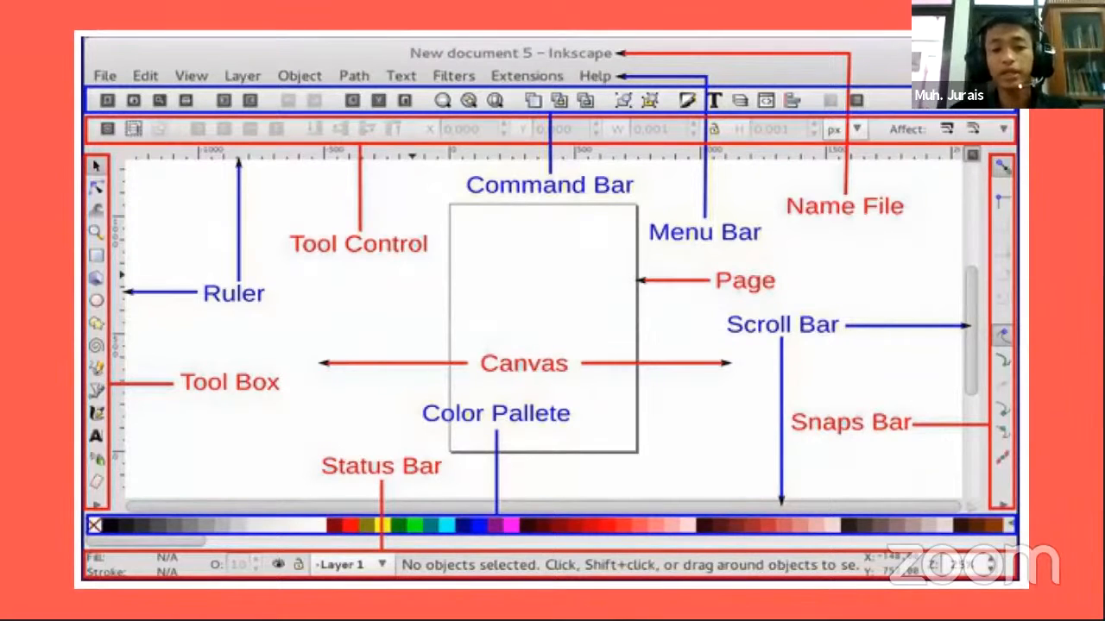
- End the slide presentation and switch to the open Inkscape document
{"action": "key", "text": "Right"}
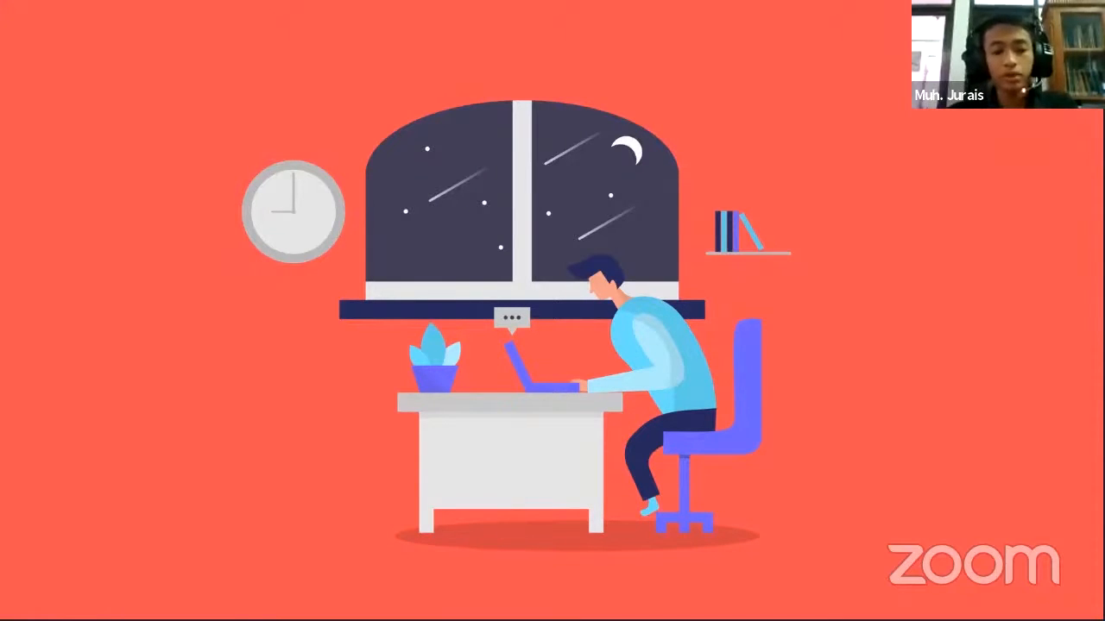
{"action": "key", "text": "Escape"}
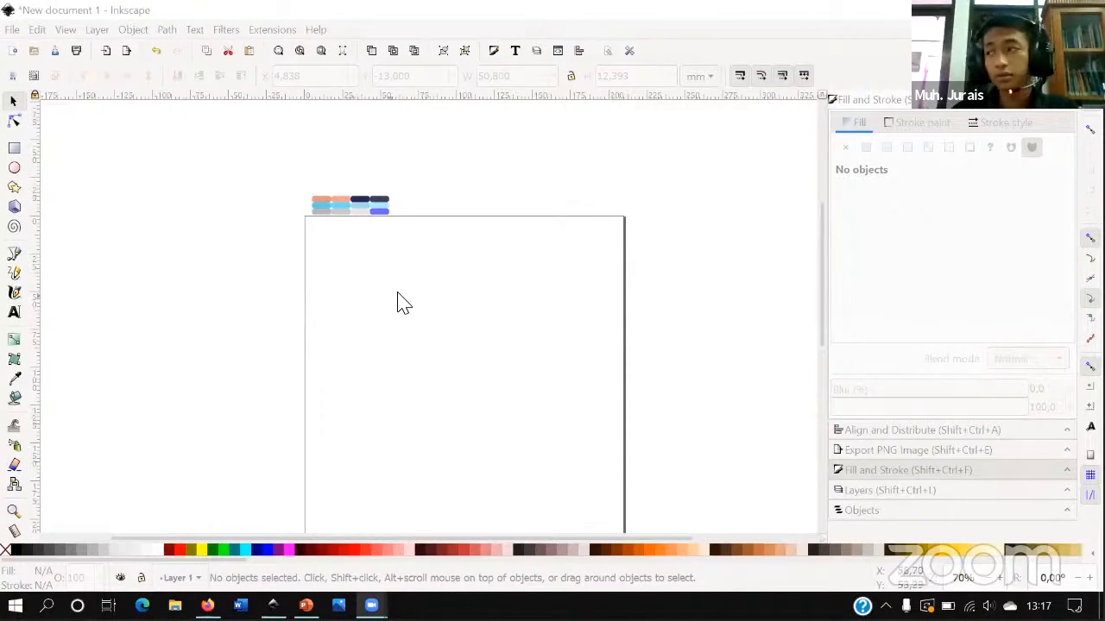
{"action": "scroll", "coordinate": [363, 259], "scroll_direction": "down", "scroll_amount": 3}
{"action": "scroll", "coordinate": [385, 282], "scroll_direction": "down", "scroll_amount": 4, "text": "ctrl"}
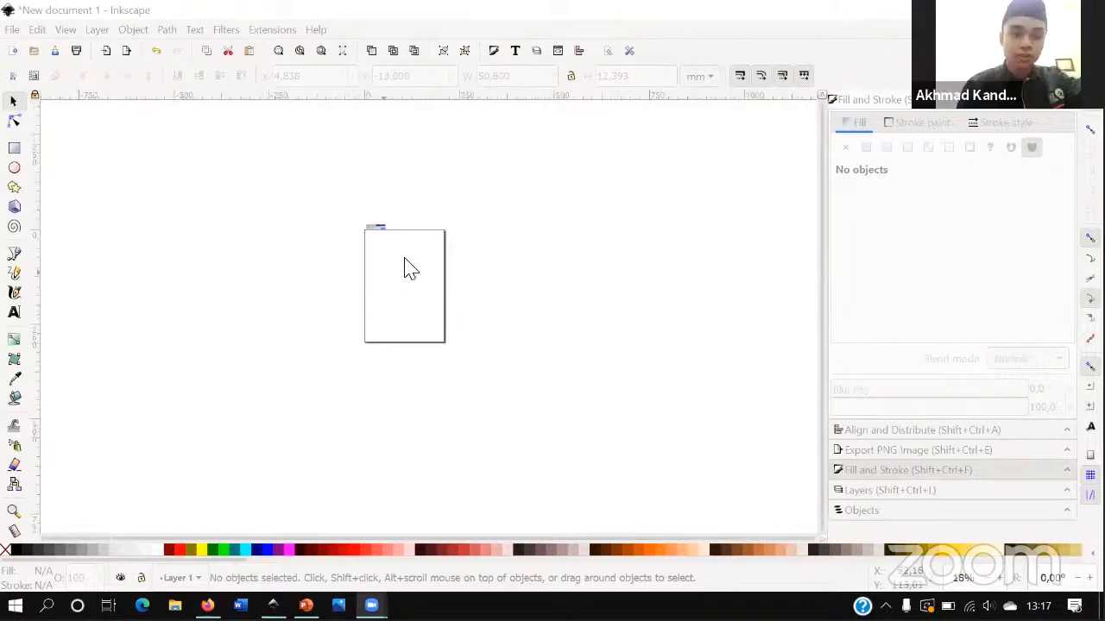
{"action": "scroll", "coordinate": [387, 228], "scroll_direction": "up", "scroll_amount": 3, "text": "ctrl"}
{"action": "scroll", "coordinate": [387, 228], "scroll_direction": "up", "scroll_amount": 2, "text": "ctrl"}
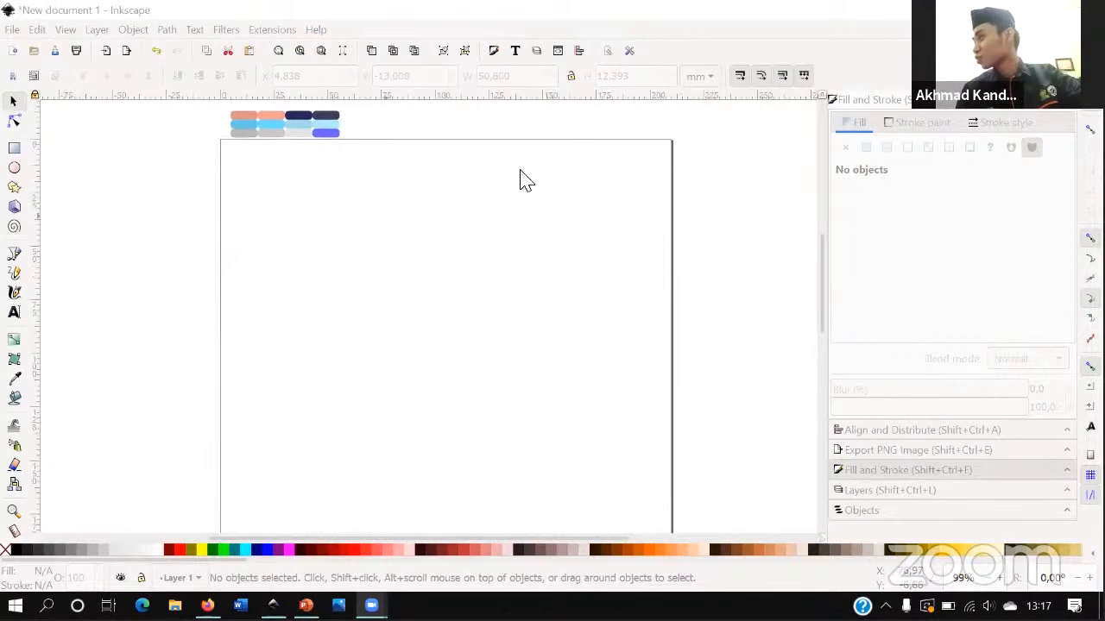
{"action": "scroll", "coordinate": [340, 216], "scroll_direction": "down", "scroll_amount": 2, "text": "ctrl"}
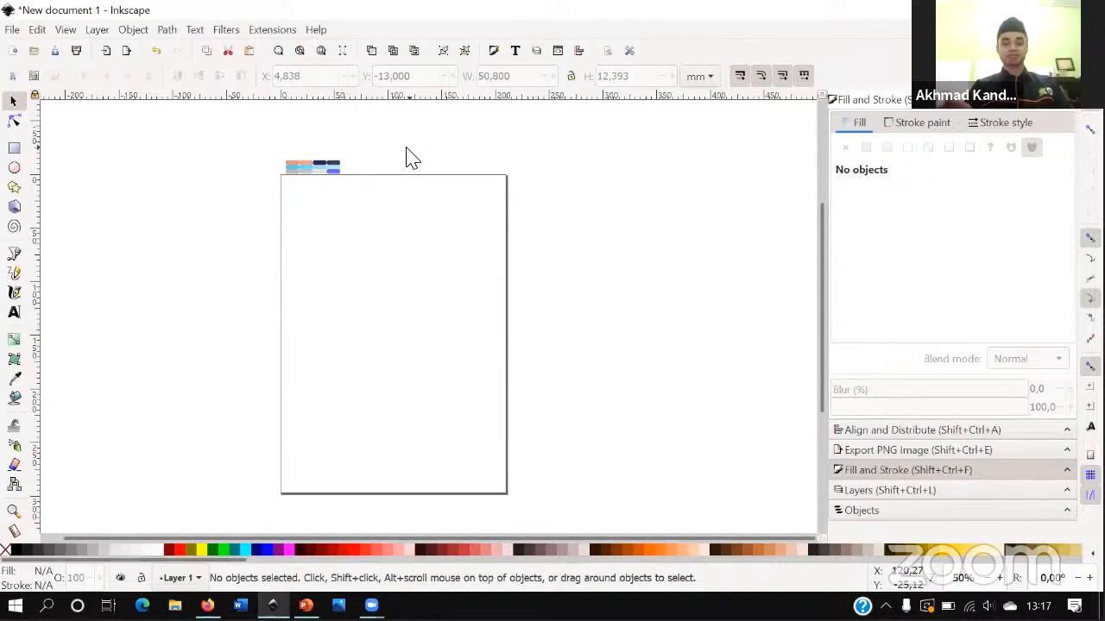
- Set the icon theme to hicolor in the interface theme preferences
{"action": "left_click", "coordinate": [630, 52]}
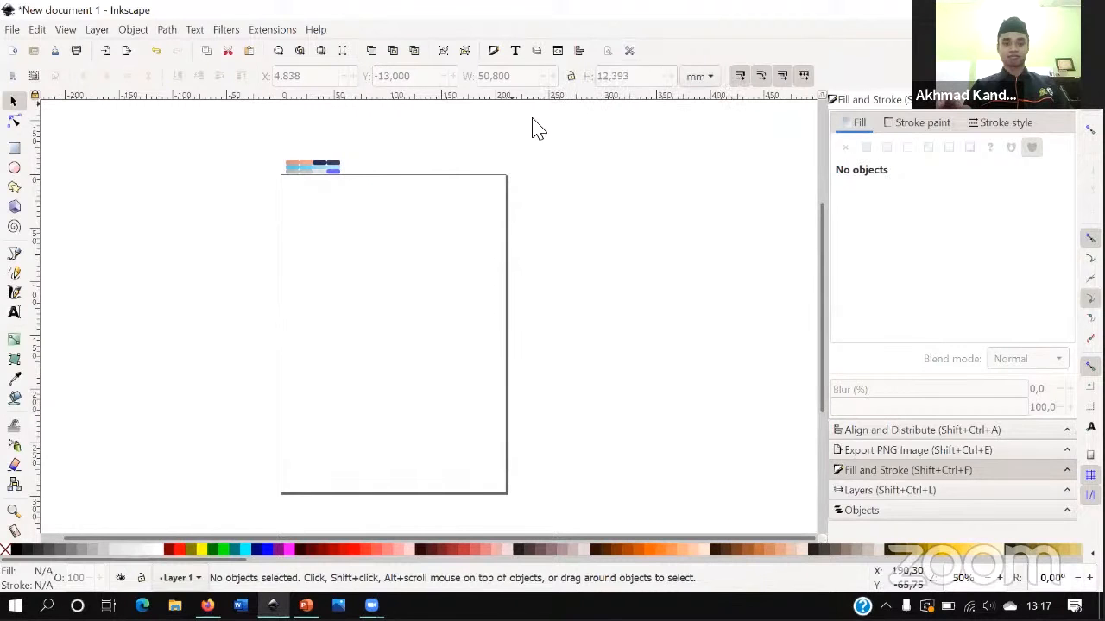
{"action": "left_click_drag", "start_coordinate": [423, 29], "coordinate": [276, 60]}
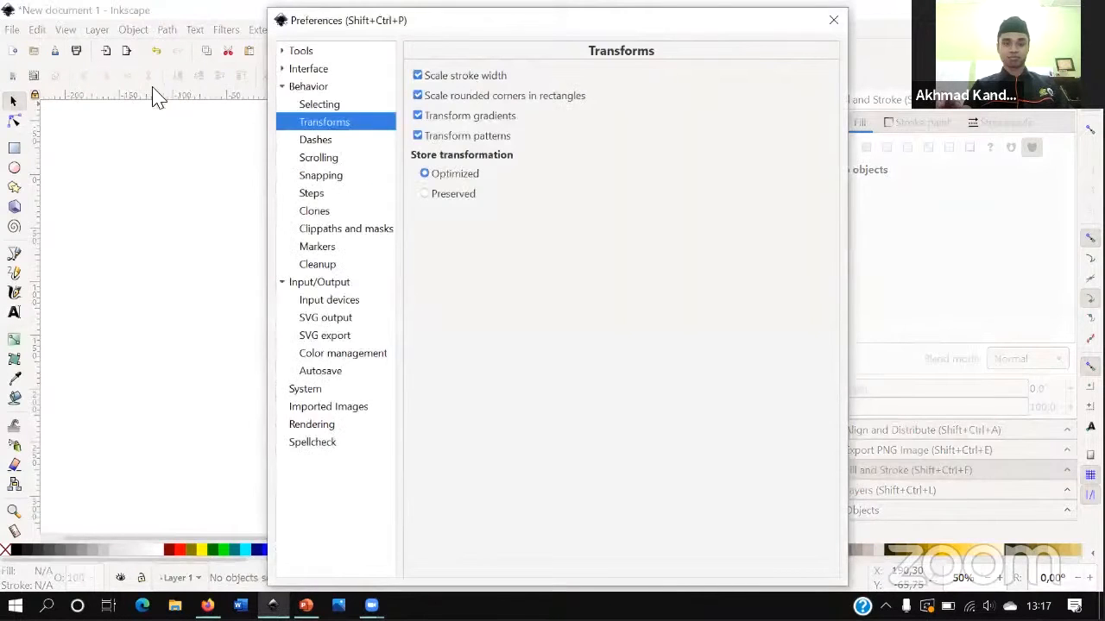
{"action": "left_click", "coordinate": [134, 102]}
{"action": "left_click", "coordinate": [172, 118]}
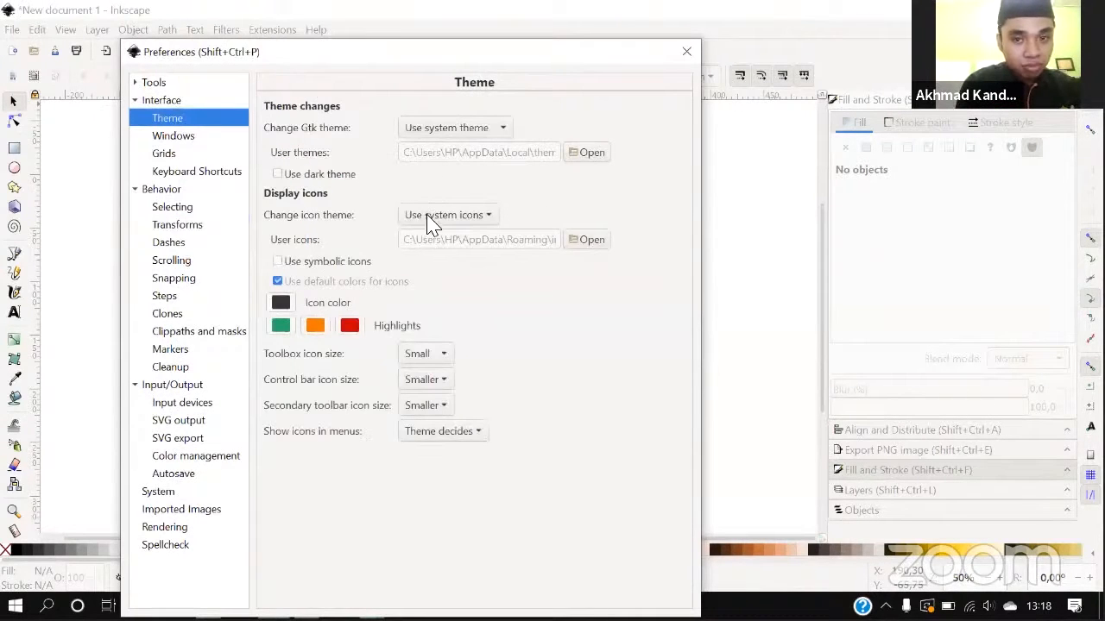
{"action": "left_click", "coordinate": [459, 220]}
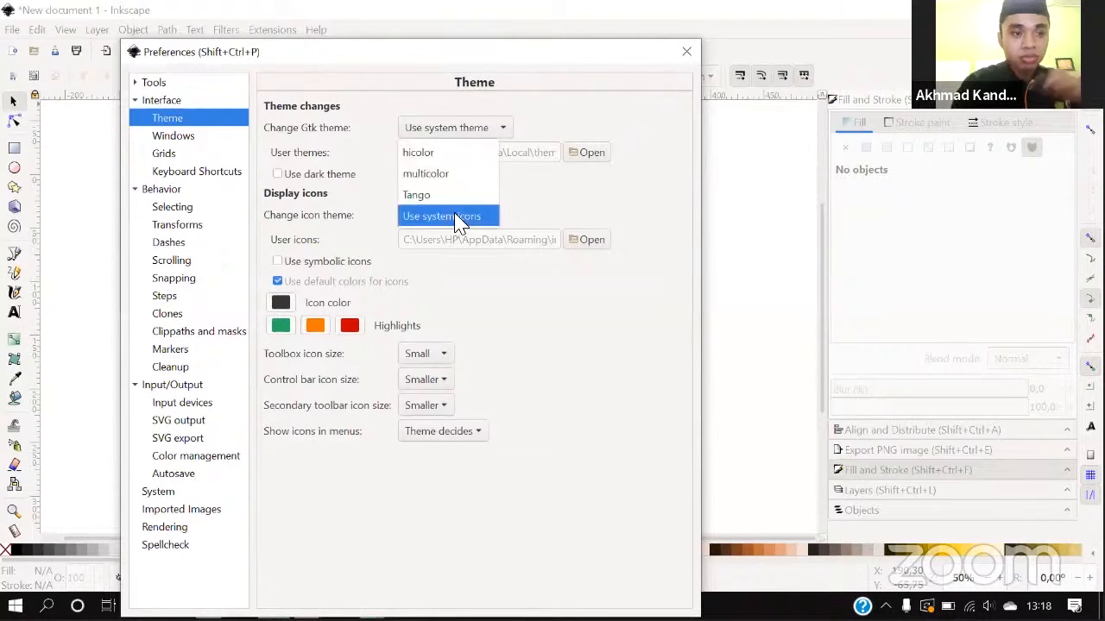
{"action": "left_click", "coordinate": [451, 155]}
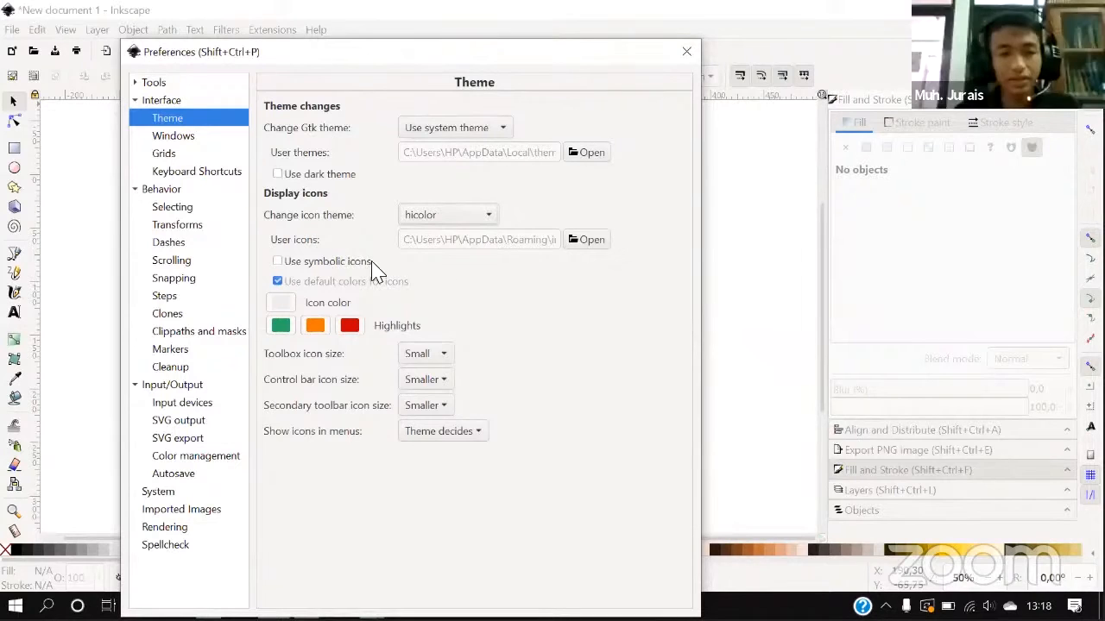
{"action": "left_click", "coordinate": [686, 52]}
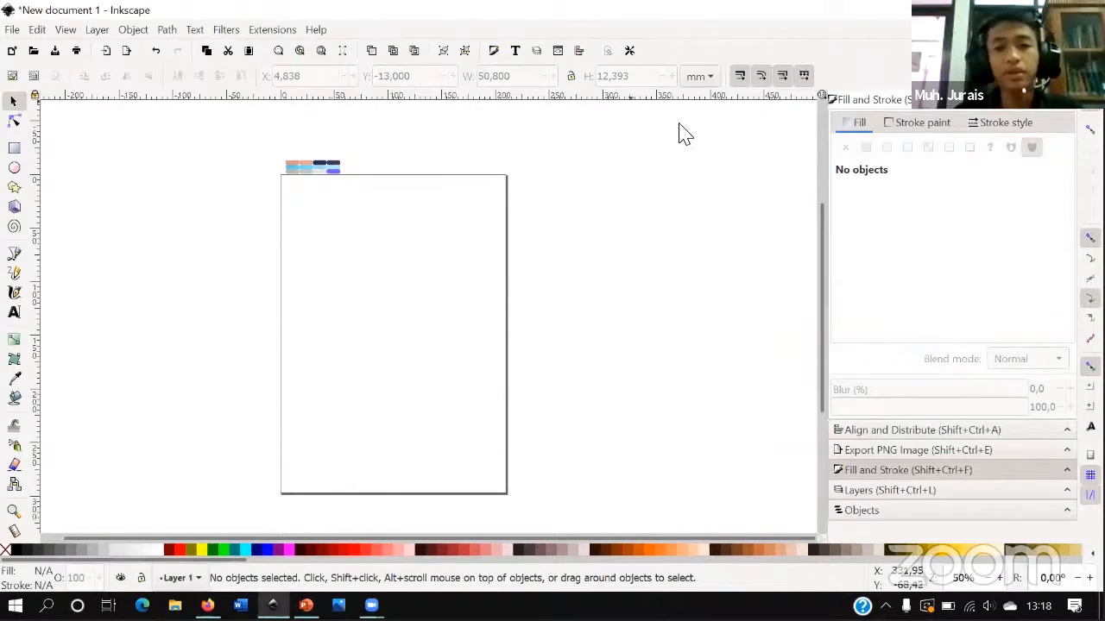
- Set the icon theme to multicolor and enable the dark theme and symbolic icons in the preferences
{"action": "left_click", "coordinate": [629, 51]}
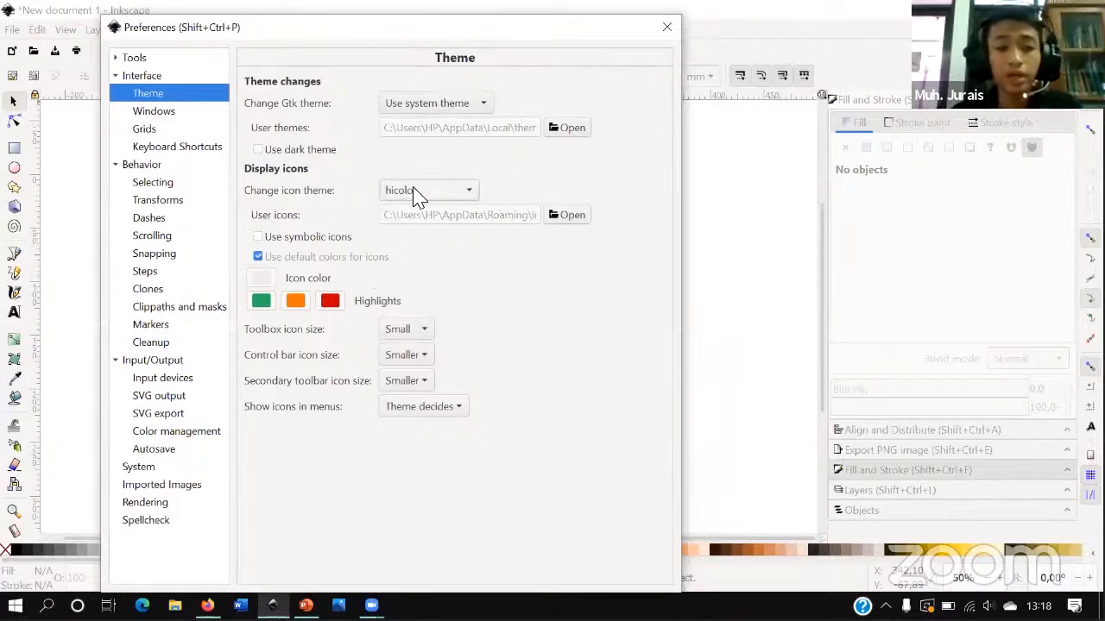
{"action": "left_click", "coordinate": [414, 194]}
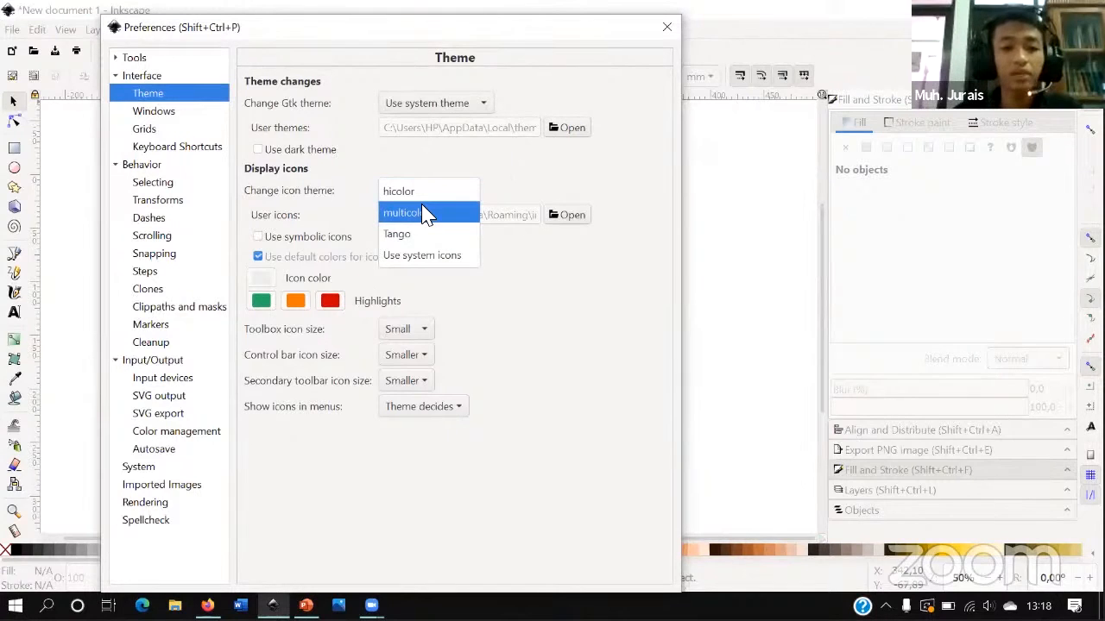
{"action": "left_click", "coordinate": [427, 214]}
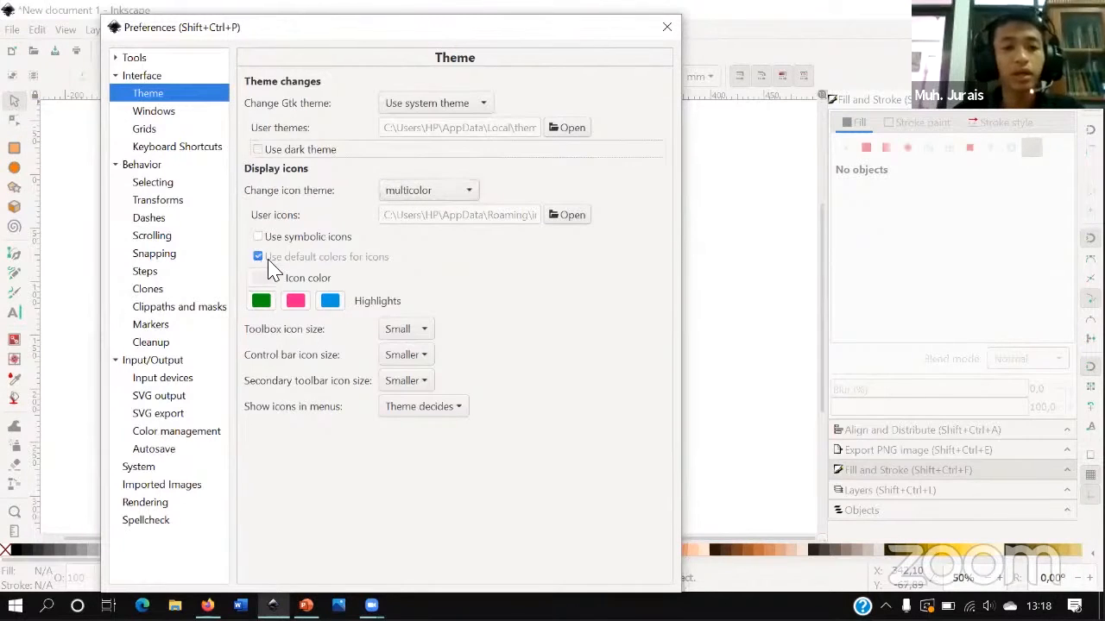
{"action": "key", "text": "space"}
{"action": "left_click", "coordinate": [258, 236]}
{"action": "left_click_drag", "start_coordinate": [336, 33], "coordinate": [357, 53]}
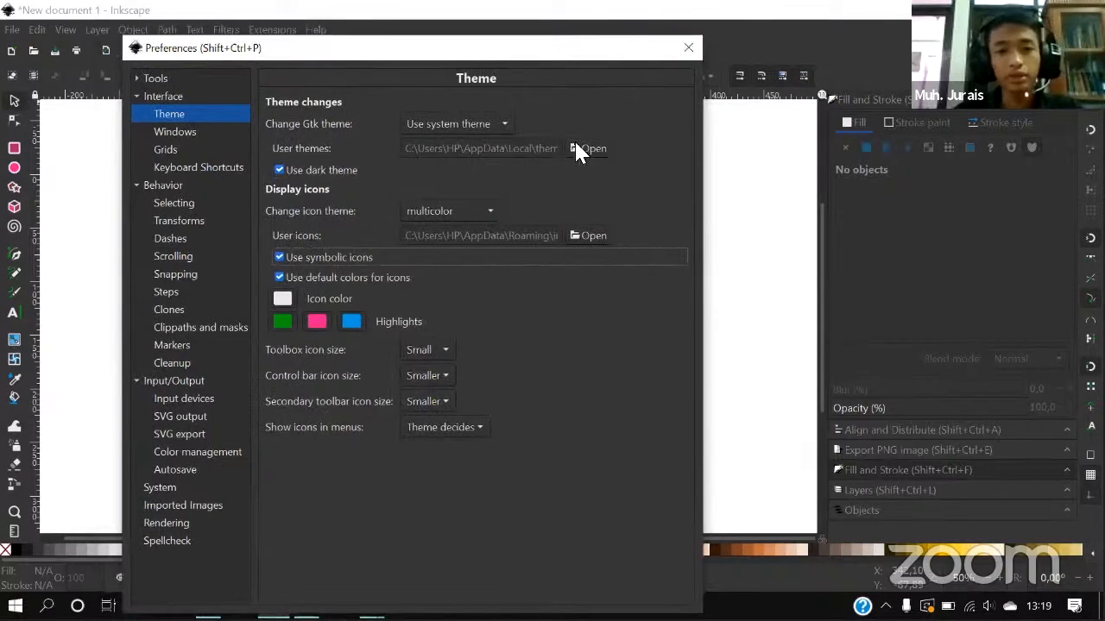
{"action": "left_click", "coordinate": [688, 49]}
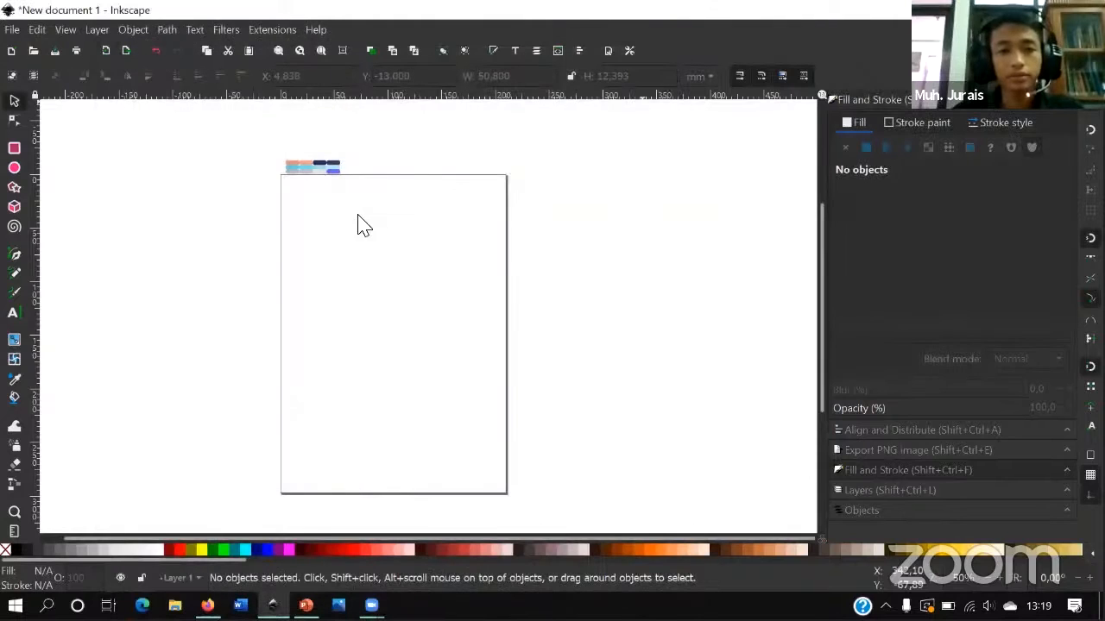
- Try the Wide and Custom interface layouts and return to the Default layout
{"action": "scroll", "coordinate": [510, 222], "scroll_direction": "down", "scroll_amount": 2}
{"action": "scroll", "coordinate": [345, 155], "scroll_direction": "up", "scroll_amount": 3}
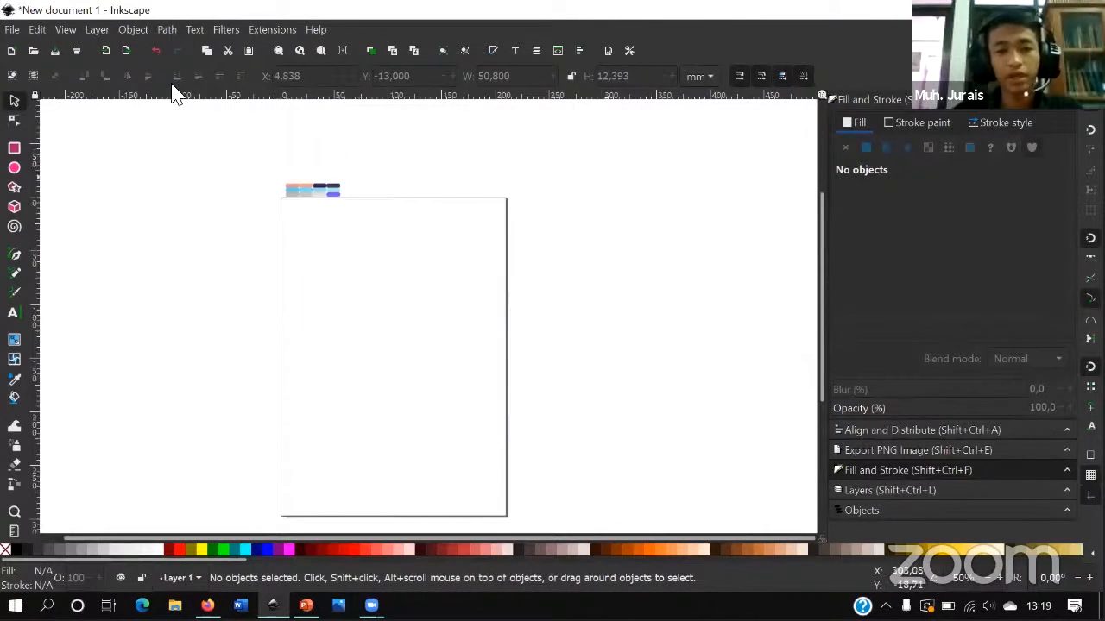
{"action": "left_click", "coordinate": [69, 30]}
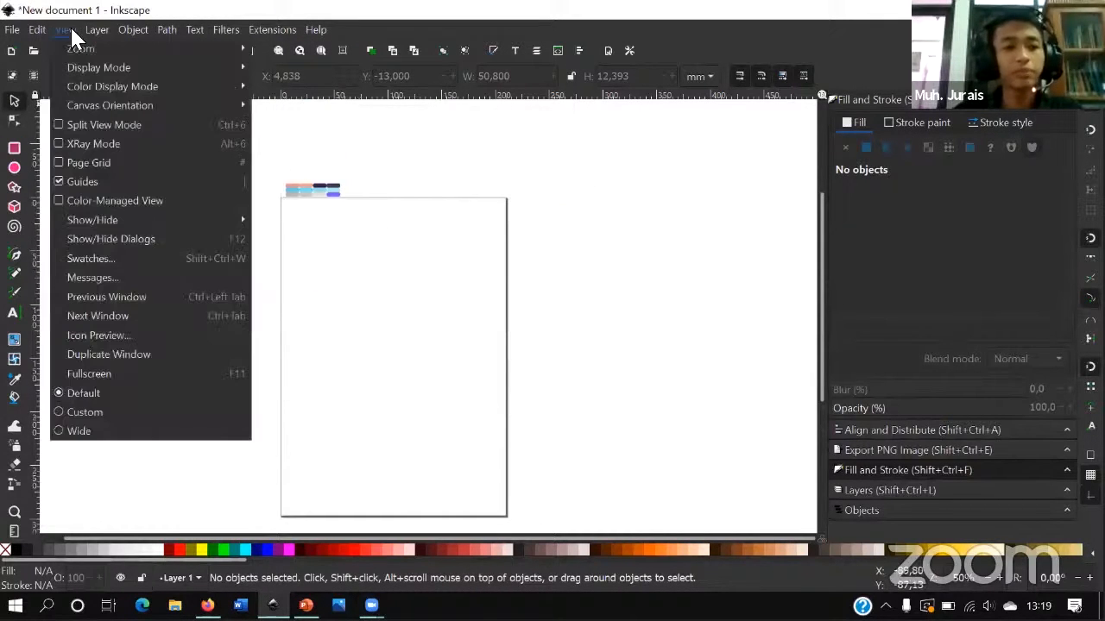
{"action": "left_click", "coordinate": [136, 394]}
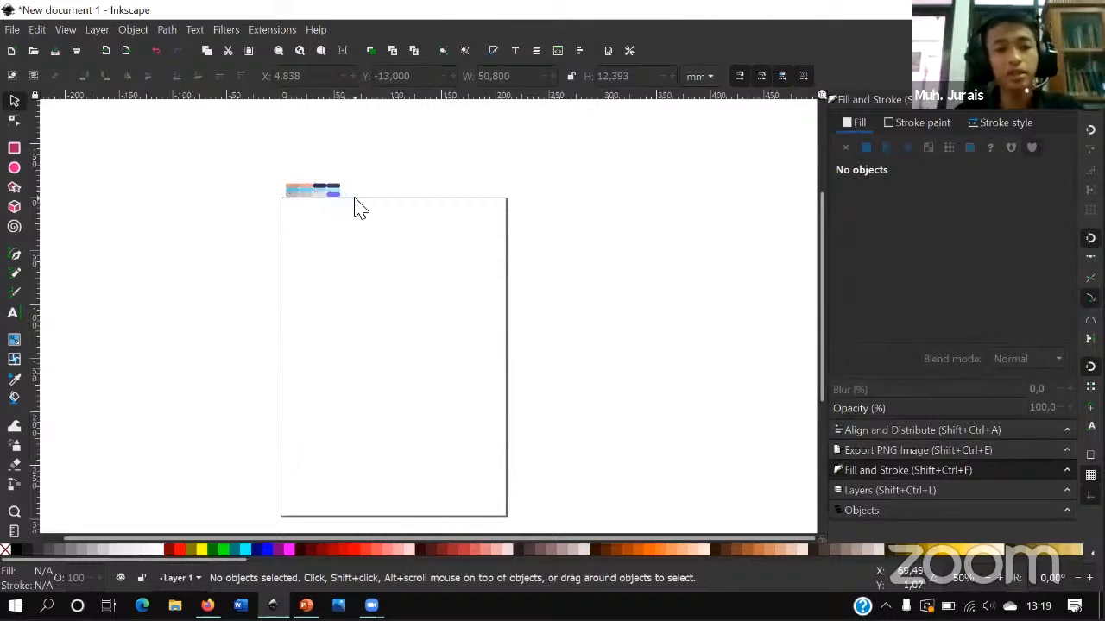
{"action": "left_click", "coordinate": [72, 30]}
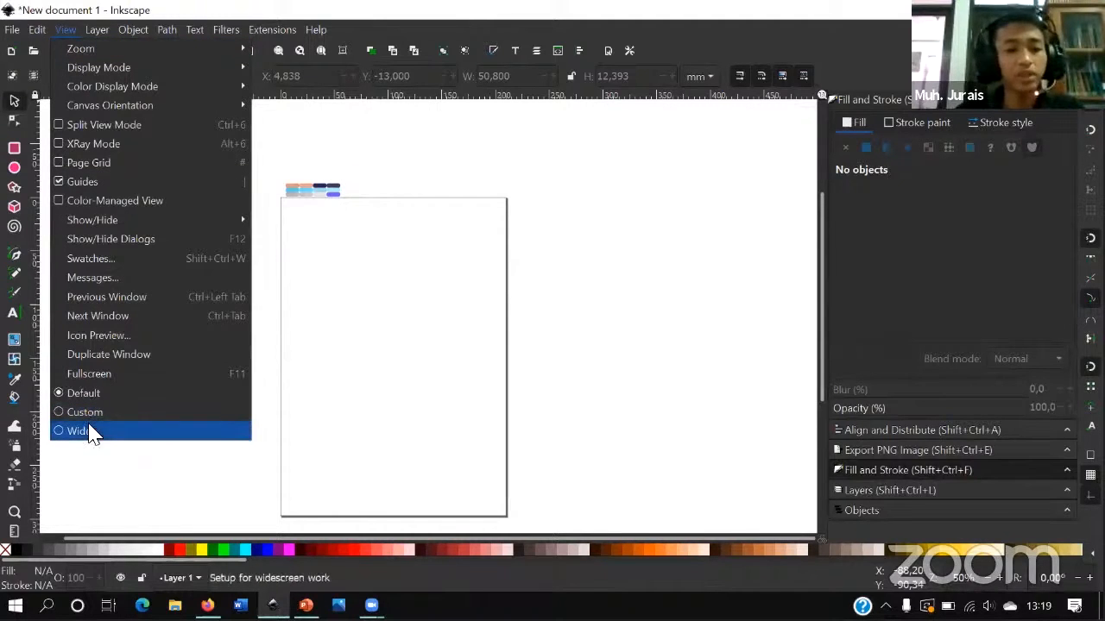
{"action": "left_click", "coordinate": [93, 433]}
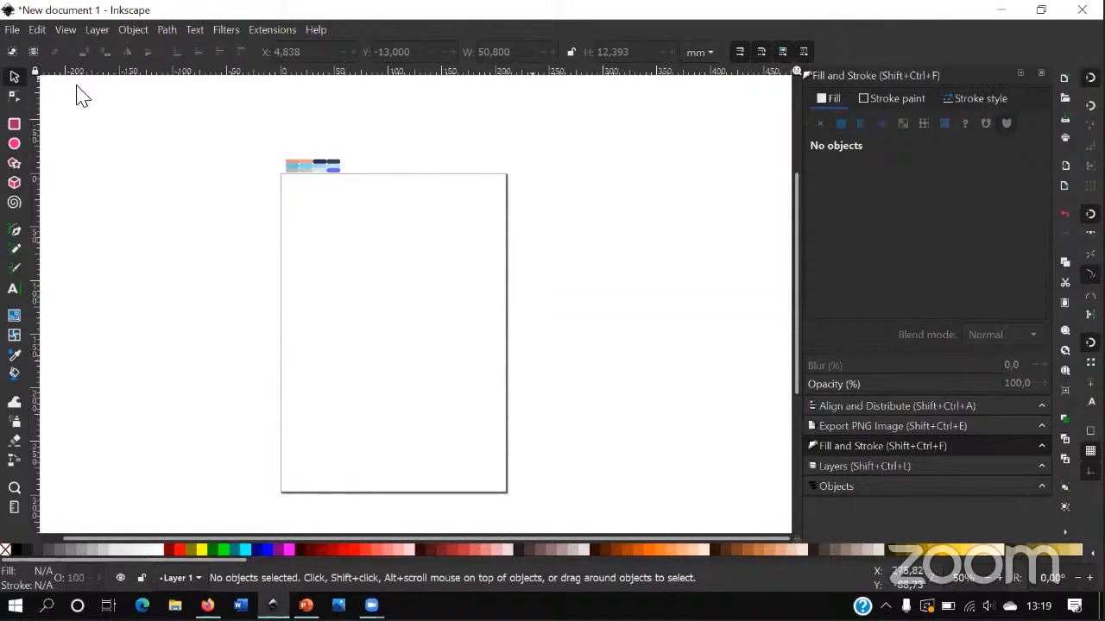
{"action": "left_click", "coordinate": [65, 30]}
{"action": "left_click", "coordinate": [86, 405]}
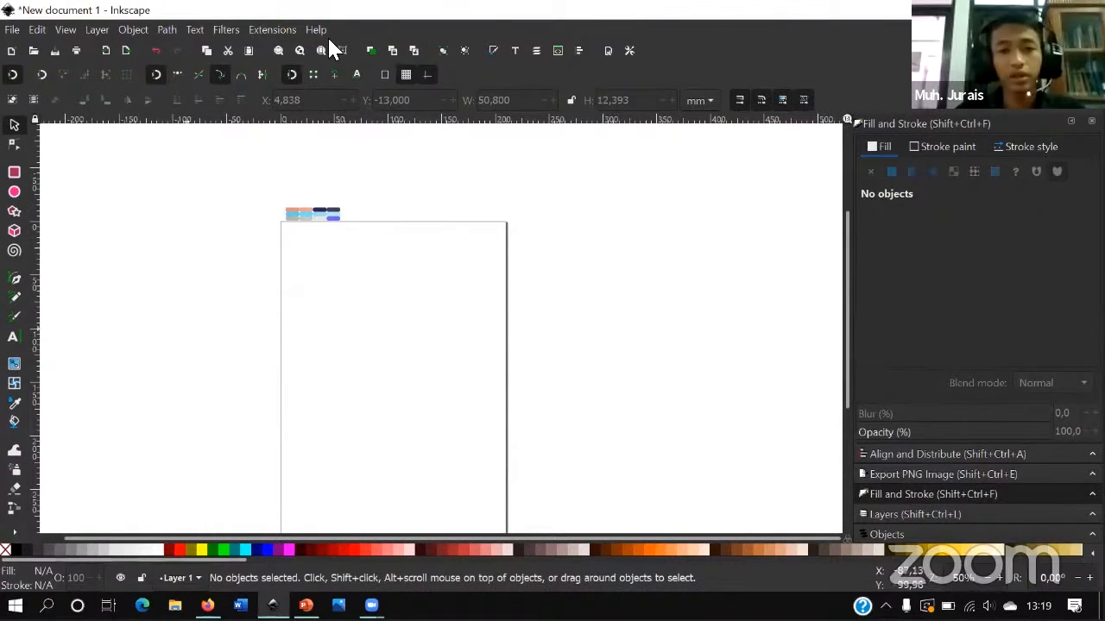
{"action": "left_click", "coordinate": [65, 29]}
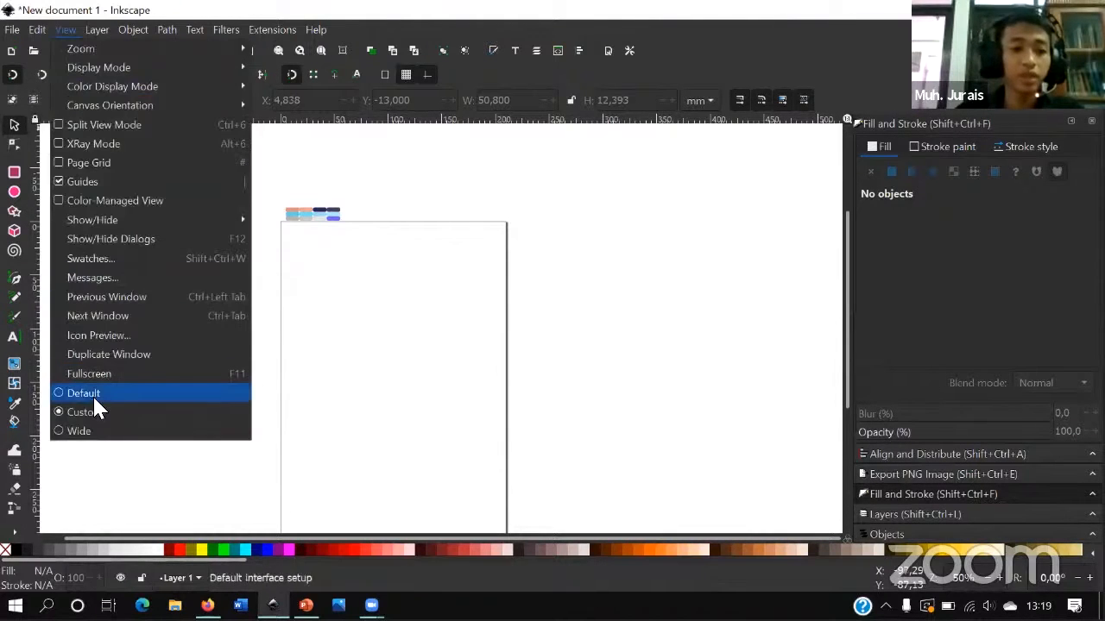
{"action": "left_click", "coordinate": [92, 385]}
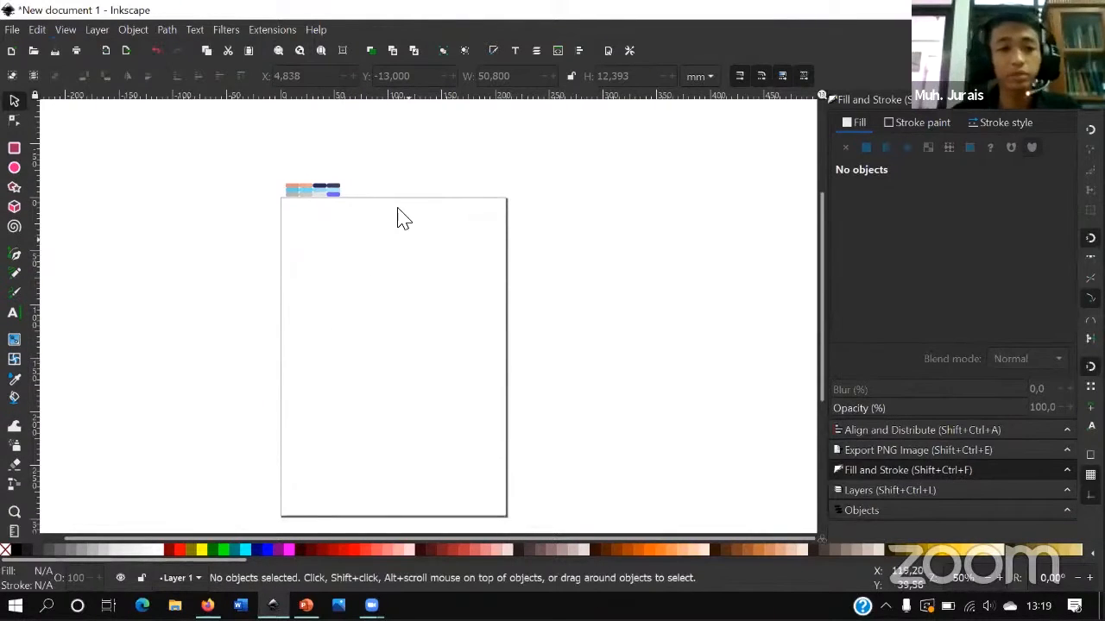
- Set the custom page size units to px and the page width to 1080 in the document properties
{"action": "scroll", "coordinate": [354, 192], "scroll_direction": "up", "scroll_amount": 2, "text": "ctrl"}
{"action": "scroll", "coordinate": [380, 207], "scroll_direction": "down", "scroll_amount": 2, "text": "ctrl"}
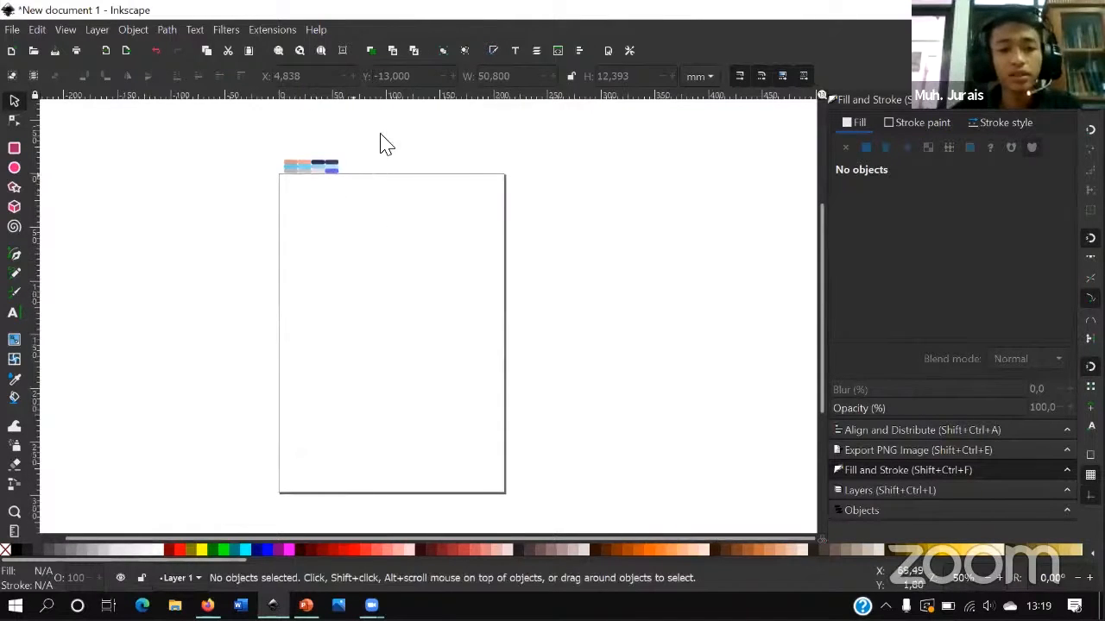
{"action": "left_click", "coordinate": [607, 52]}
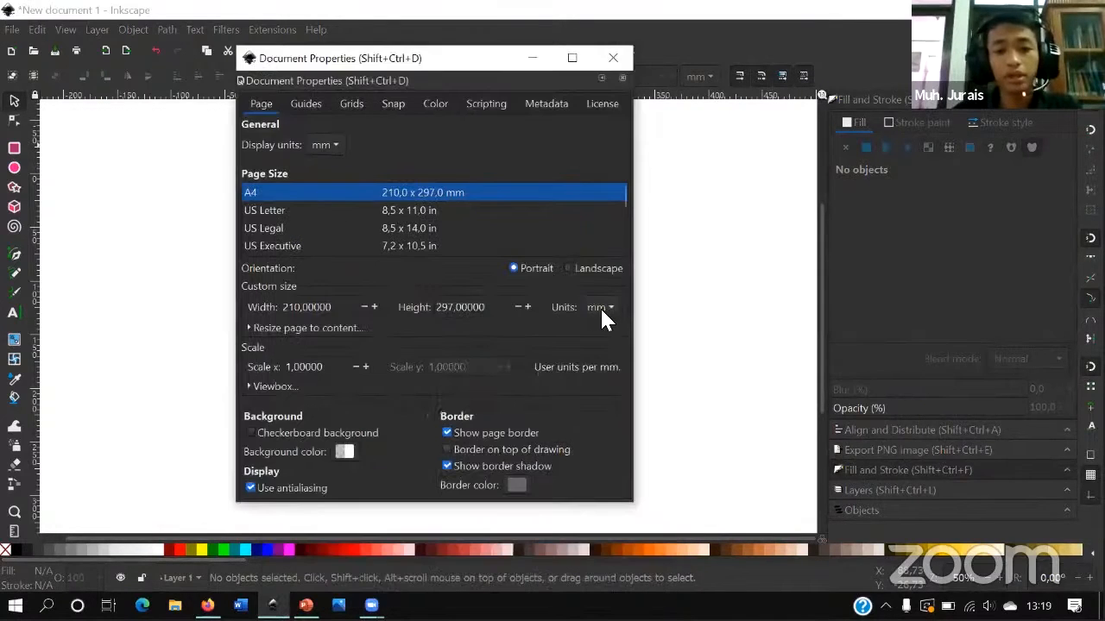
{"action": "left_click", "coordinate": [602, 307]}
{"action": "left_click", "coordinate": [594, 336]}
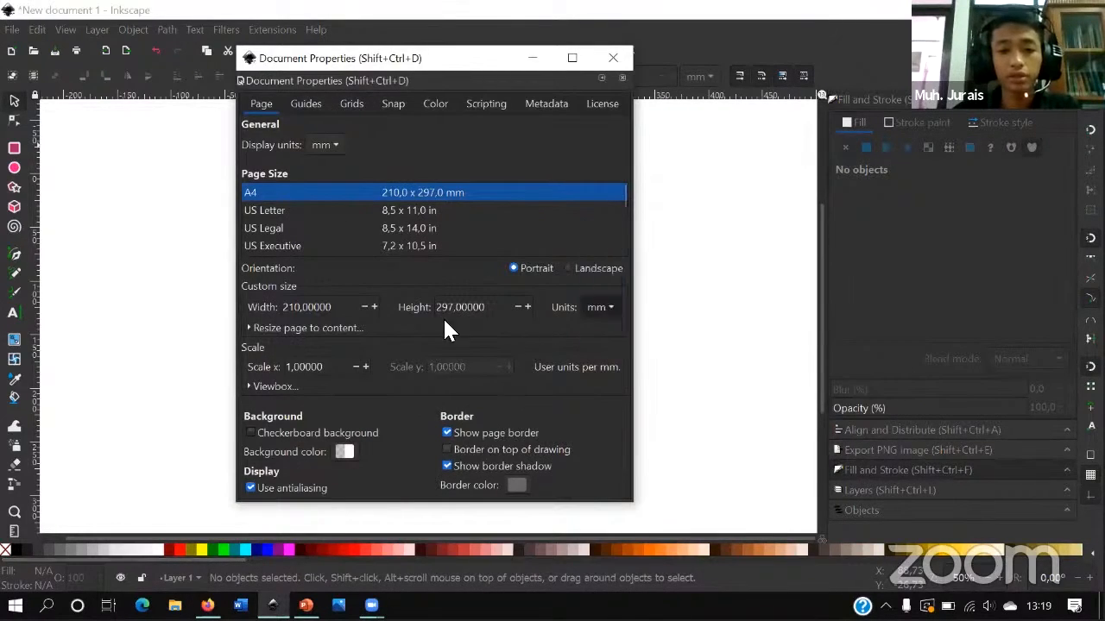
{"action": "triple_click", "coordinate": [361, 306]}
{"action": "type", "text": "1"}
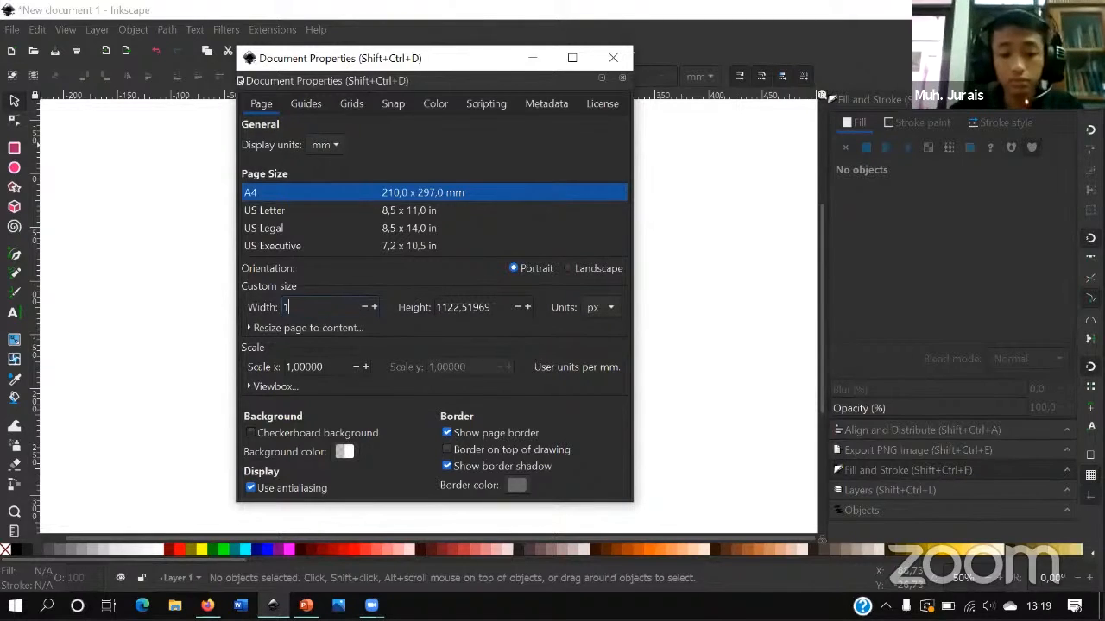
{"action": "type", "text": "080"}
- Set the page height to 1080 px and close the document properties
{"action": "left_click", "coordinate": [473, 308]}
{"action": "triple_click", "coordinate": [474, 308]}
{"action": "type", "text": "10"}
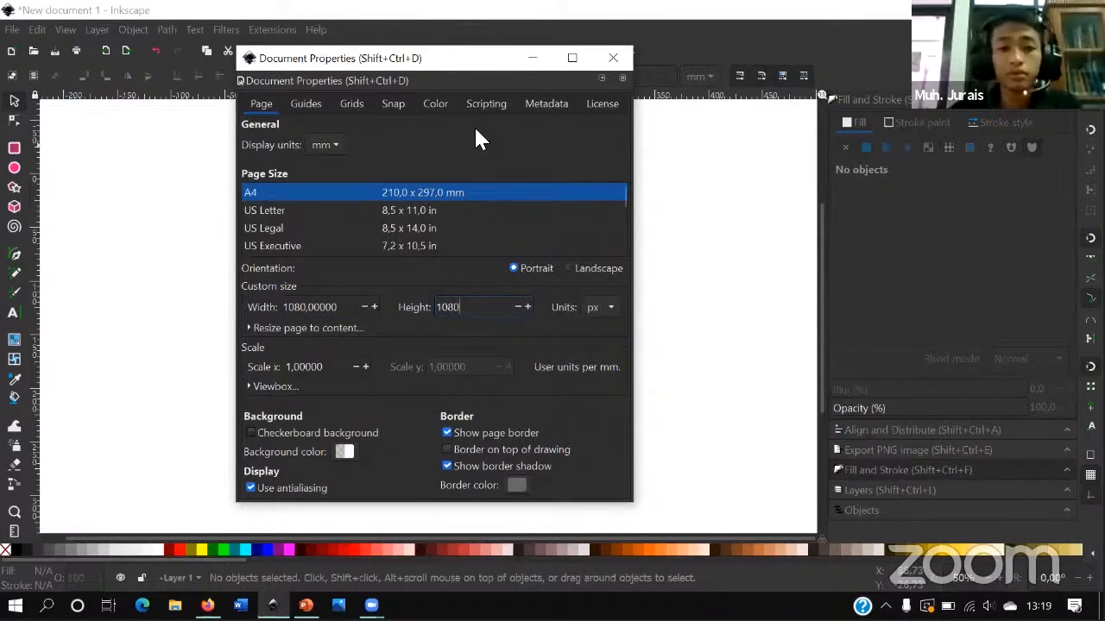
{"action": "left_click_drag", "start_coordinate": [481, 69], "coordinate": [466, 67]}
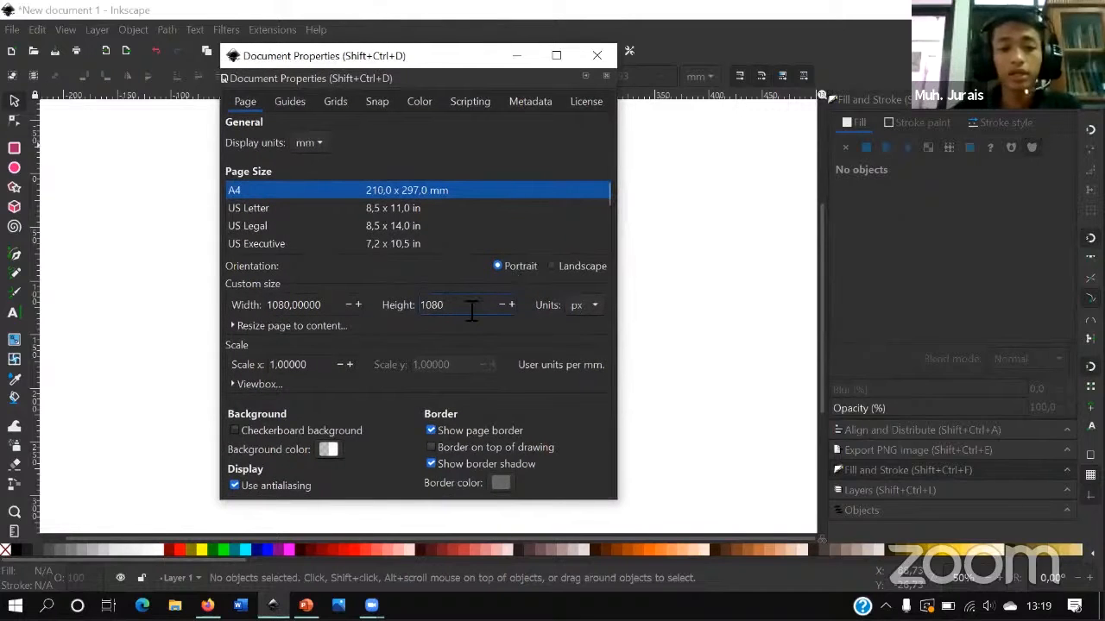
{"action": "type", "text": "80"}
{"action": "key", "text": "Return"}
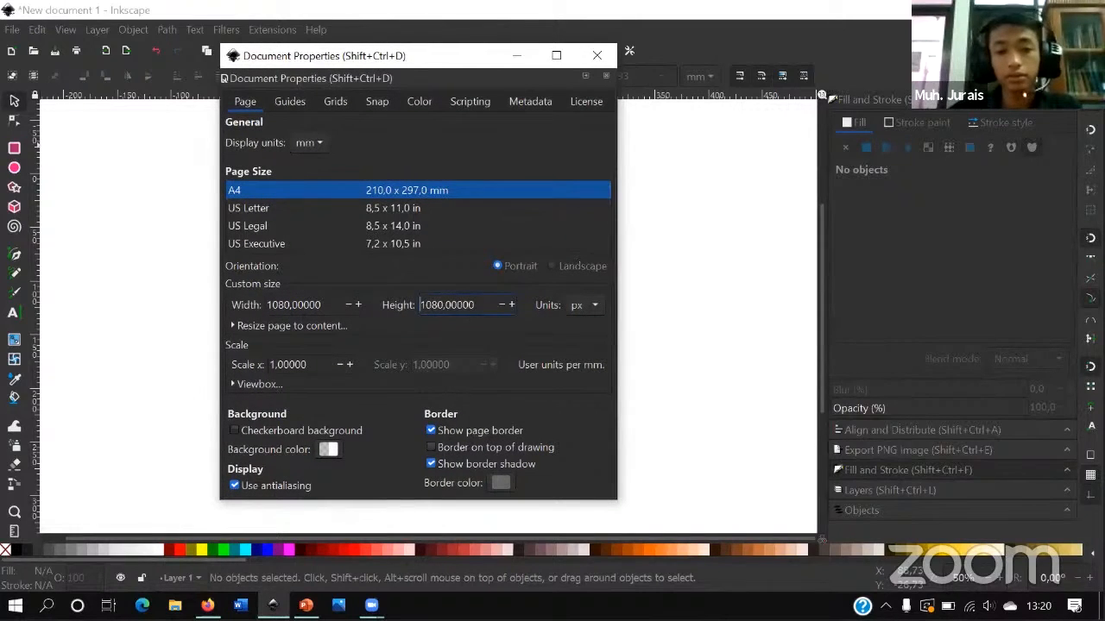
{"action": "left_click", "coordinate": [596, 55]}
- Draw a square about 145 mm wide with the Rectangle tool, overlapping the left edge of the page near its top
{"action": "scroll", "coordinate": [451, 343], "scroll_direction": "up", "scroll_amount": 2}
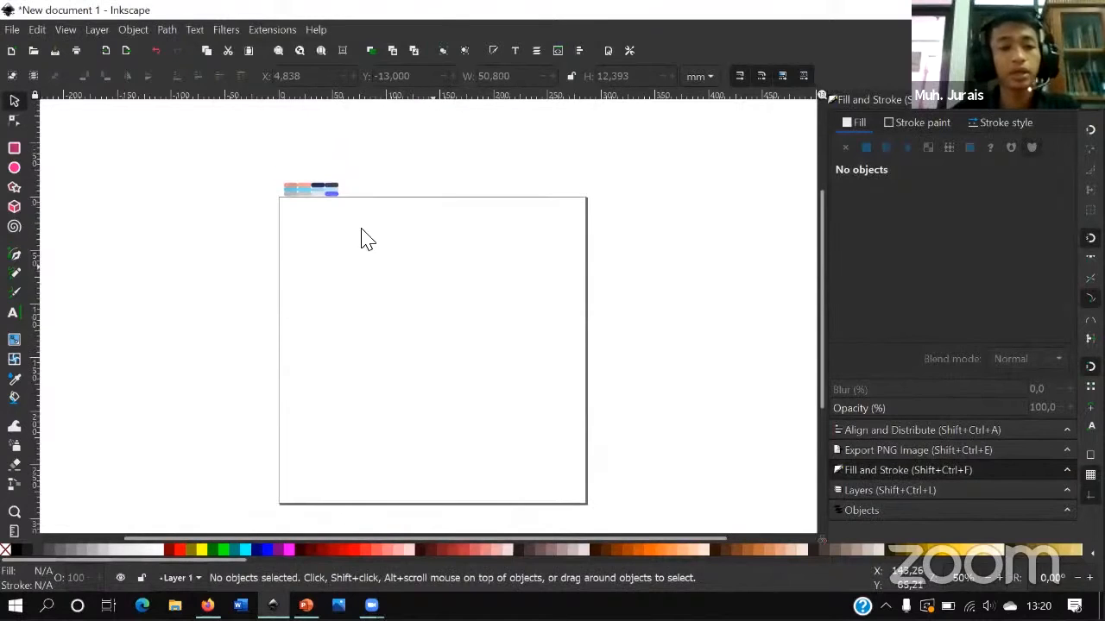
{"action": "scroll", "coordinate": [536, 471], "scroll_direction": "down", "scroll_amount": 1}
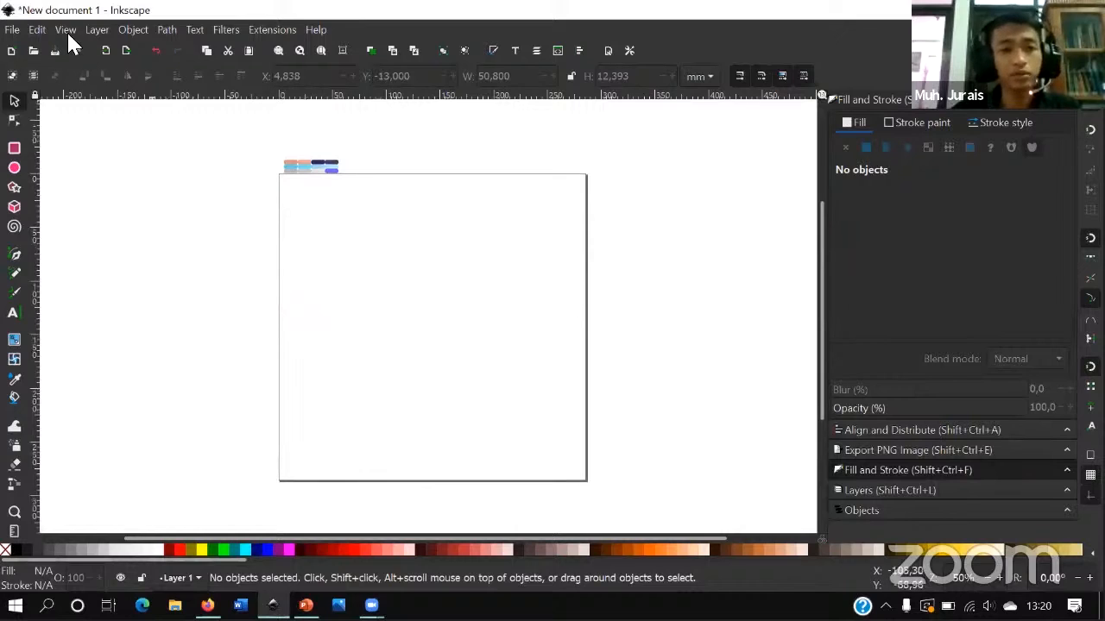
{"action": "left_click", "coordinate": [14, 152]}
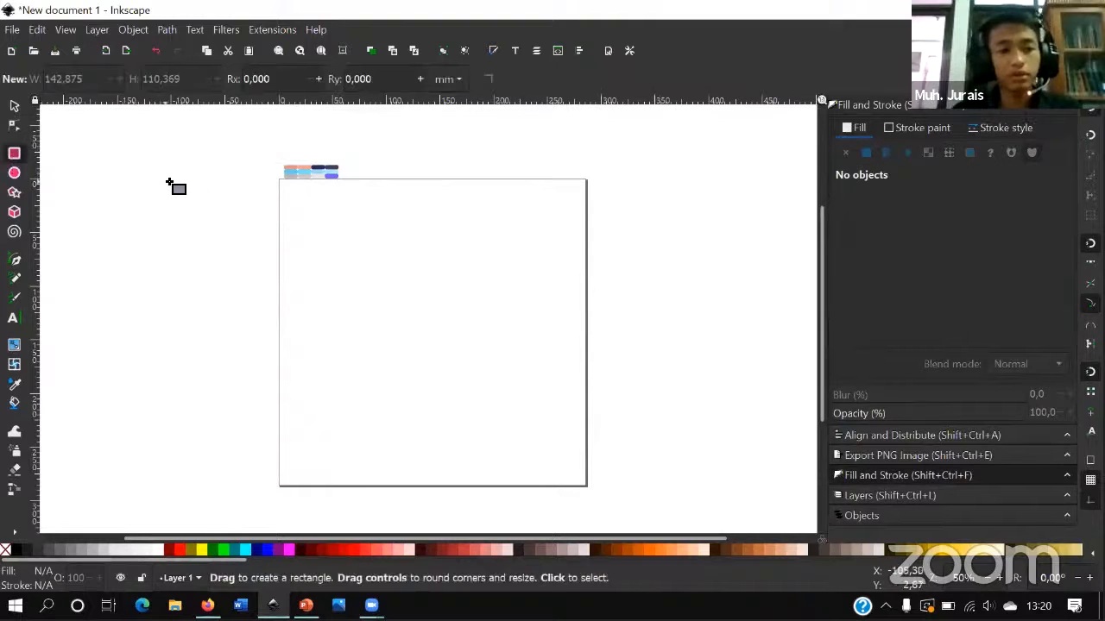
{"action": "key", "text": "ctrl"}
{"action": "mouse_move", "coordinate": [165, 184]}
{"action": "left_mouse_down"}
{"action": "mouse_move", "coordinate": [191, 203]}
{"action": "mouse_move", "coordinate": [283, 348]}
{"action": "mouse_move", "coordinate": [306, 371]}
{"action": "mouse_move", "coordinate": [300, 345]}
{"action": "mouse_move", "coordinate": [321, 368]}
{"action": "left_mouse_up"}
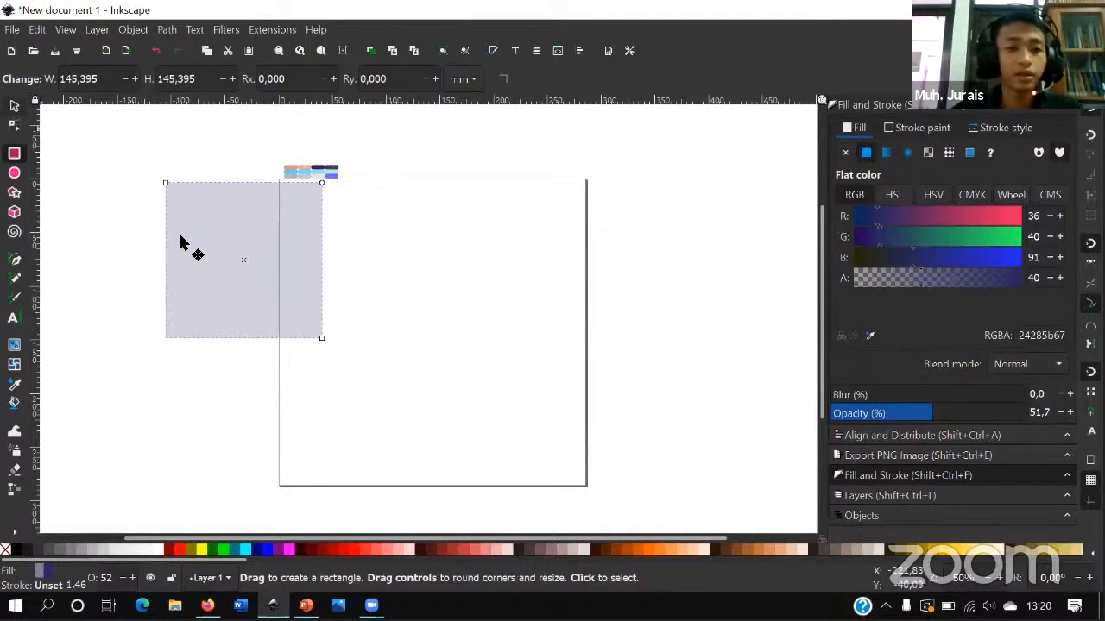
- Move the square further onto the page, try Resize Page to Selection on it, and undo the page resize
{"action": "left_click_drag", "start_coordinate": [181, 235], "coordinate": [278, 250]}
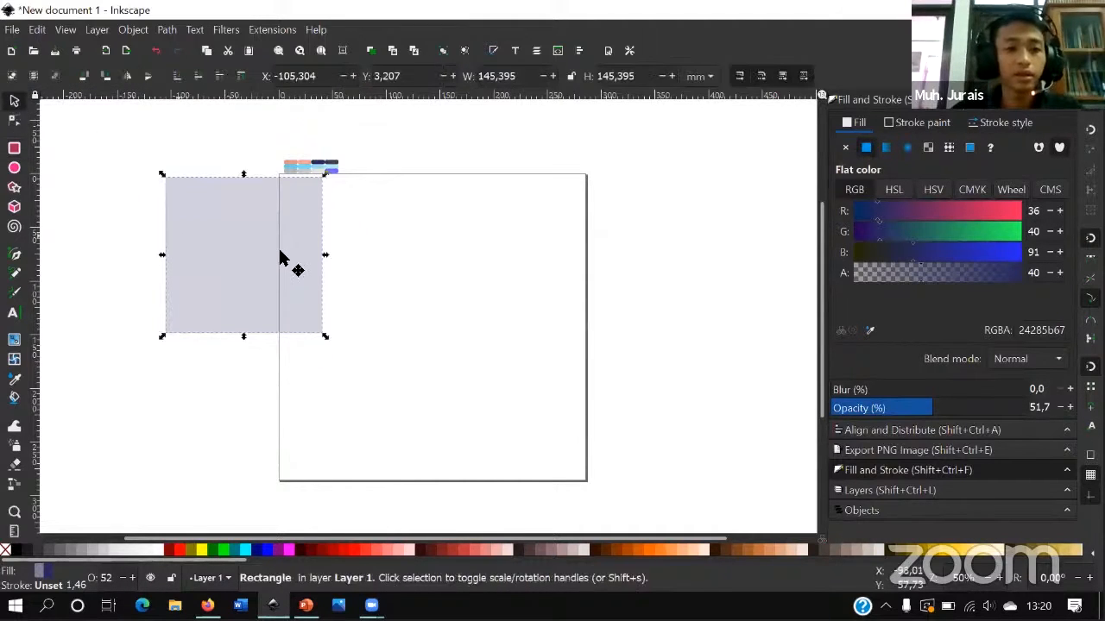
{"action": "left_click", "coordinate": [36, 30]}
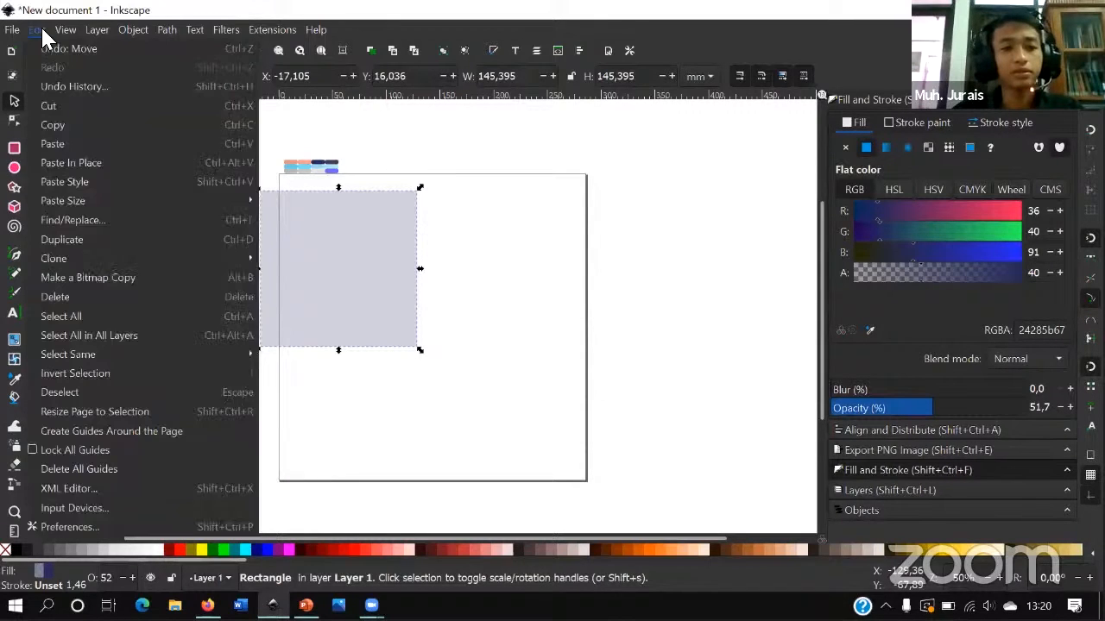
{"action": "left_click", "coordinate": [102, 415]}
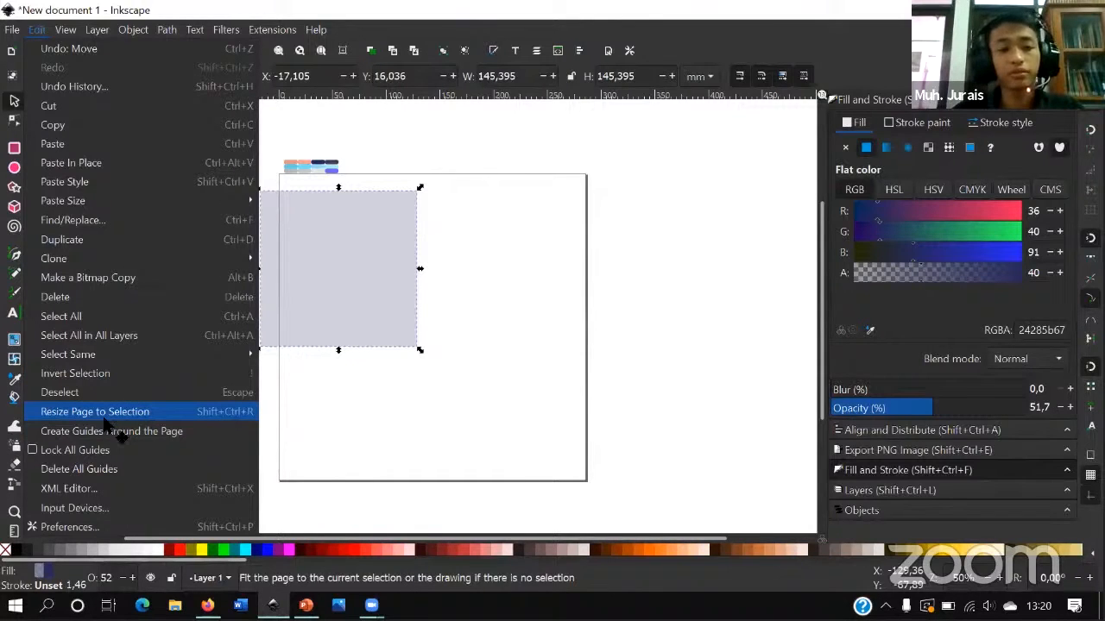
{"action": "left_click", "coordinate": [360, 297]}
{"action": "left_click", "coordinate": [361, 298]}
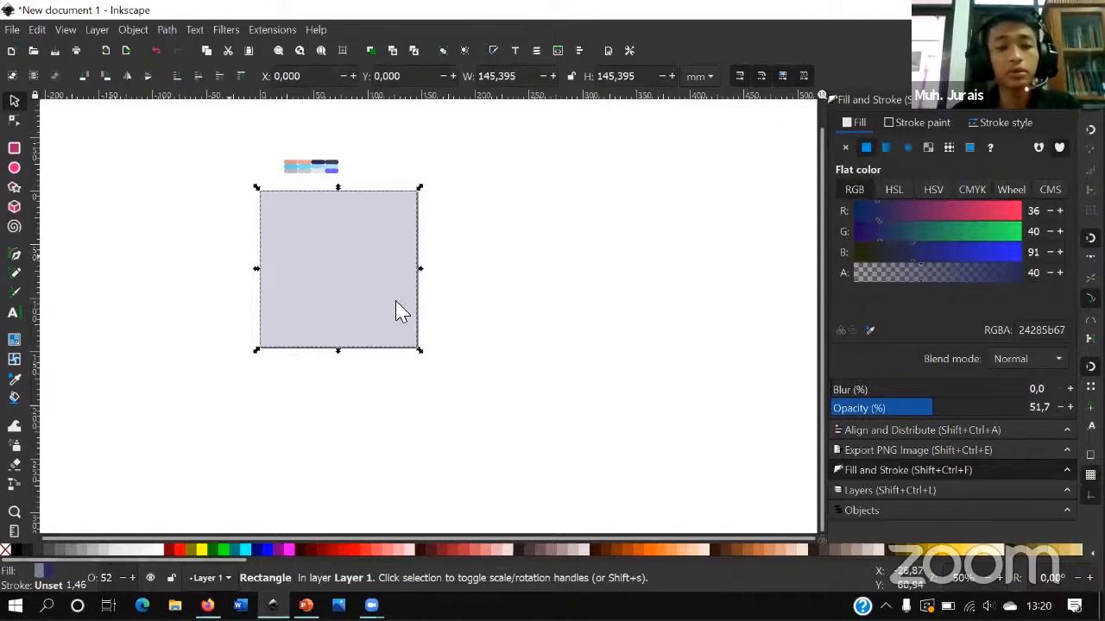
{"action": "key", "text": "ctrl+z"}
- Move the square off the page and delete it
{"action": "left_click", "coordinate": [343, 339]}
{"action": "left_click_drag", "start_coordinate": [343, 339], "coordinate": [200, 344]}
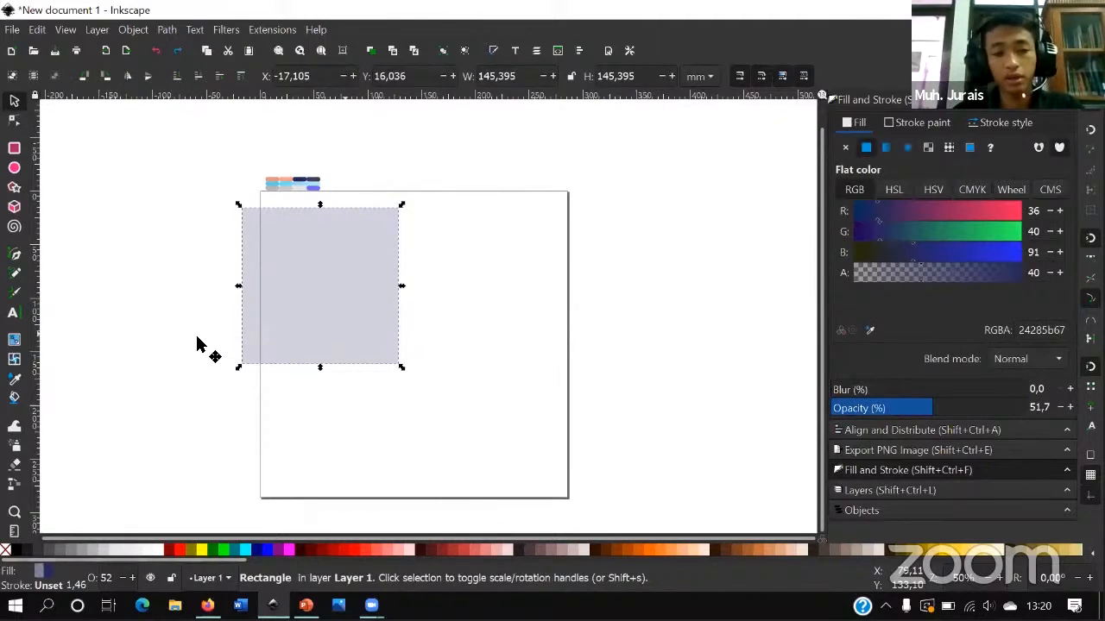
{"action": "key", "text": "Delete"}
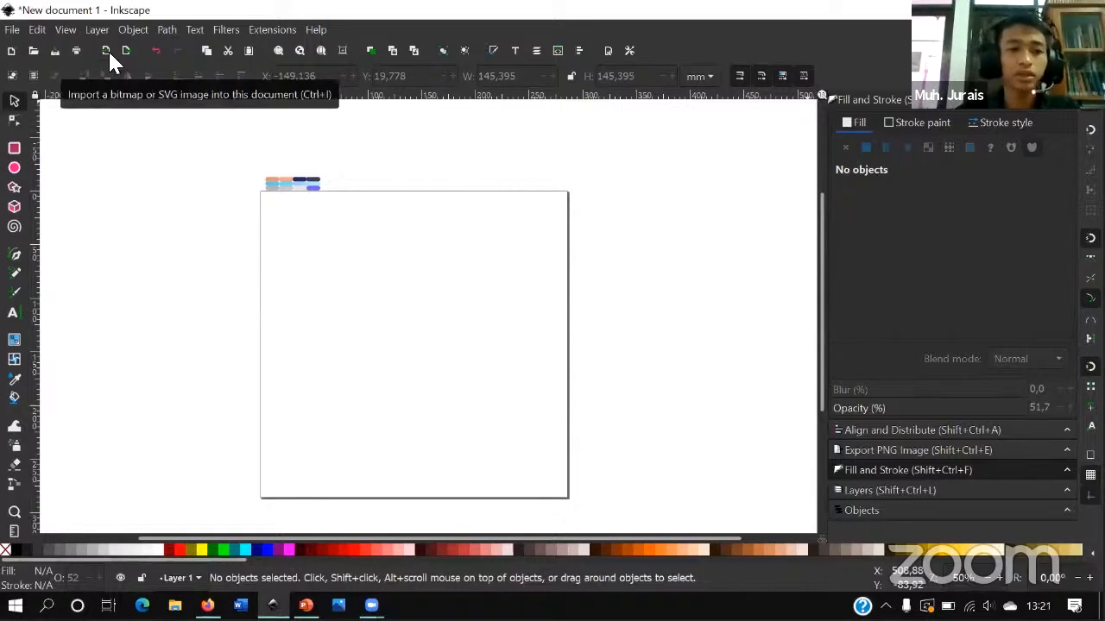
- Import the sketch image from its desktop shortcut into the Inkscape document as an embedded image, with the DPI taken from file
{"action": "left_click", "coordinate": [12, 30]}
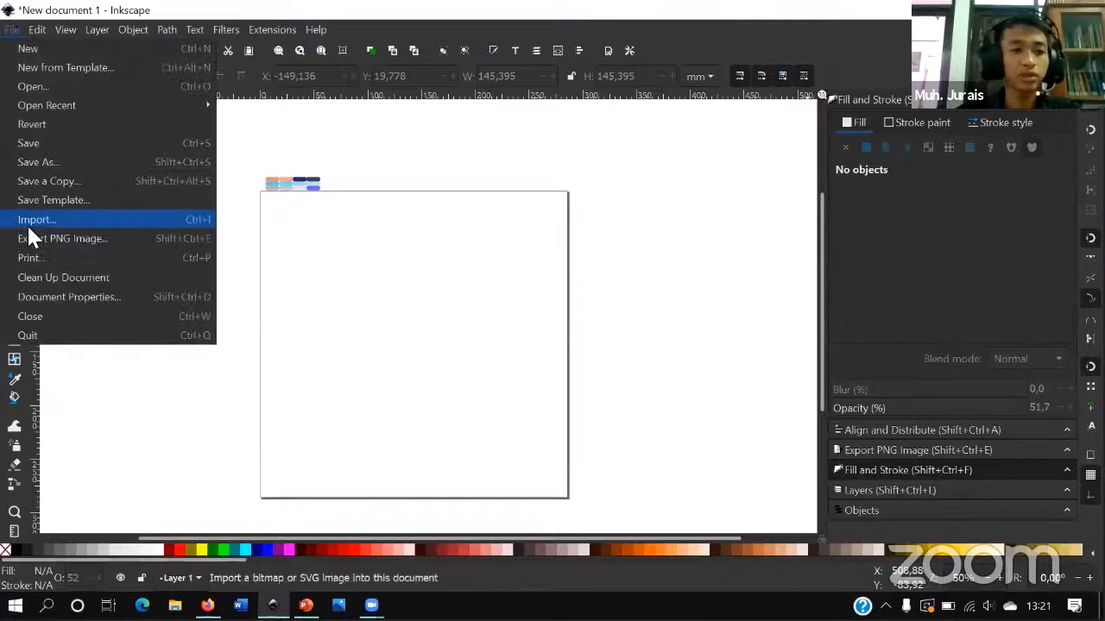
{"action": "left_click", "coordinate": [291, 239]}
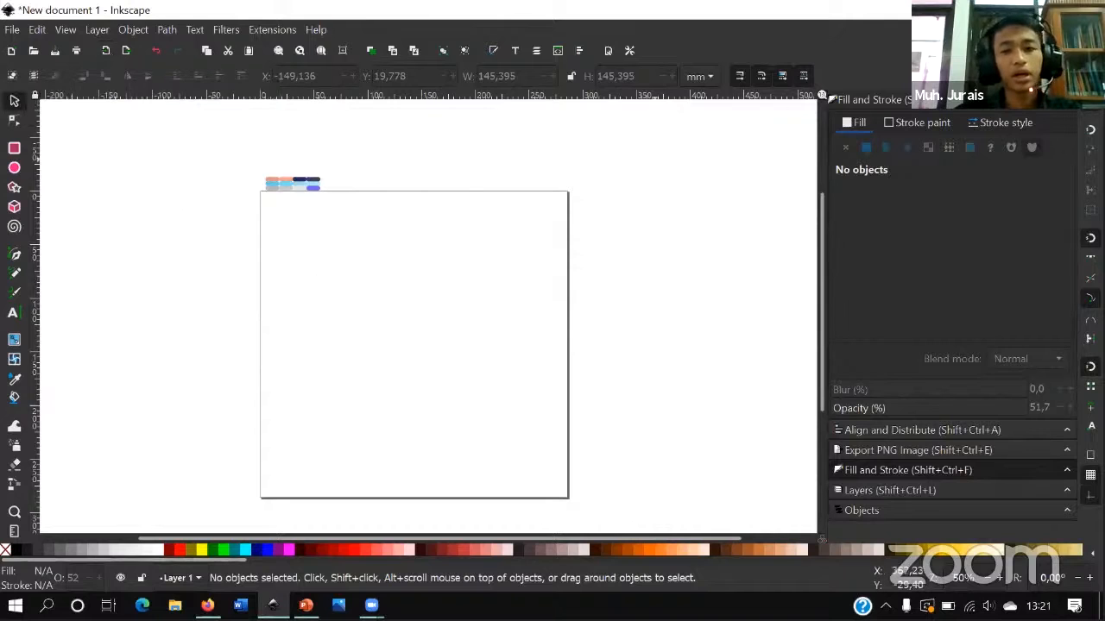
{"action": "left_click", "coordinate": [1022, 10]}
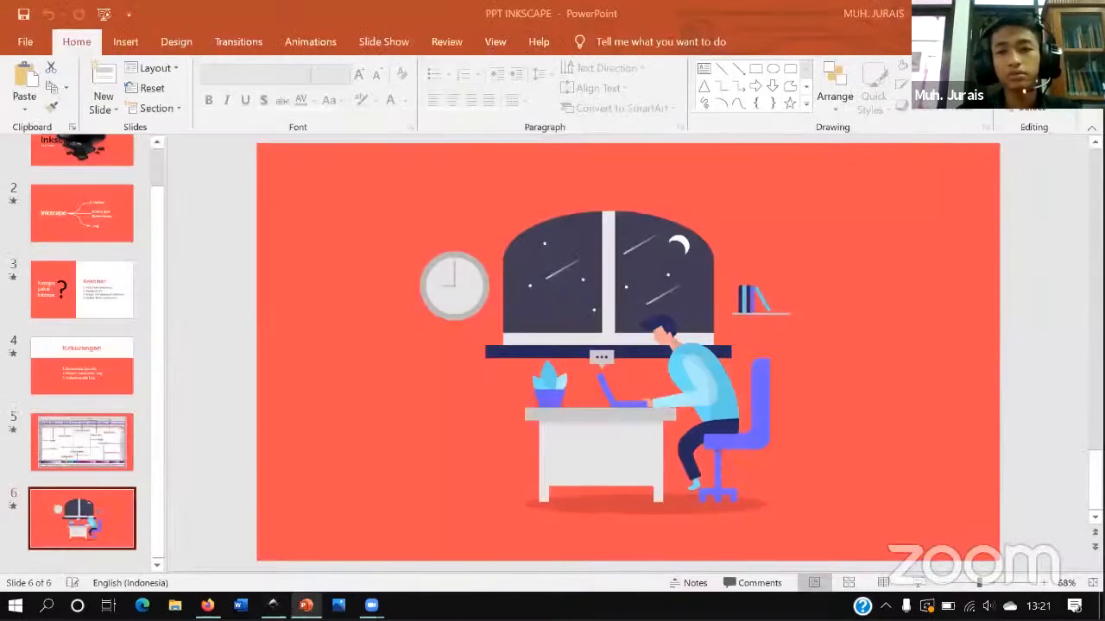
{"action": "left_click", "coordinate": [1022, 10]}
{"action": "left_click", "coordinate": [1021, 10]}
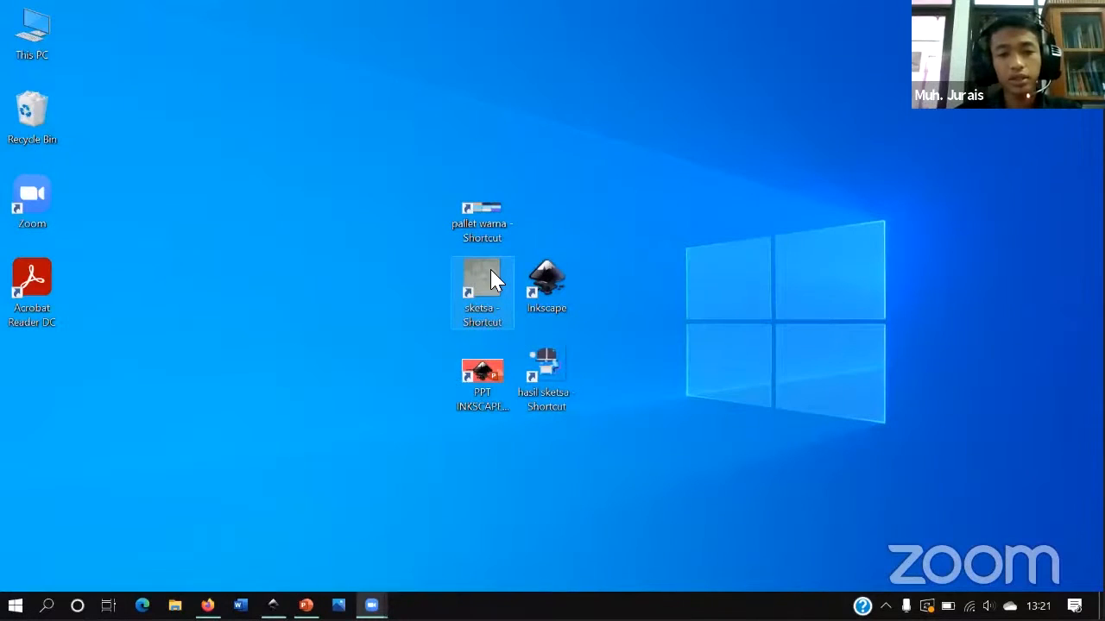
{"action": "left_click_drag", "start_coordinate": [490, 269], "coordinate": [382, 288]}
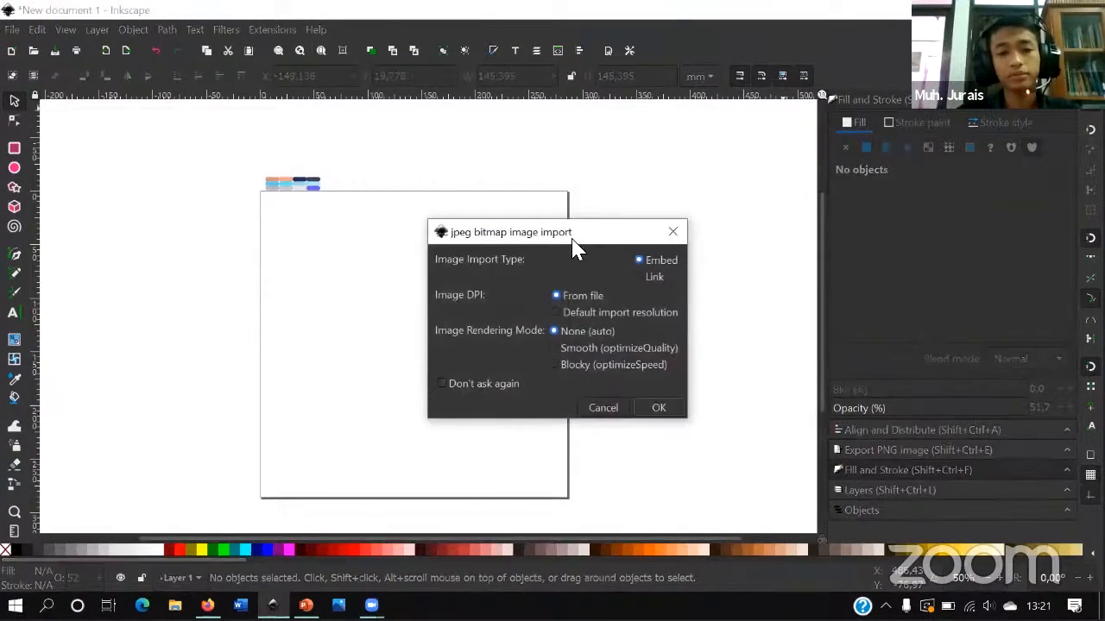
{"action": "left_click", "coordinate": [388, 318]}
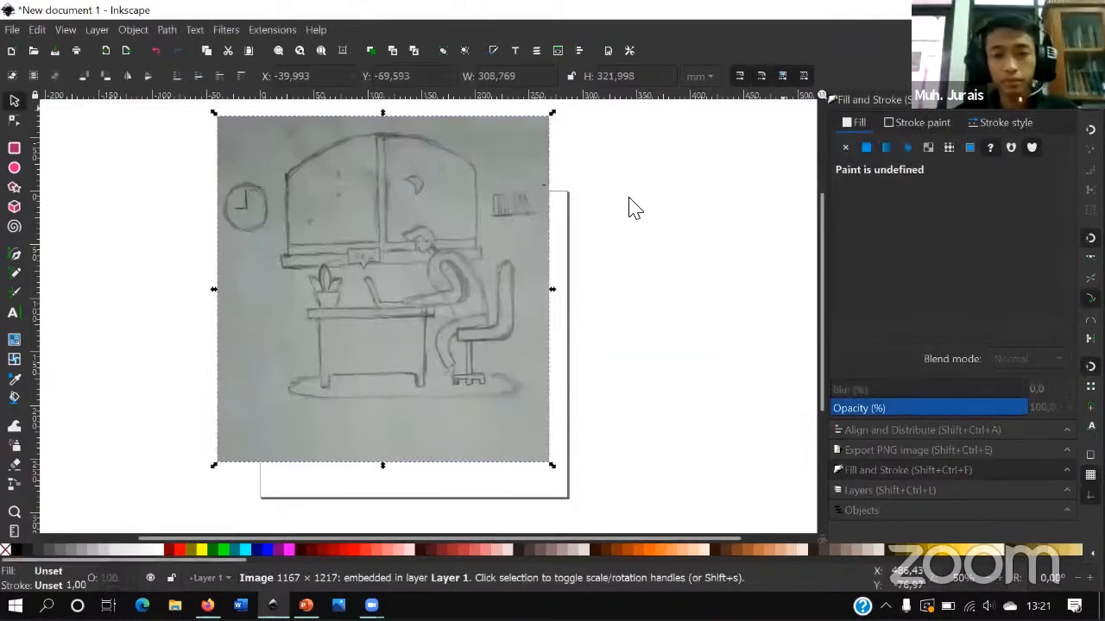
- Scale the sketch image down to about 225 x 234 mm and move it inside the page borders
{"action": "mouse_move", "coordinate": [414, 219]}
{"action": "left_mouse_down"}
{"action": "mouse_move", "coordinate": [469, 306]}
{"action": "mouse_move", "coordinate": [432, 298]}
{"action": "mouse_move", "coordinate": [370, 247]}
{"action": "mouse_move", "coordinate": [353, 180]}
{"action": "left_mouse_up"}
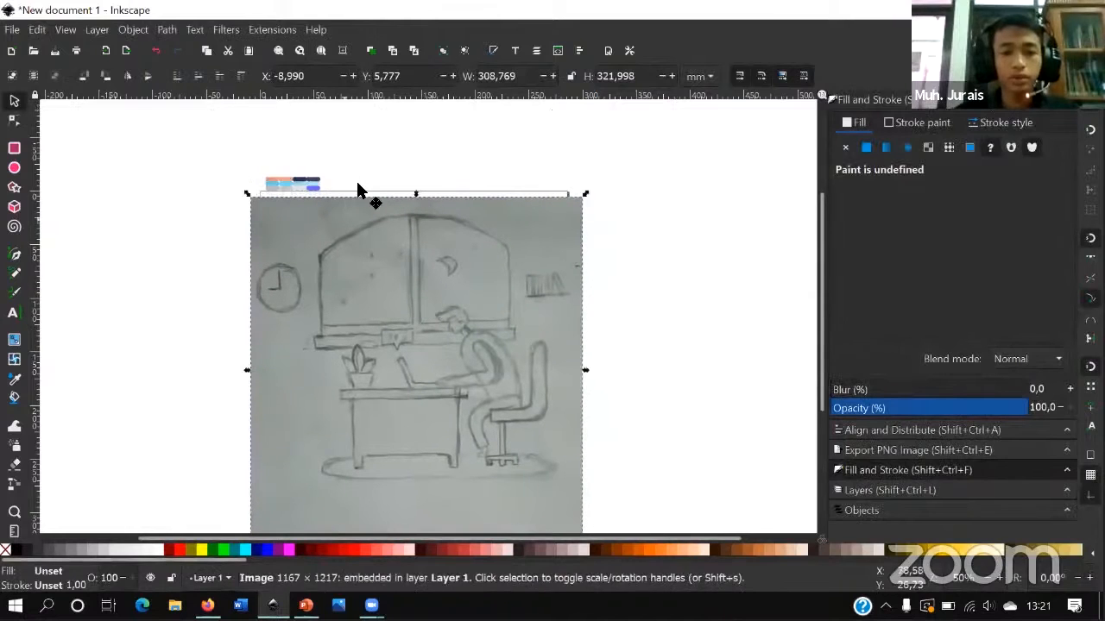
{"action": "scroll", "coordinate": [506, 350], "scroll_direction": "down", "scroll_amount": 3}
{"action": "scroll", "coordinate": [500, 331], "scroll_direction": "up", "scroll_amount": 2}
{"action": "mouse_move", "coordinate": [535, 321]}
{"action": "left_mouse_down"}
{"action": "mouse_move", "coordinate": [552, 316]}
{"action": "mouse_move", "coordinate": [529, 333]}
{"action": "left_mouse_up"}
{"action": "scroll", "coordinate": [577, 436], "scroll_direction": "down", "scroll_amount": 1}
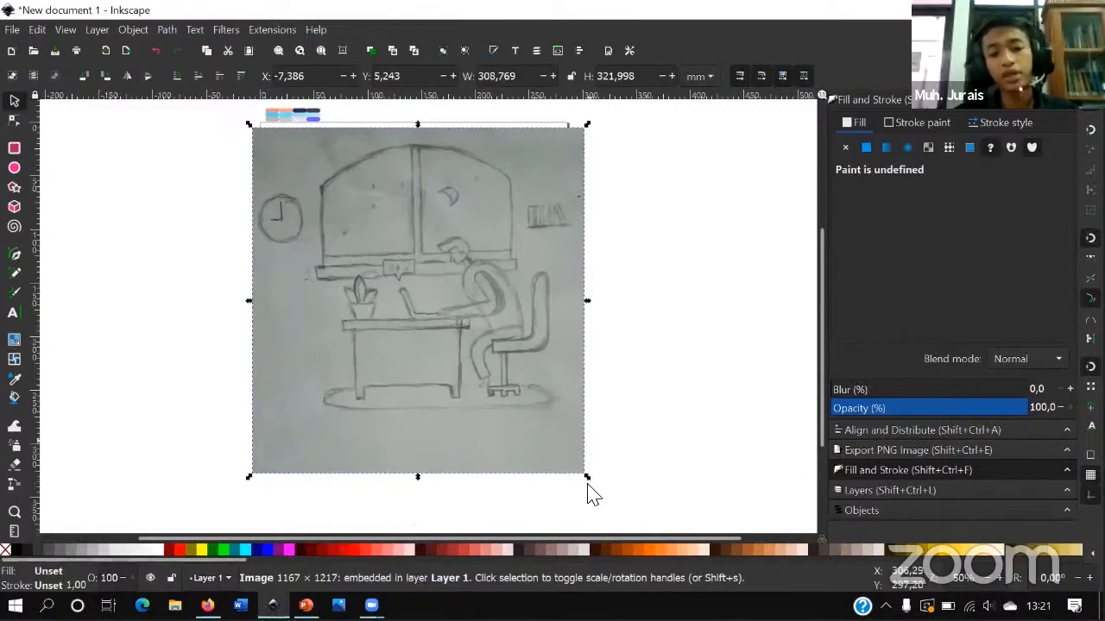
{"action": "left_click_drag", "start_coordinate": [587, 476], "coordinate": [491, 374]}
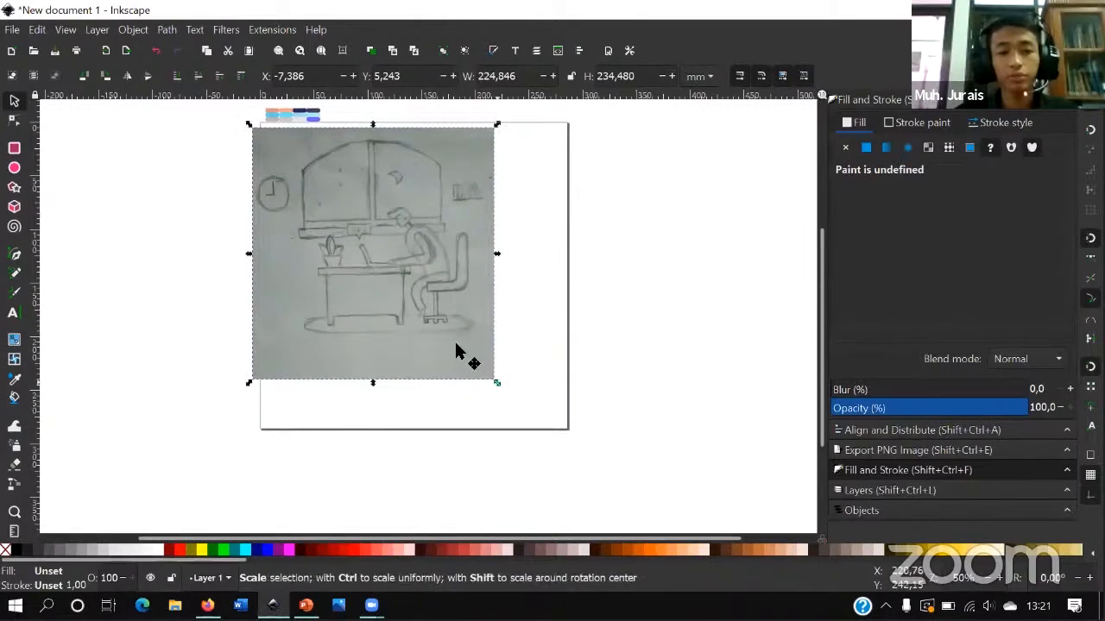
{"action": "left_click_drag", "start_coordinate": [345, 290], "coordinate": [394, 323]}
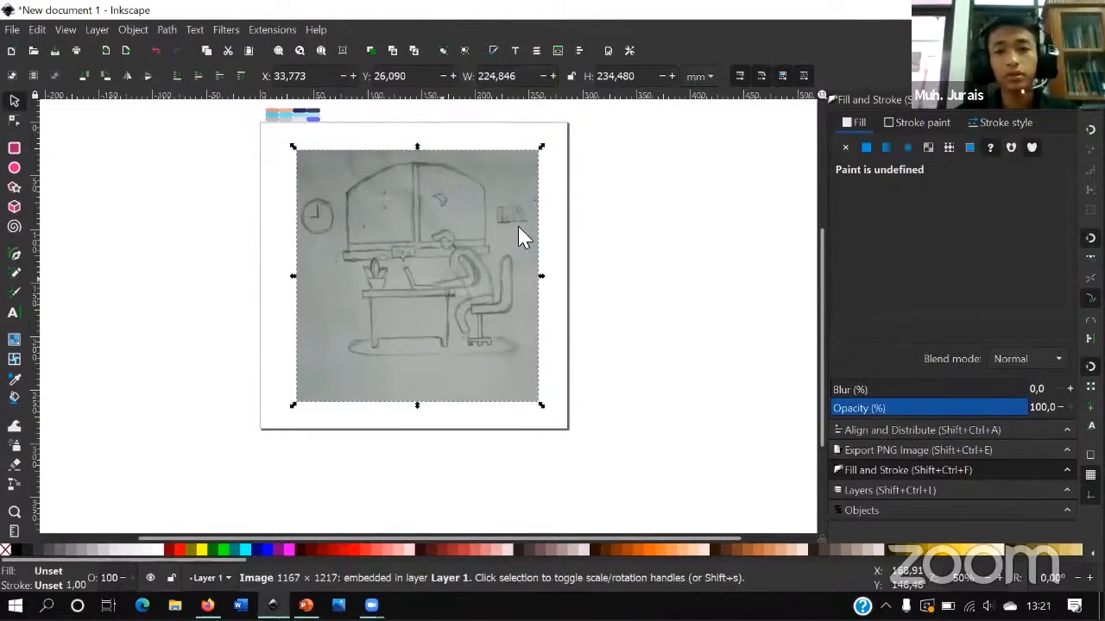
- Center the sketch image on the page both horizontally and vertically with Align and Distribute
{"action": "key", "text": "ctrl+shift+a"}
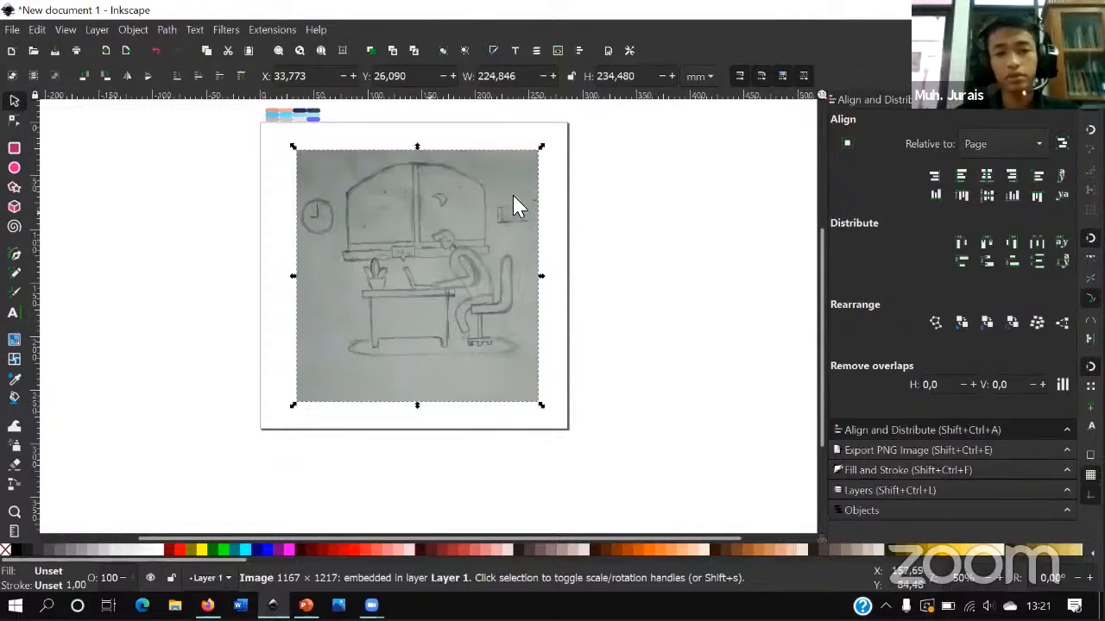
{"action": "left_click", "coordinate": [985, 177]}
{"action": "left_click", "coordinate": [989, 199]}
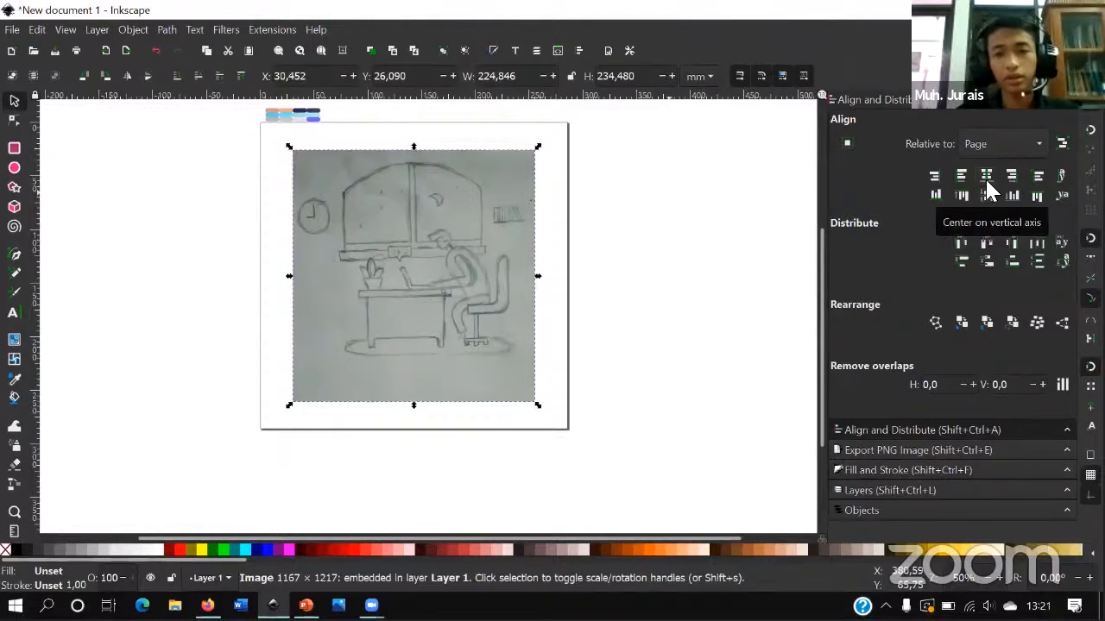
{"action": "left_click", "coordinate": [559, 289]}
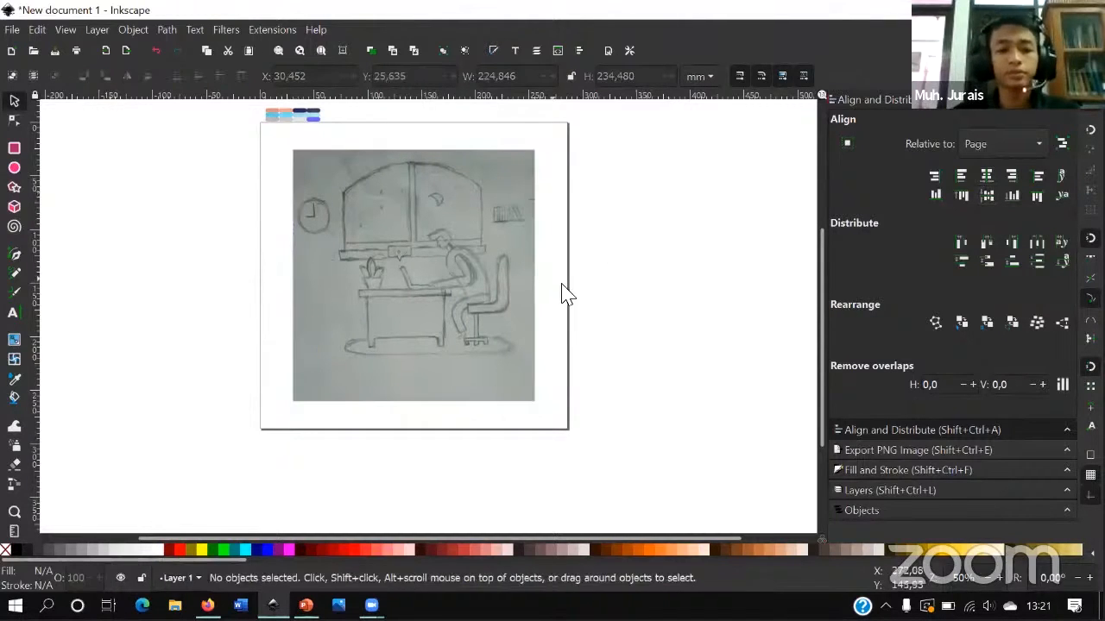
- Rename Layer 1, which holds the sketch image, to gambar and open the Add Layer dialog
{"action": "scroll", "coordinate": [562, 320], "scroll_direction": "up", "scroll_amount": 1}
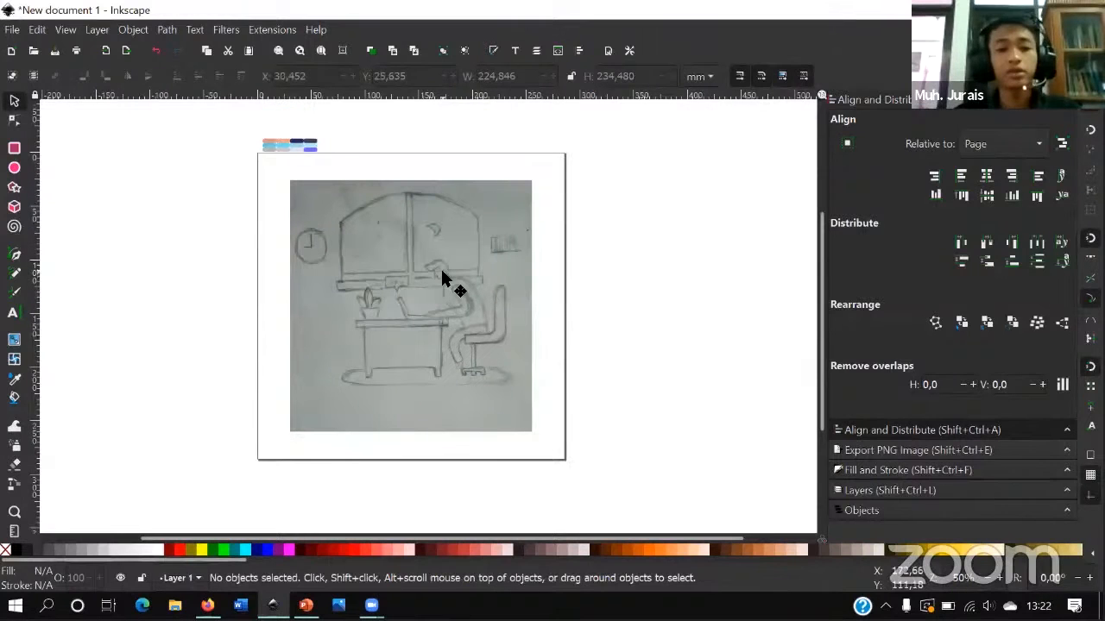
{"action": "left_click", "coordinate": [352, 211]}
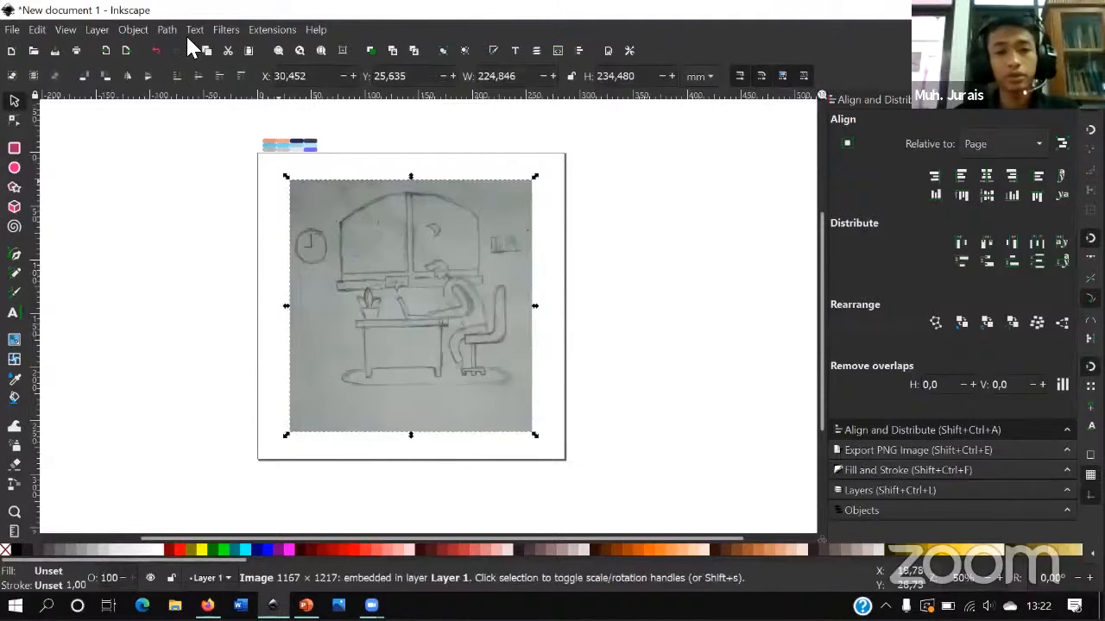
{"action": "left_click", "coordinate": [137, 31]}
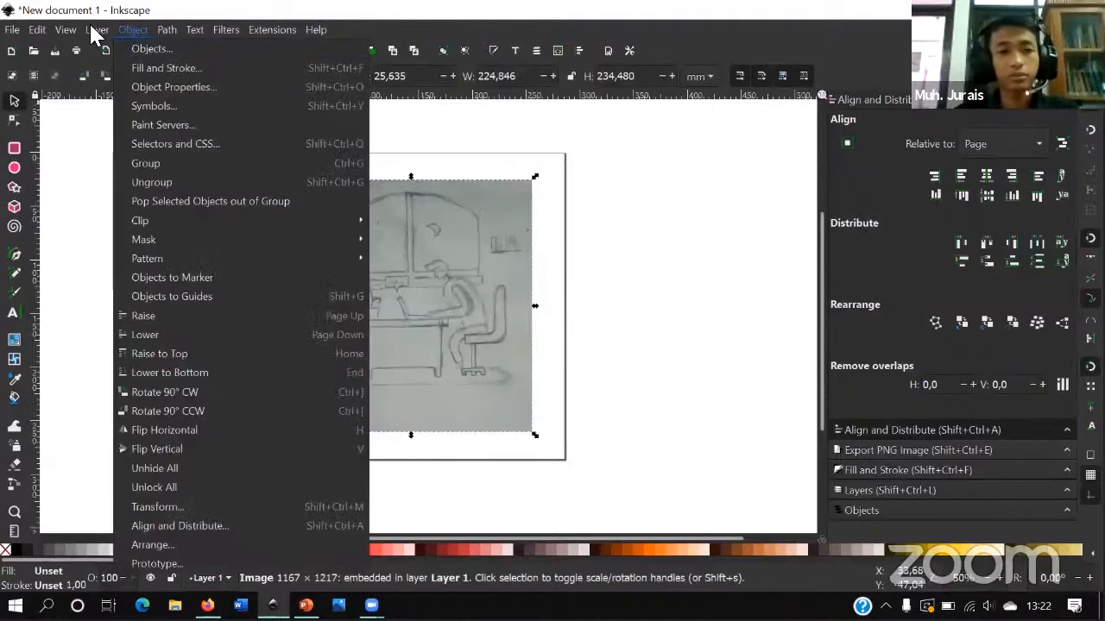
{"action": "mouse_move", "coordinate": [99, 33]}
{"action": "left_click", "coordinate": [173, 49]}
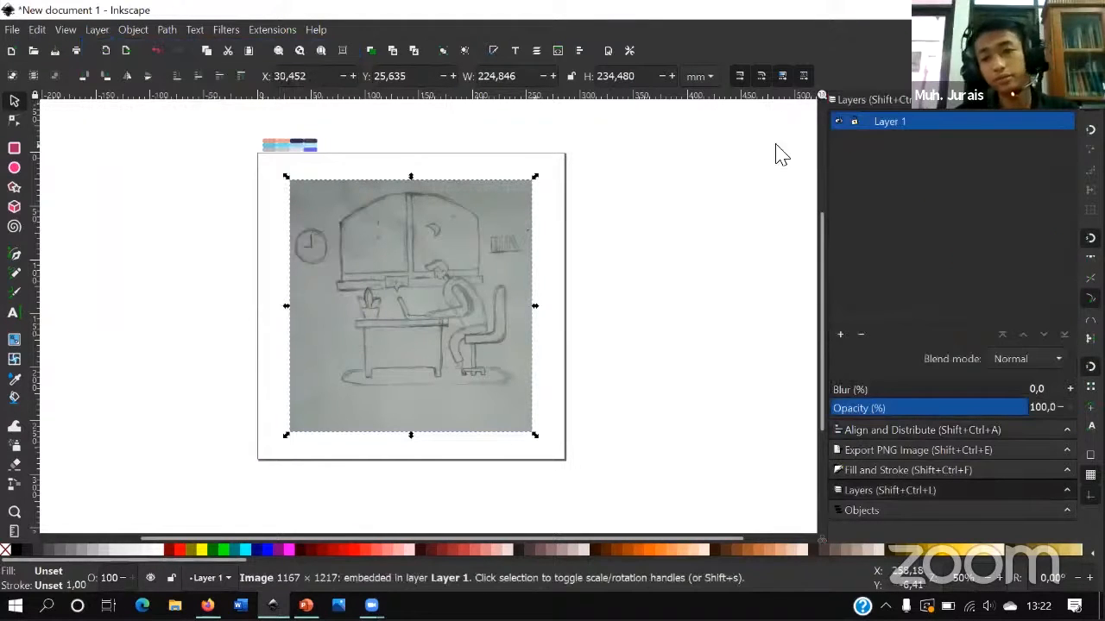
{"action": "left_click", "coordinate": [889, 124]}
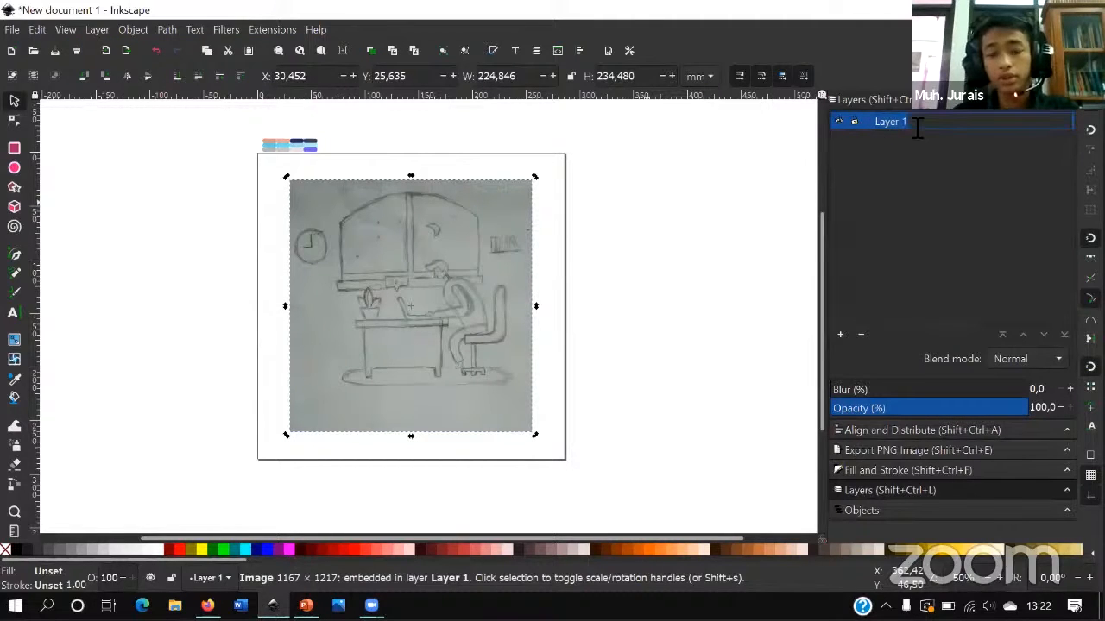
{"action": "key", "text": "BackSpace"}
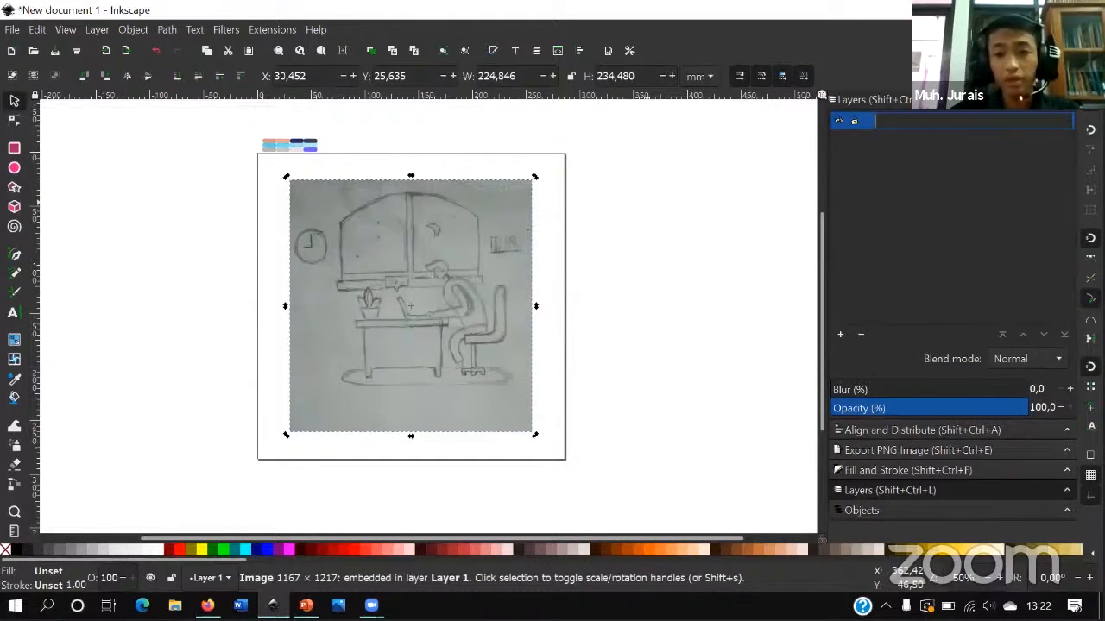
{"action": "type", "text": "gambar"}
{"action": "key", "text": "Return"}
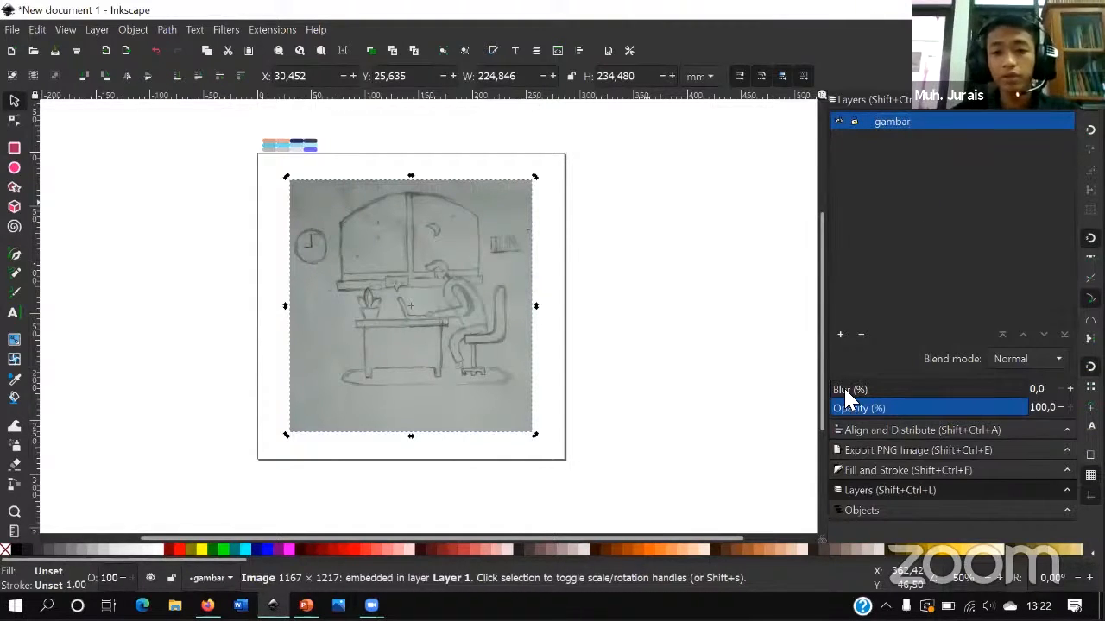
{"action": "left_click", "coordinate": [841, 333]}
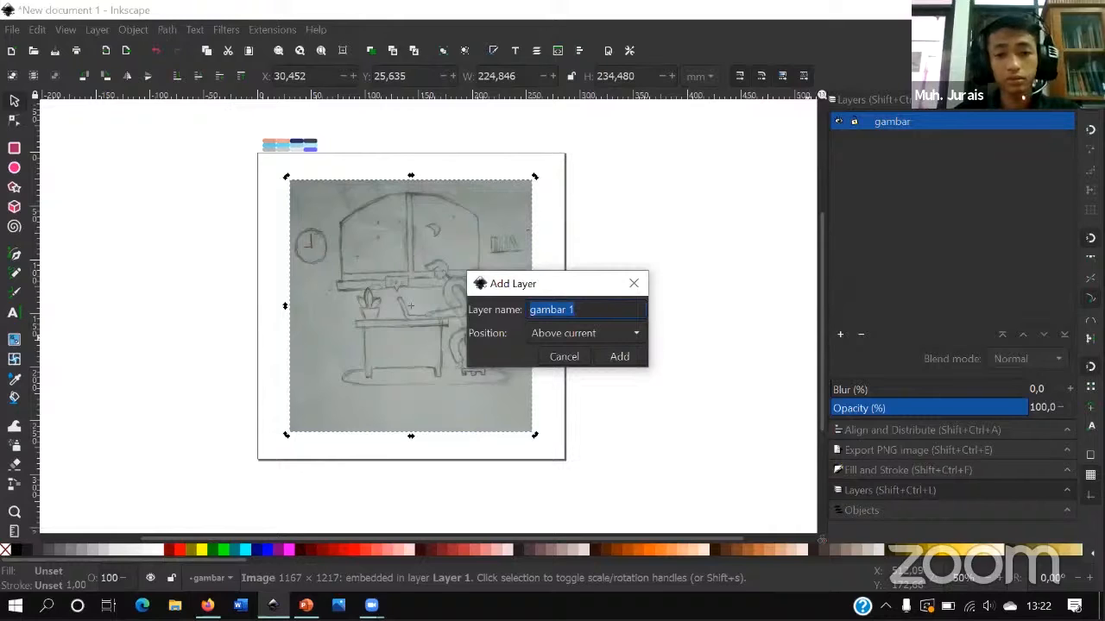
{"action": "left_click", "coordinate": [339, 605]}
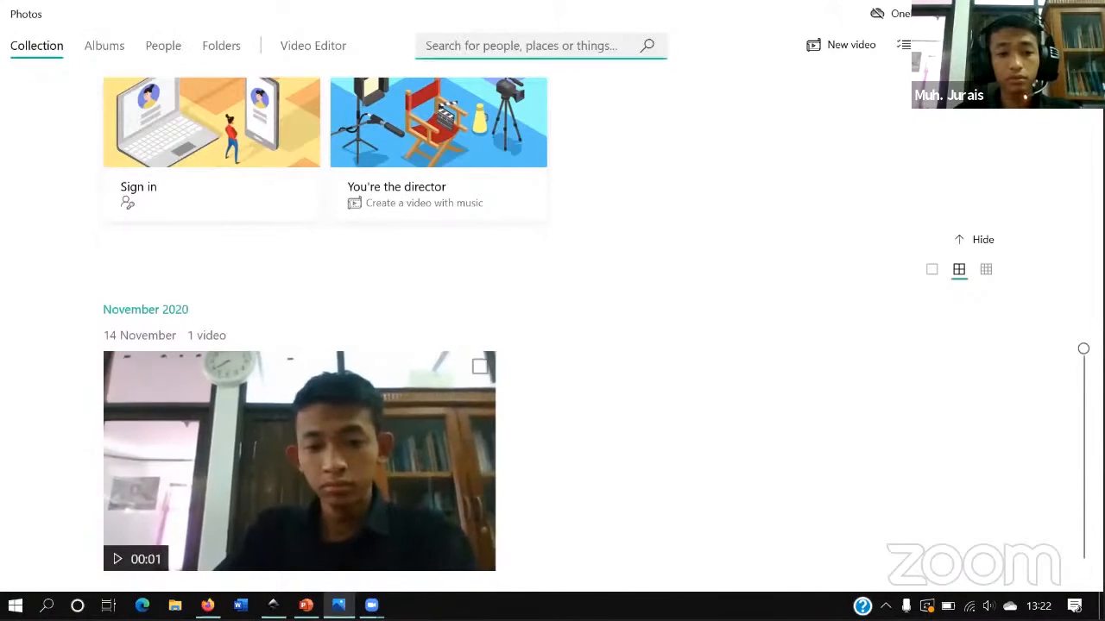
{"action": "left_click", "coordinate": [338, 606]}
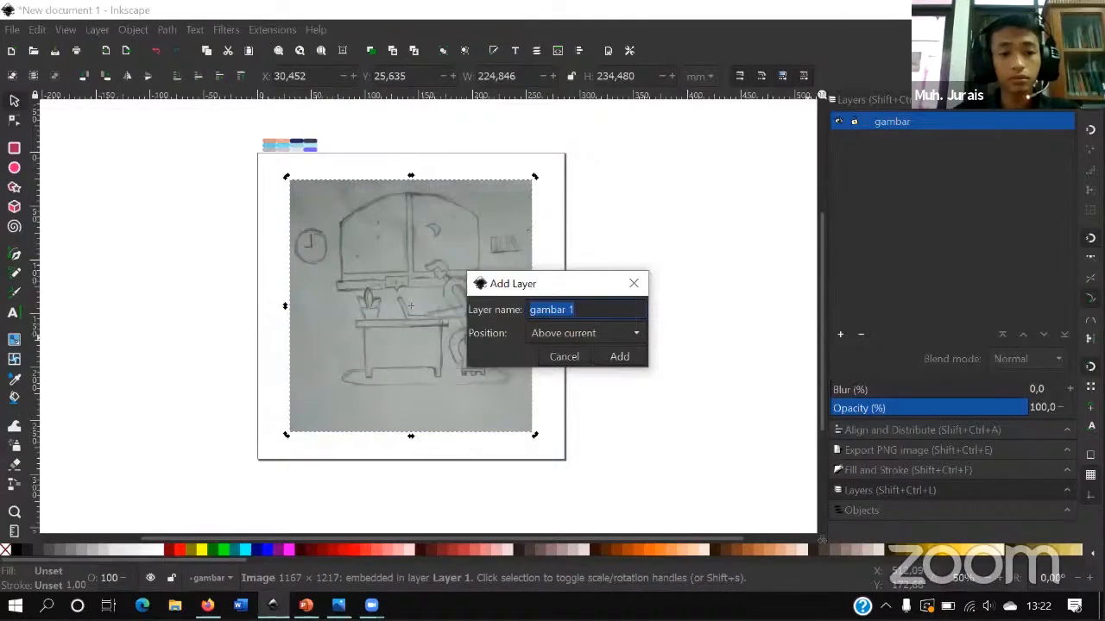
{"action": "left_click", "coordinate": [273, 606]}
{"action": "left_click", "coordinate": [273, 606]}
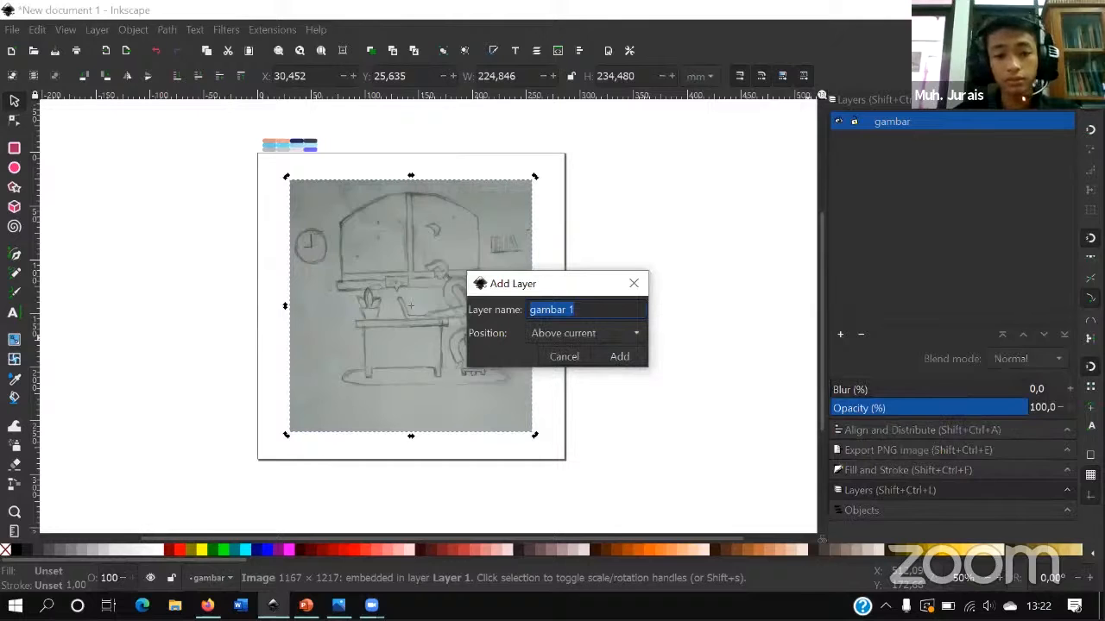
{"action": "left_click", "coordinate": [274, 606]}
{"action": "left_click", "coordinate": [273, 606]}
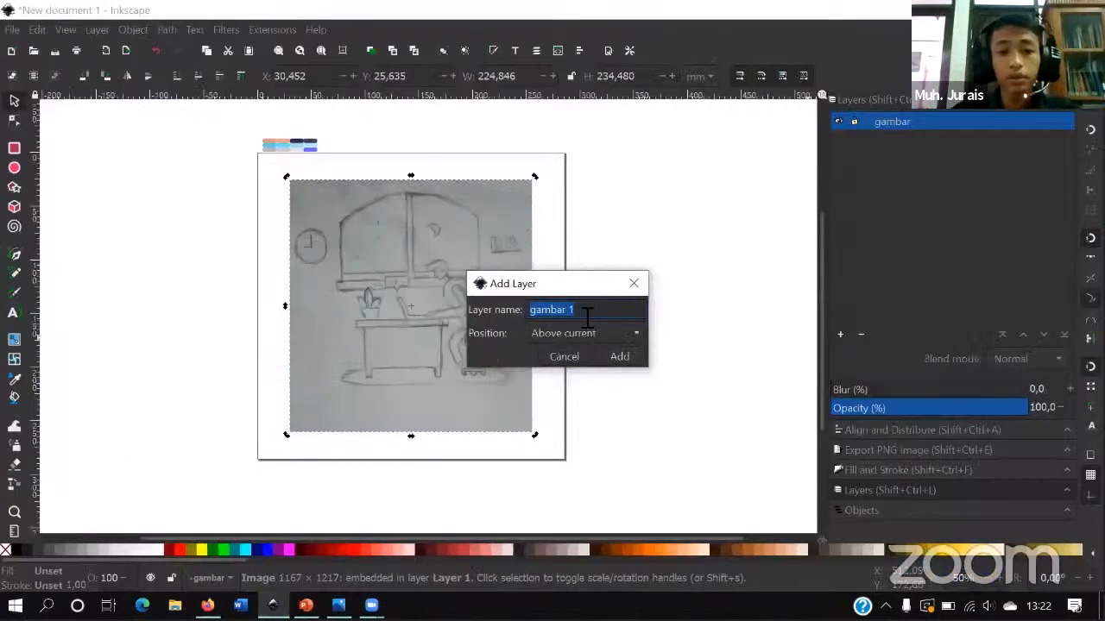
- Name the new layer vektor and add it above the current layer
{"action": "left_click", "coordinate": [588, 317]}
{"action": "key", "text": "BackSpace"}
{"action": "key", "text": "BackSpace"}
{"action": "key", "text": "BackSpace"}
{"action": "key", "text": "BackSpace"}
{"action": "key", "text": "BackSpace"}
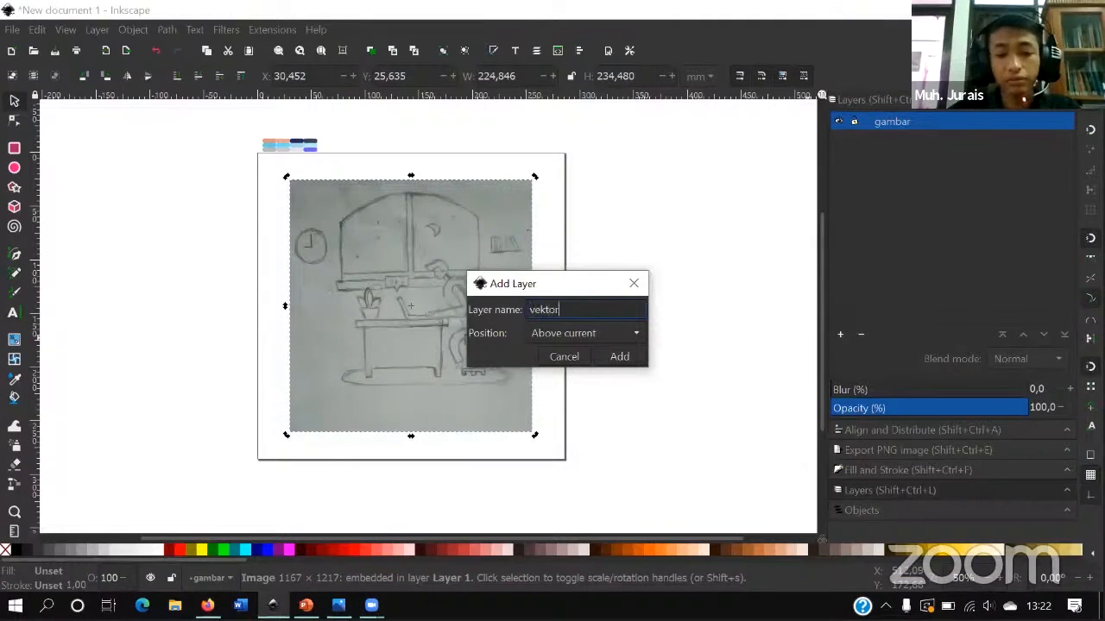
{"action": "left_click", "coordinate": [619, 358]}
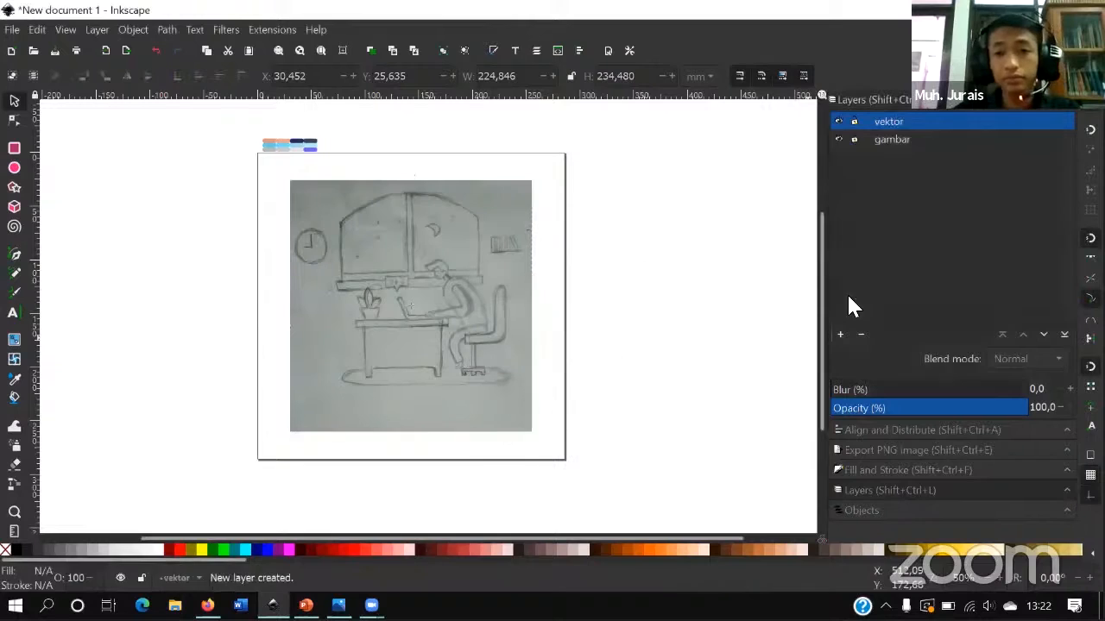
- Select the sketch image on the gambar layer to check its placement, and make vektor the active layer
{"action": "left_click", "coordinate": [866, 140]}
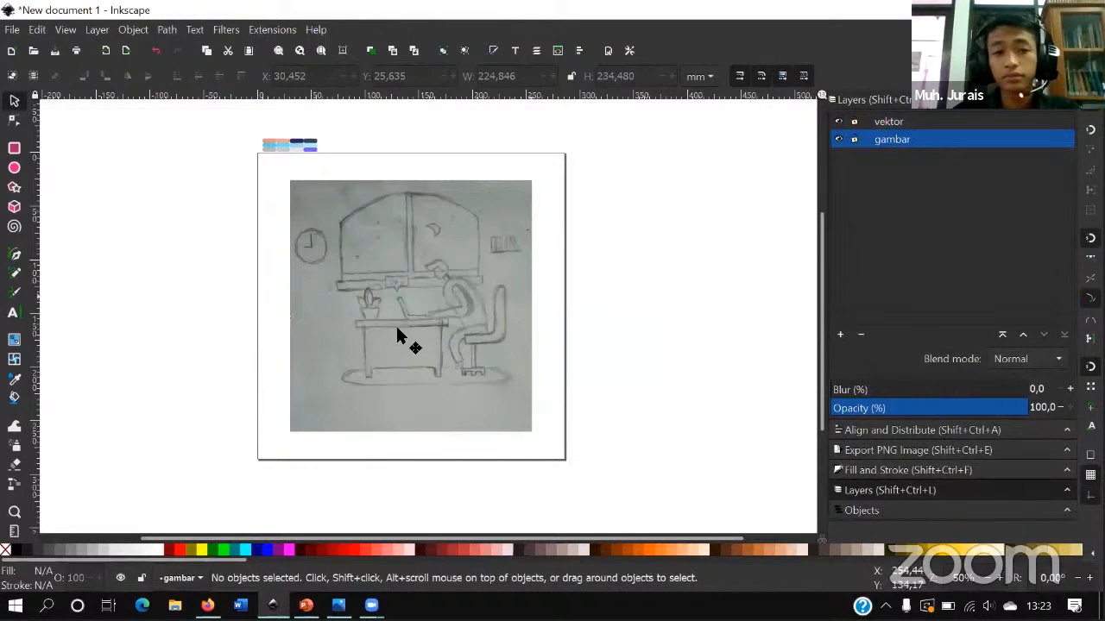
{"action": "left_click", "coordinate": [521, 298]}
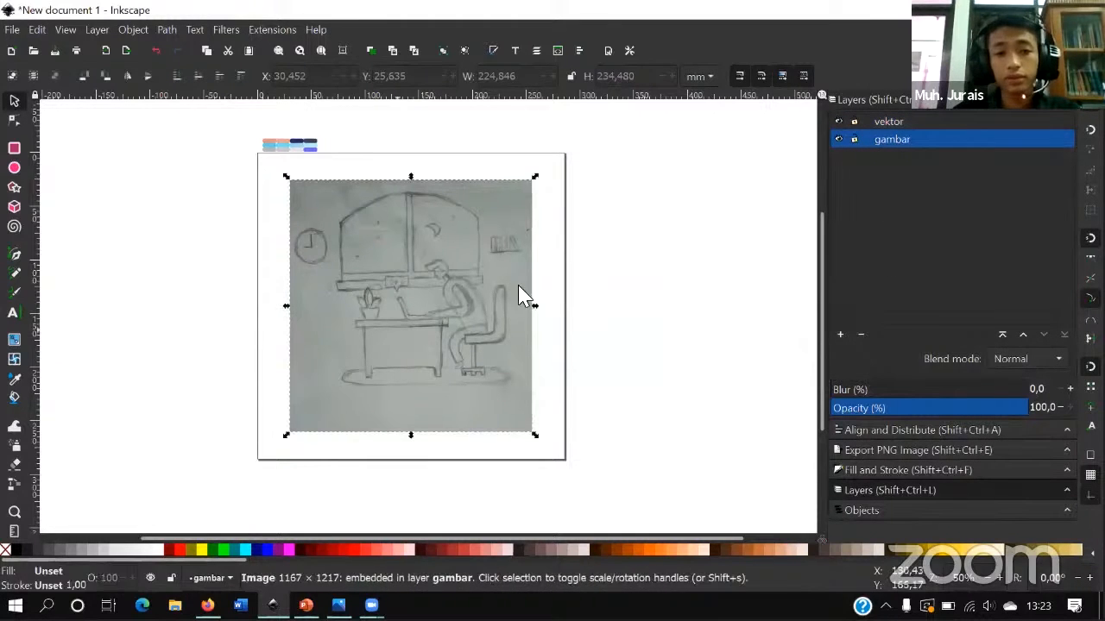
{"action": "left_click", "coordinate": [886, 122]}
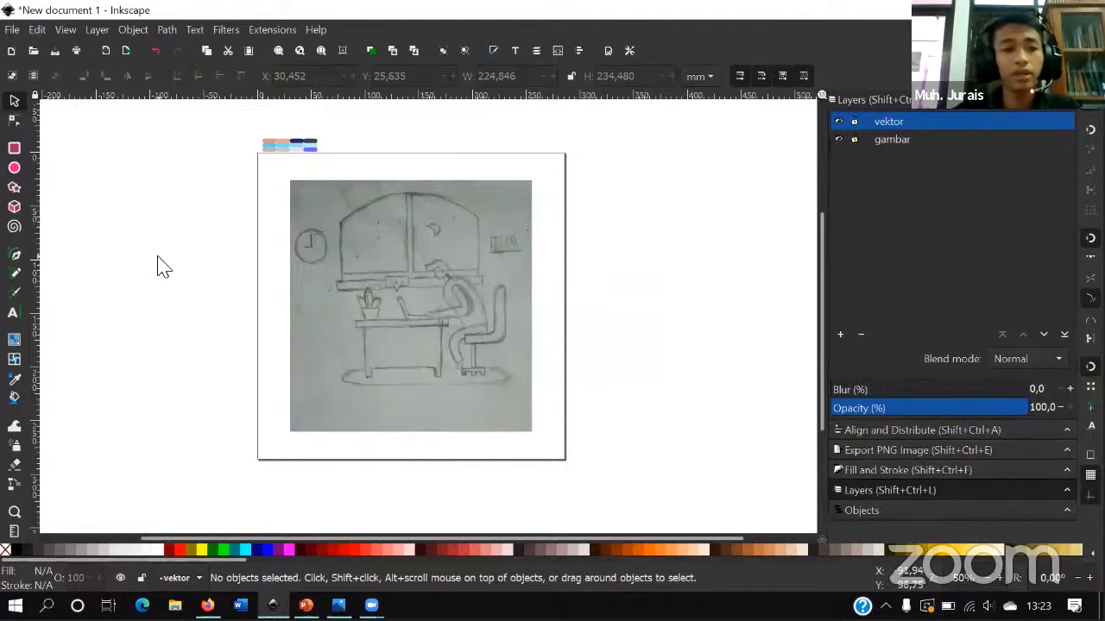
{"action": "left_click", "coordinate": [893, 143]}
{"action": "left_click", "coordinate": [865, 123]}
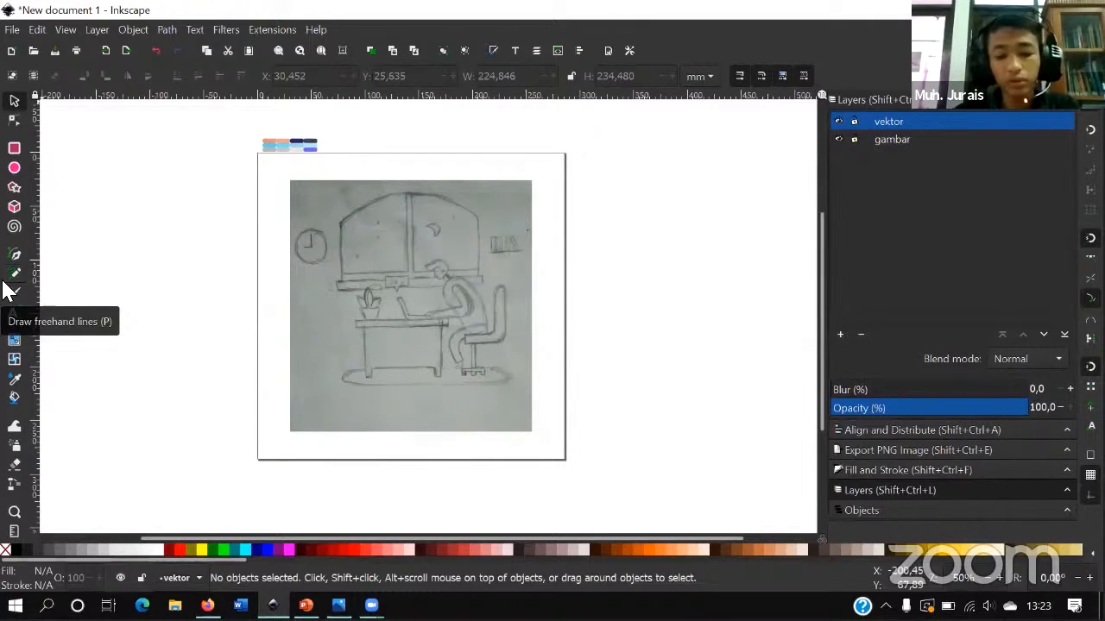
{"action": "left_click", "coordinate": [13, 120]}
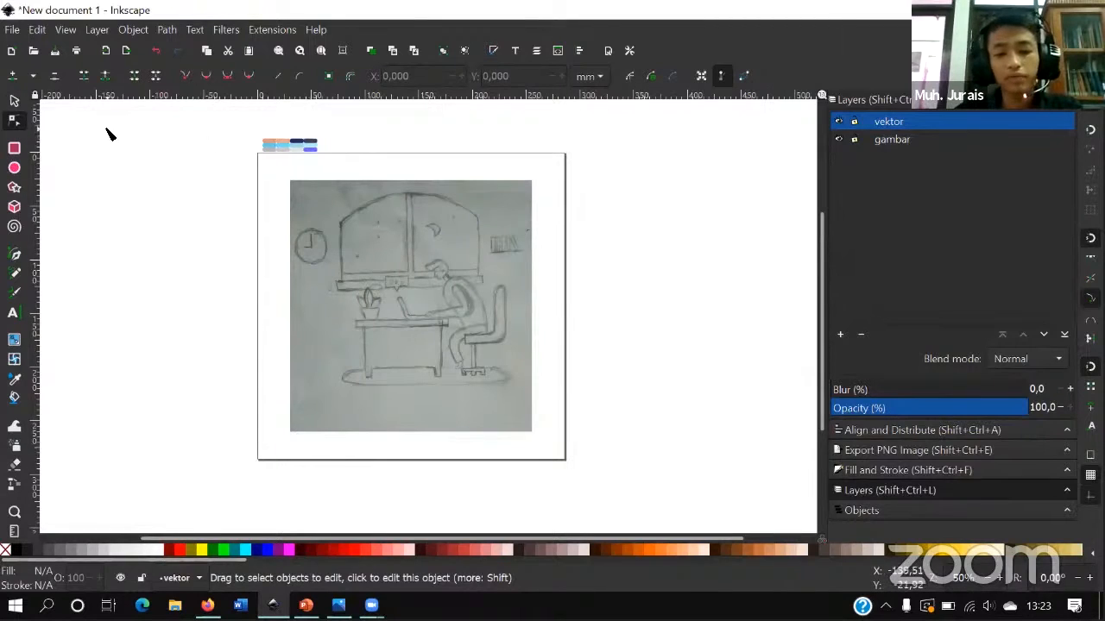
{"action": "left_click", "coordinate": [19, 152]}
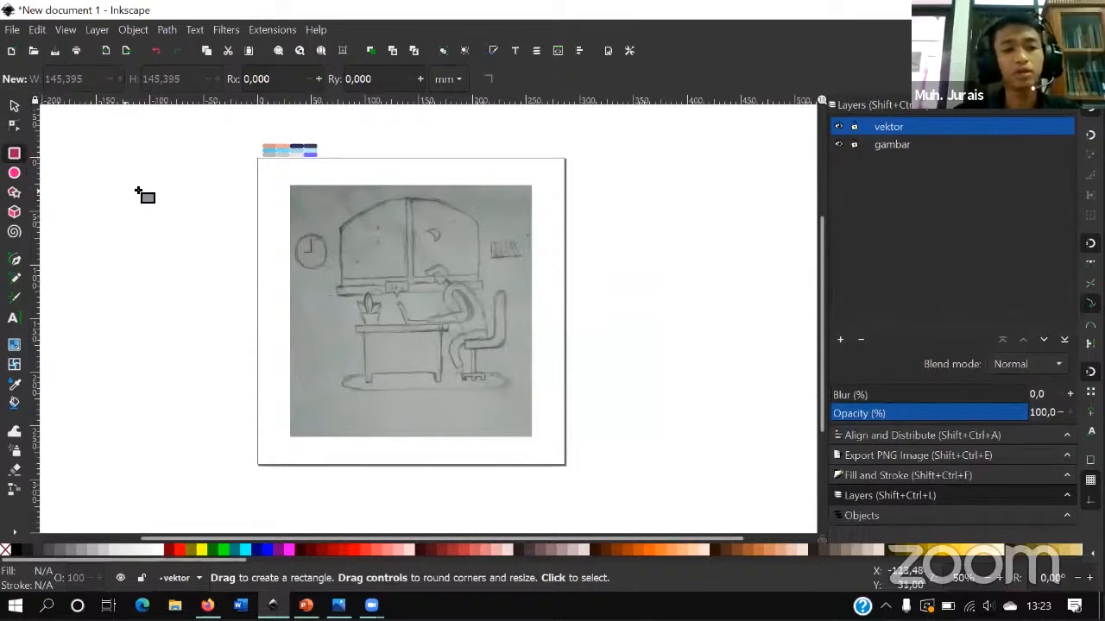
{"action": "left_click", "coordinate": [16, 173]}
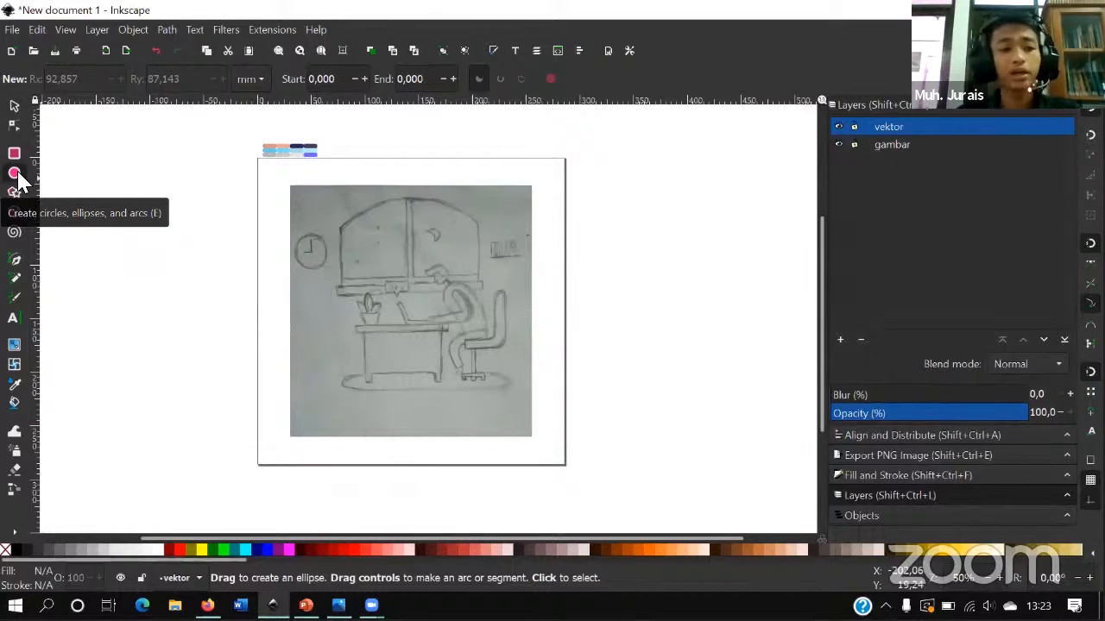
{"action": "left_click", "coordinate": [14, 105]}
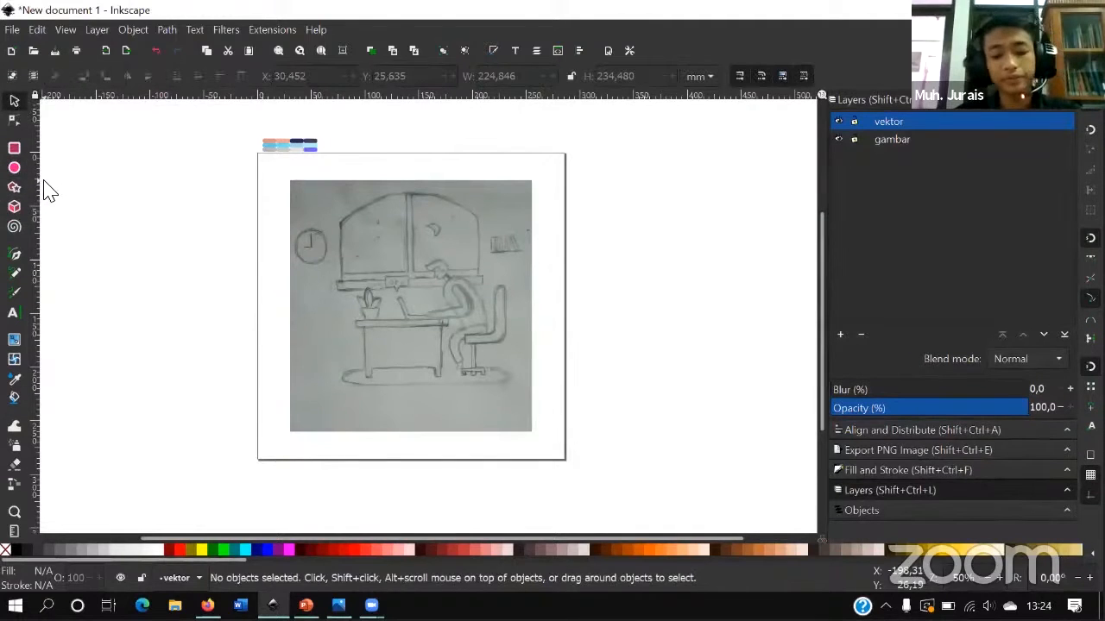
{"action": "left_click", "coordinate": [15, 258]}
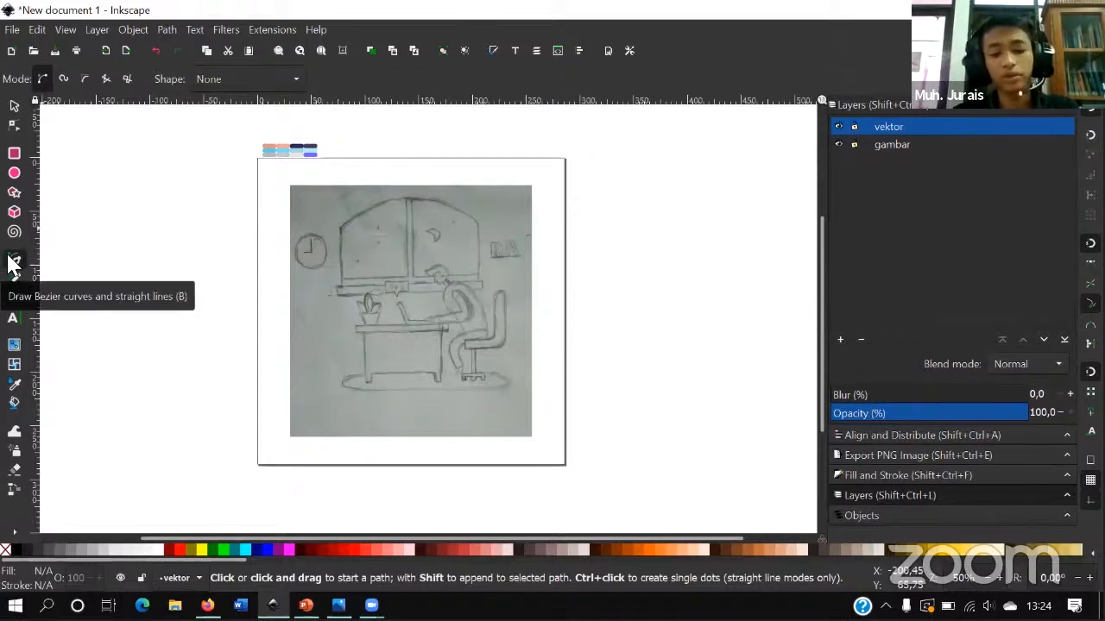
{"action": "left_click", "coordinate": [14, 319]}
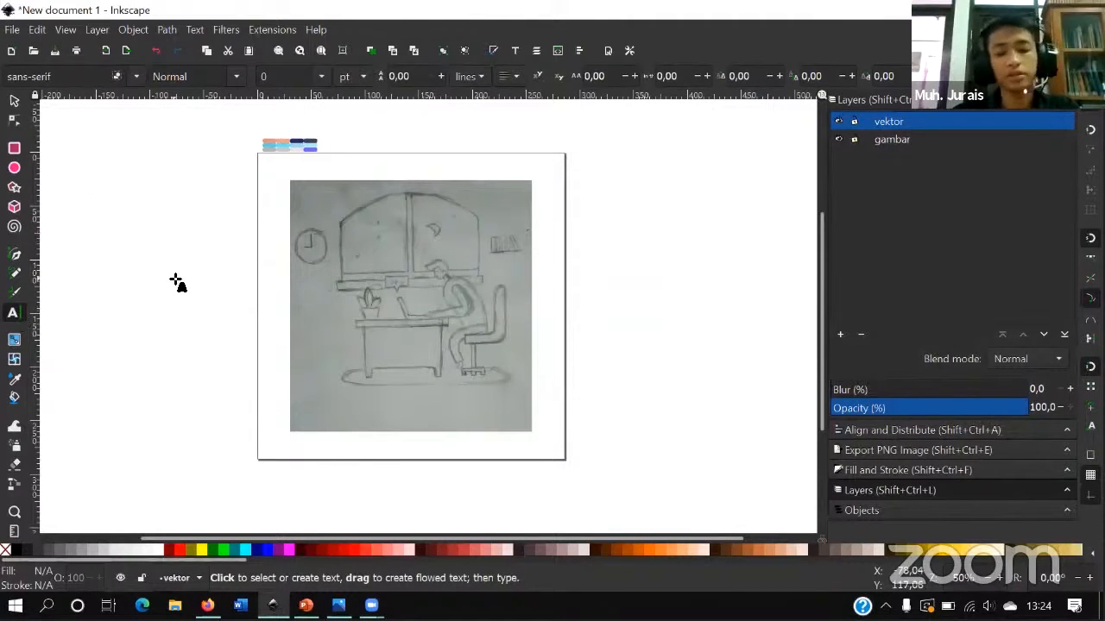
{"action": "left_click", "coordinate": [15, 103]}
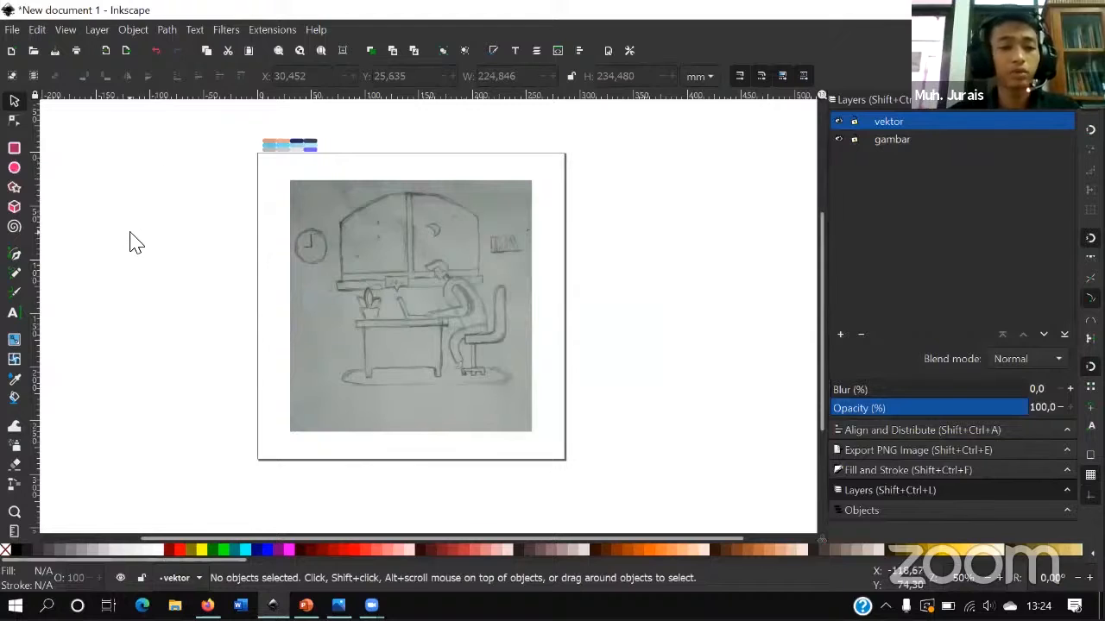
- Choose the Bezier tool and examine the seated figure's head in the sketch up close
{"action": "left_click", "coordinate": [15, 255]}
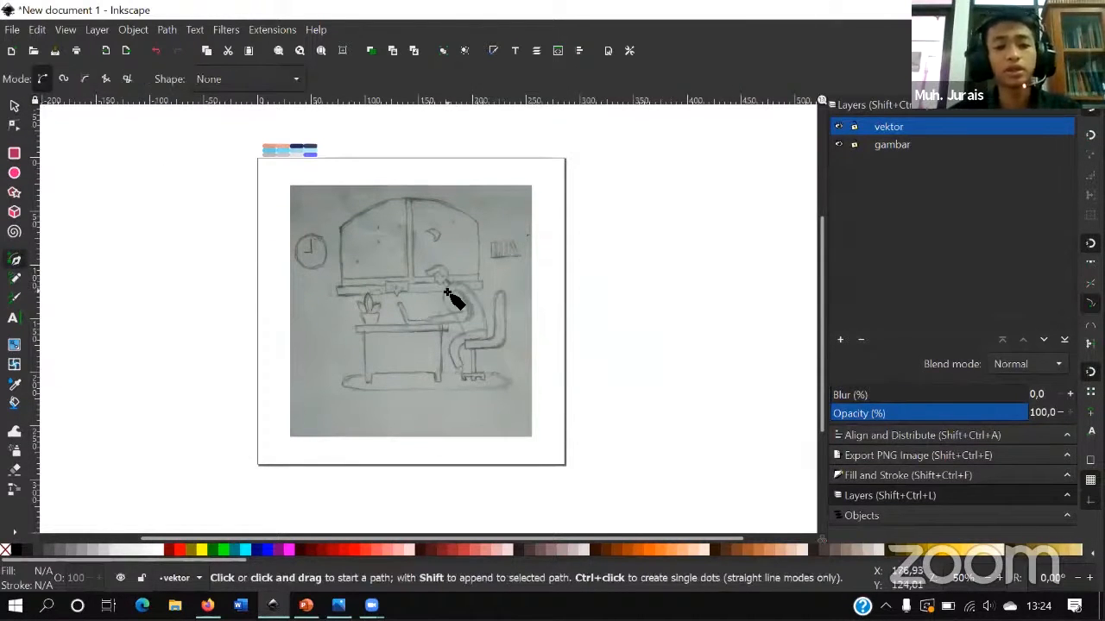
{"action": "scroll", "coordinate": [447, 288], "scroll_direction": "up", "scroll_amount": 1}
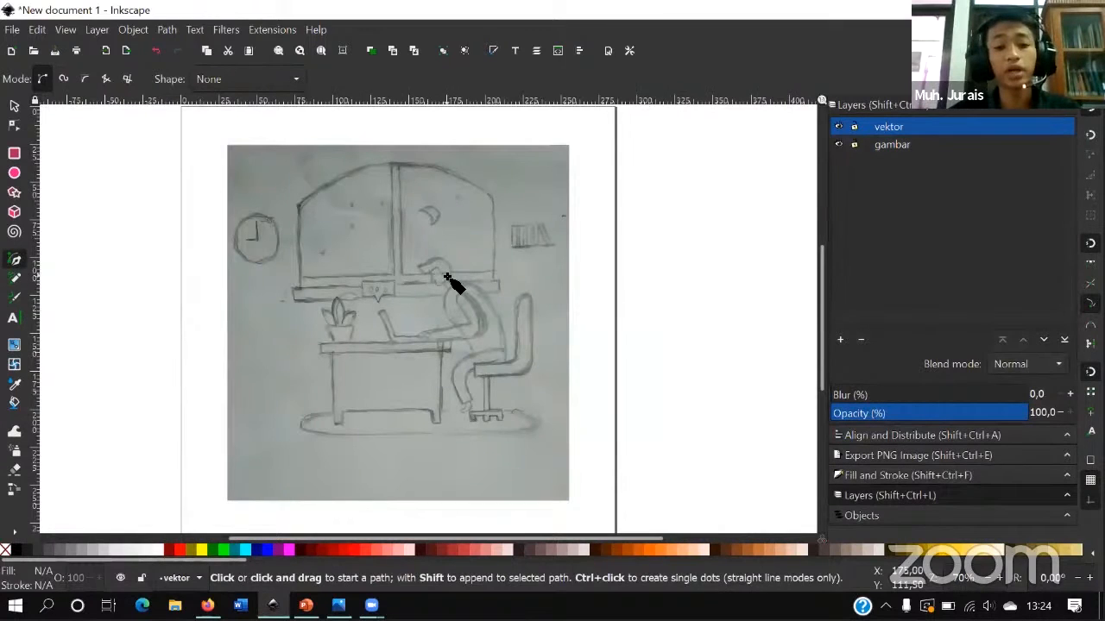
{"action": "scroll", "coordinate": [445, 273], "scroll_direction": "up", "scroll_amount": 2}
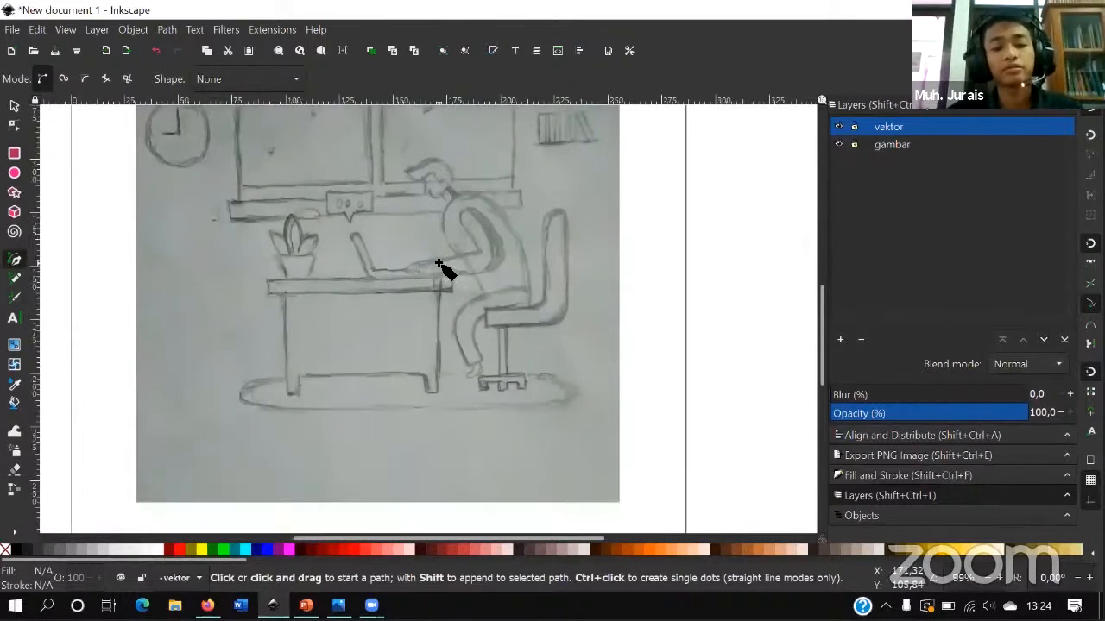
{"action": "scroll", "coordinate": [412, 258], "scroll_direction": "up", "scroll_amount": 3}
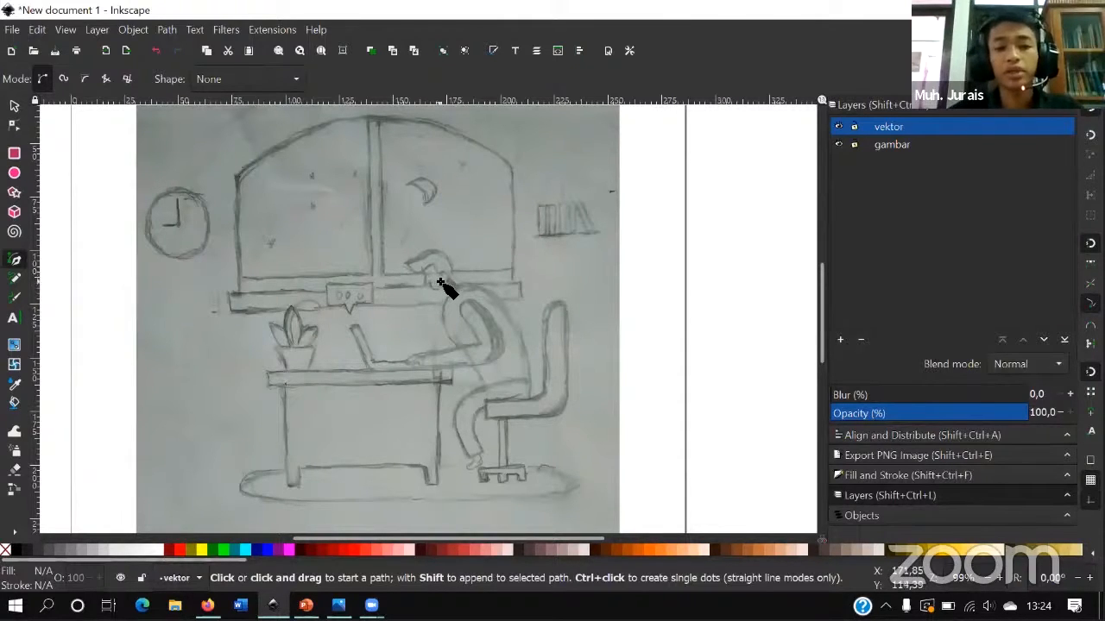
{"action": "scroll", "coordinate": [440, 283], "scroll_direction": "up", "scroll_amount": 7}
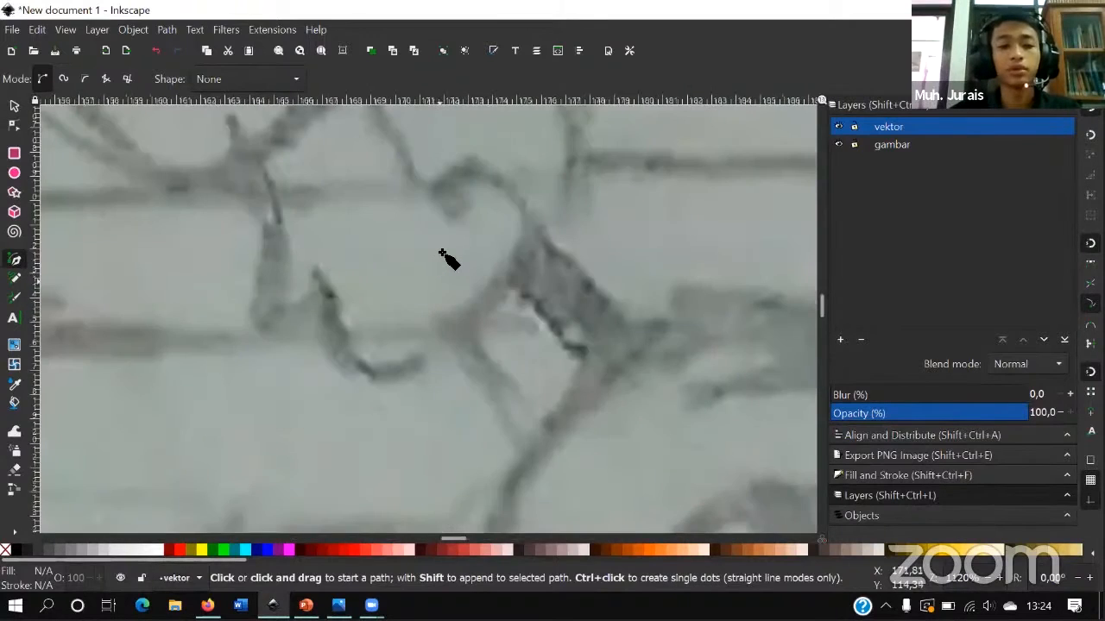
{"action": "scroll", "coordinate": [441, 255], "scroll_direction": "down", "scroll_amount": 6}
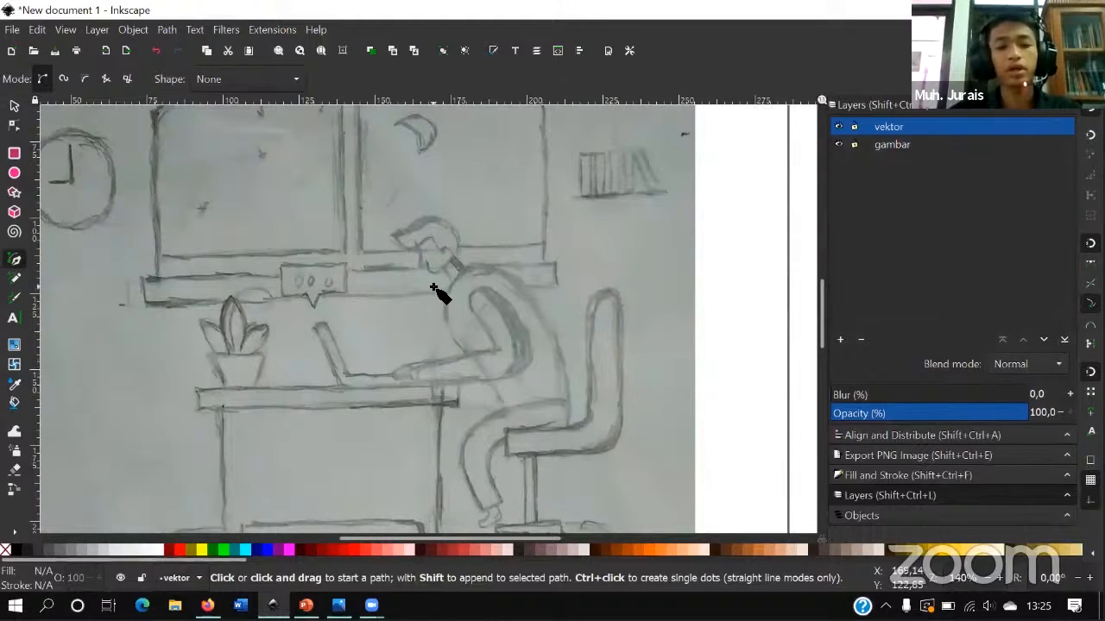
{"action": "scroll", "coordinate": [438, 261], "scroll_direction": "up", "scroll_amount": 5, "text": "ctrl"}
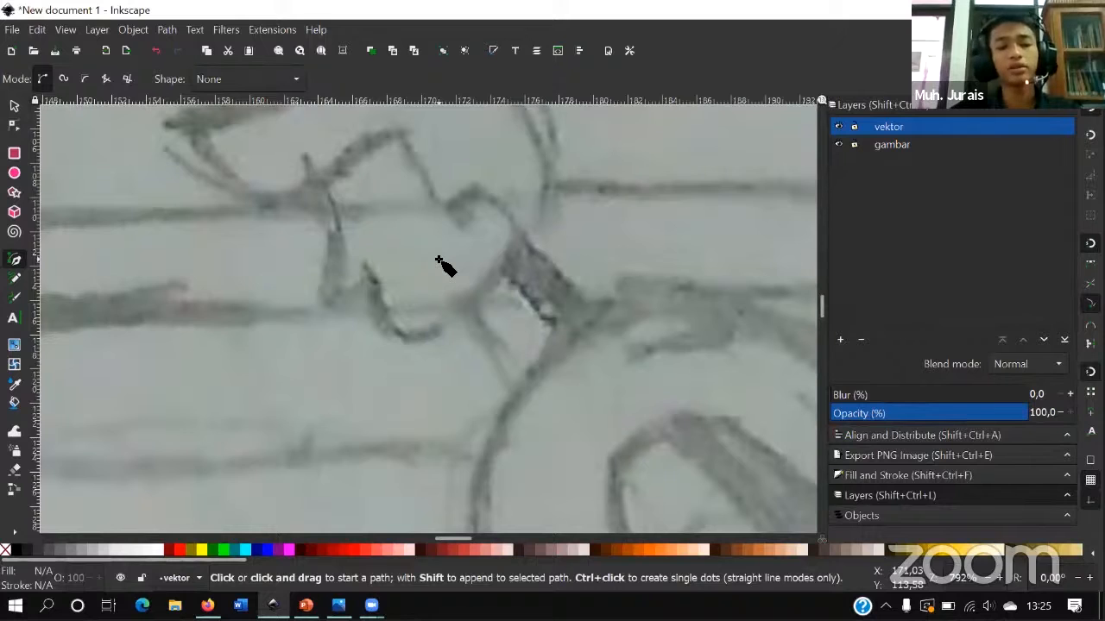
{"action": "scroll", "coordinate": [438, 262], "scroll_direction": "down", "scroll_amount": 2, "text": "ctrl"}
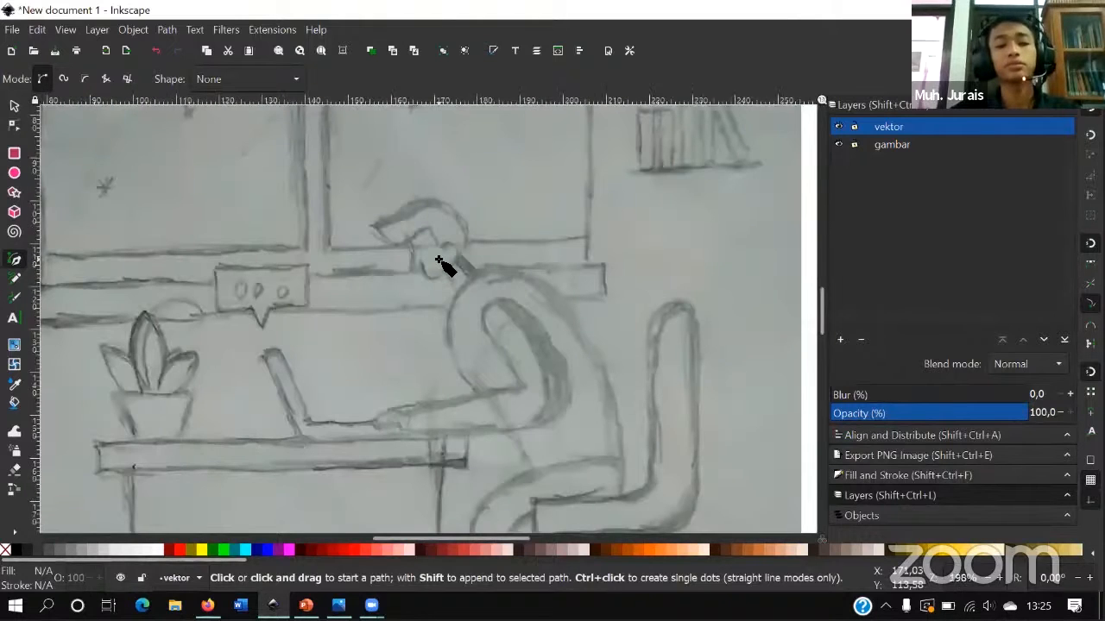
{"action": "scroll", "coordinate": [441, 258], "scroll_direction": "down", "scroll_amount": 2, "text": "ctrl"}
{"action": "scroll", "coordinate": [448, 260], "scroll_direction": "up", "scroll_amount": 4, "text": "ctrl"}
{"action": "scroll", "coordinate": [451, 259], "scroll_direction": "up", "scroll_amount": 1, "text": "ctrl"}
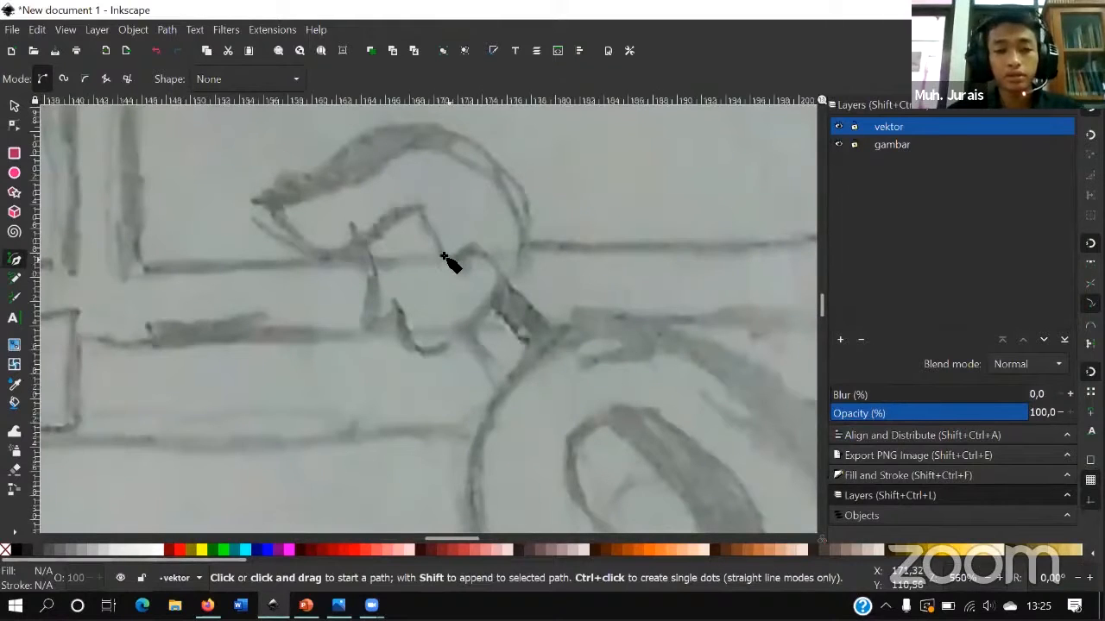
{"action": "scroll", "coordinate": [458, 259], "scroll_direction": "up", "scroll_amount": 1, "text": "ctrl"}
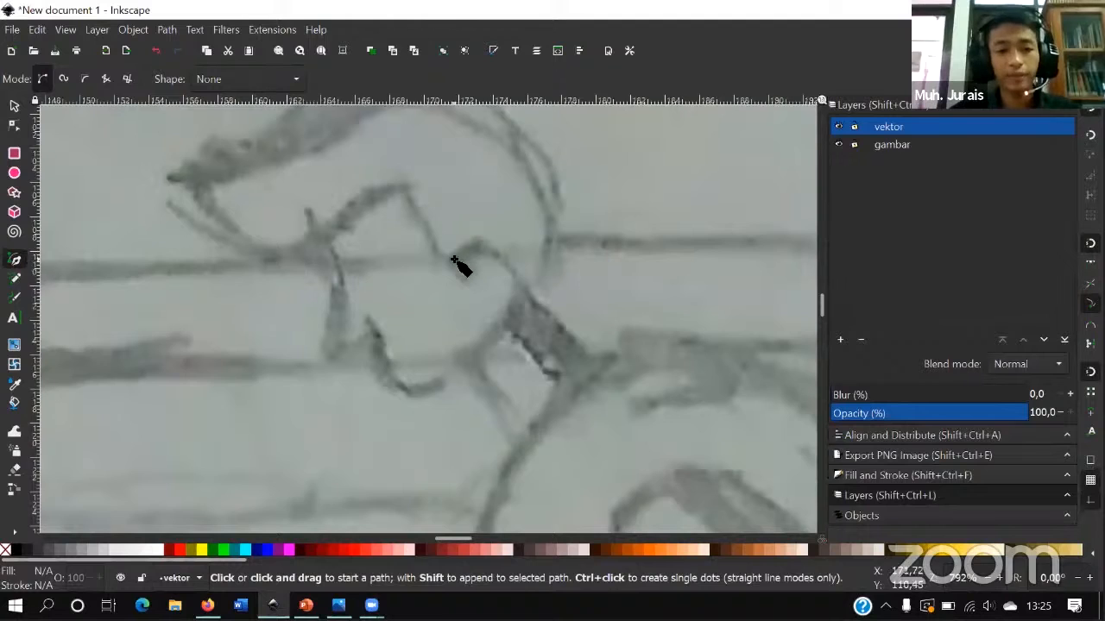
{"action": "scroll", "coordinate": [439, 257], "scroll_direction": "up", "scroll_amount": 1, "text": "ctrl"}
{"action": "scroll", "coordinate": [444, 259], "scroll_direction": "up", "scroll_amount": 1, "text": "ctrl"}
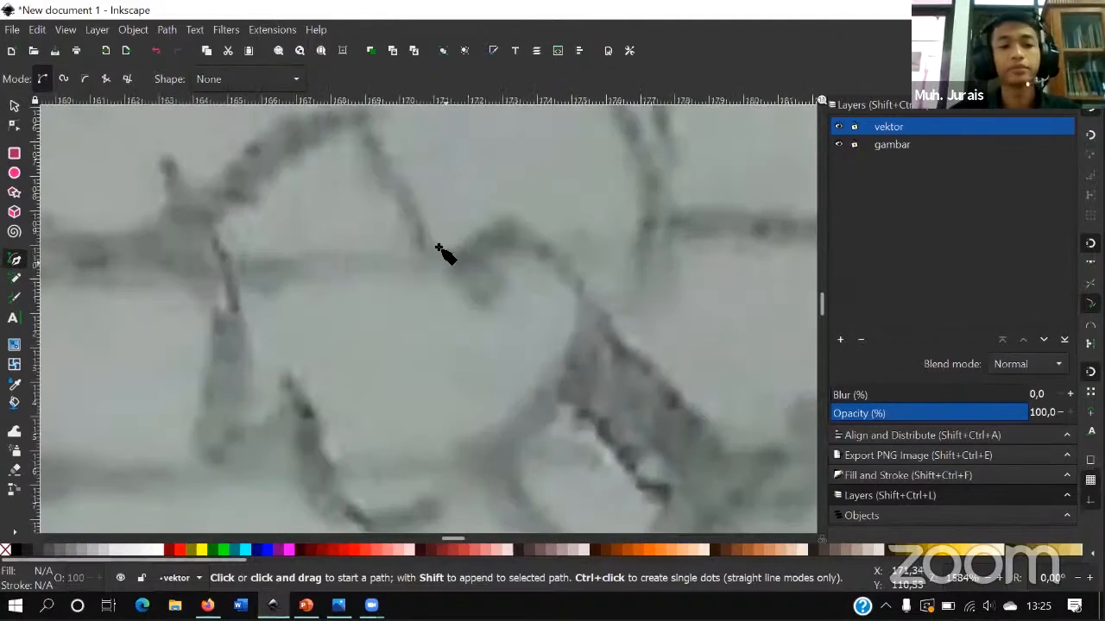
- Start a Bezier path at the seated figure's ear and trace the hairline with two straight segments to the forehead edge
{"action": "left_click", "coordinate": [444, 262]}
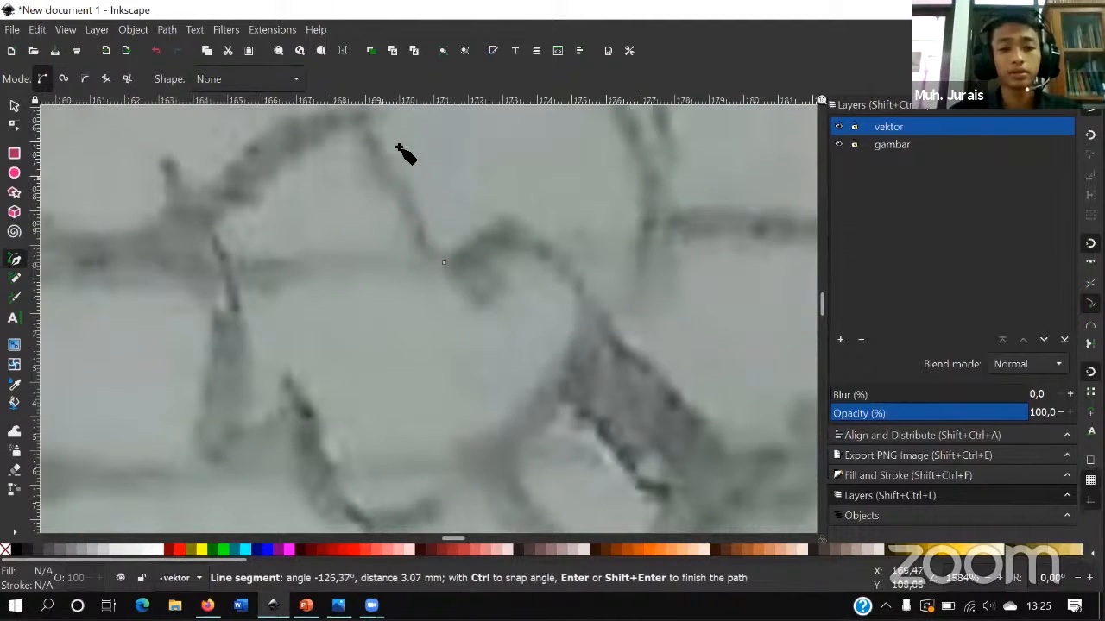
{"action": "key", "text": "Escape"}
{"action": "left_click", "coordinate": [444, 261]}
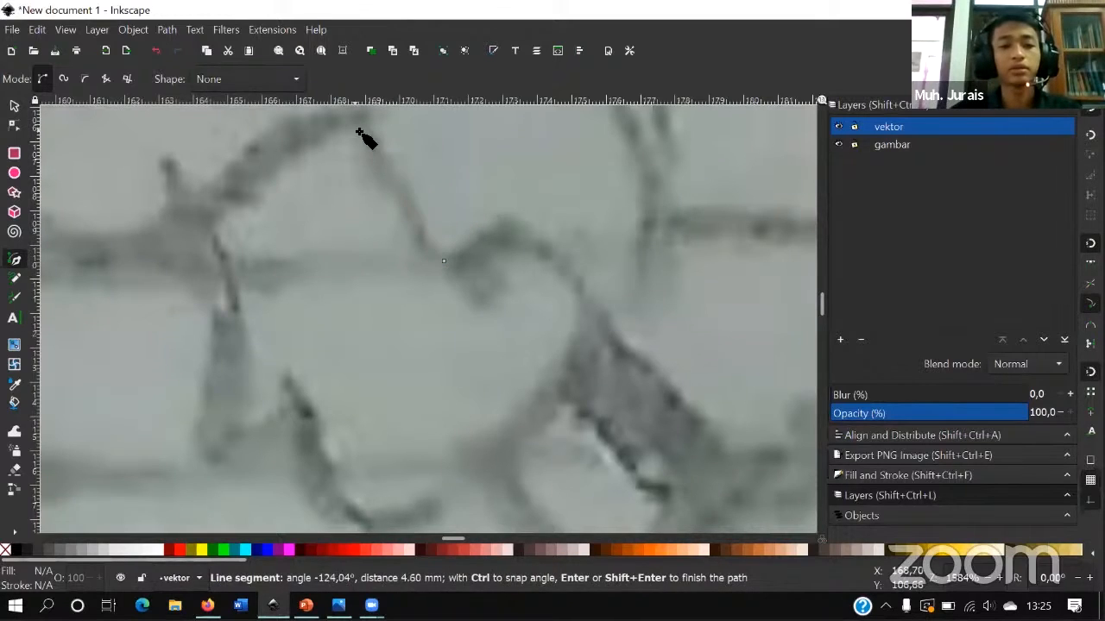
{"action": "scroll", "coordinate": [358, 136], "scroll_direction": "up", "scroll_amount": 1}
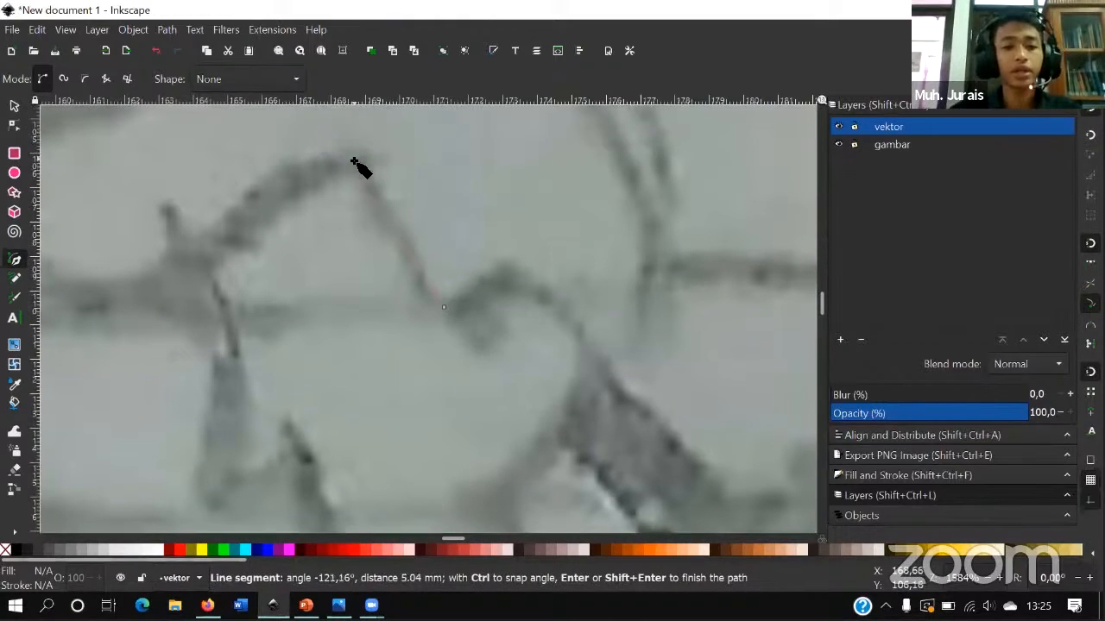
{"action": "left_click", "coordinate": [355, 163]}
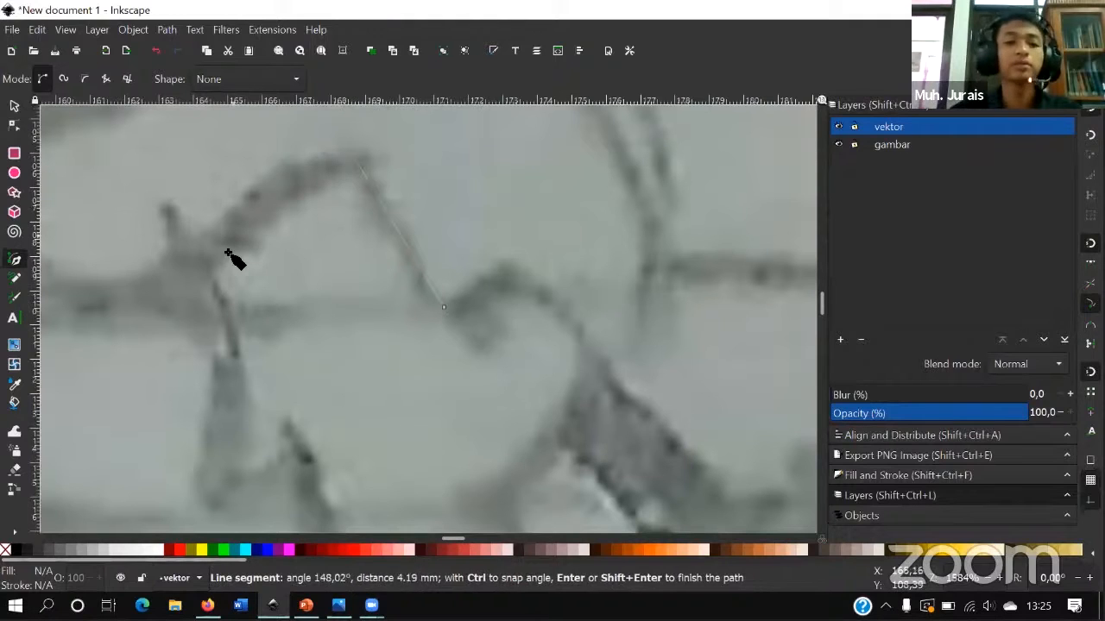
{"action": "left_click", "coordinate": [204, 265]}
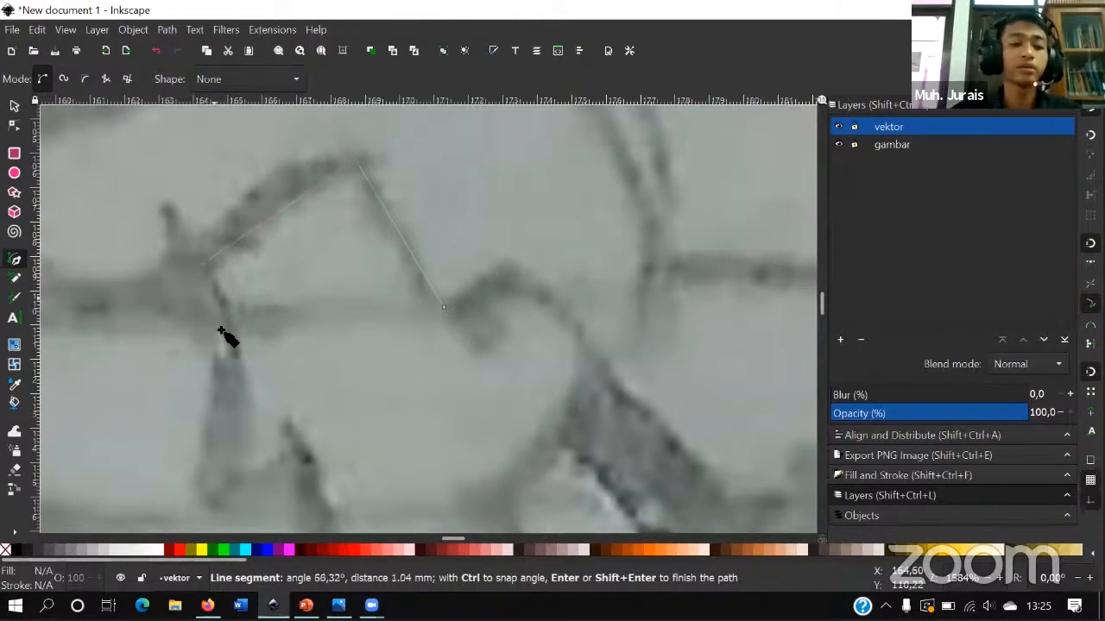
{"action": "key", "text": "BackSpace"}
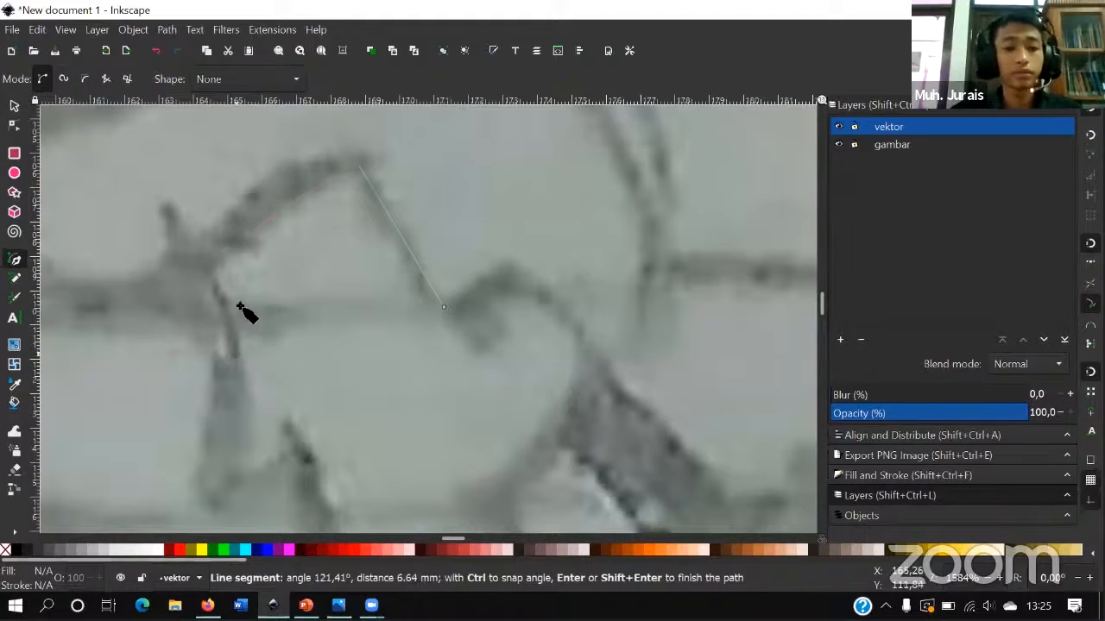
{"action": "left_click", "coordinate": [201, 262]}
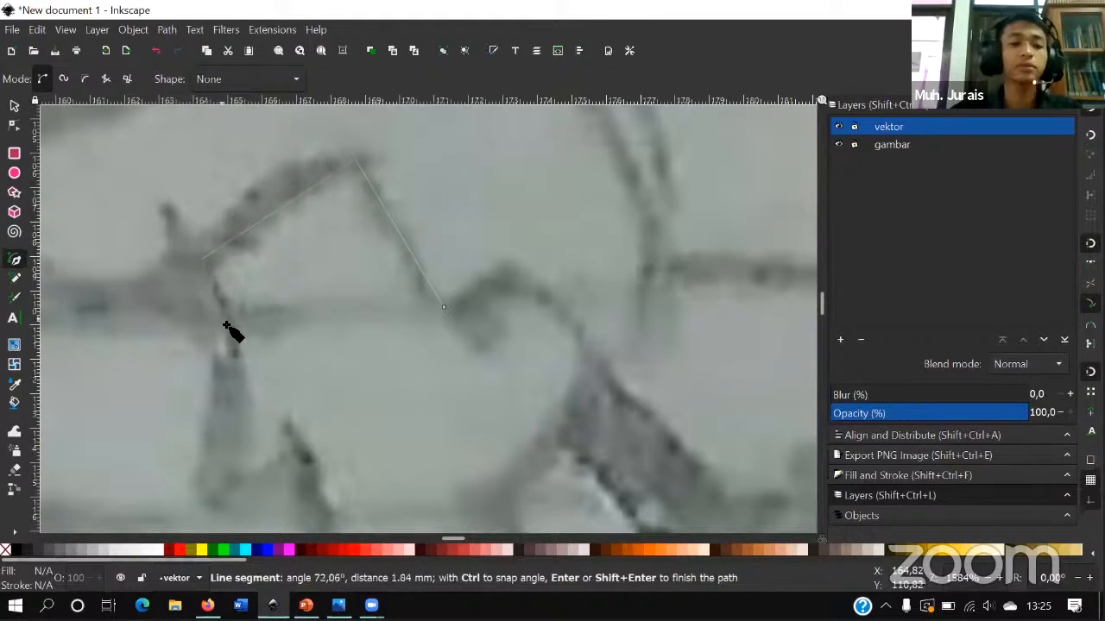
- Continue the face path with curves down the brow and nose bridge, around the nose tip, and back to the base of the nose
{"action": "left_click_drag", "start_coordinate": [235, 342], "coordinate": [236, 344]}
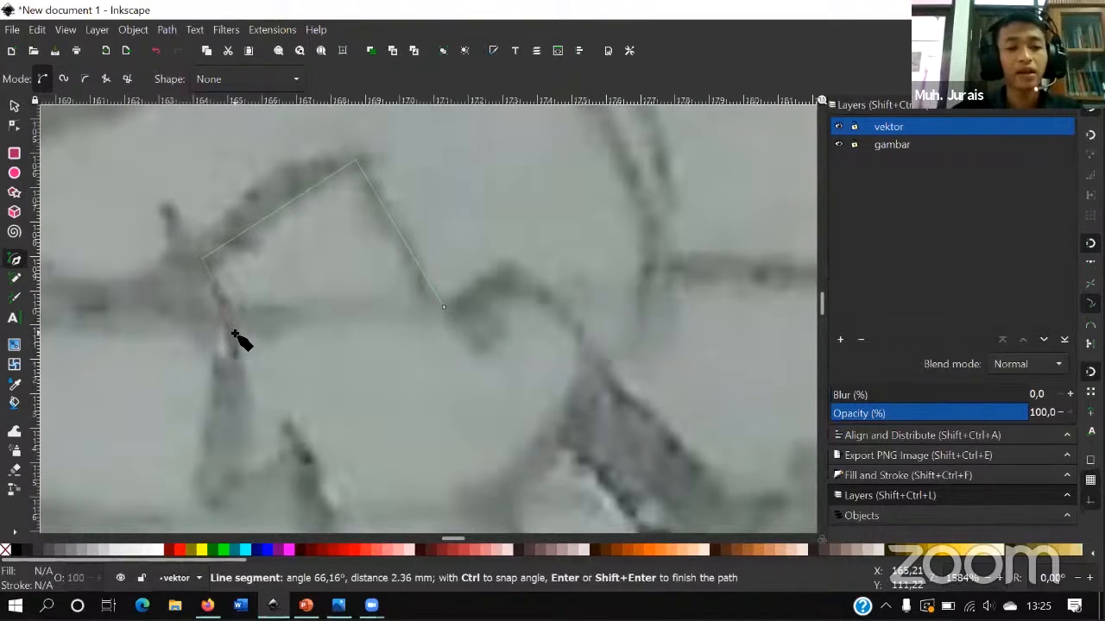
{"action": "left_click_drag", "start_coordinate": [234, 333], "coordinate": [234, 354]}
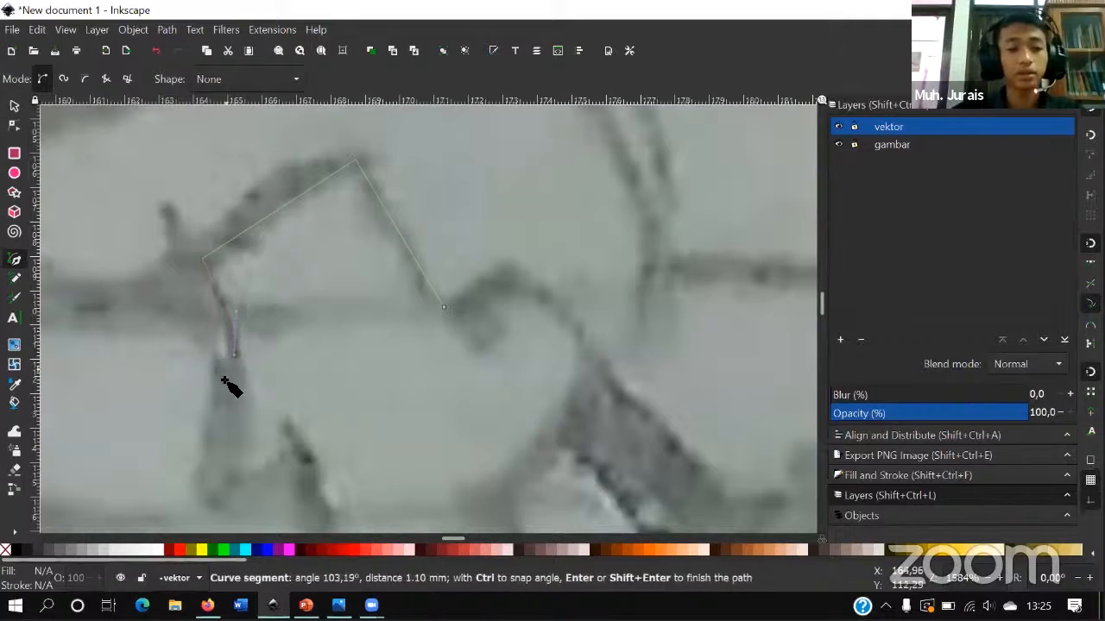
{"action": "left_click", "coordinate": [208, 468]}
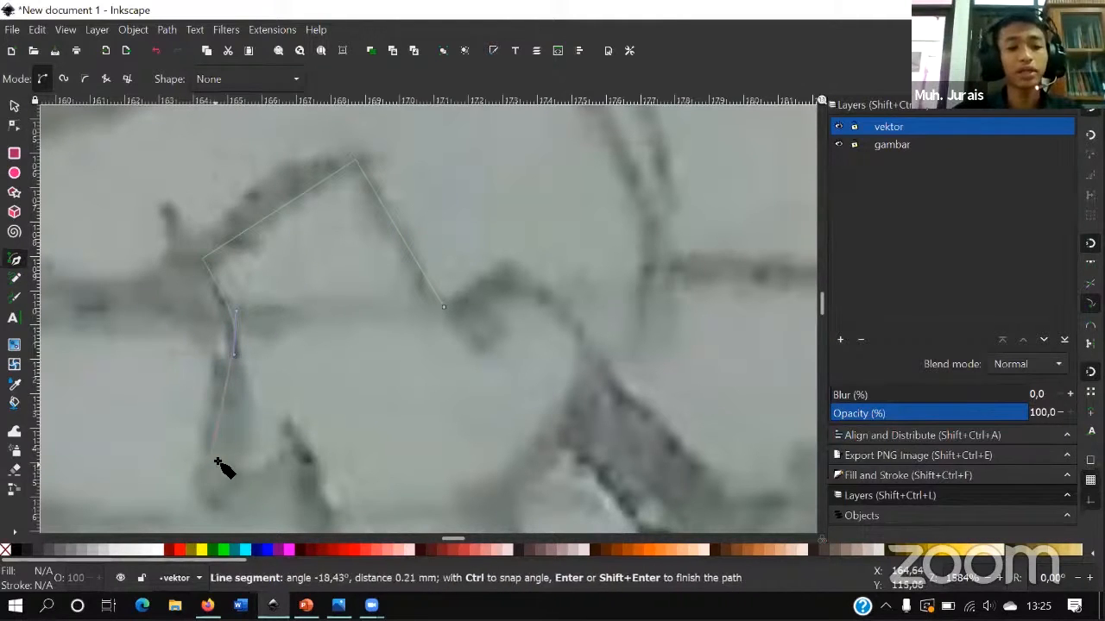
{"action": "scroll", "coordinate": [222, 453], "scroll_direction": "down", "scroll_amount": 3}
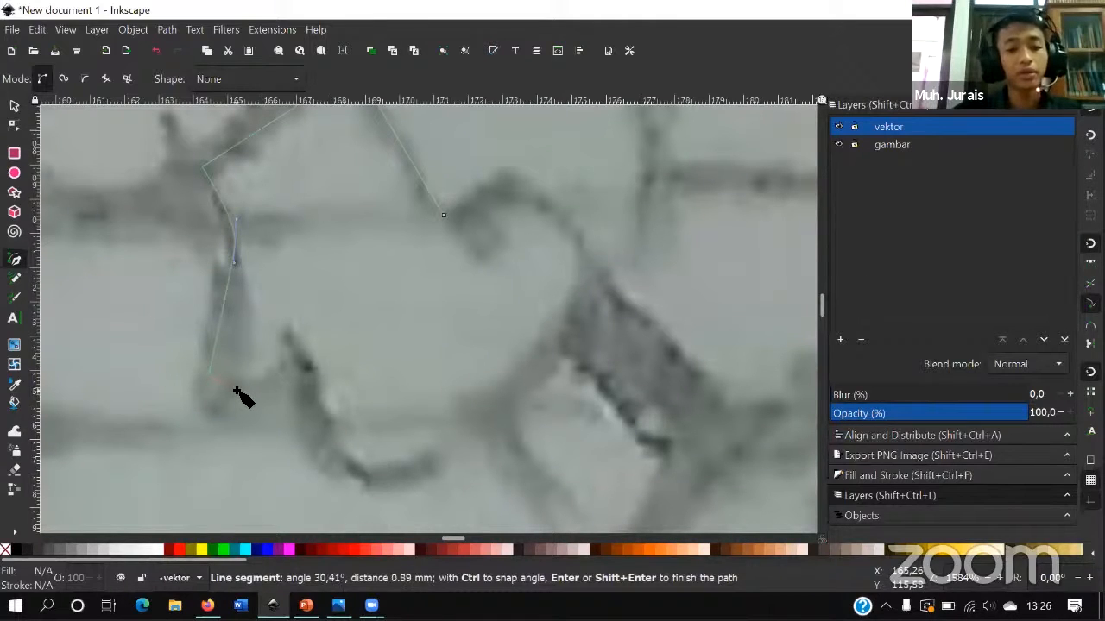
{"action": "left_click_drag", "start_coordinate": [235, 391], "coordinate": [242, 383]}
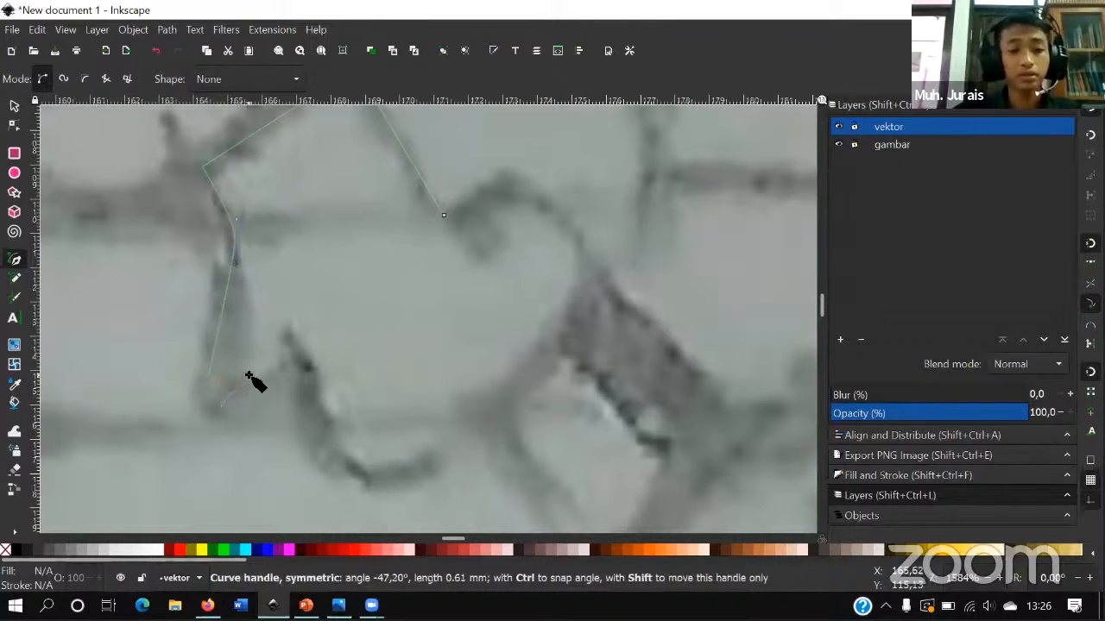
{"action": "left_click_drag", "start_coordinate": [277, 363], "coordinate": [277, 363]}
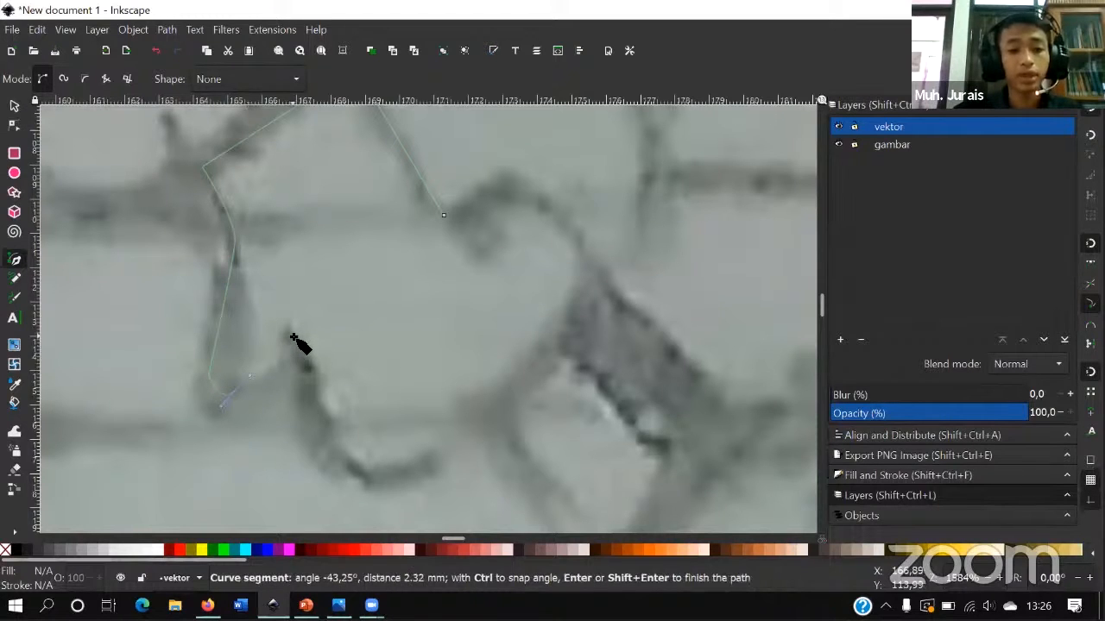
{"action": "left_click", "coordinate": [293, 339]}
- Trace the mouth and chin with curved segments and sweep the path along the jawline up to the back of the ear
{"action": "scroll", "coordinate": [298, 343], "scroll_direction": "down", "scroll_amount": 1}
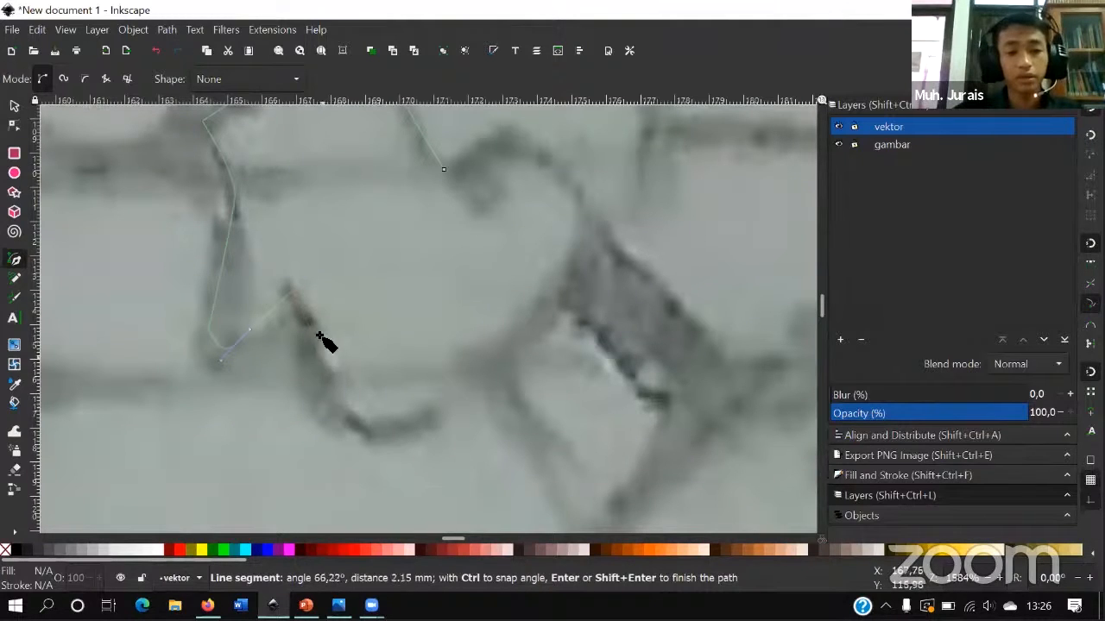
{"action": "left_click_drag", "start_coordinate": [325, 377], "coordinate": [324, 387]}
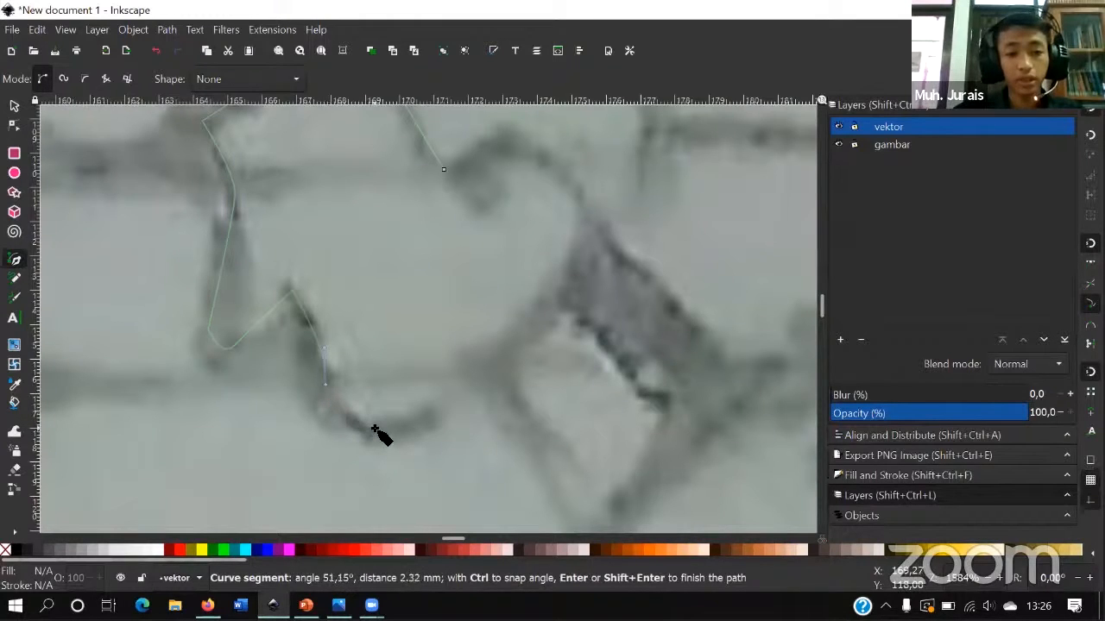
{"action": "left_click_drag", "start_coordinate": [380, 429], "coordinate": [413, 421]}
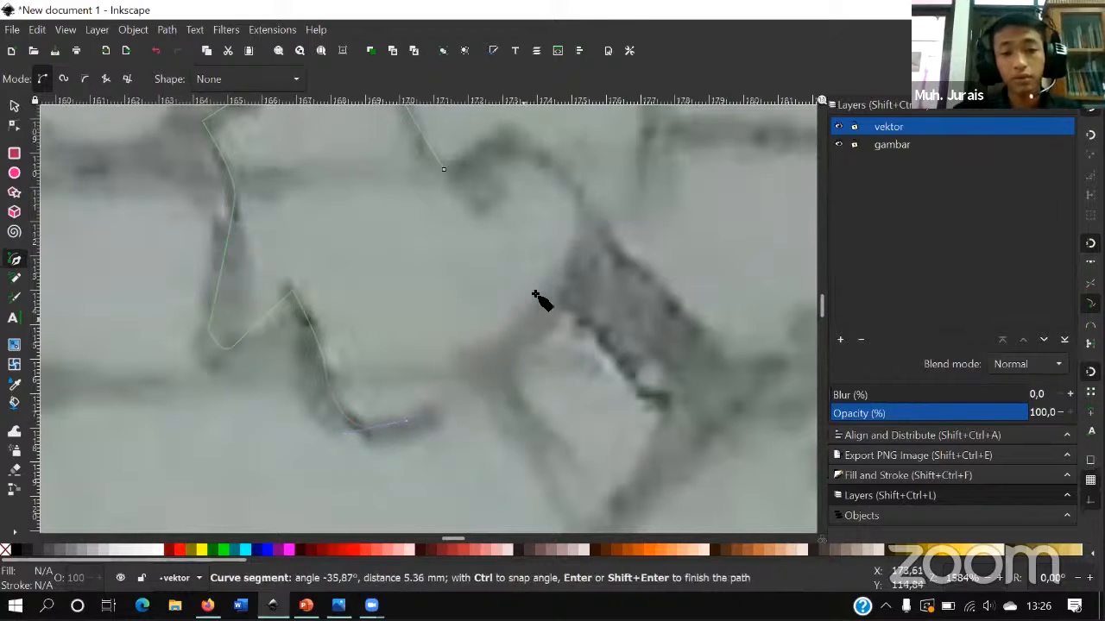
{"action": "scroll", "coordinate": [583, 272], "scroll_direction": "up", "scroll_amount": 2}
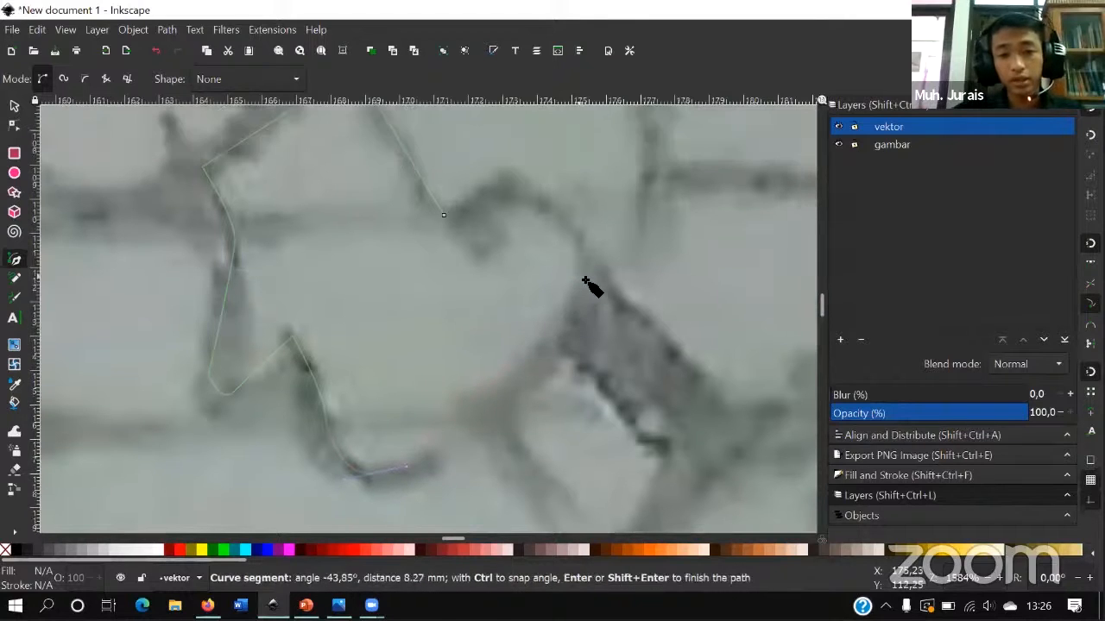
{"action": "left_click_drag", "start_coordinate": [584, 284], "coordinate": [590, 211]}
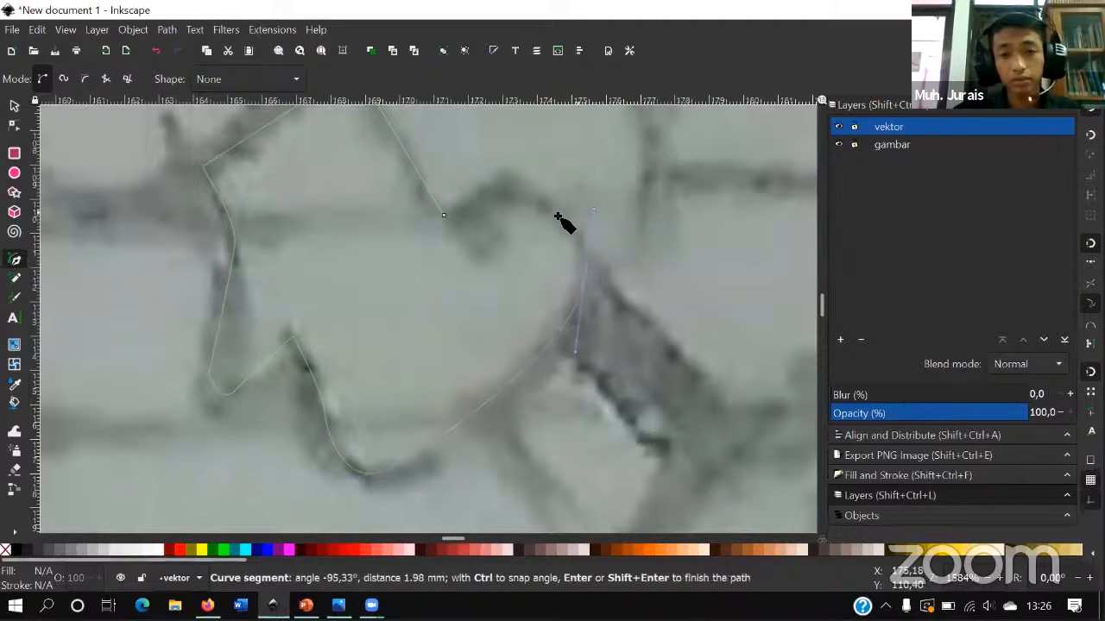
- Trace the curve over the top of the ear and down its front edge, closing the face path at its starting node
{"action": "left_click", "coordinate": [494, 190]}
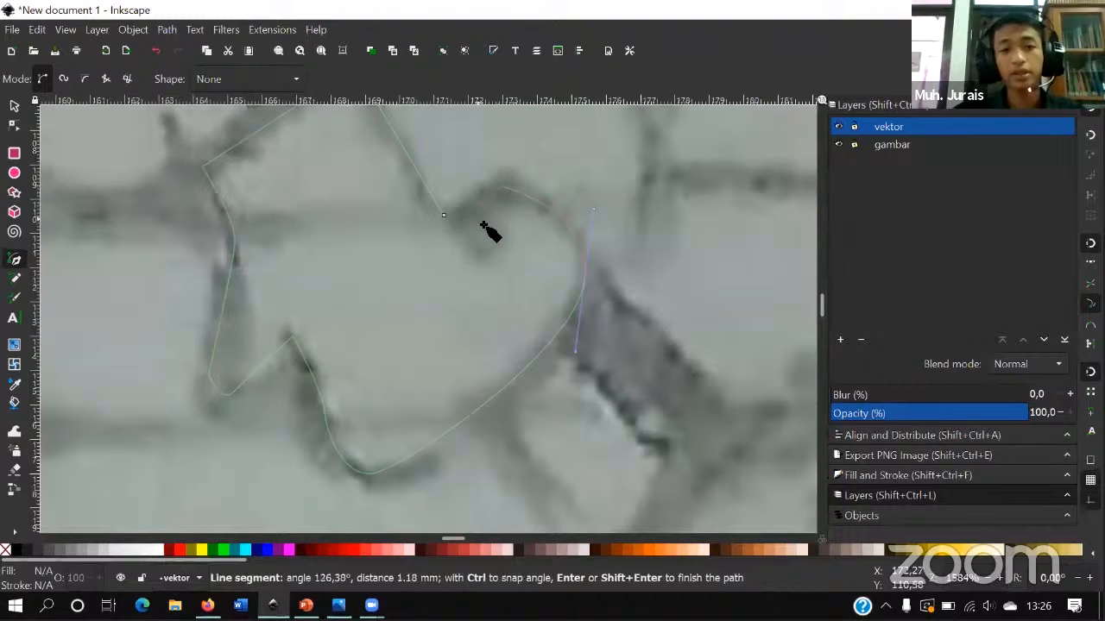
{"action": "left_click_drag", "start_coordinate": [481, 204], "coordinate": [497, 282]}
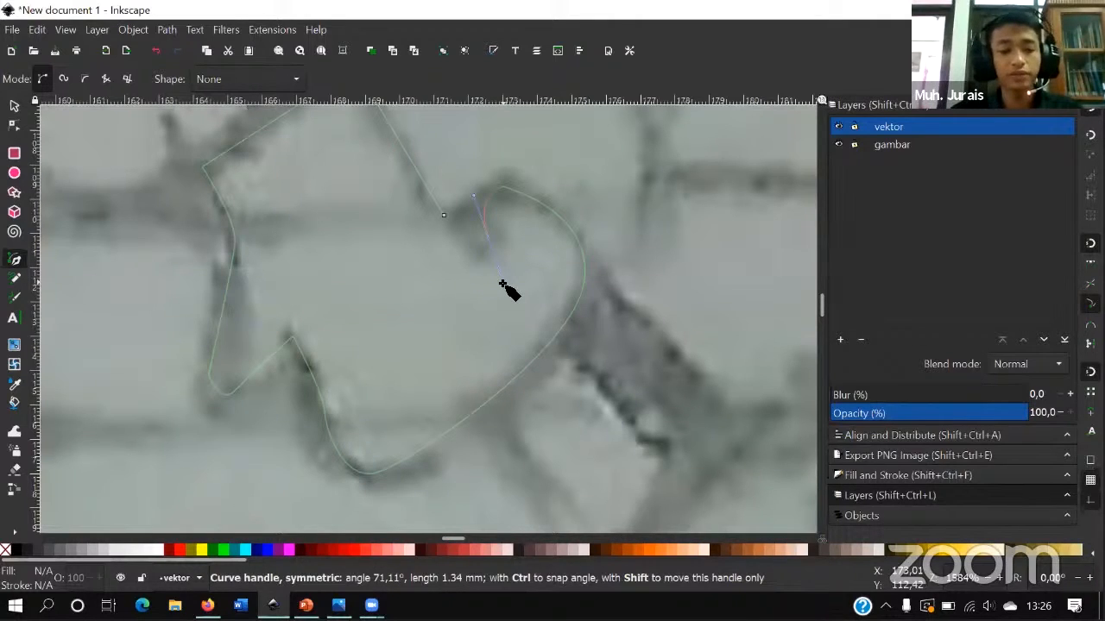
{"action": "left_click_drag", "start_coordinate": [505, 283], "coordinate": [469, 240]}
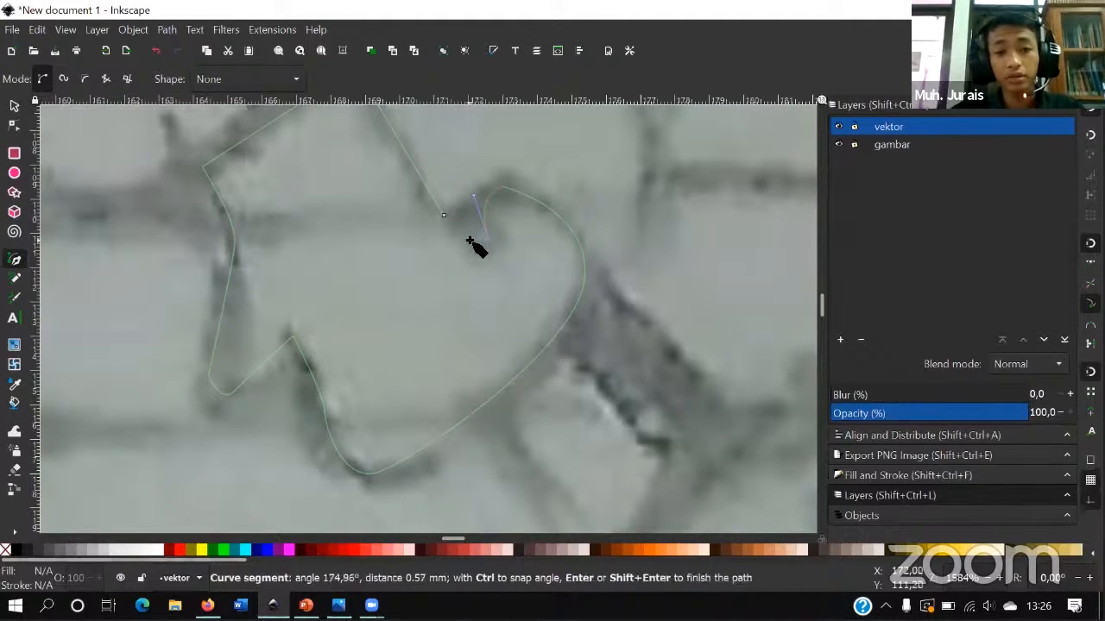
{"action": "left_click", "coordinate": [443, 215]}
- Start a hair path at the face outline's top corner and curve along the fringe's lower edge to the pointed front tip, making a cusp there
{"action": "scroll", "coordinate": [438, 271], "scroll_direction": "down", "scroll_amount": 1}
{"action": "scroll", "coordinate": [438, 271], "scroll_direction": "down", "scroll_amount": 3}
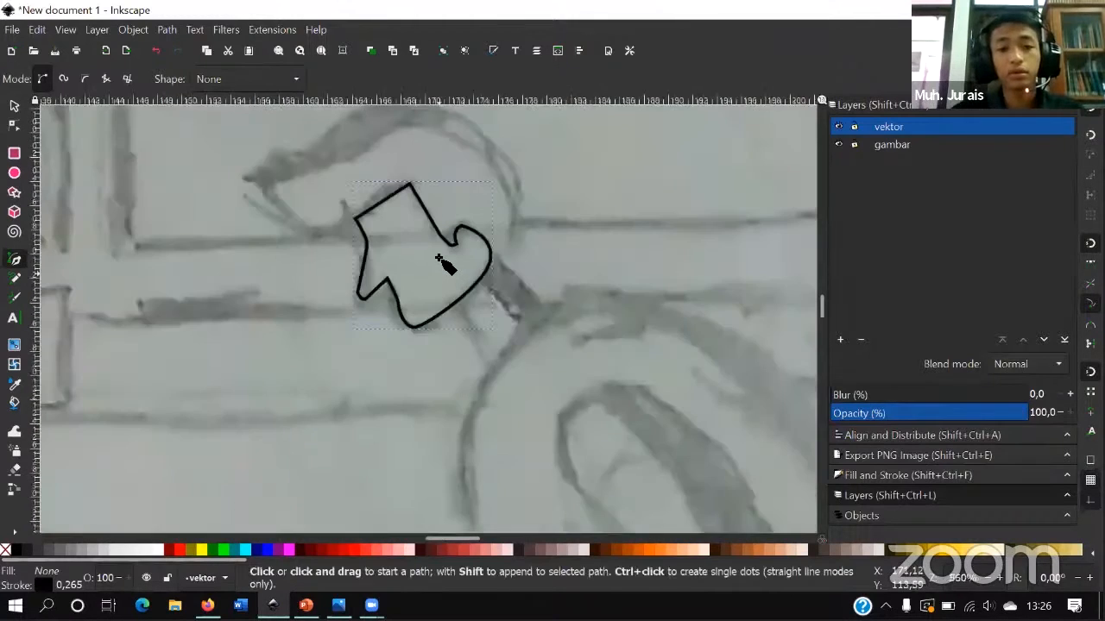
{"action": "scroll", "coordinate": [438, 259], "scroll_direction": "up", "scroll_amount": 1}
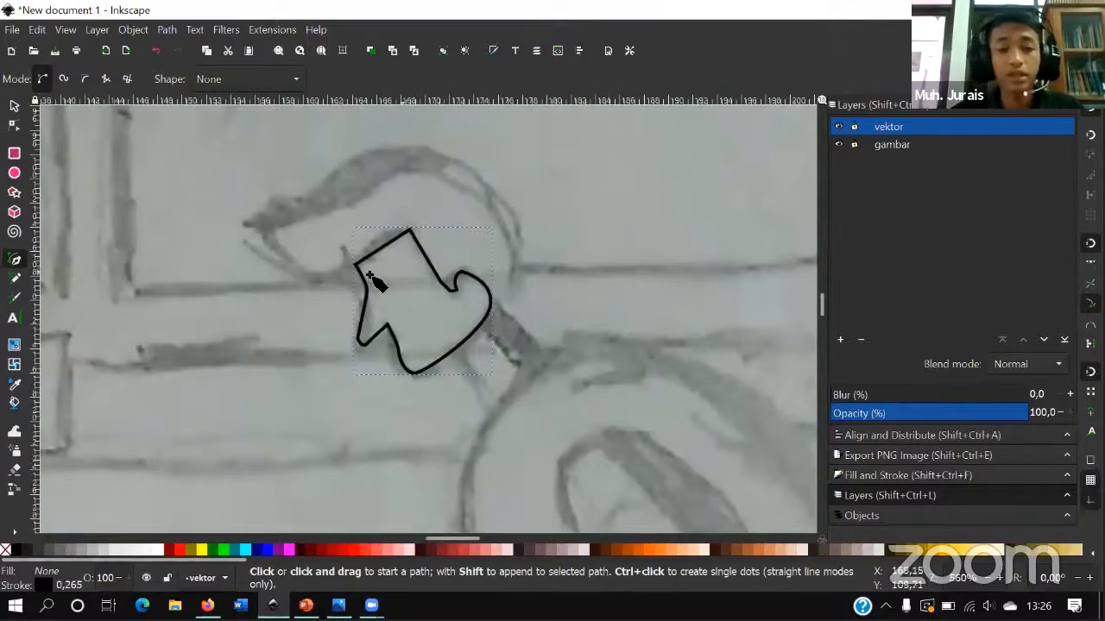
{"action": "scroll", "coordinate": [343, 268], "scroll_direction": "up", "scroll_amount": 3}
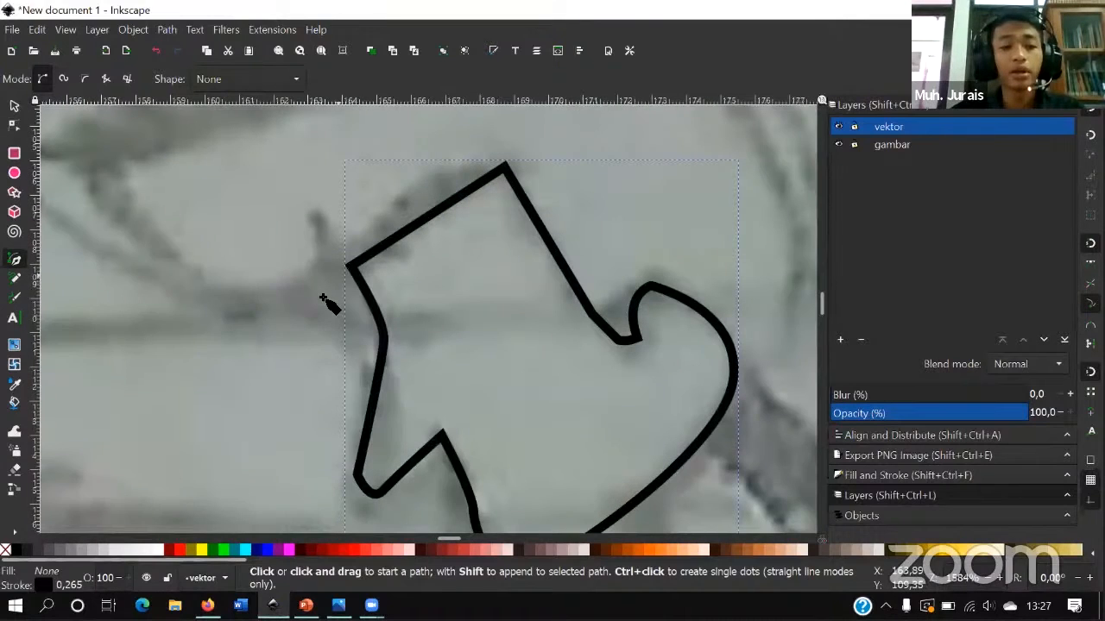
{"action": "scroll", "coordinate": [353, 313], "scroll_direction": "up", "scroll_amount": 1}
{"action": "scroll", "coordinate": [343, 300], "scroll_direction": "down", "scroll_amount": 1}
{"action": "scroll", "coordinate": [343, 299], "scroll_direction": "up", "scroll_amount": 1}
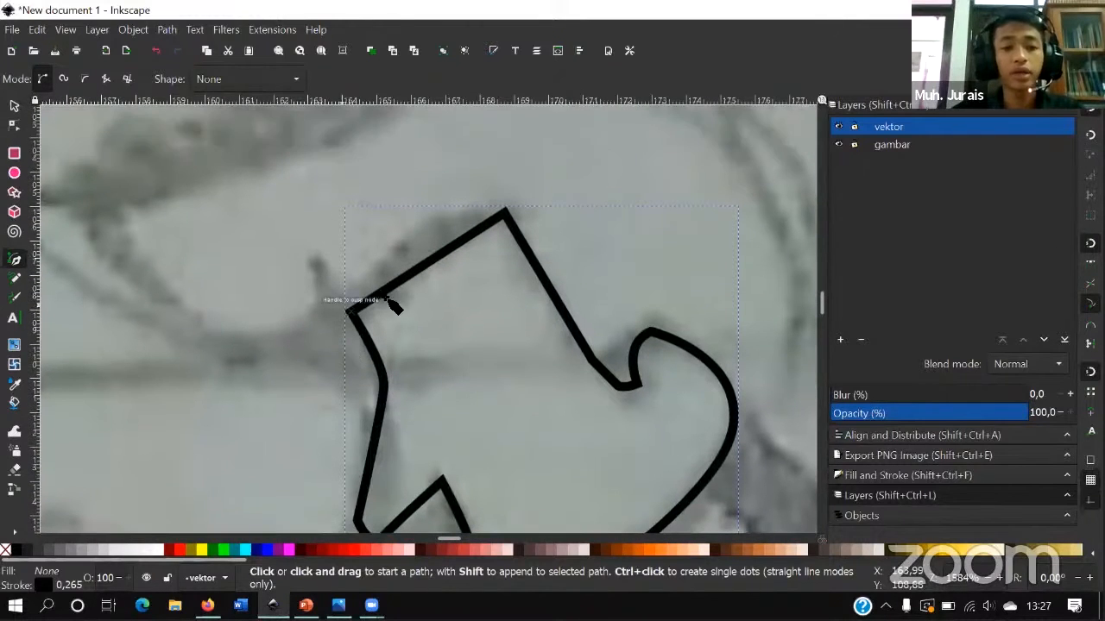
{"action": "left_click", "coordinate": [505, 214]}
{"action": "left_click_drag", "start_coordinate": [293, 348], "coordinate": [240, 349]}
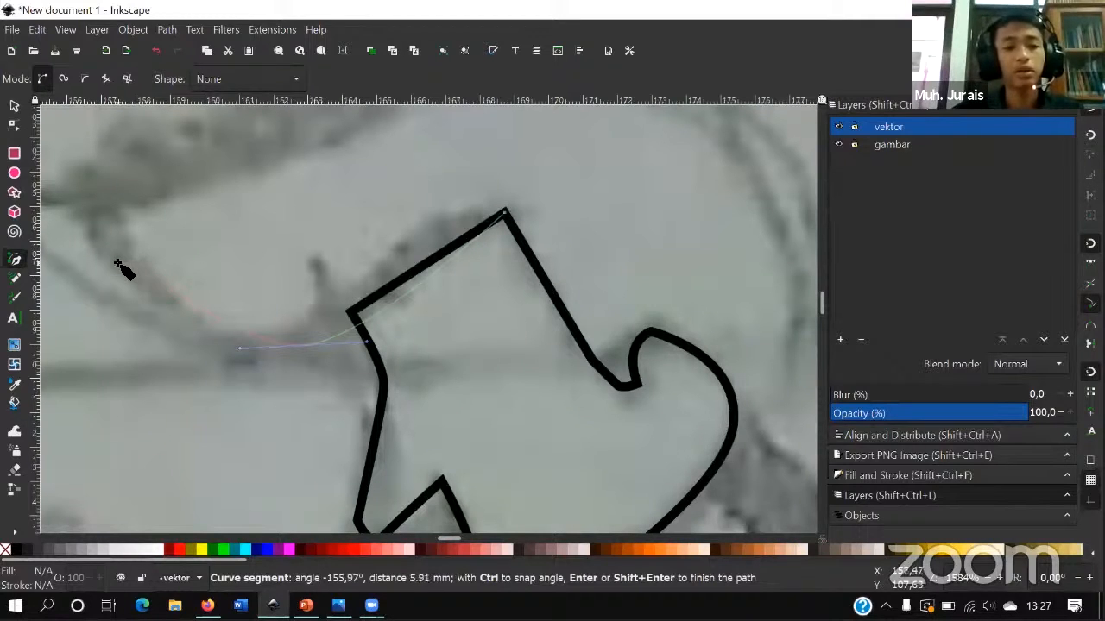
{"action": "key", "text": "space"}
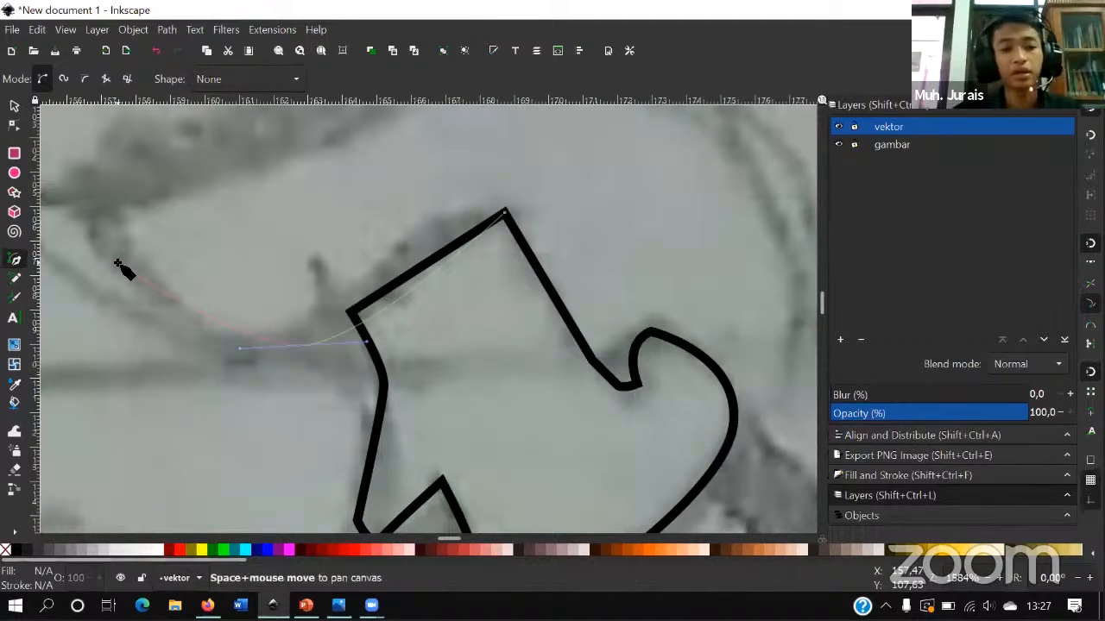
{"action": "mouse_move", "coordinate": [120, 268]}
{"action": "left_mouse_down"}
{"action": "mouse_move", "coordinate": [208, 275]}
{"action": "mouse_move", "coordinate": [190, 274]}
{"action": "mouse_move", "coordinate": [242, 291]}
{"action": "mouse_move", "coordinate": [319, 348]}
{"action": "left_mouse_up"}
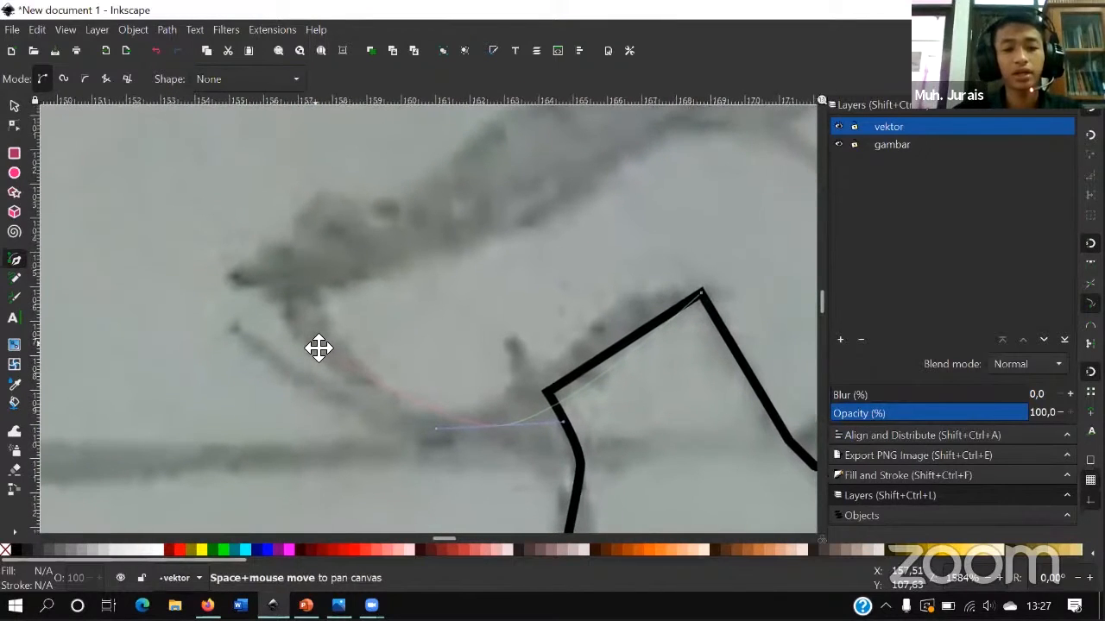
{"action": "left_click_drag", "start_coordinate": [261, 280], "coordinate": [240, 221]}
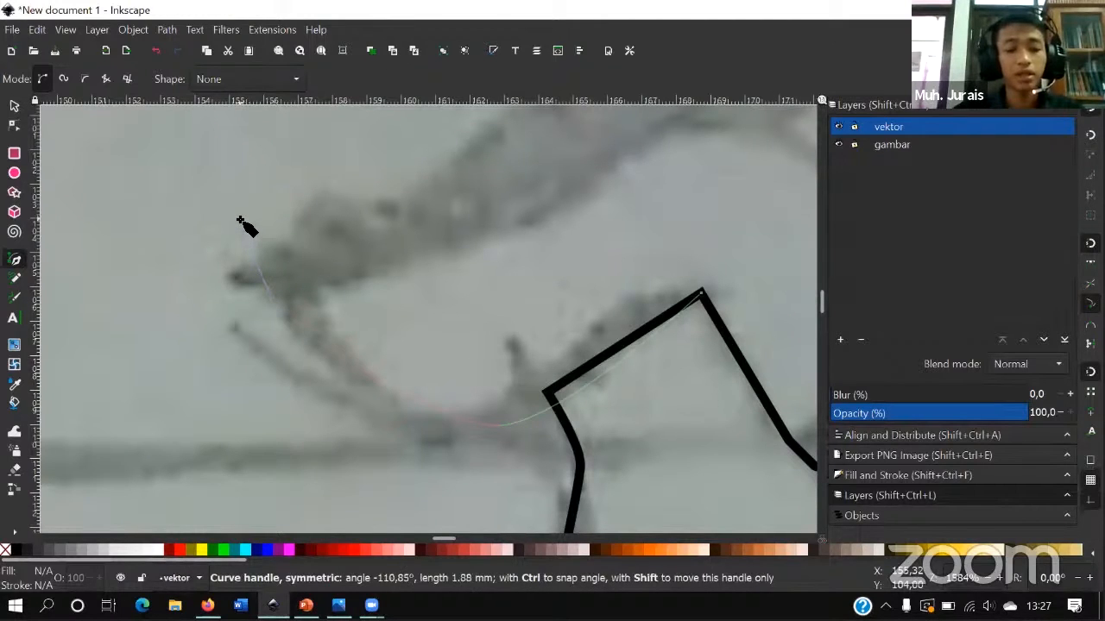
{"action": "left_click_drag", "start_coordinate": [240, 221], "coordinate": [408, 250]}
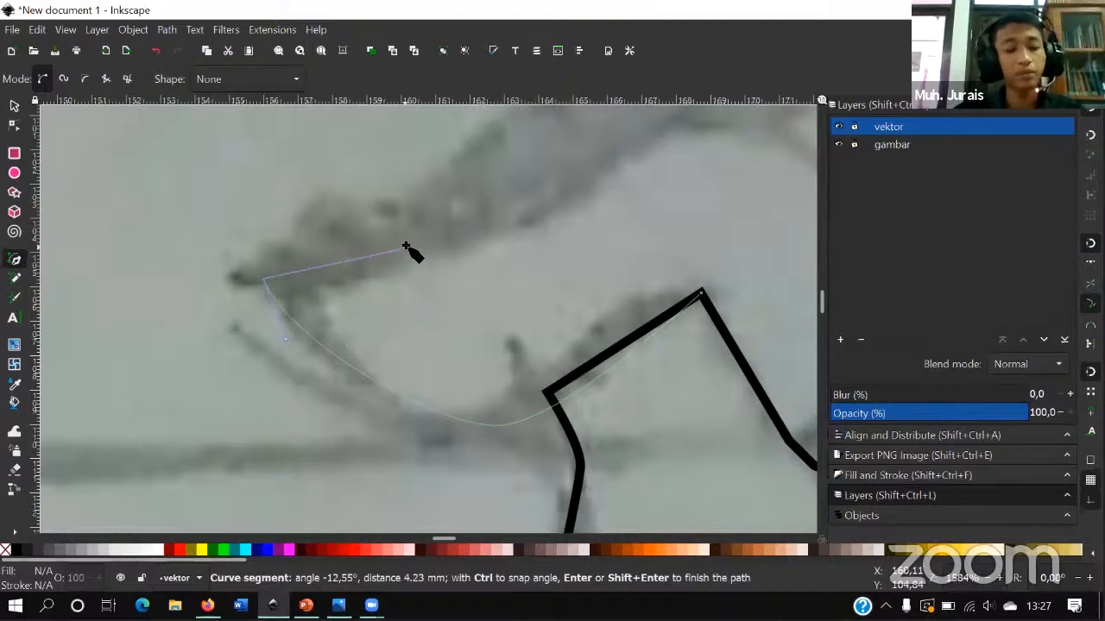
- Continue the hair path over the crown and down the back of the head to the face outline behind the ear
{"action": "left_click", "coordinate": [482, 182]}
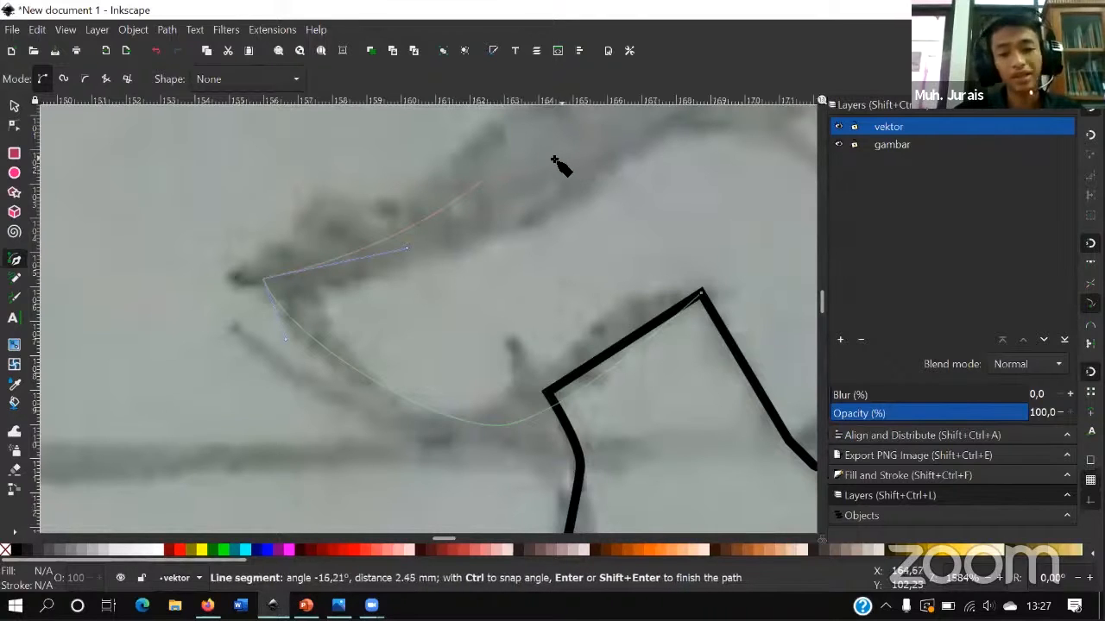
{"action": "key", "text": "space"}
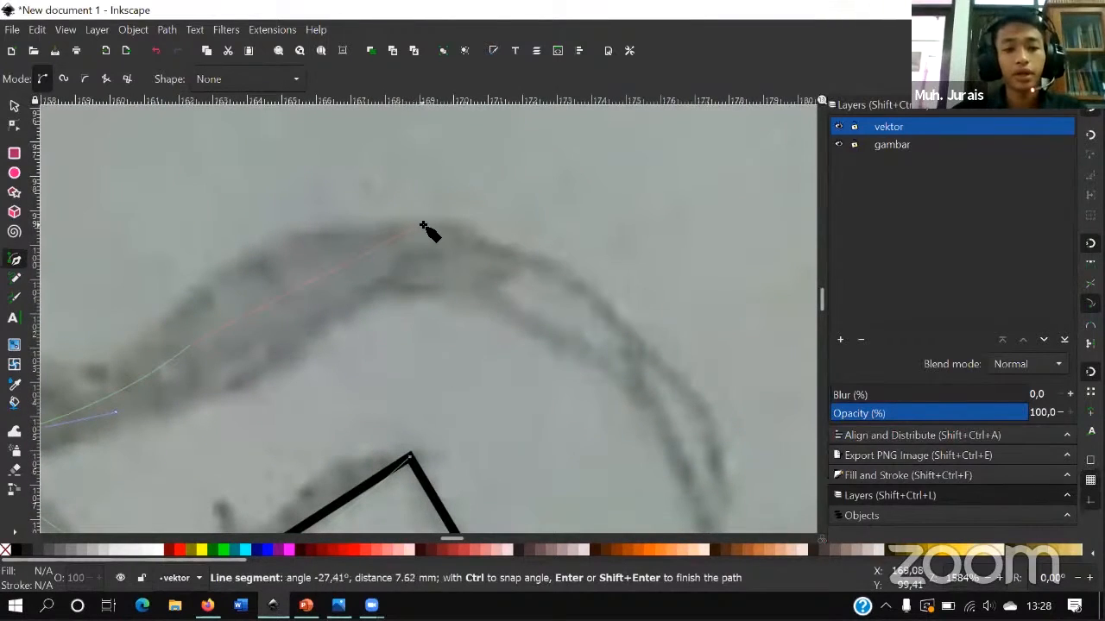
{"action": "left_click_drag", "start_coordinate": [451, 231], "coordinate": [484, 242]}
{"action": "key", "text": "space"}
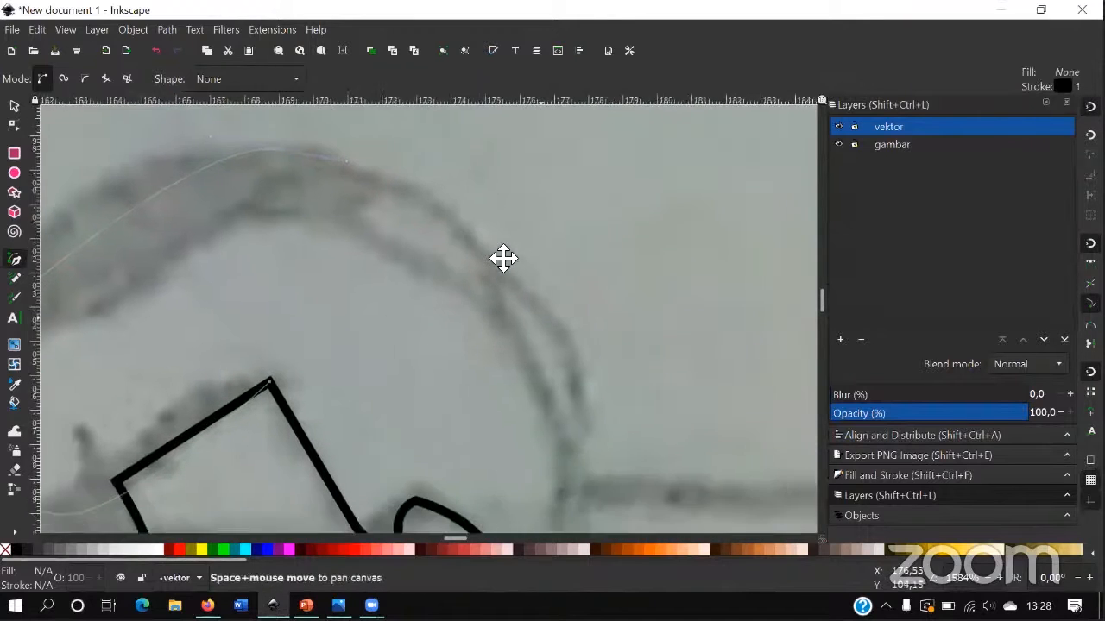
{"action": "left_click_drag", "start_coordinate": [518, 335], "coordinate": [493, 431]}
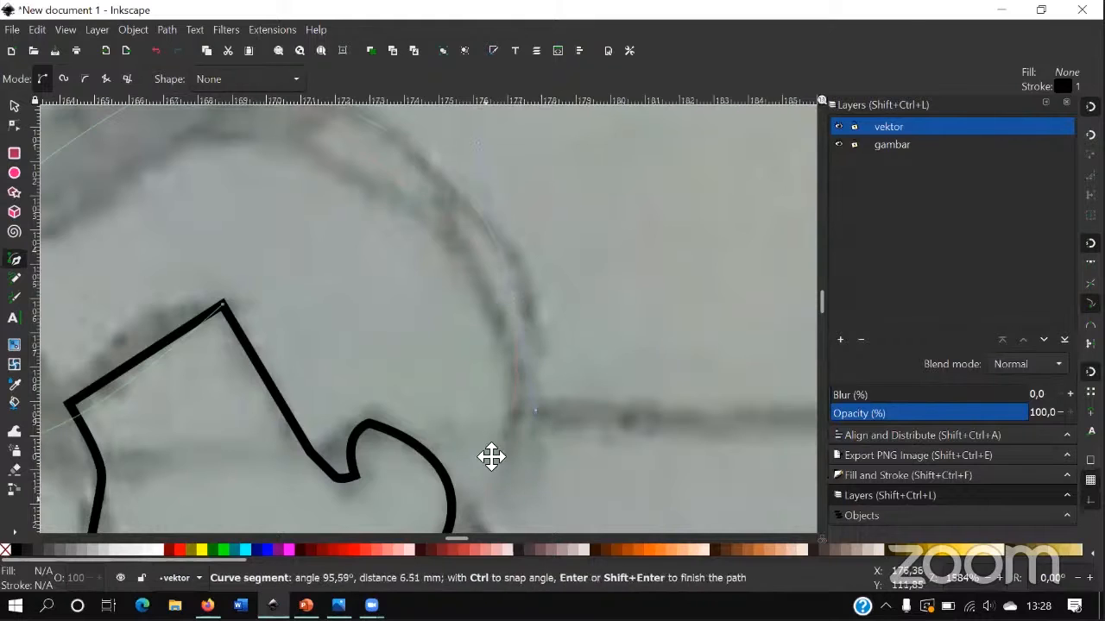
{"action": "key", "text": "space"}
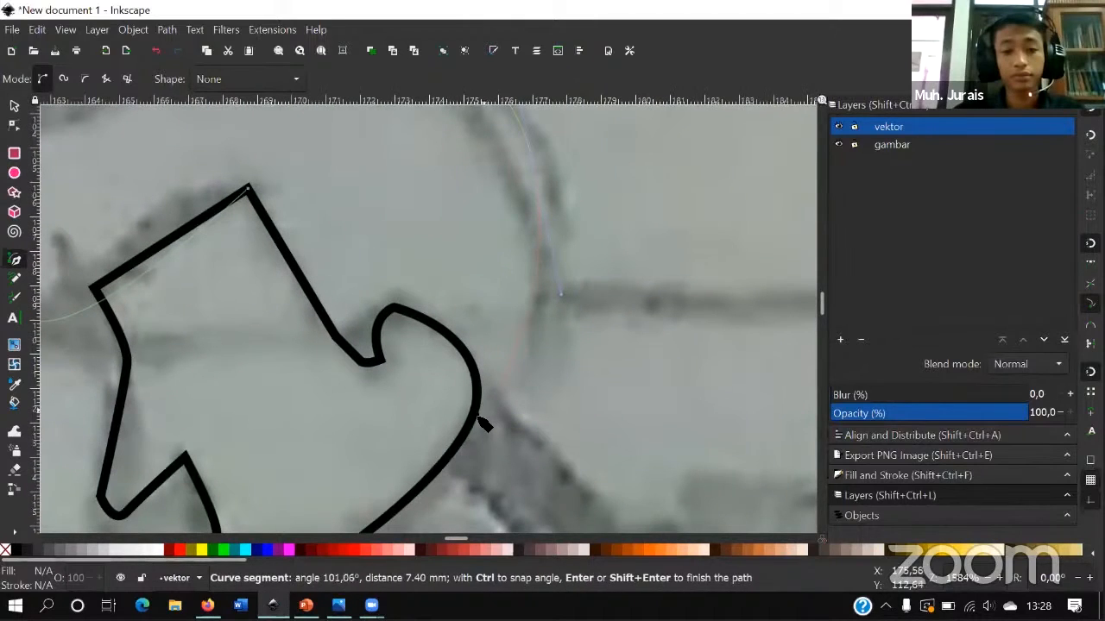
{"action": "left_click", "coordinate": [480, 406]}
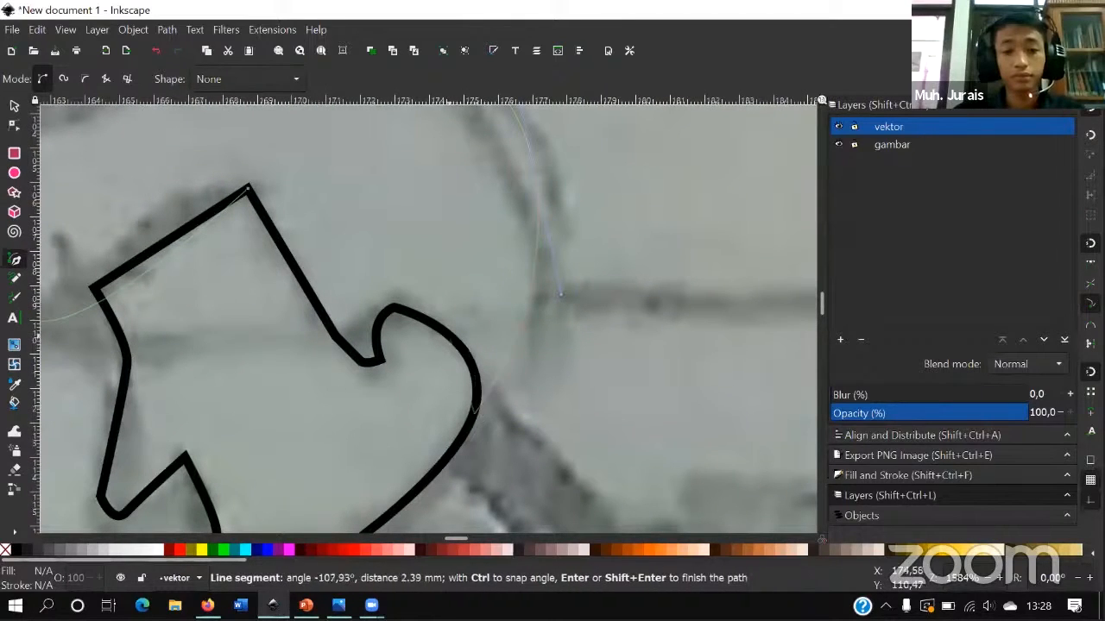
- Run the hair path along the ear's outer curve, down its front edge and across to the base of the hairline
{"action": "left_click_drag", "start_coordinate": [453, 324], "coordinate": [418, 321]}
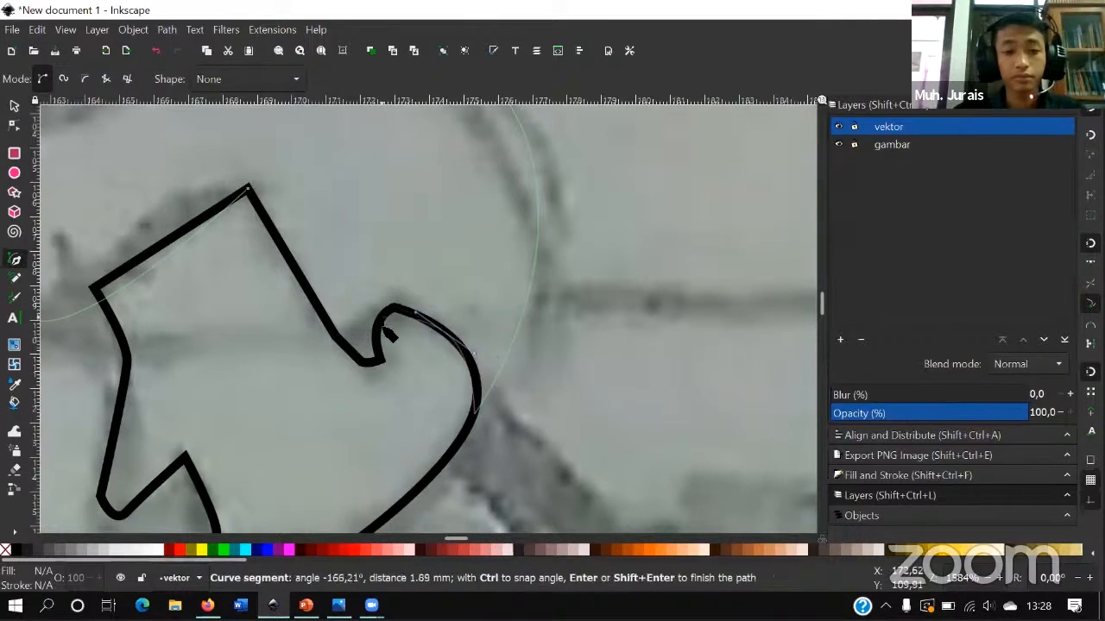
{"action": "scroll", "coordinate": [385, 355], "scroll_direction": "up", "scroll_amount": 4}
{"action": "left_click_drag", "start_coordinate": [376, 360], "coordinate": [368, 449]}
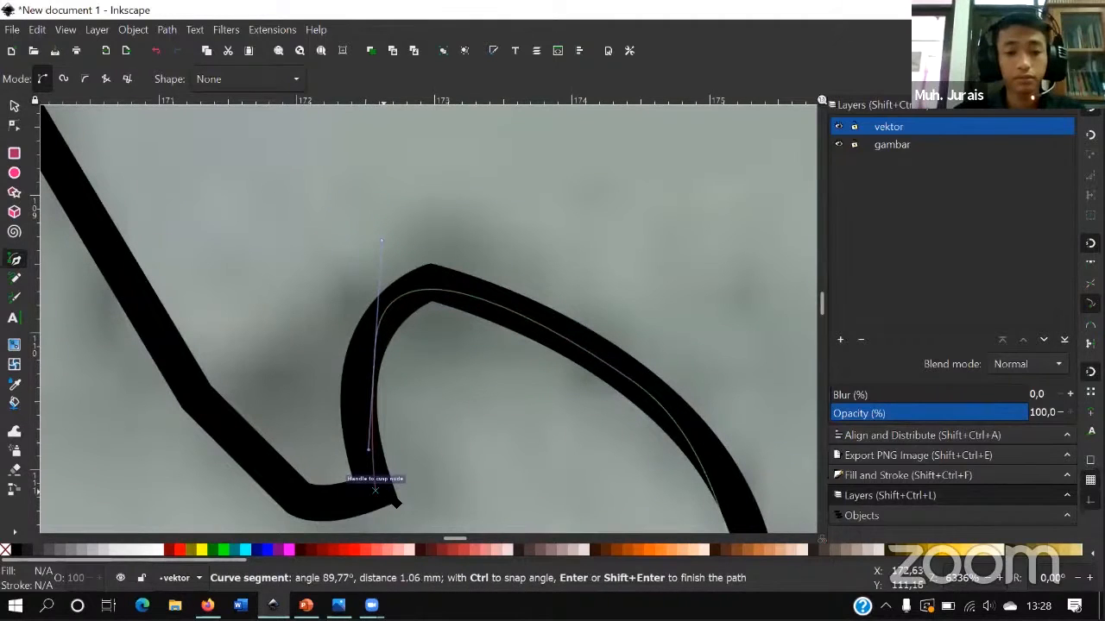
{"action": "left_click", "coordinate": [374, 487]}
{"action": "left_click_drag", "start_coordinate": [274, 478], "coordinate": [249, 439]}
- Follow the straight hairline edge of the face up to the top corner and close the hair path at its starting node
{"action": "key", "text": "space"}
{"action": "key", "text": "space"}
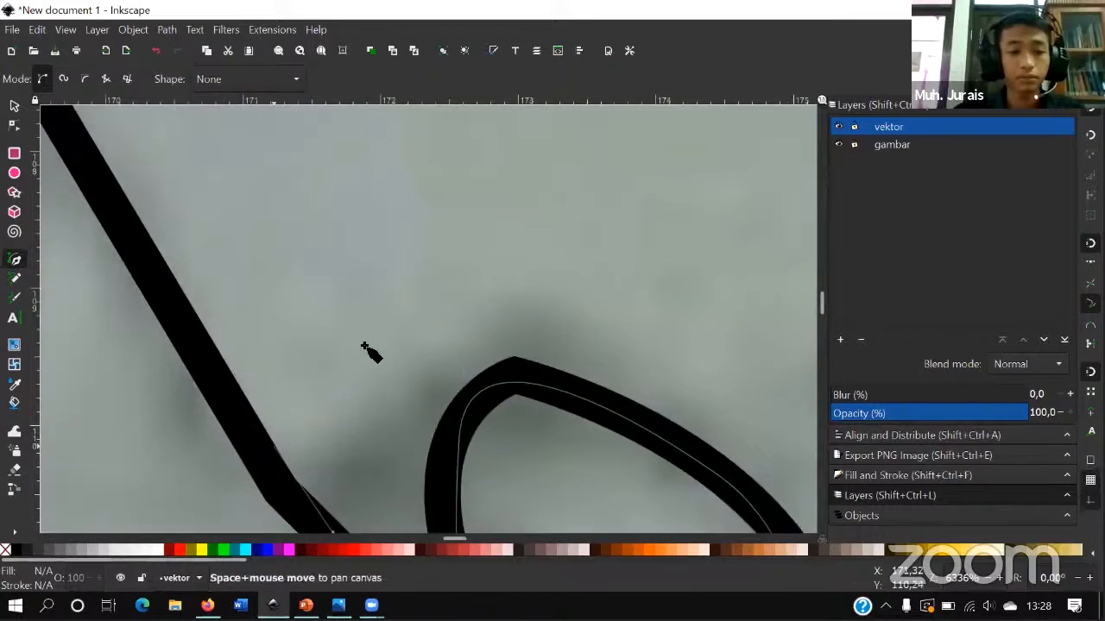
{"action": "left_click", "coordinate": [309, 292]}
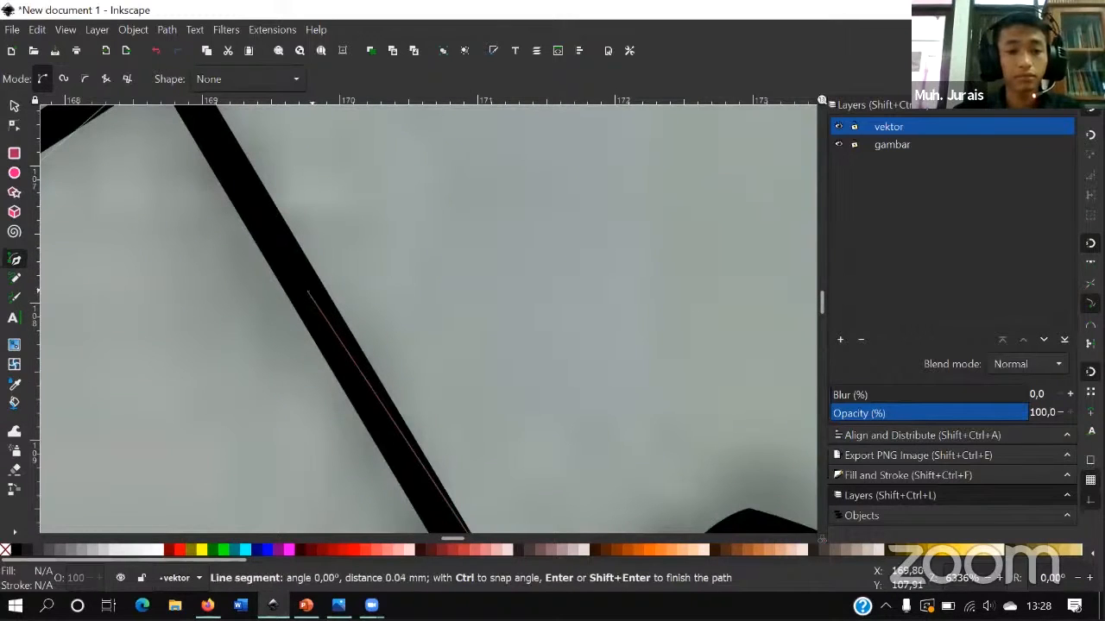
{"action": "scroll", "coordinate": [288, 248], "scroll_direction": "down", "scroll_amount": 4, "text": "ctrl"}
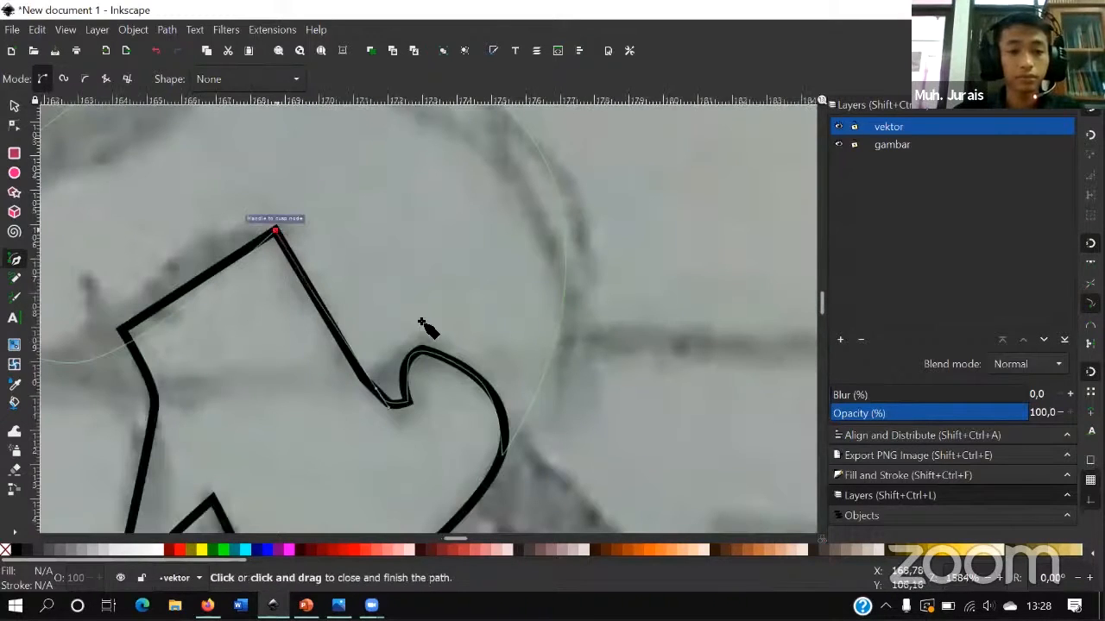
{"action": "left_click", "coordinate": [275, 231]}
{"action": "scroll", "coordinate": [443, 337], "scroll_direction": "down", "scroll_amount": 3, "text": "ctrl"}
{"action": "scroll", "coordinate": [488, 343], "scroll_direction": "up", "scroll_amount": 1, "text": "ctrl"}
{"action": "scroll", "coordinate": [492, 339], "scroll_direction": "down", "scroll_amount": 3}
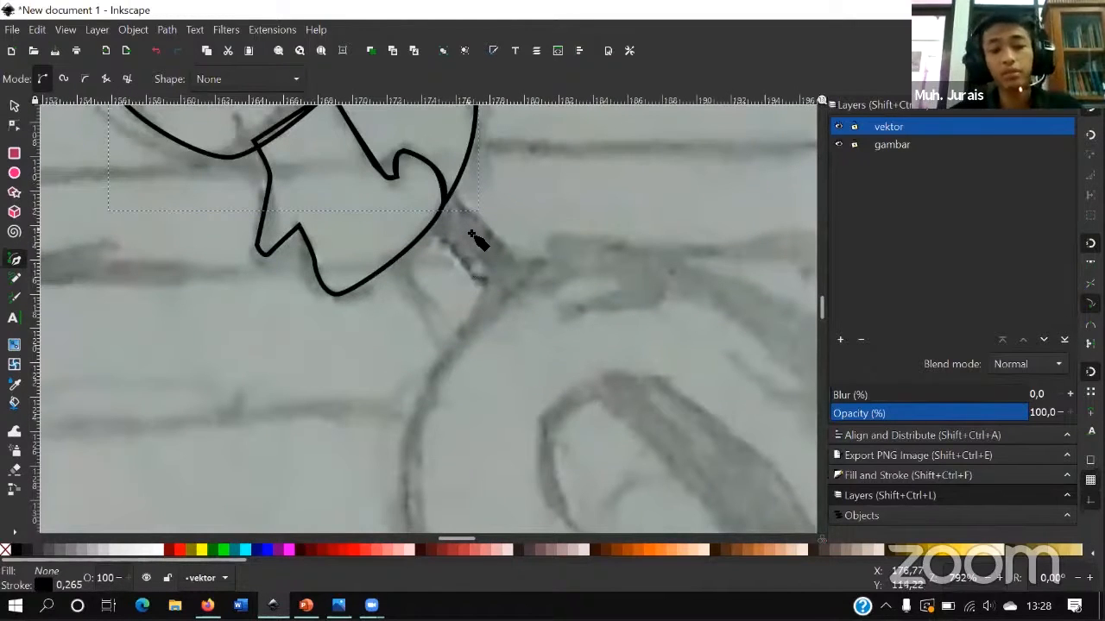
- Trace the neck as a closed four-sided straight-edged path between the back of the jaw and the shirt collar
{"action": "scroll", "coordinate": [473, 231], "scroll_direction": "down", "scroll_amount": 1}
{"action": "scroll", "coordinate": [479, 222], "scroll_direction": "down", "scroll_amount": 2, "text": "ctrl"}
{"action": "scroll", "coordinate": [485, 216], "scroll_direction": "up", "scroll_amount": 3, "text": "ctrl"}
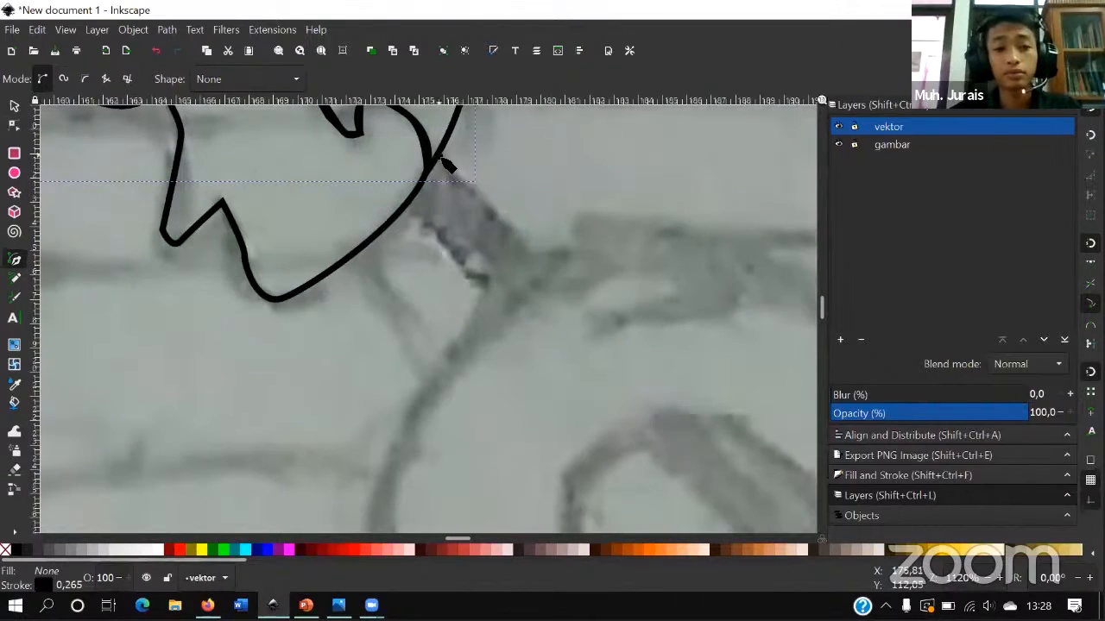
{"action": "left_click", "coordinate": [439, 157]}
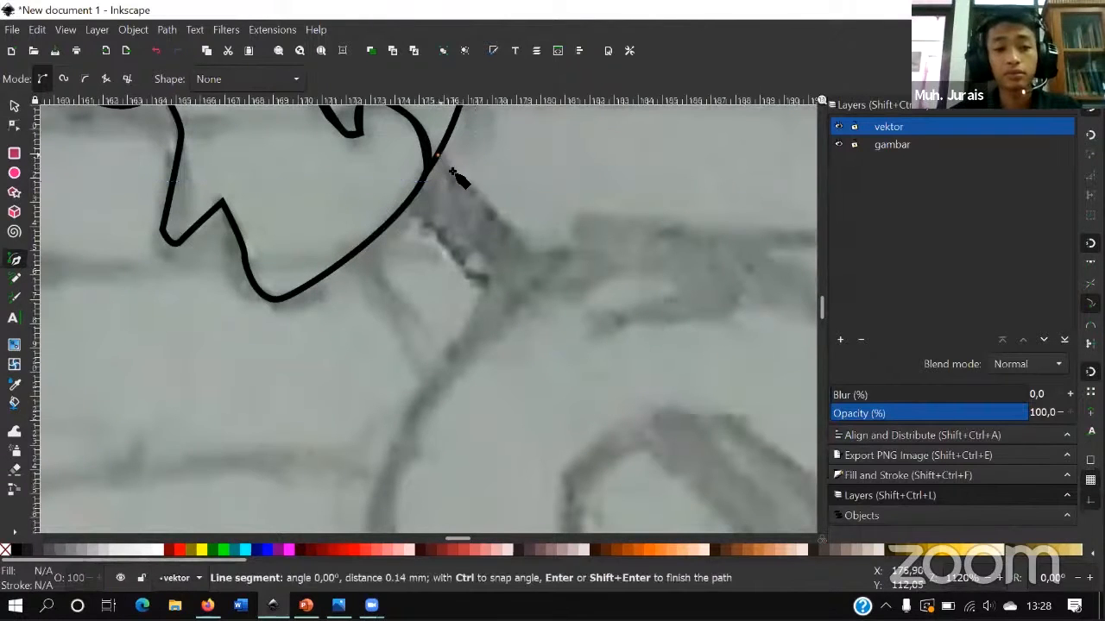
{"action": "left_click", "coordinate": [545, 268]}
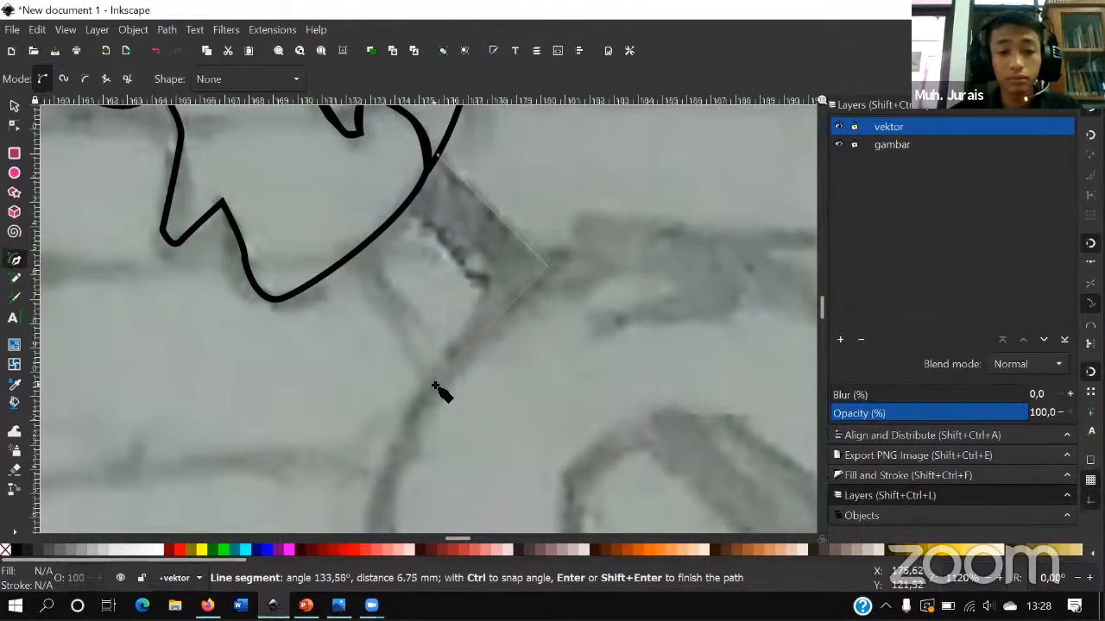
{"action": "left_click", "coordinate": [427, 387]}
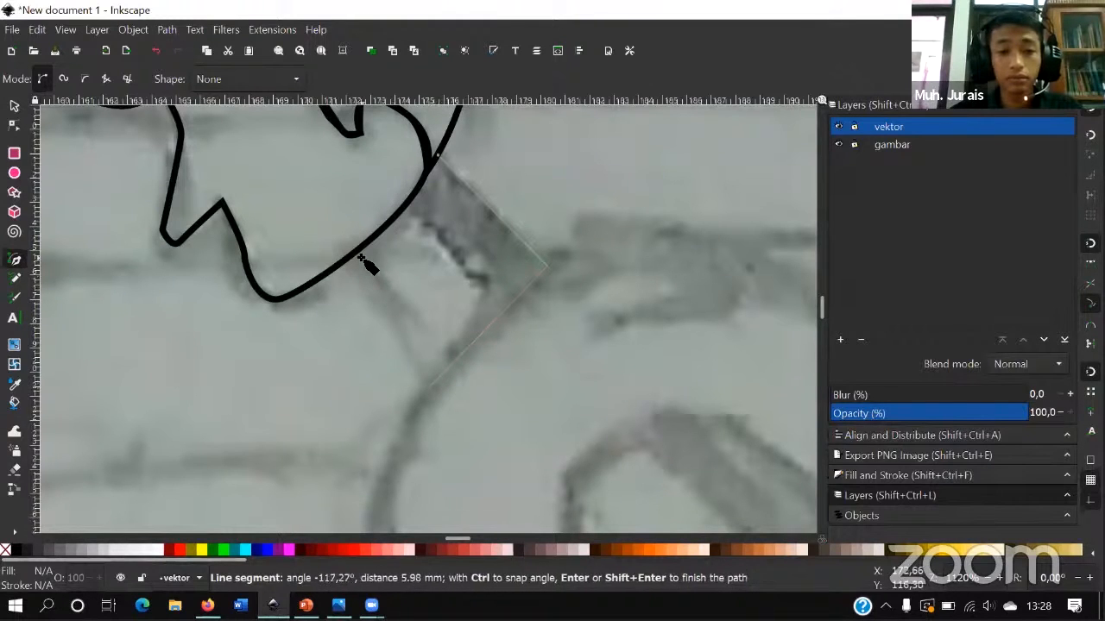
{"action": "left_click", "coordinate": [355, 253]}
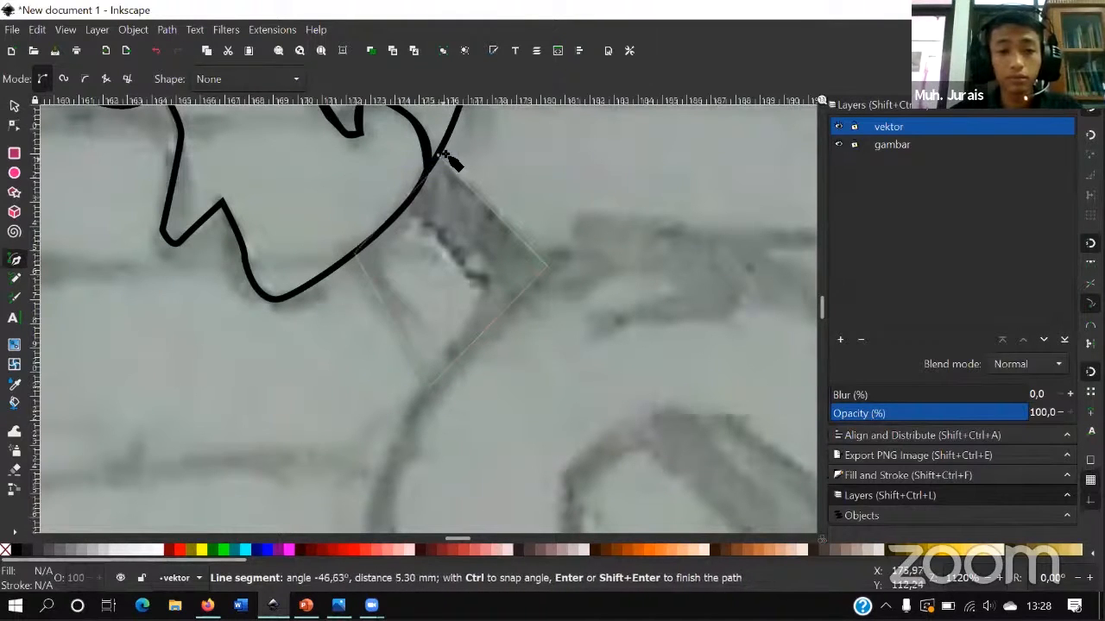
{"action": "left_click", "coordinate": [527, 259]}
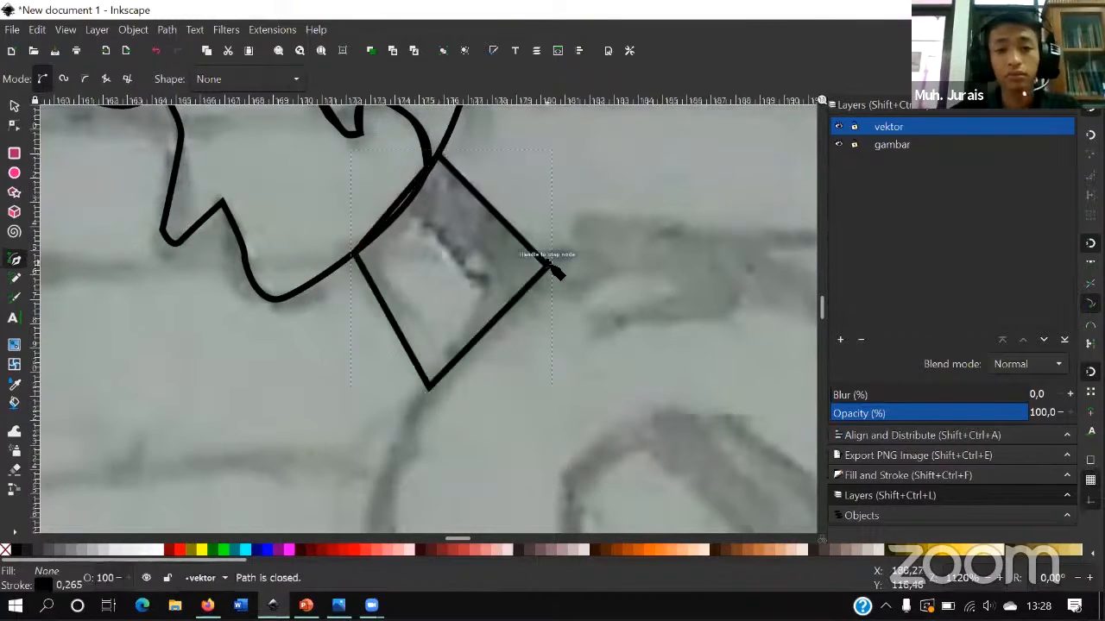
- Start a torso path at the neck's lower front corner and curve it down along the sketched chest line
{"action": "scroll", "coordinate": [542, 247], "scroll_direction": "down", "scroll_amount": 4}
{"action": "scroll", "coordinate": [587, 278], "scroll_direction": "down", "scroll_amount": 4}
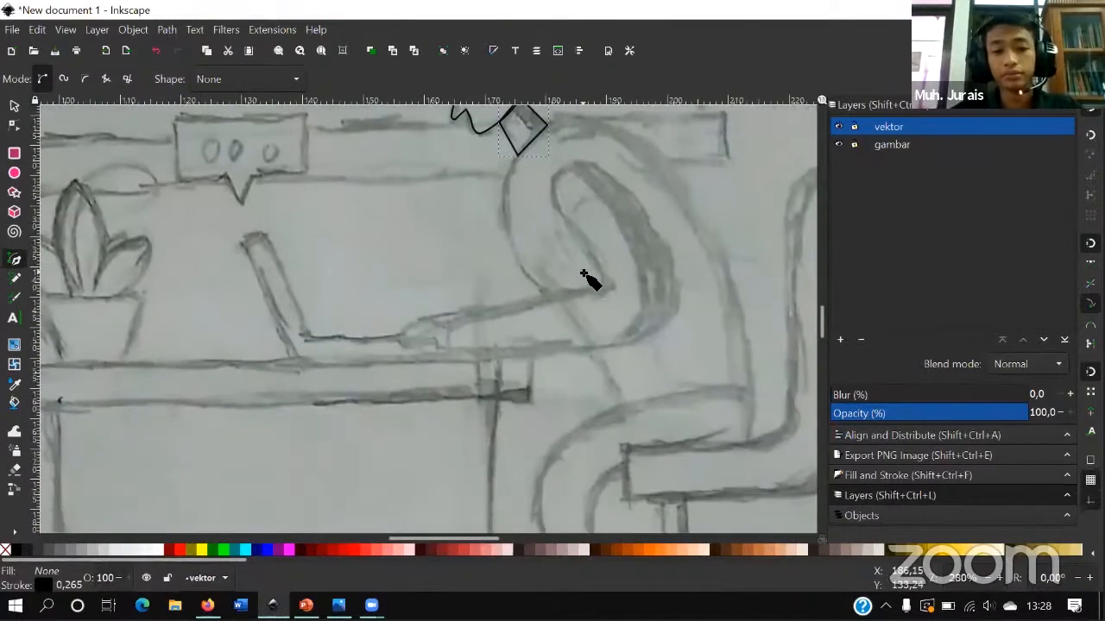
{"action": "scroll", "coordinate": [585, 281], "scroll_direction": "up", "scroll_amount": 4}
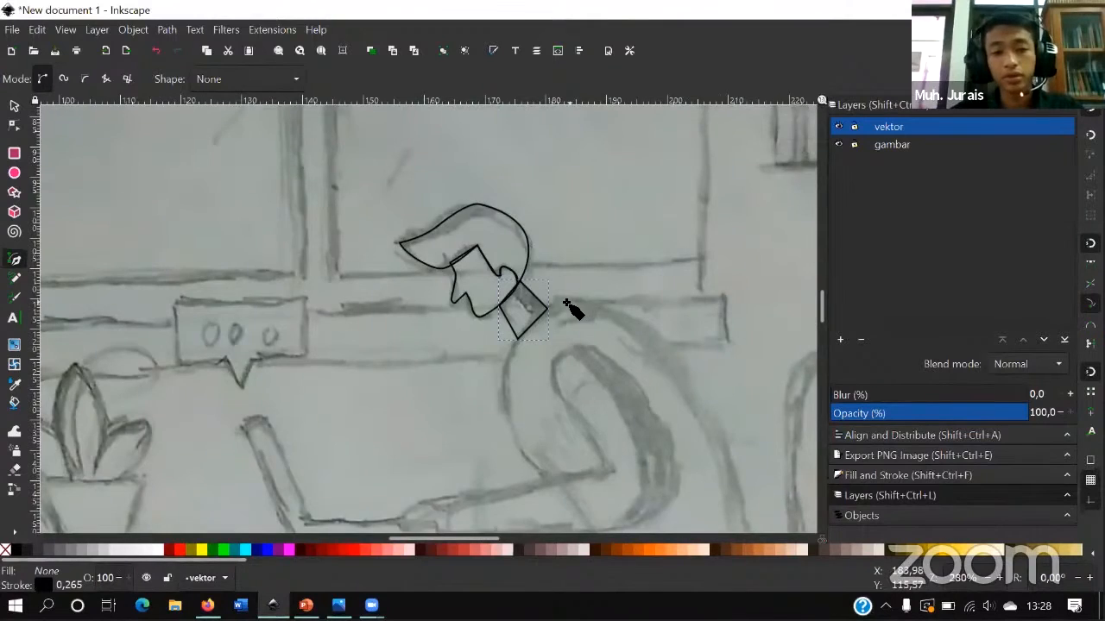
{"action": "scroll", "coordinate": [570, 313], "scroll_direction": "down", "scroll_amount": 3}
{"action": "scroll", "coordinate": [523, 328], "scroll_direction": "up", "scroll_amount": 4}
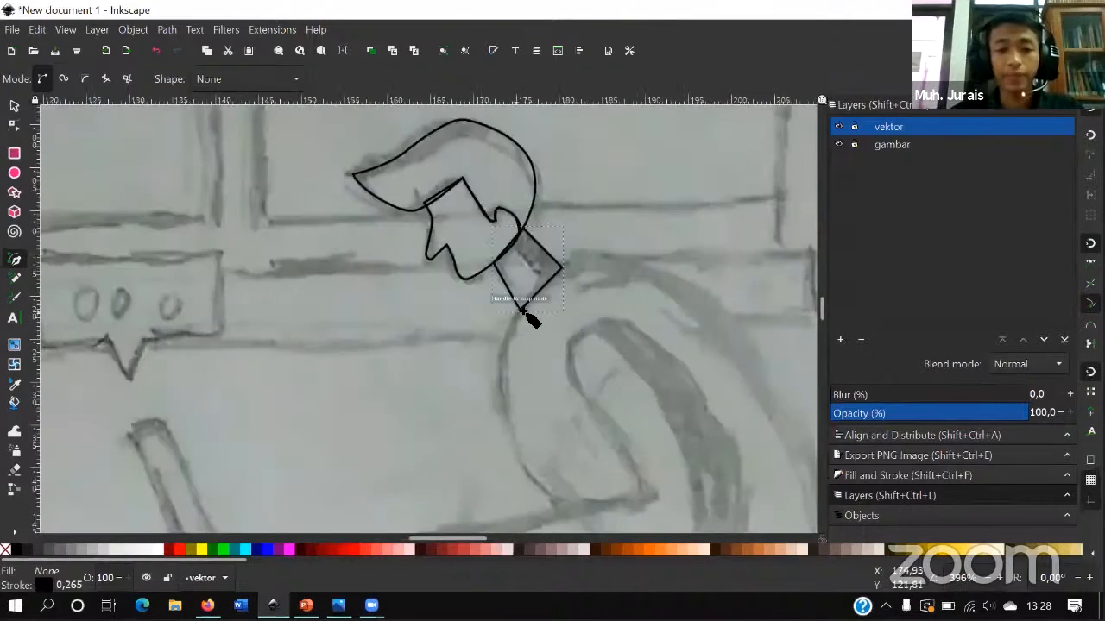
{"action": "scroll", "coordinate": [526, 312], "scroll_direction": "up", "scroll_amount": 1}
{"action": "scroll", "coordinate": [527, 316], "scroll_direction": "up", "scroll_amount": 2}
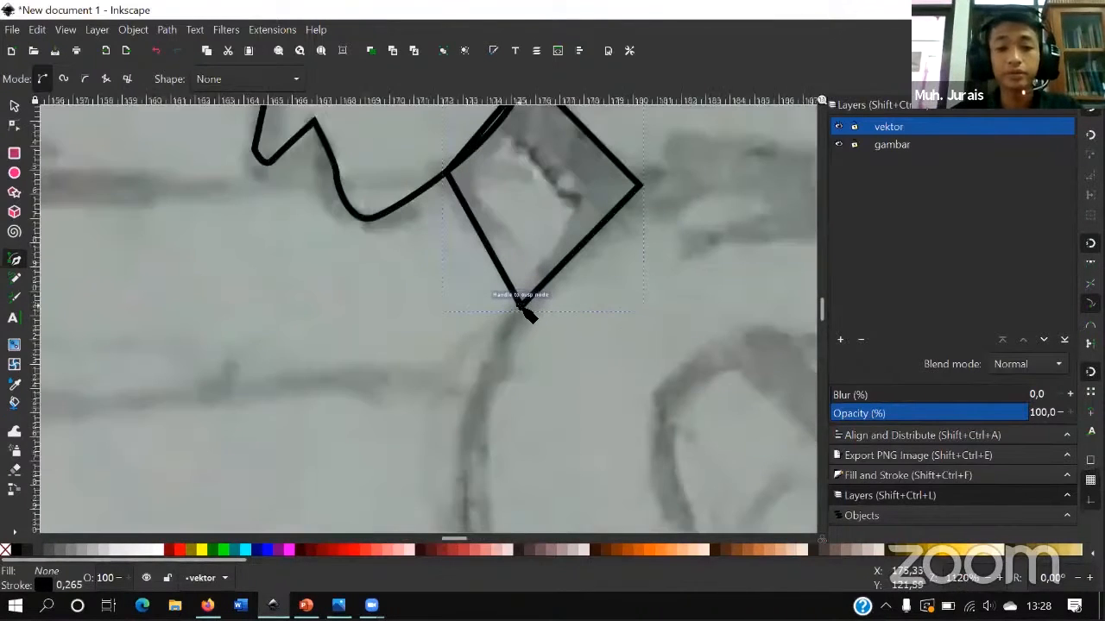
{"action": "left_click", "coordinate": [522, 308]}
{"action": "scroll", "coordinate": [510, 313], "scroll_direction": "down", "scroll_amount": 5}
{"action": "scroll", "coordinate": [515, 311], "scroll_direction": "up", "scroll_amount": 2}
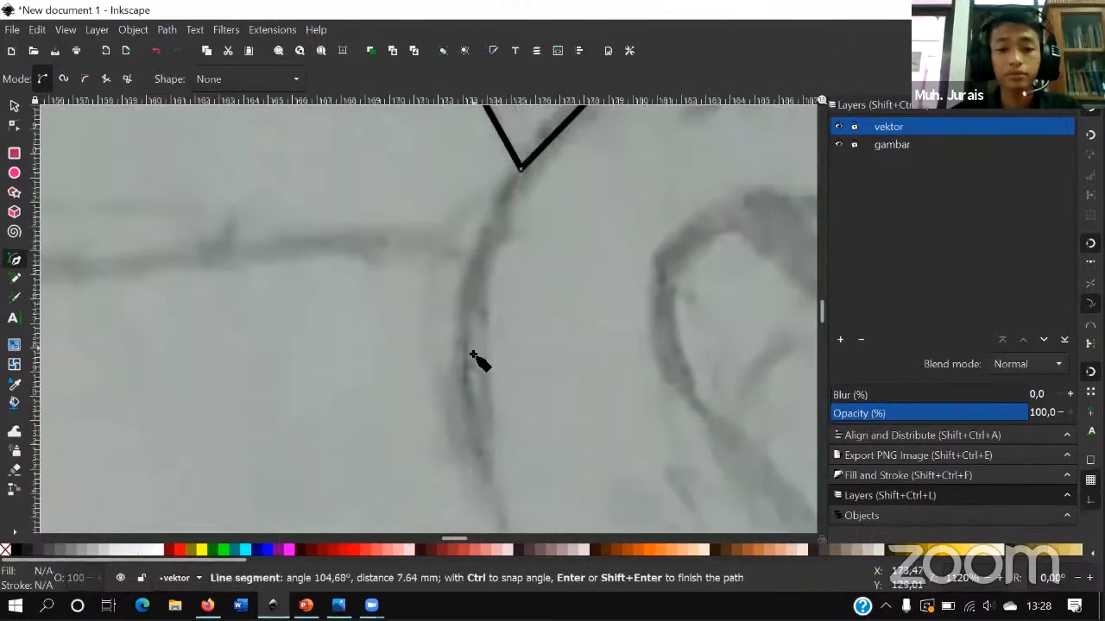
{"action": "left_click_drag", "start_coordinate": [467, 371], "coordinate": [485, 458]}
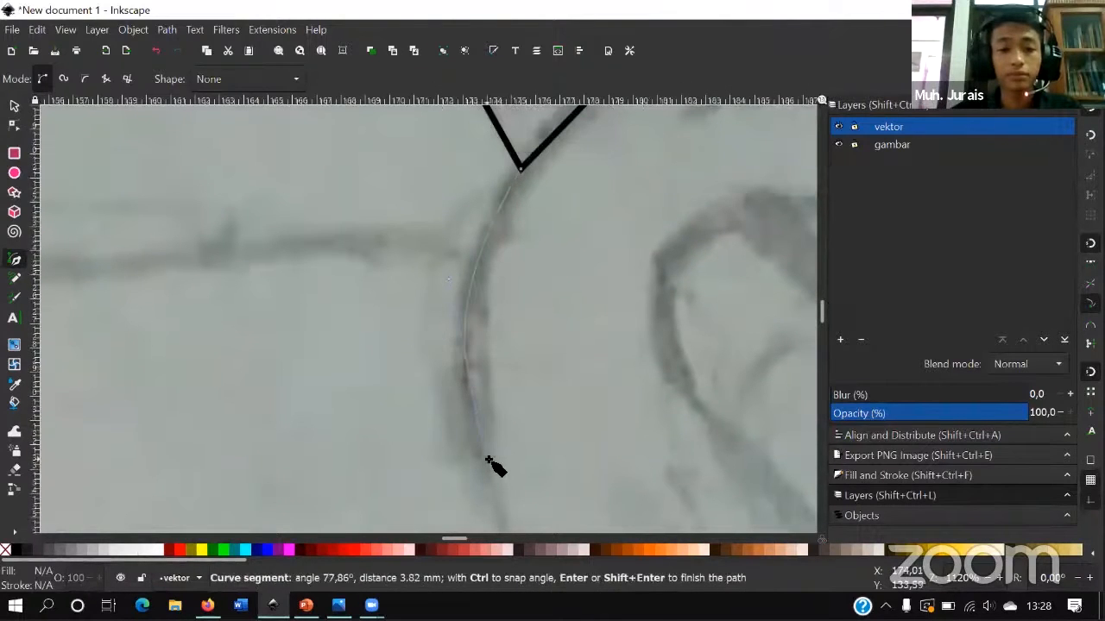
{"action": "key", "text": "space"}
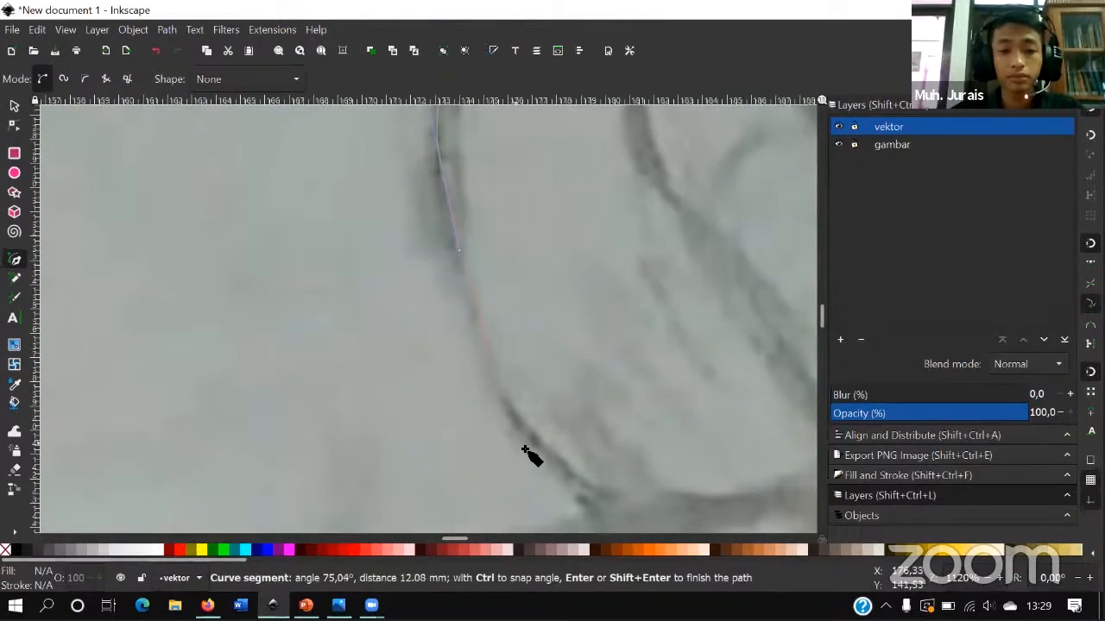
- Continue the torso path down the belly to the front corner of the waist, where it meets the thigh
{"action": "left_click_drag", "start_coordinate": [556, 483], "coordinate": [587, 515]}
{"action": "key", "text": "space"}
{"action": "scroll", "coordinate": [515, 207], "scroll_direction": "down", "scroll_amount": 3}
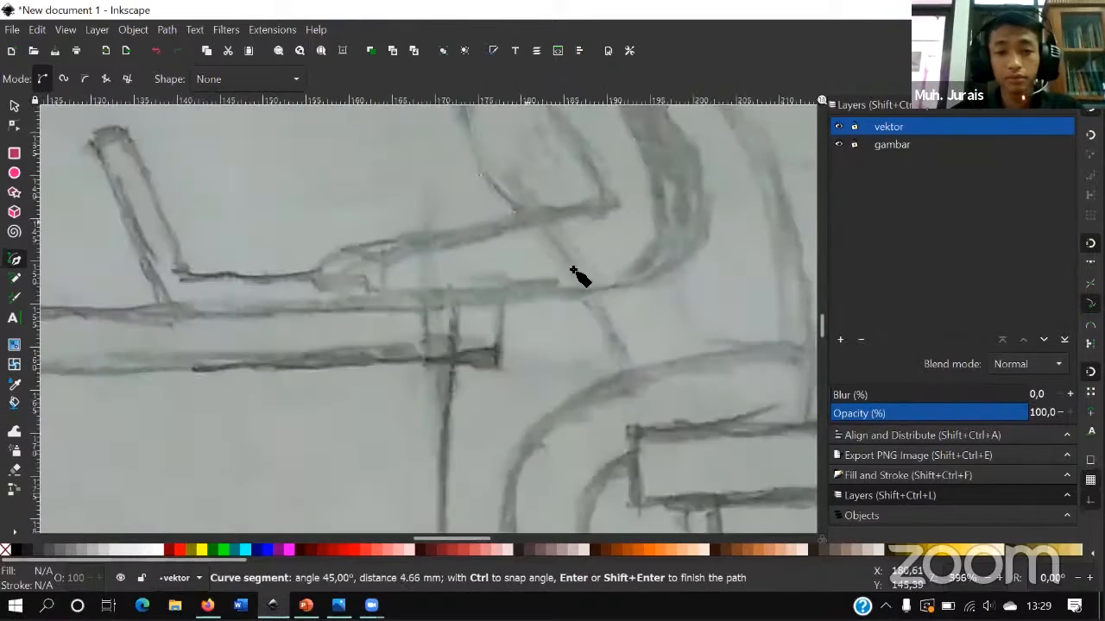
{"action": "left_click_drag", "start_coordinate": [598, 309], "coordinate": [611, 355]}
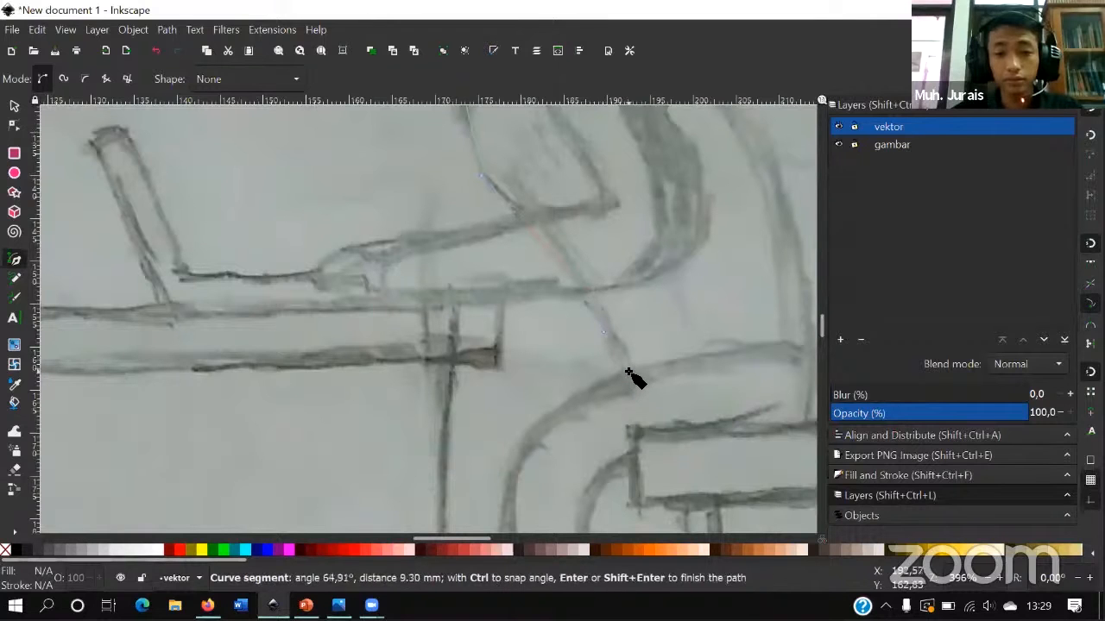
{"action": "left_click", "coordinate": [627, 371]}
{"action": "key", "text": "space"}
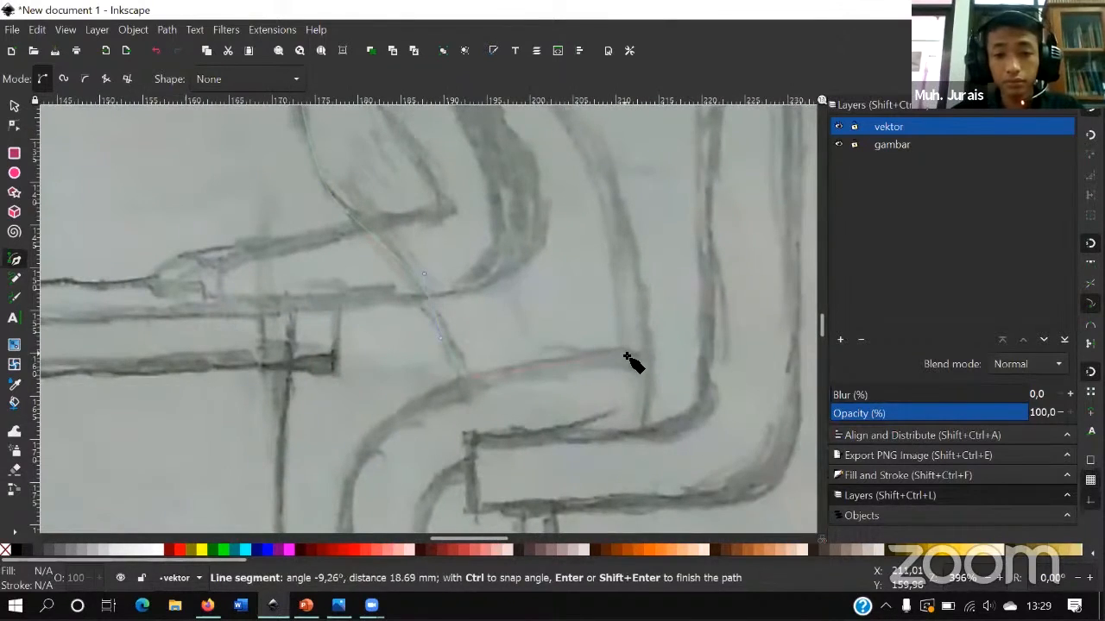
- Run the torso path straight across the waist to the lower back and curve it up along the back
{"action": "scroll", "coordinate": [627, 361], "scroll_direction": "up", "scroll_amount": 1, "text": "ctrl"}
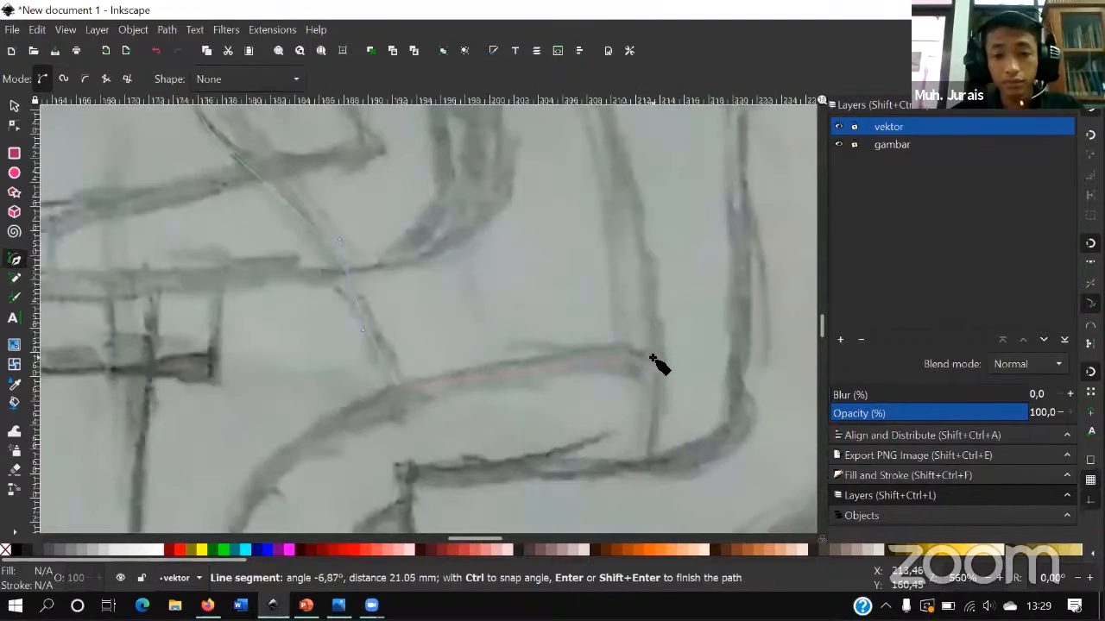
{"action": "scroll", "coordinate": [607, 258], "scroll_direction": "up", "scroll_amount": 5}
{"action": "left_click_drag", "start_coordinate": [557, 189], "coordinate": [511, 129]}
{"action": "key", "text": "space"}
- Curve the torso path over the shoulder to the neck's back corner and close it along the collar edge
{"action": "mouse_move", "coordinate": [540, 320]}
{"action": "left_mouse_down"}
{"action": "mouse_move", "coordinate": [495, 305]}
{"action": "mouse_move", "coordinate": [444, 313]}
{"action": "left_mouse_up"}
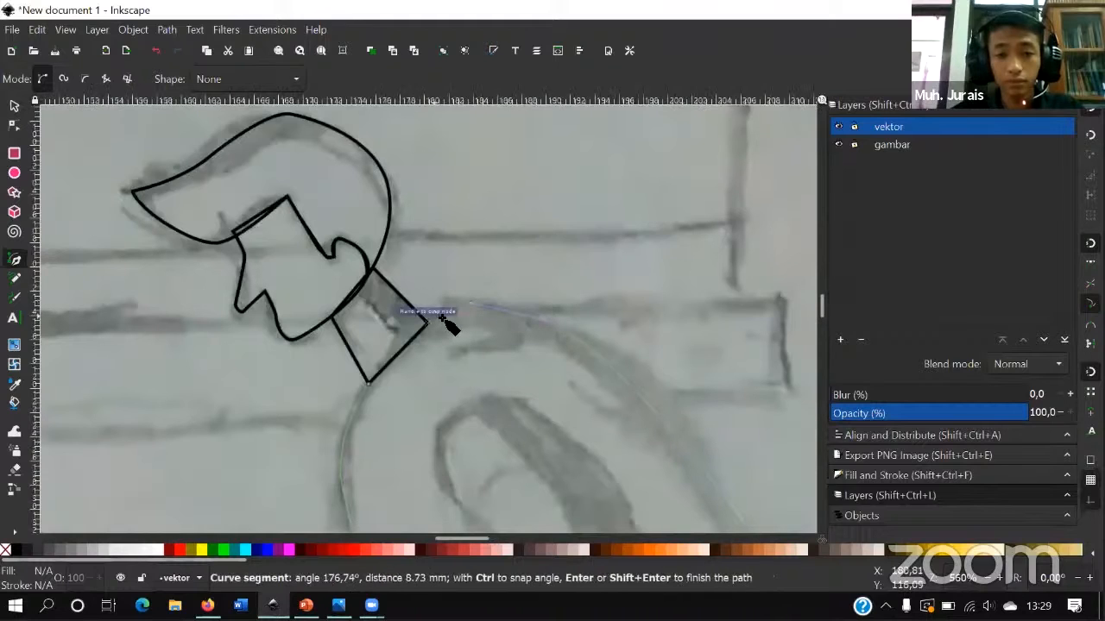
{"action": "scroll", "coordinate": [444, 317], "scroll_direction": "up", "scroll_amount": 2}
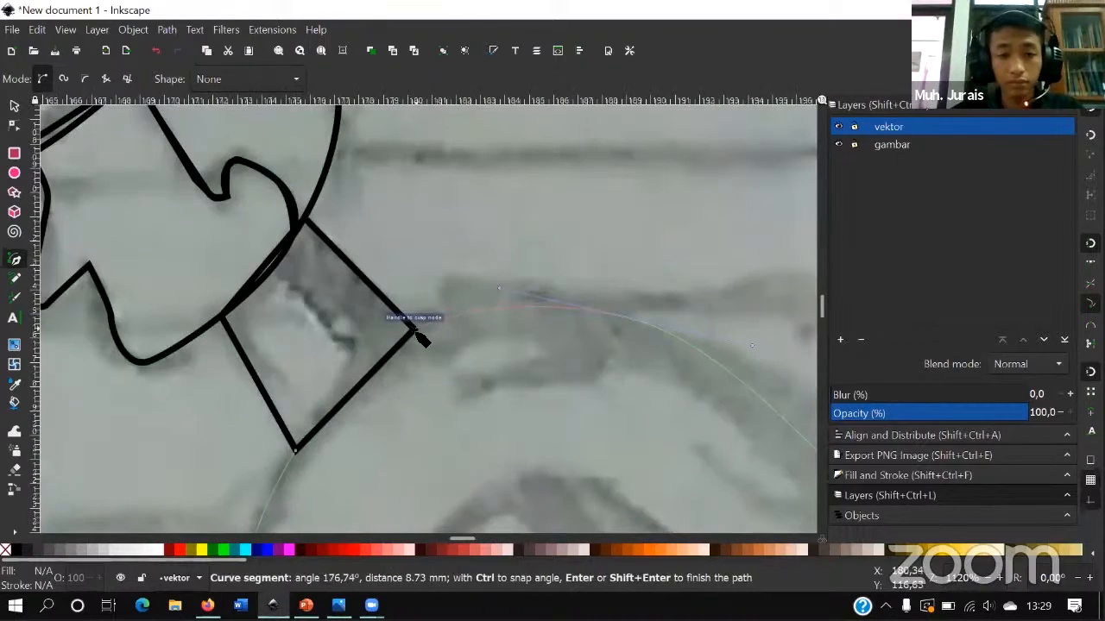
{"action": "left_click", "coordinate": [420, 329]}
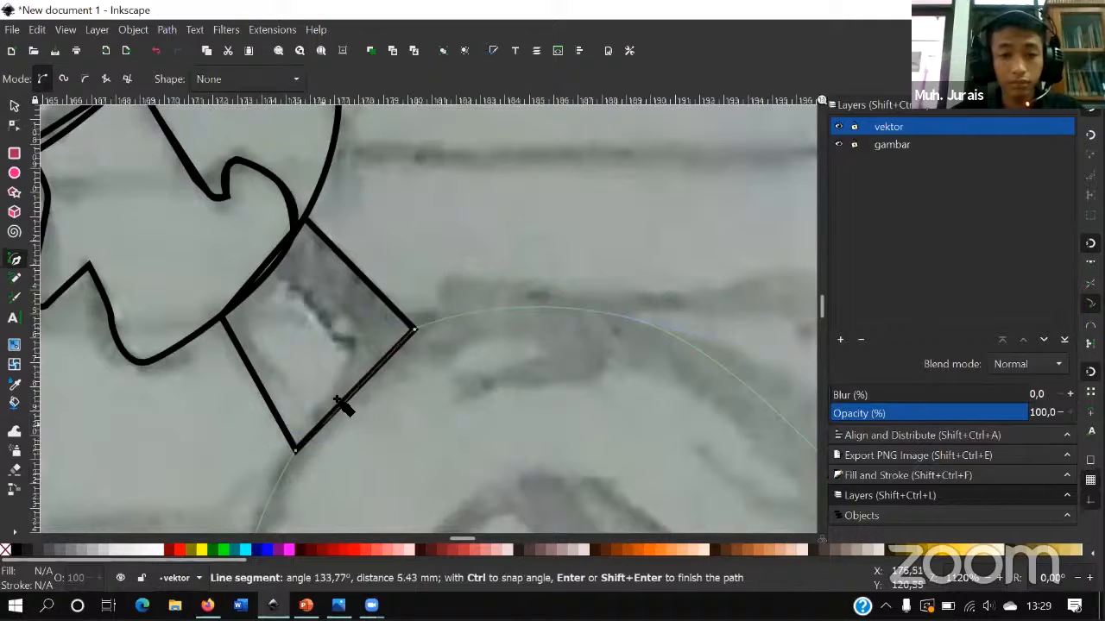
{"action": "left_click", "coordinate": [416, 329]}
- Start an arm path at the top of the shoulder and curve it down the upper arm's front edge to the inner elbow
{"action": "scroll", "coordinate": [452, 348], "scroll_direction": "down", "scroll_amount": 5}
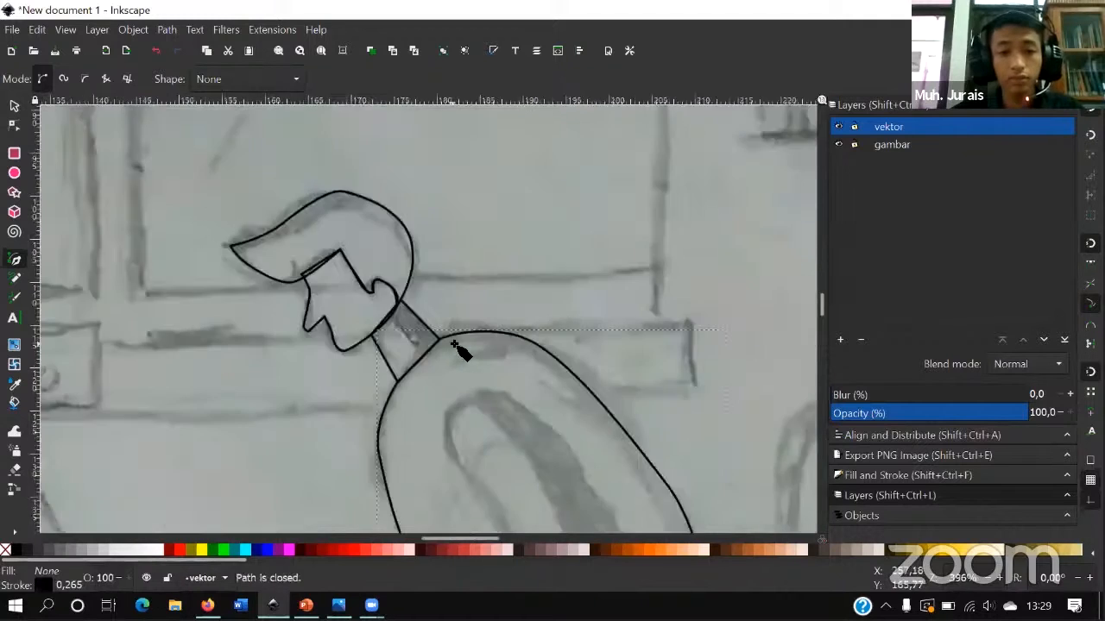
{"action": "scroll", "coordinate": [496, 343], "scroll_direction": "down", "scroll_amount": 4}
{"action": "scroll", "coordinate": [510, 283], "scroll_direction": "up", "scroll_amount": 3}
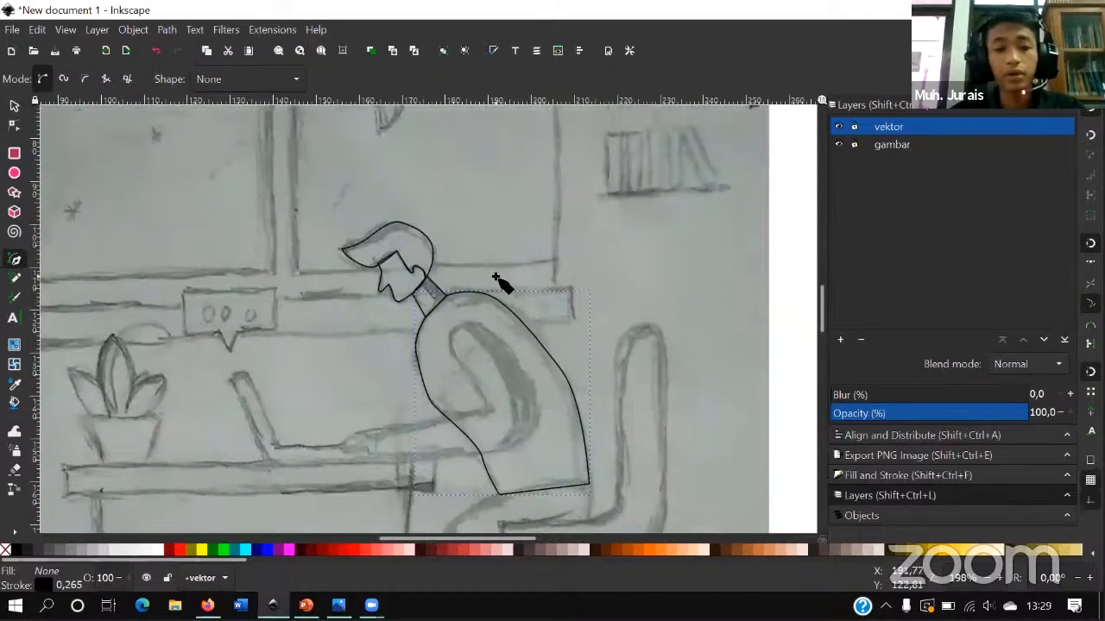
{"action": "scroll", "coordinate": [509, 289], "scroll_direction": "down", "scroll_amount": 4}
{"action": "scroll", "coordinate": [518, 278], "scroll_direction": "up", "scroll_amount": 1}
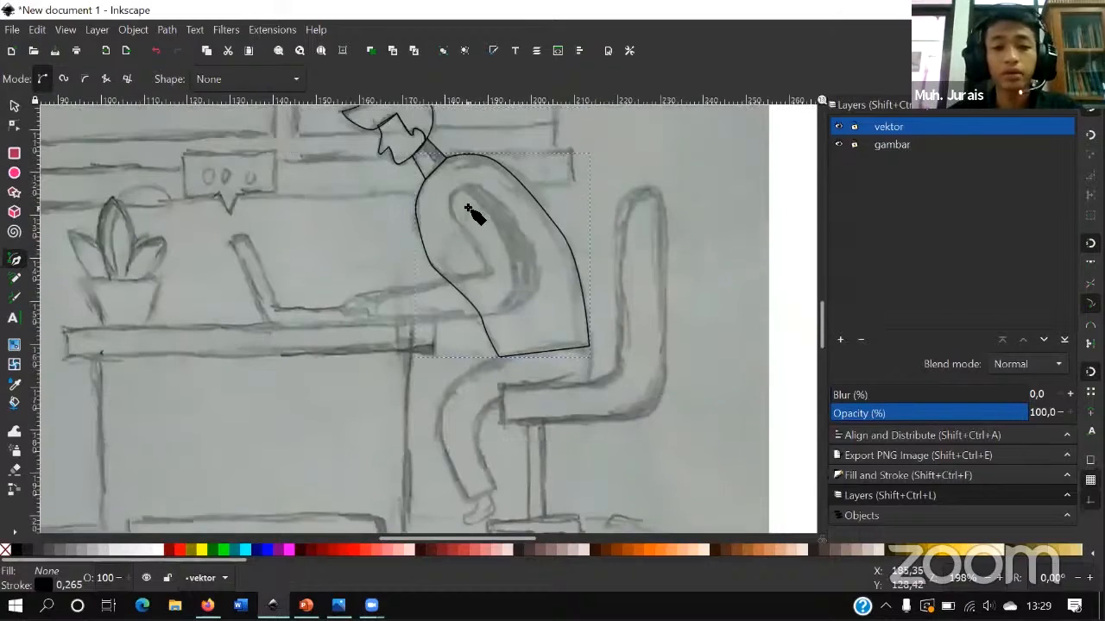
{"action": "scroll", "coordinate": [469, 205], "scroll_direction": "up", "scroll_amount": 1}
{"action": "scroll", "coordinate": [480, 206], "scroll_direction": "up", "scroll_amount": 1}
{"action": "scroll", "coordinate": [488, 200], "scroll_direction": "up", "scroll_amount": 1}
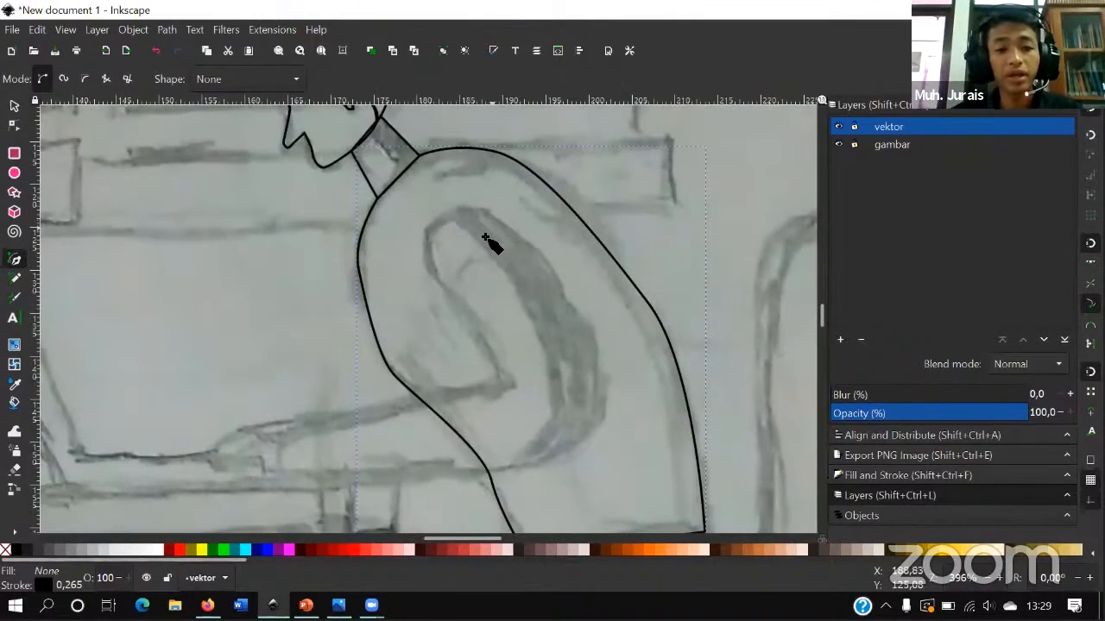
{"action": "scroll", "coordinate": [485, 242], "scroll_direction": "up", "scroll_amount": 2}
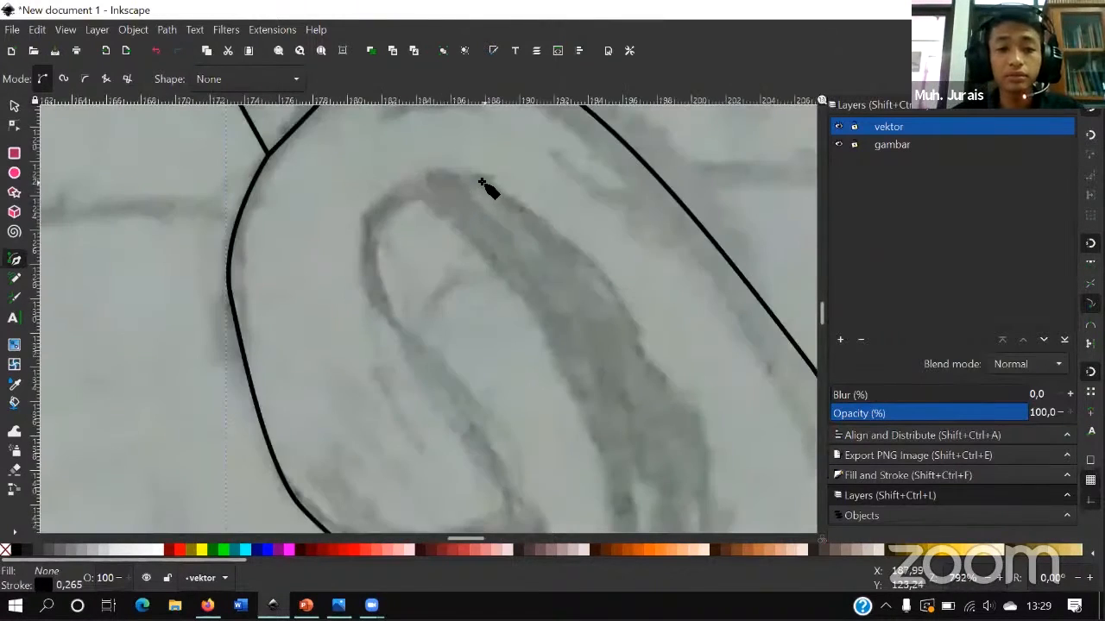
{"action": "left_click", "coordinate": [484, 179]}
{"action": "left_click_drag", "start_coordinate": [366, 231], "coordinate": [453, 395]}
{"action": "scroll", "coordinate": [470, 376], "scroll_direction": "down", "scroll_amount": 3}
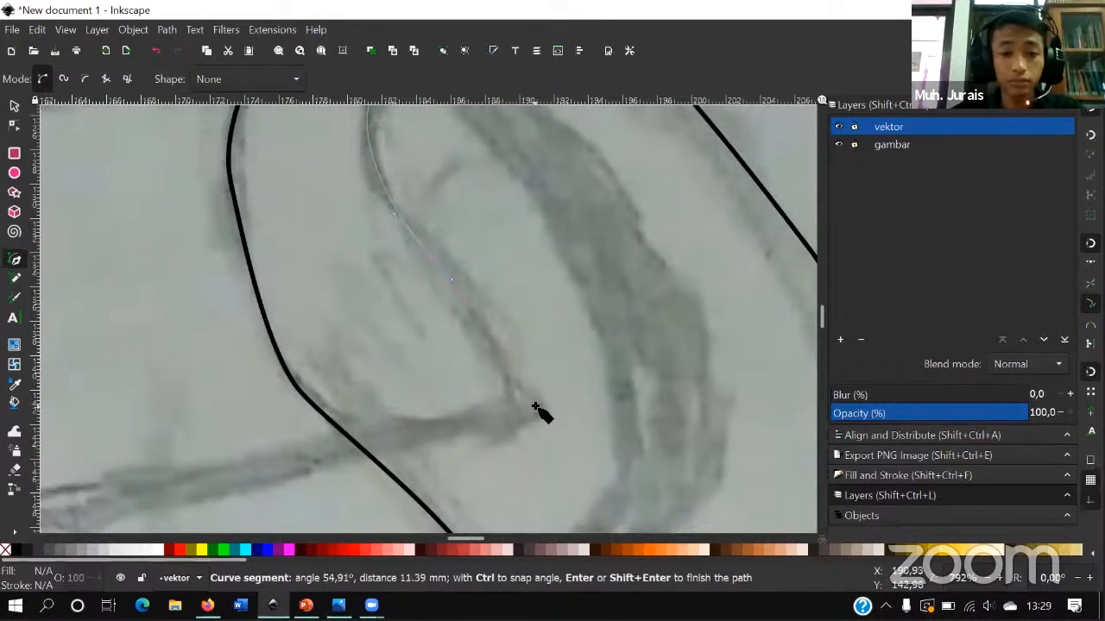
{"action": "key", "text": "space"}
- Trace the sleeve with straight segments along the forearm's upper edge, down the cuff and back along the lower edge towards the elbow
{"action": "left_click_drag", "start_coordinate": [604, 395], "coordinate": [614, 353]}
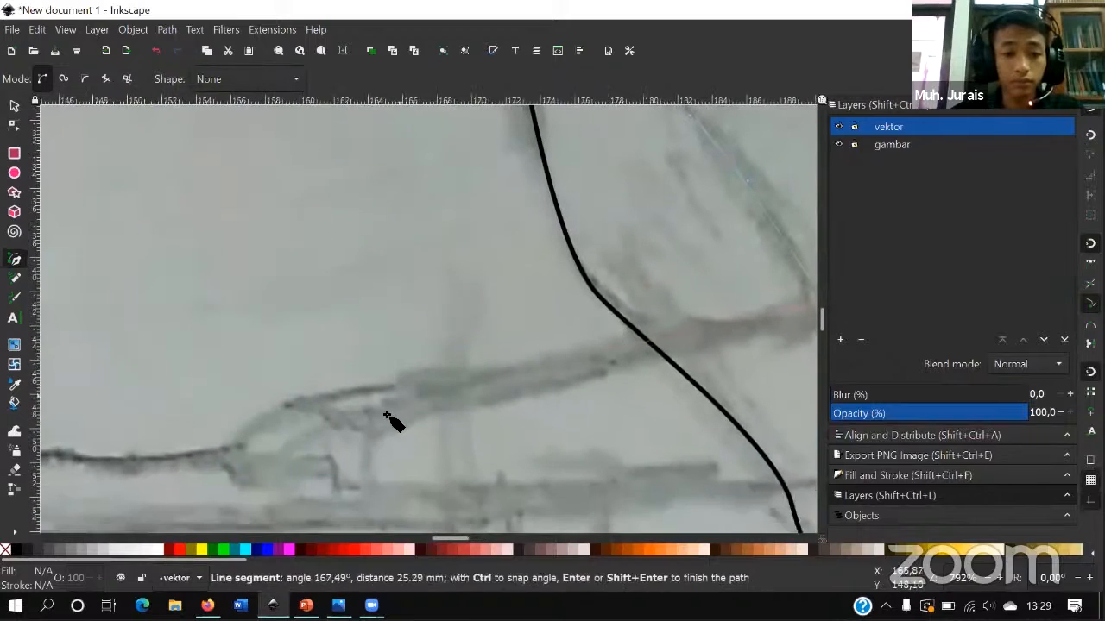
{"action": "scroll", "coordinate": [390, 370], "scroll_direction": "down", "scroll_amount": 3}
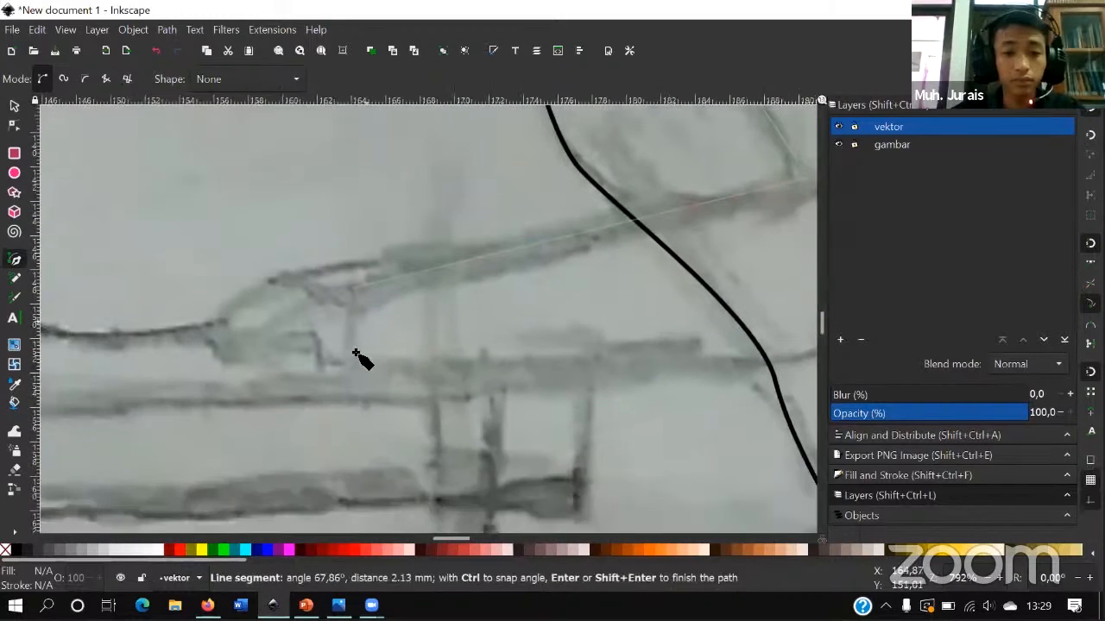
{"action": "key", "text": "space"}
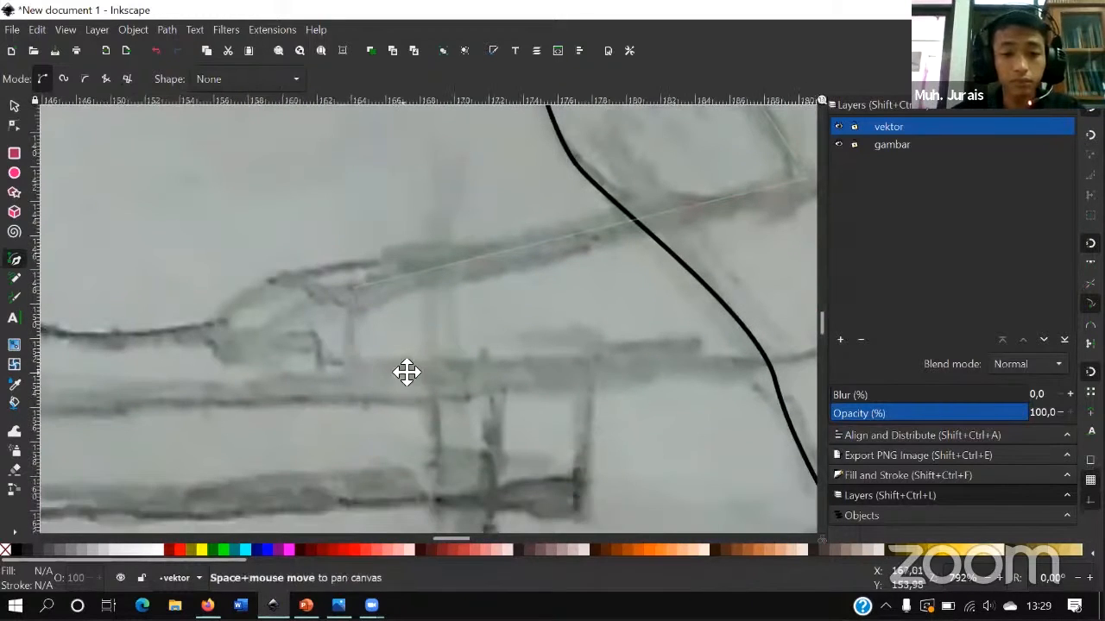
{"action": "left_click_drag", "start_coordinate": [405, 370], "coordinate": [276, 375]}
{"action": "left_click", "coordinate": [547, 356]}
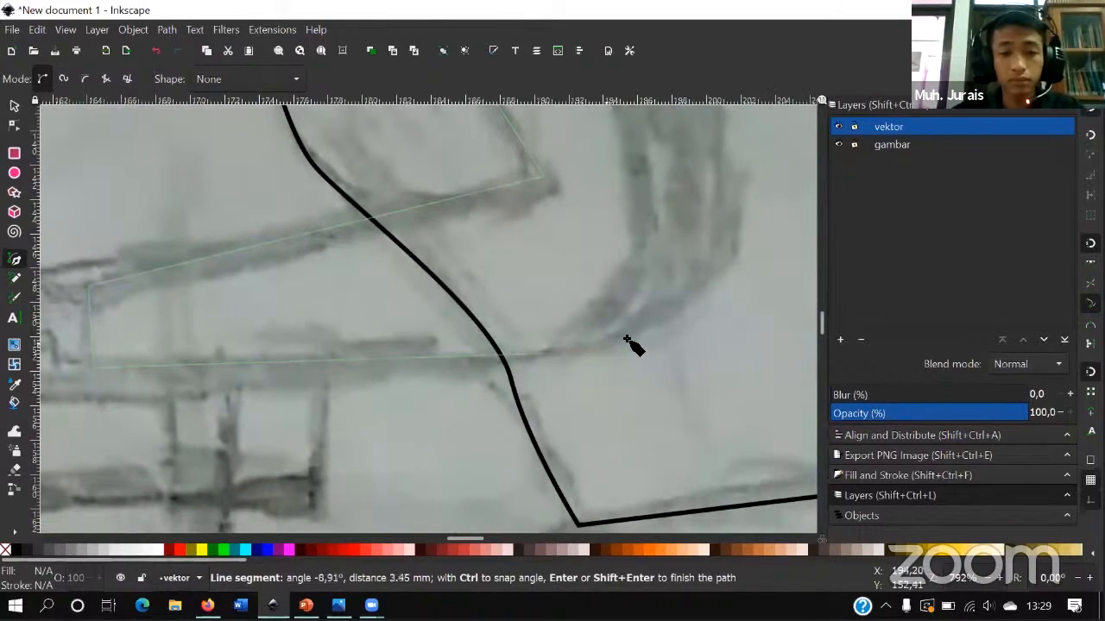
{"action": "key", "text": "BackSpace"}
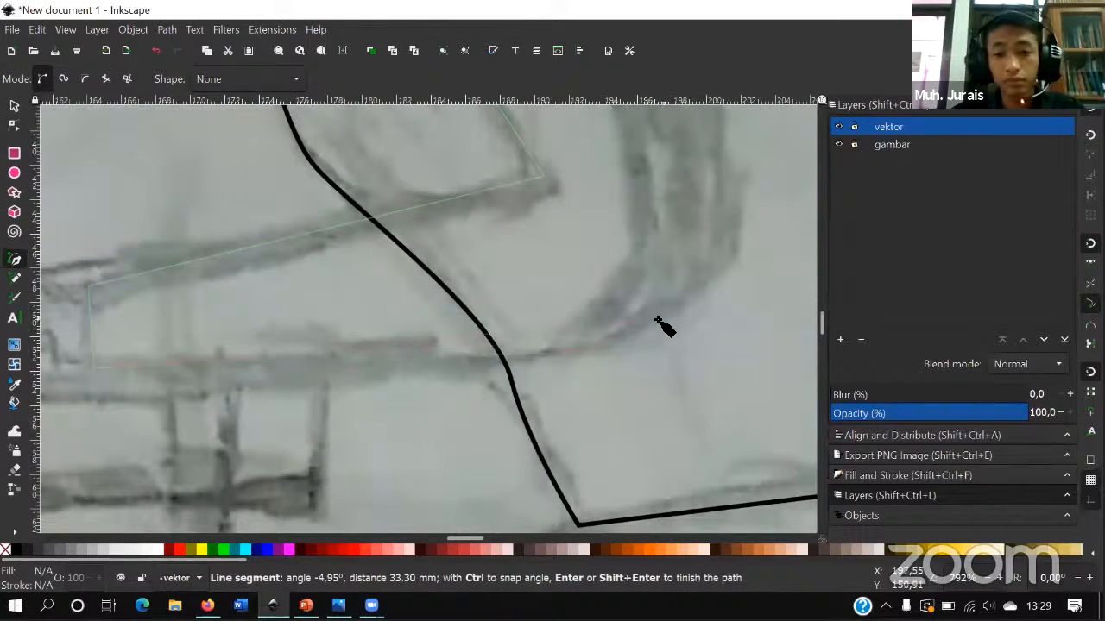
{"action": "left_click", "coordinate": [557, 357]}
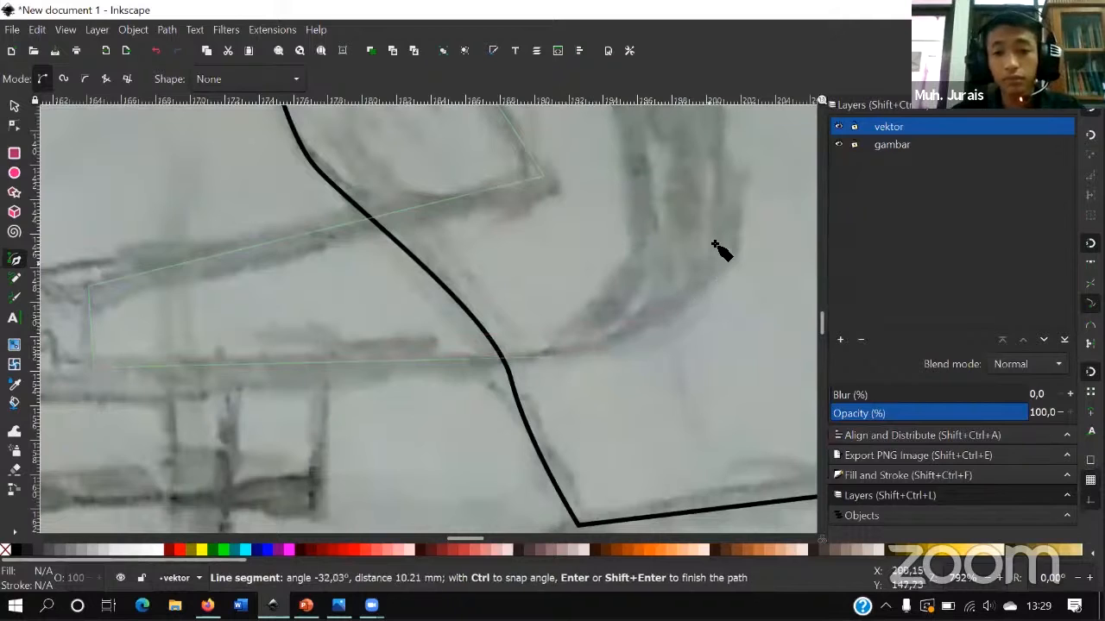
- Curve the arm path around the elbow and up the back edge of the upper arm, closing it at the shoulder
{"action": "left_click_drag", "start_coordinate": [725, 231], "coordinate": [725, 157]}
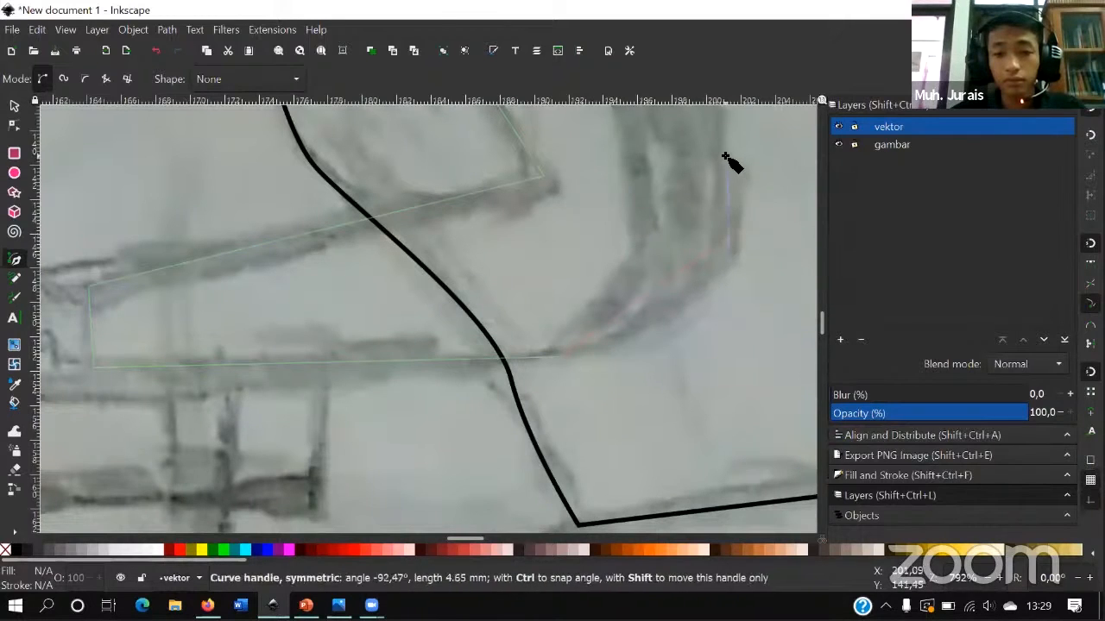
{"action": "key", "text": "space"}
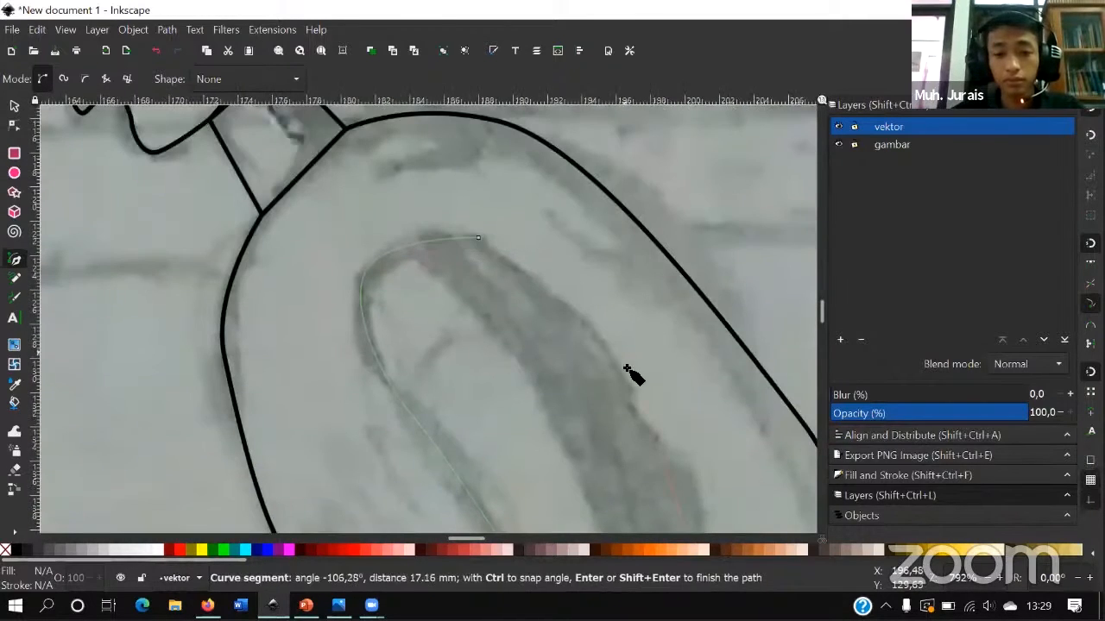
{"action": "key", "text": "space"}
{"action": "key", "text": "space"}
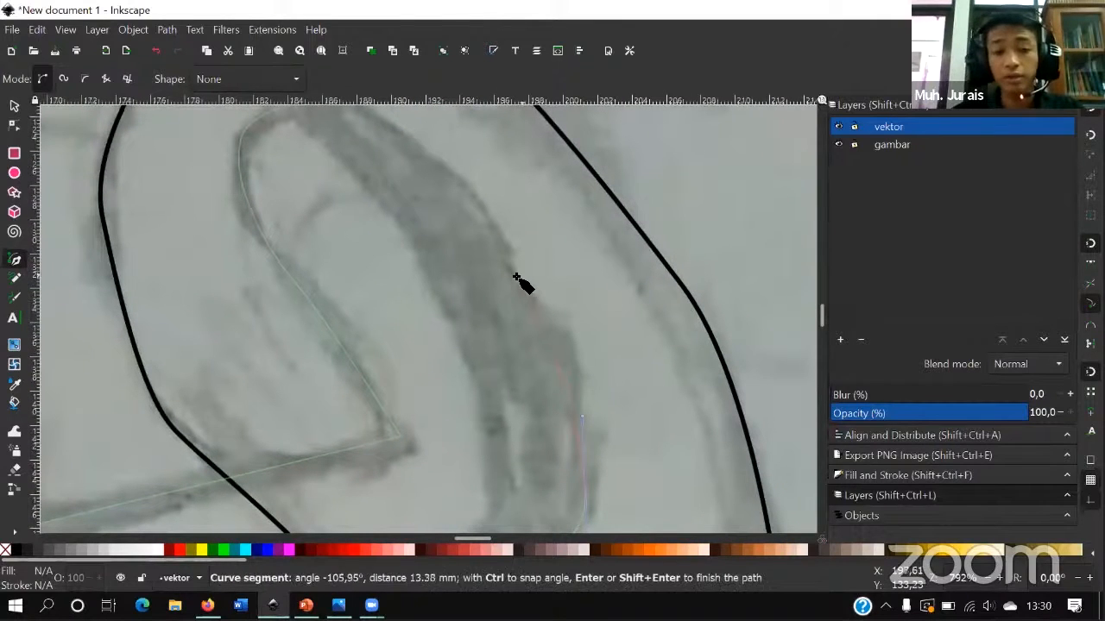
{"action": "left_click_drag", "start_coordinate": [511, 274], "coordinate": [450, 190]}
{"action": "key", "text": "space"}
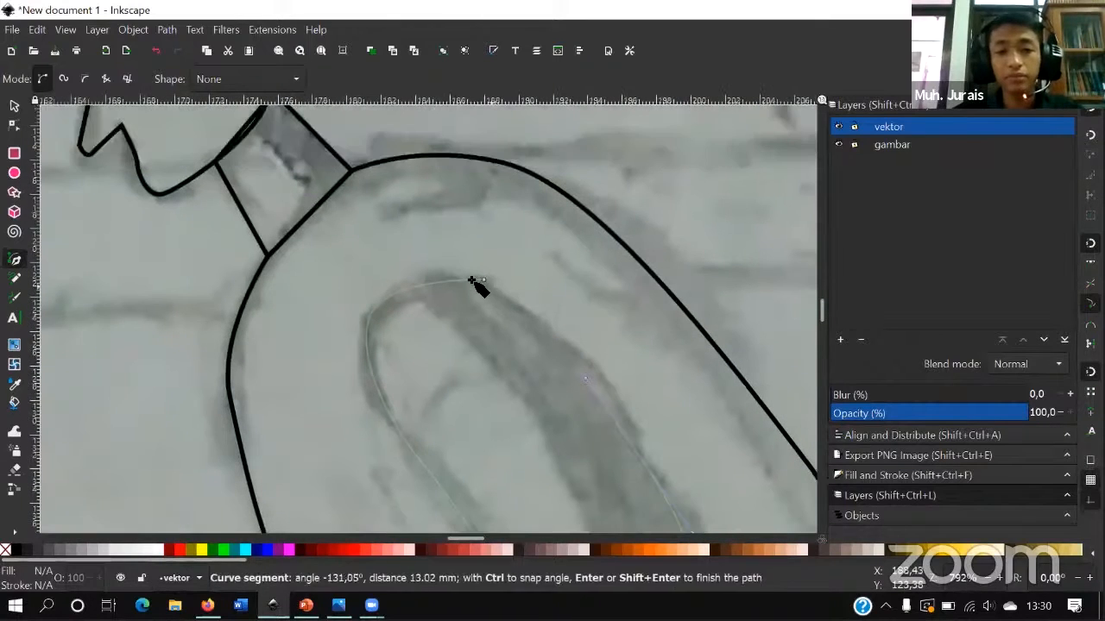
{"action": "left_click", "coordinate": [483, 279]}
- Start a leg path at the torso's lower back corner and run it down the hip to the seat
{"action": "scroll", "coordinate": [560, 266], "scroll_direction": "down", "scroll_amount": 4}
{"action": "scroll", "coordinate": [577, 308], "scroll_direction": "down", "scroll_amount": 7}
{"action": "scroll", "coordinate": [596, 312], "scroll_direction": "up", "scroll_amount": 3}
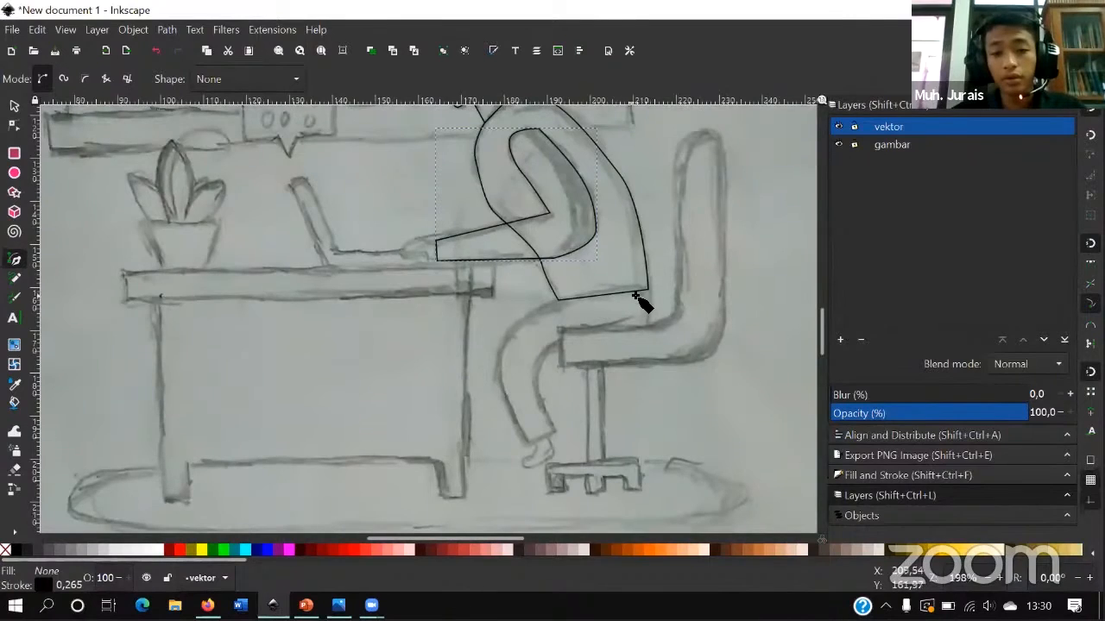
{"action": "scroll", "coordinate": [639, 297], "scroll_direction": "up", "scroll_amount": 4}
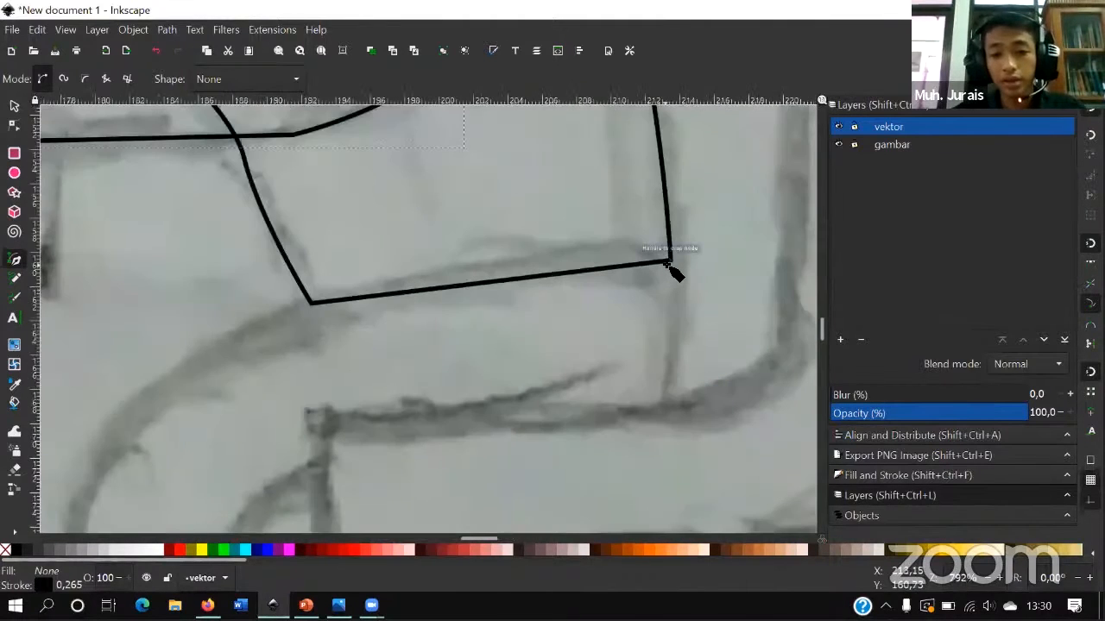
{"action": "left_click", "coordinate": [670, 260]}
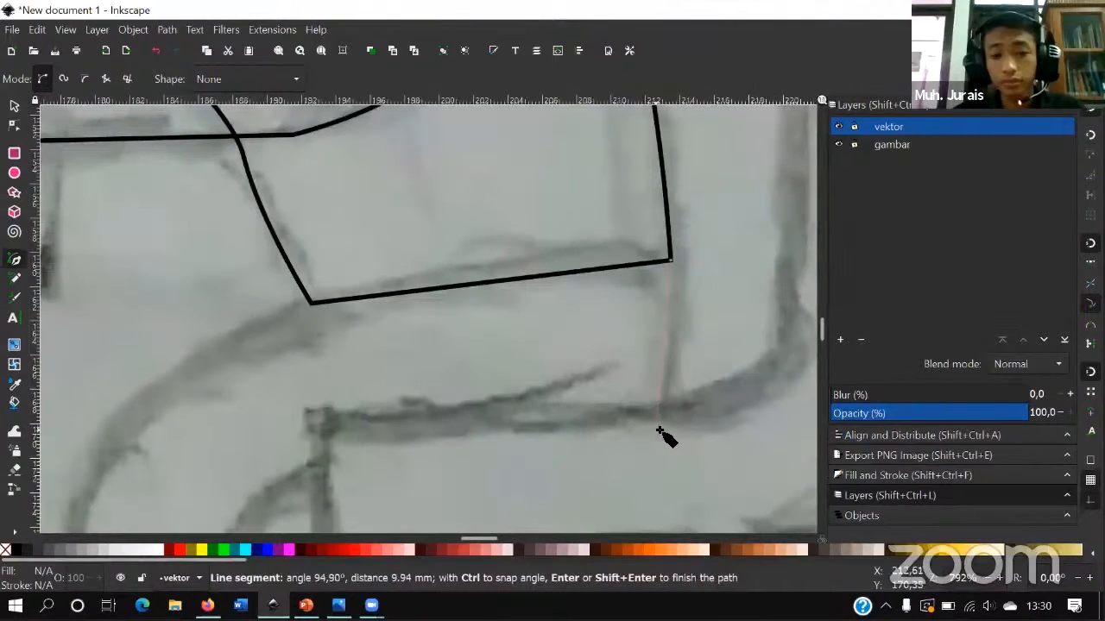
{"action": "left_click_drag", "start_coordinate": [656, 426], "coordinate": [639, 434]}
{"action": "left_click_drag", "start_coordinate": [580, 456], "coordinate": [578, 457]}
- Curve the leg path along the thigh's underside, behind the knee and down the calf to the trouser hem's back corner
{"action": "key", "text": "space"}
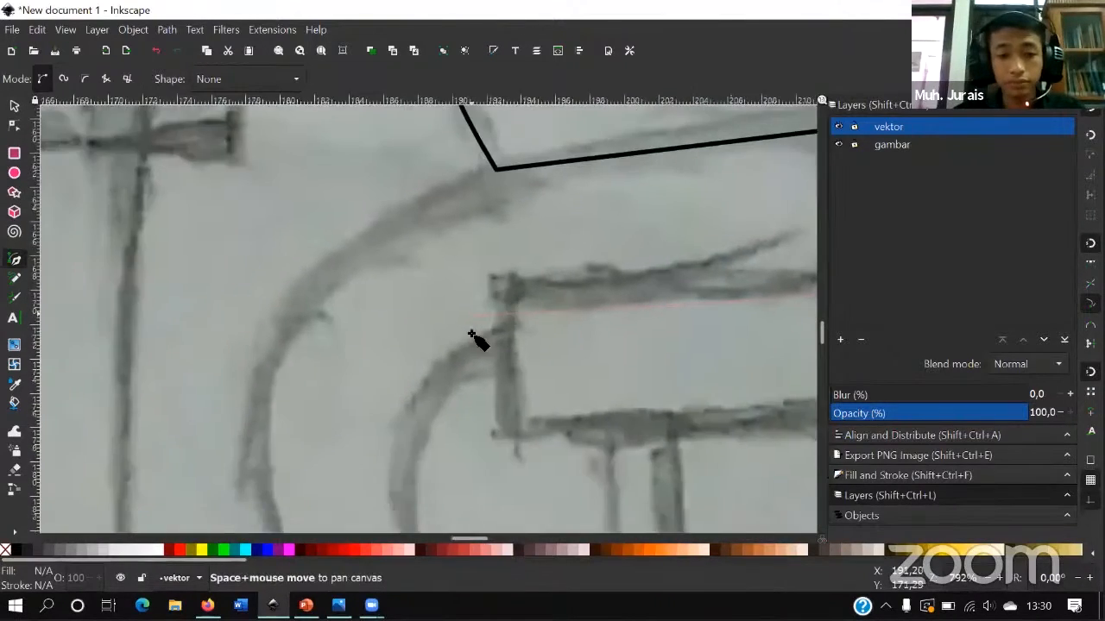
{"action": "left_click_drag", "start_coordinate": [455, 369], "coordinate": [406, 443]}
{"action": "key", "text": "space"}
{"action": "left_click_drag", "start_coordinate": [419, 365], "coordinate": [443, 410]}
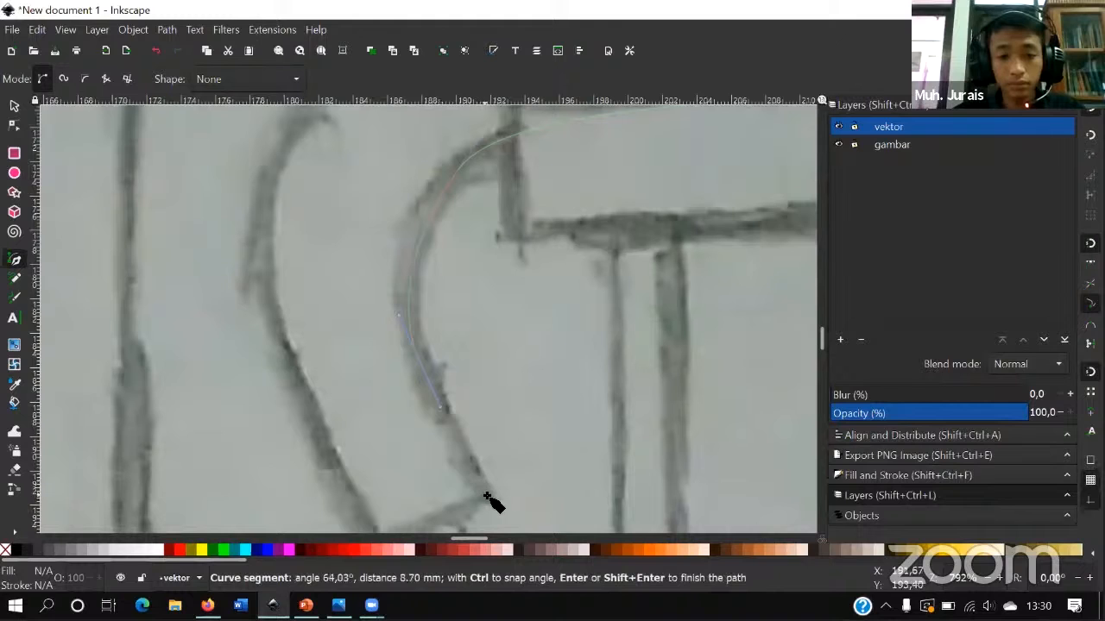
{"action": "left_click", "coordinate": [487, 496]}
- Run the leg path straight across the trouser hem and up the shin, curving it around the knee
{"action": "key", "text": "space"}
{"action": "scroll", "coordinate": [484, 352], "scroll_direction": "up", "scroll_amount": 2}
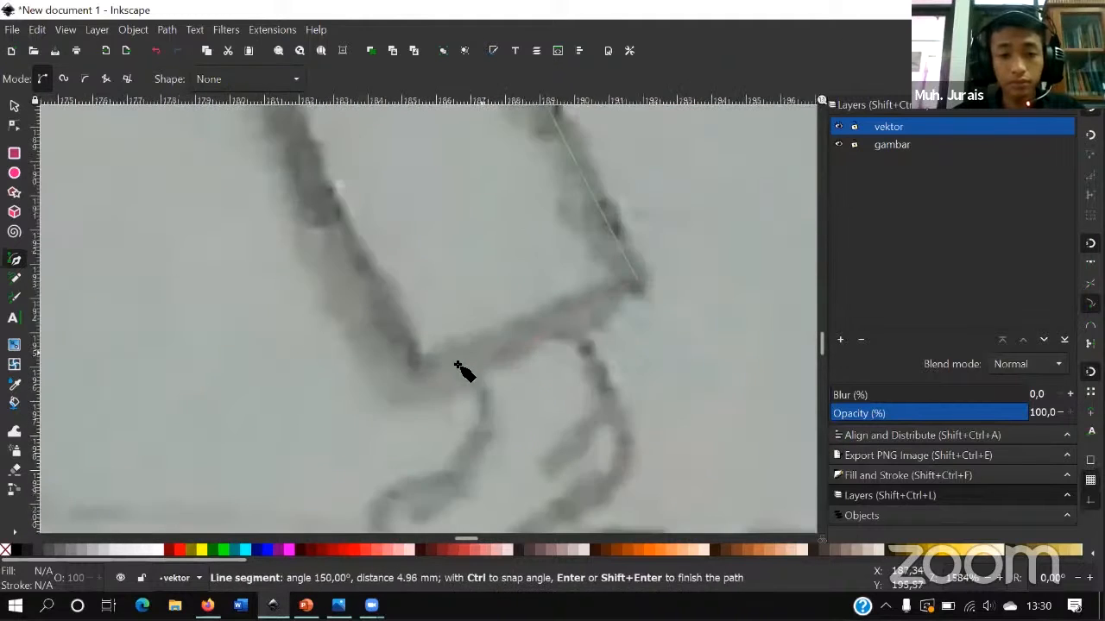
{"action": "scroll", "coordinate": [397, 332], "scroll_direction": "down", "scroll_amount": 4}
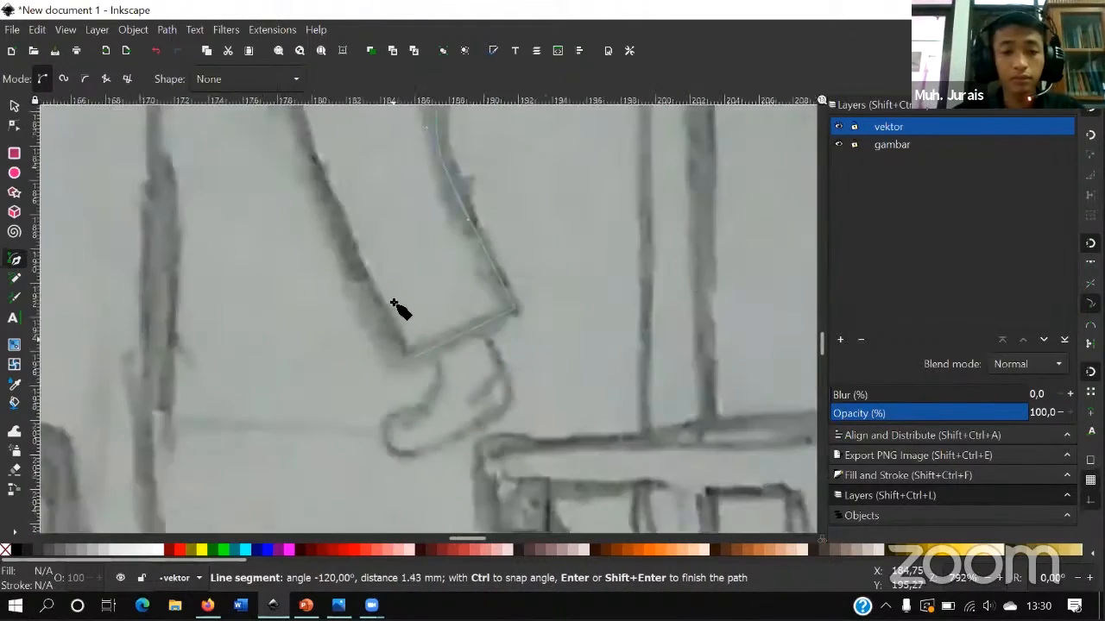
{"action": "scroll", "coordinate": [355, 341], "scroll_direction": "up", "scroll_amount": 2}
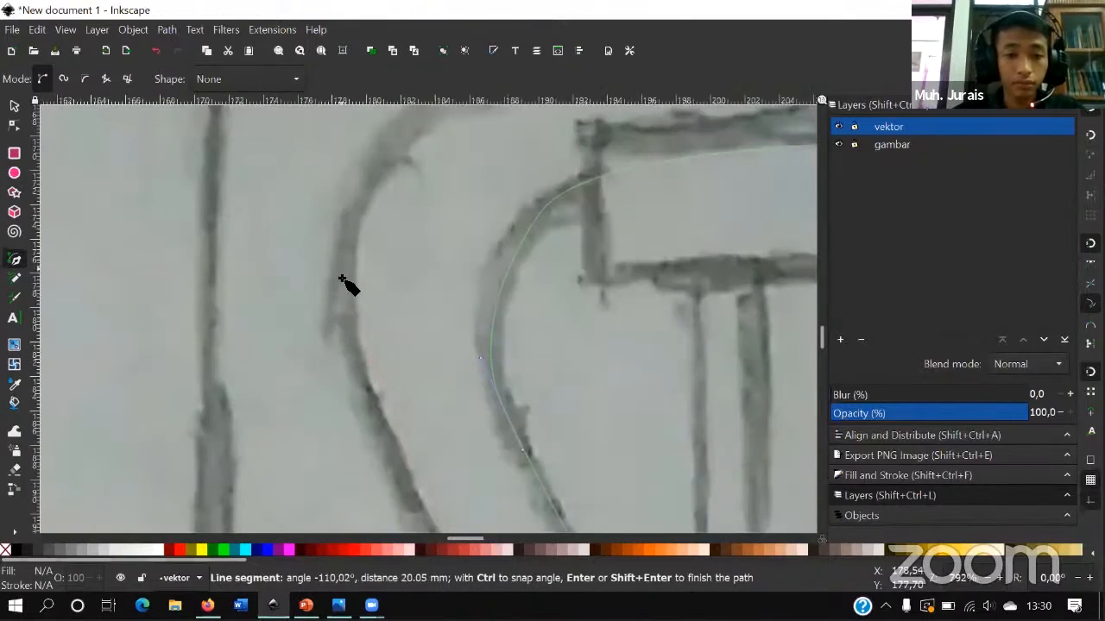
{"action": "mouse_move", "coordinate": [343, 311]}
{"action": "left_mouse_down"}
{"action": "mouse_move", "coordinate": [353, 246]}
{"action": "mouse_move", "coordinate": [452, 221]}
{"action": "mouse_move", "coordinate": [436, 226]}
{"action": "left_mouse_up"}
{"action": "key", "text": "space"}
{"action": "key", "text": "space"}
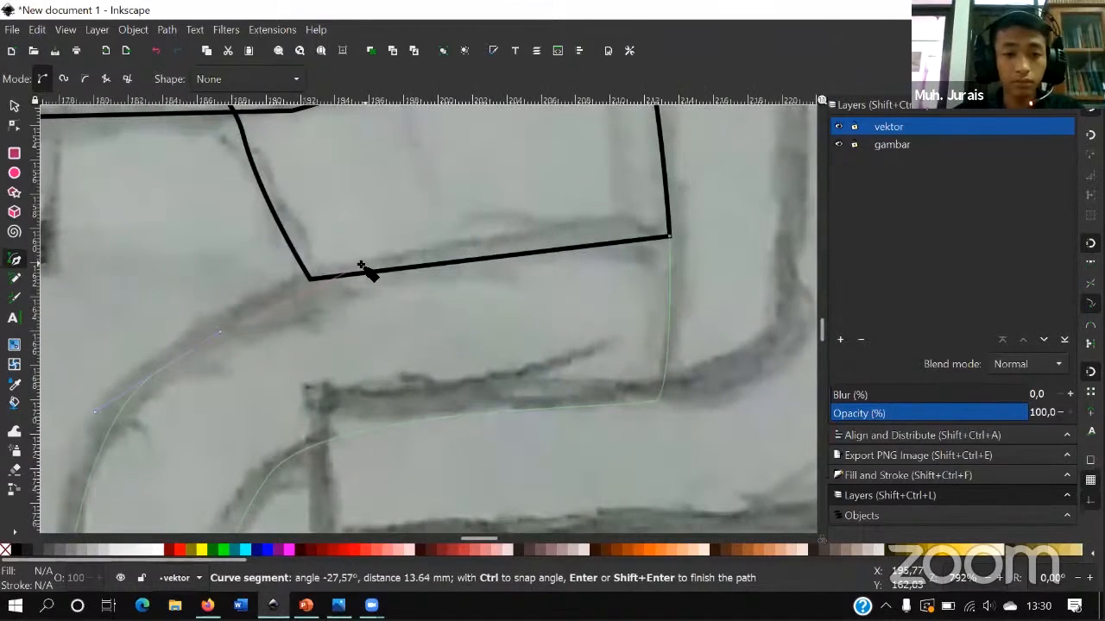
- Continue the leg path up to the torso's front waist corner and close it along the waistline at the back corner
{"action": "left_click", "coordinate": [332, 273]}
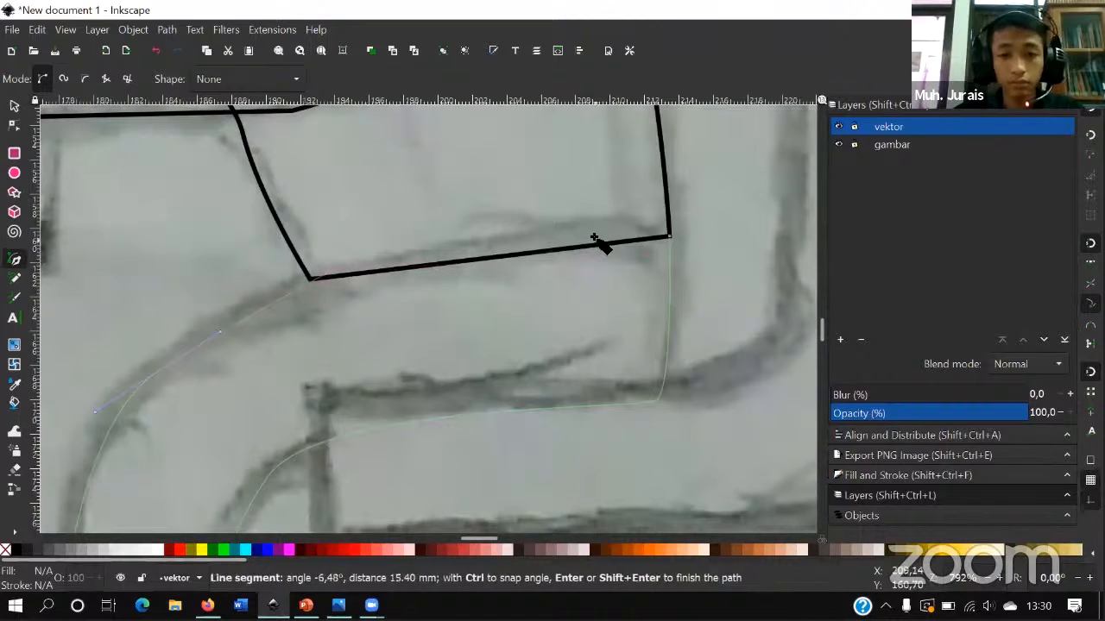
{"action": "left_click_drag", "start_coordinate": [620, 236], "coordinate": [639, 240]}
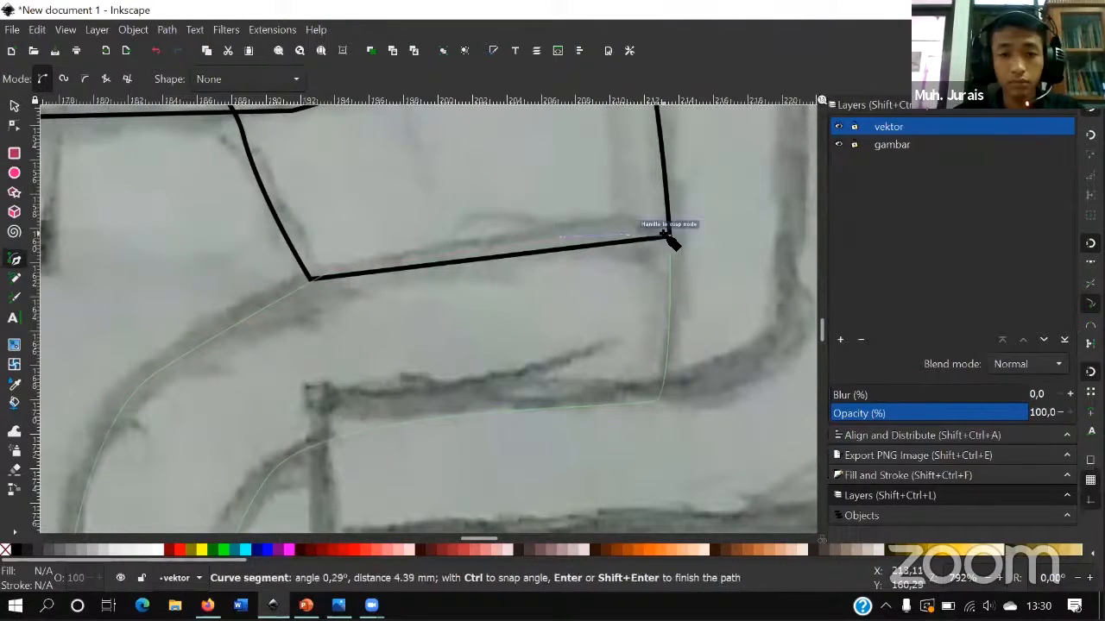
{"action": "left_click", "coordinate": [670, 236]}
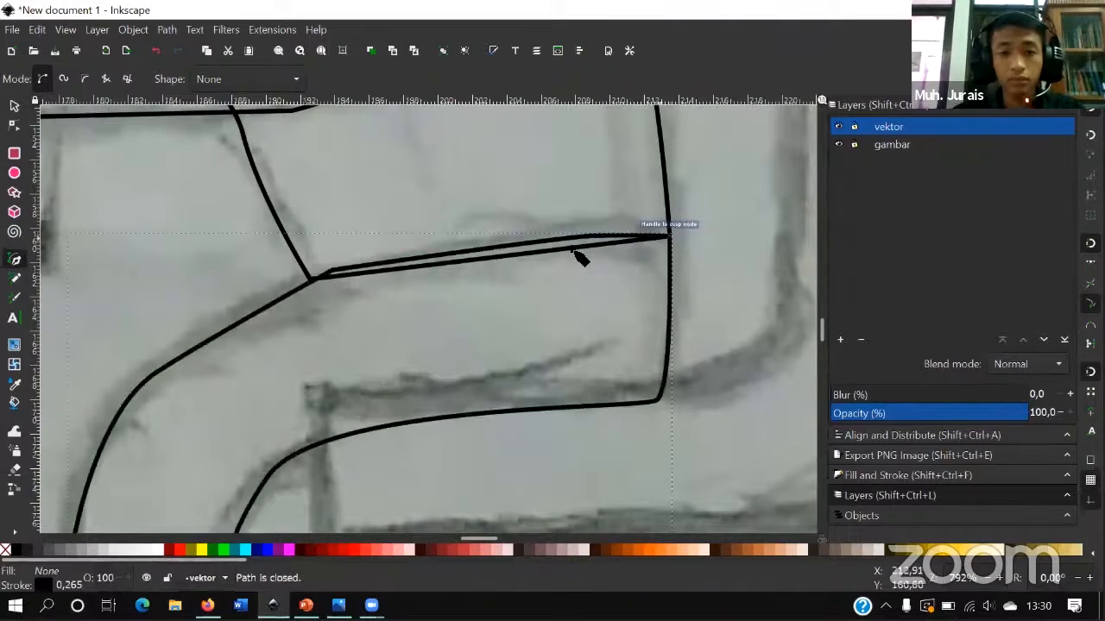
- Start a foot path on the trouser hem and trace it down the heel and along the sole
{"action": "scroll", "coordinate": [569, 252], "scroll_direction": "down", "scroll_amount": 2}
{"action": "scroll", "coordinate": [566, 252], "scroll_direction": "down", "scroll_amount": 2}
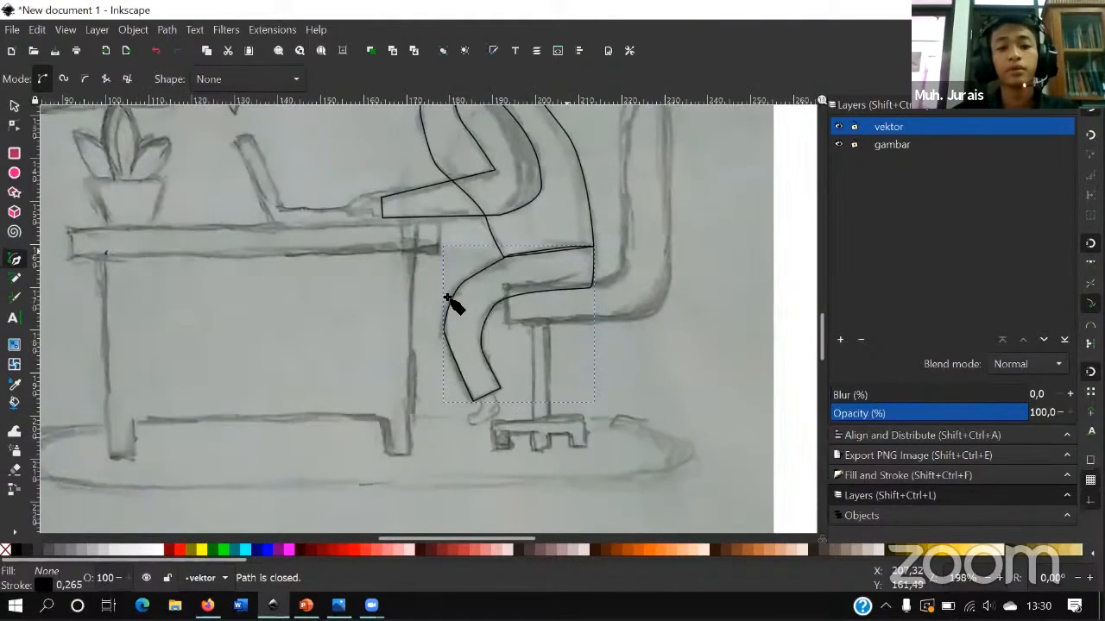
{"action": "scroll", "coordinate": [394, 309], "scroll_direction": "up", "scroll_amount": 2}
{"action": "scroll", "coordinate": [487, 434], "scroll_direction": "down", "scroll_amount": 1}
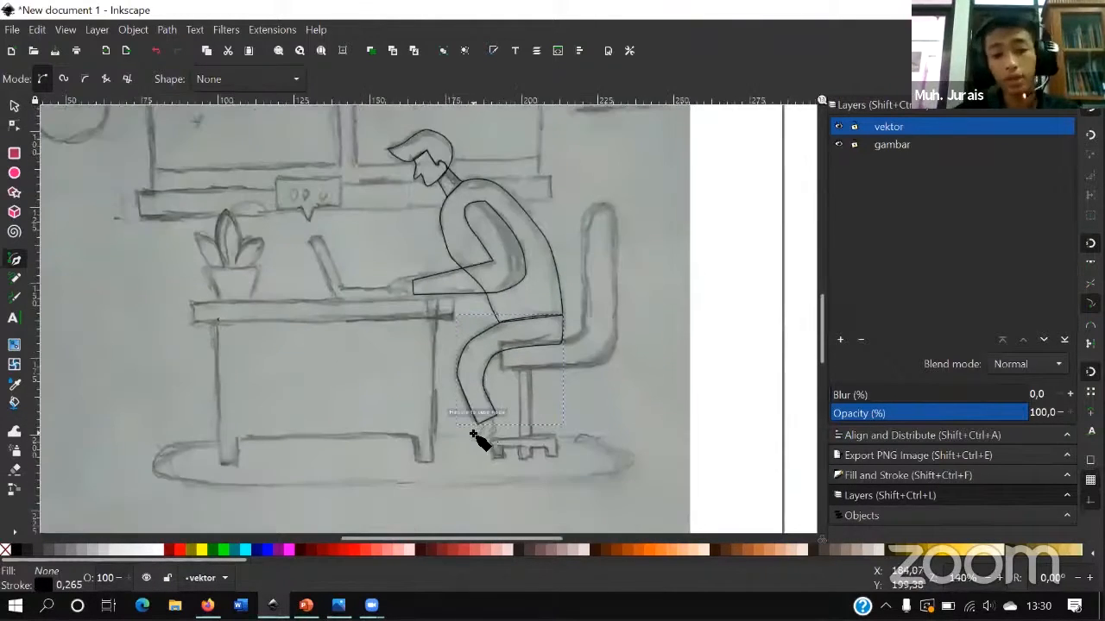
{"action": "scroll", "coordinate": [473, 434], "scroll_direction": "up", "scroll_amount": 9}
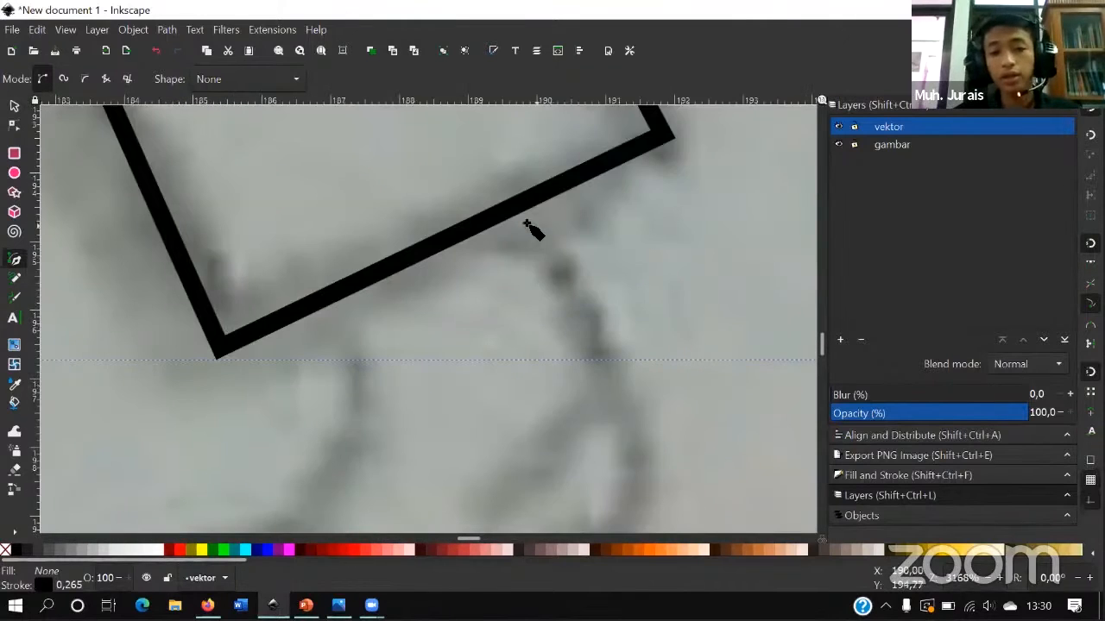
{"action": "scroll", "coordinate": [535, 229], "scroll_direction": "down", "scroll_amount": 2}
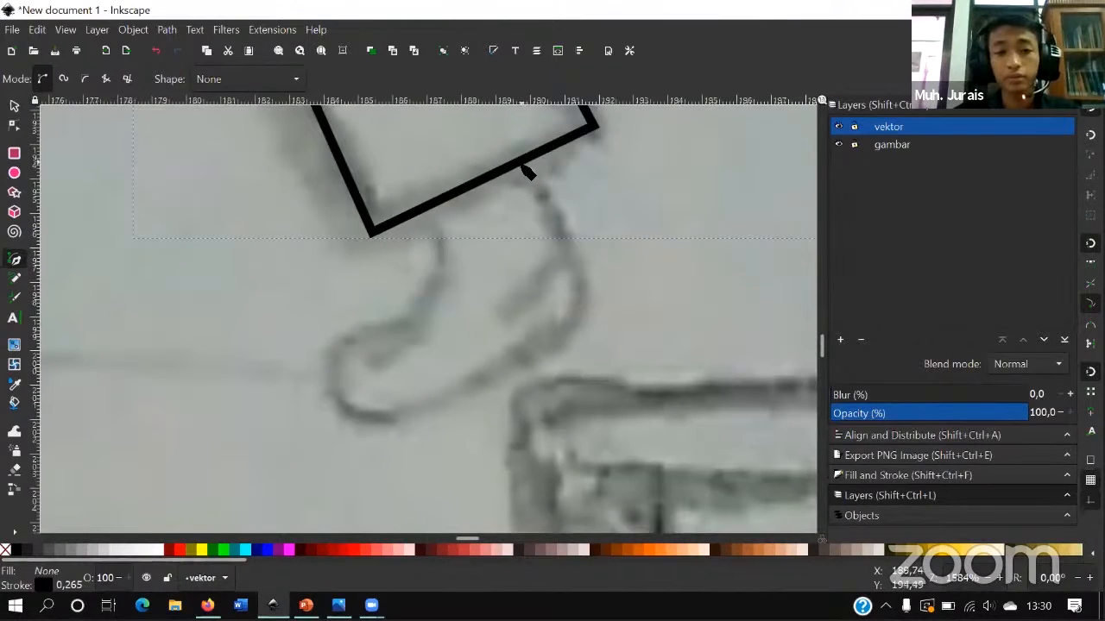
{"action": "left_click", "coordinate": [519, 164]}
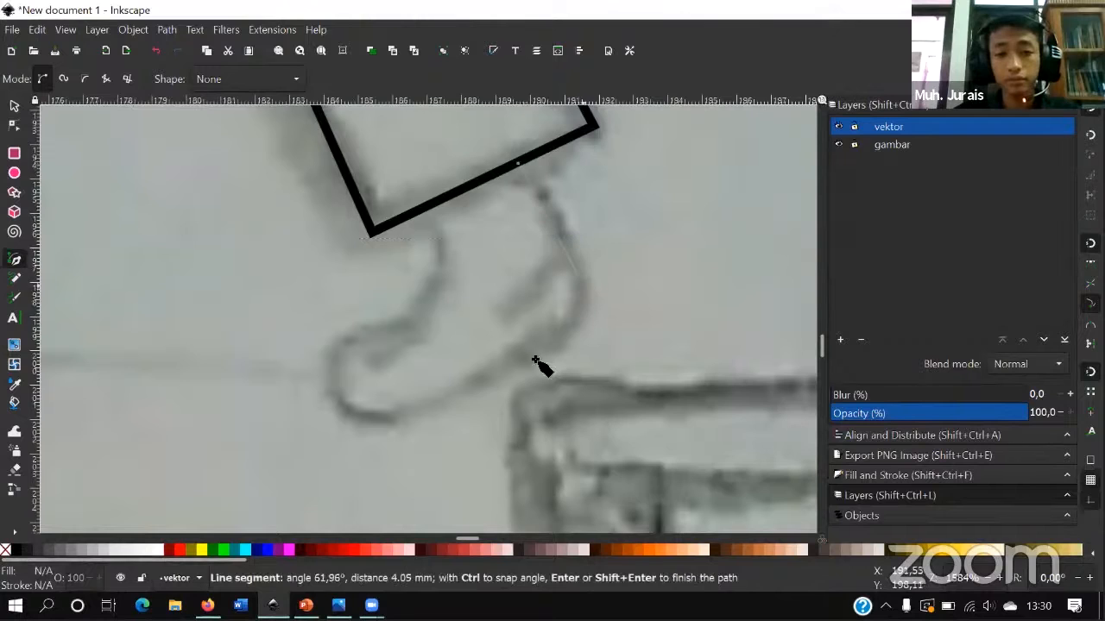
{"action": "left_click", "coordinate": [584, 285]}
{"action": "left_click_drag", "start_coordinate": [555, 347], "coordinate": [508, 367]}
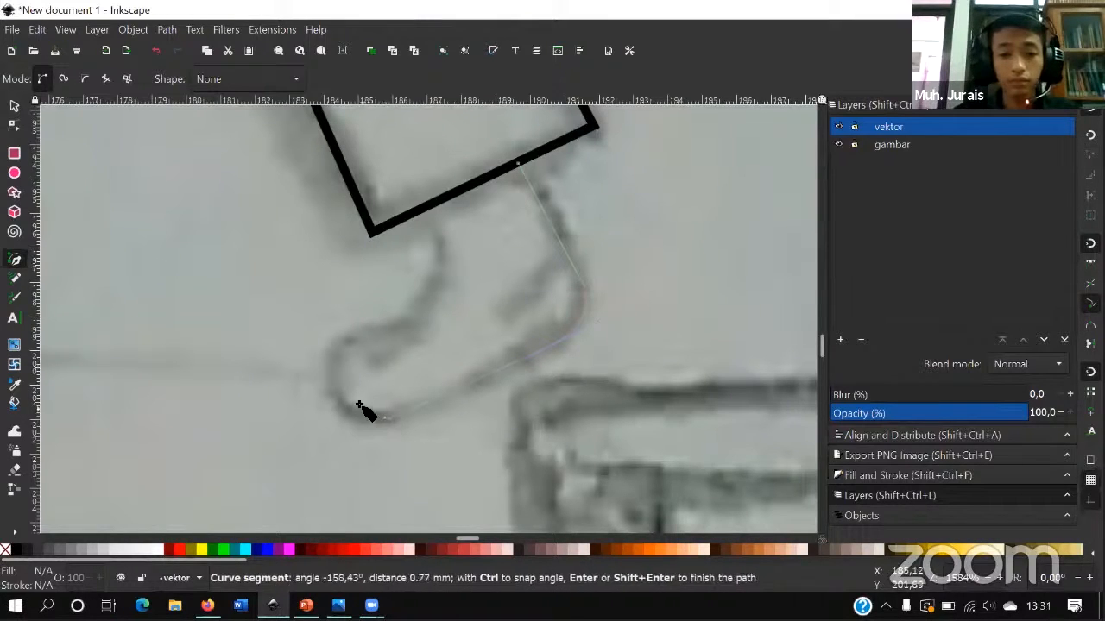
- Curve the foot path around the toe and up the instep to the hem, closing it along the hem edge
{"action": "left_click_drag", "start_coordinate": [336, 391], "coordinate": [329, 356]}
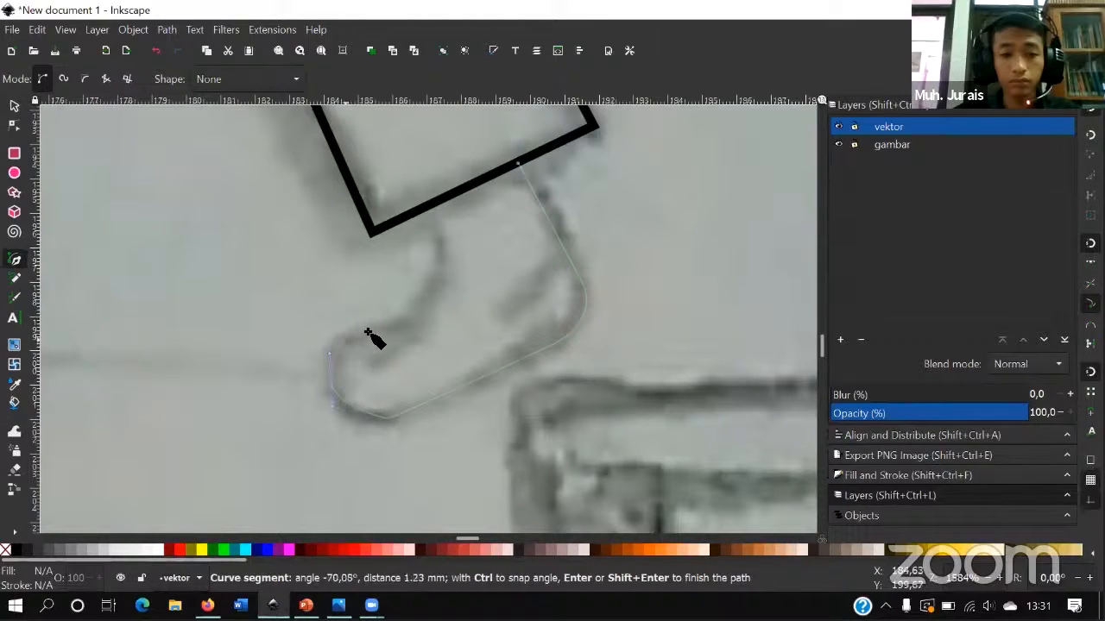
{"action": "left_click", "coordinate": [365, 333]}
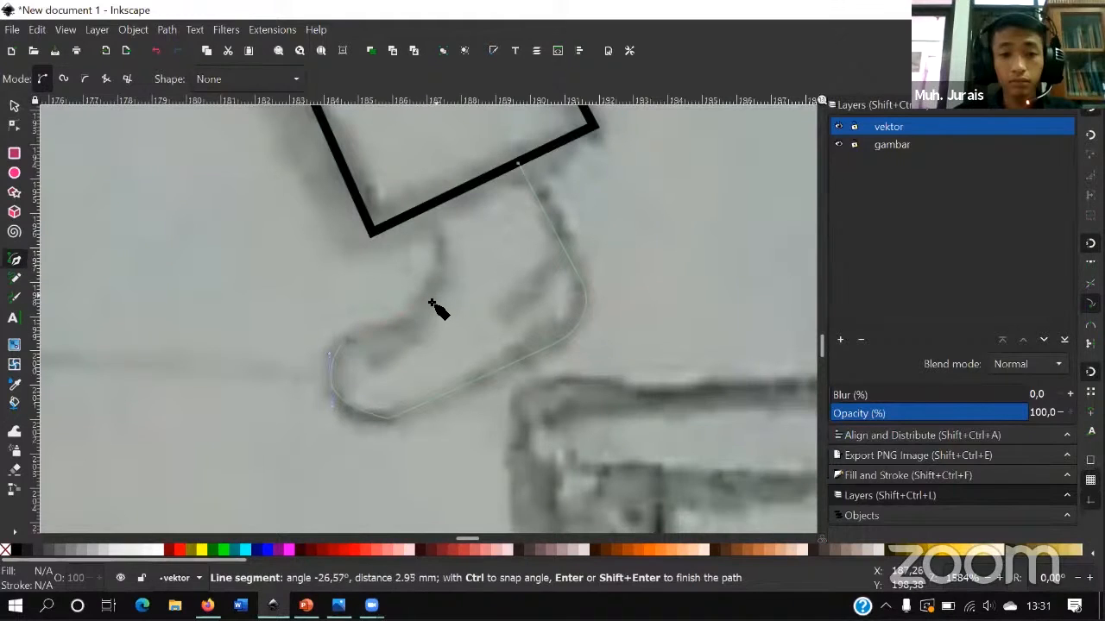
{"action": "left_click_drag", "start_coordinate": [431, 307], "coordinate": [436, 297]}
{"action": "left_click_drag", "start_coordinate": [443, 247], "coordinate": [434, 223]}
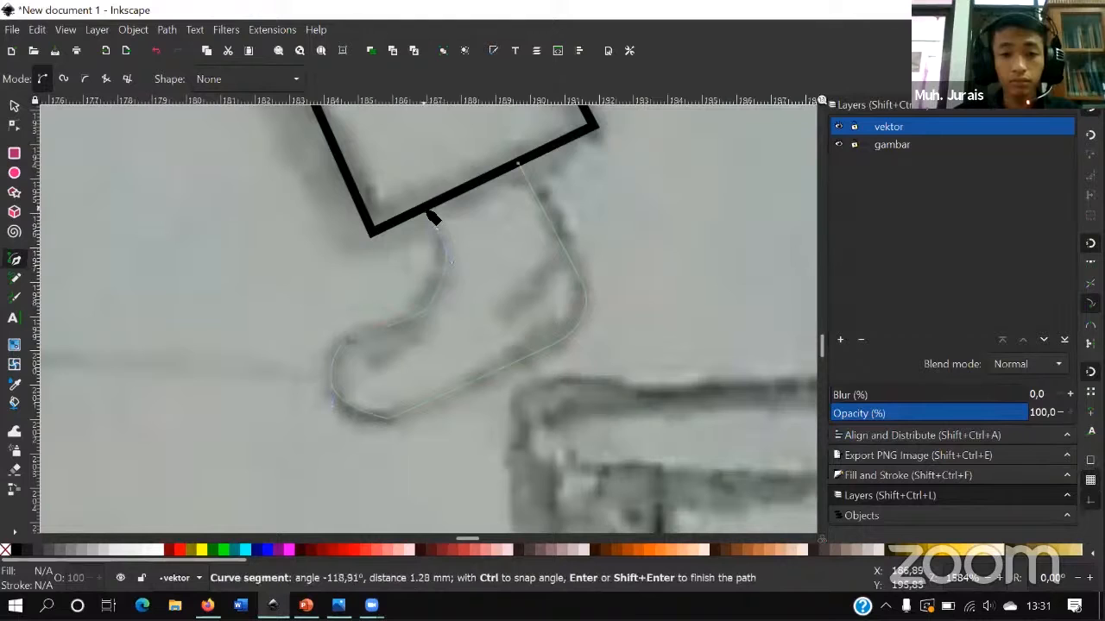
{"action": "left_click", "coordinate": [427, 211]}
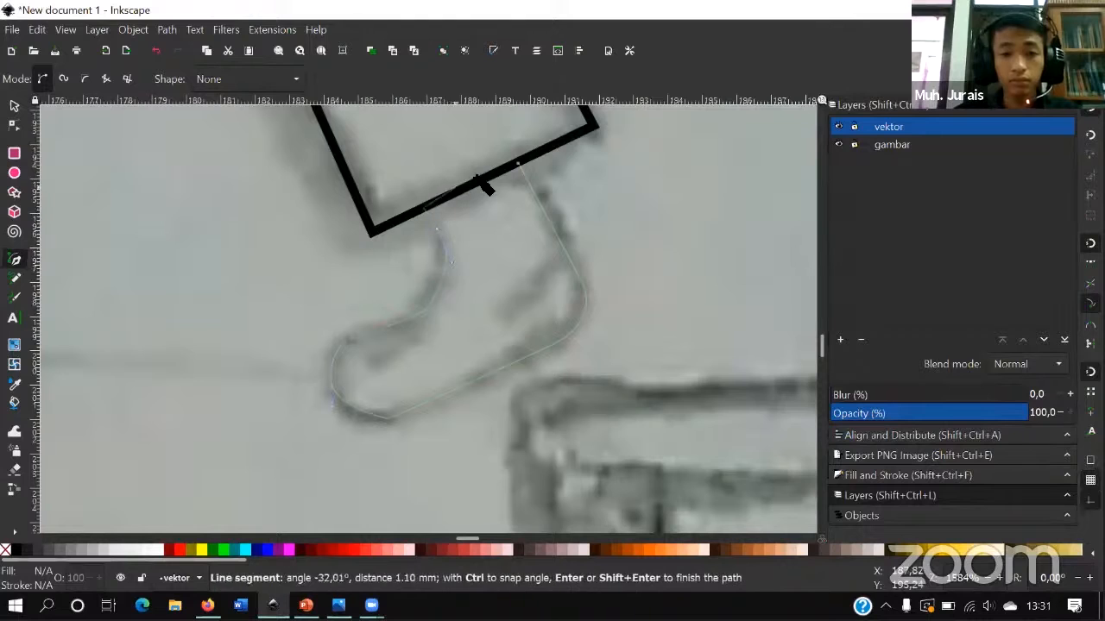
{"action": "left_click", "coordinate": [517, 162]}
- Draw an ellipse about 6 mm wide and 3.2 mm high over the sketched hand beside the sleeve cuff
{"action": "scroll", "coordinate": [592, 320], "scroll_direction": "down", "scroll_amount": 4}
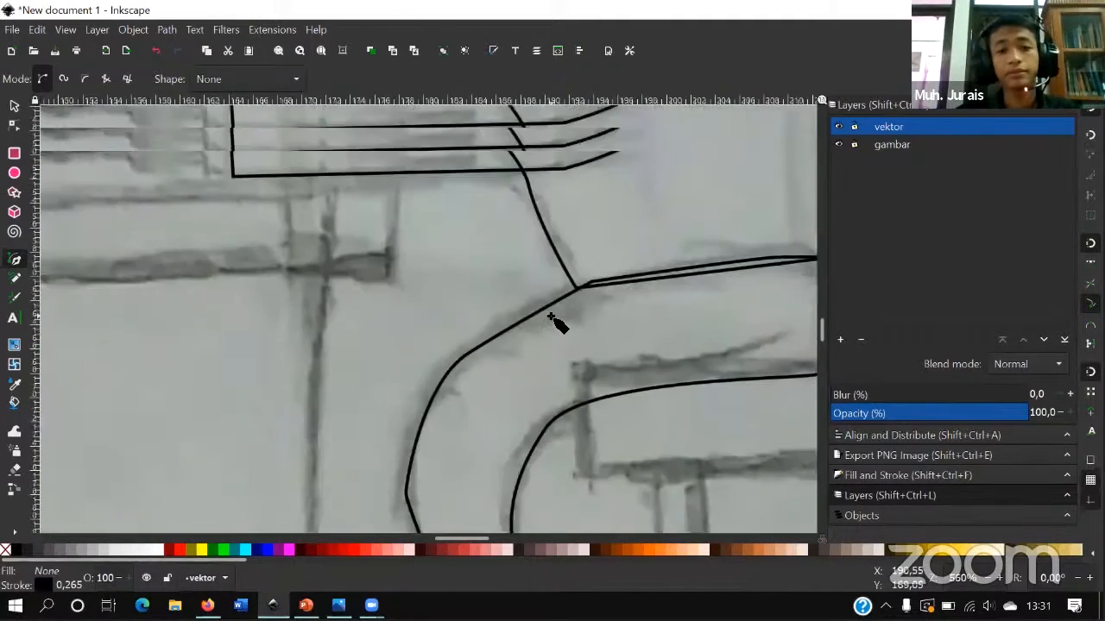
{"action": "scroll", "coordinate": [544, 315], "scroll_direction": "up", "scroll_amount": 3}
{"action": "scroll", "coordinate": [526, 311], "scroll_direction": "down", "scroll_amount": 4}
{"action": "scroll", "coordinate": [445, 367], "scroll_direction": "up", "scroll_amount": 2}
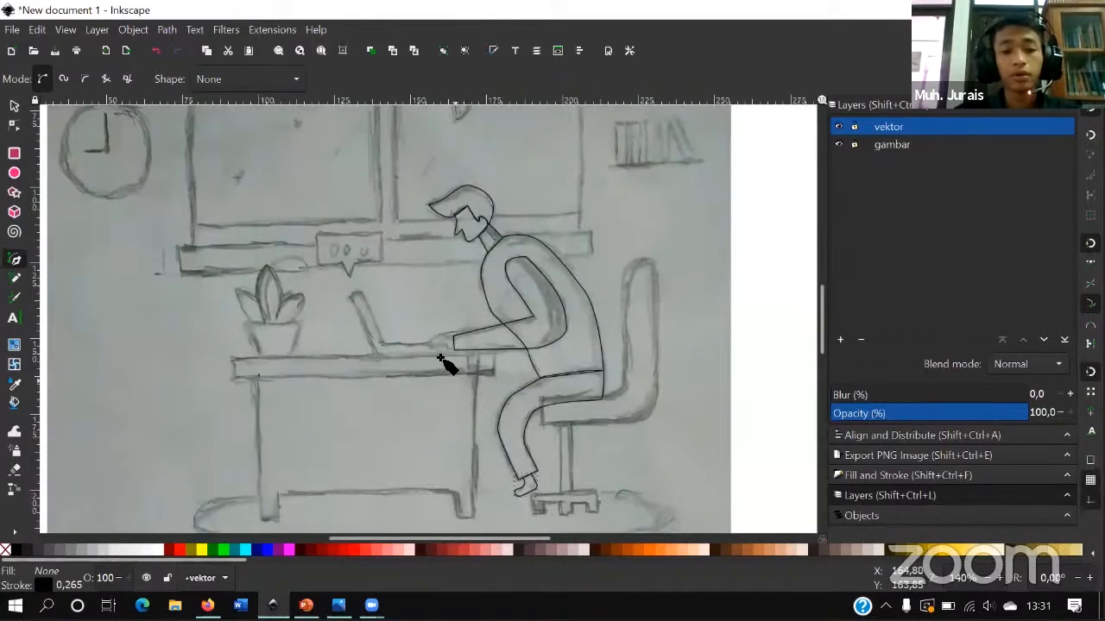
{"action": "scroll", "coordinate": [453, 321], "scroll_direction": "up", "scroll_amount": 2}
{"action": "scroll", "coordinate": [456, 320], "scroll_direction": "up", "scroll_amount": 3}
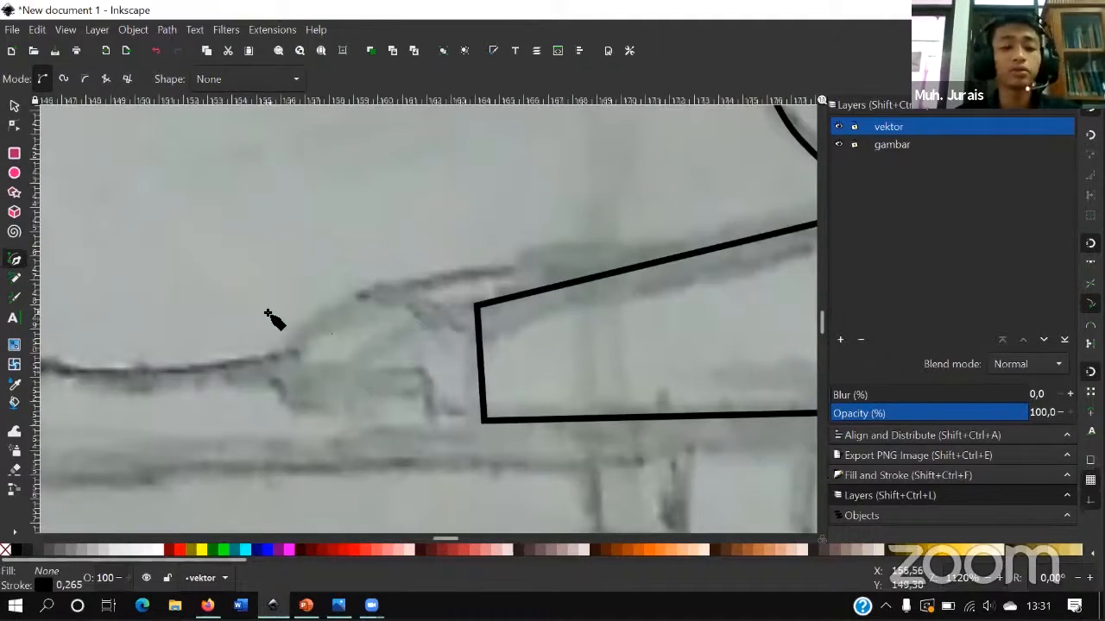
{"action": "left_click", "coordinate": [14, 177]}
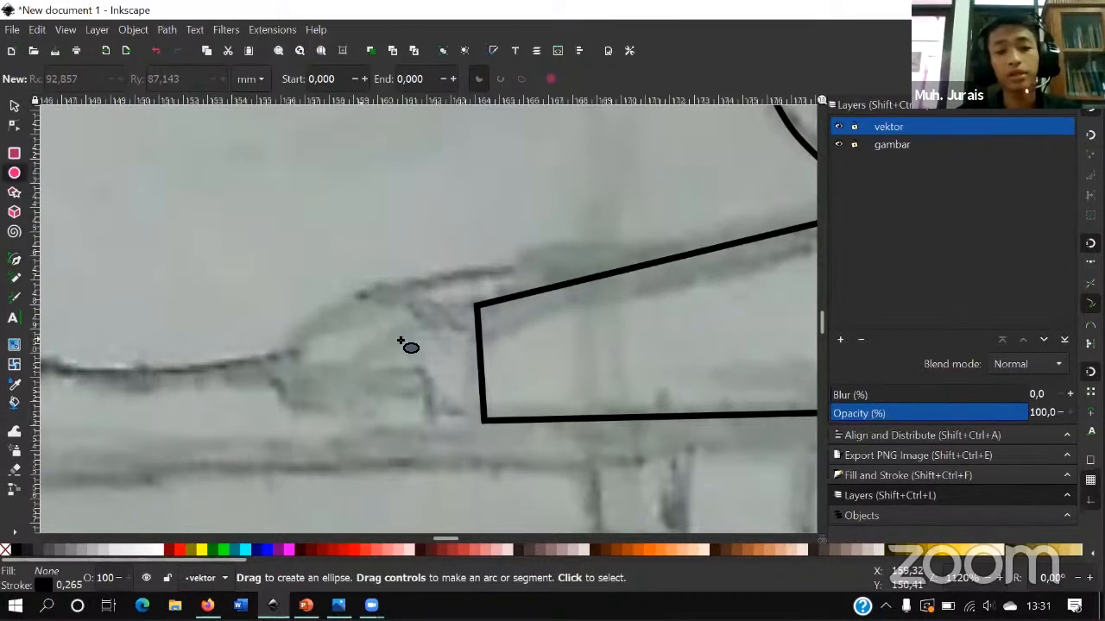
{"action": "scroll", "coordinate": [413, 337], "scroll_direction": "down", "scroll_amount": 1}
{"action": "key", "text": "ctrl"}
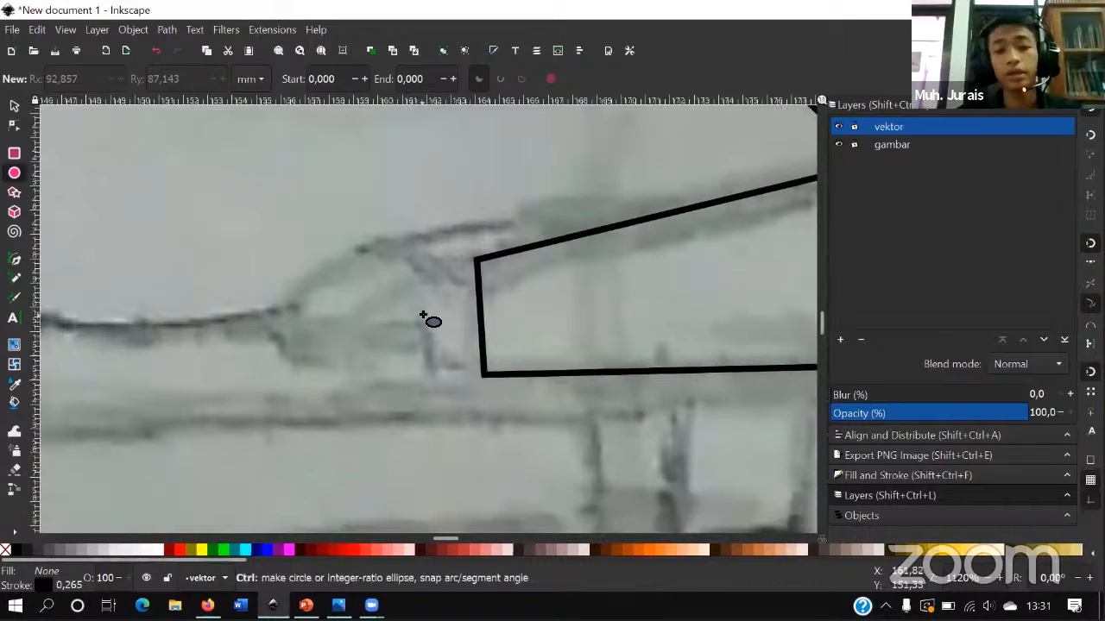
{"action": "scroll", "coordinate": [345, 299], "scroll_direction": "up", "scroll_amount": 2}
{"action": "scroll", "coordinate": [244, 249], "scroll_direction": "down", "scroll_amount": 1}
{"action": "left_click_drag", "start_coordinate": [238, 224], "coordinate": [444, 334]}
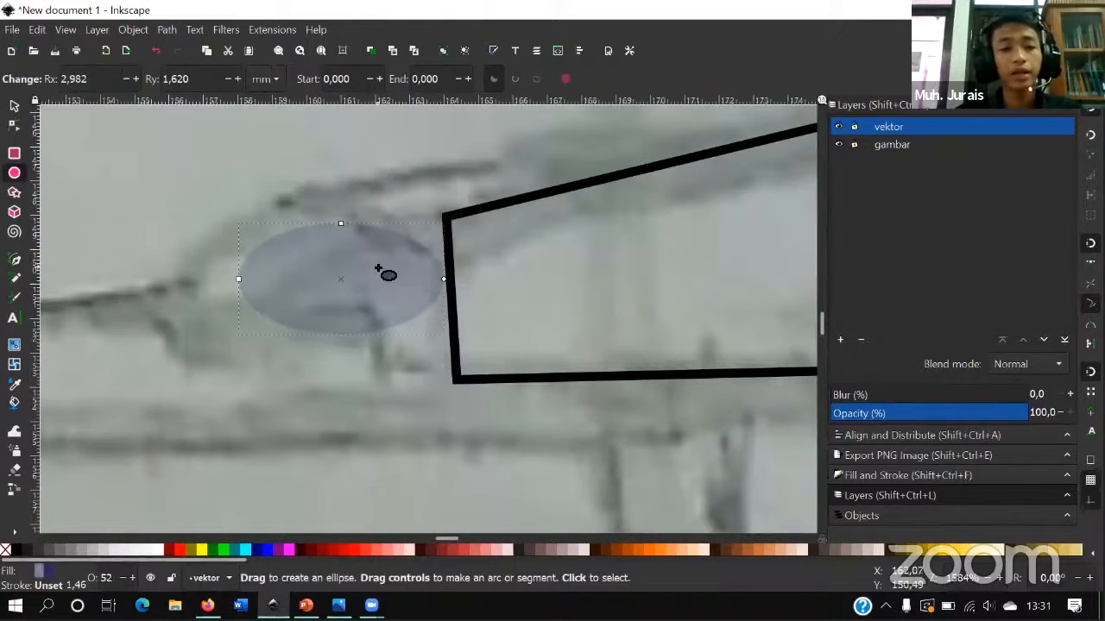
- Move the hand ellipse slightly away from the cuff to about X 157.7, Y 149.1 mm and open its fill and stroke settings
{"action": "left_click", "coordinate": [14, 106]}
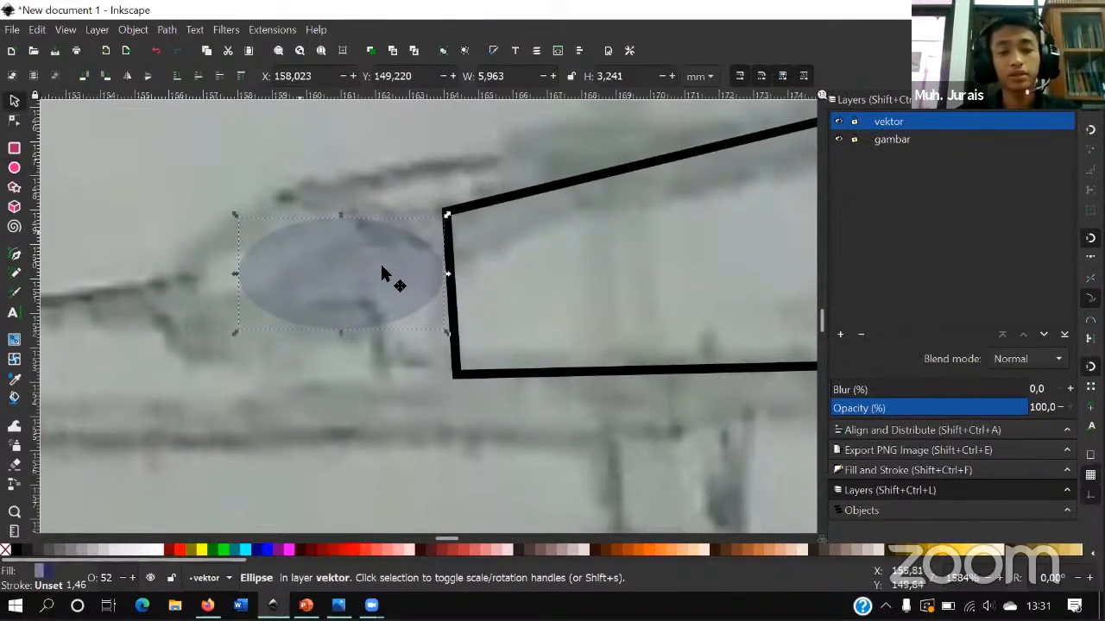
{"action": "left_click_drag", "start_coordinate": [349, 286], "coordinate": [339, 280]}
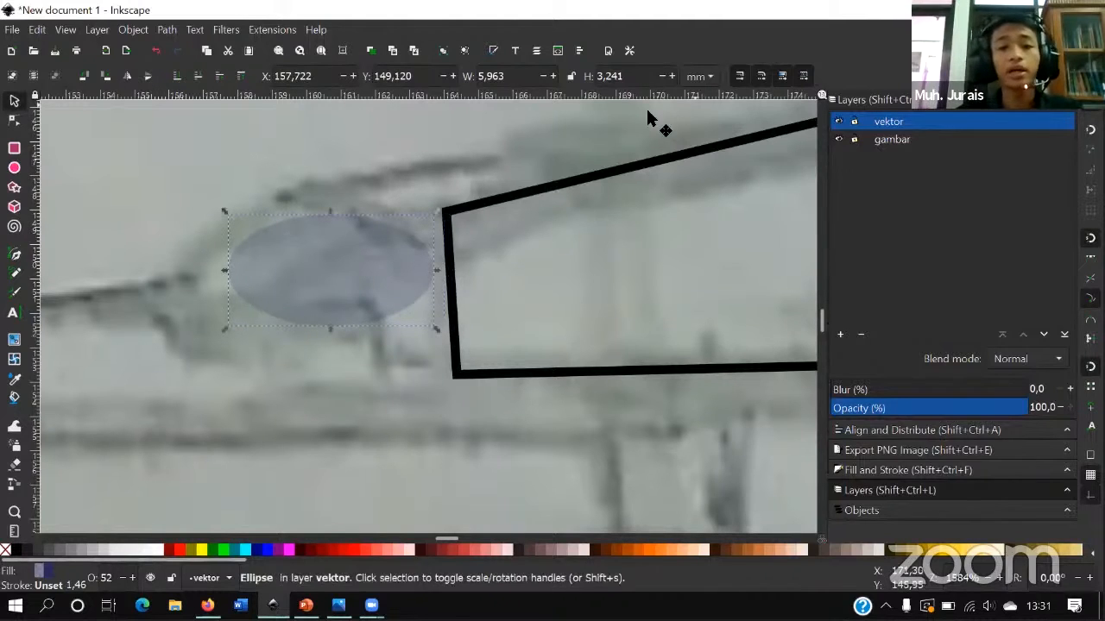
{"action": "left_click", "coordinate": [494, 54]}
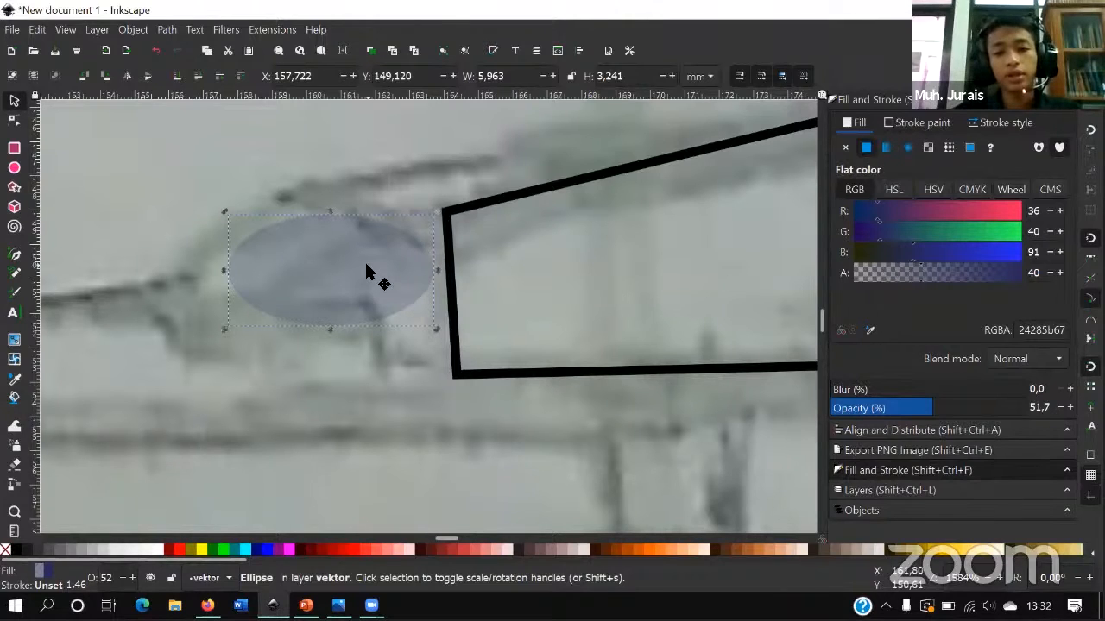
- Make the hand ellipse opaque by raising its fill alpha to about 99 and its opacity to 100%
{"action": "left_click", "coordinate": [942, 274]}
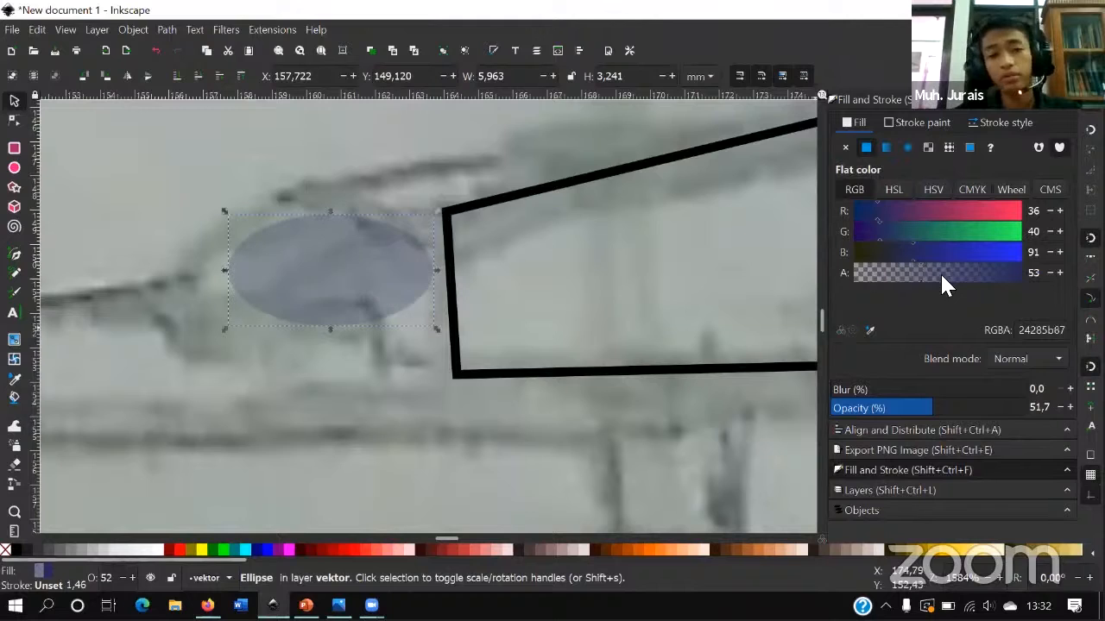
{"action": "left_click_drag", "start_coordinate": [941, 273], "coordinate": [1025, 273]}
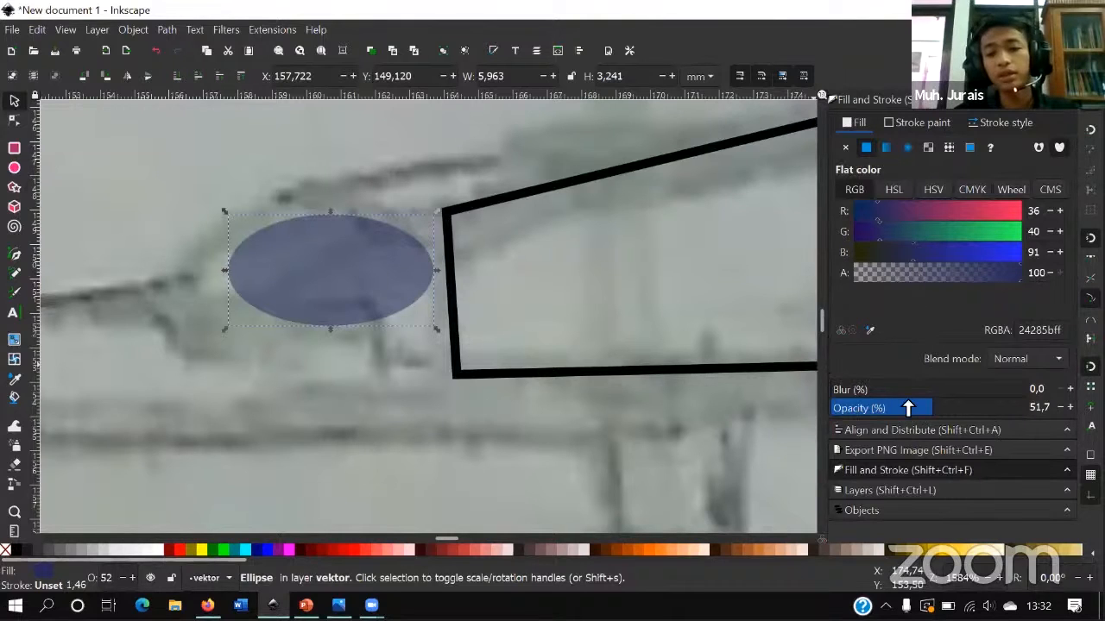
{"action": "left_click_drag", "start_coordinate": [908, 408], "coordinate": [1057, 413]}
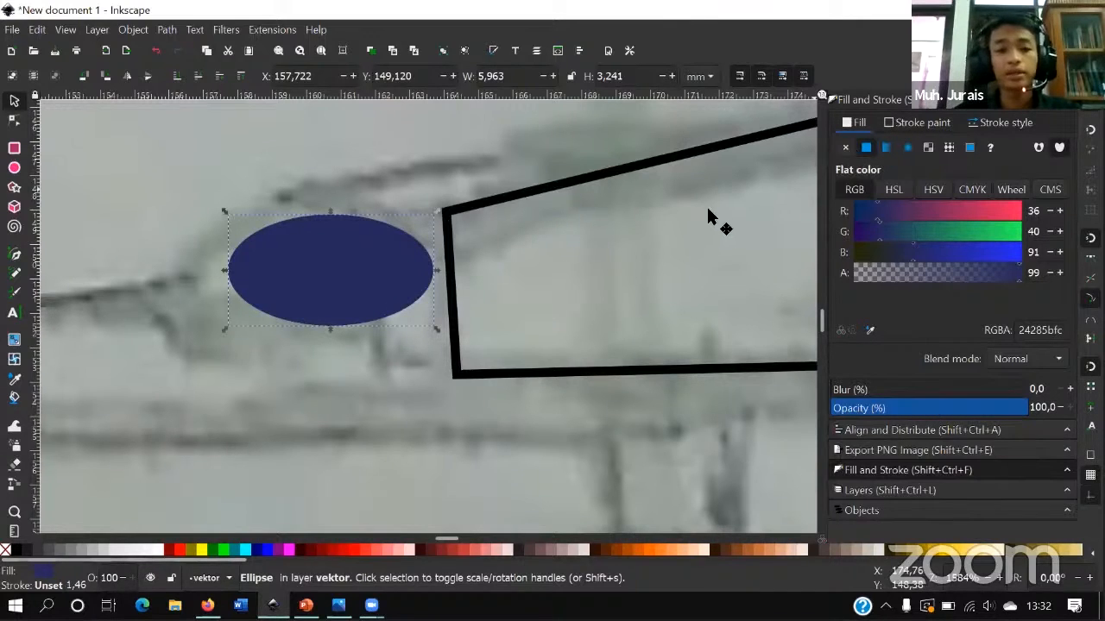
- Remove the hand ellipse's fill and give it a flat black stroke
{"action": "left_click", "coordinate": [845, 146]}
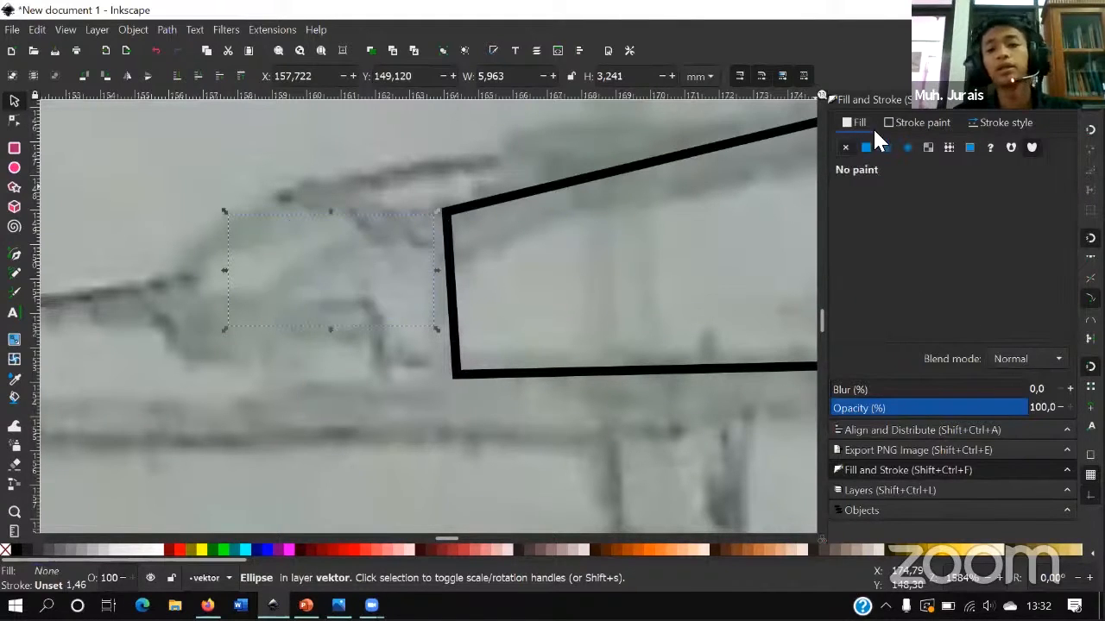
{"action": "left_click", "coordinate": [910, 122]}
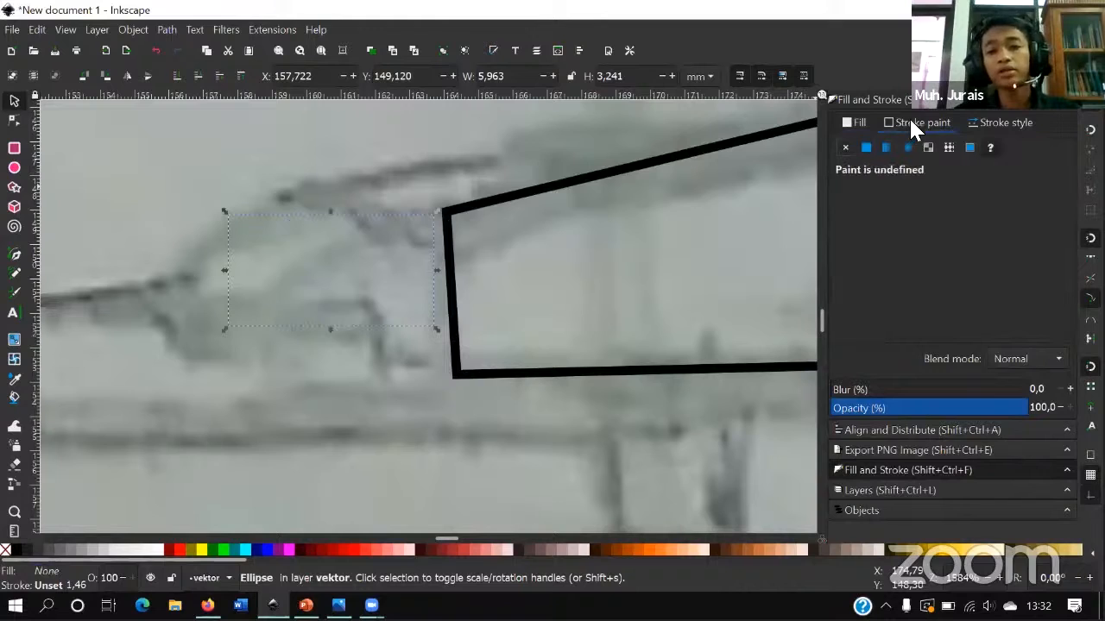
{"action": "left_click", "coordinate": [866, 147]}
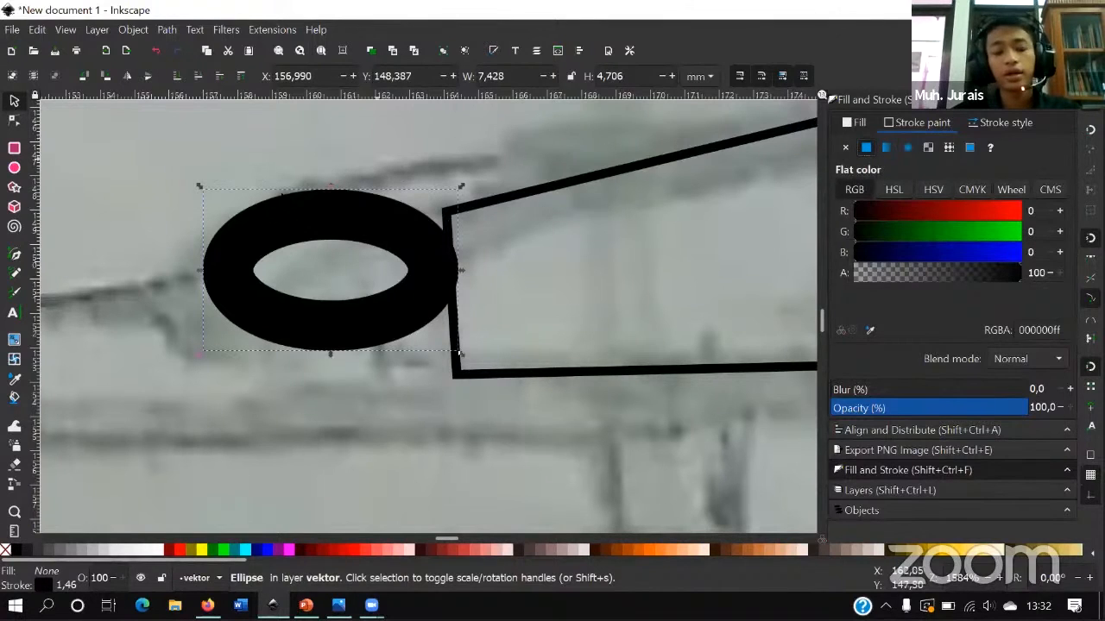
- Shift the hand ellipse slightly down the canvas and set its stroke width to 0.3 mm
{"action": "left_click_drag", "start_coordinate": [344, 238], "coordinate": [357, 276]}
{"action": "left_click", "coordinate": [986, 121]}
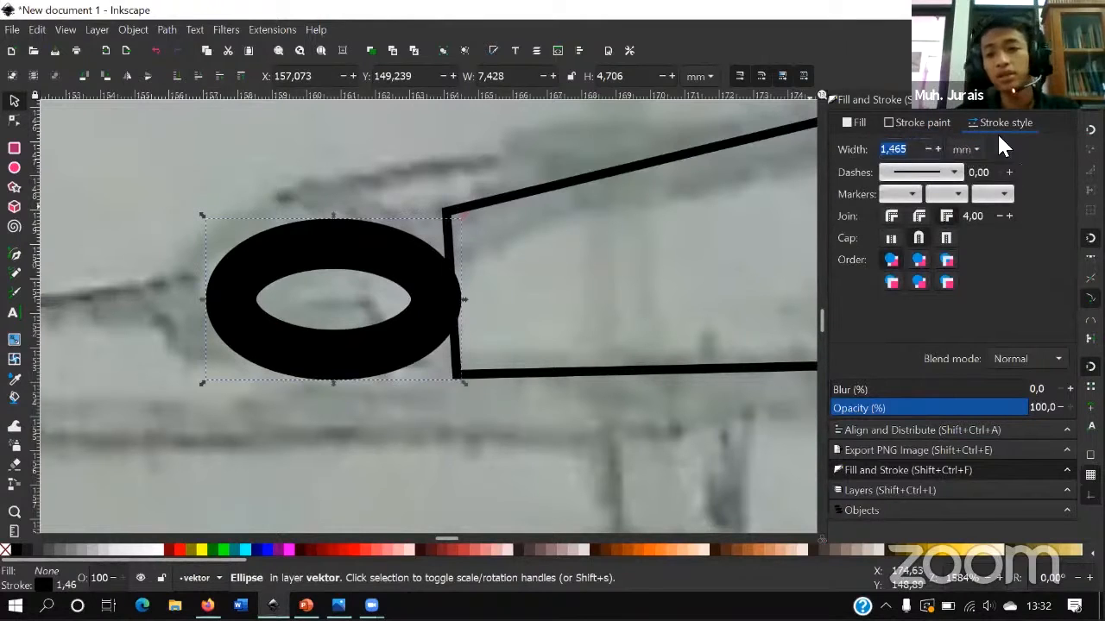
{"action": "left_click", "coordinate": [928, 150]}
{"action": "left_click", "coordinate": [928, 150]}
{"action": "left_click", "coordinate": [928, 149]}
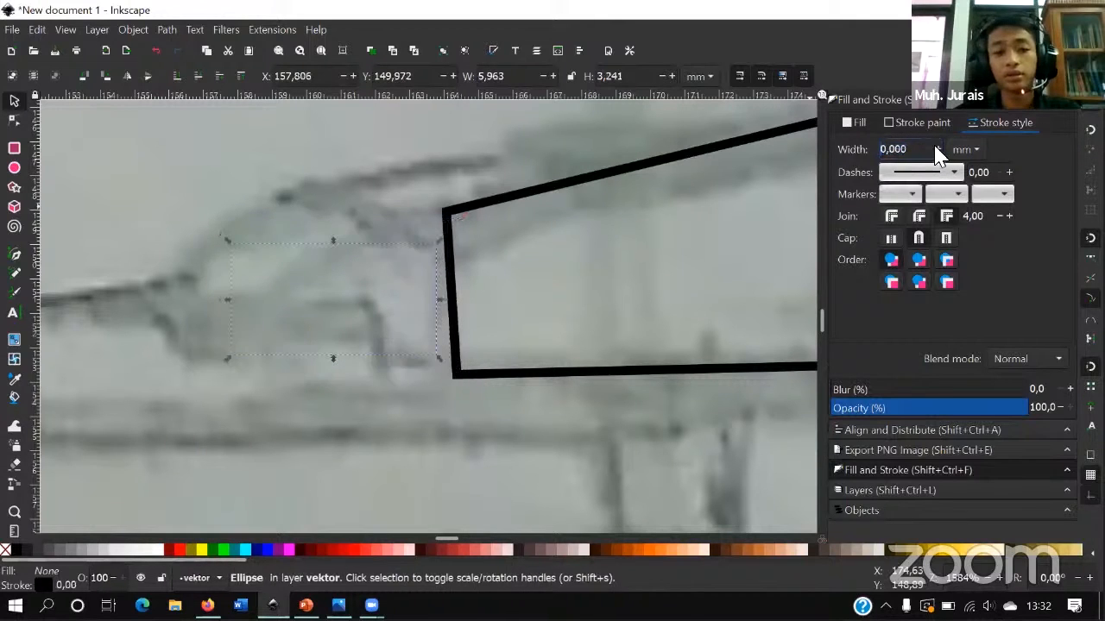
{"action": "left_click", "coordinate": [938, 149]}
{"action": "left_click", "coordinate": [938, 150]}
{"action": "left_click", "coordinate": [938, 150]}
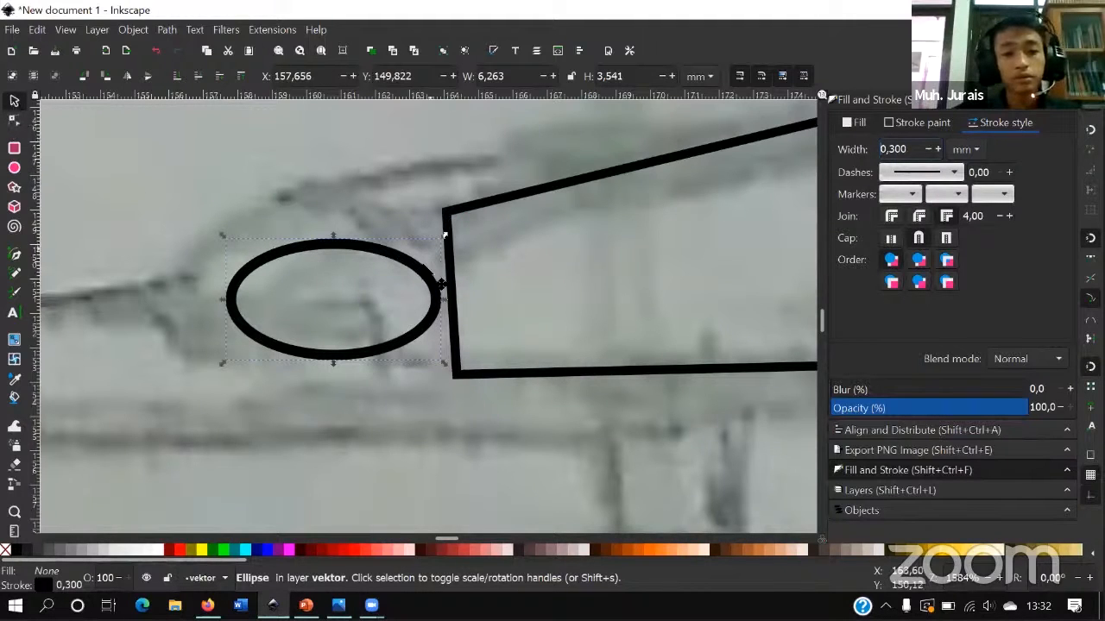
- Move the hand ellipse so it overlaps the sleeve cuff and enlarge it to about 6.8 by 3.8 mm
{"action": "left_click_drag", "start_coordinate": [425, 258], "coordinate": [463, 246]}
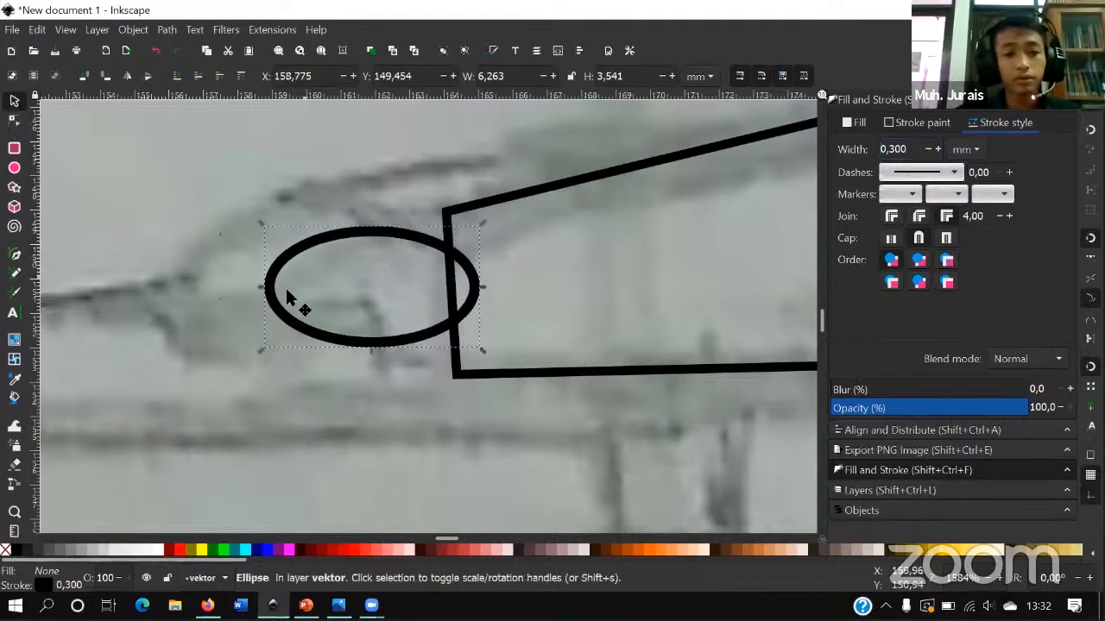
{"action": "left_click_drag", "start_coordinate": [263, 352], "coordinate": [243, 359]}
{"action": "left_click_drag", "start_coordinate": [433, 344], "coordinate": [441, 344]}
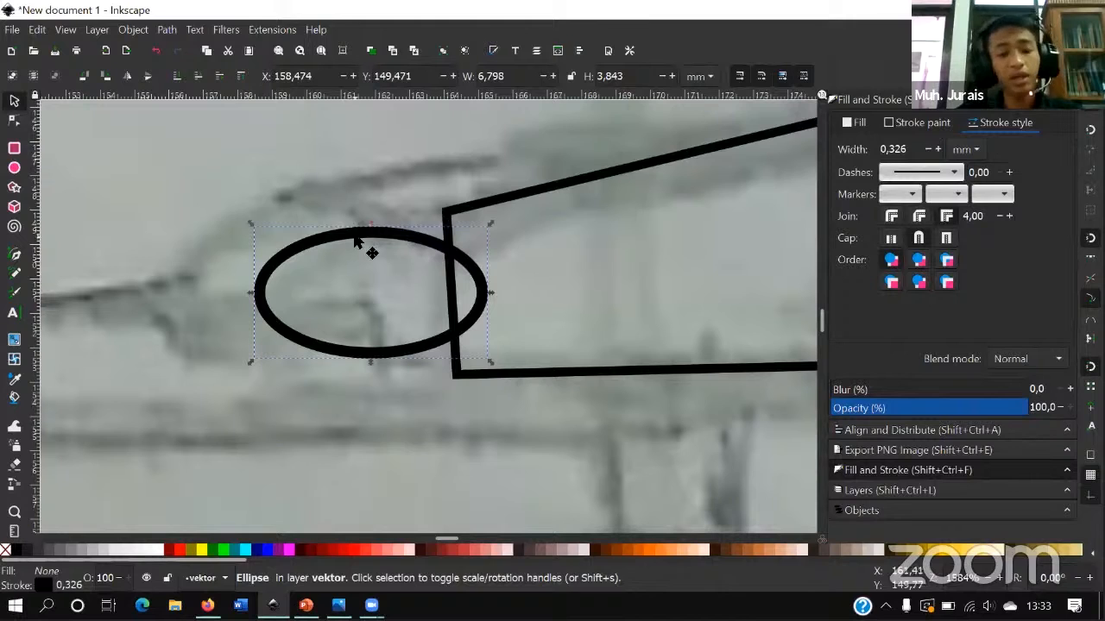
- Duplicate the hand ellipse and place the copy above and away from the cuff, at about X 156.8, Y 147.7 mm
{"action": "key", "text": "ctrl+c"}
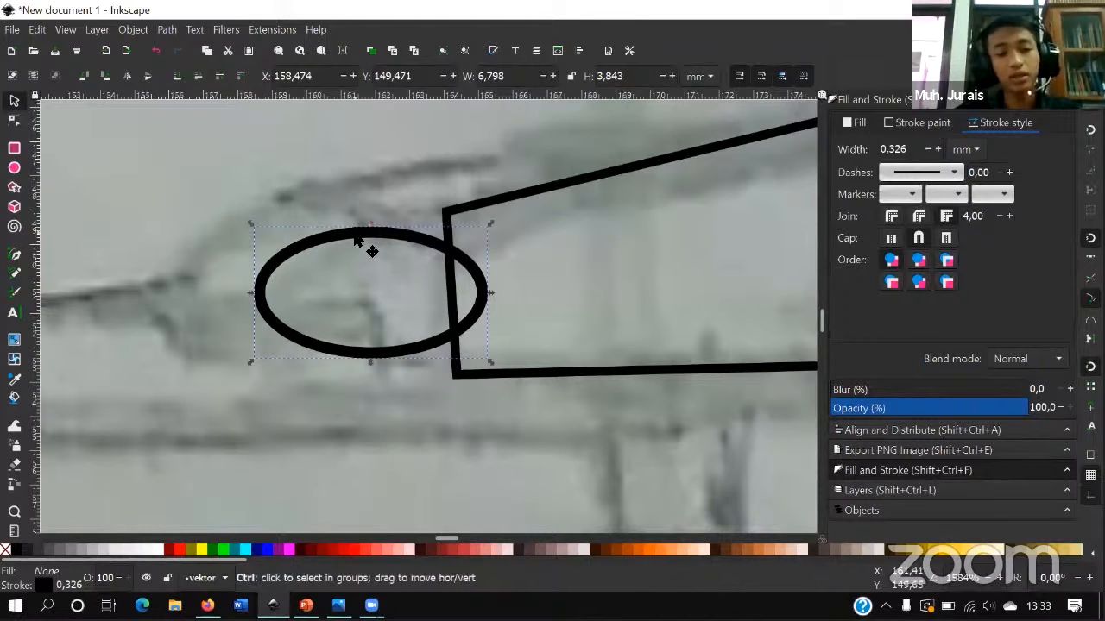
{"action": "key", "text": "ctrl+d"}
{"action": "left_click_drag", "start_coordinate": [398, 241], "coordinate": [349, 188]}
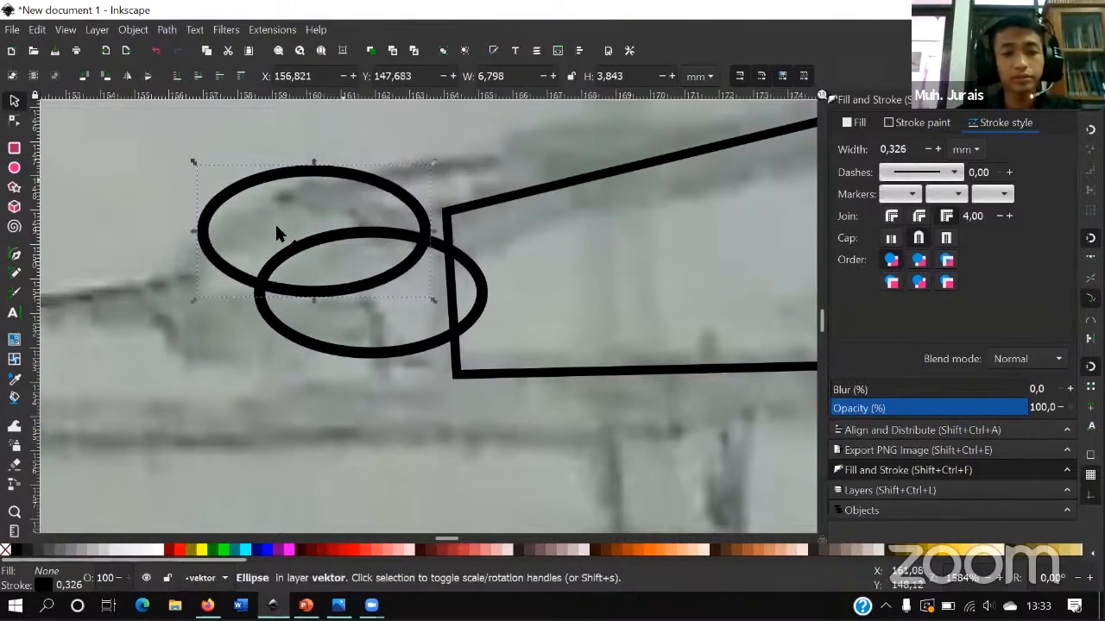
- Trace a closed Bezier wrist path from the upper hand ellipse to the sleeve's upper edge and back along the ellipse's curve
{"action": "scroll", "coordinate": [275, 225], "scroll_direction": "up", "scroll_amount": 3}
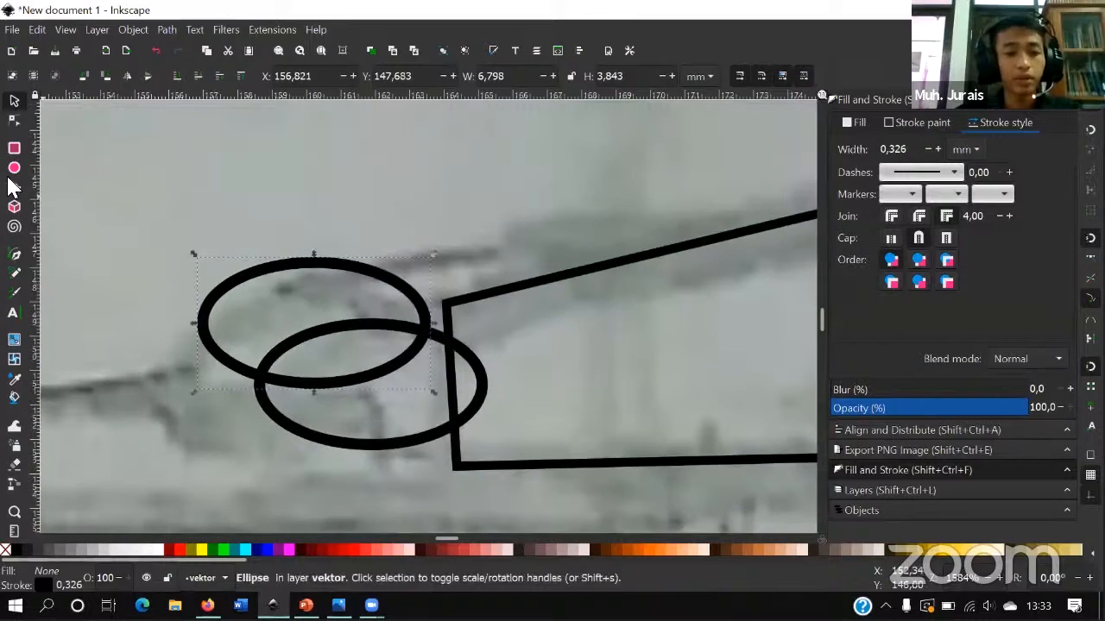
{"action": "left_click", "coordinate": [17, 253]}
{"action": "left_click", "coordinate": [393, 267]}
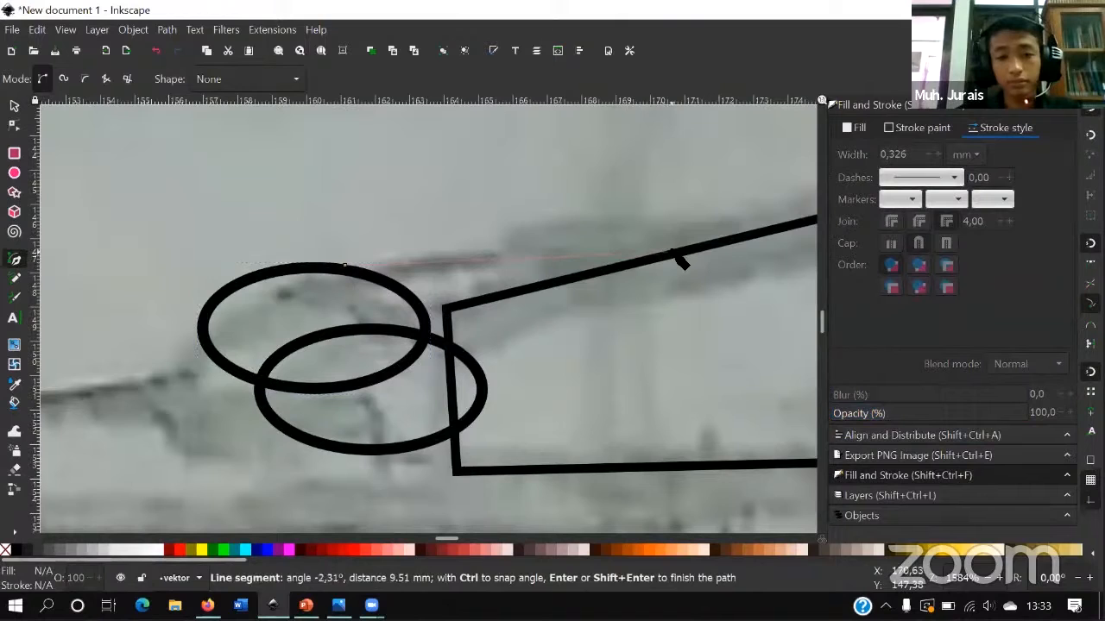
{"action": "left_click", "coordinate": [668, 255]}
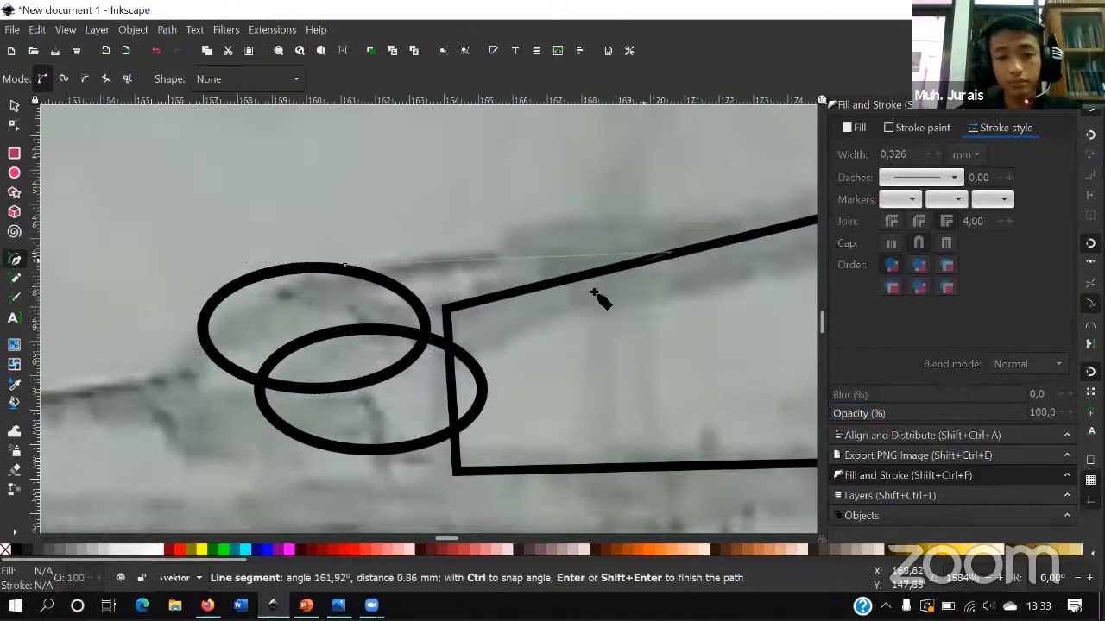
{"action": "left_click", "coordinate": [421, 347]}
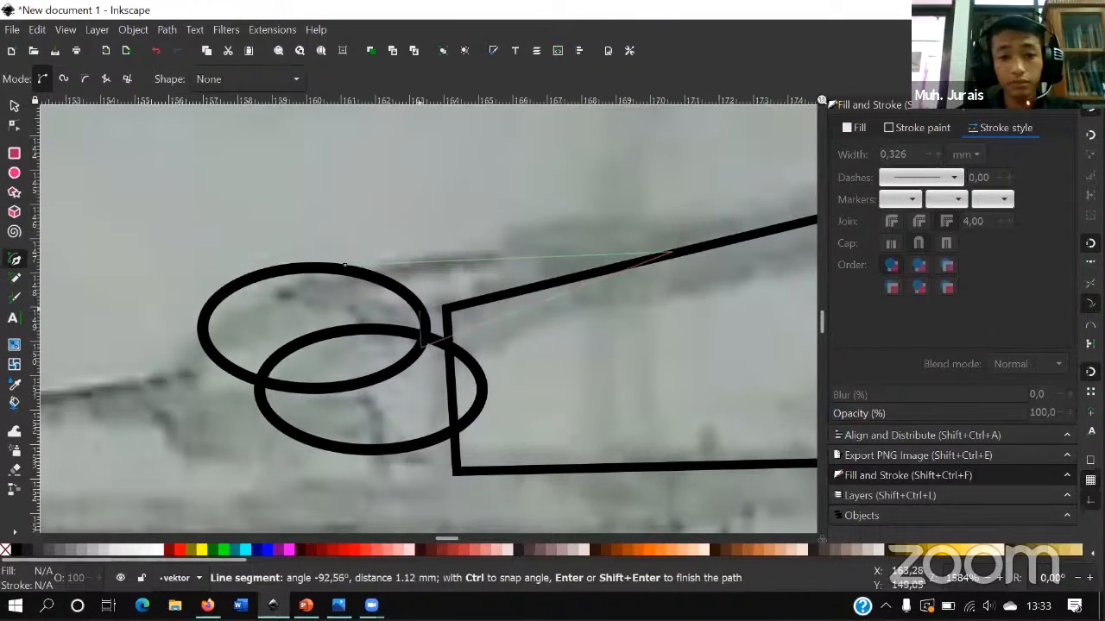
{"action": "left_click_drag", "start_coordinate": [401, 288], "coordinate": [386, 278]}
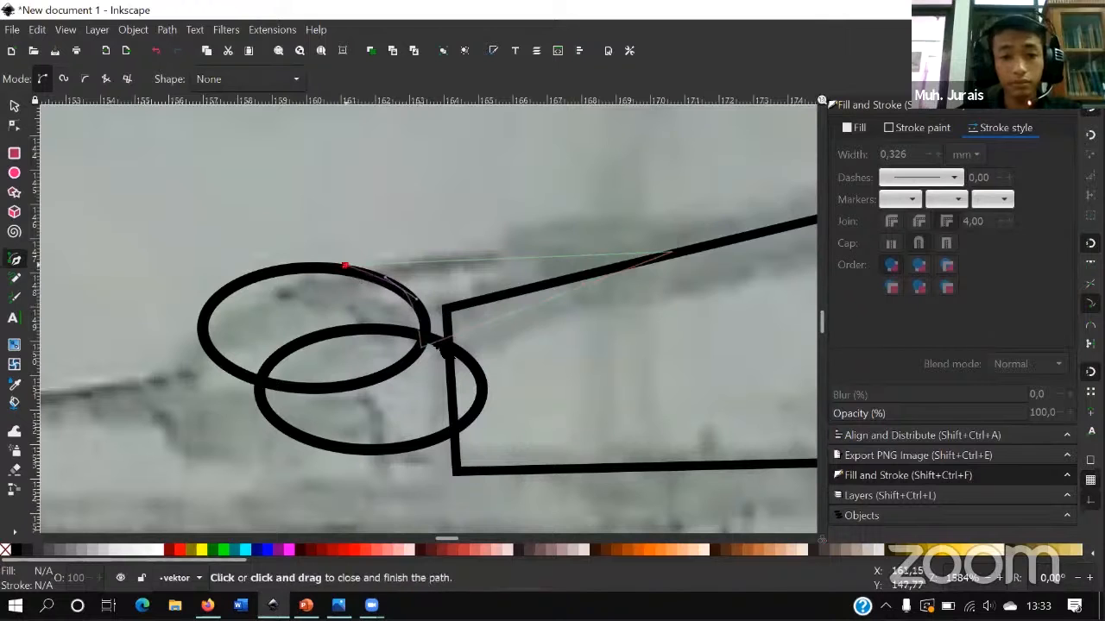
{"action": "left_click", "coordinate": [347, 266]}
{"action": "scroll", "coordinate": [544, 294], "scroll_direction": "down", "scroll_amount": 2}
{"action": "scroll", "coordinate": [455, 278], "scroll_direction": "up", "scroll_amount": 4}
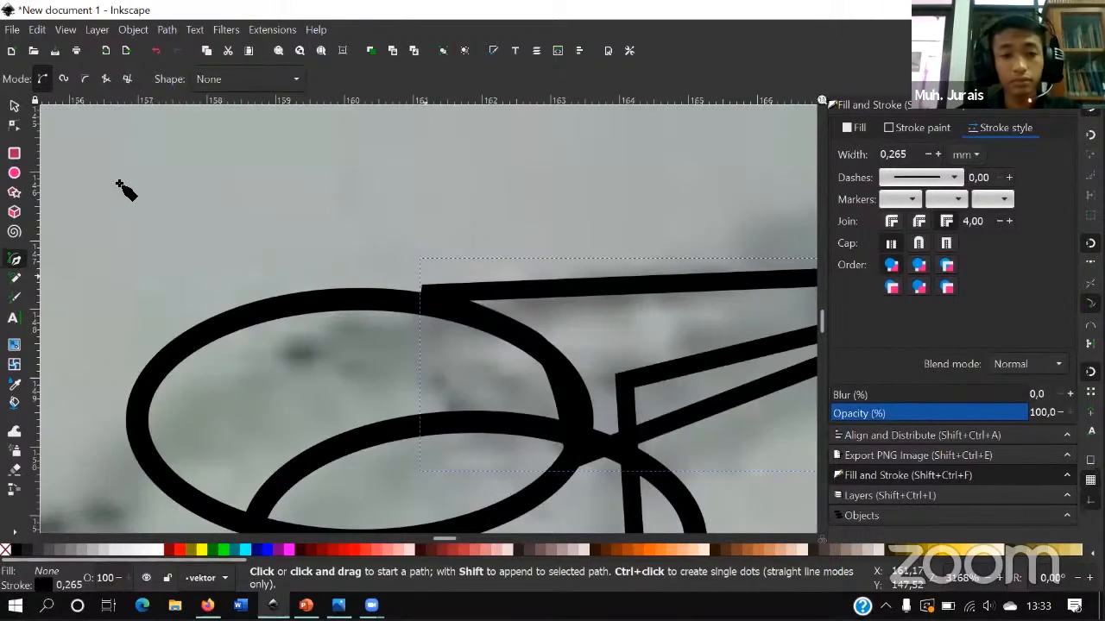
- Deselect the wrist path and review the whole traced figure against the sketch
{"action": "key", "text": "s"}
{"action": "scroll", "coordinate": [457, 233], "scroll_direction": "down", "scroll_amount": 10}
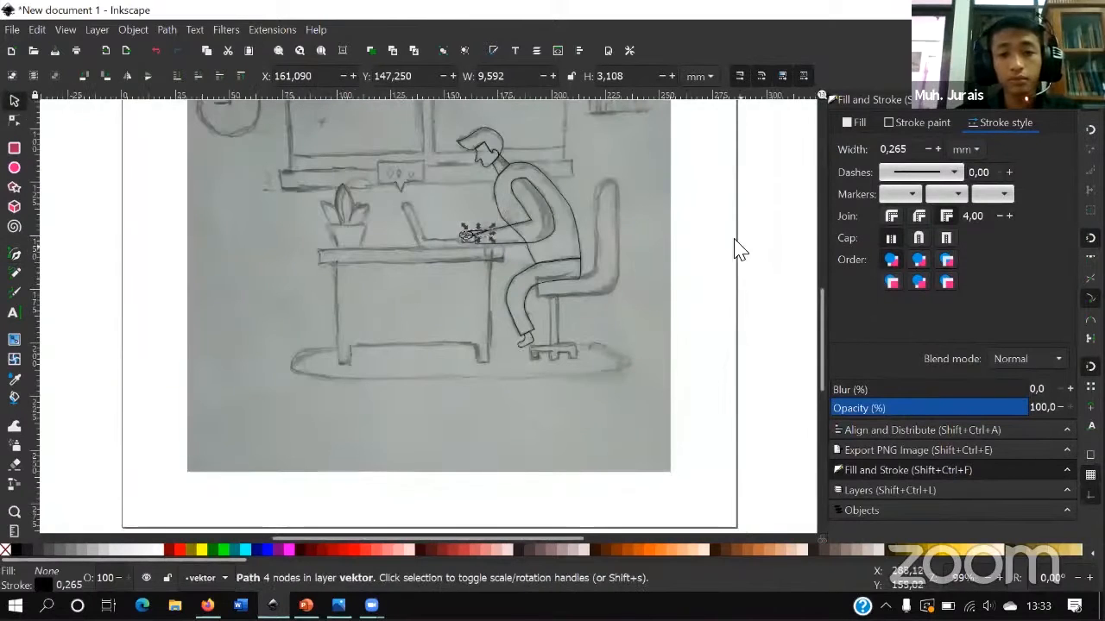
{"action": "left_click", "coordinate": [739, 247]}
{"action": "key", "text": "space"}
{"action": "scroll", "coordinate": [483, 259], "scroll_direction": "up", "scroll_amount": 1}
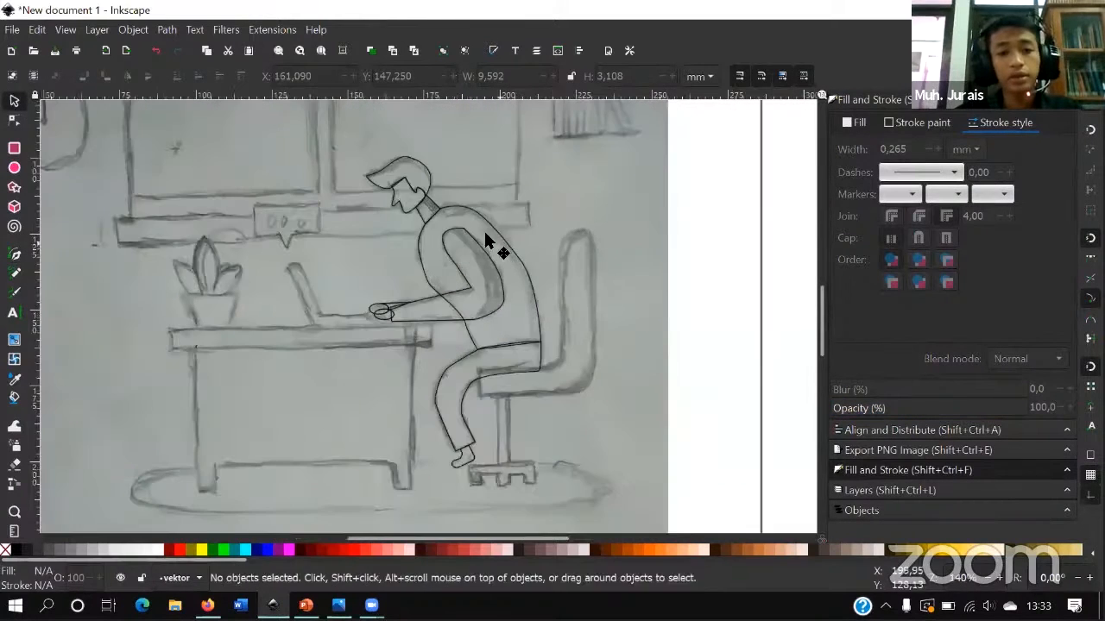
{"action": "key", "text": "space"}
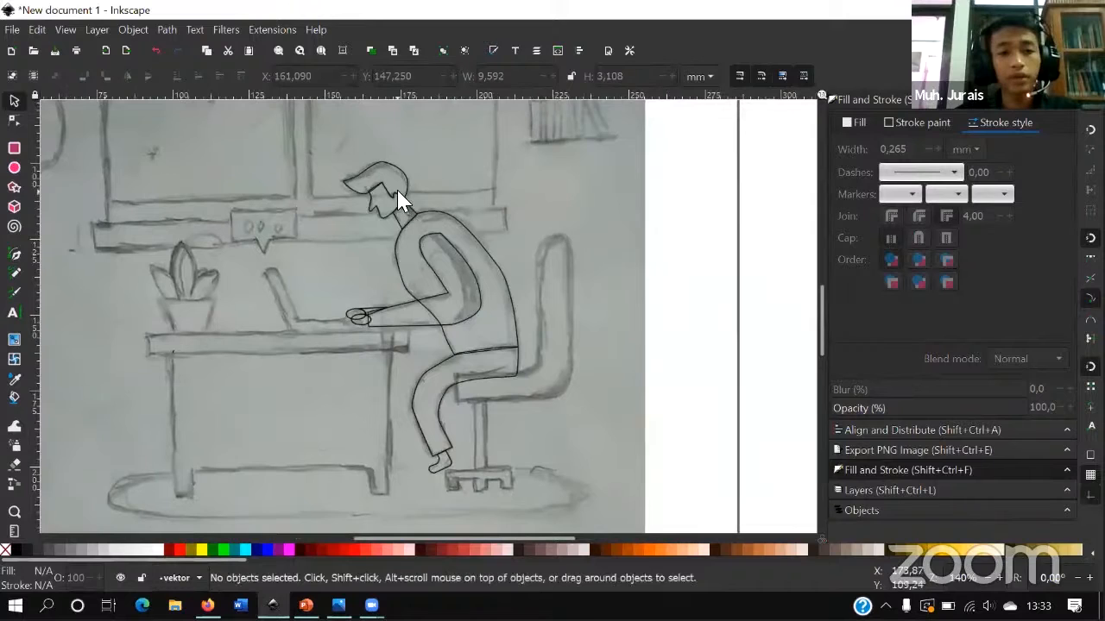
{"action": "key", "text": "ctrl"}
{"action": "scroll", "coordinate": [396, 209], "scroll_direction": "up", "scroll_amount": 2}
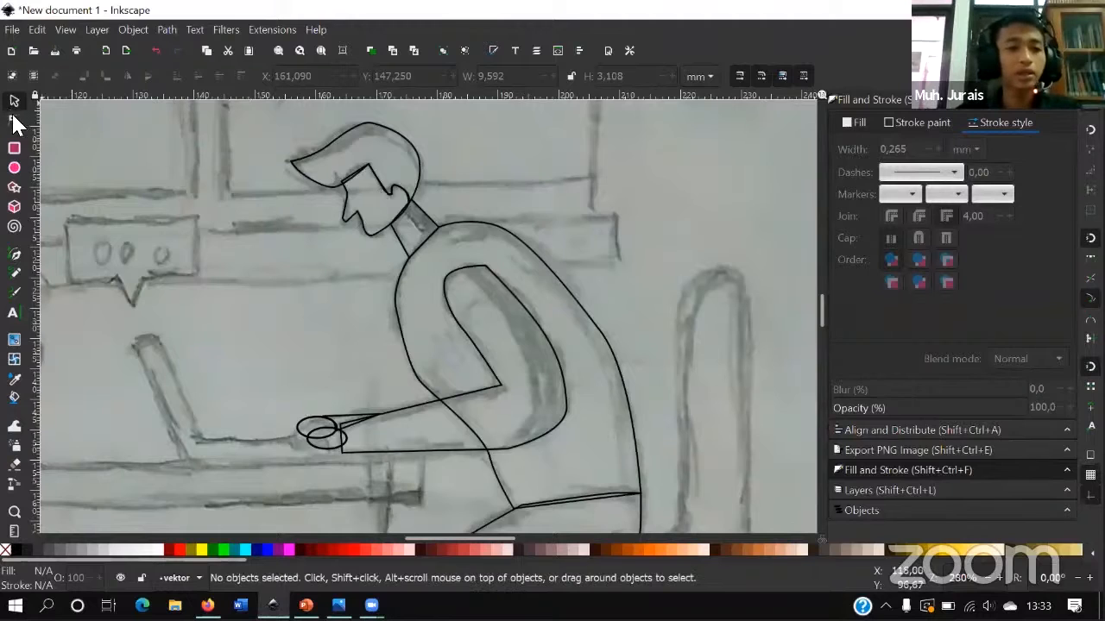
- Reshape the underside of the hair's fringe by moving its lower smooth node to about X 162.3, Y 109.8 mm
{"action": "key", "text": "n"}
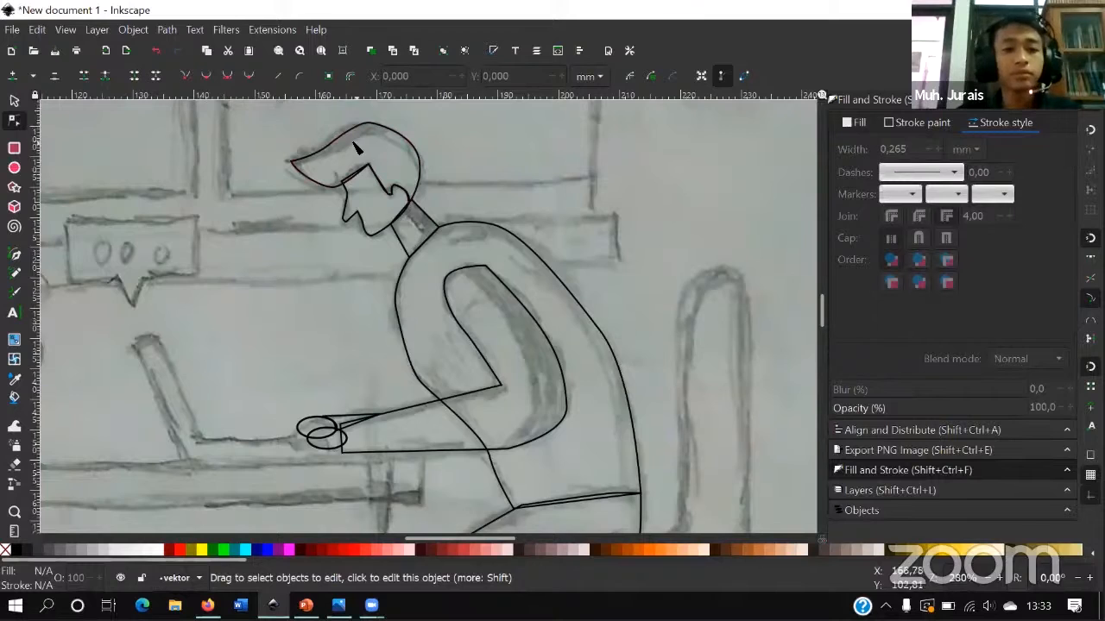
{"action": "scroll", "coordinate": [341, 177], "scroll_direction": "up", "scroll_amount": 4}
{"action": "left_click", "coordinate": [328, 252]}
{"action": "left_click", "coordinate": [312, 250]}
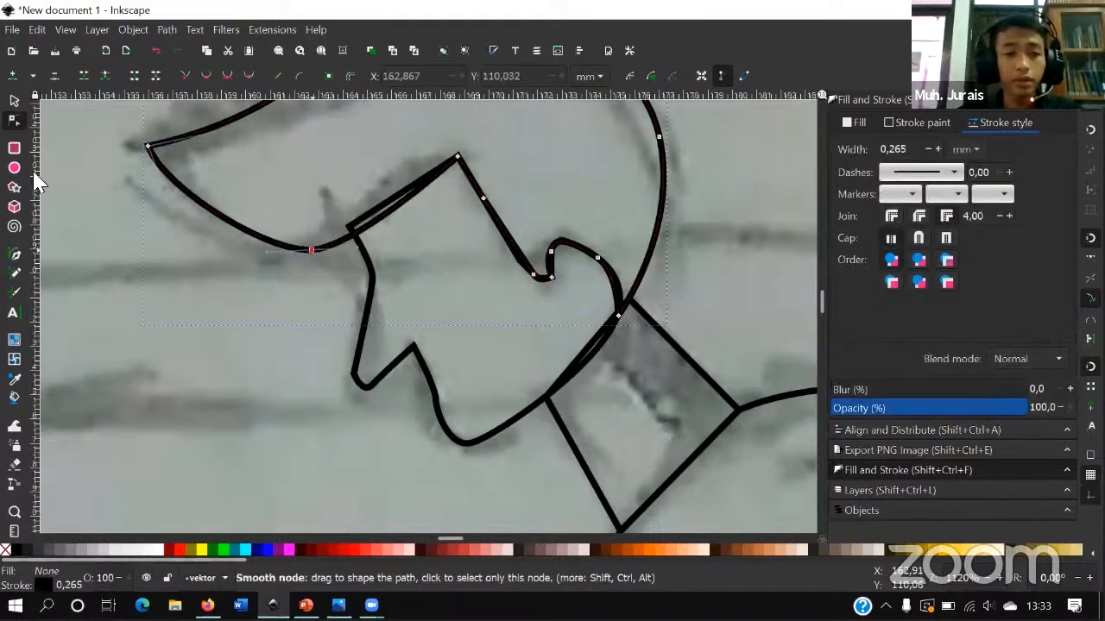
{"action": "left_click_drag", "start_coordinate": [311, 251], "coordinate": [310, 243]}
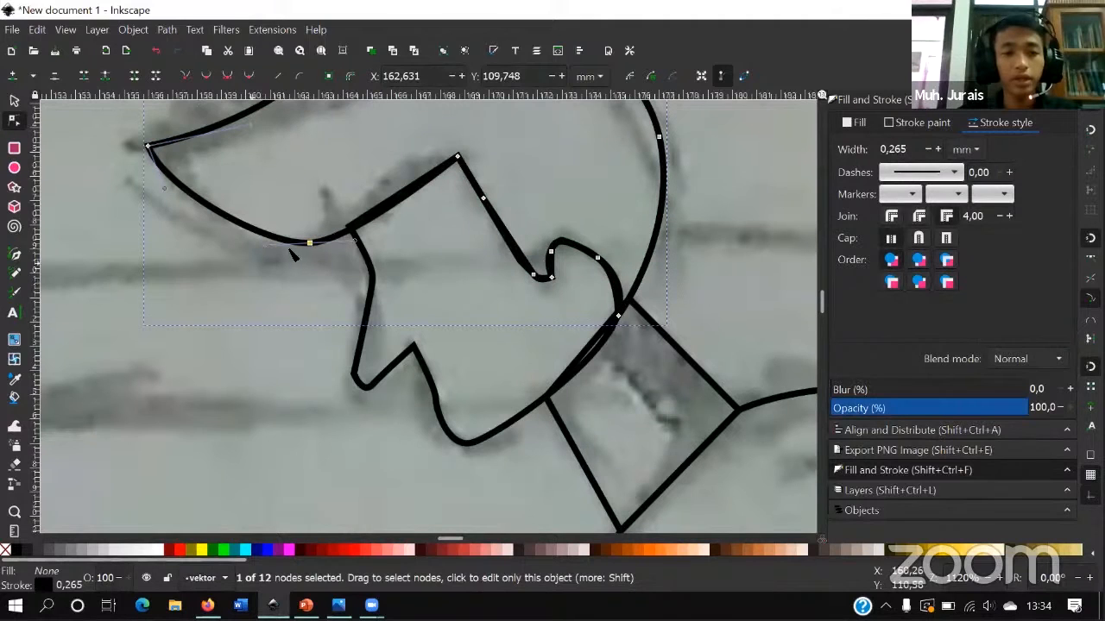
{"action": "left_click", "coordinate": [457, 157]}
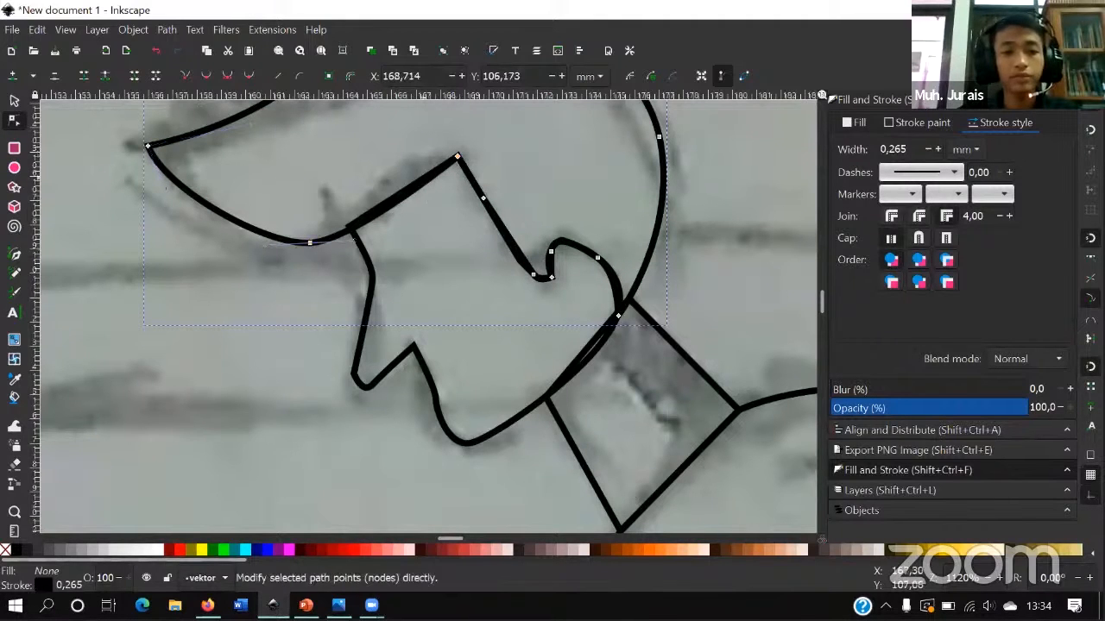
{"action": "left_click_drag", "start_coordinate": [310, 242], "coordinate": [310, 239]}
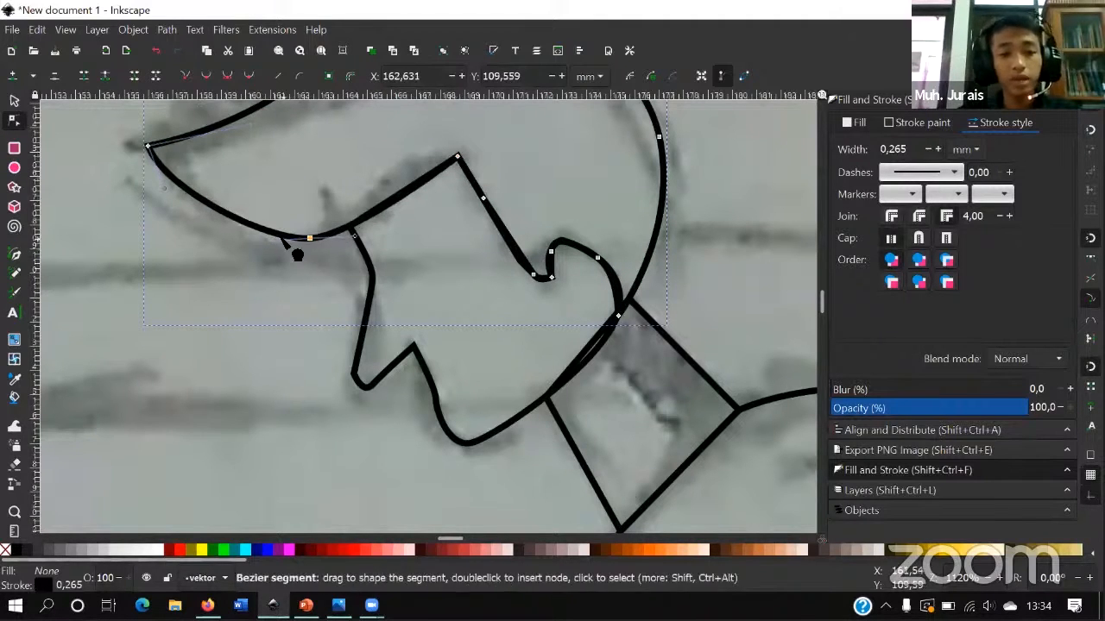
{"action": "left_click_drag", "start_coordinate": [268, 245], "coordinate": [224, 246]}
{"action": "left_click_drag", "start_coordinate": [310, 241], "coordinate": [304, 248]}
- Smooth the crown and back of the hair outline by adjusting the curve handles of their nodes
{"action": "scroll", "coordinate": [301, 290], "scroll_direction": "up", "scroll_amount": 4}
{"action": "scroll", "coordinate": [301, 290], "scroll_direction": "right", "scroll_amount": 3}
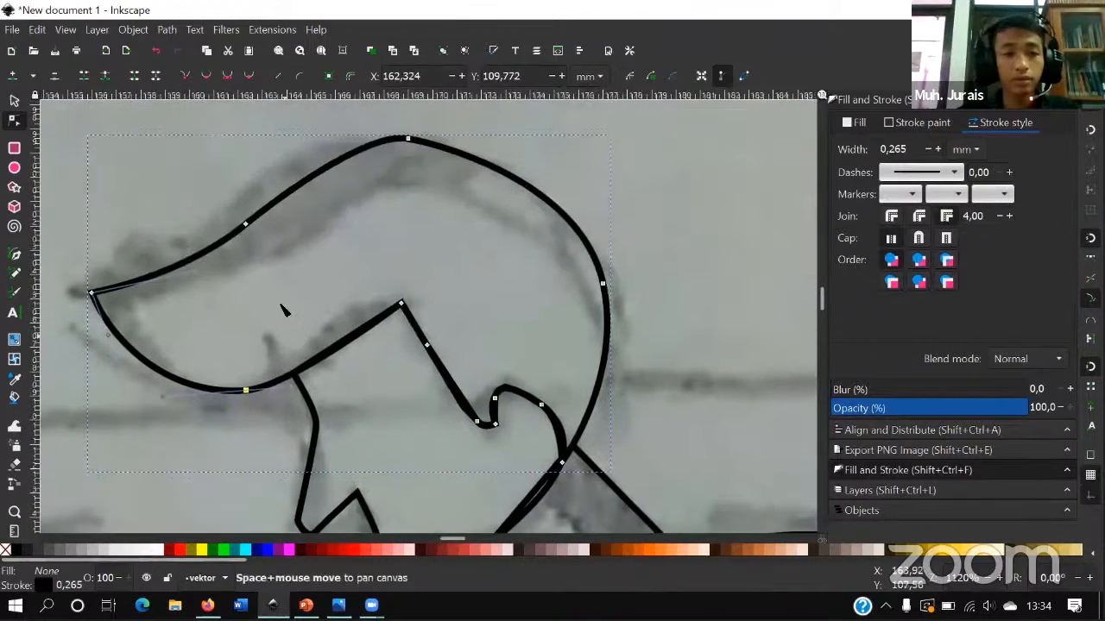
{"action": "left_click", "coordinate": [345, 152]}
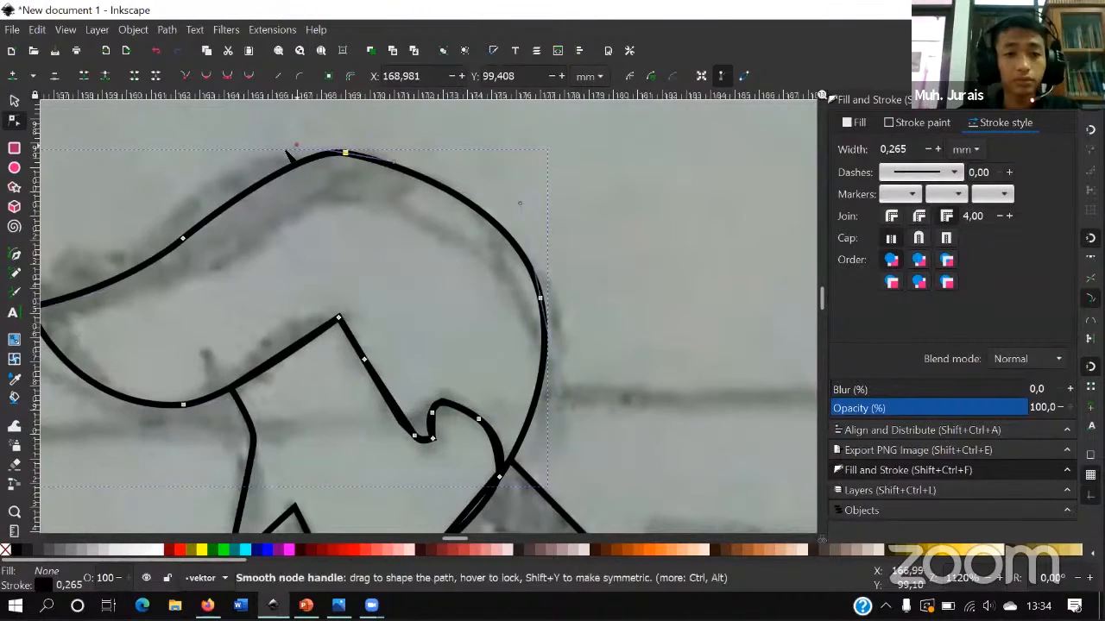
{"action": "left_click_drag", "start_coordinate": [294, 150], "coordinate": [284, 152]}
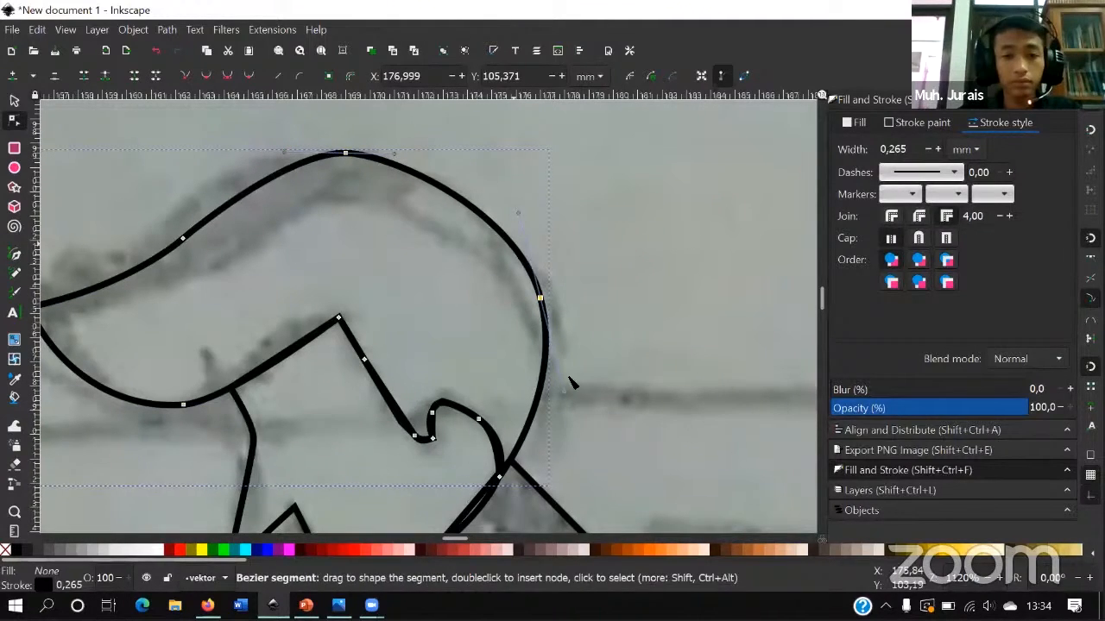
- Delete the two intermediate nodes on the hair outline between its inner peak and the notch in front of the ear
{"action": "left_click_drag", "start_coordinate": [572, 412], "coordinate": [597, 251]}
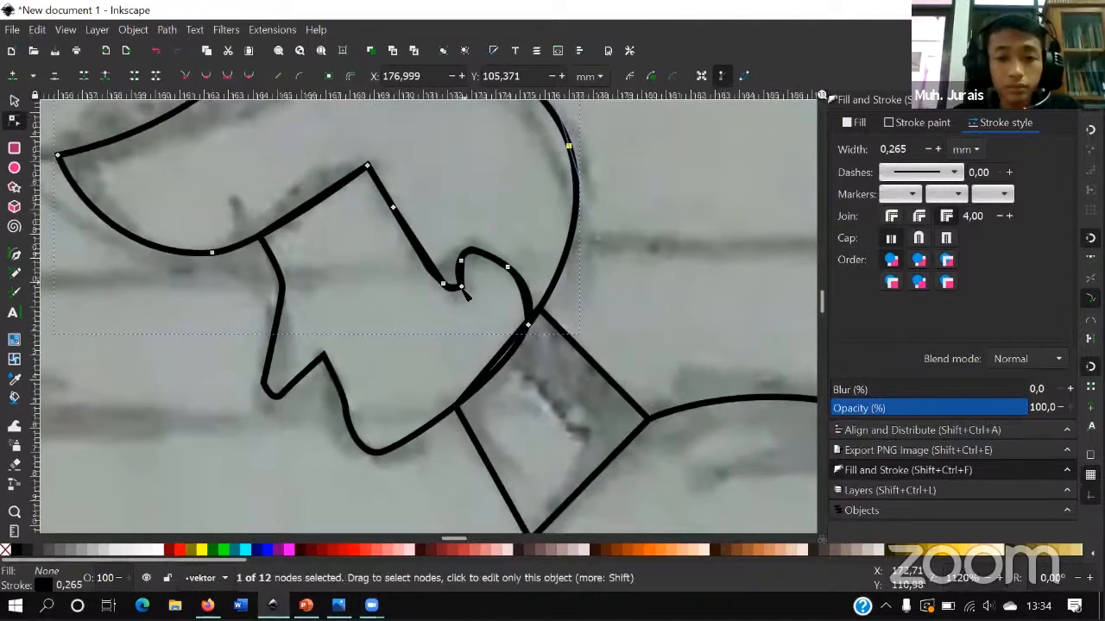
{"action": "left_click", "coordinate": [495, 296]}
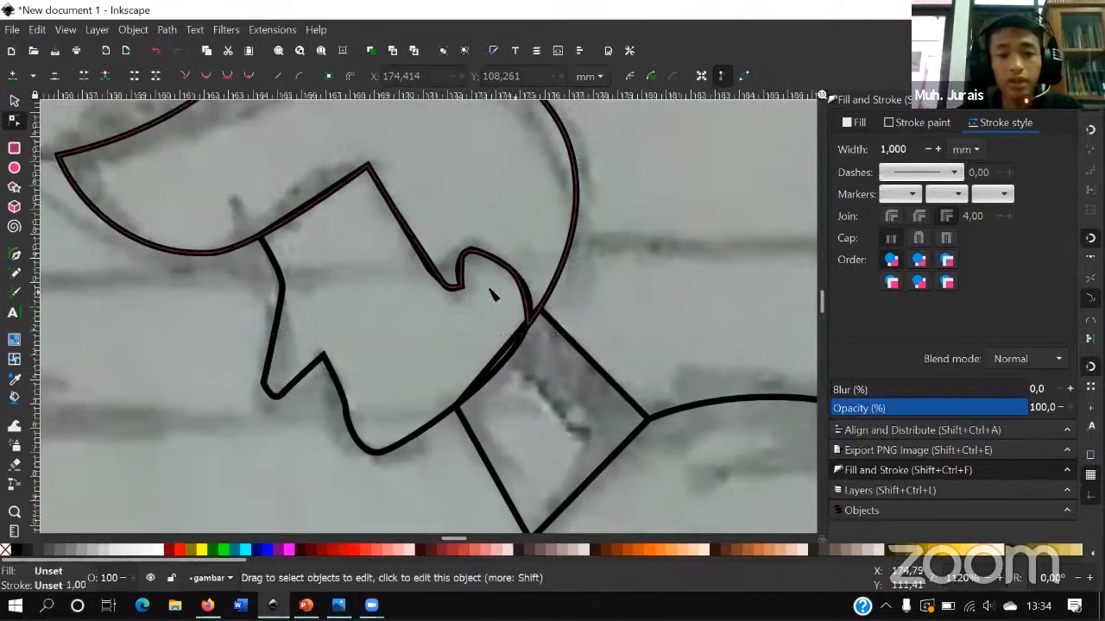
{"action": "scroll", "coordinate": [467, 290], "scroll_direction": "up", "scroll_amount": 4}
{"action": "left_click", "coordinate": [487, 298]}
{"action": "left_click", "coordinate": [486, 289]}
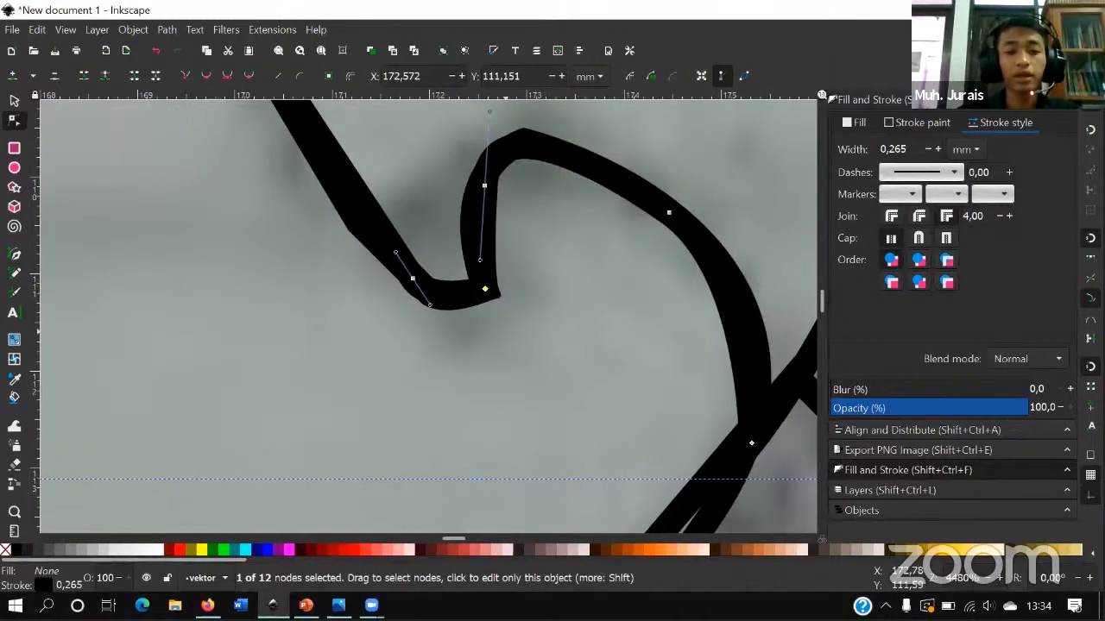
{"action": "left_click", "coordinate": [413, 278], "text": "shift"}
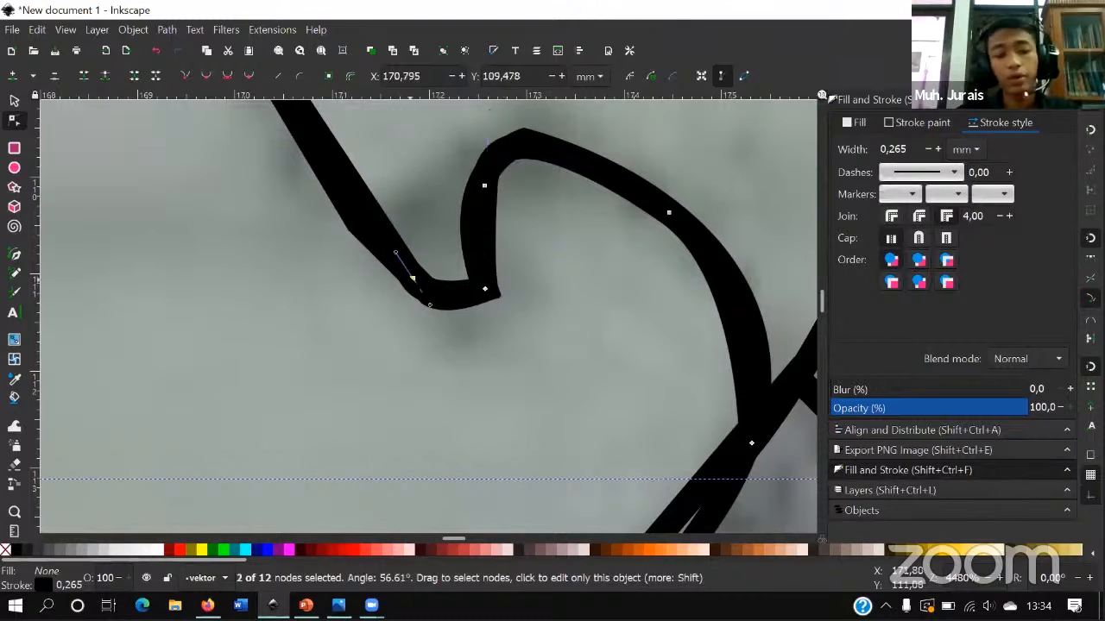
{"action": "key", "text": "Delete"}
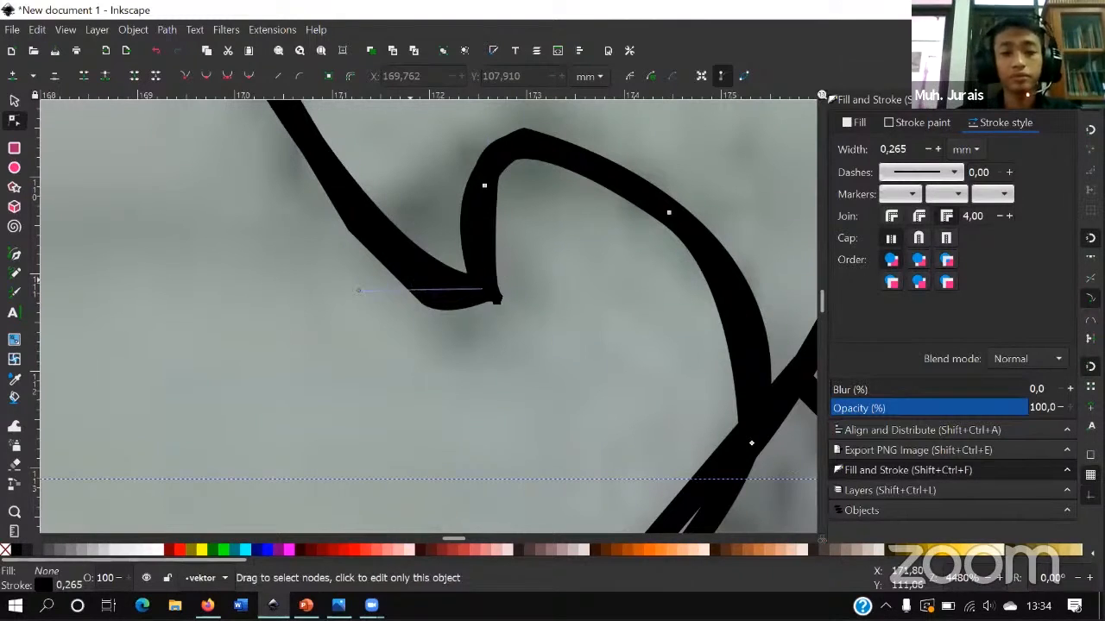
{"action": "scroll", "coordinate": [486, 289], "scroll_direction": "down", "scroll_amount": 1}
{"action": "left_click", "coordinate": [489, 282]}
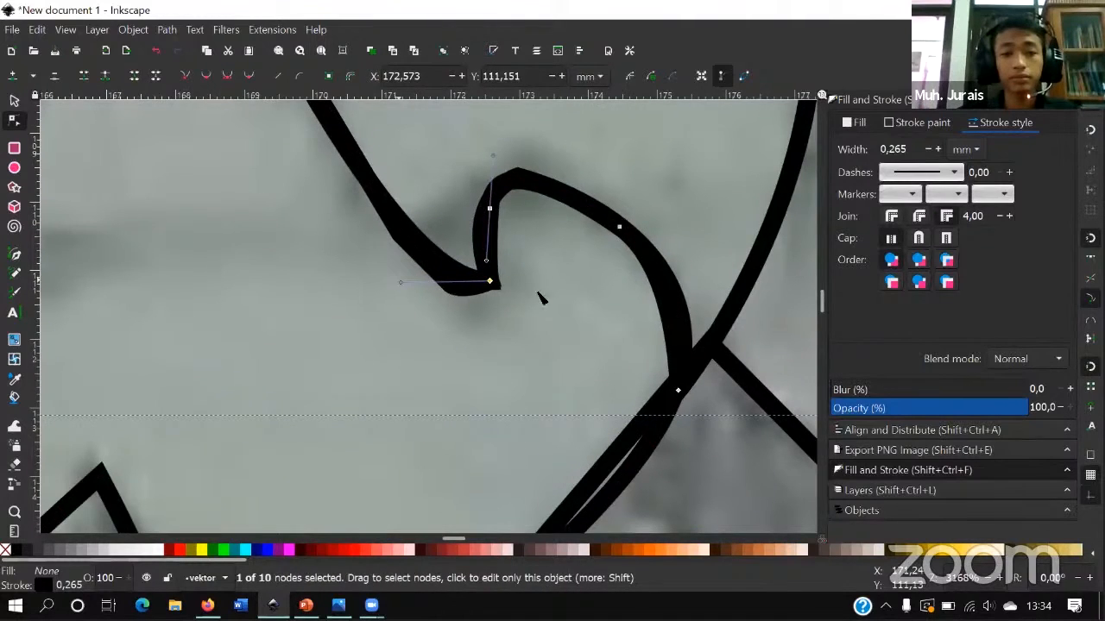
{"action": "scroll", "coordinate": [493, 287], "scroll_direction": "down", "scroll_amount": 4}
{"action": "left_click", "coordinate": [625, 282]}
{"action": "left_click", "coordinate": [582, 327]}
{"action": "left_click_drag", "start_coordinate": [587, 333], "coordinate": [540, 395]}
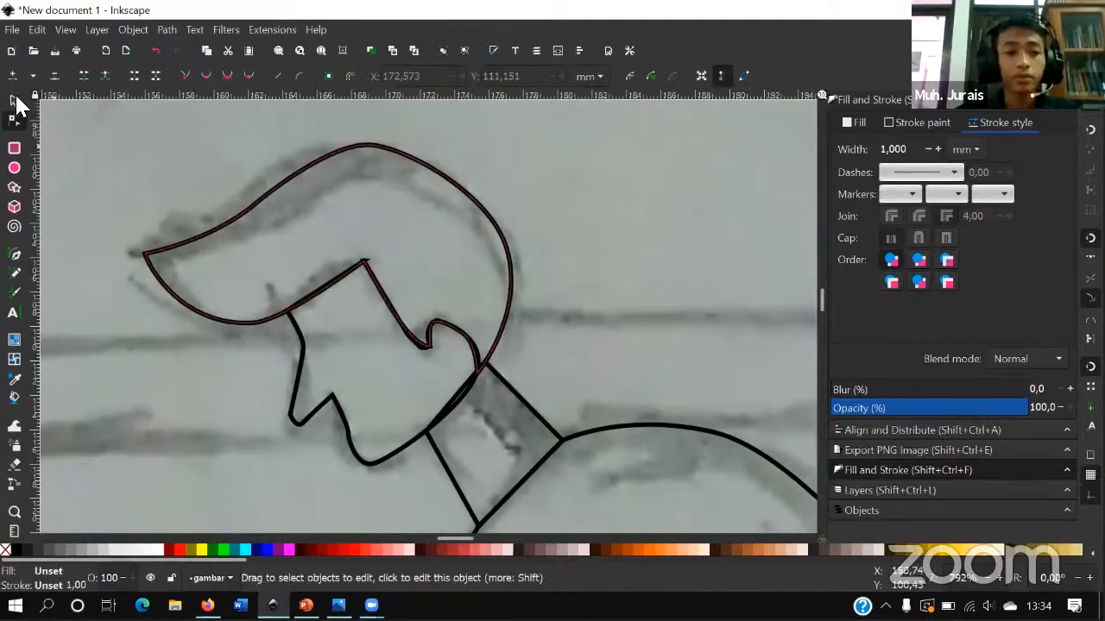
- Move the colour palette image from outside the page onto the sketch, raise it above the sketch, and place it just above the head
{"action": "left_click", "coordinate": [15, 98]}
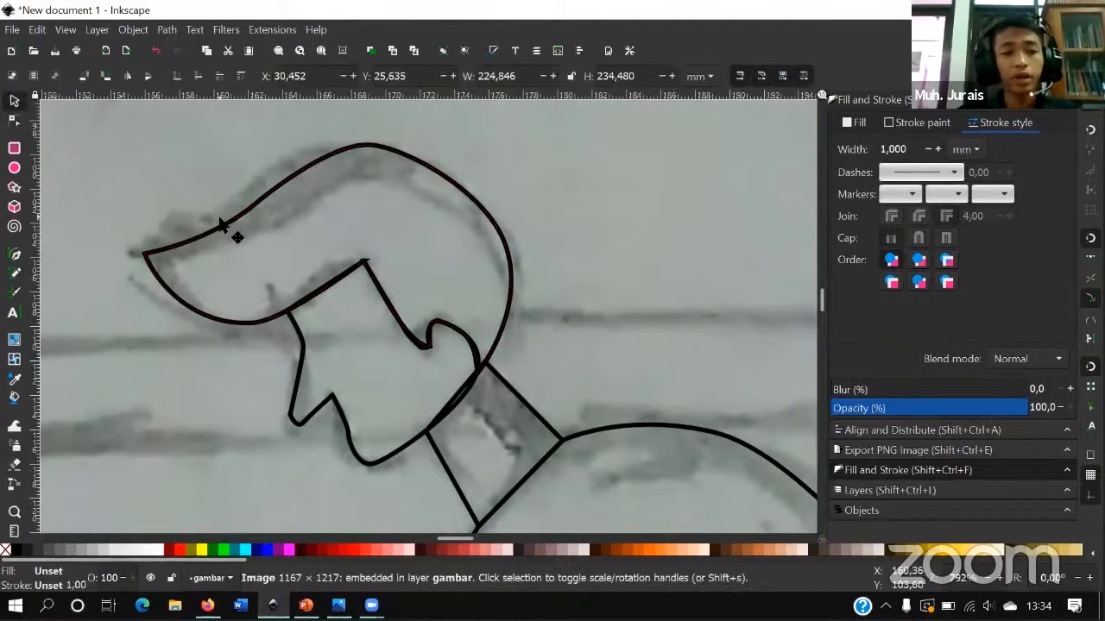
{"action": "left_click", "coordinate": [409, 181]}
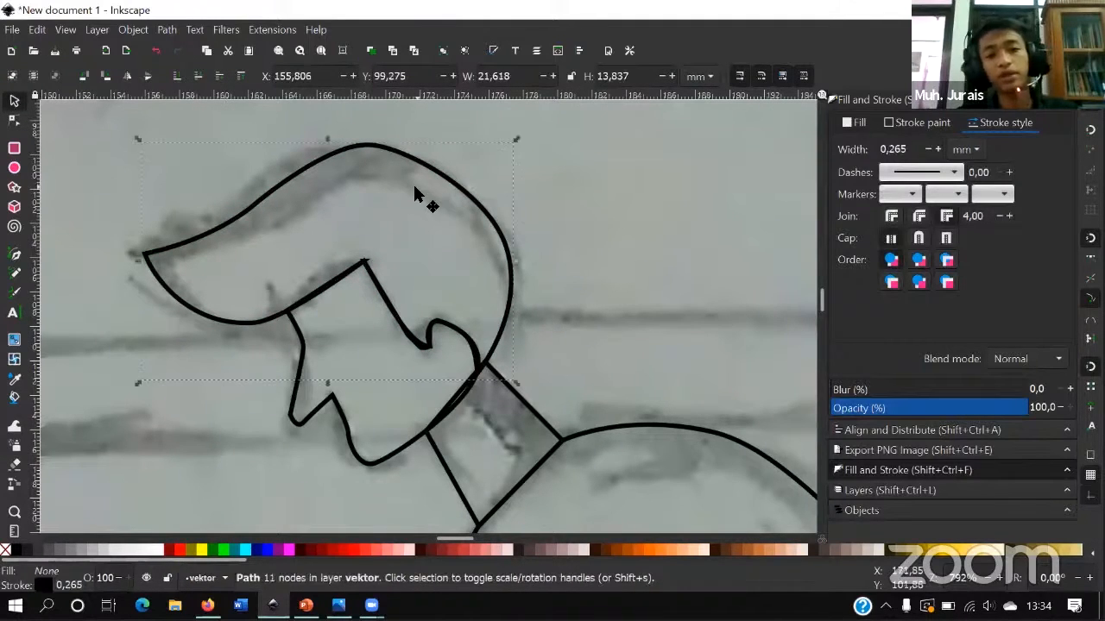
{"action": "scroll", "coordinate": [466, 229], "scroll_direction": "down", "scroll_amount": 2}
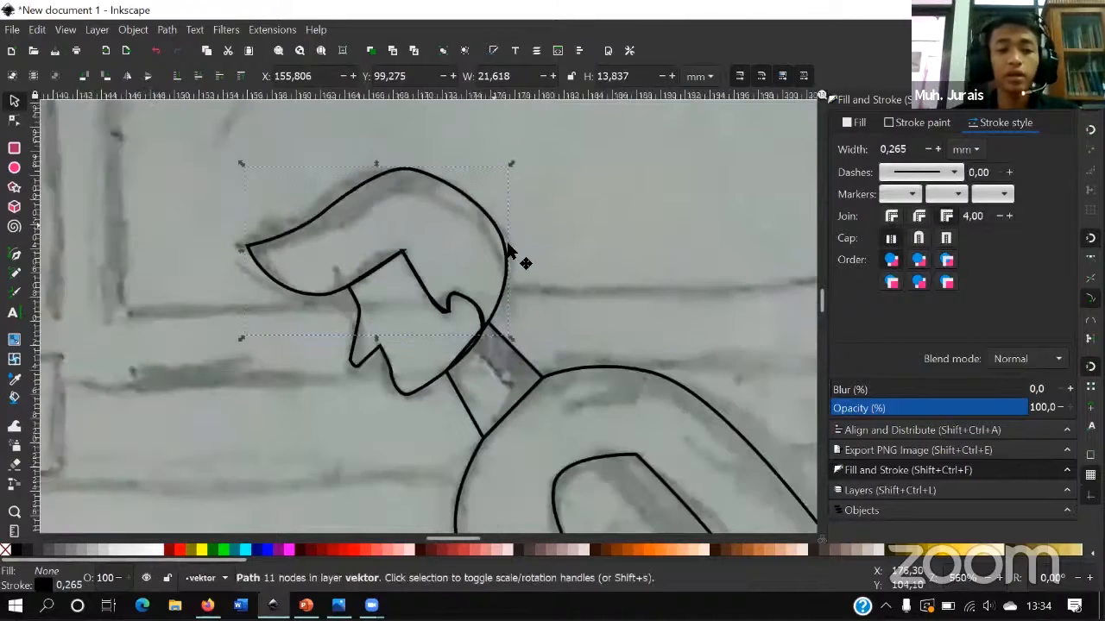
{"action": "scroll", "coordinate": [463, 234], "scroll_direction": "down", "scroll_amount": 12}
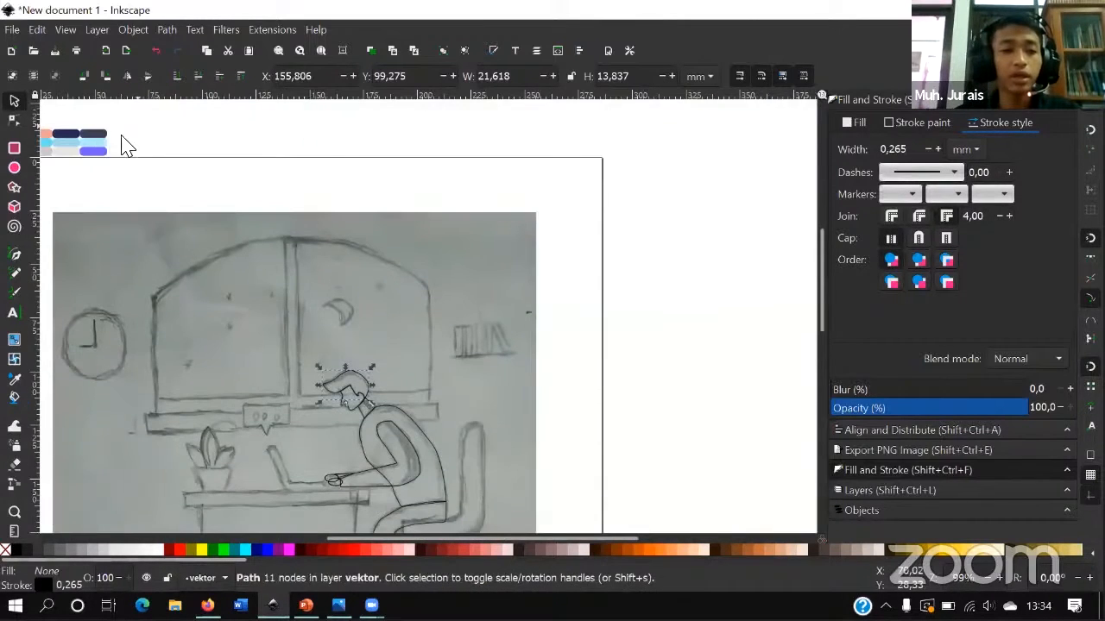
{"action": "mouse_move", "coordinate": [97, 145]}
{"action": "left_mouse_down"}
{"action": "mouse_move", "coordinate": [209, 207]}
{"action": "mouse_move", "coordinate": [328, 333]}
{"action": "mouse_move", "coordinate": [434, 296]}
{"action": "mouse_move", "coordinate": [457, 304]}
{"action": "left_mouse_up"}
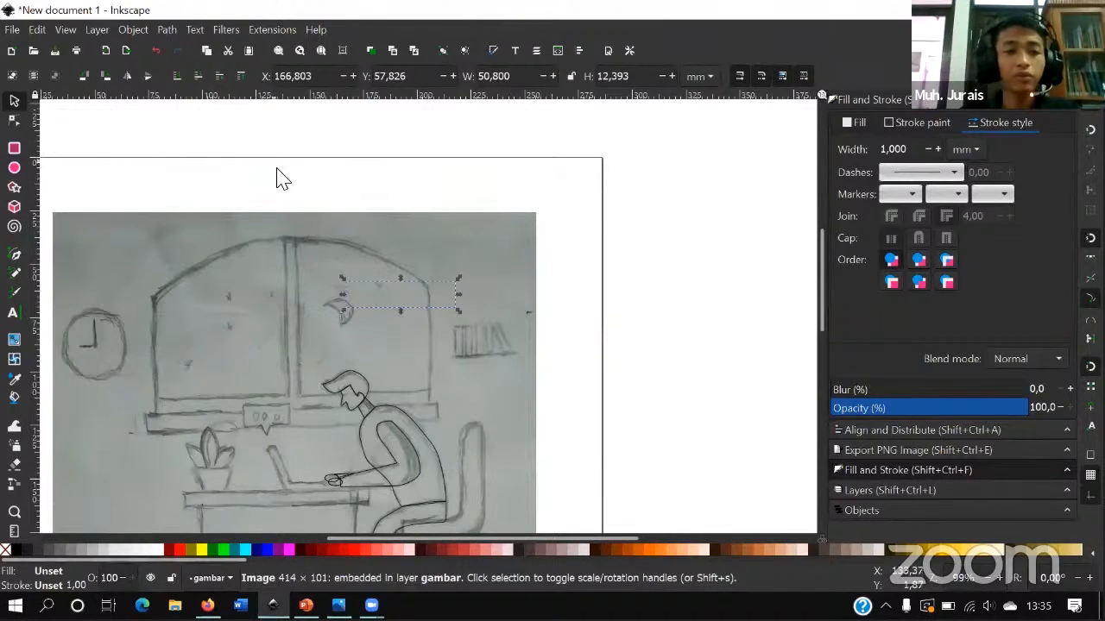
{"action": "left_click", "coordinate": [241, 76]}
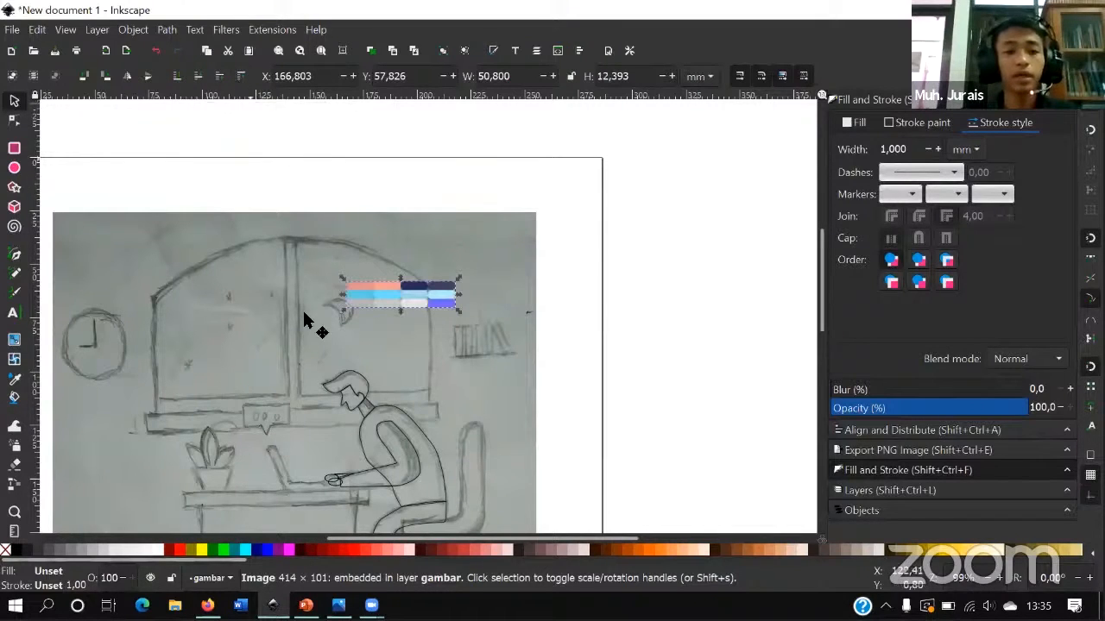
{"action": "left_click_drag", "start_coordinate": [422, 299], "coordinate": [388, 380]}
{"action": "scroll", "coordinate": [387, 377], "scroll_direction": "up", "scroll_amount": 5}
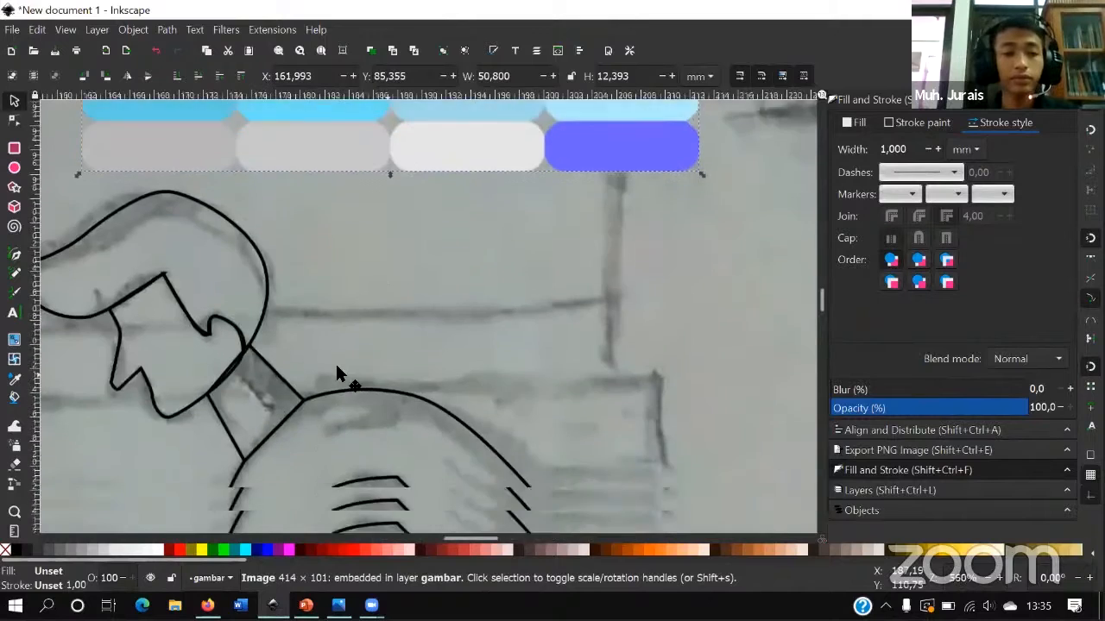
{"action": "scroll", "coordinate": [348, 373], "scroll_direction": "up", "scroll_amount": 3}
- Fill the hair path with the palette's dark navy as a flat colour, RGBA 24285bfc
{"action": "left_click", "coordinate": [270, 375]}
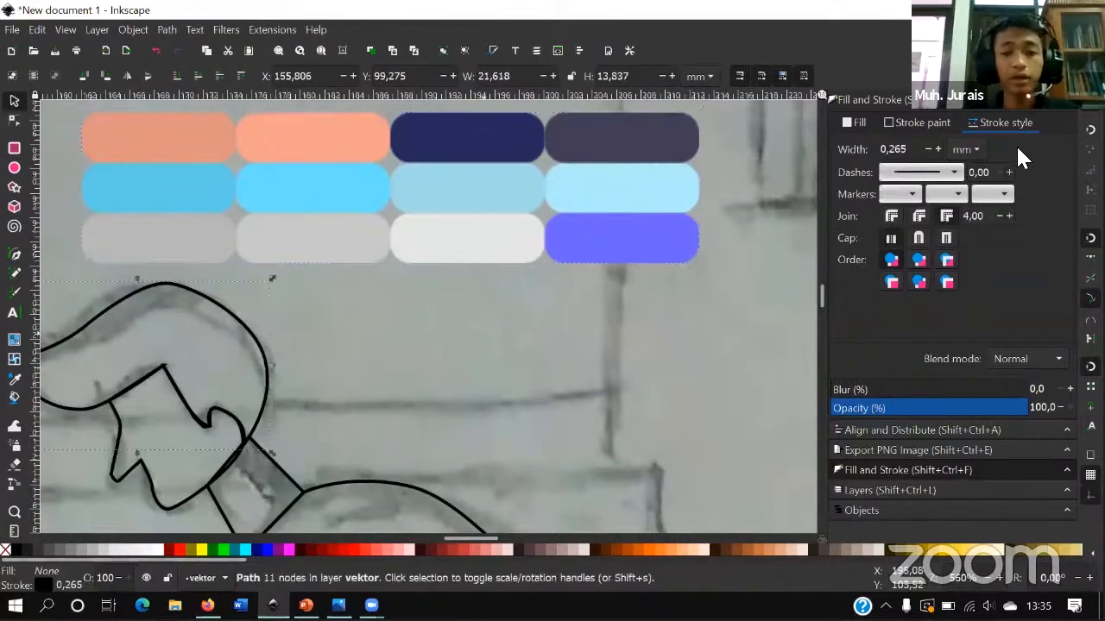
{"action": "left_click", "coordinate": [853, 124]}
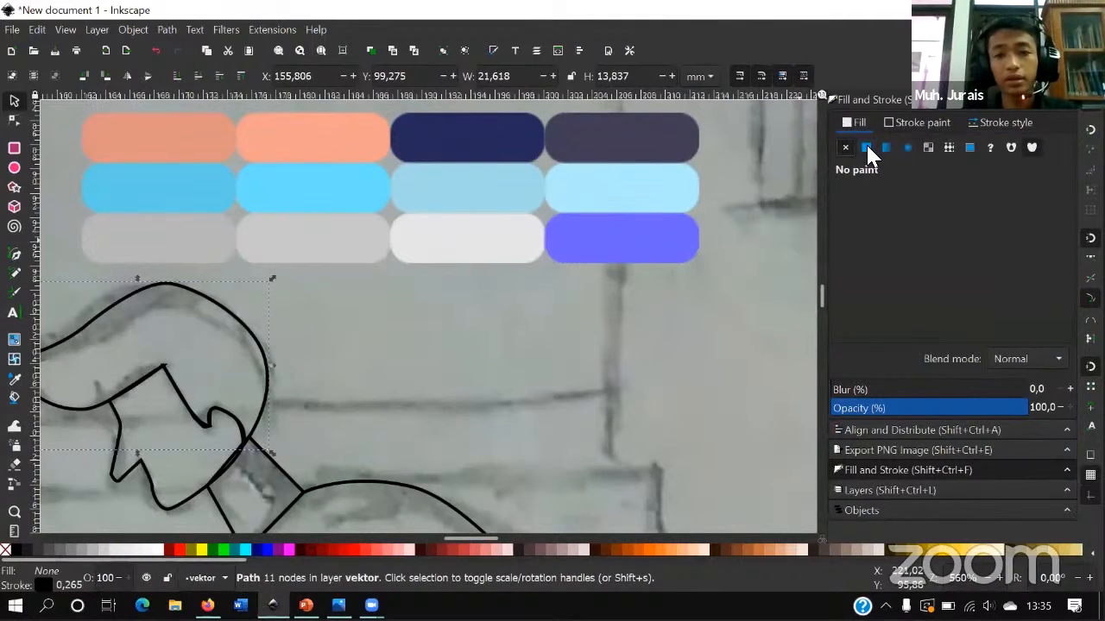
{"action": "left_click", "coordinate": [866, 147]}
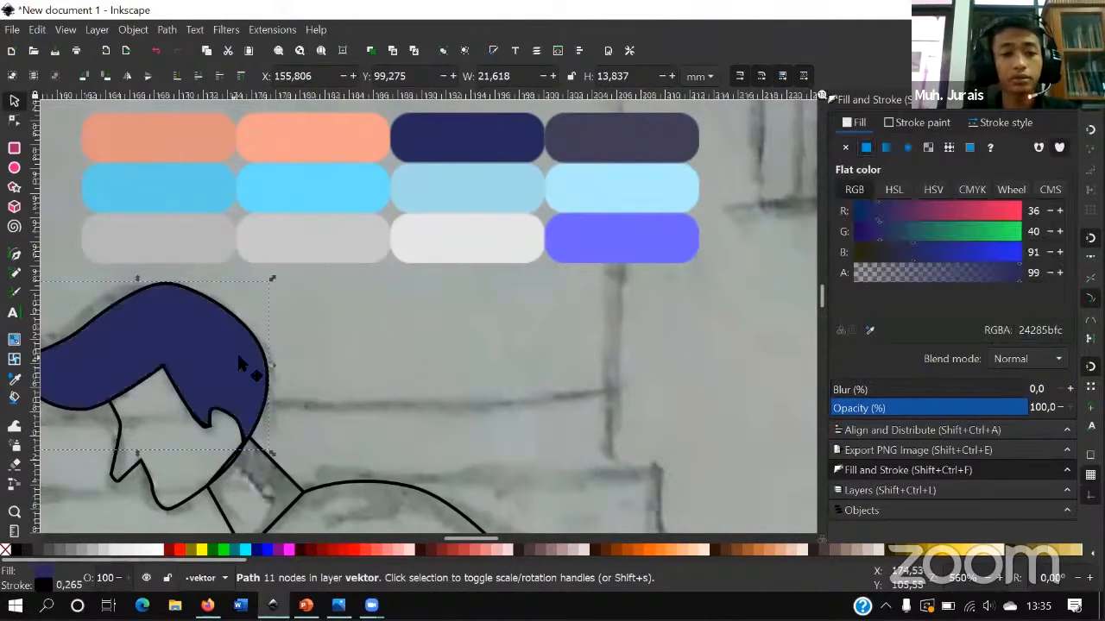
- Shift the palette image slightly closer to the hair and give it a flat fill sampled from the dark navy swatch, RGBA 24285bff
{"action": "scroll", "coordinate": [236, 352], "scroll_direction": "left", "scroll_amount": 4}
{"action": "left_click", "coordinate": [471, 388]}
{"action": "key", "text": "space"}
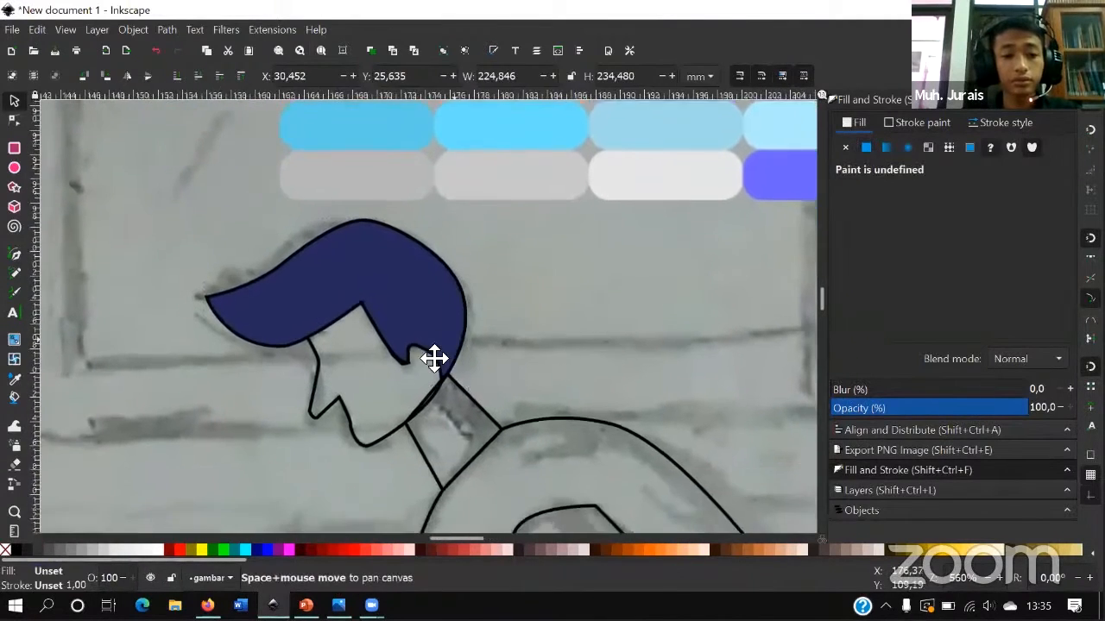
{"action": "left_click_drag", "start_coordinate": [524, 246], "coordinate": [501, 245]}
{"action": "left_click", "coordinate": [867, 147]}
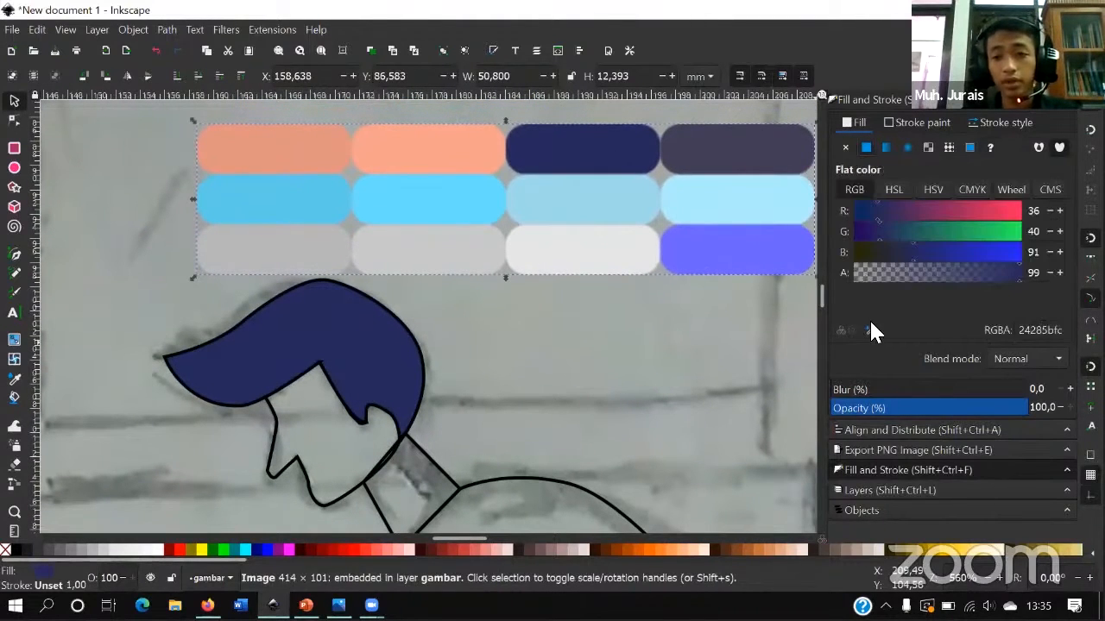
{"action": "left_click", "coordinate": [870, 330]}
{"action": "left_click", "coordinate": [567, 165]}
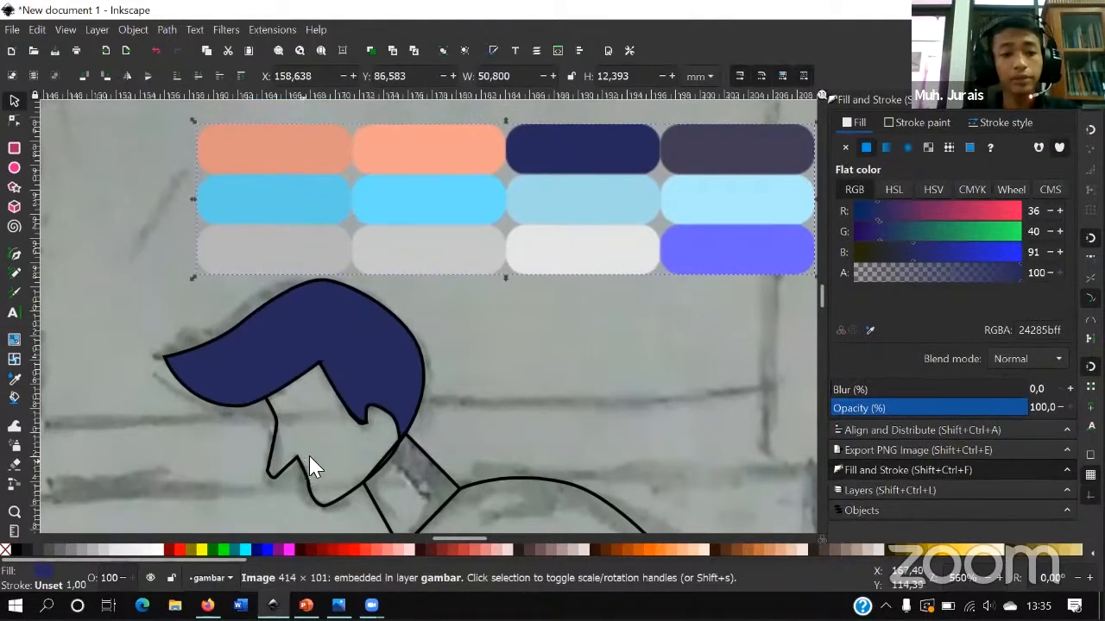
- Fill the face path with a flat colour sampled from the palette's lighter salmon swatch, RGBA f4a28cff
{"action": "scroll", "coordinate": [311, 461], "scroll_direction": "down", "scroll_amount": 3}
{"action": "left_click", "coordinate": [343, 410]}
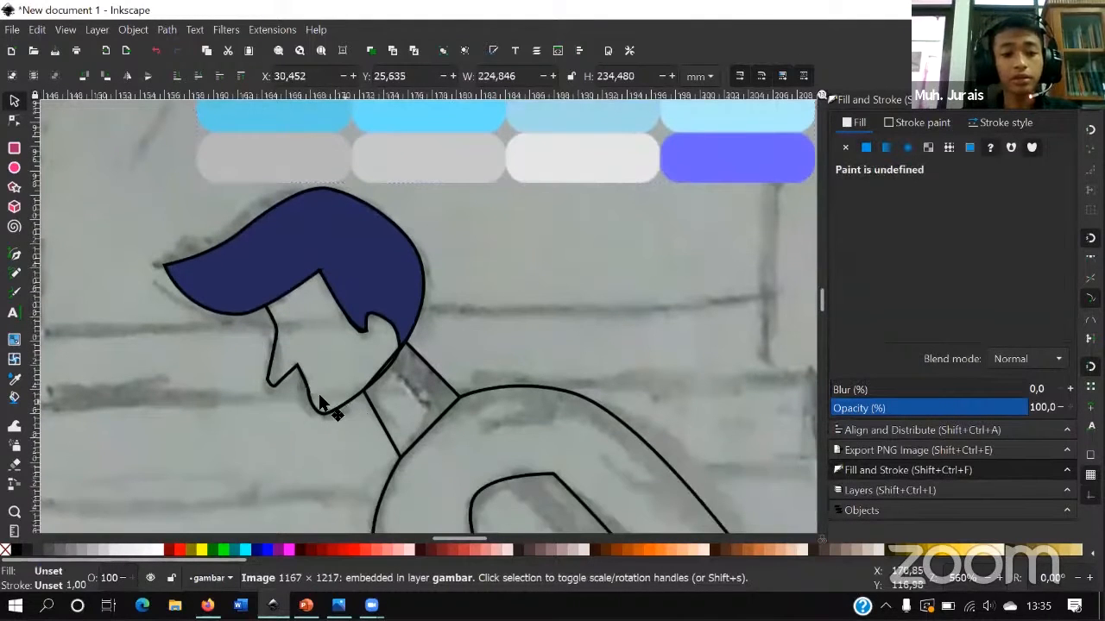
{"action": "left_click", "coordinate": [333, 410]}
{"action": "scroll", "coordinate": [437, 452], "scroll_direction": "up", "scroll_amount": 3}
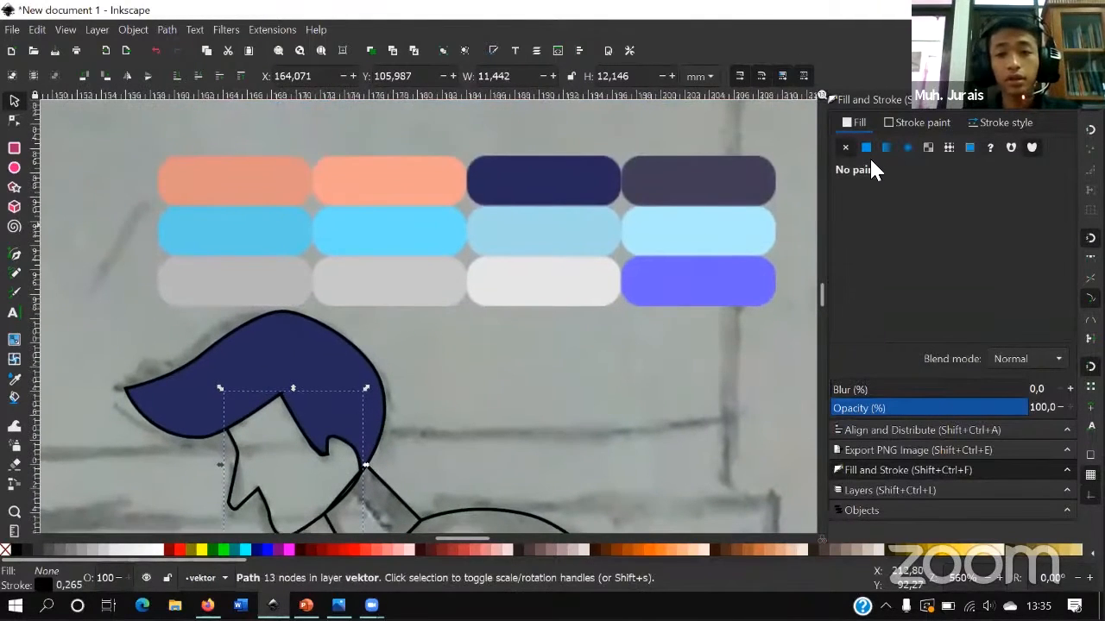
{"action": "left_click", "coordinate": [866, 146]}
{"action": "left_click", "coordinate": [870, 329]}
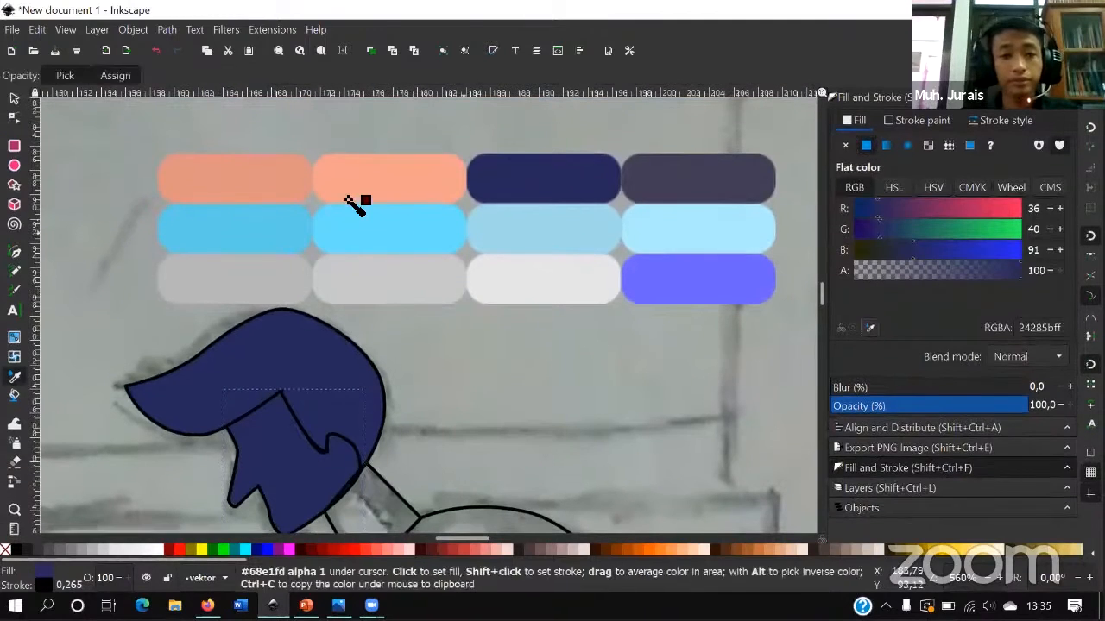
{"action": "left_click", "coordinate": [382, 185]}
- Bend the upper edge of the neck path so it follows the curve of the jaw
{"action": "scroll", "coordinate": [385, 319], "scroll_direction": "down", "scroll_amount": 1}
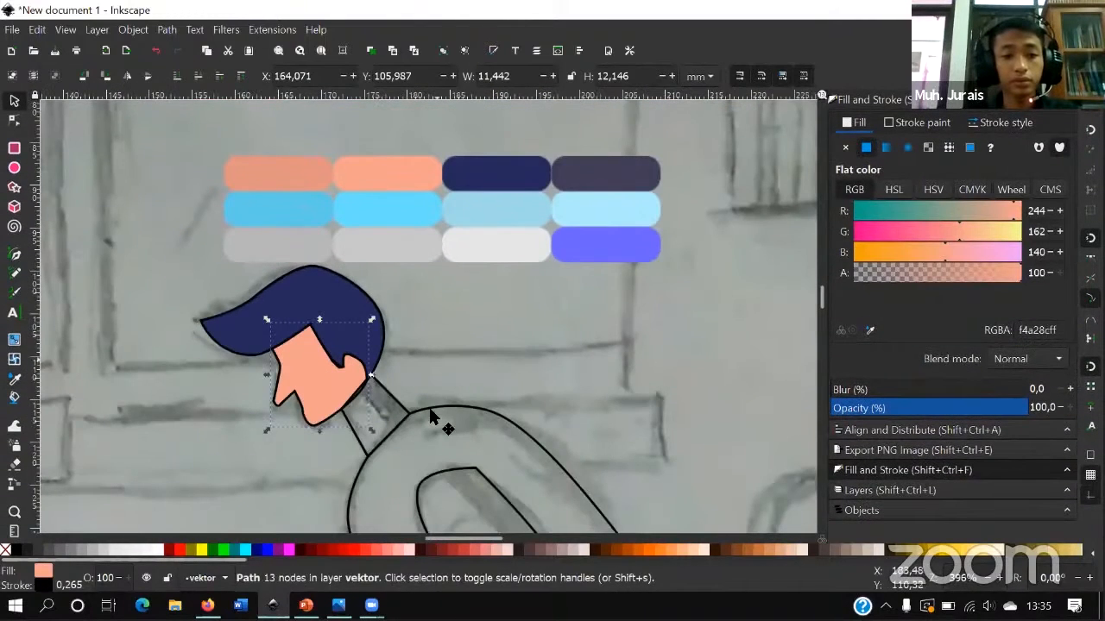
{"action": "left_click", "coordinate": [394, 375]}
{"action": "scroll", "coordinate": [330, 345], "scroll_direction": "up", "scroll_amount": 4}
{"action": "scroll", "coordinate": [294, 347], "scroll_direction": "up", "scroll_amount": 1}
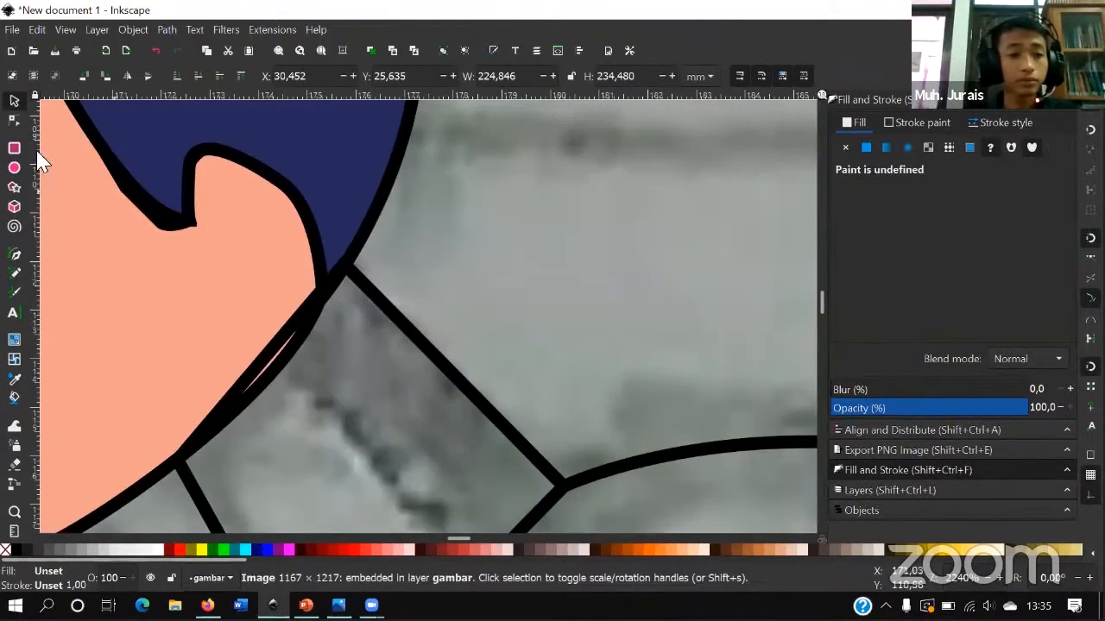
{"action": "left_click", "coordinate": [14, 120]}
{"action": "left_click", "coordinate": [264, 363]}
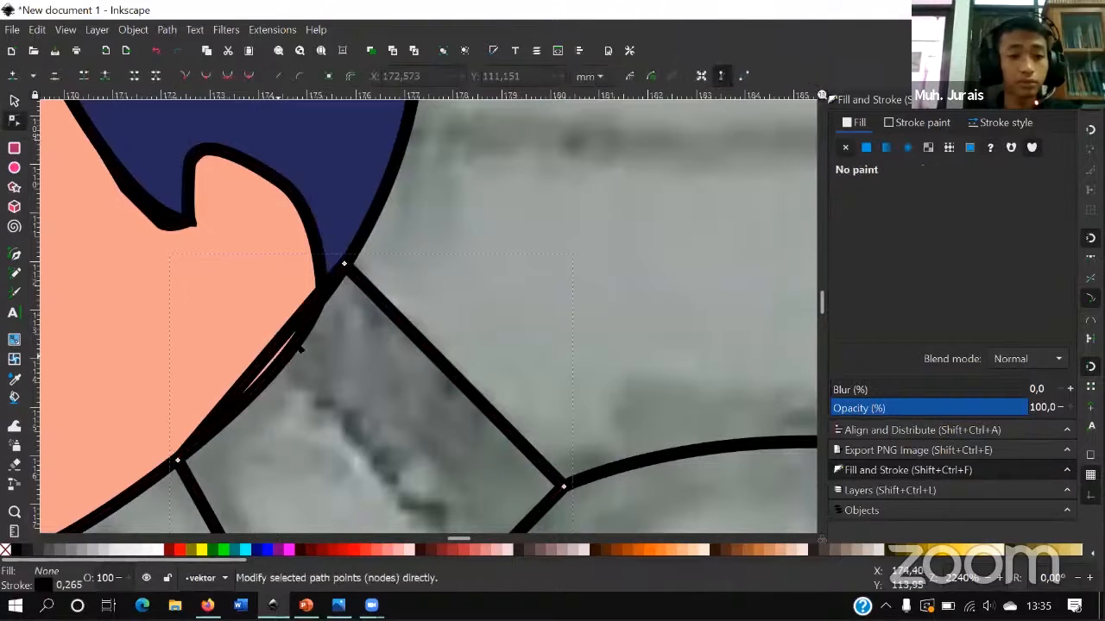
{"action": "scroll", "coordinate": [383, 321], "scroll_direction": "down", "scroll_amount": 1}
{"action": "scroll", "coordinate": [354, 337], "scroll_direction": "down", "scroll_amount": 1}
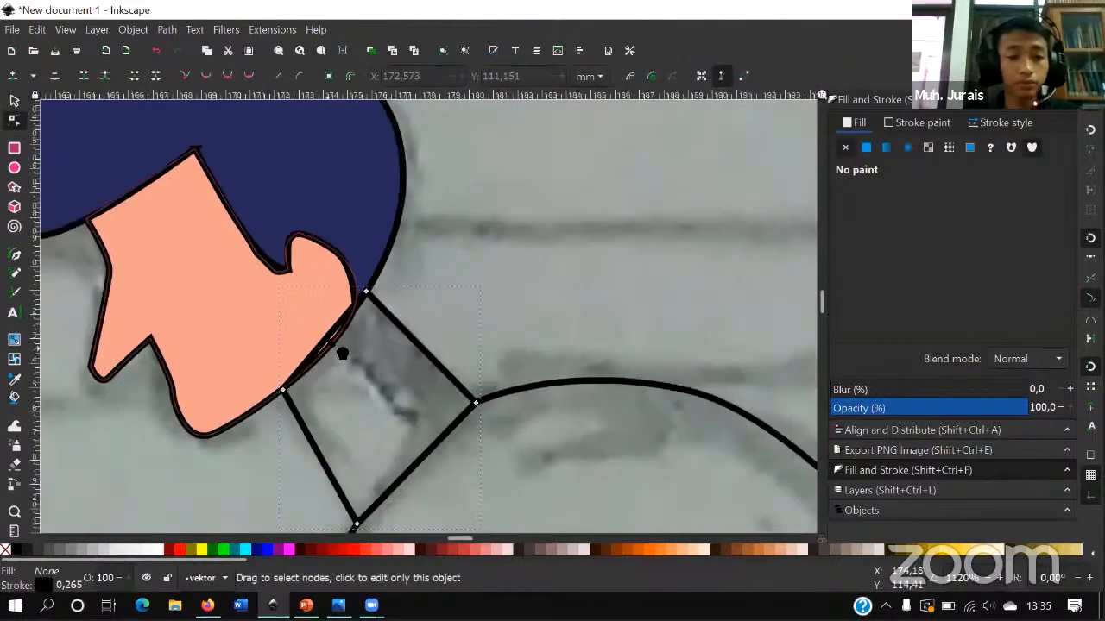
{"action": "scroll", "coordinate": [341, 351], "scroll_direction": "up", "scroll_amount": 2}
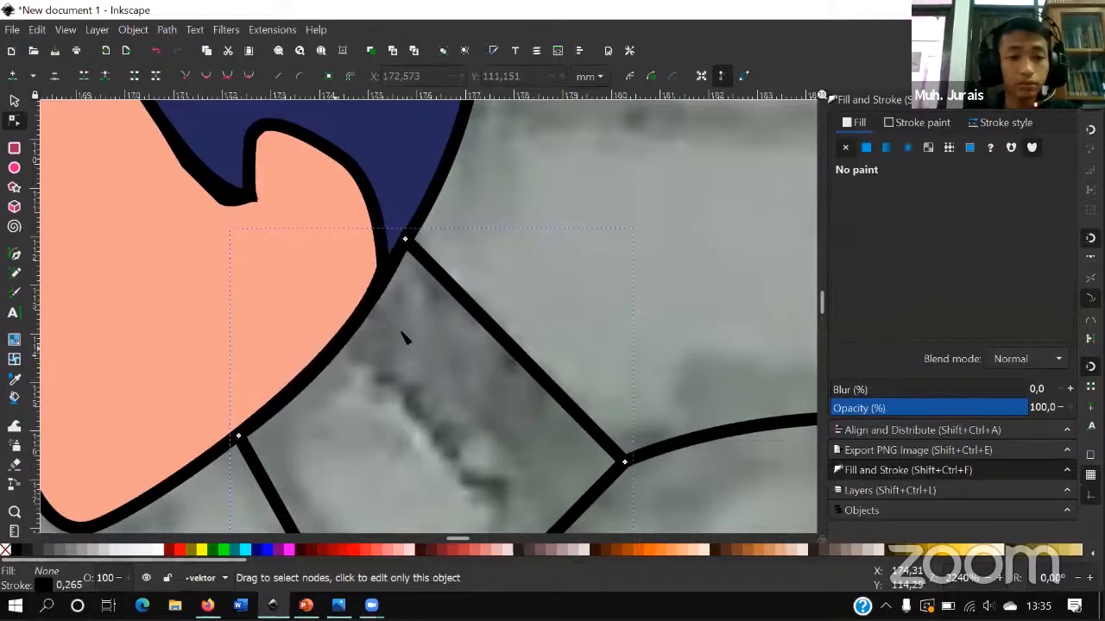
{"action": "scroll", "coordinate": [423, 332], "scroll_direction": "down", "scroll_amount": 2}
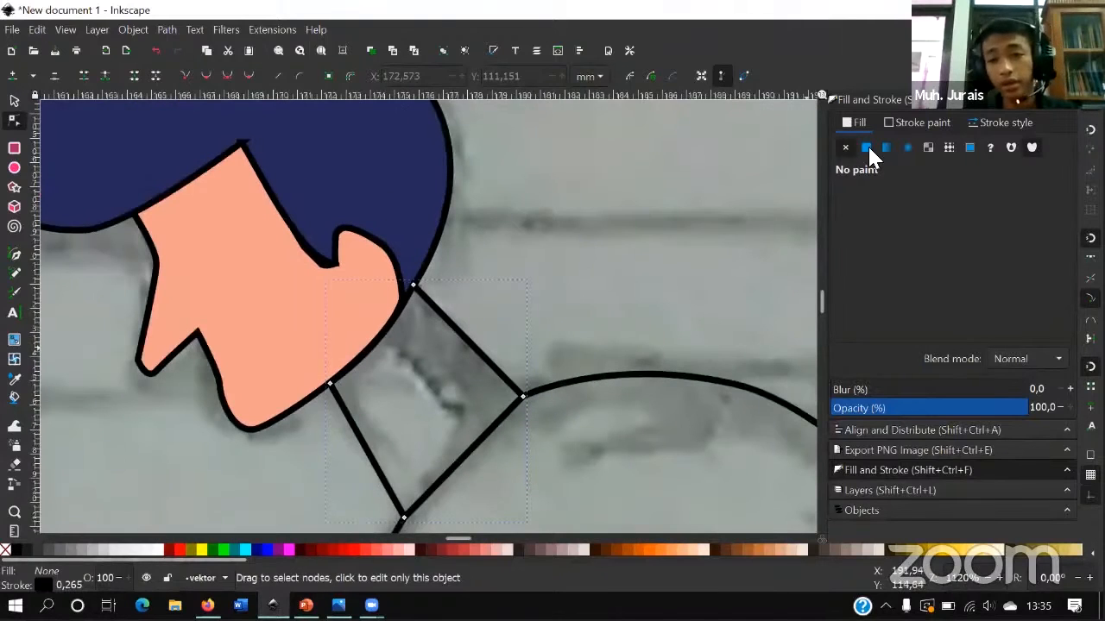
- Fill the neck path with the same flat salmon as the face, RGBA f4a28cff
{"action": "left_click", "coordinate": [867, 146]}
{"action": "left_click", "coordinate": [870, 327]}
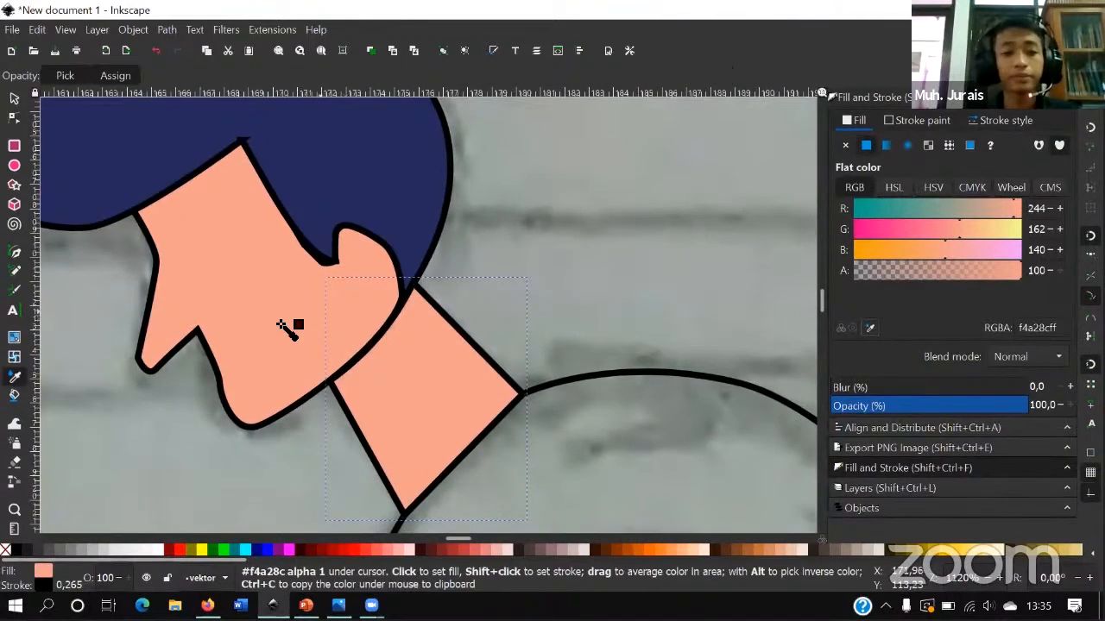
{"action": "key", "text": "n"}
{"action": "scroll", "coordinate": [423, 365], "scroll_direction": "down", "scroll_amount": 3}
{"action": "scroll", "coordinate": [433, 366], "scroll_direction": "up", "scroll_amount": 1}
{"action": "scroll", "coordinate": [433, 367], "scroll_direction": "up", "scroll_amount": 1}
{"action": "scroll", "coordinate": [434, 363], "scroll_direction": "down", "scroll_amount": 1}
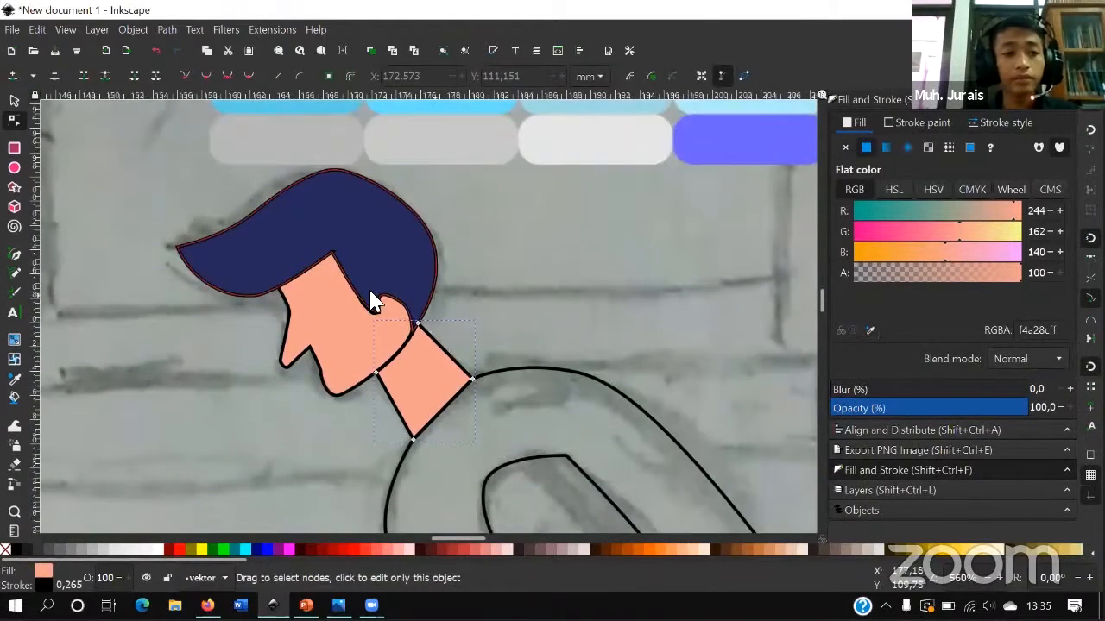
- Deselect everything, start saving the document and choose the Desktop as the location
{"action": "key", "text": "s"}
{"action": "scroll", "coordinate": [486, 308], "scroll_direction": "down", "scroll_amount": 4}
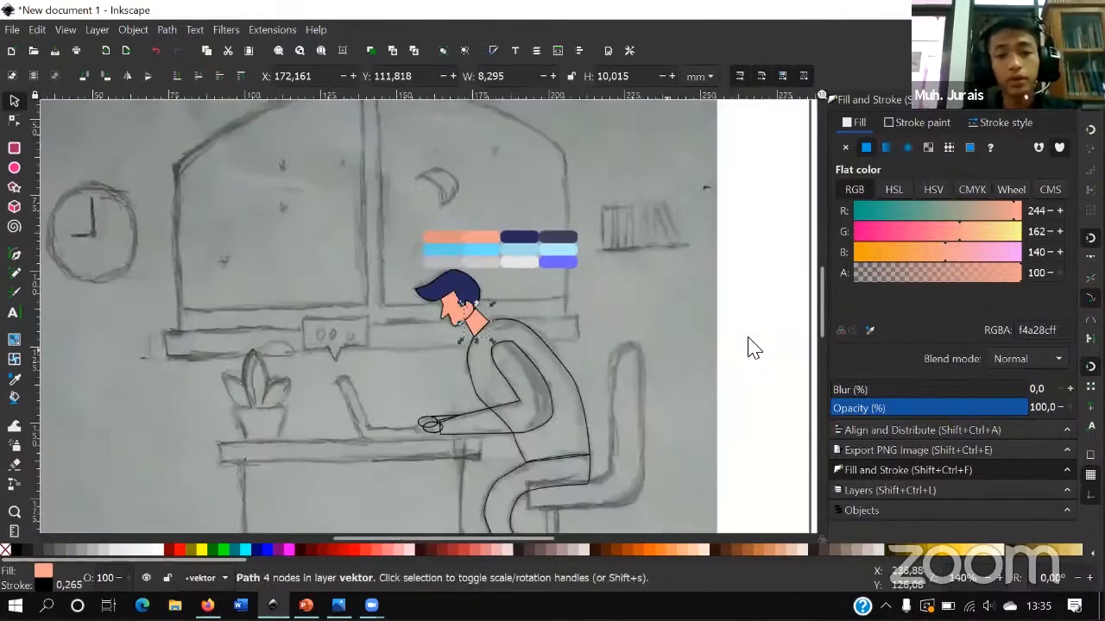
{"action": "scroll", "coordinate": [765, 340], "scroll_direction": "down", "scroll_amount": 1}
{"action": "left_click_drag", "start_coordinate": [771, 320], "coordinate": [697, 346]}
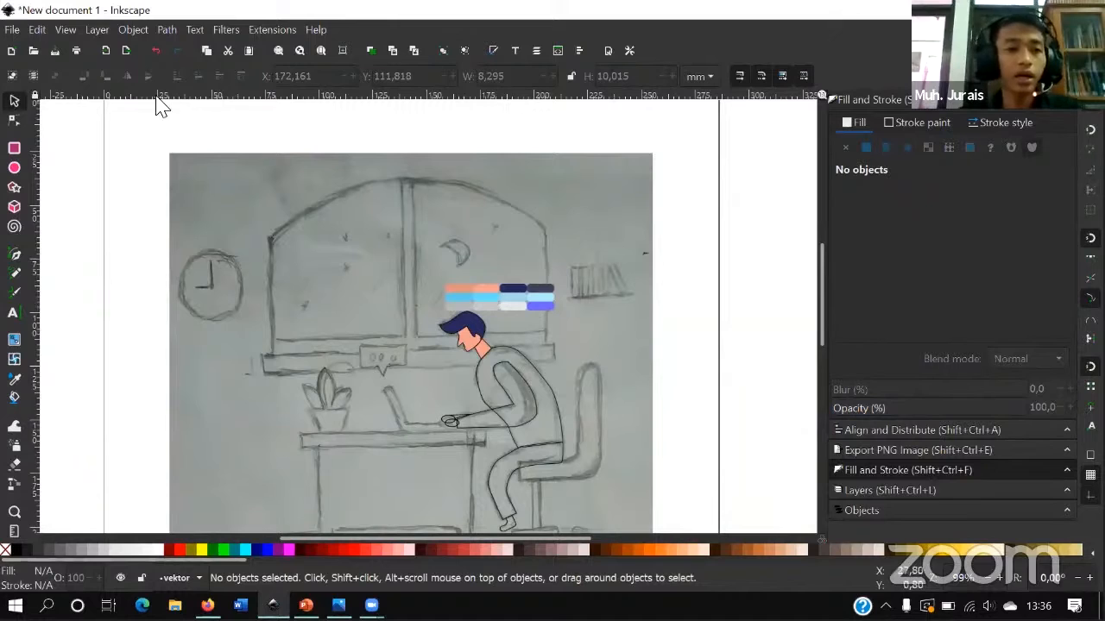
{"action": "left_click", "coordinate": [13, 31]}
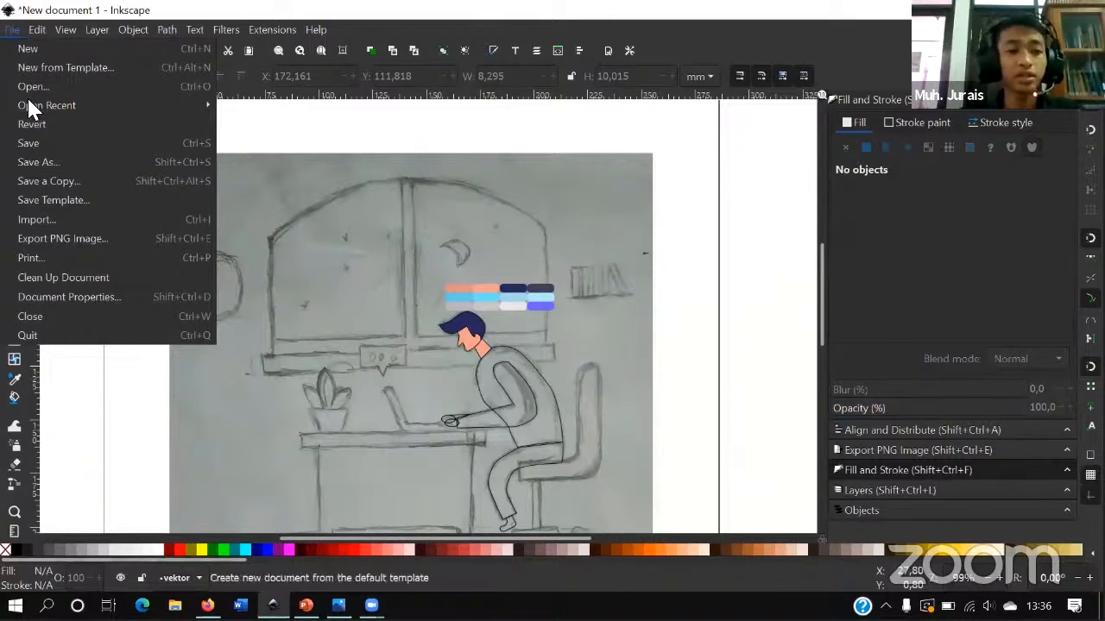
{"action": "left_click", "coordinate": [42, 141]}
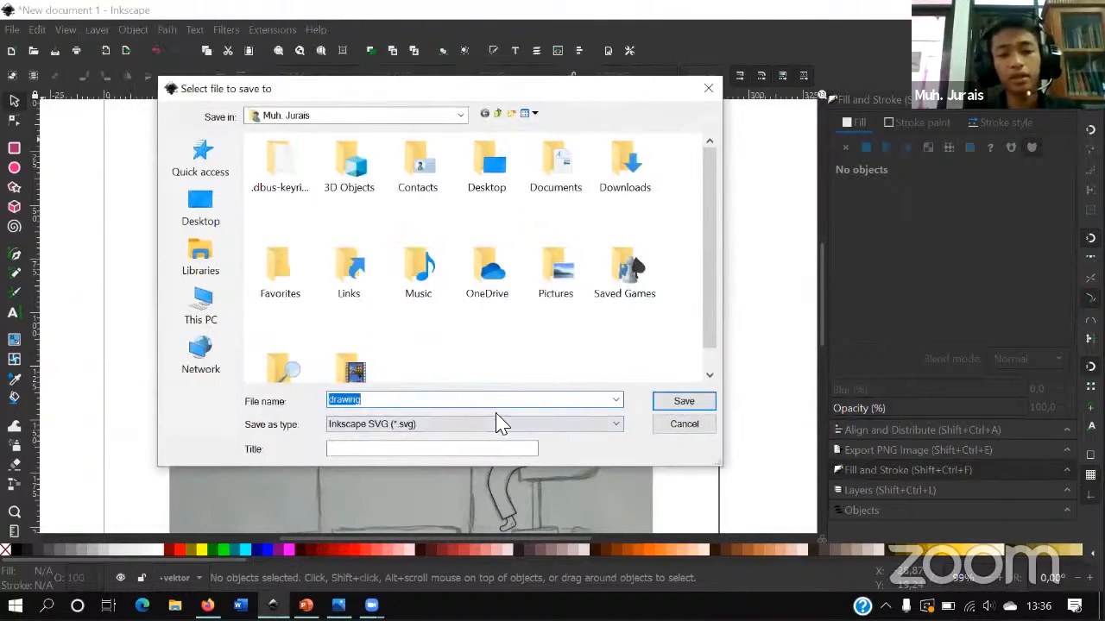
{"action": "left_click", "coordinate": [616, 401]}
{"action": "left_click", "coordinate": [616, 402]}
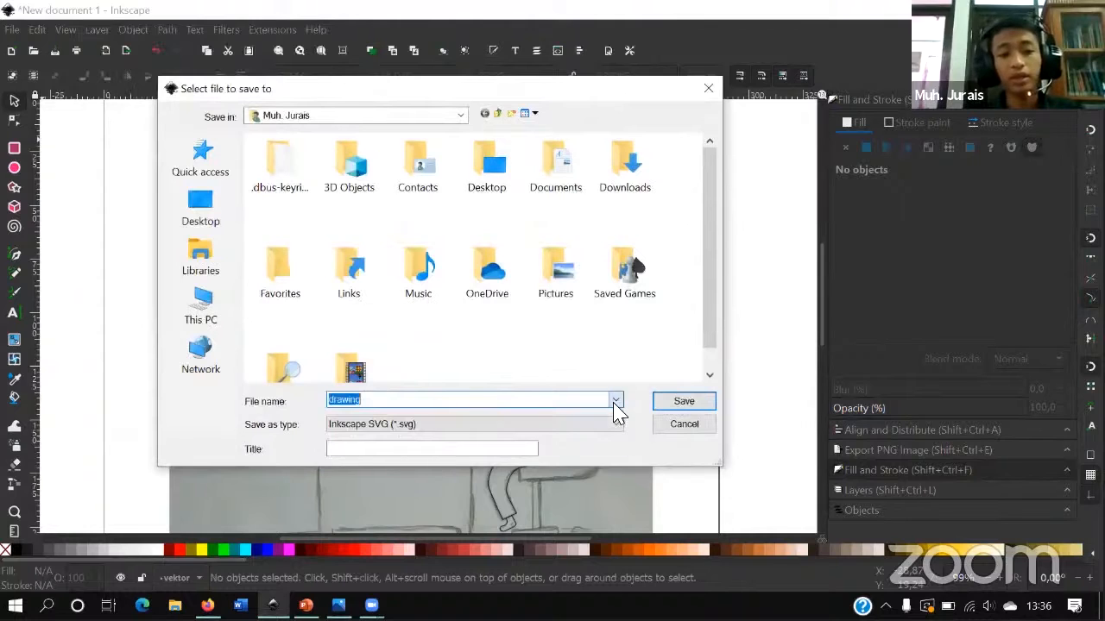
{"action": "scroll", "coordinate": [316, 293], "scroll_direction": "down", "scroll_amount": 1}
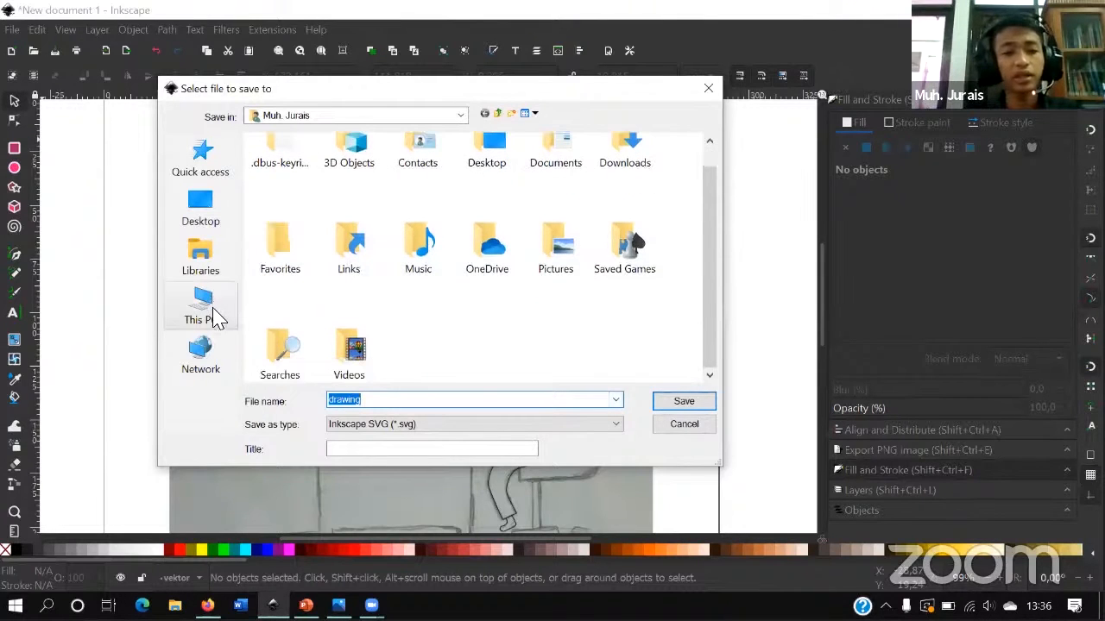
{"action": "left_click", "coordinate": [206, 207]}
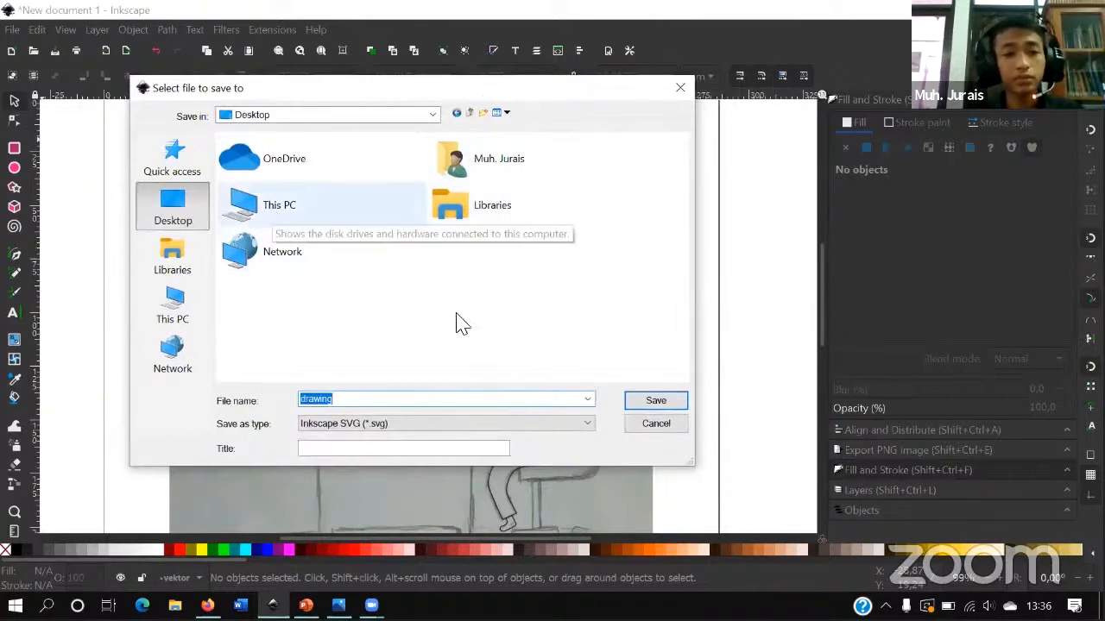
- Name the file vektor 1 and save it in Inkscape SVG format
{"action": "left_click", "coordinate": [448, 399]}
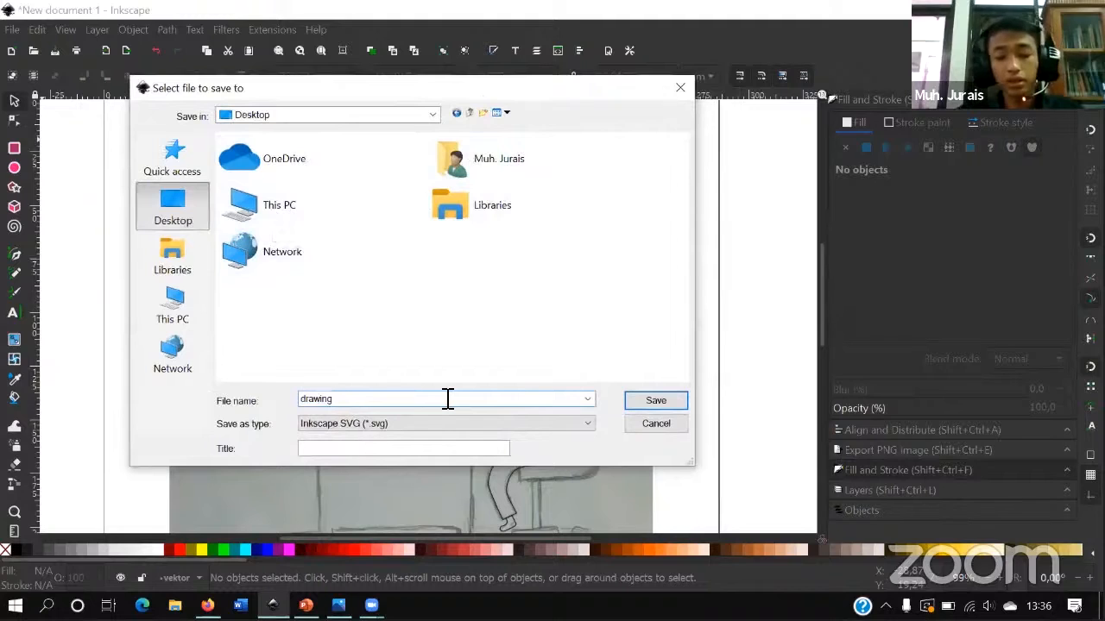
{"action": "key", "text": "BackSpace"}
{"action": "key", "text": "BackSpace"}
{"action": "key", "text": "BackSpace"}
{"action": "key", "text": "BackSpace"}
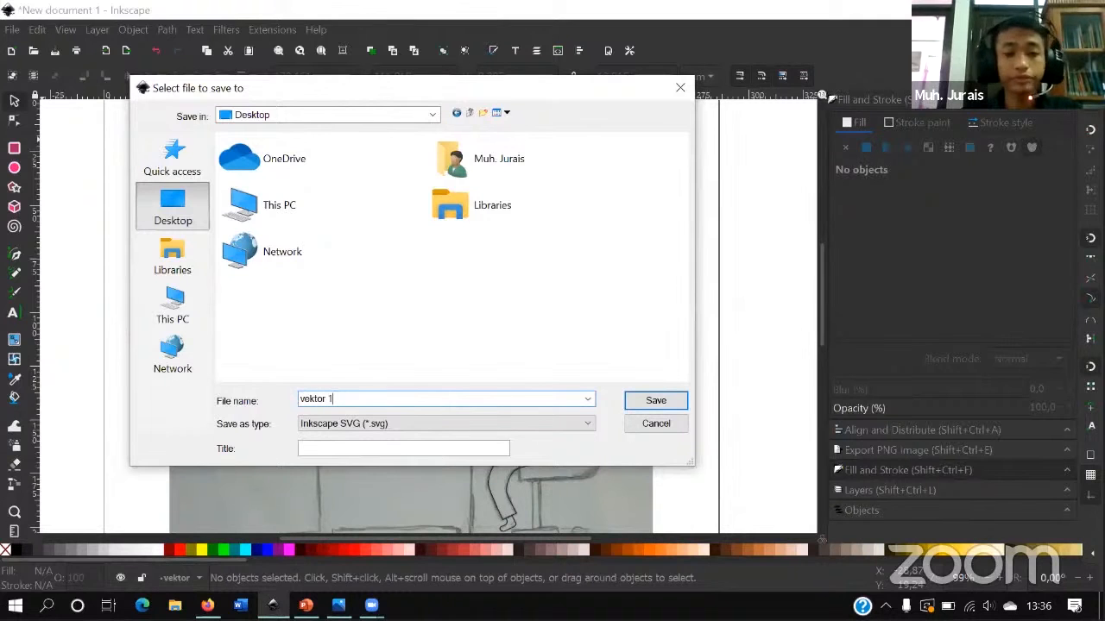
{"action": "left_click", "coordinate": [679, 406]}
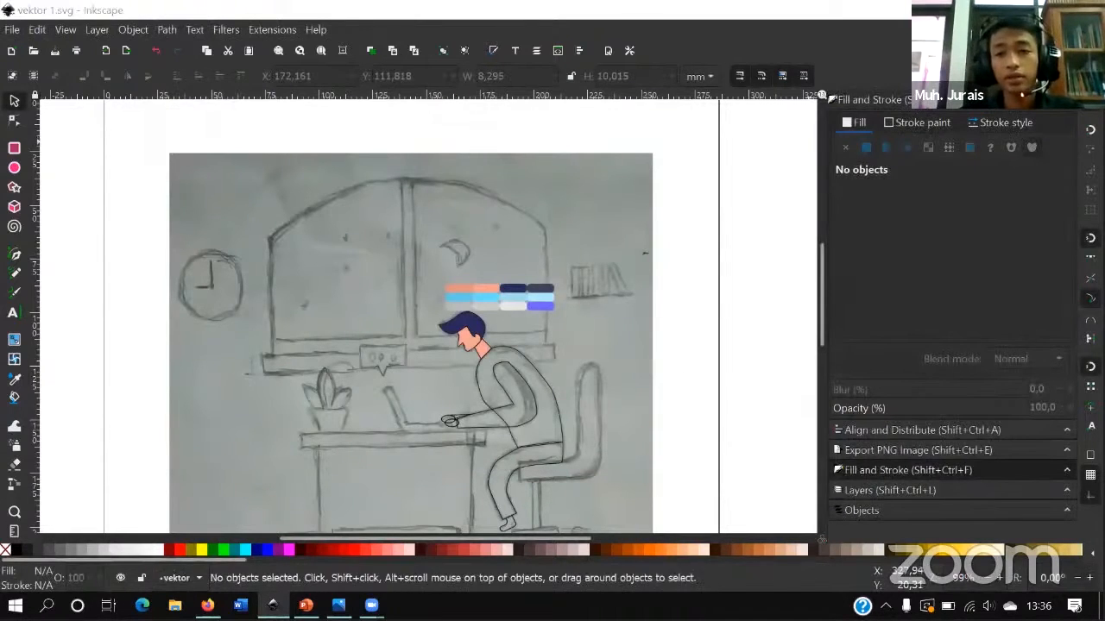
- Switch to the Windows desktop, move the vektor 1 file beside the pallet warna shortcut, and return to Inkscape
{"action": "left_click", "coordinate": [1011, 11]}
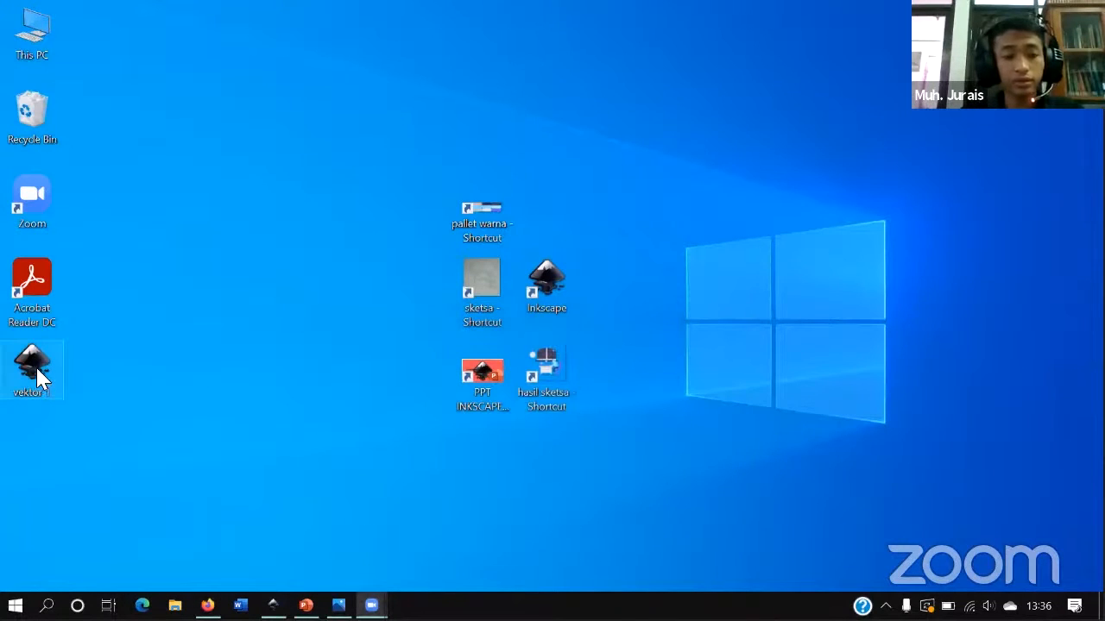
{"action": "left_click_drag", "start_coordinate": [32, 367], "coordinate": [595, 293]}
{"action": "left_click_drag", "start_coordinate": [567, 205], "coordinate": [570, 209]}
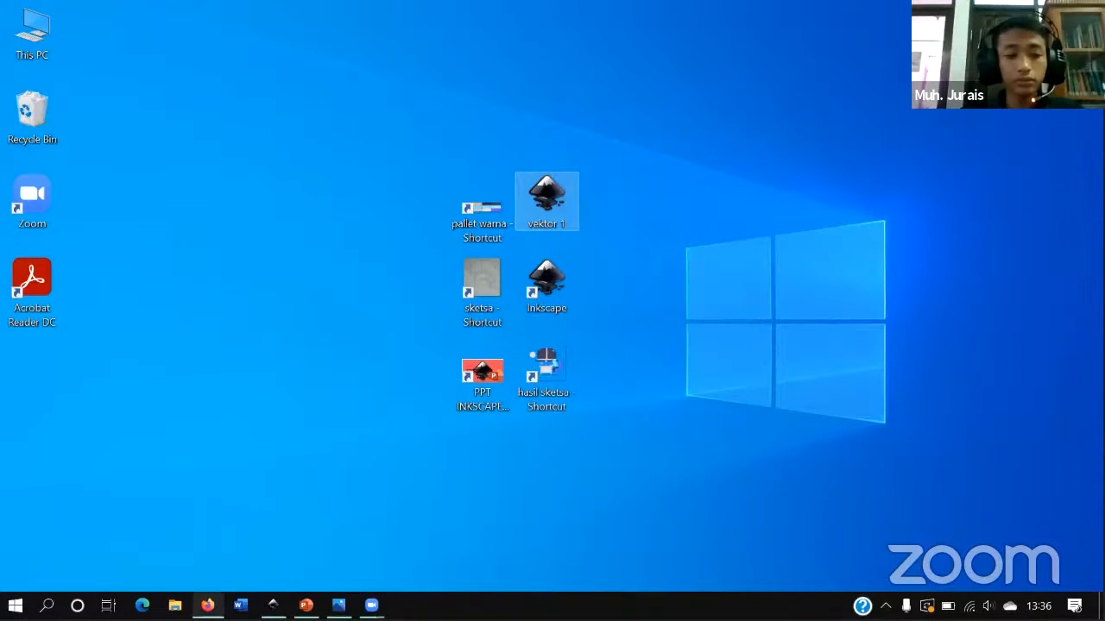
{"action": "left_click", "coordinate": [273, 604]}
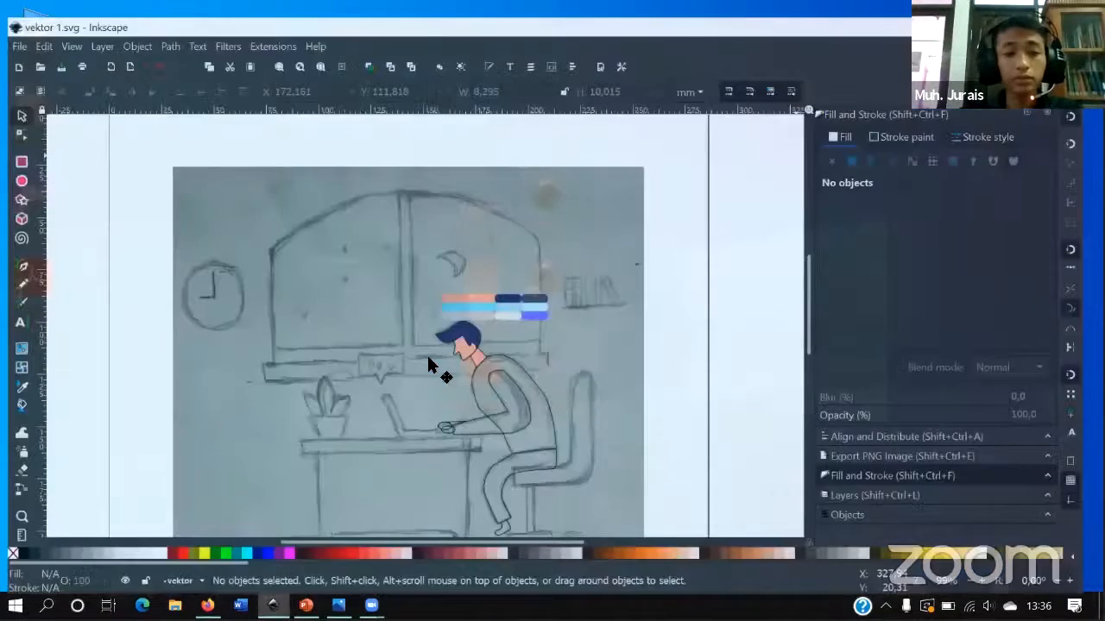
- Make the torso path editable by nodes and select the straight segment along its upper back
{"action": "scroll", "coordinate": [454, 291], "scroll_direction": "up", "scroll_amount": 5}
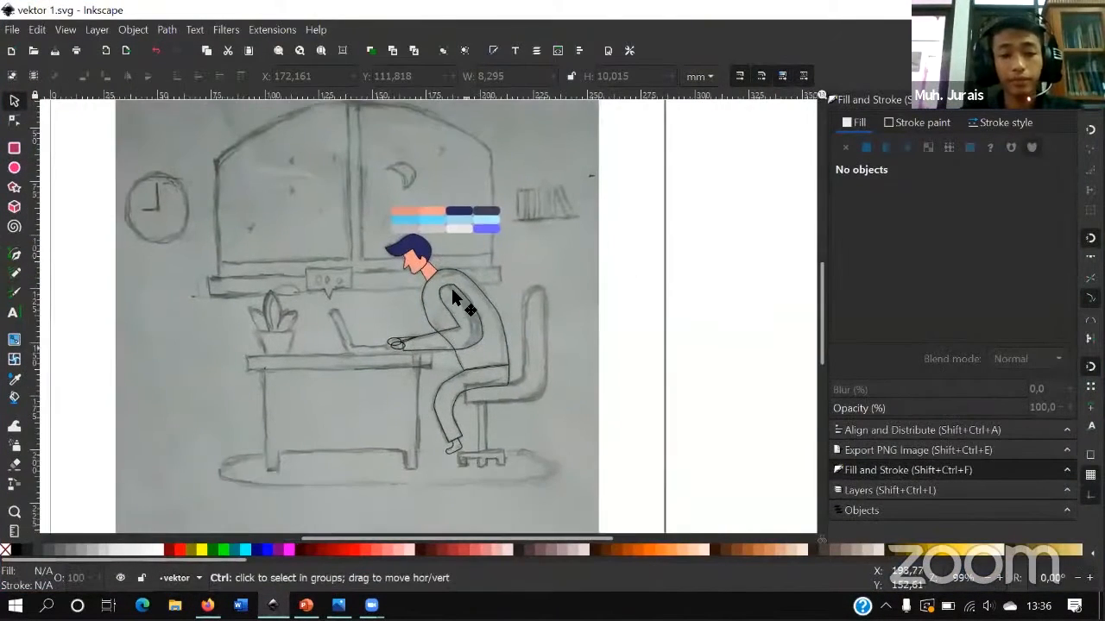
{"action": "scroll", "coordinate": [366, 332], "scroll_direction": "up", "scroll_amount": 3}
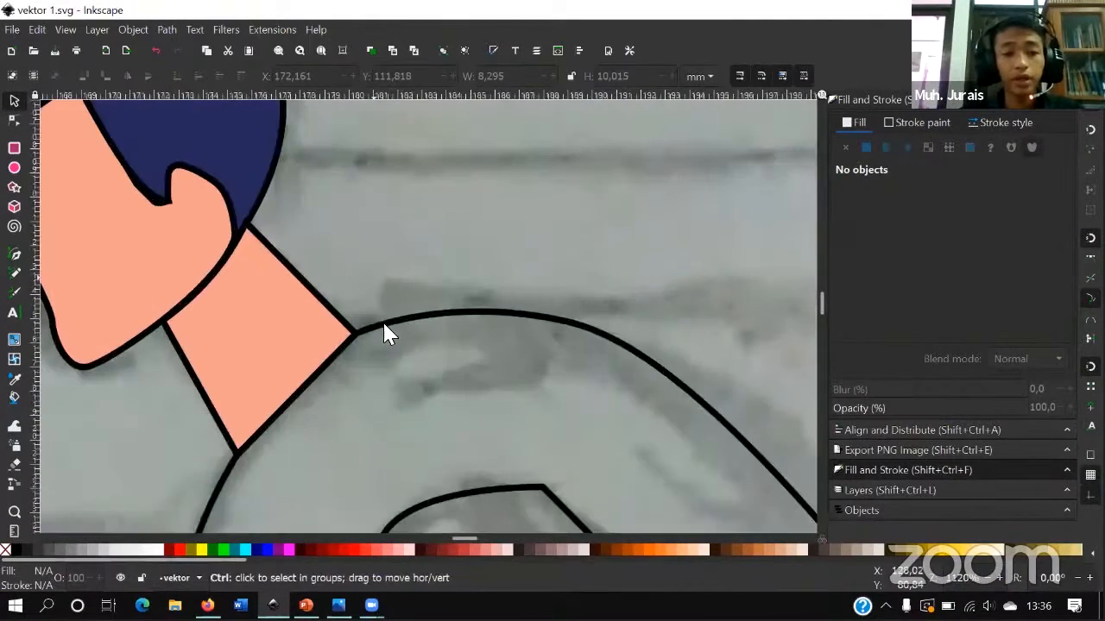
{"action": "left_click", "coordinate": [354, 327]}
{"action": "left_click", "coordinate": [14, 121]}
{"action": "left_click", "coordinate": [363, 334]}
{"action": "left_click", "coordinate": [561, 359]}
{"action": "key", "text": "space"}
{"action": "left_click_drag", "start_coordinate": [574, 380], "coordinate": [356, 319]}
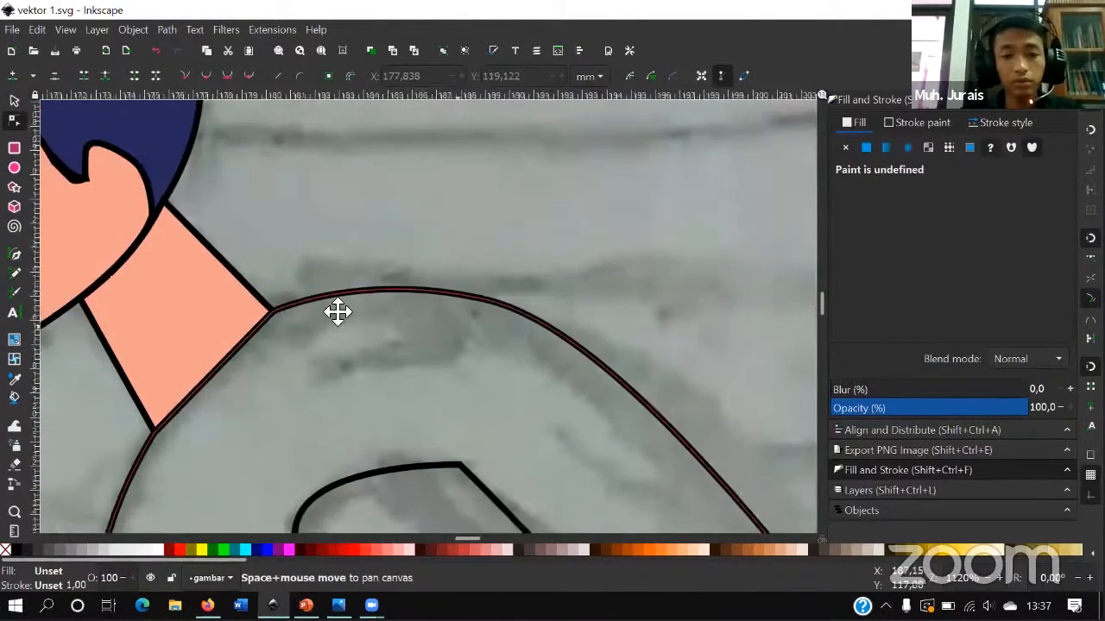
{"action": "left_click", "coordinate": [399, 274]}
{"action": "left_click", "coordinate": [344, 249]}
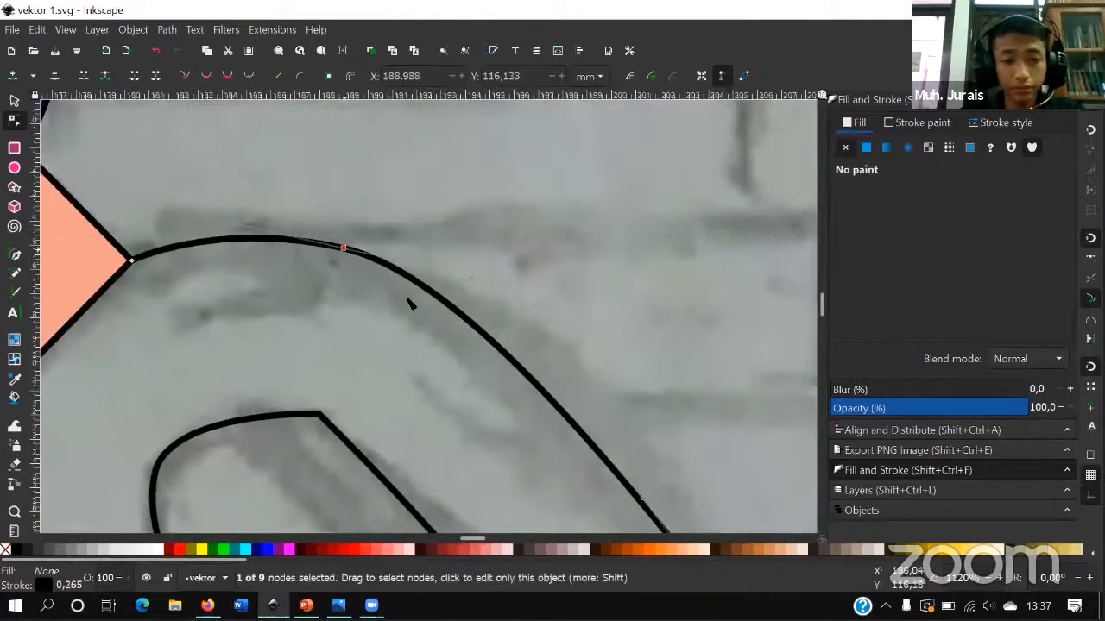
{"action": "left_click", "coordinate": [441, 307]}
{"action": "scroll", "coordinate": [448, 324], "scroll_direction": "down", "scroll_amount": 2}
{"action": "key", "text": "space"}
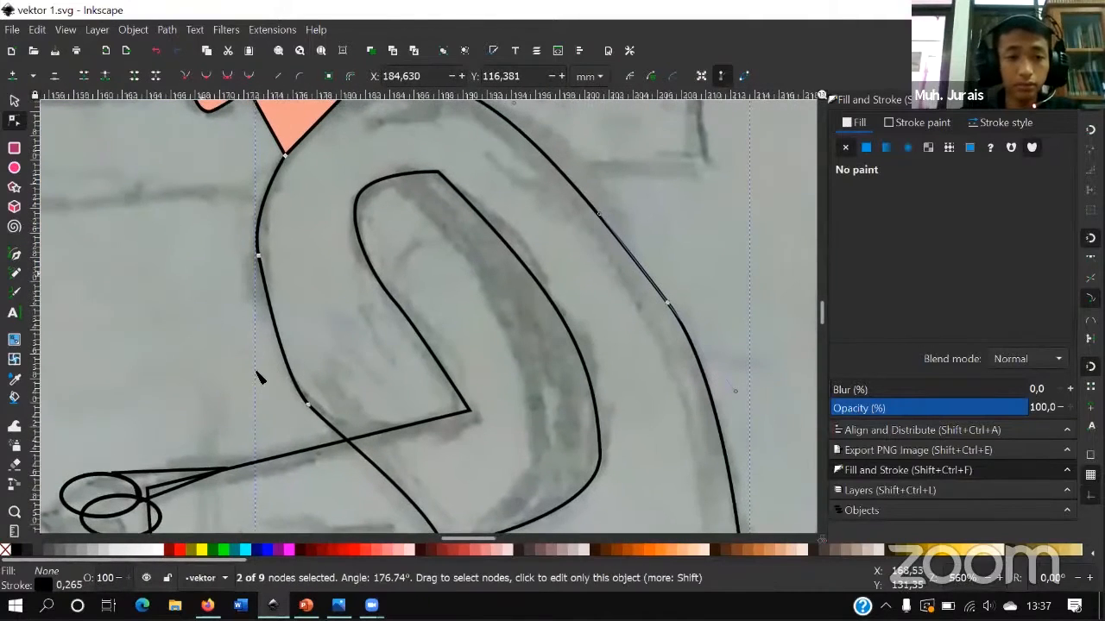
- Smooth the chest curve of the torso path by adjusting the handles between its two chest nodes
{"action": "scroll", "coordinate": [306, 395], "scroll_direction": "up", "scroll_amount": 2}
{"action": "scroll", "coordinate": [301, 393], "scroll_direction": "down", "scroll_amount": 1}
{"action": "left_click", "coordinate": [329, 420]}
{"action": "left_click_drag", "start_coordinate": [264, 356], "coordinate": [270, 328]}
{"action": "left_click", "coordinate": [260, 210]}
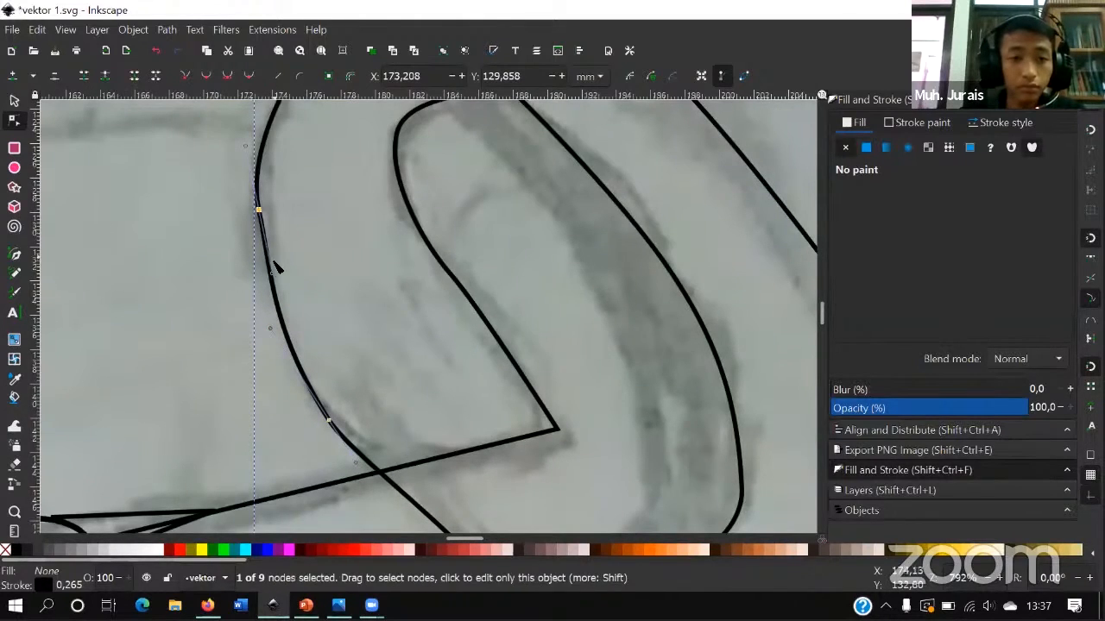
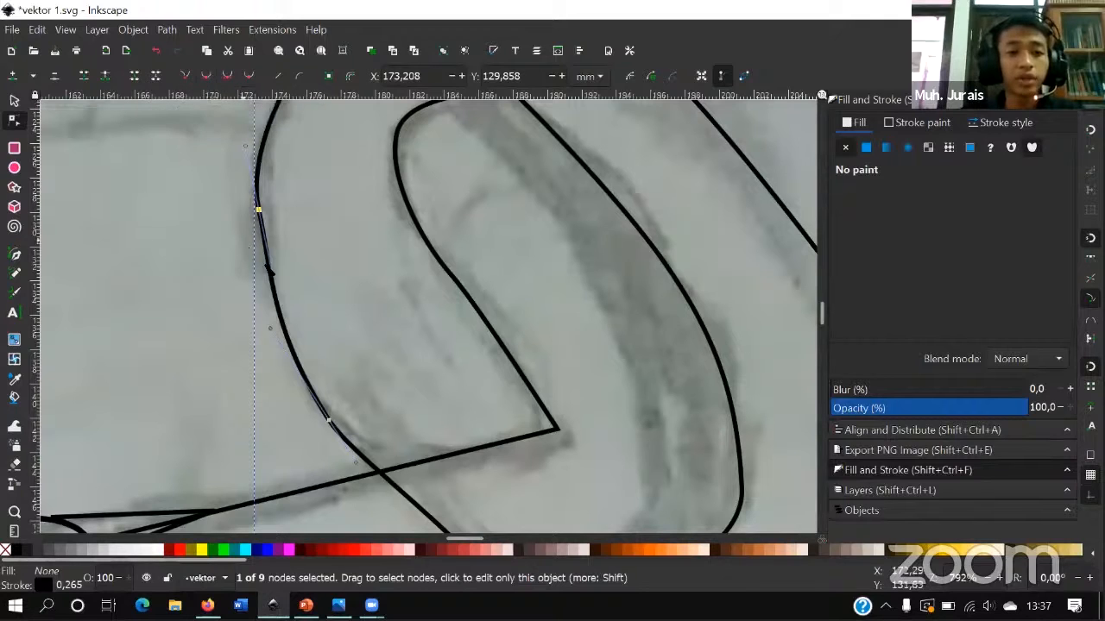
{"action": "left_click_drag", "start_coordinate": [272, 272], "coordinate": [264, 255]}
- Reshape the belly curve of the torso path around the node just below the forearm
{"action": "scroll", "coordinate": [328, 301], "scroll_direction": "down", "scroll_amount": 5}
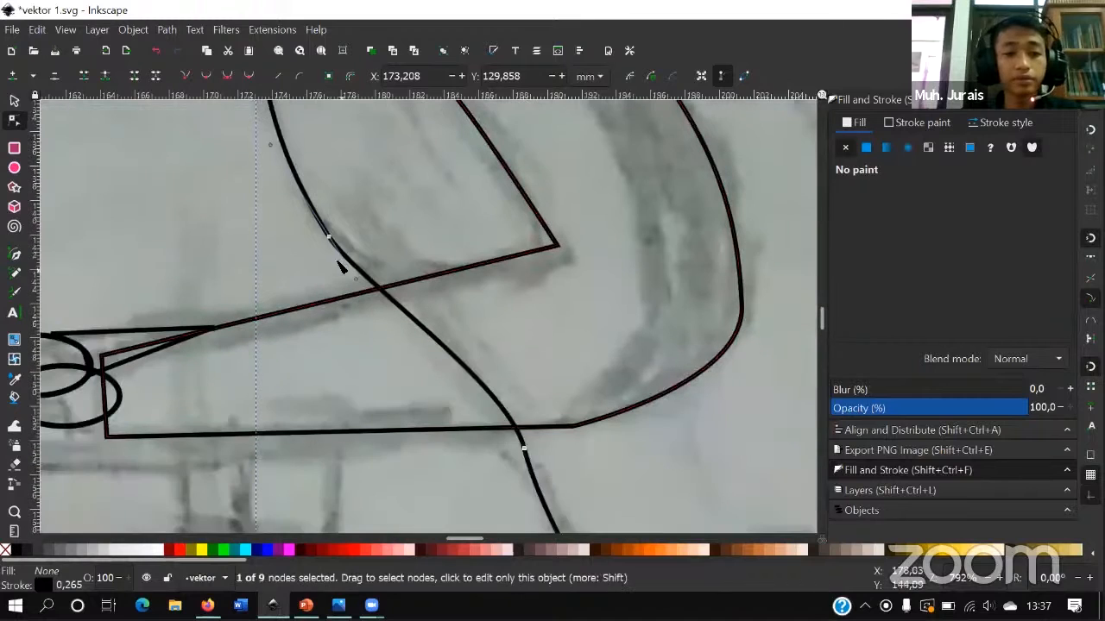
{"action": "scroll", "coordinate": [604, 424], "scroll_direction": "down", "scroll_amount": 2}
{"action": "scroll", "coordinate": [610, 457], "scroll_direction": "up", "scroll_amount": 1}
{"action": "scroll", "coordinate": [493, 391], "scroll_direction": "up", "scroll_amount": 1}
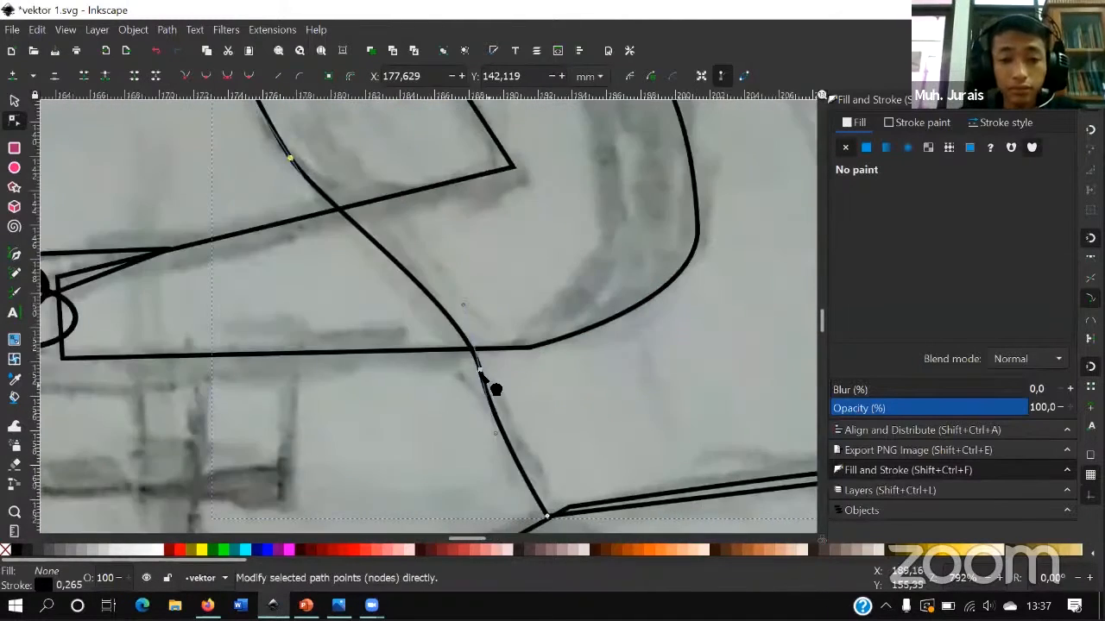
{"action": "left_click", "coordinate": [481, 370]}
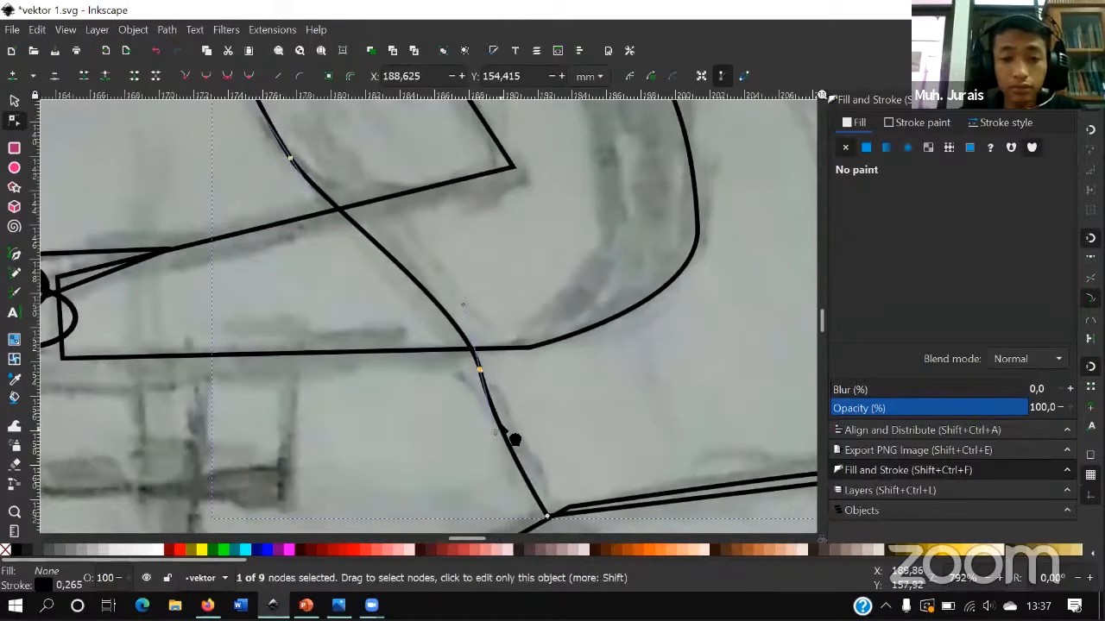
{"action": "left_click", "coordinate": [495, 429]}
{"action": "left_click_drag", "start_coordinate": [496, 435], "coordinate": [507, 435]}
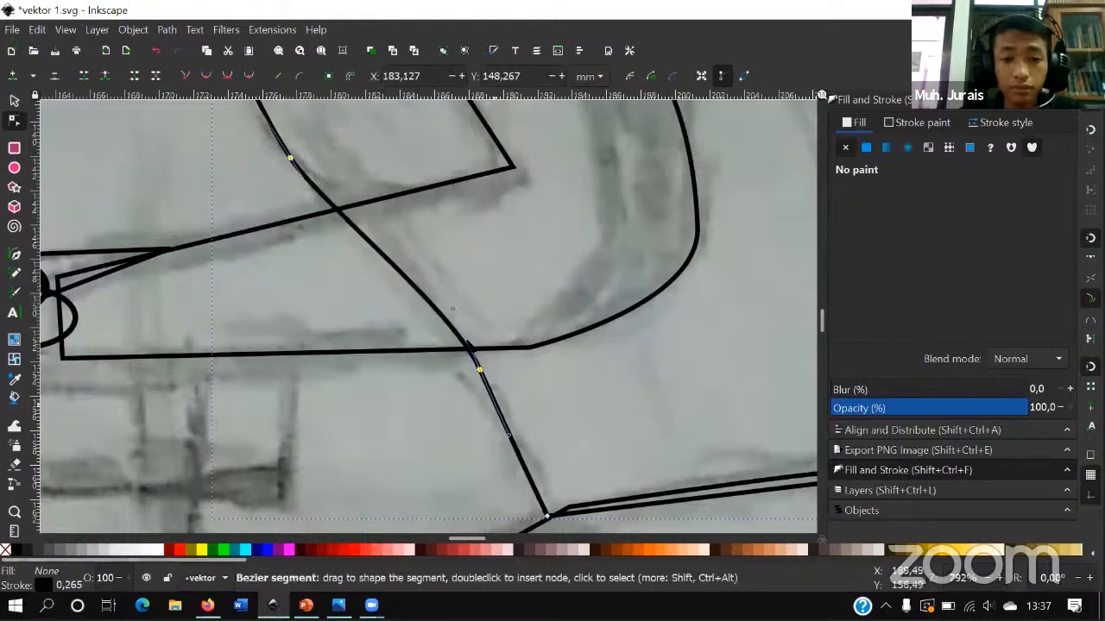
{"action": "left_click_drag", "start_coordinate": [447, 301], "coordinate": [438, 282]}
- Bend the torso's hem segment upward so it follows the top edge of the trousers
{"action": "key", "text": "space"}
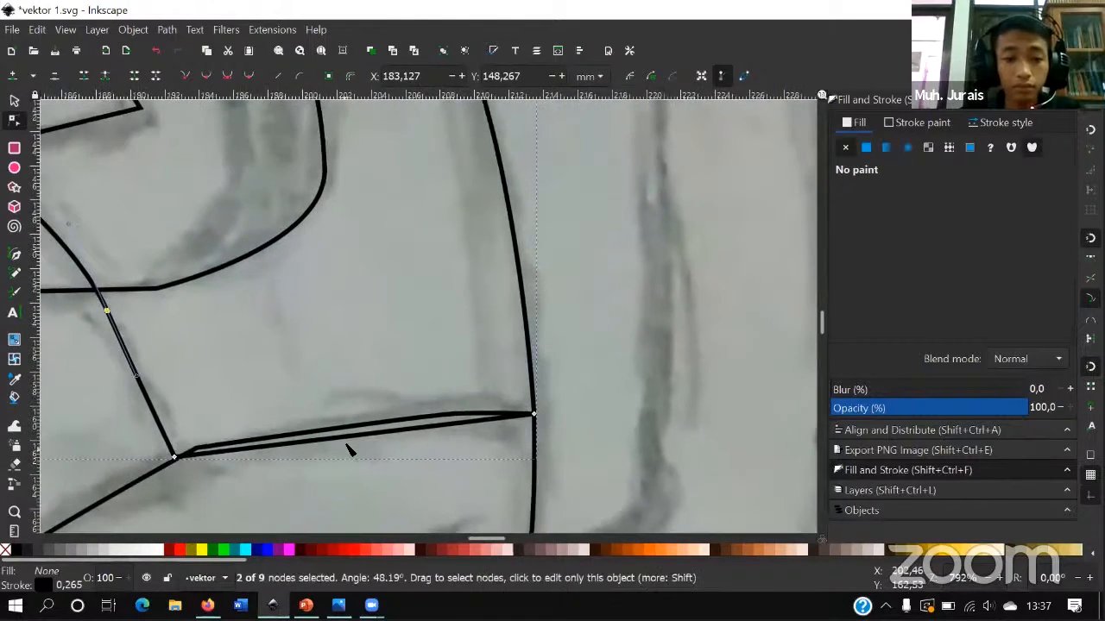
{"action": "left_click", "coordinate": [346, 437]}
{"action": "left_click_drag", "start_coordinate": [346, 437], "coordinate": [358, 429]}
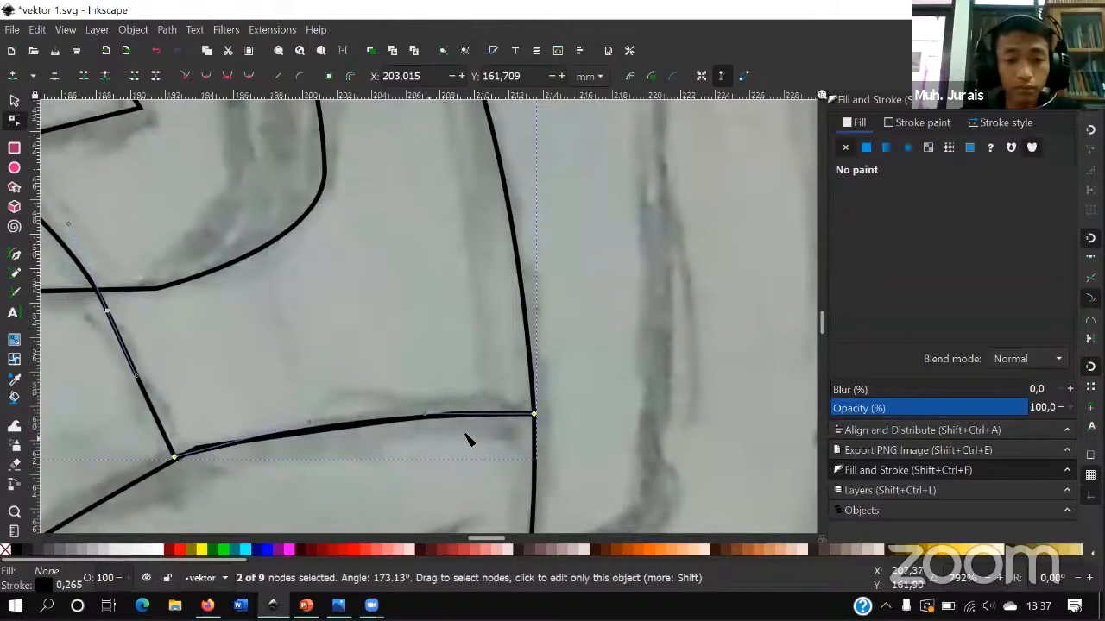
- Round out the back of the torso path between the shoulder and mid-back nodes
{"action": "key", "text": "space"}
{"action": "scroll", "coordinate": [448, 399], "scroll_direction": "down", "scroll_amount": 4}
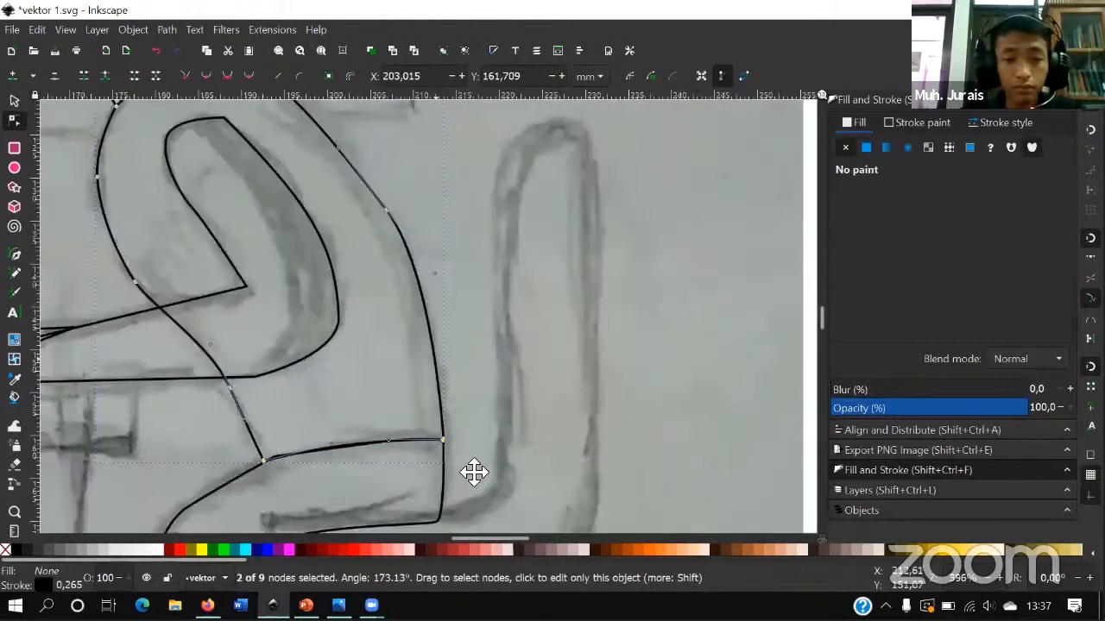
{"action": "scroll", "coordinate": [456, 316], "scroll_direction": "up", "scroll_amount": 1}
{"action": "scroll", "coordinate": [395, 272], "scroll_direction": "up", "scroll_amount": 1}
{"action": "left_click", "coordinate": [400, 259]}
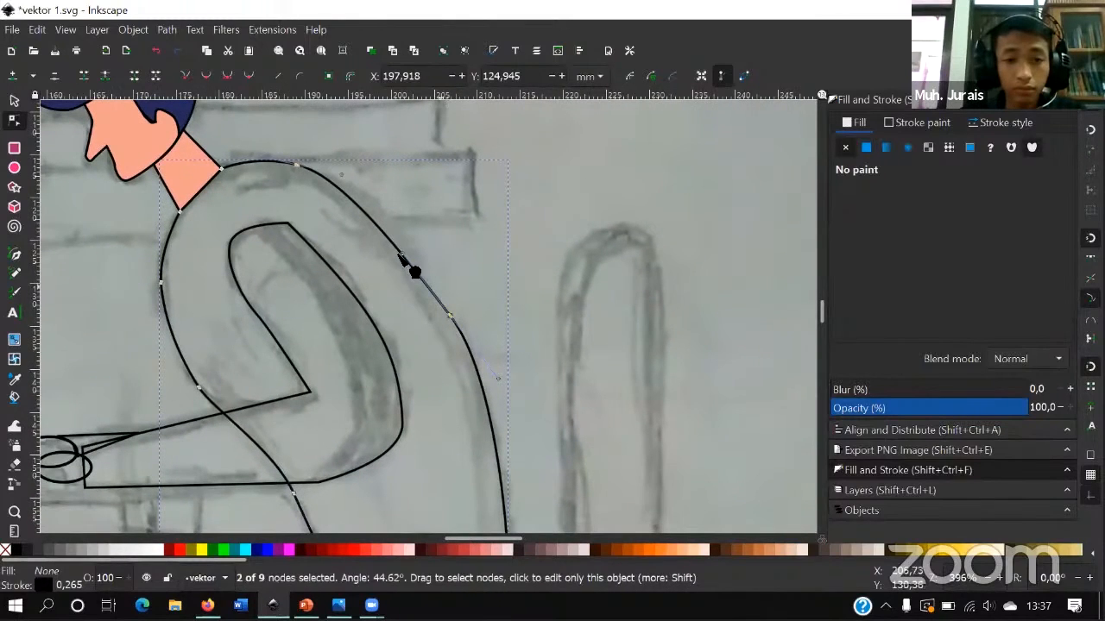
{"action": "left_click_drag", "start_coordinate": [403, 252], "coordinate": [406, 241]}
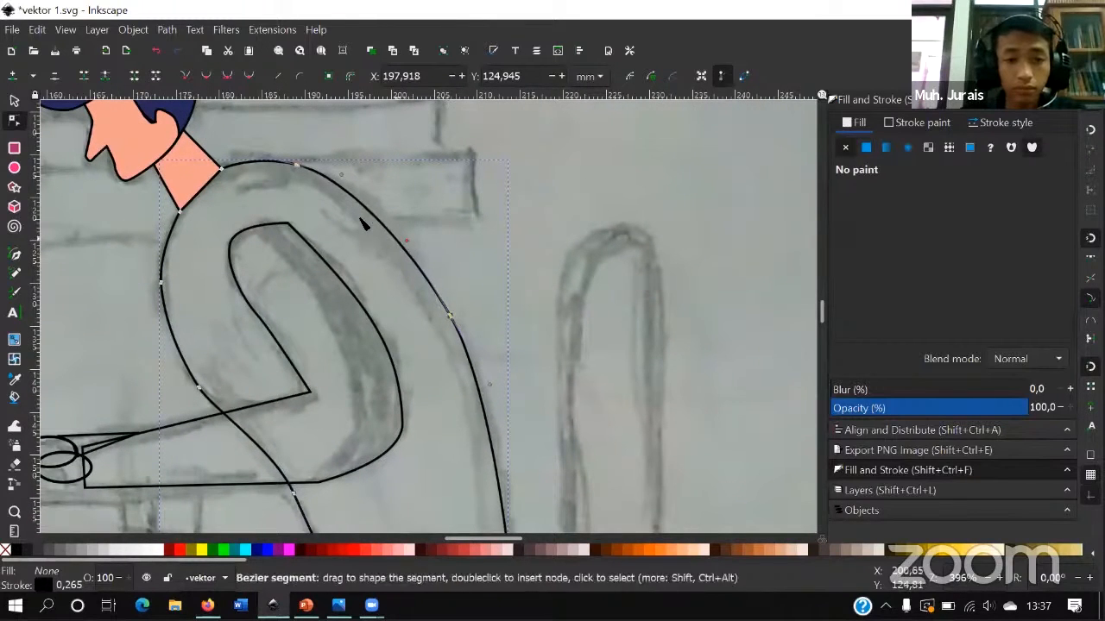
- Give the torso path a flat fill sampled from the palette's bright blue swatch, RGBA 68e1fdff, and deselect it
{"action": "key", "text": "space"}
{"action": "scroll", "coordinate": [450, 271], "scroll_direction": "down", "scroll_amount": 1}
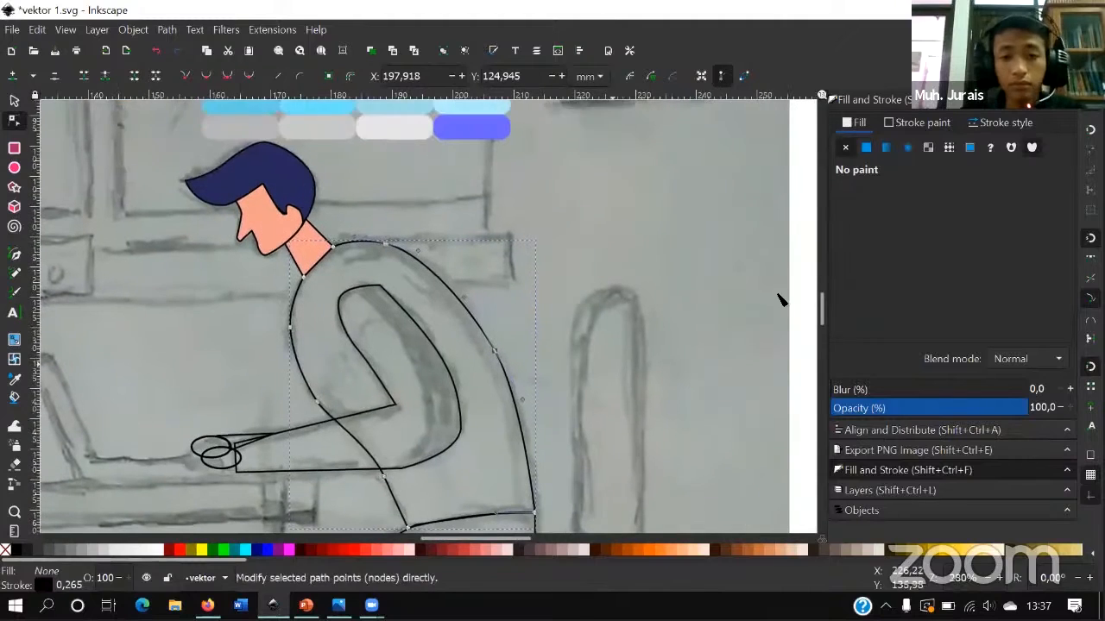
{"action": "left_click", "coordinate": [866, 146]}
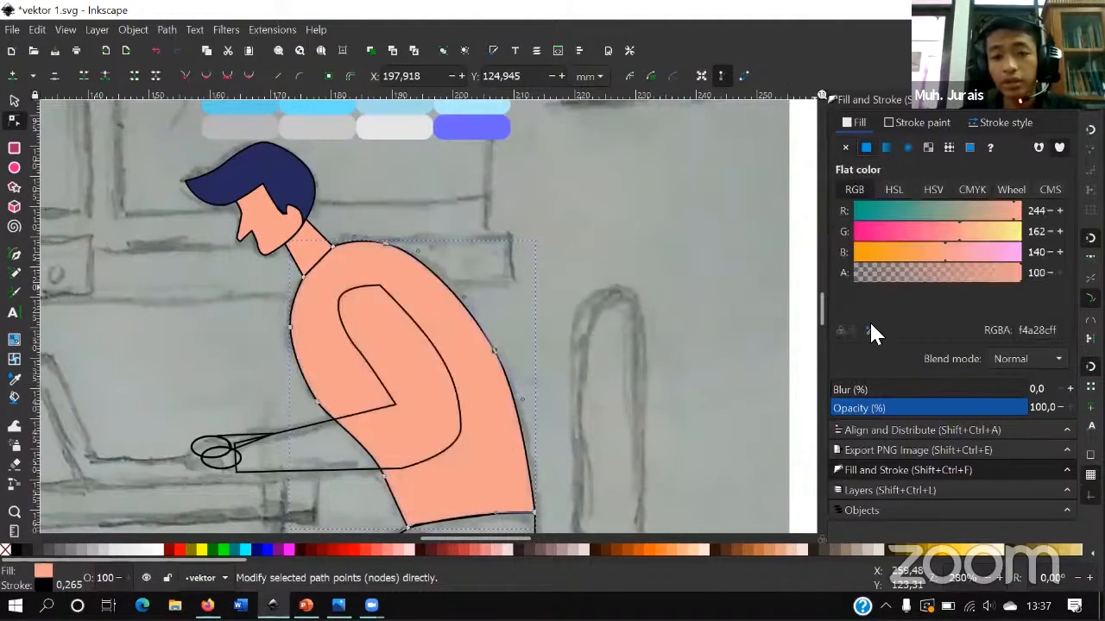
{"action": "key", "text": "d"}
{"action": "scroll", "coordinate": [557, 306], "scroll_direction": "up", "scroll_amount": 3}
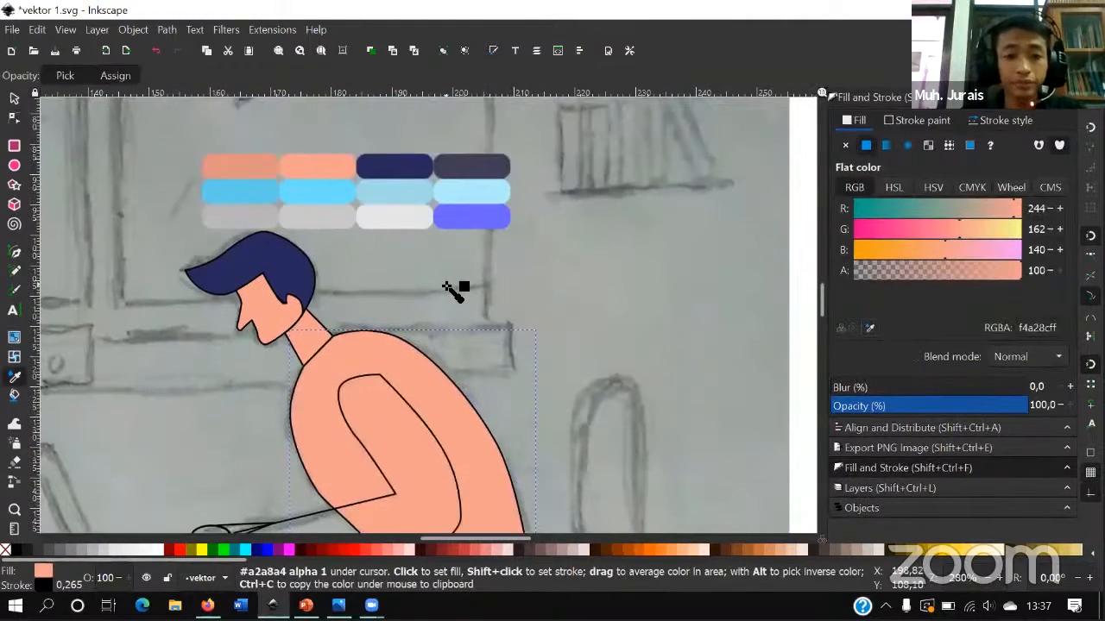
{"action": "left_click", "coordinate": [313, 191]}
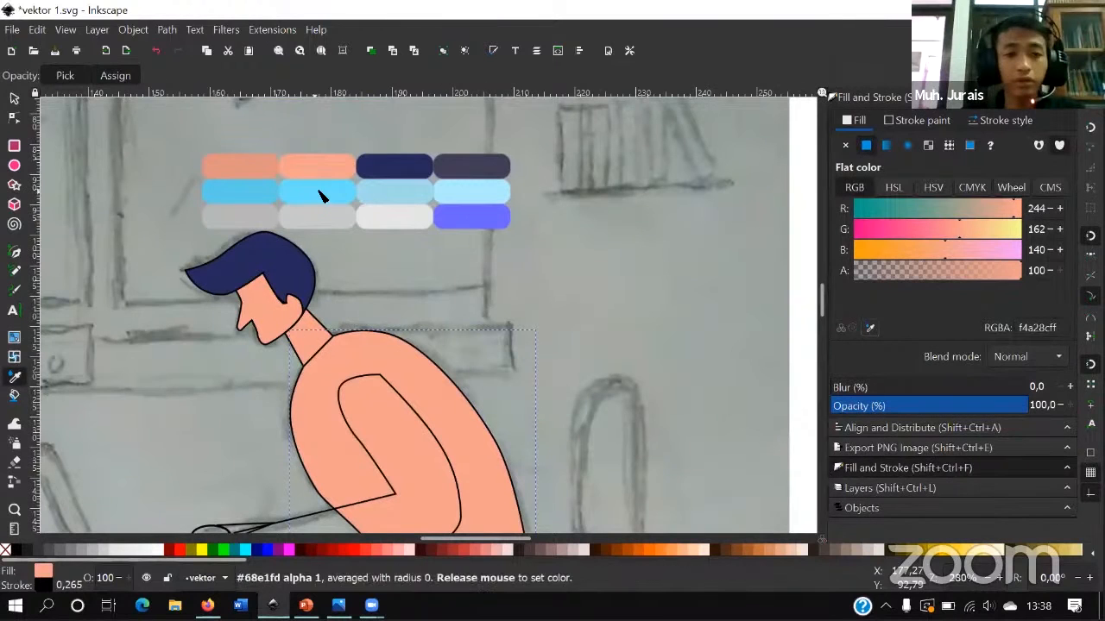
{"action": "key", "text": "n"}
{"action": "scroll", "coordinate": [496, 325], "scroll_direction": "down", "scroll_amount": 1}
{"action": "scroll", "coordinate": [469, 382], "scroll_direction": "down", "scroll_amount": 3}
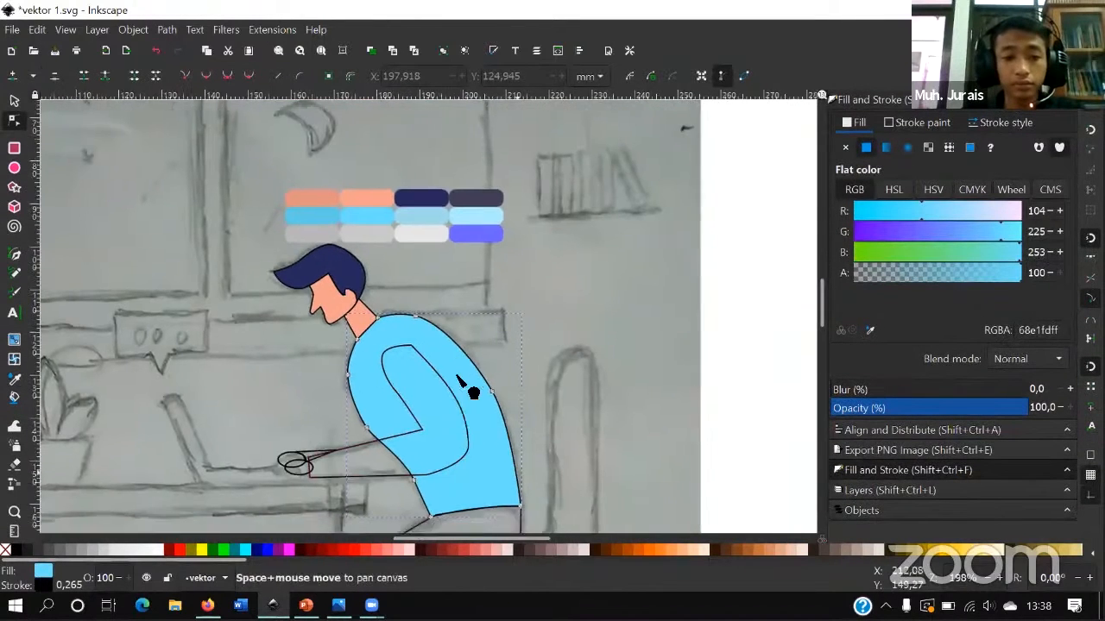
{"action": "left_click", "coordinate": [701, 318]}
{"action": "key", "text": "space"}
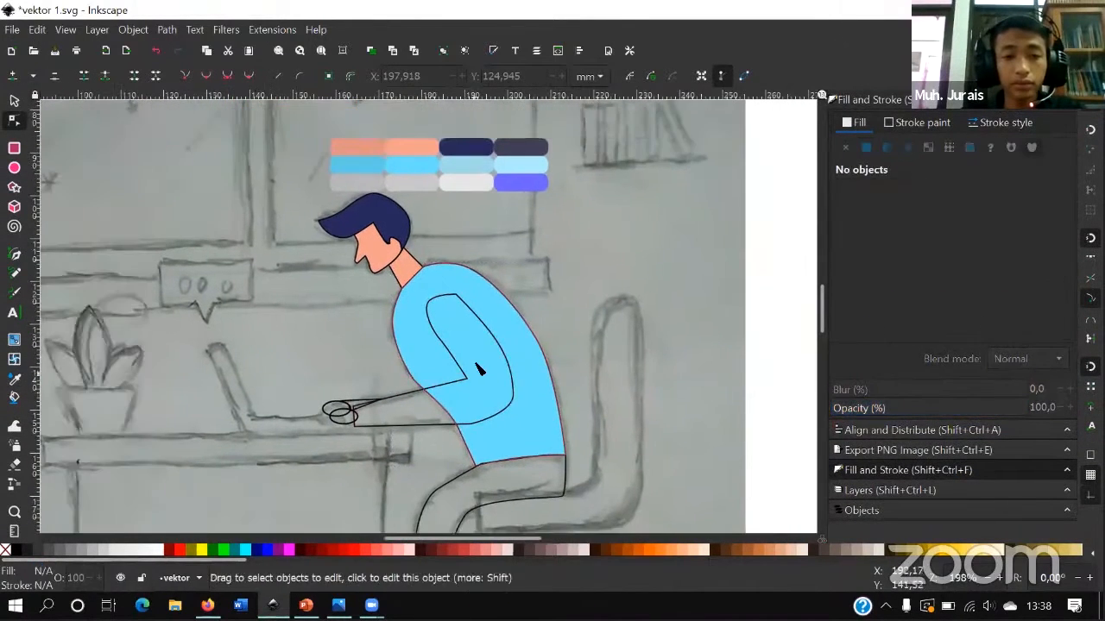
- Make the shoulder node at the top of the front arm path smooth and adjust its handle to round the shoulder
{"action": "scroll", "coordinate": [490, 362], "scroll_direction": "up", "scroll_amount": 1}
{"action": "key", "text": "space"}
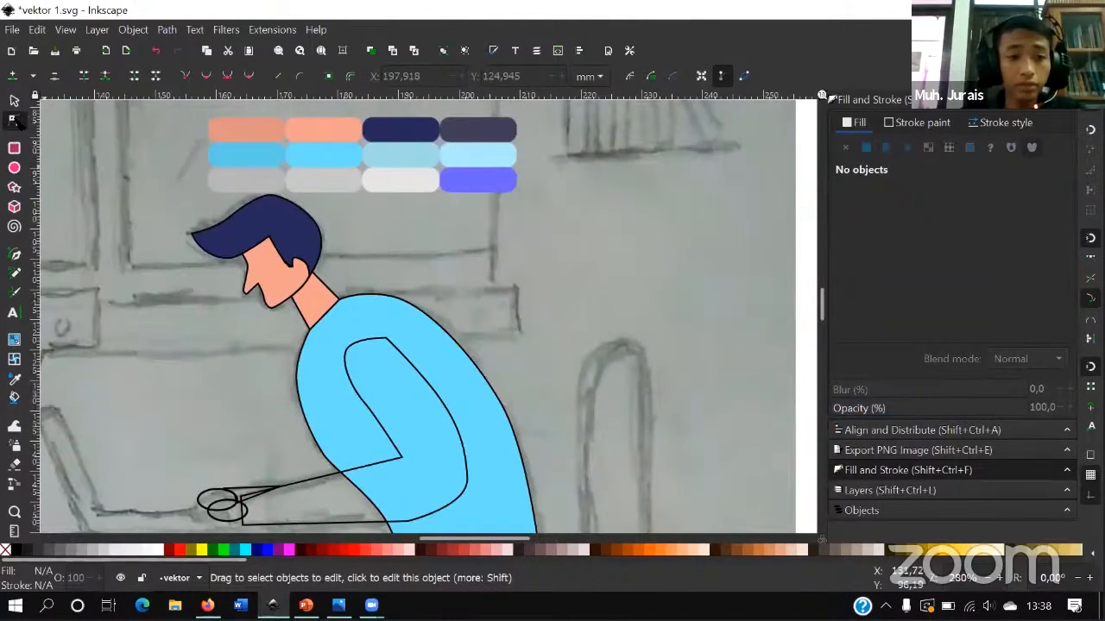
{"action": "scroll", "coordinate": [390, 349], "scroll_direction": "up", "scroll_amount": 3}
{"action": "left_click", "coordinate": [386, 320]}
{"action": "left_click", "coordinate": [384, 319]}
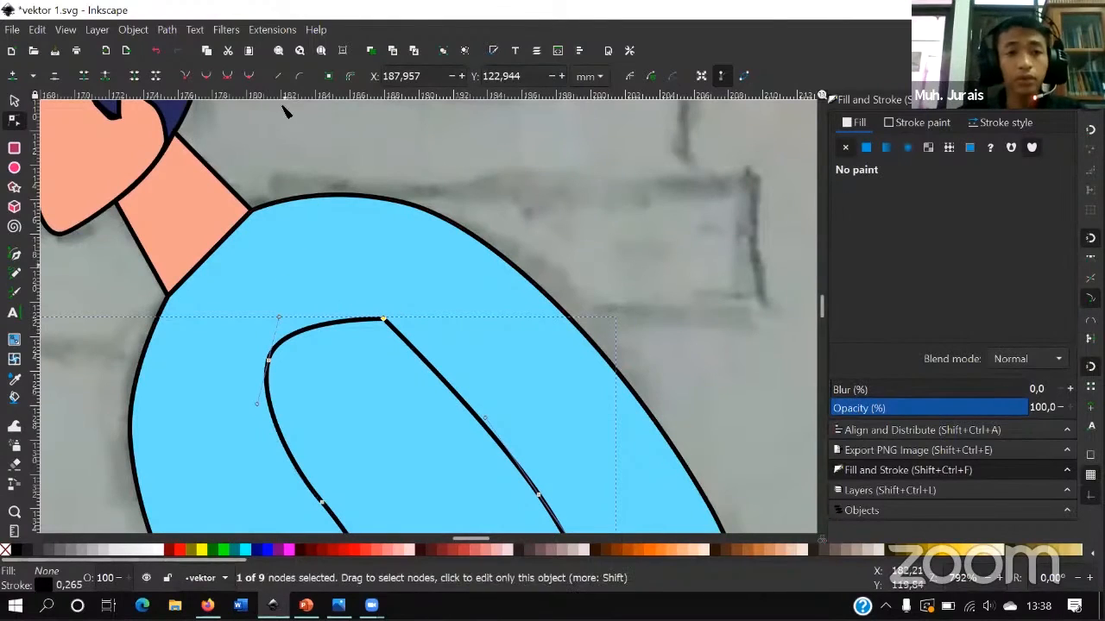
{"action": "left_click", "coordinate": [226, 76]}
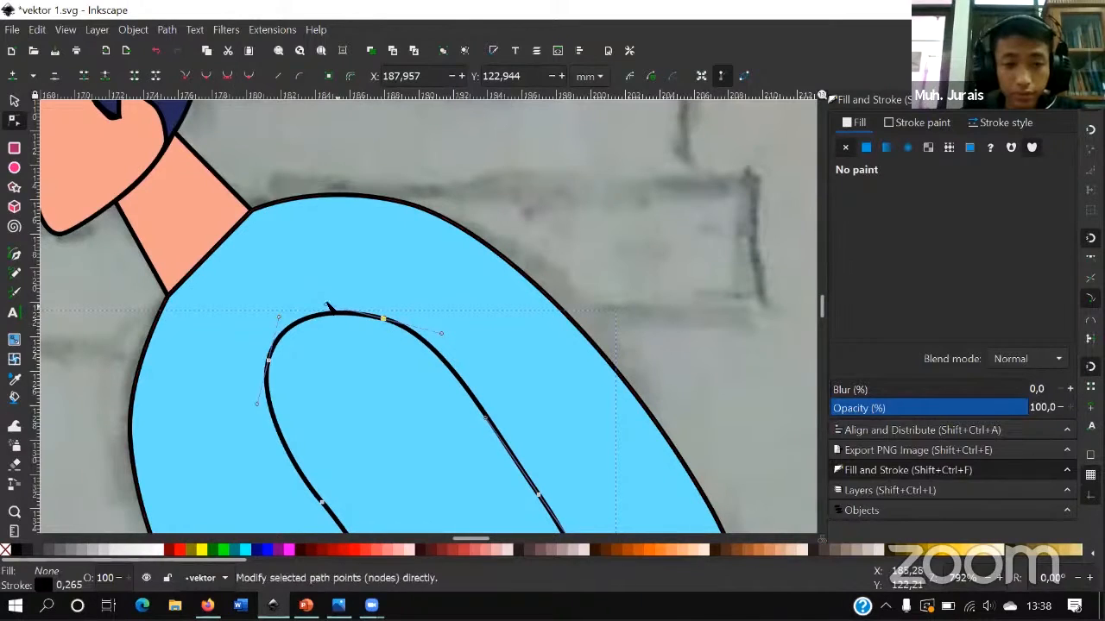
{"action": "left_click_drag", "start_coordinate": [326, 305], "coordinate": [342, 308]}
{"action": "scroll", "coordinate": [383, 322], "scroll_direction": "down", "scroll_amount": 5}
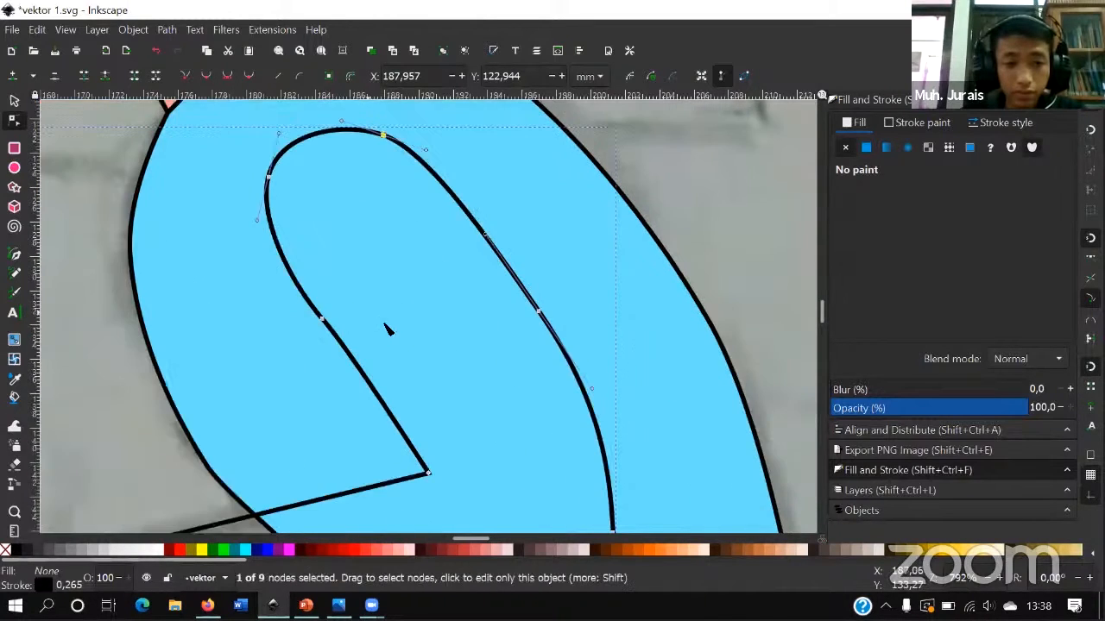
- Fine-tune the curve of the front arm's inner edge at the node between the shoulder and the elbow crook
{"action": "left_click", "coordinate": [321, 318]}
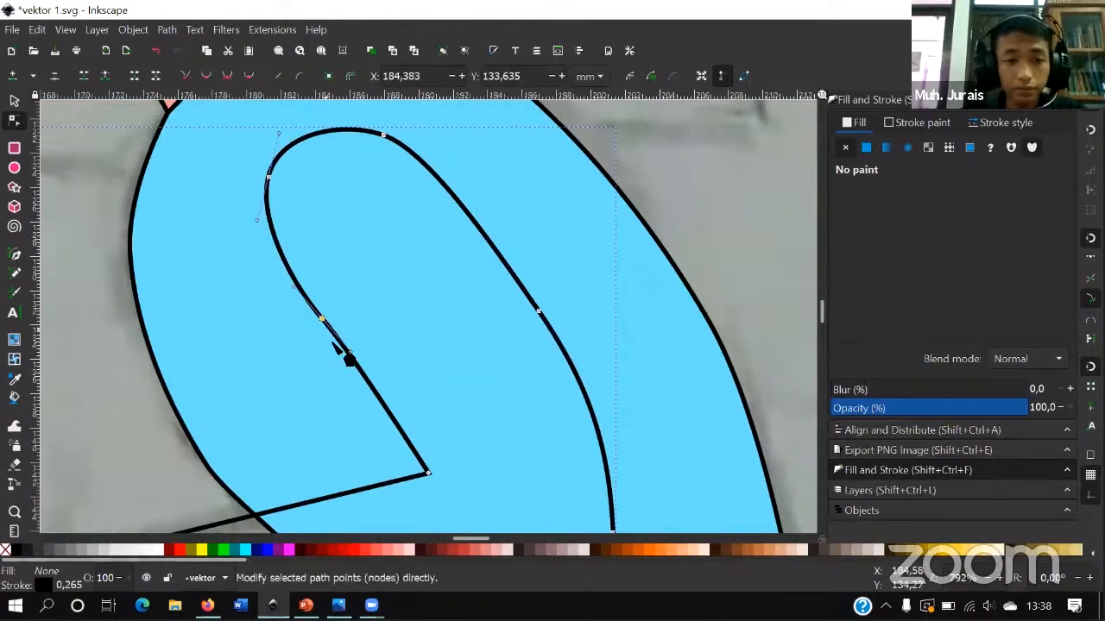
{"action": "left_click_drag", "start_coordinate": [351, 358], "coordinate": [348, 355]}
{"action": "scroll", "coordinate": [614, 359], "scroll_direction": "down", "scroll_amount": 5}
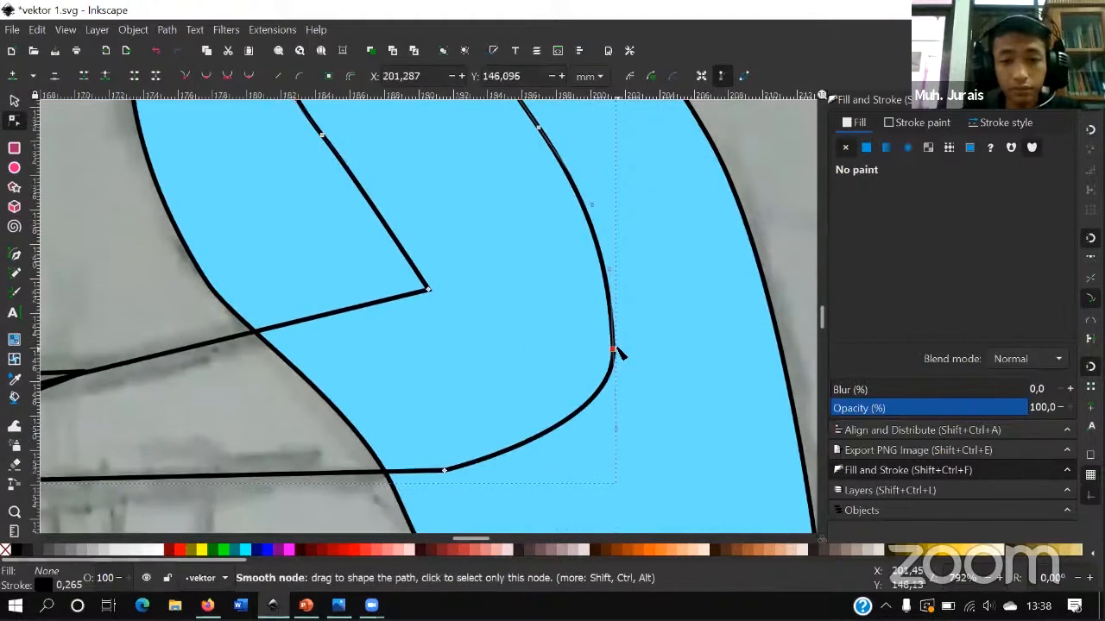
- Nudge the front arm's outer elbow node slightly, then smooth the node under the elbow and adjust its handle along the forearm
{"action": "left_click", "coordinate": [613, 348]}
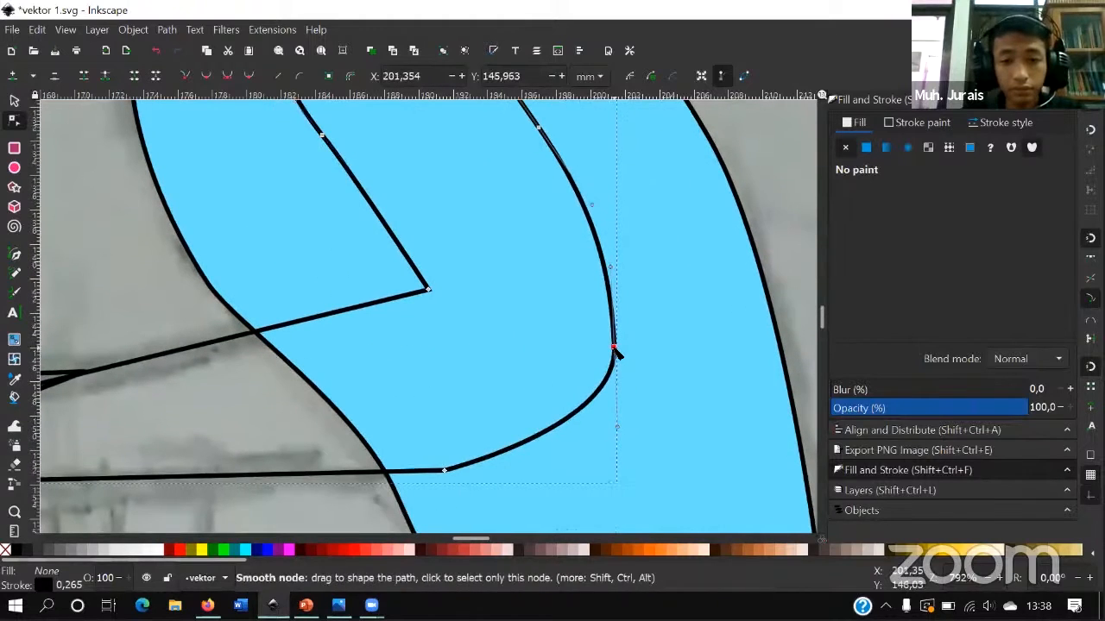
{"action": "left_click", "coordinate": [444, 471]}
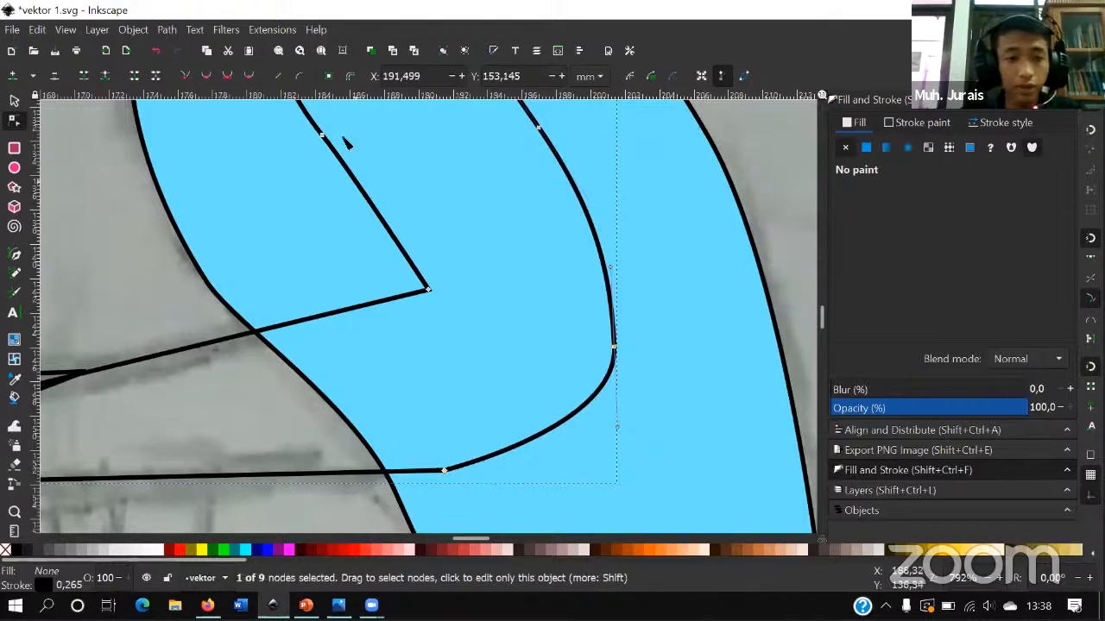
{"action": "left_click", "coordinate": [227, 75]}
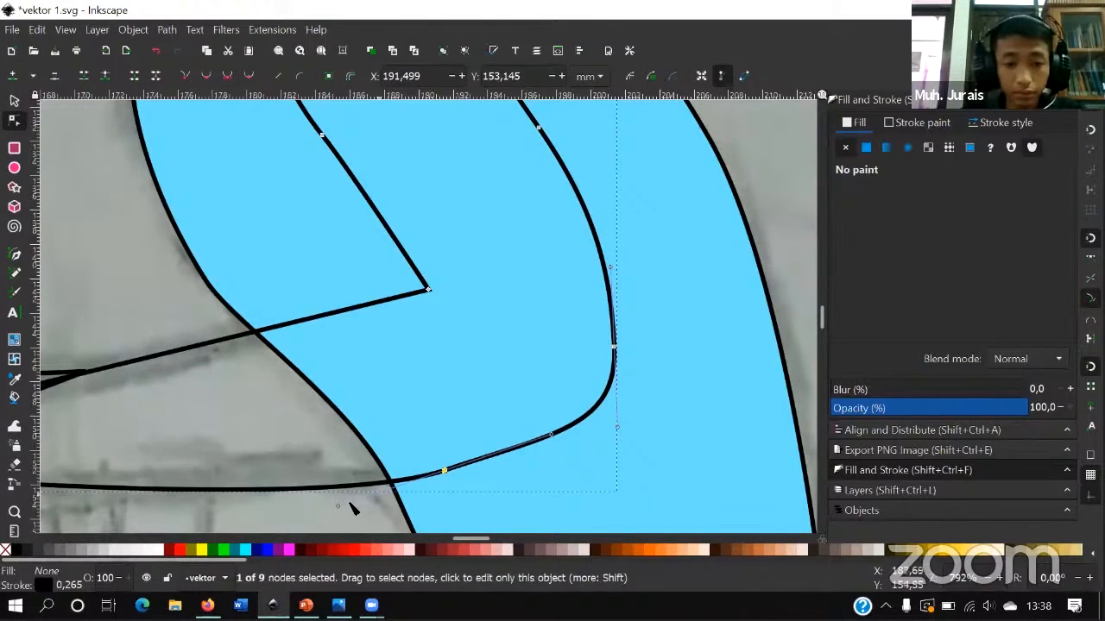
{"action": "left_click_drag", "start_coordinate": [378, 489], "coordinate": [385, 484]}
{"action": "scroll", "coordinate": [414, 439], "scroll_direction": "down", "scroll_amount": 3}
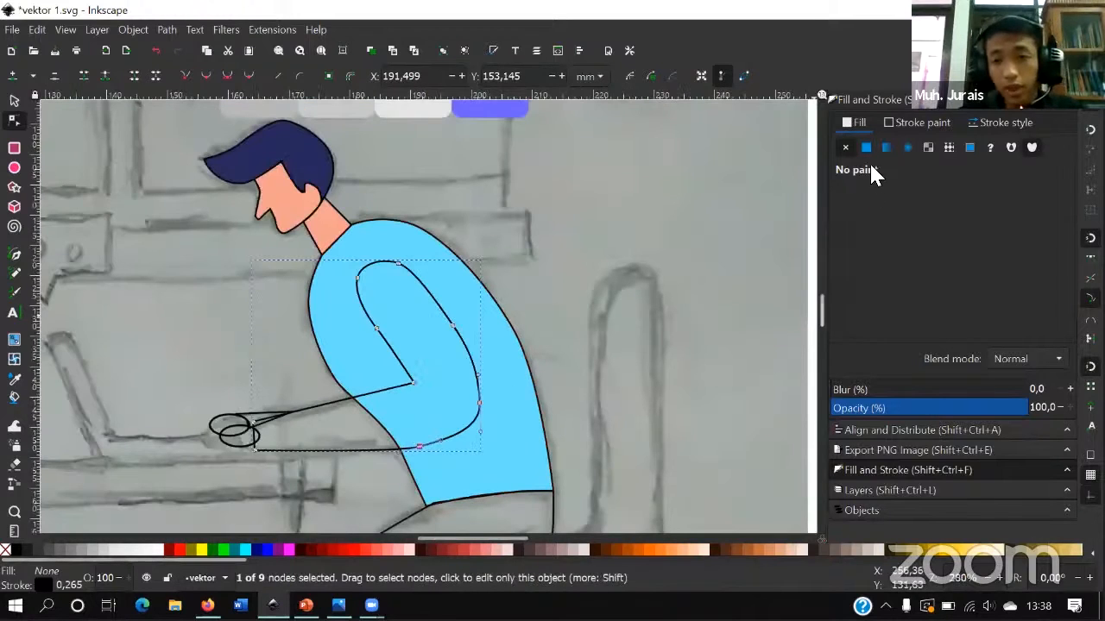
- Give the front arm path a flat fill in the shirt's bright blue, RGBA 68e1fdff
{"action": "left_click", "coordinate": [865, 147]}
{"action": "key", "text": "d"}
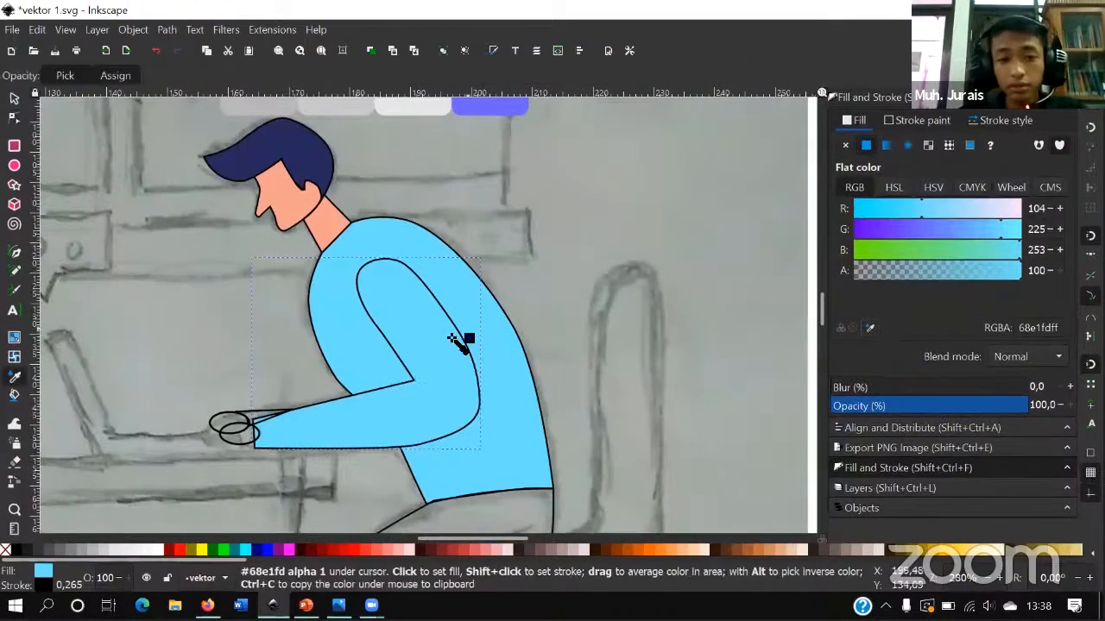
{"action": "scroll", "coordinate": [456, 333], "scroll_direction": "up", "scroll_amount": 5}
{"action": "scroll", "coordinate": [432, 324], "scroll_direction": "down", "scroll_amount": 4}
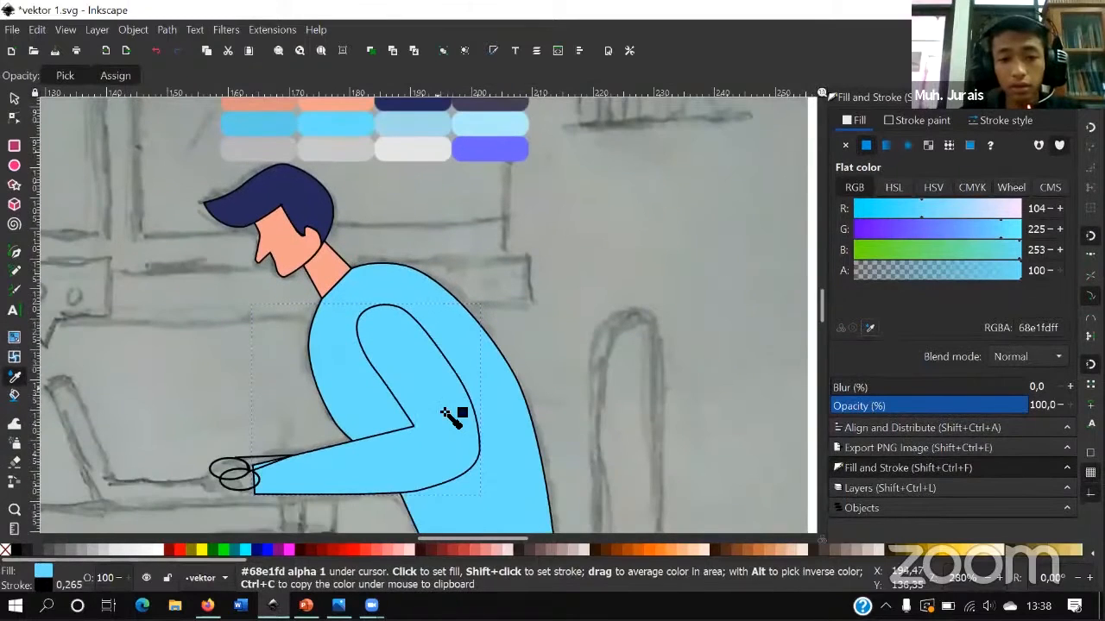
{"action": "key", "text": "n"}
{"action": "scroll", "coordinate": [488, 394], "scroll_direction": "down", "scroll_amount": 2}
{"action": "scroll", "coordinate": [431, 420], "scroll_direction": "up", "scroll_amount": 2}
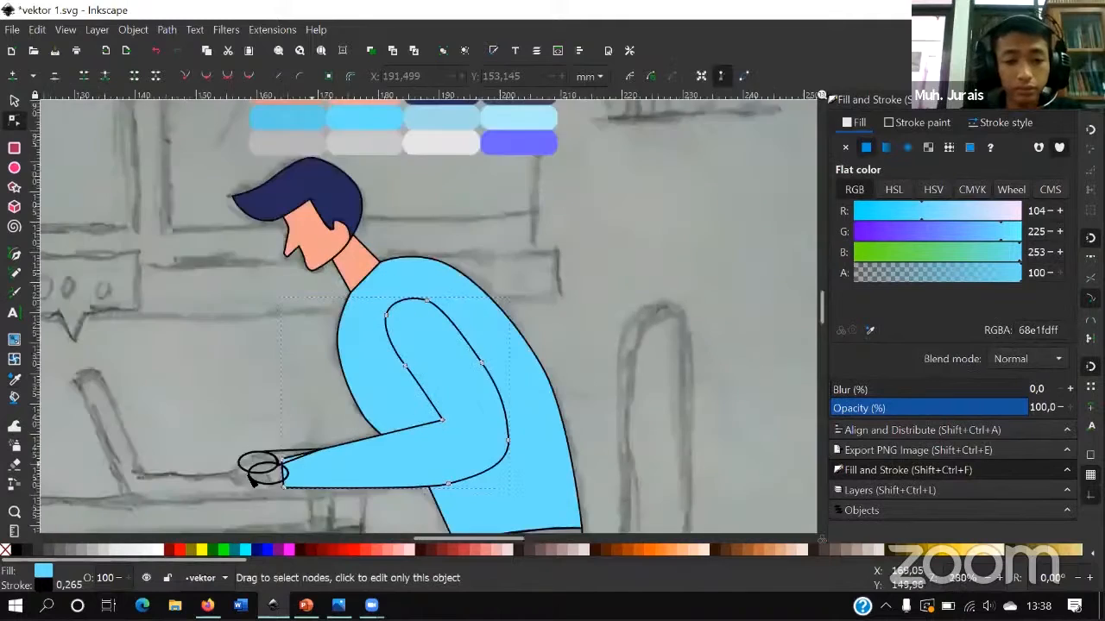
- Give the lower hand ellipse a flat fill sampled from the skin tone, RGBA f4a28cff
{"action": "scroll", "coordinate": [259, 481], "scroll_direction": "up", "scroll_amount": 4}
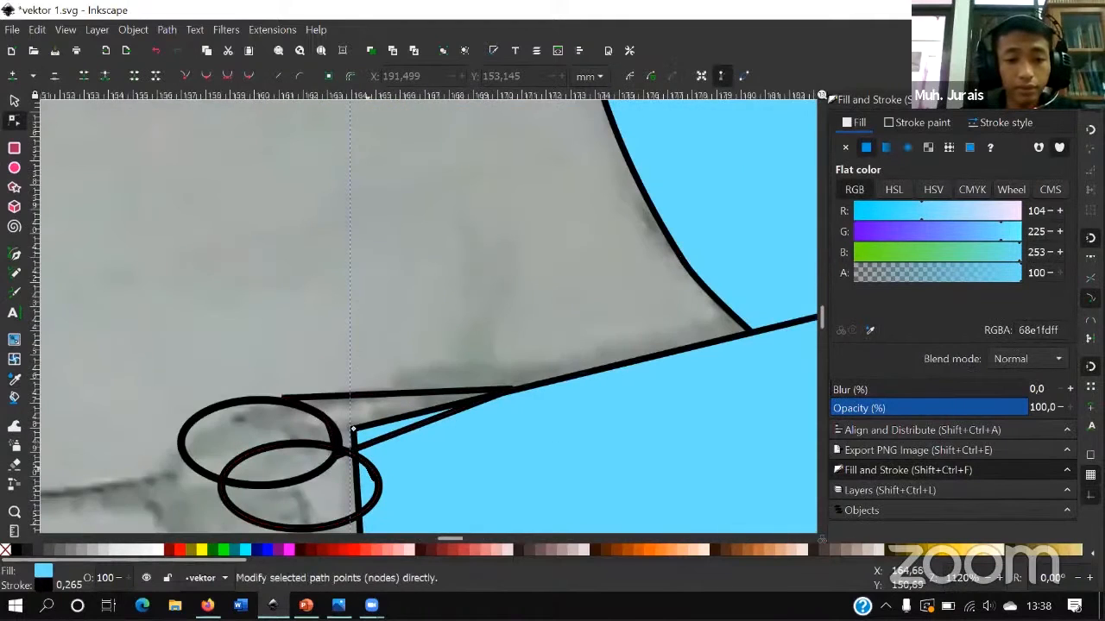
{"action": "left_click", "coordinate": [353, 429]}
{"action": "left_click", "coordinate": [866, 147]}
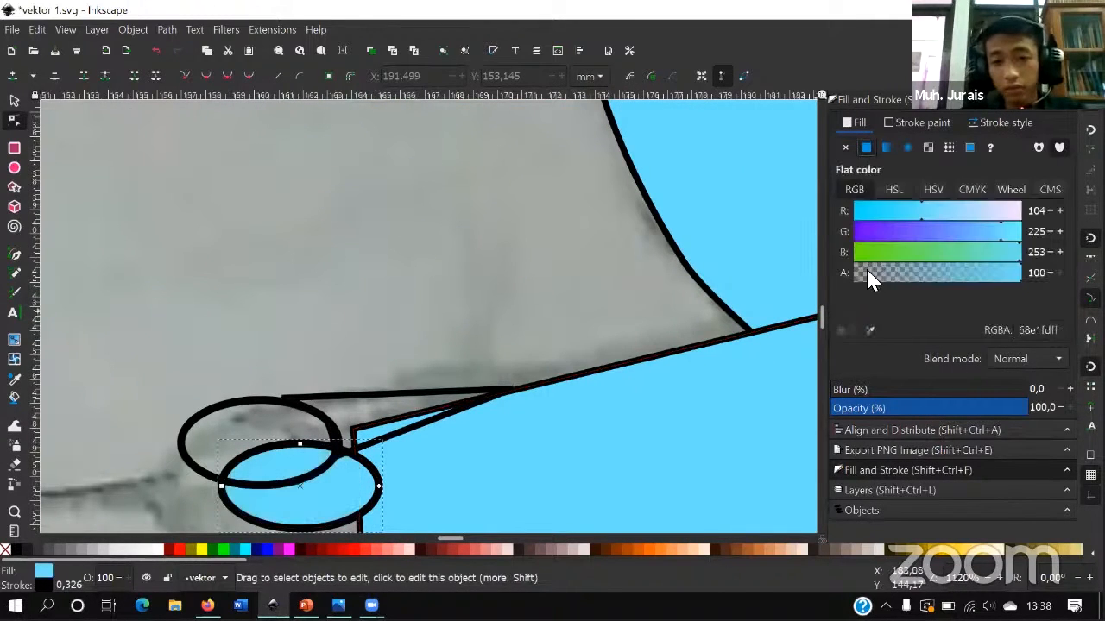
{"action": "left_click", "coordinate": [869, 328]}
{"action": "scroll", "coordinate": [419, 302], "scroll_direction": "up", "scroll_amount": 16}
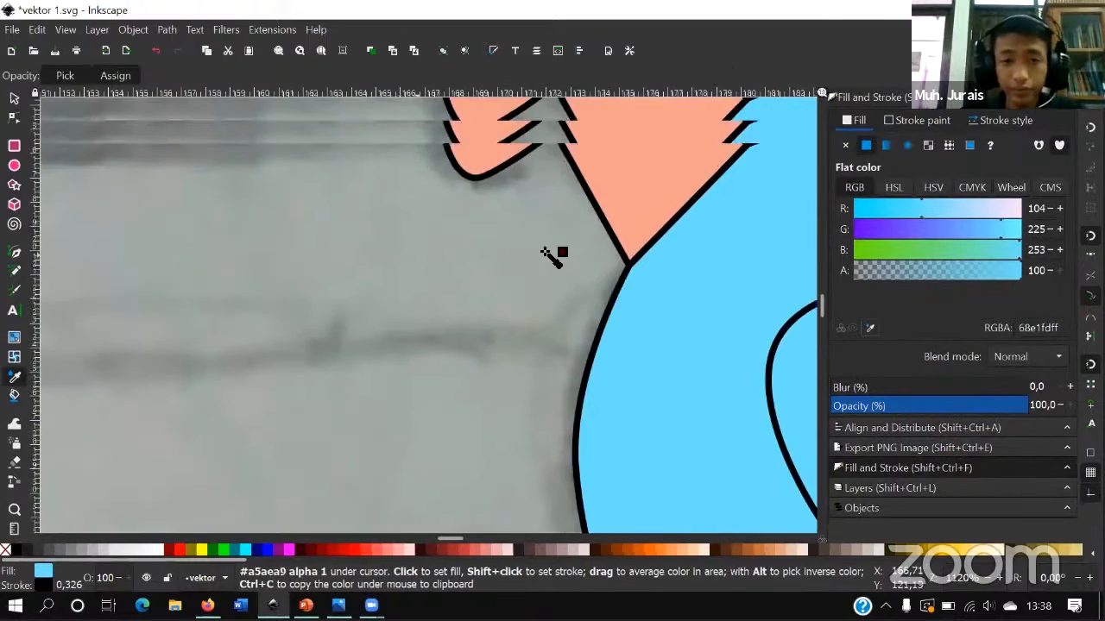
{"action": "left_click", "coordinate": [527, 264]}
{"action": "scroll", "coordinate": [481, 286], "scroll_direction": "down", "scroll_amount": 1}
{"action": "scroll", "coordinate": [490, 297], "scroll_direction": "down", "scroll_amount": 7}
{"action": "scroll", "coordinate": [431, 353], "scroll_direction": "down", "scroll_amount": 4}
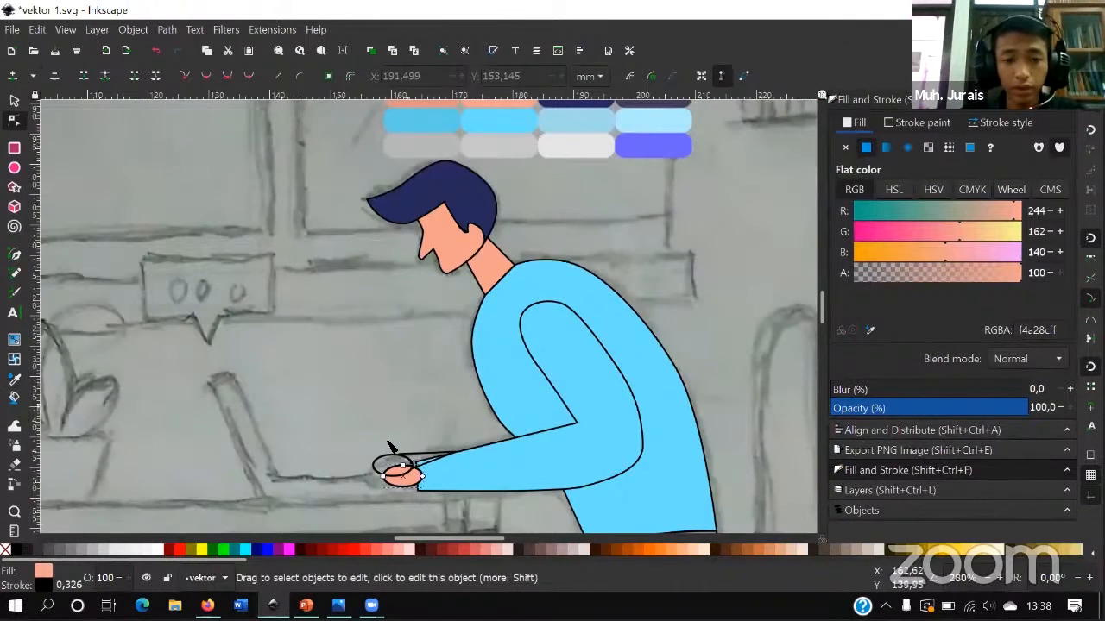
- Give the upper hand ellipse the same flat skin-tone fill, RGBA f4a28cff
{"action": "scroll", "coordinate": [393, 466], "scroll_direction": "up", "scroll_amount": 3}
{"action": "left_click", "coordinate": [398, 458]}
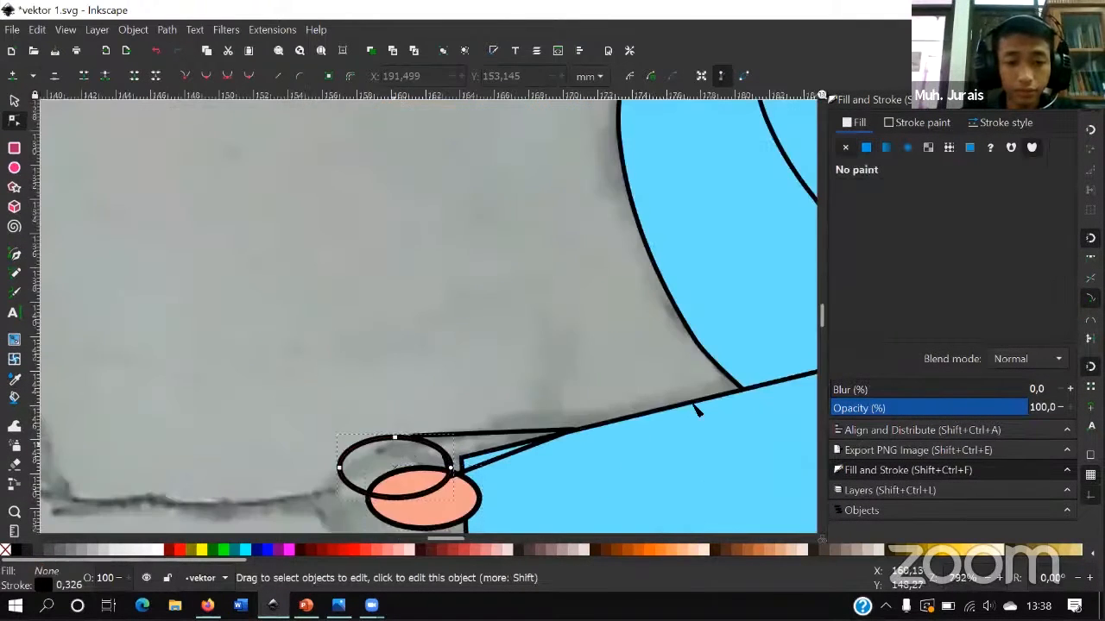
{"action": "left_click", "coordinate": [866, 147]}
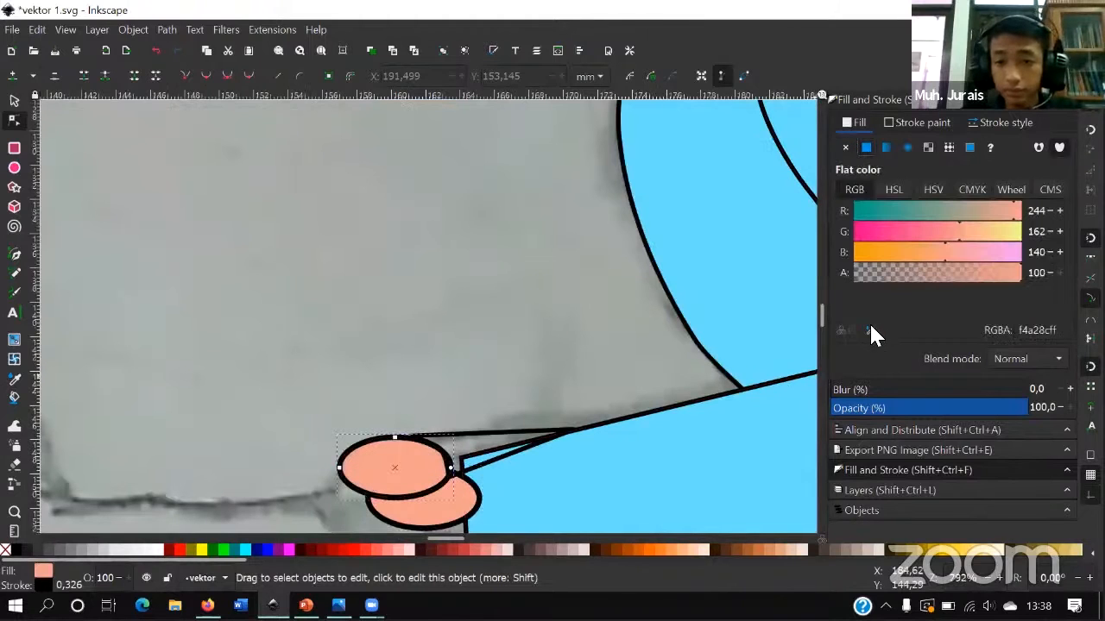
{"action": "left_click", "coordinate": [430, 504]}
- Fill the narrow far sleeve path behind the forearm with the bright blue sampled from the front sleeve, RGBA 68e1fdff
{"action": "scroll", "coordinate": [431, 505], "scroll_direction": "up", "scroll_amount": 2}
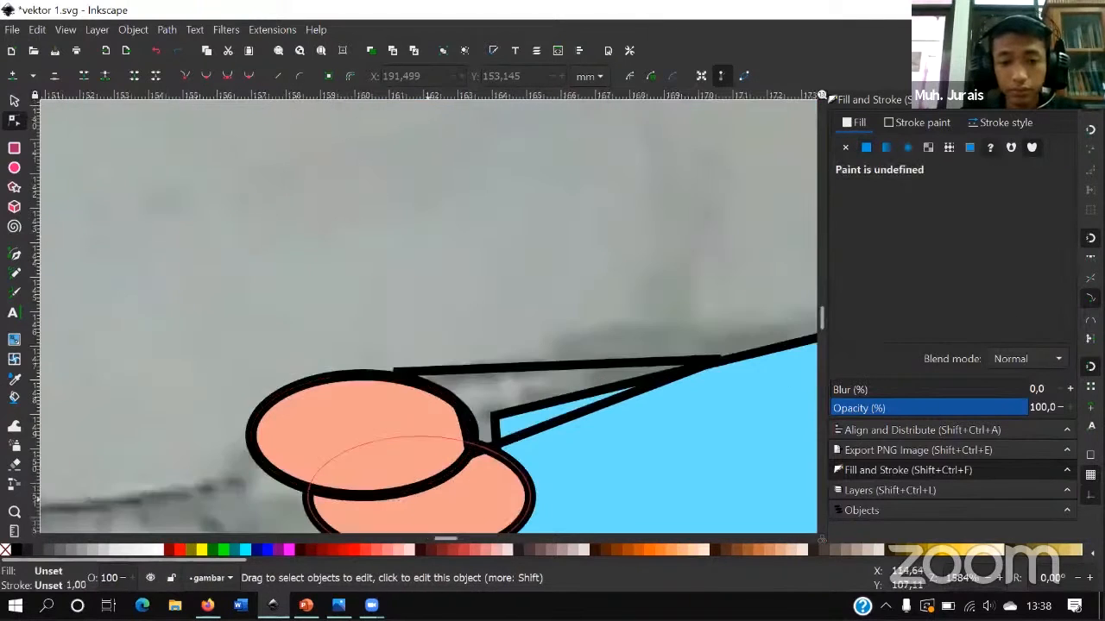
{"action": "left_click", "coordinate": [465, 367]}
{"action": "left_click", "coordinate": [467, 367]}
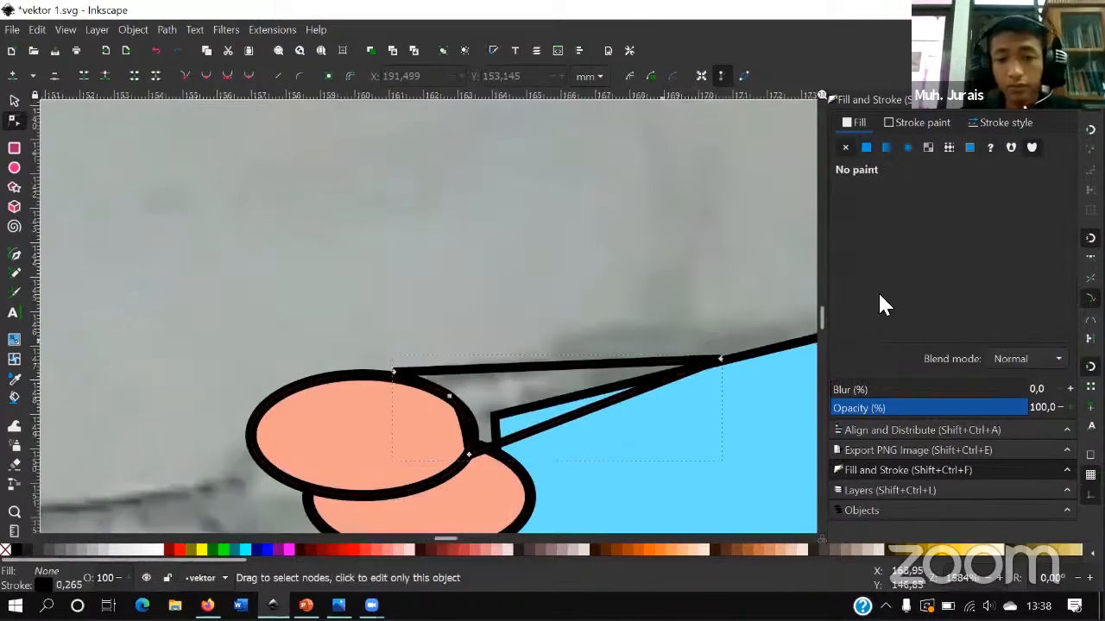
{"action": "left_click", "coordinate": [864, 145]}
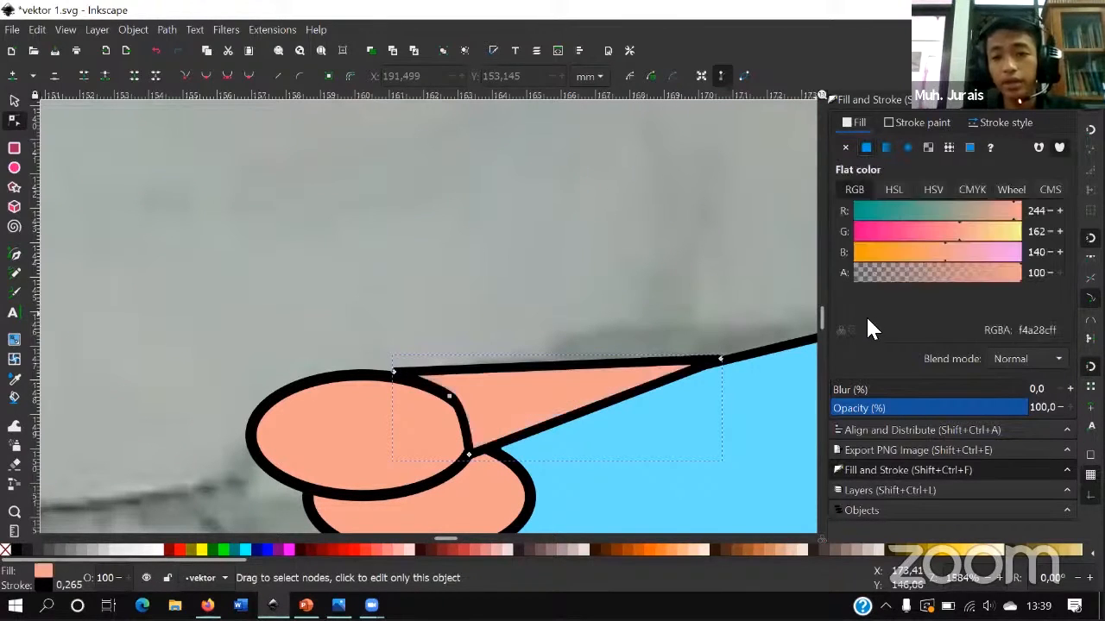
{"action": "key", "text": "d"}
{"action": "left_click", "coordinate": [715, 454]}
{"action": "scroll", "coordinate": [716, 397], "scroll_direction": "down", "scroll_amount": 3}
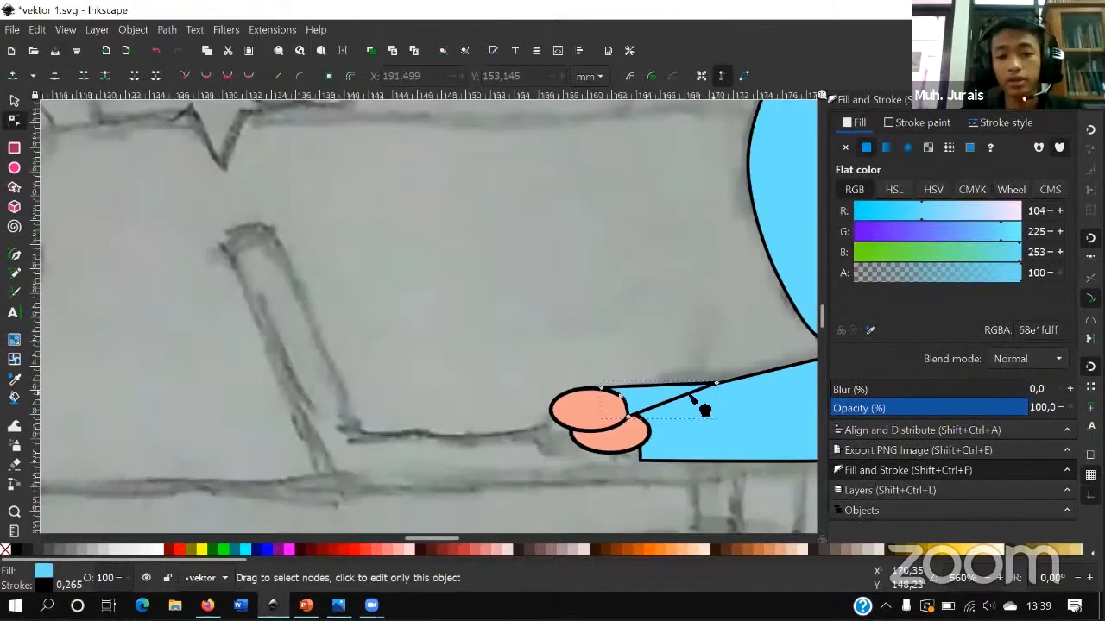
- Try to select the far sleeve path together with the upper hand ellipse it overlaps
{"action": "scroll", "coordinate": [687, 410], "scroll_direction": "up", "scroll_amount": 4}
{"action": "left_click", "coordinate": [22, 97]}
{"action": "left_click", "coordinate": [491, 293]}
{"action": "scroll", "coordinate": [524, 380], "scroll_direction": "down", "scroll_amount": 1}
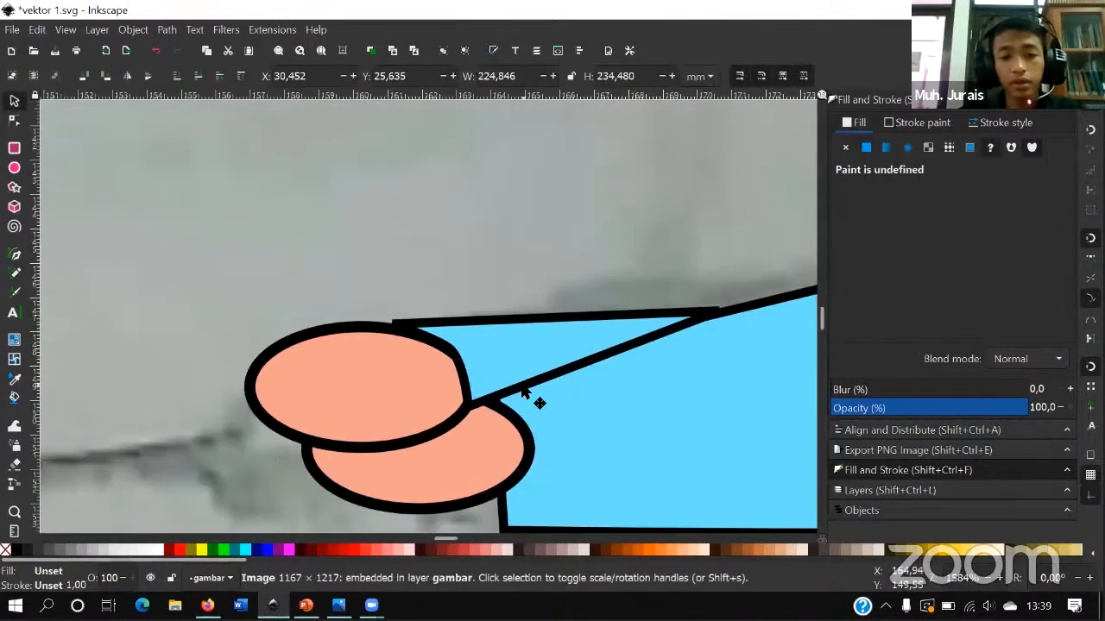
{"action": "left_click", "coordinate": [522, 391]}
{"action": "left_click", "coordinate": [414, 415], "text": "shift"}
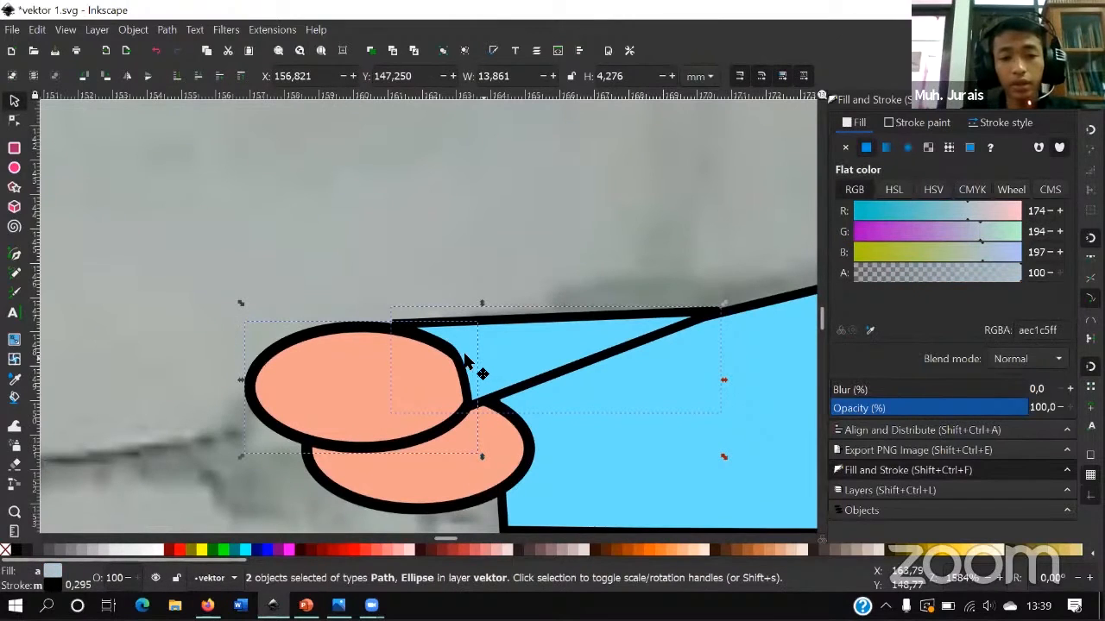
{"action": "left_click", "coordinate": [474, 376]}
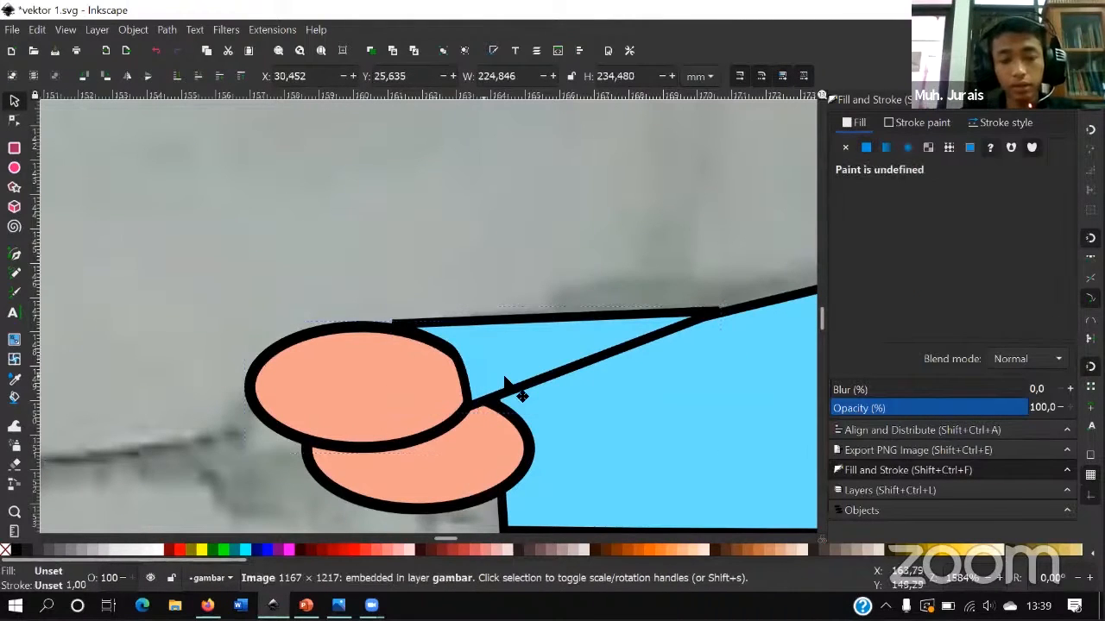
{"action": "left_click", "coordinate": [436, 410], "text": "alt"}
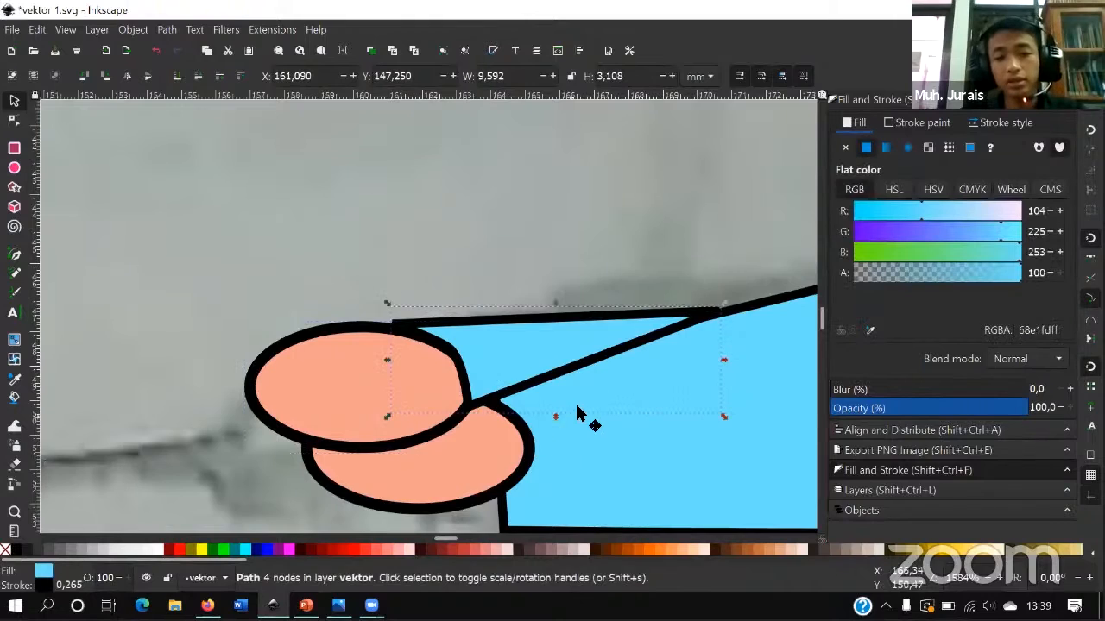
{"action": "scroll", "coordinate": [592, 394], "scroll_direction": "down", "scroll_amount": 3}
{"action": "scroll", "coordinate": [688, 390], "scroll_direction": "down", "scroll_amount": 2}
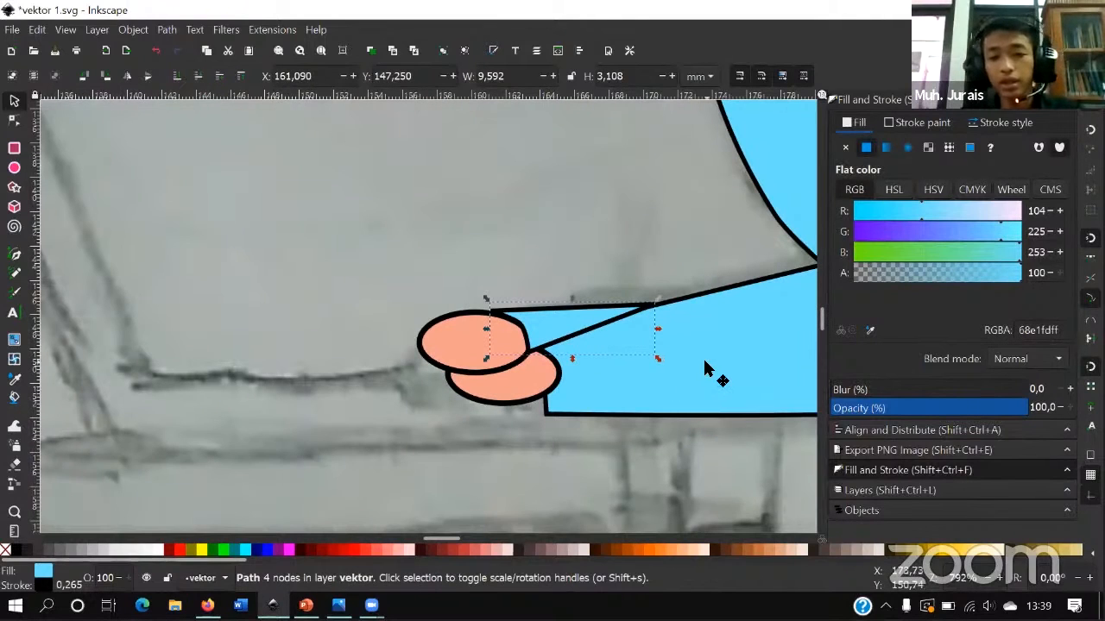
{"action": "left_click", "coordinate": [499, 339]}
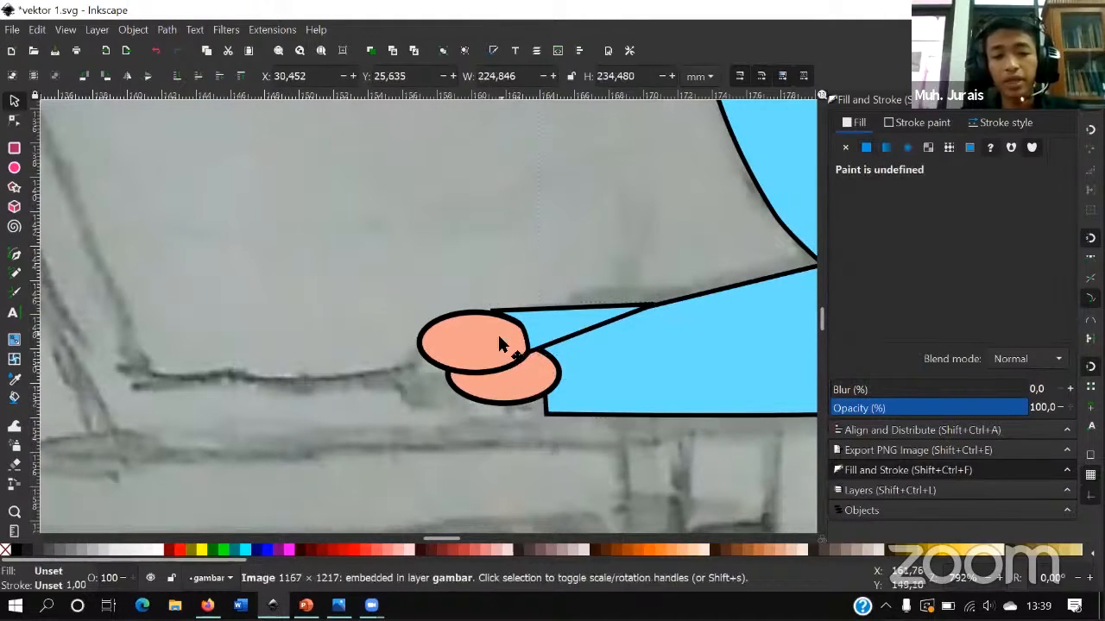
- Lower the upper hand ellipse and its sleeve path two levels, behind the front hand and forearm
{"action": "scroll", "coordinate": [518, 367], "scroll_direction": "up", "scroll_amount": 2}
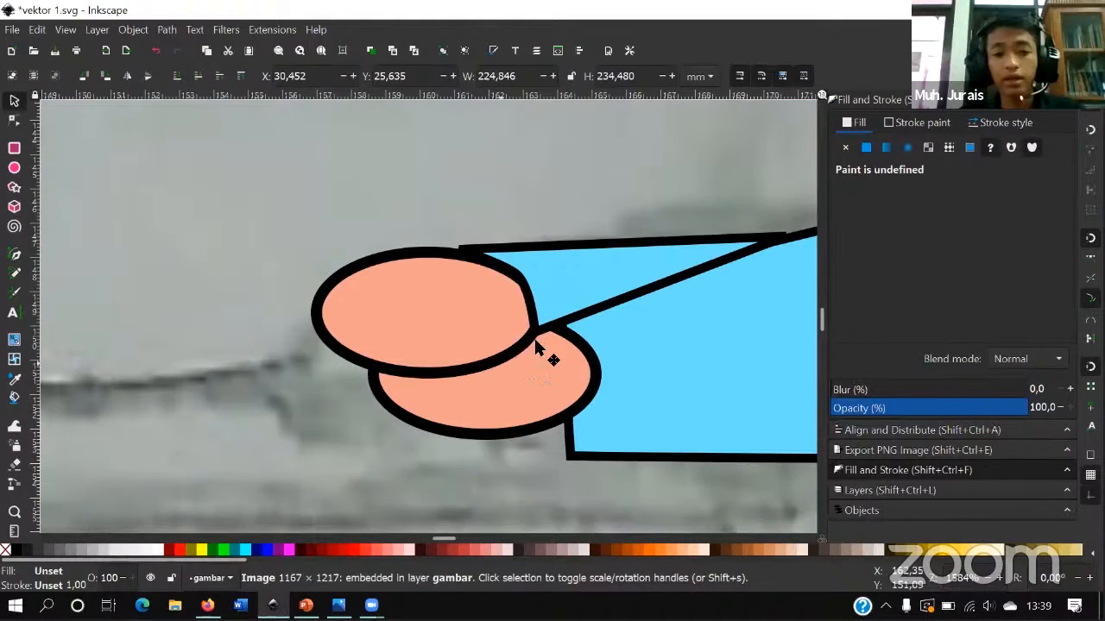
{"action": "left_click", "coordinate": [529, 352]}
{"action": "left_click", "coordinate": [557, 314], "text": "shift"}
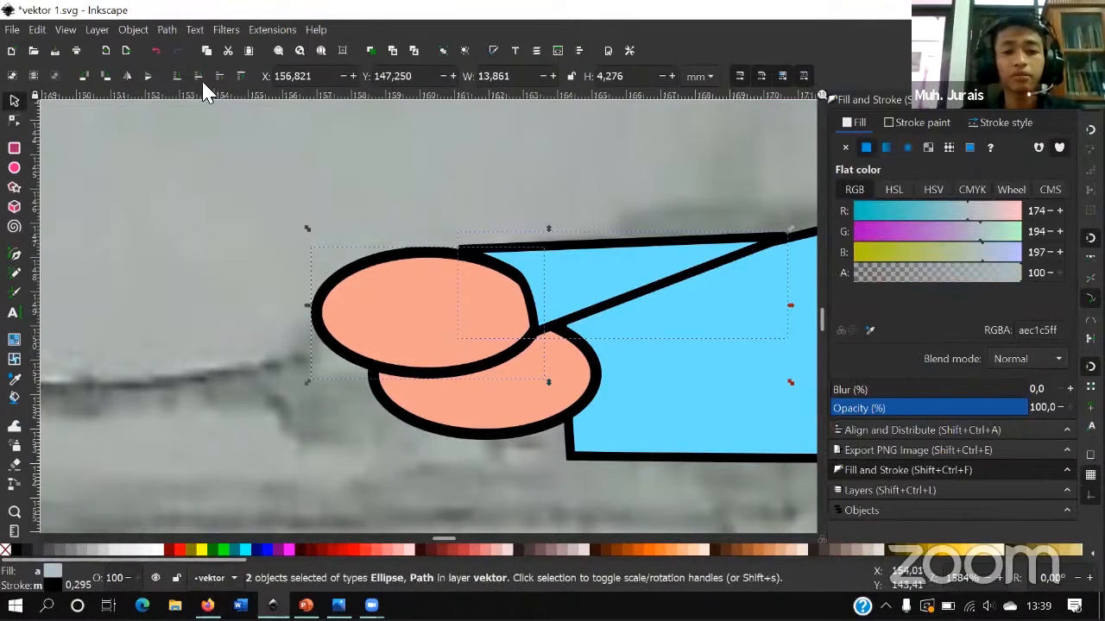
{"action": "scroll", "coordinate": [354, 207], "scroll_direction": "up", "scroll_amount": 1}
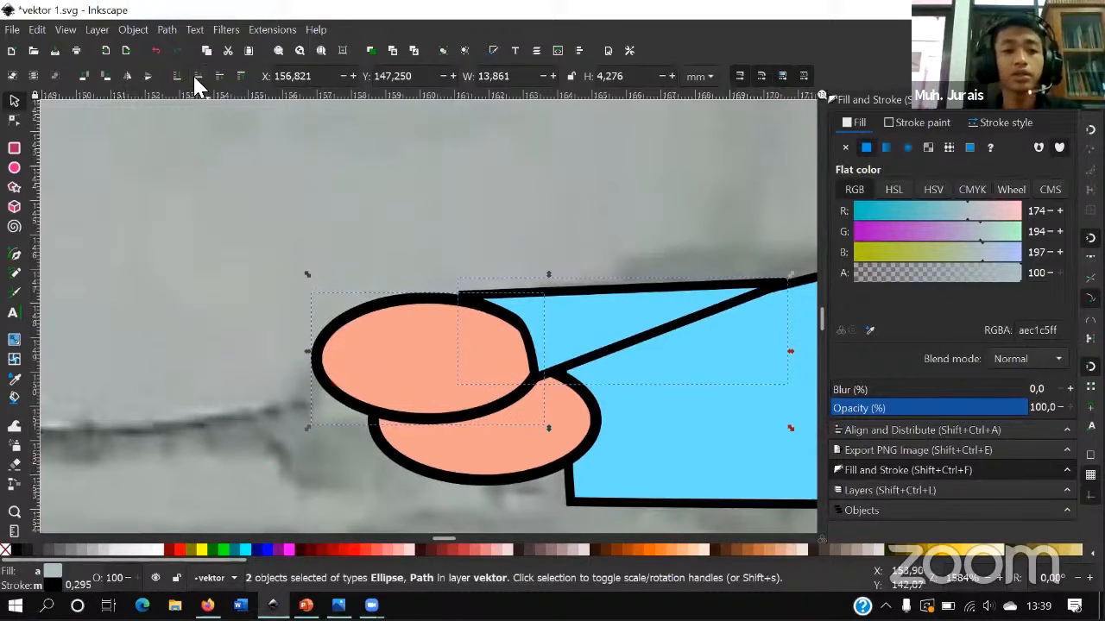
{"action": "left_click", "coordinate": [197, 76]}
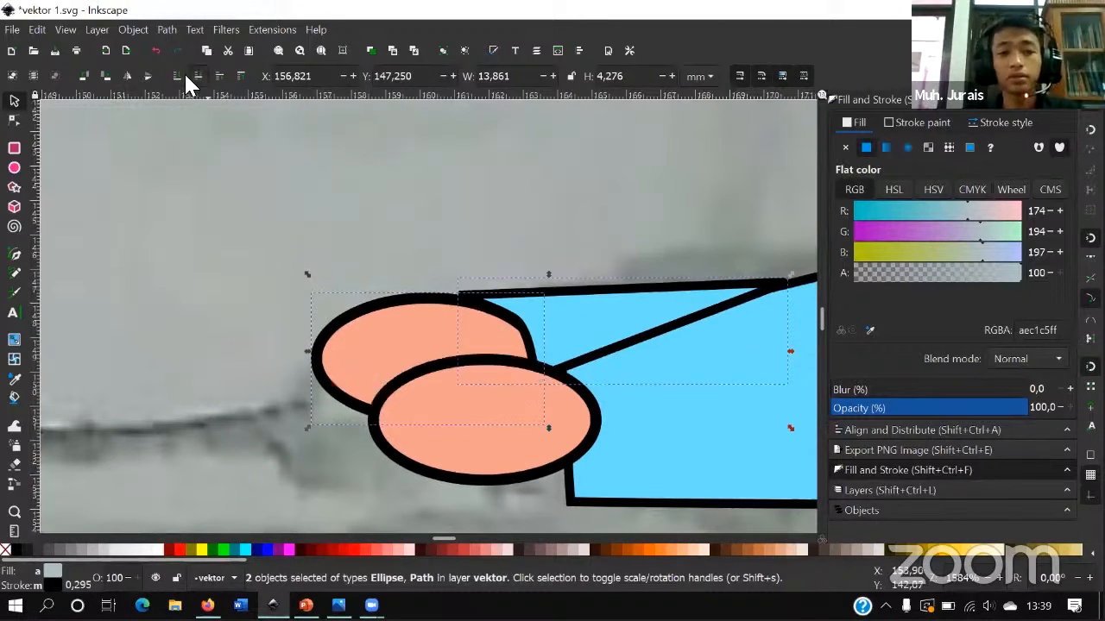
{"action": "left_click", "coordinate": [197, 76]}
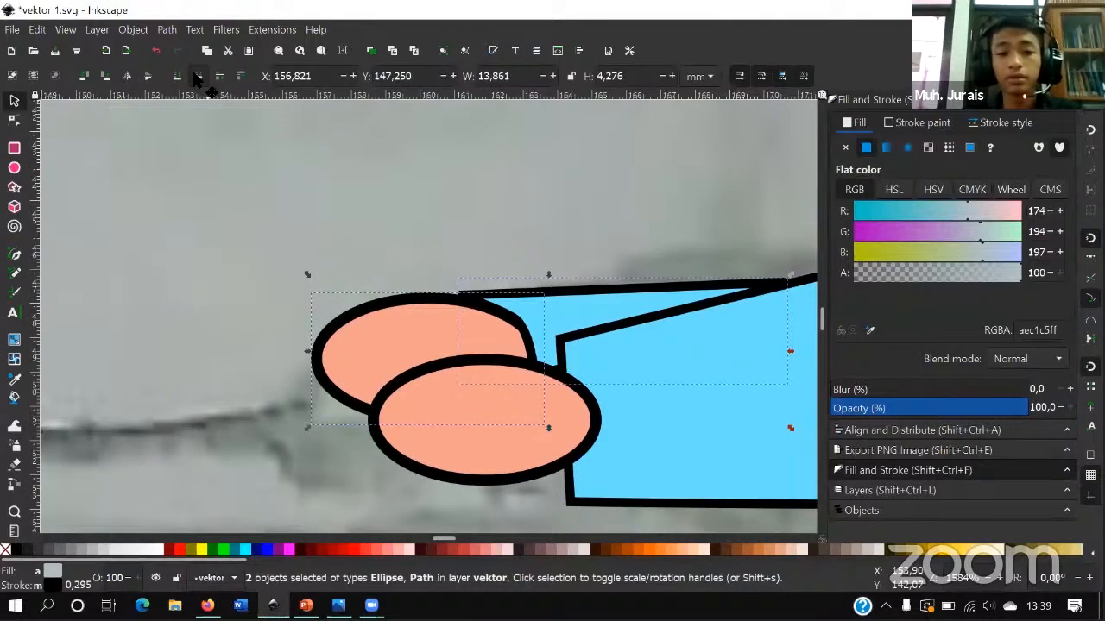
{"action": "left_click", "coordinate": [611, 273]}
- Make the trousers' front waist node symmetric and move it onto the shirt's lower front corner
{"action": "scroll", "coordinate": [611, 275], "scroll_direction": "down", "scroll_amount": 5}
{"action": "left_click_drag", "start_coordinate": [651, 402], "coordinate": [382, 435]}
{"action": "mouse_move", "coordinate": [519, 417]}
{"action": "left_mouse_down"}
{"action": "mouse_move", "coordinate": [387, 321]}
{"action": "mouse_move", "coordinate": [436, 357]}
{"action": "left_mouse_up"}
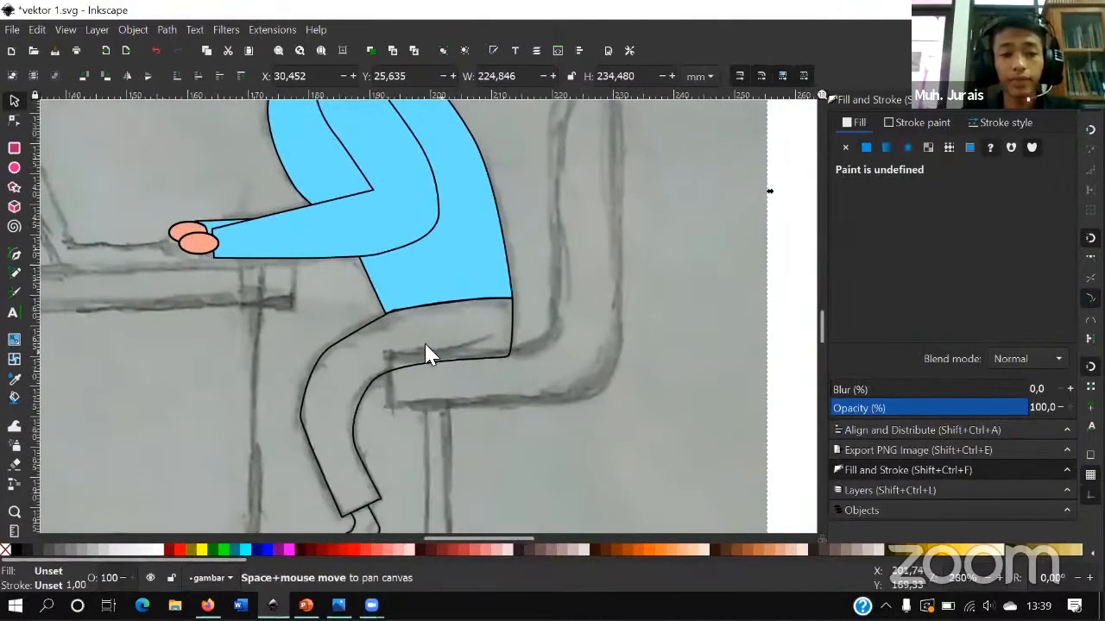
{"action": "left_click", "coordinate": [371, 324]}
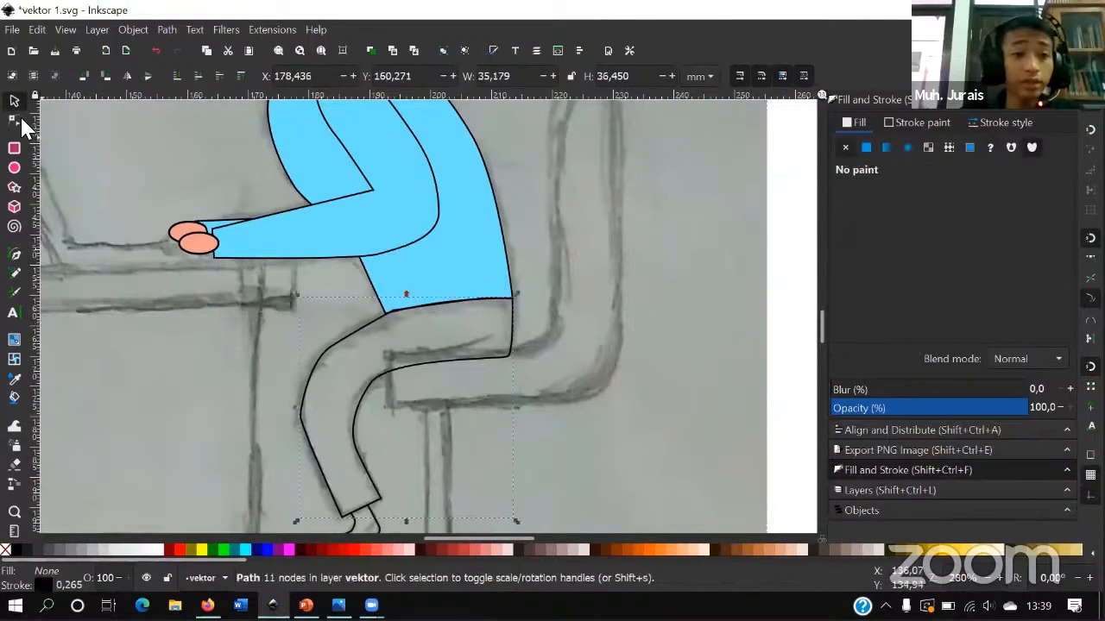
{"action": "left_click", "coordinate": [20, 119]}
{"action": "scroll", "coordinate": [488, 307], "scroll_direction": "up", "scroll_amount": 4}
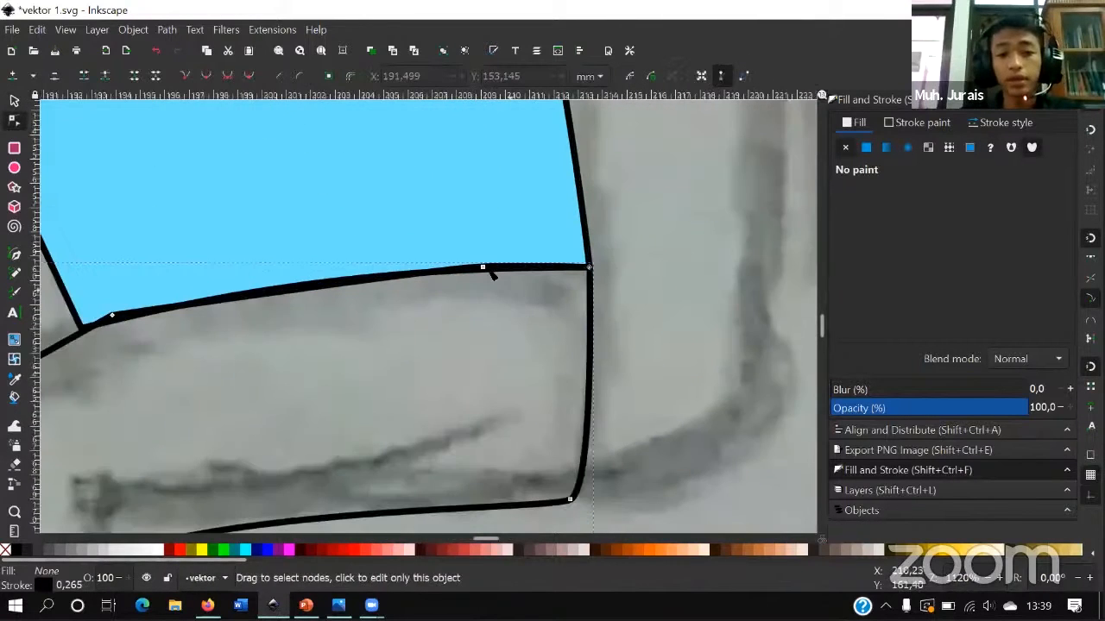
{"action": "left_click", "coordinate": [480, 269]}
{"action": "left_click_drag", "start_coordinate": [216, 315], "coordinate": [480, 272]}
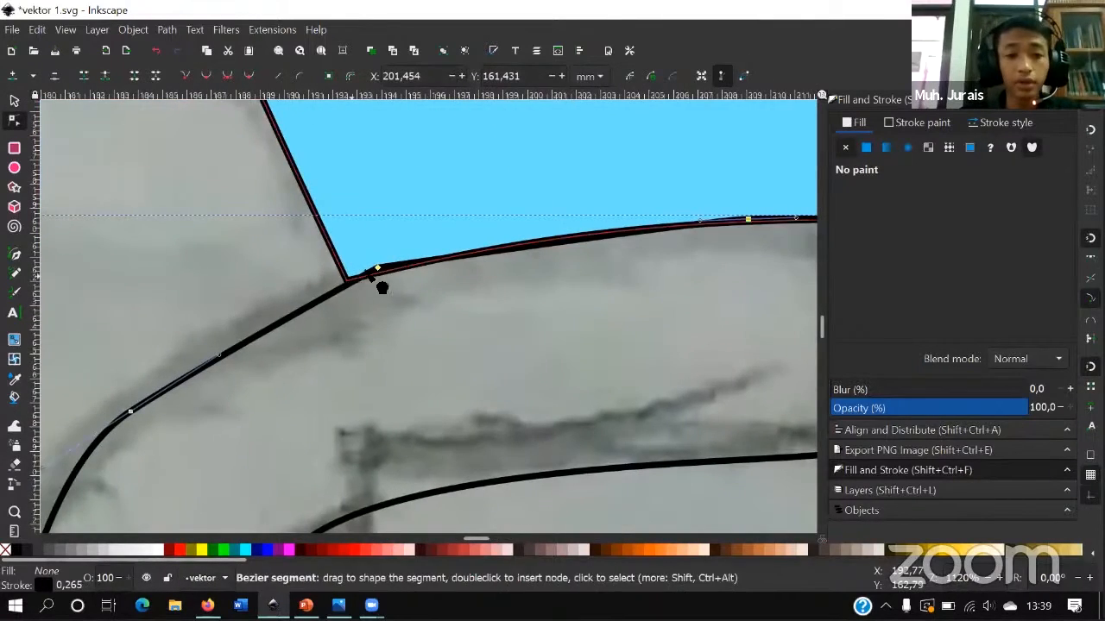
{"action": "left_click", "coordinate": [375, 267]}
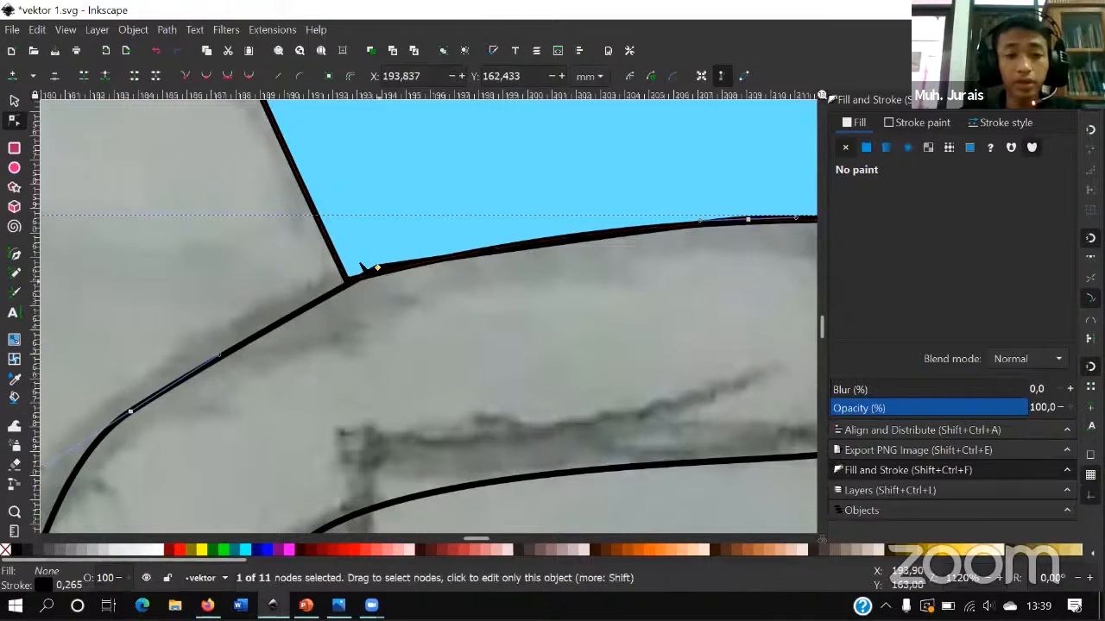
{"action": "left_click", "coordinate": [229, 78]}
{"action": "left_click_drag", "start_coordinate": [377, 268], "coordinate": [346, 282]}
- Turn off snapping and nudge the trousers' waist node into line with the shirt's corner
{"action": "scroll", "coordinate": [329, 260], "scroll_direction": "up", "scroll_amount": 4}
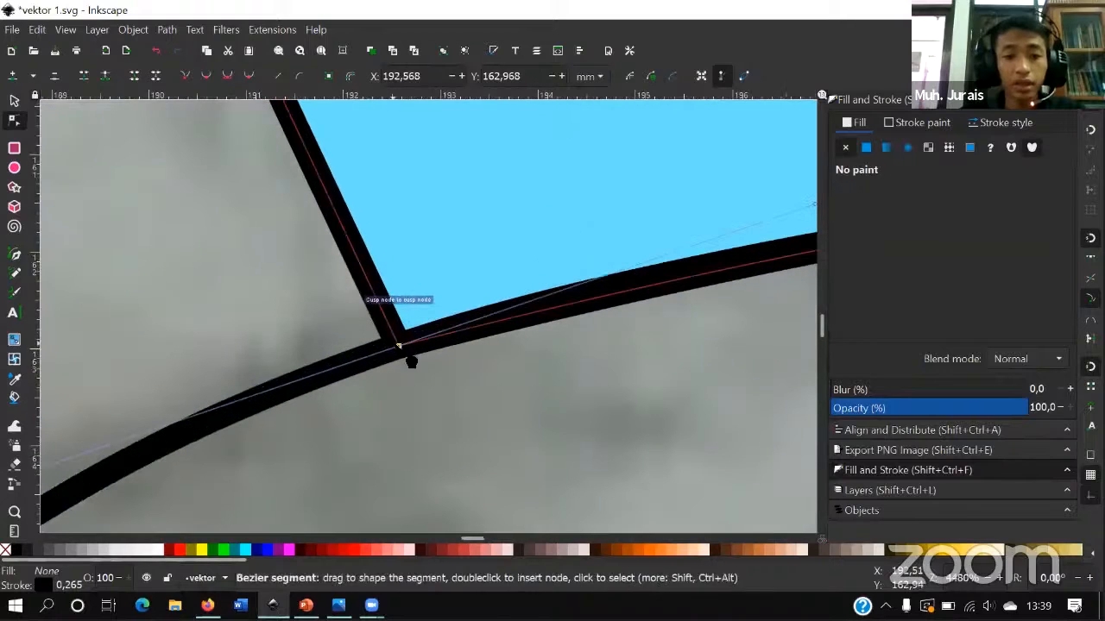
{"action": "mouse_move", "coordinate": [398, 346]}
{"action": "left_mouse_down"}
{"action": "mouse_move", "coordinate": [411, 350]}
{"action": "mouse_move", "coordinate": [398, 346]}
{"action": "left_mouse_up"}
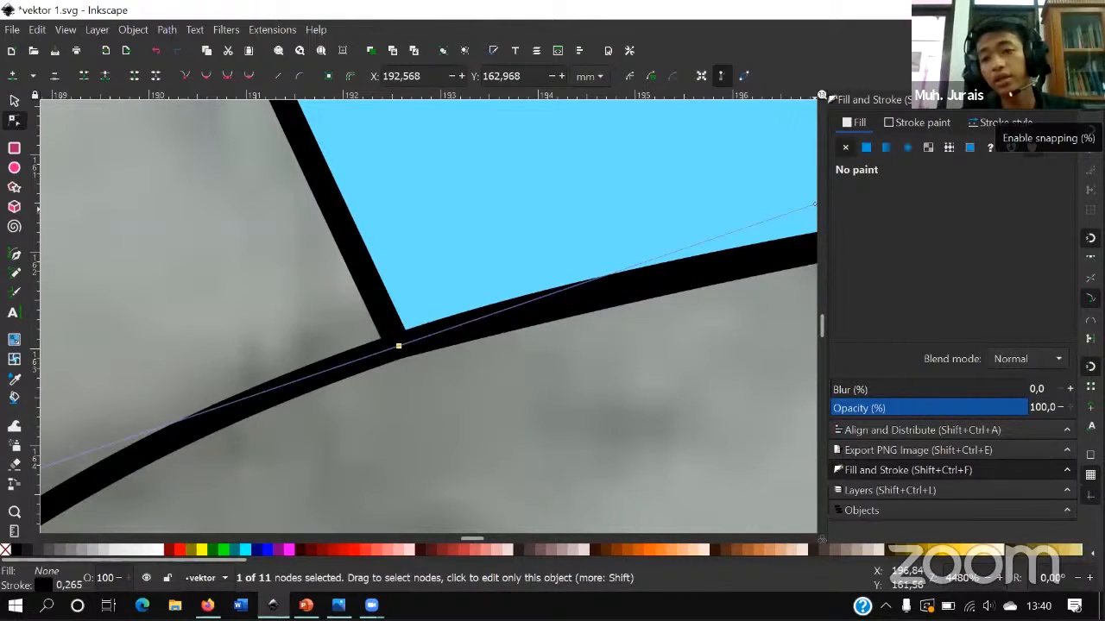
{"action": "left_click", "coordinate": [1090, 129]}
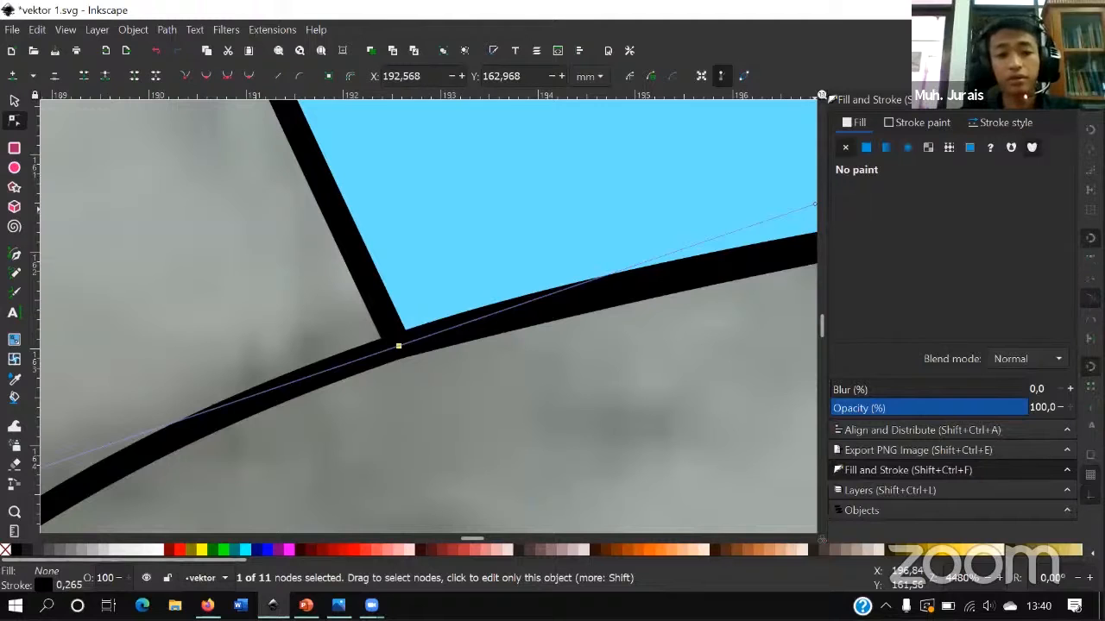
{"action": "left_click_drag", "start_coordinate": [405, 353], "coordinate": [411, 353]}
{"action": "scroll", "coordinate": [428, 350], "scroll_direction": "down", "scroll_amount": 5}
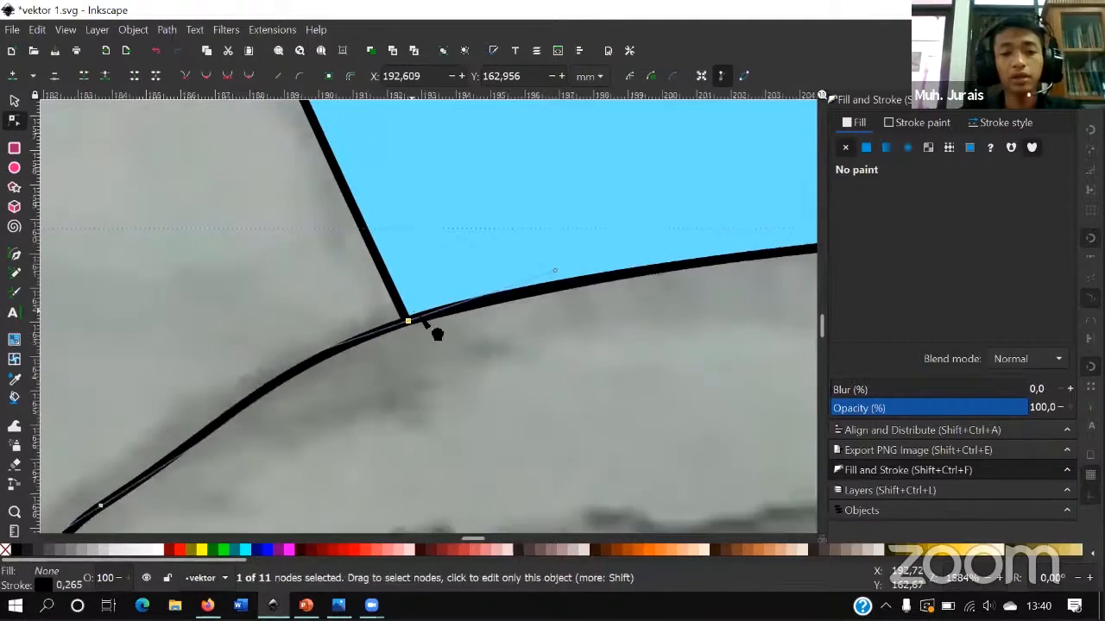
- Smooth the trousers' outer knee curve by adjusting its nodes between the thigh and the shin
{"action": "key", "text": "space"}
{"action": "left_click", "coordinate": [316, 355]}
{"action": "mouse_move", "coordinate": [378, 314]}
{"action": "left_mouse_down"}
{"action": "mouse_move", "coordinate": [366, 308]}
{"action": "mouse_move", "coordinate": [382, 306]}
{"action": "left_mouse_up"}
{"action": "scroll", "coordinate": [415, 298], "scroll_direction": "down", "scroll_amount": 3}
{"action": "key", "text": "space"}
{"action": "scroll", "coordinate": [365, 307], "scroll_direction": "up", "scroll_amount": 4}
{"action": "key", "text": "space"}
{"action": "scroll", "coordinate": [362, 367], "scroll_direction": "up", "scroll_amount": 2}
{"action": "left_click", "coordinate": [341, 358], "text": "shift"}
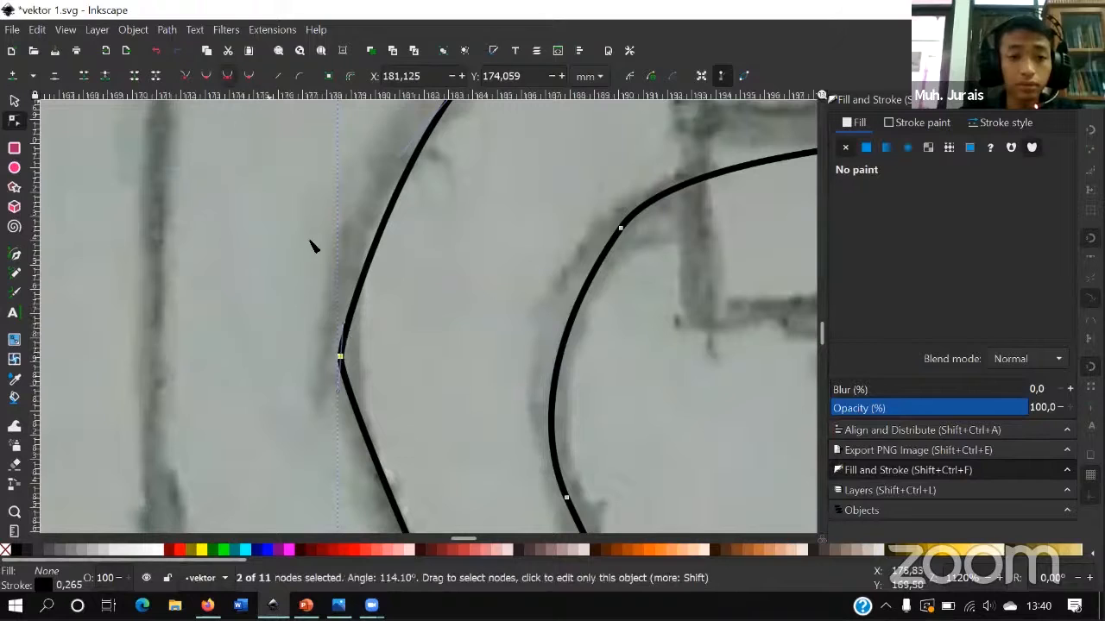
{"action": "left_click_drag", "start_coordinate": [344, 322], "coordinate": [331, 281]}
{"action": "scroll", "coordinate": [437, 316], "scroll_direction": "down", "scroll_amount": 3}
{"action": "left_click", "coordinate": [365, 226], "text": "shift"}
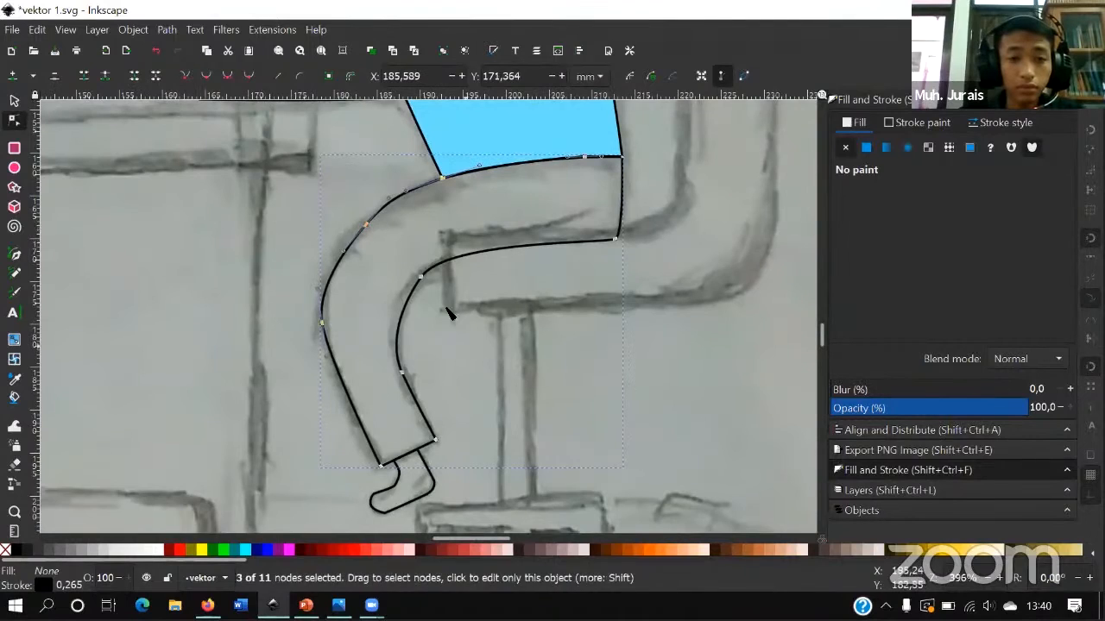
- Shift the upper outer knee node of the trousers to even out the curve along the sketch
{"action": "scroll", "coordinate": [357, 291], "scroll_direction": "up", "scroll_amount": 2}
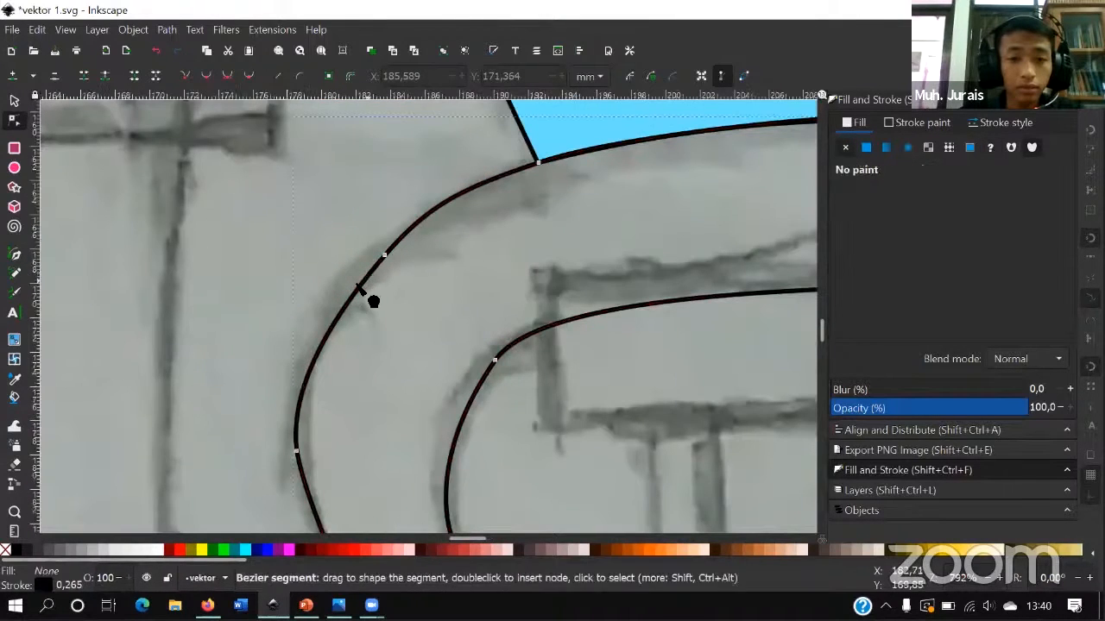
{"action": "left_click", "coordinate": [385, 257]}
{"action": "left_click_drag", "start_coordinate": [385, 256], "coordinate": [369, 259]}
{"action": "scroll", "coordinate": [407, 267], "scroll_direction": "down", "scroll_amount": 3}
{"action": "scroll", "coordinate": [427, 309], "scroll_direction": "up", "scroll_amount": 2}
{"action": "left_click_drag", "start_coordinate": [389, 261], "coordinate": [381, 260]}
- Move the lower node behind the knee slightly outward to smooth the trousers' inner curve
{"action": "key", "text": "space"}
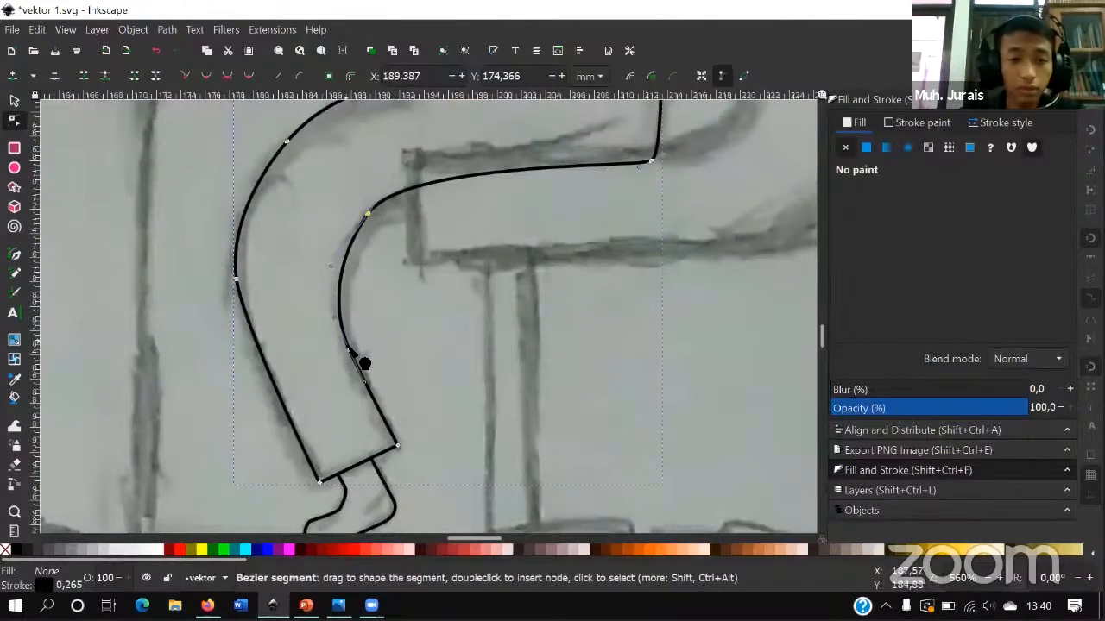
{"action": "left_click_drag", "start_coordinate": [349, 350], "coordinate": [354, 349]}
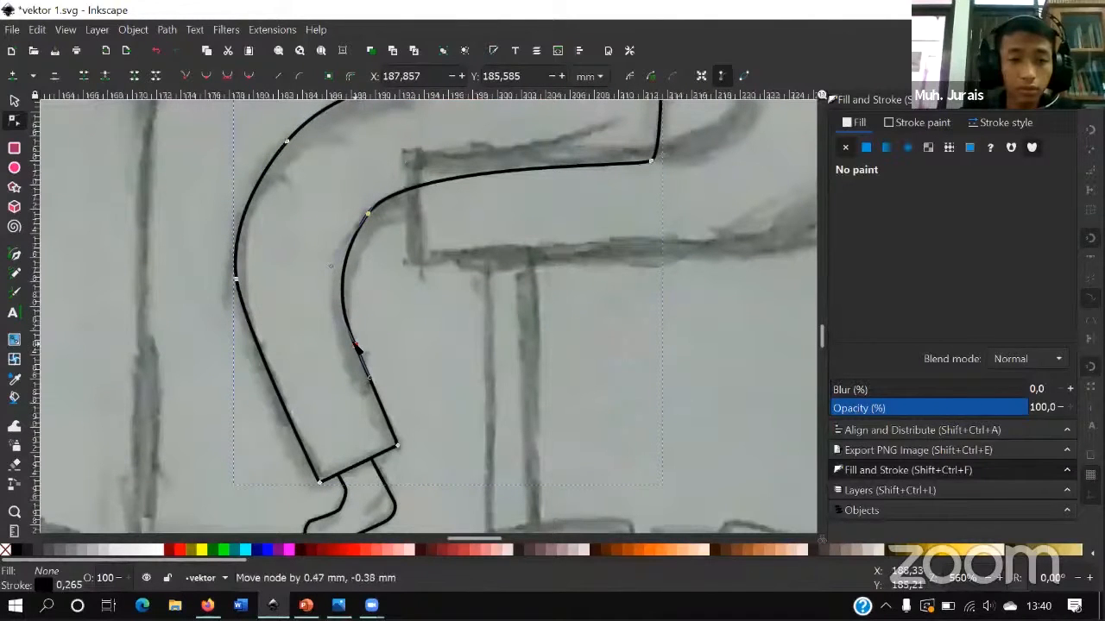
{"action": "left_click", "coordinate": [395, 370]}
{"action": "key", "text": "space"}
{"action": "scroll", "coordinate": [426, 454], "scroll_direction": "up", "scroll_amount": 1}
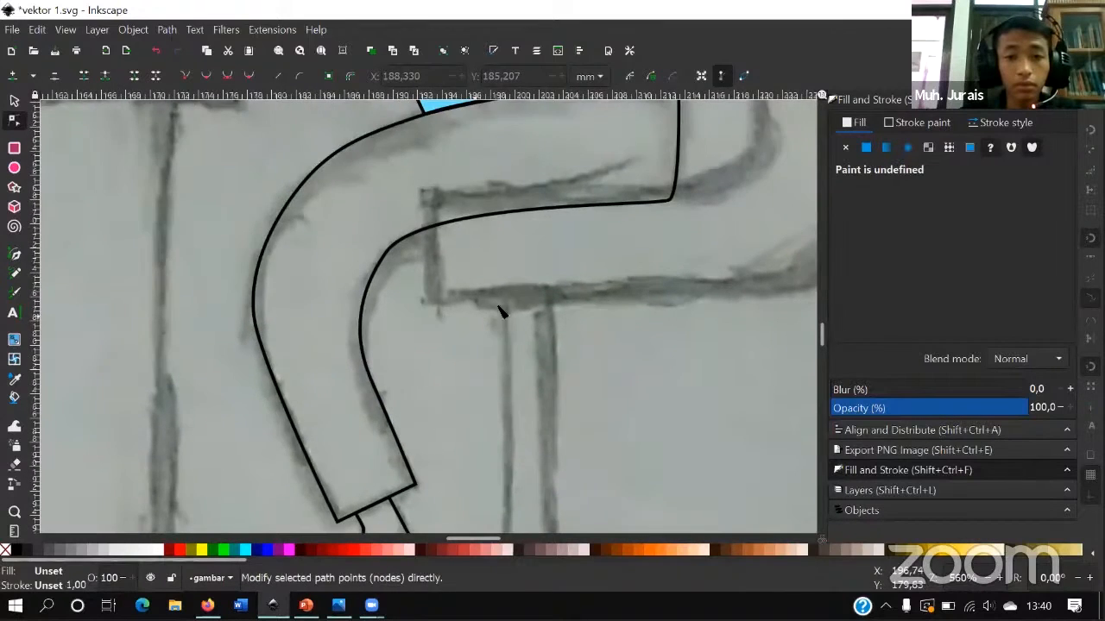
{"action": "scroll", "coordinate": [498, 305], "scroll_direction": "down", "scroll_amount": 1}
{"action": "key", "text": "space"}
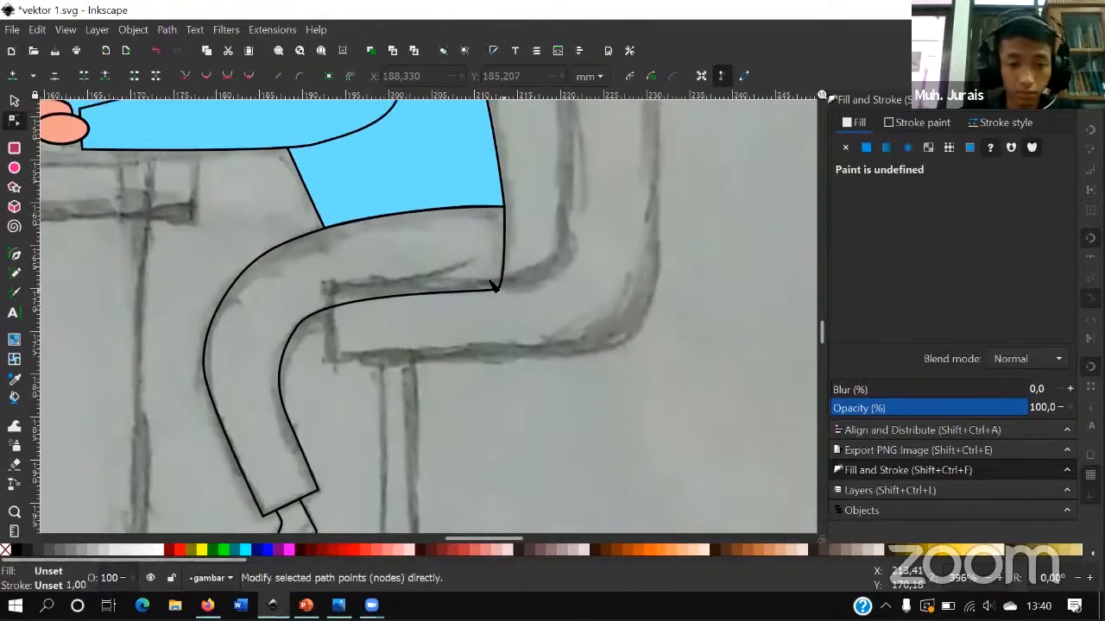
- Move the node at the top of the trousers' shin slightly inward to soften the outer bend
{"action": "scroll", "coordinate": [205, 376], "scroll_direction": "up", "scroll_amount": 3}
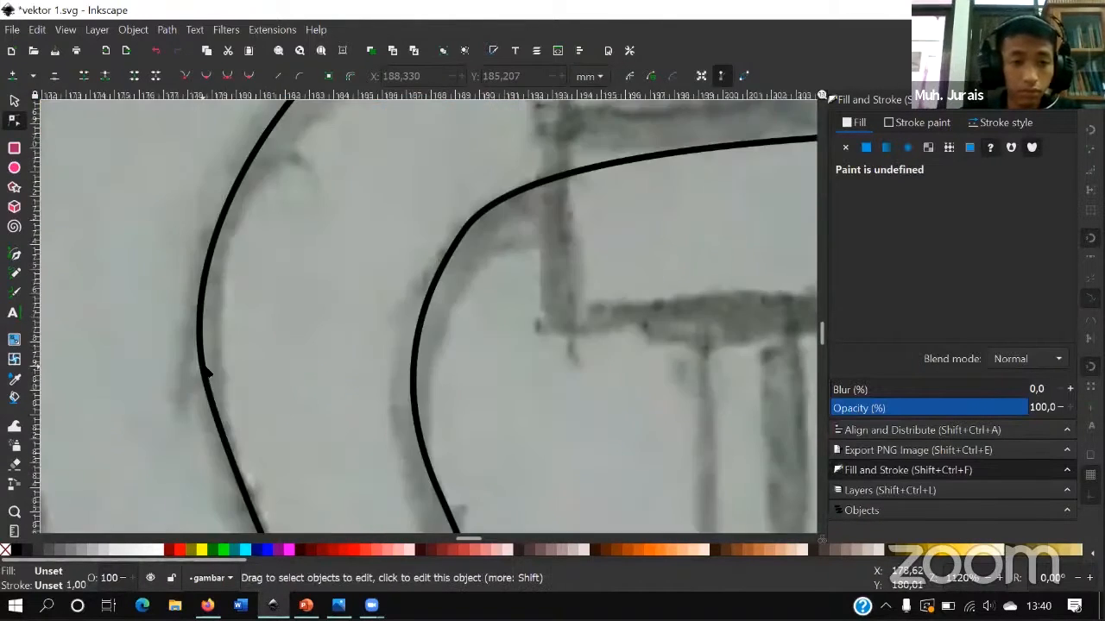
{"action": "left_click", "coordinate": [207, 373]}
{"action": "left_click_drag", "start_coordinate": [202, 360], "coordinate": [207, 360]}
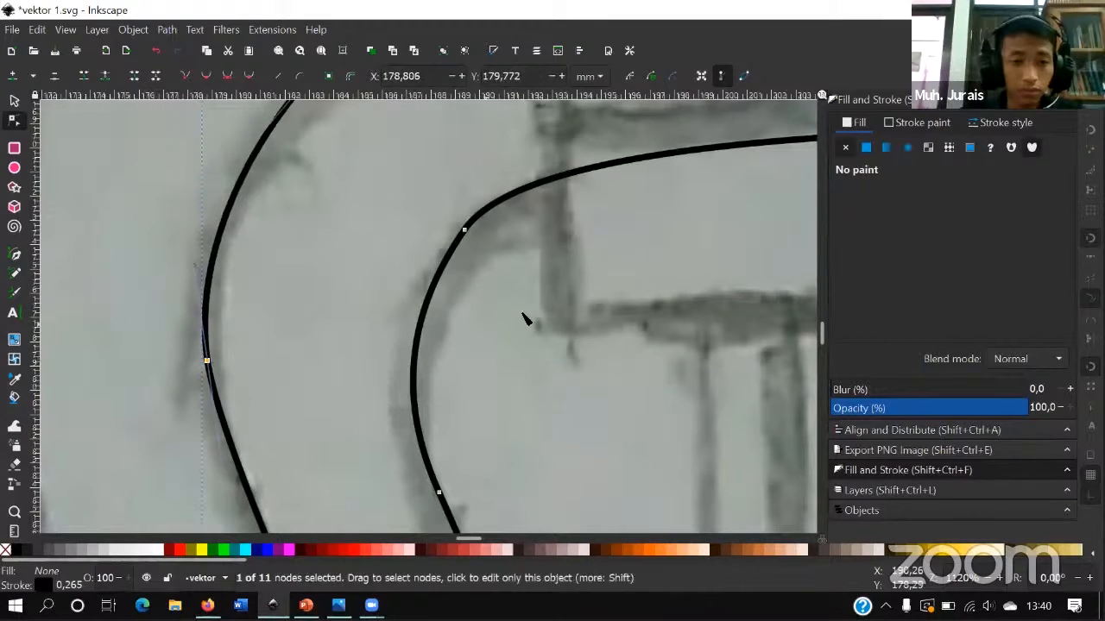
- Give the trousers a flat dark blue fill, 24285bff, sampled from the artwork with the color picker
{"action": "scroll", "coordinate": [523, 316], "scroll_direction": "down", "scroll_amount": 2}
{"action": "key", "text": "space"}
{"action": "key", "text": "s"}
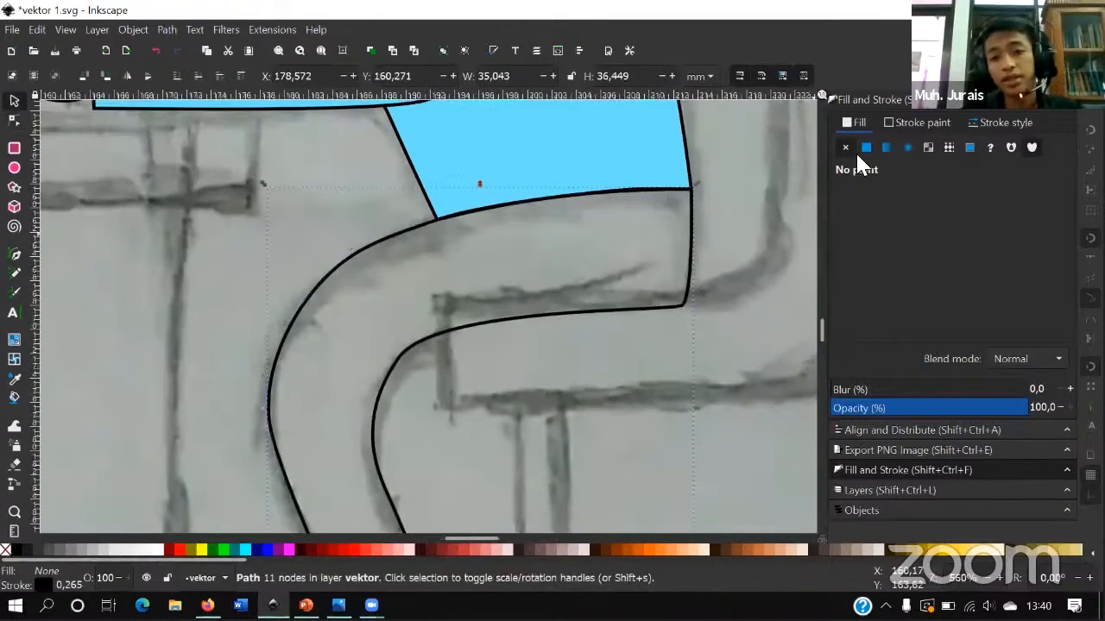
{"action": "left_click", "coordinate": [865, 148]}
{"action": "left_click", "coordinate": [869, 329]}
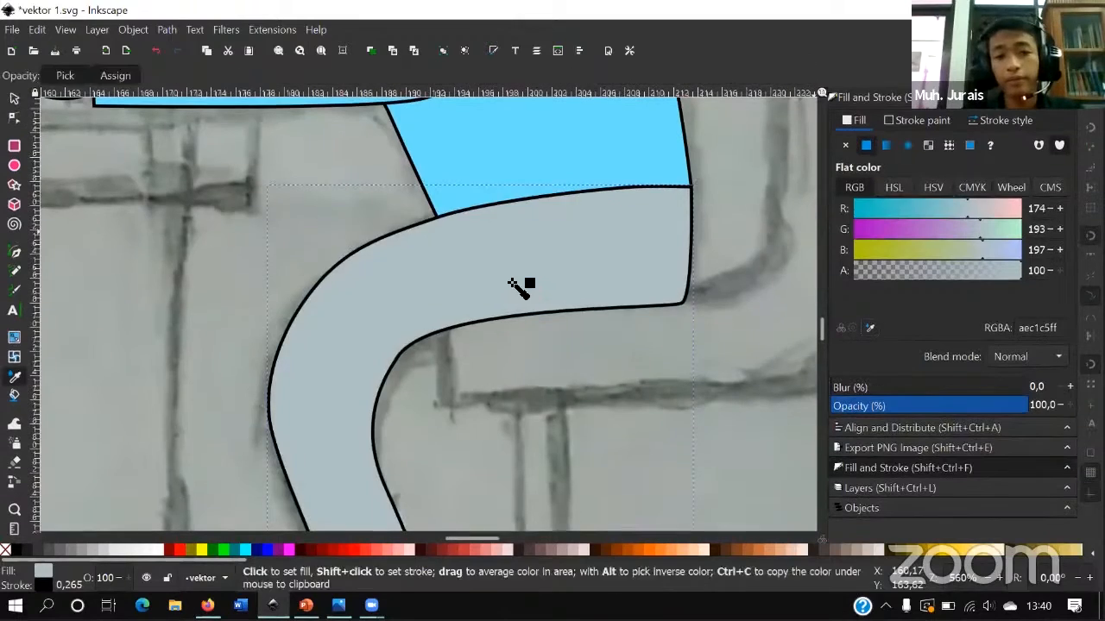
{"action": "scroll", "coordinate": [518, 279], "scroll_direction": "up", "scroll_amount": 10}
{"action": "scroll", "coordinate": [353, 226], "scroll_direction": "up", "scroll_amount": 2}
{"action": "left_click", "coordinate": [178, 135]}
{"action": "scroll", "coordinate": [409, 211], "scroll_direction": "down", "scroll_amount": 4}
{"action": "scroll", "coordinate": [410, 211], "scroll_direction": "down", "scroll_amount": 3}
{"action": "scroll", "coordinate": [492, 413], "scroll_direction": "down", "scroll_amount": 4}
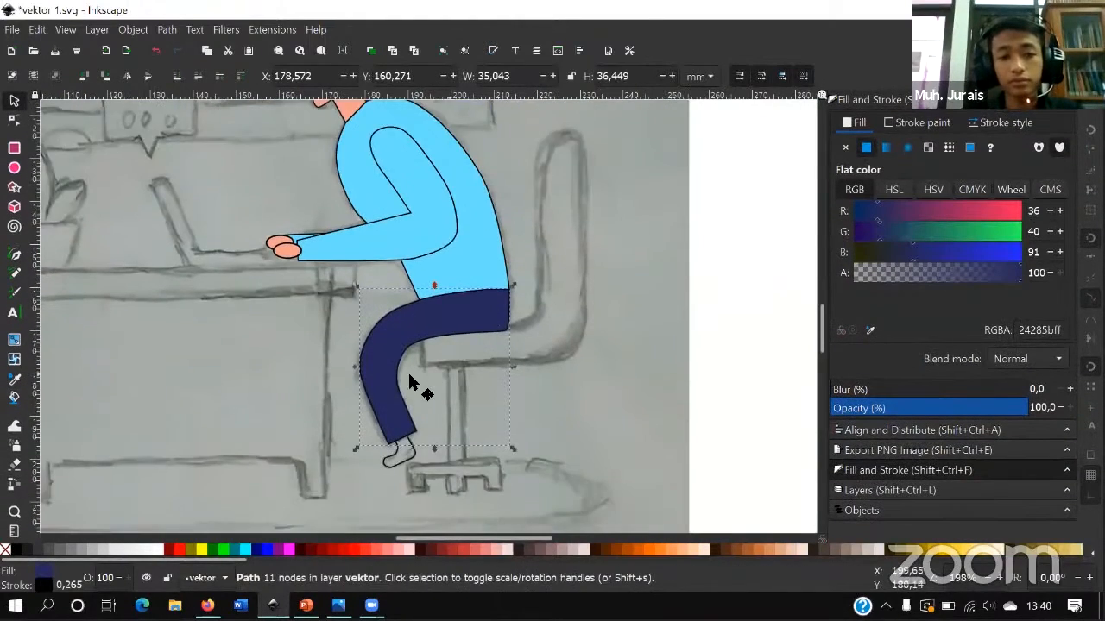
- Straighten the instep segment of the foot outline and round its front ankle curve
{"action": "scroll", "coordinate": [394, 382], "scroll_direction": "up", "scroll_amount": 2}
{"action": "scroll", "coordinate": [411, 371], "scroll_direction": "down", "scroll_amount": 3}
{"action": "scroll", "coordinate": [392, 306], "scroll_direction": "up", "scroll_amount": 5}
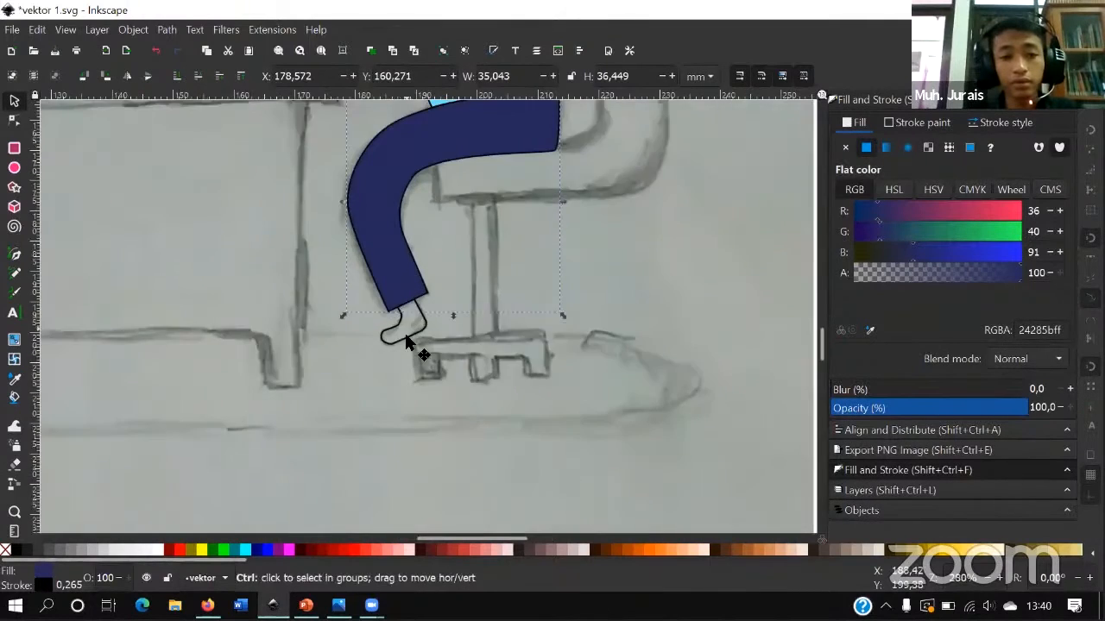
{"action": "left_click", "coordinate": [407, 343]}
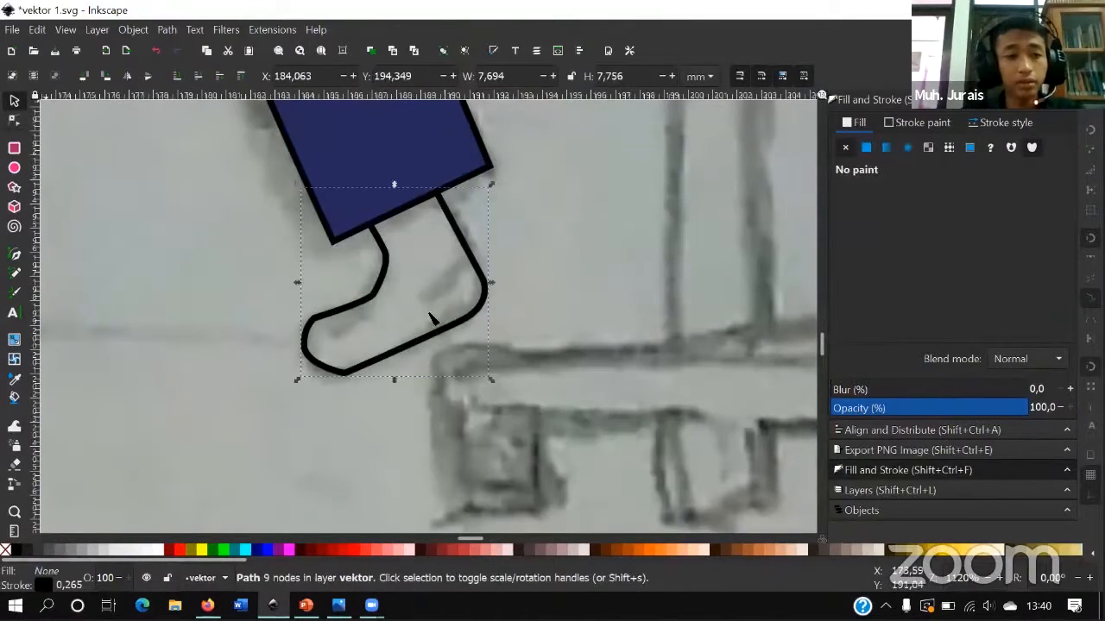
{"action": "key", "text": "n"}
{"action": "scroll", "coordinate": [480, 255], "scroll_direction": "up", "scroll_amount": 2}
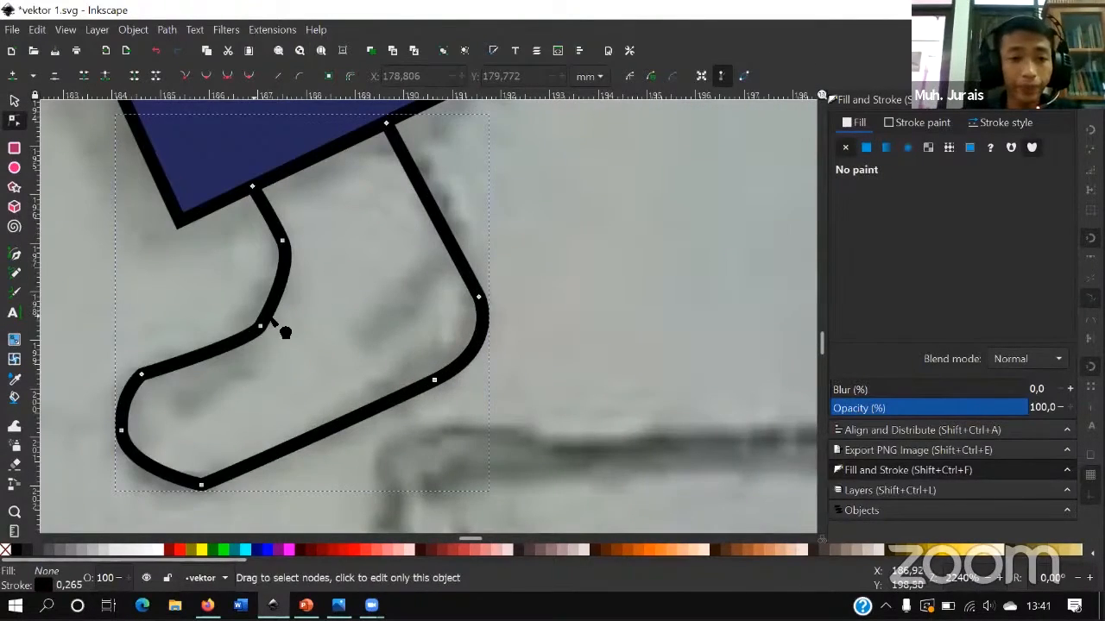
{"action": "left_click", "coordinate": [267, 330]}
{"action": "left_click_drag", "start_coordinate": [287, 287], "coordinate": [293, 294]}
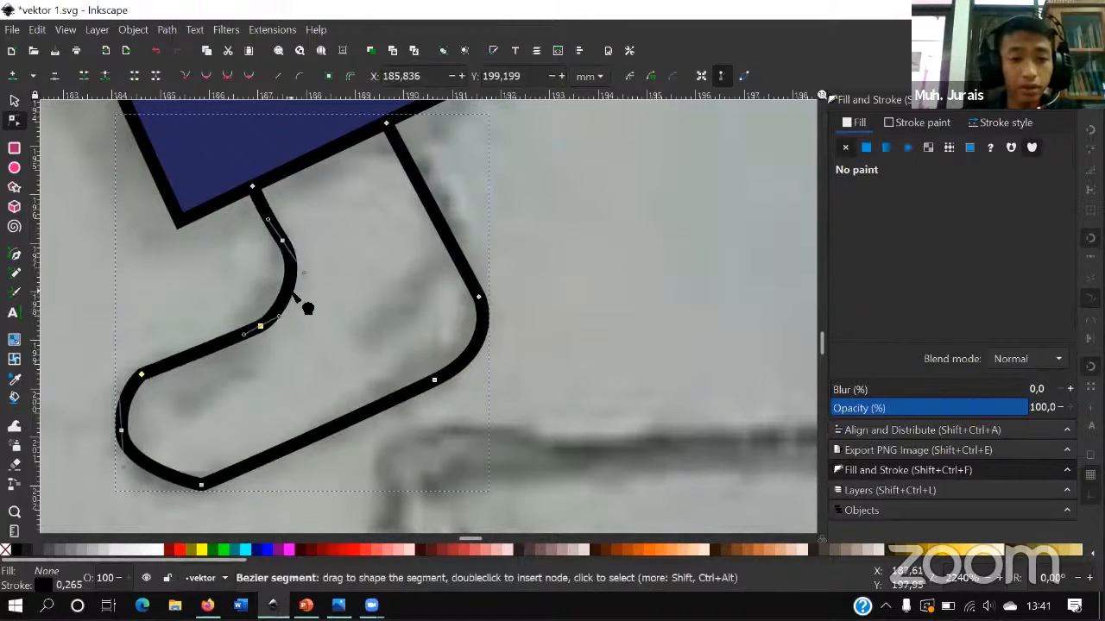
- Round the lower toe curve of the foot outline between its toe and sole nodes
{"action": "left_click", "coordinate": [141, 376]}
{"action": "left_click", "coordinate": [143, 460]}
{"action": "left_click_drag", "start_coordinate": [161, 480], "coordinate": [138, 466]}
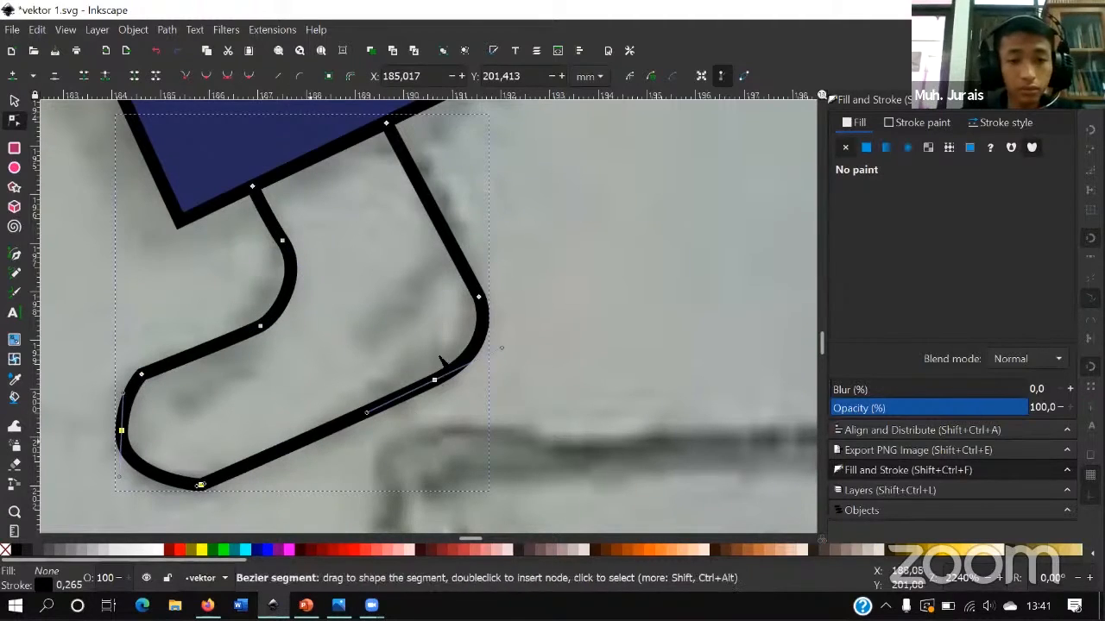
- Give the foot a flat light blue fill, 68e1fdff, sampled from the artwork with the color picker
{"action": "scroll", "coordinate": [474, 302], "scroll_direction": "down", "scroll_amount": 2, "text": "ctrl"}
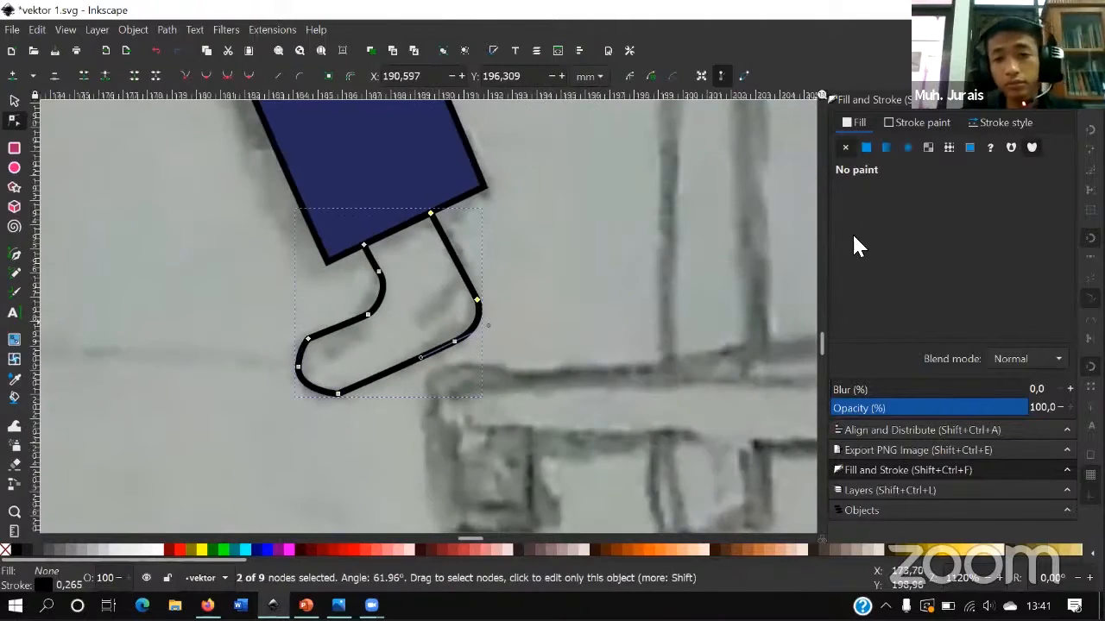
{"action": "left_click", "coordinate": [866, 148]}
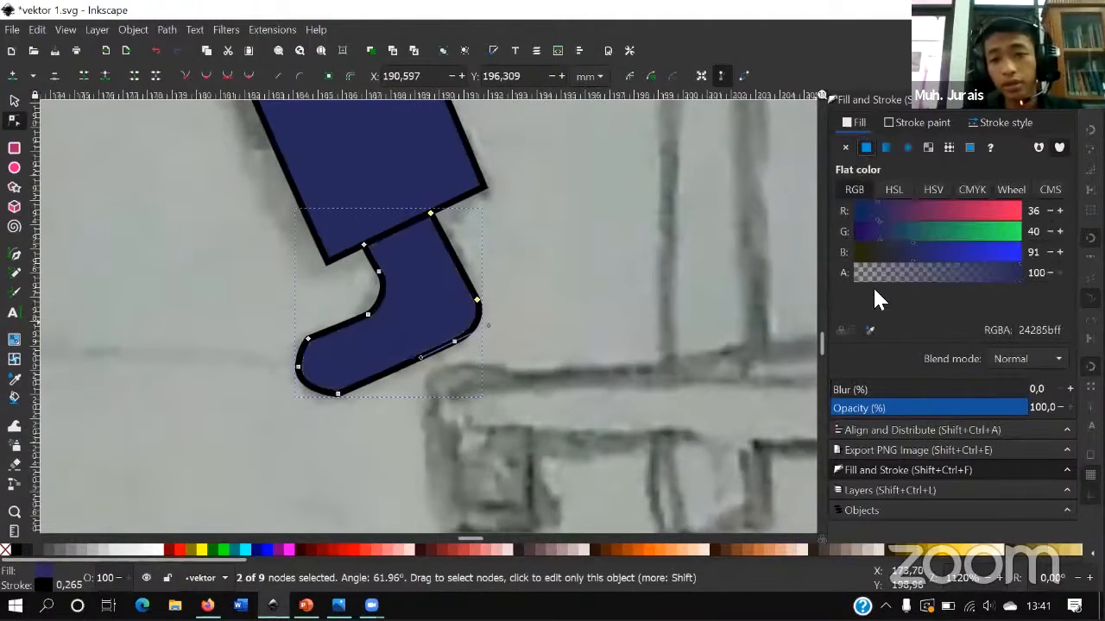
{"action": "left_click", "coordinate": [867, 326]}
{"action": "scroll", "coordinate": [335, 278], "scroll_direction": "down", "scroll_amount": 3, "text": "ctrl"}
{"action": "scroll", "coordinate": [353, 273], "scroll_direction": "up", "scroll_amount": 8}
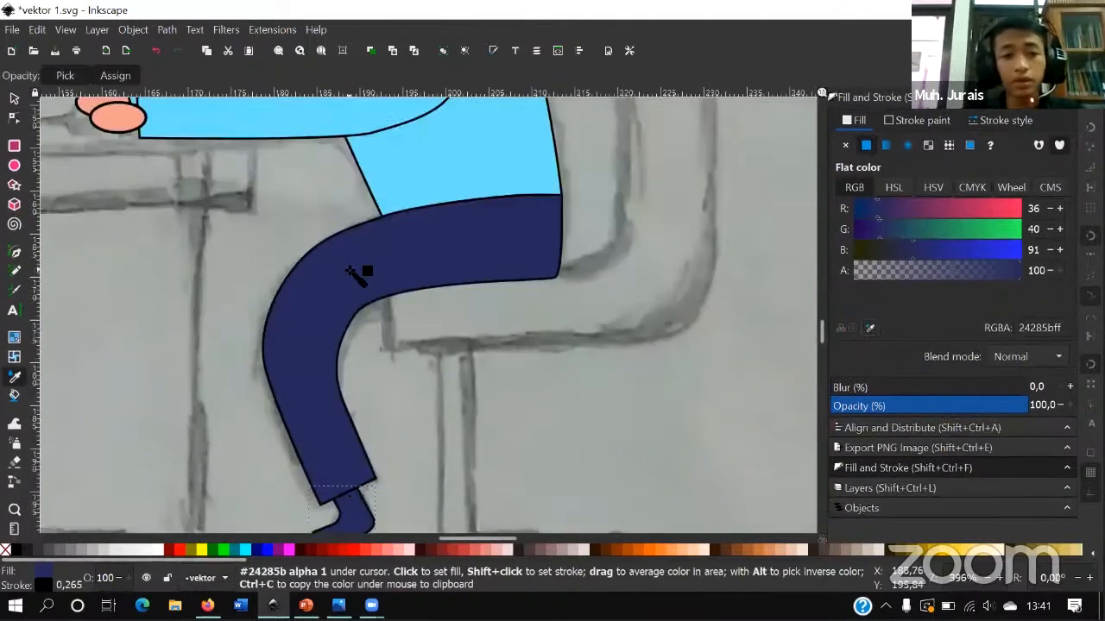
{"action": "left_click", "coordinate": [430, 286]}
{"action": "scroll", "coordinate": [405, 294], "scroll_direction": "down", "scroll_amount": 10}
{"action": "scroll", "coordinate": [371, 302], "scroll_direction": "down", "scroll_amount": 1, "text": "ctrl"}
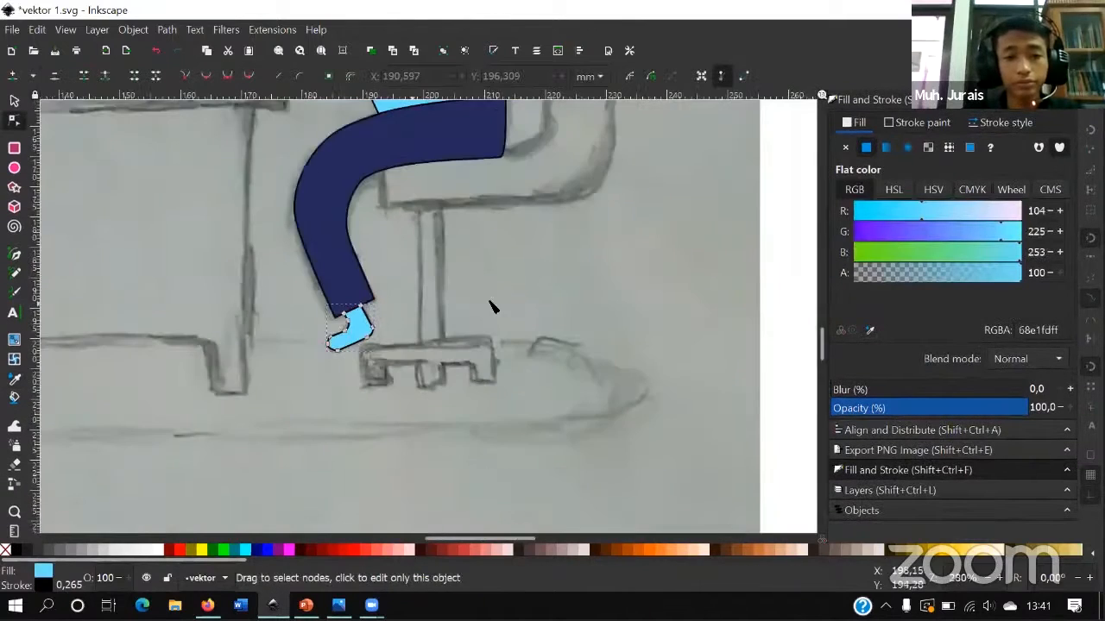
- Start the chair outline with the Pen tool, tracing the backrest's outer edge down into a rounded lower corner
{"action": "left_click", "coordinate": [533, 282]}
{"action": "key", "text": "space"}
{"action": "left_click_drag", "start_coordinate": [465, 340], "coordinate": [559, 498]}
{"action": "scroll", "coordinate": [567, 406], "scroll_direction": "down", "scroll_amount": 1, "text": "ctrl"}
{"action": "scroll", "coordinate": [595, 345], "scroll_direction": "down", "scroll_amount": 1, "text": "ctrl"}
{"action": "mouse_move", "coordinate": [595, 346]}
{"action": "left_mouse_down"}
{"action": "mouse_move", "coordinate": [539, 337]}
{"action": "mouse_move", "coordinate": [461, 370]}
{"action": "mouse_move", "coordinate": [485, 386]}
{"action": "left_mouse_up"}
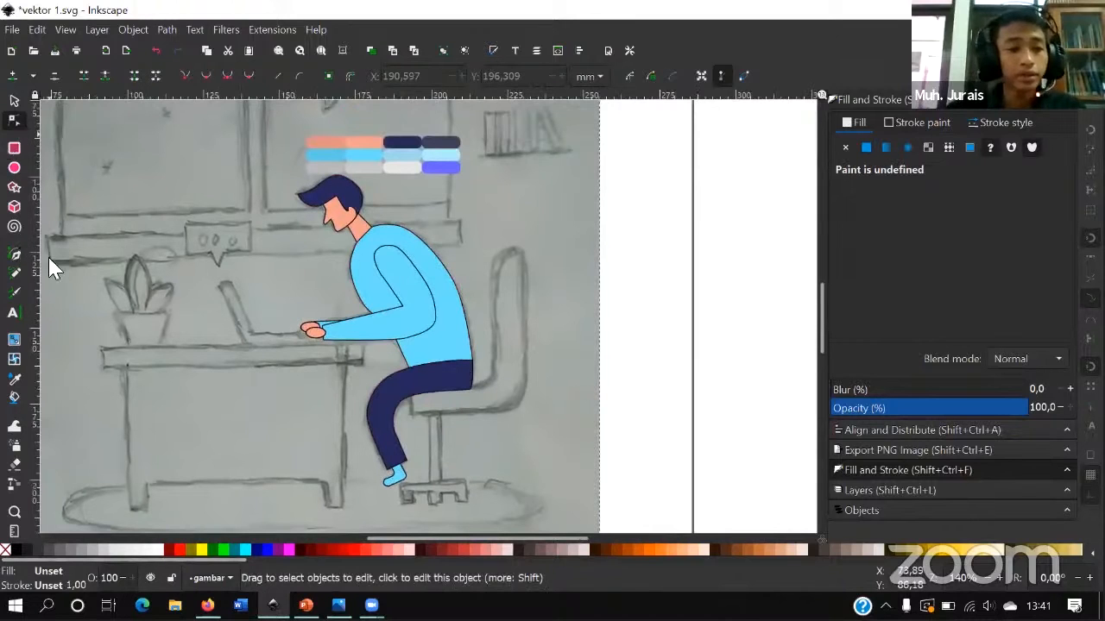
{"action": "left_click", "coordinate": [15, 258]}
{"action": "scroll", "coordinate": [517, 302], "scroll_direction": "up", "scroll_amount": 3}
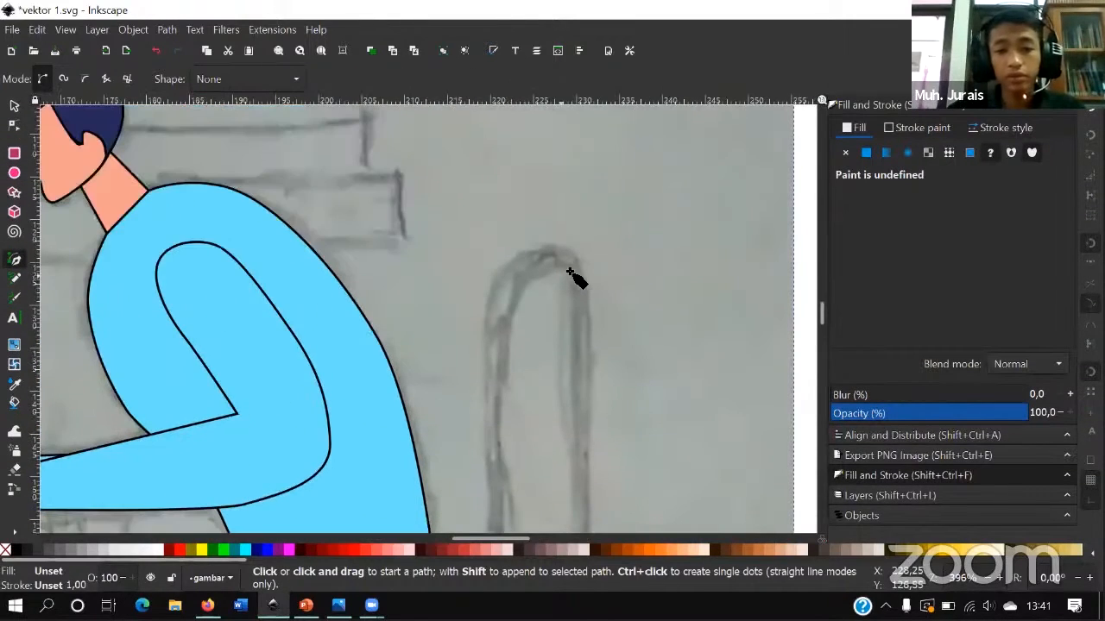
{"action": "left_click", "coordinate": [578, 276]}
{"action": "scroll", "coordinate": [579, 345], "scroll_direction": "down", "scroll_amount": 5}
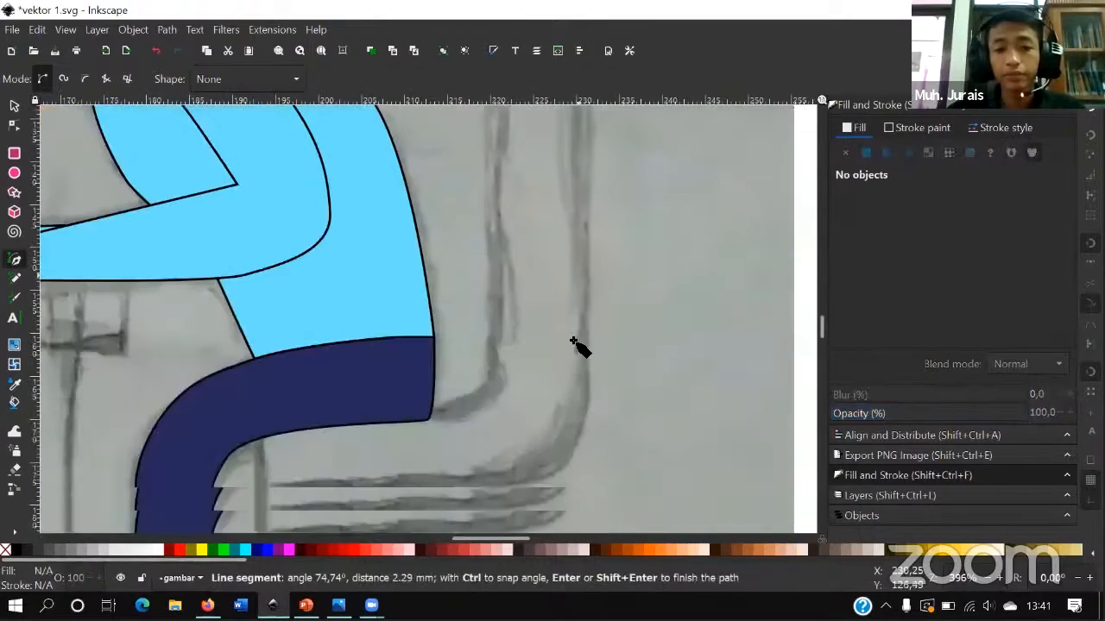
{"action": "left_click", "coordinate": [581, 407]}
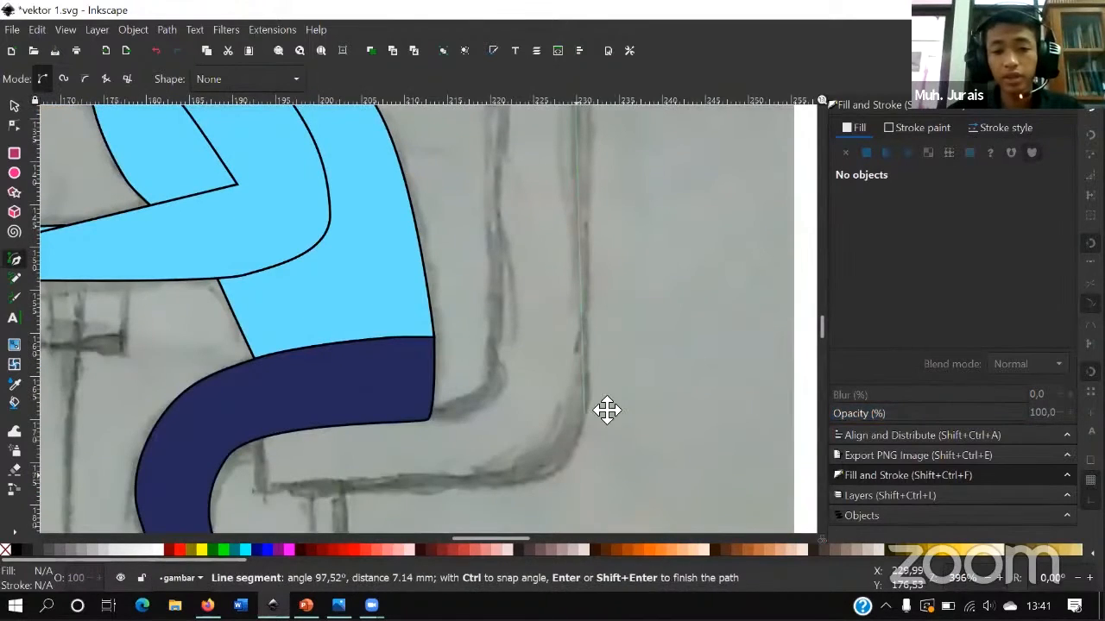
{"action": "scroll", "coordinate": [604, 402], "scroll_direction": "up", "scroll_amount": 2}
{"action": "left_click_drag", "start_coordinate": [561, 409], "coordinate": [486, 416]}
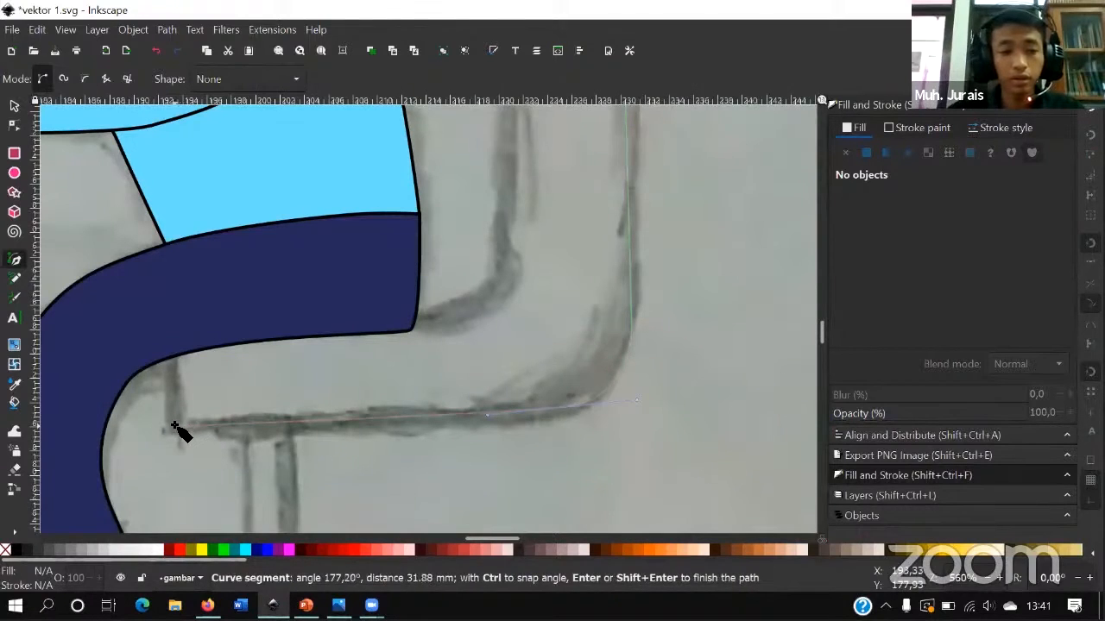
- Trace the seat underside, front edge, seat top and inner backrest, closing the chair path about 38 mm wide and 54 mm high
{"action": "left_click", "coordinate": [173, 424]}
{"action": "left_click", "coordinate": [173, 337]}
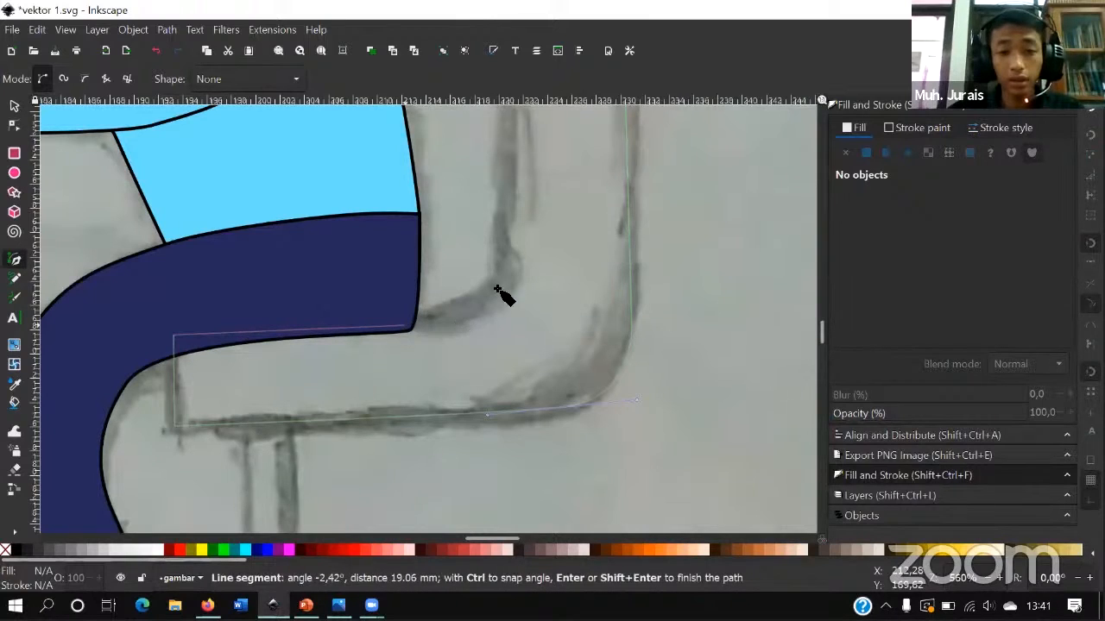
{"action": "left_click_drag", "start_coordinate": [516, 288], "coordinate": [477, 539]}
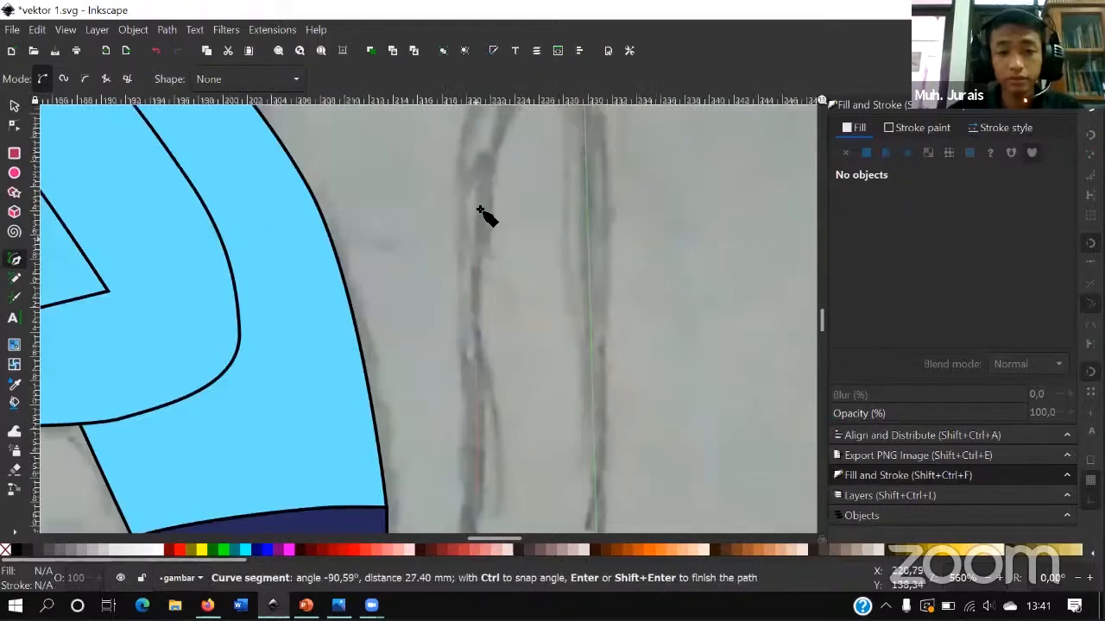
{"action": "left_click", "coordinate": [479, 160]}
{"action": "key", "text": "space"}
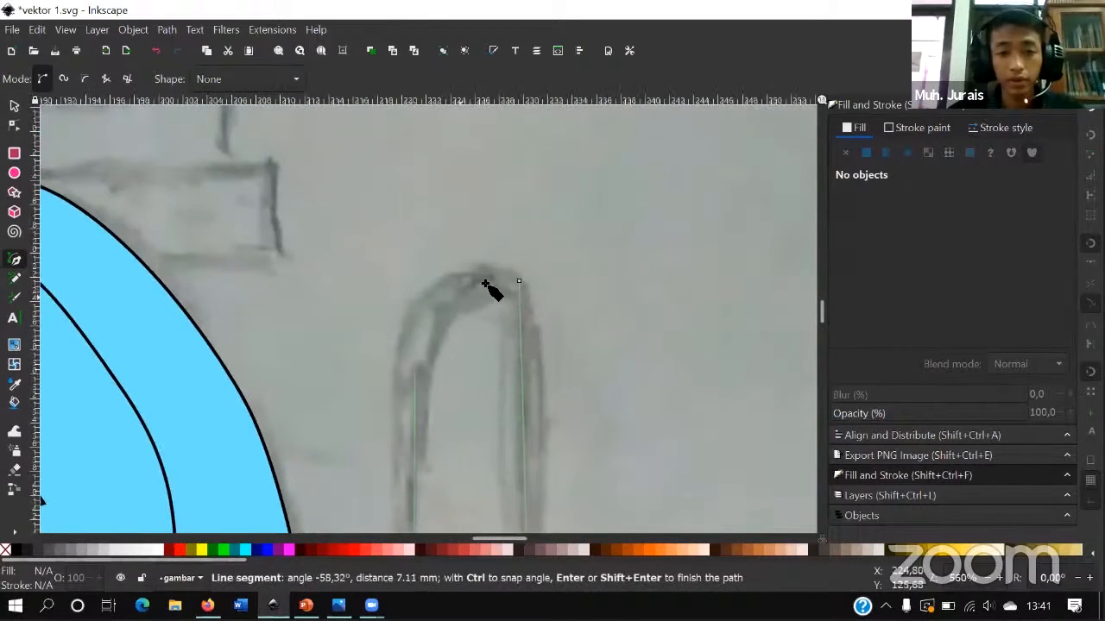
{"action": "left_click", "coordinate": [490, 283]}
{"action": "left_click", "coordinate": [535, 302]}
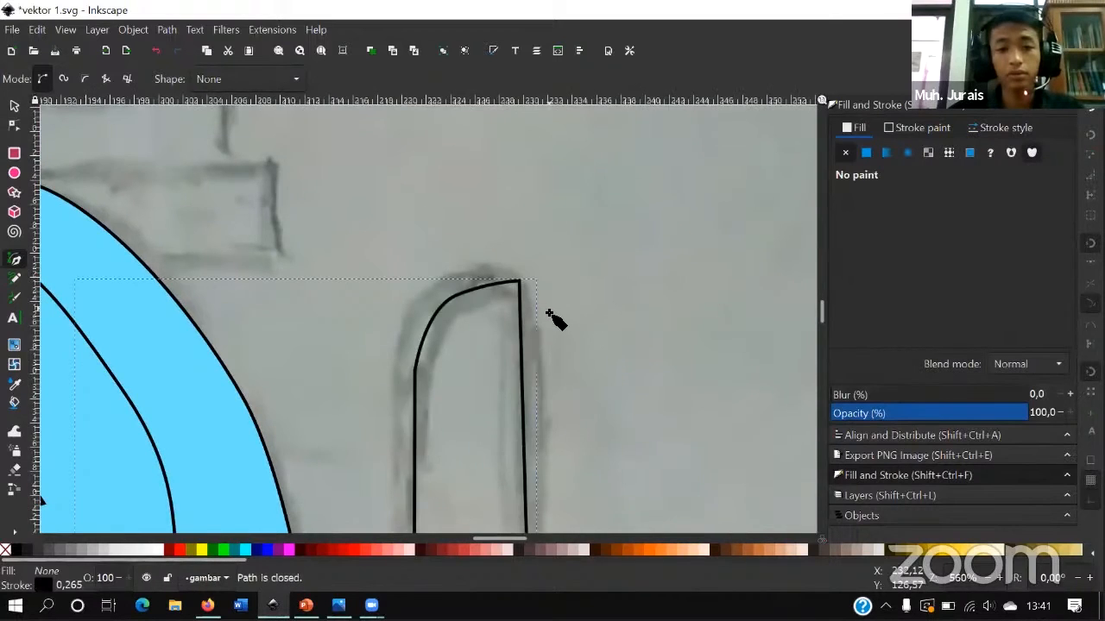
- Give the chair a flat purple fill, 6c63ffff, sampled from the palette image with the color picker
{"action": "scroll", "coordinate": [547, 313], "scroll_direction": "down", "scroll_amount": 4}
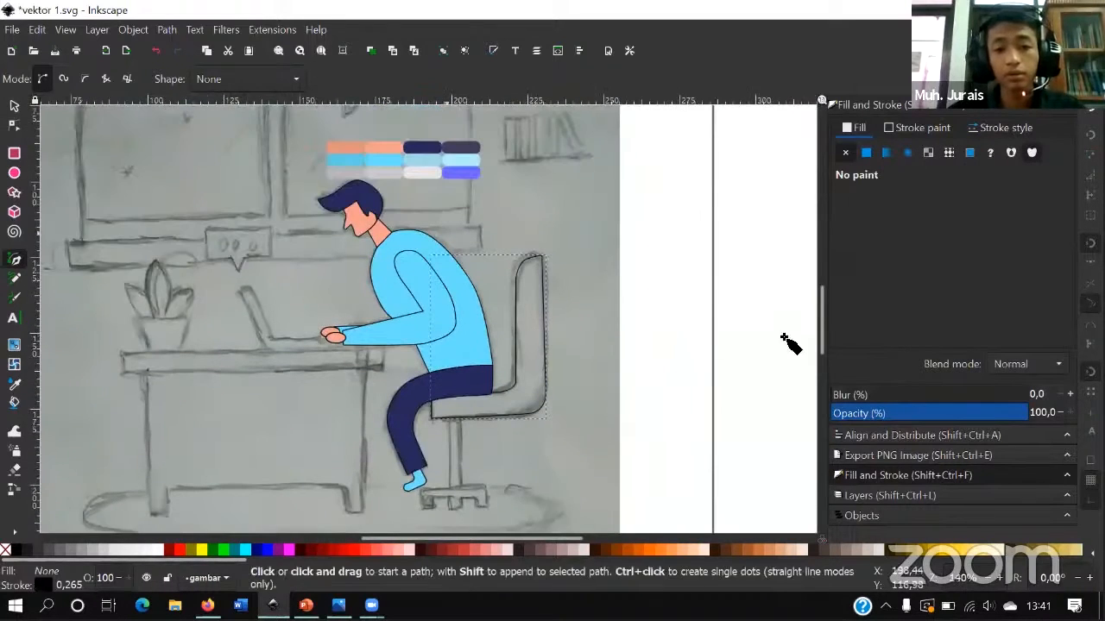
{"action": "left_click", "coordinate": [865, 152]}
{"action": "left_click", "coordinate": [870, 335]}
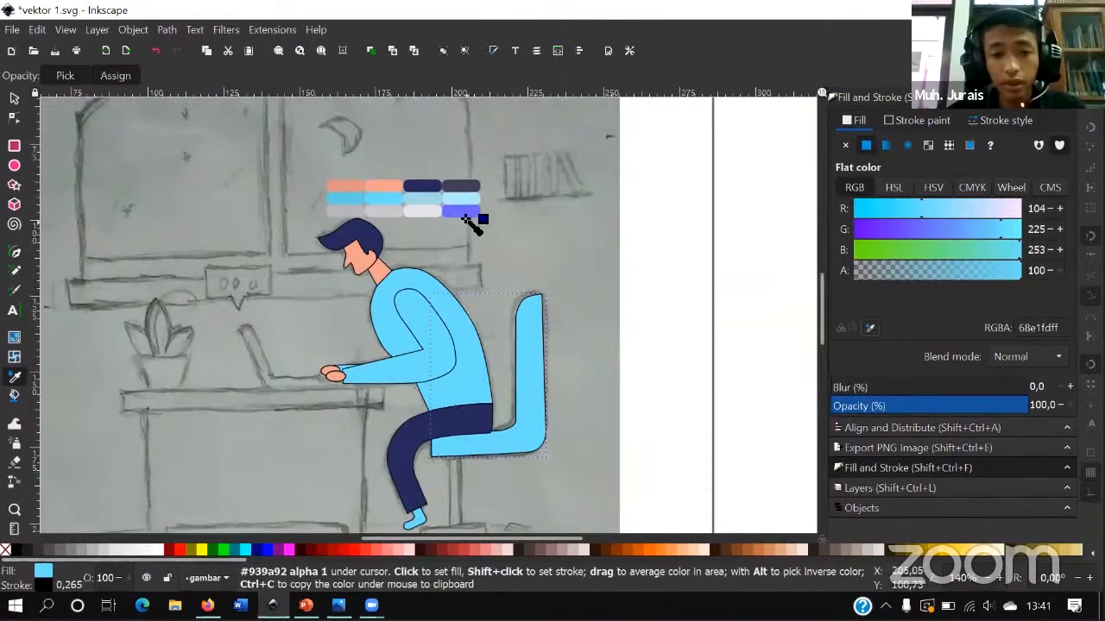
{"action": "left_click", "coordinate": [462, 210]}
{"action": "key", "text": "b"}
{"action": "scroll", "coordinate": [459, 402], "scroll_direction": "up", "scroll_amount": 2}
{"action": "left_click", "coordinate": [718, 351]}
{"action": "key", "text": "Escape"}
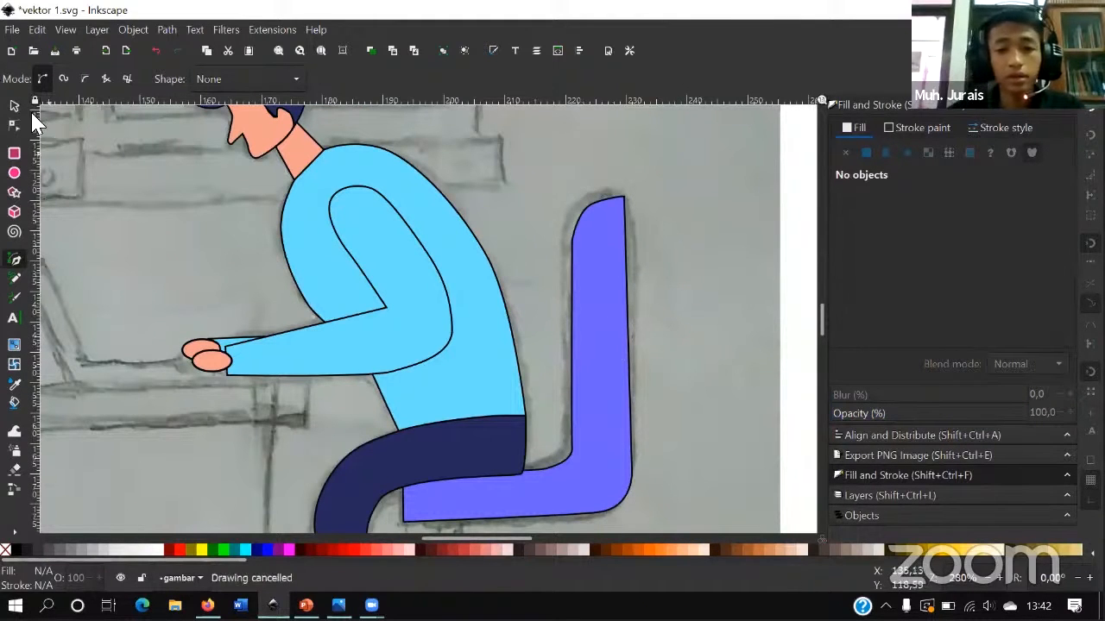
- Shift the chair shape slightly to about X 193.484, Y 123.577 mm
{"action": "key", "text": "s"}
{"action": "left_click", "coordinate": [625, 410]}
{"action": "scroll", "coordinate": [616, 403], "scroll_direction": "down", "scroll_amount": 1}
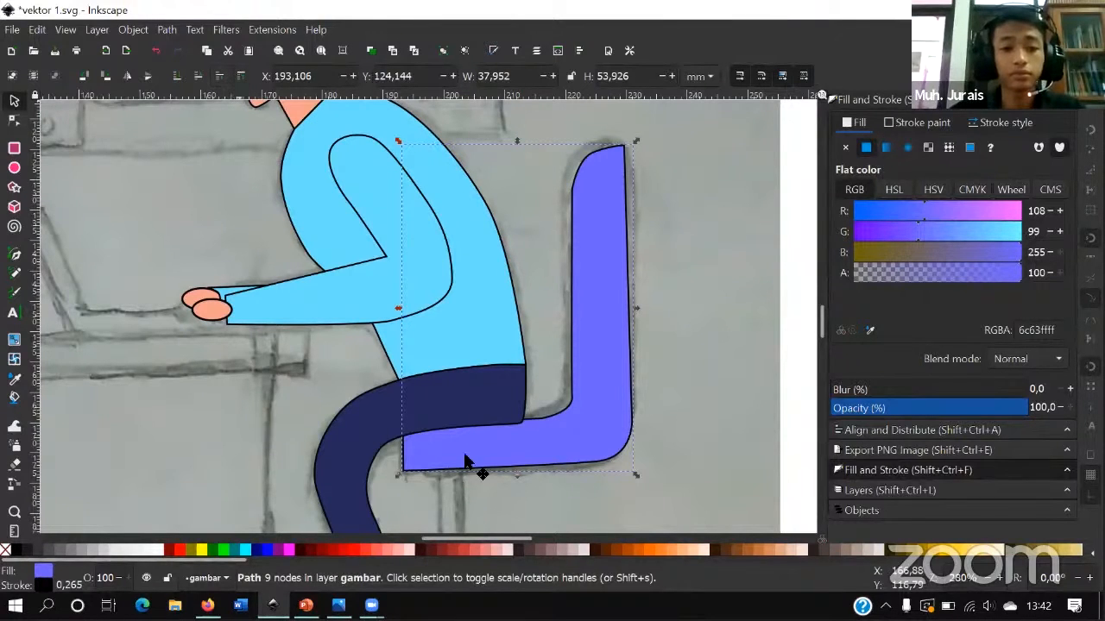
{"action": "left_click_drag", "start_coordinate": [490, 453], "coordinate": [471, 447]}
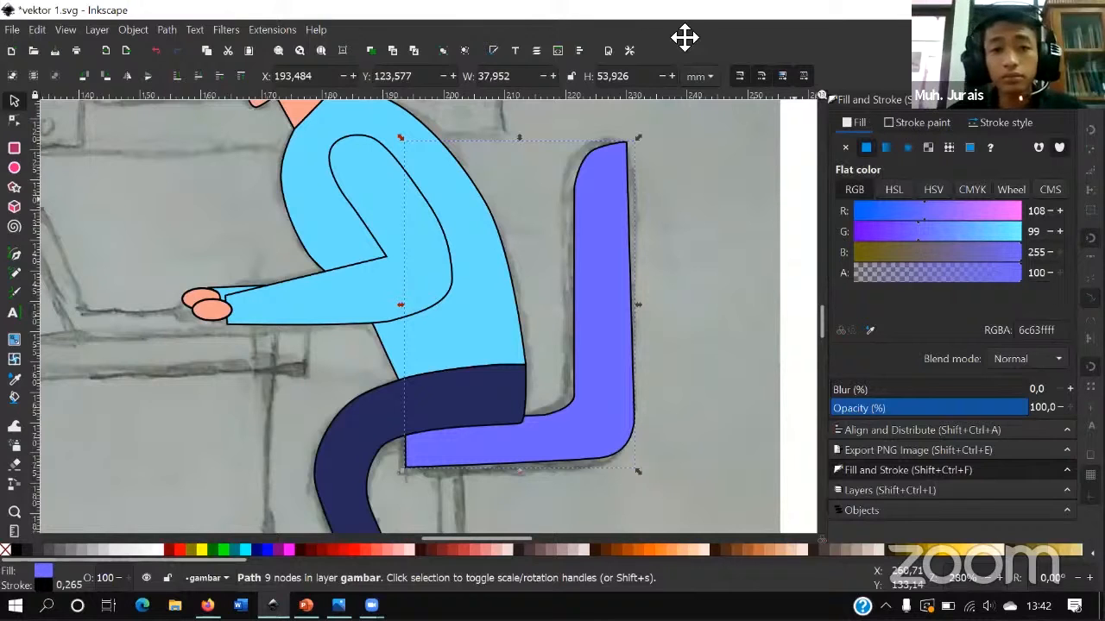
- Show the list of document objects and lower the trousers to the bottom of the vektor layer's stacking order
{"action": "left_click", "coordinate": [138, 30]}
{"action": "left_click", "coordinate": [320, 47]}
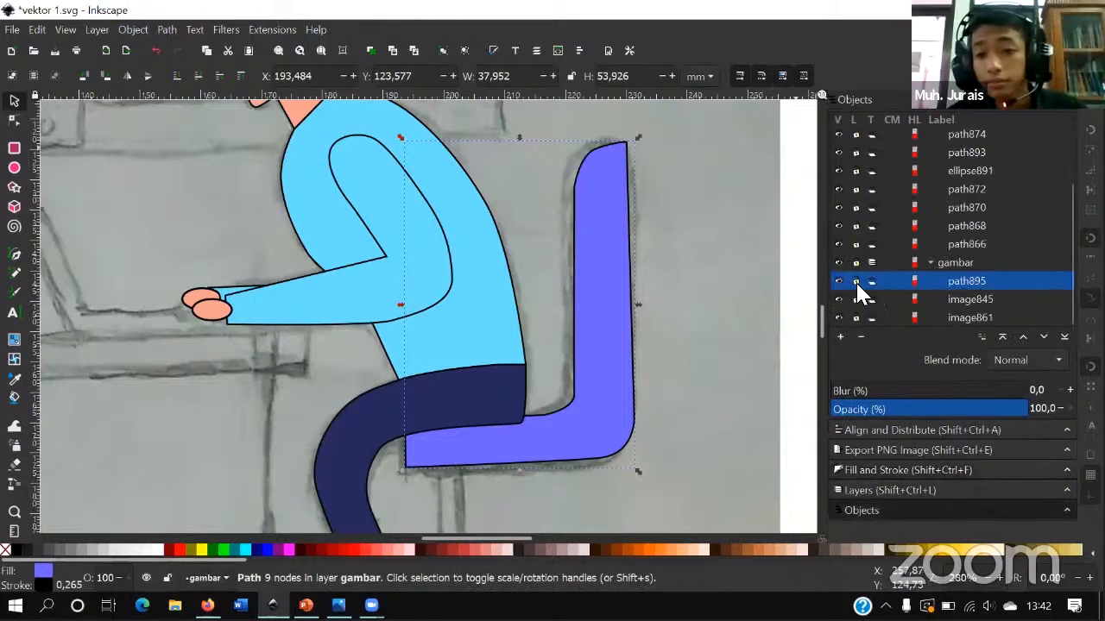
{"action": "left_click", "coordinate": [303, 233]}
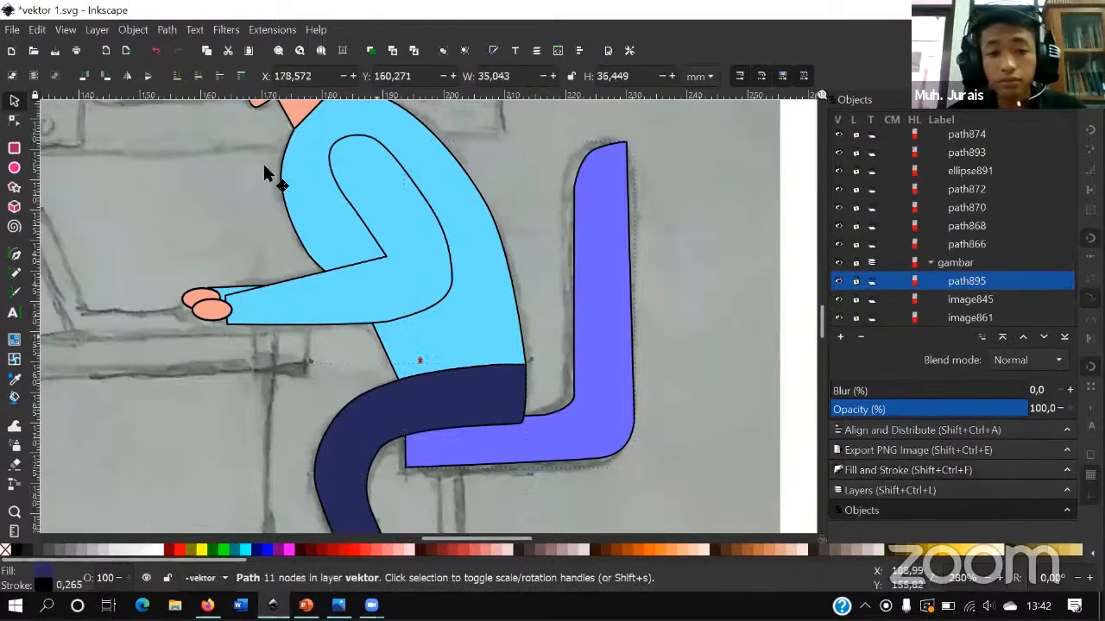
{"action": "left_click", "coordinate": [196, 74]}
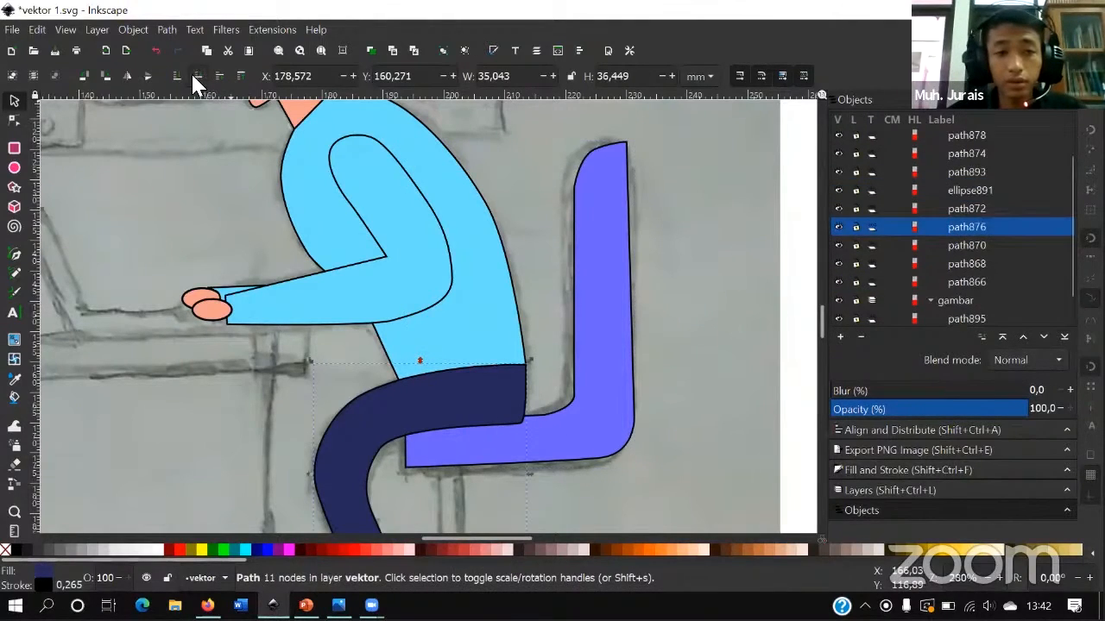
- Shift the chair to about X 193.673, Y 123.199 mm and try to move path895 out of the gambar layer
{"action": "left_click", "coordinate": [561, 419]}
{"action": "mouse_move", "coordinate": [553, 425]}
{"action": "left_mouse_down"}
{"action": "mouse_move", "coordinate": [584, 450]}
{"action": "mouse_move", "coordinate": [573, 430]}
{"action": "left_mouse_up"}
{"action": "mouse_move", "coordinate": [933, 279]}
{"action": "left_mouse_down"}
{"action": "mouse_move", "coordinate": [936, 258]}
{"action": "mouse_move", "coordinate": [946, 281]}
{"action": "mouse_move", "coordinate": [943, 263]}
{"action": "left_mouse_up"}
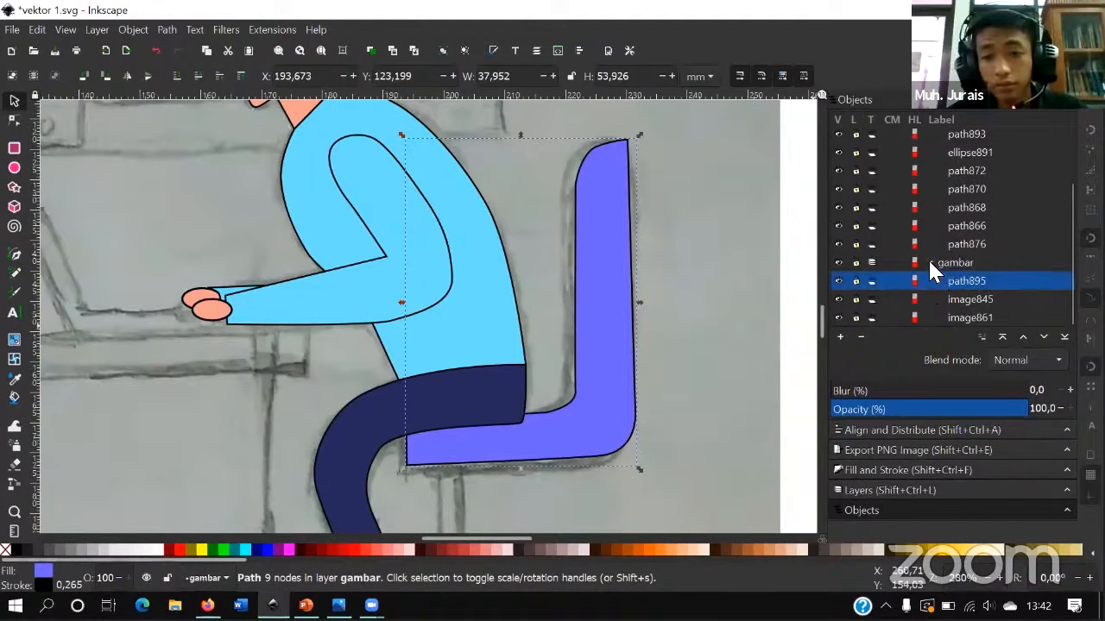
{"action": "left_click", "coordinate": [929, 262]}
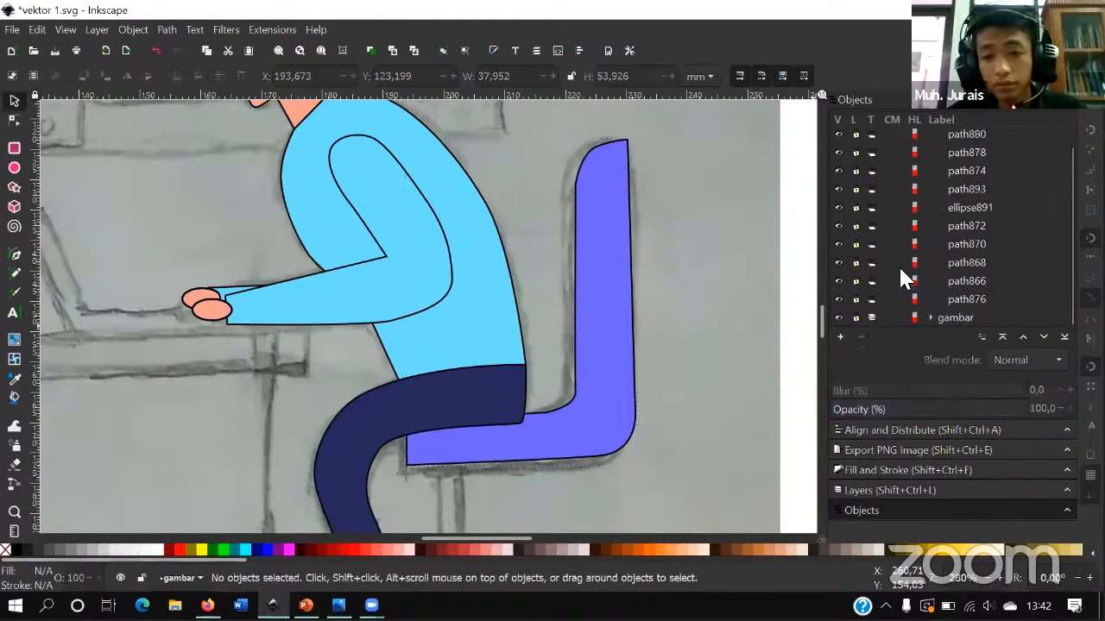
{"action": "left_click", "coordinate": [615, 410]}
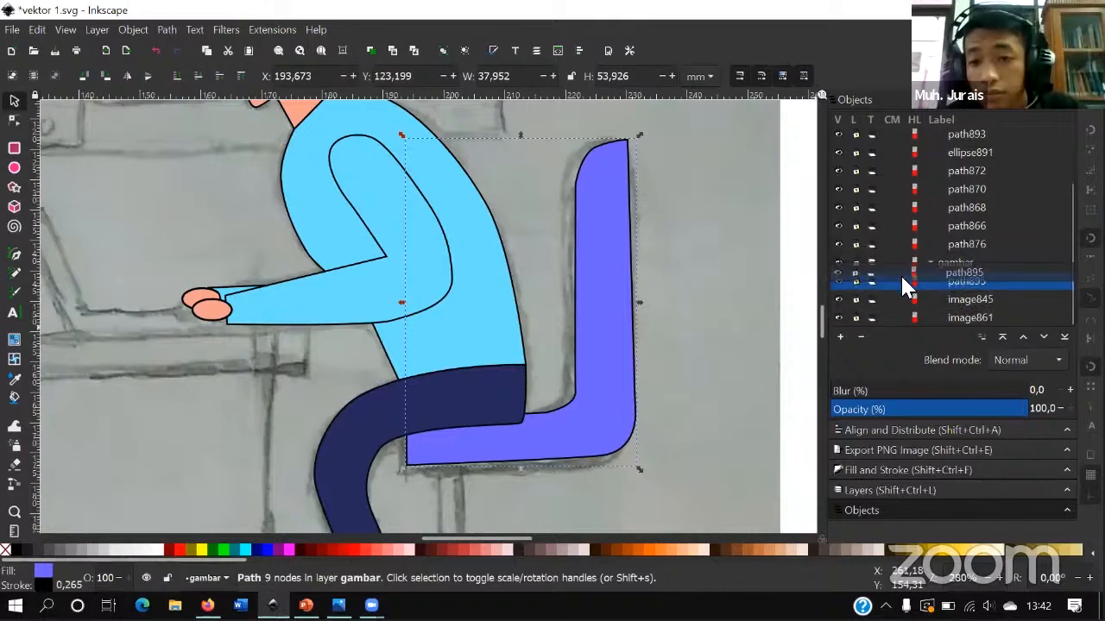
- Toggle the visibility of the gambar layer to check which objects belong to it
{"action": "left_click", "coordinate": [146, 577]}
{"action": "left_click", "coordinate": [146, 576]}
{"action": "left_click", "coordinate": [146, 577]}
{"action": "left_click", "coordinate": [146, 578]}
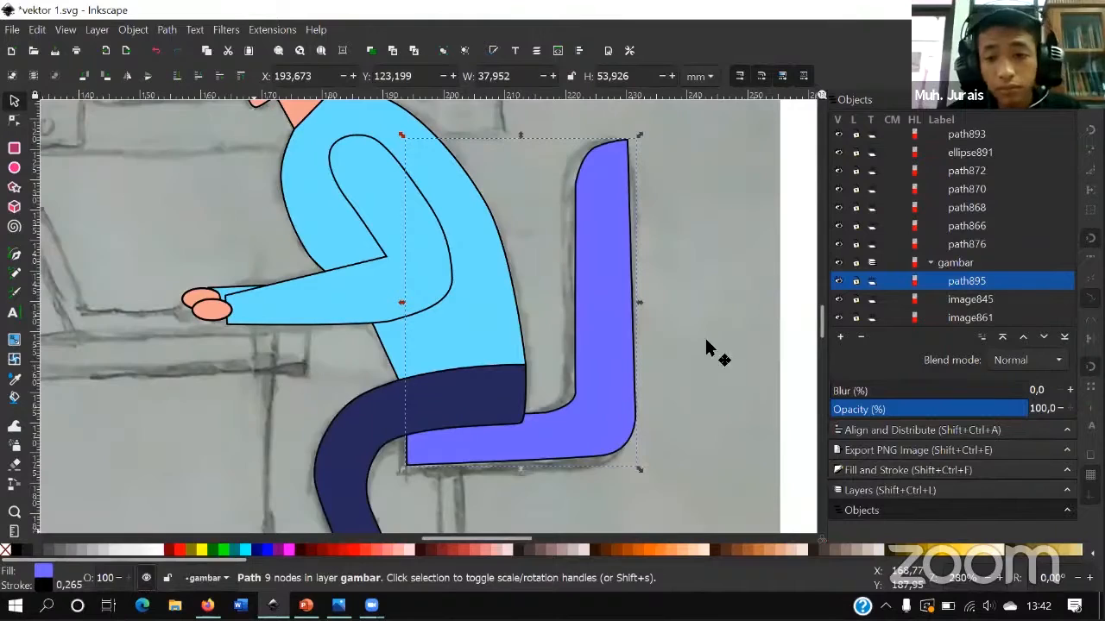
- Examine the contents of the gambar layer, selecting the chair path and the palette image in turn
{"action": "left_click", "coordinate": [931, 262]}
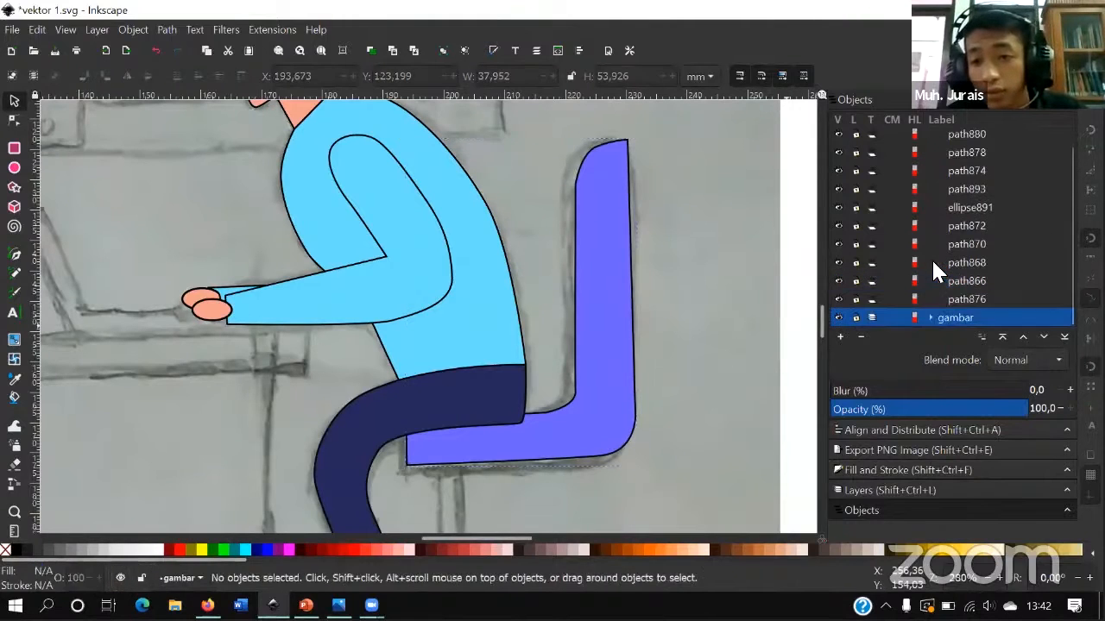
{"action": "left_click", "coordinate": [930, 318]}
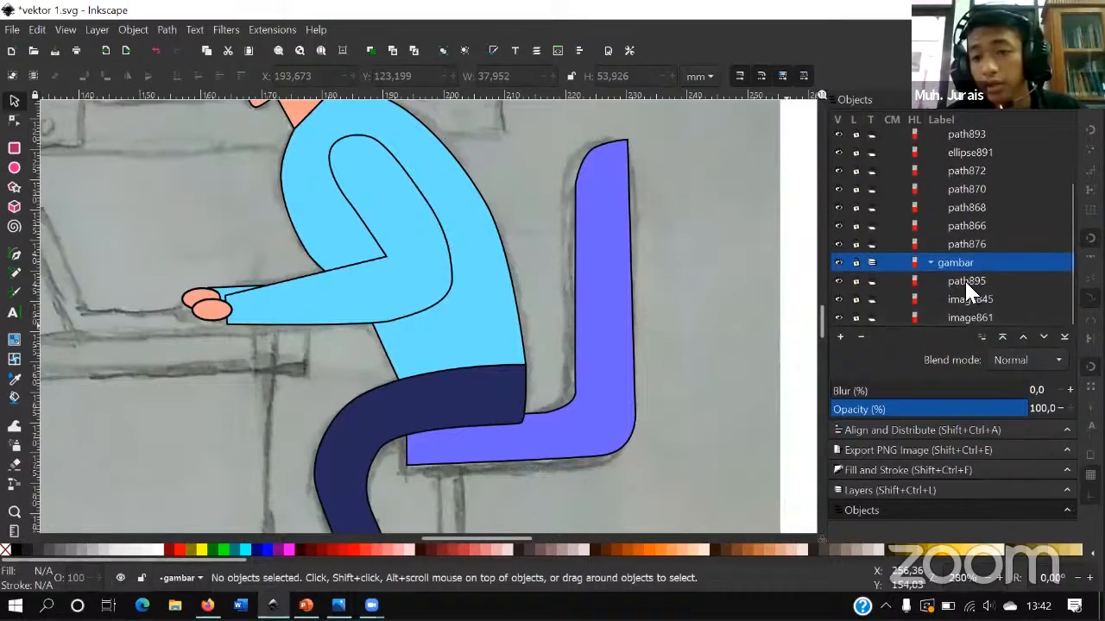
{"action": "left_click", "coordinate": [936, 281]}
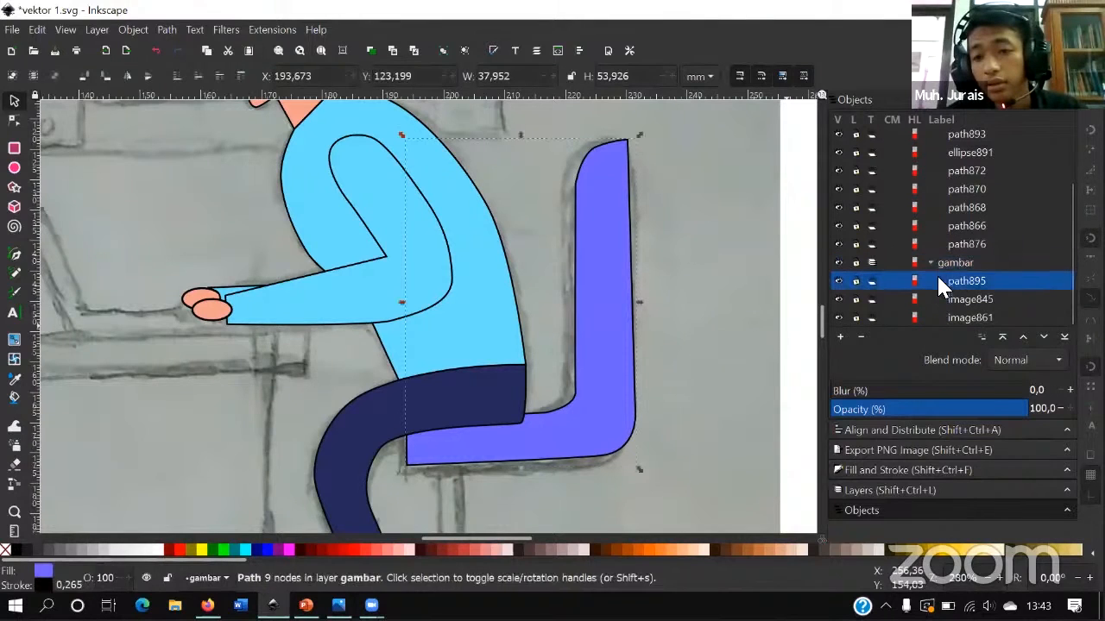
{"action": "left_click", "coordinate": [914, 263]}
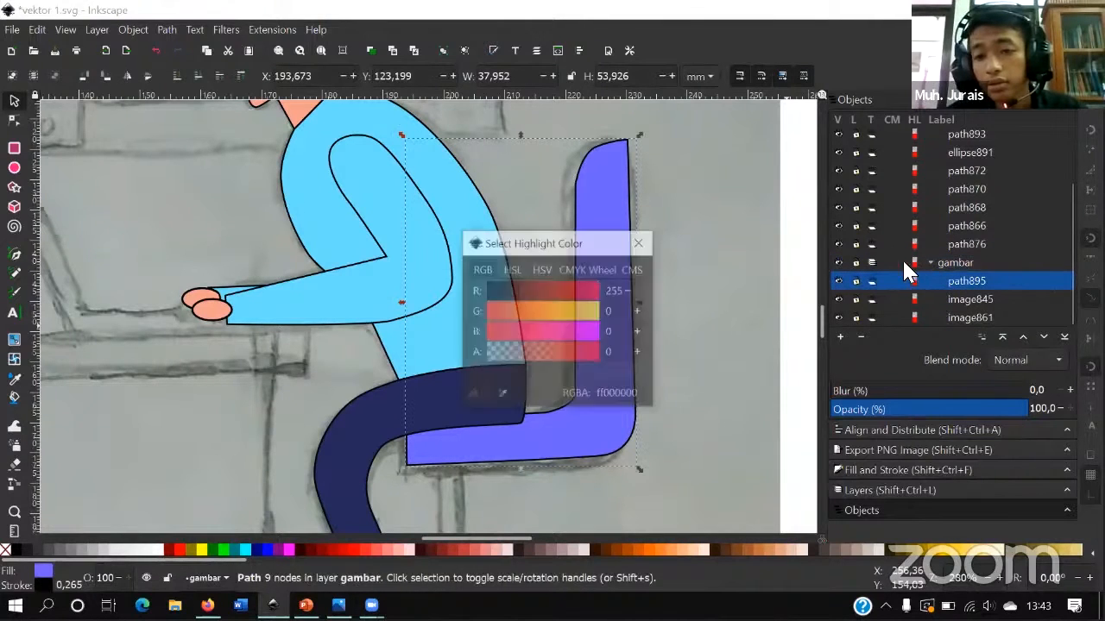
{"action": "left_click", "coordinate": [639, 242]}
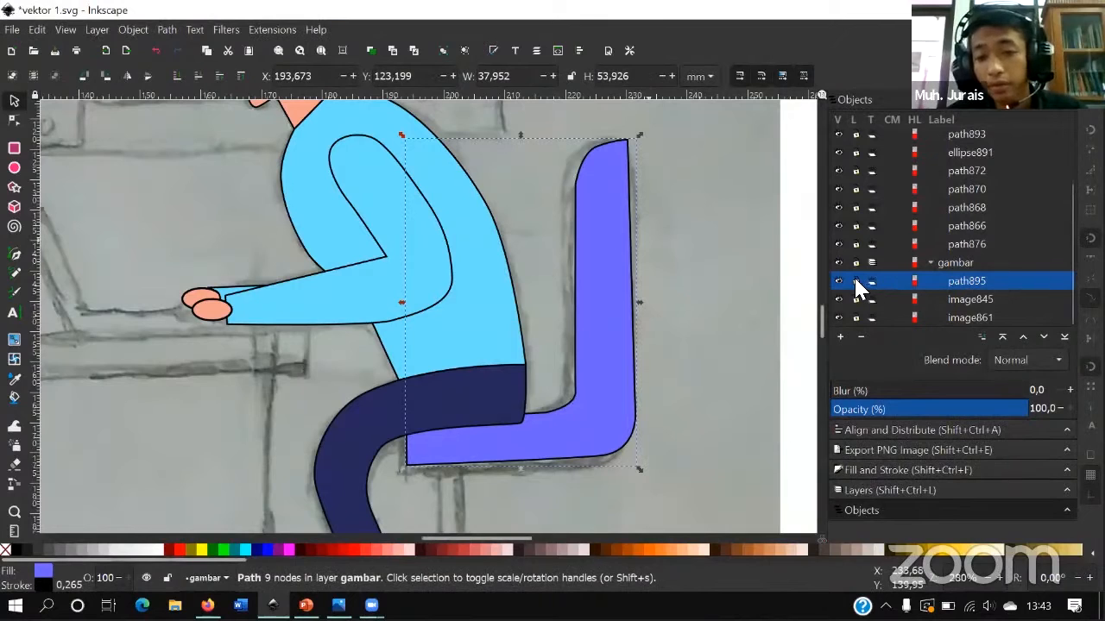
{"action": "left_click", "coordinate": [933, 299]}
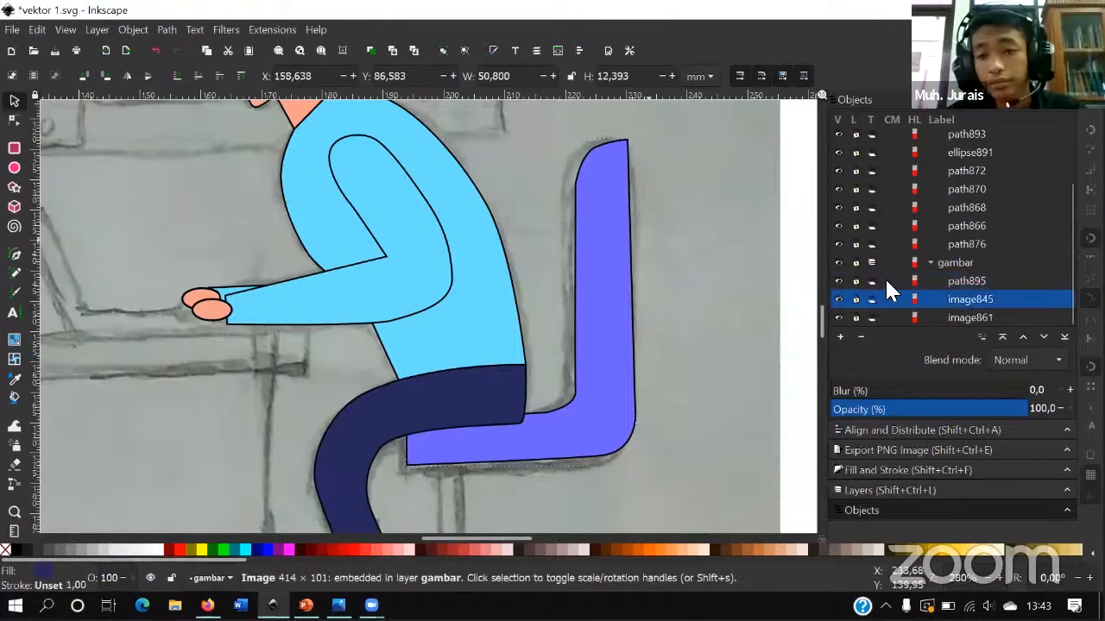
{"action": "left_click", "coordinate": [876, 281]}
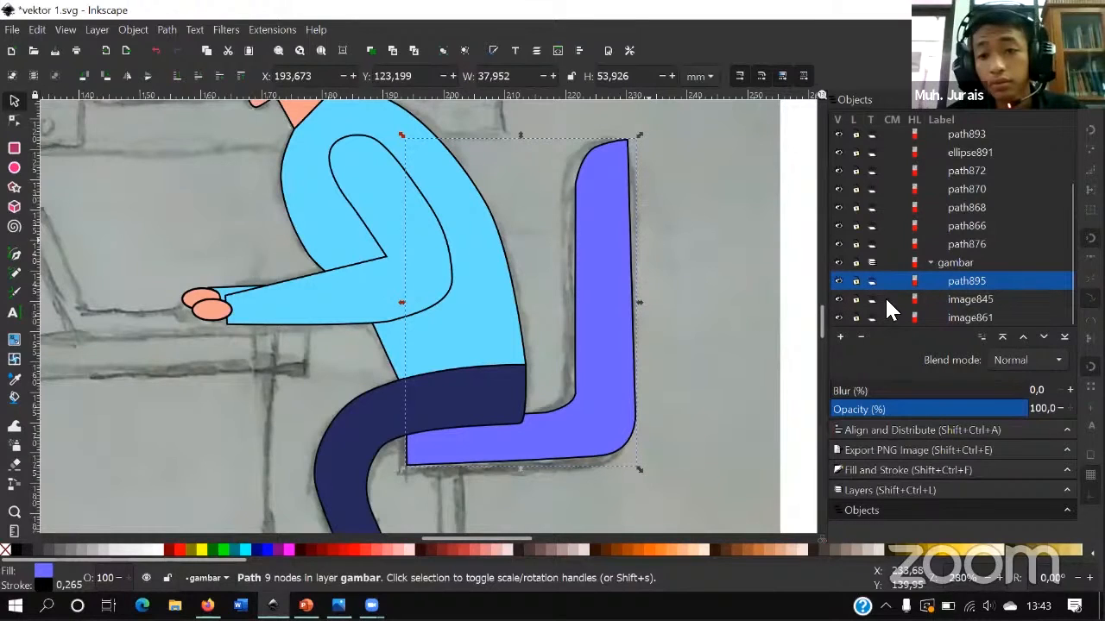
{"action": "mouse_move", "coordinate": [937, 300]}
{"action": "left_mouse_down"}
{"action": "mouse_move", "coordinate": [946, 252]}
{"action": "mouse_move", "coordinate": [954, 302]}
{"action": "left_mouse_up"}
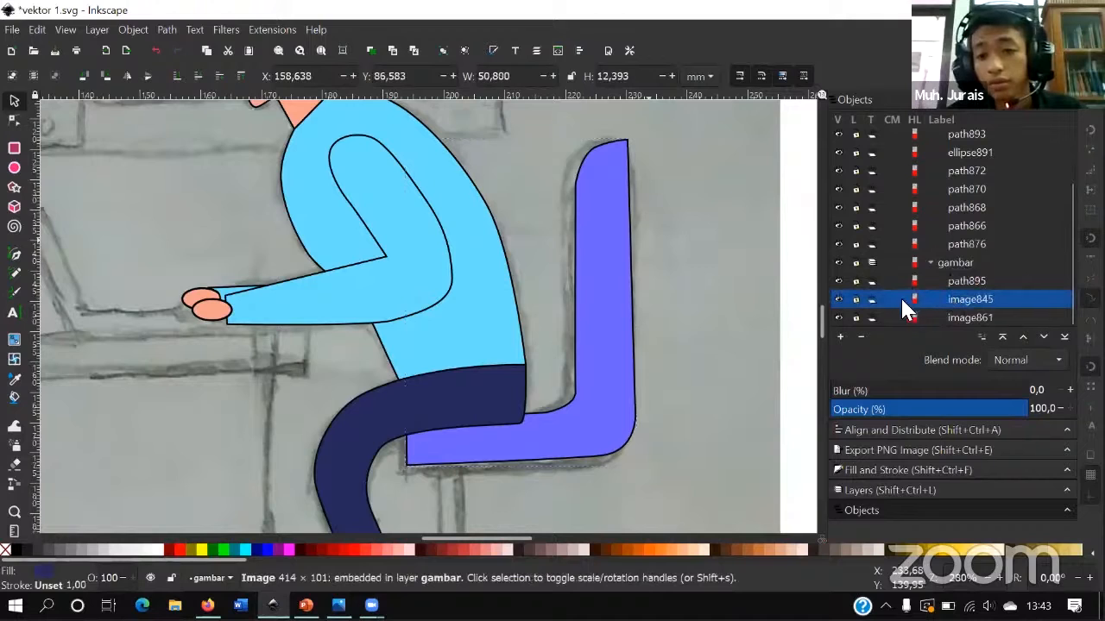
- Toggle the visibility of the sketch image861 to check the traced shapes on a blank page
{"action": "left_click", "coordinate": [838, 315]}
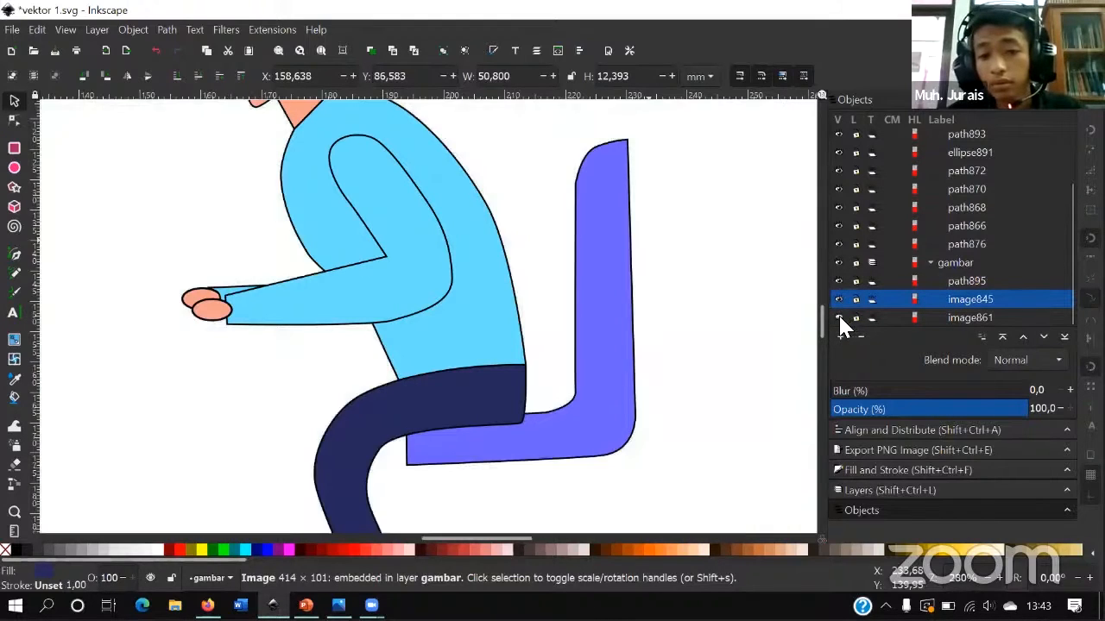
{"action": "left_click", "coordinate": [838, 315]}
{"action": "left_click", "coordinate": [839, 315]}
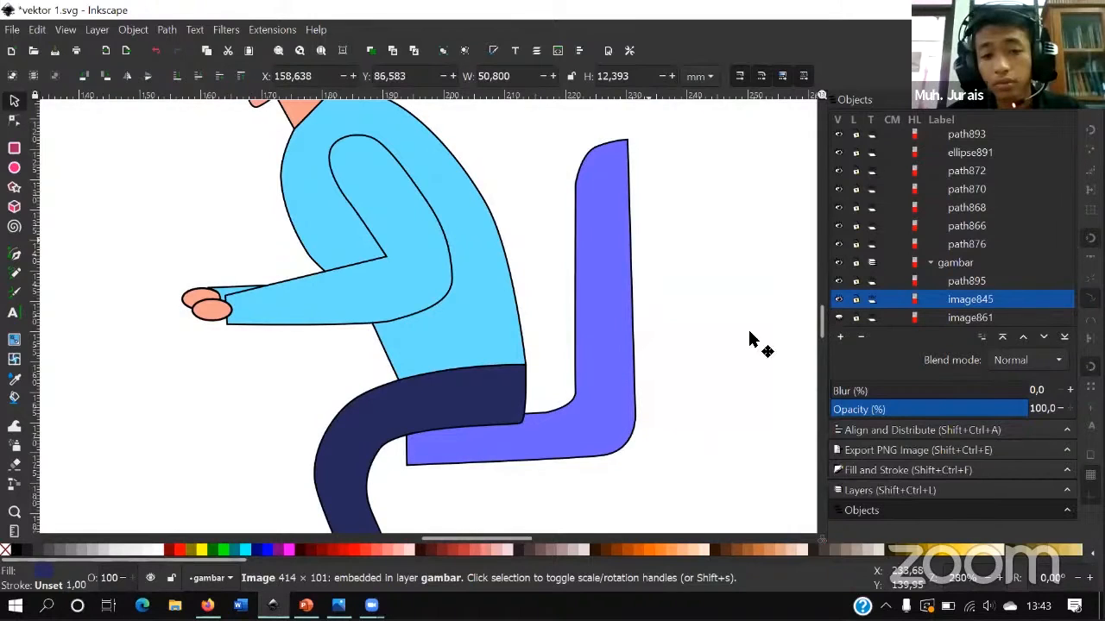
{"action": "left_click", "coordinate": [839, 315]}
- Shift the chair slightly down to about X 193.768, Y 123.955 mm and select the whole gambar layer
{"action": "left_click", "coordinate": [595, 362]}
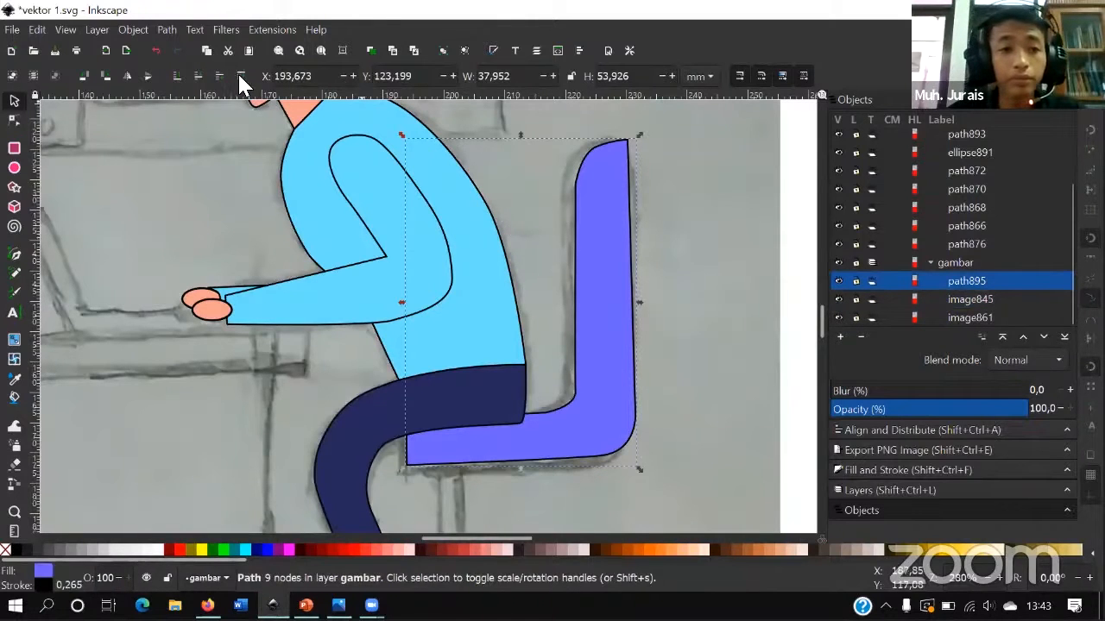
{"action": "left_click_drag", "start_coordinate": [594, 390], "coordinate": [594, 397]}
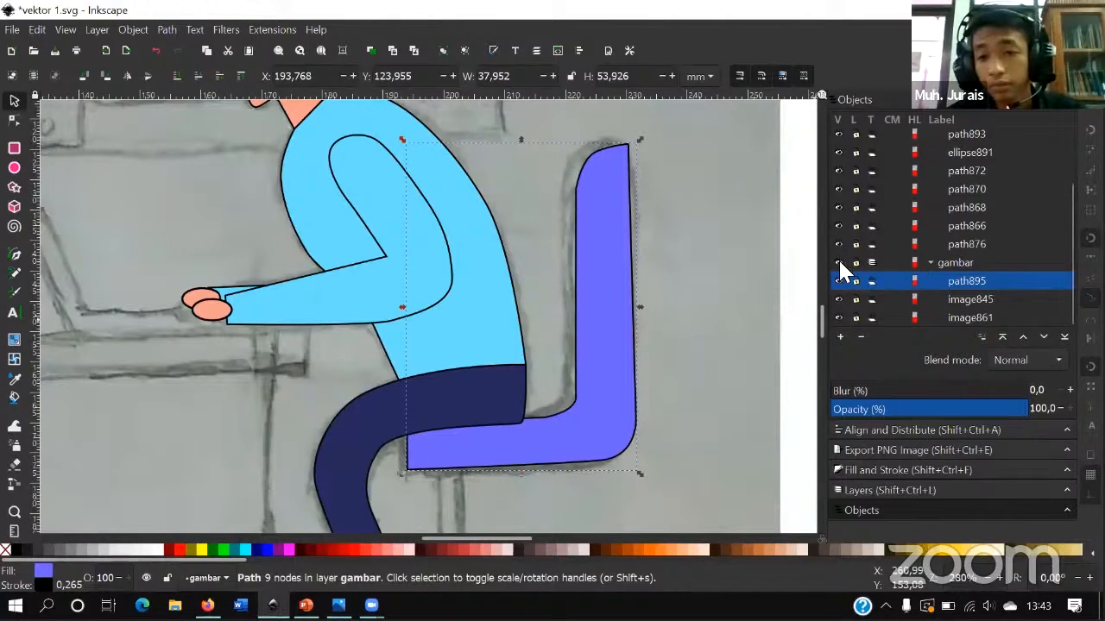
{"action": "left_click", "coordinate": [928, 262]}
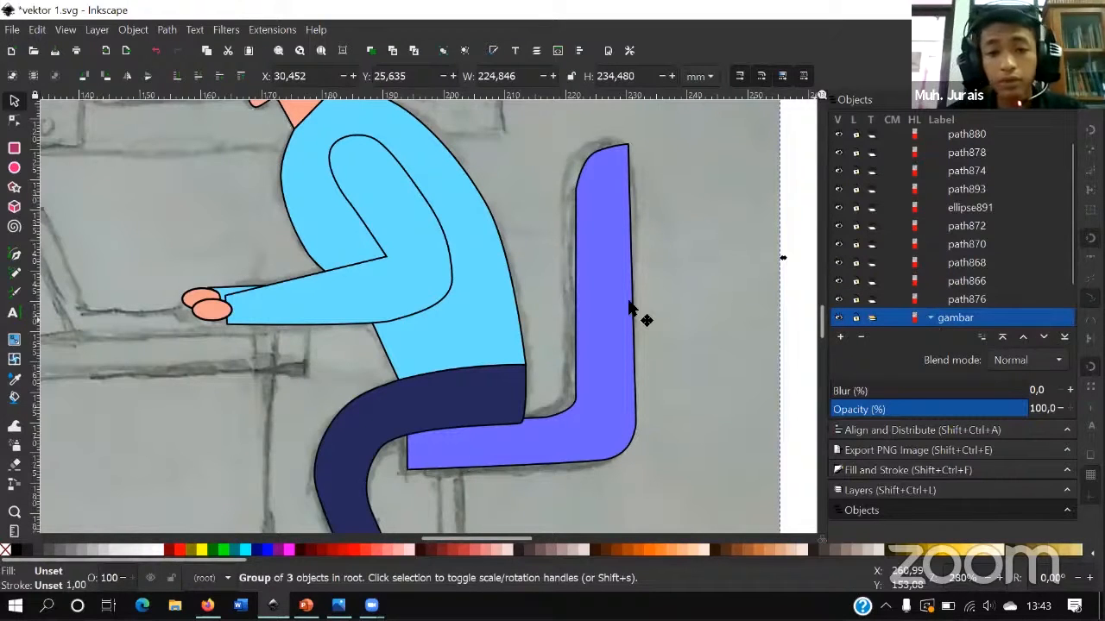
{"action": "scroll", "coordinate": [630, 306], "scroll_direction": "down", "scroll_amount": 3}
{"action": "scroll", "coordinate": [625, 306], "scroll_direction": "down", "scroll_amount": 1}
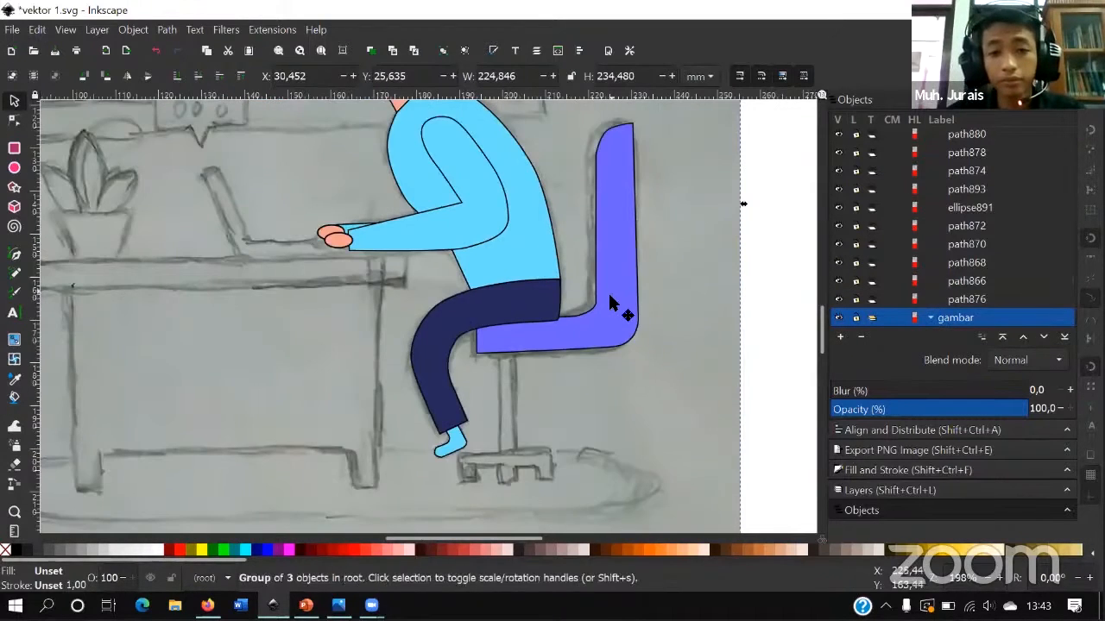
- Select the chair path in the gambar layer and check it with a test move, undone again, and a visibility toggle
{"action": "left_click", "coordinate": [931, 317]}
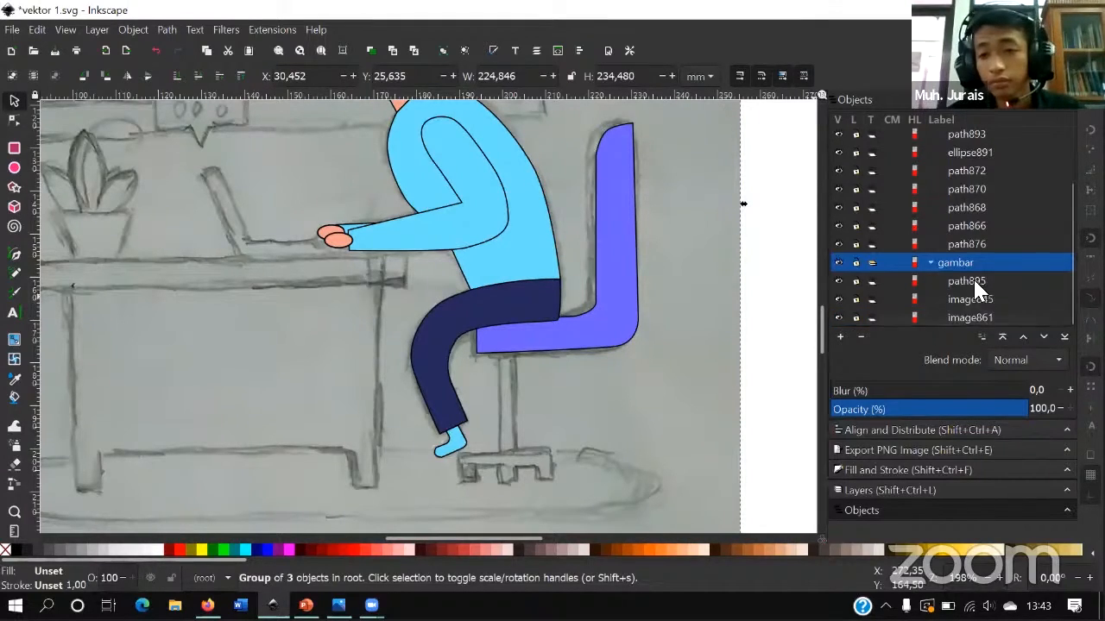
{"action": "left_click", "coordinate": [960, 283]}
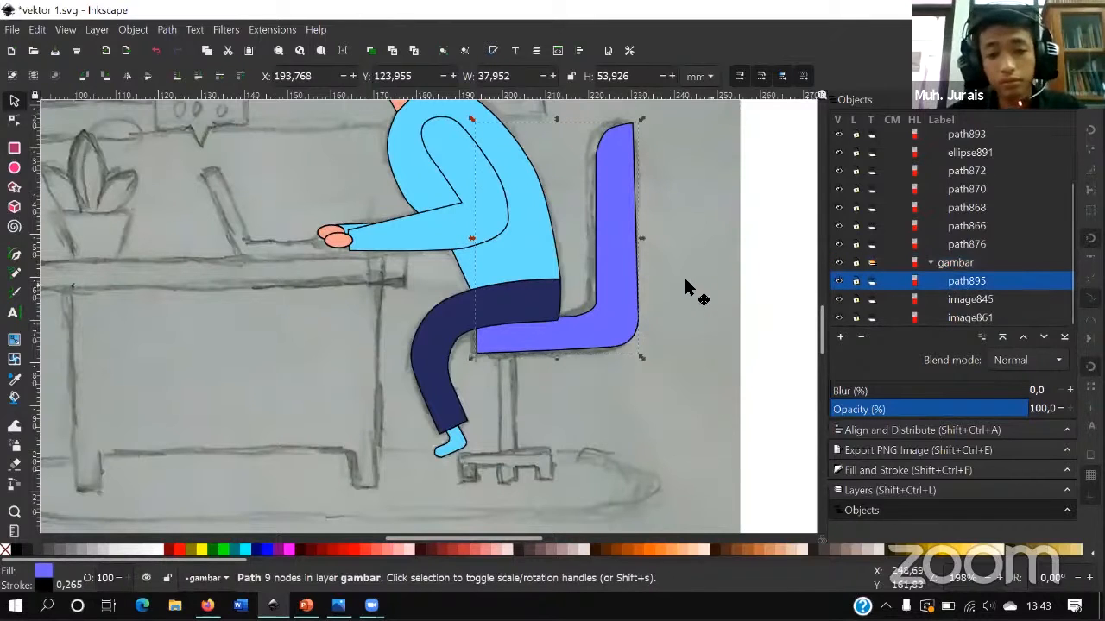
{"action": "left_click_drag", "start_coordinate": [614, 305], "coordinate": [634, 317]}
{"action": "key", "text": "ctrl+z"}
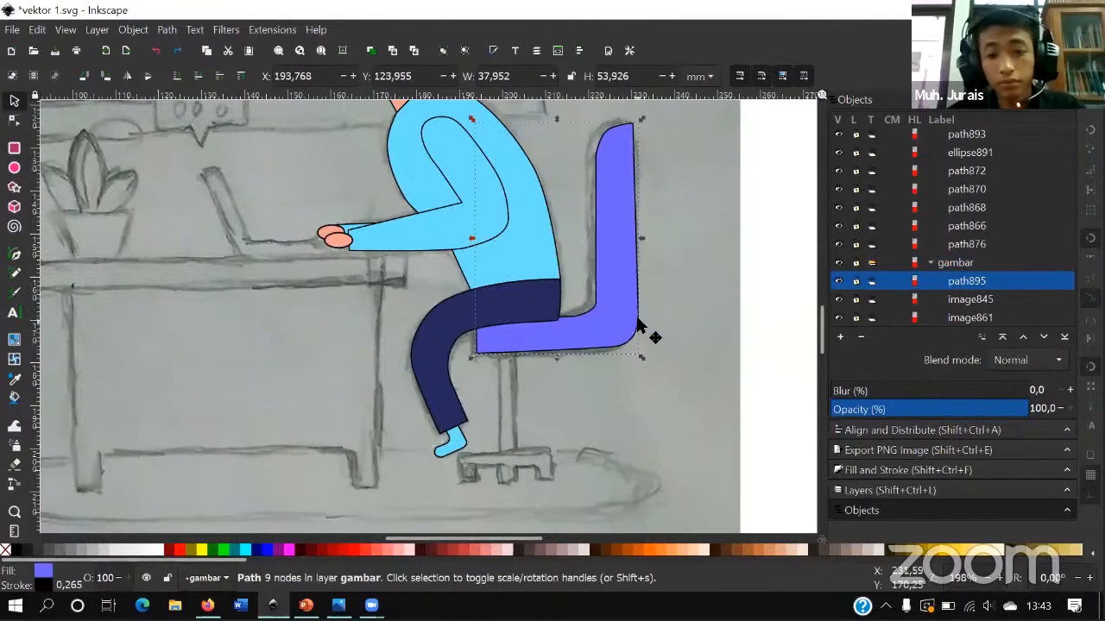
{"action": "left_click", "coordinate": [838, 282]}
{"action": "left_click", "coordinate": [838, 281]}
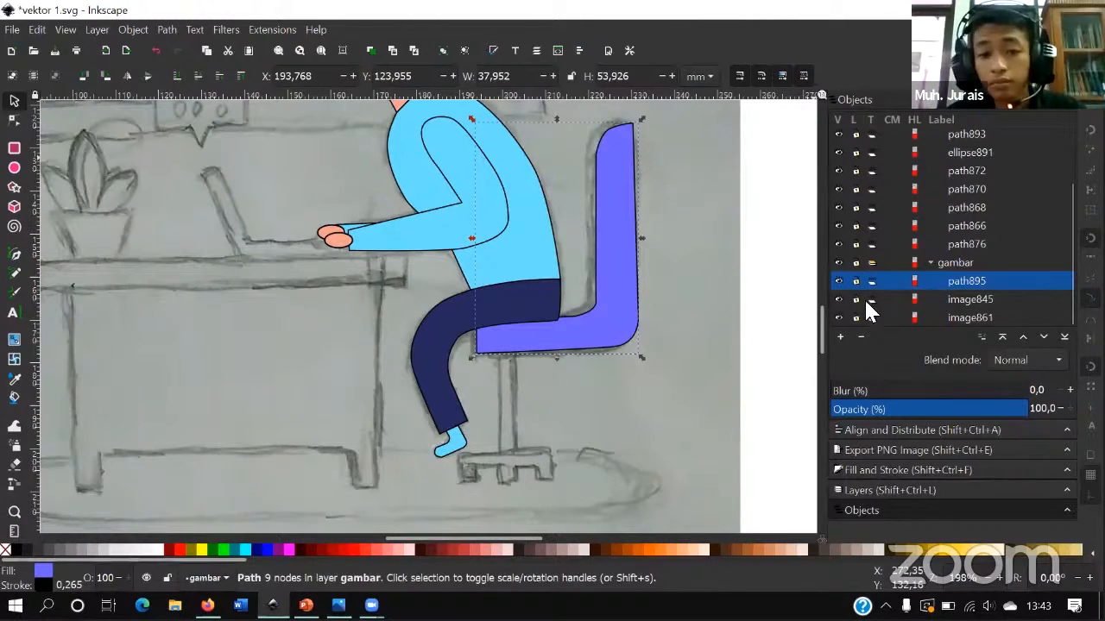
- Try to move the chair path out of the gambar layer into the vektor layer
{"action": "left_click", "coordinate": [224, 577]}
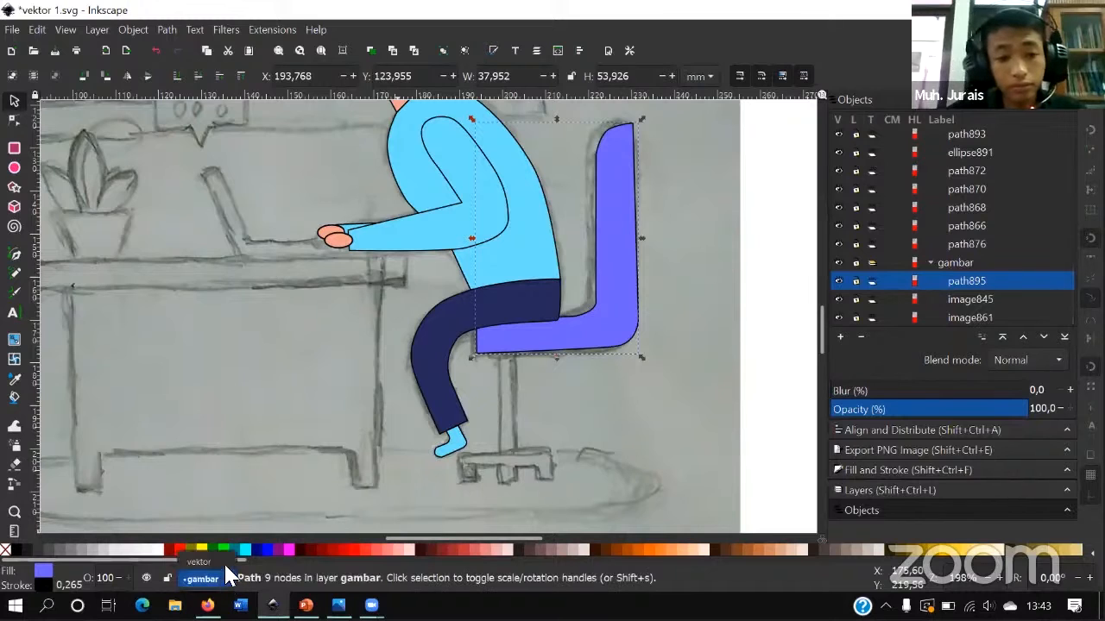
{"action": "left_click", "coordinate": [223, 560]}
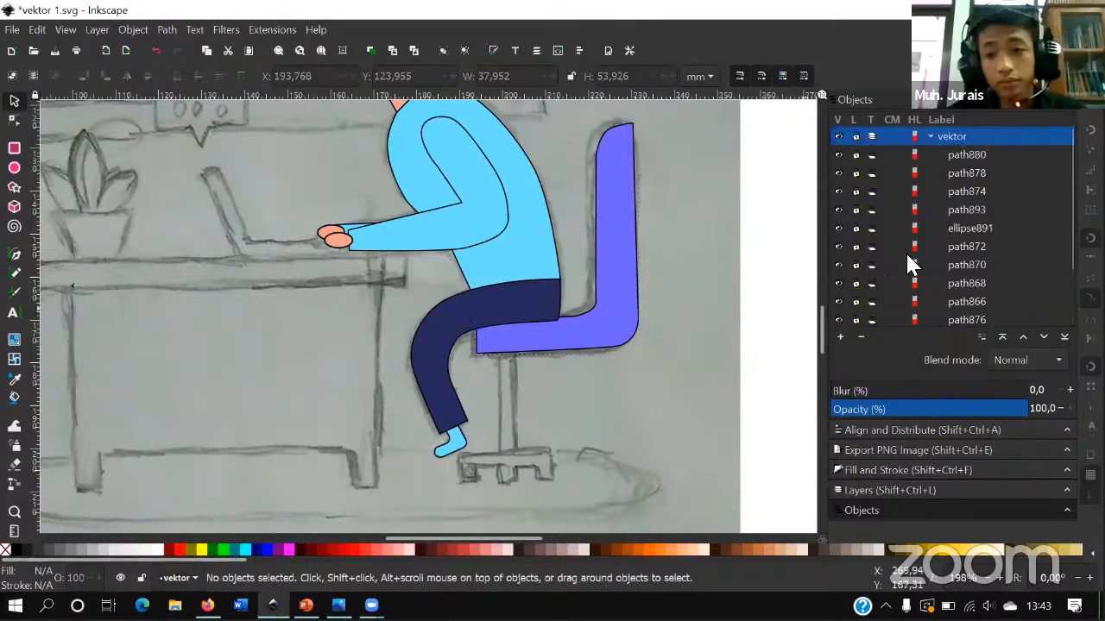
{"action": "scroll", "coordinate": [926, 237], "scroll_direction": "down", "scroll_amount": 2}
{"action": "left_click", "coordinate": [914, 263]}
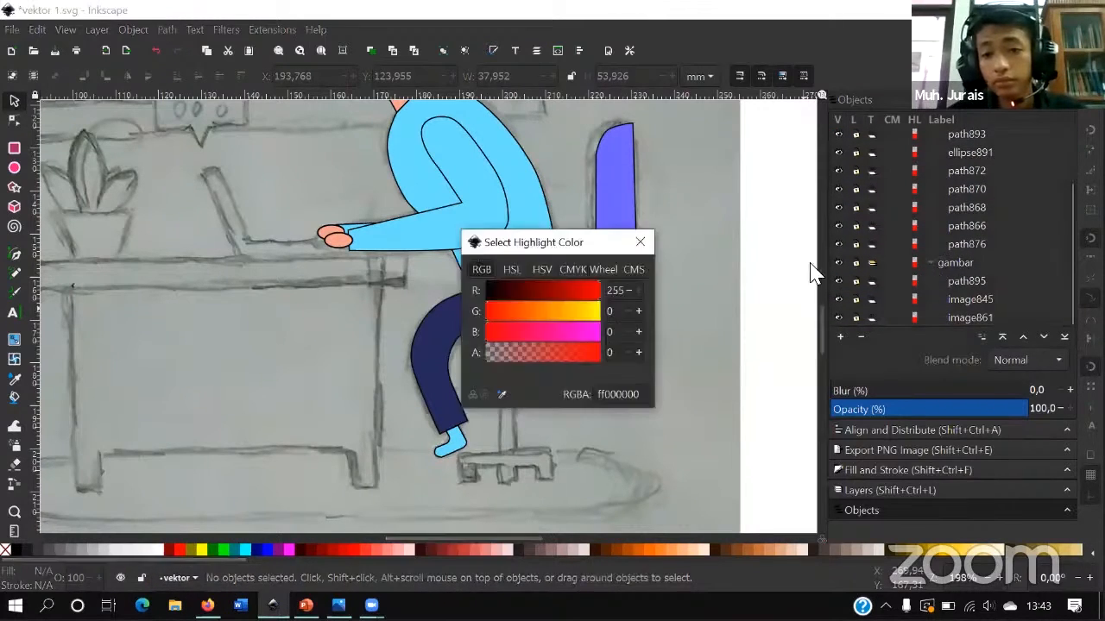
{"action": "left_click", "coordinate": [710, 259]}
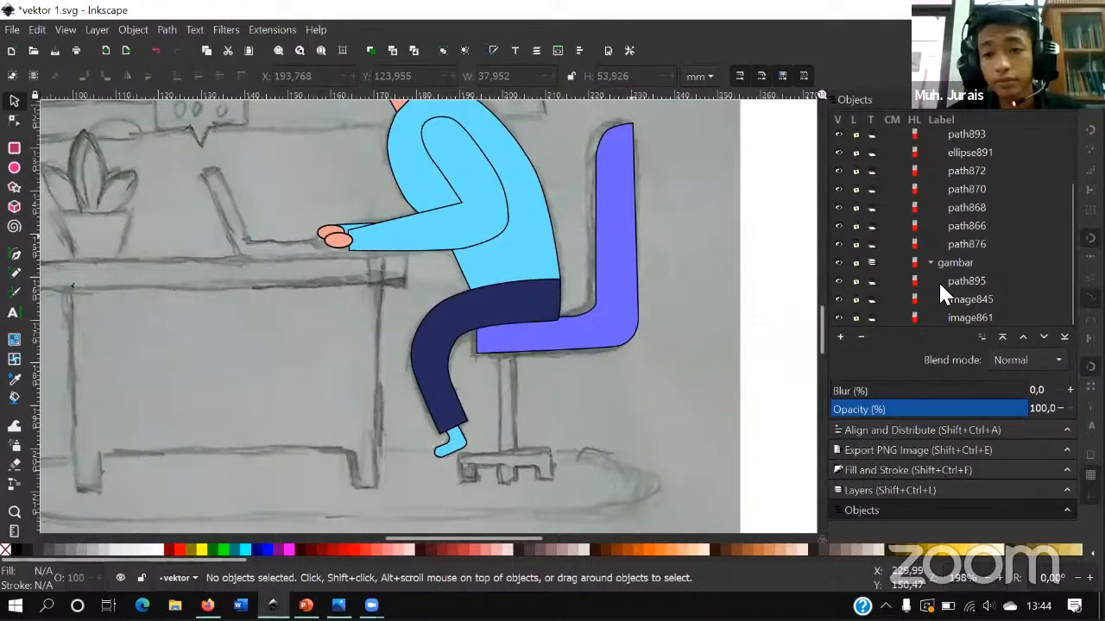
{"action": "left_click_drag", "start_coordinate": [938, 285], "coordinate": [934, 257]}
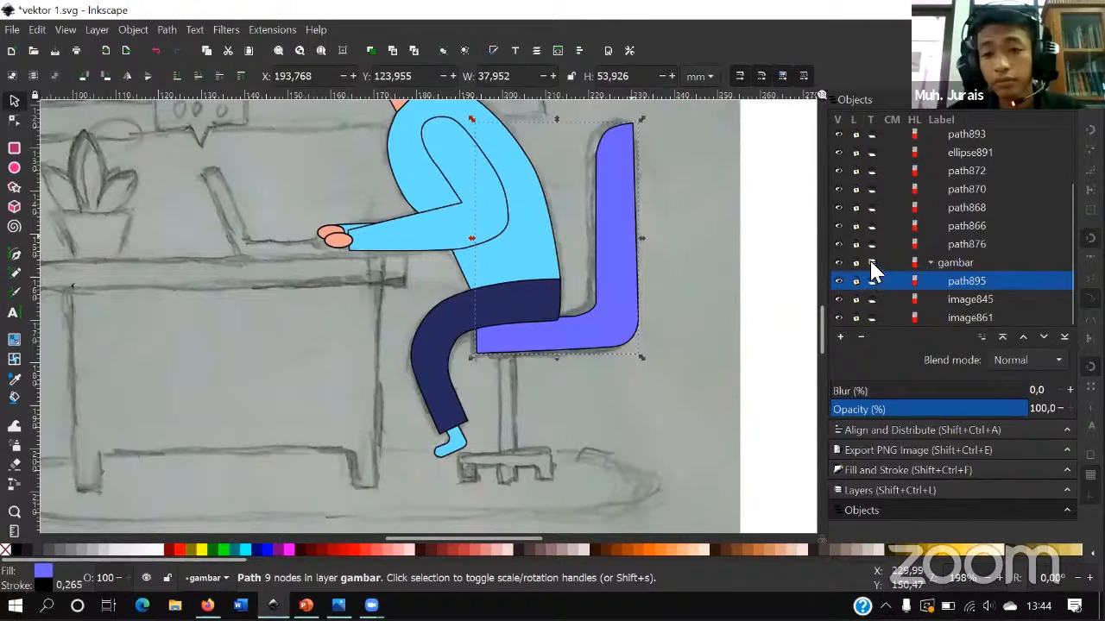
{"action": "left_click", "coordinate": [915, 263]}
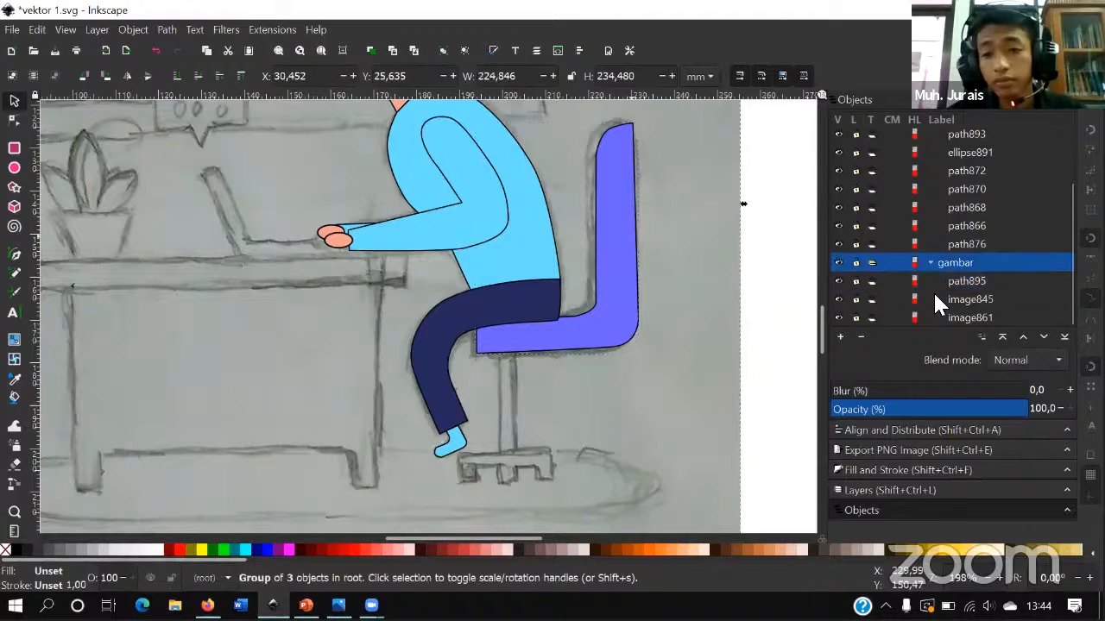
{"action": "left_click", "coordinate": [929, 300]}
{"action": "left_click", "coordinate": [932, 318]}
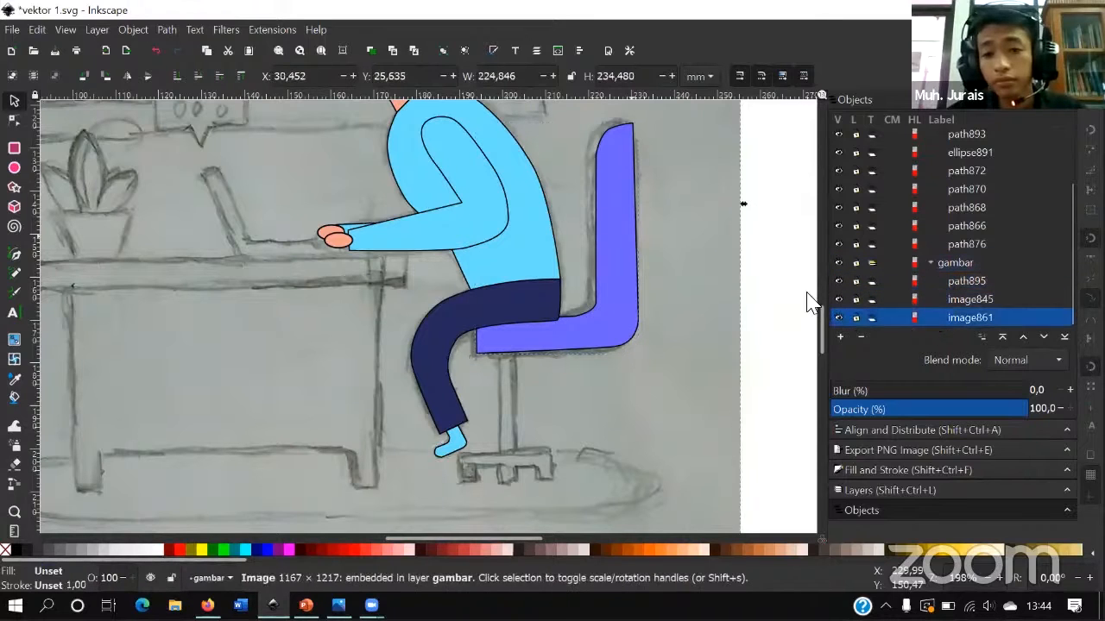
- Delete the purple chair path from the gambar layer and collapse the layer's contents
{"action": "left_click", "coordinate": [620, 296]}
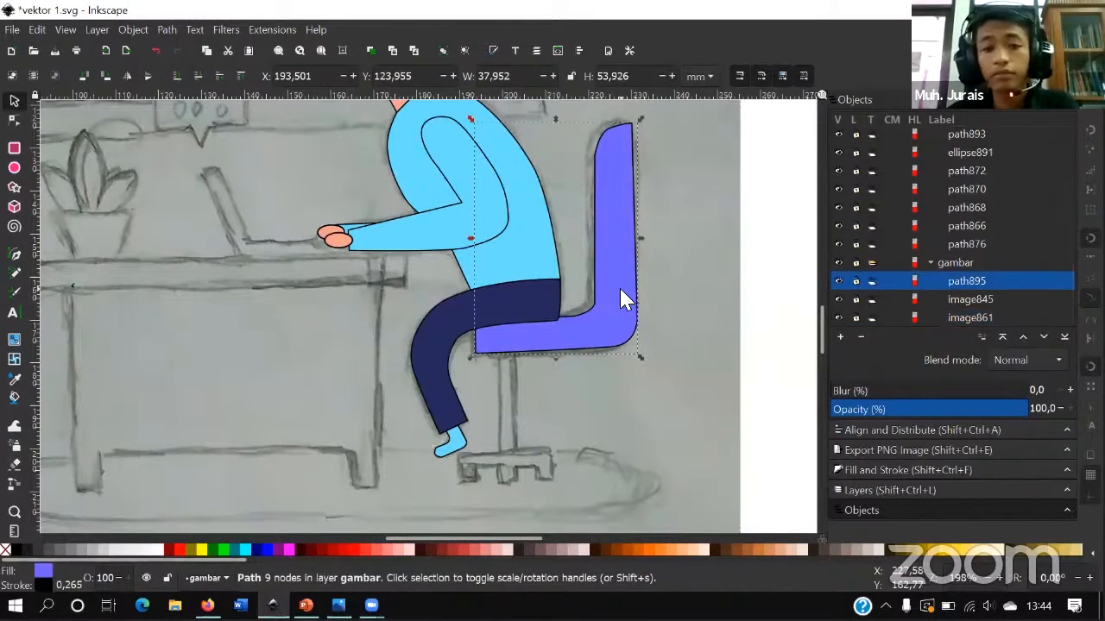
{"action": "key", "text": "Delete"}
{"action": "scroll", "coordinate": [883, 270], "scroll_direction": "down", "scroll_amount": 2}
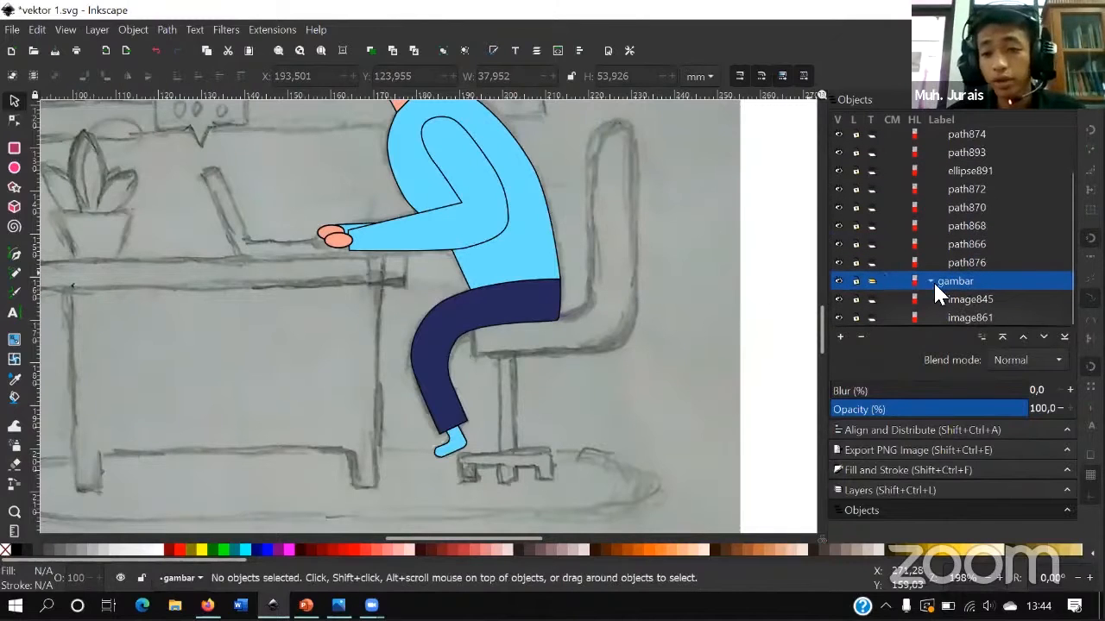
{"action": "left_click", "coordinate": [930, 281]}
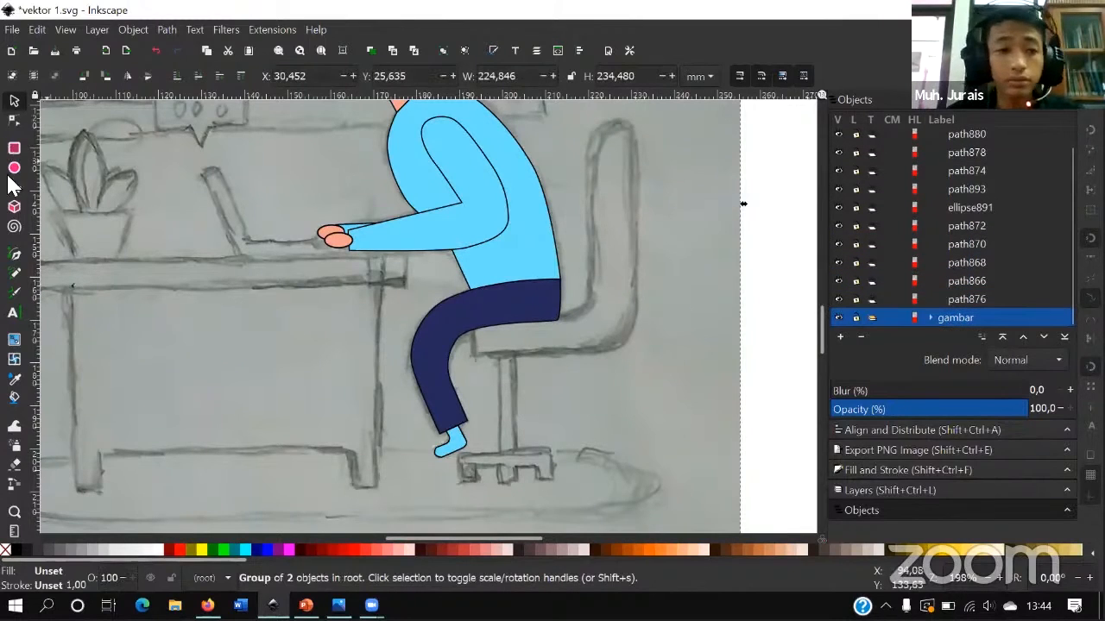
- In the vektor layer, start a Bezier path tracing the sketched chair's seat front, seat top and inner curve into the backrest
{"action": "scroll", "coordinate": [909, 192], "scroll_direction": "up", "scroll_amount": 1}
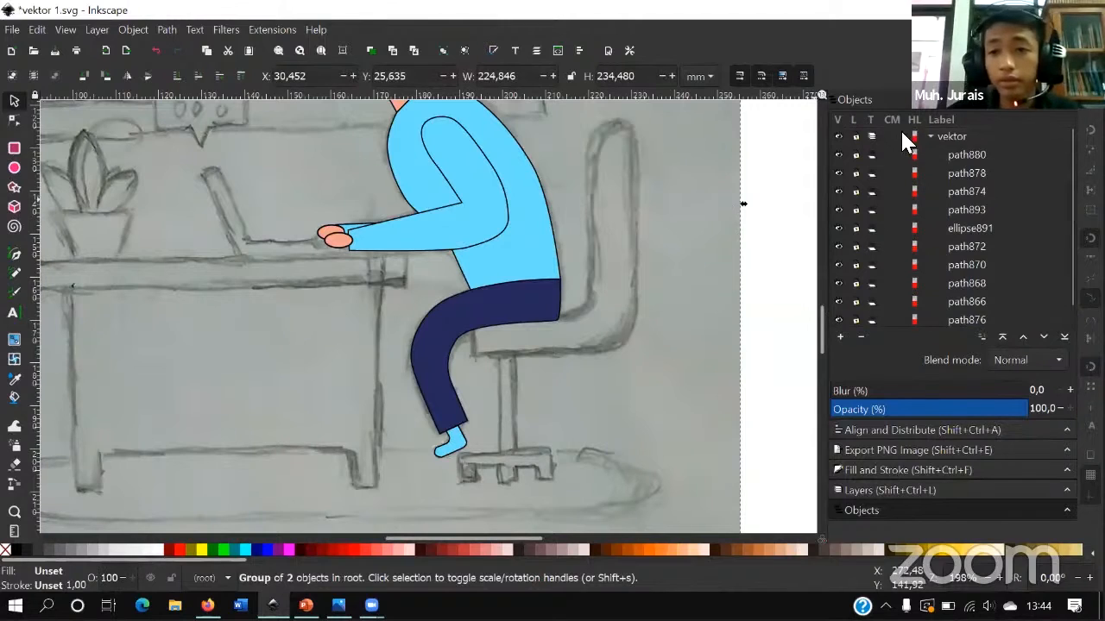
{"action": "left_click", "coordinate": [902, 133]}
{"action": "left_click", "coordinate": [15, 256]}
{"action": "scroll", "coordinate": [506, 358], "scroll_direction": "up", "scroll_amount": 2}
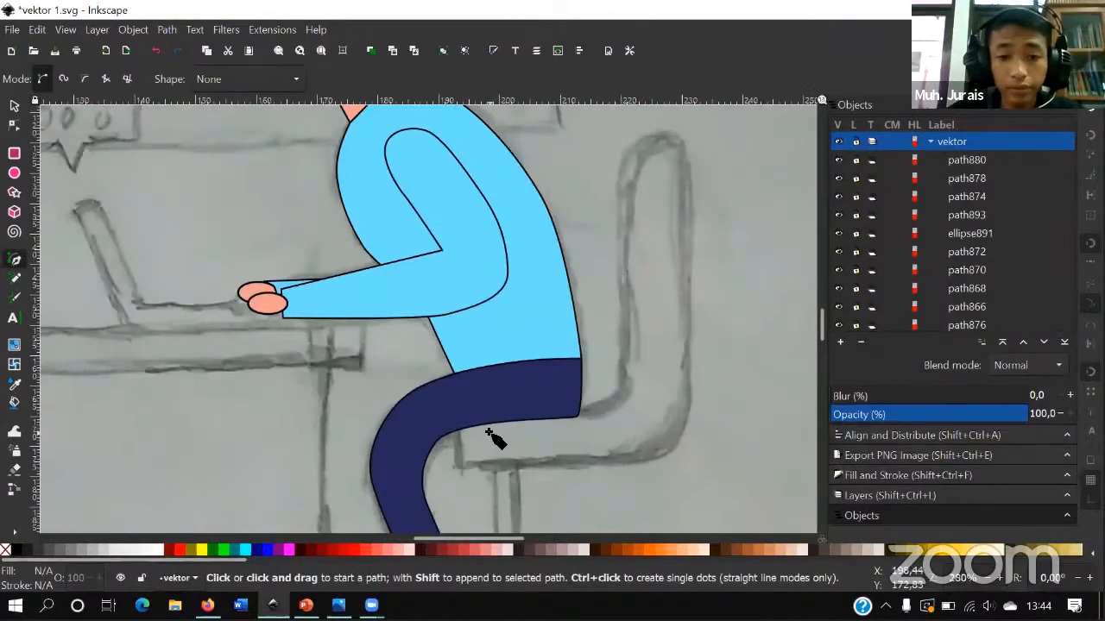
{"action": "scroll", "coordinate": [462, 429], "scroll_direction": "up", "scroll_amount": 1}
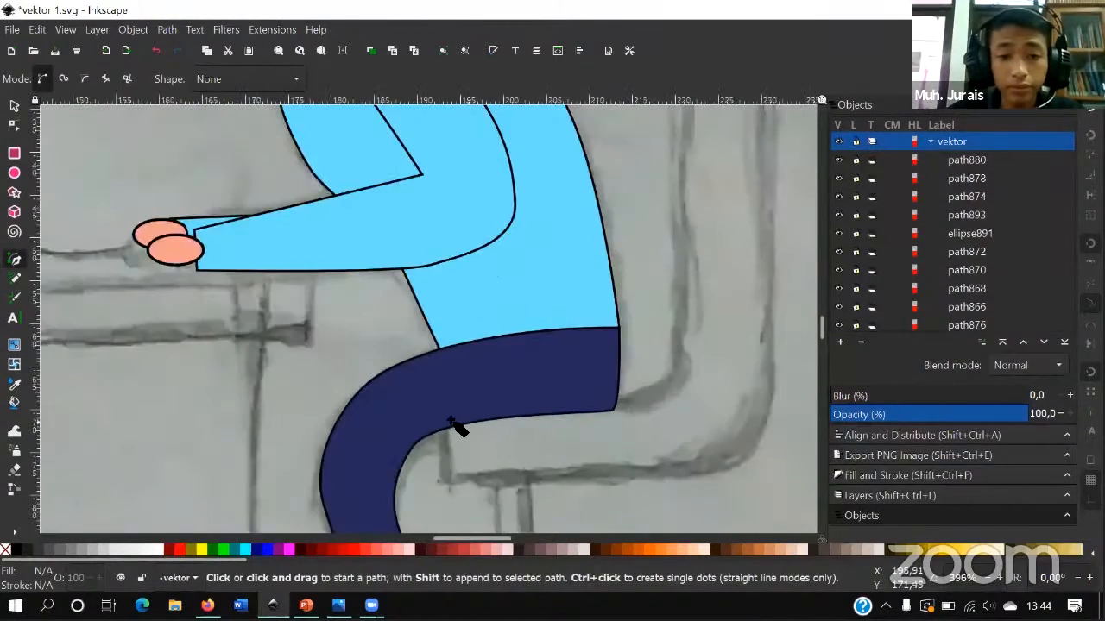
{"action": "left_click", "coordinate": [446, 480]}
{"action": "left_click", "coordinate": [446, 412]}
{"action": "left_click", "coordinate": [653, 404]}
{"action": "left_click_drag", "start_coordinate": [690, 374], "coordinate": [686, 280]}
- Continue the chair outline over the backrest's top, down its back and along the seat's underside, closing the path
{"action": "scroll", "coordinate": [686, 280], "scroll_direction": "up", "scroll_amount": 5}
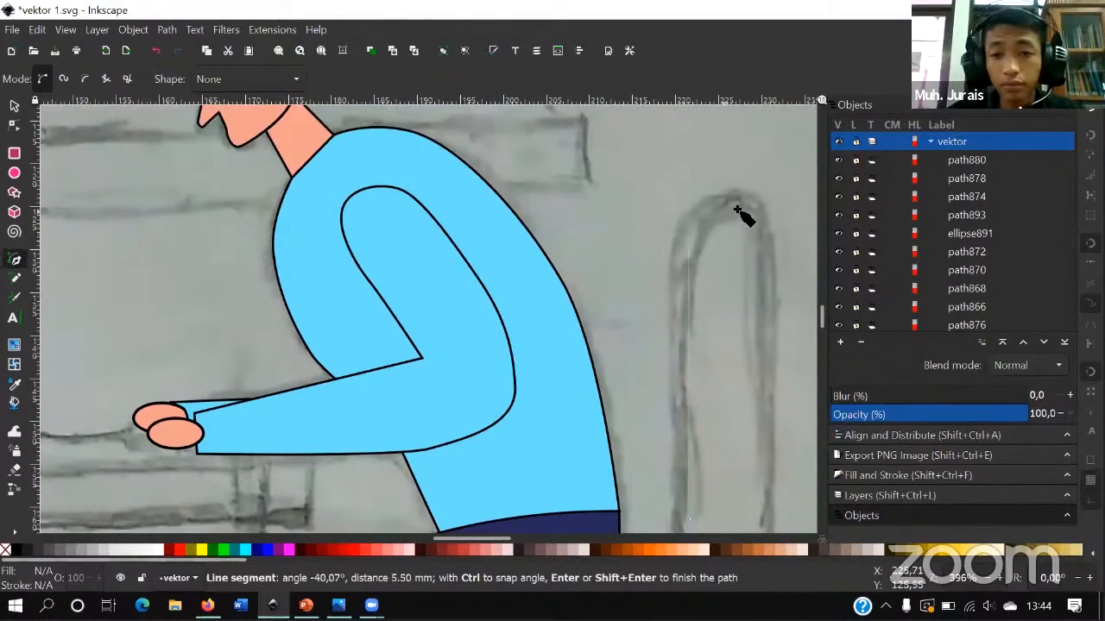
{"action": "left_click_drag", "start_coordinate": [755, 204], "coordinate": [757, 211]}
{"action": "key", "text": "BackSpace"}
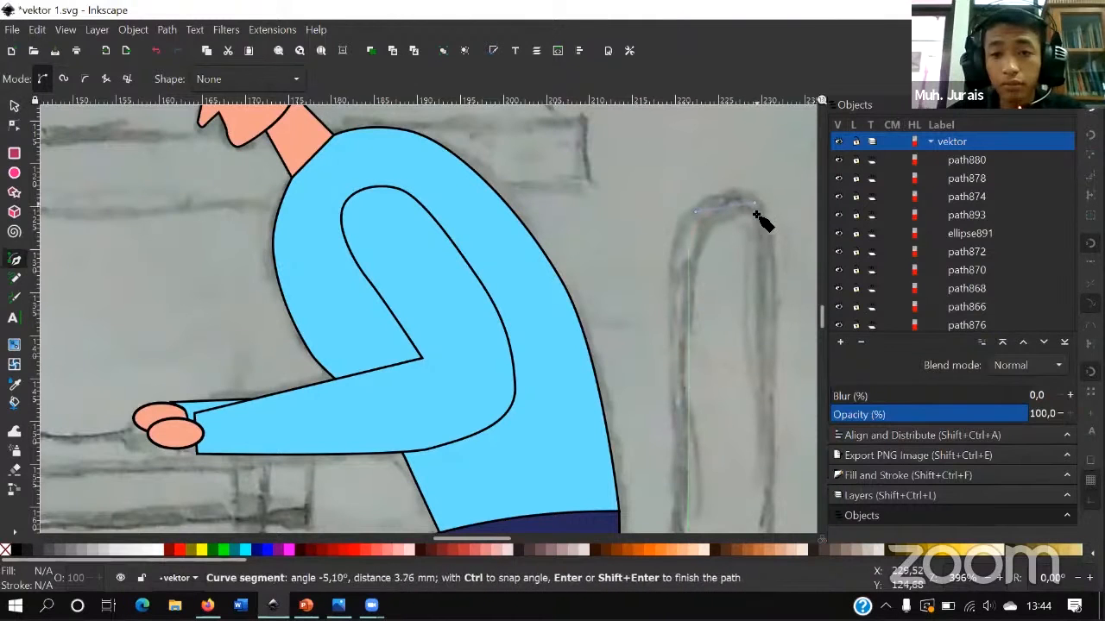
{"action": "scroll", "coordinate": [757, 216], "scroll_direction": "down", "scroll_amount": 8}
{"action": "left_click", "coordinate": [749, 349]}
{"action": "left_click_drag", "start_coordinate": [727, 374], "coordinate": [700, 378]}
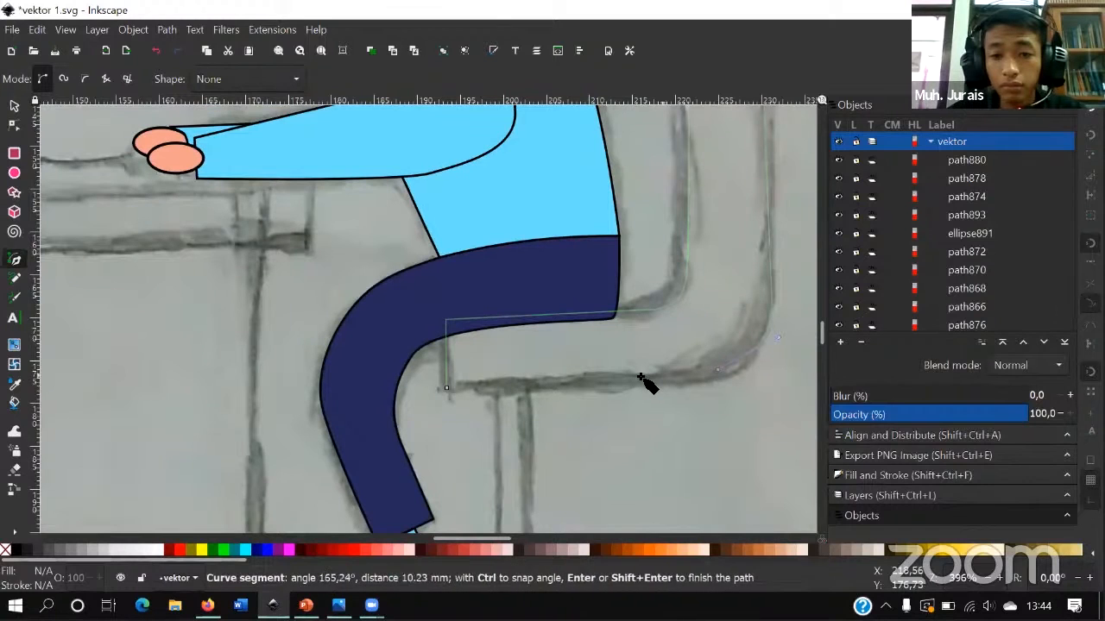
{"action": "left_click_drag", "start_coordinate": [613, 378], "coordinate": [597, 378]}
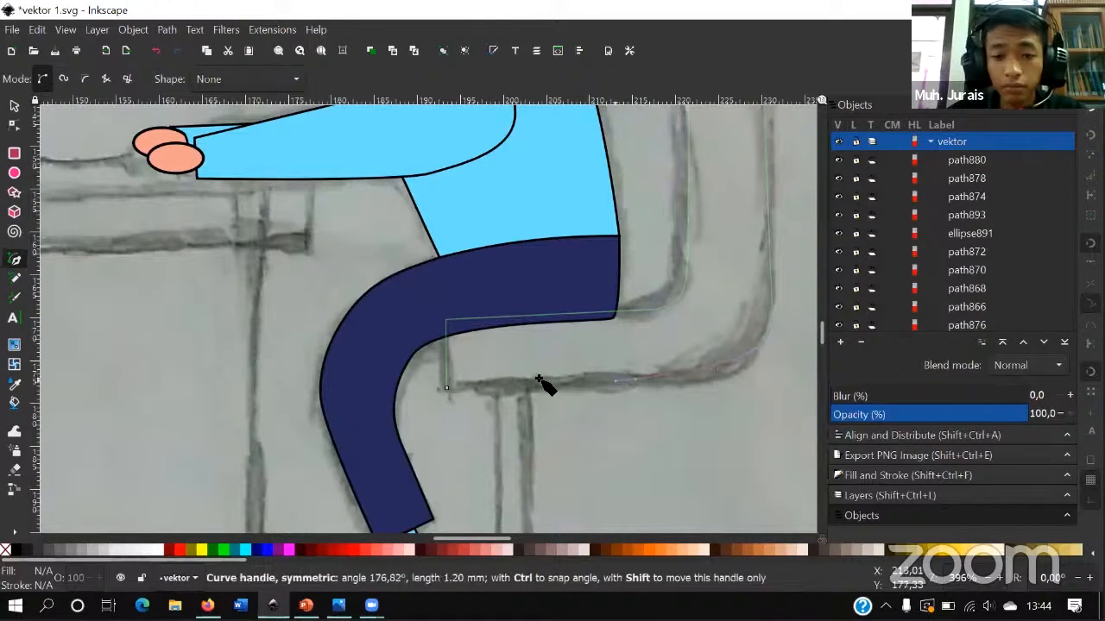
{"action": "key", "text": "BackSpace"}
{"action": "left_click_drag", "start_coordinate": [695, 374], "coordinate": [679, 382]}
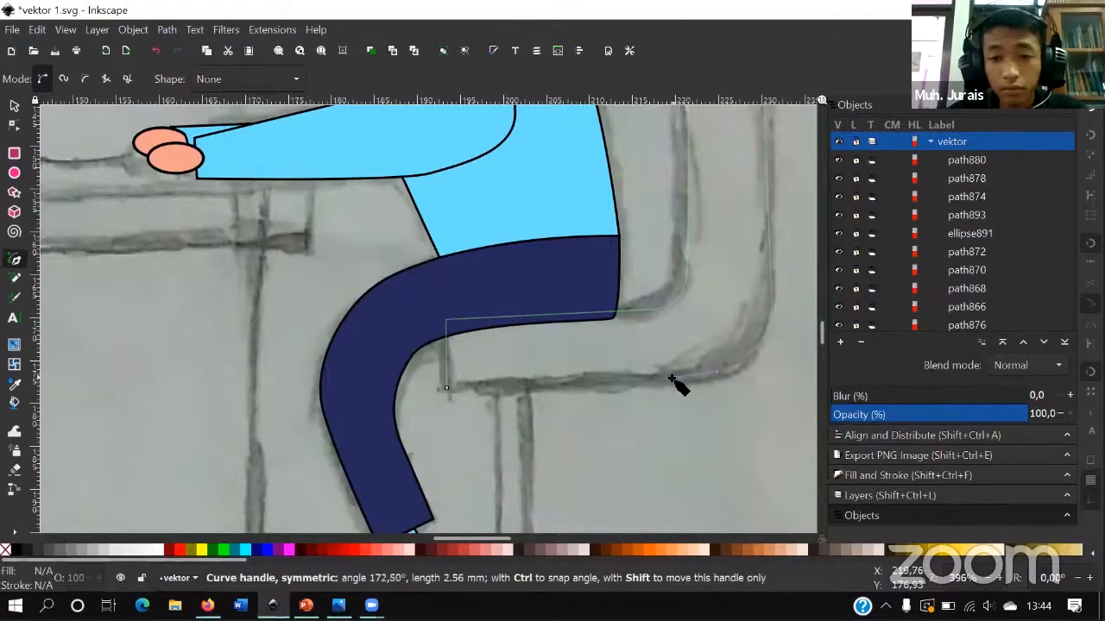
{"action": "left_click", "coordinate": [447, 388]}
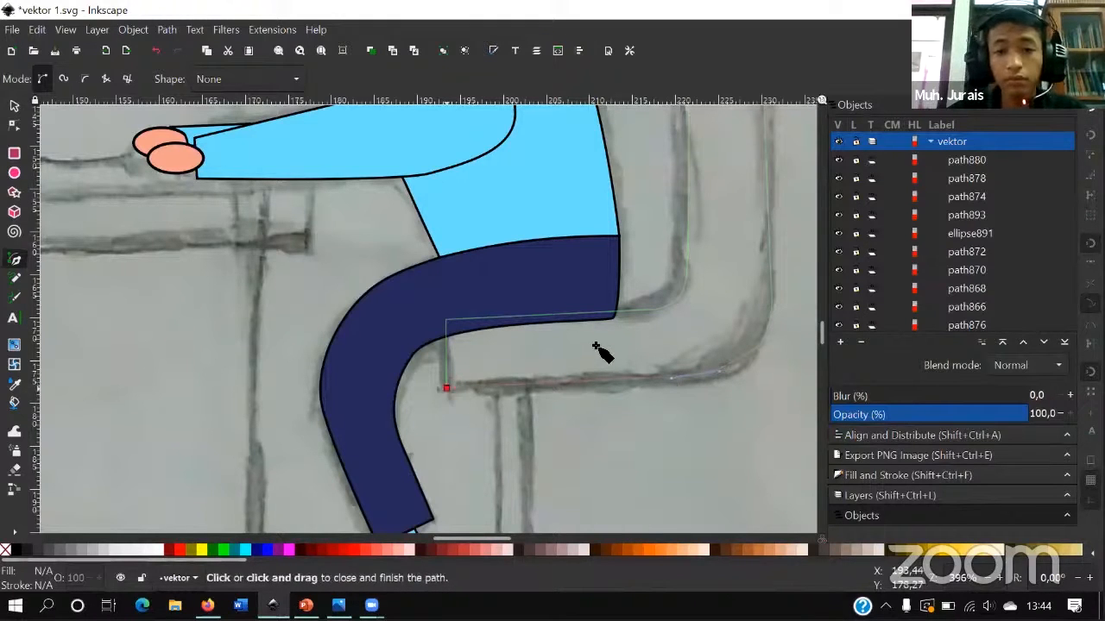
- Fill the chair outline with the flat purple 6c63ff sampled from the palette image and deselect it
{"action": "scroll", "coordinate": [593, 343], "scroll_direction": "down", "scroll_amount": 2}
{"action": "scroll", "coordinate": [595, 343], "scroll_direction": "up", "scroll_amount": 3}
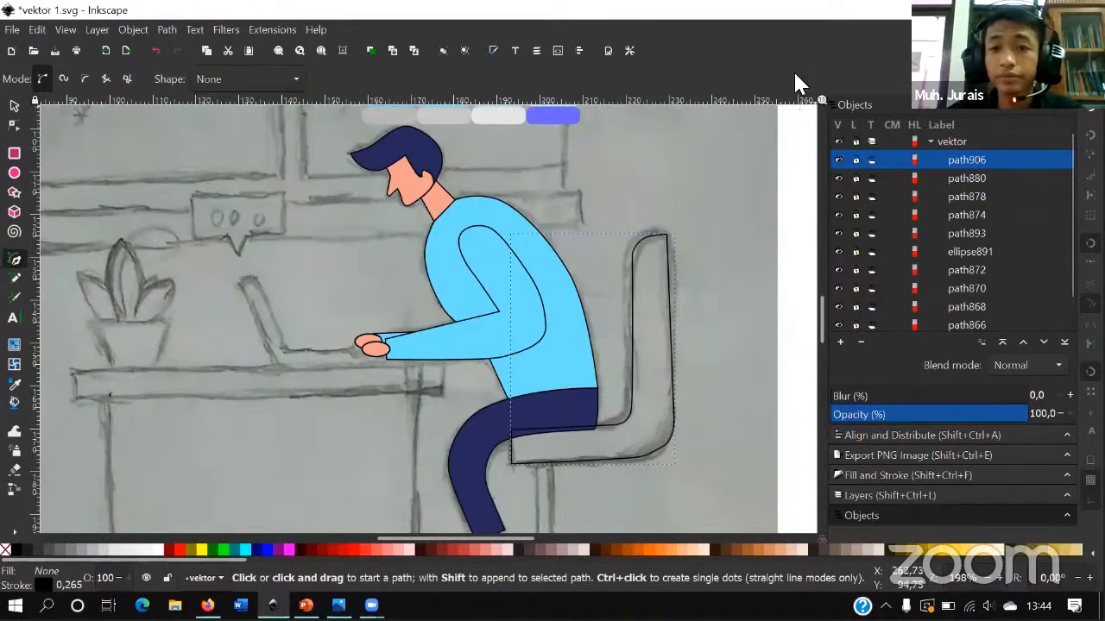
{"action": "left_click", "coordinate": [492, 50]}
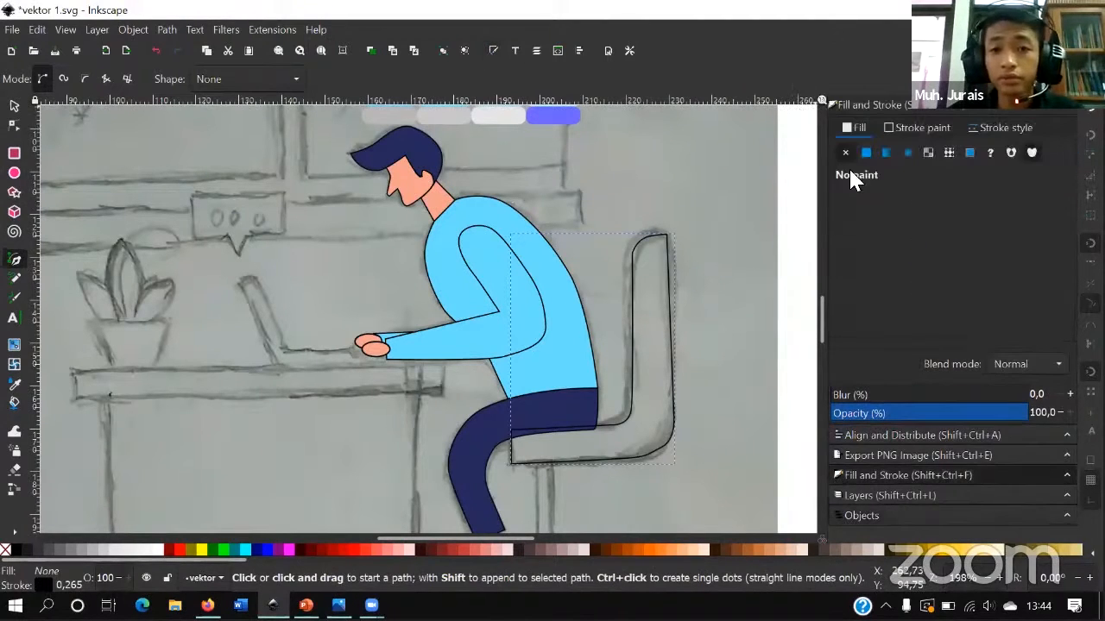
{"action": "left_click", "coordinate": [866, 153]}
{"action": "left_click", "coordinate": [870, 335]}
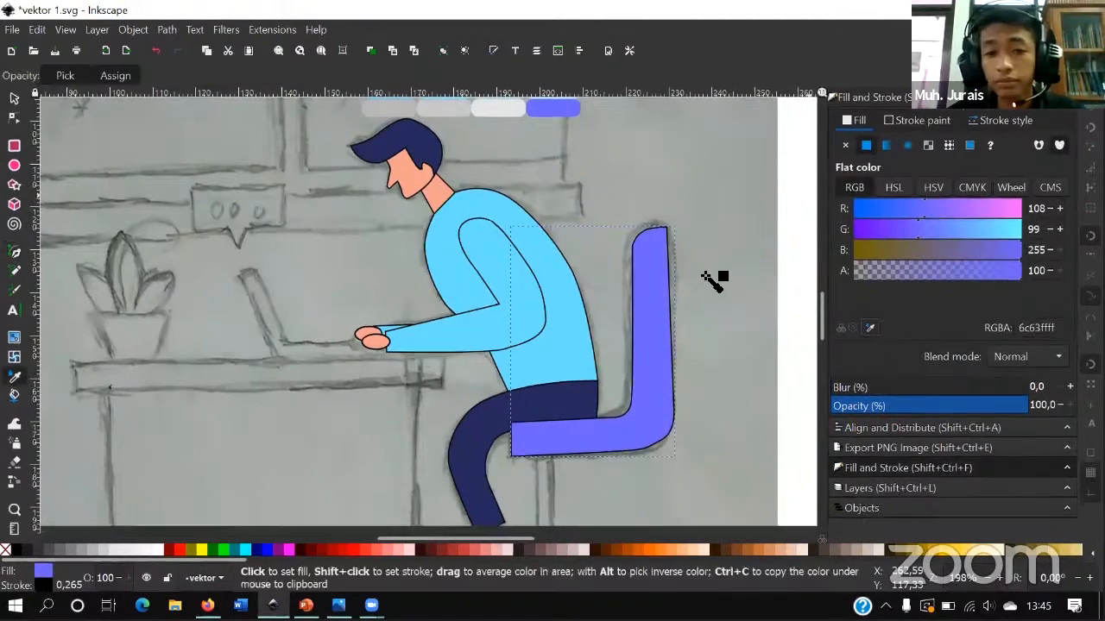
{"action": "scroll", "coordinate": [682, 303], "scroll_direction": "down", "scroll_amount": 3}
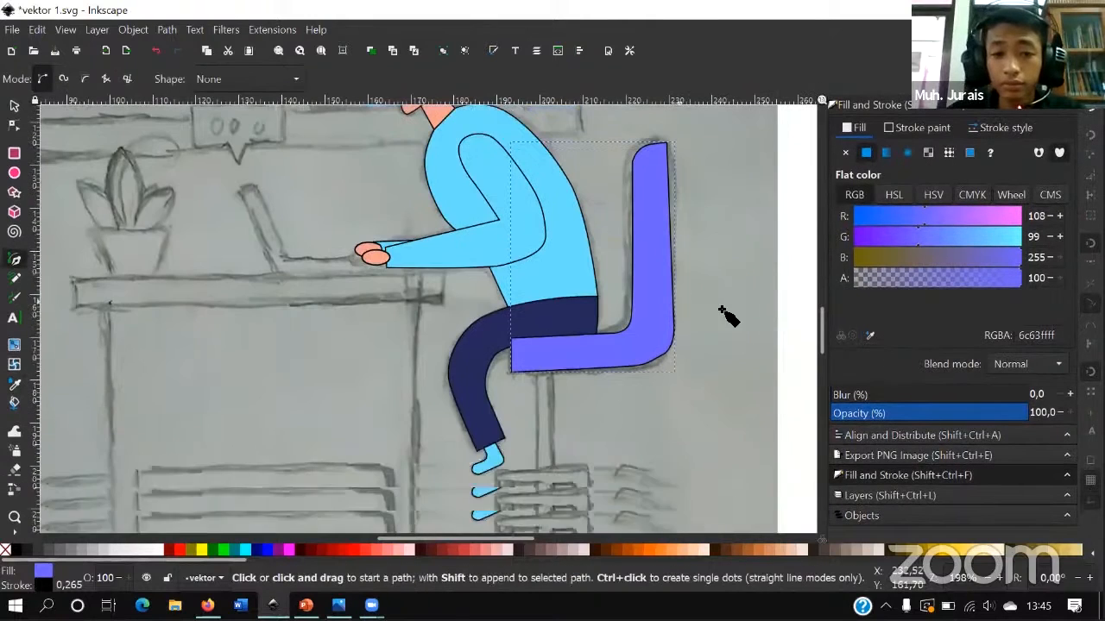
{"action": "left_click", "coordinate": [16, 106]}
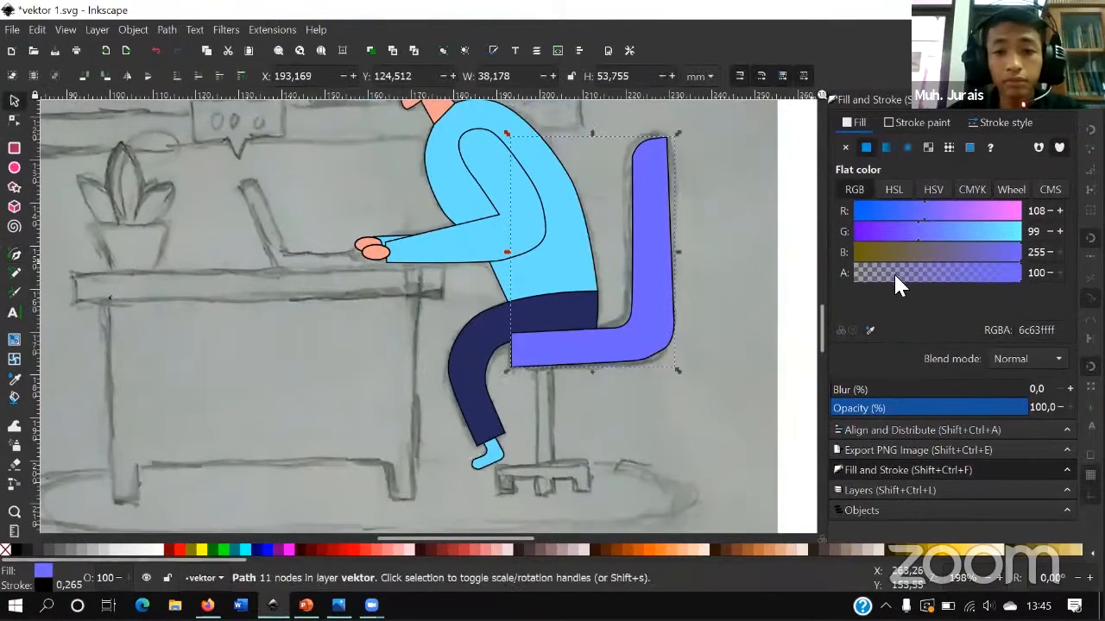
{"action": "key", "text": "Escape"}
- Draw a rectangle about 3.6 × 22.4 mm over the sketched chair post, from the seat's underside down towards the base
{"action": "key", "text": "space"}
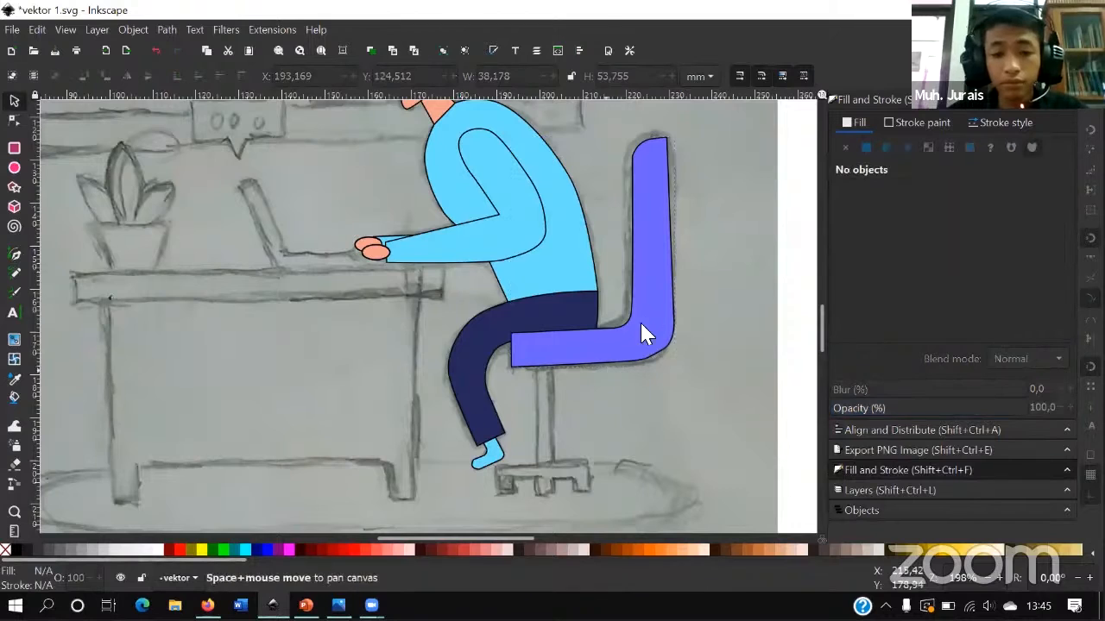
{"action": "scroll", "coordinate": [582, 370], "scroll_direction": "up", "scroll_amount": 3, "text": "ctrl"}
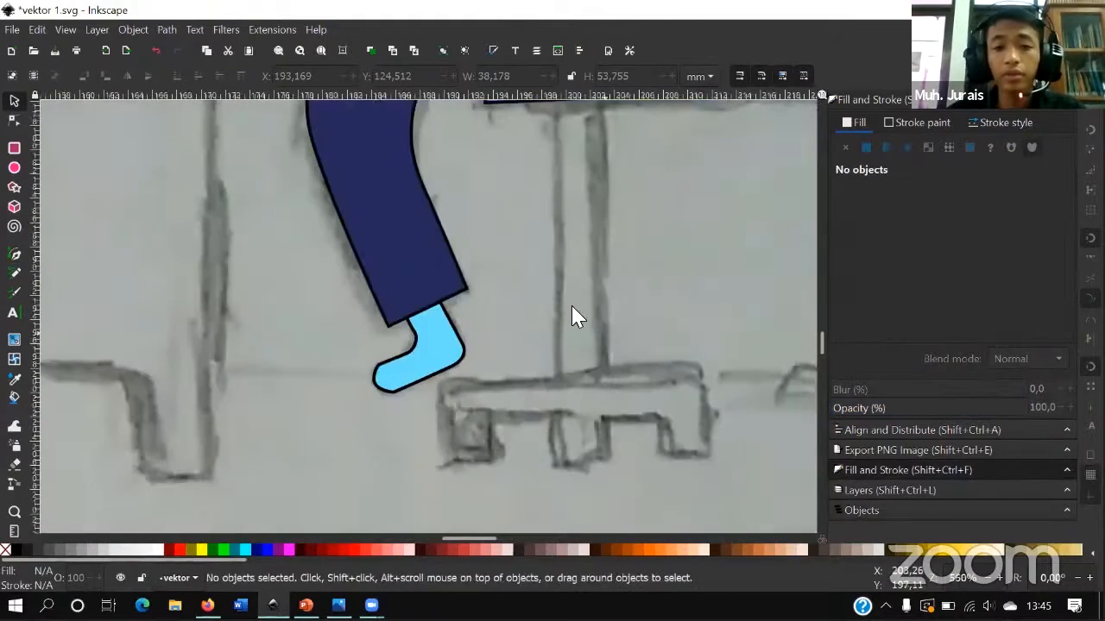
{"action": "scroll", "coordinate": [568, 292], "scroll_direction": "up", "scroll_amount": 1}
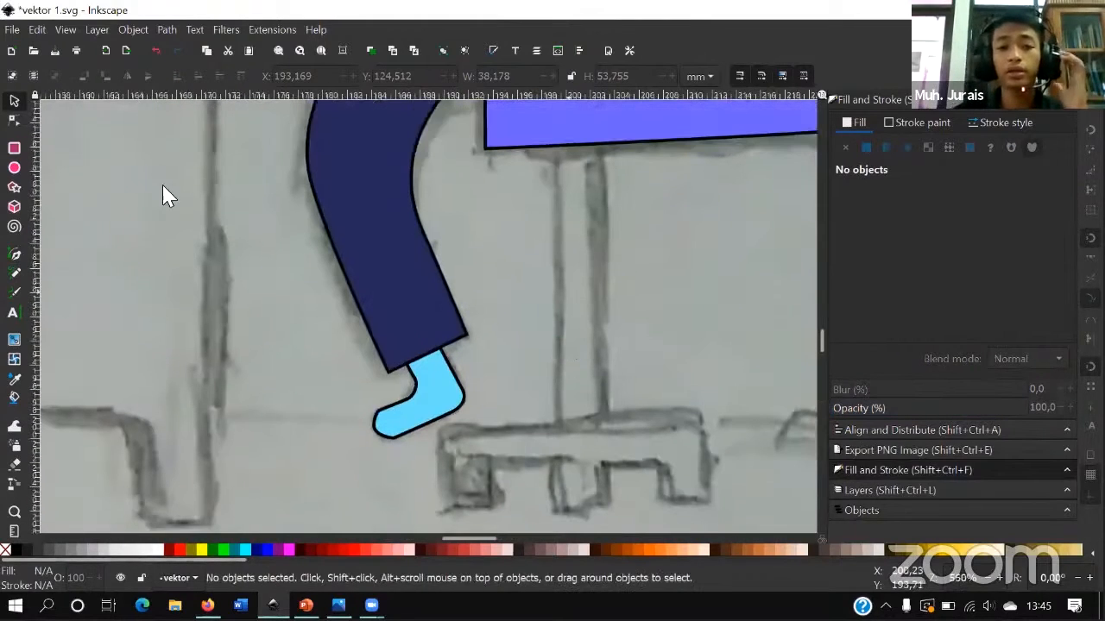
{"action": "left_click", "coordinate": [13, 150]}
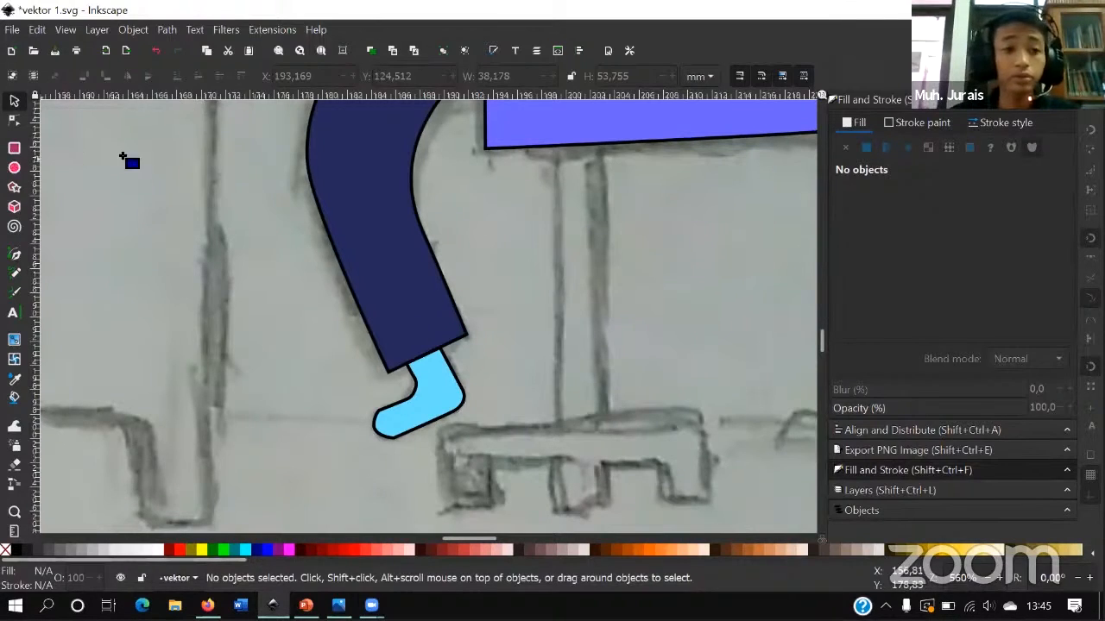
{"action": "scroll", "coordinate": [501, 179], "scroll_direction": "up", "scroll_amount": 2}
{"action": "left_click_drag", "start_coordinate": [558, 234], "coordinate": [571, 281]}
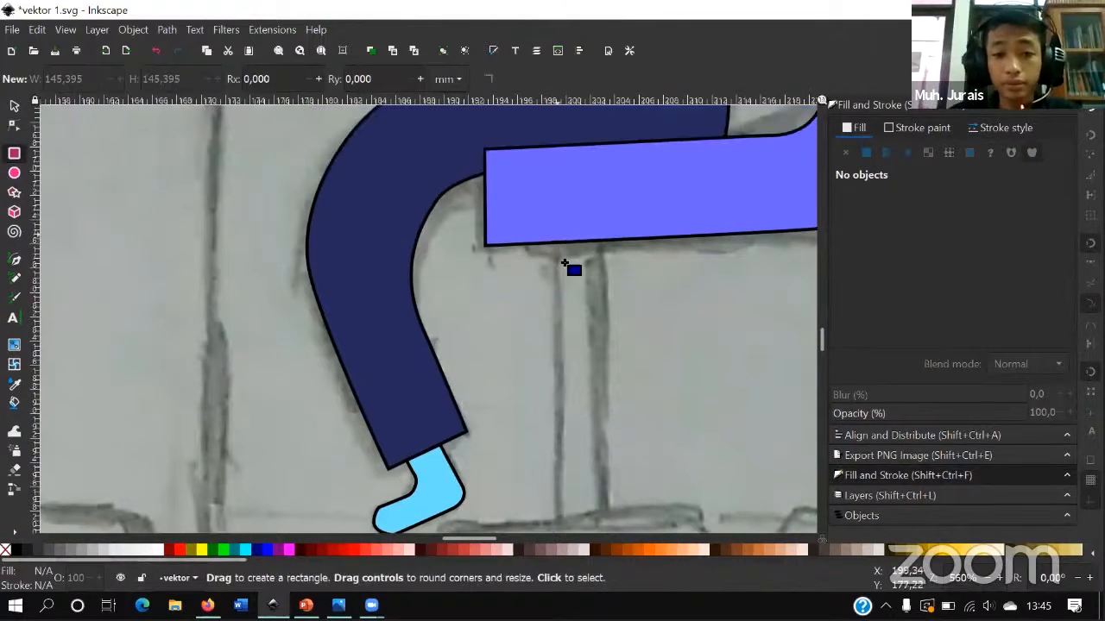
{"action": "mouse_move", "coordinate": [591, 396]}
{"action": "left_mouse_down"}
{"action": "mouse_move", "coordinate": [588, 484]}
{"action": "mouse_move", "coordinate": [595, 516]}
{"action": "mouse_move", "coordinate": [601, 507]}
{"action": "left_mouse_up"}
{"action": "scroll", "coordinate": [587, 414], "scroll_direction": "down", "scroll_amount": 4}
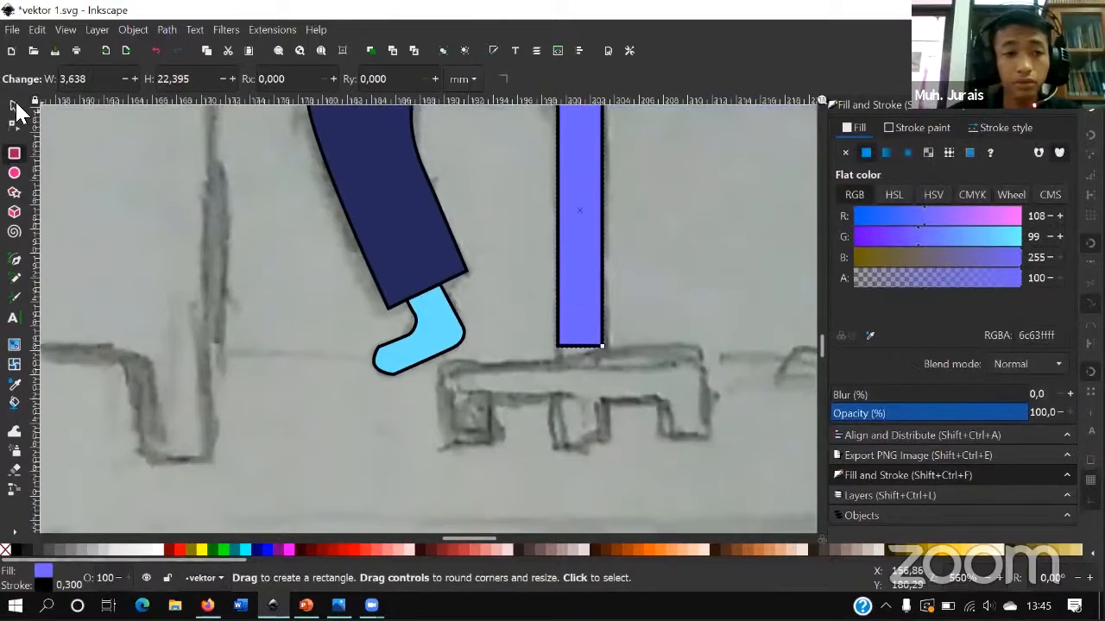
- Try to move the chair post rectangle down over the sketched base and undo the change
{"action": "left_click", "coordinate": [15, 106]}
{"action": "left_click_drag", "start_coordinate": [583, 339], "coordinate": [581, 434]}
{"action": "key", "text": "ctrl+z"}
{"action": "scroll", "coordinate": [592, 337], "scroll_direction": "down", "scroll_amount": 1}
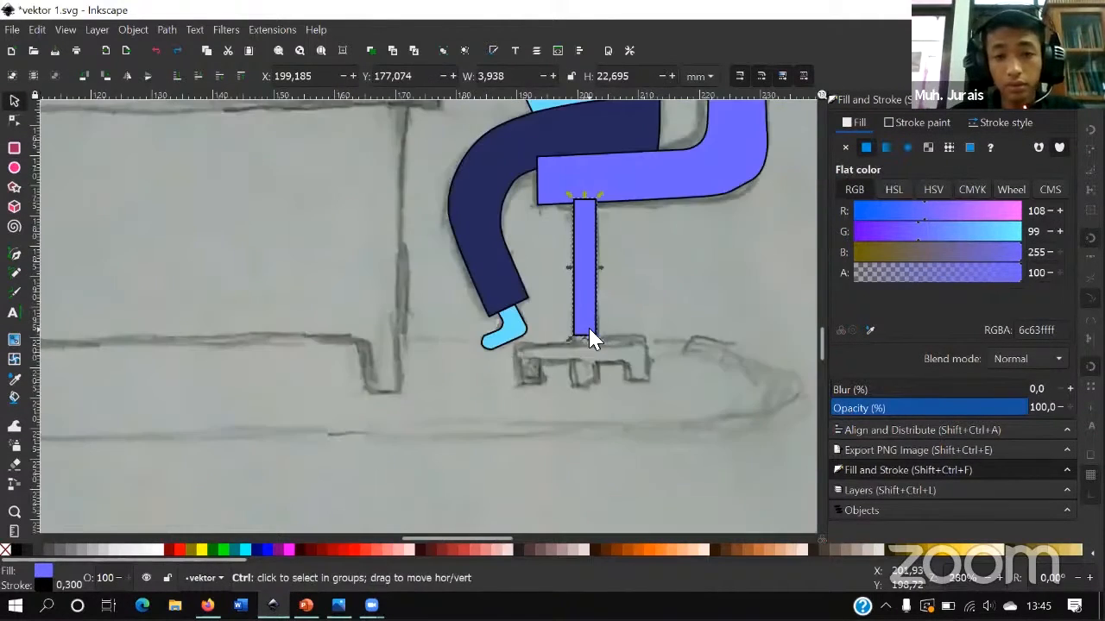
- Stretch the chair post down to the feet of the sketched base, to a height of about 30.7 mm
{"action": "mouse_move", "coordinate": [583, 345]}
{"action": "left_mouse_down"}
{"action": "mouse_move", "coordinate": [581, 408]}
{"action": "mouse_move", "coordinate": [592, 404]}
{"action": "left_mouse_up"}
{"action": "scroll", "coordinate": [592, 404], "scroll_direction": "up", "scroll_amount": 2}
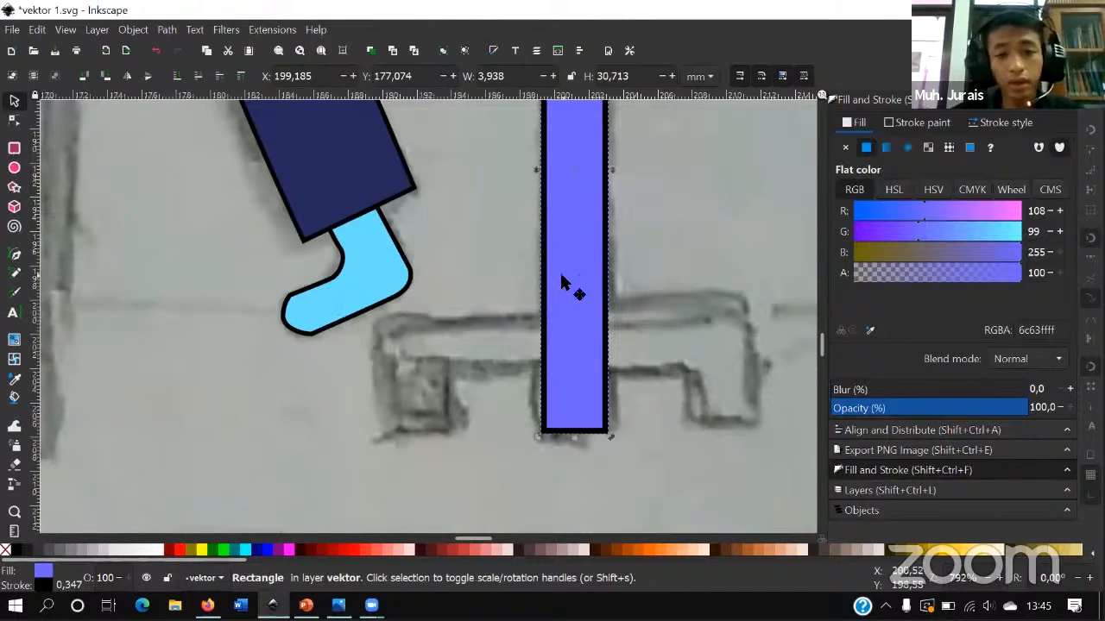
{"action": "key", "text": "ctrl"}
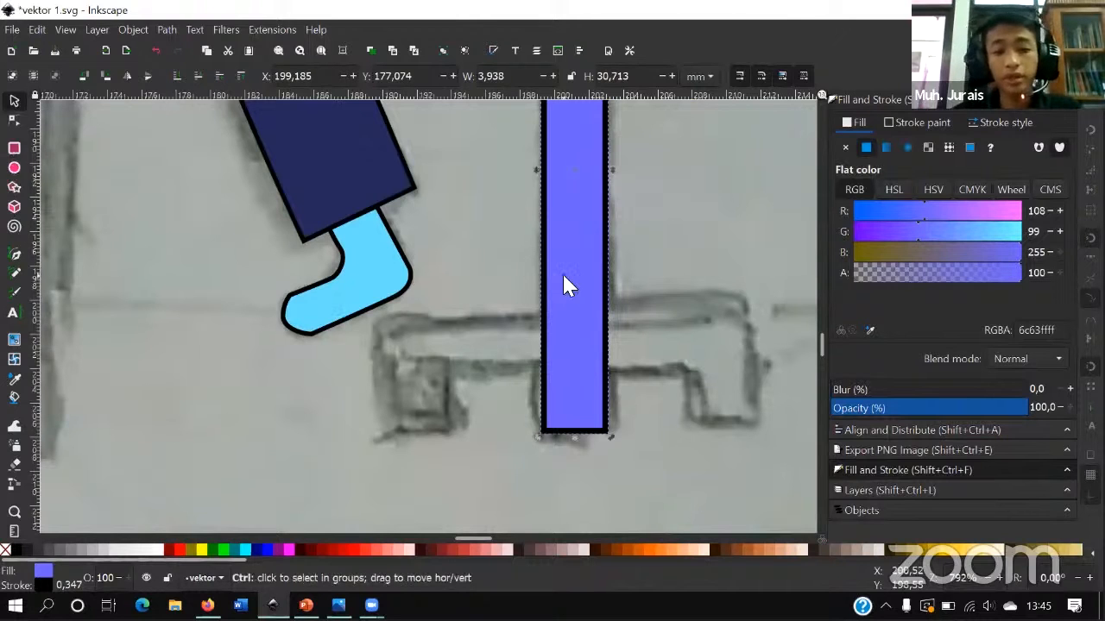
- Duplicate the chair post, move the copy over the sketched base and rotate it 90° to lie horizontally
{"action": "scroll", "coordinate": [562, 273], "scroll_direction": "down", "scroll_amount": 3}
{"action": "key", "text": "ctrl+d"}
{"action": "left_click_drag", "start_coordinate": [561, 304], "coordinate": [521, 335]}
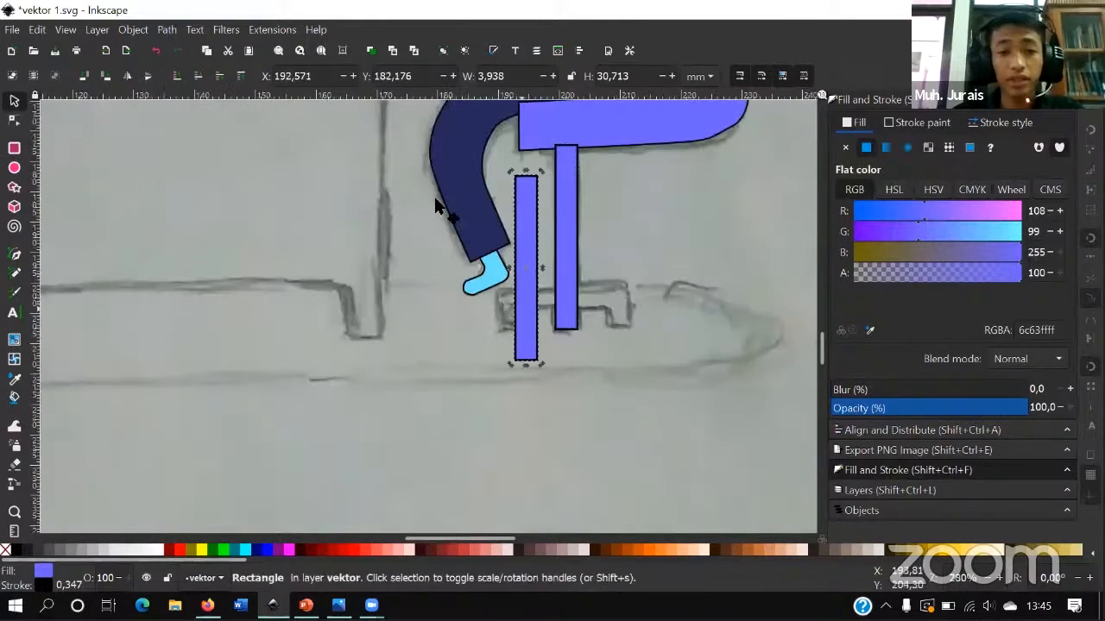
{"action": "left_click", "coordinate": [111, 86]}
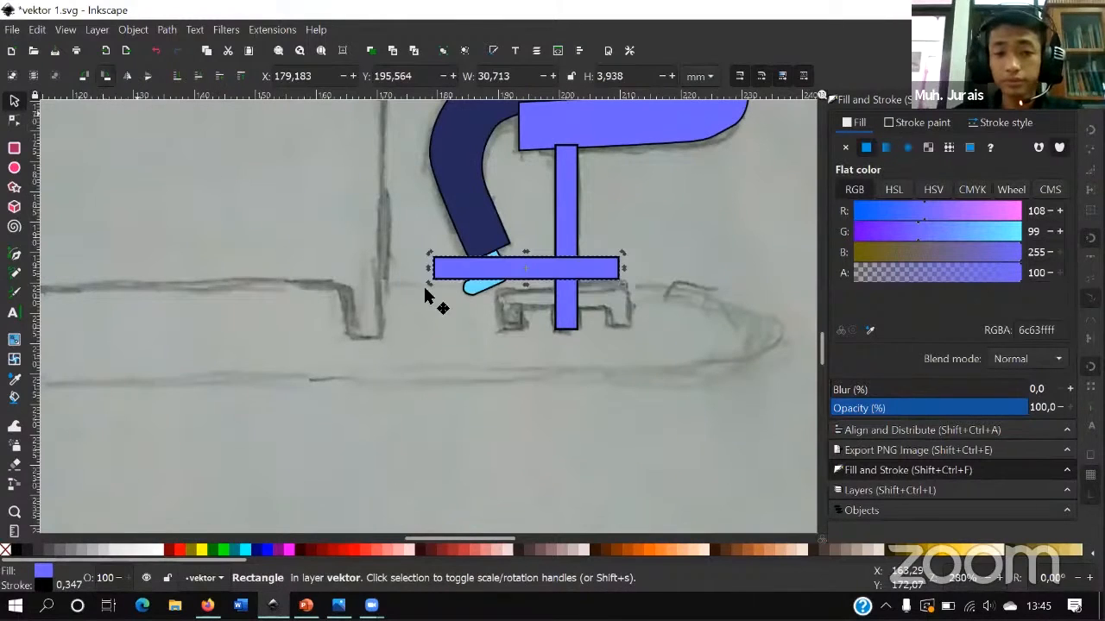
- Position the horizontal bar across the chair post at the base and shorten both ends to a width of about 21.7 mm
{"action": "scroll", "coordinate": [565, 289], "scroll_direction": "up", "scroll_amount": 3}
{"action": "left_click_drag", "start_coordinate": [523, 263], "coordinate": [626, 345]}
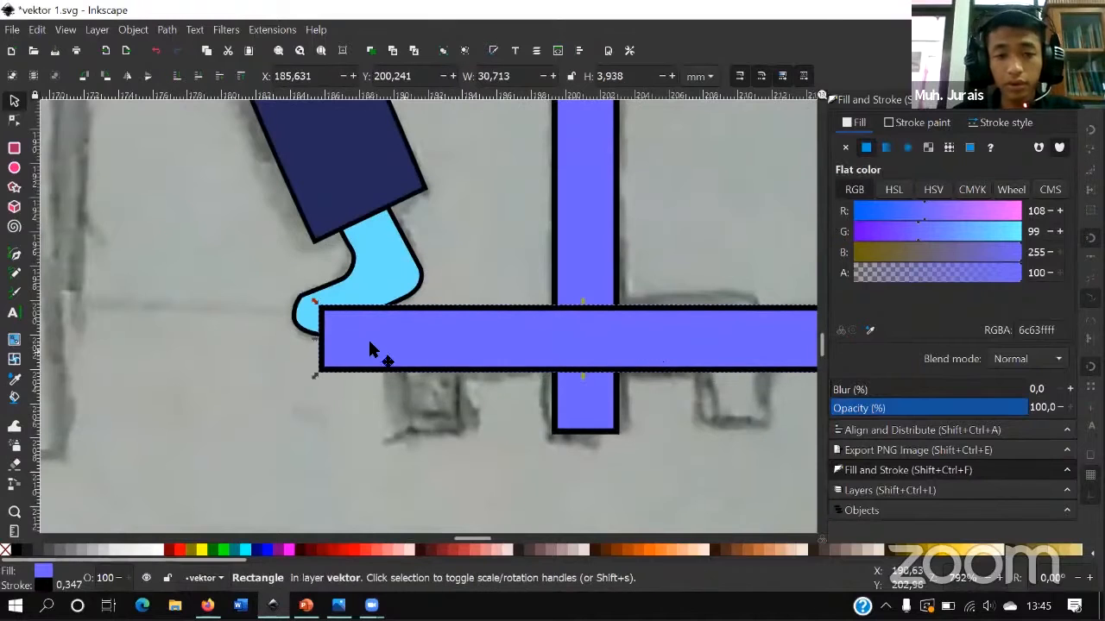
{"action": "left_click_drag", "start_coordinate": [418, 339], "coordinate": [393, 343]}
{"action": "scroll", "coordinate": [415, 346], "scroll_direction": "right", "scroll_amount": 3}
{"action": "scroll", "coordinate": [446, 351], "scroll_direction": "right", "scroll_amount": 3}
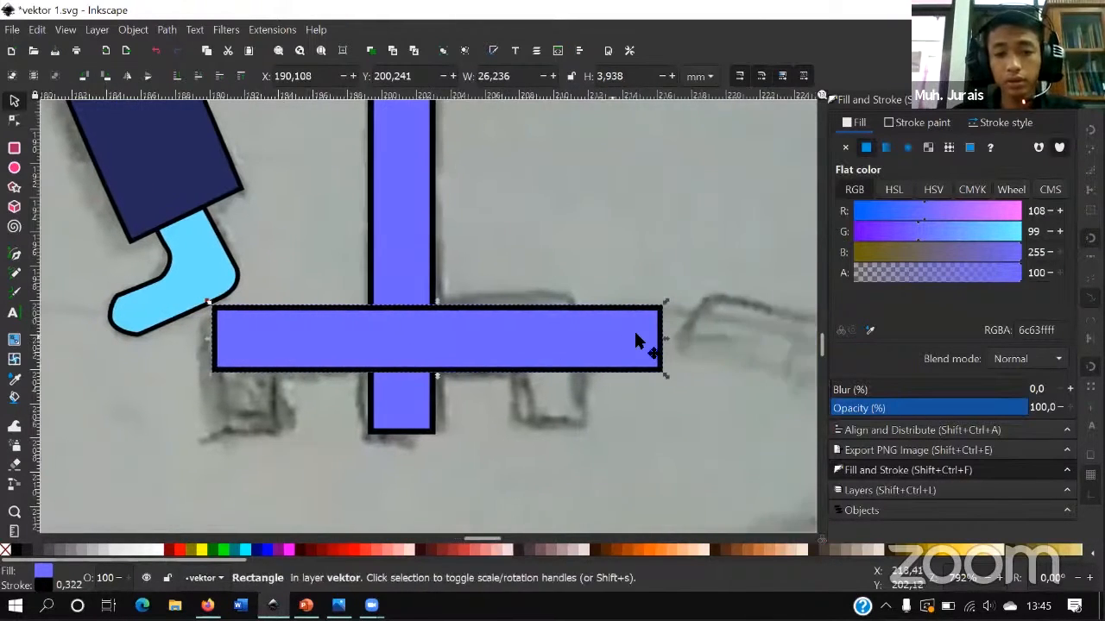
{"action": "left_click_drag", "start_coordinate": [666, 347], "coordinate": [584, 340]}
- Copy and paste the base bar, rotate the copy upright and place it at the bar's left end
{"action": "key", "text": "ctrl+c"}
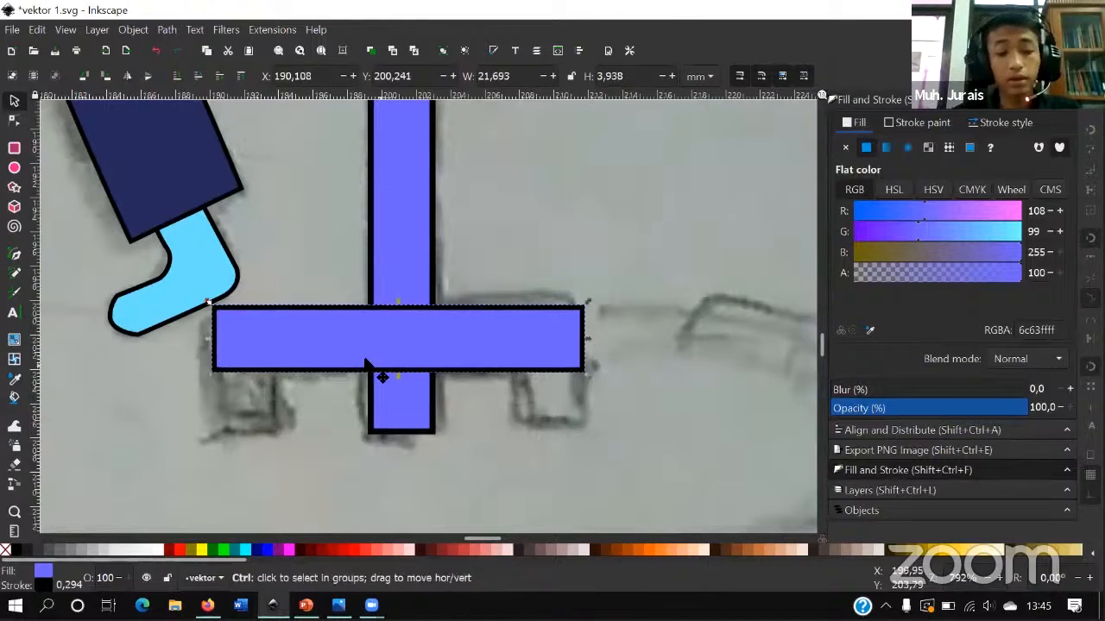
{"action": "key", "text": "ctrl+v"}
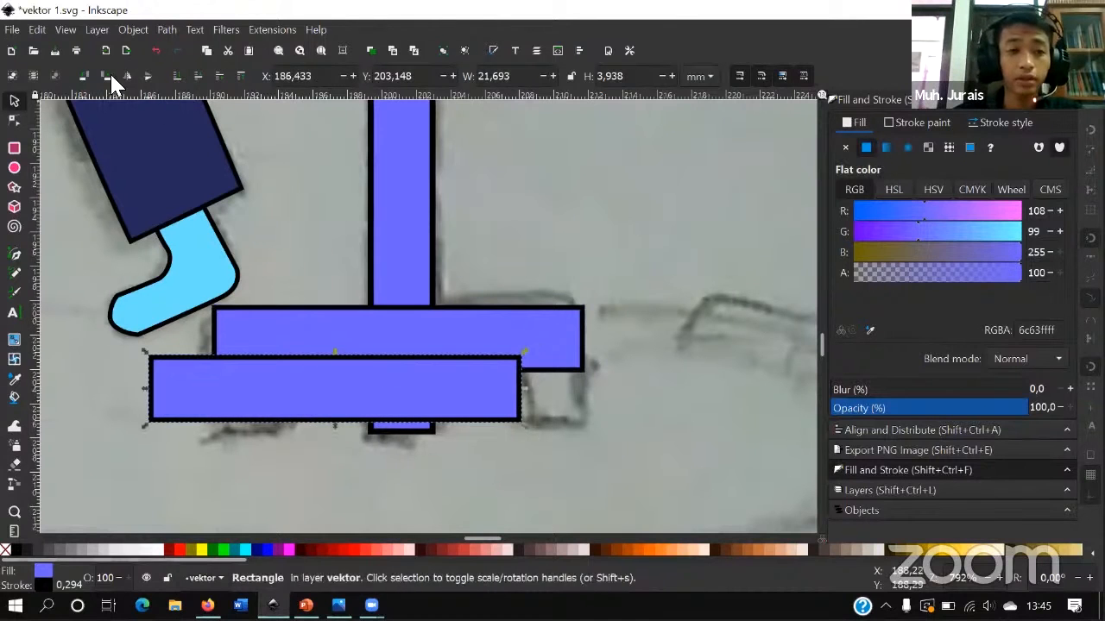
{"action": "left_click", "coordinate": [111, 75]}
{"action": "left_click_drag", "start_coordinate": [353, 446], "coordinate": [276, 468]}
{"action": "scroll", "coordinate": [272, 484], "scroll_direction": "down", "scroll_amount": 4}
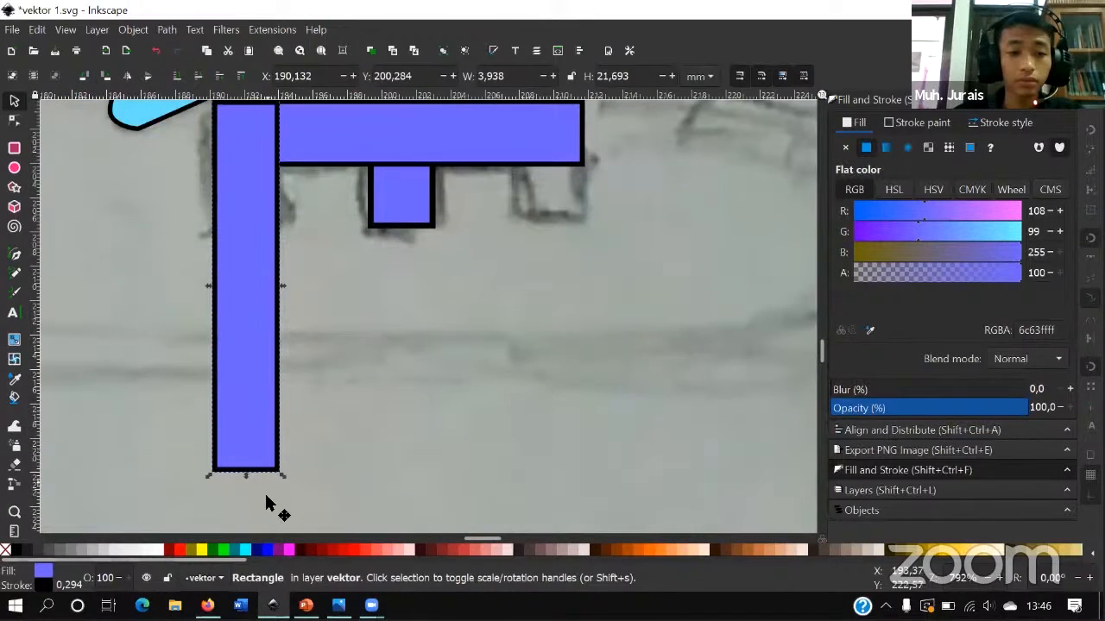
- Shorten the upright copy at the bar's left end to a foot about 7.7 mm tall and deselect it
{"action": "left_click_drag", "start_coordinate": [250, 269], "coordinate": [248, 262]}
{"action": "scroll", "coordinate": [240, 382], "scroll_direction": "up", "scroll_amount": 5}
{"action": "left_click_drag", "start_coordinate": [246, 436], "coordinate": [247, 389]}
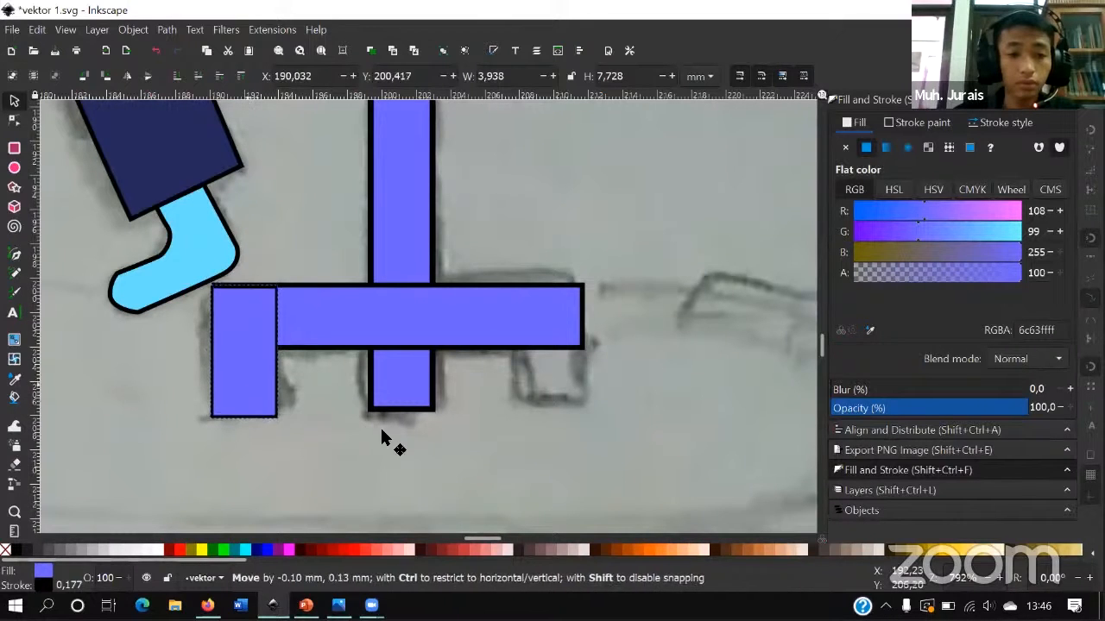
{"action": "left_click", "coordinate": [281, 426]}
- Place a horizontal guide at the post's lower edge, align the left foot with the bar and shorten it to the guide, about 7.4 mm tall
{"action": "scroll", "coordinate": [280, 422], "scroll_direction": "up", "scroll_amount": 2}
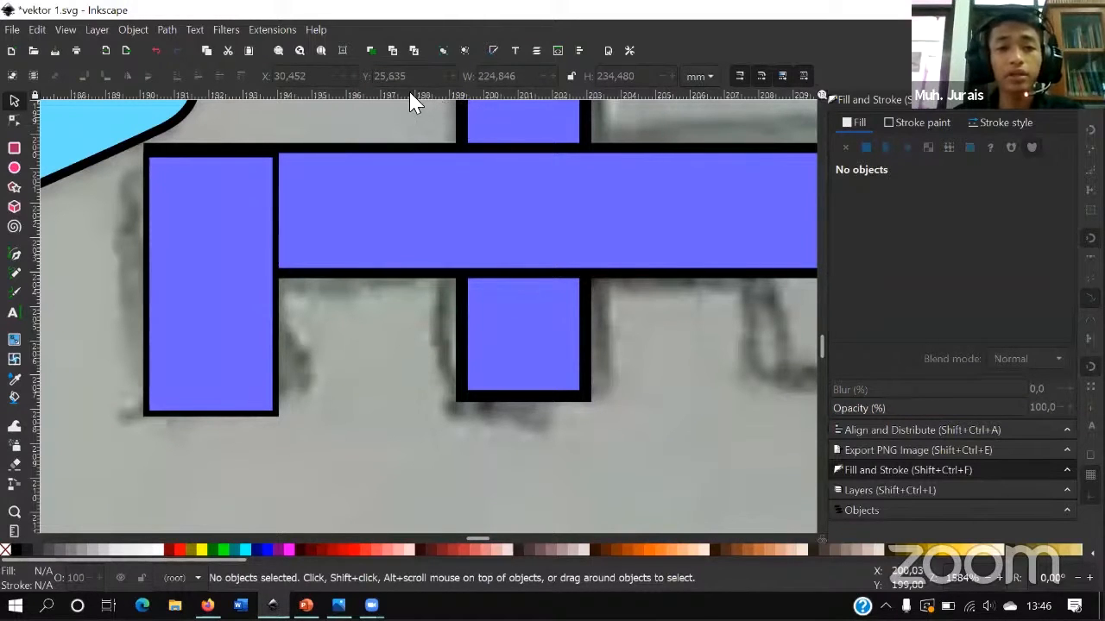
{"action": "left_click_drag", "start_coordinate": [524, 364], "coordinate": [583, 395]}
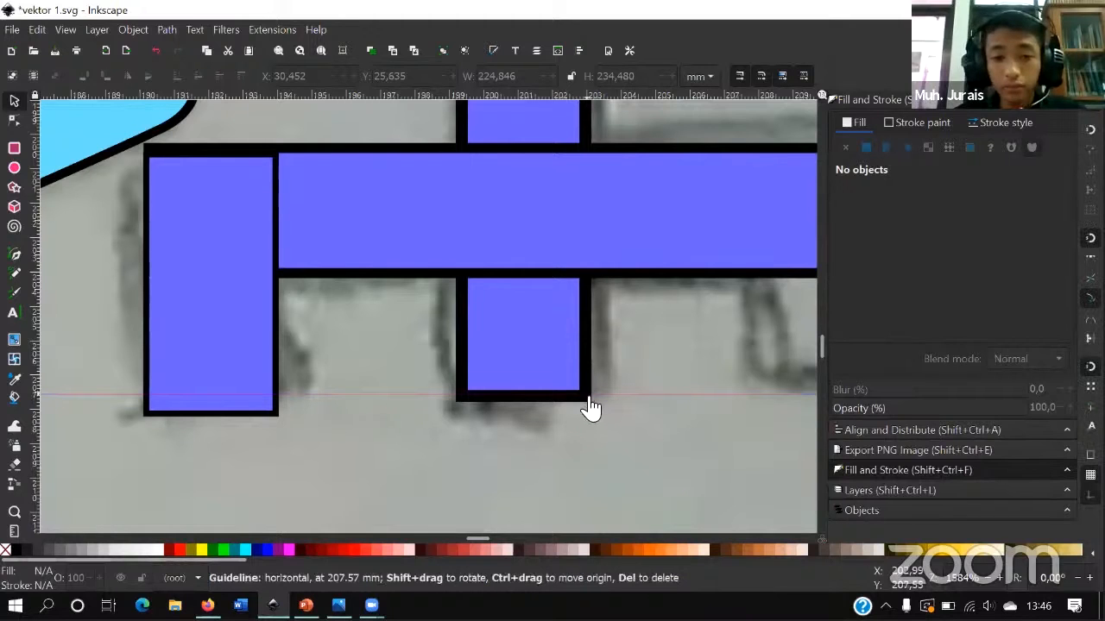
{"action": "left_click_drag", "start_coordinate": [259, 404], "coordinate": [216, 385]}
{"action": "mouse_move", "coordinate": [225, 295]}
{"action": "left_mouse_down"}
{"action": "mouse_move", "coordinate": [234, 285]}
{"action": "mouse_move", "coordinate": [225, 285]}
{"action": "left_mouse_up"}
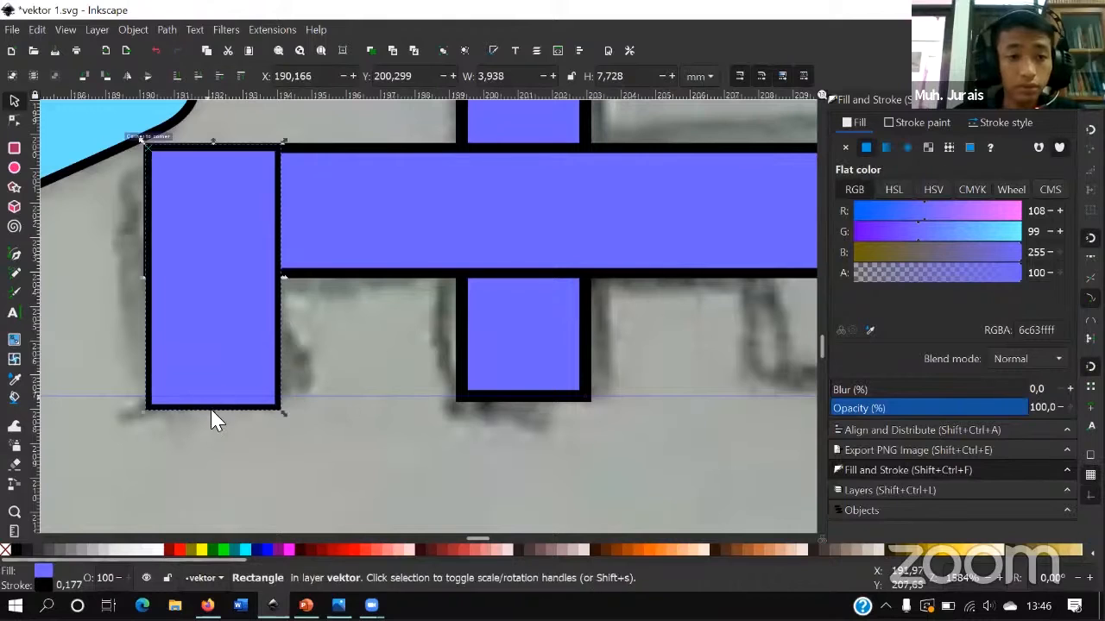
{"action": "left_click_drag", "start_coordinate": [214, 411], "coordinate": [216, 399]}
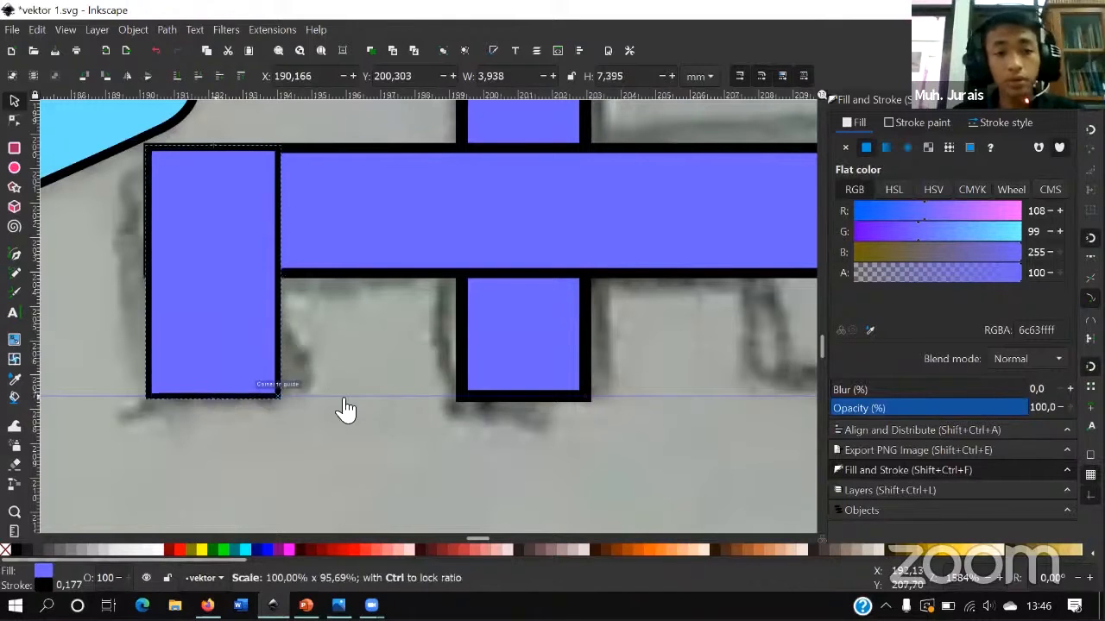
- Duplicate the left foot, place the copy flush with the base bar's right end and deselect it
{"action": "scroll", "coordinate": [316, 374], "scroll_direction": "down", "scroll_amount": 2, "text": "ctrl"}
{"action": "key", "text": "ctrl+d"}
{"action": "left_click_drag", "start_coordinate": [259, 363], "coordinate": [567, 365]}
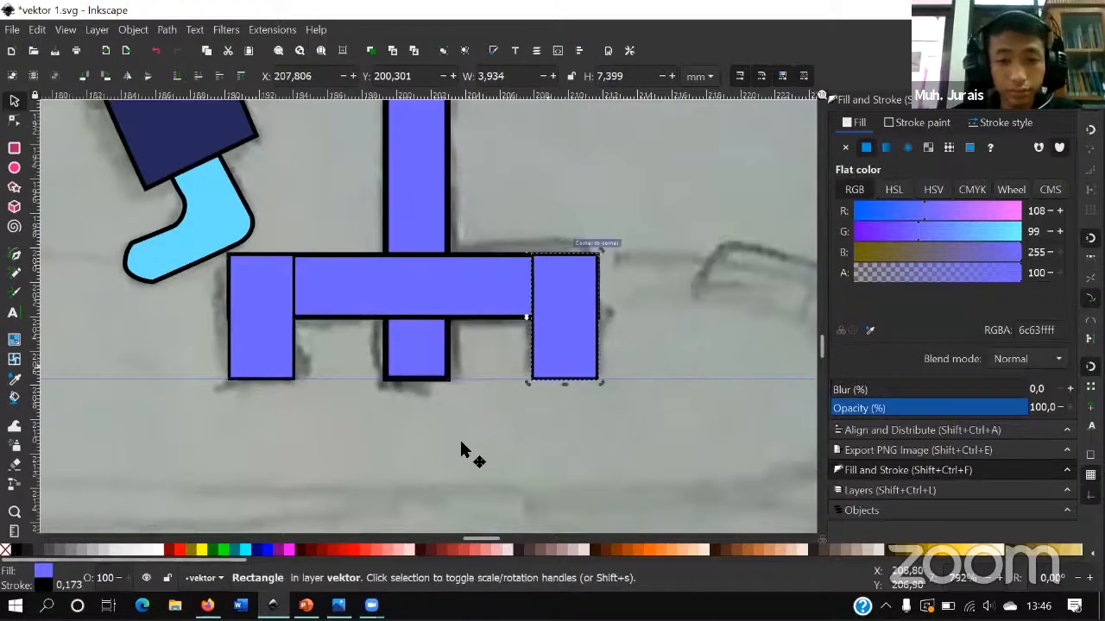
{"action": "left_click", "coordinate": [466, 394]}
{"action": "scroll", "coordinate": [473, 394], "scroll_direction": "down", "scroll_amount": 3, "text": "ctrl"}
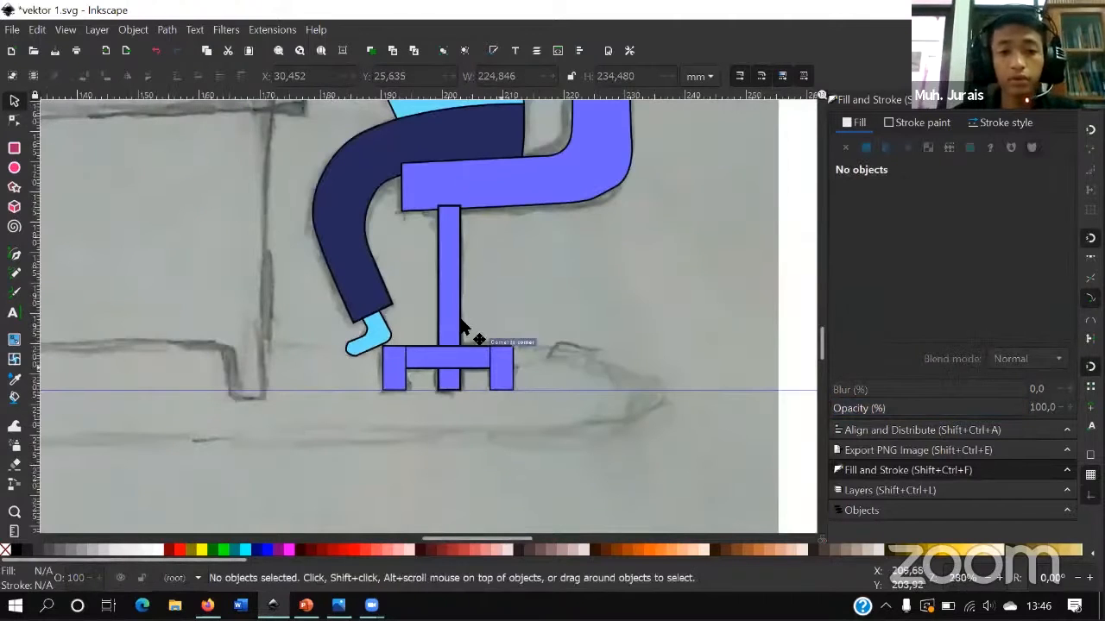
{"action": "scroll", "coordinate": [490, 323], "scroll_direction": "up", "scroll_amount": 5}
{"action": "left_click", "coordinate": [579, 382]}
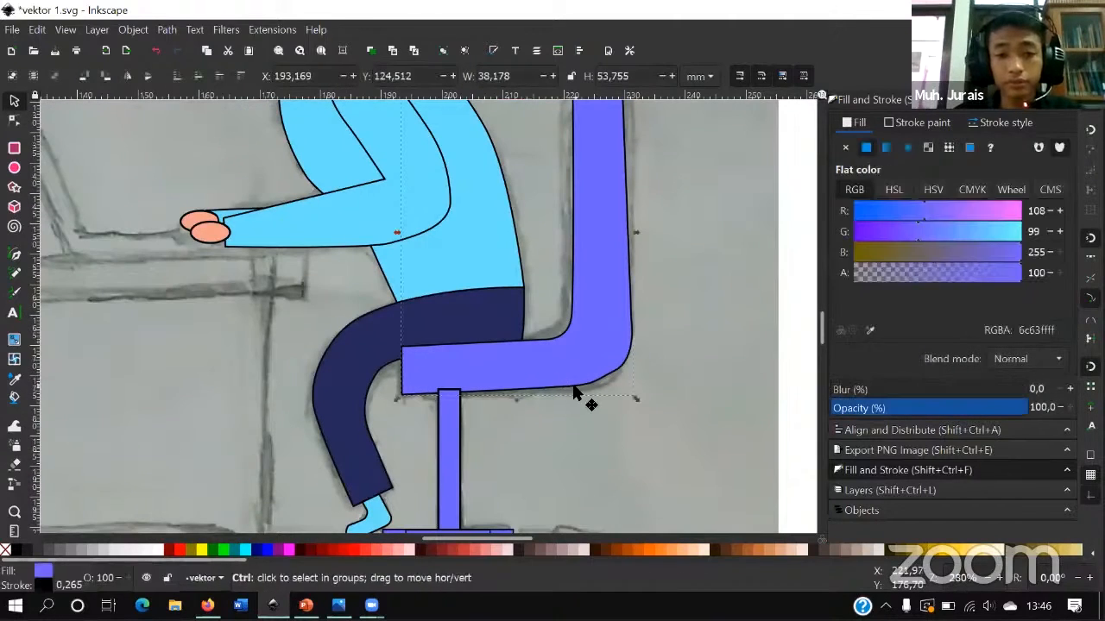
{"action": "scroll", "coordinate": [631, 387], "scroll_direction": "down", "scroll_amount": 3, "text": "ctrl"}
{"action": "scroll", "coordinate": [696, 371], "scroll_direction": "up", "scroll_amount": 2, "text": "ctrl"}
{"action": "left_click_drag", "start_coordinate": [731, 372], "coordinate": [624, 405]}
{"action": "left_click", "coordinate": [609, 385]}
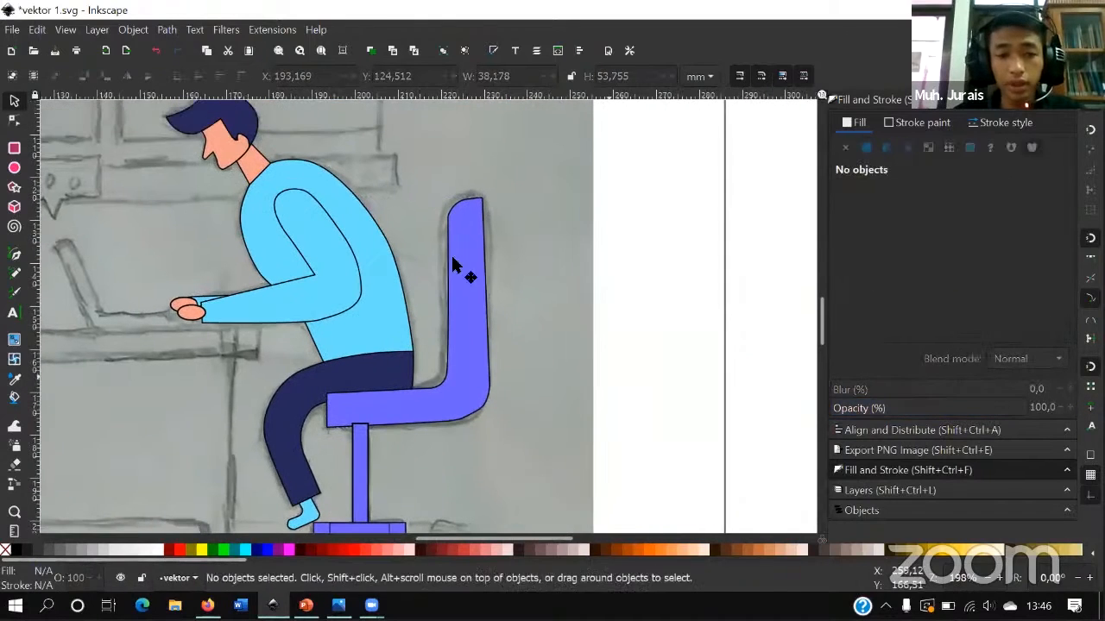
- Reshape the backrest's top curve by shortening the top smooth node's handle and raising that node slightly
{"action": "left_click", "coordinate": [9, 121]}
{"action": "scroll", "coordinate": [467, 250], "scroll_direction": "up", "scroll_amount": 1, "text": "ctrl"}
{"action": "left_click", "coordinate": [469, 232]}
{"action": "scroll", "coordinate": [445, 204], "scroll_direction": "up", "scroll_amount": 5}
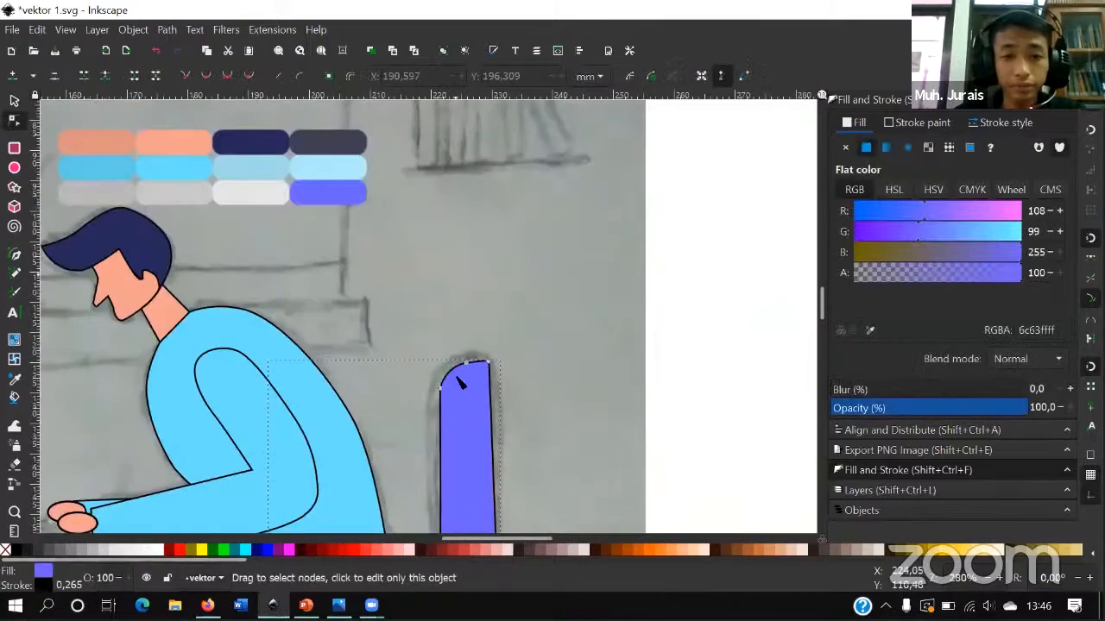
{"action": "scroll", "coordinate": [466, 379], "scroll_direction": "up", "scroll_amount": 3, "text": "ctrl"}
{"action": "left_click", "coordinate": [479, 335]}
{"action": "left_click_drag", "start_coordinate": [479, 333], "coordinate": [478, 325]}
{"action": "key", "text": "ctrl+z"}
{"action": "scroll", "coordinate": [519, 343], "scroll_direction": "up", "scroll_amount": 4, "text": "ctrl"}
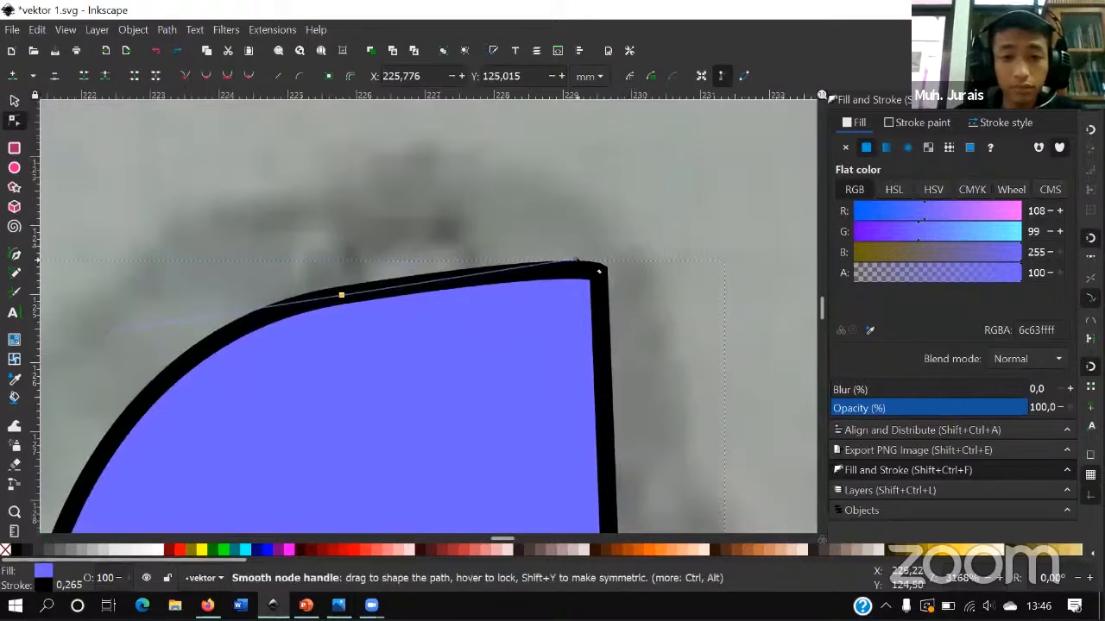
{"action": "left_click_drag", "start_coordinate": [574, 258], "coordinate": [428, 280]}
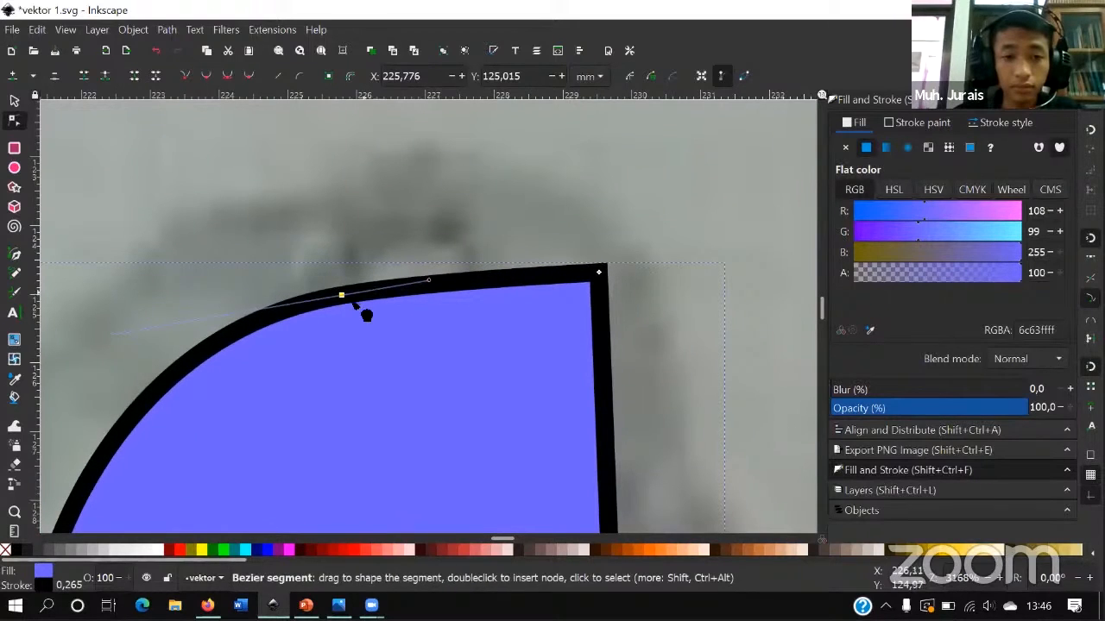
{"action": "left_click_drag", "start_coordinate": [344, 297], "coordinate": [362, 304]}
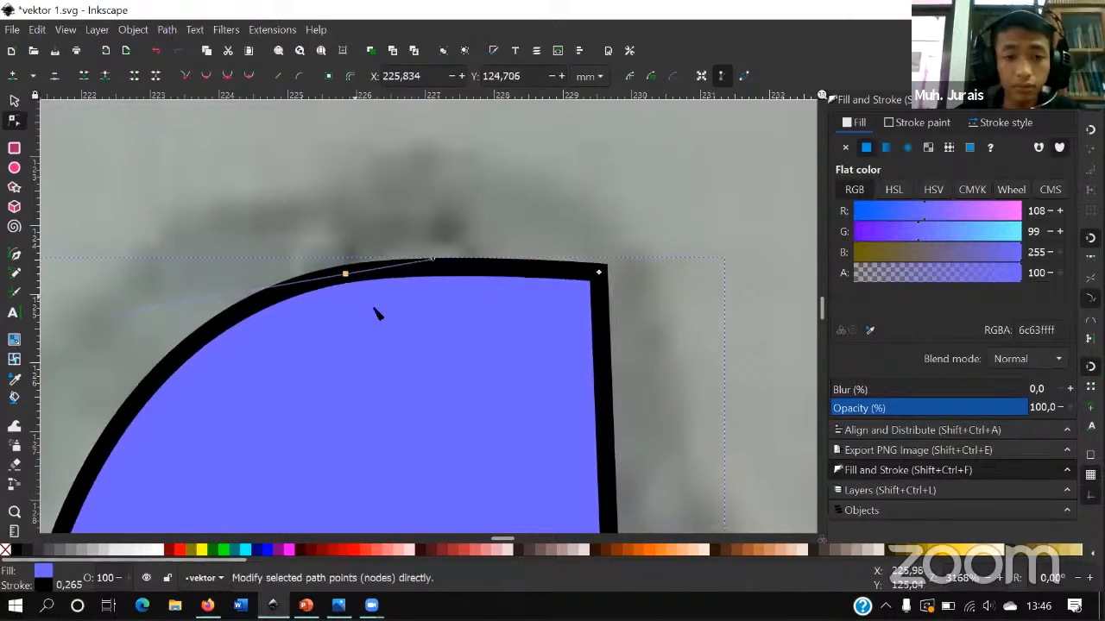
- Pull the curve at the chair's rear lower corner outward to follow the sketch
{"action": "scroll", "coordinate": [388, 317], "scroll_direction": "down", "scroll_amount": 4, "text": "ctrl"}
{"action": "scroll", "coordinate": [393, 322], "scroll_direction": "down", "scroll_amount": 5}
{"action": "scroll", "coordinate": [393, 321], "scroll_direction": "down", "scroll_amount": 3, "text": "ctrl"}
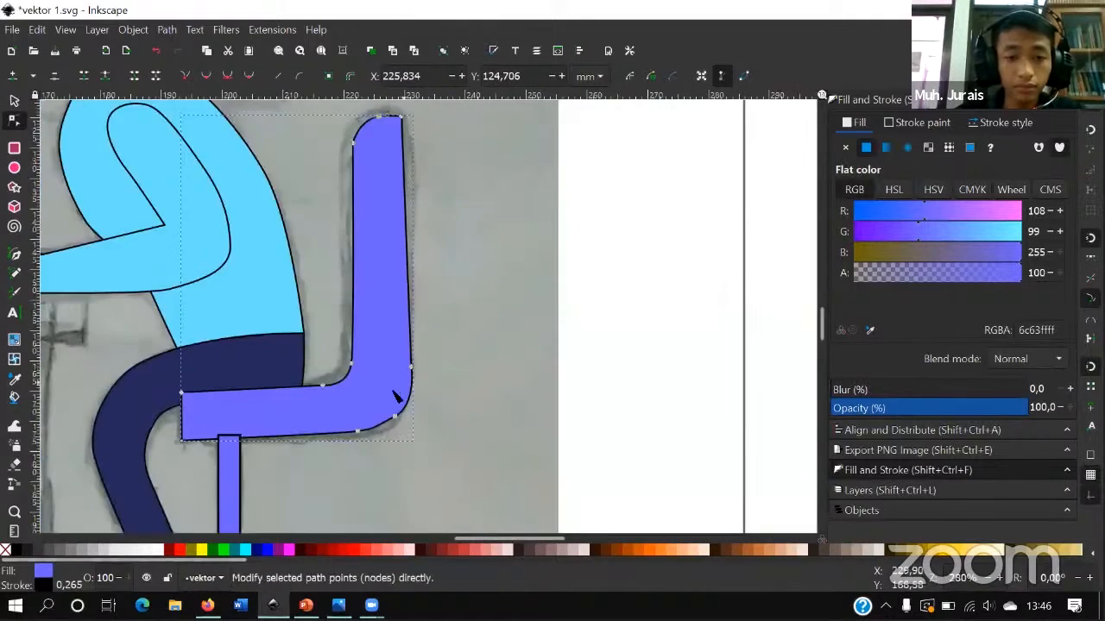
{"action": "scroll", "coordinate": [377, 331], "scroll_direction": "up", "scroll_amount": 4, "text": "ctrl"}
{"action": "left_click", "coordinate": [429, 343]}
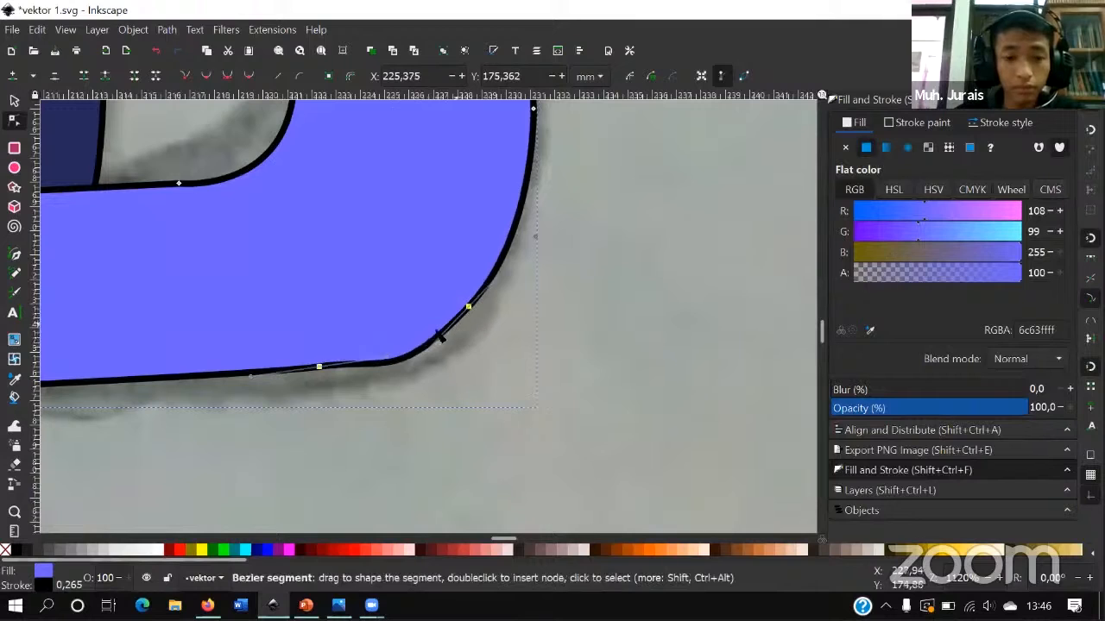
{"action": "key", "text": "ctrl+z"}
{"action": "left_click_drag", "start_coordinate": [421, 335], "coordinate": [476, 321]}
{"action": "scroll", "coordinate": [456, 376], "scroll_direction": "down", "scroll_amount": 5}
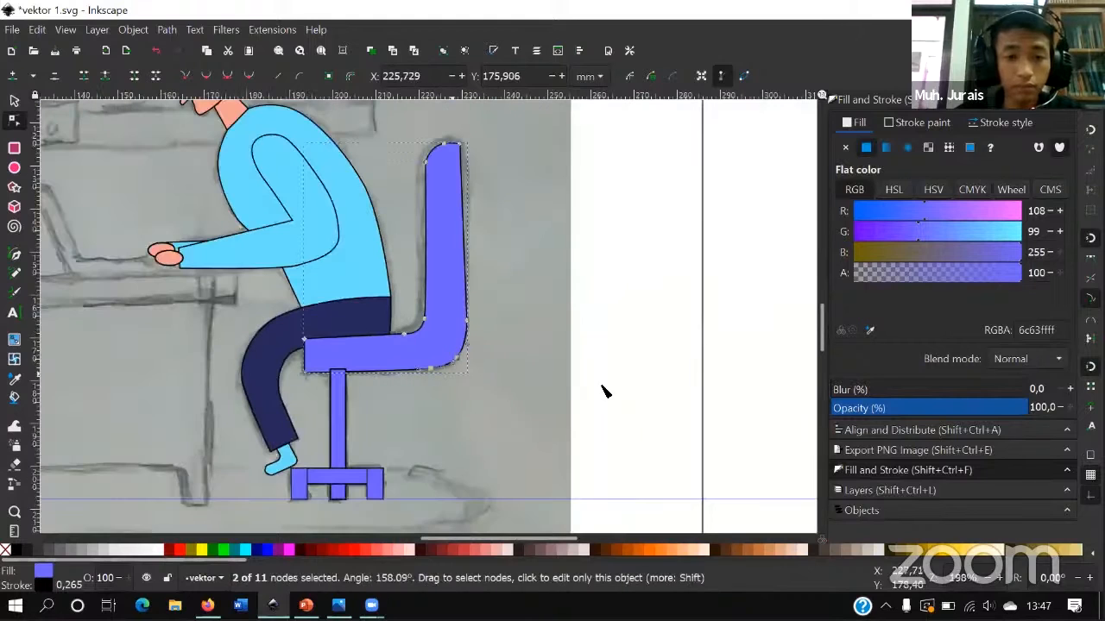
{"action": "key", "text": "space"}
{"action": "scroll", "coordinate": [402, 377], "scroll_direction": "up", "scroll_amount": 3}
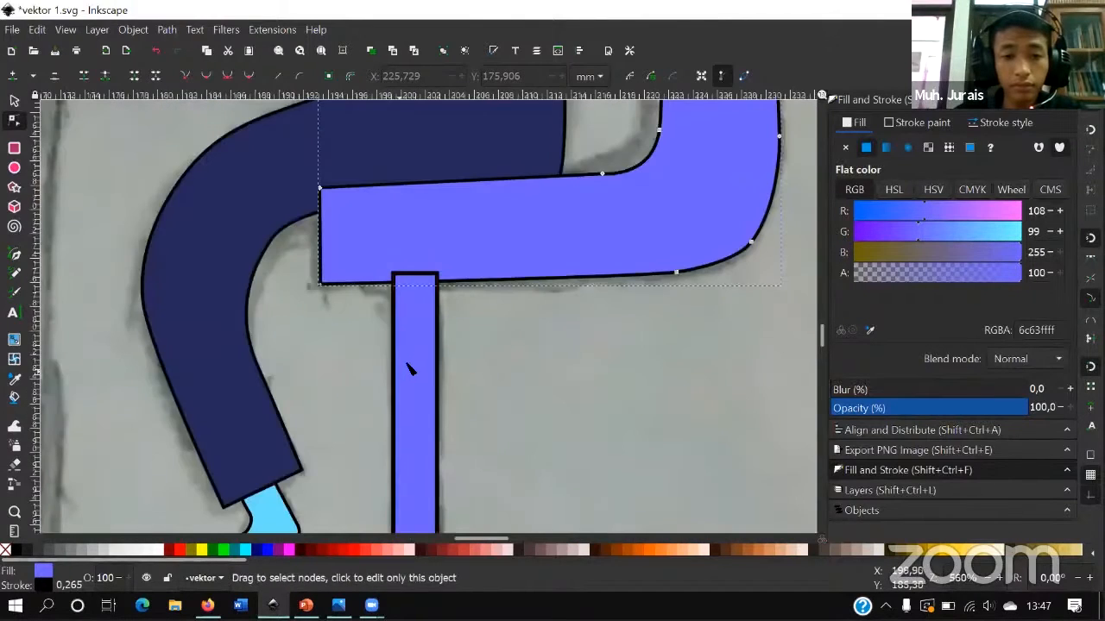
{"action": "left_click", "coordinate": [404, 374]}
{"action": "left_click", "coordinate": [16, 100]}
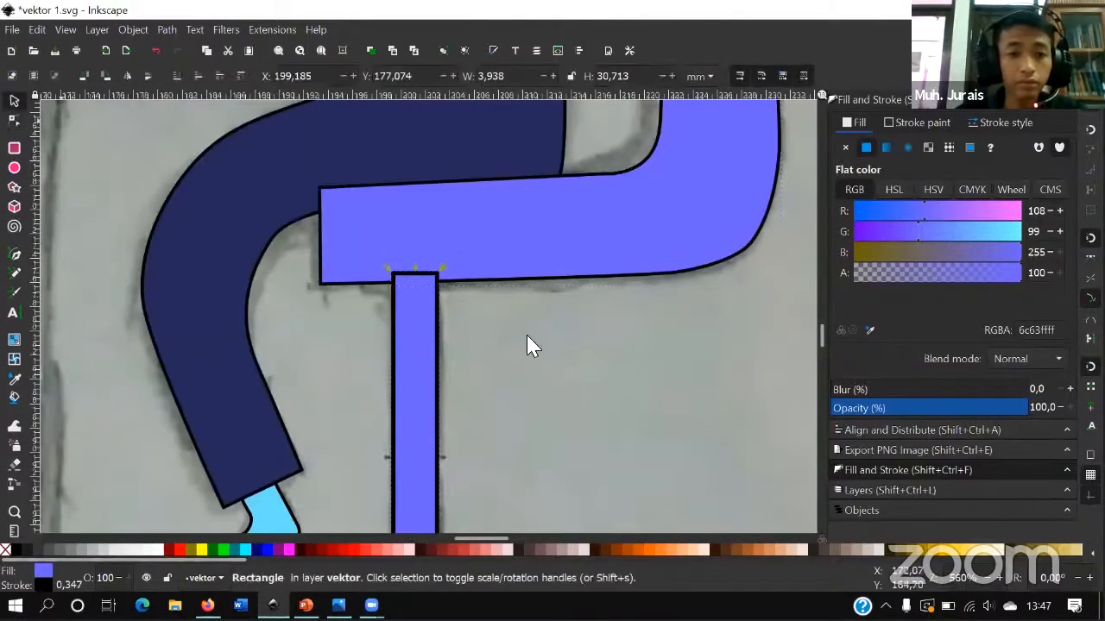
{"action": "scroll", "coordinate": [501, 365], "scroll_direction": "down", "scroll_amount": 2}
{"action": "scroll", "coordinate": [506, 365], "scroll_direction": "down", "scroll_amount": 1}
{"action": "scroll", "coordinate": [505, 365], "scroll_direction": "up", "scroll_amount": 2}
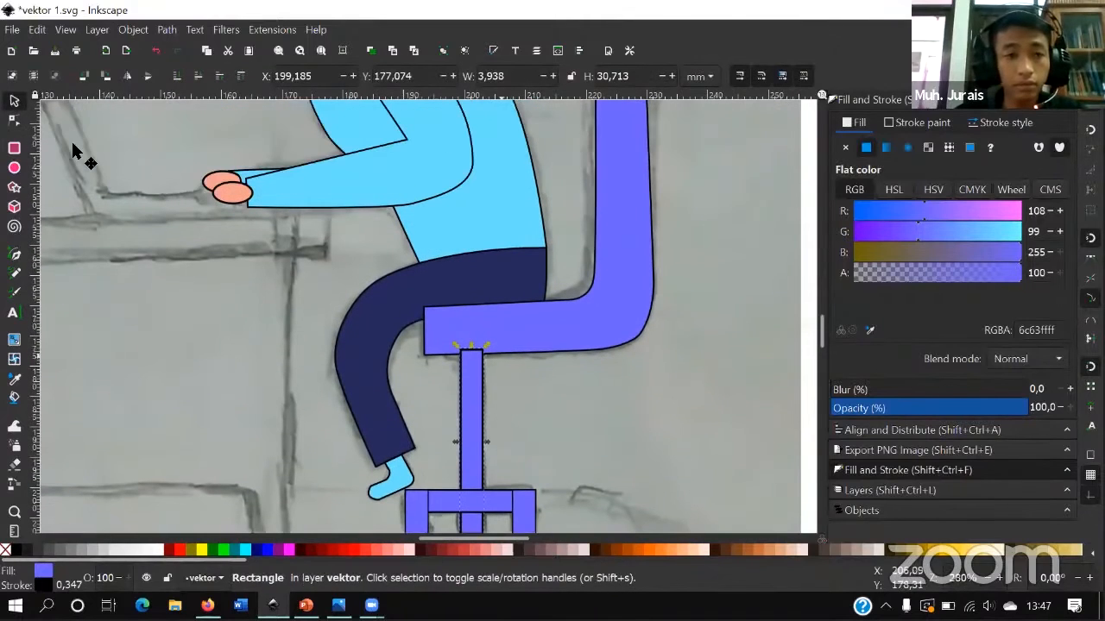
- Lower the rear node on the seat's underside and the node on its upper edge near the backrest slightly, and deselect the path
{"action": "left_click", "coordinate": [15, 120]}
{"action": "scroll", "coordinate": [591, 362], "scroll_direction": "up", "scroll_amount": 2}
{"action": "left_click", "coordinate": [542, 329]}
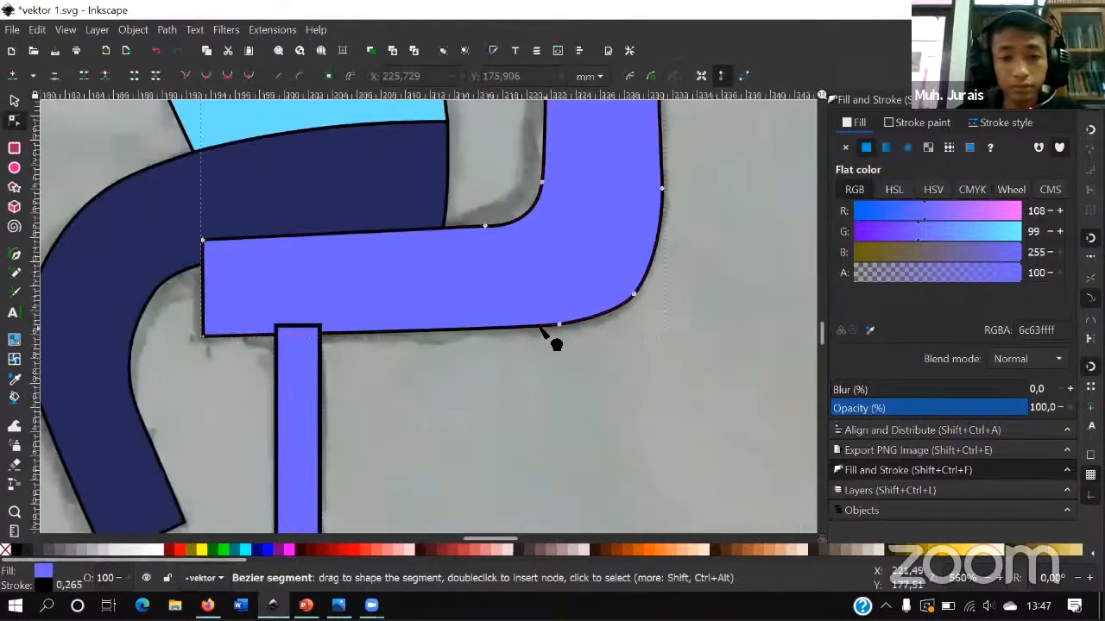
{"action": "double_click", "coordinate": [559, 326]}
{"action": "left_click_drag", "start_coordinate": [560, 327], "coordinate": [565, 331]}
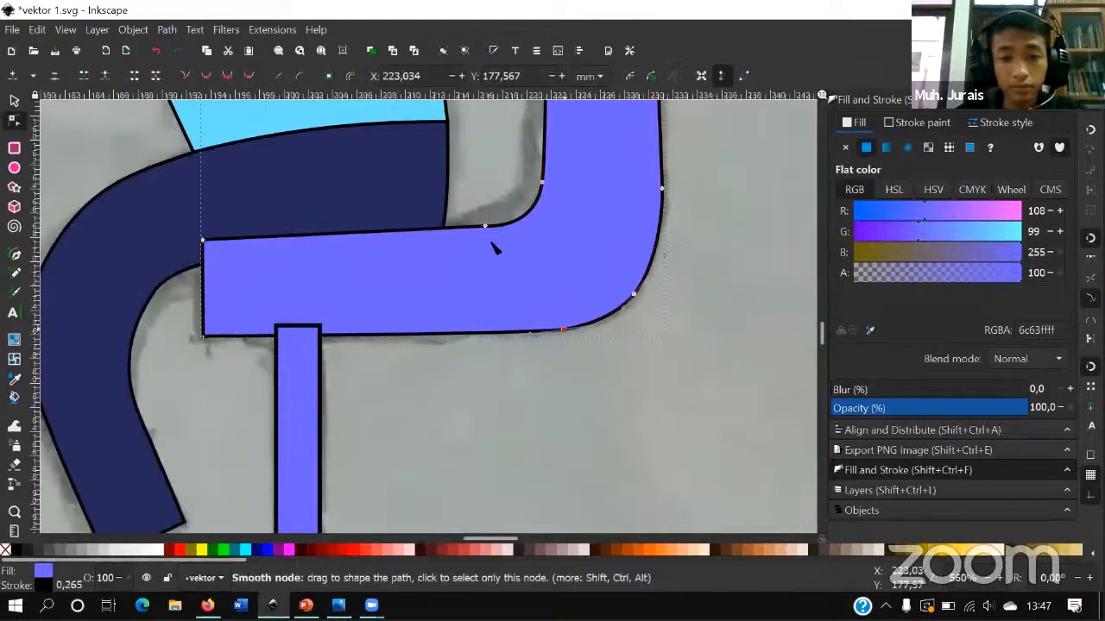
{"action": "left_click", "coordinate": [485, 227]}
{"action": "left_click_drag", "start_coordinate": [486, 230], "coordinate": [488, 239]}
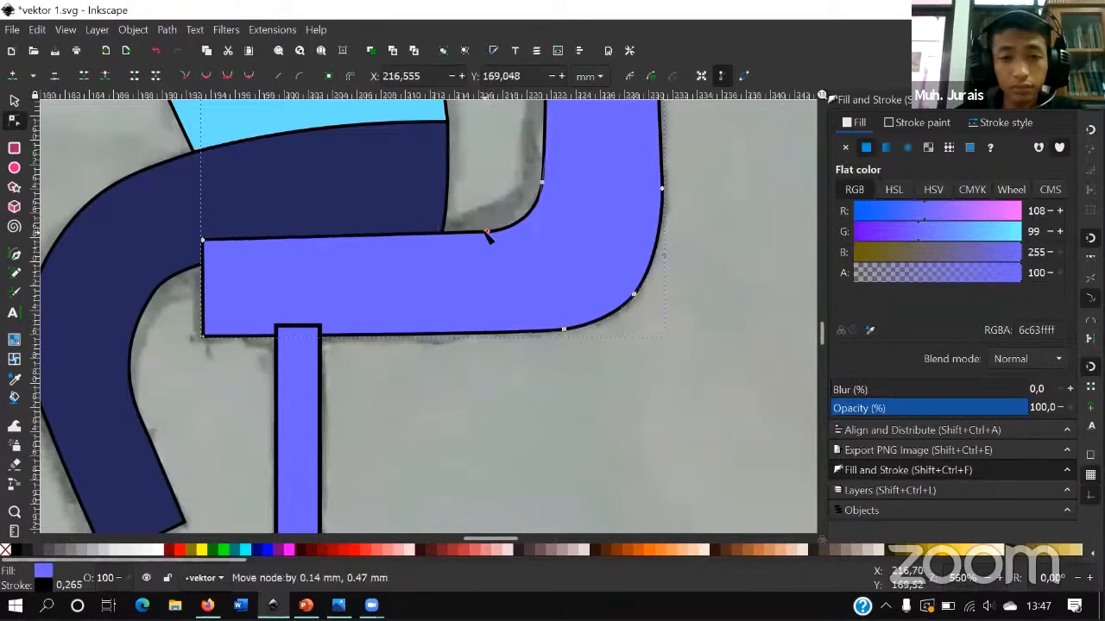
{"action": "left_click", "coordinate": [506, 402]}
- Select the chair's seat and backrest, post, base bar and both feet, and merge them into one path with Union
{"action": "scroll", "coordinate": [367, 369], "scroll_direction": "down", "scroll_amount": 5}
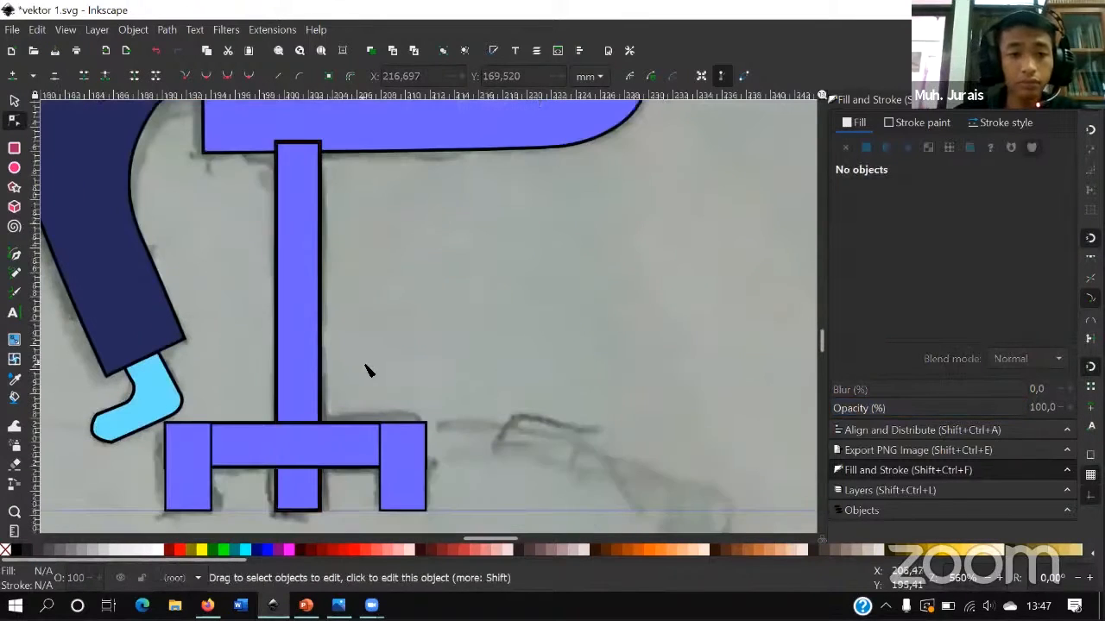
{"action": "left_click", "coordinate": [15, 101]}
{"action": "scroll", "coordinate": [257, 223], "scroll_direction": "down", "scroll_amount": 2}
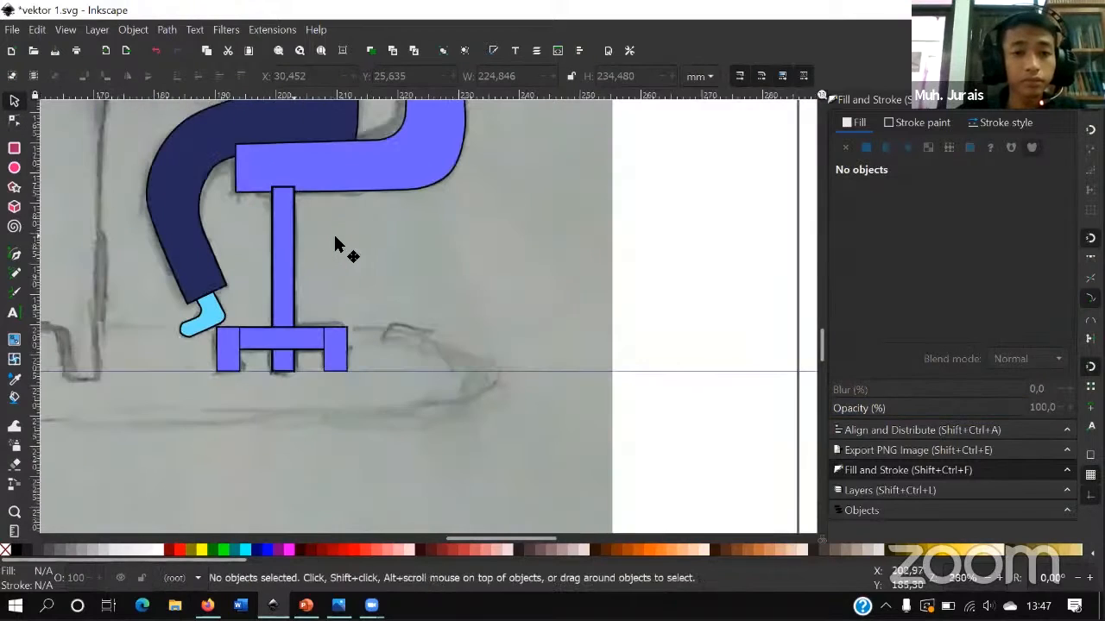
{"action": "scroll", "coordinate": [332, 235], "scroll_direction": "up", "scroll_amount": 1}
{"action": "left_click", "coordinate": [297, 361]}
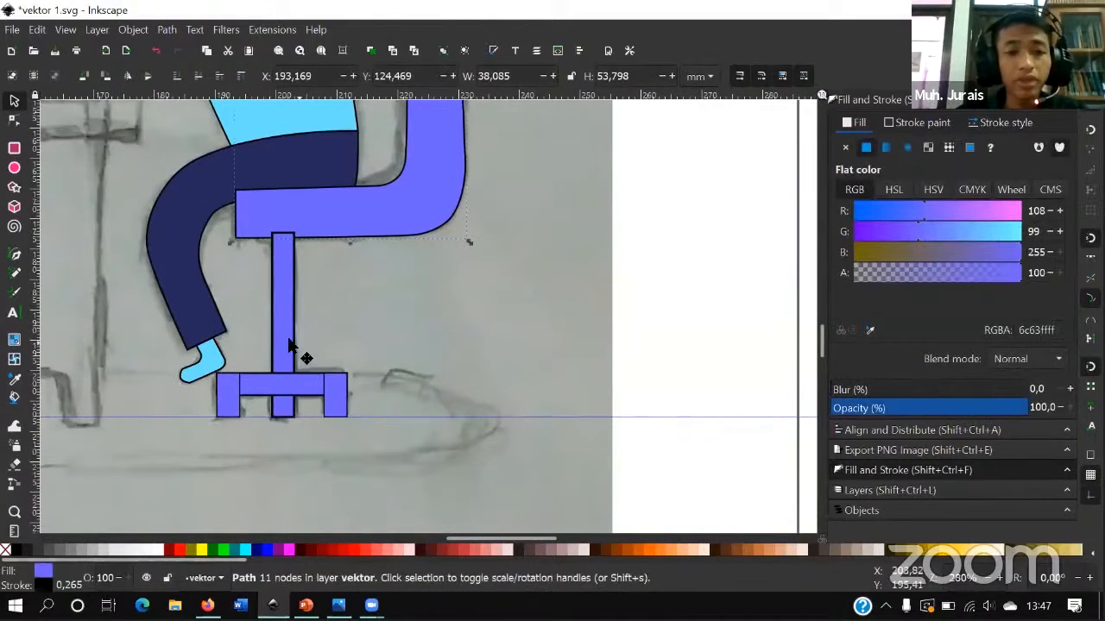
{"action": "scroll", "coordinate": [333, 318], "scroll_direction": "up", "scroll_amount": 2}
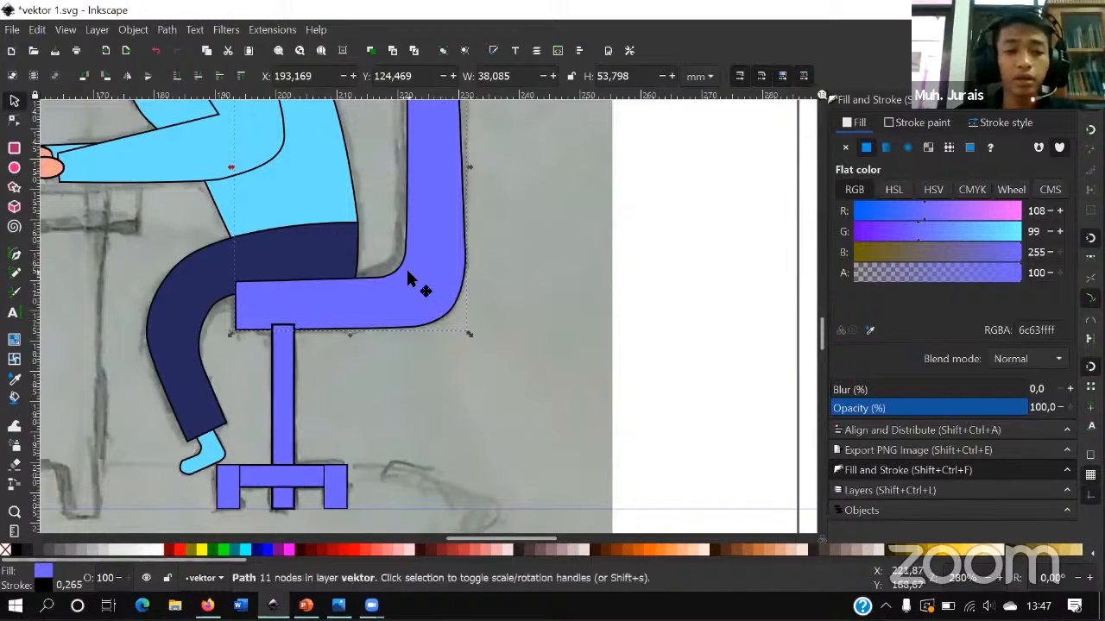
{"action": "left_click", "coordinate": [285, 393]}
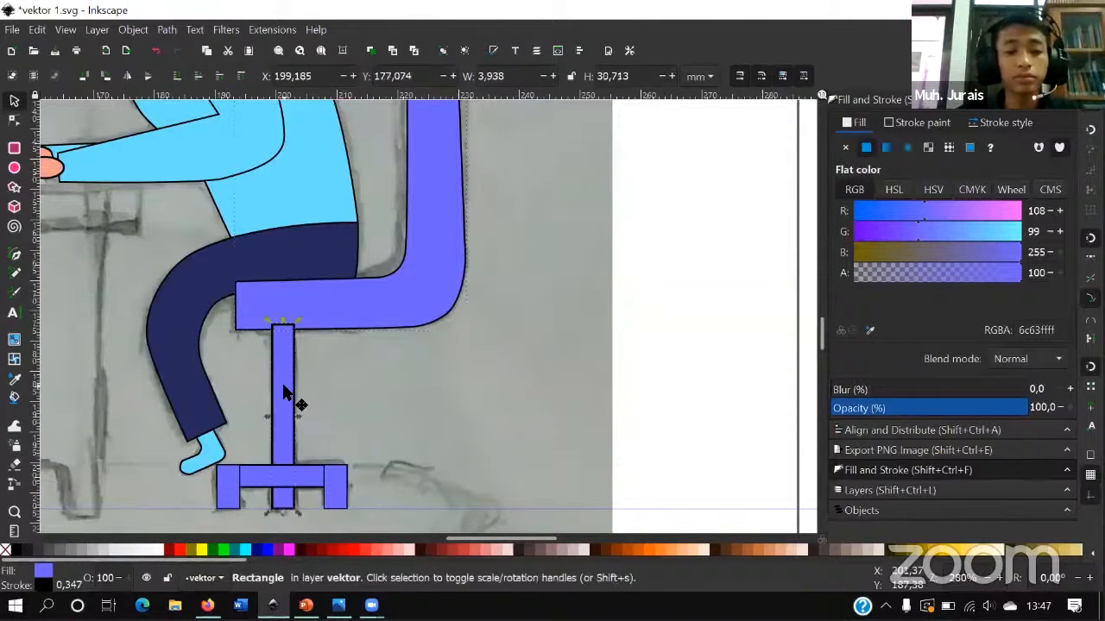
{"action": "left_click", "coordinate": [377, 329]}
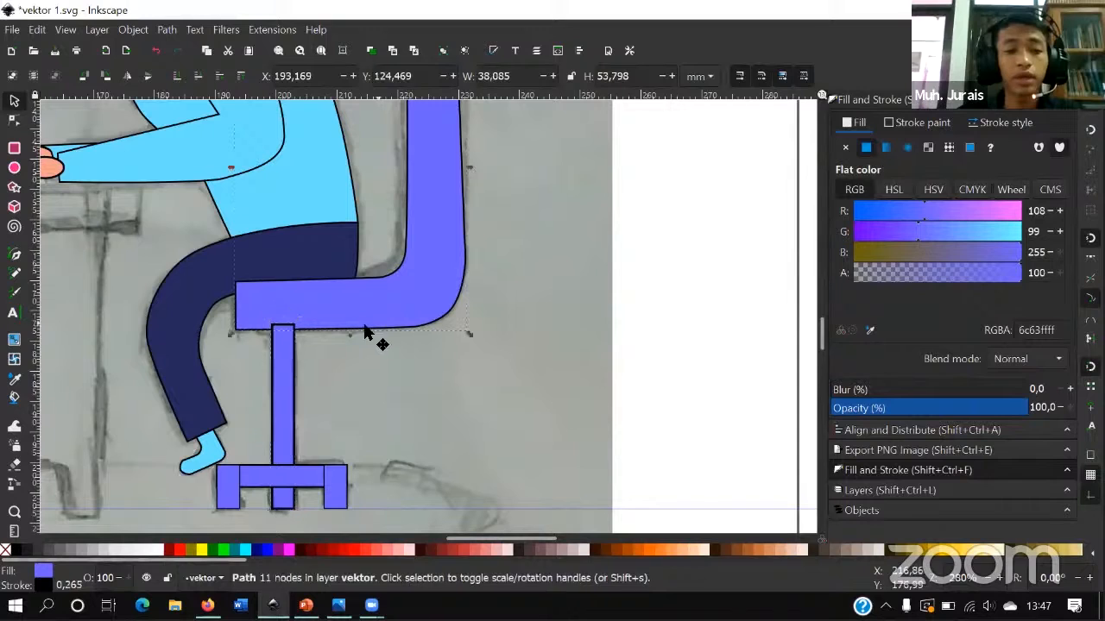
{"action": "left_click", "coordinate": [285, 372], "text": "shift"}
{"action": "scroll", "coordinate": [289, 380], "scroll_direction": "down", "scroll_amount": 3}
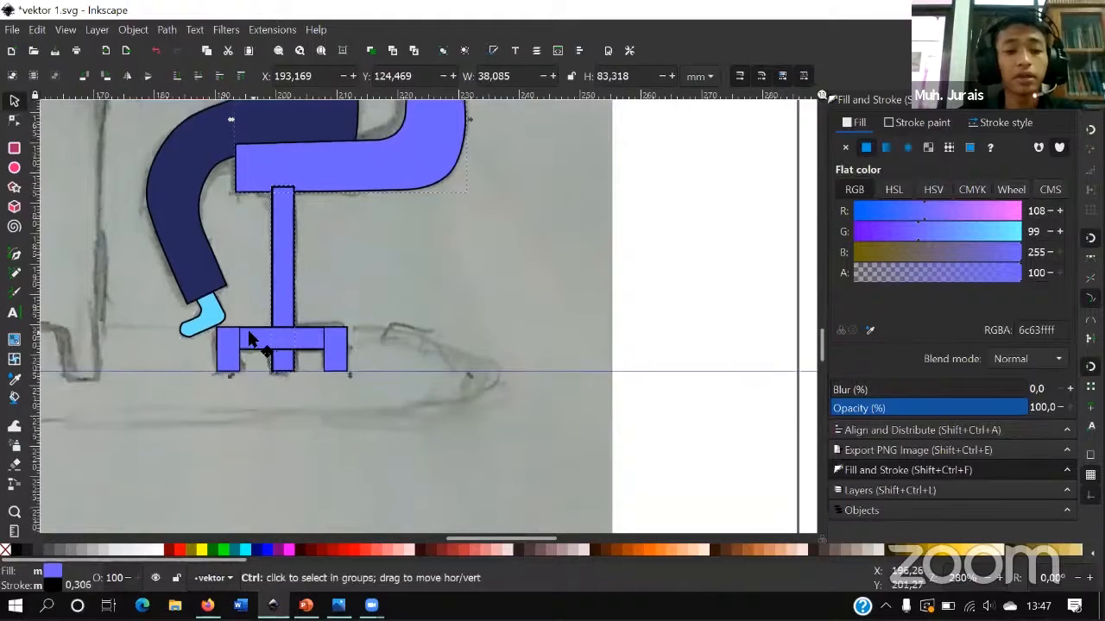
{"action": "scroll", "coordinate": [248, 329], "scroll_direction": "up", "scroll_amount": 2, "text": "ctrl"}
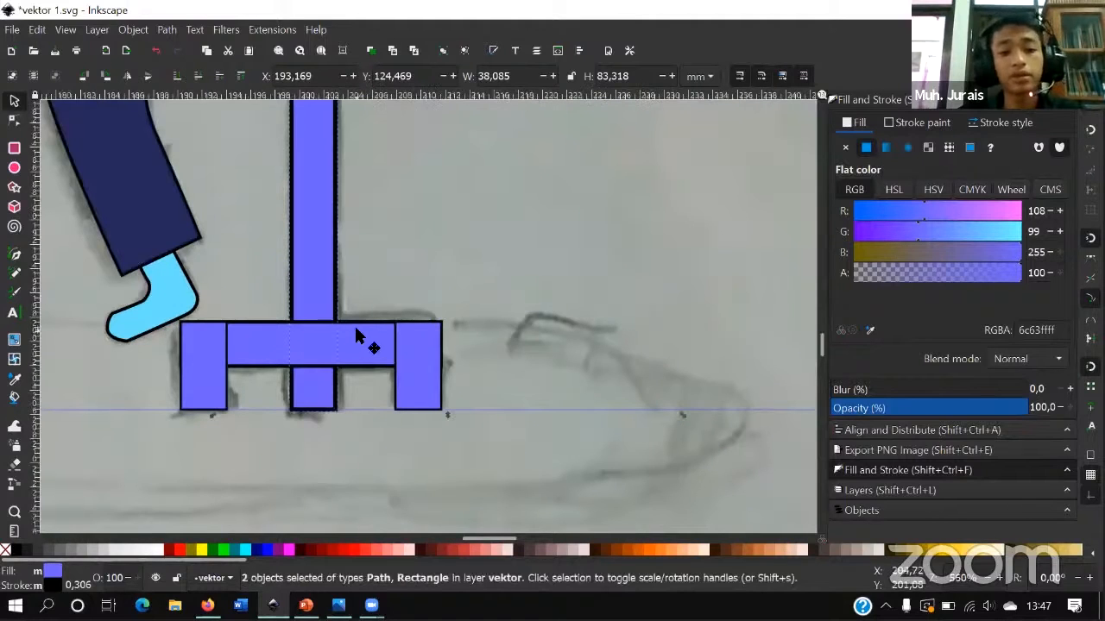
{"action": "scroll", "coordinate": [296, 351], "scroll_direction": "down", "scroll_amount": 1, "text": "ctrl"}
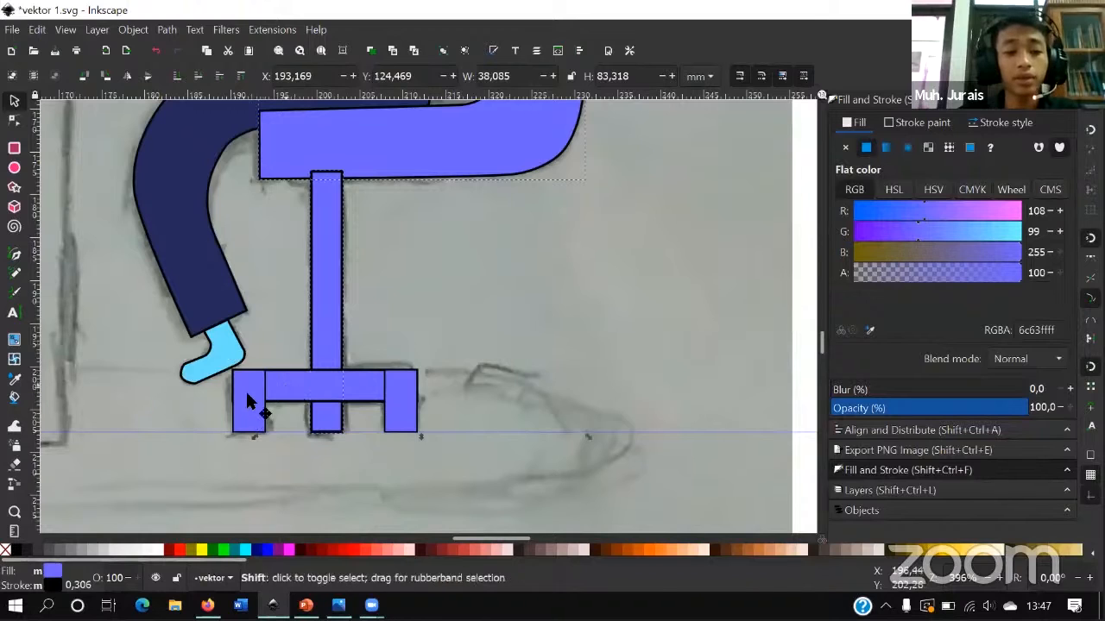
{"action": "left_click", "coordinate": [257, 396], "text": "shift"}
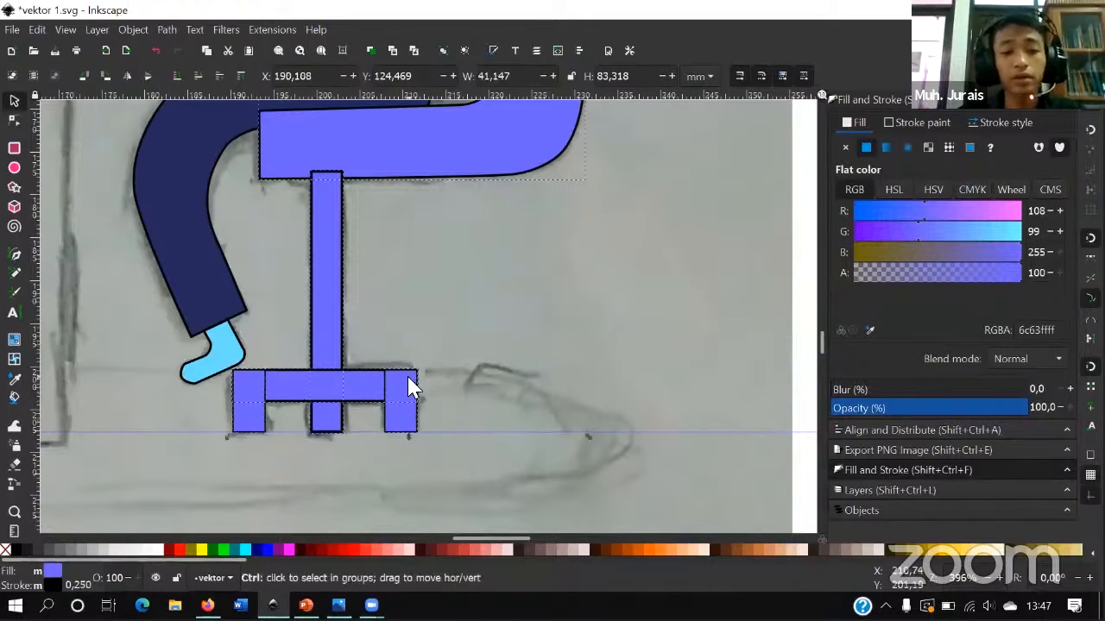
{"action": "scroll", "coordinate": [419, 376], "scroll_direction": "down", "scroll_amount": 3, "text": "ctrl"}
{"action": "left_click", "coordinate": [424, 365], "text": "shift"}
{"action": "scroll", "coordinate": [423, 353], "scroll_direction": "up", "scroll_amount": 2}
{"action": "scroll", "coordinate": [424, 360], "scroll_direction": "up", "scroll_amount": 1}
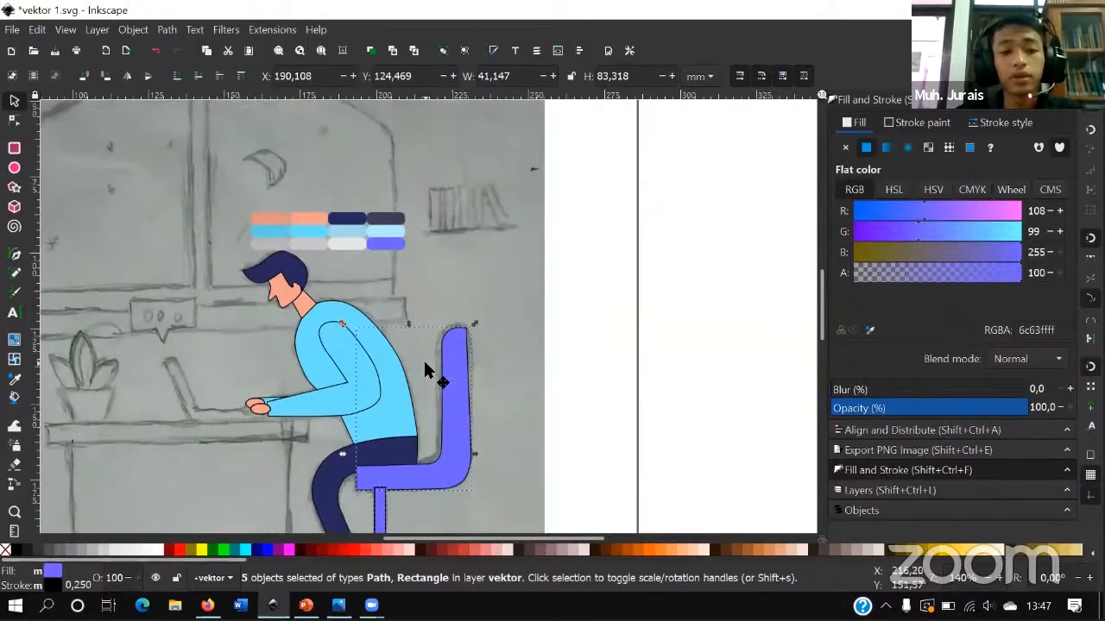
{"action": "scroll", "coordinate": [424, 369], "scroll_direction": "down", "scroll_amount": 3}
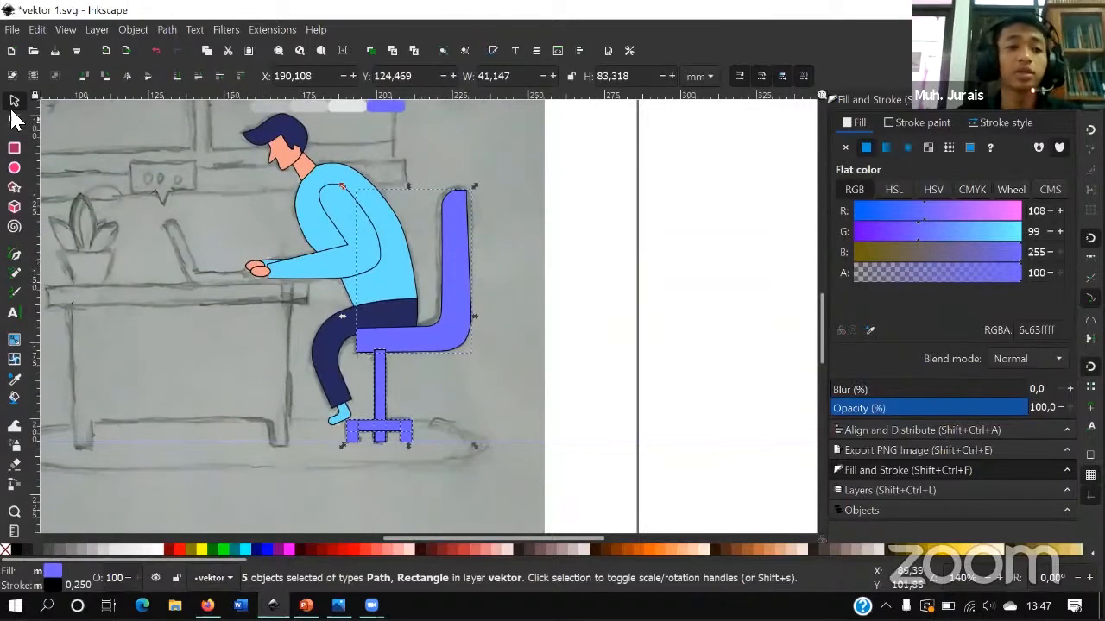
{"action": "left_click", "coordinate": [167, 31]}
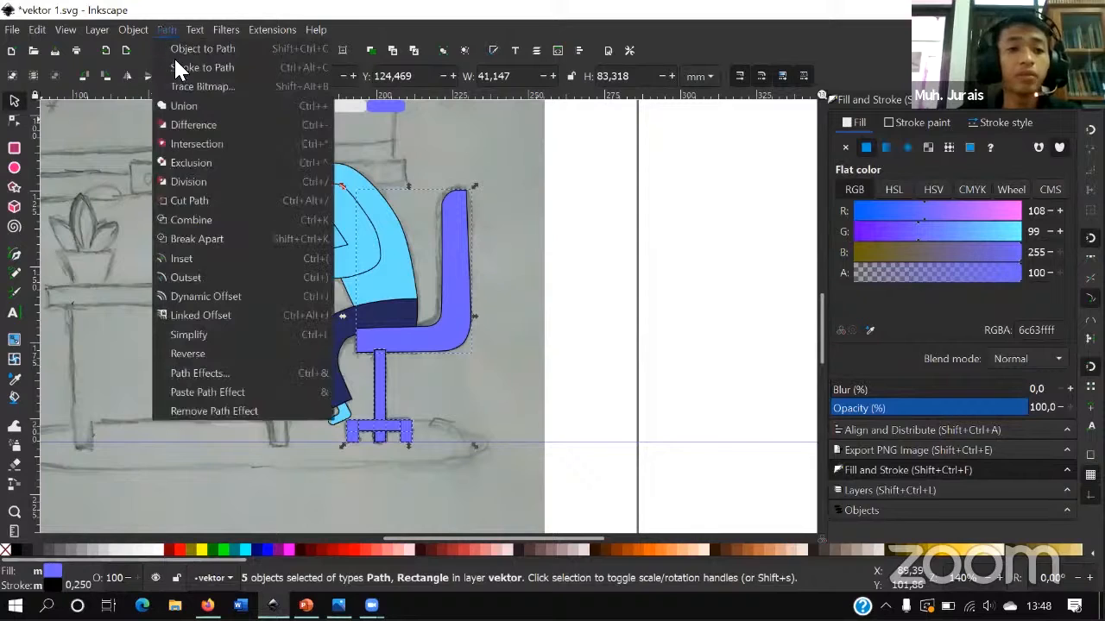
{"action": "left_click", "coordinate": [186, 105]}
{"action": "left_click", "coordinate": [376, 462]}
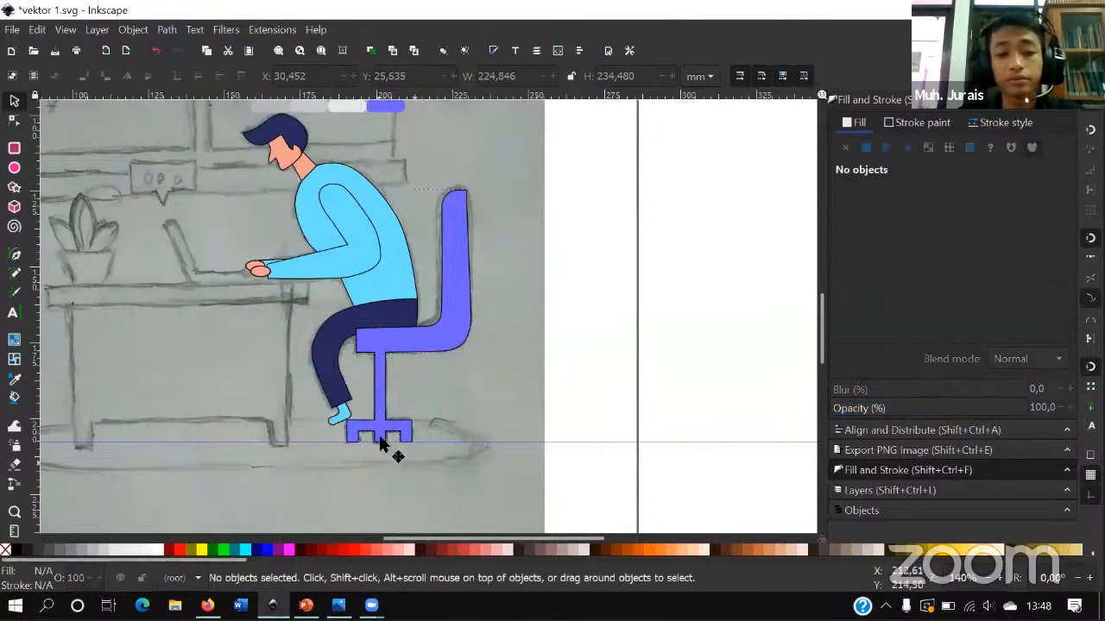
{"action": "scroll", "coordinate": [389, 420], "scroll_direction": "down", "scroll_amount": 1}
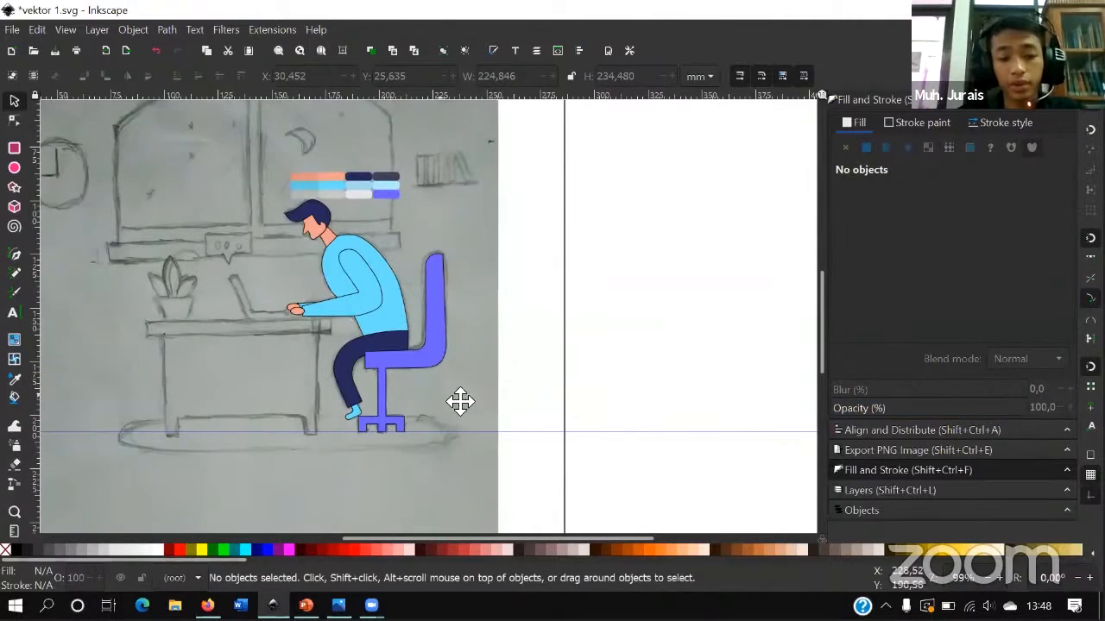
{"action": "scroll", "coordinate": [458, 400], "scroll_direction": "up", "scroll_amount": 1}
{"action": "scroll", "coordinate": [462, 304], "scroll_direction": "up", "scroll_amount": 1}
{"action": "left_click_drag", "start_coordinate": [364, 266], "coordinate": [403, 423]}
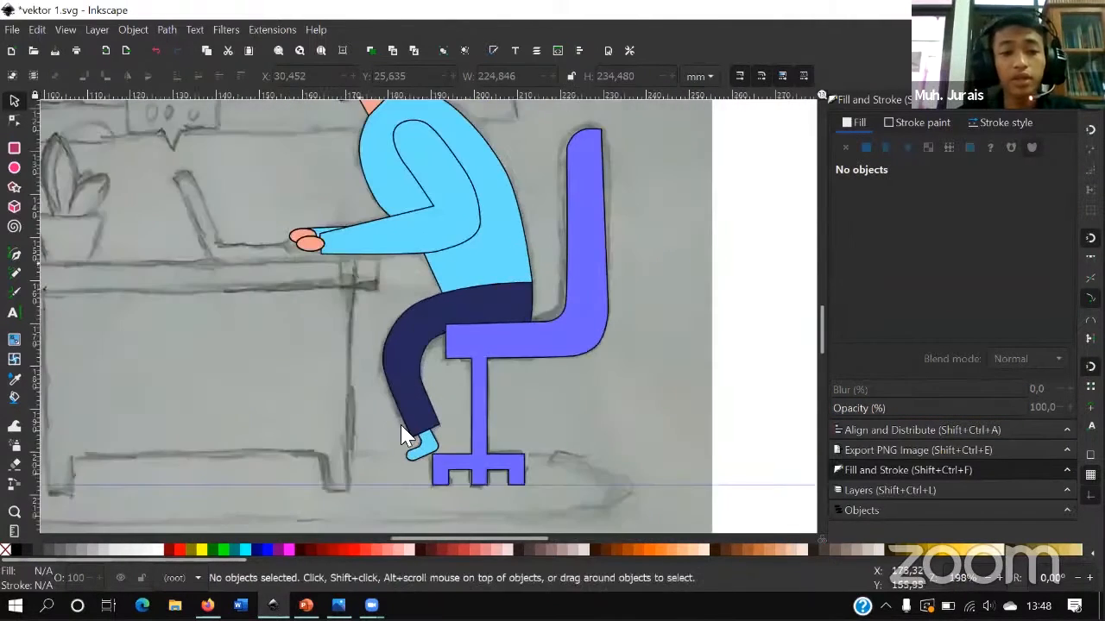
{"action": "left_click", "coordinate": [15, 152]}
{"action": "left_click_drag", "start_coordinate": [313, 412], "coordinate": [317, 416]}
{"action": "scroll", "coordinate": [316, 414], "scroll_direction": "up", "scroll_amount": 4}
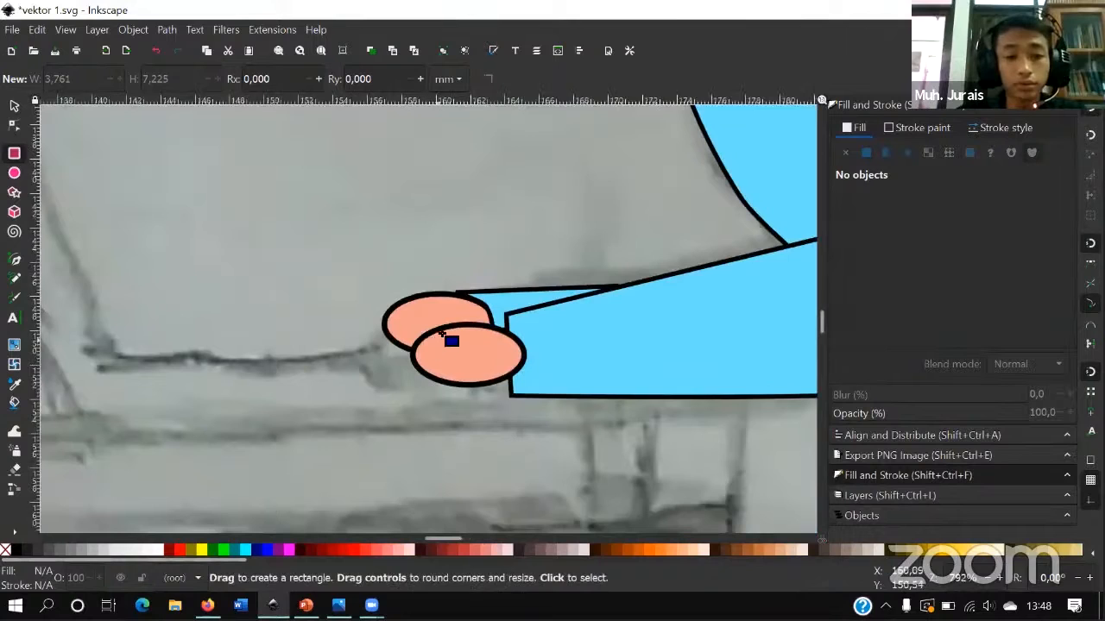
{"action": "left_click_drag", "start_coordinate": [438, 329], "coordinate": [434, 419]}
{"action": "key", "text": "Escape"}
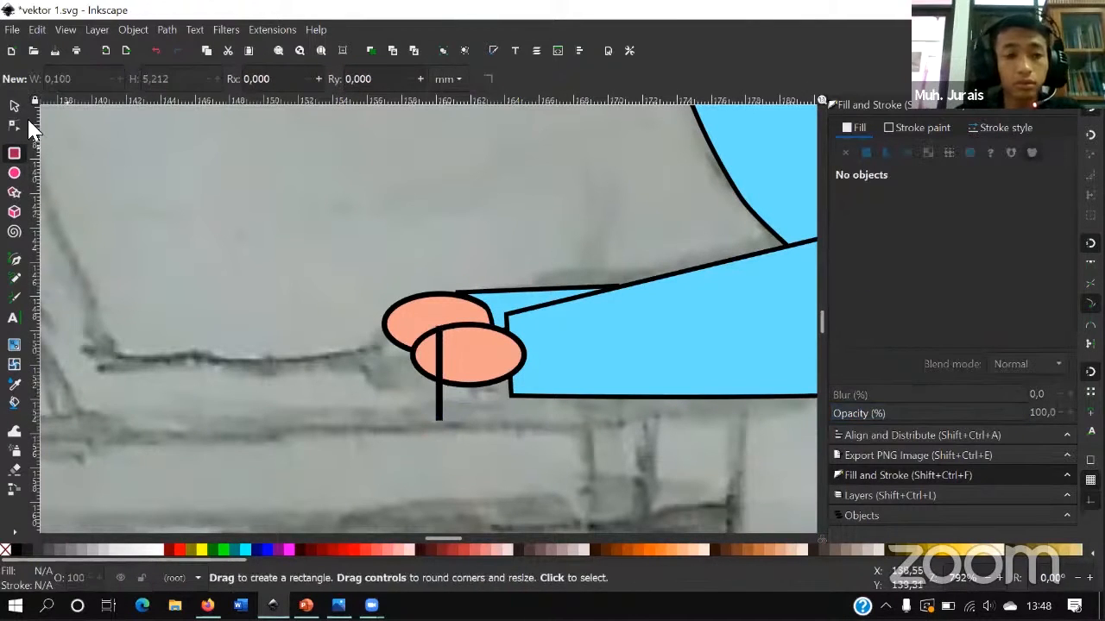
{"action": "left_click", "coordinate": [14, 103]}
{"action": "left_click", "coordinate": [441, 391]}
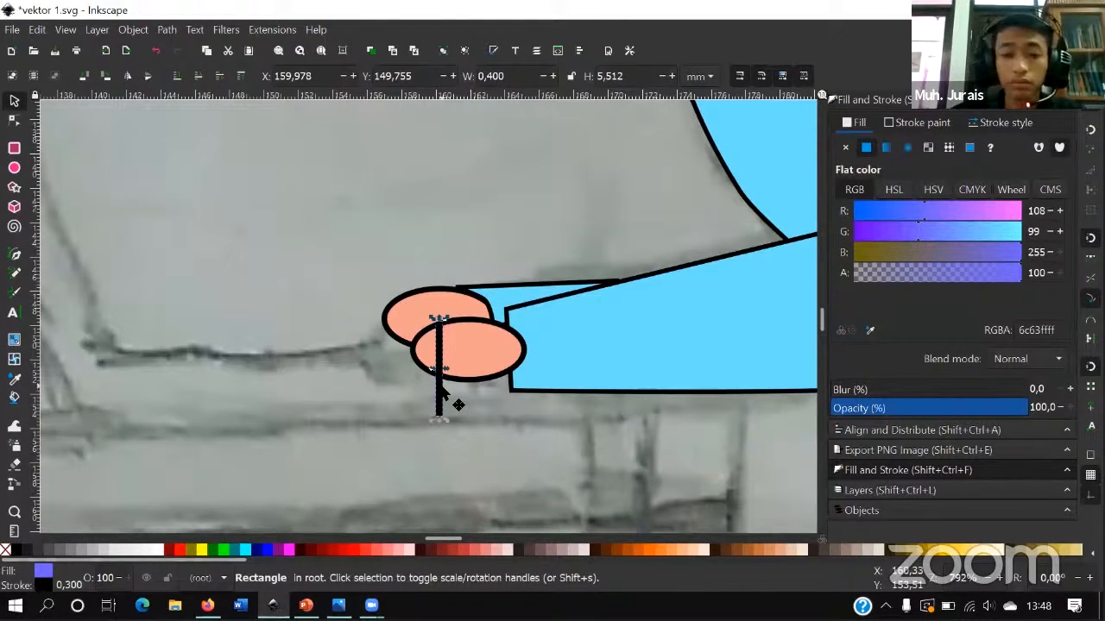
{"action": "key", "text": "Delete"}
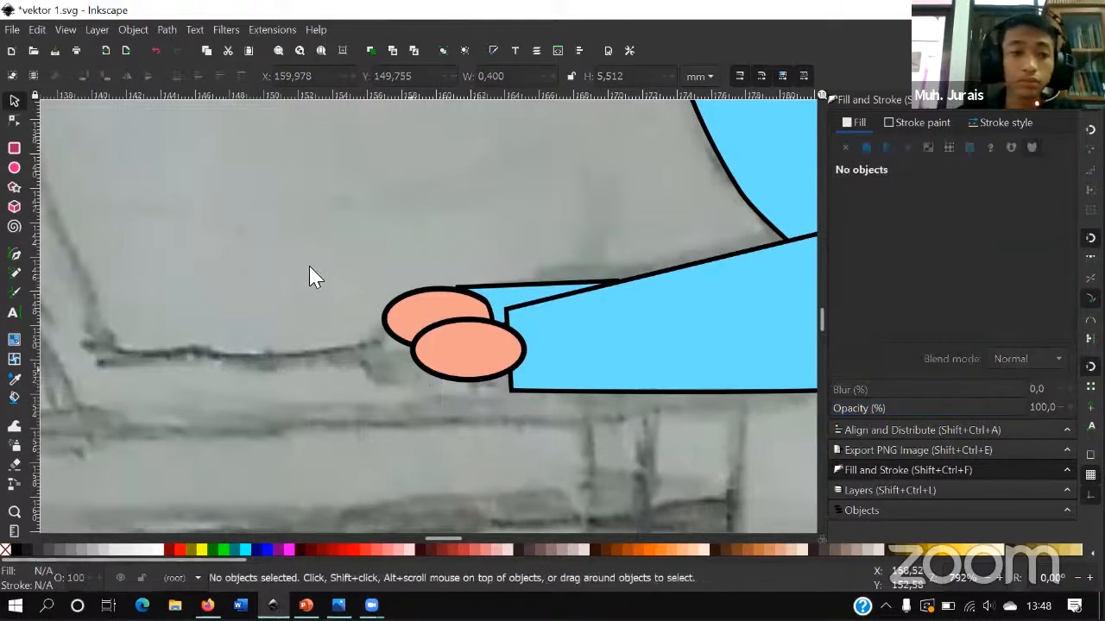
{"action": "left_click", "coordinate": [14, 149]}
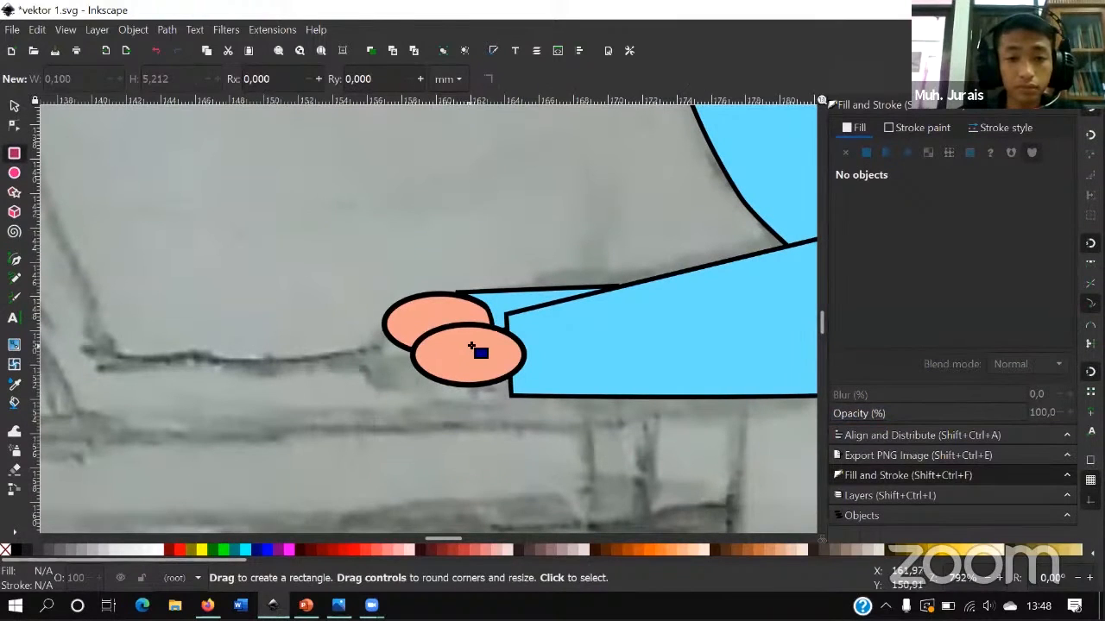
{"action": "left_click_drag", "start_coordinate": [472, 346], "coordinate": [121, 443]}
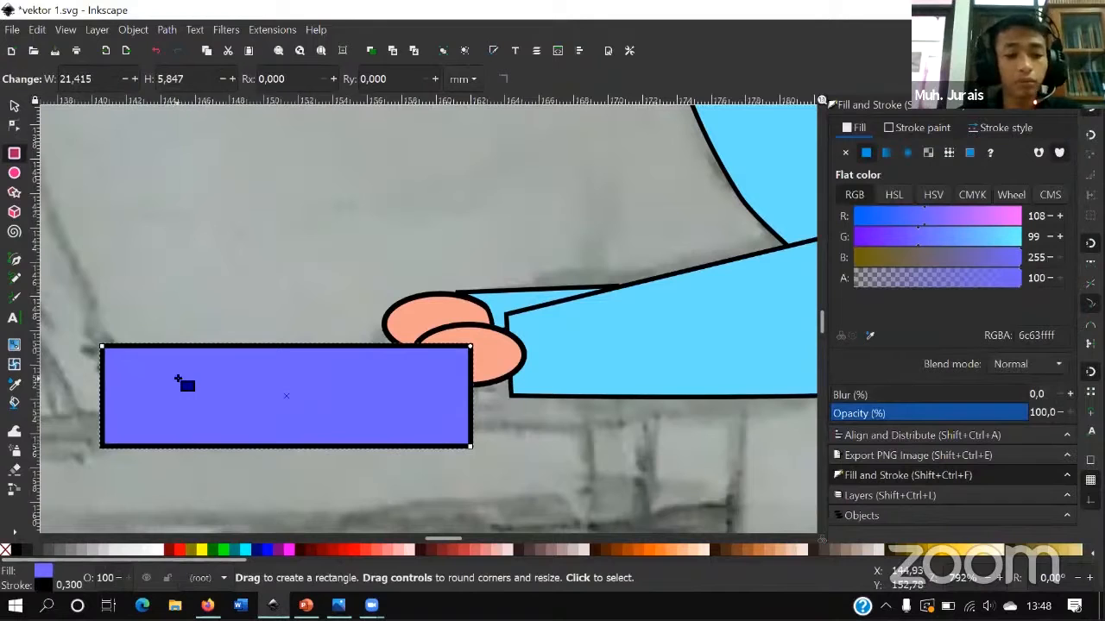
{"action": "key", "text": "s"}
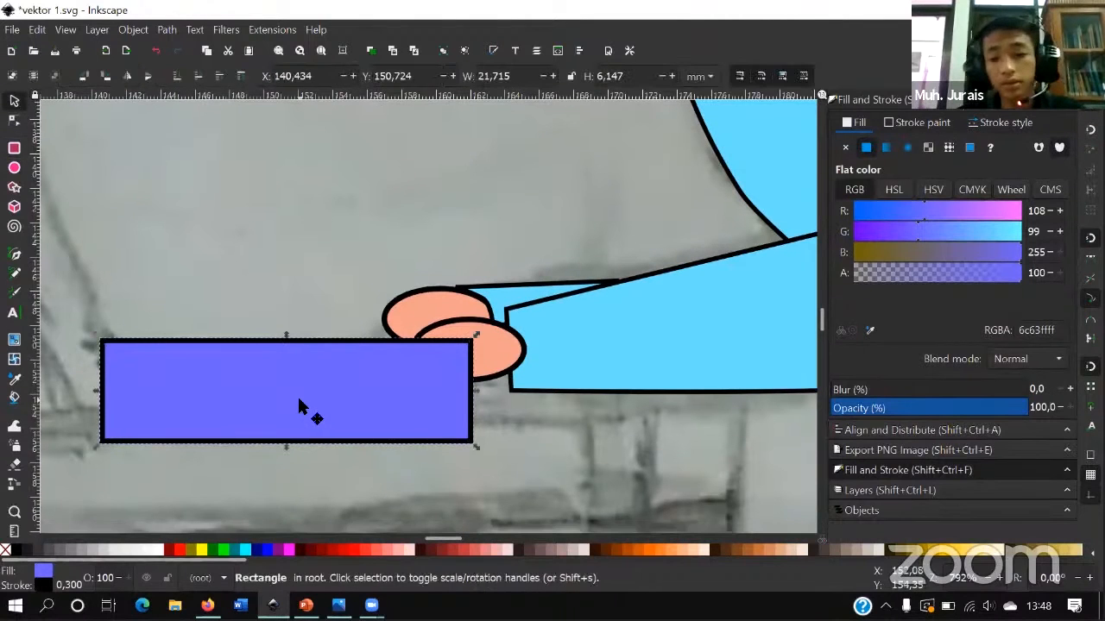
{"action": "key", "text": "Delete"}
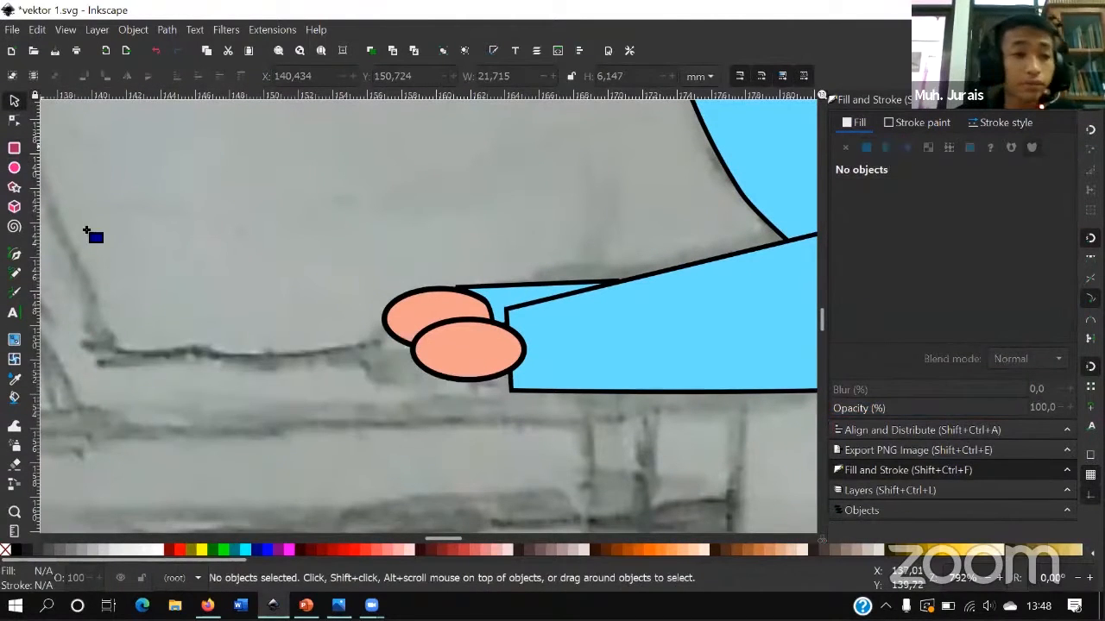
- Draw a rectangle about 22.8 × 4.3 mm for the laptop's base at the hands and place a duplicate above it, offset toward the plant
{"action": "key", "text": "r"}
{"action": "left_click_drag", "start_coordinate": [478, 350], "coordinate": [86, 425]}
{"action": "scroll", "coordinate": [114, 402], "scroll_direction": "down", "scroll_amount": 2}
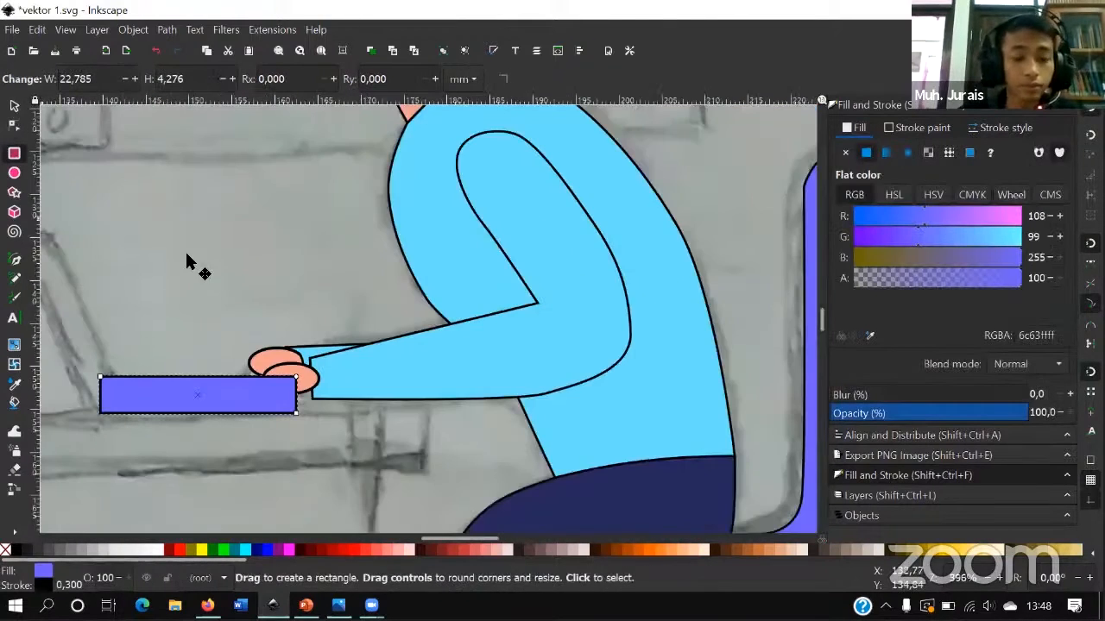
{"action": "key", "text": "s"}
{"action": "left_click_drag", "start_coordinate": [159, 388], "coordinate": [287, 385]}
{"action": "key", "text": "ctrl+d"}
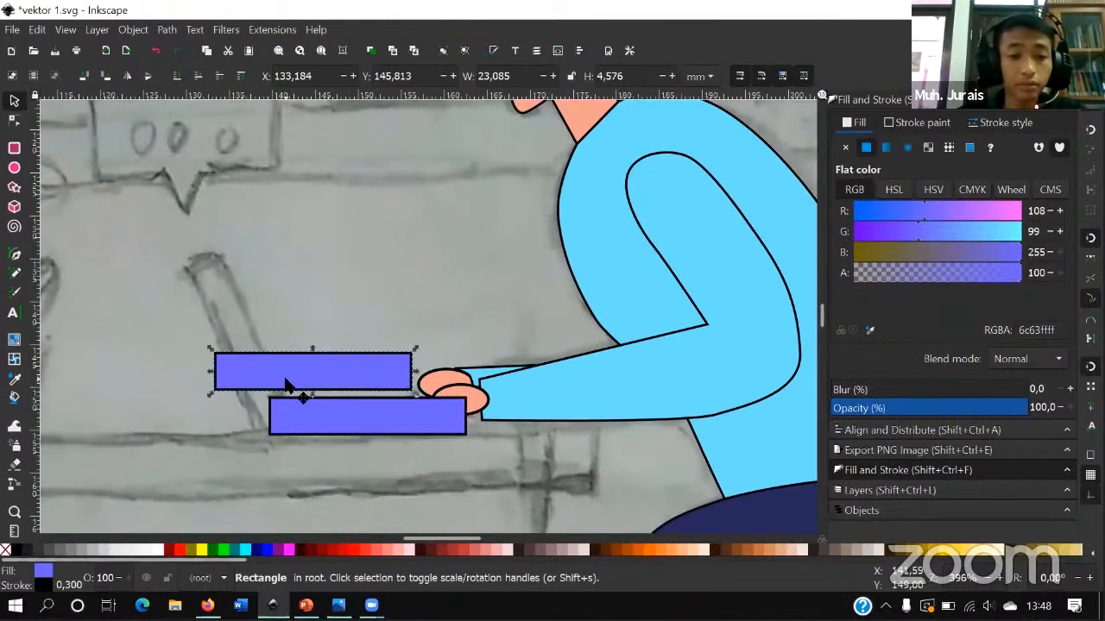
{"action": "key", "text": "r"}
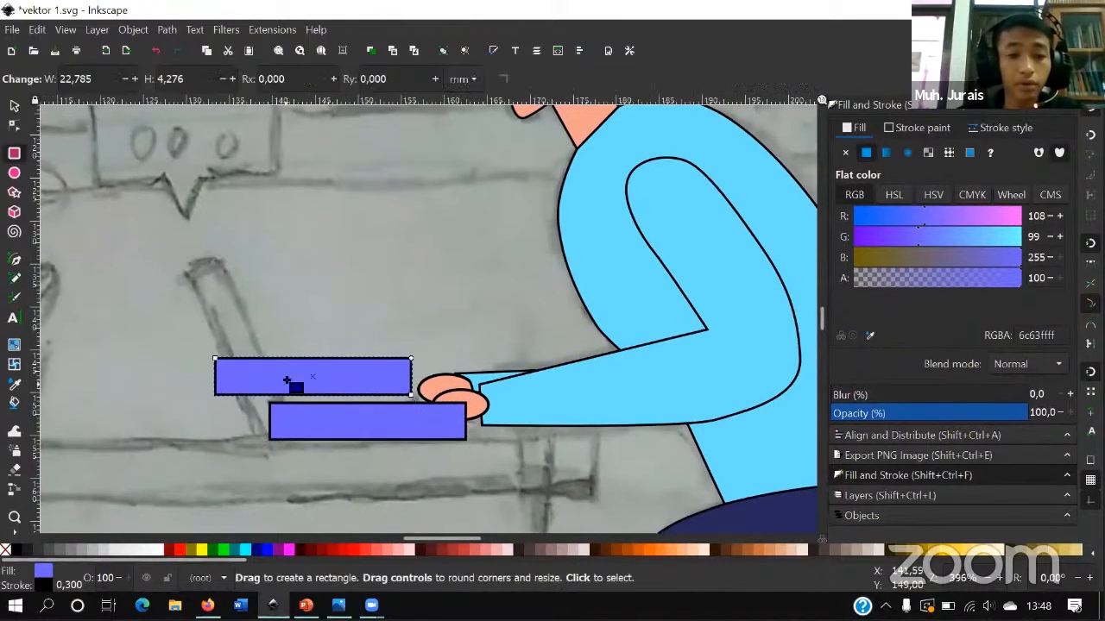
{"action": "left_click", "coordinate": [19, 107]}
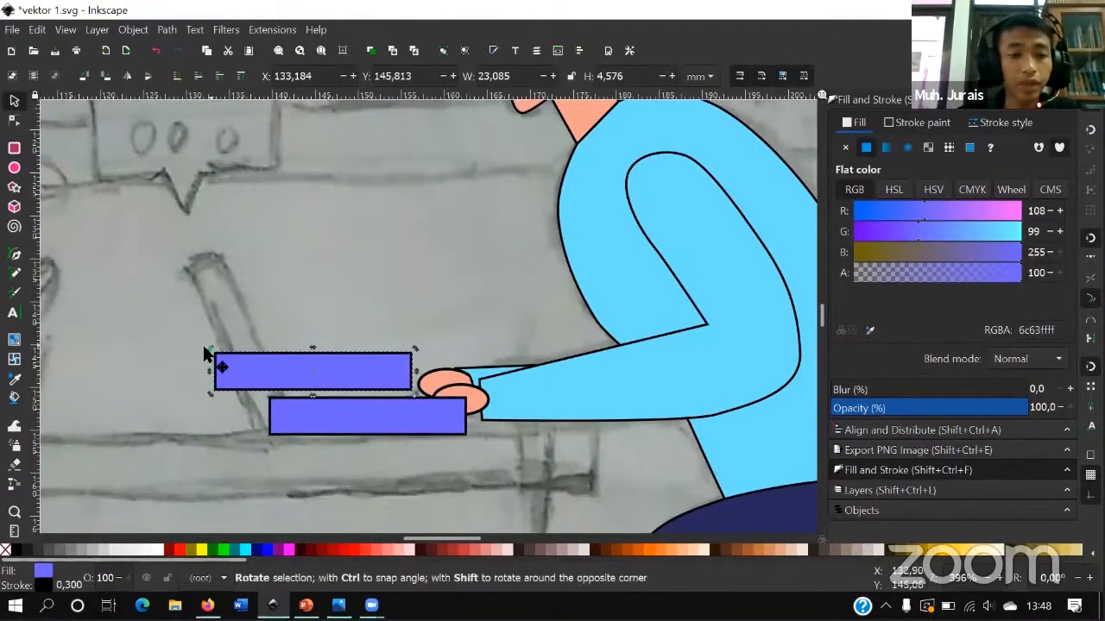
- Rotate the duplicated rectangle to the slant of the sketched laptop screen and join its lower end to the base's far end from the hands
{"action": "scroll", "coordinate": [212, 359], "scroll_direction": "up", "scroll_amount": 1}
{"action": "scroll", "coordinate": [212, 359], "scroll_direction": "up", "scroll_amount": 1}
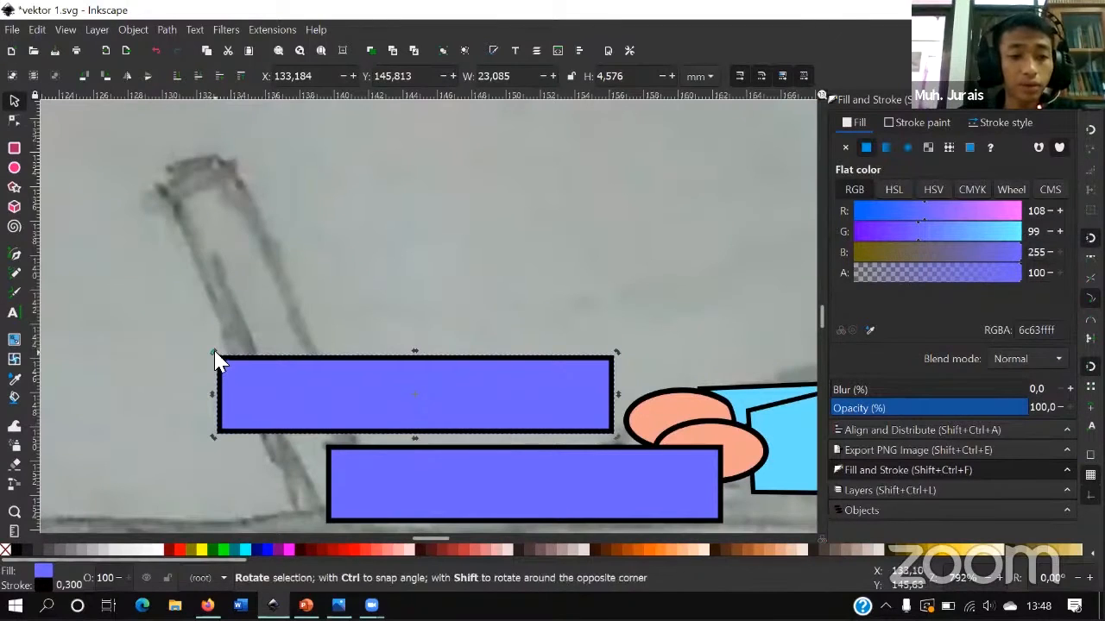
{"action": "left_click_drag", "start_coordinate": [217, 360], "coordinate": [358, 434]}
{"action": "left_click_drag", "start_coordinate": [432, 510], "coordinate": [412, 521]}
{"action": "mouse_move", "coordinate": [390, 464]}
{"action": "left_mouse_down"}
{"action": "mouse_move", "coordinate": [372, 456]}
{"action": "mouse_move", "coordinate": [406, 442]}
{"action": "left_mouse_up"}
{"action": "left_click", "coordinate": [510, 401]}
{"action": "scroll", "coordinate": [527, 414], "scroll_direction": "down", "scroll_amount": 2}
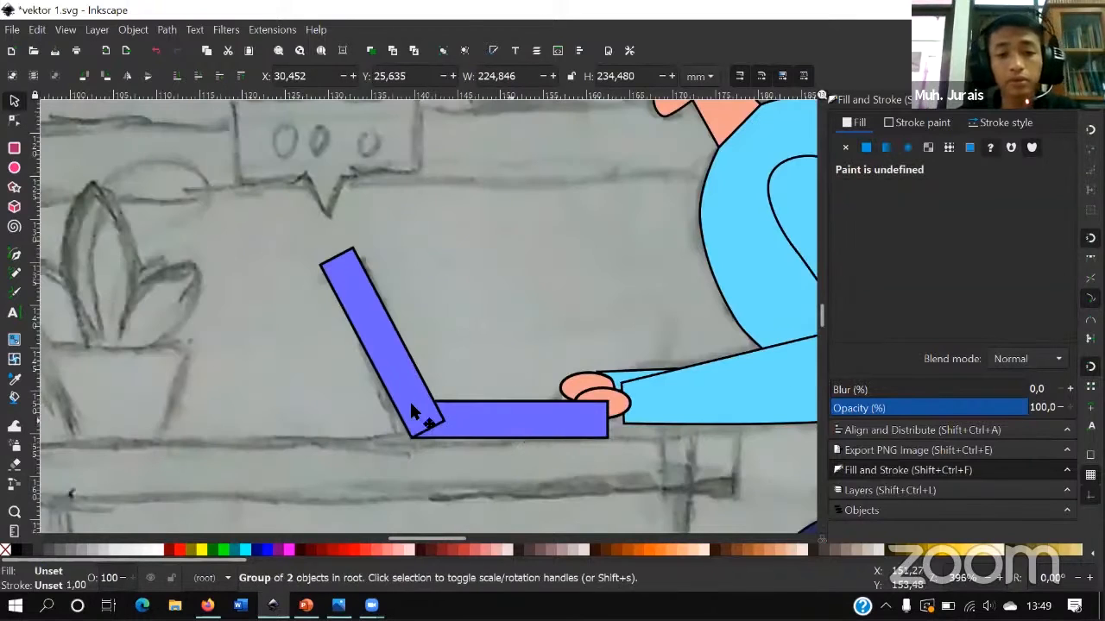
- Select the laptop's base and slanted screen and merge them into one path with Union
{"action": "left_click", "coordinate": [448, 420]}
{"action": "left_click", "coordinate": [388, 347], "text": "shift"}
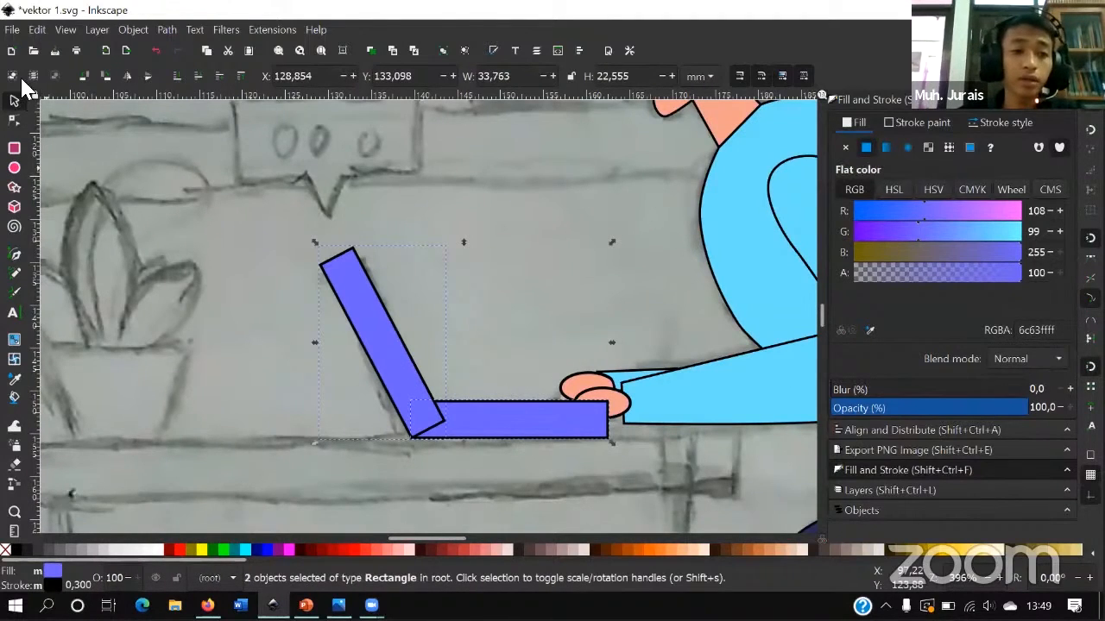
{"action": "left_click", "coordinate": [165, 29]}
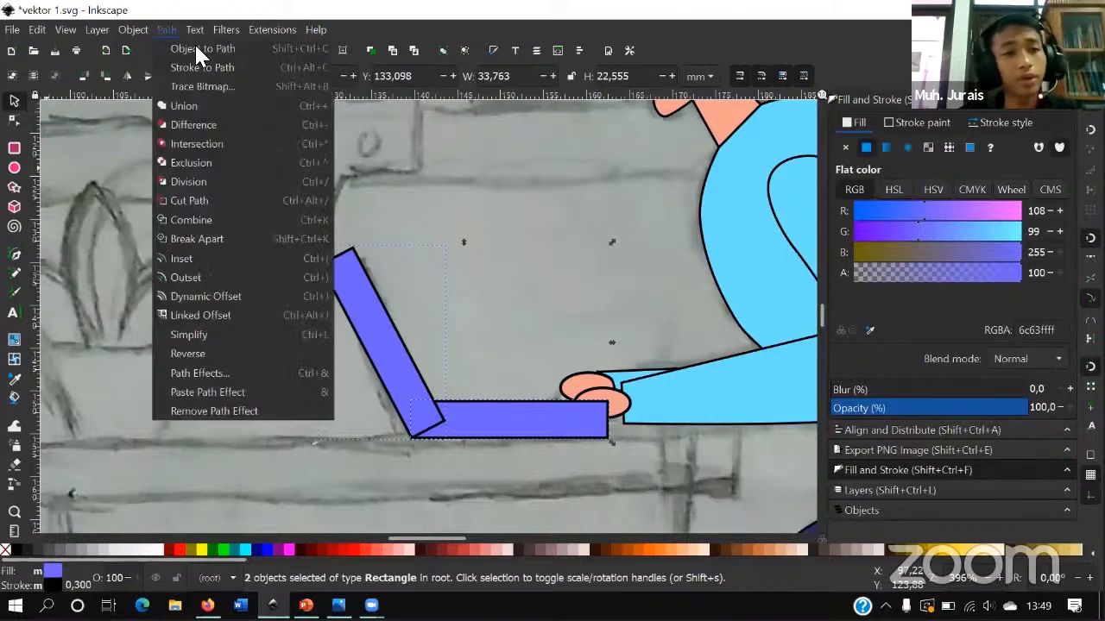
{"action": "left_click", "coordinate": [166, 107]}
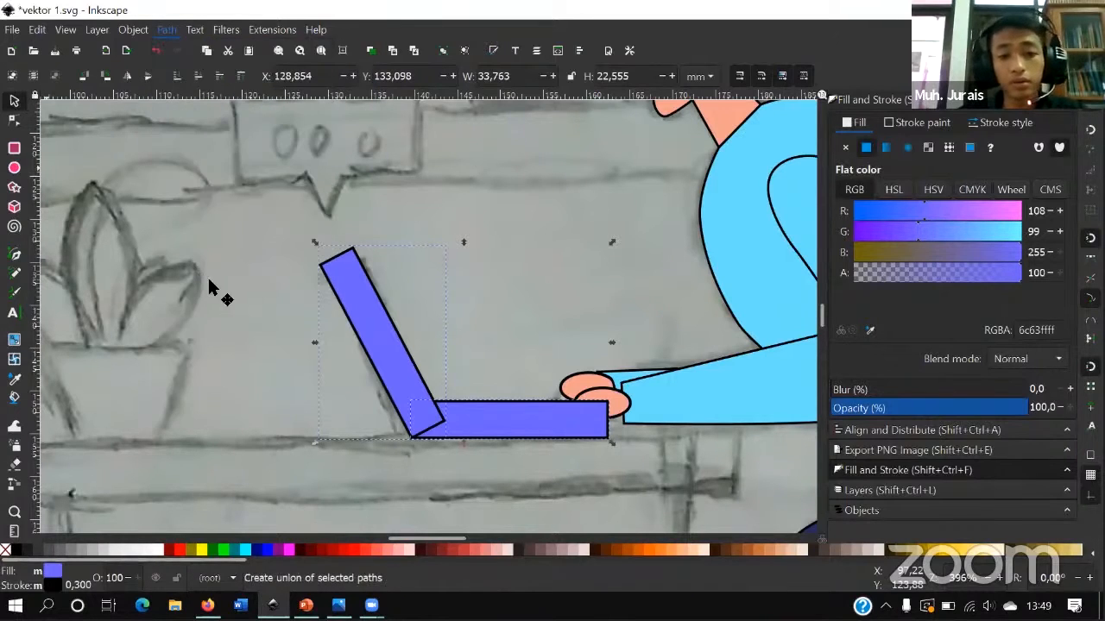
{"action": "left_click", "coordinate": [587, 413]}
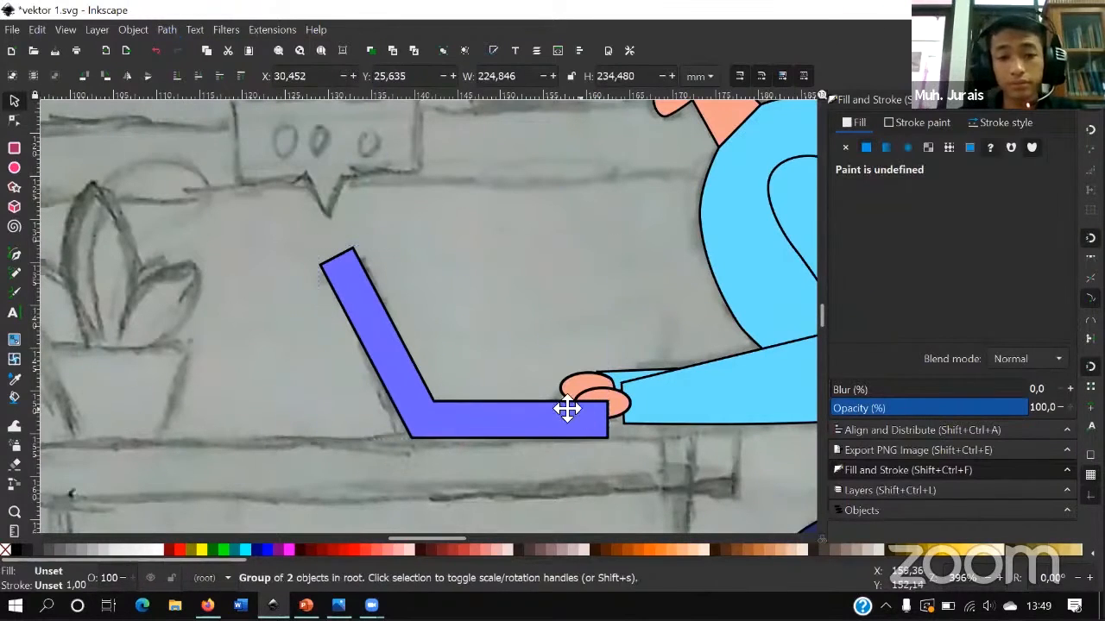
{"action": "left_click_drag", "start_coordinate": [567, 409], "coordinate": [432, 350]}
{"action": "scroll", "coordinate": [432, 351], "scroll_direction": "down", "scroll_amount": 1, "text": "ctrl"}
{"action": "scroll", "coordinate": [509, 362], "scroll_direction": "down", "scroll_amount": 1, "text": "ctrl"}
{"action": "scroll", "coordinate": [406, 308], "scroll_direction": "down", "scroll_amount": 1}
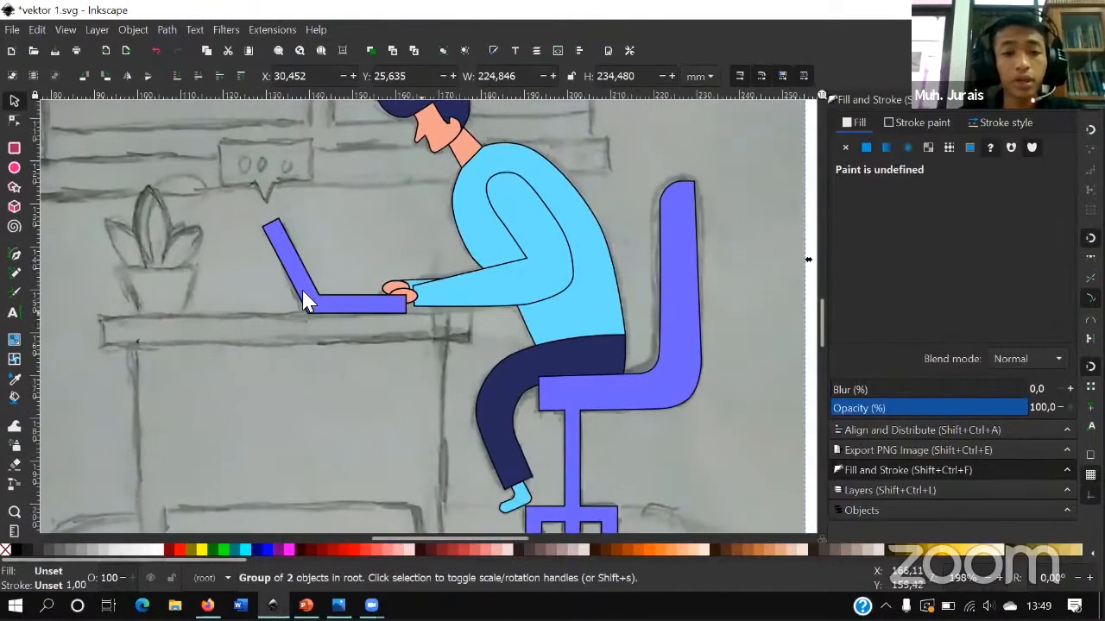
{"action": "left_click", "coordinate": [14, 150]}
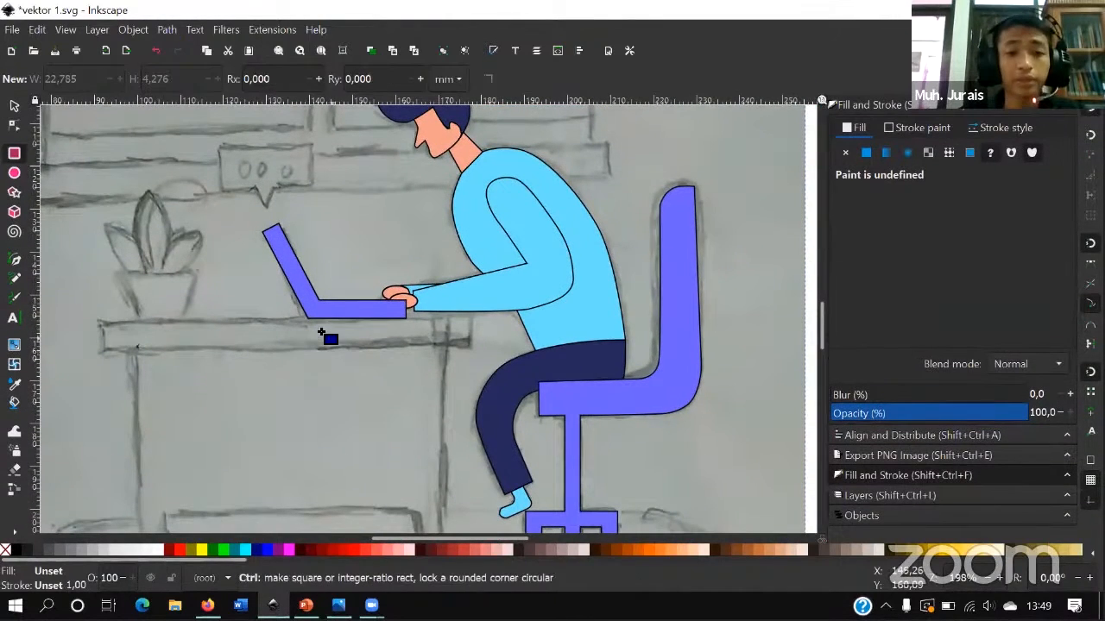
{"action": "scroll", "coordinate": [424, 342], "scroll_direction": "up", "scroll_amount": 1, "text": "ctrl"}
{"action": "scroll", "coordinate": [497, 323], "scroll_direction": "up", "scroll_amount": 1}
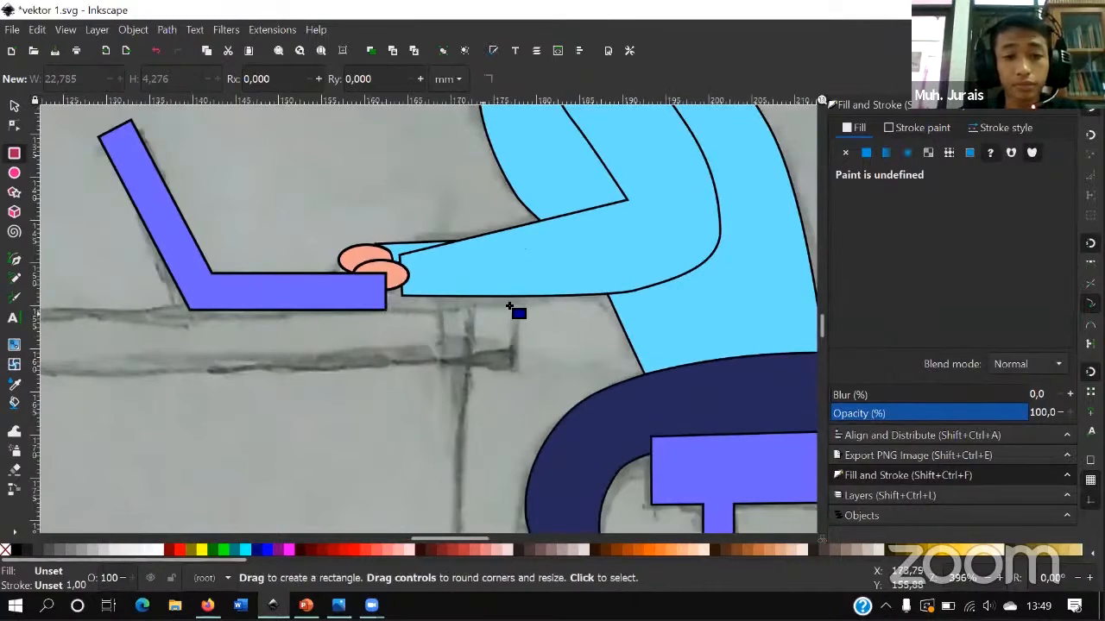
{"action": "left_click_drag", "start_coordinate": [515, 304], "coordinate": [185, 376]}
{"action": "key", "text": "ctrl+z"}
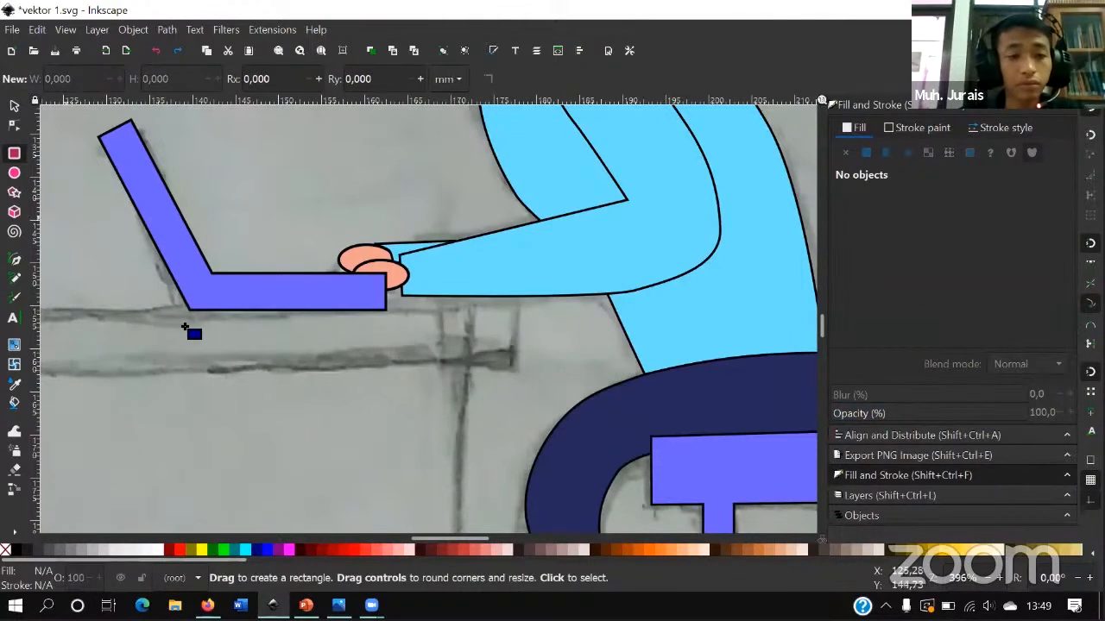
- Draw a rectangle about 87.5 × 6.7 mm for the desk's top over the sketch and nudge it directly beneath the laptop
{"action": "scroll", "coordinate": [216, 340], "scroll_direction": "down", "scroll_amount": 2}
{"action": "scroll", "coordinate": [215, 336], "scroll_direction": "left", "scroll_amount": 3}
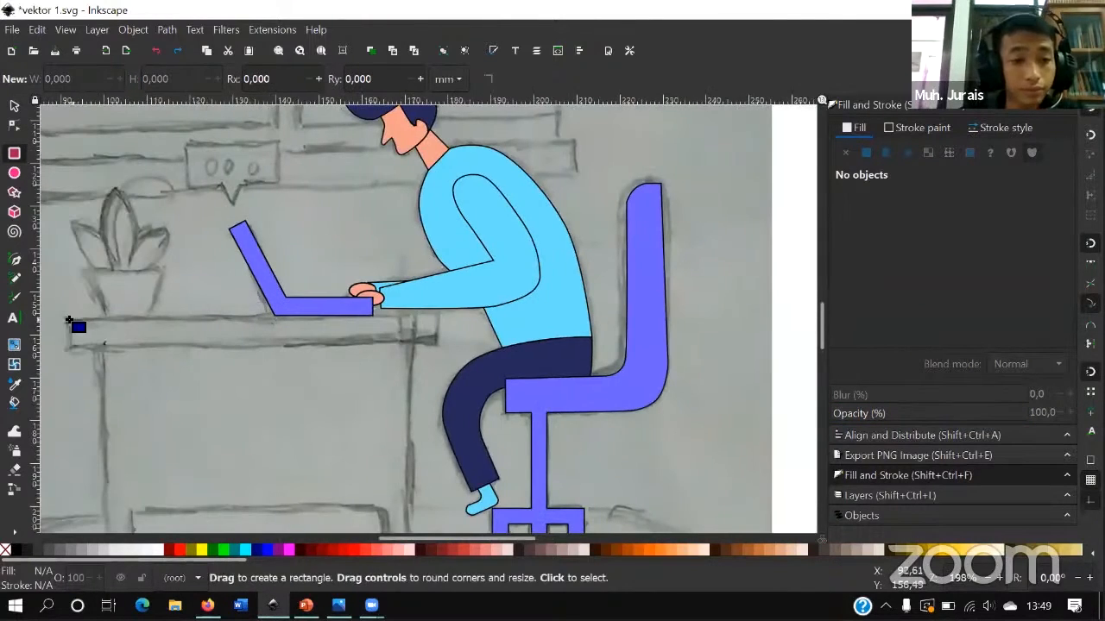
{"action": "left_click_drag", "start_coordinate": [64, 319], "coordinate": [441, 348]}
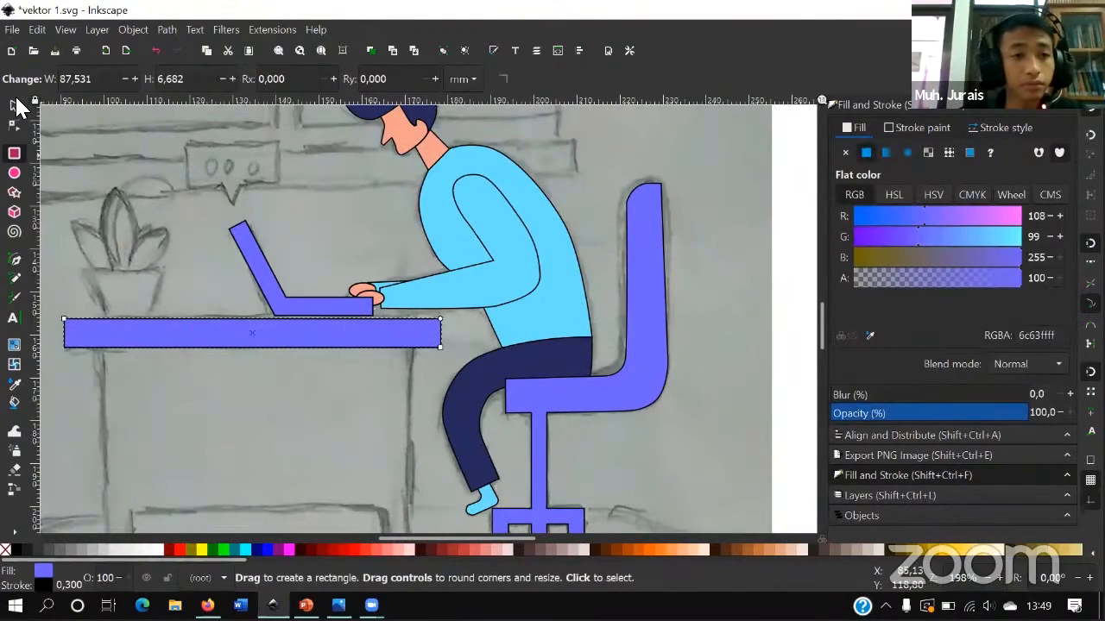
{"action": "left_click", "coordinate": [14, 103]}
{"action": "scroll", "coordinate": [339, 326], "scroll_direction": "up", "scroll_amount": 2}
{"action": "left_click_drag", "start_coordinate": [339, 326], "coordinate": [354, 331]}
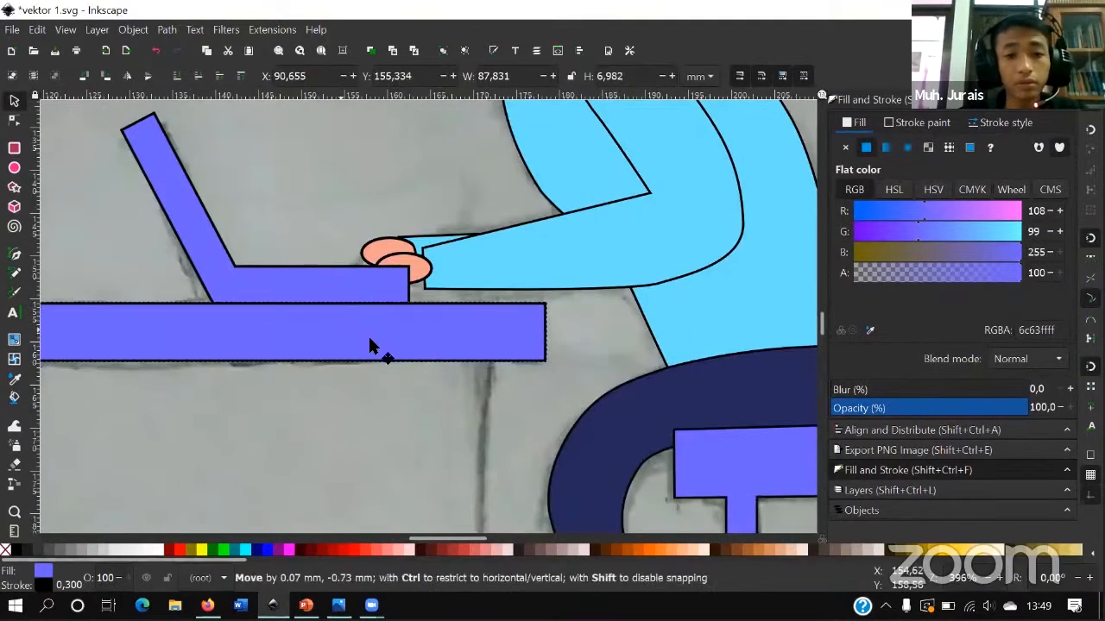
{"action": "scroll", "coordinate": [424, 326], "scroll_direction": "up", "scroll_amount": 2}
{"action": "mouse_move", "coordinate": [450, 371]}
{"action": "left_mouse_down"}
{"action": "mouse_move", "coordinate": [444, 357]}
{"action": "mouse_move", "coordinate": [467, 370]}
{"action": "left_mouse_up"}
{"action": "scroll", "coordinate": [518, 384], "scroll_direction": "down", "scroll_amount": 3}
{"action": "left_click", "coordinate": [601, 357]}
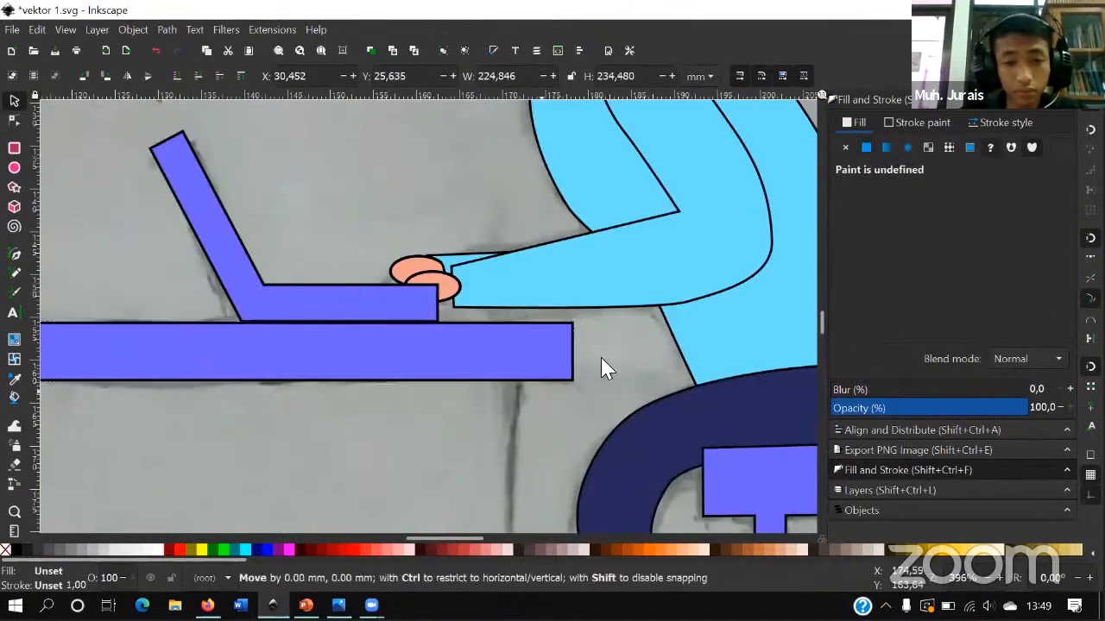
- Draw a rectangle about 73.2 × 37.6 mm for the desk's body, from the tabletop's underside down to the sketched legs
{"action": "scroll", "coordinate": [587, 366], "scroll_direction": "down", "scroll_amount": 3}
{"action": "key", "text": "space"}
{"action": "scroll", "coordinate": [385, 333], "scroll_direction": "up", "scroll_amount": 1}
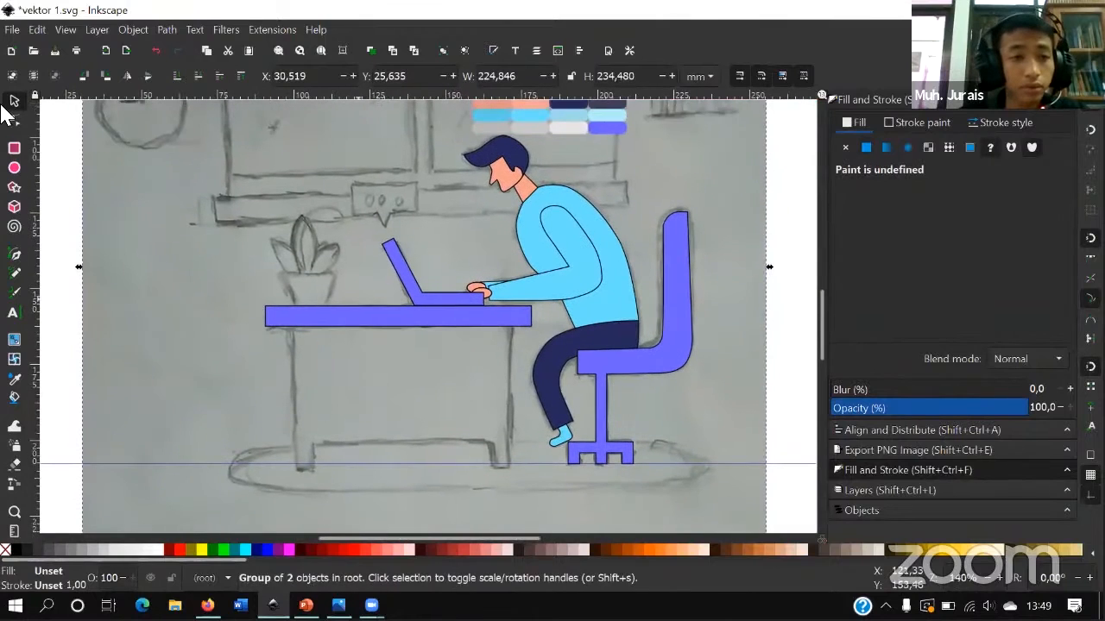
{"action": "key", "text": "r"}
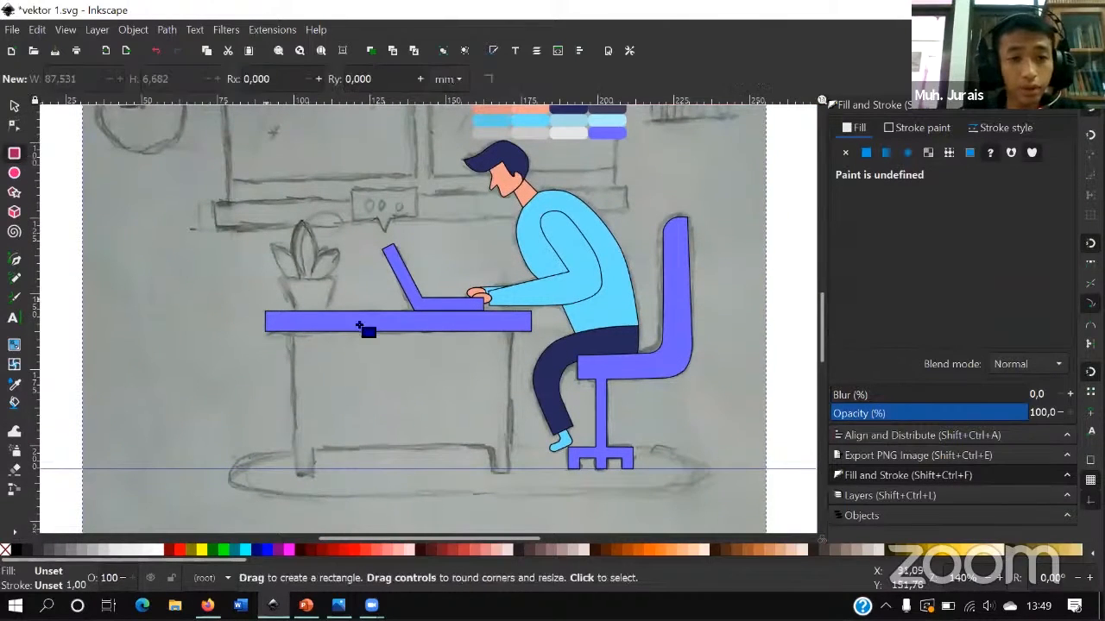
{"action": "scroll", "coordinate": [469, 288], "scroll_direction": "up", "scroll_amount": 2}
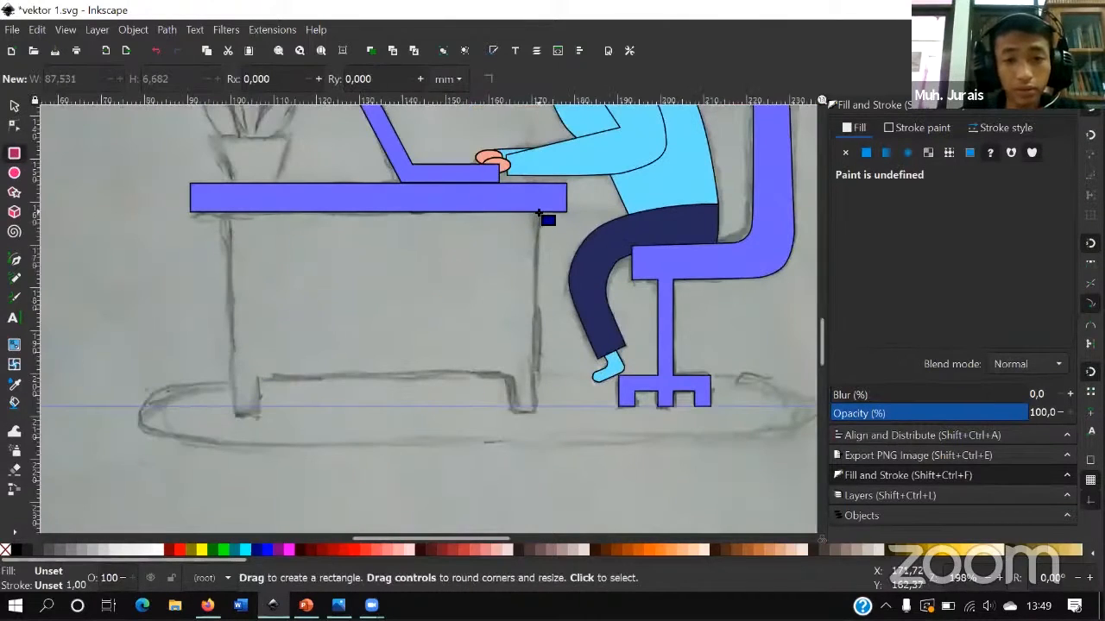
{"action": "left_click_drag", "start_coordinate": [539, 213], "coordinate": [223, 372]}
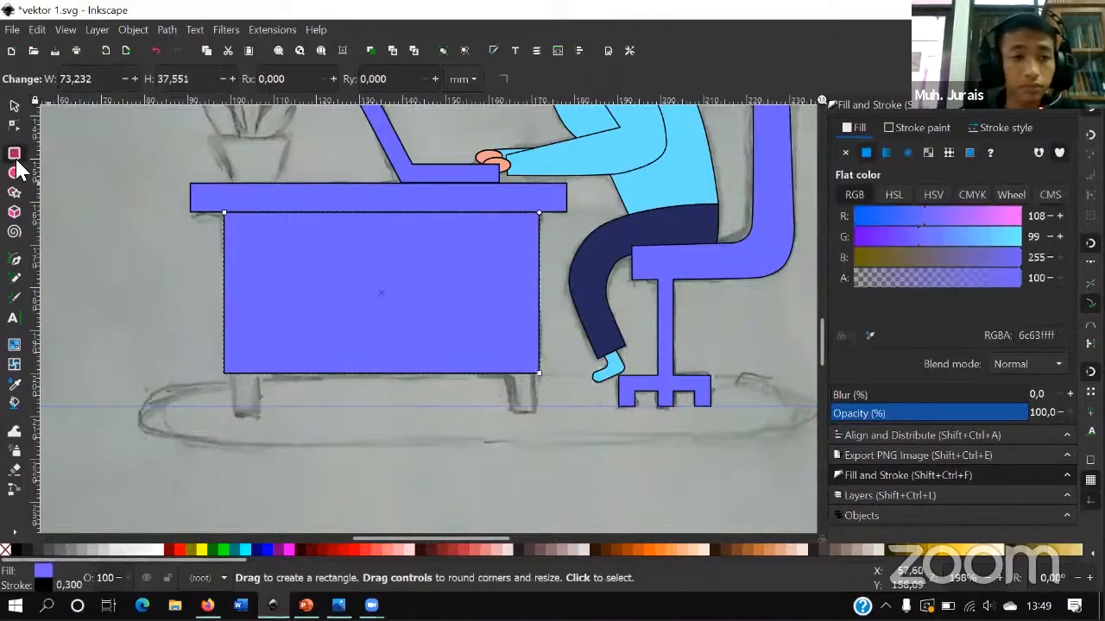
{"action": "scroll", "coordinate": [247, 400], "scroll_direction": "up", "scroll_amount": 3}
{"action": "left_click_drag", "start_coordinate": [377, 264], "coordinate": [279, 388]}
{"action": "key", "text": "ctrl+z"}
- Draw a rectangle about 8 × 9.9 mm for a desk leg, starting from the desk body's lower corner on the plant's side
{"action": "scroll", "coordinate": [267, 229], "scroll_direction": "up", "scroll_amount": 2}
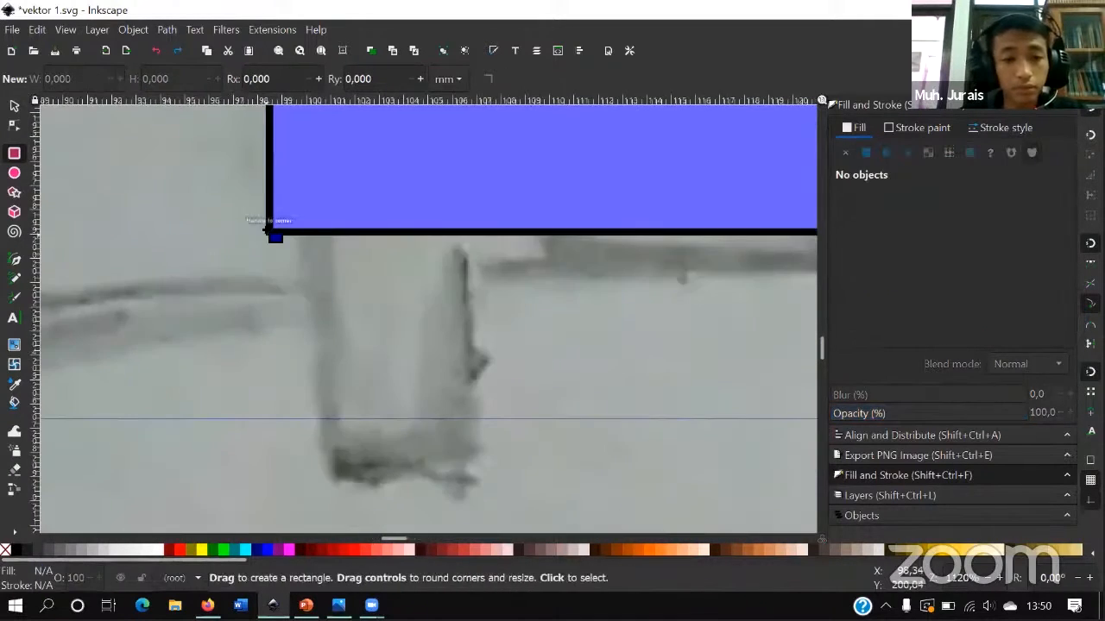
{"action": "left_click_drag", "start_coordinate": [278, 239], "coordinate": [466, 475]}
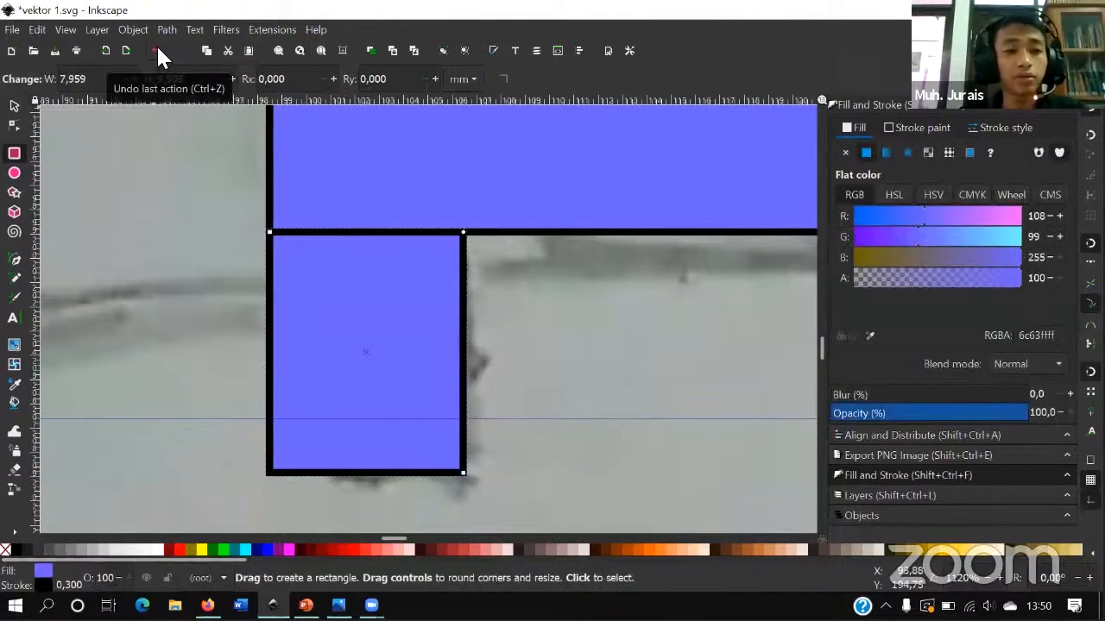
{"action": "left_click", "coordinate": [14, 105]}
{"action": "scroll", "coordinate": [394, 404], "scroll_direction": "down", "scroll_amount": 4}
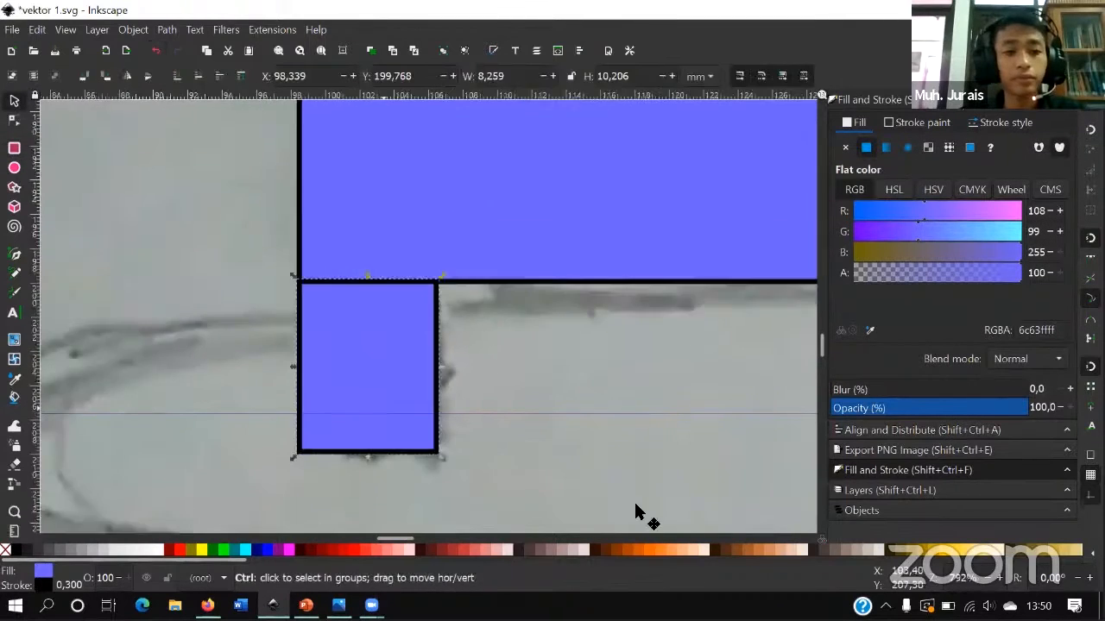
- Duplicate the desk leg and place the copy flush under the desk body's lower corner nearest the person
{"action": "left_click_drag", "start_coordinate": [532, 464], "coordinate": [98, 340]}
{"action": "left_click", "coordinate": [199, 348], "text": "alt"}
{"action": "left_click", "coordinate": [208, 349], "text": "ctrl"}
{"action": "key", "text": "ctrl+d"}
{"action": "left_click_drag", "start_coordinate": [197, 339], "coordinate": [612, 344]}
{"action": "left_click_drag", "start_coordinate": [474, 397], "coordinate": [478, 396]}
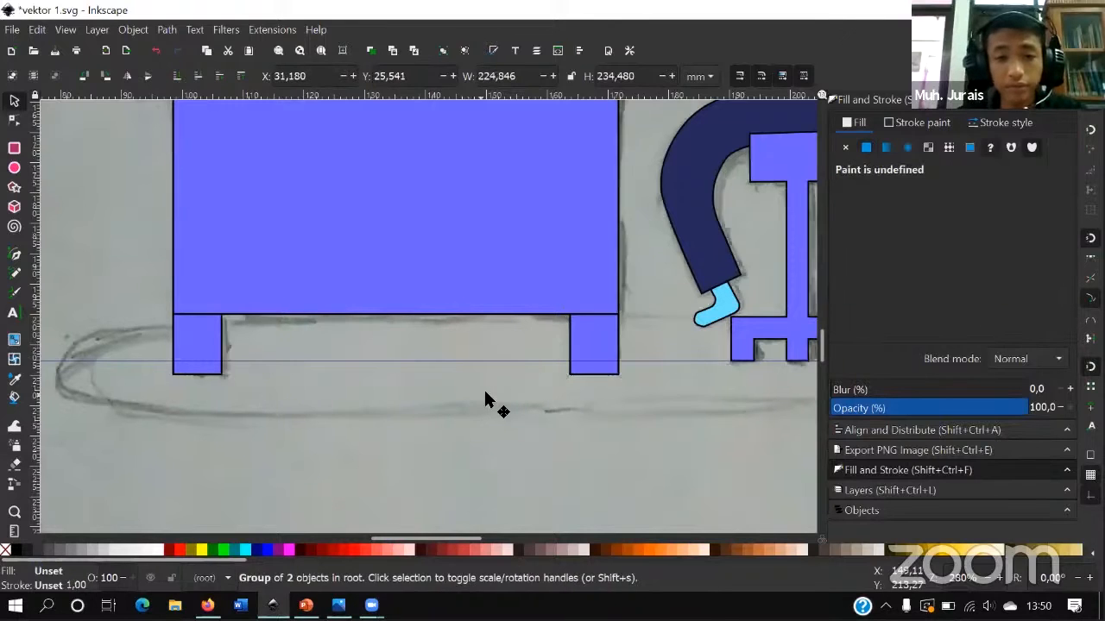
{"action": "scroll", "coordinate": [478, 394], "scroll_direction": "down", "scroll_amount": 2}
{"action": "left_click_drag", "start_coordinate": [482, 325], "coordinate": [481, 366]}
{"action": "scroll", "coordinate": [481, 366], "scroll_direction": "up", "scroll_amount": 1}
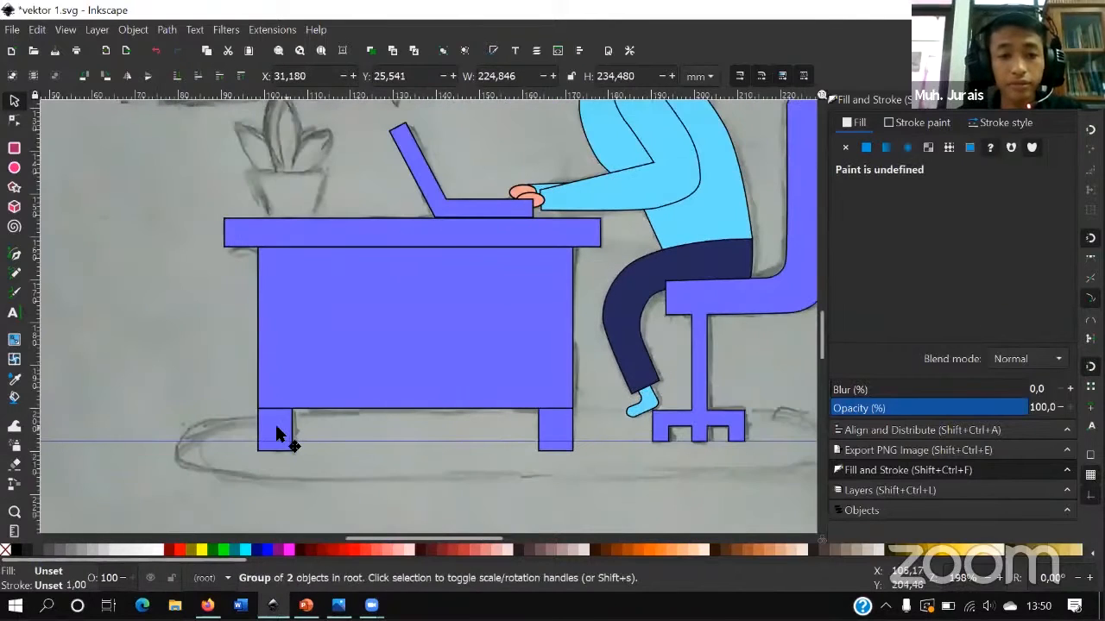
- Select both desk legs and the desk body and merge them into one path with Union
{"action": "left_click", "coordinate": [278, 428]}
{"action": "left_click", "coordinate": [543, 436], "text": "shift"}
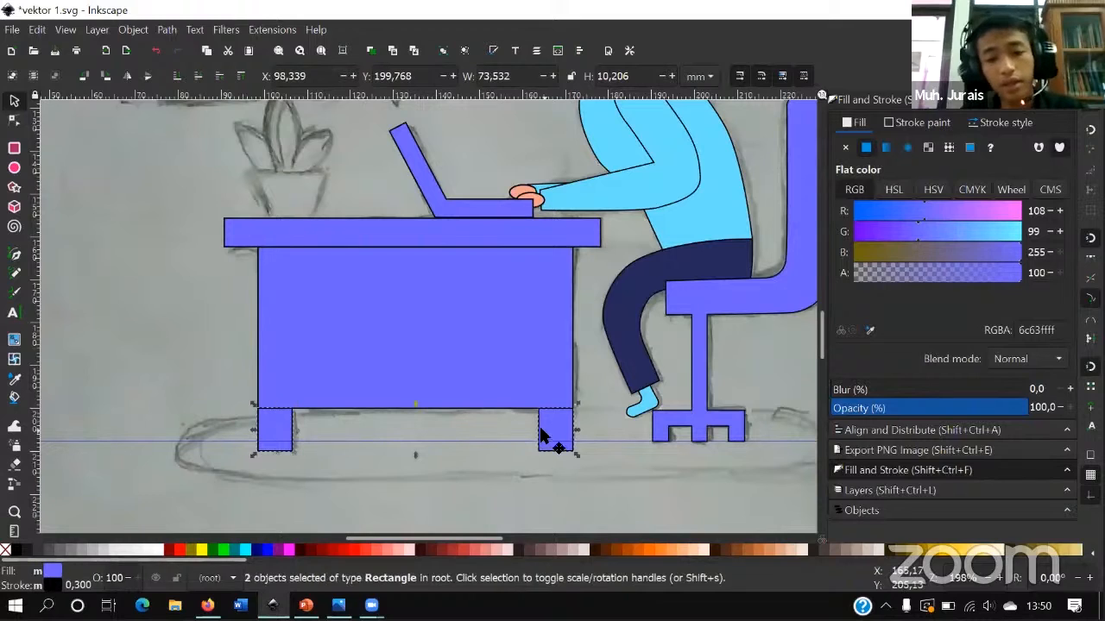
{"action": "left_click", "coordinate": [498, 371], "text": "shift"}
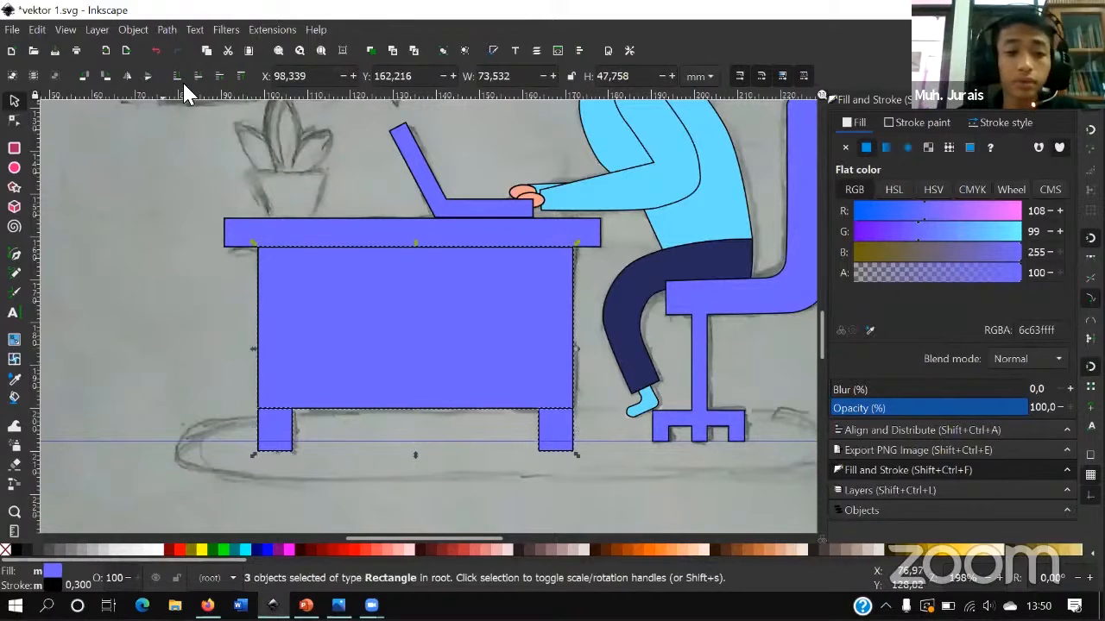
{"action": "left_click", "coordinate": [166, 29]}
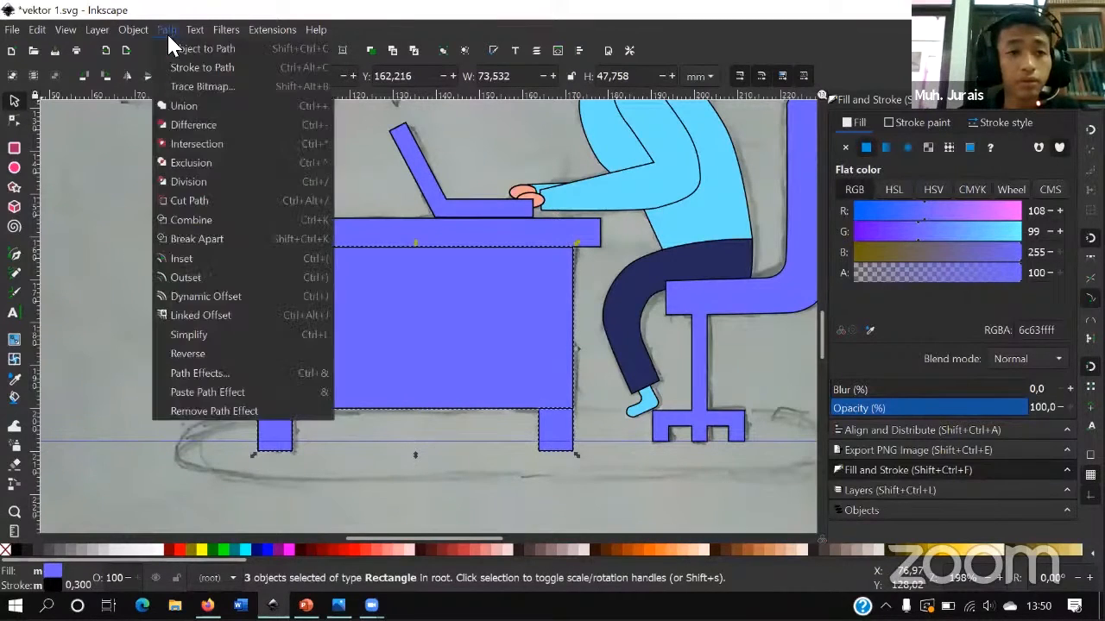
{"action": "left_click", "coordinate": [183, 106]}
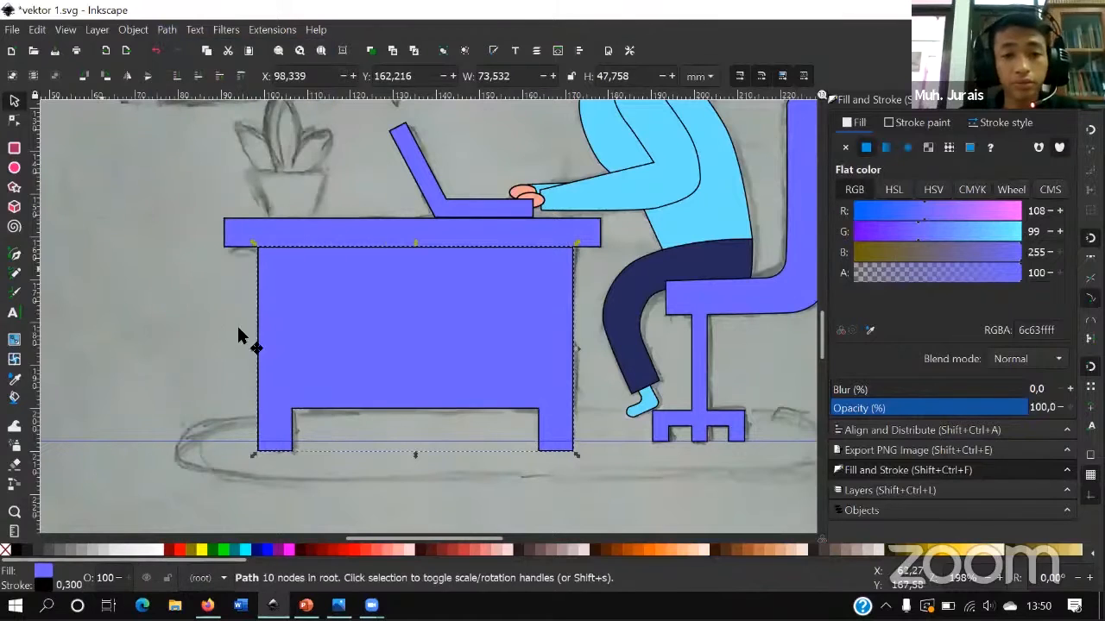
{"action": "left_click", "coordinate": [239, 329]}
- Try grouping the tabletop with the merged desk body
{"action": "scroll", "coordinate": [303, 340], "scroll_direction": "down", "scroll_amount": 1}
{"action": "left_click_drag", "start_coordinate": [477, 422], "coordinate": [442, 413]}
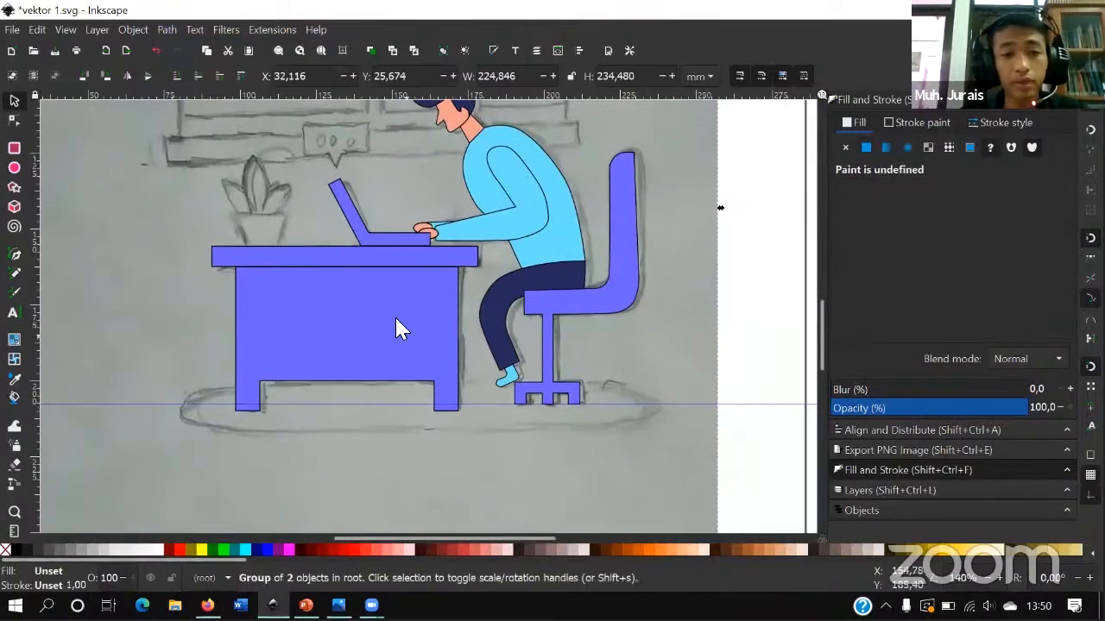
{"action": "left_click", "coordinate": [359, 269]}
{"action": "left_click", "coordinate": [323, 251], "text": "ctrl"}
{"action": "scroll", "coordinate": [311, 277], "scroll_direction": "up", "scroll_amount": 1}
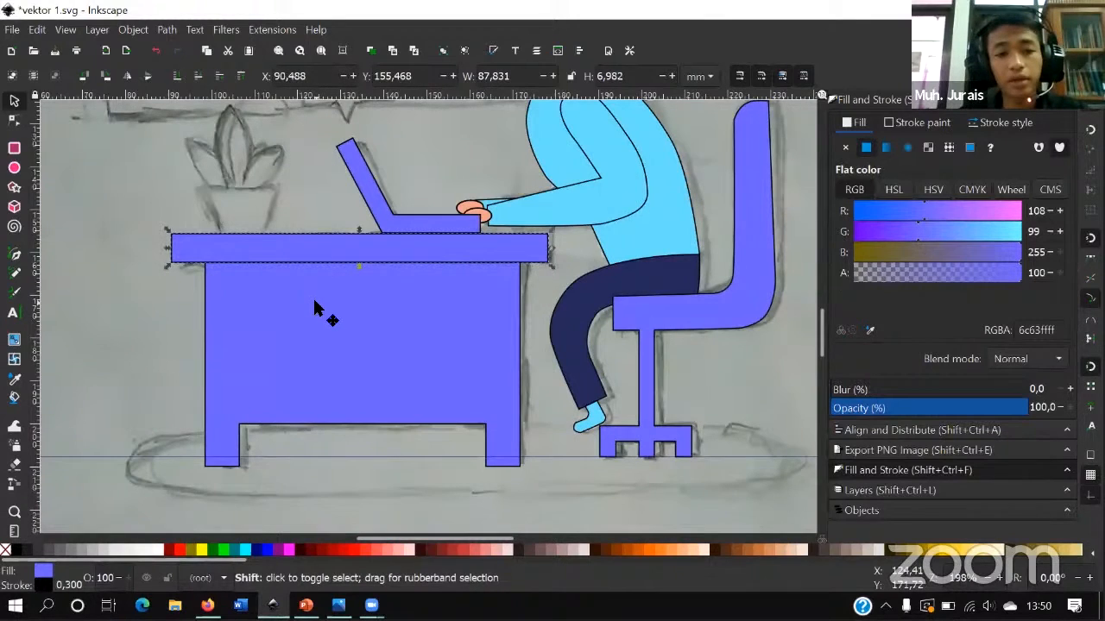
{"action": "left_click", "coordinate": [219, 292], "text": "shift"}
{"action": "key", "text": "ctrl+g"}
{"action": "key", "text": "ctrl+z"}
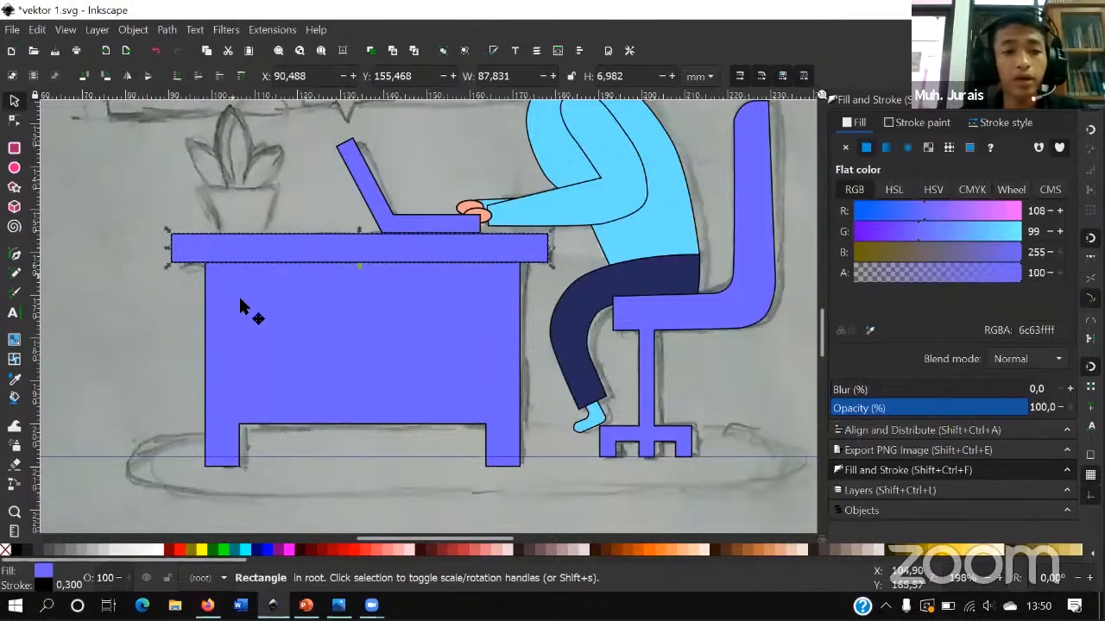
- Center the desk body horizontally under the tabletop, aligning relative to First selected, and group the two parts
{"action": "left_click", "coordinate": [353, 363], "text": "shift"}
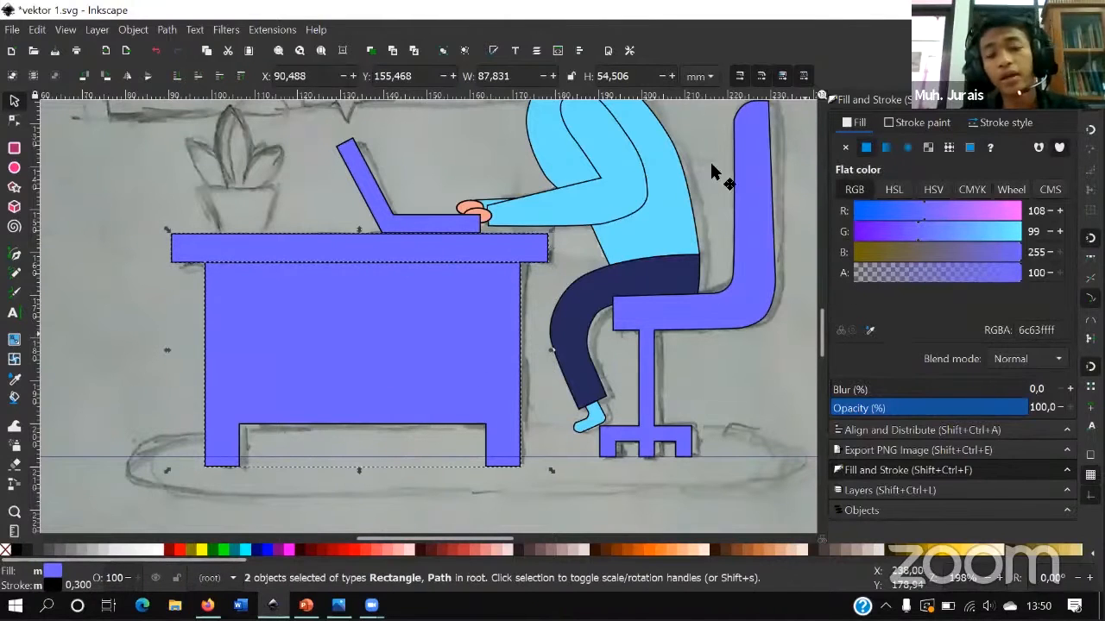
{"action": "left_click", "coordinate": [579, 50]}
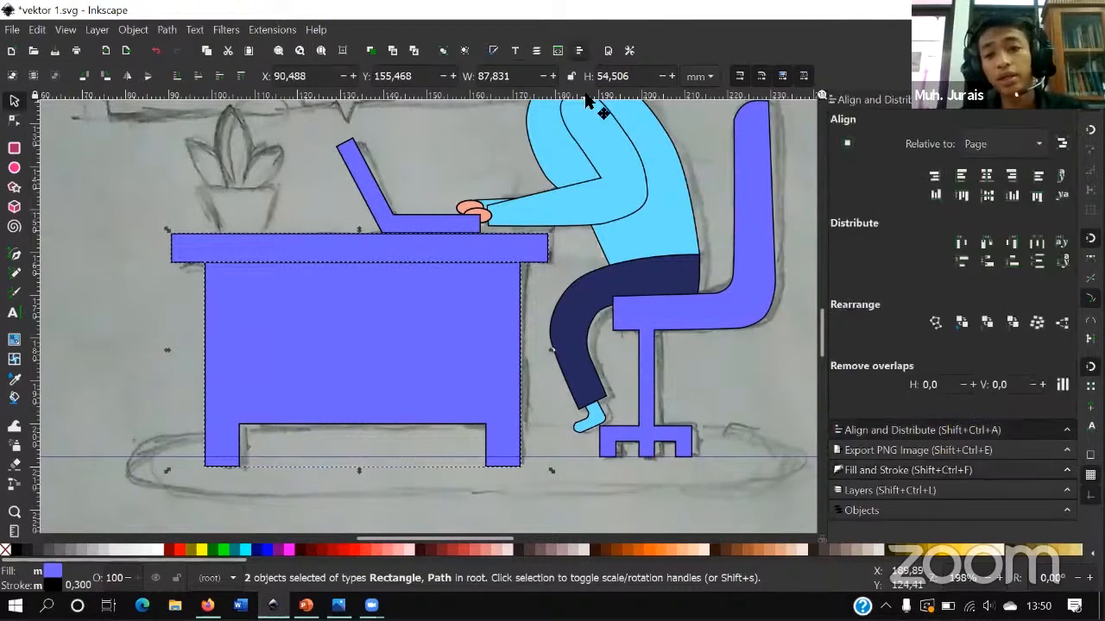
{"action": "left_click", "coordinate": [1023, 140]}
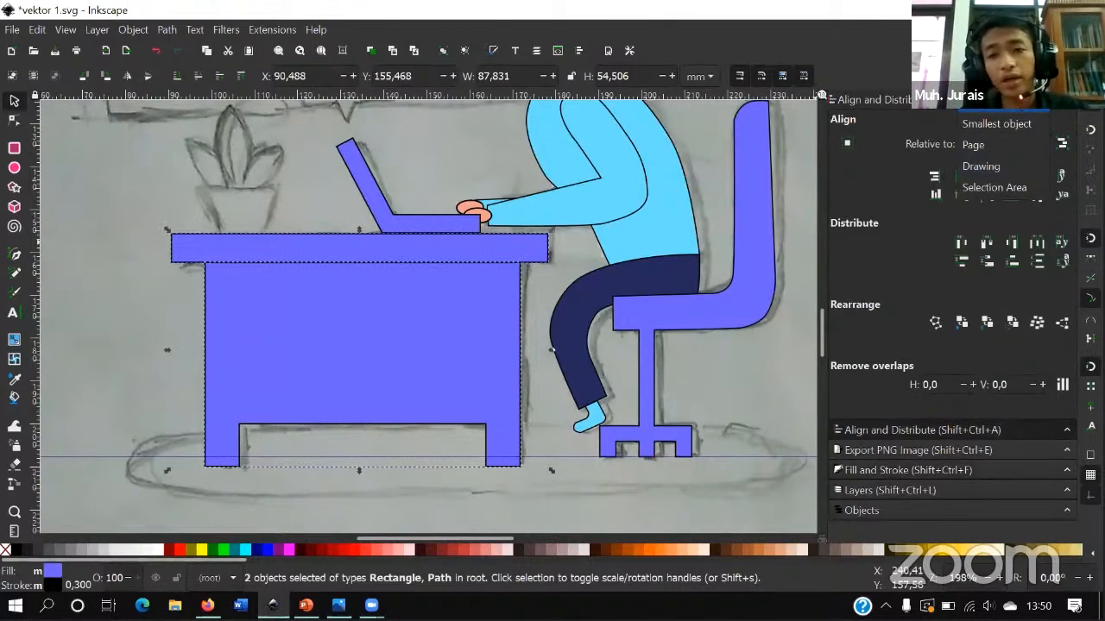
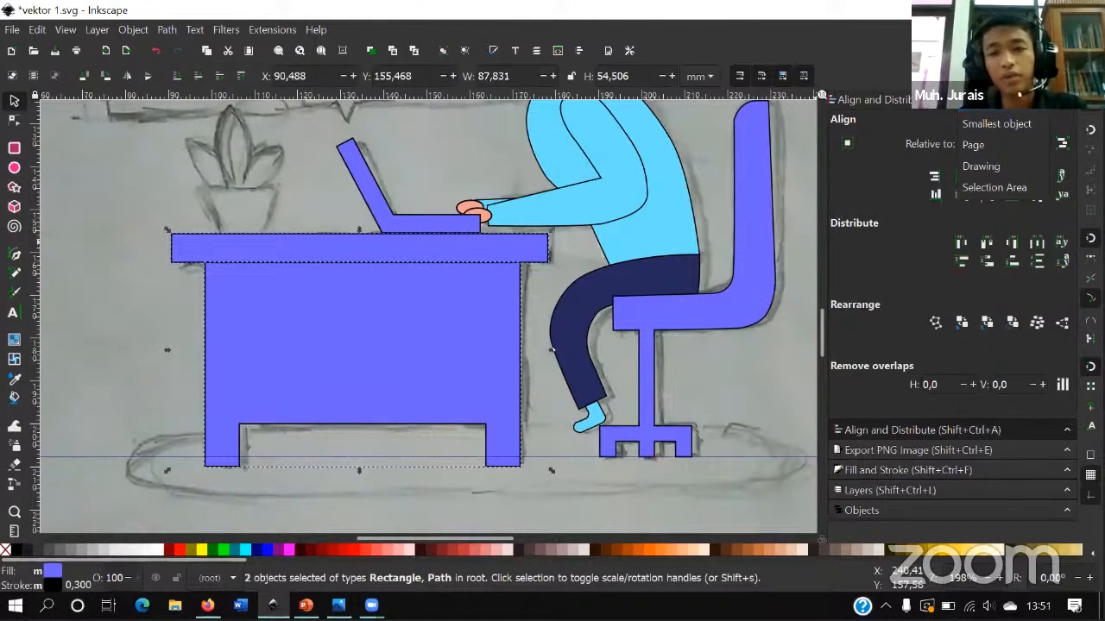
{"action": "left_click", "coordinate": [992, 80]}
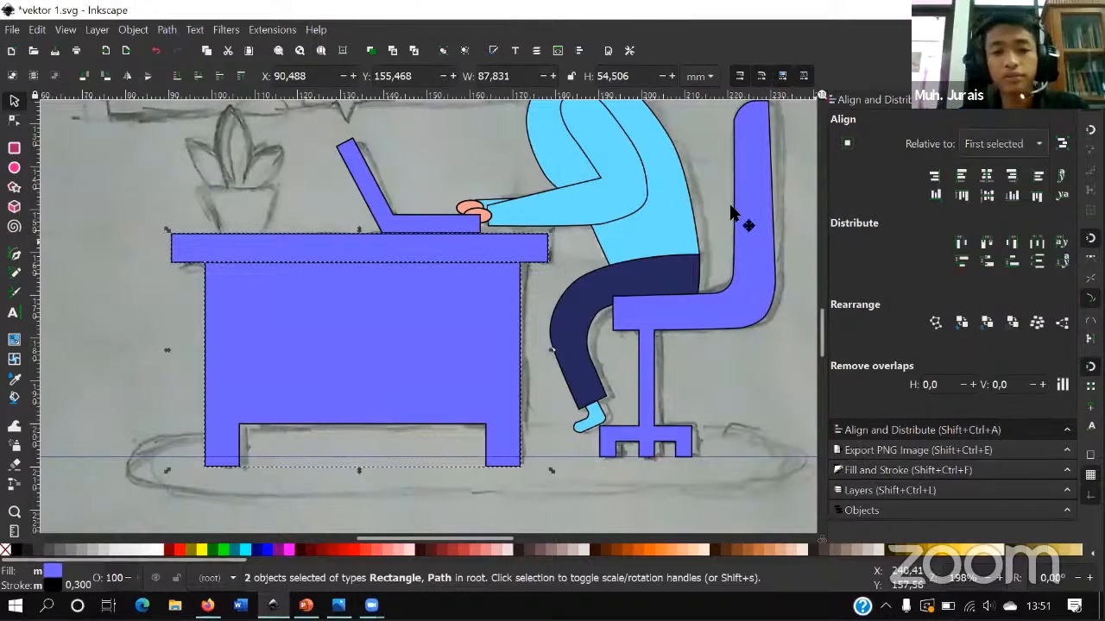
{"action": "left_click", "coordinate": [987, 177]}
{"action": "key", "text": "ctrl+g"}
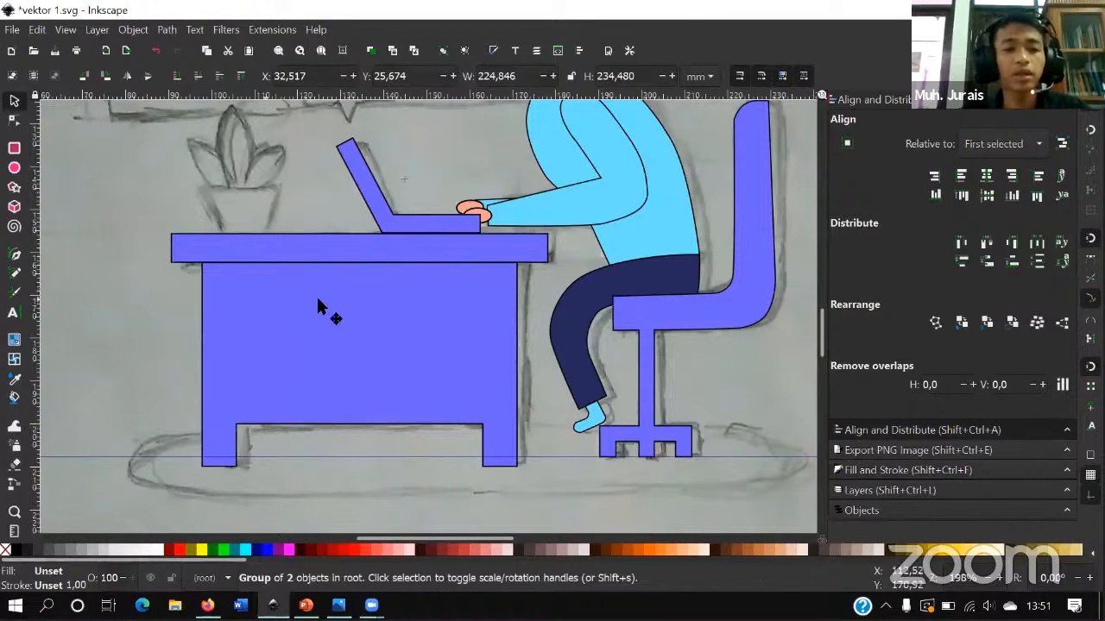
{"action": "scroll", "coordinate": [315, 309], "scroll_direction": "down", "scroll_amount": 2}
{"action": "left_click", "coordinate": [708, 328]}
- Draw a rectangle about 14.7 × 10.7 mm for the plant's pot, resting on the tabletop, and make it ready for node editing
{"action": "scroll", "coordinate": [681, 318], "scroll_direction": "down", "scroll_amount": 1}
{"action": "scroll", "coordinate": [412, 300], "scroll_direction": "down", "scroll_amount": 1}
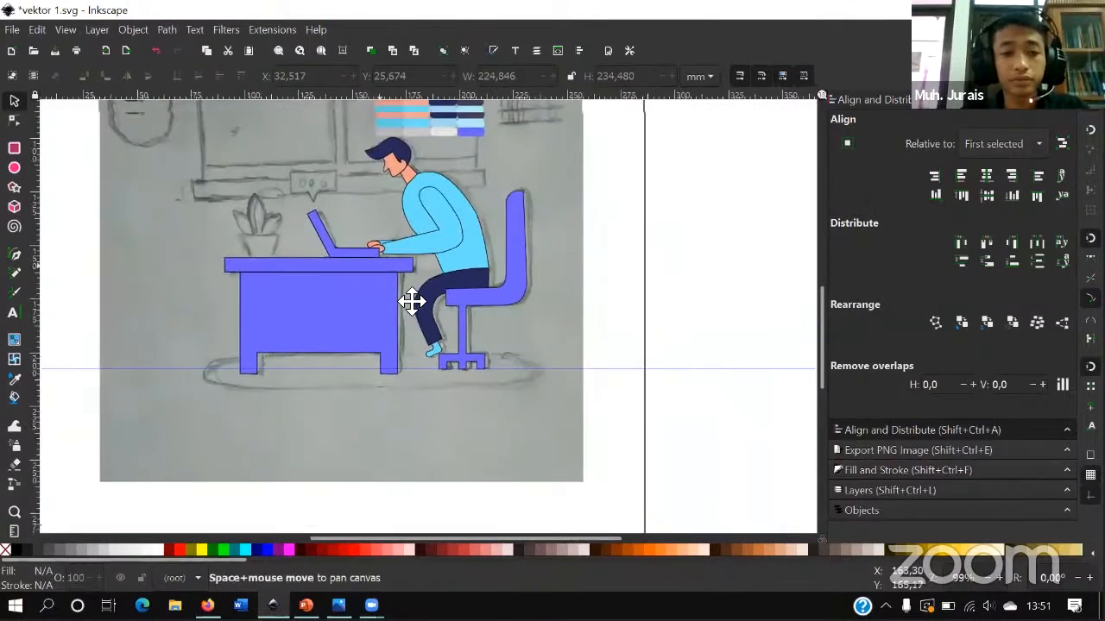
{"action": "scroll", "coordinate": [291, 302], "scroll_direction": "up", "scroll_amount": 4}
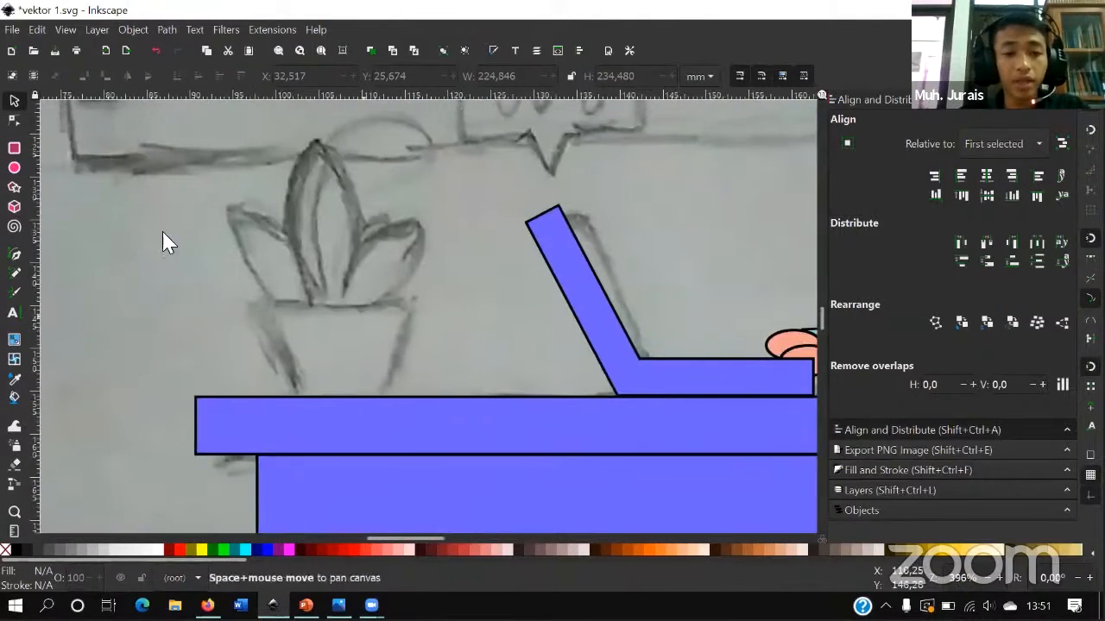
{"action": "left_click", "coordinate": [14, 149]}
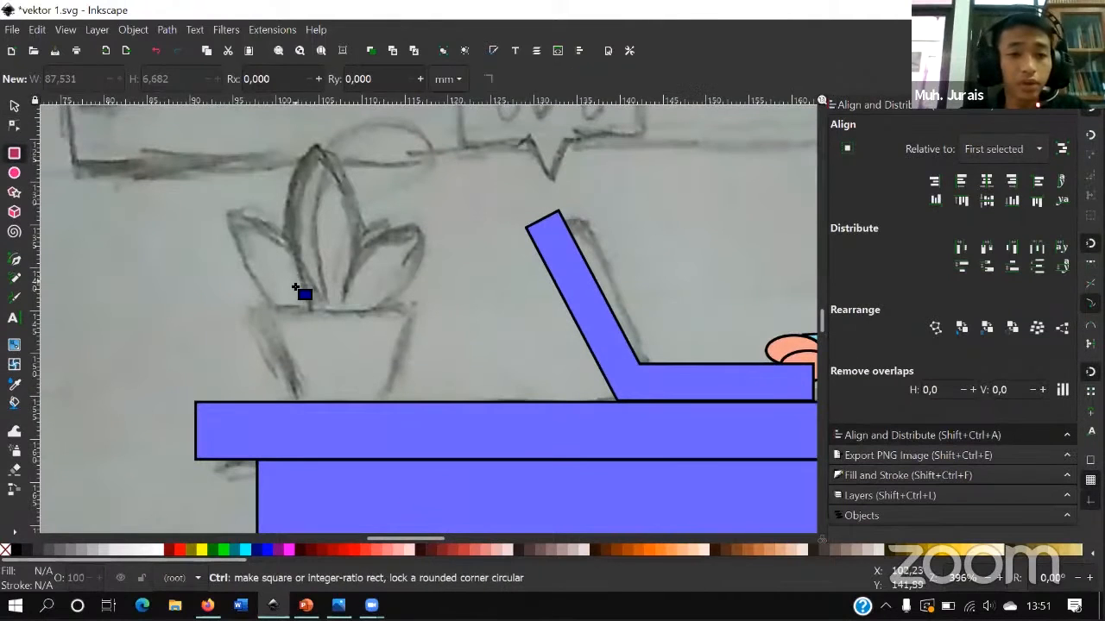
{"action": "scroll", "coordinate": [294, 320], "scroll_direction": "down", "scroll_amount": 1}
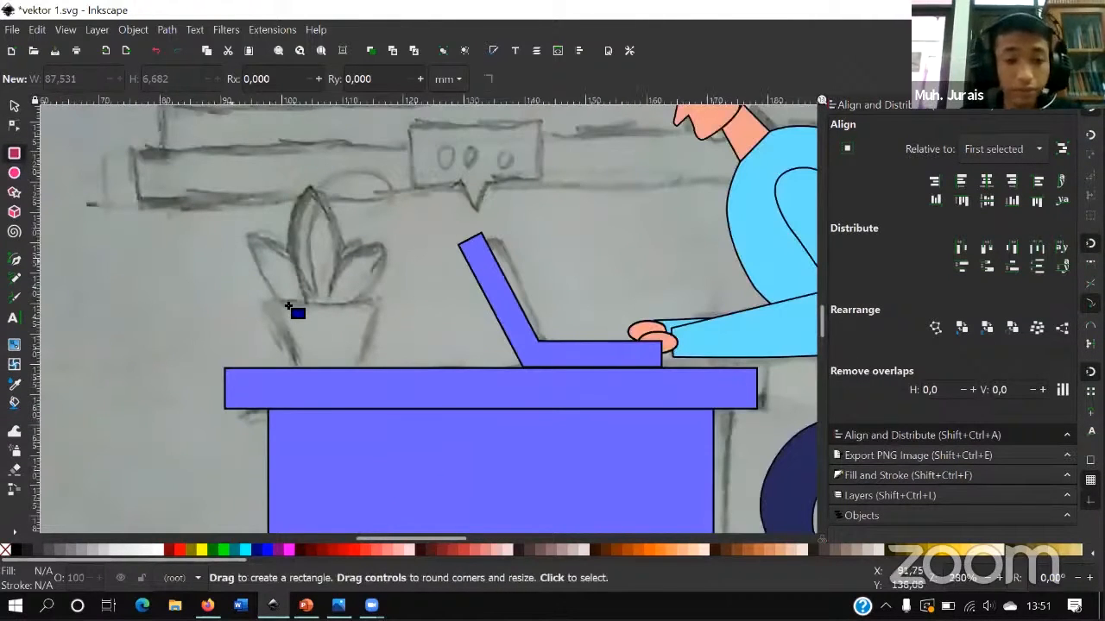
{"action": "scroll", "coordinate": [439, 299], "scroll_direction": "up", "scroll_amount": 2}
{"action": "left_click_drag", "start_coordinate": [461, 296], "coordinate": [282, 428]}
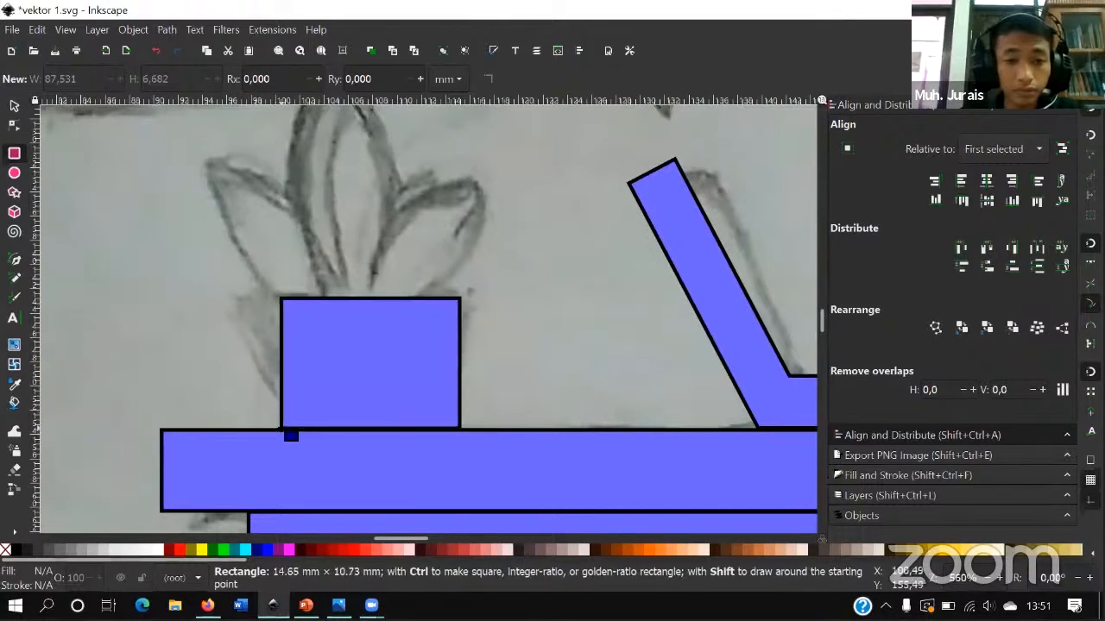
{"action": "left_click", "coordinate": [14, 124]}
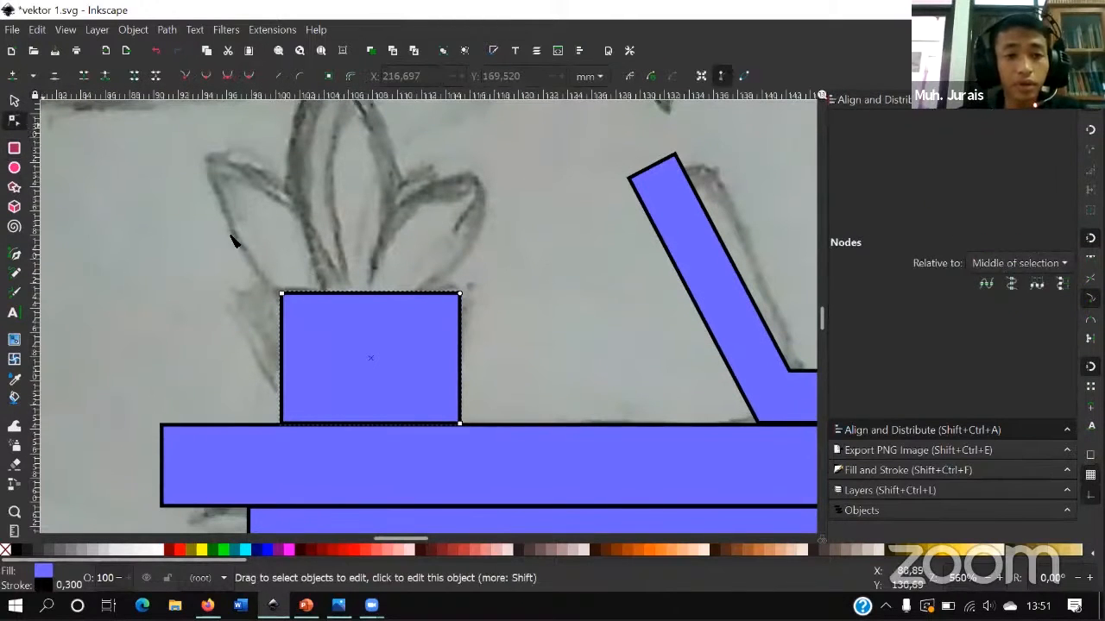
- Convert the pot rectangle to a path and move its bottom-left node inward to about X 103.4 mm to slant that side
{"action": "mouse_move", "coordinate": [281, 294]}
{"action": "left_mouse_down"}
{"action": "mouse_move", "coordinate": [302, 264]}
{"action": "mouse_move", "coordinate": [277, 296]}
{"action": "mouse_move", "coordinate": [279, 268]}
{"action": "mouse_move", "coordinate": [282, 294]}
{"action": "left_mouse_up"}
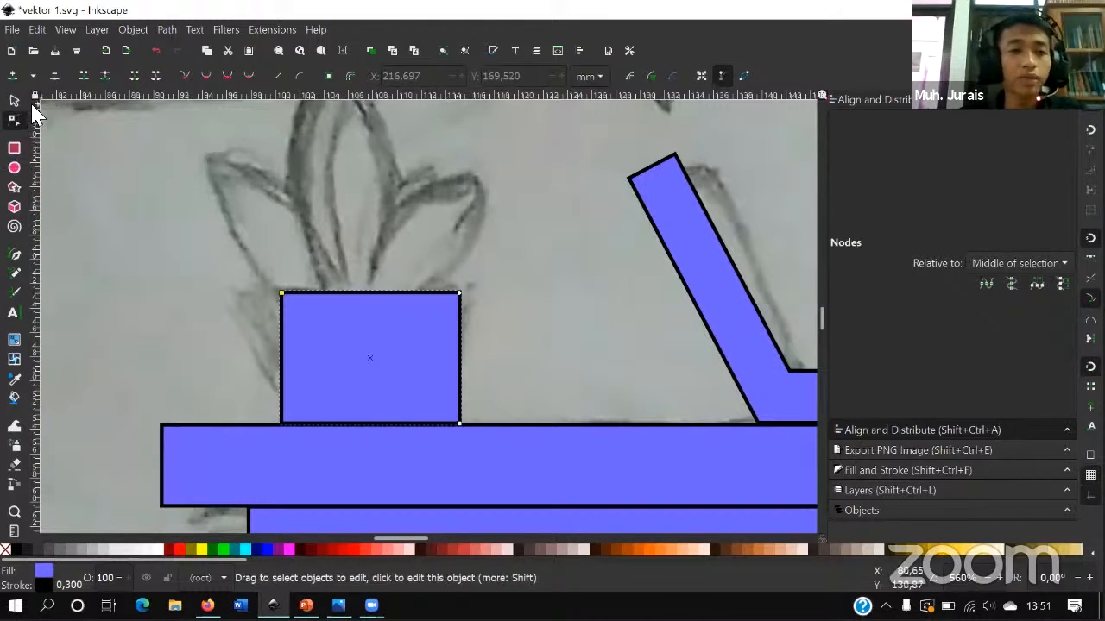
{"action": "left_click", "coordinate": [327, 74]}
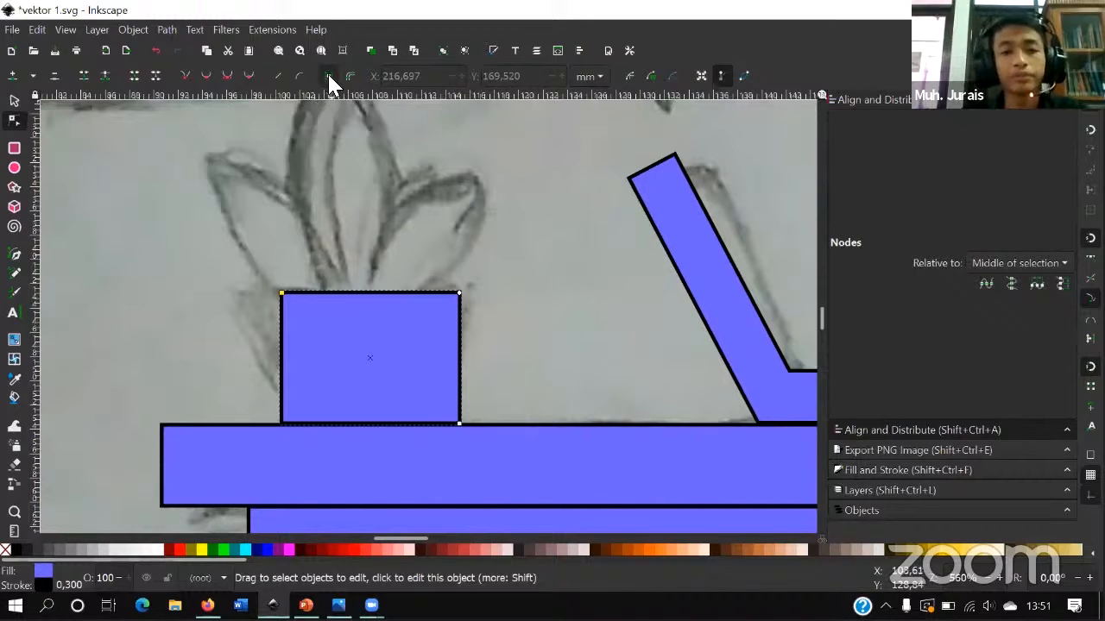
{"action": "left_click", "coordinate": [283, 295]}
{"action": "mouse_move", "coordinate": [286, 299]}
{"action": "left_mouse_down"}
{"action": "mouse_move", "coordinate": [345, 345]}
{"action": "mouse_move", "coordinate": [300, 297]}
{"action": "left_mouse_up"}
{"action": "key", "text": "ctrl+z"}
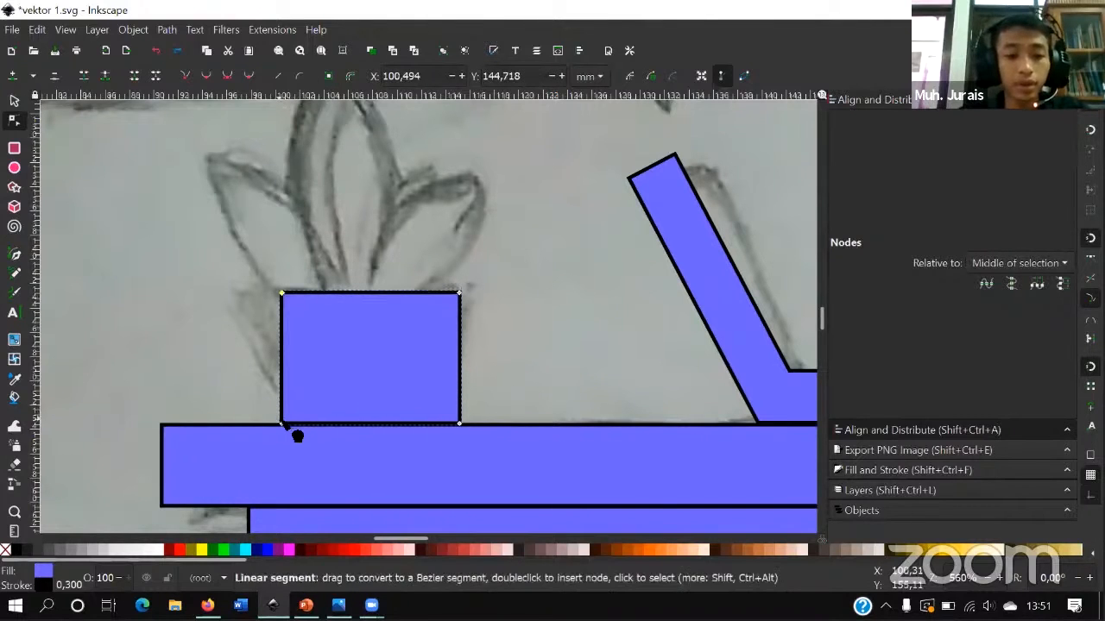
{"action": "scroll", "coordinate": [299, 437], "scroll_direction": "up", "scroll_amount": 1}
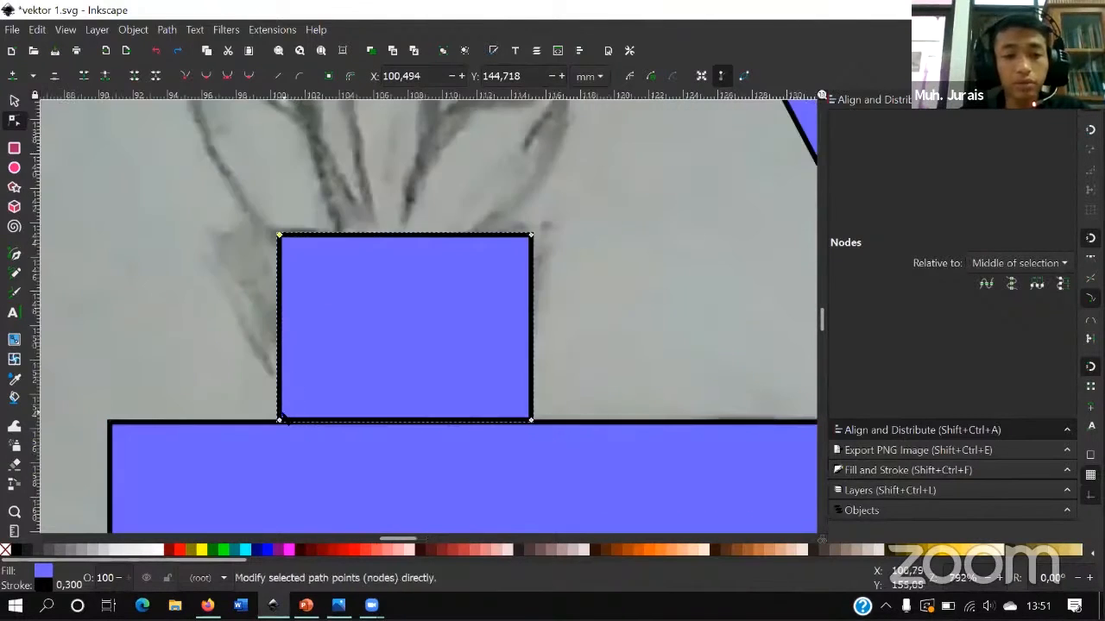
{"action": "left_click_drag", "start_coordinate": [295, 422], "coordinate": [331, 422]}
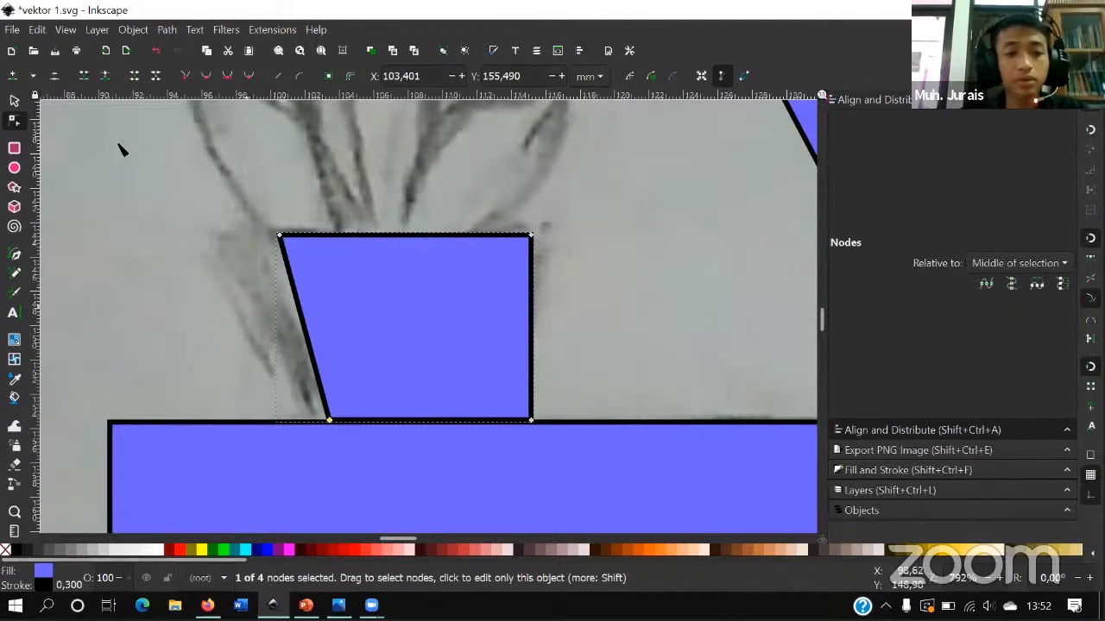
- Widen the pot to about 17.5 mm and make a horizontally flipped copy of it as a symmetry guide
{"action": "left_click", "coordinate": [14, 101]}
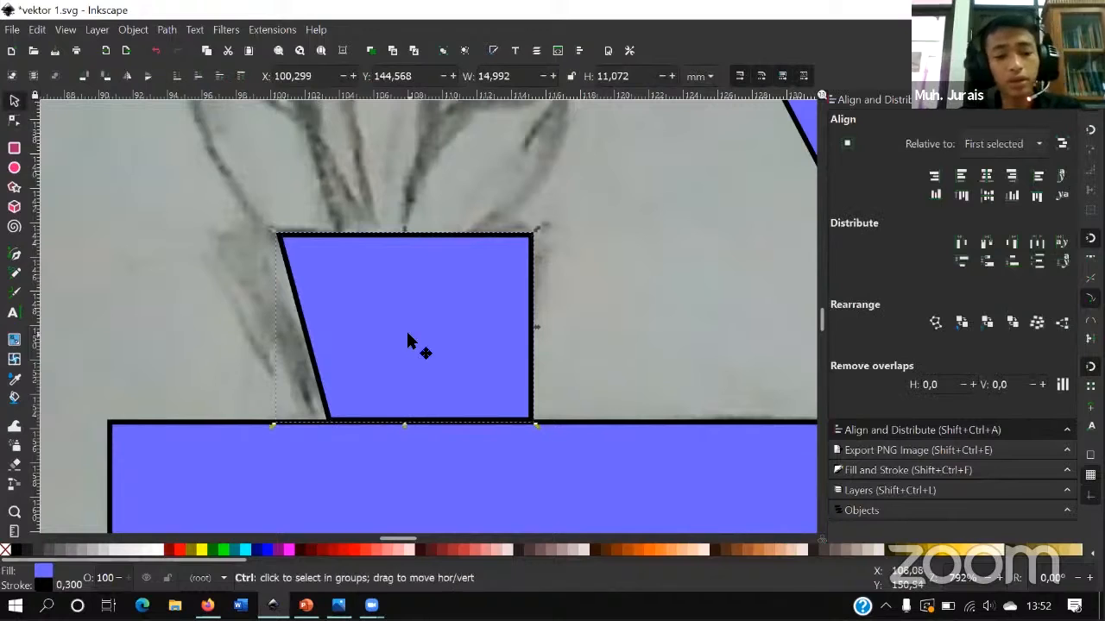
{"action": "left_click_drag", "start_coordinate": [535, 332], "coordinate": [580, 327]}
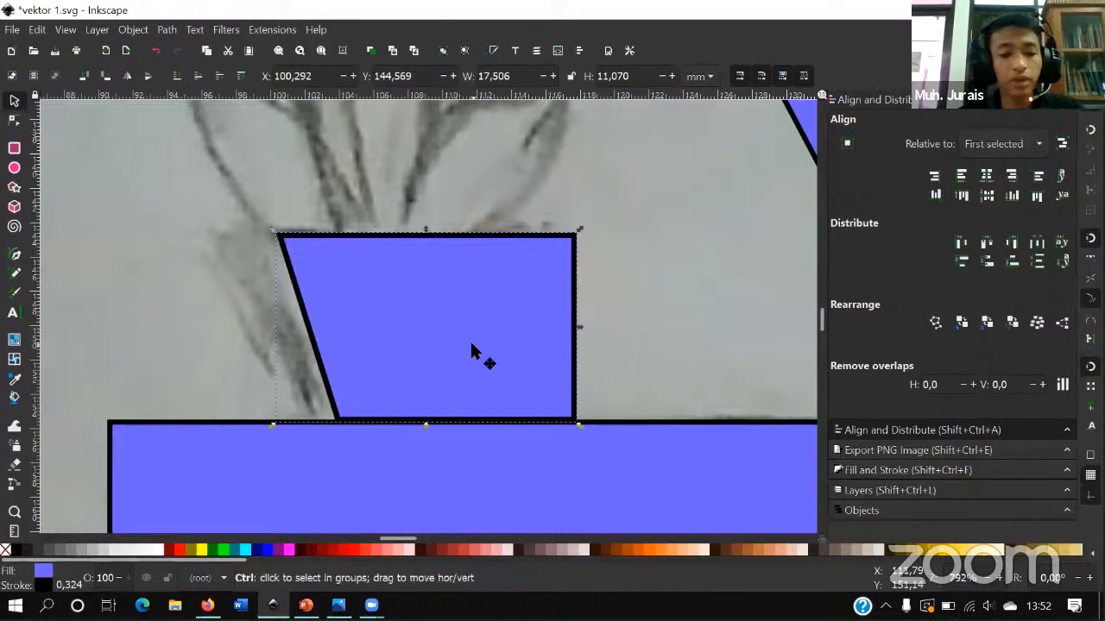
{"action": "left_click", "coordinate": [125, 73]}
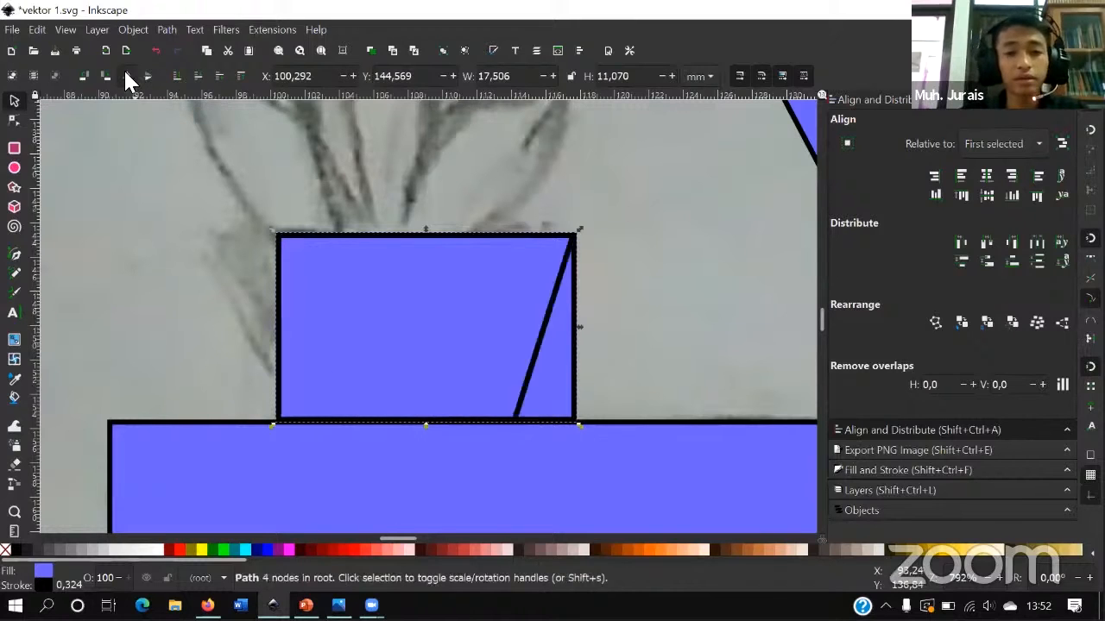
- Move the pot's bottom-right node inward onto the flipped copy's bottom corner, and remove the copy
{"action": "left_click", "coordinate": [13, 123]}
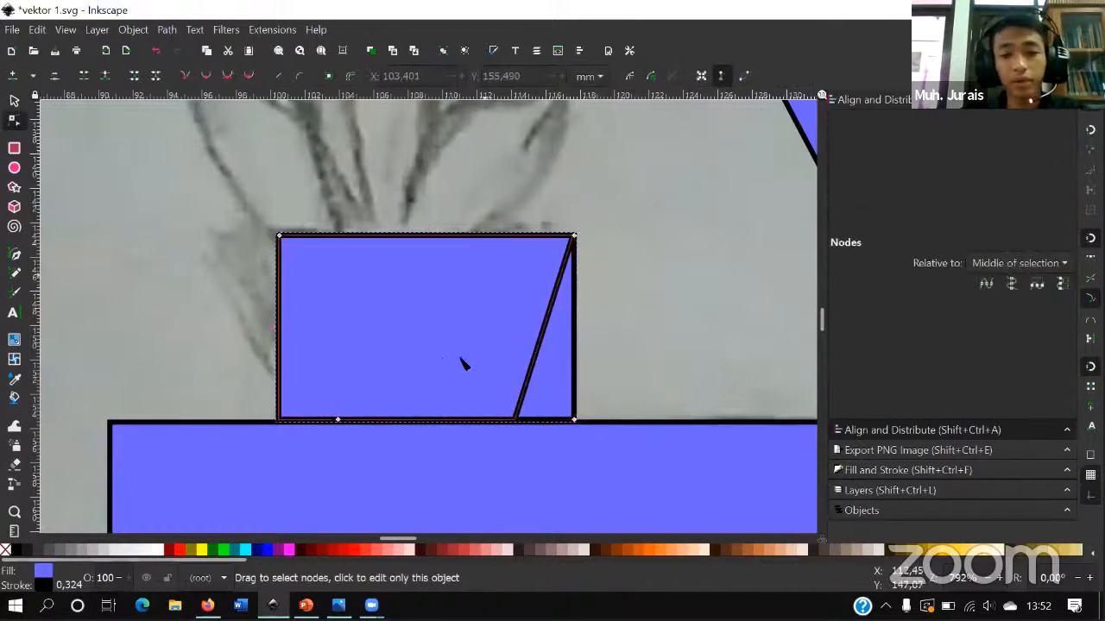
{"action": "left_click_drag", "start_coordinate": [577, 423], "coordinate": [528, 432]}
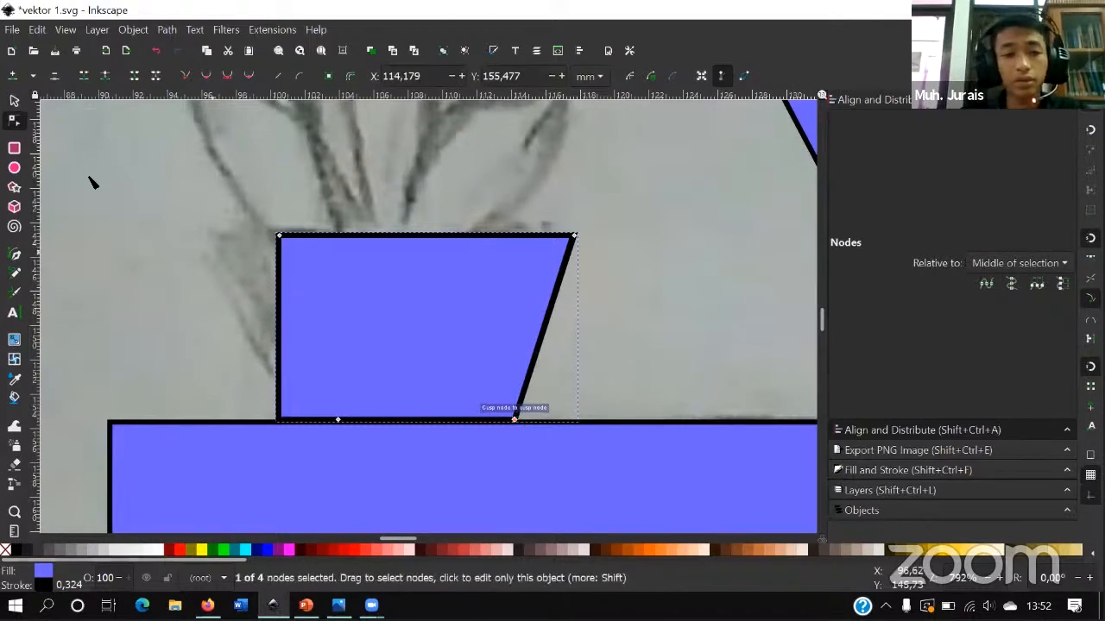
{"action": "left_click", "coordinate": [15, 100]}
{"action": "left_click_drag", "start_coordinate": [400, 332], "coordinate": [236, 332]}
{"action": "key", "text": "Delete"}
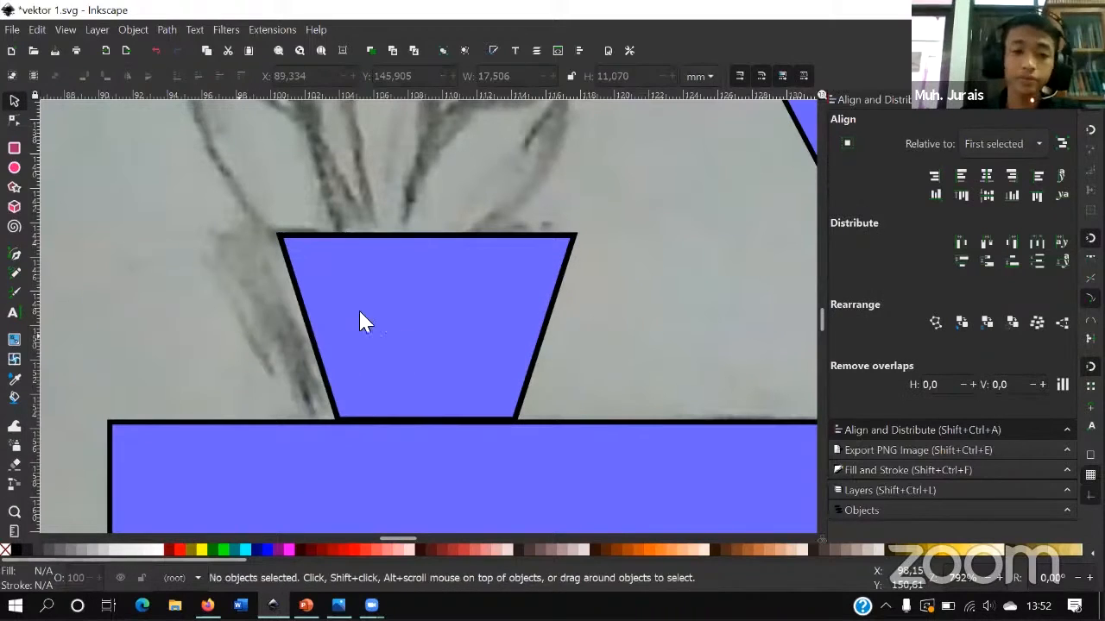
- Move the tapered pot left over its sketched outline, to about X 98.1 mm, keeping it resting on the tabletop
{"action": "left_click_drag", "start_coordinate": [479, 326], "coordinate": [435, 325]}
{"action": "scroll", "coordinate": [440, 335], "scroll_direction": "down", "scroll_amount": 2}
{"action": "scroll", "coordinate": [444, 365], "scroll_direction": "up", "scroll_amount": 2}
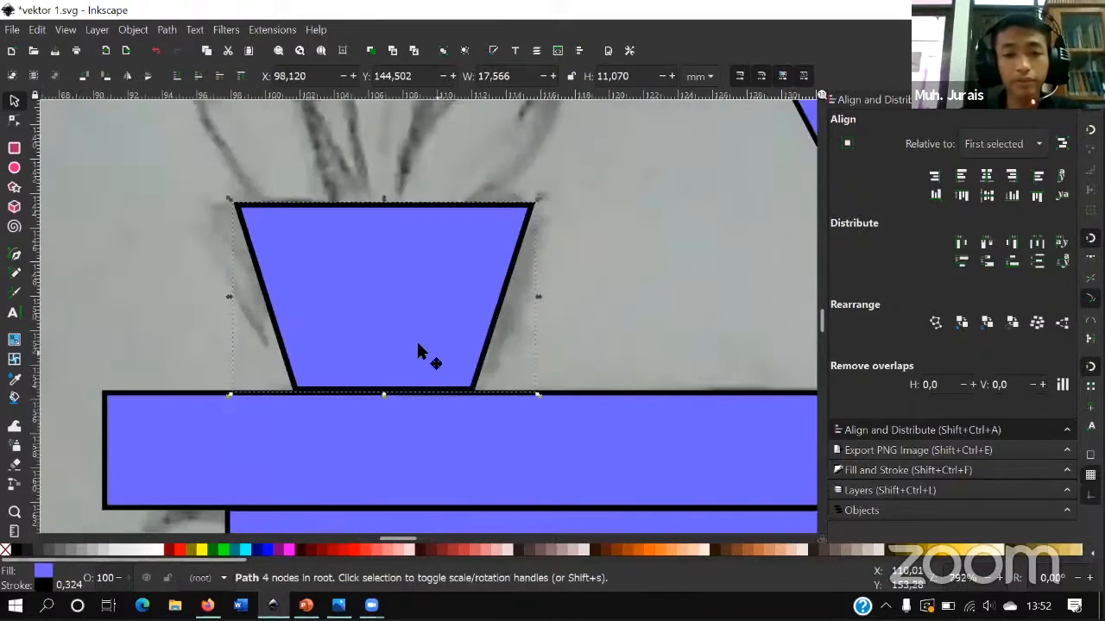
- Trace the plant's right leaf with the Pen tool as a closed curved path about 9.7 × 10.9 mm, starting at the pot's rim
{"action": "scroll", "coordinate": [589, 290], "scroll_direction": "up", "scroll_amount": 3}
{"action": "scroll", "coordinate": [413, 273], "scroll_direction": "up", "scroll_amount": 4}
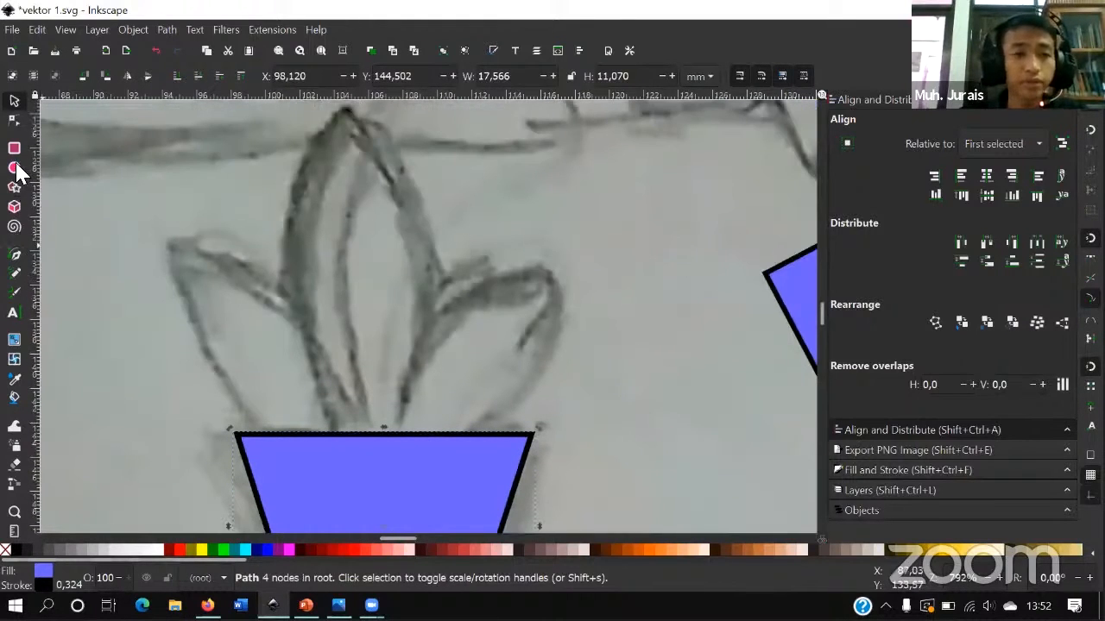
{"action": "left_click", "coordinate": [15, 254]}
{"action": "scroll", "coordinate": [461, 404], "scroll_direction": "up", "scroll_amount": 1}
{"action": "scroll", "coordinate": [469, 440], "scroll_direction": "down", "scroll_amount": 1}
{"action": "scroll", "coordinate": [469, 443], "scroll_direction": "up", "scroll_amount": 1}
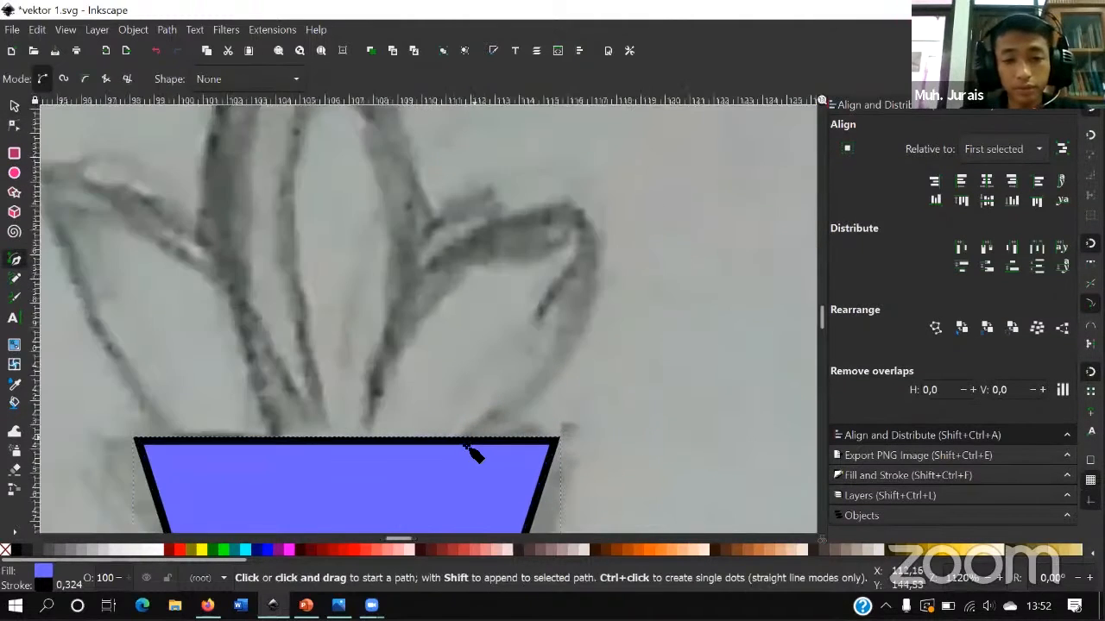
{"action": "left_click", "coordinate": [511, 405]}
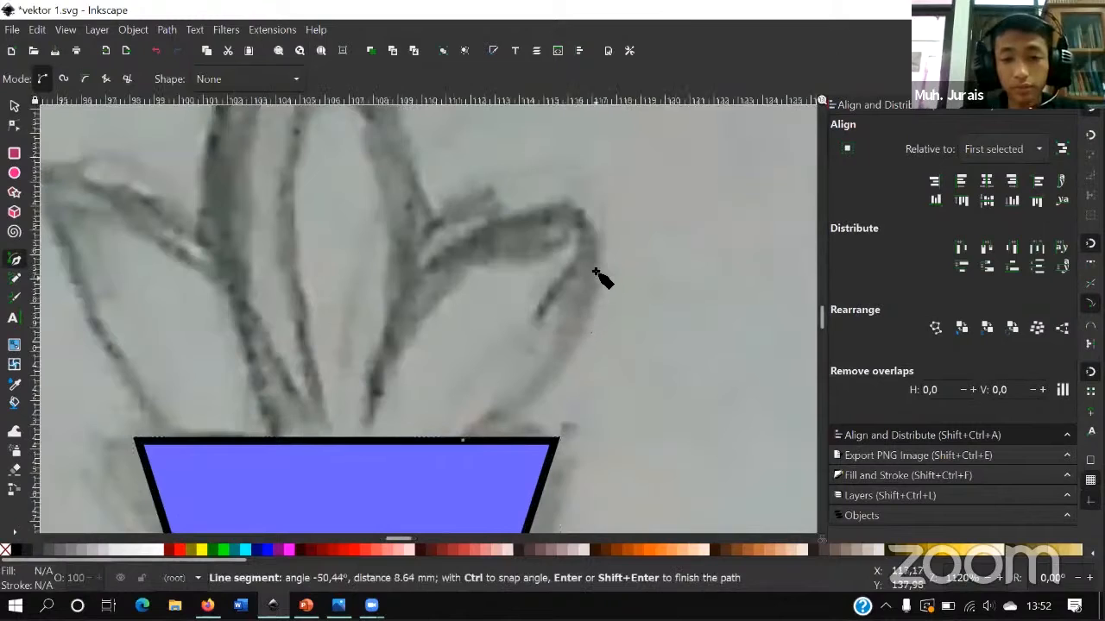
{"action": "left_click_drag", "start_coordinate": [589, 280], "coordinate": [585, 192]}
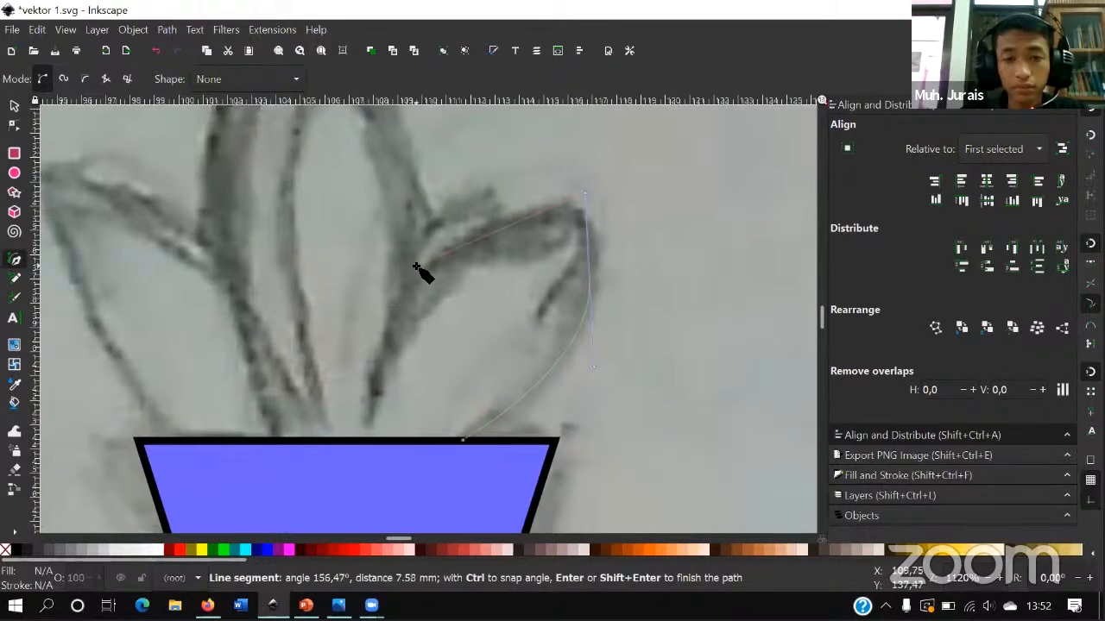
{"action": "left_click_drag", "start_coordinate": [408, 287], "coordinate": [380, 336]}
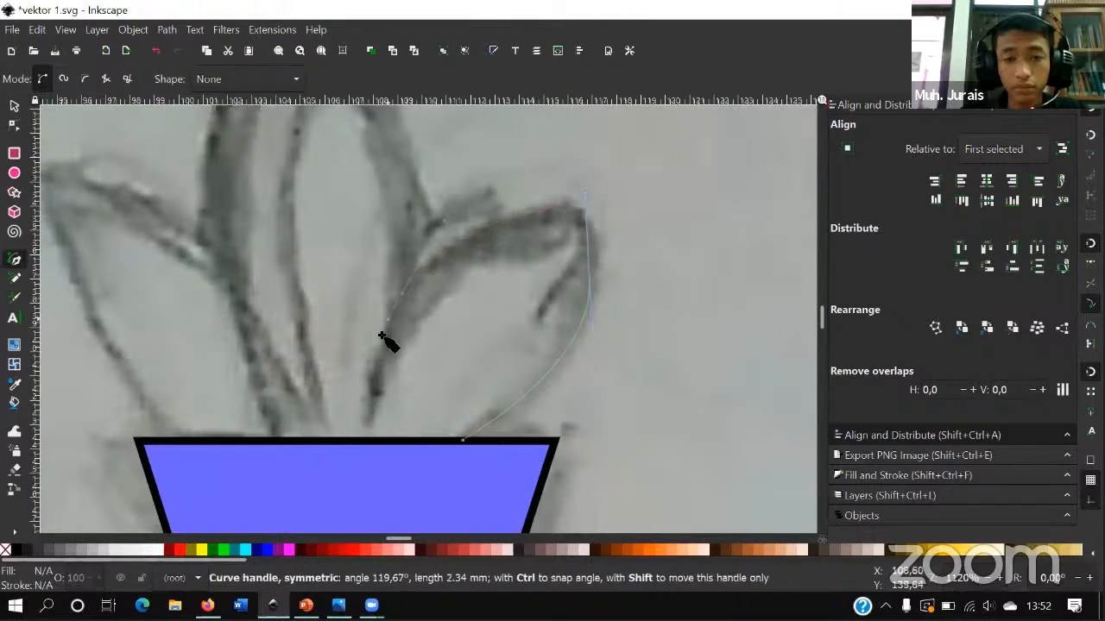
{"action": "left_click", "coordinate": [362, 445]}
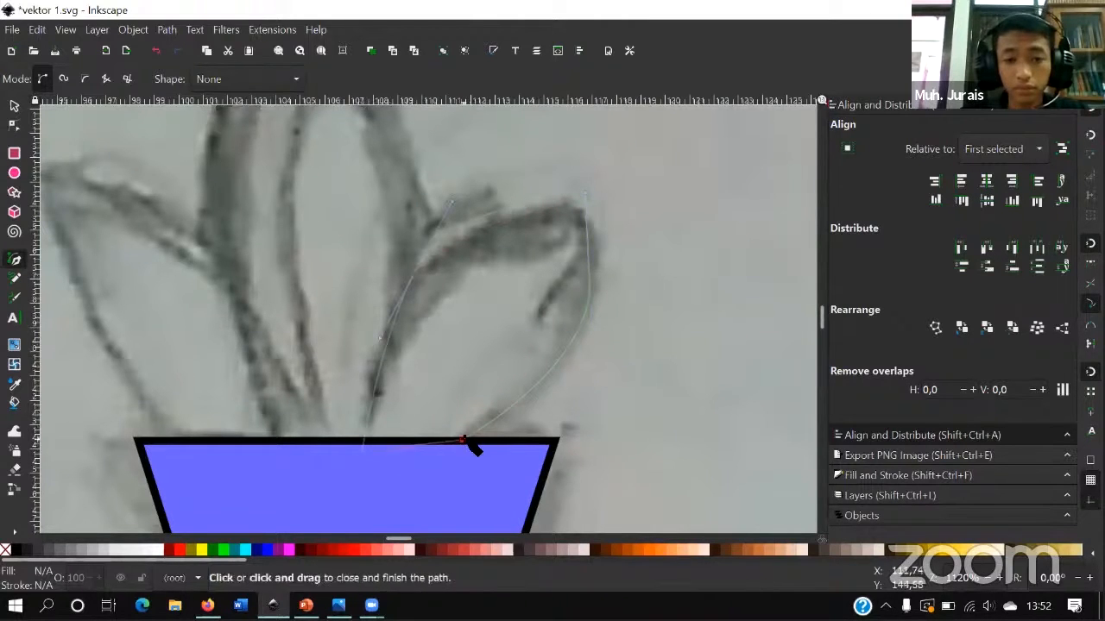
{"action": "left_click", "coordinate": [484, 445]}
{"action": "scroll", "coordinate": [432, 337], "scroll_direction": "up", "scroll_amount": 1}
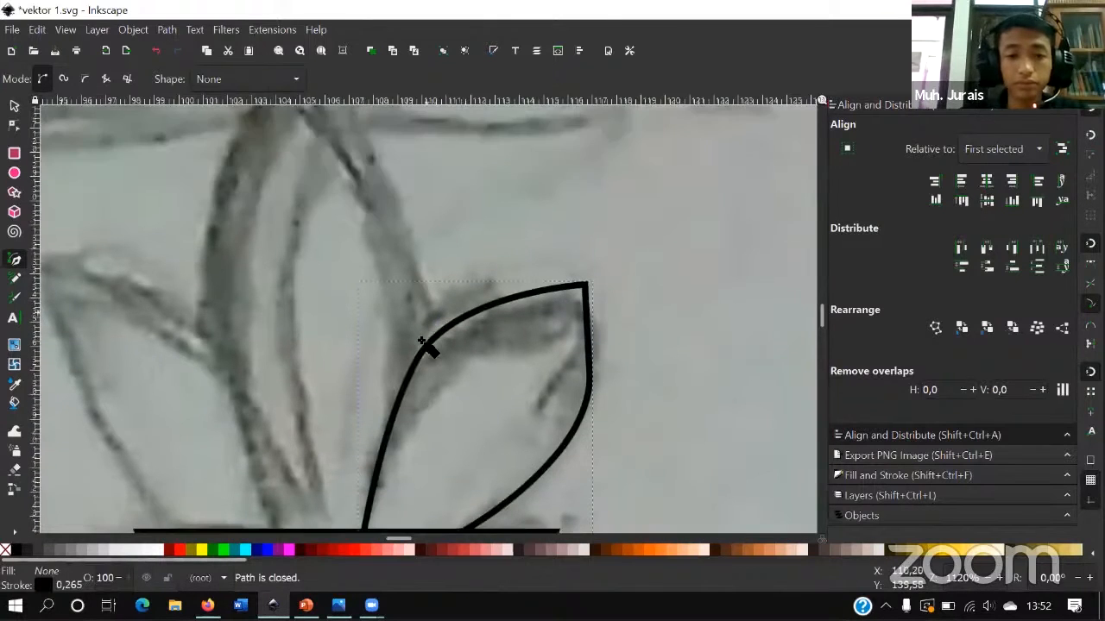
{"action": "scroll", "coordinate": [419, 387], "scroll_direction": "down", "scroll_amount": 1}
{"action": "left_click", "coordinate": [358, 451]}
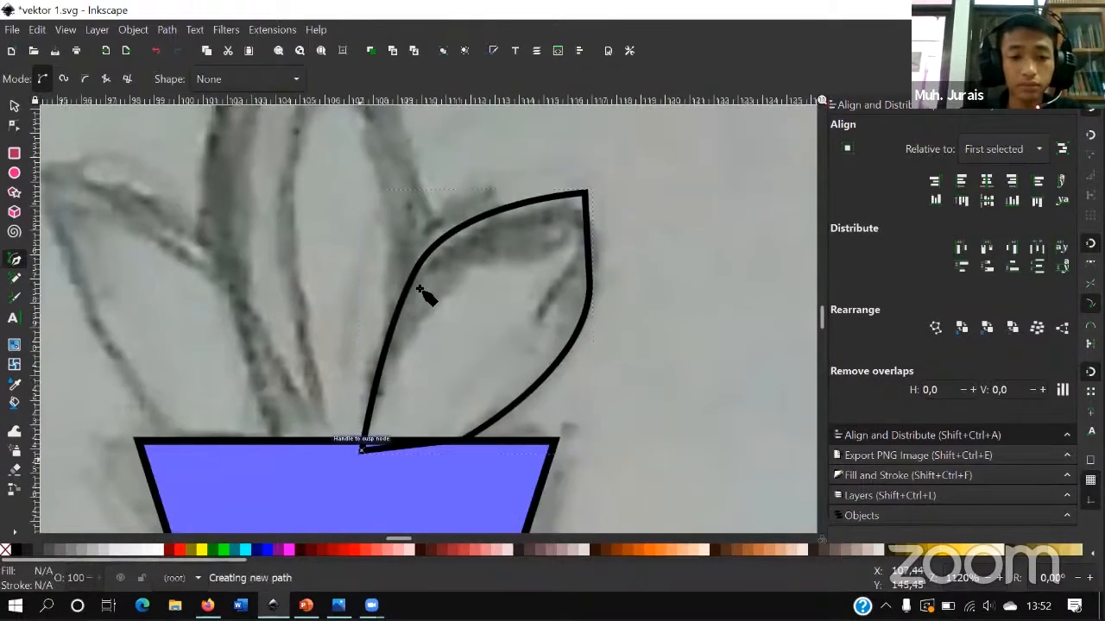
{"action": "scroll", "coordinate": [409, 301], "scroll_direction": "up", "scroll_amount": 2}
{"action": "mouse_move", "coordinate": [380, 208]}
{"action": "left_mouse_down"}
{"action": "mouse_move", "coordinate": [329, 131]}
{"action": "mouse_move", "coordinate": [414, 247]}
{"action": "mouse_move", "coordinate": [371, 203]}
{"action": "left_mouse_up"}
{"action": "key", "text": "space"}
{"action": "scroll", "coordinate": [393, 226], "scroll_direction": "up", "scroll_amount": 1}
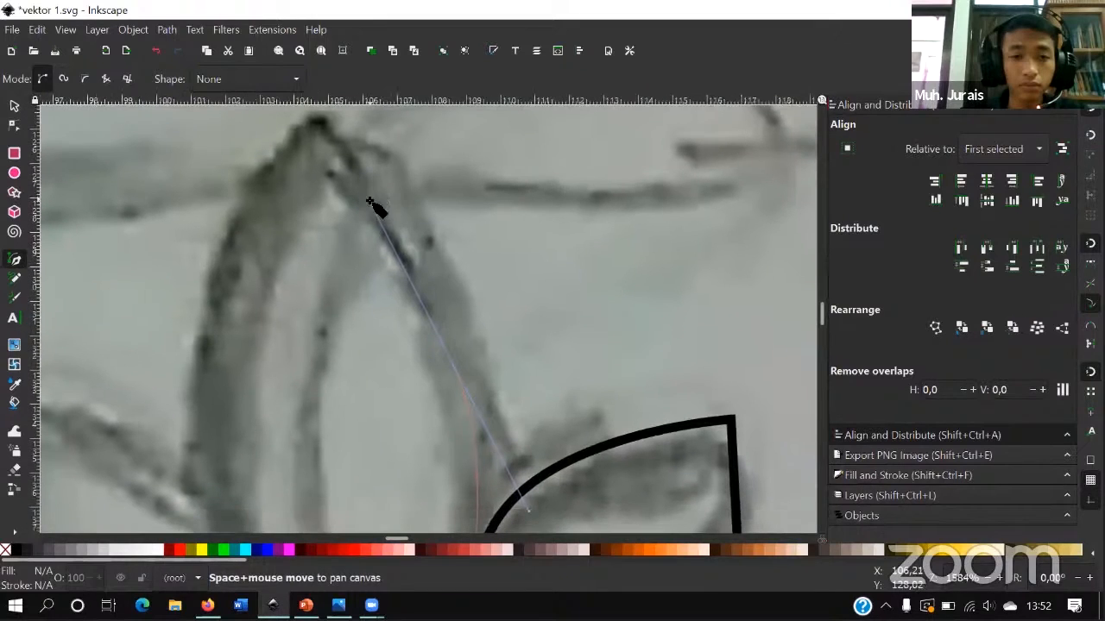
{"action": "scroll", "coordinate": [390, 226], "scroll_direction": "down", "scroll_amount": 3}
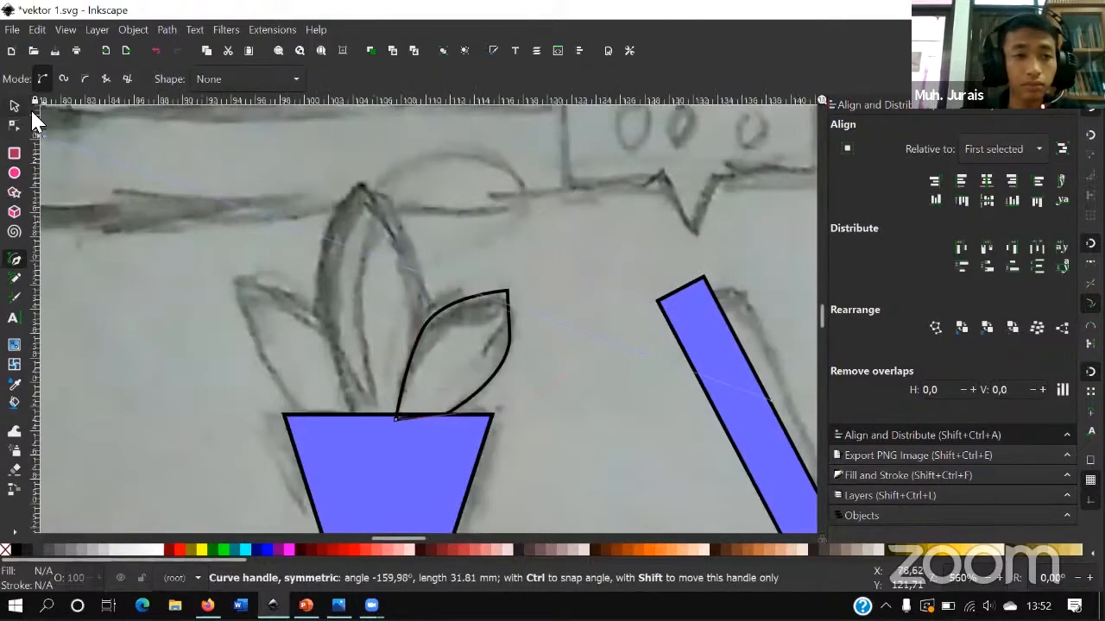
{"action": "left_click", "coordinate": [14, 105]}
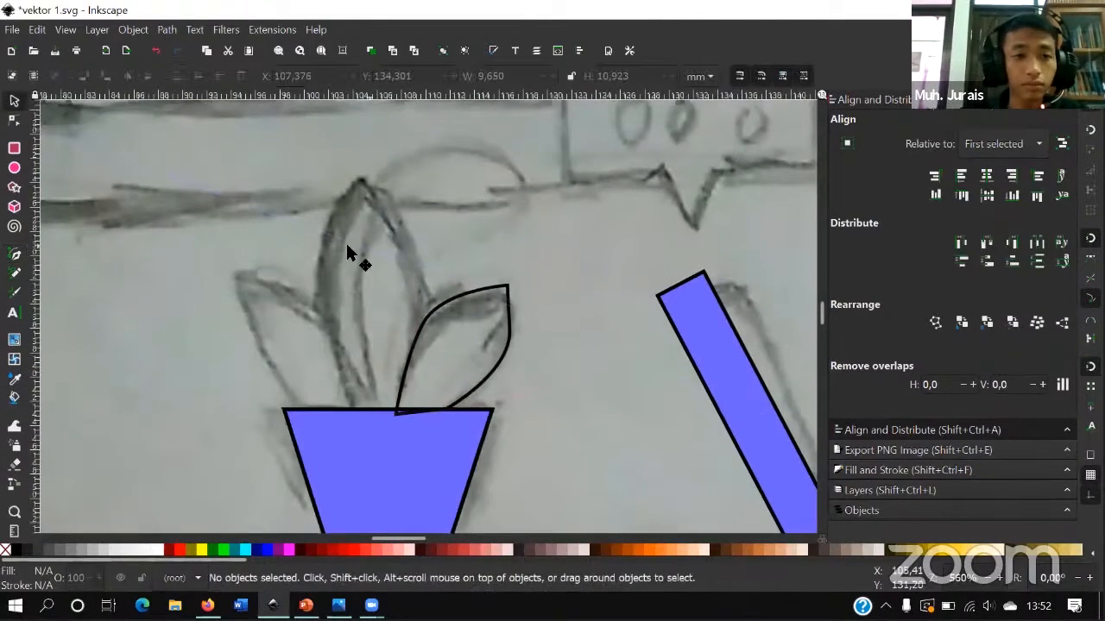
{"action": "left_click", "coordinate": [14, 123]}
{"action": "scroll", "coordinate": [424, 371], "scroll_direction": "up", "scroll_amount": 2}
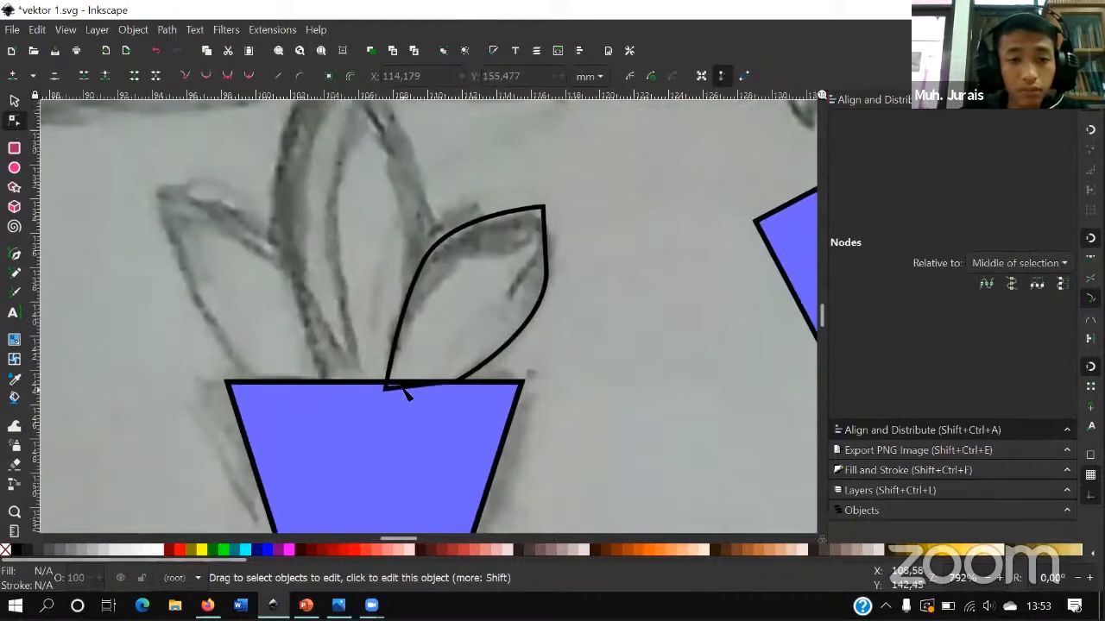
{"action": "scroll", "coordinate": [408, 394], "scroll_direction": "up", "scroll_amount": 3}
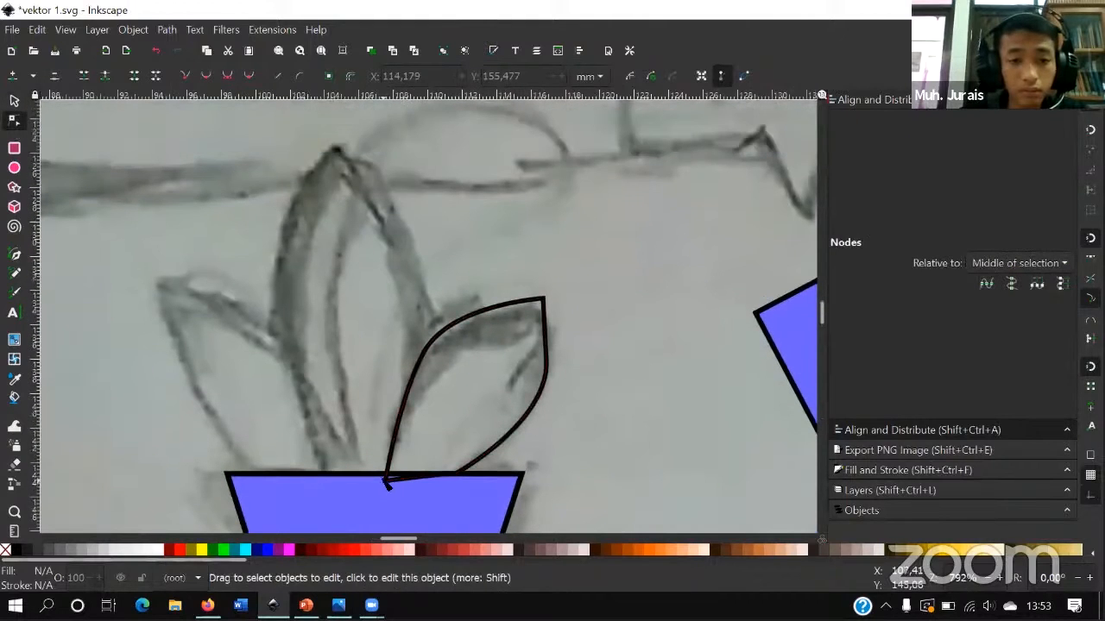
{"action": "left_click", "coordinate": [385, 481]}
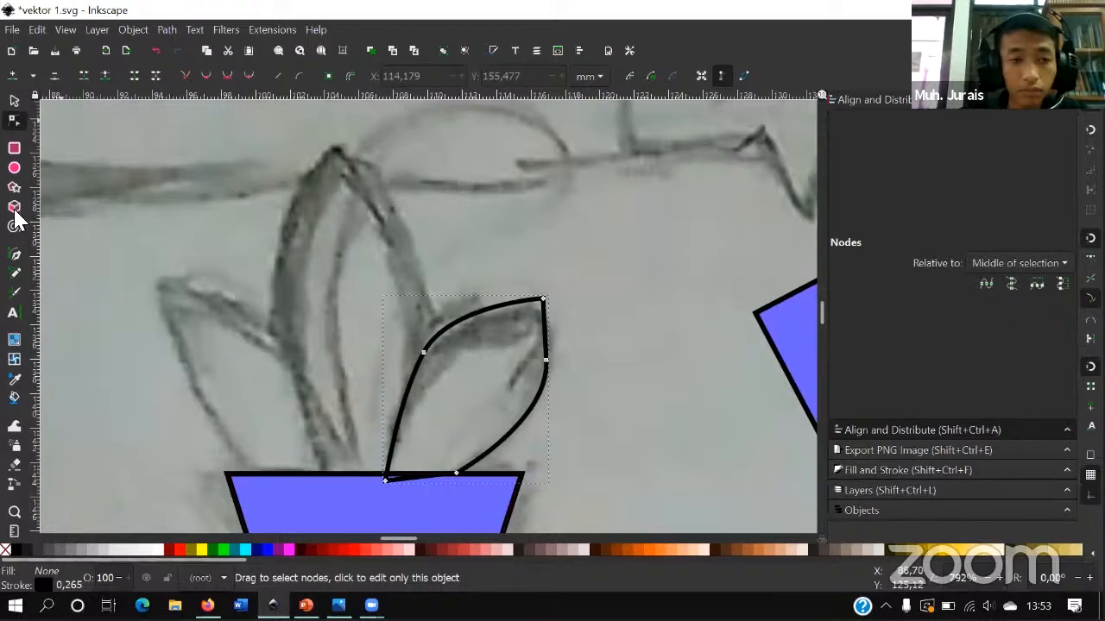
- Trace the tall middle leaf with the Pen tool as a closed curved path rising from the pot's rim beside the right leaf
{"action": "left_click", "coordinate": [14, 250]}
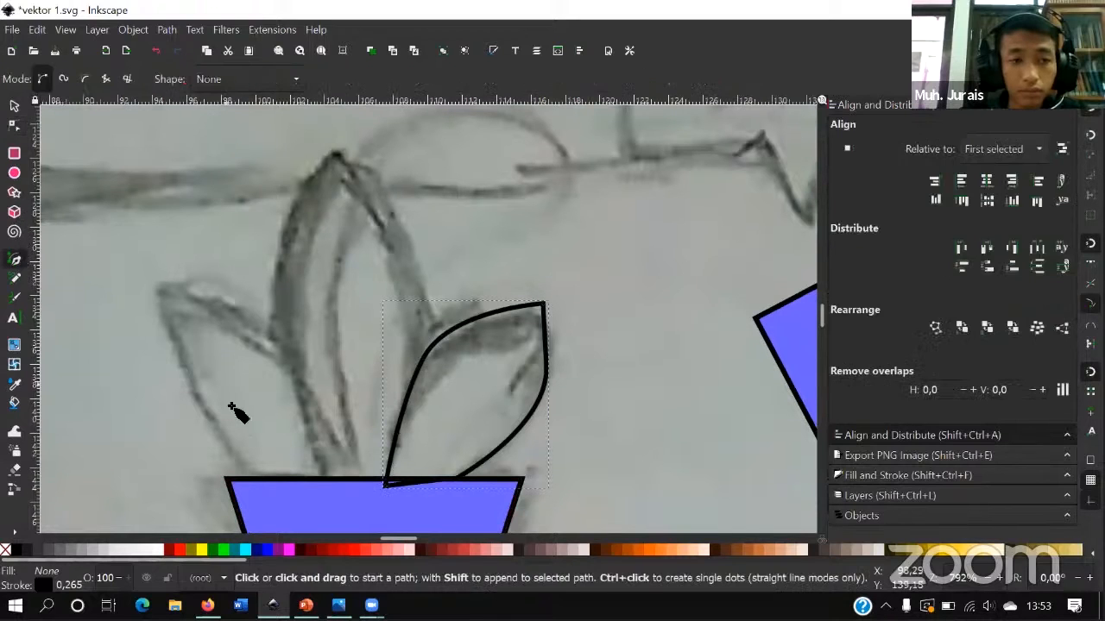
{"action": "left_click", "coordinate": [385, 482]}
{"action": "left_click_drag", "start_coordinate": [394, 235], "coordinate": [340, 156]}
{"action": "left_click_drag", "start_coordinate": [291, 380], "coordinate": [311, 453]}
{"action": "left_click", "coordinate": [329, 484]}
{"action": "scroll", "coordinate": [388, 505], "scroll_direction": "up", "scroll_amount": 1}
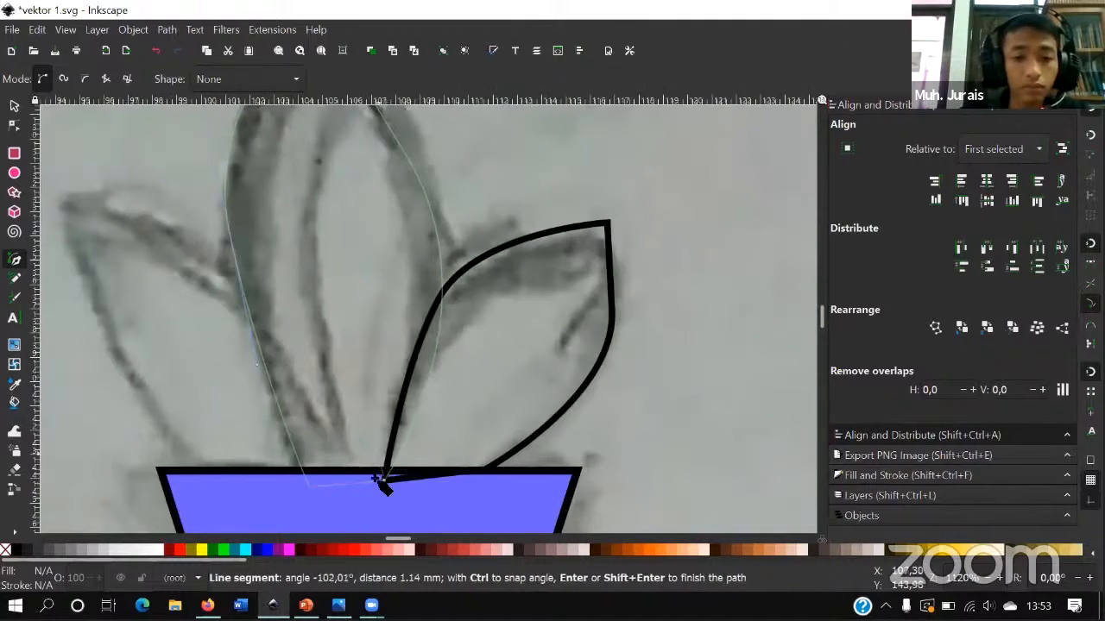
{"action": "left_click", "coordinate": [386, 478]}
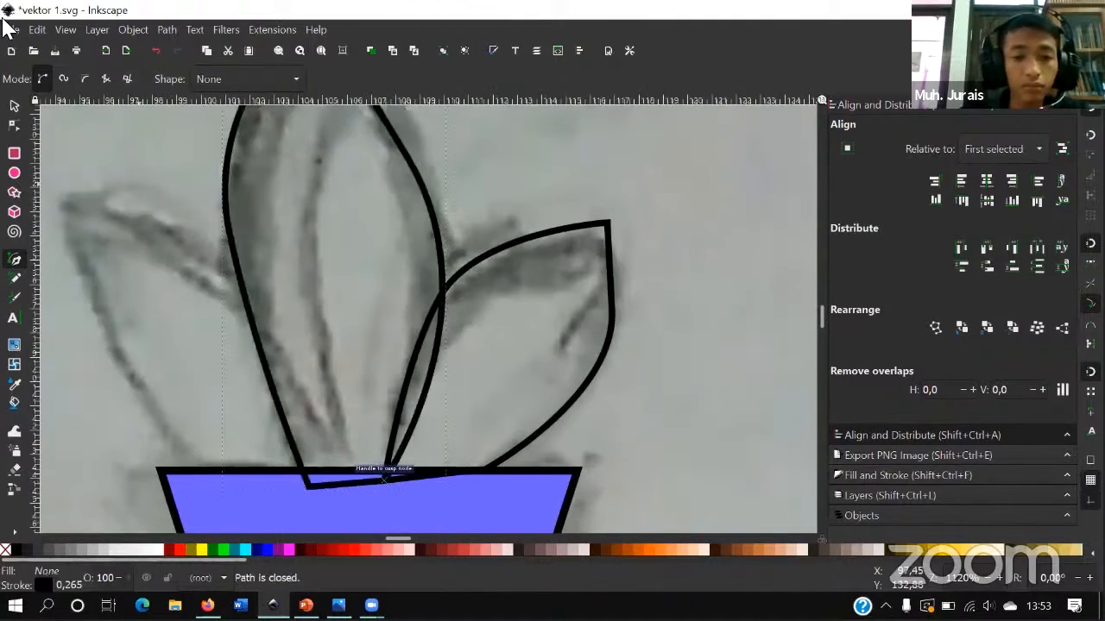
- Duplicate the right leaf, flip the copy horizontally and place it over the sketched left leaf
{"action": "left_click", "coordinate": [15, 103]}
{"action": "scroll", "coordinate": [258, 216], "scroll_direction": "down", "scroll_amount": 1}
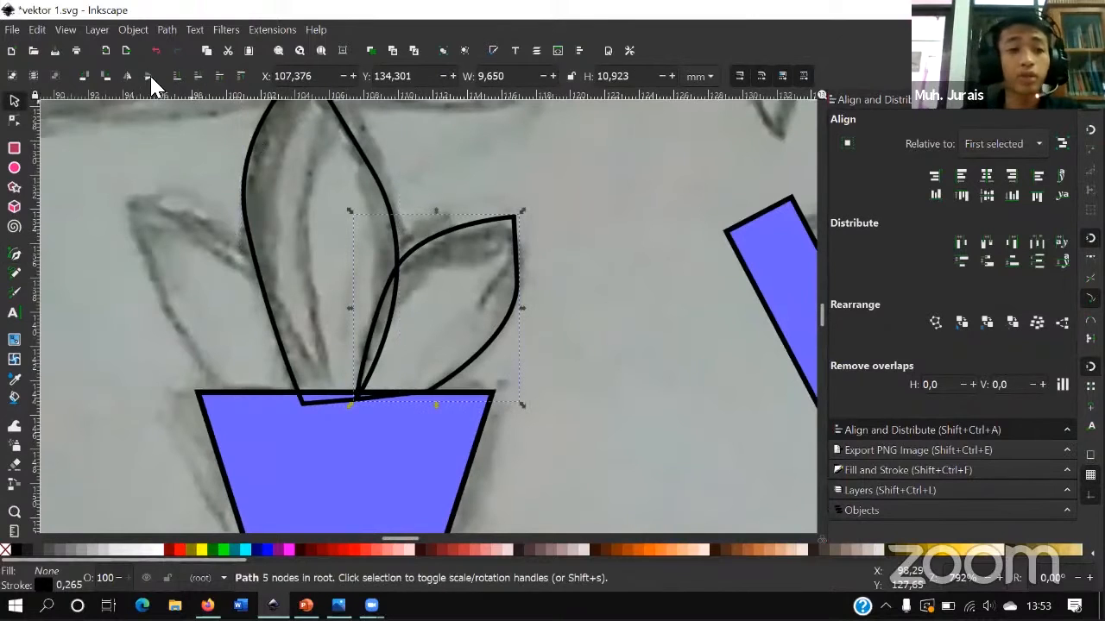
{"action": "key", "text": "ctrl+d"}
{"action": "key", "text": "h"}
{"action": "left_click_drag", "start_coordinate": [473, 272], "coordinate": [275, 276]}
{"action": "left_click", "coordinate": [438, 238]}
{"action": "left_click", "coordinate": [518, 247]}
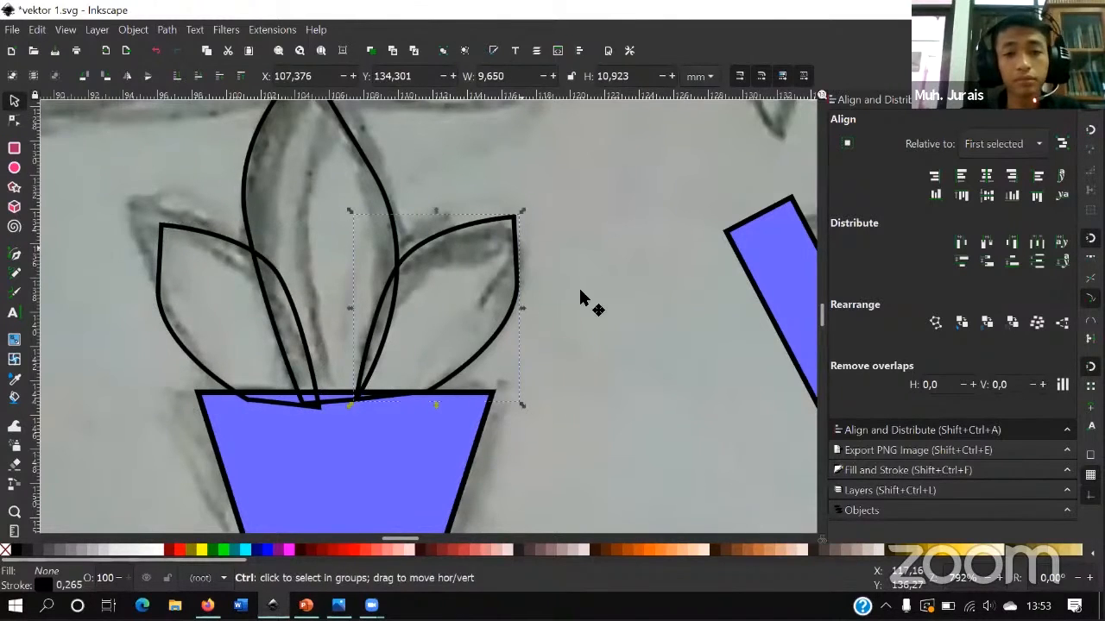
- Fill the plant's right leaf with the pale blue #adeffe sampled from the color palette
{"action": "scroll", "coordinate": [580, 297], "scroll_direction": "down", "scroll_amount": 3}
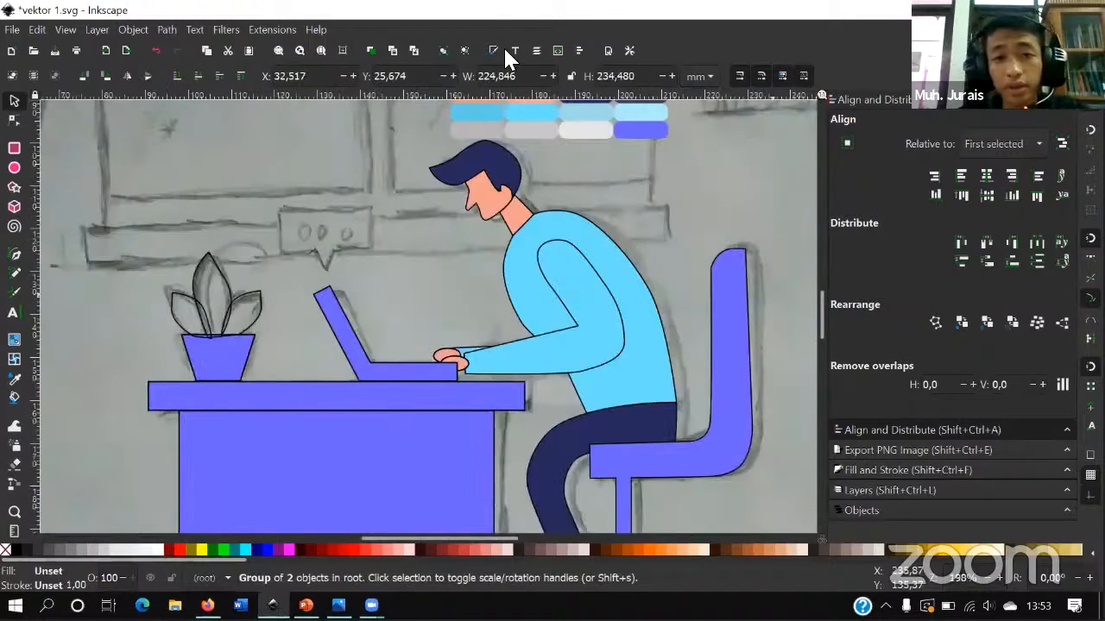
{"action": "left_click", "coordinate": [491, 50]}
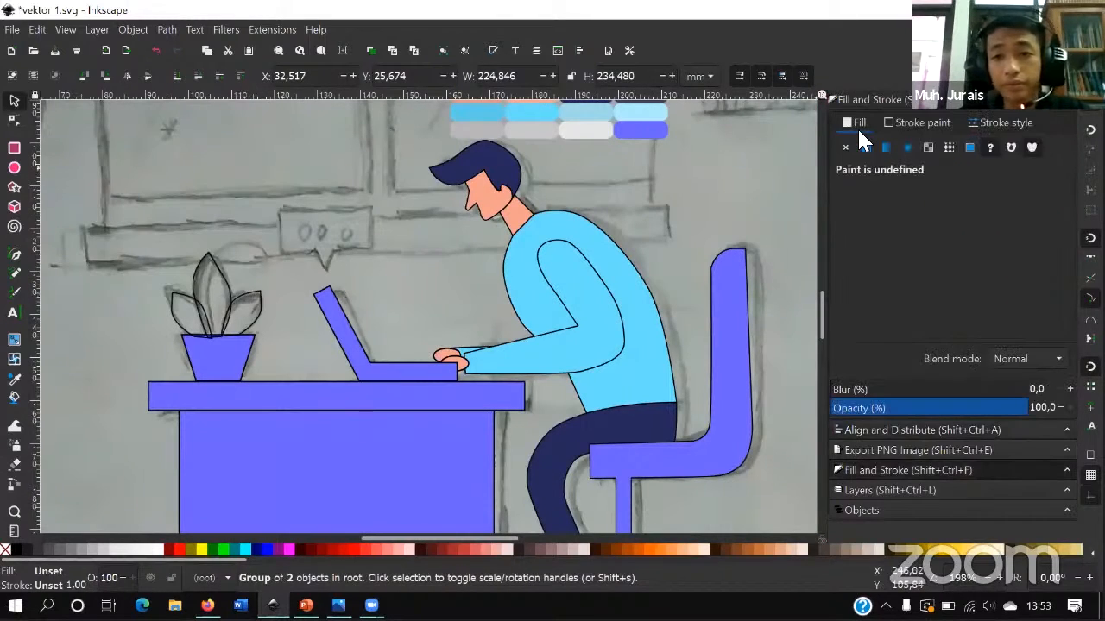
{"action": "left_click", "coordinate": [259, 313]}
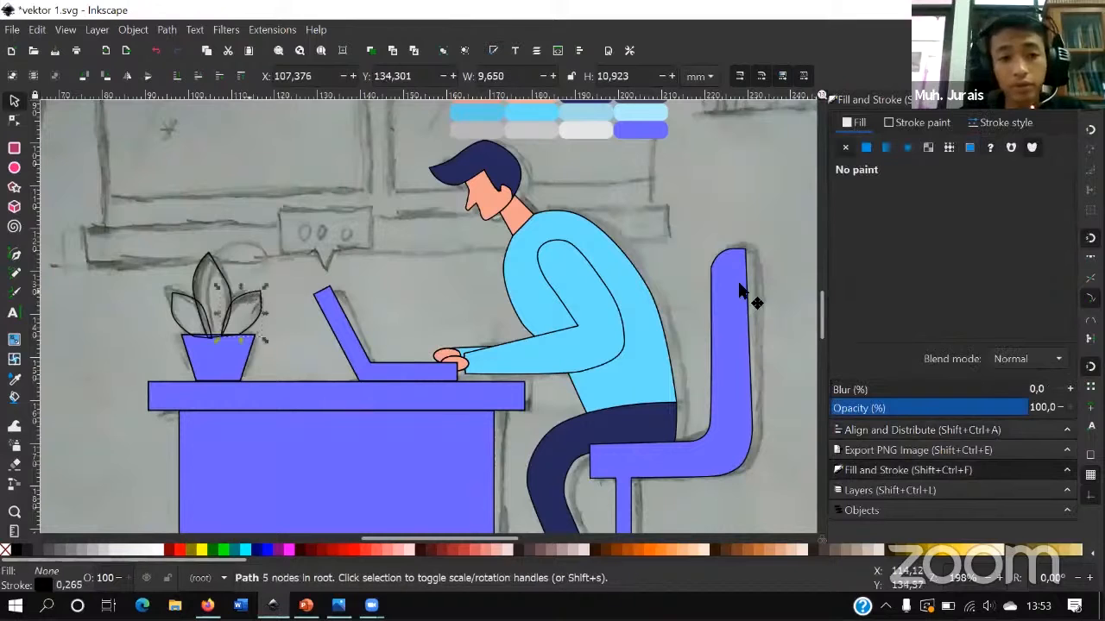
{"action": "left_click", "coordinate": [866, 147]}
{"action": "left_click", "coordinate": [870, 329]}
{"action": "scroll", "coordinate": [618, 291], "scroll_direction": "up", "scroll_amount": 3}
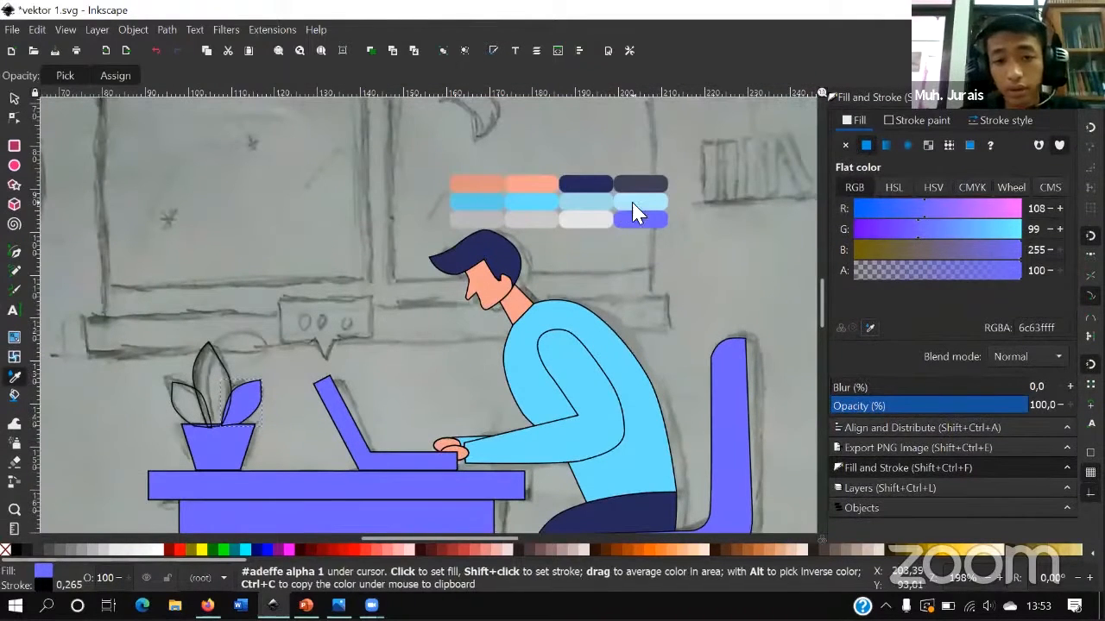
{"action": "left_click", "coordinate": [640, 211]}
- Fill the tall middle leaf with the palette's bright blue 68e1fd and the left leaf with its darker blue 60cfe9
{"action": "left_click", "coordinate": [216, 362]}
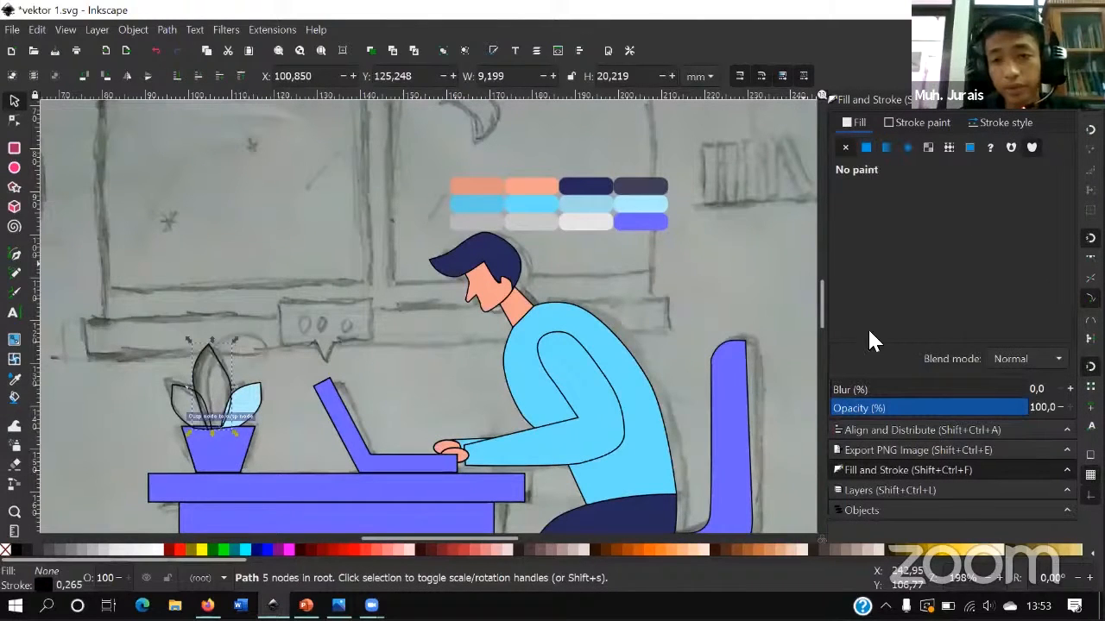
{"action": "key", "text": "d"}
{"action": "left_click", "coordinate": [552, 205]}
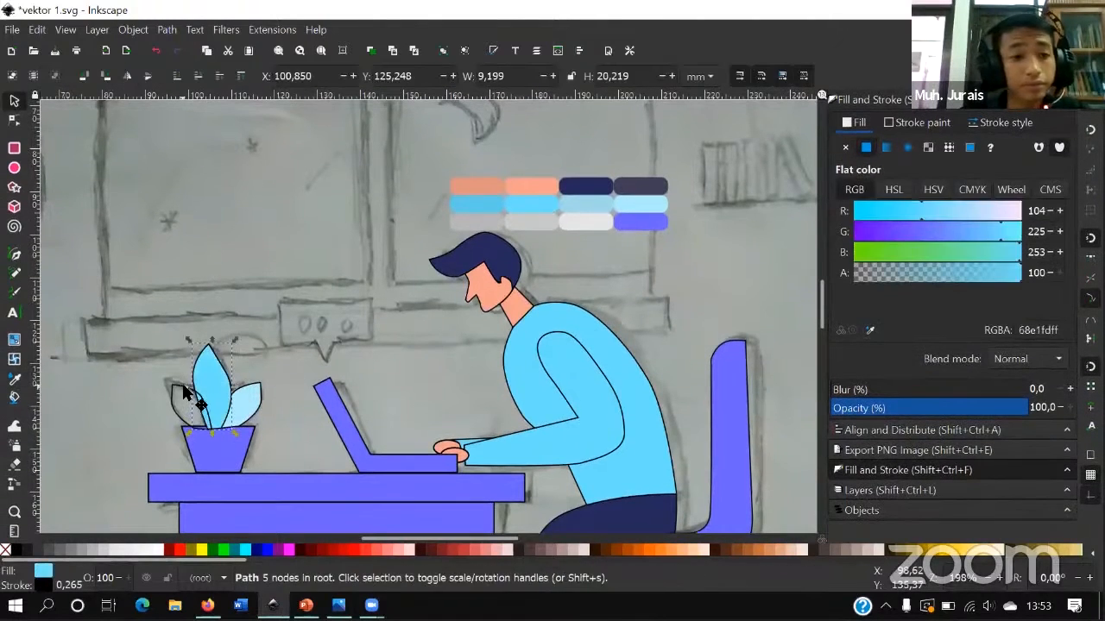
{"action": "left_click", "coordinate": [183, 390]}
{"action": "left_click", "coordinate": [867, 147]}
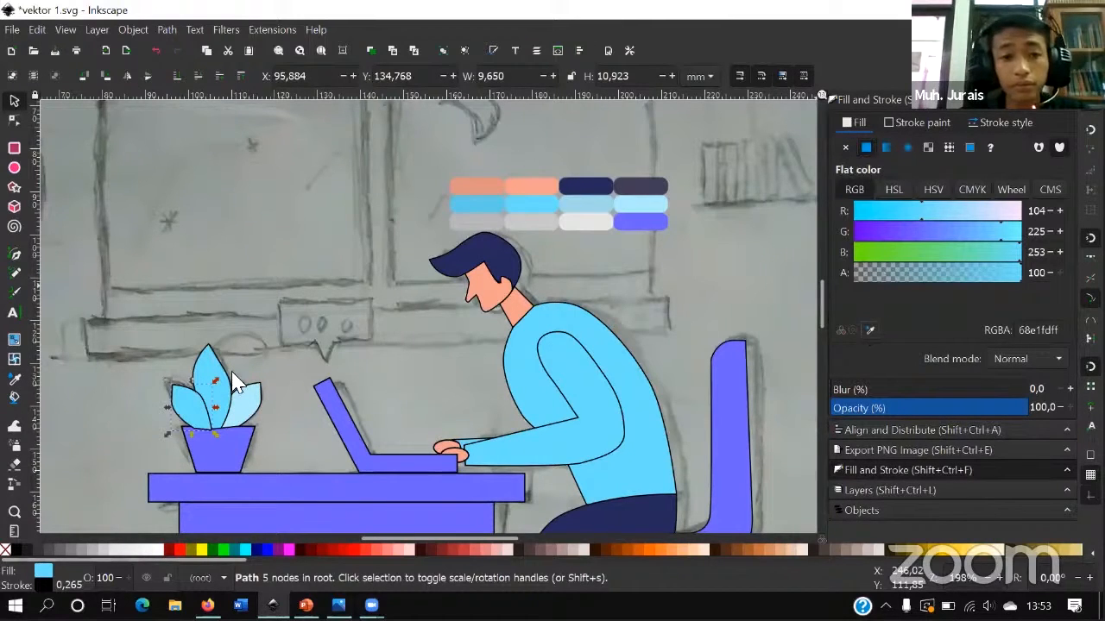
{"action": "key", "text": "Escape"}
- Raise the tapered pot to the front of the stacking order so it covers the bases of the three leaves
{"action": "scroll", "coordinate": [229, 423], "scroll_direction": "down", "scroll_amount": 1, "text": "ctrl"}
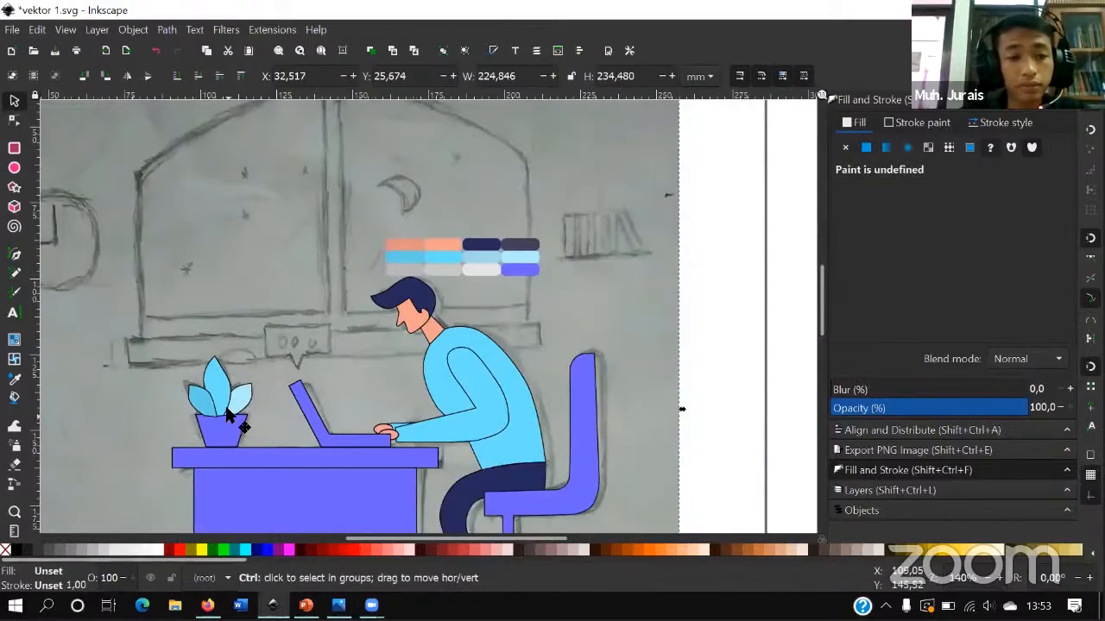
{"action": "scroll", "coordinate": [233, 421], "scroll_direction": "up", "scroll_amount": 4, "text": "ctrl"}
{"action": "left_click", "coordinate": [373, 394]}
{"action": "scroll", "coordinate": [394, 443], "scroll_direction": "up", "scroll_amount": 3}
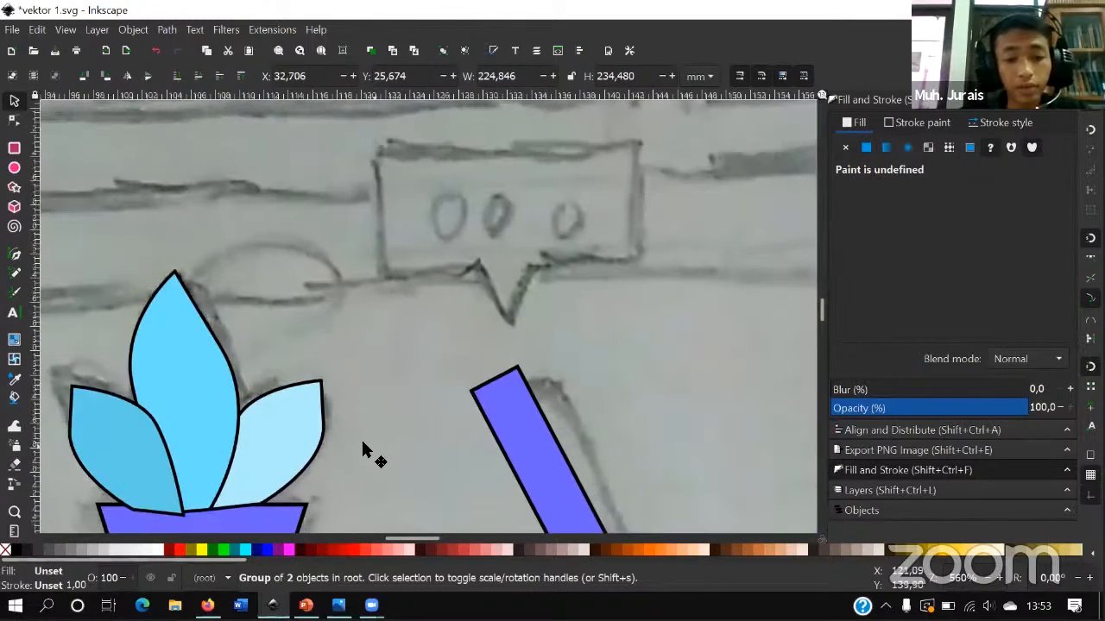
{"action": "key", "text": "space"}
{"action": "key", "text": "space"}
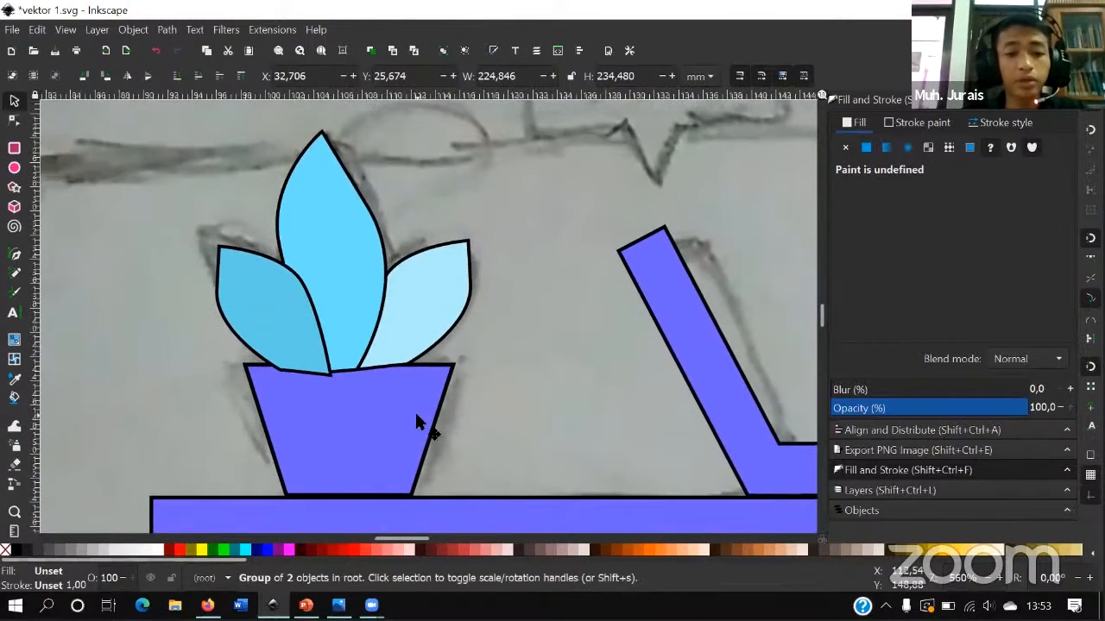
{"action": "left_click", "coordinate": [414, 410]}
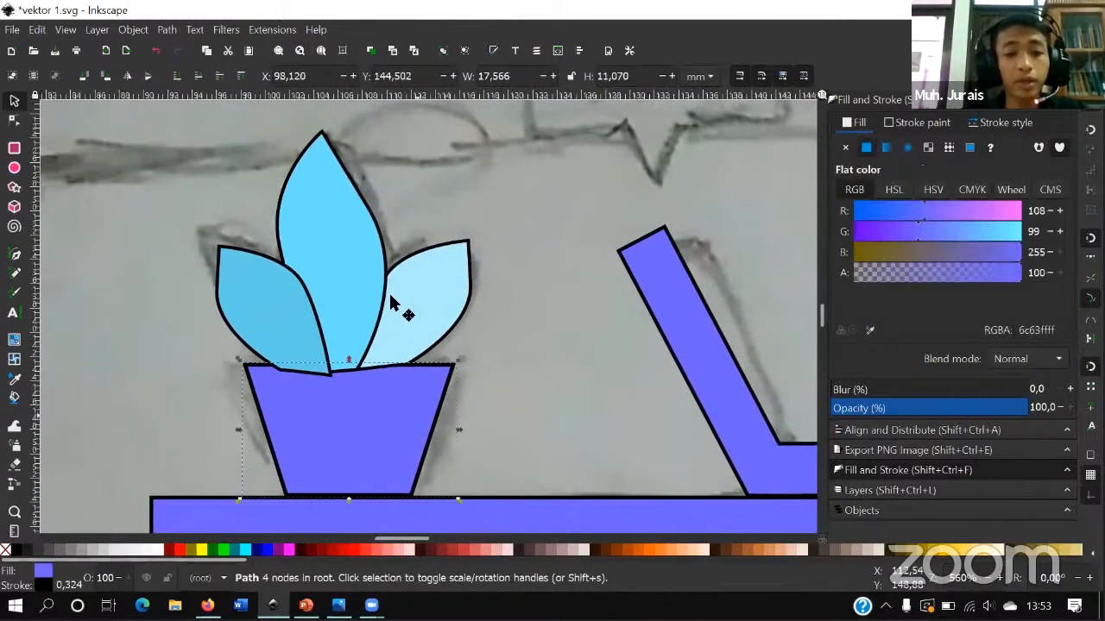
{"action": "left_click", "coordinate": [240, 76]}
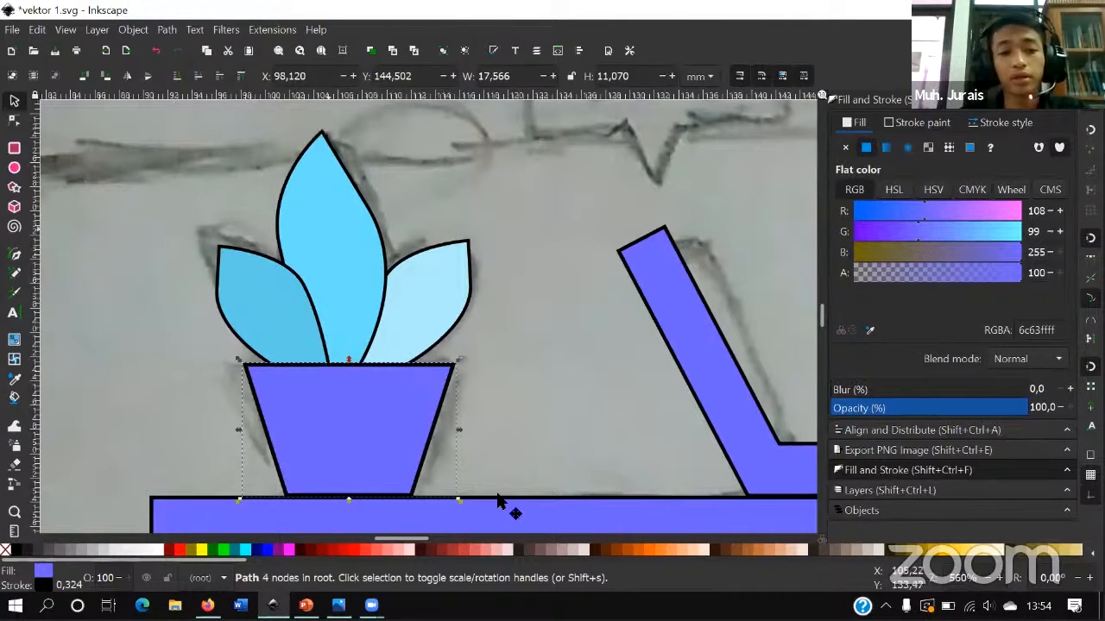
{"action": "left_click", "coordinate": [385, 436]}
- Draw a square about 6 × 6 mm over the sketched speech bubble and convert it to an editable path
{"action": "scroll", "coordinate": [473, 397], "scroll_direction": "down", "scroll_amount": 5}
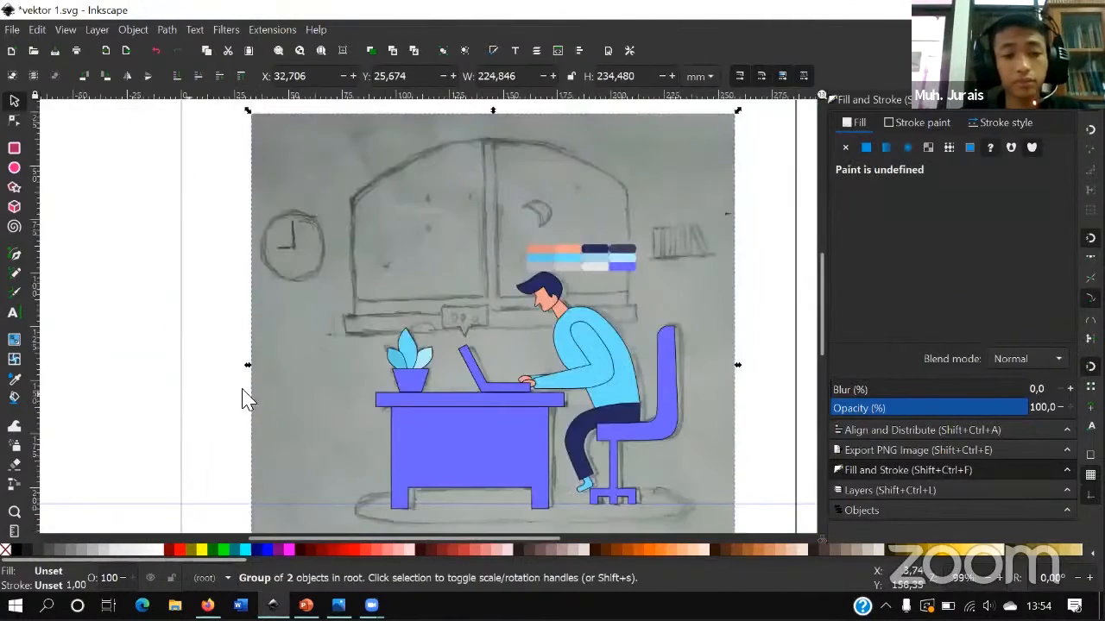
{"action": "key", "text": "Escape"}
{"action": "key", "text": "space"}
{"action": "left_click_drag", "start_coordinate": [478, 362], "coordinate": [376, 314]}
{"action": "scroll", "coordinate": [404, 337], "scroll_direction": "up", "scroll_amount": 2}
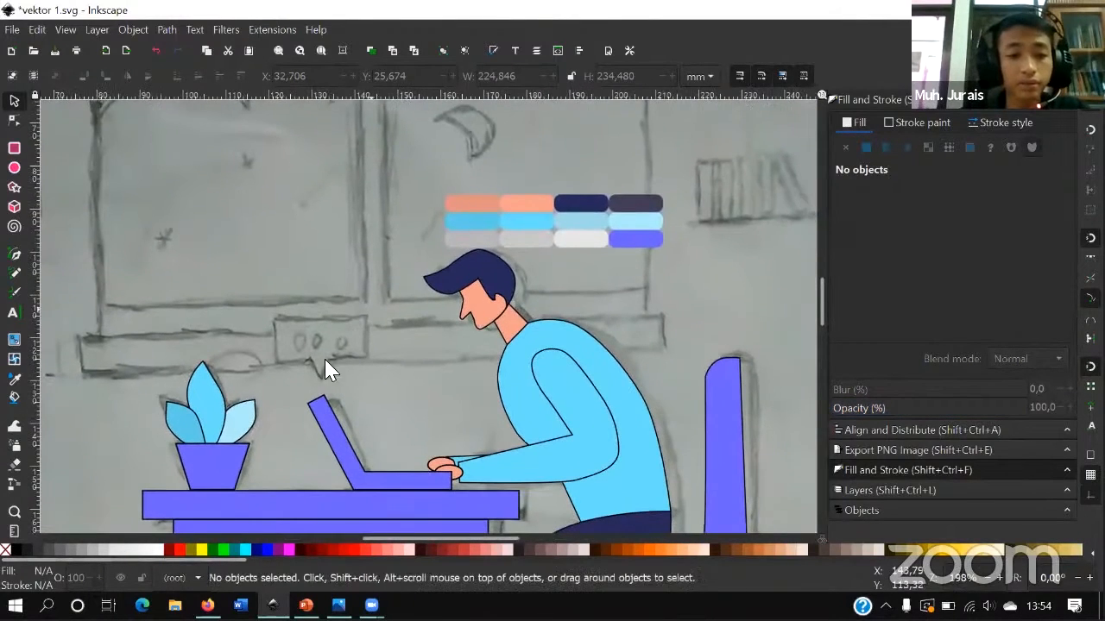
{"action": "scroll", "coordinate": [348, 353], "scroll_direction": "up", "scroll_amount": 2}
{"action": "left_click", "coordinate": [98, 278]}
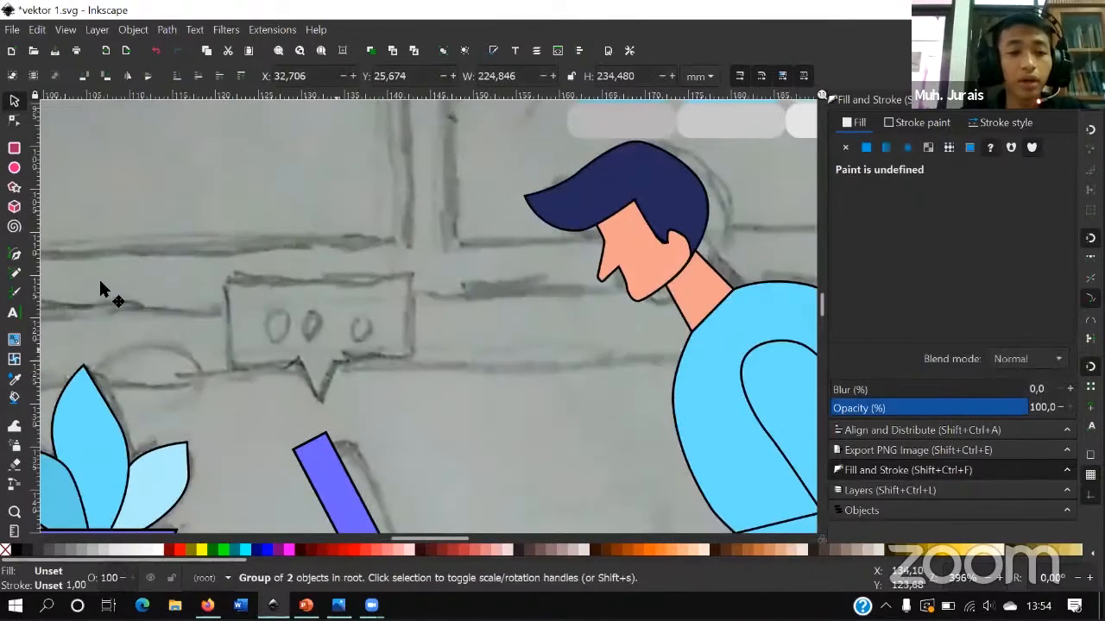
{"action": "left_click", "coordinate": [13, 255]}
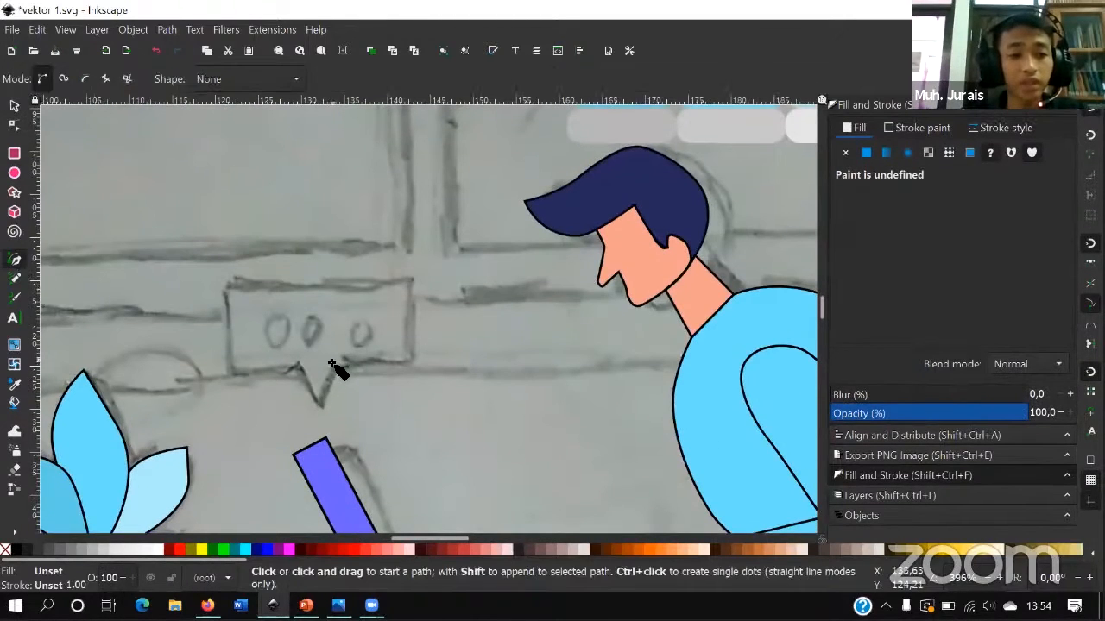
{"action": "scroll", "coordinate": [335, 367], "scroll_direction": "up", "scroll_amount": 2}
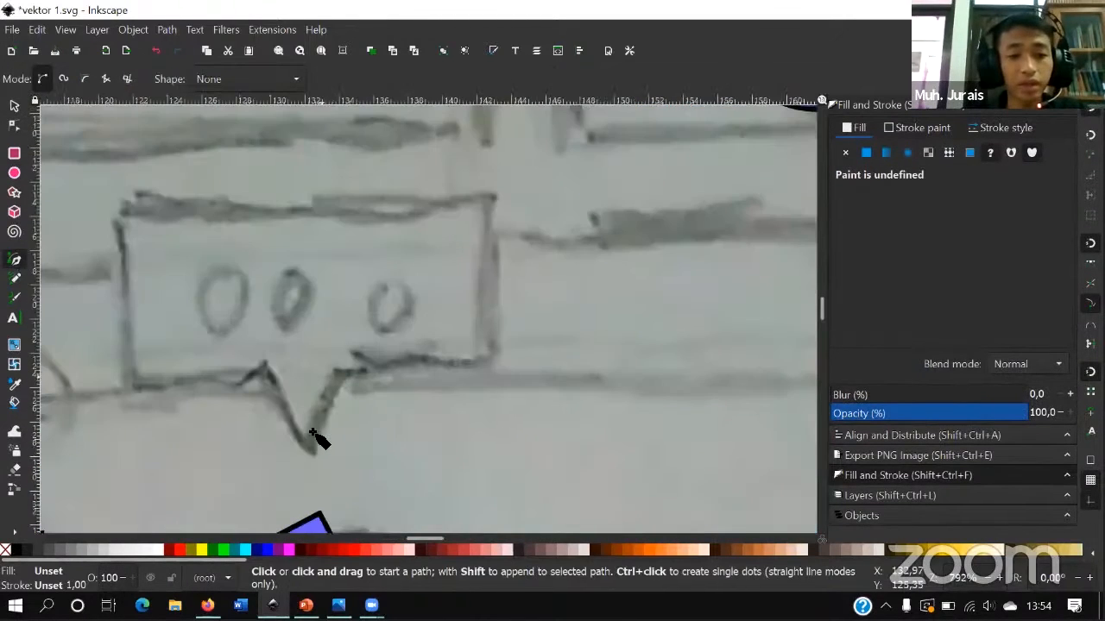
{"action": "left_click", "coordinate": [14, 153]}
{"action": "left_click_drag", "start_coordinate": [278, 267], "coordinate": [402, 375]}
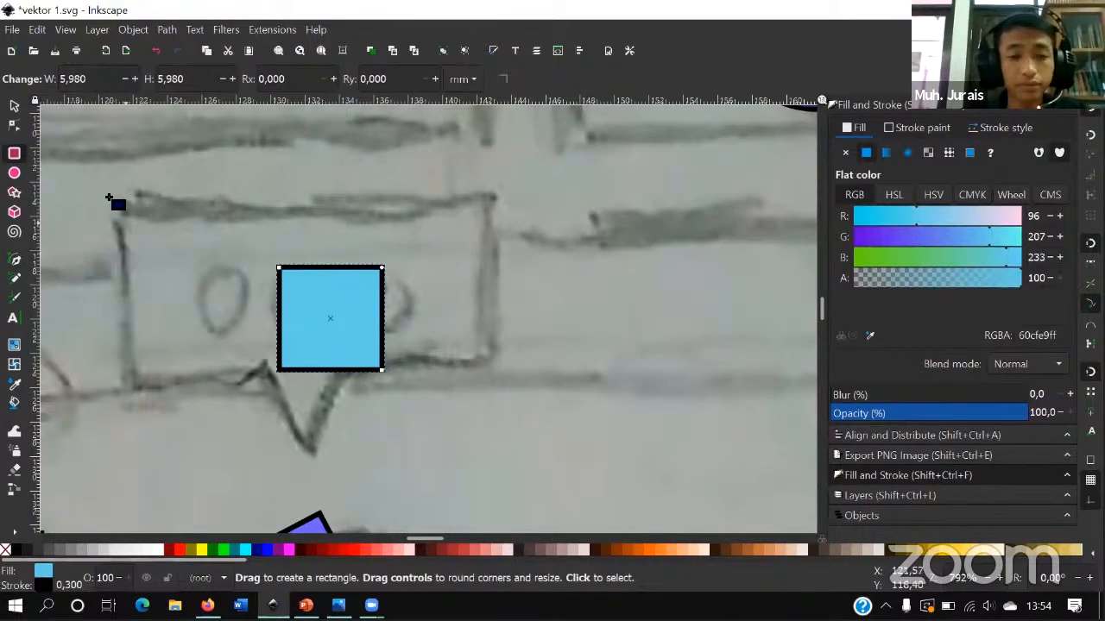
{"action": "left_click", "coordinate": [13, 124]}
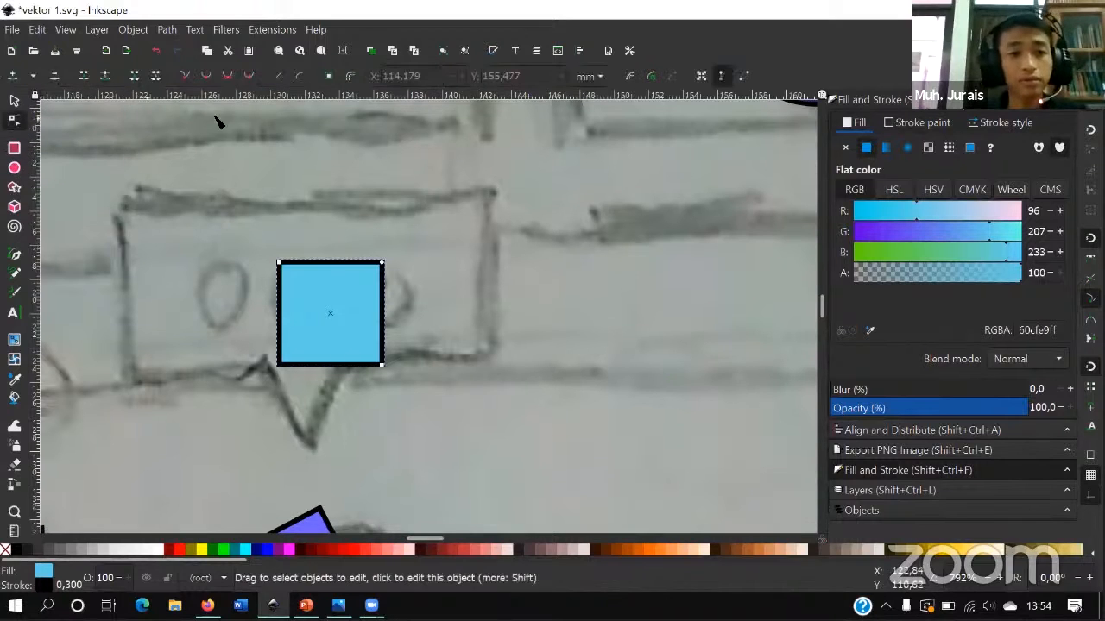
{"action": "left_click", "coordinate": [327, 76]}
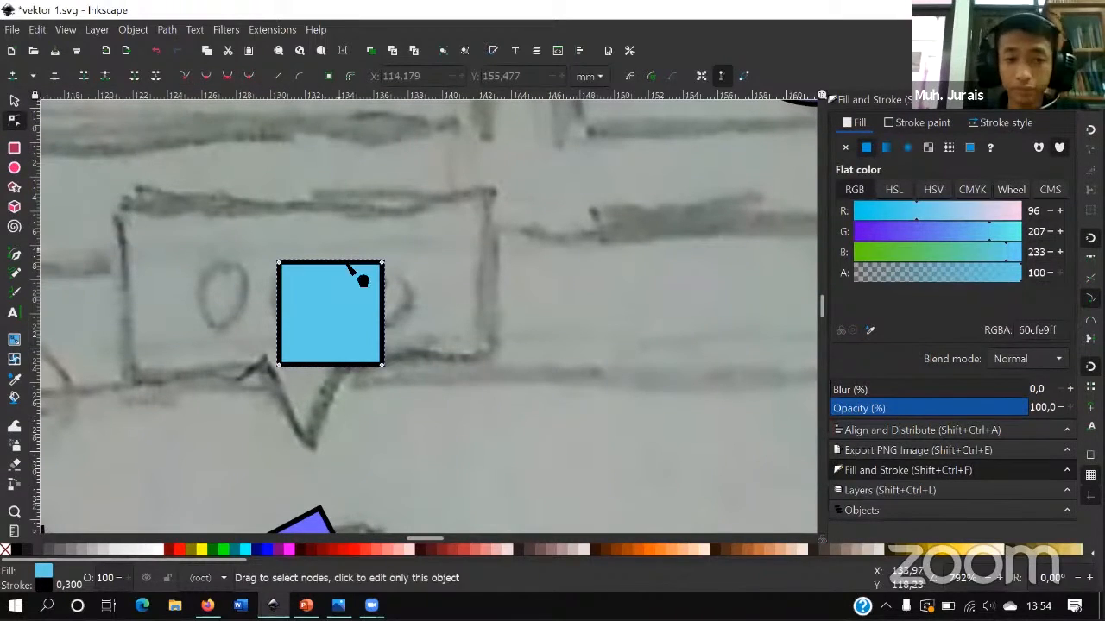
{"action": "left_click", "coordinate": [382, 335]}
{"action": "left_click", "coordinate": [382, 365]}
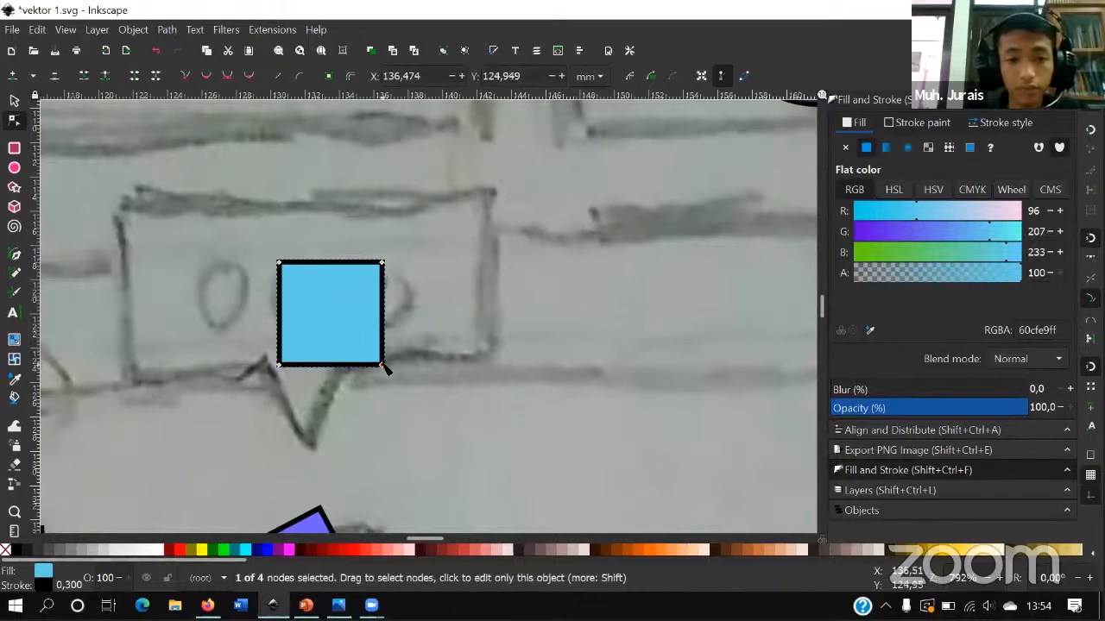
{"action": "left_click_drag", "start_coordinate": [385, 369], "coordinate": [280, 367]}
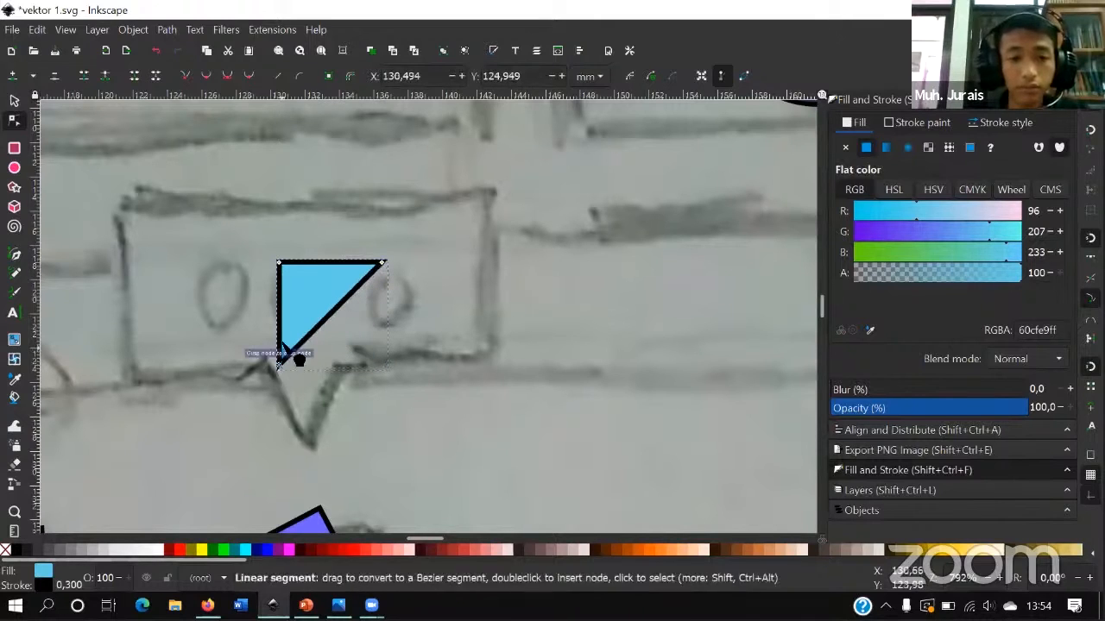
{"action": "left_click", "coordinate": [13, 101]}
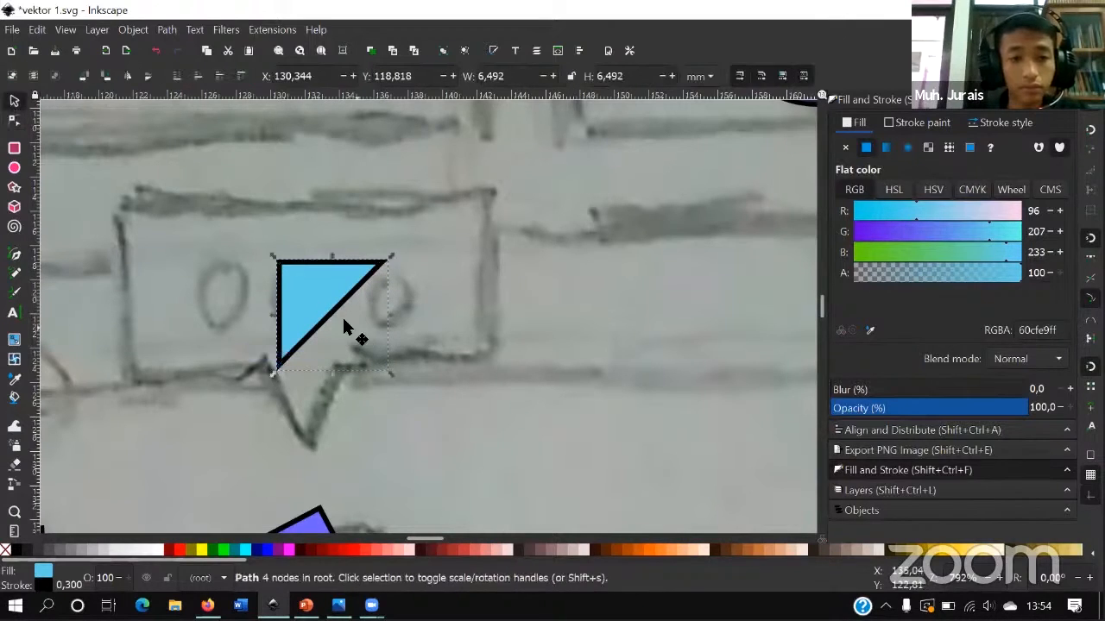
{"action": "key", "text": "n"}
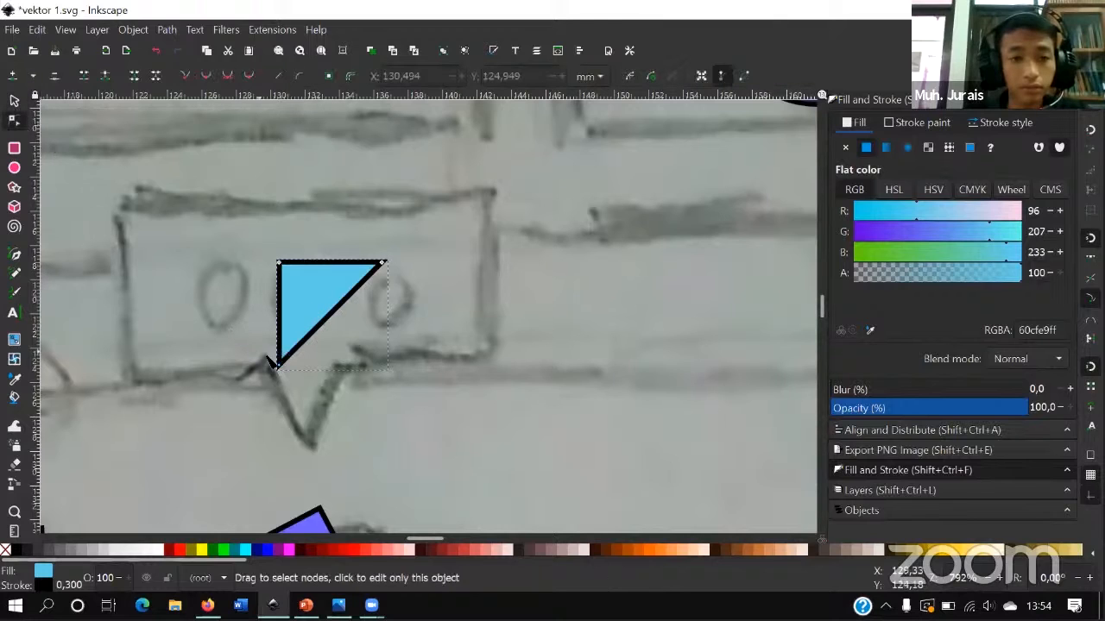
{"action": "left_click_drag", "start_coordinate": [278, 366], "coordinate": [316, 339]}
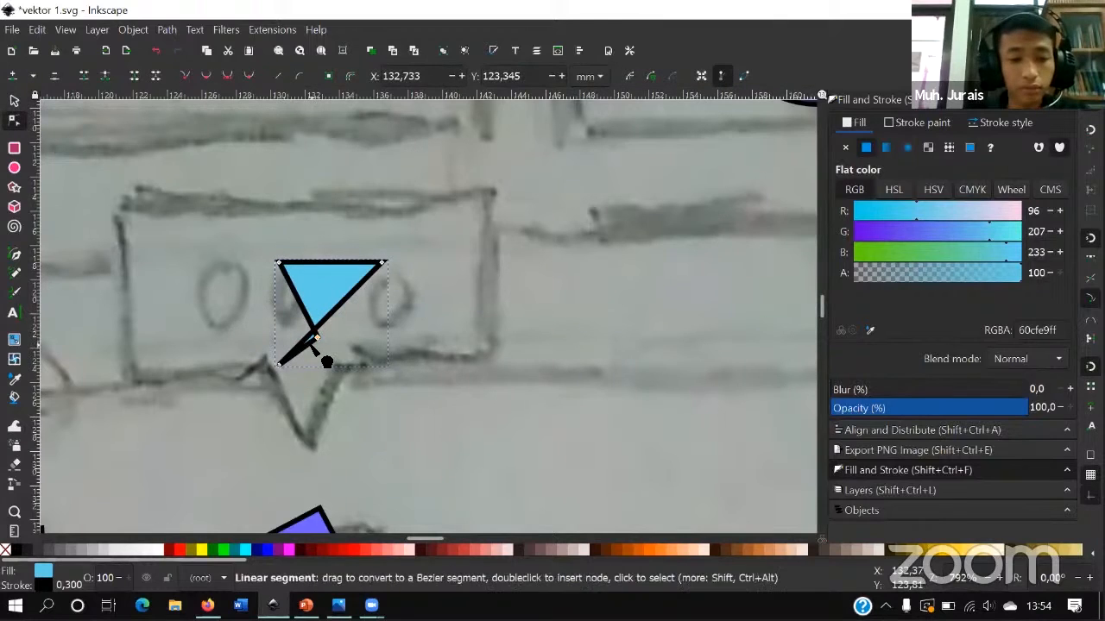
{"action": "key", "text": "ctrl+z"}
{"action": "key", "text": "ctrl+z"}
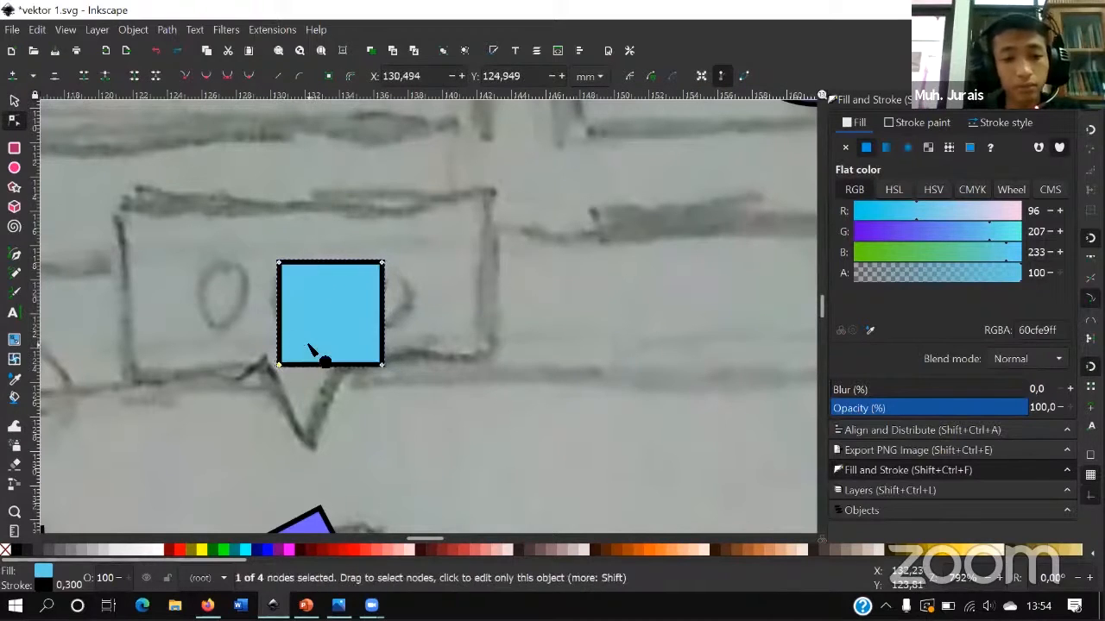
- Remove the square's upper-left corner node to turn the square into a right triangle
{"action": "left_click", "coordinate": [279, 262]}
{"action": "left_click_drag", "start_coordinate": [284, 268], "coordinate": [381, 260]}
{"action": "left_click", "coordinate": [414, 309]}
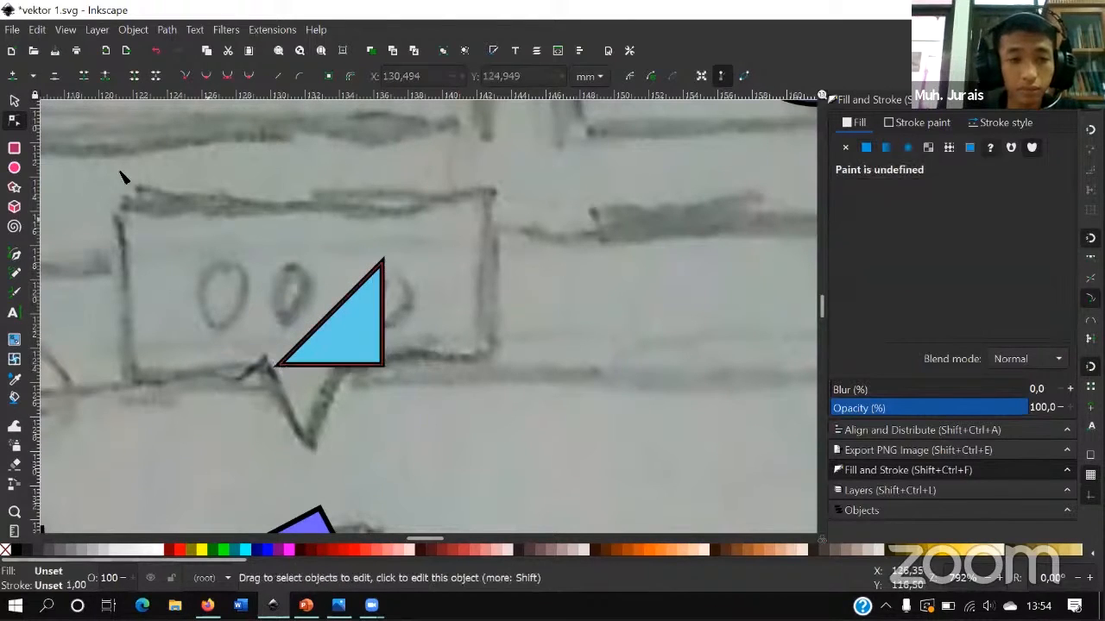
- Rotate the triangle so its right angle points straight down and place it below the sketched speech bubble
{"action": "left_click", "coordinate": [14, 102]}
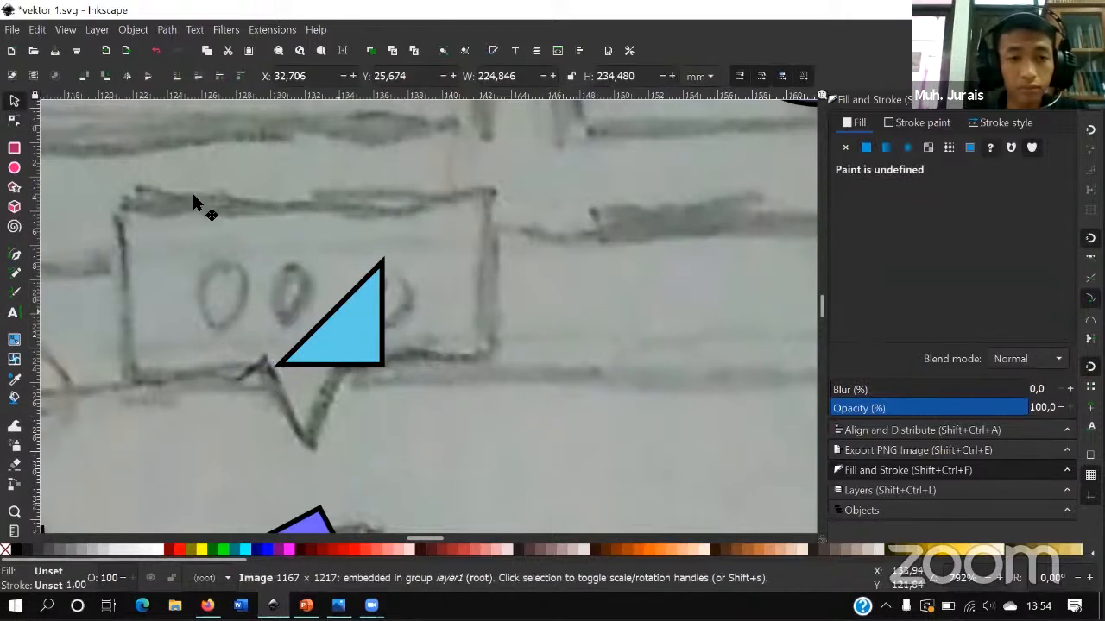
{"action": "left_click", "coordinate": [366, 335]}
{"action": "left_click", "coordinate": [366, 335]}
{"action": "left_click_drag", "start_coordinate": [390, 257], "coordinate": [332, 405]}
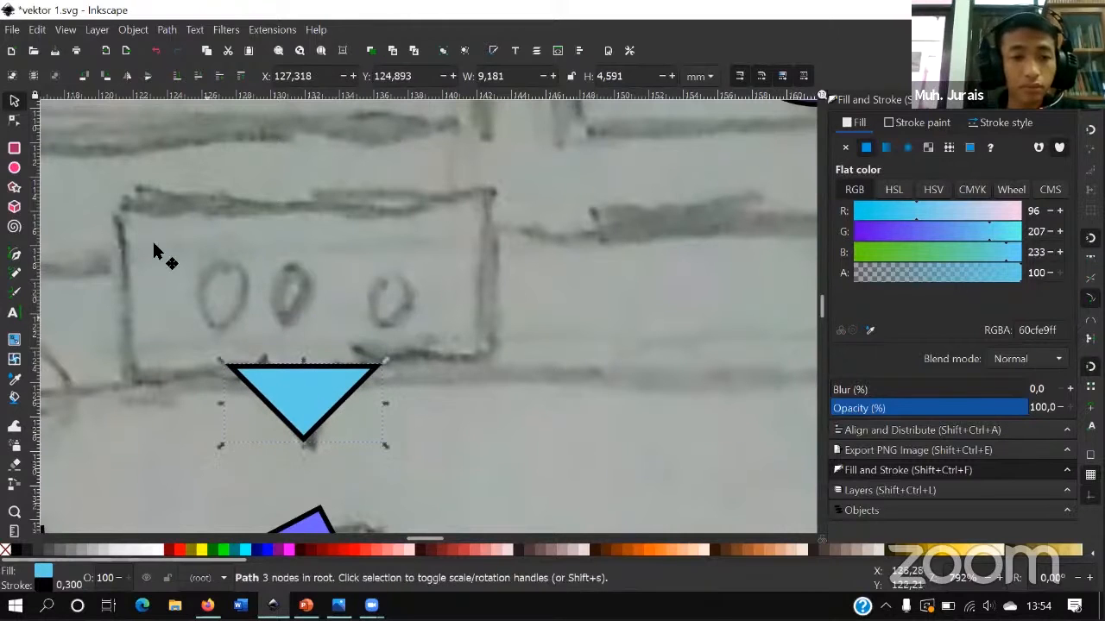
- Narrow the triangle to about 4.6 × 4.7 mm by moving both upper corners inward, and place it over the bubble's sketched tail
{"action": "key", "text": "n"}
{"action": "scroll", "coordinate": [375, 389], "scroll_direction": "up", "scroll_amount": 2, "text": "ctrl"}
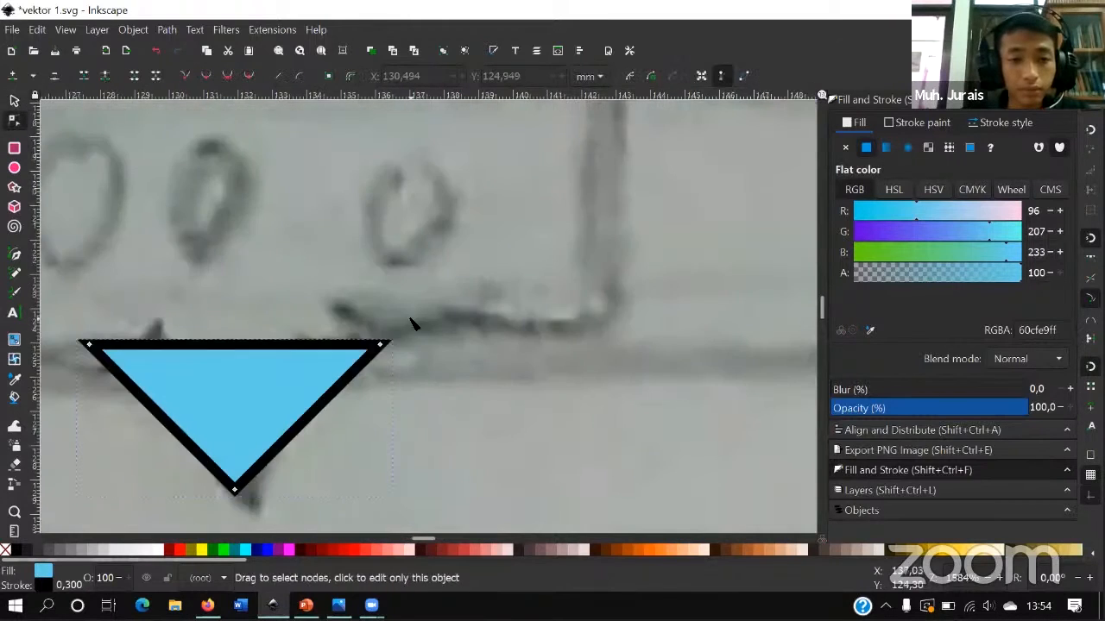
{"action": "left_click_drag", "start_coordinate": [329, 380], "coordinate": [330, 380]}
{"action": "left_click_drag", "start_coordinate": [380, 344], "coordinate": [317, 366]}
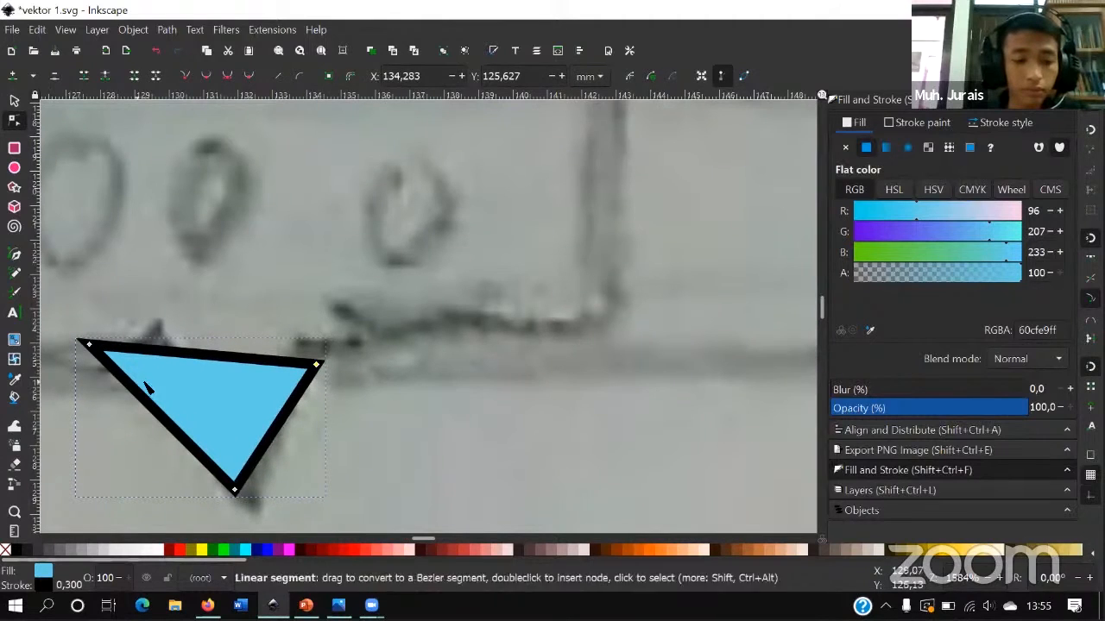
{"action": "key", "text": "ctrl+z"}
{"action": "scroll", "coordinate": [324, 365], "scroll_direction": "down", "scroll_amount": 1, "text": "ctrl"}
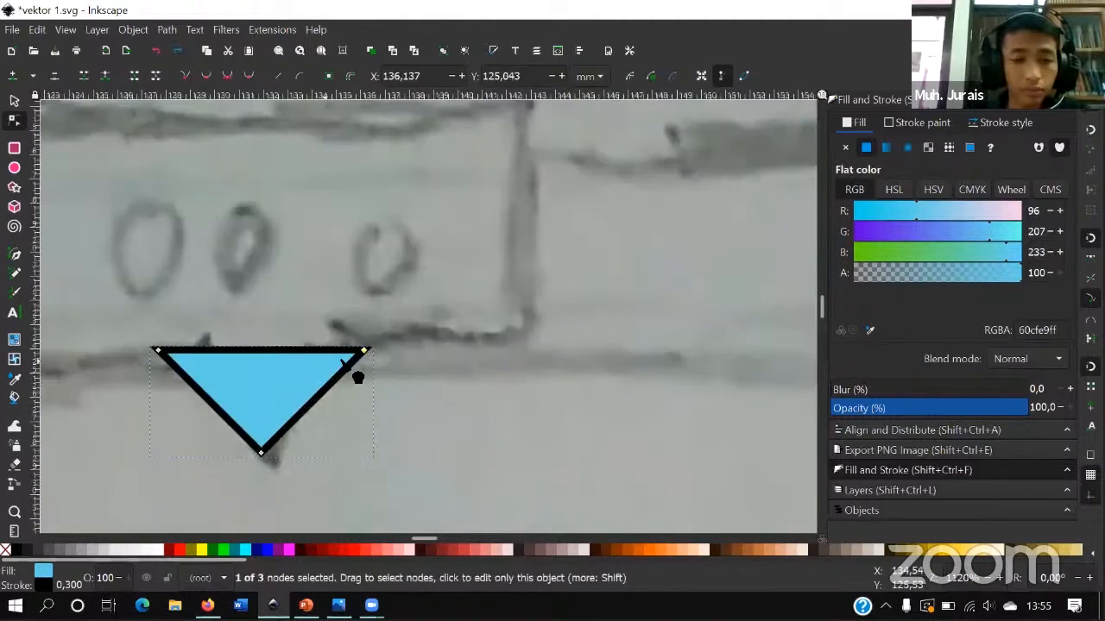
{"action": "mouse_move", "coordinate": [371, 373]}
{"action": "left_mouse_down"}
{"action": "mouse_move", "coordinate": [318, 373]}
{"action": "mouse_move", "coordinate": [386, 370]}
{"action": "left_mouse_up"}
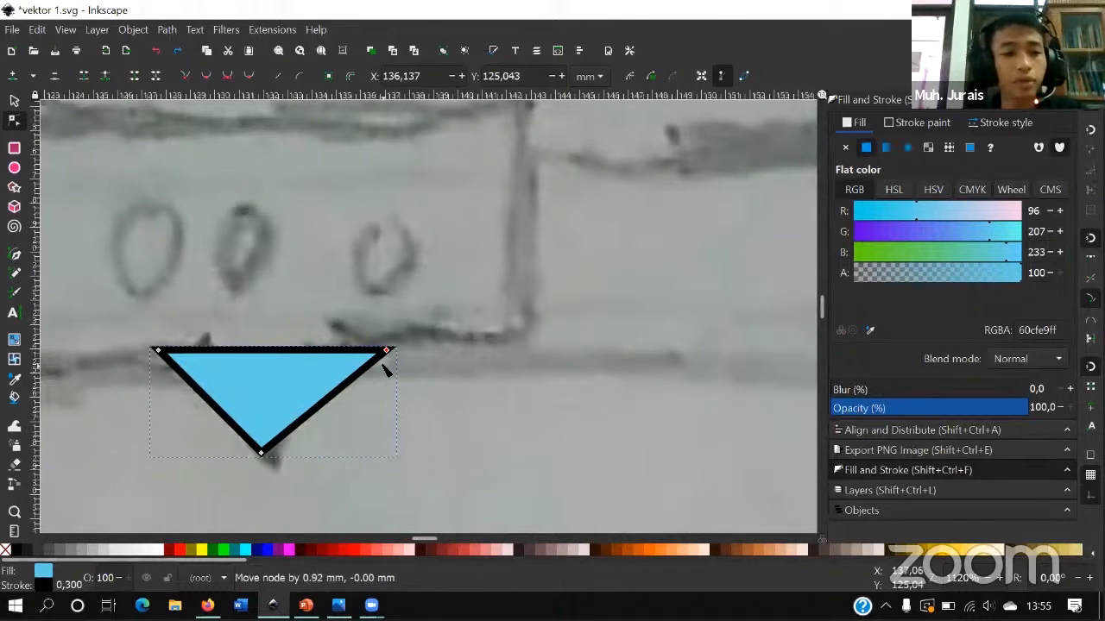
{"action": "left_click_drag", "start_coordinate": [386, 370], "coordinate": [312, 354]}
{"action": "left_click_drag", "start_coordinate": [156, 351], "coordinate": [210, 350]}
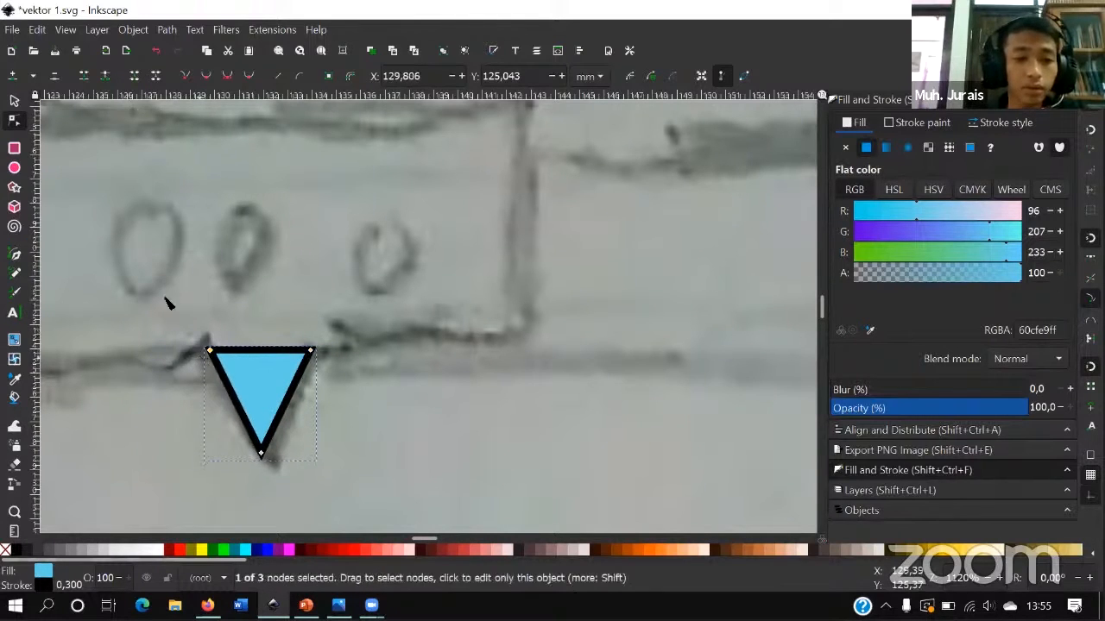
{"action": "left_click", "coordinate": [13, 101]}
{"action": "left_click_drag", "start_coordinate": [261, 414], "coordinate": [312, 418]}
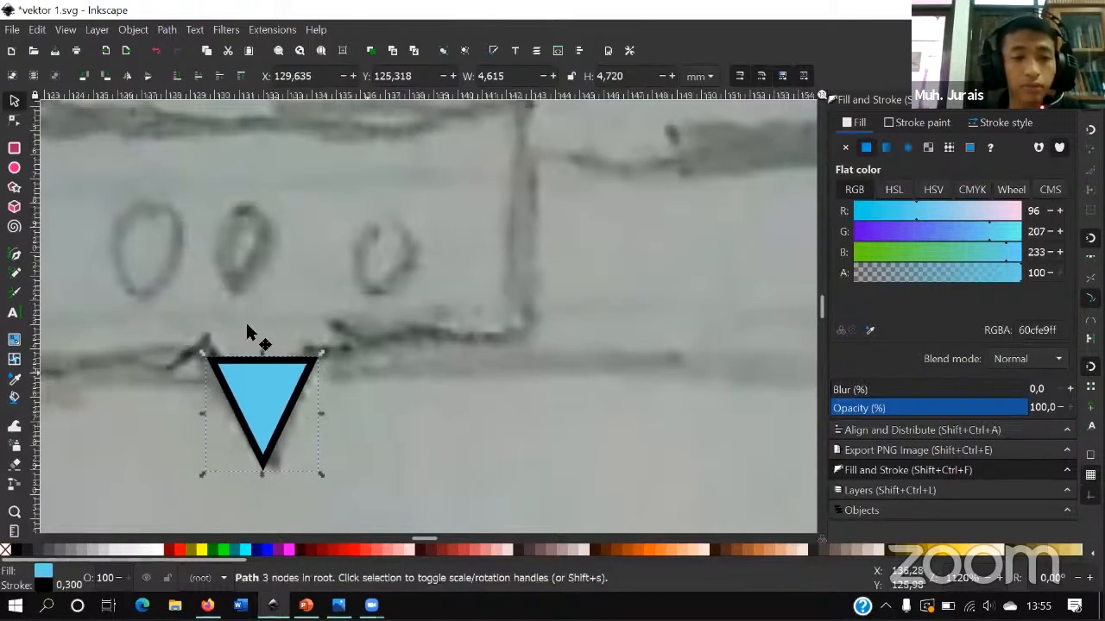
- Draw a rectangle about 22.5 × 10.9 mm over the sketched speech bubble, with its lower edge overlapping the top of the triangle
{"action": "left_click", "coordinate": [14, 148]}
{"action": "scroll", "coordinate": [284, 227], "scroll_direction": "down", "scroll_amount": 3}
{"action": "scroll", "coordinate": [160, 210], "scroll_direction": "up", "scroll_amount": 1}
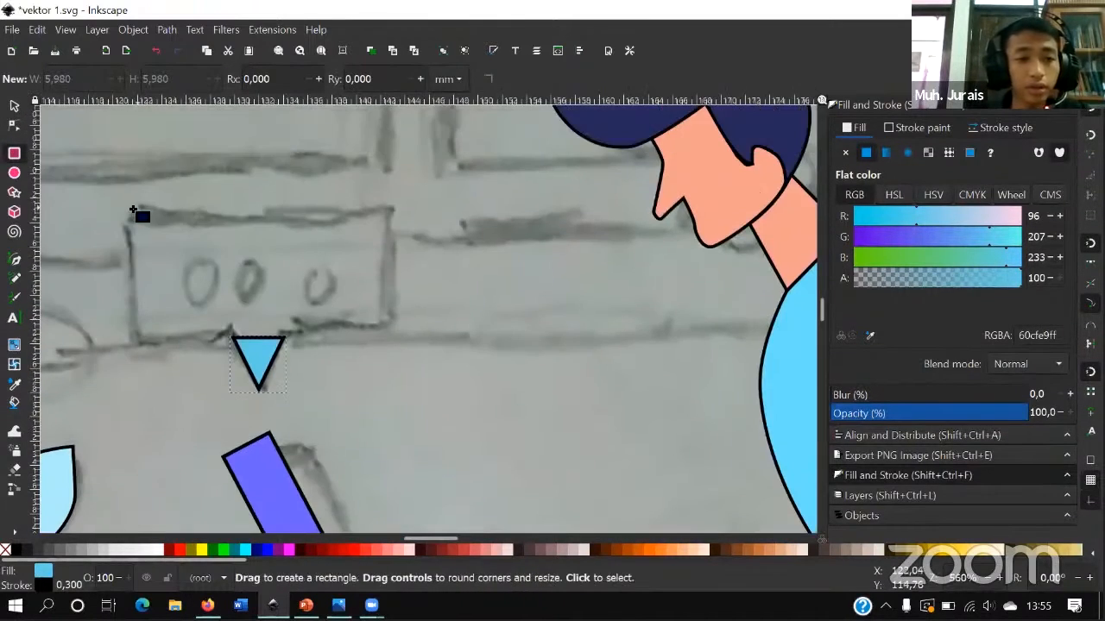
{"action": "left_click_drag", "start_coordinate": [121, 211], "coordinate": [395, 340]}
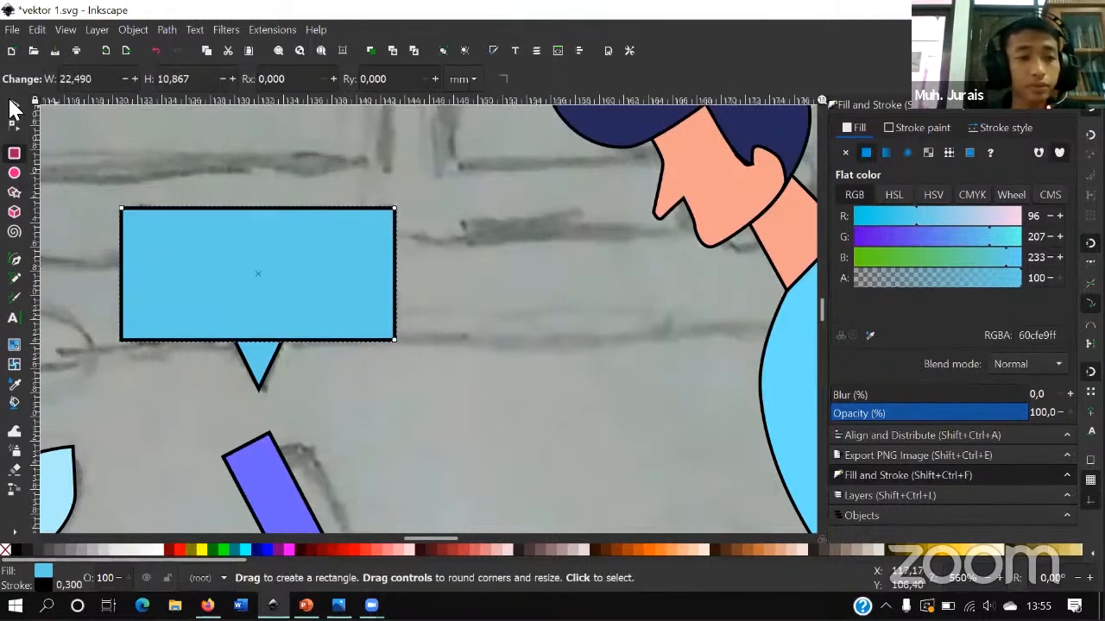
- Unite the rectangle and the triangle into one speech bubble shape and shift it slightly upward
{"action": "key", "text": "s"}
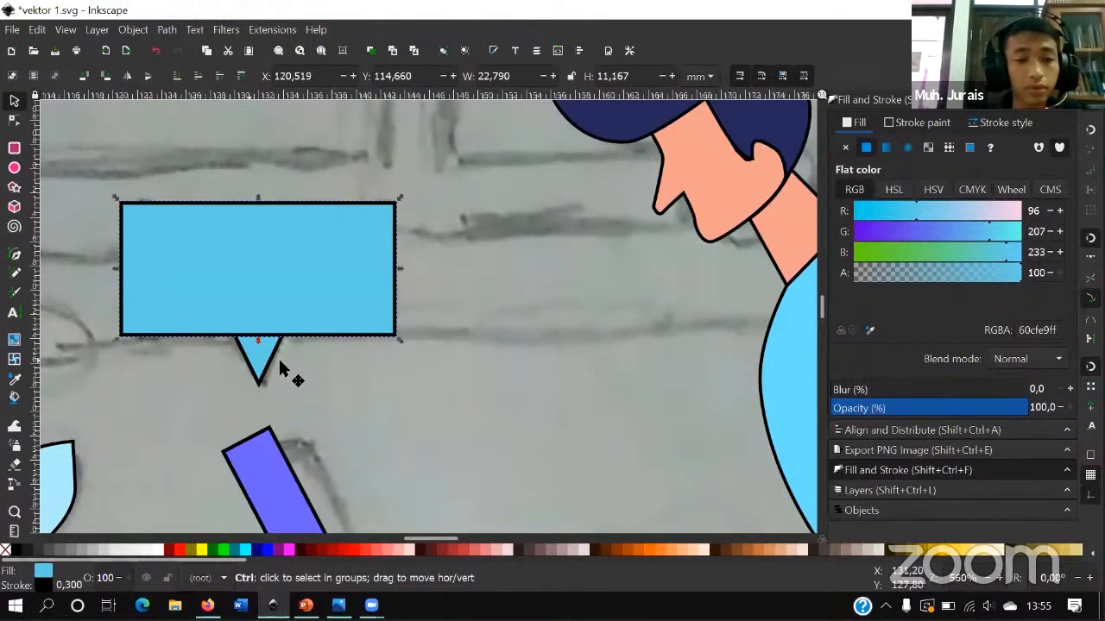
{"action": "scroll", "coordinate": [280, 370], "scroll_direction": "up", "scroll_amount": 2}
{"action": "left_click", "coordinate": [273, 366], "text": "shift"}
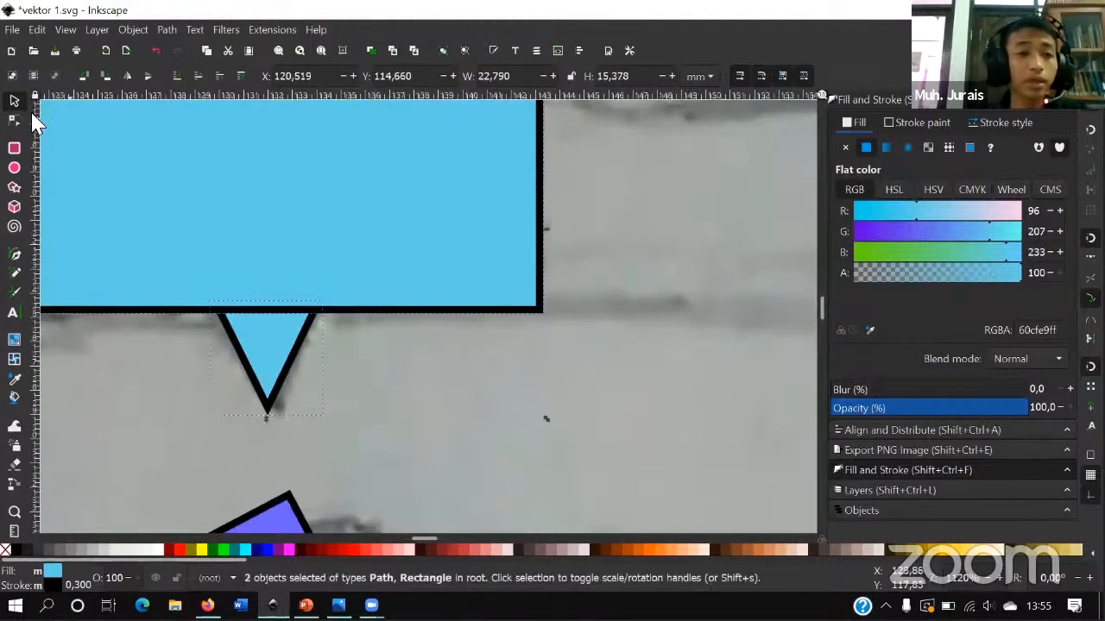
{"action": "left_click", "coordinate": [169, 31]}
{"action": "left_click", "coordinate": [181, 106]}
{"action": "scroll", "coordinate": [354, 284], "scroll_direction": "down", "scroll_amount": 2}
{"action": "mouse_move", "coordinate": [367, 273]}
{"action": "left_mouse_down"}
{"action": "mouse_move", "coordinate": [363, 244]}
{"action": "mouse_move", "coordinate": [365, 264]}
{"action": "left_mouse_up"}
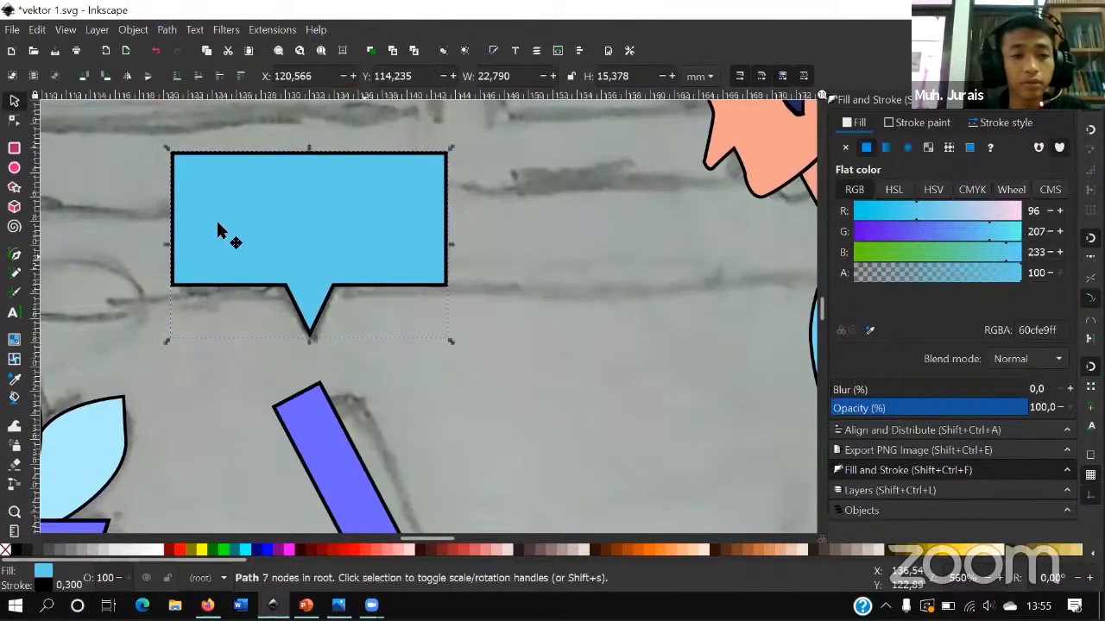
- Draw a circle about 2.4 mm across inside the speech bubble and duplicate it twice to form a horizontal row of three
{"action": "left_click", "coordinate": [14, 168]}
{"action": "scroll", "coordinate": [183, 206], "scroll_direction": "up", "scroll_amount": 1}
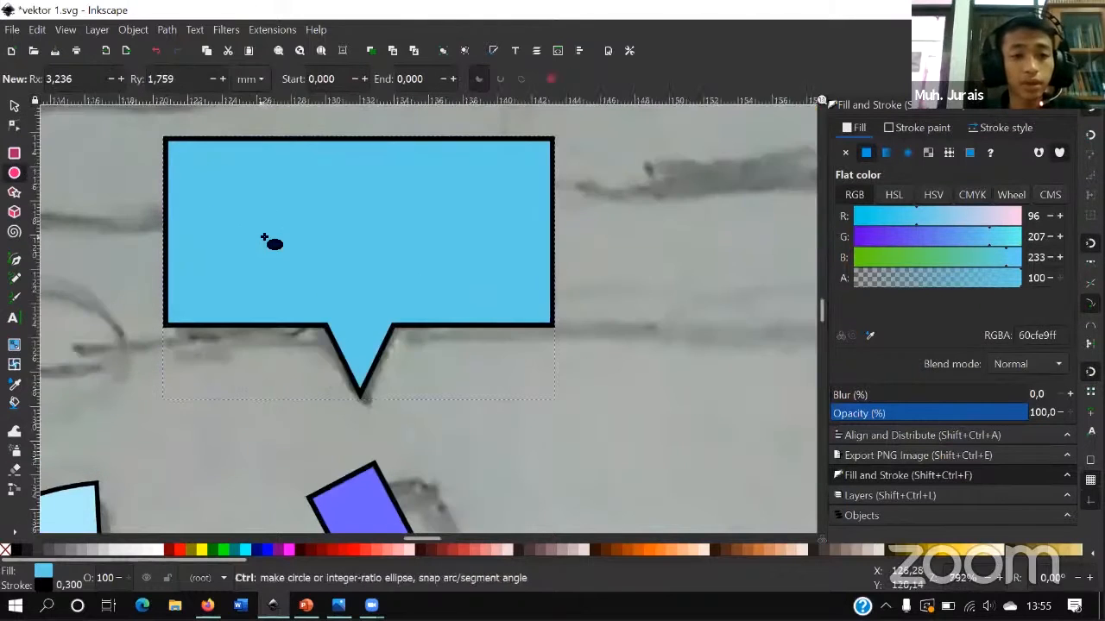
{"action": "left_click_drag", "start_coordinate": [251, 203], "coordinate": [484, 254]}
{"action": "left_click", "coordinate": [13, 104]}
{"action": "scroll", "coordinate": [259, 214], "scroll_direction": "up", "scroll_amount": 2}
{"action": "key", "text": "ctrl+d"}
{"action": "key", "text": "ctrl+d"}
{"action": "scroll", "coordinate": [419, 341], "scroll_direction": "down", "scroll_amount": 1}
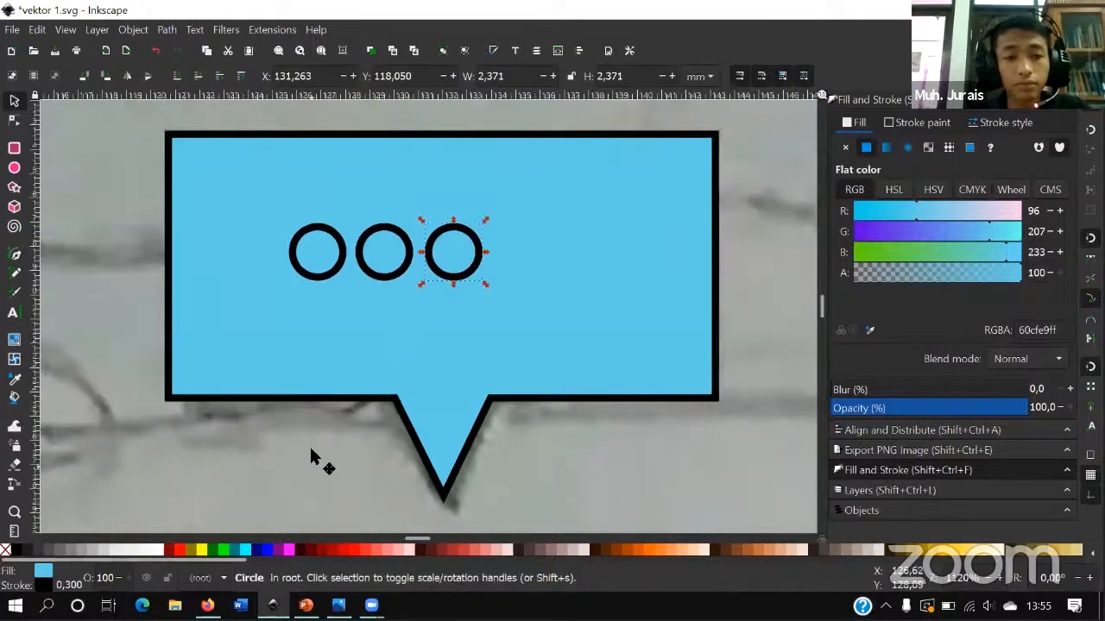
{"action": "left_click", "coordinate": [309, 473]}
- Group the two outer circles of the row, leaving the middle circle separate
{"action": "scroll", "coordinate": [336, 321], "scroll_direction": "up", "scroll_amount": 1}
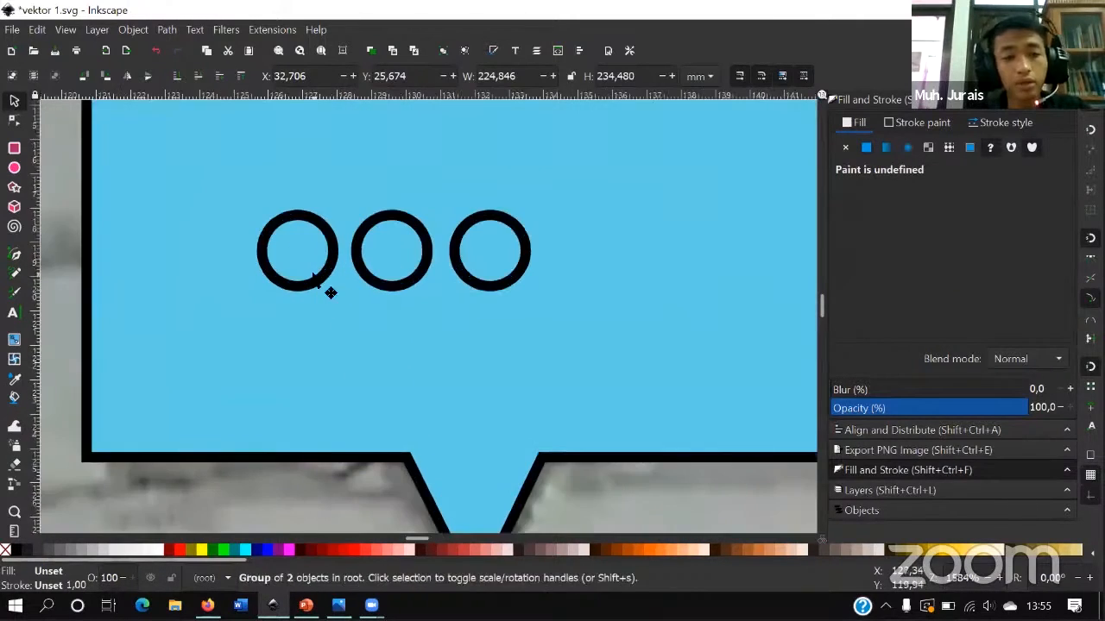
{"action": "left_click", "coordinate": [314, 274]}
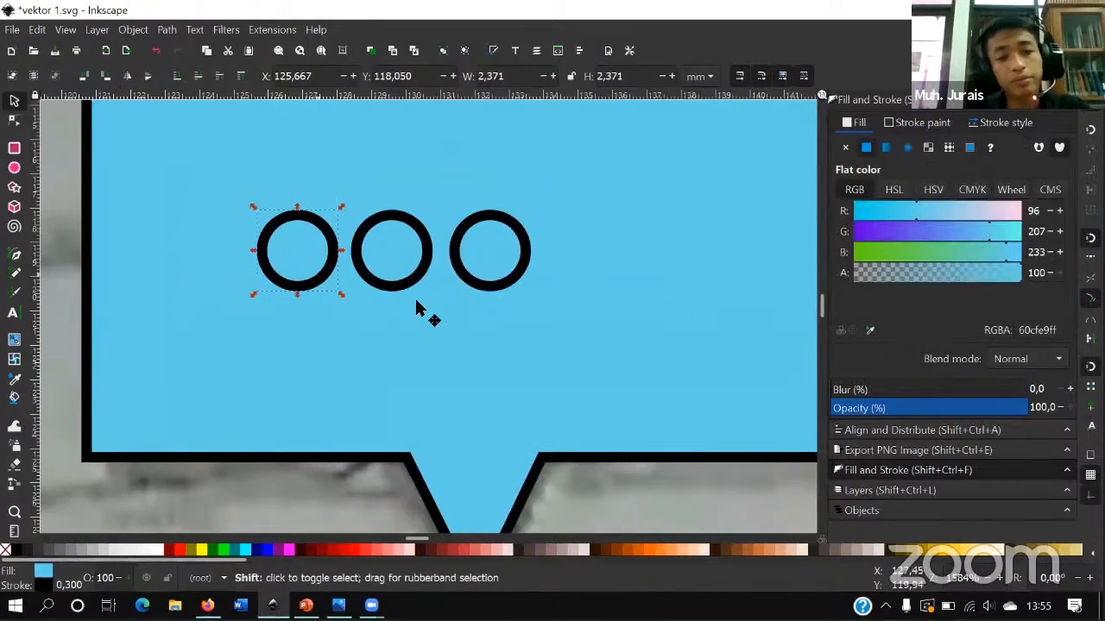
{"action": "left_click", "coordinate": [500, 297], "text": "shift"}
{"action": "right_click", "coordinate": [485, 293]}
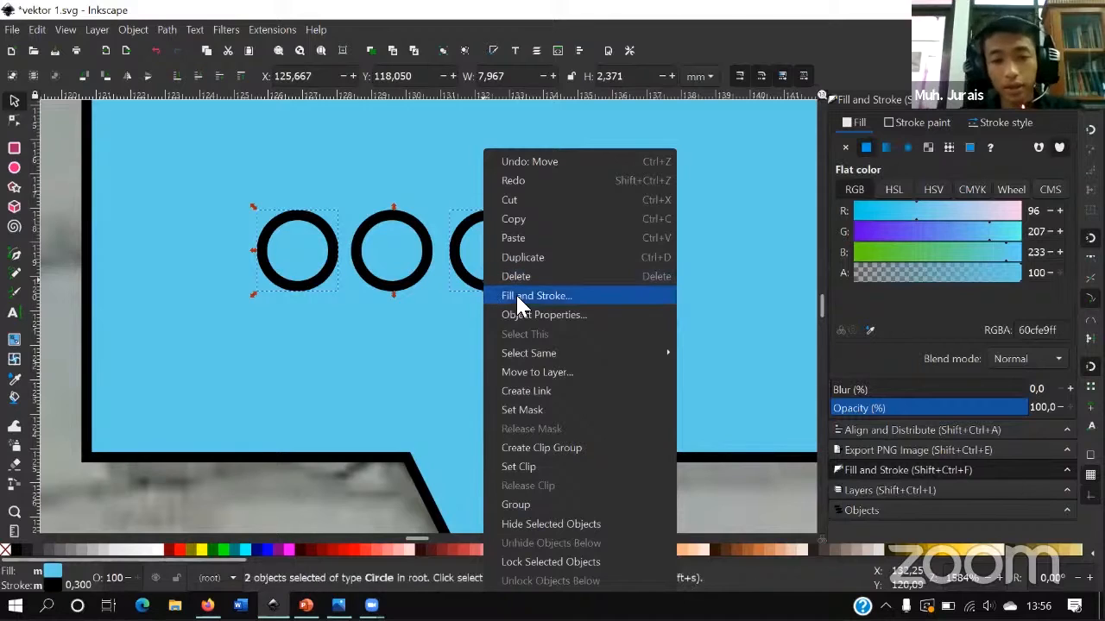
{"action": "left_click", "coordinate": [523, 505]}
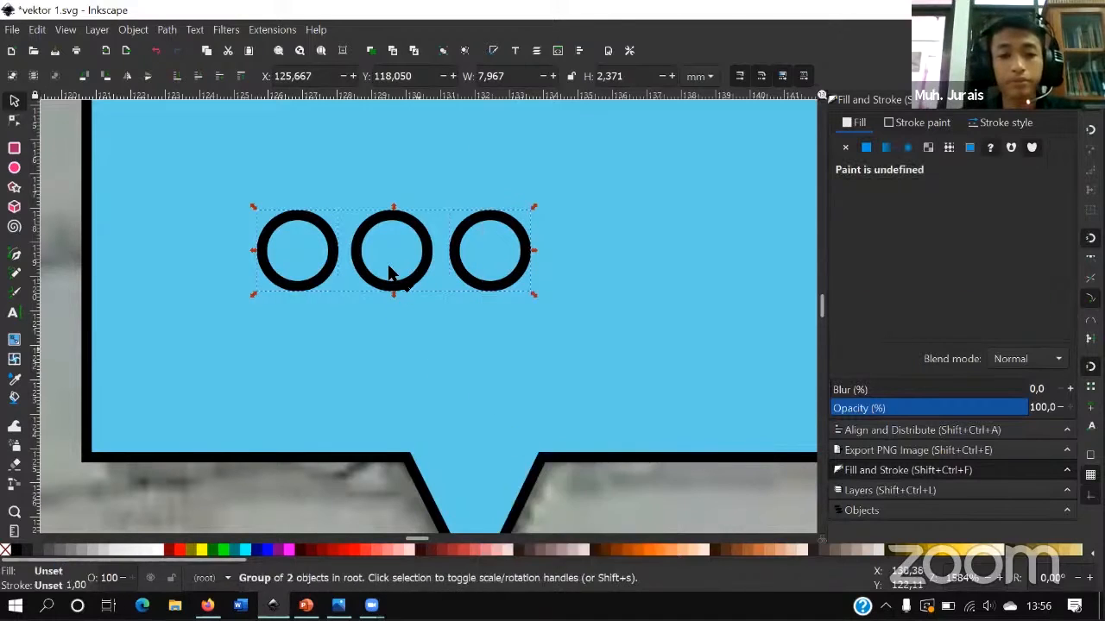
{"action": "left_click", "coordinate": [432, 274]}
{"action": "left_click_drag", "start_coordinate": [469, 251], "coordinate": [476, 302]}
{"action": "key", "text": "ctrl+z"}
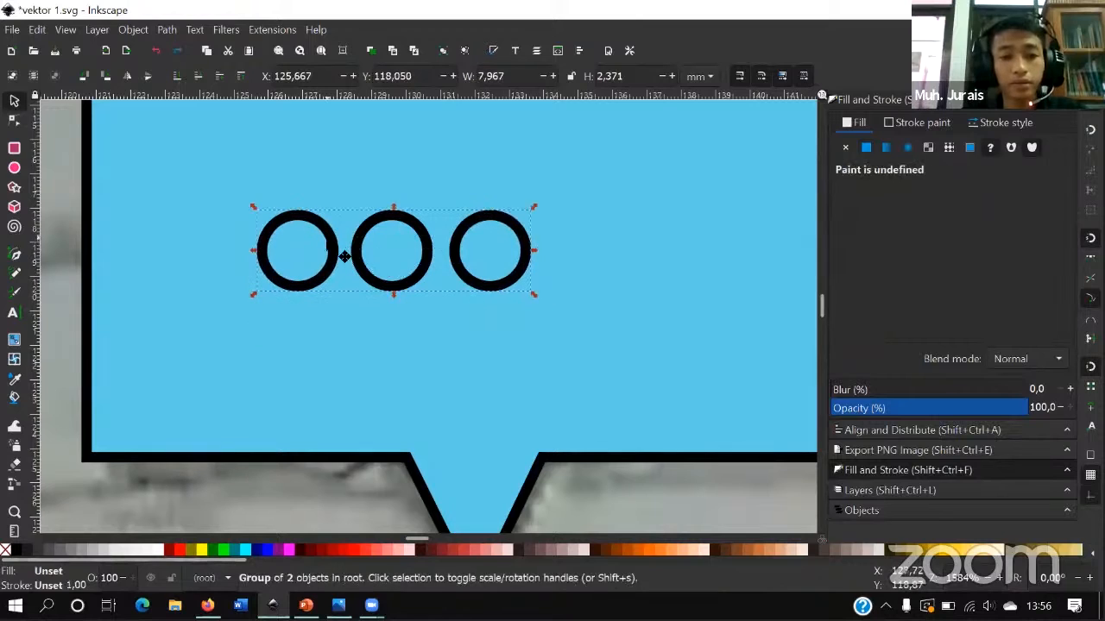
{"action": "left_click", "coordinate": [412, 222]}
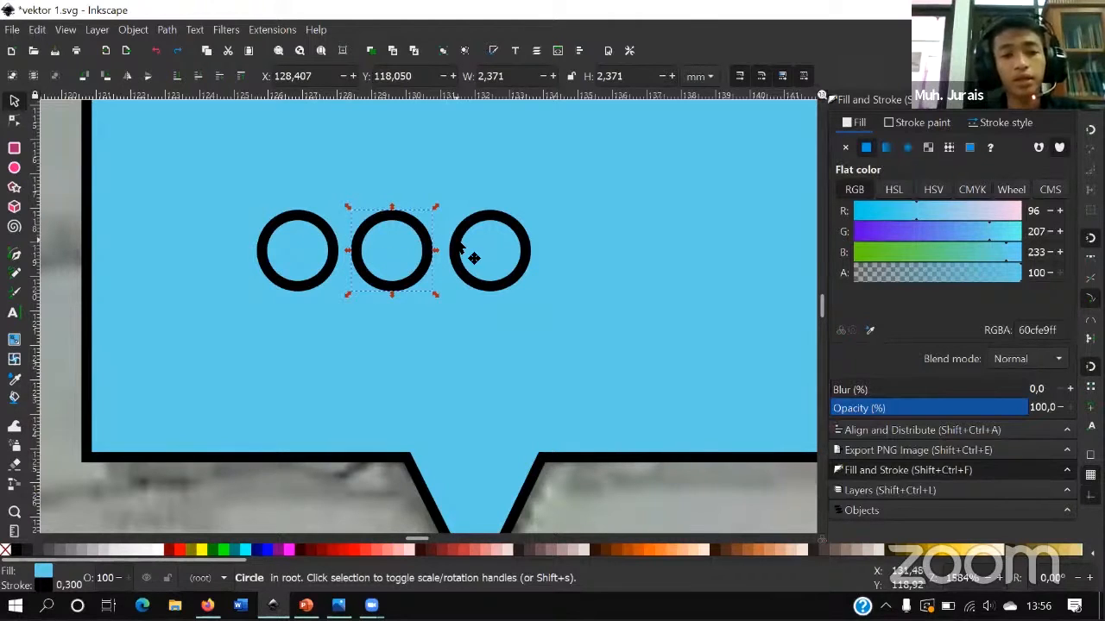
{"action": "left_click", "coordinate": [280, 270]}
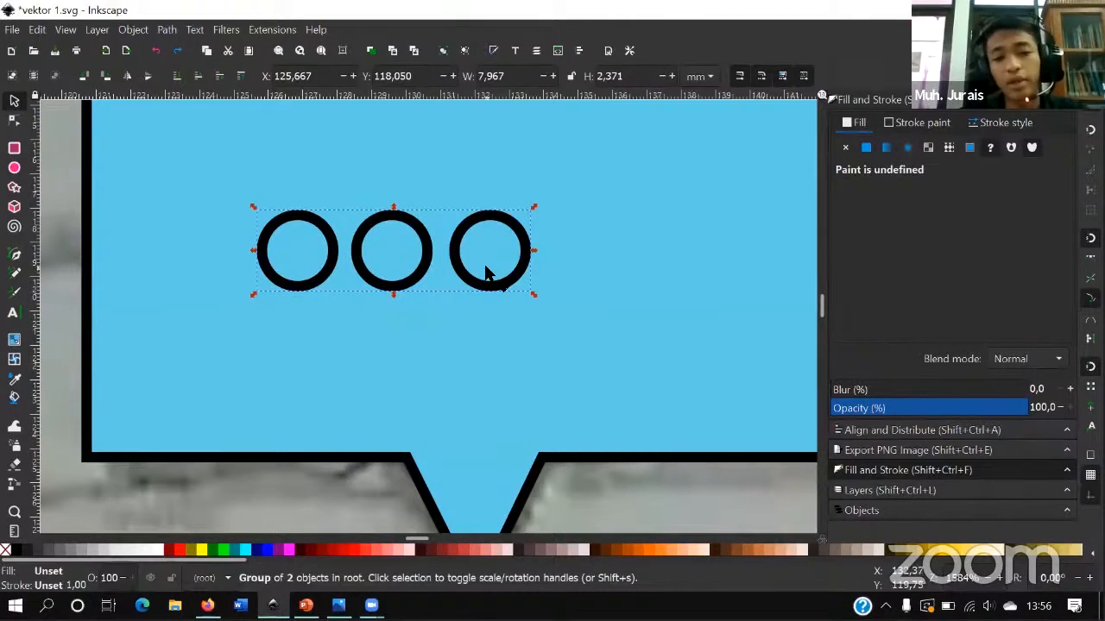
- Center the outer-circle group horizontally and vertically on the middle circle, aligning relative to First selected
{"action": "left_click", "coordinate": [406, 227]}
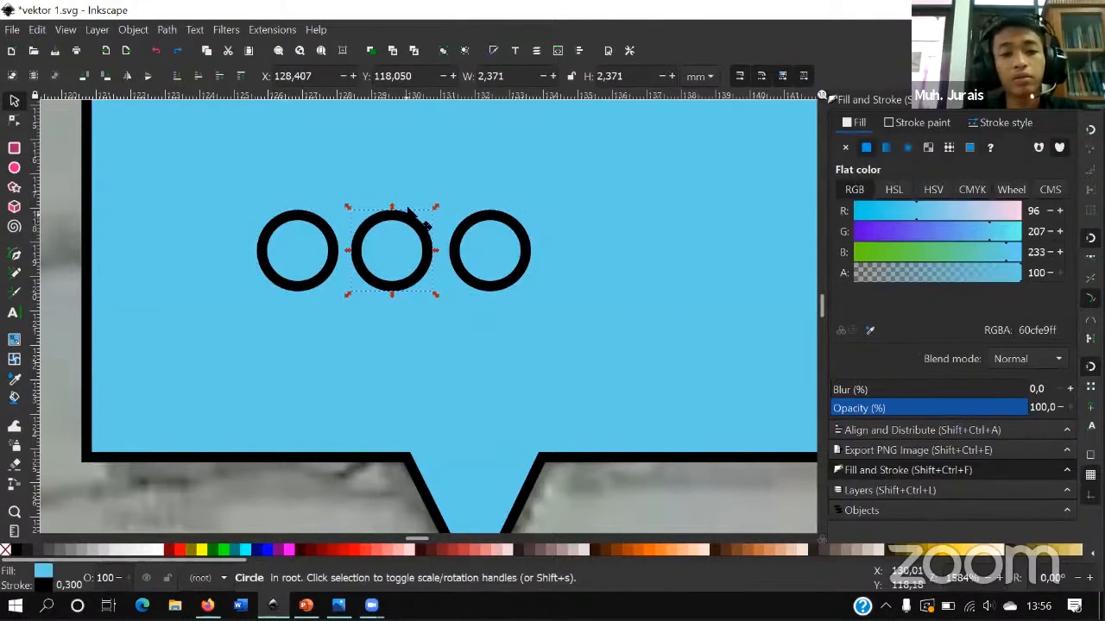
{"action": "key", "text": "shift"}
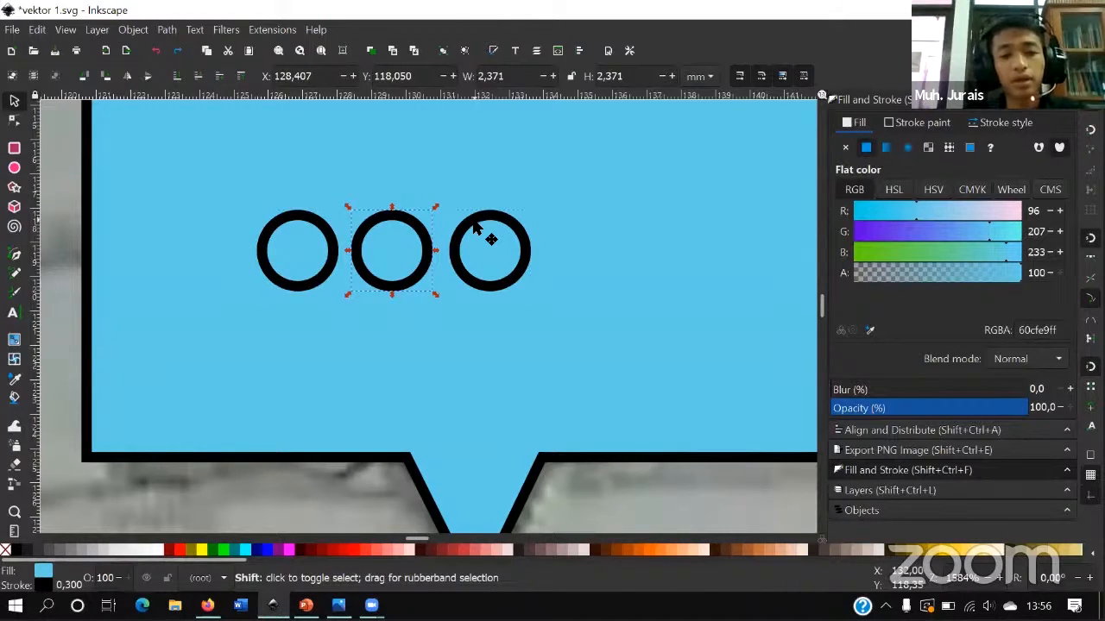
{"action": "left_click", "coordinate": [473, 225], "text": "shift"}
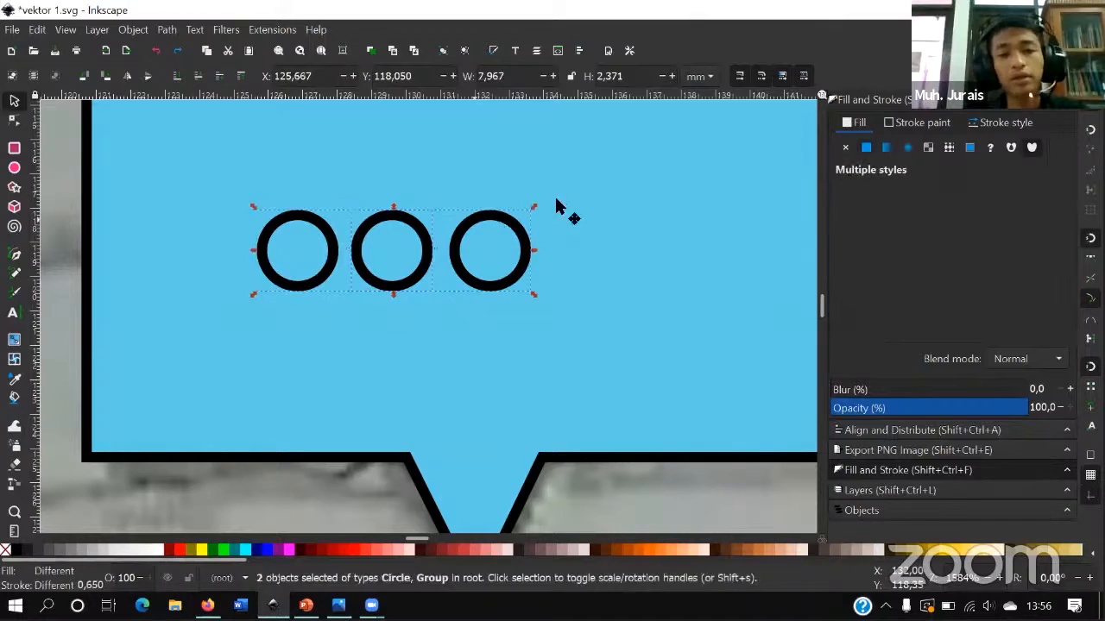
{"action": "left_click", "coordinate": [579, 50]}
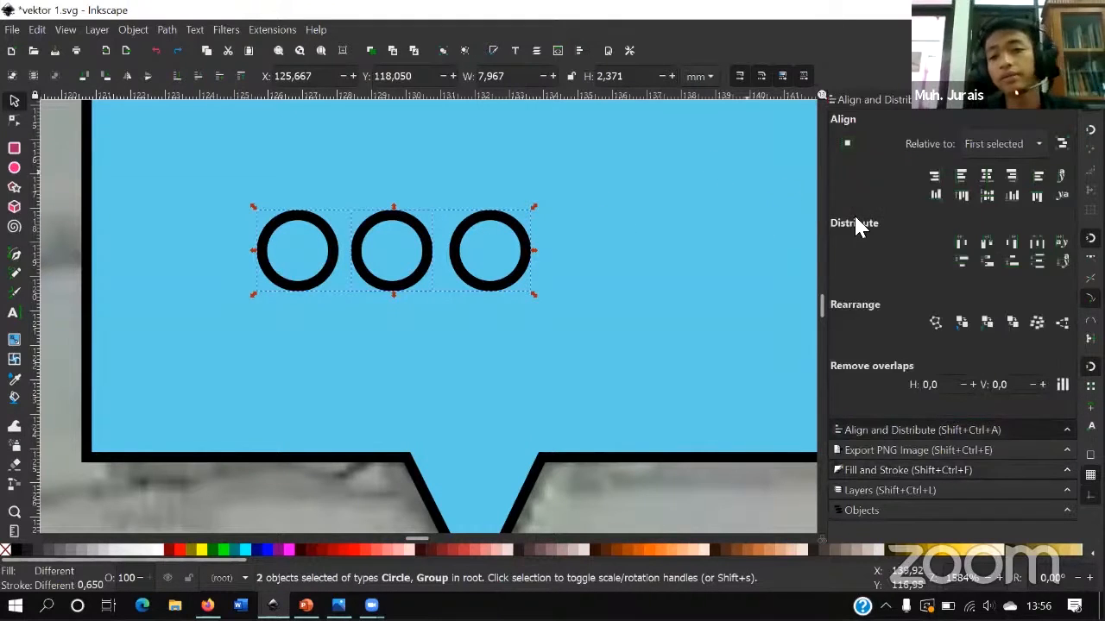
{"action": "left_click", "coordinate": [988, 147]}
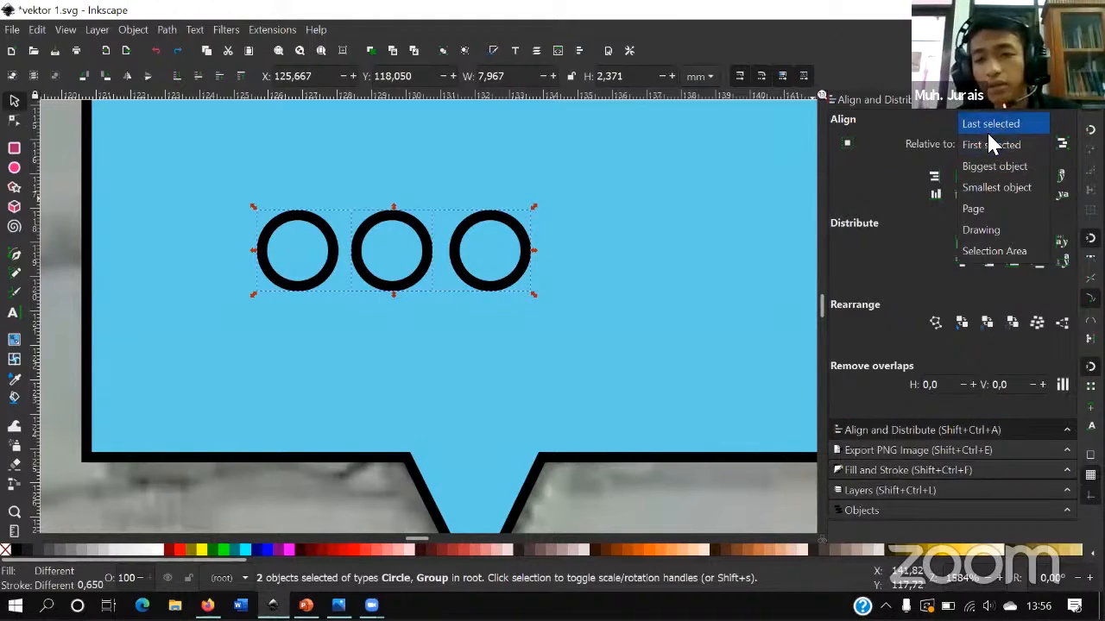
{"action": "left_click", "coordinate": [990, 145]}
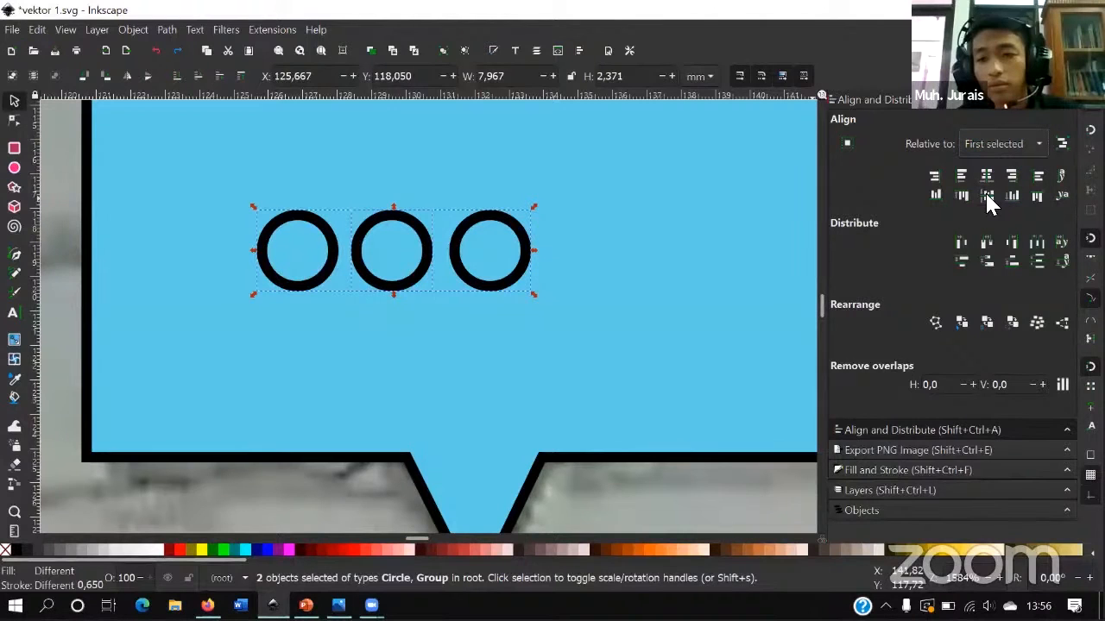
{"action": "left_click", "coordinate": [988, 197]}
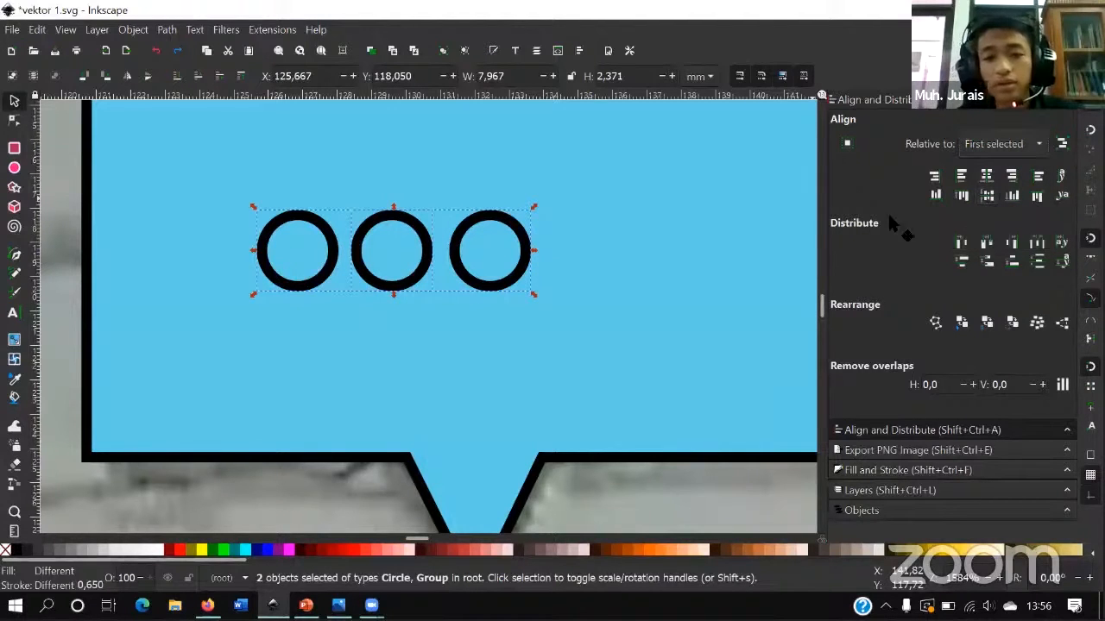
{"action": "left_click", "coordinate": [988, 178]}
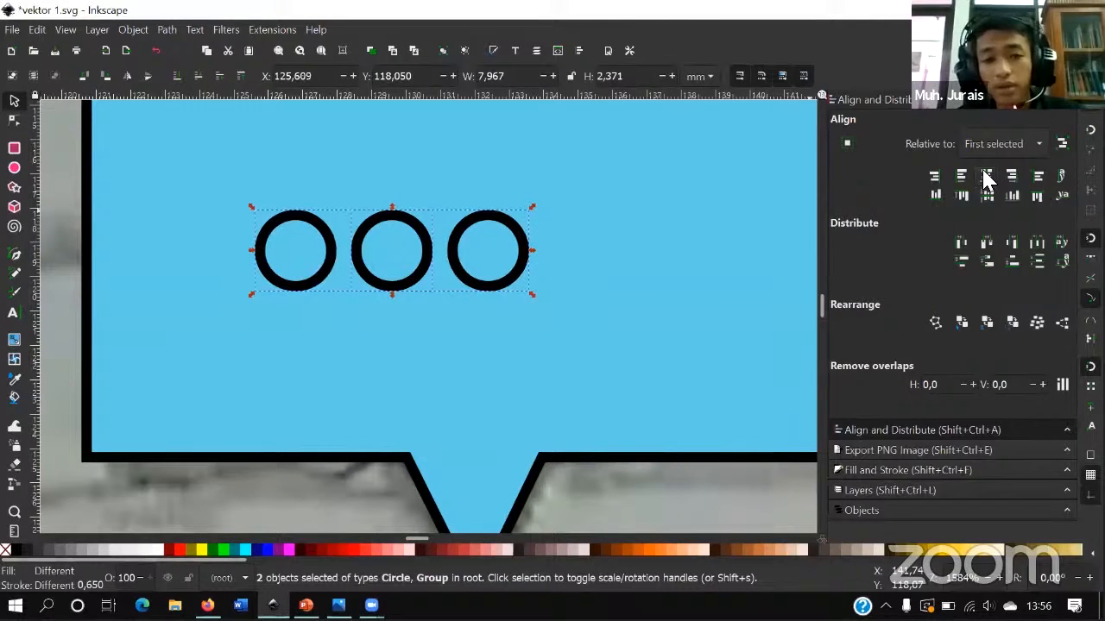
- Group the middle circle together with the outer-circle pair
{"action": "left_click", "coordinate": [408, 337]}
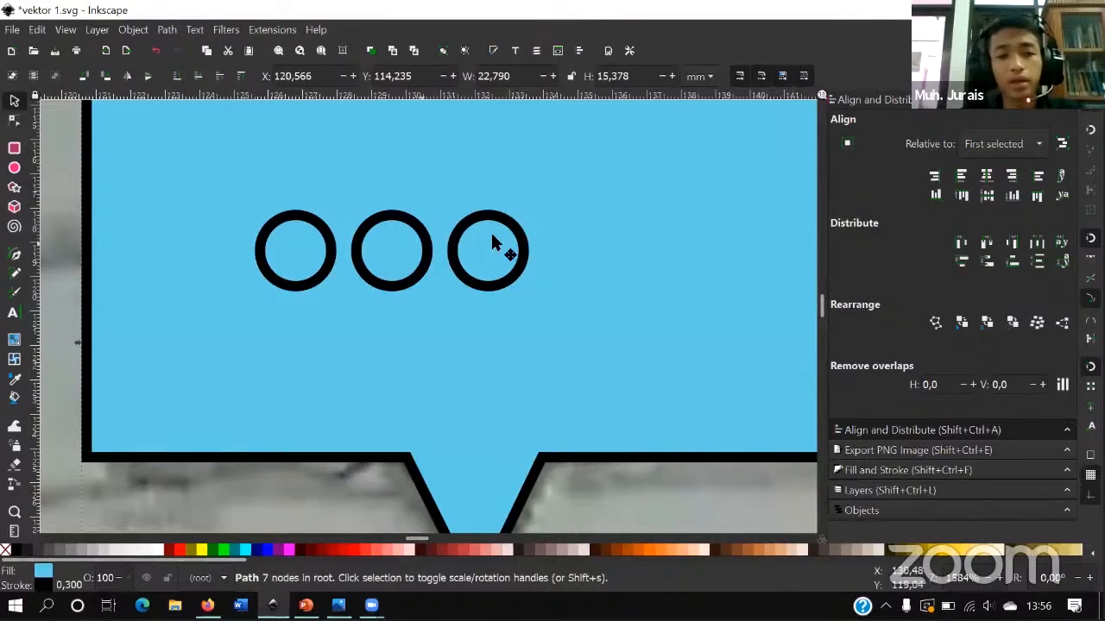
{"action": "scroll", "coordinate": [374, 268], "scroll_direction": "down", "scroll_amount": 1}
{"action": "left_click", "coordinate": [389, 274]}
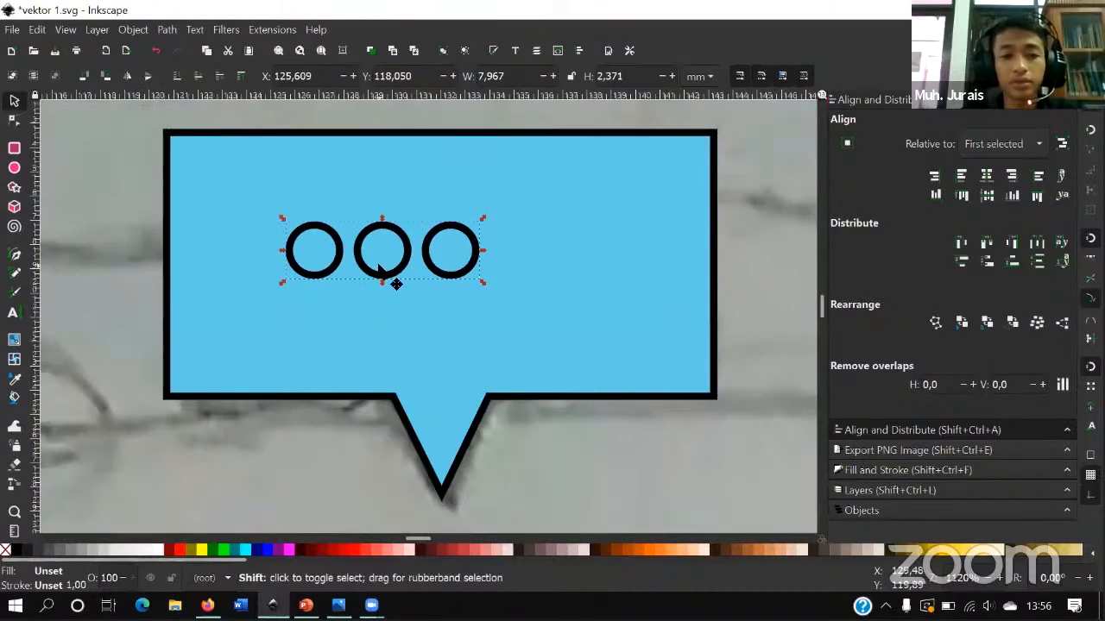
{"action": "left_click", "coordinate": [390, 271]}
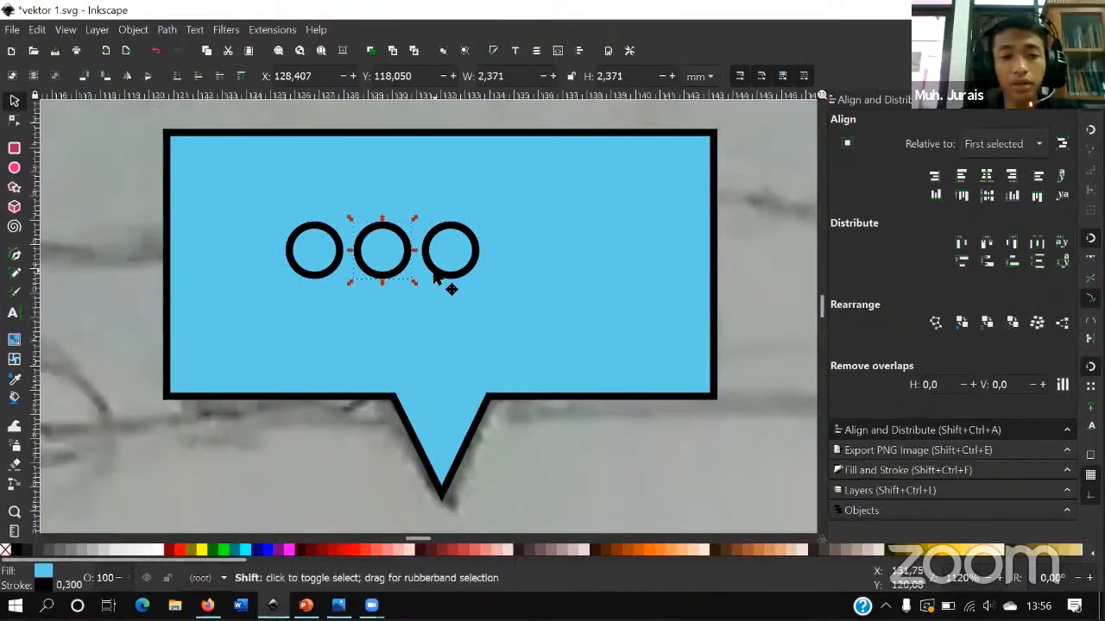
{"action": "left_click", "coordinate": [437, 277], "text": "shift"}
{"action": "right_click", "coordinate": [444, 268]}
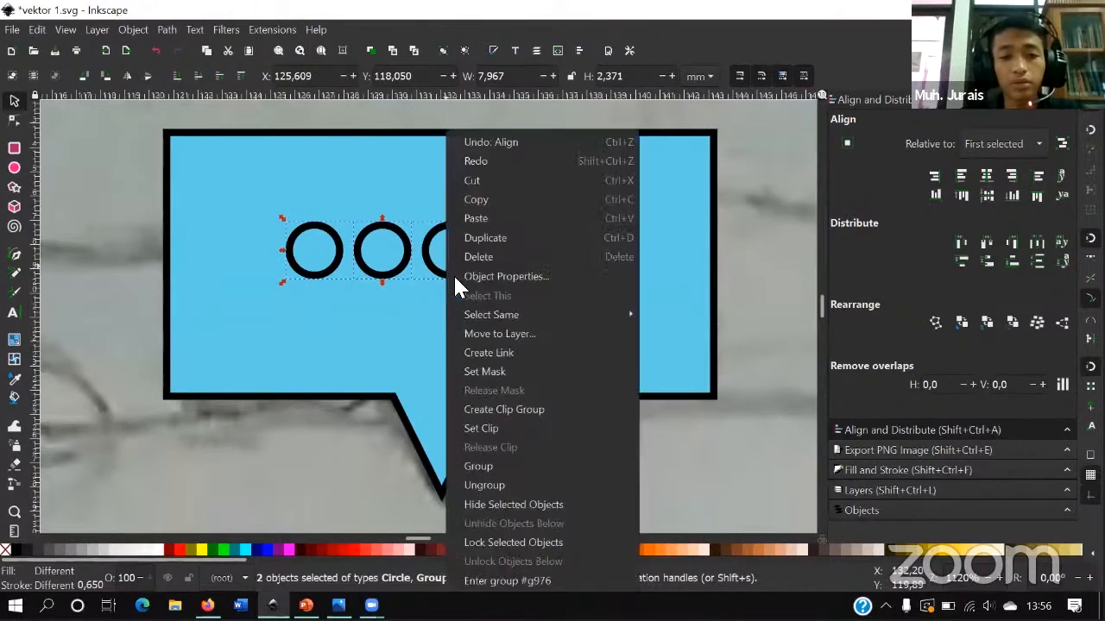
{"action": "left_click", "coordinate": [485, 461]}
- Move the three-circle group to the middle of the speech bubble and center it horizontally on the bubble, aligning relative to Last selected
{"action": "mouse_move", "coordinate": [444, 271]}
{"action": "left_mouse_down"}
{"action": "mouse_move", "coordinate": [491, 294]}
{"action": "mouse_move", "coordinate": [455, 286]}
{"action": "left_mouse_up"}
{"action": "left_click", "coordinate": [658, 337]}
{"action": "left_click", "coordinate": [715, 279], "text": "shift"}
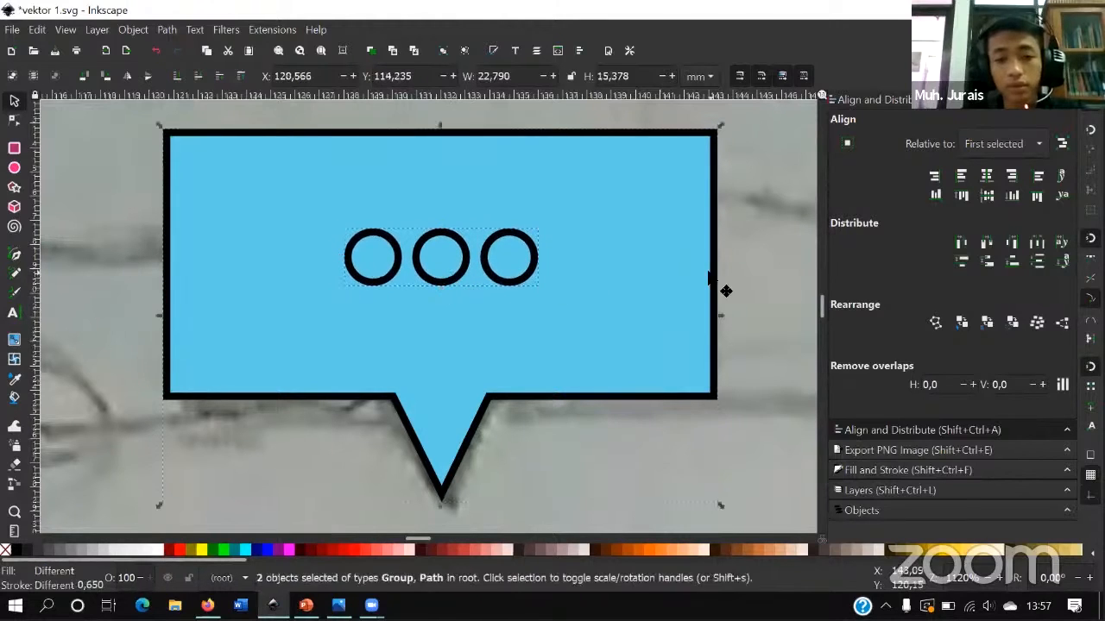
{"action": "left_click", "coordinate": [979, 144]}
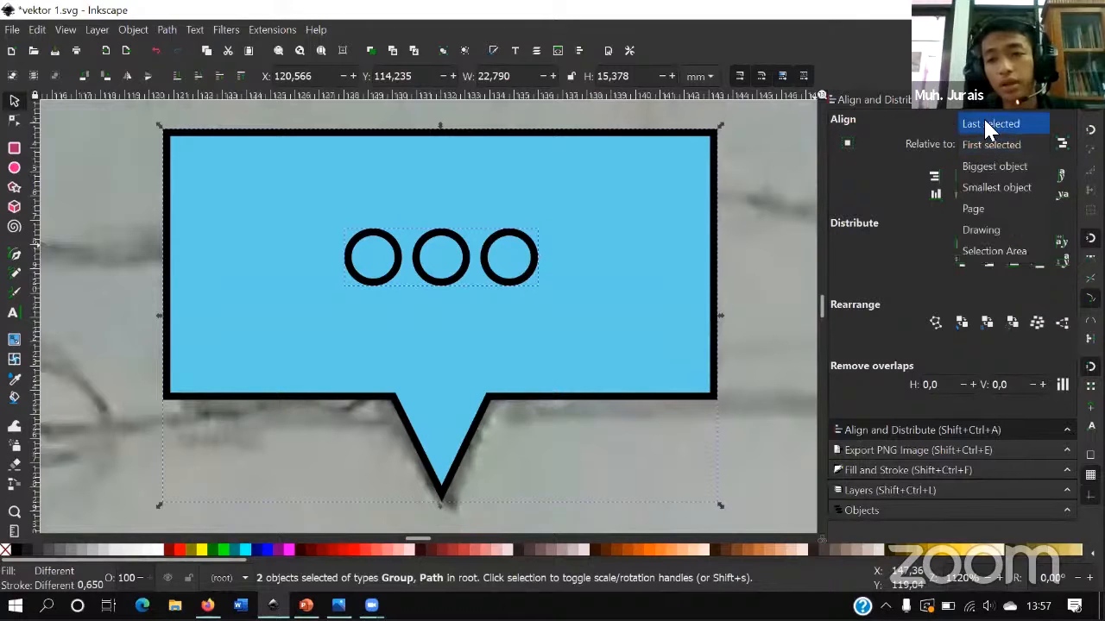
{"action": "left_click", "coordinate": [983, 119]}
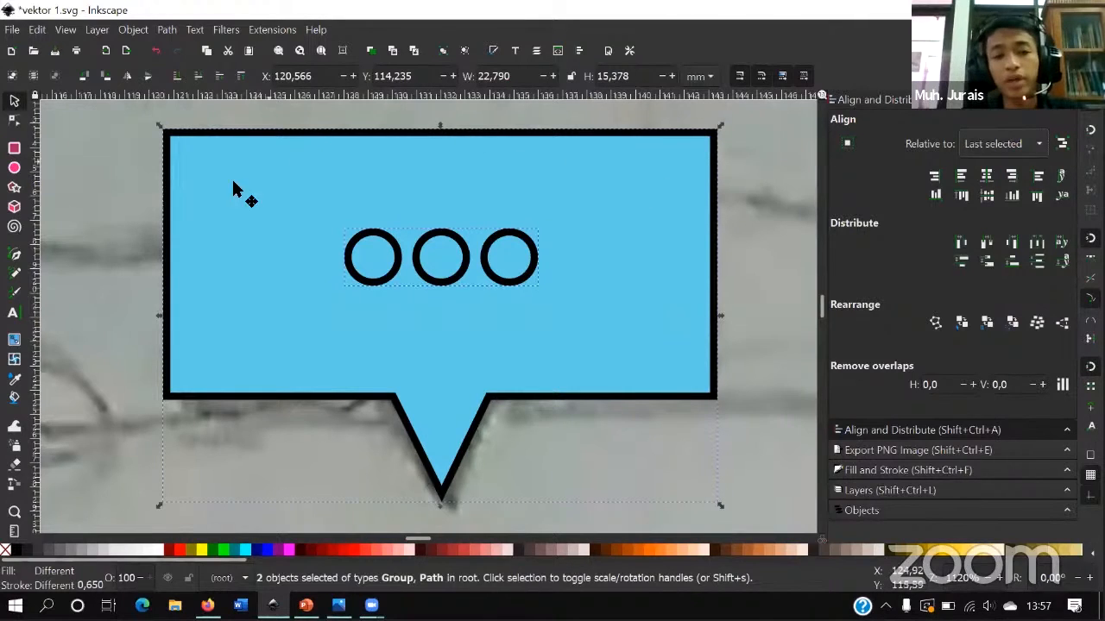
{"action": "left_click", "coordinate": [983, 178]}
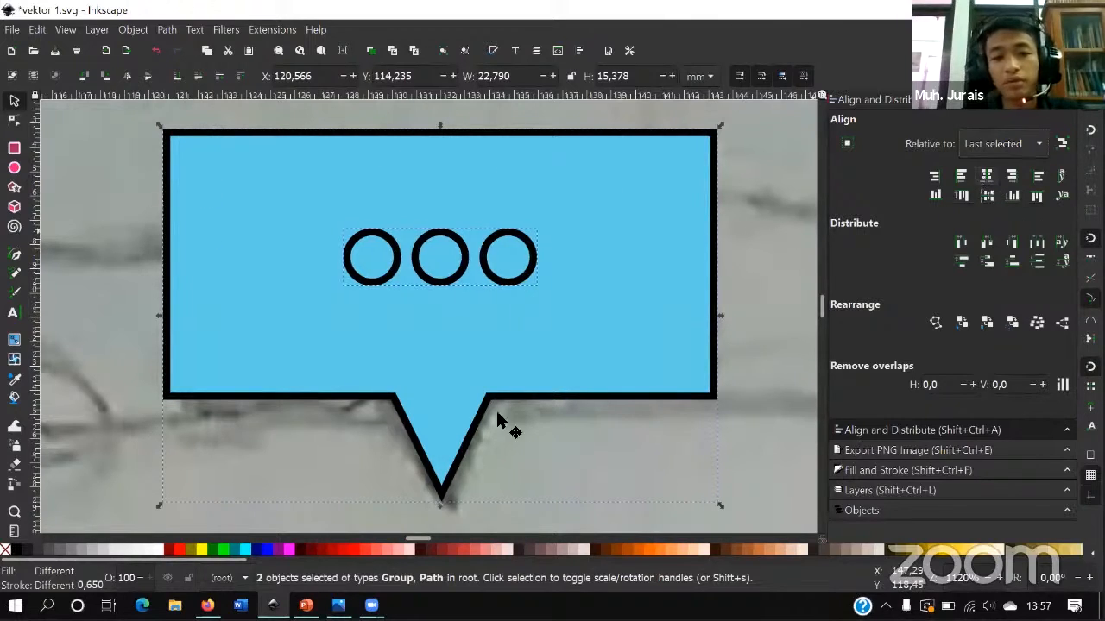
{"action": "left_click", "coordinate": [515, 450]}
- Give the three-circle group a flat fill and sample its color from the light grey palette swatch beside the person
{"action": "scroll", "coordinate": [494, 407], "scroll_direction": "down", "scroll_amount": 5}
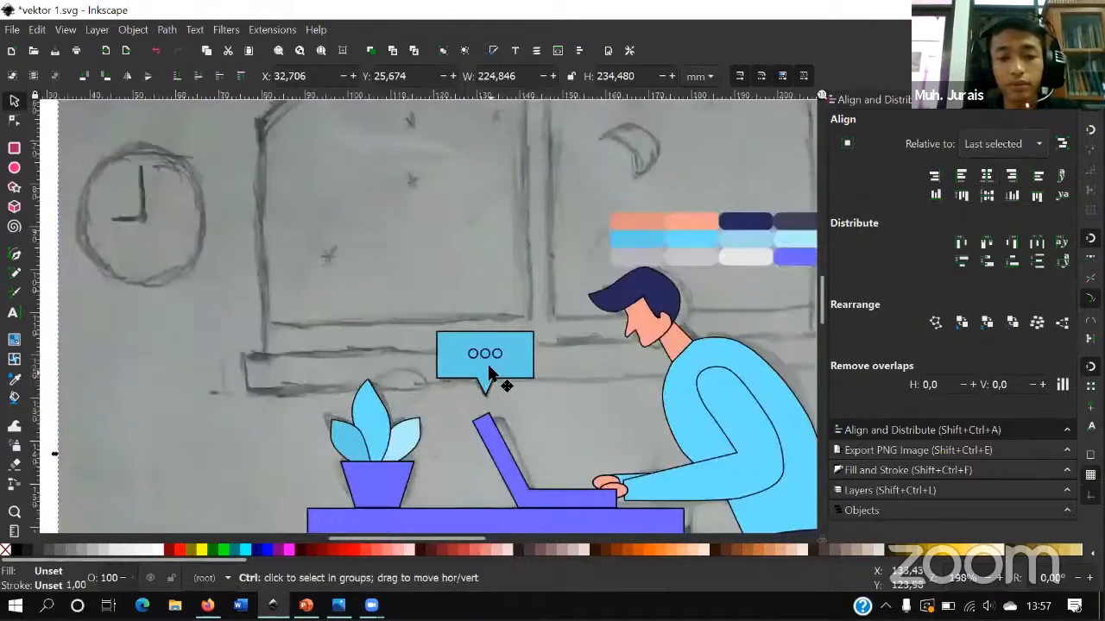
{"action": "scroll", "coordinate": [489, 373], "scroll_direction": "up", "scroll_amount": 3}
{"action": "left_click", "coordinate": [506, 321], "text": "ctrl"}
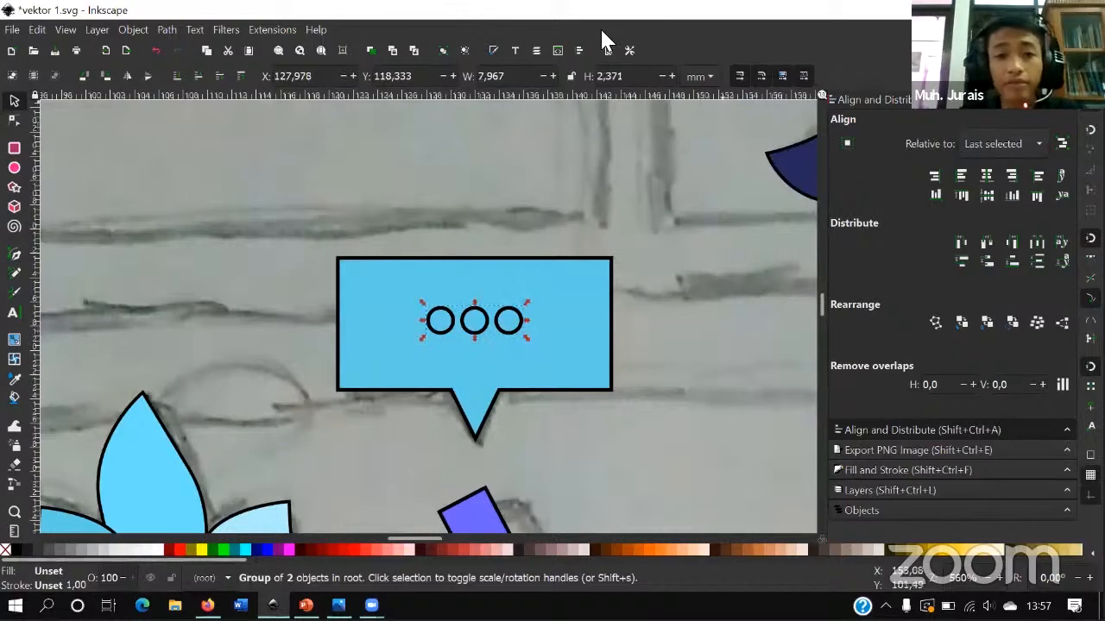
{"action": "key", "text": "ctrl+shift+f"}
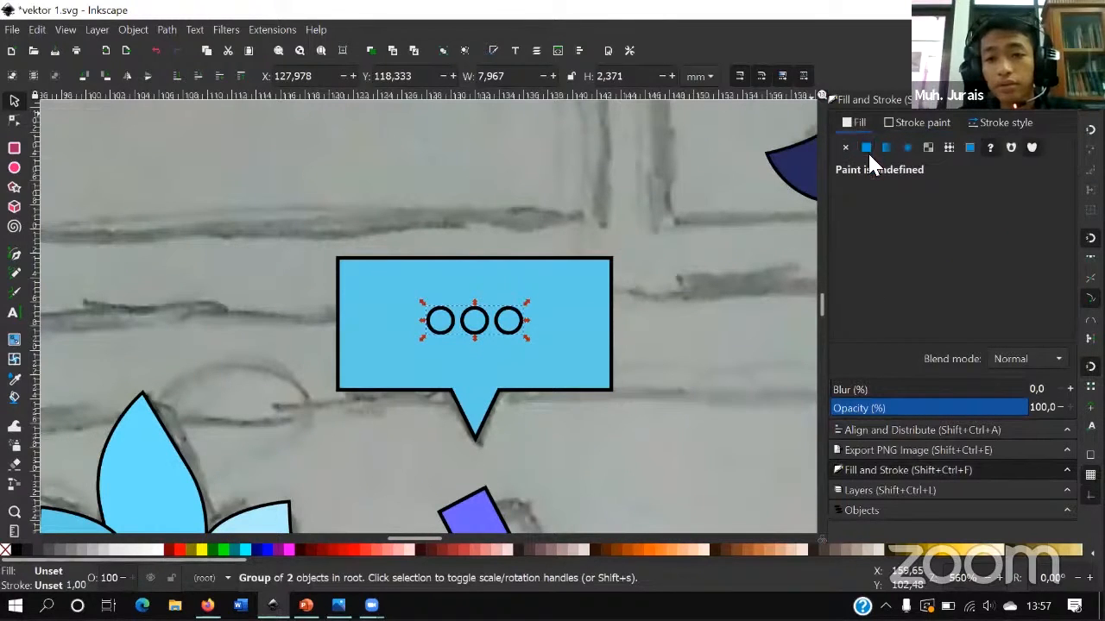
{"action": "left_click", "coordinate": [866, 149]}
{"action": "left_click", "coordinate": [871, 327]}
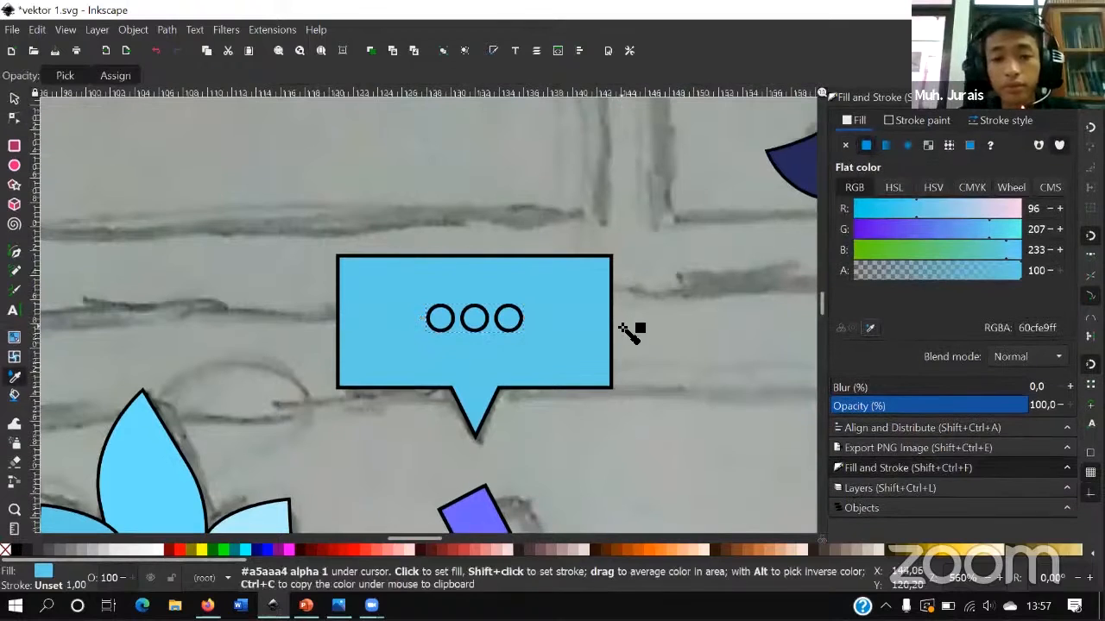
{"action": "scroll", "coordinate": [623, 328], "scroll_direction": "down", "scroll_amount": 3}
{"action": "left_click", "coordinate": [726, 231]}
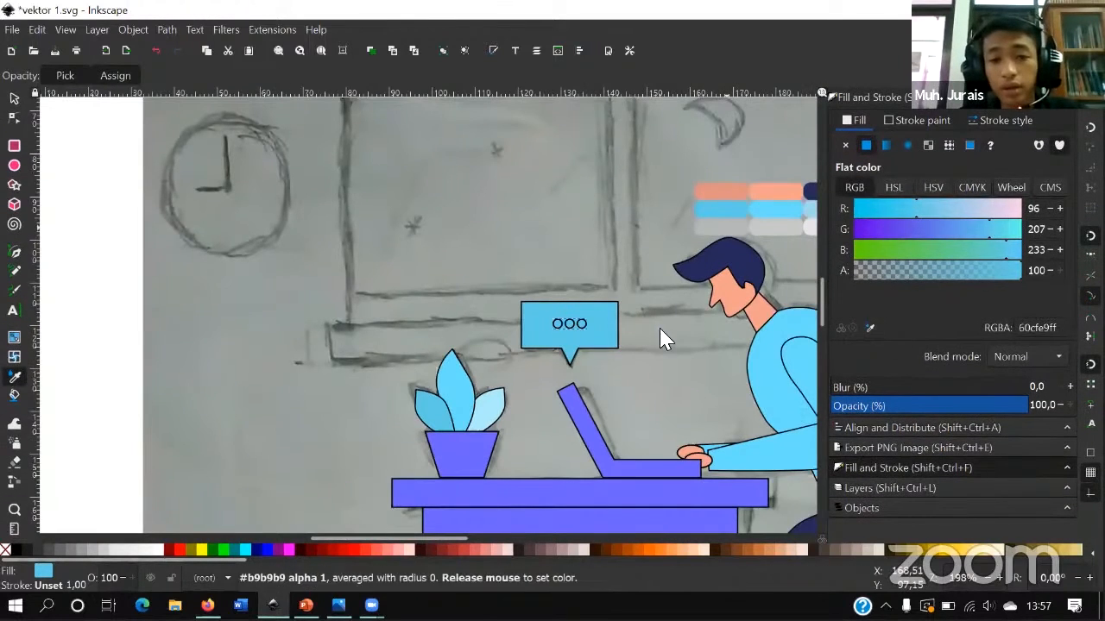
- Fill the speech bubble with the light grey sampled from the palette swatches above the person's head
{"action": "scroll", "coordinate": [617, 336], "scroll_direction": "up", "scroll_amount": 3}
{"action": "left_click", "coordinate": [615, 343]}
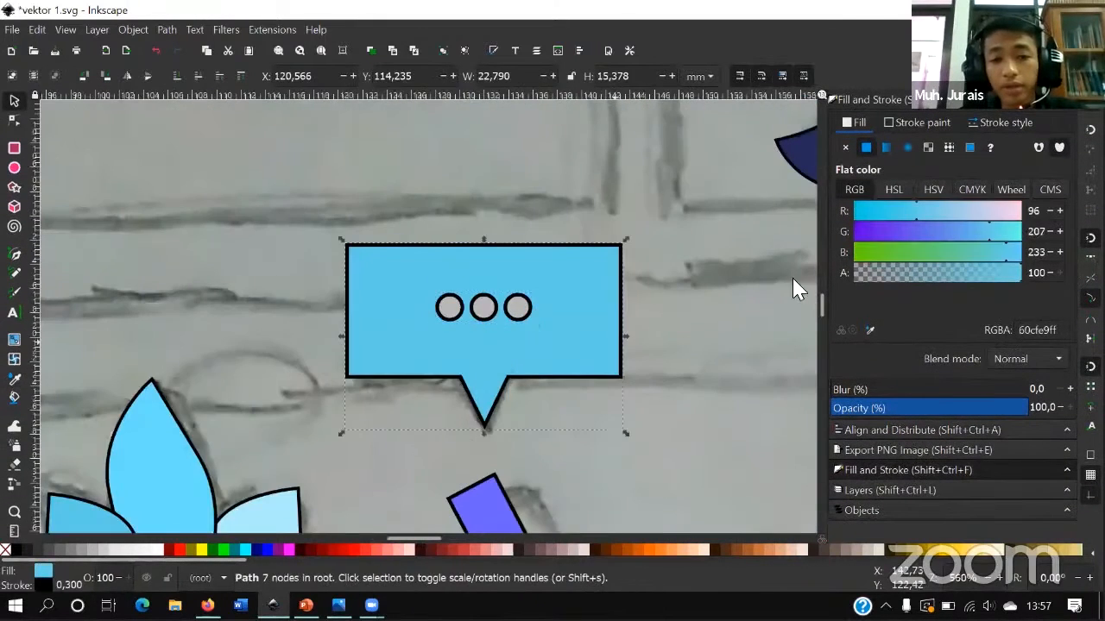
{"action": "left_click", "coordinate": [870, 329]}
{"action": "scroll", "coordinate": [736, 240], "scroll_direction": "down", "scroll_amount": 1}
{"action": "scroll", "coordinate": [736, 239], "scroll_direction": "right", "scroll_amount": 3}
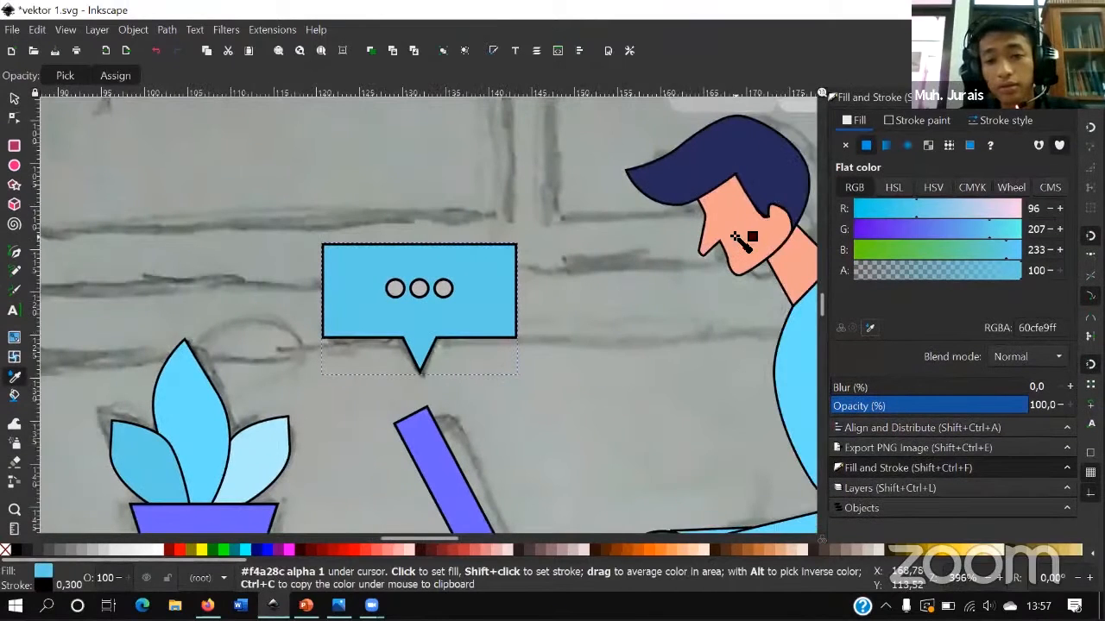
{"action": "scroll", "coordinate": [736, 241], "scroll_direction": "down", "scroll_amount": 2}
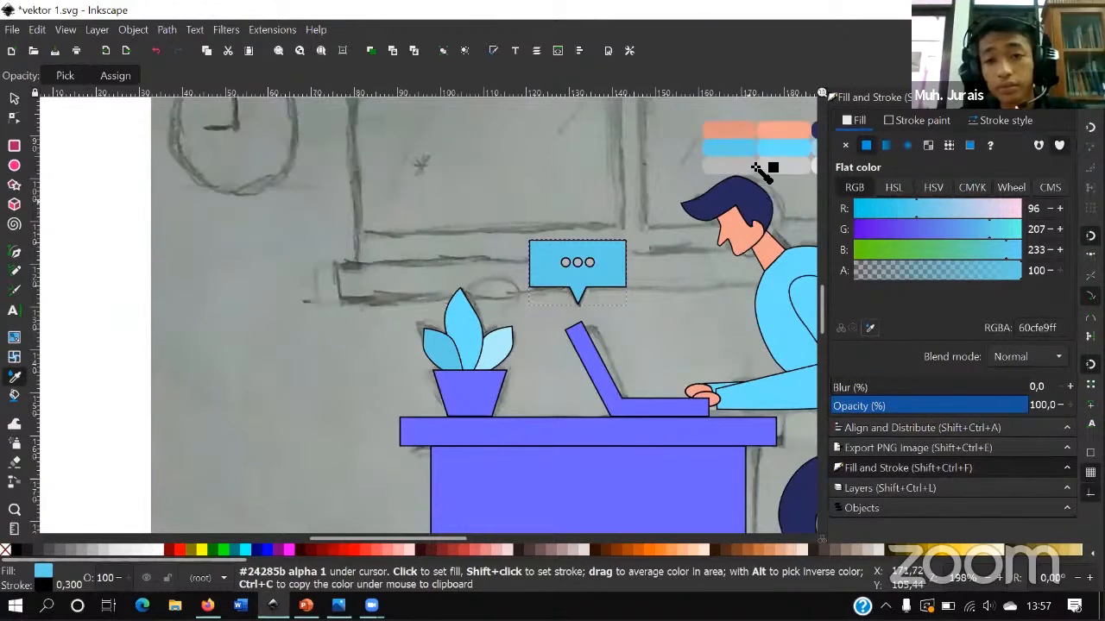
{"action": "left_click", "coordinate": [747, 168]}
{"action": "scroll", "coordinate": [748, 200], "scroll_direction": "right", "scroll_amount": 1}
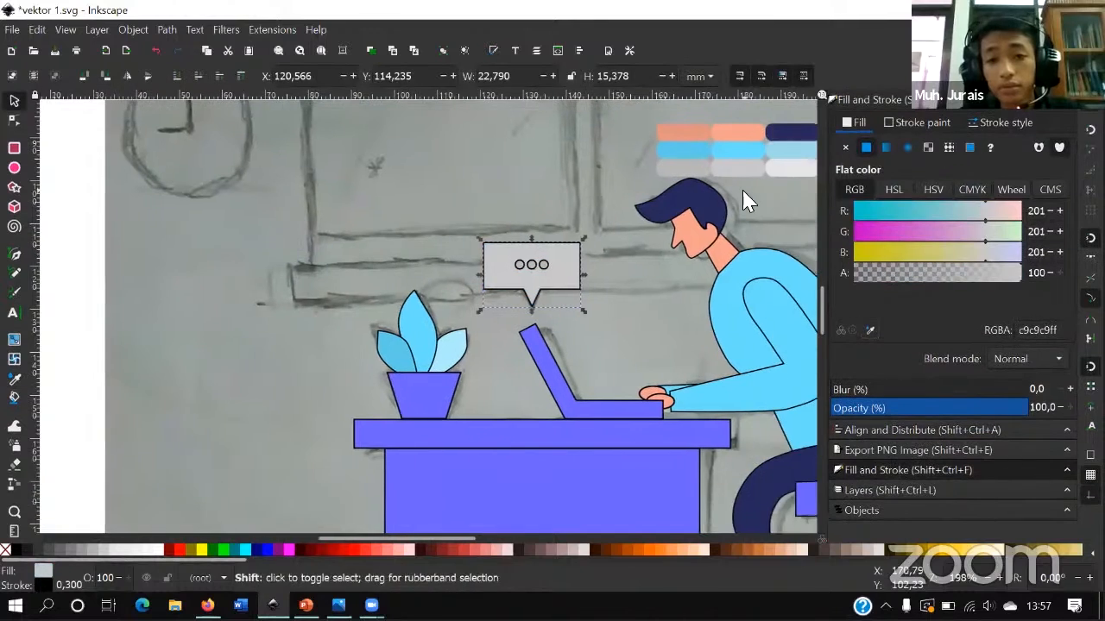
{"action": "scroll", "coordinate": [747, 200], "scroll_direction": "right", "scroll_amount": 2}
{"action": "left_click", "coordinate": [466, 298]}
- Draw a long horizontal rectangle about 134.9 × 13.6 mm over the sketched window sill
{"action": "scroll", "coordinate": [474, 299], "scroll_direction": "down", "scroll_amount": 2}
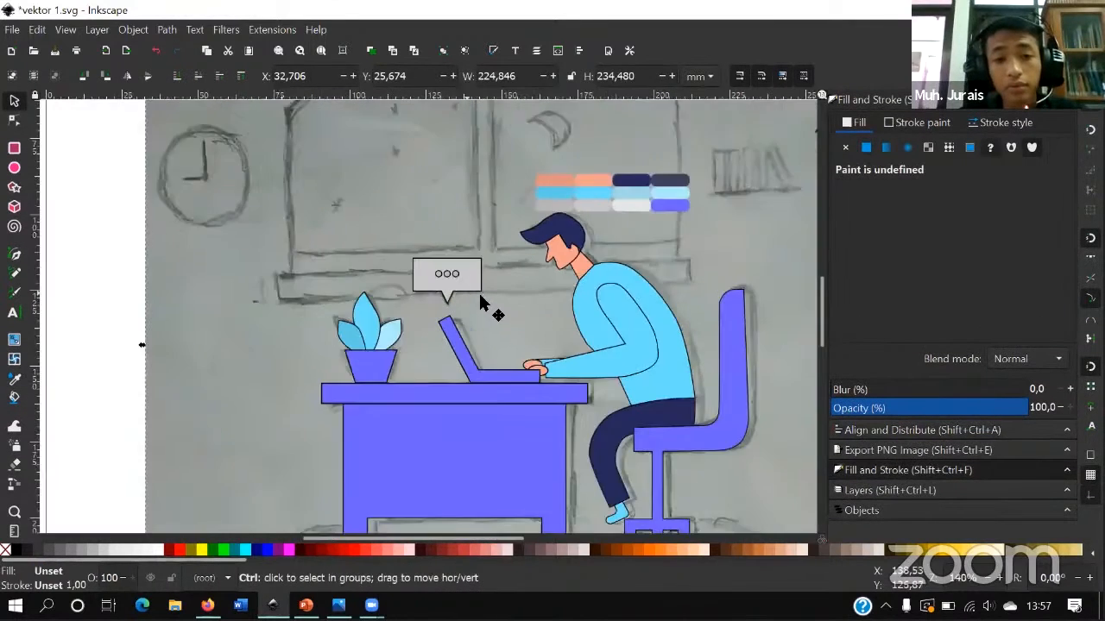
{"action": "left_click", "coordinate": [18, 253]}
{"action": "scroll", "coordinate": [365, 313], "scroll_direction": "up", "scroll_amount": 1}
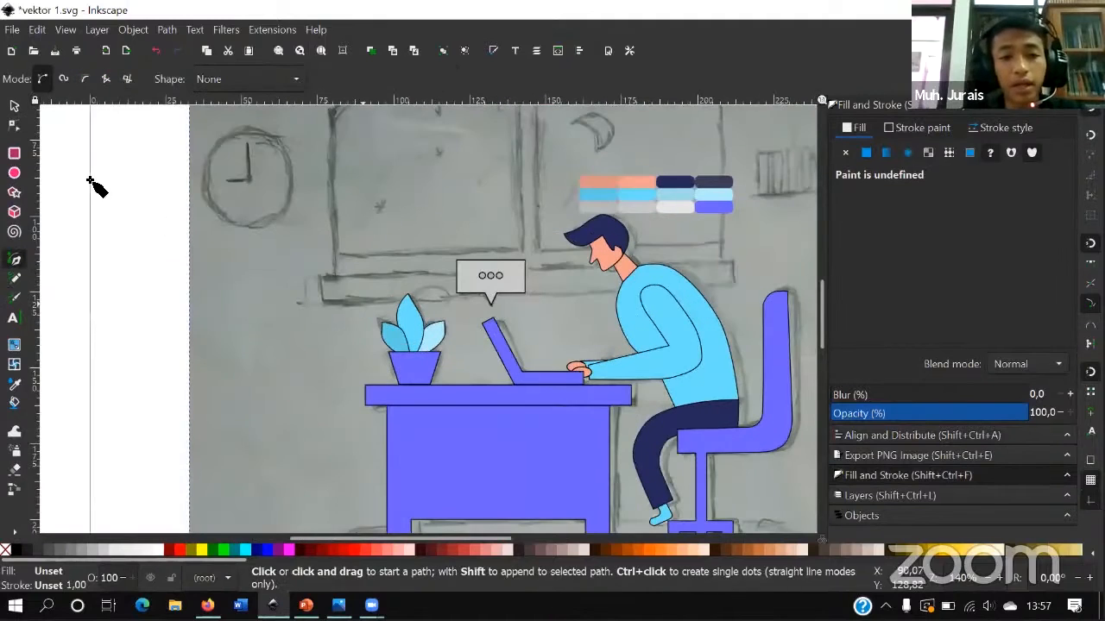
{"action": "scroll", "coordinate": [361, 300], "scroll_direction": "up", "scroll_amount": 1}
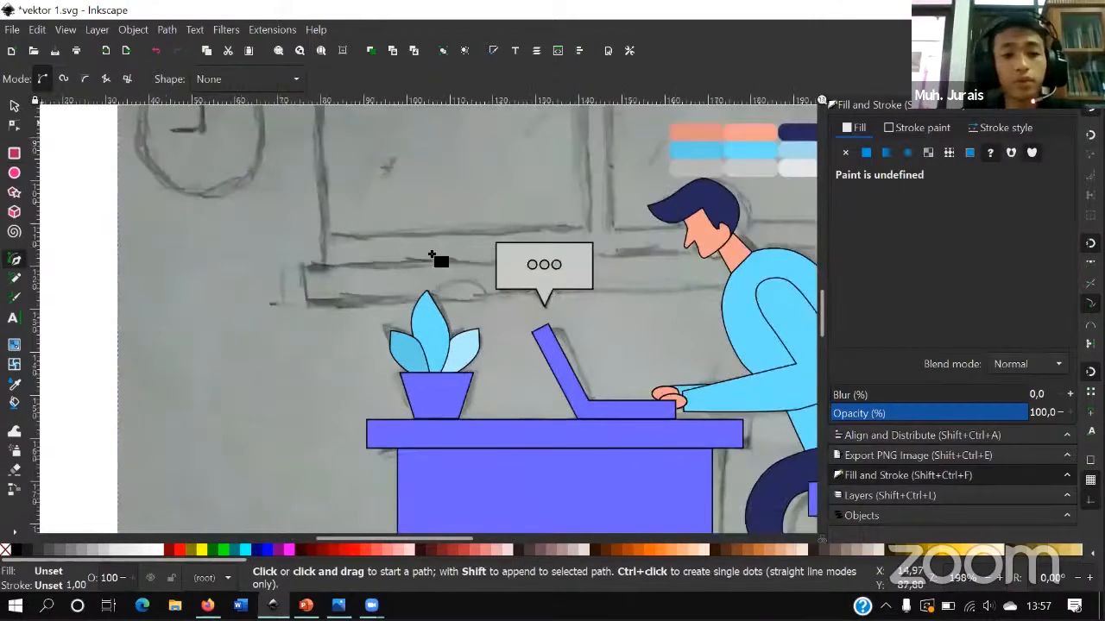
{"action": "key", "text": "r"}
{"action": "scroll", "coordinate": [405, 250], "scroll_direction": "down", "scroll_amount": 1}
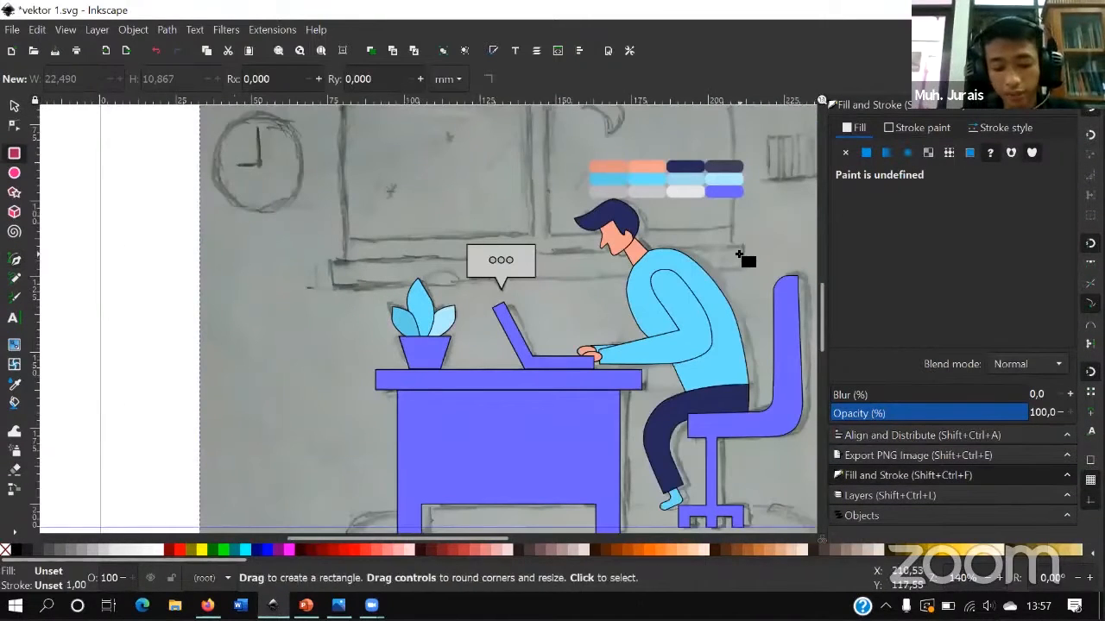
{"action": "left_click_drag", "start_coordinate": [743, 245], "coordinate": [333, 287]}
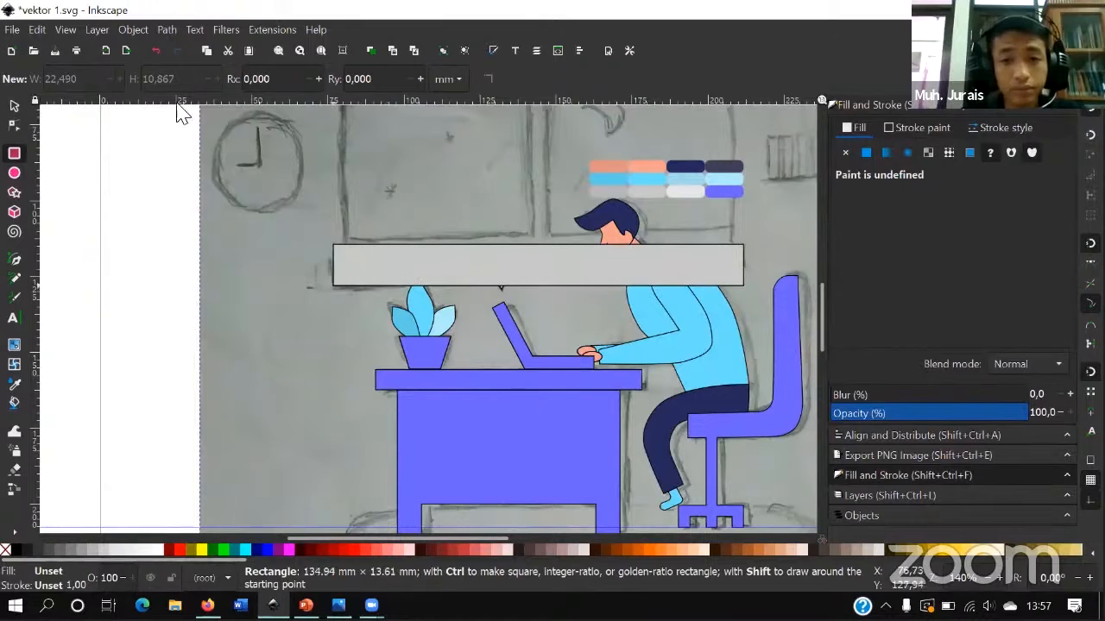
- Reduce the sill rectangle's height to about 8.2 mm and adjust its edges to the sketched window sill
{"action": "left_click", "coordinate": [14, 107]}
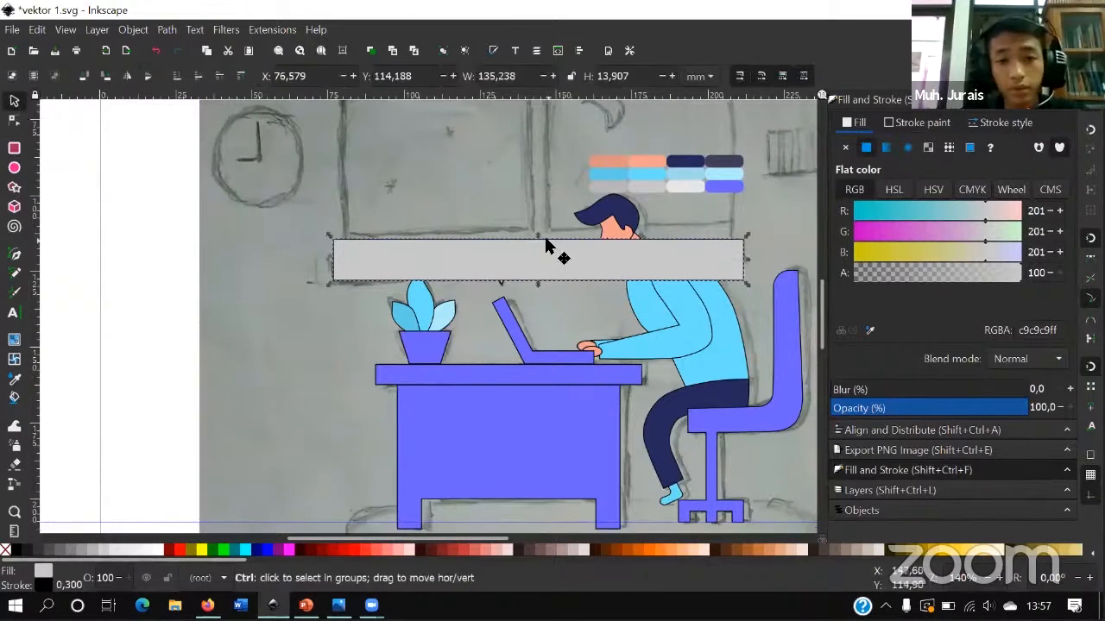
{"action": "scroll", "coordinate": [546, 246], "scroll_direction": "up", "scroll_amount": 2}
{"action": "left_click_drag", "start_coordinate": [523, 245], "coordinate": [578, 287]}
{"action": "scroll", "coordinate": [690, 300], "scroll_direction": "down", "scroll_amount": 2}
{"action": "left_click_drag", "start_coordinate": [721, 287], "coordinate": [714, 276]}
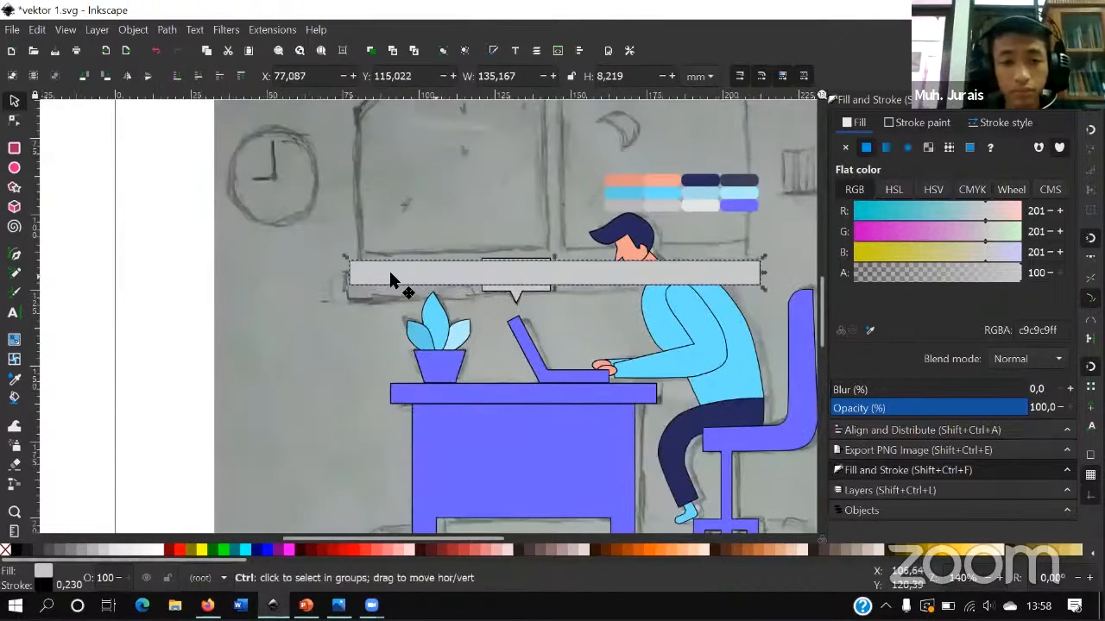
{"action": "scroll", "coordinate": [394, 279], "scroll_direction": "up", "scroll_amount": 2}
{"action": "left_click_drag", "start_coordinate": [260, 277], "coordinate": [252, 285]}
{"action": "scroll", "coordinate": [252, 286], "scroll_direction": "down", "scroll_amount": 1}
{"action": "left_click", "coordinate": [476, 297]}
- Draw a rectangle about 128.1 × 55.8 mm over the sketched window, resting on the sill's upper edge
{"action": "key", "text": "space"}
{"action": "scroll", "coordinate": [435, 309], "scroll_direction": "down", "scroll_amount": 1}
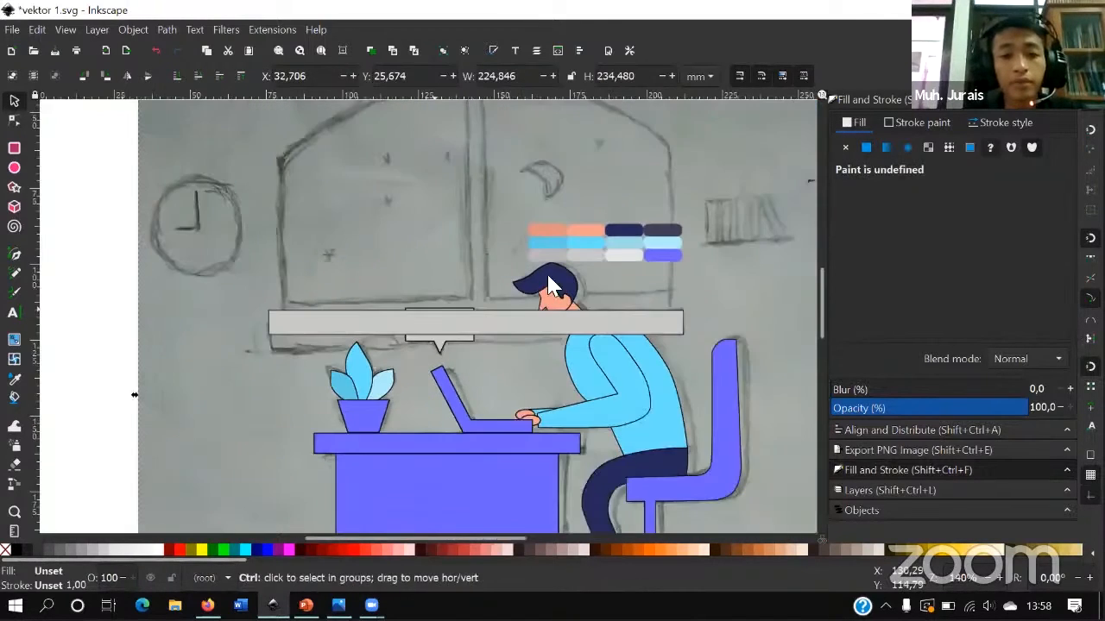
{"action": "key", "text": "space"}
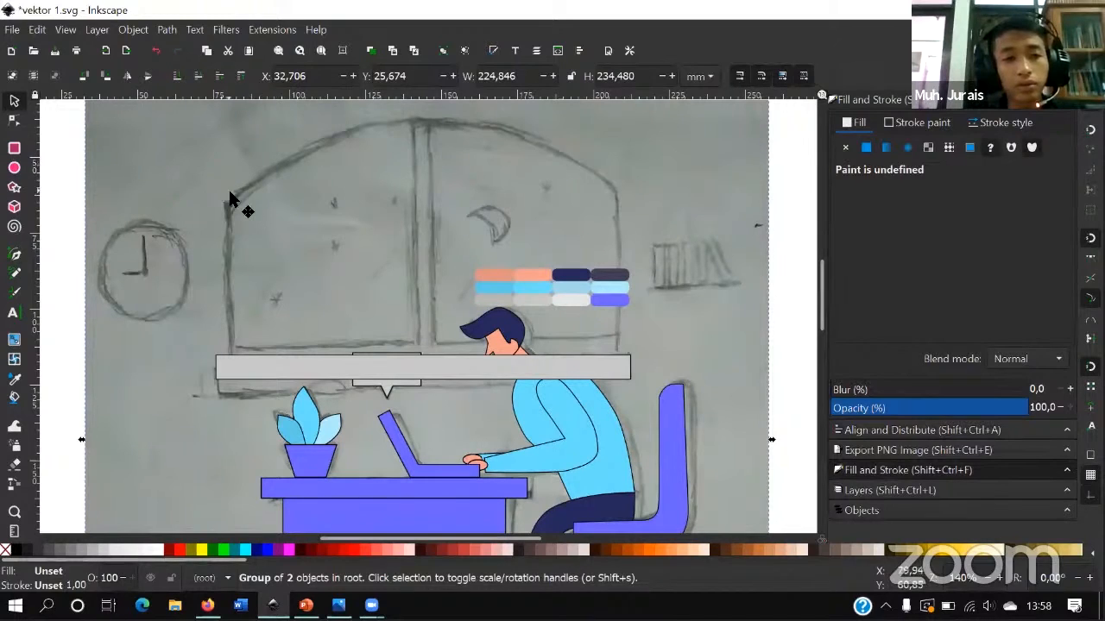
{"action": "left_click", "coordinate": [14, 151]}
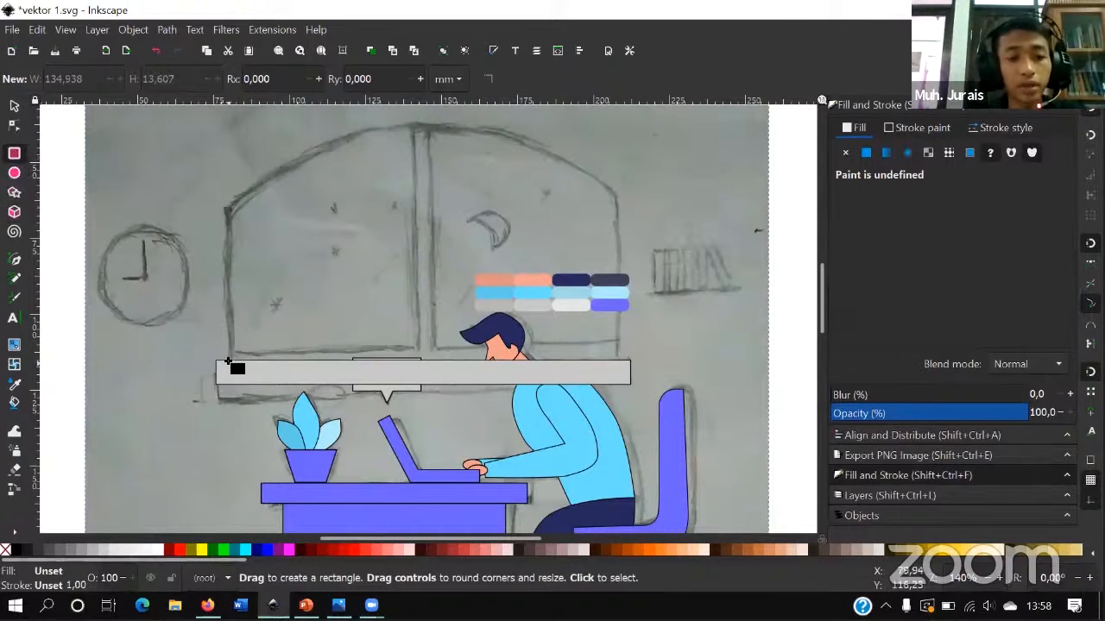
{"action": "left_click_drag", "start_coordinate": [229, 360], "coordinate": [618, 193]}
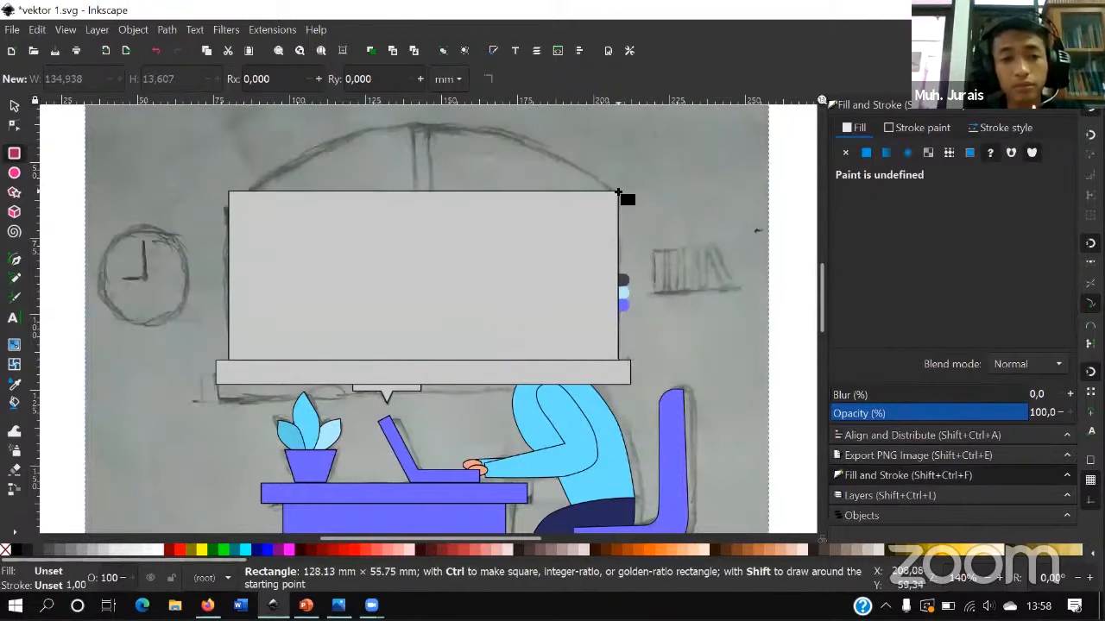
{"action": "left_click_drag", "start_coordinate": [533, 207], "coordinate": [528, 207]}
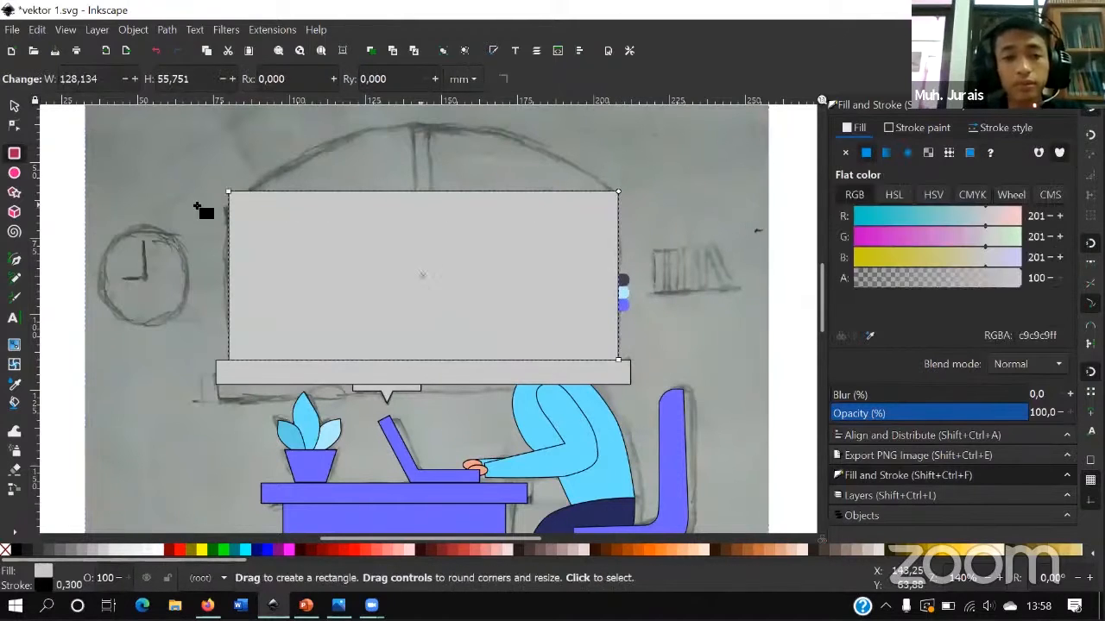
- Draw a flat ellipse about 134 × 22 mm above the window rectangle and move it down over the rectangle's upper edge
{"action": "left_click", "coordinate": [13, 172]}
{"action": "scroll", "coordinate": [247, 209], "scroll_direction": "up", "scroll_amount": 1}
{"action": "left_click_drag", "start_coordinate": [218, 163], "coordinate": [627, 229]}
{"action": "left_click", "coordinate": [14, 105]}
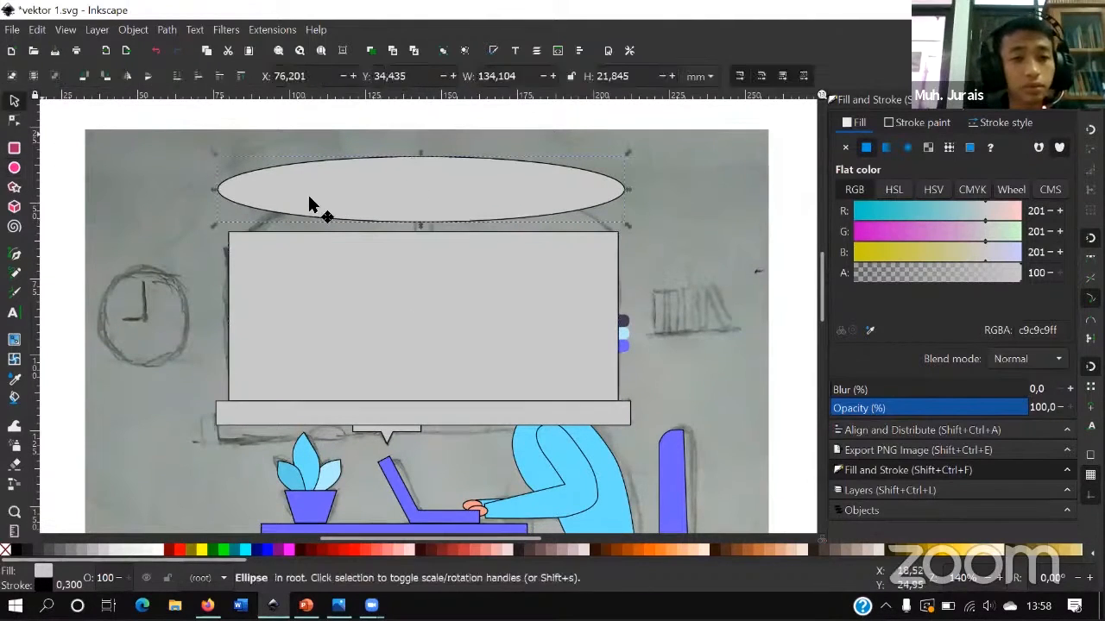
{"action": "scroll", "coordinate": [309, 207], "scroll_direction": "up", "scroll_amount": 1}
{"action": "left_click_drag", "start_coordinate": [311, 205], "coordinate": [254, 271]}
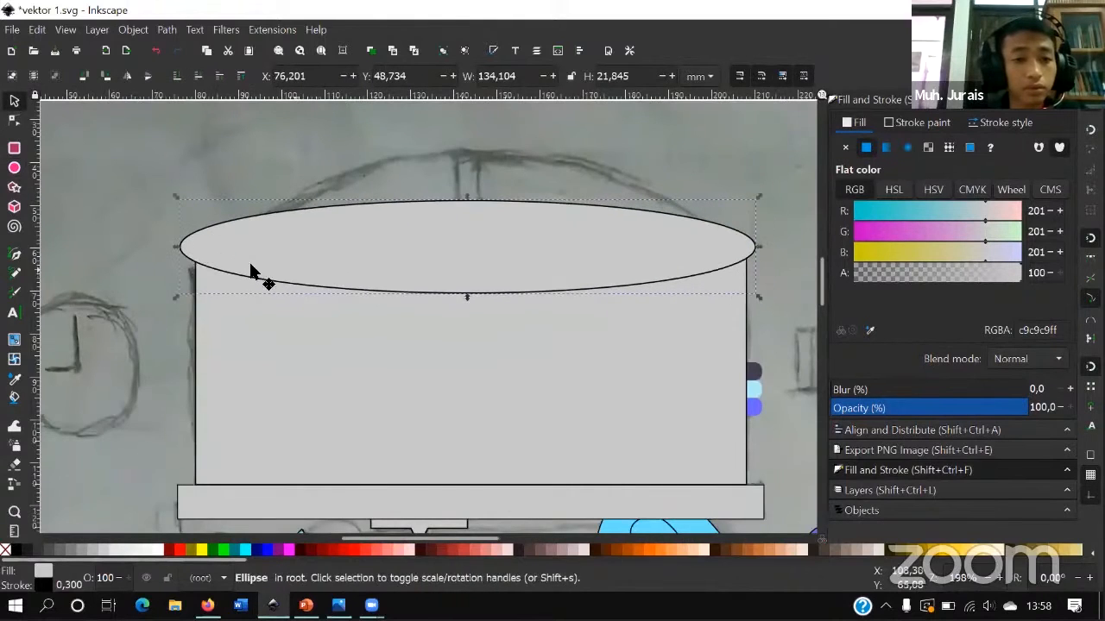
- Align the left edge of the large gray rectangle with the left edge of the ellipse, relative to the last selected object
{"action": "scroll", "coordinate": [246, 270], "scroll_direction": "up", "scroll_amount": 2}
{"action": "scroll", "coordinate": [166, 233], "scroll_direction": "up", "scroll_amount": 1}
{"action": "scroll", "coordinate": [353, 232], "scroll_direction": "down", "scroll_amount": 2}
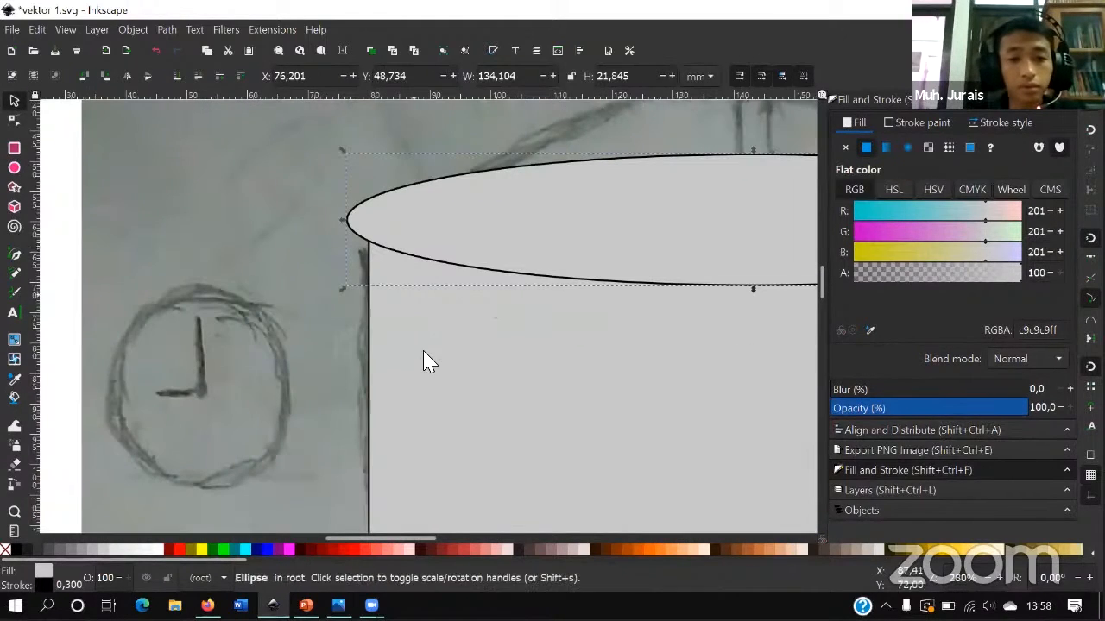
{"action": "left_click", "coordinate": [438, 270]}
{"action": "left_click", "coordinate": [454, 199], "text": "shift"}
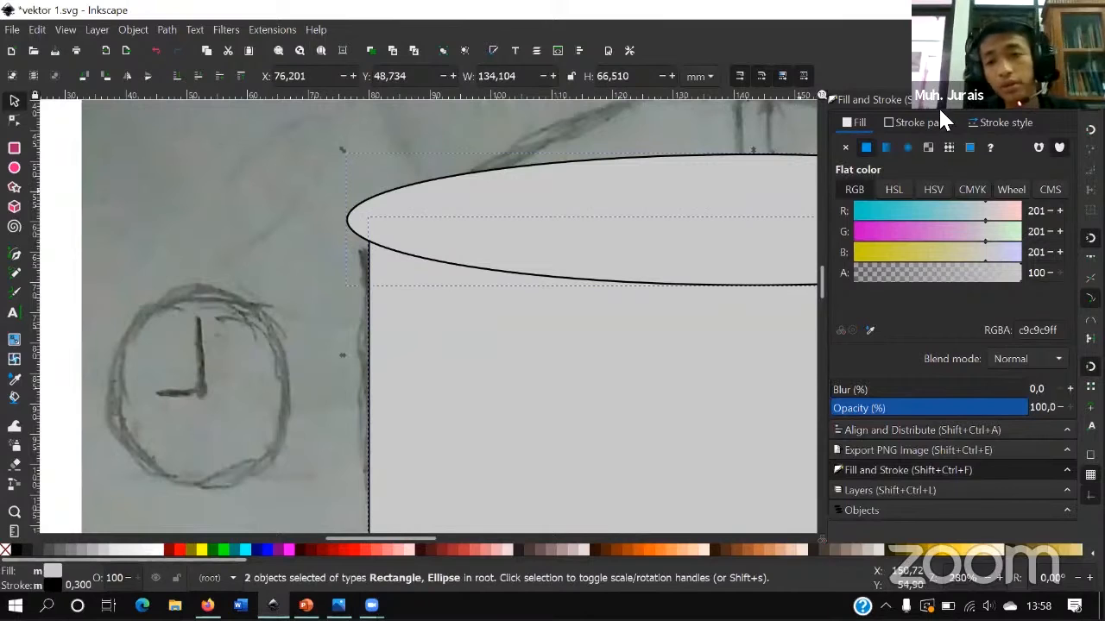
{"action": "key", "text": "ctrl+shift+a"}
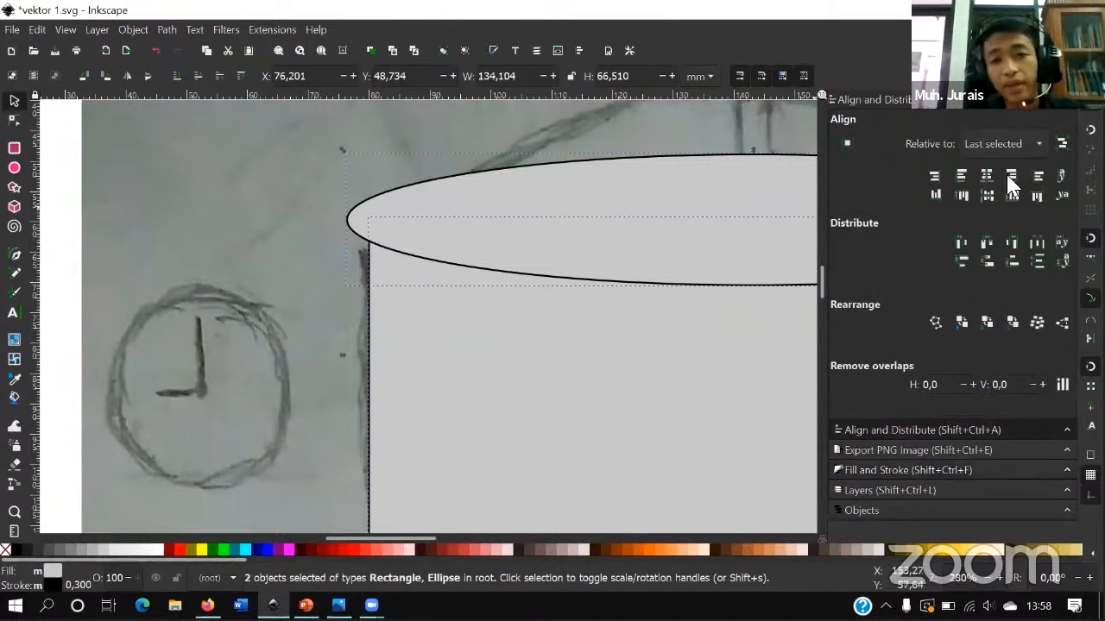
{"action": "left_click", "coordinate": [983, 146]}
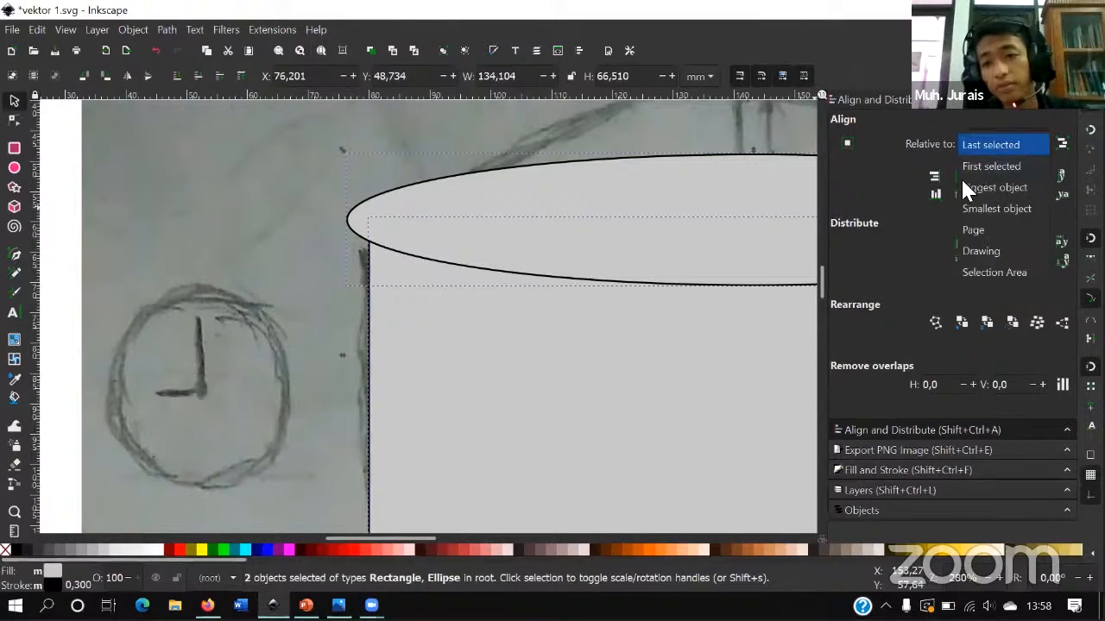
{"action": "left_click", "coordinate": [956, 177]}
{"action": "left_click", "coordinate": [960, 176]}
{"action": "scroll", "coordinate": [207, 244], "scroll_direction": "down", "scroll_amount": 2}
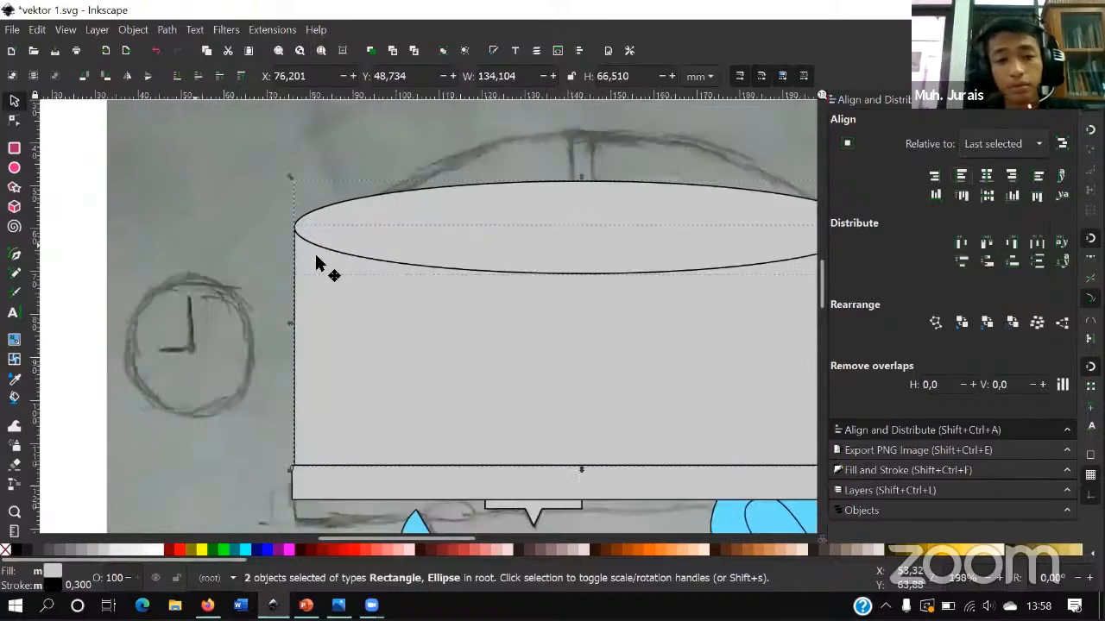
{"action": "key", "text": "ctrl+g"}
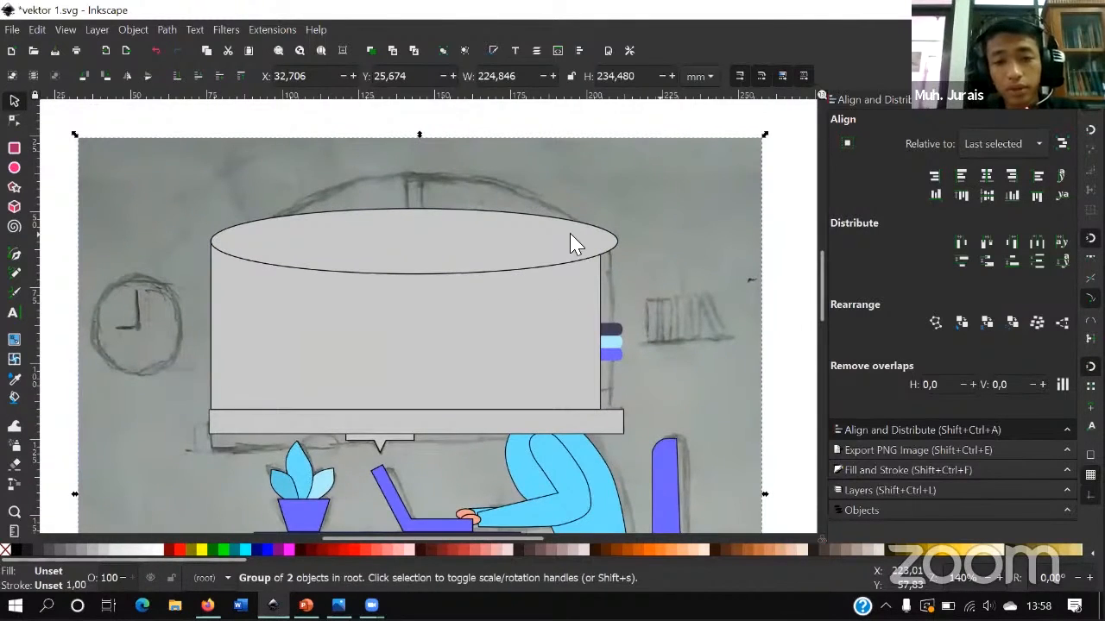
- Narrow the ellipse from its right side to about 128.4 mm wide so it ends at the rectangle's right edge
{"action": "scroll", "coordinate": [572, 239], "scroll_direction": "up", "scroll_amount": 3, "text": "ctrl"}
{"action": "left_click", "coordinate": [713, 253], "text": "ctrl"}
{"action": "left_click_drag", "start_coordinate": [715, 253], "coordinate": [664, 253]}
{"action": "scroll", "coordinate": [665, 255], "scroll_direction": "up", "scroll_amount": 8, "text": "ctrl"}
{"action": "left_click_drag", "start_coordinate": [536, 308], "coordinate": [565, 292]}
{"action": "scroll", "coordinate": [518, 302], "scroll_direction": "down", "scroll_amount": 6}
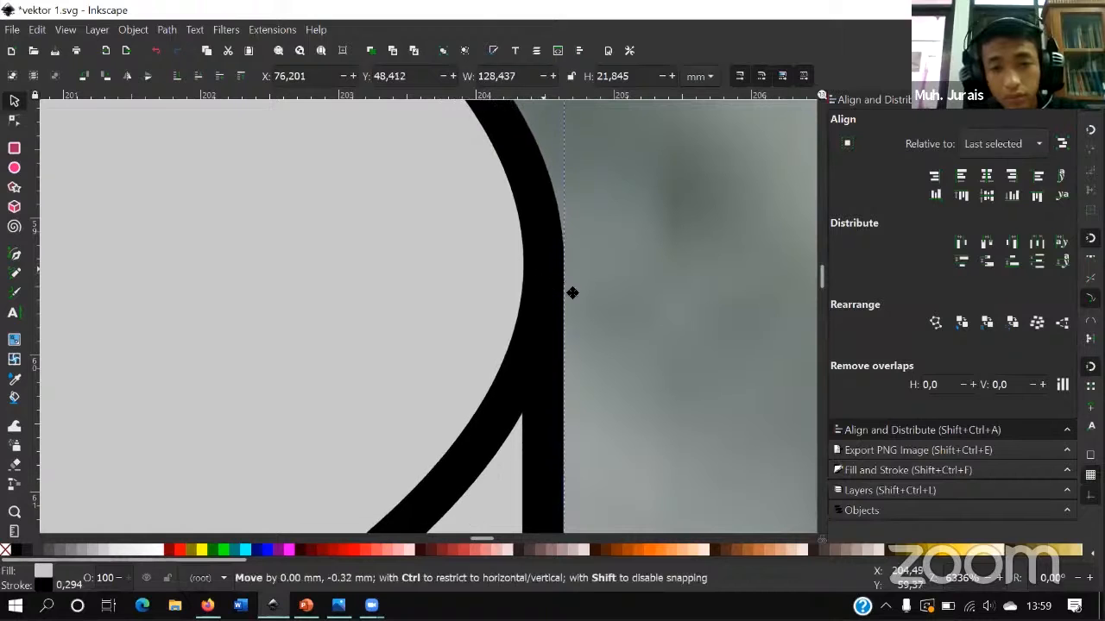
- Inspect how the ellipse's right and left ends meet the rectangle's sides
{"action": "scroll", "coordinate": [451, 314], "scroll_direction": "left", "scroll_amount": 3}
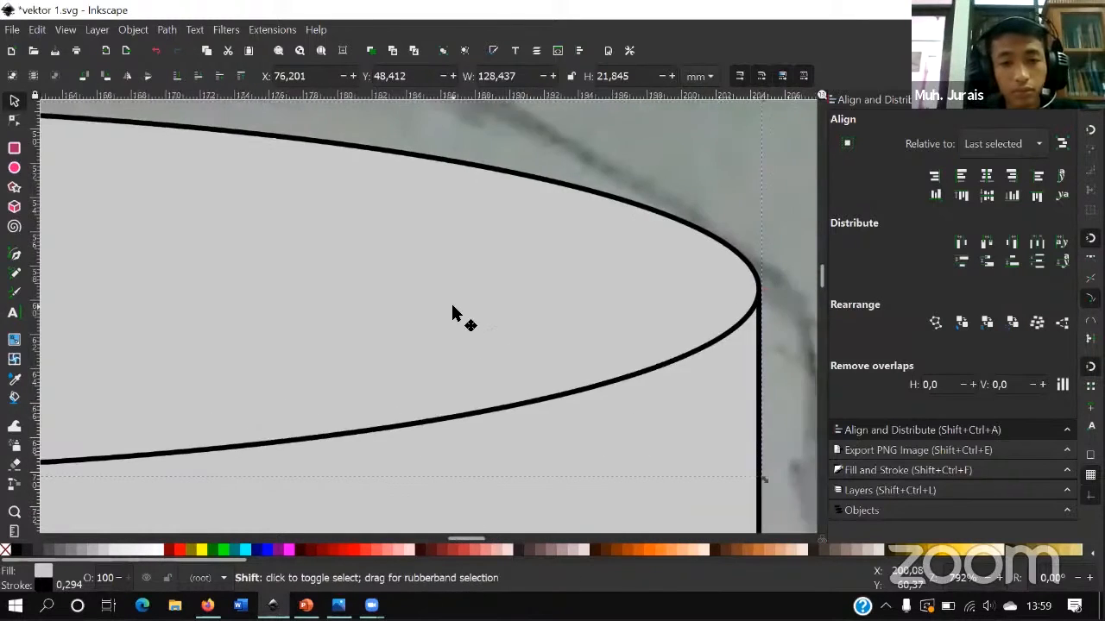
{"action": "scroll", "coordinate": [444, 328], "scroll_direction": "down", "scroll_amount": 3}
{"action": "scroll", "coordinate": [259, 350], "scroll_direction": "left", "scroll_amount": 4}
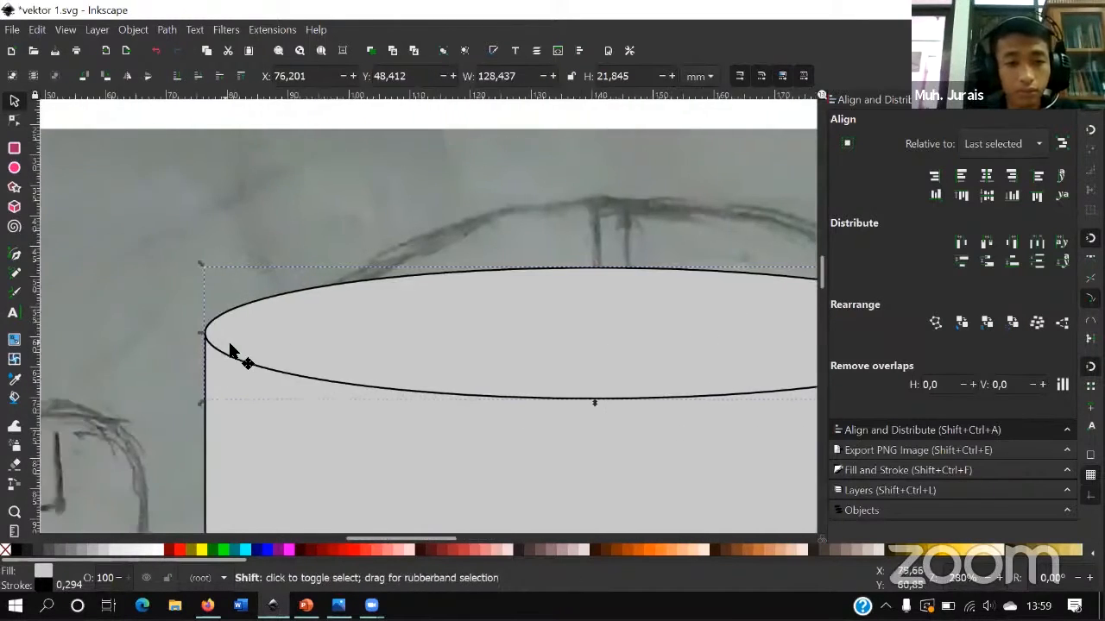
{"action": "scroll", "coordinate": [285, 328], "scroll_direction": "up", "scroll_amount": 4}
{"action": "left_click", "coordinate": [361, 329]}
{"action": "scroll", "coordinate": [414, 321], "scroll_direction": "up", "scroll_amount": 1}
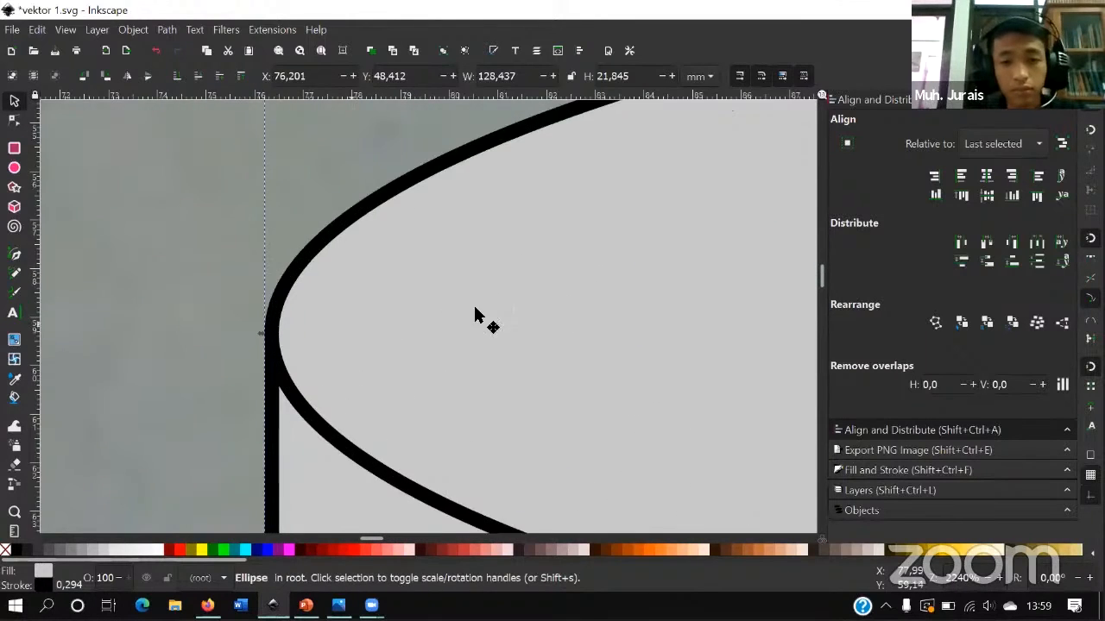
{"action": "scroll", "coordinate": [599, 290], "scroll_direction": "down", "scroll_amount": 2}
{"action": "scroll", "coordinate": [602, 291], "scroll_direction": "down", "scroll_amount": 2}
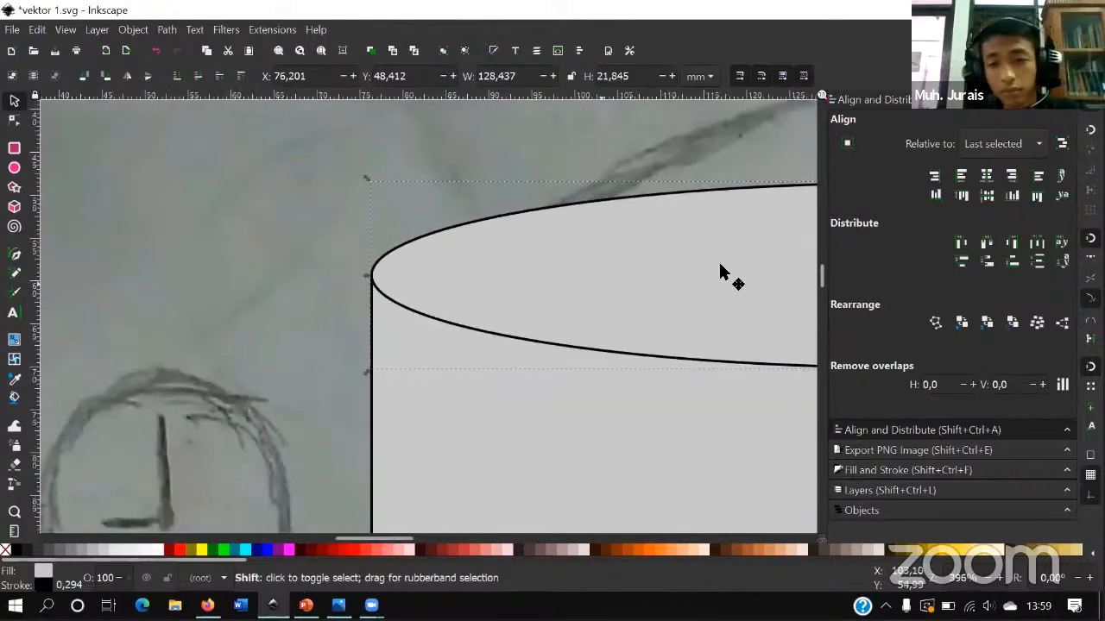
{"action": "scroll", "coordinate": [623, 217], "scroll_direction": "down", "scroll_amount": 3}
{"action": "scroll", "coordinate": [620, 216], "scroll_direction": "up", "scroll_amount": 2}
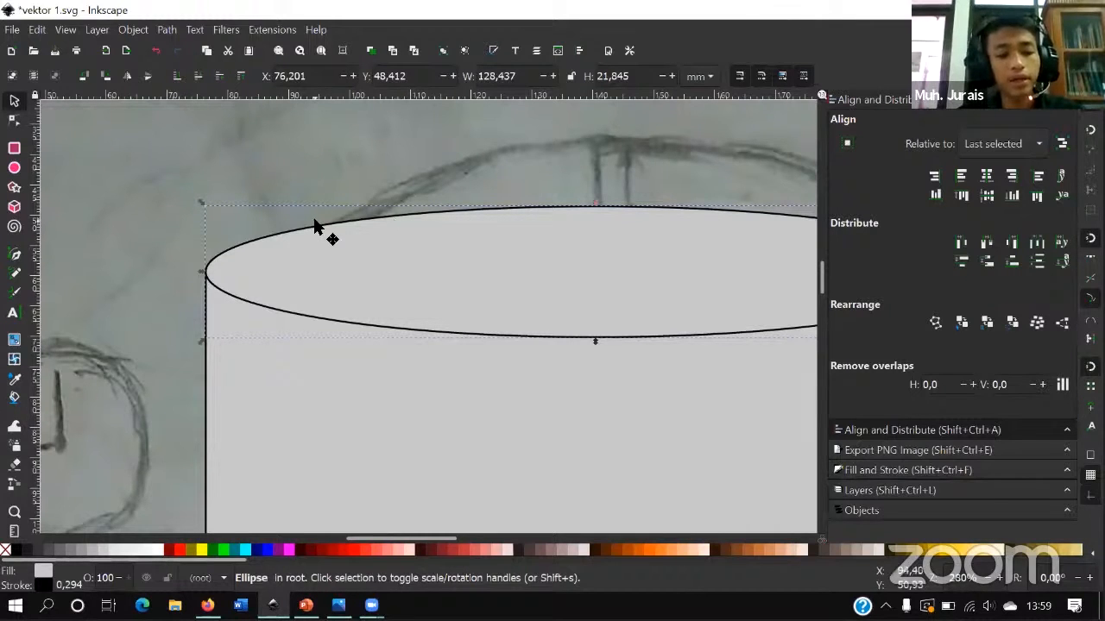
- Stretch the ellipse to about 29 mm high and lower it to a Y position of about 45.1 mm
{"action": "key", "text": "shift"}
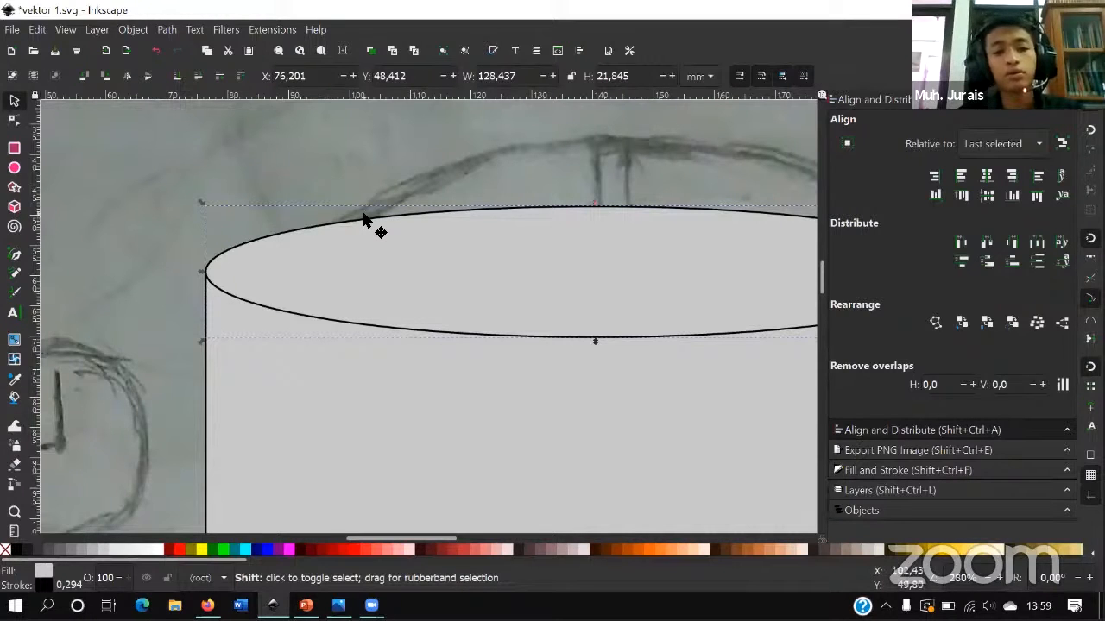
{"action": "scroll", "coordinate": [362, 220], "scroll_direction": "right", "scroll_amount": 1}
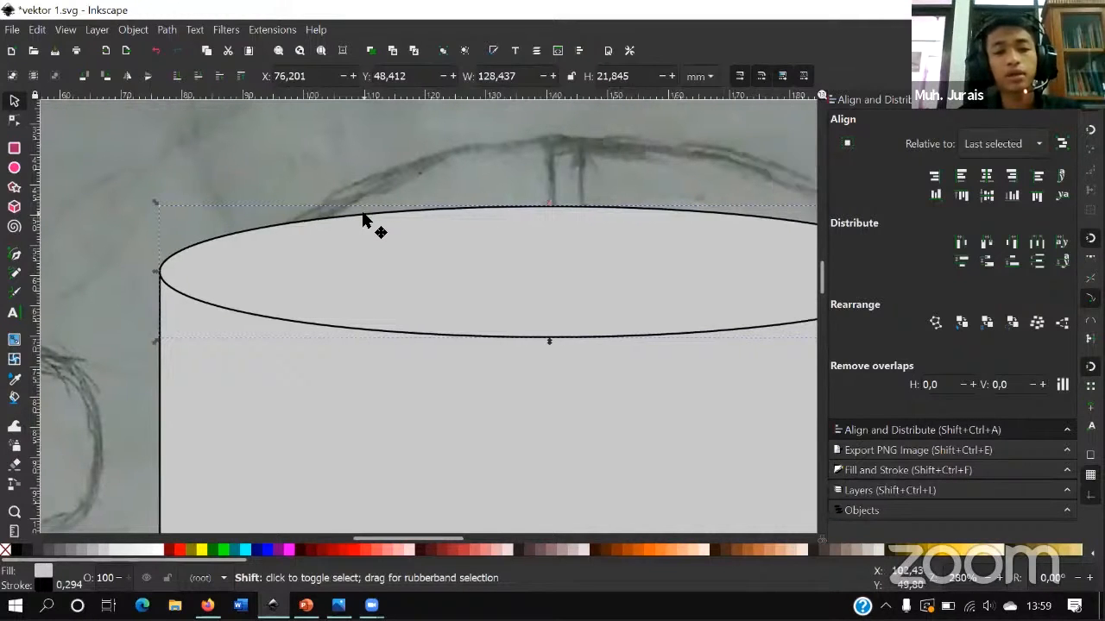
{"action": "scroll", "coordinate": [363, 220], "scroll_direction": "left", "scroll_amount": 1}
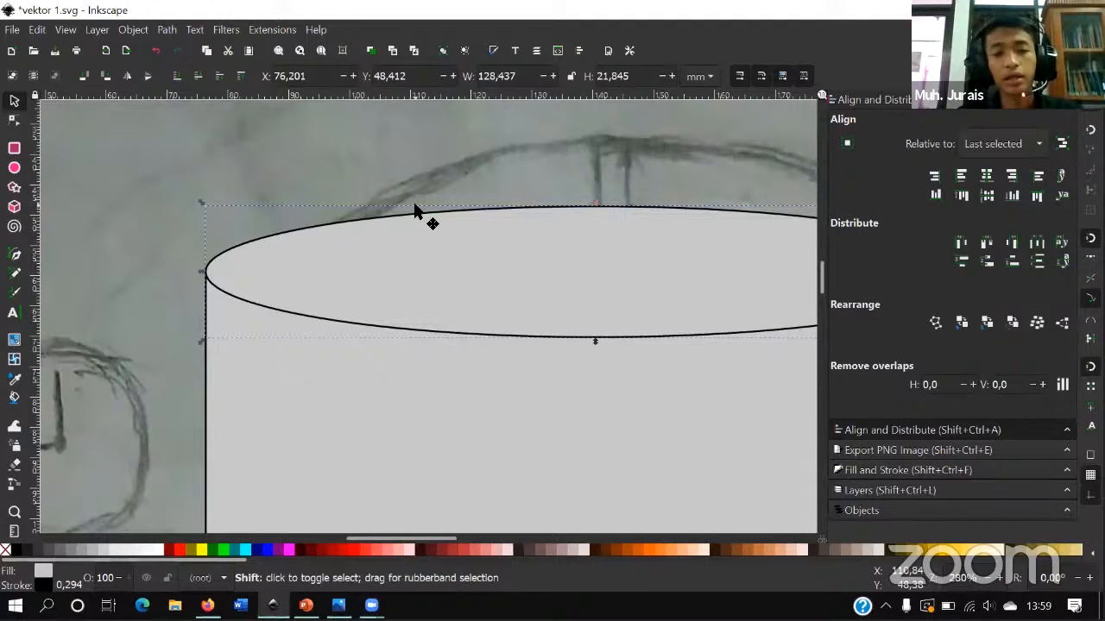
{"action": "scroll", "coordinate": [414, 211], "scroll_direction": "right", "scroll_amount": 7}
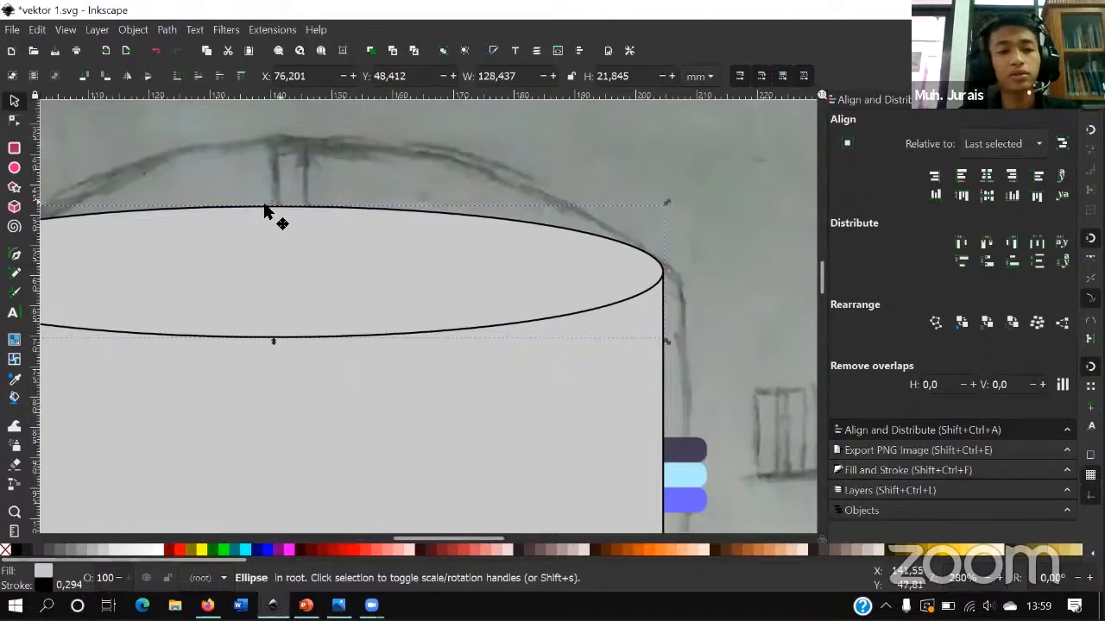
{"action": "left_click_drag", "start_coordinate": [271, 204], "coordinate": [296, 207]}
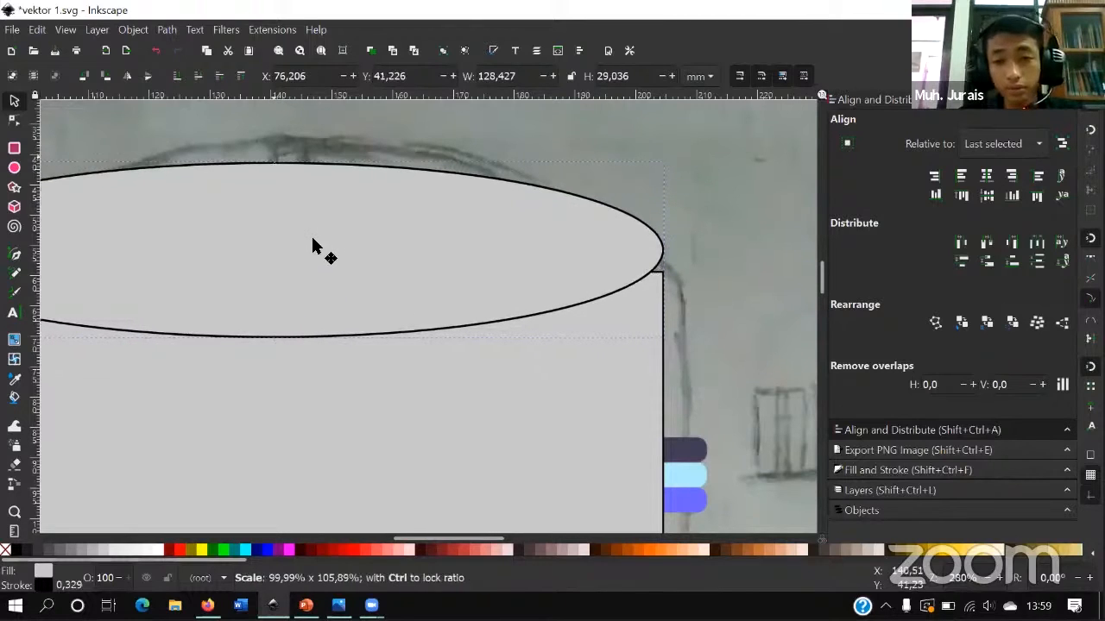
{"action": "scroll", "coordinate": [629, 271], "scroll_direction": "up", "scroll_amount": 5}
{"action": "mouse_move", "coordinate": [483, 279]}
{"action": "left_mouse_down"}
{"action": "mouse_move", "coordinate": [479, 295]}
{"action": "mouse_move", "coordinate": [484, 281]}
{"action": "left_mouse_up"}
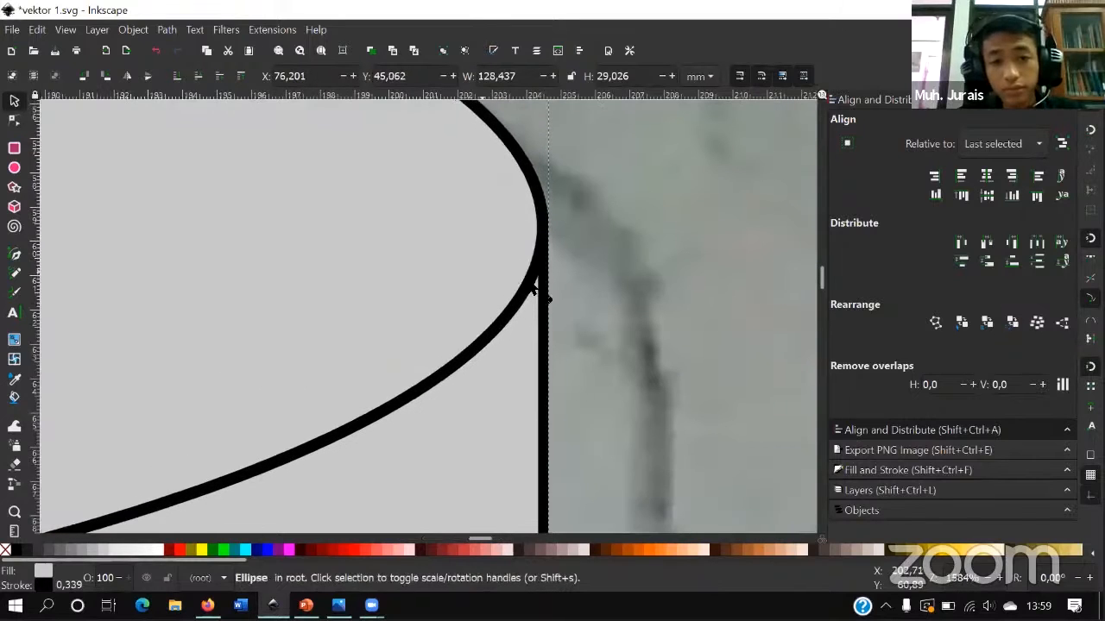
{"action": "scroll", "coordinate": [562, 292], "scroll_direction": "down", "scroll_amount": 7}
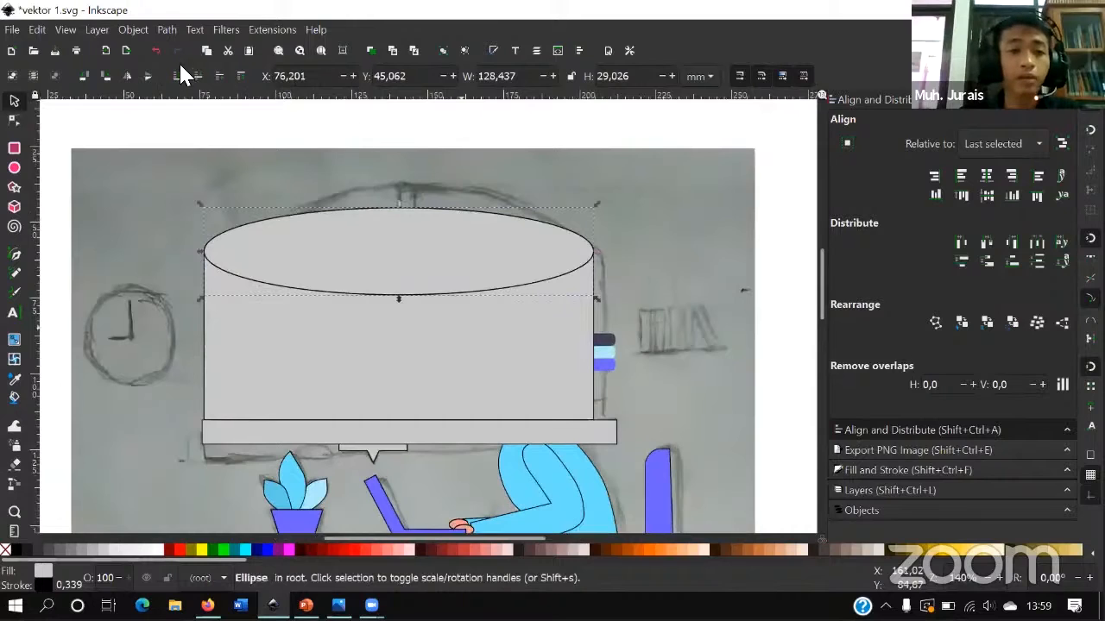
- Try to unite the ellipse and the rectangle into one window shape and move the merged shape aside
{"action": "left_click", "coordinate": [167, 29]}
{"action": "mouse_move", "coordinate": [225, 29]}
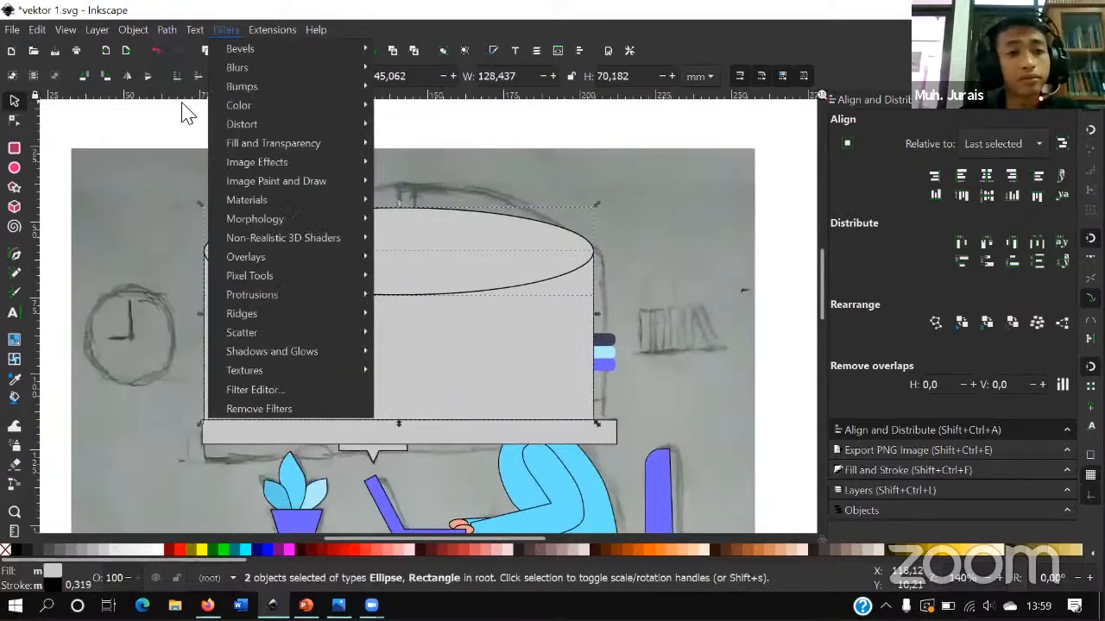
{"action": "key", "text": "Escape"}
{"action": "key", "text": "ctrl+plus"}
{"action": "left_click", "coordinate": [534, 319]}
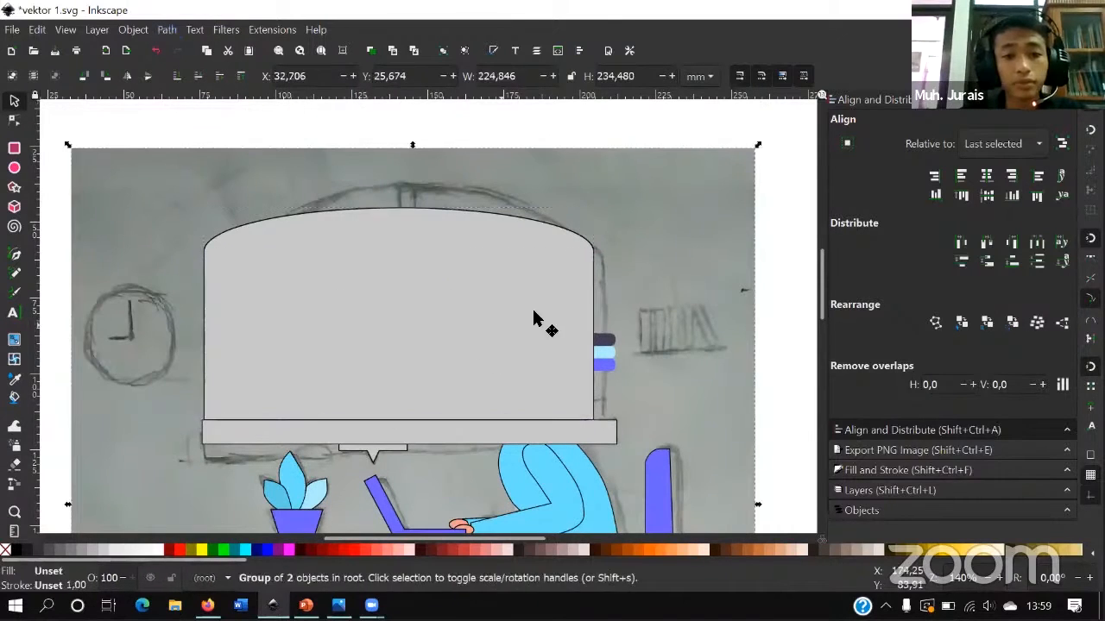
{"action": "left_click_drag", "start_coordinate": [485, 343], "coordinate": [481, 345]}
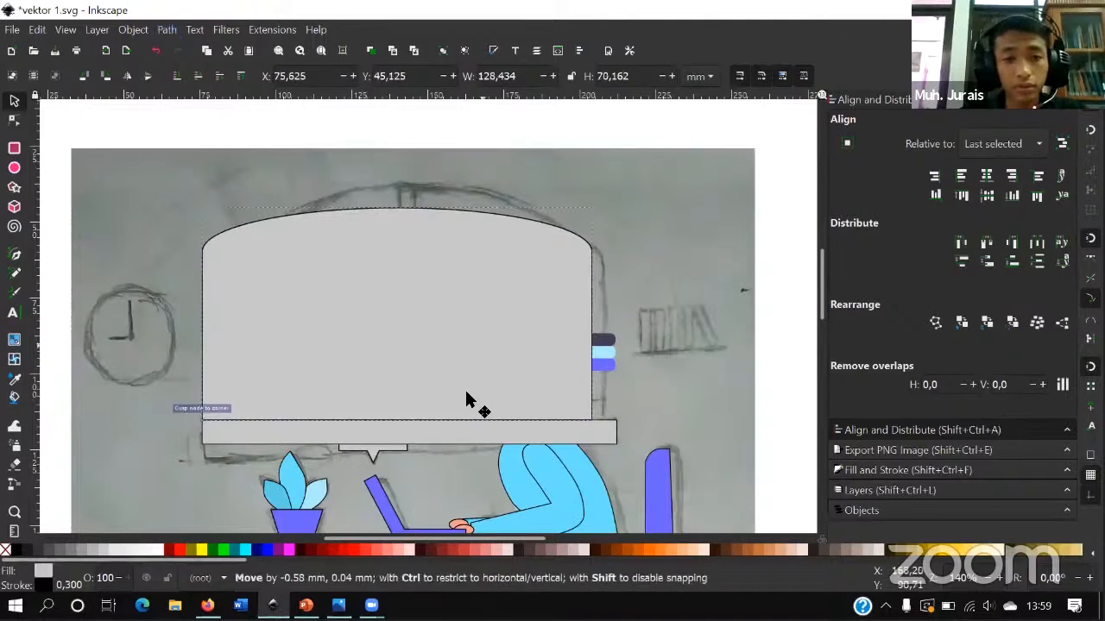
{"action": "left_click_drag", "start_coordinate": [466, 399], "coordinate": [472, 366]}
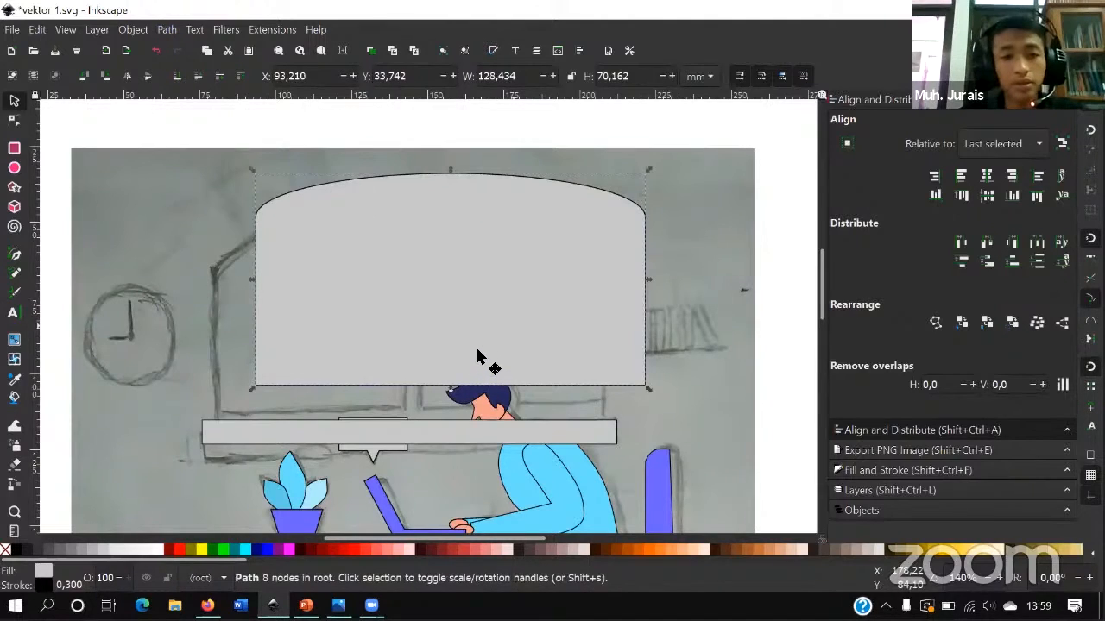
- Stretch the separate ellipse to about 67 mm high while keeping its width
{"action": "left_click_drag", "start_coordinate": [399, 199], "coordinate": [417, 391]}
{"action": "left_click", "coordinate": [400, 227]}
{"action": "scroll", "coordinate": [422, 225], "scroll_direction": "up", "scroll_amount": 3}
{"action": "scroll", "coordinate": [413, 321], "scroll_direction": "down", "scroll_amount": 3}
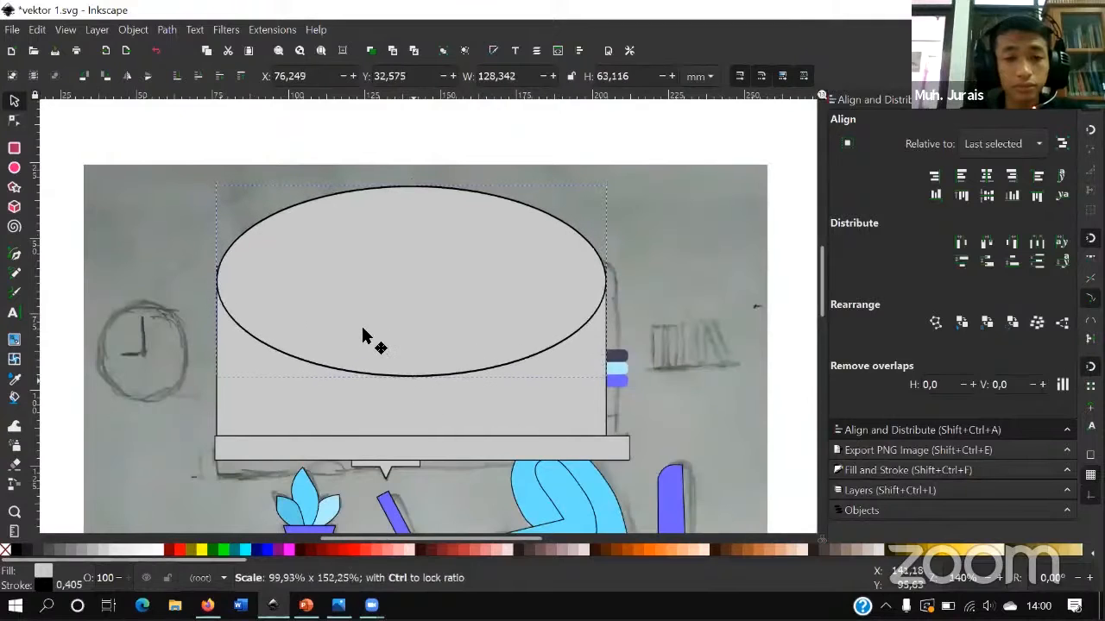
{"action": "left_click_drag", "start_coordinate": [363, 337], "coordinate": [365, 333]}
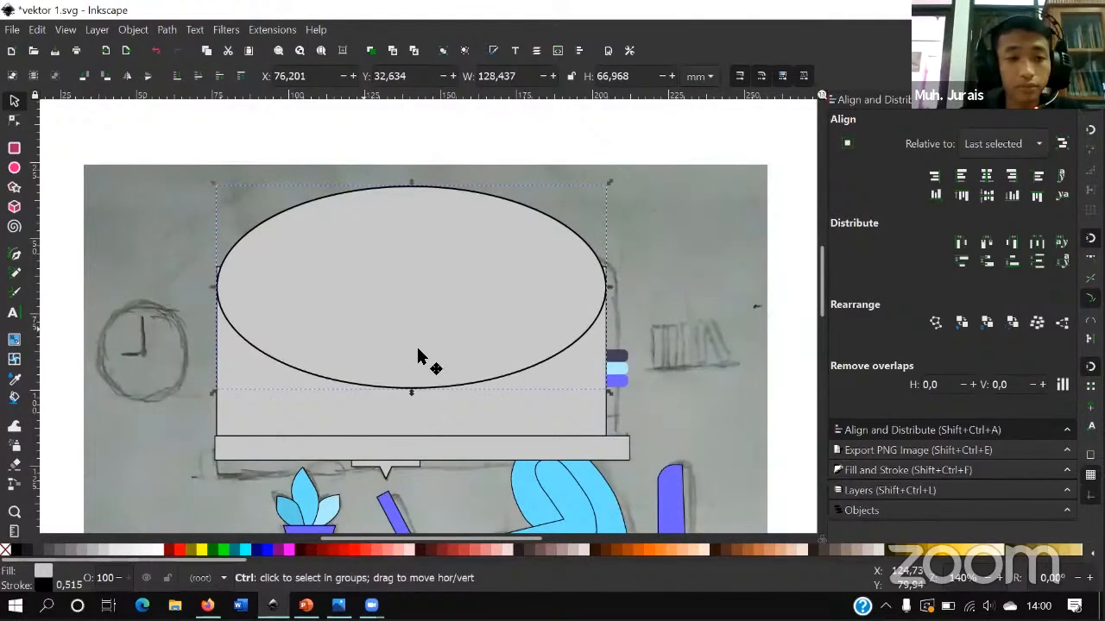
- Move the ellipse straight down to a Y position of about 38.1 mm, following the sketched window arch
{"action": "scroll", "coordinate": [420, 356], "scroll_direction": "up", "scroll_amount": 1}
{"action": "left_click_drag", "start_coordinate": [424, 318], "coordinate": [422, 341]}
{"action": "key", "text": "ctrl+z"}
{"action": "left_click_drag", "start_coordinate": [218, 267], "coordinate": [217, 285]}
{"action": "left_click_drag", "start_coordinate": [298, 276], "coordinate": [298, 283]}
- Lower the rectangle's top edge to near the ellipse's widest line, making it about 45.2 mm high, and check both side joints
{"action": "left_click", "coordinate": [192, 371]}
{"action": "left_click_drag", "start_coordinate": [431, 235], "coordinate": [428, 281]}
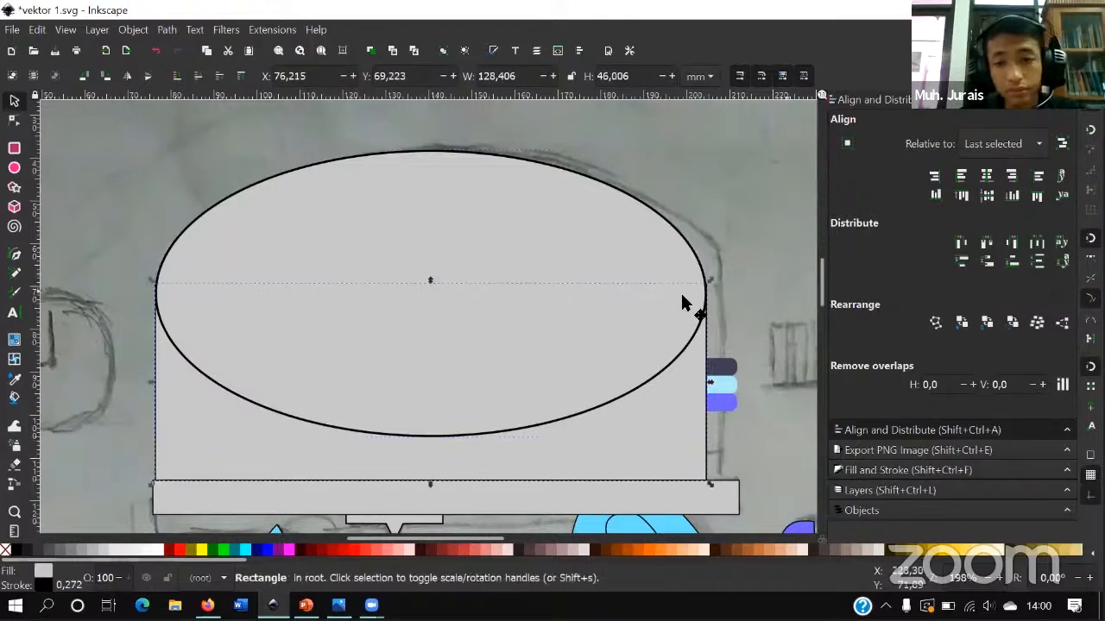
{"action": "scroll", "coordinate": [680, 293], "scroll_direction": "up", "scroll_amount": 1}
{"action": "scroll", "coordinate": [652, 281], "scroll_direction": "up", "scroll_amount": 3}
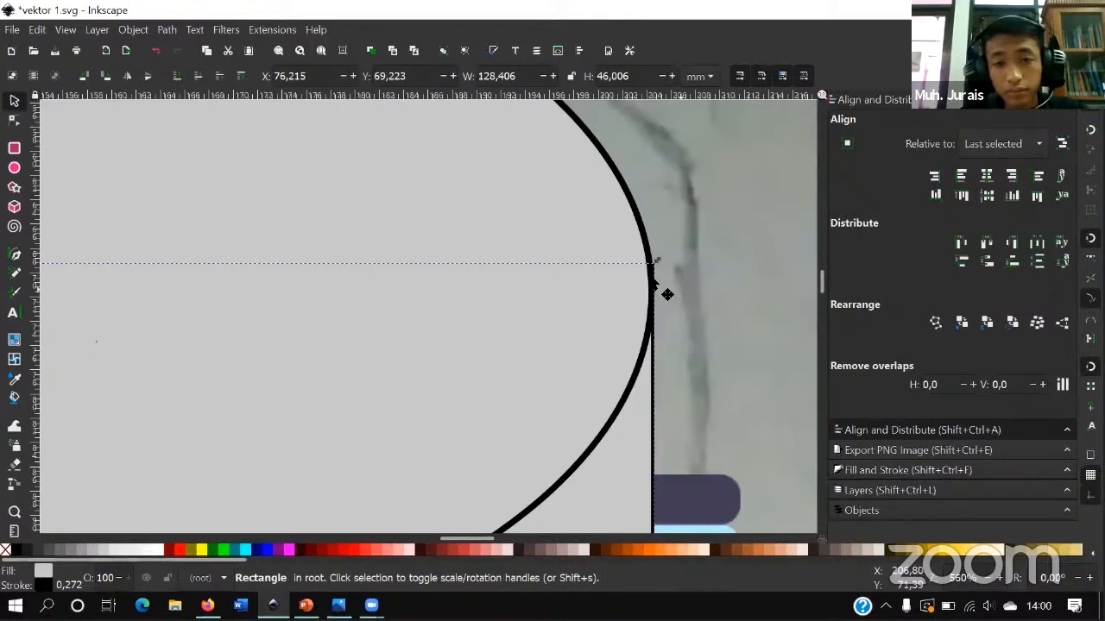
{"action": "scroll", "coordinate": [335, 271], "scroll_direction": "up", "scroll_amount": 1}
{"action": "scroll", "coordinate": [342, 263], "scroll_direction": "down", "scroll_amount": 2}
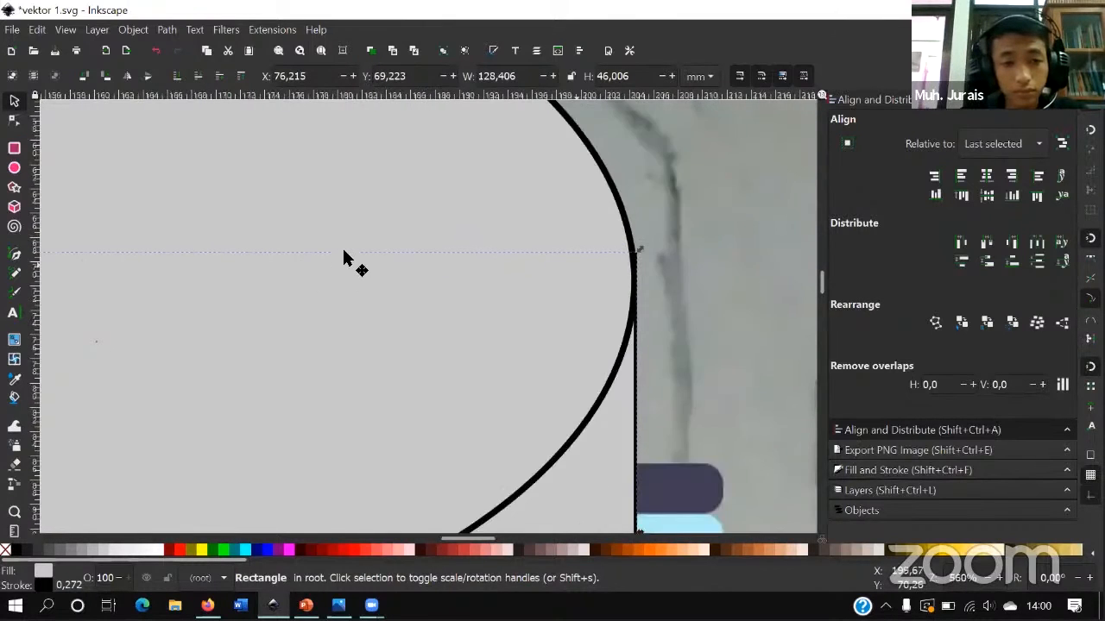
{"action": "scroll", "coordinate": [358, 250], "scroll_direction": "left", "scroll_amount": 10}
{"action": "left_click_drag", "start_coordinate": [359, 255], "coordinate": [348, 270]}
{"action": "scroll", "coordinate": [259, 278], "scroll_direction": "down", "scroll_amount": 2}
{"action": "scroll", "coordinate": [168, 271], "scroll_direction": "down", "scroll_amount": 2}
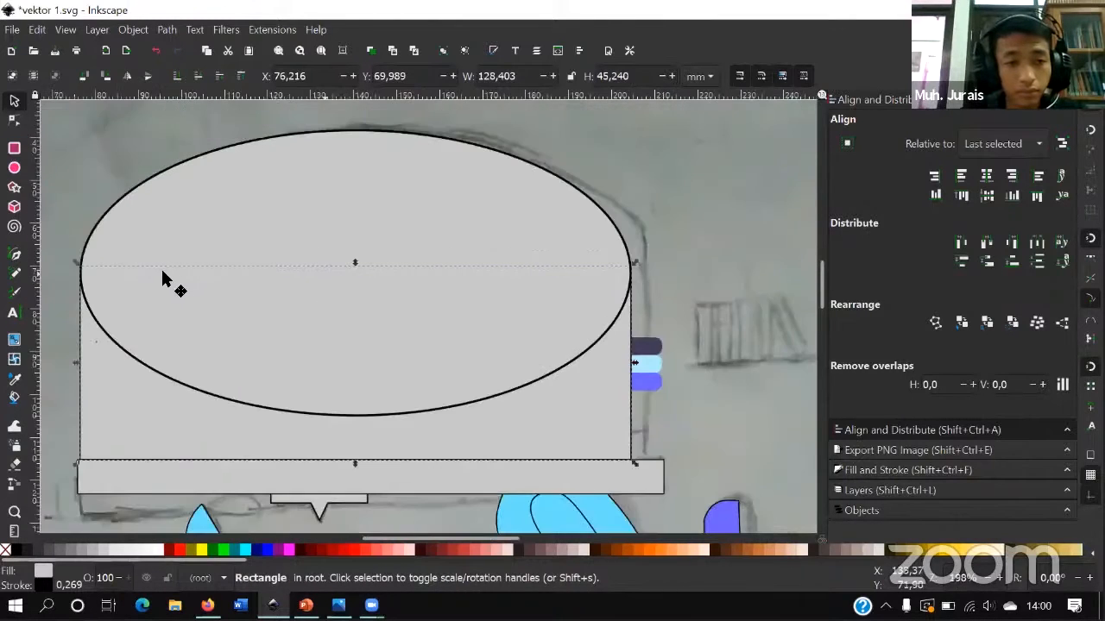
{"action": "scroll", "coordinate": [167, 279], "scroll_direction": "up", "scroll_amount": 2}
{"action": "scroll", "coordinate": [283, 276], "scroll_direction": "up", "scroll_amount": 1}
{"action": "scroll", "coordinate": [403, 306], "scroll_direction": "left", "scroll_amount": 3}
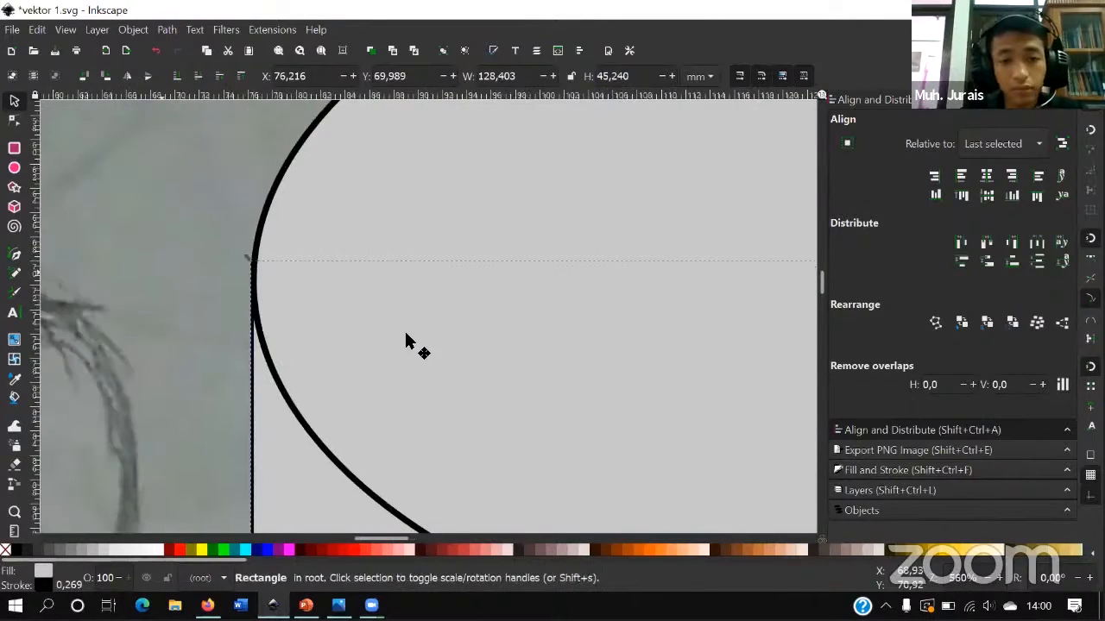
{"action": "scroll", "coordinate": [389, 259], "scroll_direction": "down", "scroll_amount": 3}
{"action": "scroll", "coordinate": [329, 268], "scroll_direction": "down", "scroll_amount": 4}
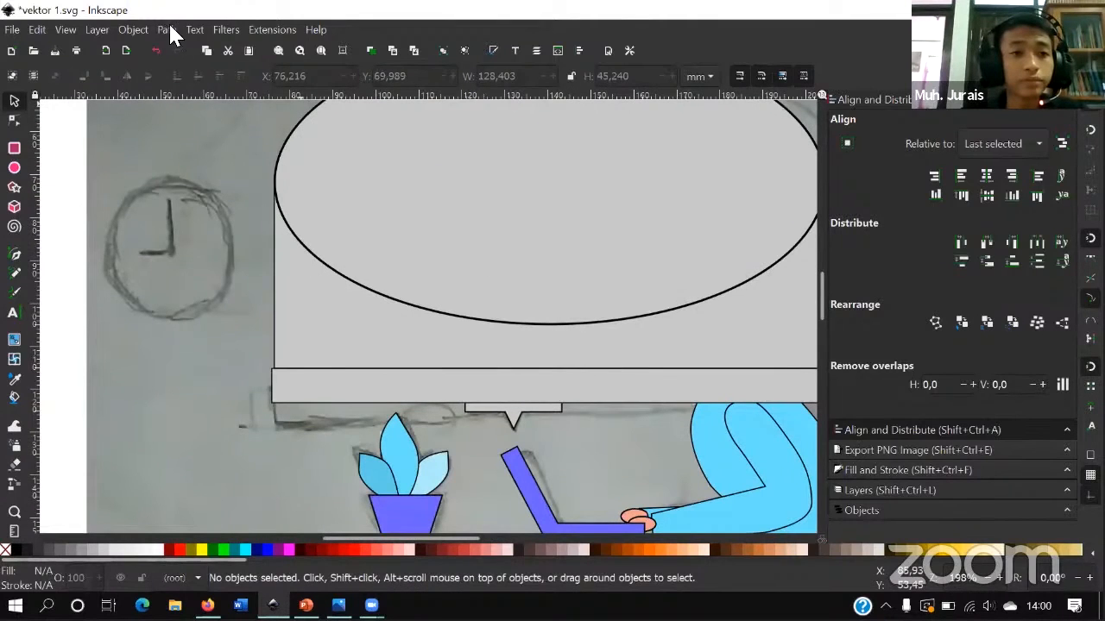
- Combine the ellipse and the large rectangle into one arched window shape with Union
{"action": "left_click", "coordinate": [168, 29]}
{"action": "key", "text": "Escape"}
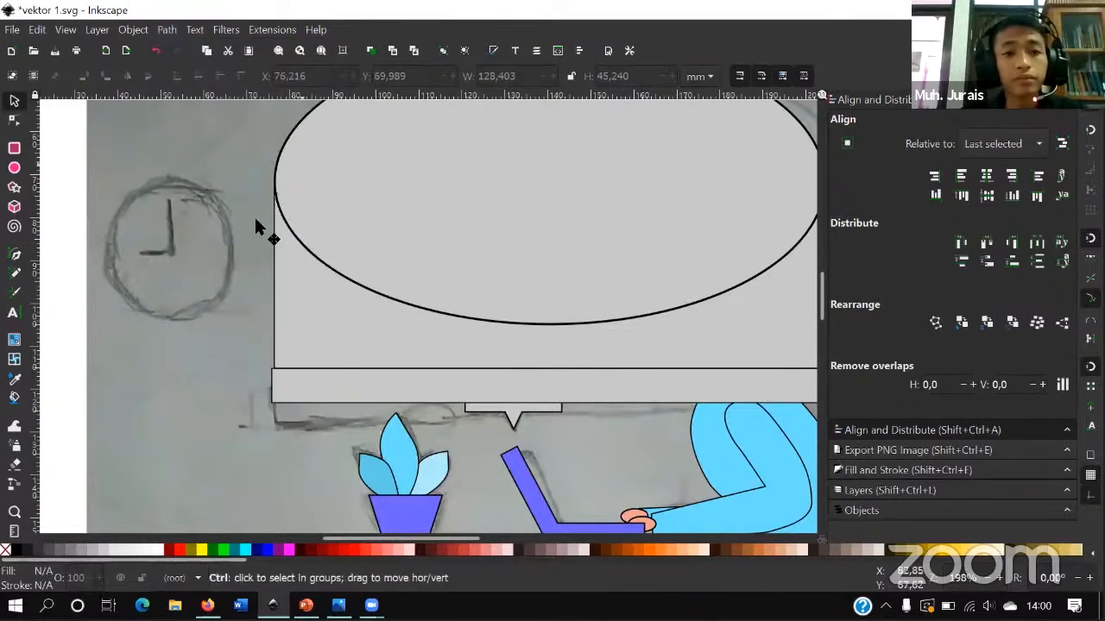
{"action": "scroll", "coordinate": [372, 196], "scroll_direction": "down", "scroll_amount": 1}
{"action": "scroll", "coordinate": [381, 214], "scroll_direction": "down", "scroll_amount": 2}
{"action": "left_click", "coordinate": [408, 222]}
{"action": "left_click", "coordinate": [446, 237], "text": "shift"}
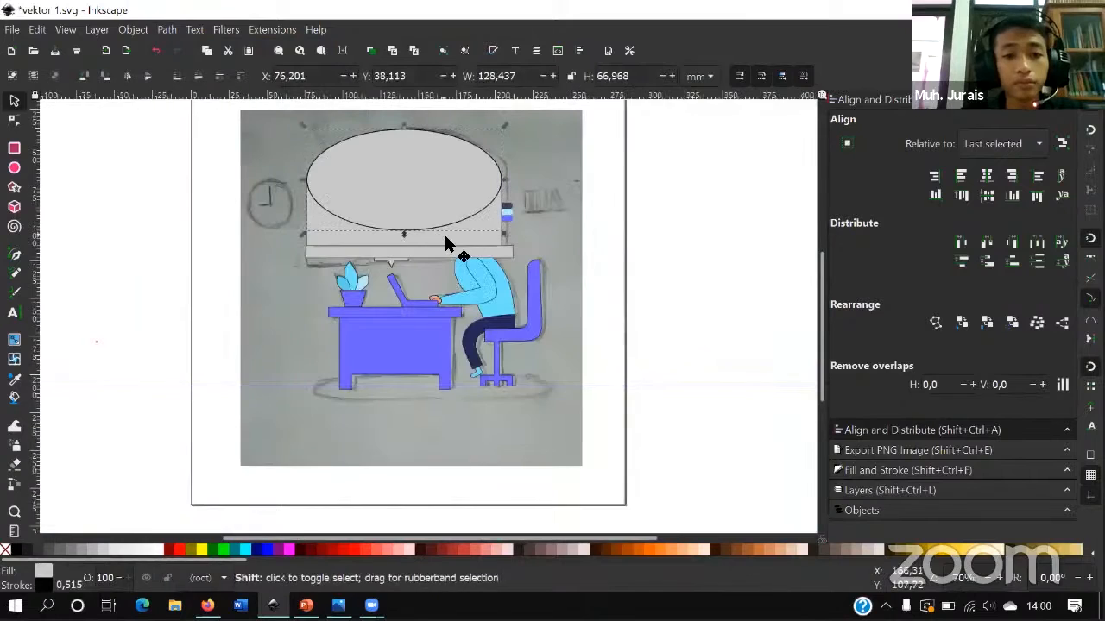
{"action": "left_click", "coordinate": [166, 28]}
{"action": "left_click", "coordinate": [181, 105]}
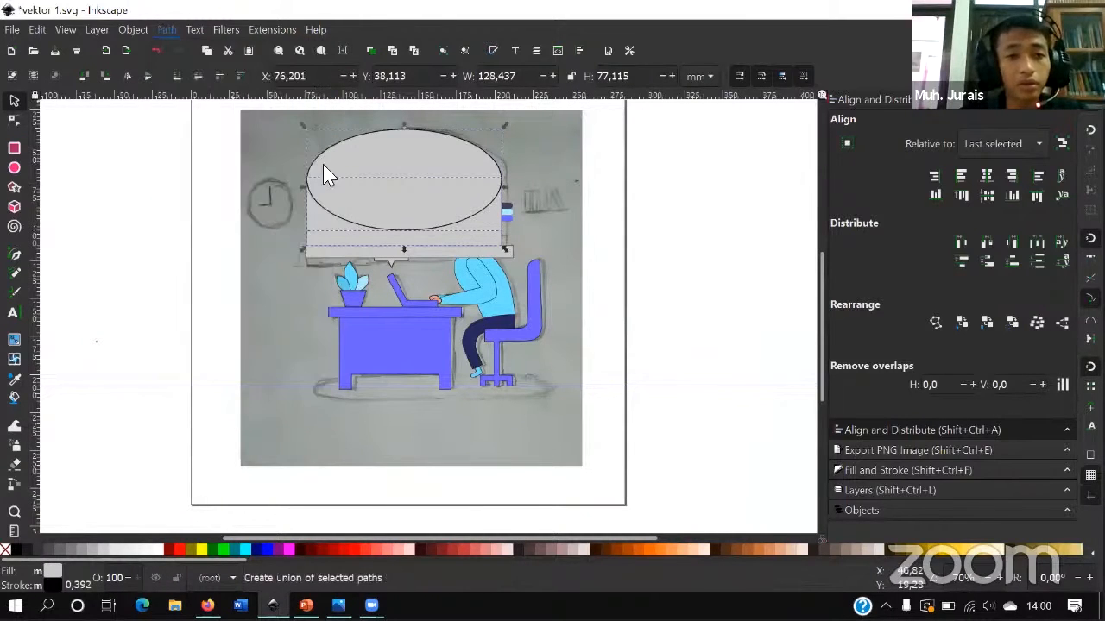
{"action": "left_click", "coordinate": [632, 161]}
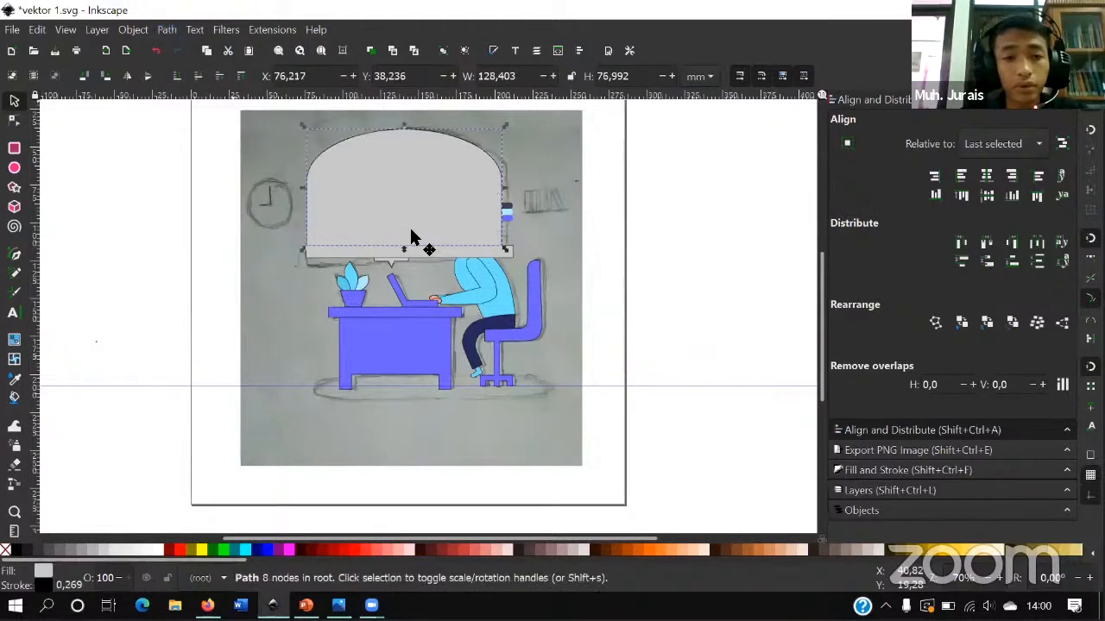
{"action": "scroll", "coordinate": [415, 239], "scroll_direction": "up", "scroll_amount": 1}
{"action": "left_click", "coordinate": [416, 235]}
{"action": "scroll", "coordinate": [416, 235], "scroll_direction": "up", "scroll_amount": 2}
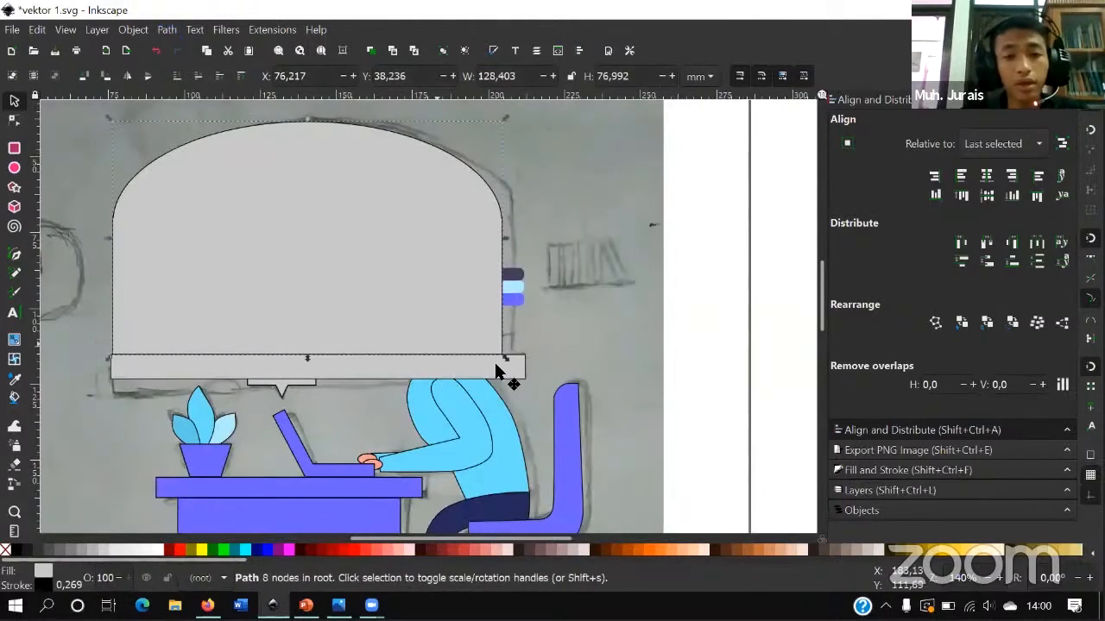
{"action": "left_click", "coordinate": [444, 276], "text": "alt+shift"}
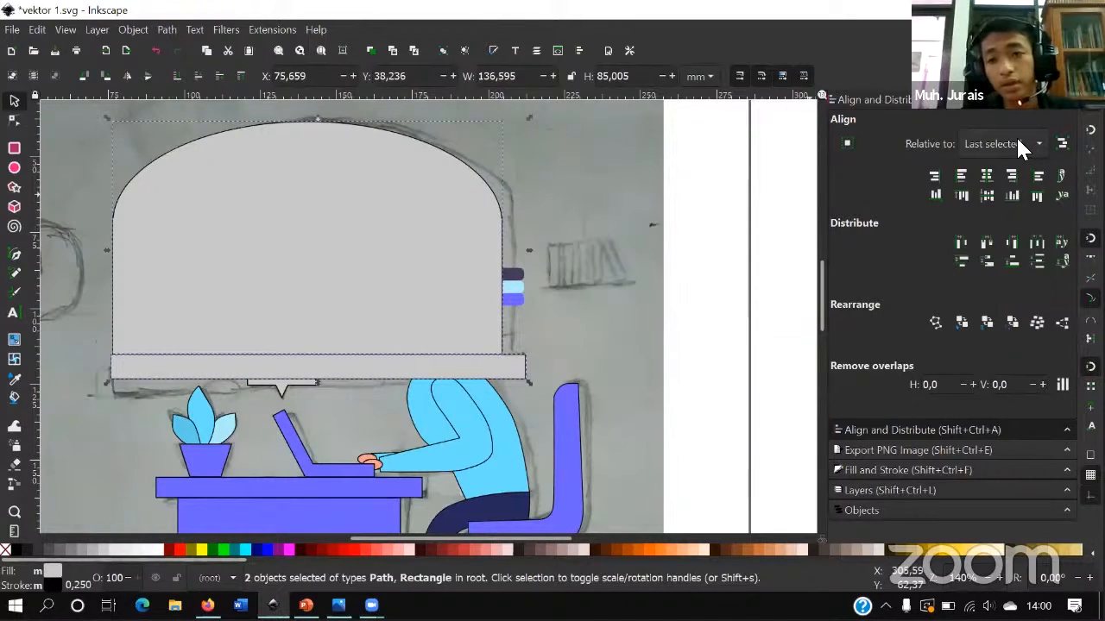
{"action": "left_click", "coordinate": [696, 205]}
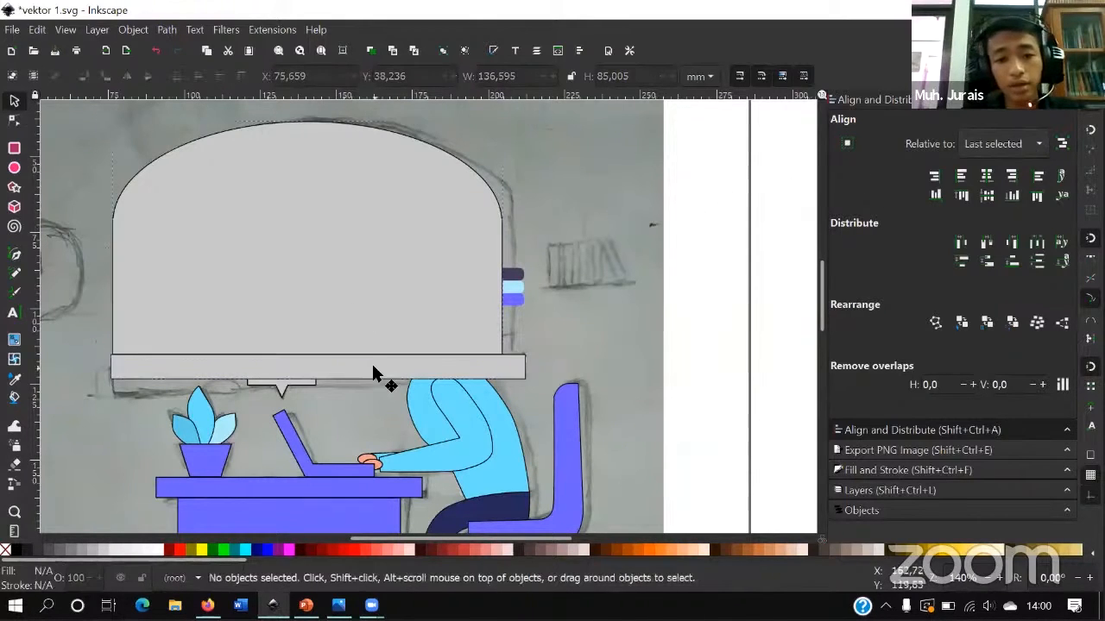
- Centre the arched window horizontally over the sill rectangle, aligning relative to the first selected object
{"action": "left_click", "coordinate": [373, 364]}
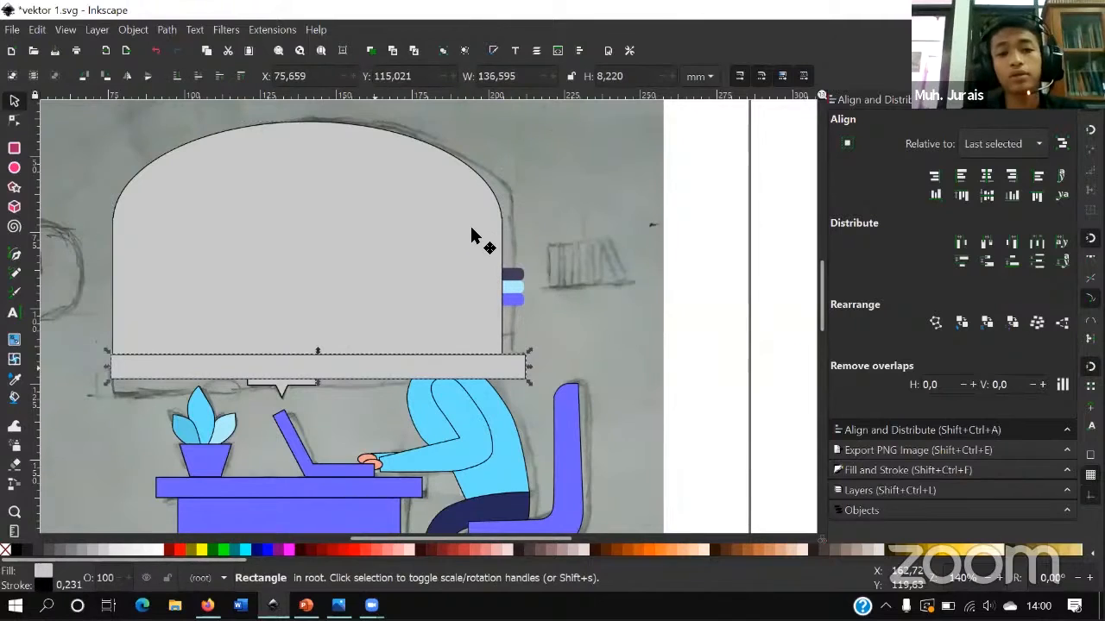
{"action": "key", "text": "shift"}
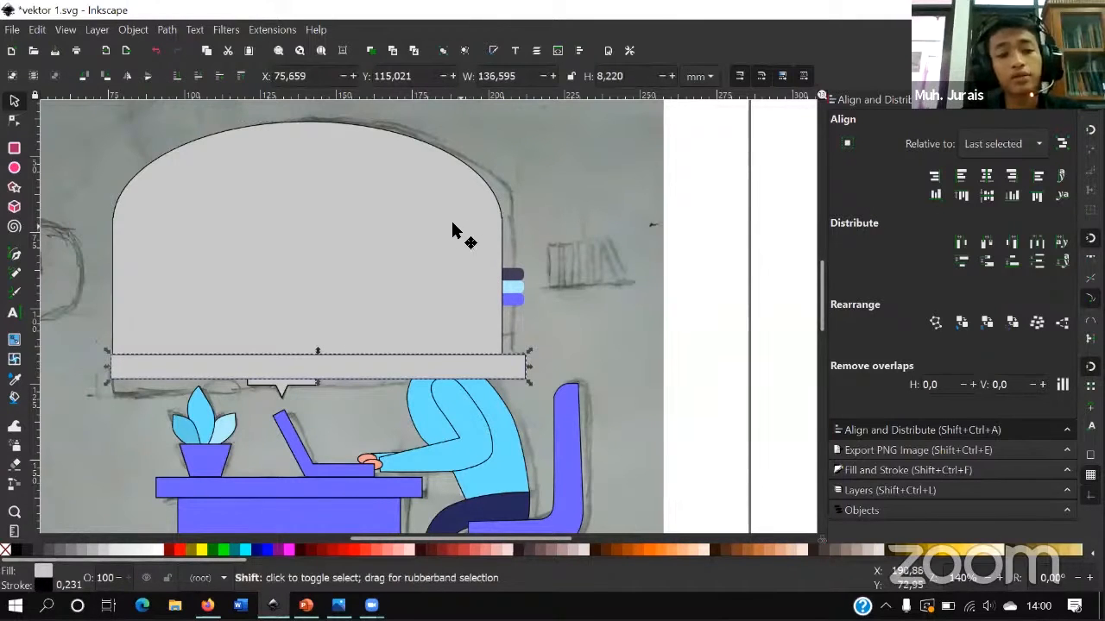
{"action": "left_click", "coordinate": [437, 226], "text": "shift"}
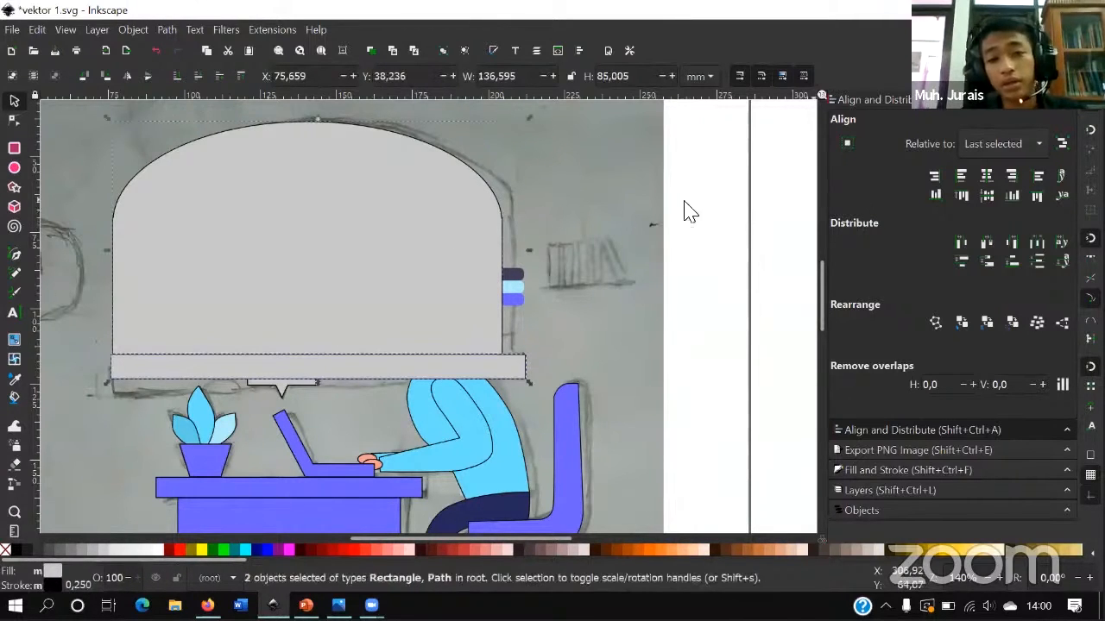
{"action": "left_click", "coordinate": [989, 147]}
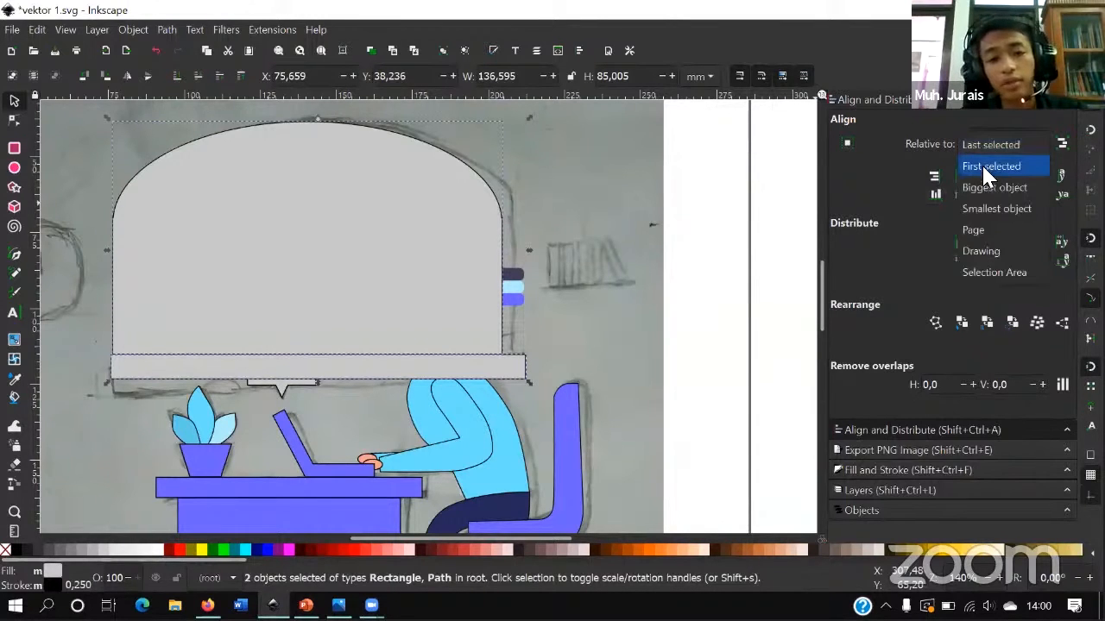
{"action": "left_click", "coordinate": [983, 168]}
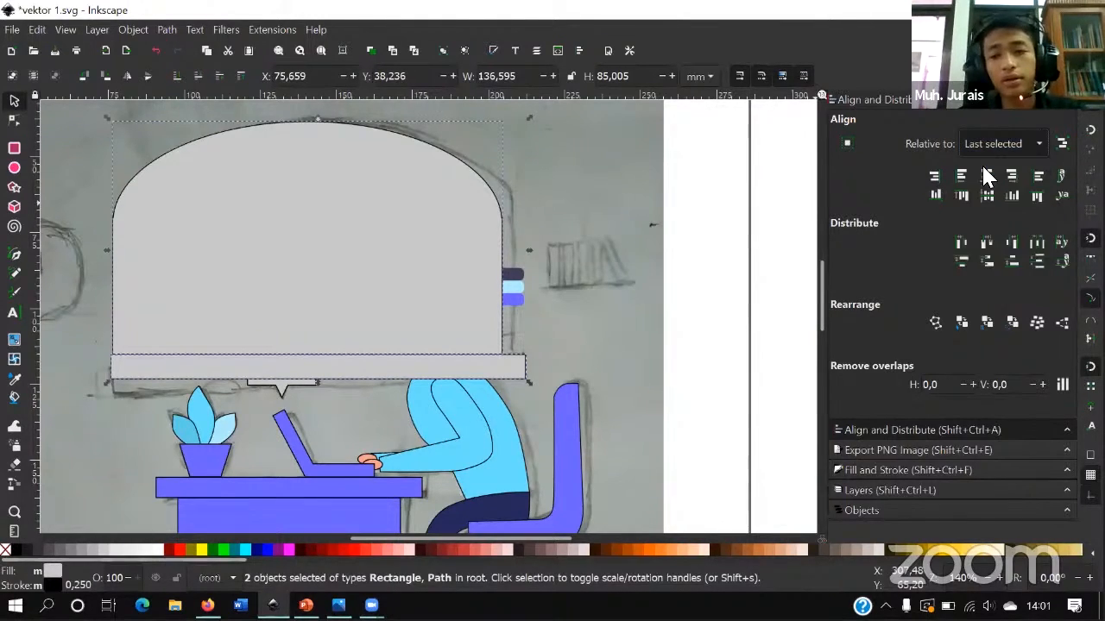
{"action": "left_click", "coordinate": [986, 177]}
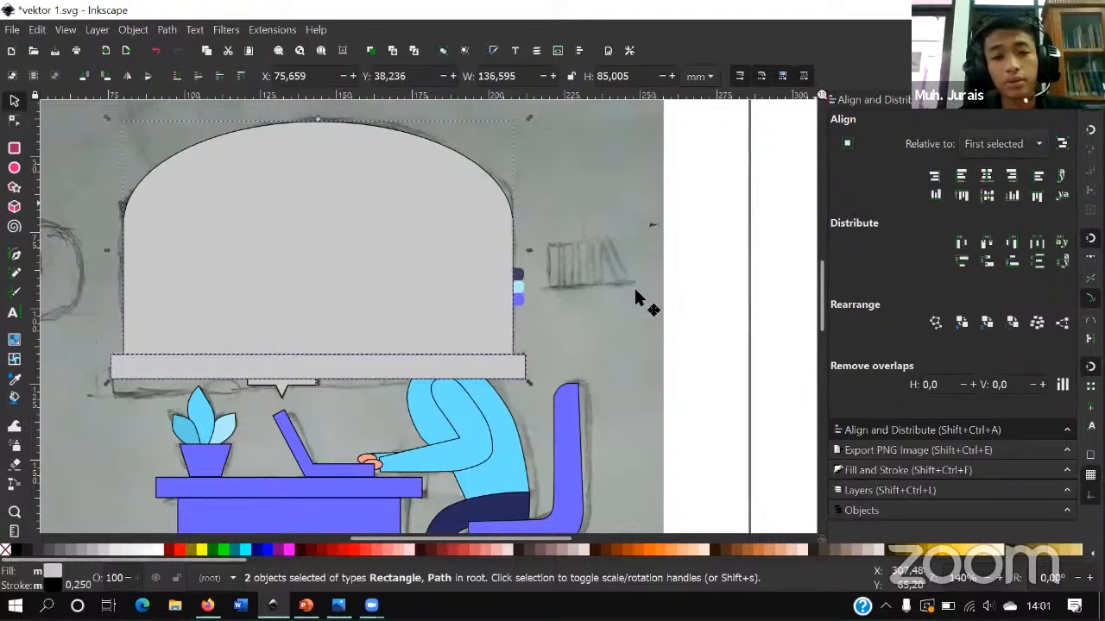
{"action": "key", "text": "Escape"}
{"action": "scroll", "coordinate": [336, 311], "scroll_direction": "left", "scroll_amount": 2}
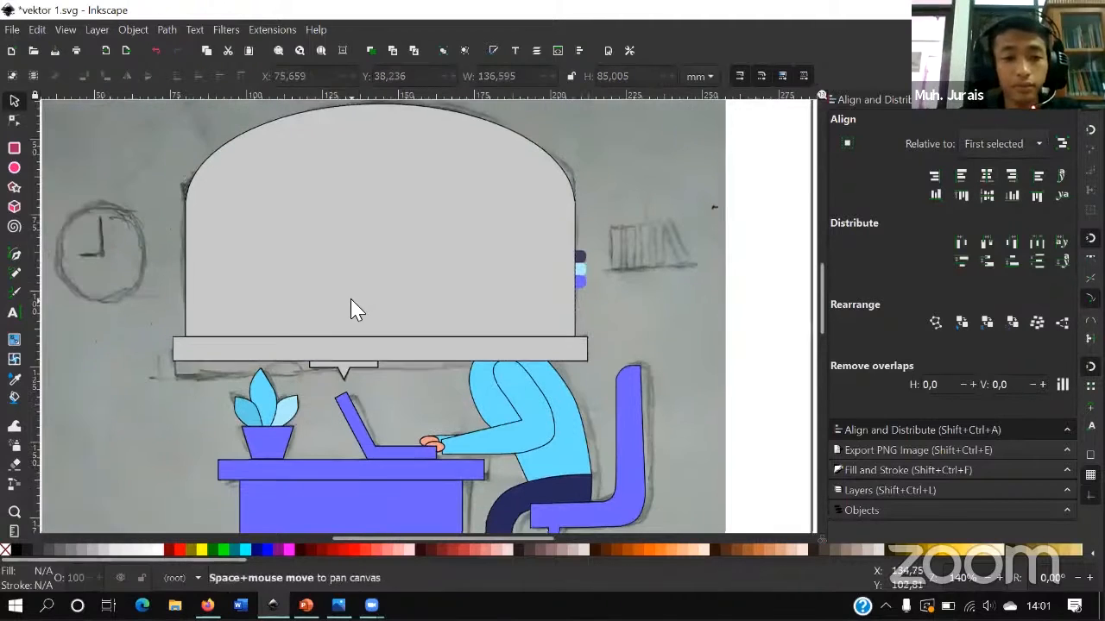
{"action": "scroll", "coordinate": [366, 315], "scroll_direction": "up", "scroll_amount": 1}
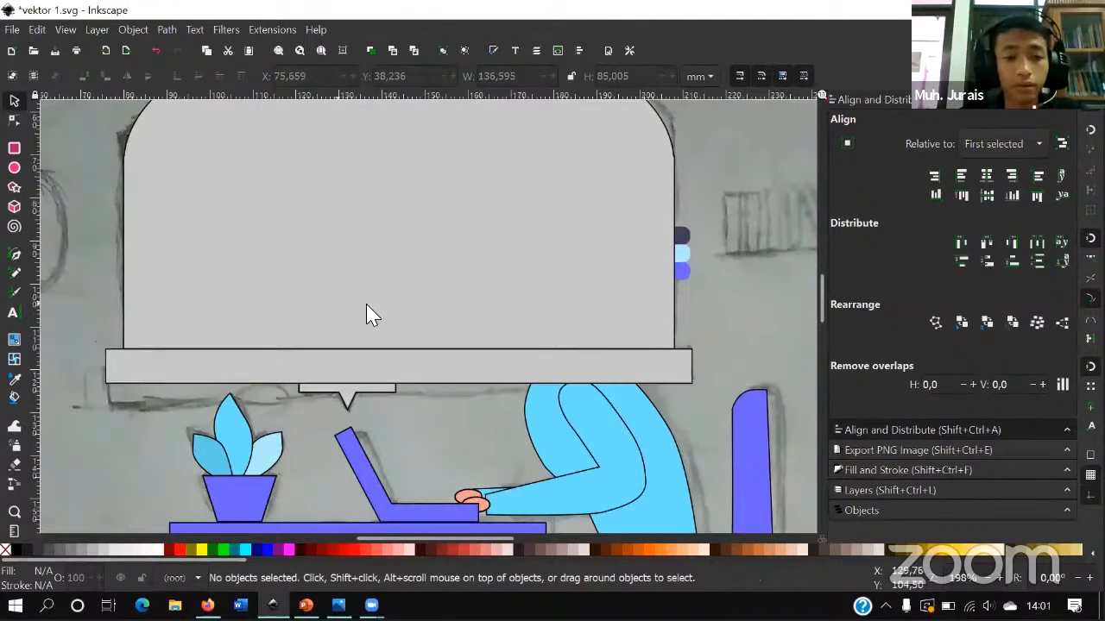
{"action": "left_click", "coordinate": [666, 356]}
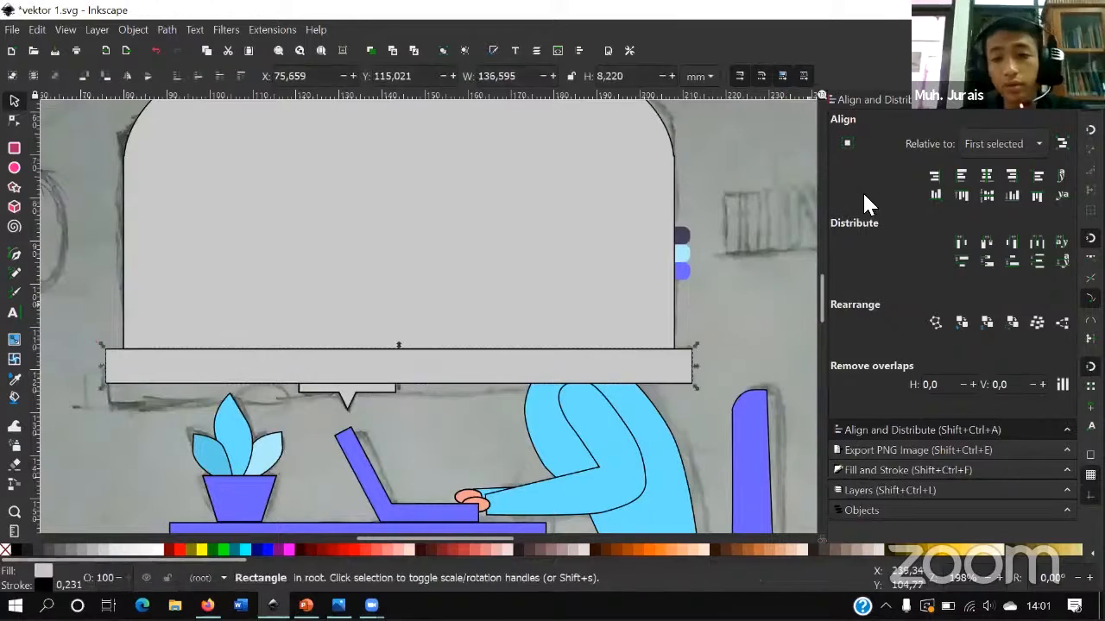
{"action": "left_click", "coordinate": [493, 51]}
{"action": "left_click", "coordinate": [869, 327]}
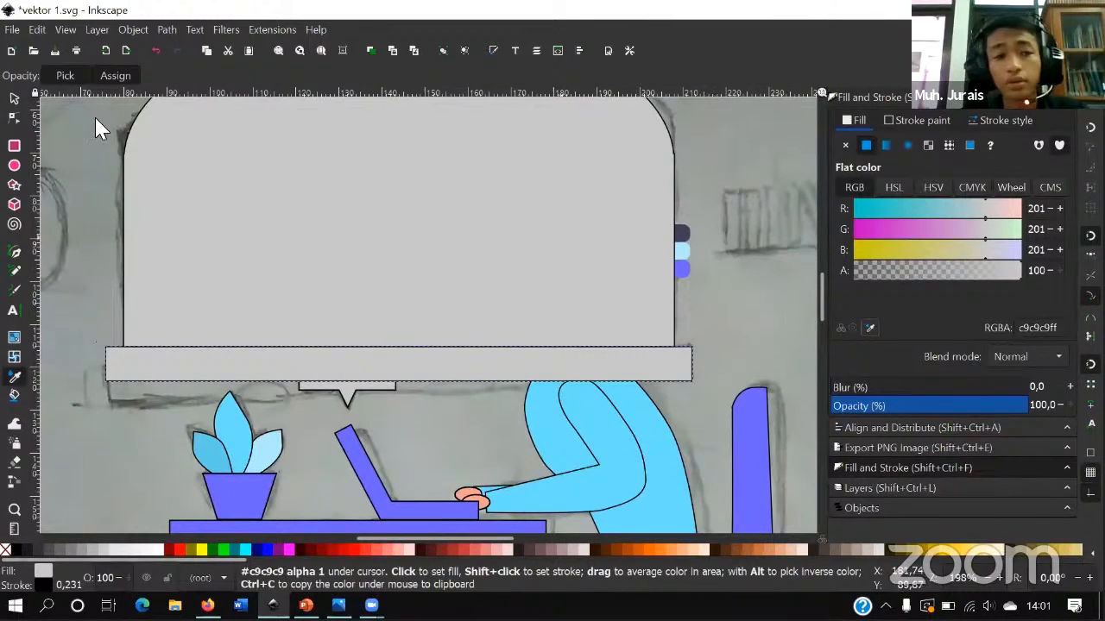
{"action": "left_click", "coordinate": [14, 98]}
- Try to pull the colour palette out from behind the arched window, and undo the last move
{"action": "left_click", "coordinate": [686, 275]}
{"action": "mouse_move", "coordinate": [686, 275]}
{"action": "left_mouse_down"}
{"action": "mouse_move", "coordinate": [708, 240]}
{"action": "mouse_move", "coordinate": [740, 270]}
{"action": "mouse_move", "coordinate": [727, 271]}
{"action": "left_mouse_up"}
{"action": "key", "text": "ctrl+z"}
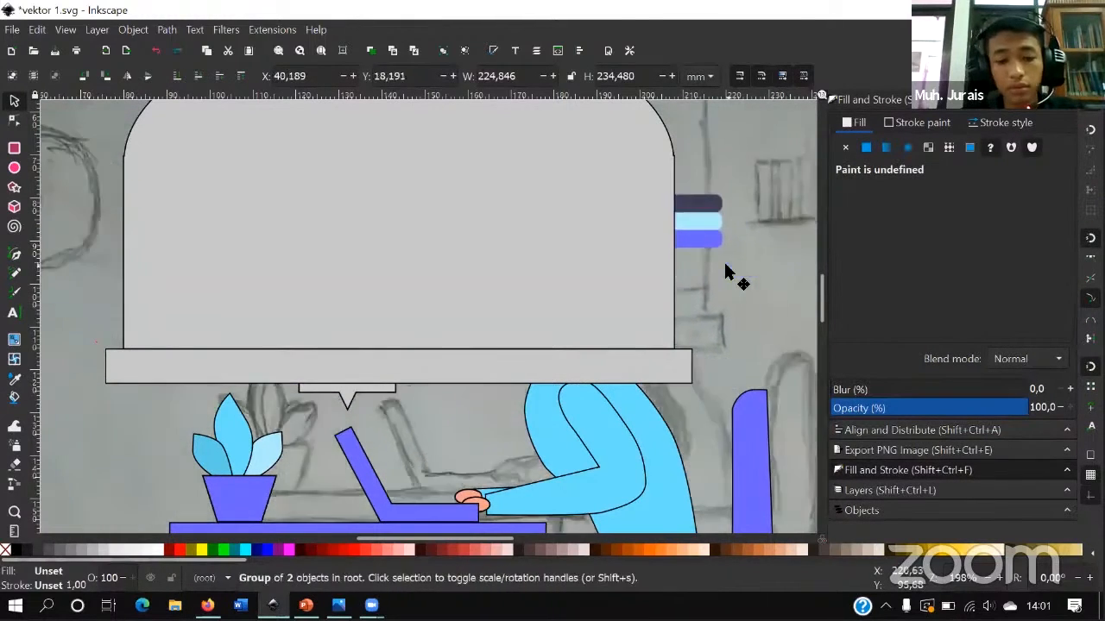
- Select the sketch group that contains the colour palette and show it in the Objects list
{"action": "key", "text": "minus"}
{"action": "key", "text": "minus"}
{"action": "key", "text": "minus"}
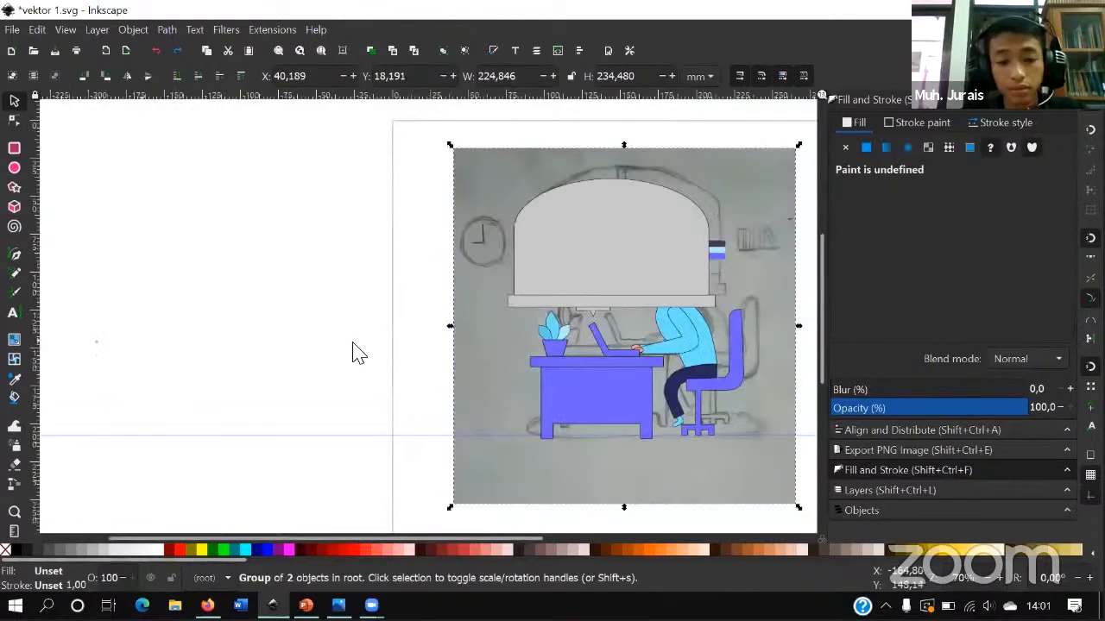
{"action": "left_click", "coordinate": [269, 341]}
{"action": "left_click_drag", "start_coordinate": [516, 345], "coordinate": [368, 379]}
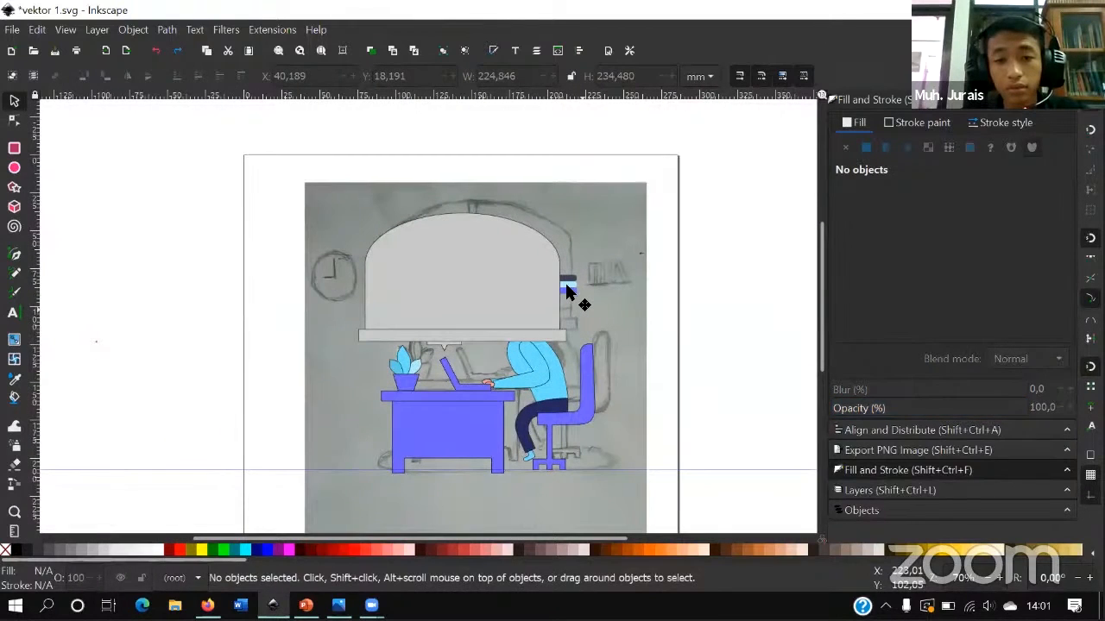
{"action": "left_click", "coordinate": [567, 292]}
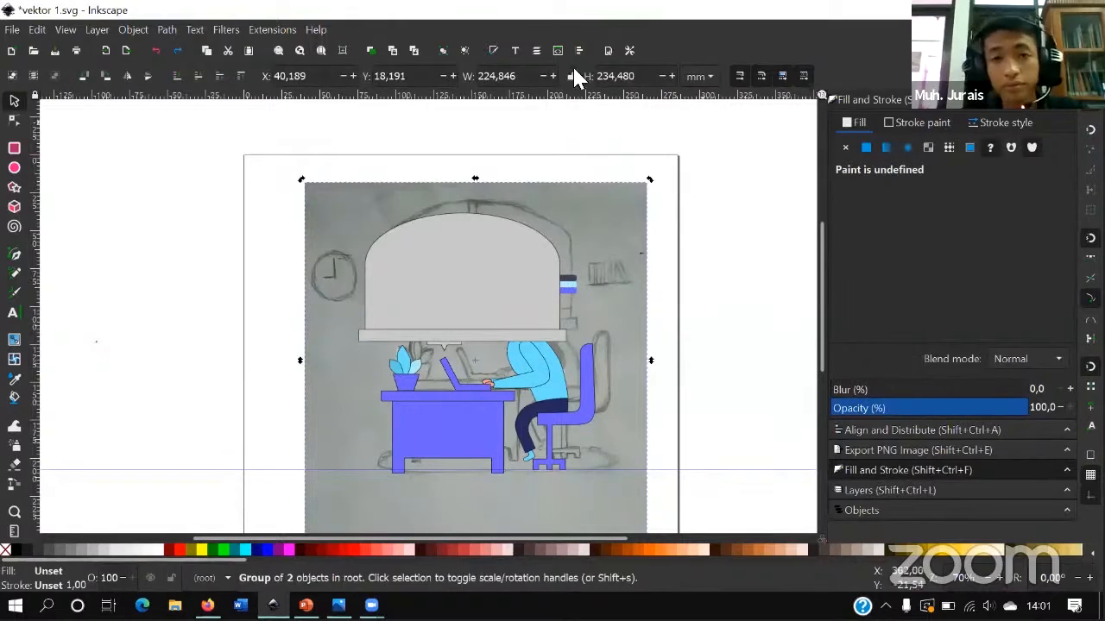
{"action": "left_click", "coordinate": [536, 50]}
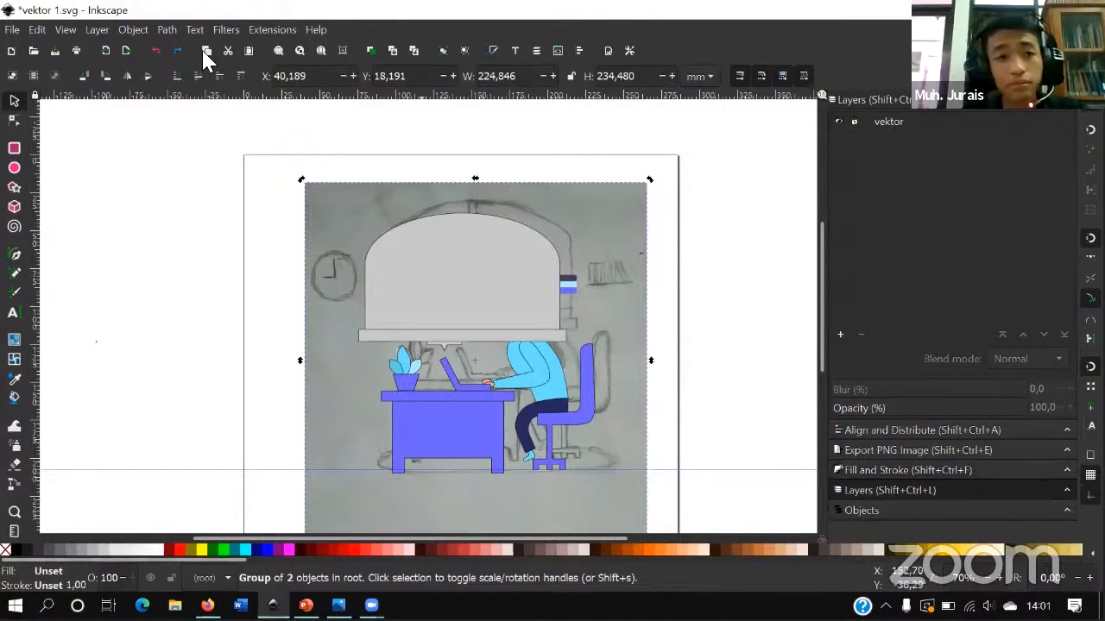
{"action": "left_click", "coordinate": [144, 29]}
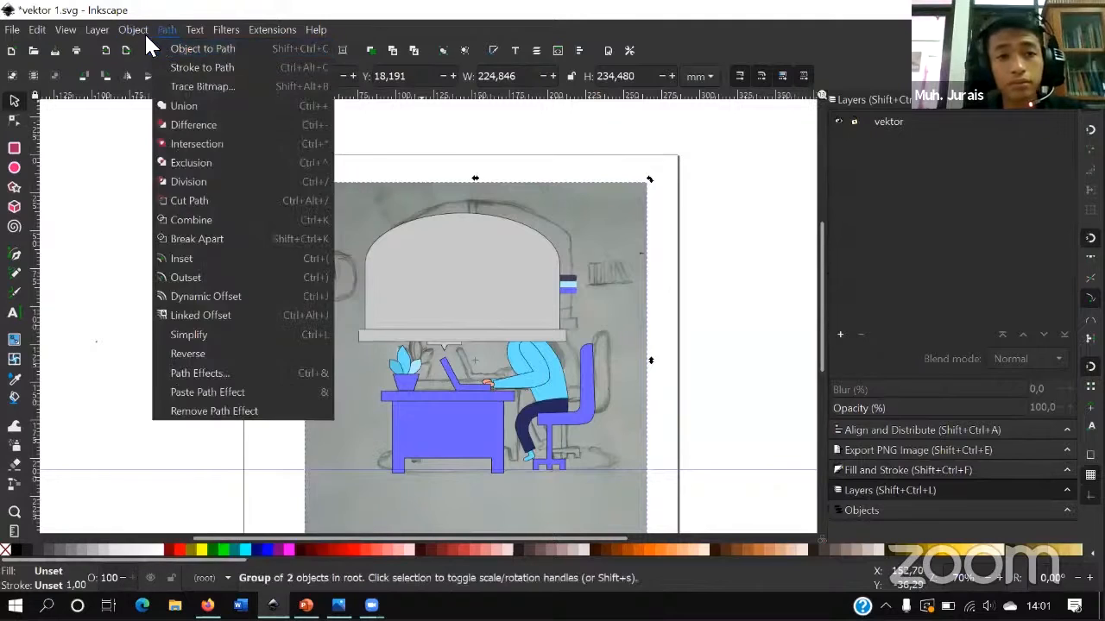
{"action": "left_click", "coordinate": [143, 49]}
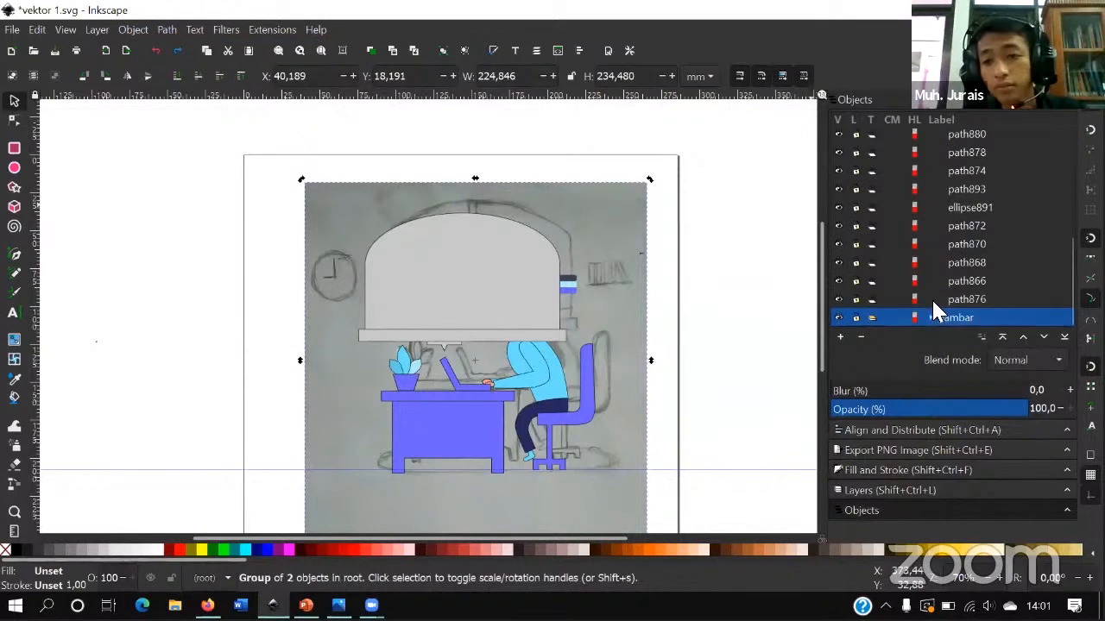
- Select the palette image inside the gambar group and move it above the bookshelf sketch, to about X 187.3 mm, Y 24.7 mm
{"action": "left_click", "coordinate": [930, 317]}
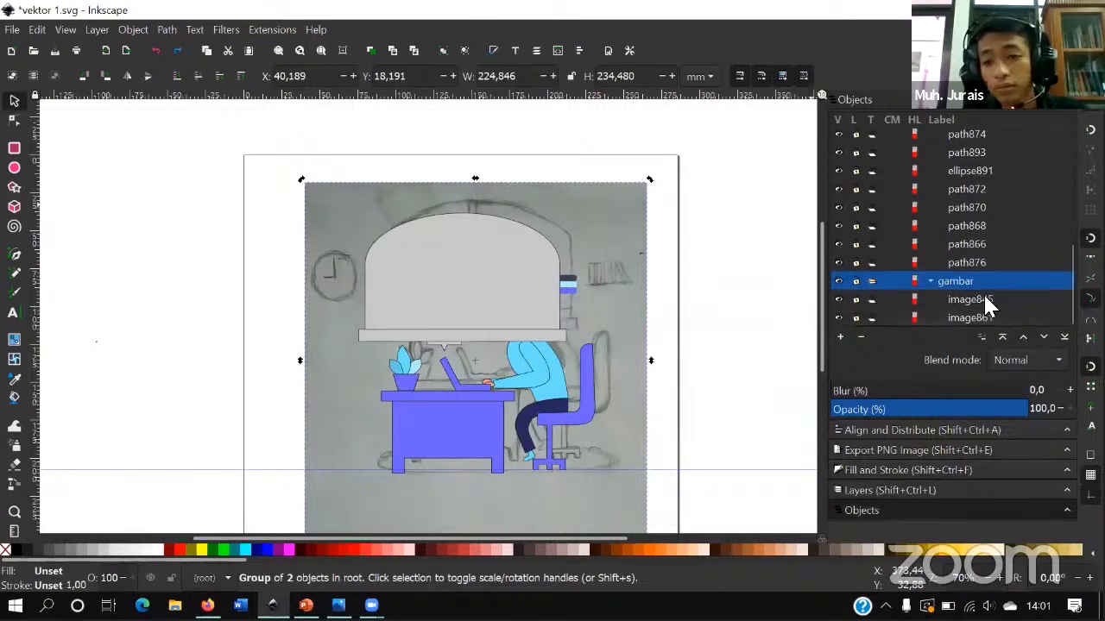
{"action": "left_click", "coordinate": [975, 299]}
{"action": "left_click_drag", "start_coordinate": [587, 296], "coordinate": [582, 188]}
{"action": "left_click", "coordinate": [730, 230]}
- Fill the sill rectangle below the window with the dark navy 24285b sampled from the palette
{"action": "scroll", "coordinate": [567, 243], "scroll_direction": "up", "scroll_amount": 2}
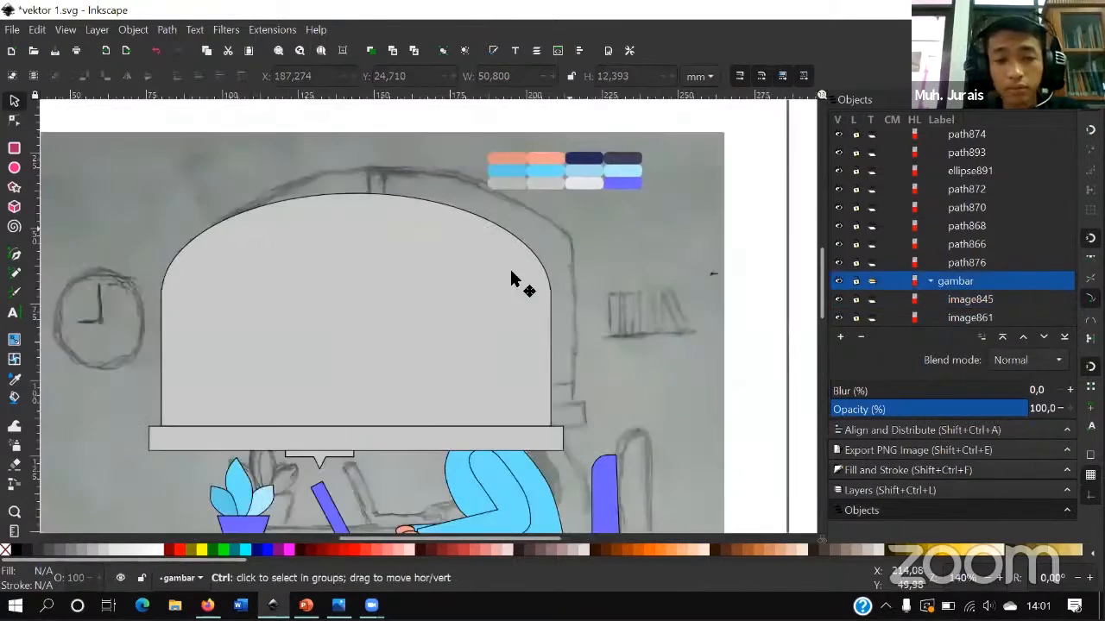
{"action": "left_click", "coordinate": [527, 337]}
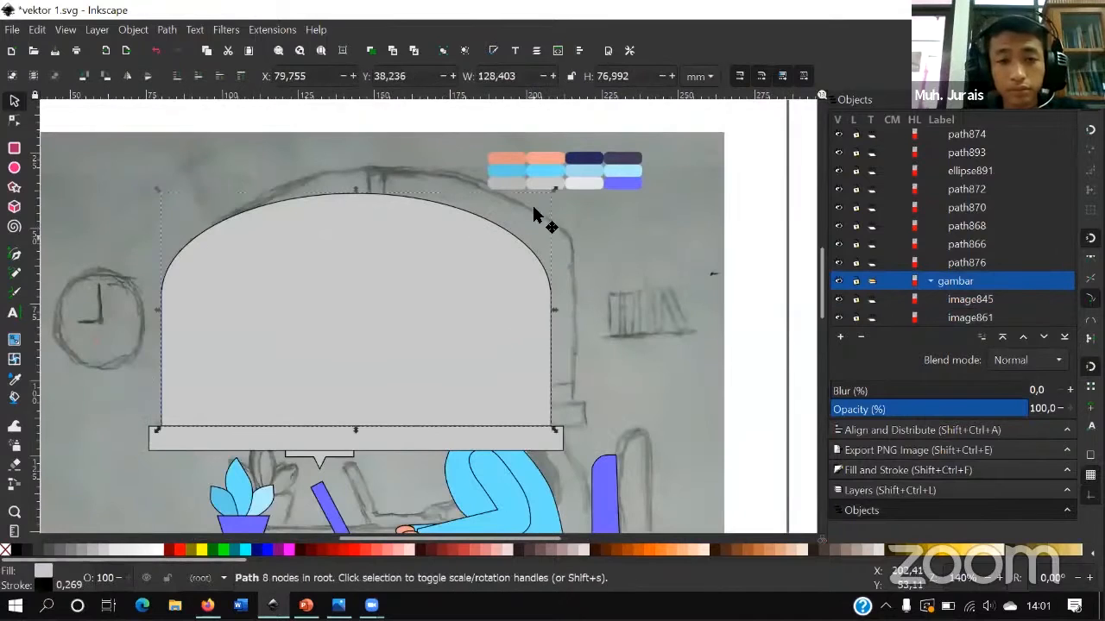
{"action": "left_click", "coordinate": [525, 447]}
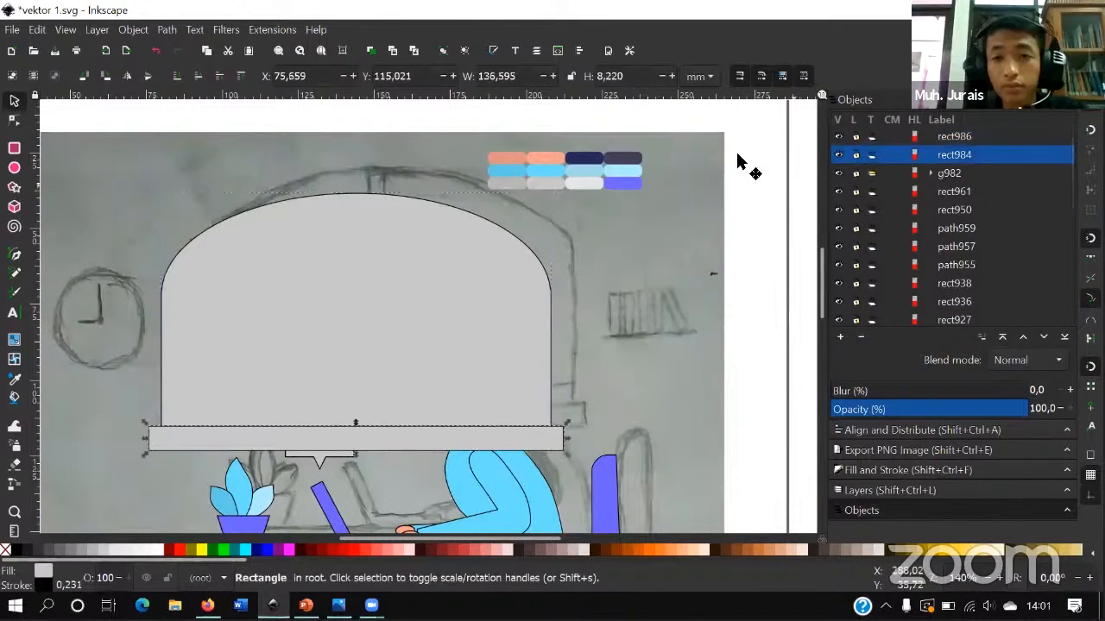
{"action": "left_click", "coordinate": [493, 49]}
{"action": "left_click", "coordinate": [870, 329]}
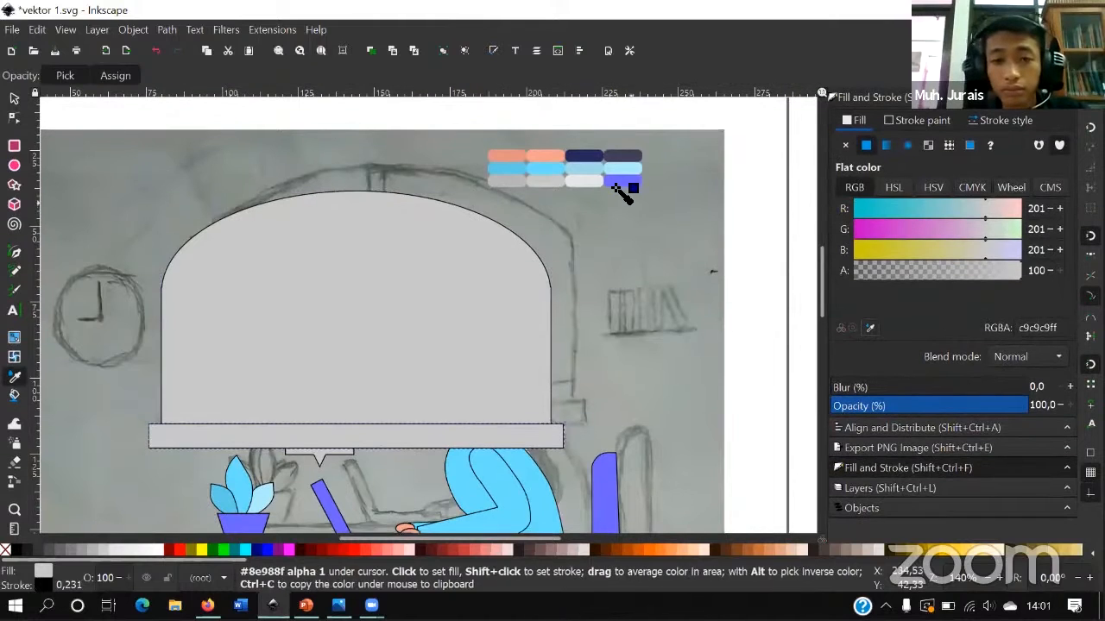
{"action": "left_click", "coordinate": [596, 160]}
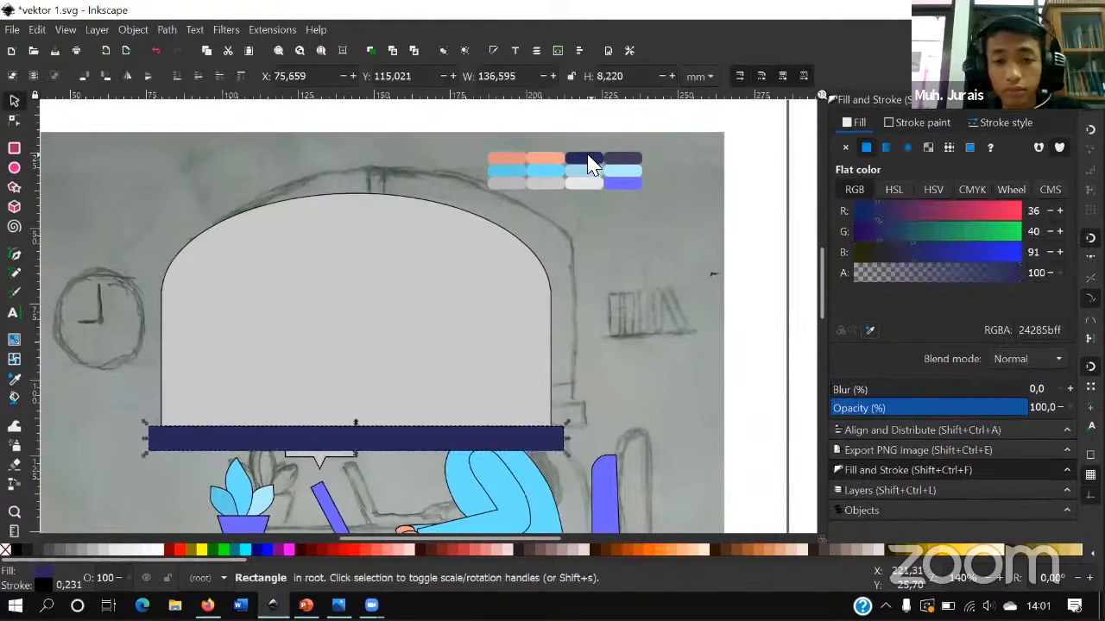
- Fill the arched window with the dark grey-purple 3f3d56 sampled from the palette
{"action": "left_click", "coordinate": [516, 343]}
{"action": "left_click", "coordinate": [869, 329]}
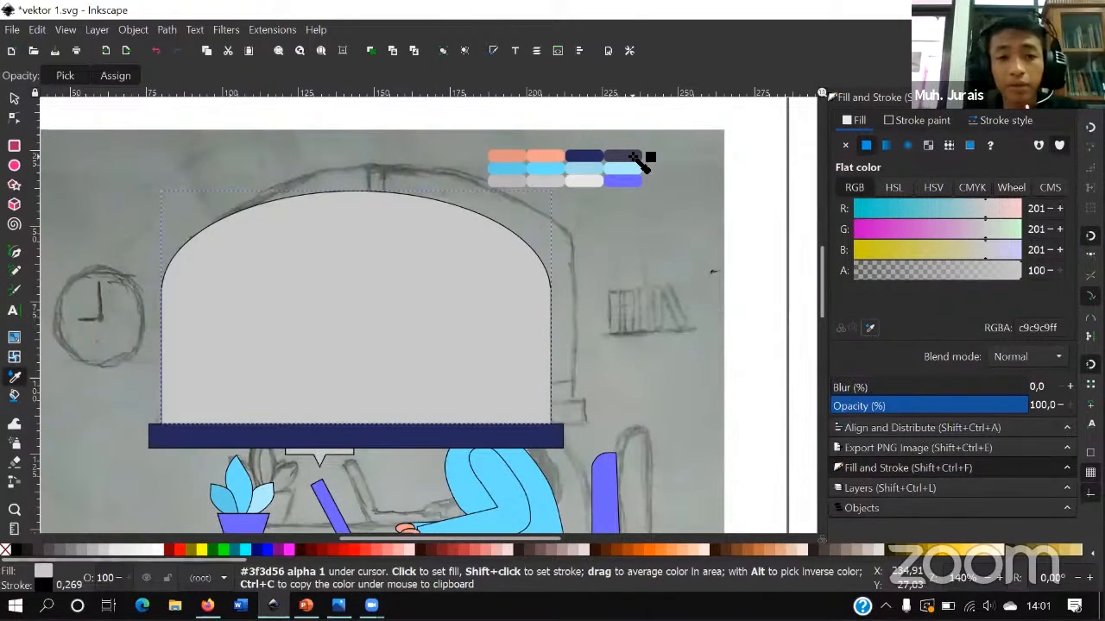
{"action": "left_click", "coordinate": [635, 158]}
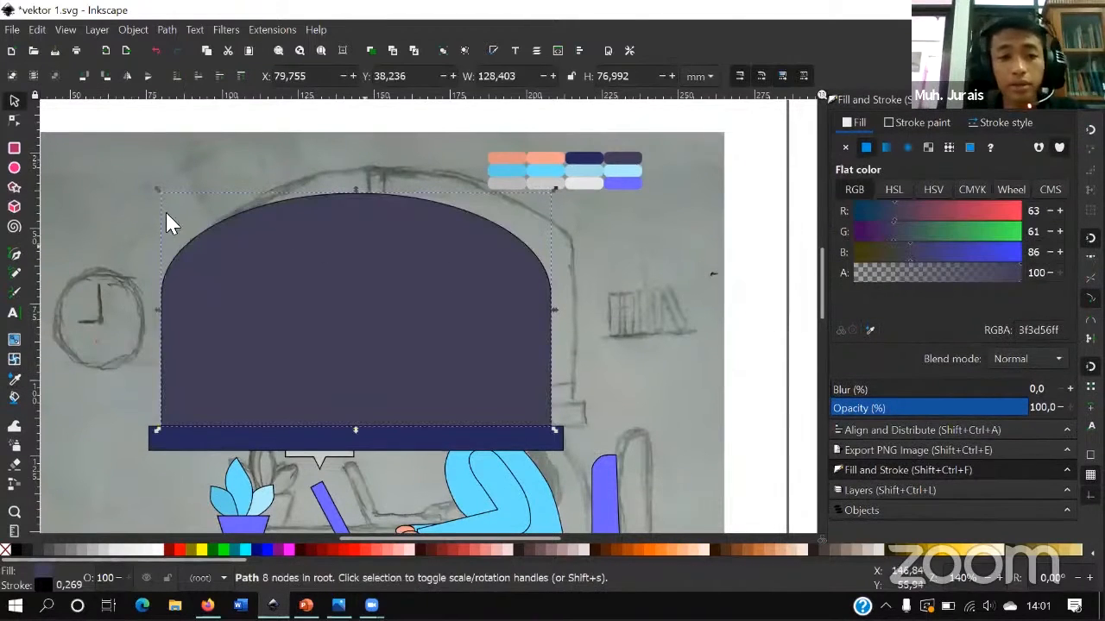
- Move the window and sill aside together, and shift the sketch group under the desk drawing to about X 32.6 mm, Y 24.2 mm
{"action": "left_click", "coordinate": [435, 444], "text": "shift"}
{"action": "left_click_drag", "start_coordinate": [434, 444], "coordinate": [501, 388]}
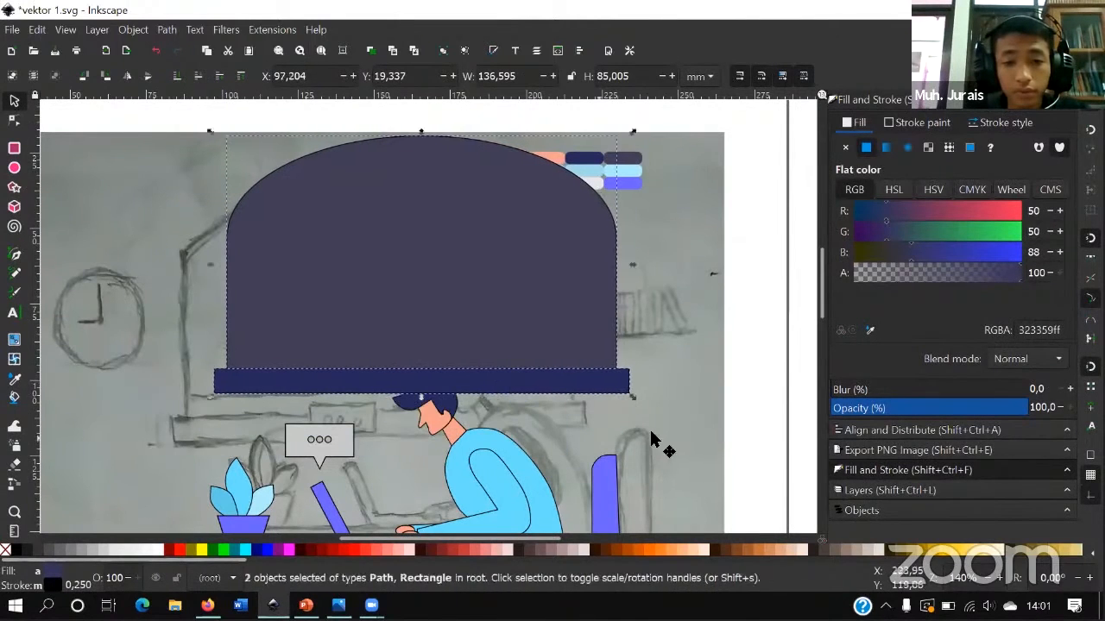
{"action": "left_click", "coordinate": [693, 394]}
{"action": "left_click_drag", "start_coordinate": [693, 394], "coordinate": [659, 412]}
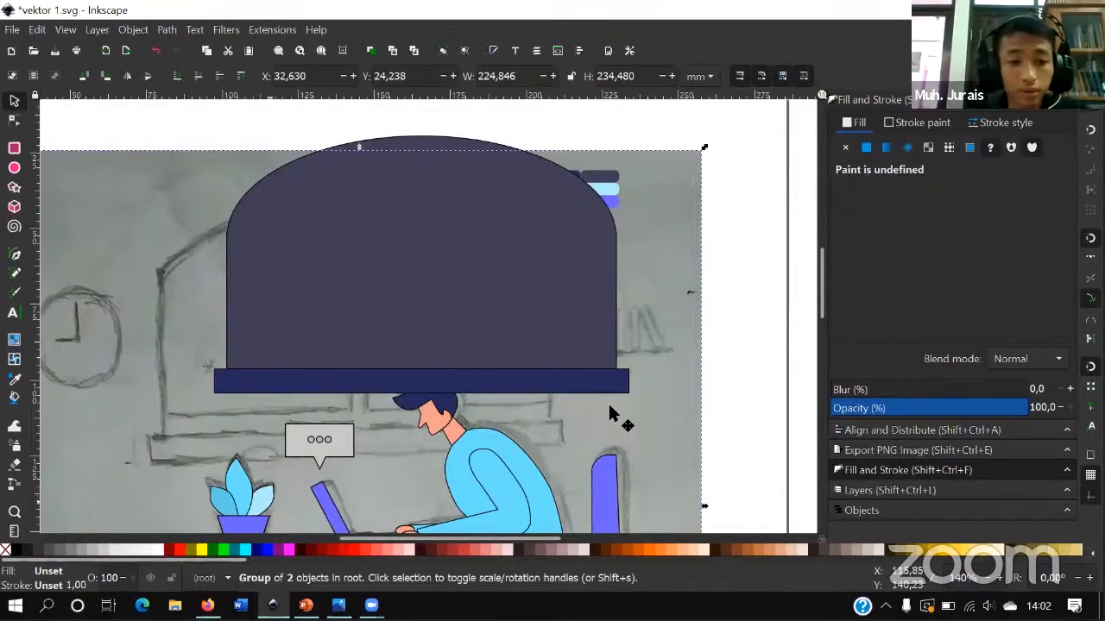
- Lock the gambar sketch group in the Objects list and clear the selection
{"action": "left_click", "coordinate": [133, 29]}
{"action": "left_click", "coordinate": [146, 47]}
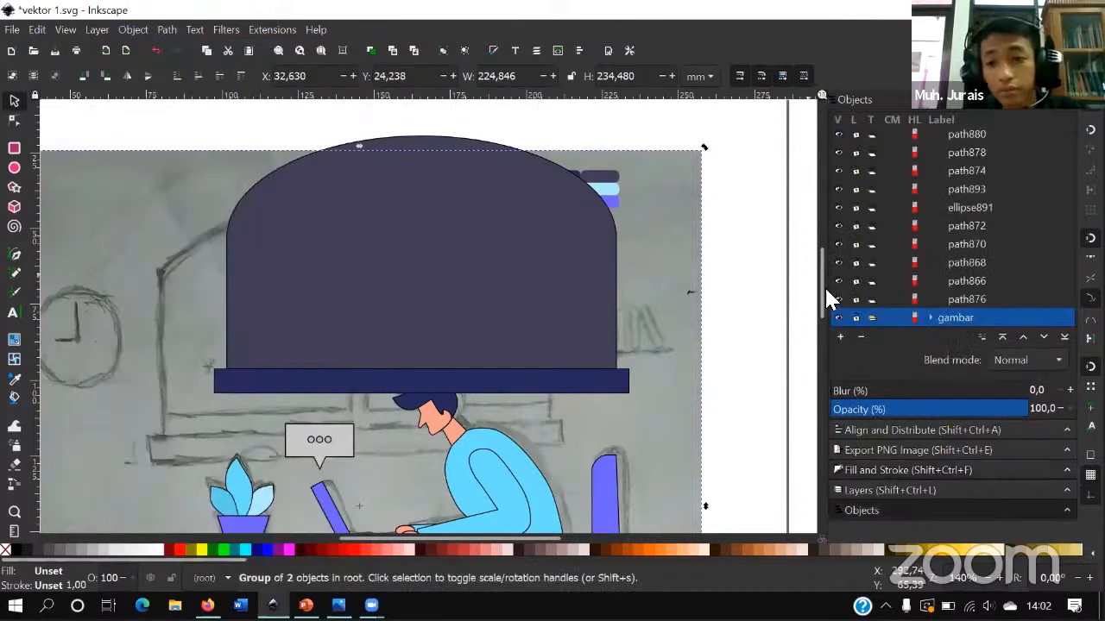
{"action": "left_click", "coordinate": [855, 318]}
{"action": "scroll", "coordinate": [777, 275], "scroll_direction": "down", "scroll_amount": 1}
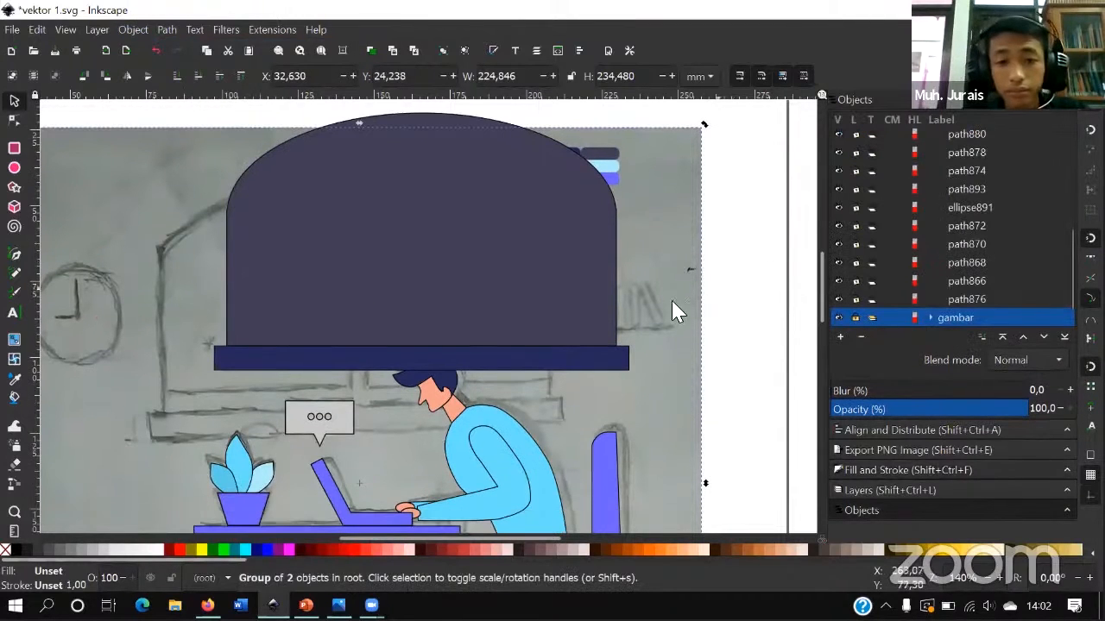
{"action": "left_click_drag", "start_coordinate": [728, 307], "coordinate": [708, 305]}
{"action": "scroll", "coordinate": [512, 357], "scroll_direction": "down", "scroll_amount": 2}
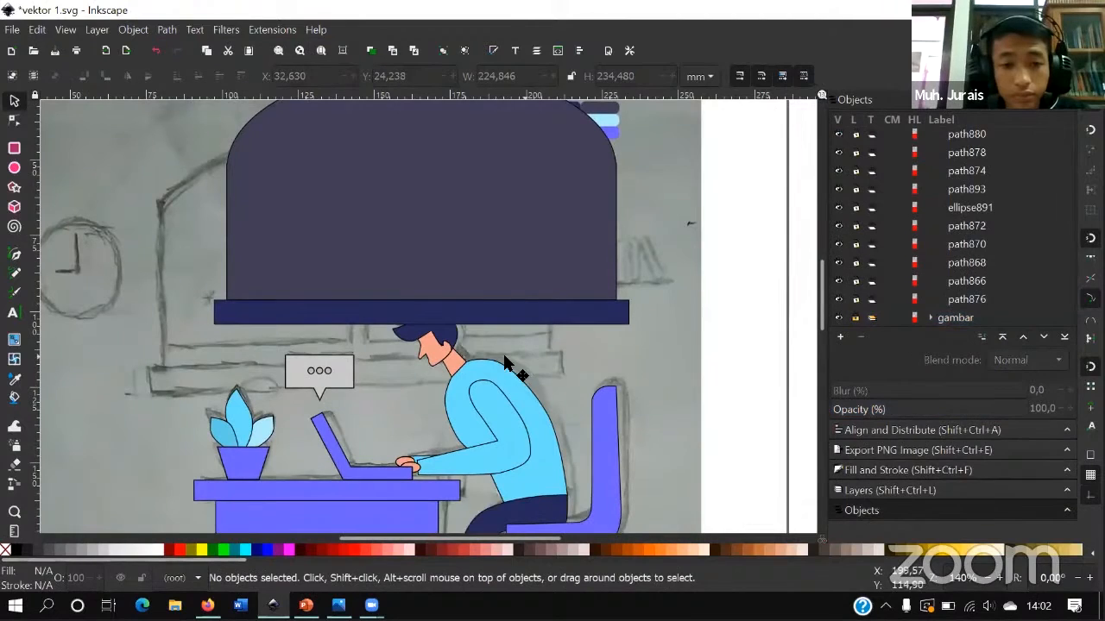
- Move the arched window and sill together over the window sketch, at about X 75.7 mm, Y 39.2 mm, and group them
{"action": "scroll", "coordinate": [490, 321], "scroll_direction": "up", "scroll_amount": 2}
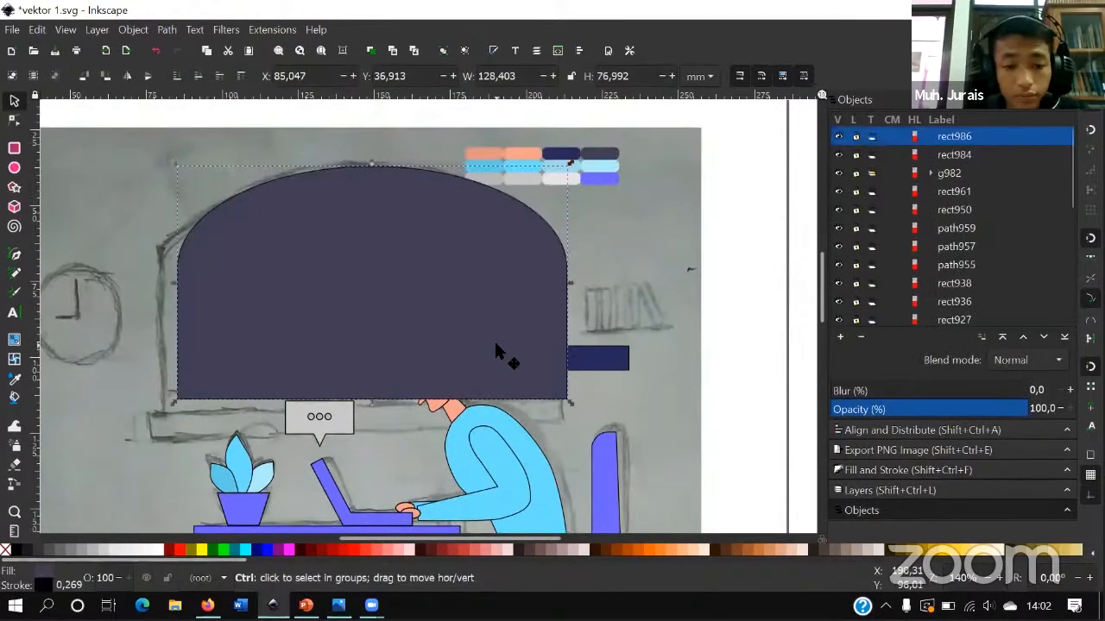
{"action": "left_click", "coordinate": [535, 358]}
{"action": "left_click", "coordinate": [557, 363], "text": "shift"}
{"action": "mouse_move", "coordinate": [463, 323]}
{"action": "left_mouse_down"}
{"action": "mouse_move", "coordinate": [471, 352]}
{"action": "mouse_move", "coordinate": [476, 340]}
{"action": "left_mouse_up"}
{"action": "right_click", "coordinate": [476, 341]}
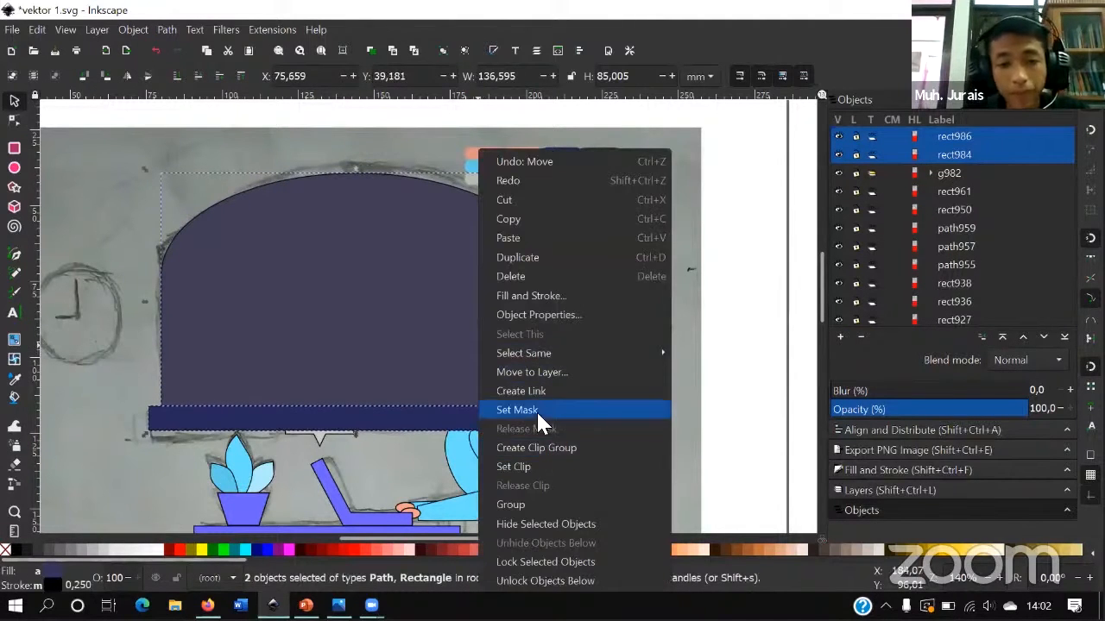
{"action": "left_click", "coordinate": [531, 505]}
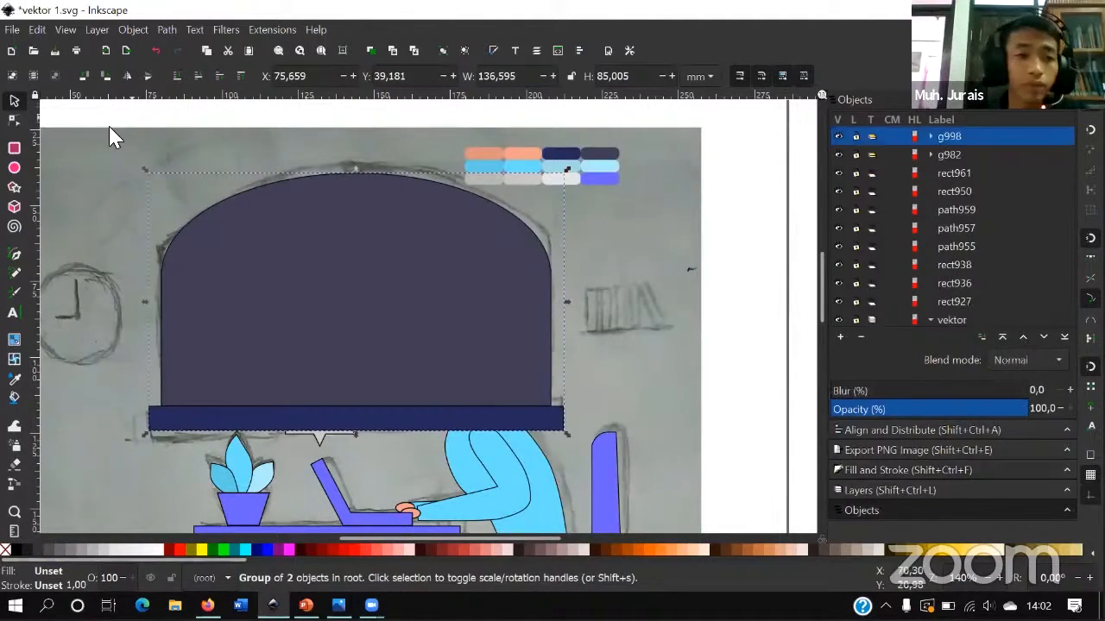
- Place the window group behind the desk scene, just above the gambar sketch group, and nudge it to about X 75.8 mm, Y 38.0 mm
{"action": "left_click", "coordinate": [178, 76]}
{"action": "left_click", "coordinate": [220, 76]}
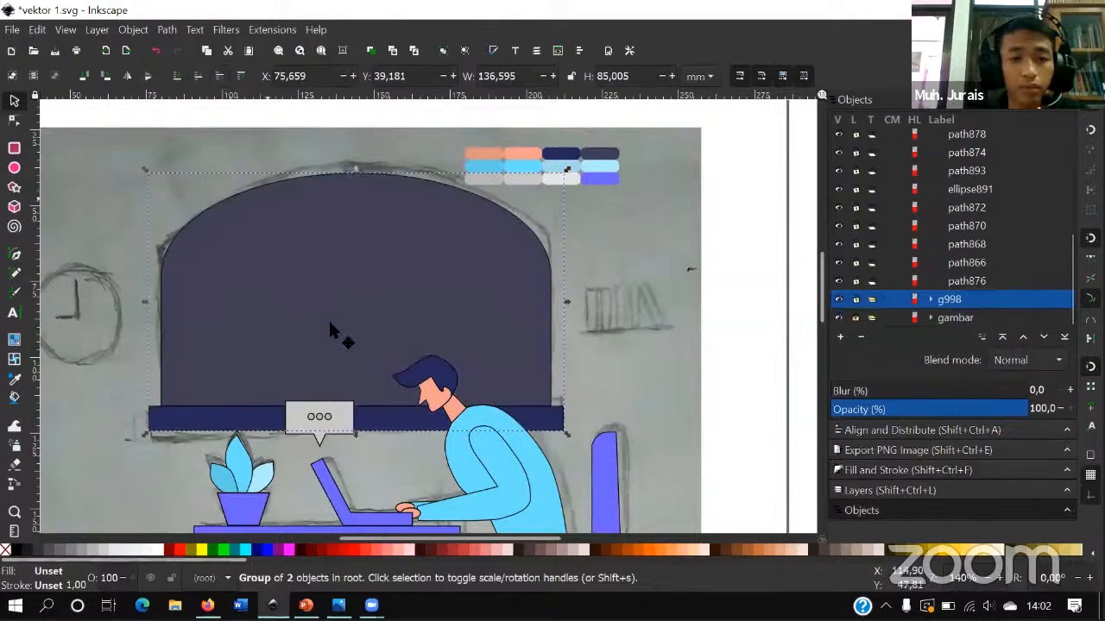
{"action": "mouse_move", "coordinate": [352, 317]}
{"action": "left_mouse_down"}
{"action": "mouse_move", "coordinate": [343, 333]}
{"action": "mouse_move", "coordinate": [351, 323]}
{"action": "left_mouse_up"}
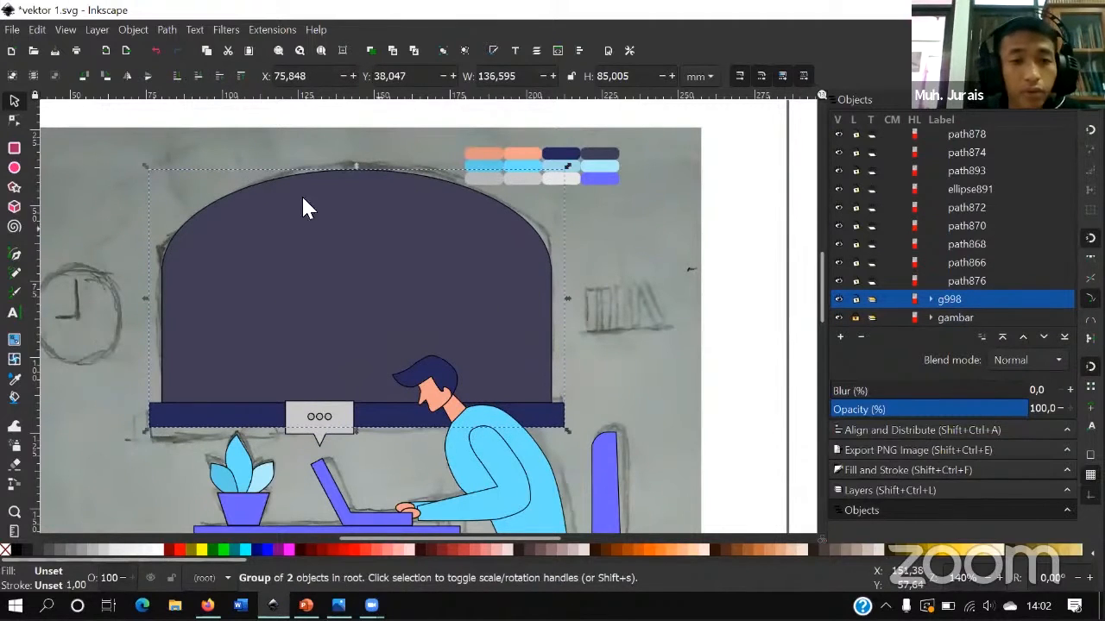
- Draw a vertical bar rectangle about 7.6 mm wide and 77.5 mm tall down the middle of the arched window
{"action": "left_click", "coordinate": [14, 147]}
{"action": "scroll", "coordinate": [367, 194], "scroll_direction": "up", "scroll_amount": 1}
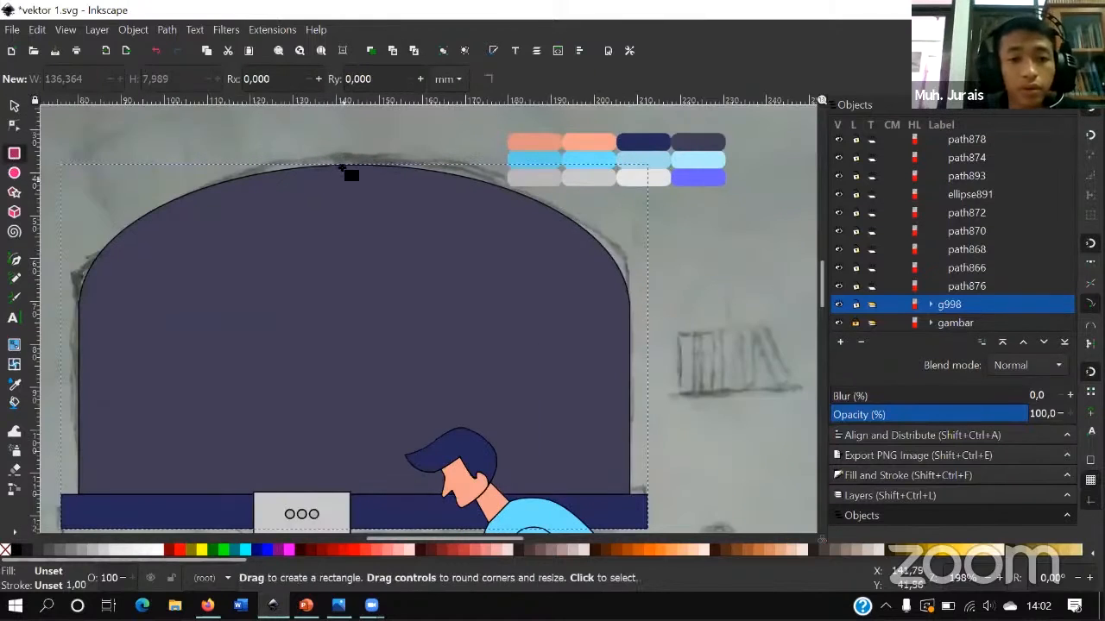
{"action": "left_click_drag", "start_coordinate": [353, 166], "coordinate": [321, 498]}
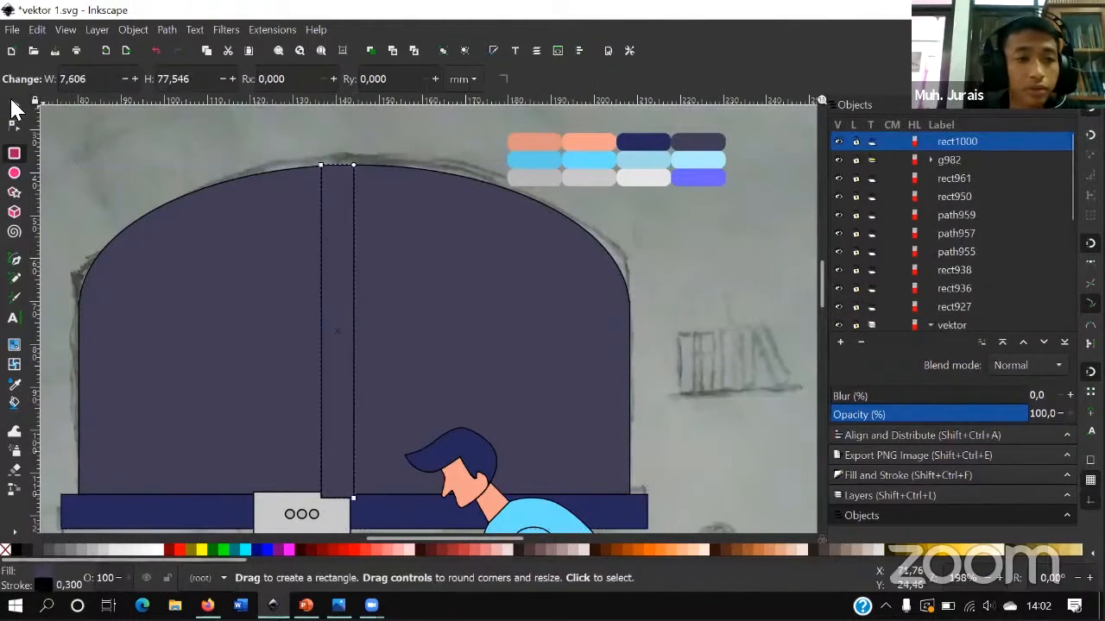
{"action": "left_click", "coordinate": [12, 108]}
{"action": "left_click", "coordinate": [340, 260]}
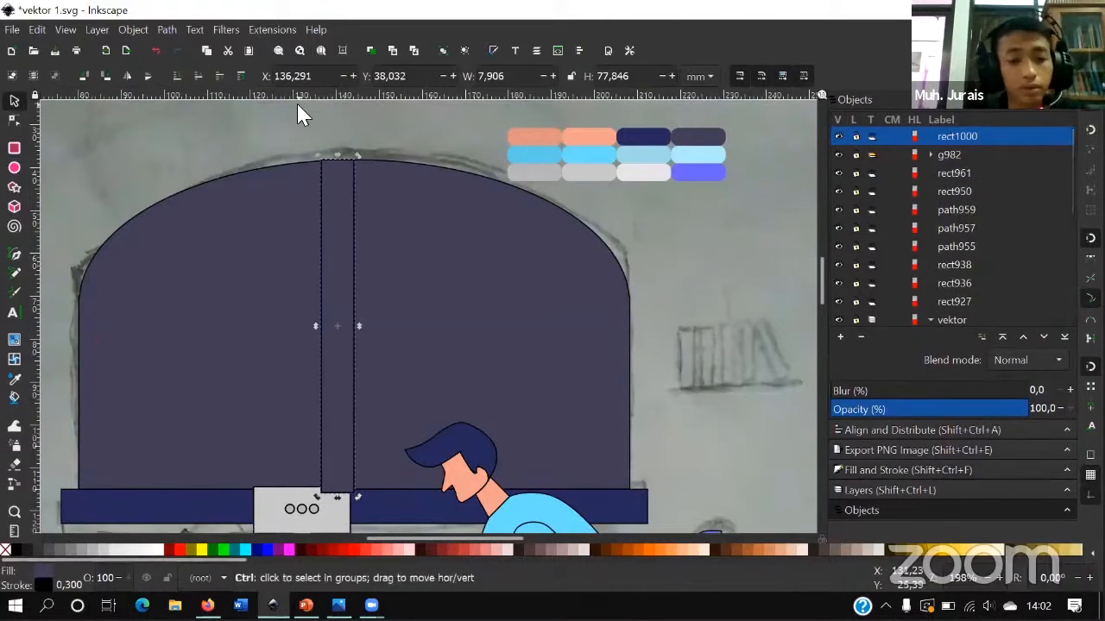
- Duplicate the vertical bar, rotate the copy 90 degrees and stretch it across the lower part of the window to about 128.4 mm wide
{"action": "key", "text": "ctrl+d"}
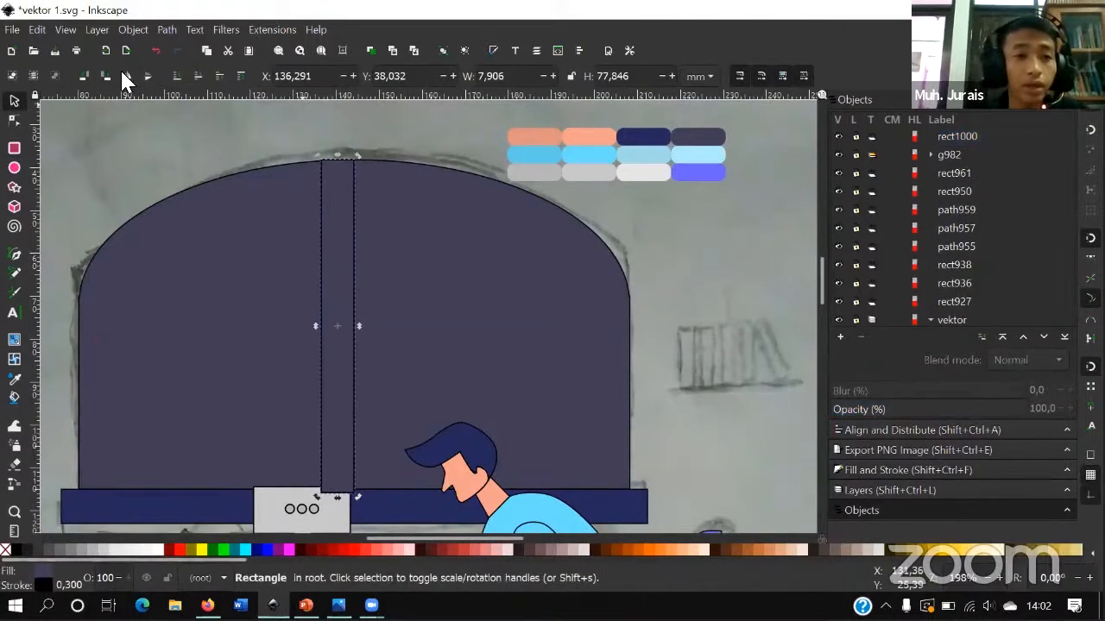
{"action": "key", "text": "ctrl+bracketright"}
{"action": "left_click_drag", "start_coordinate": [400, 332], "coordinate": [328, 338]}
{"action": "left_click_drag", "start_coordinate": [302, 315], "coordinate": [308, 412]}
{"action": "left_click_drag", "start_coordinate": [419, 409], "coordinate": [709, 294]}
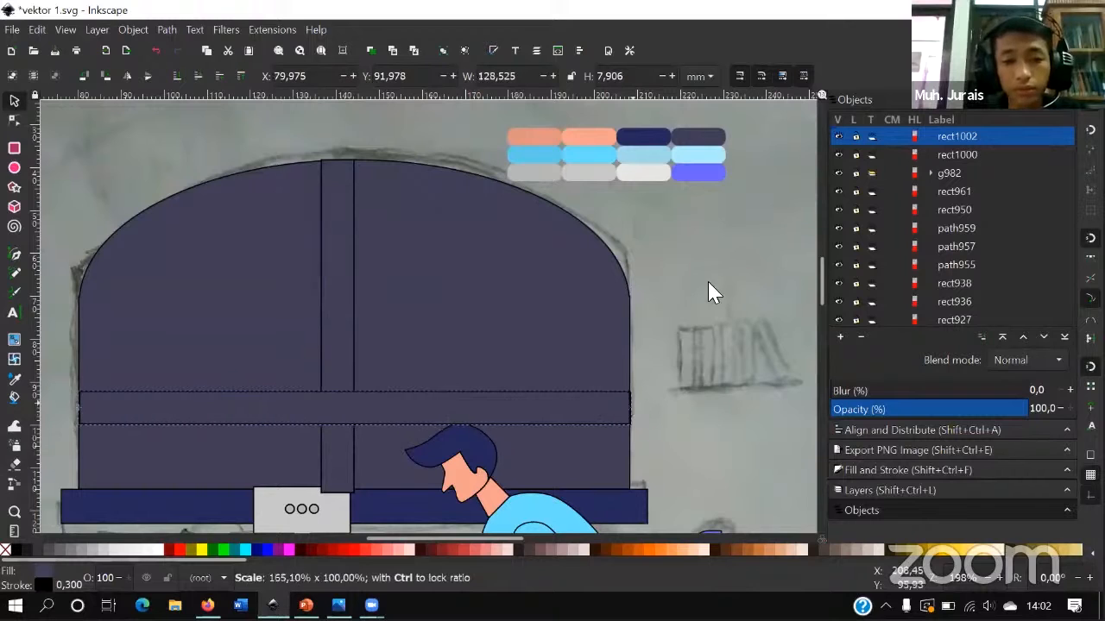
{"action": "key", "text": "Escape"}
{"action": "scroll", "coordinate": [352, 357], "scroll_direction": "down", "scroll_amount": 3}
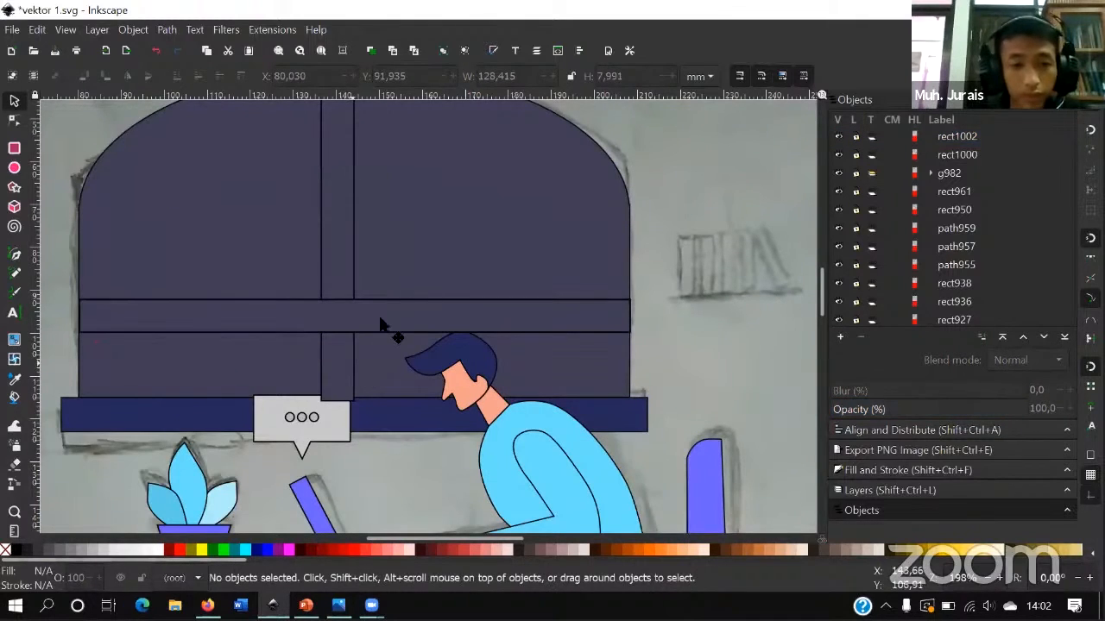
{"action": "left_click", "coordinate": [345, 344]}
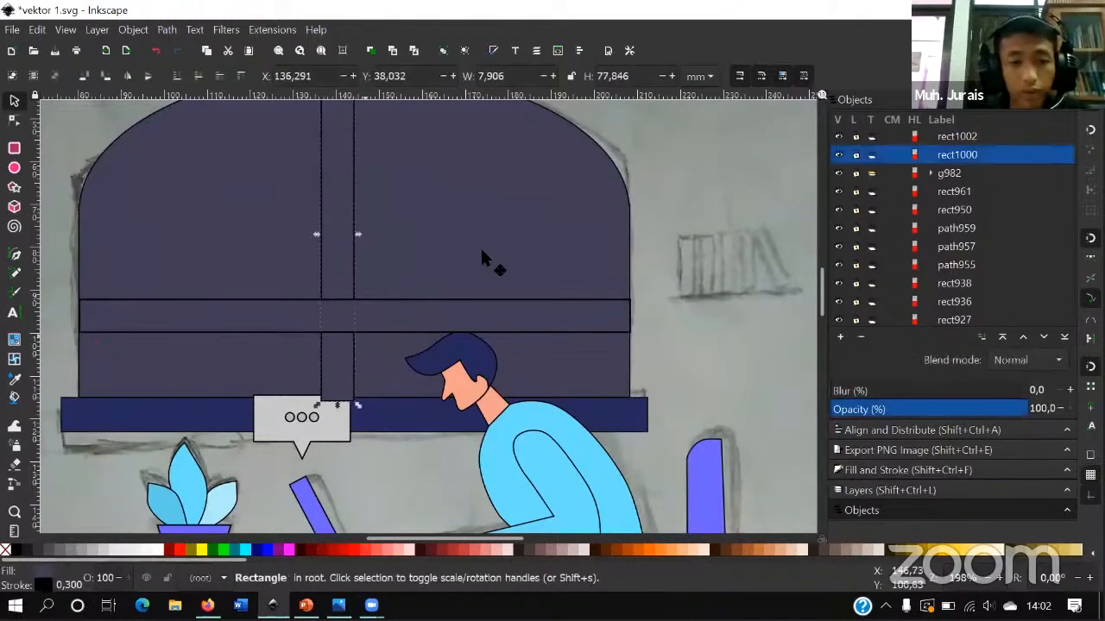
{"action": "left_click", "coordinate": [269, 115], "text": "shift"}
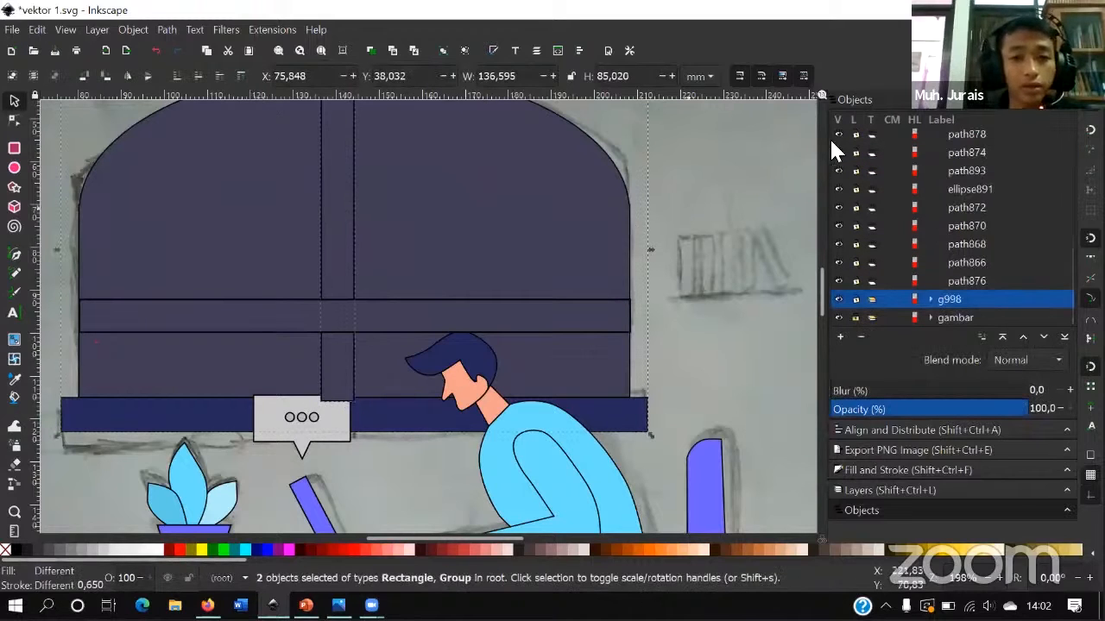
{"action": "key", "text": "Escape"}
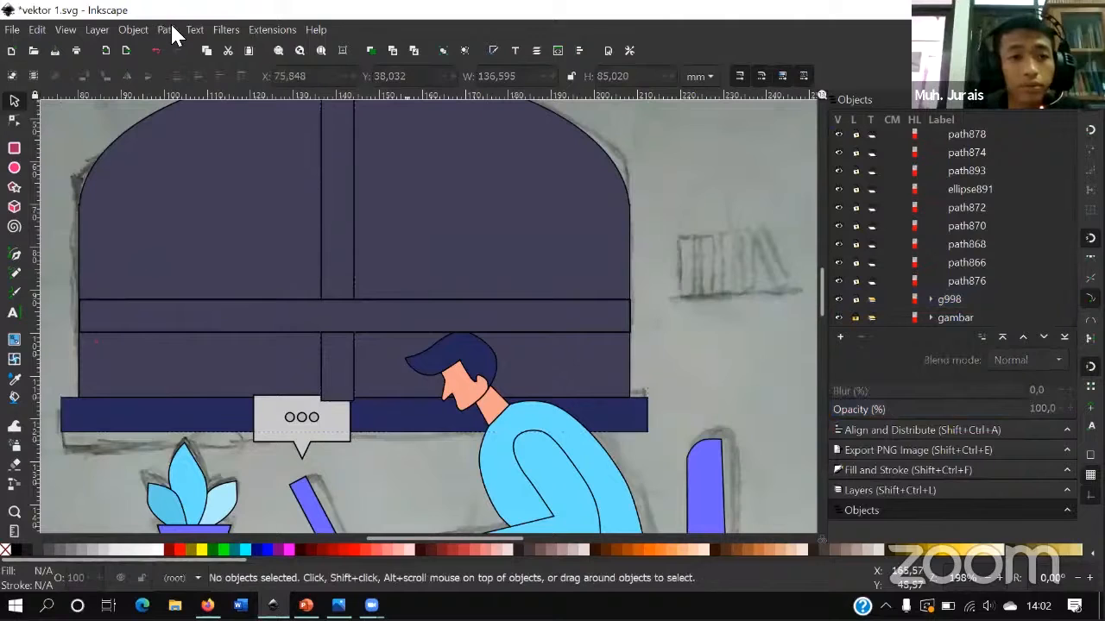
- Centre the window group horizontally on the crossbar, aligning relative to the first selected object
{"action": "left_click", "coordinate": [166, 30]}
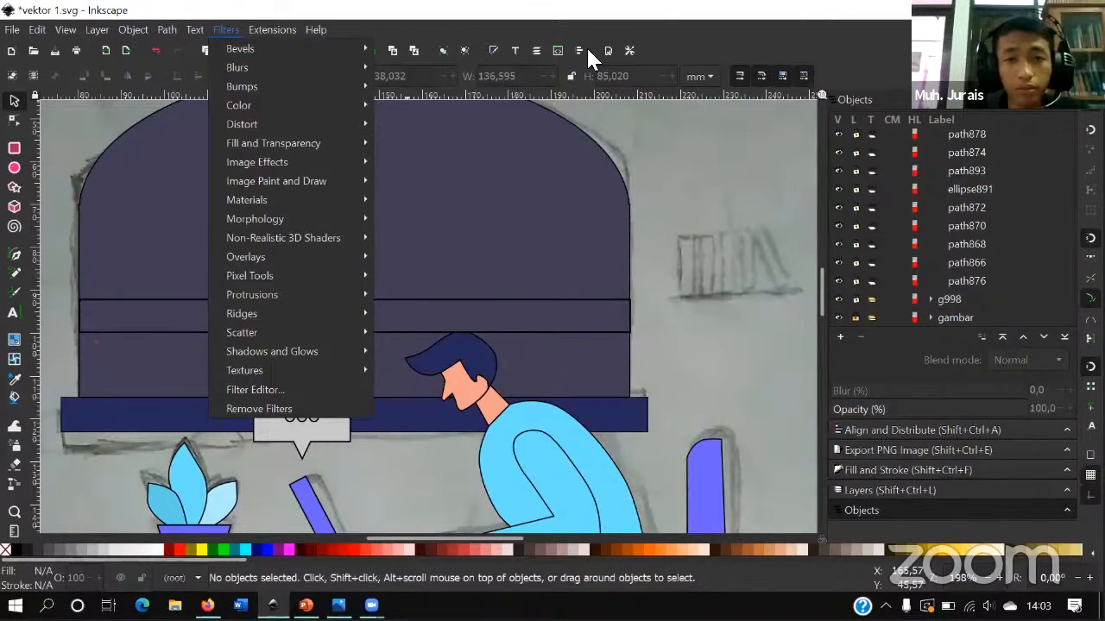
{"action": "left_click", "coordinate": [585, 56]}
{"action": "left_click", "coordinate": [579, 50]}
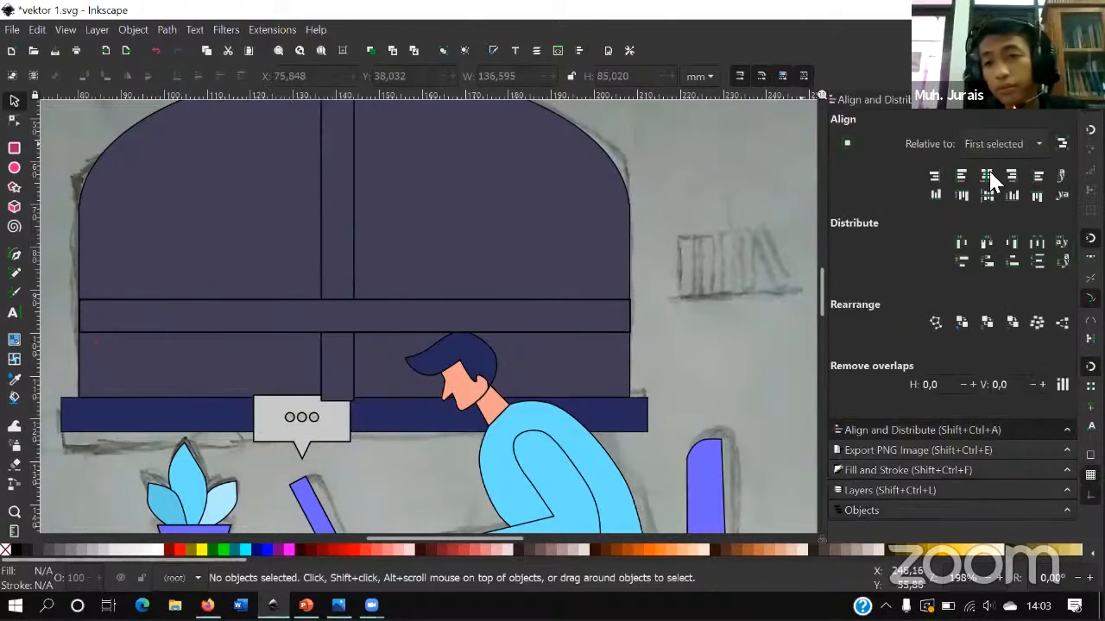
{"action": "left_click", "coordinate": [543, 318]}
{"action": "left_click", "coordinate": [556, 236], "text": "shift"}
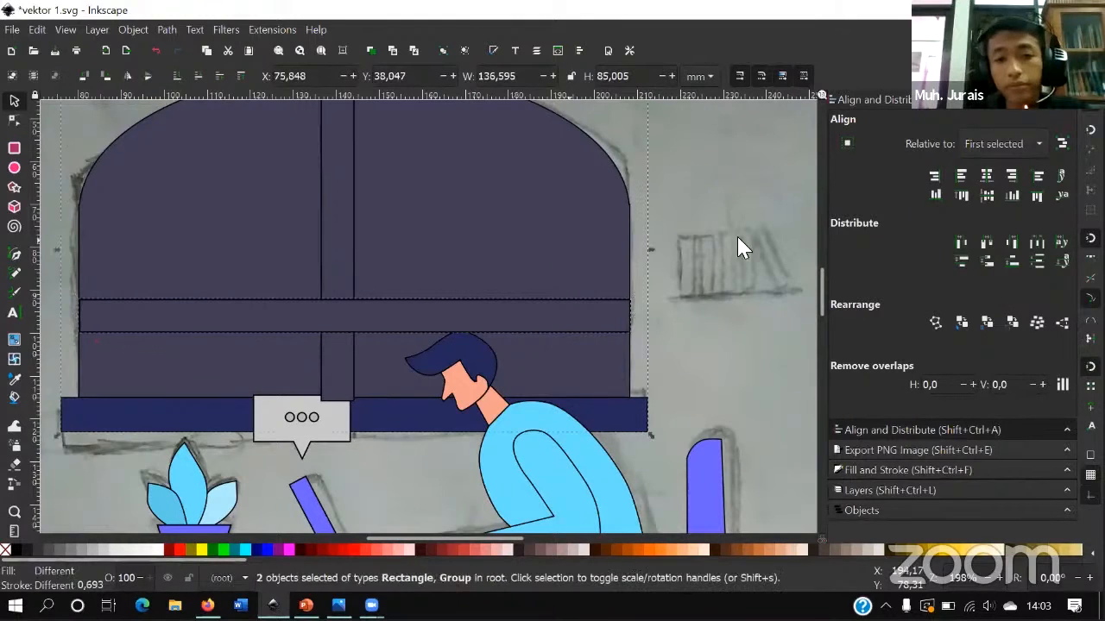
{"action": "left_click", "coordinate": [983, 175]}
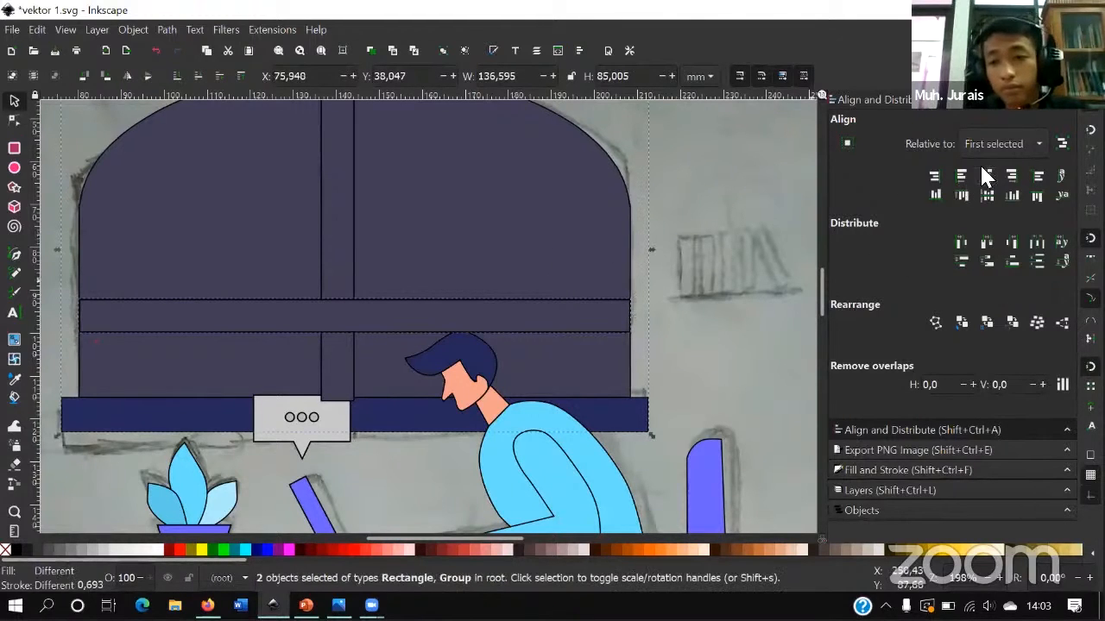
{"action": "key", "text": "Escape"}
- Centre the vertical bar and the crossbar horizontally on the window group, aligning relative to the last selected object
{"action": "scroll", "coordinate": [343, 302], "scroll_direction": "up", "scroll_amount": 2}
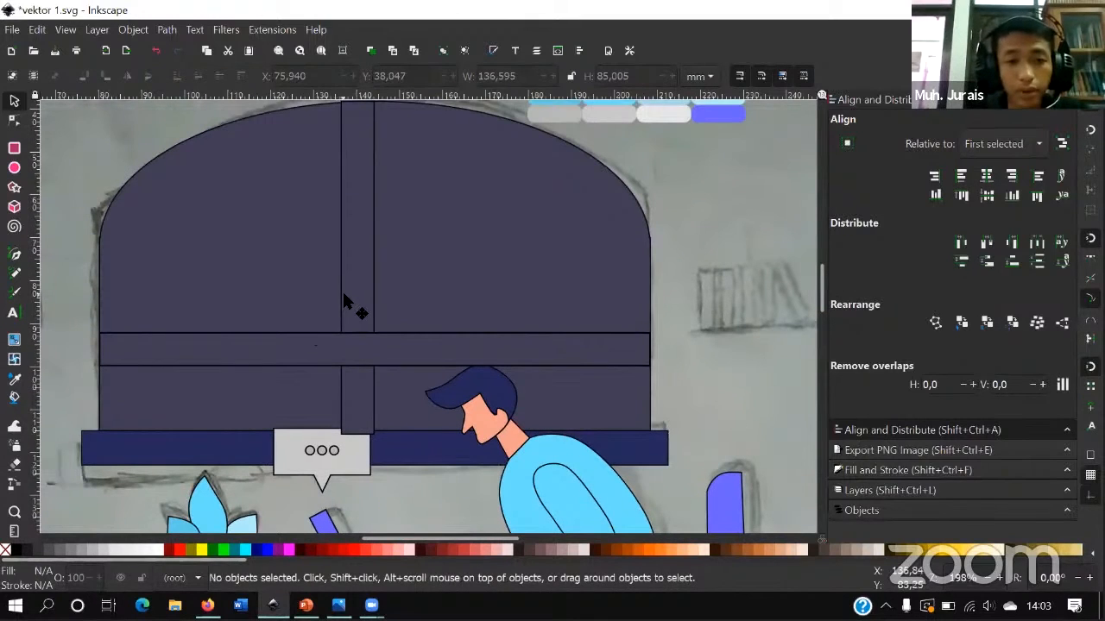
{"action": "left_click", "coordinate": [343, 303]}
{"action": "left_click", "coordinate": [524, 288], "text": "shift"}
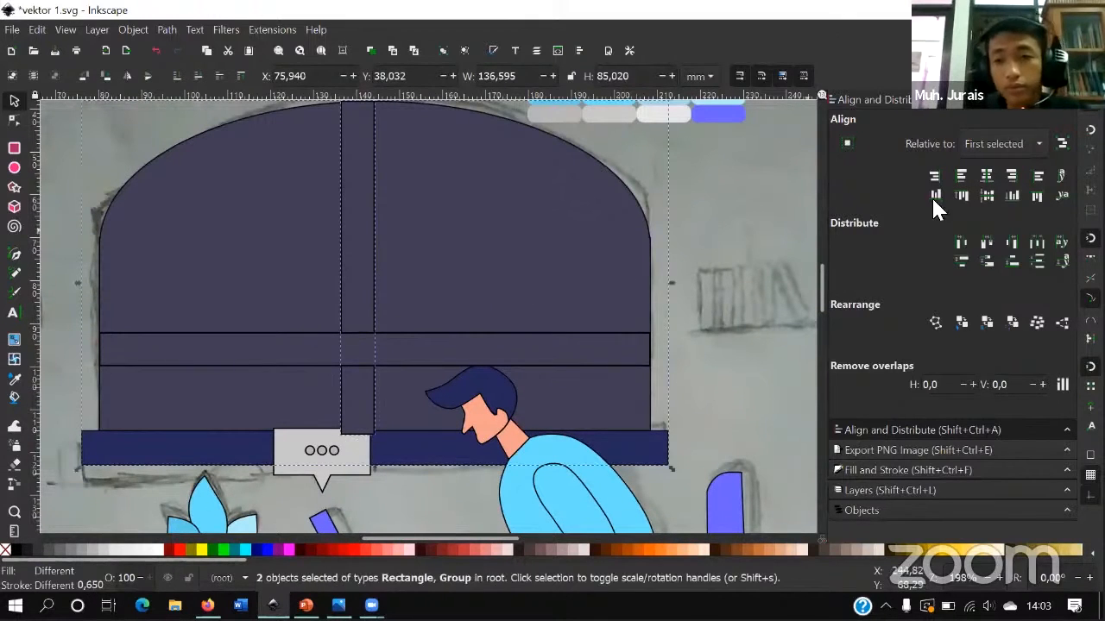
{"action": "left_click", "coordinate": [986, 176]}
{"action": "key", "text": "ctrl+z"}
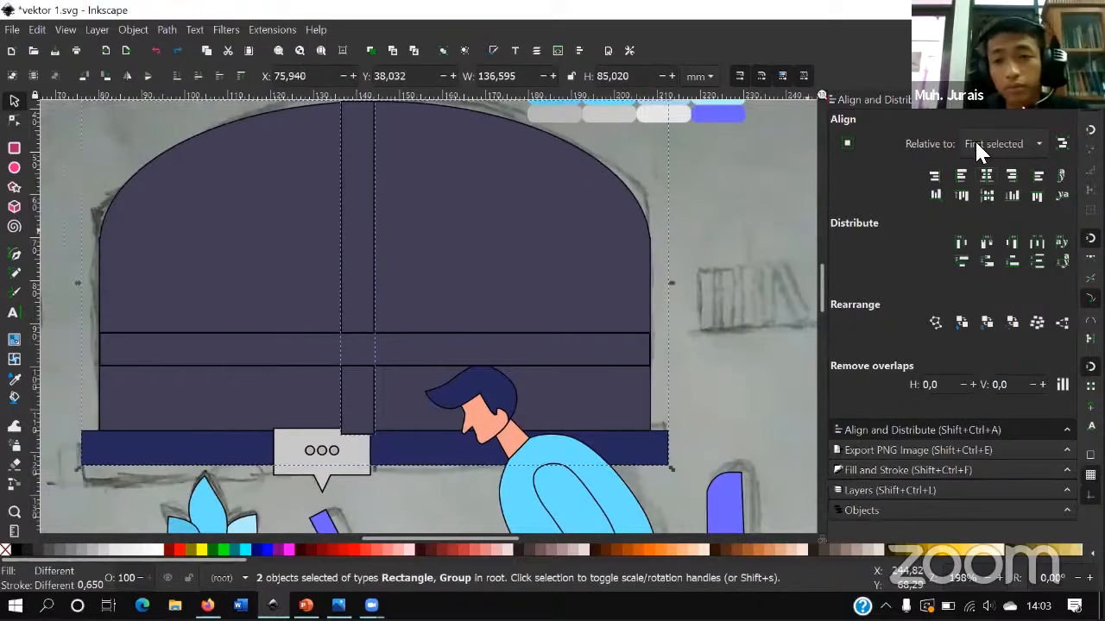
{"action": "left_click", "coordinate": [978, 143]}
{"action": "left_click", "coordinate": [982, 123]}
{"action": "left_click", "coordinate": [987, 176]}
{"action": "left_click", "coordinate": [528, 349]}
{"action": "left_click", "coordinate": [604, 386], "text": "shift"}
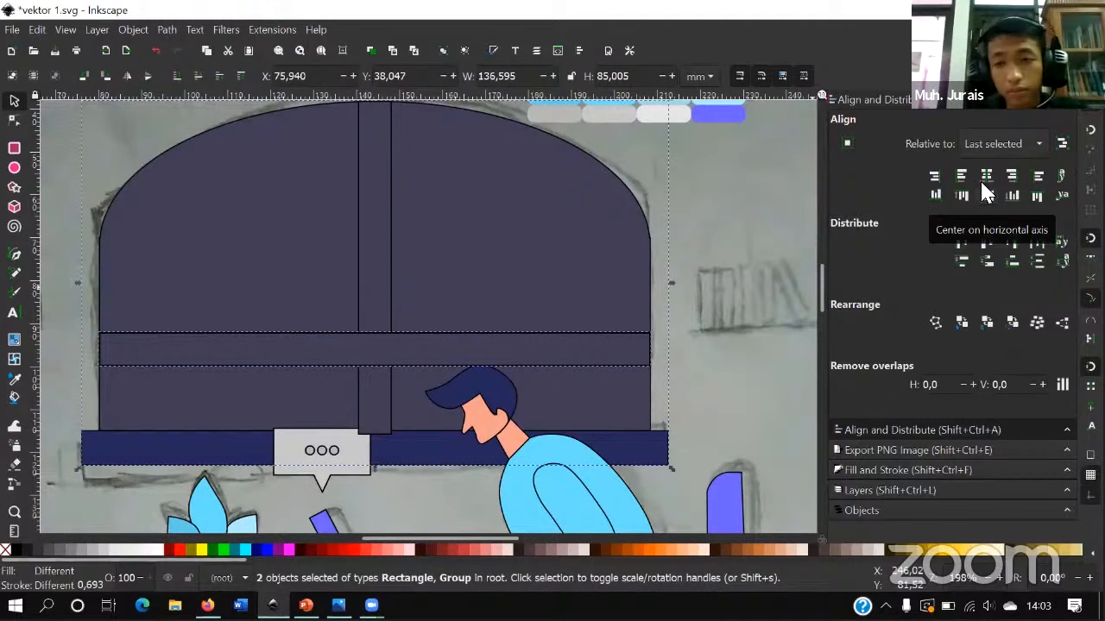
{"action": "key", "text": "Escape"}
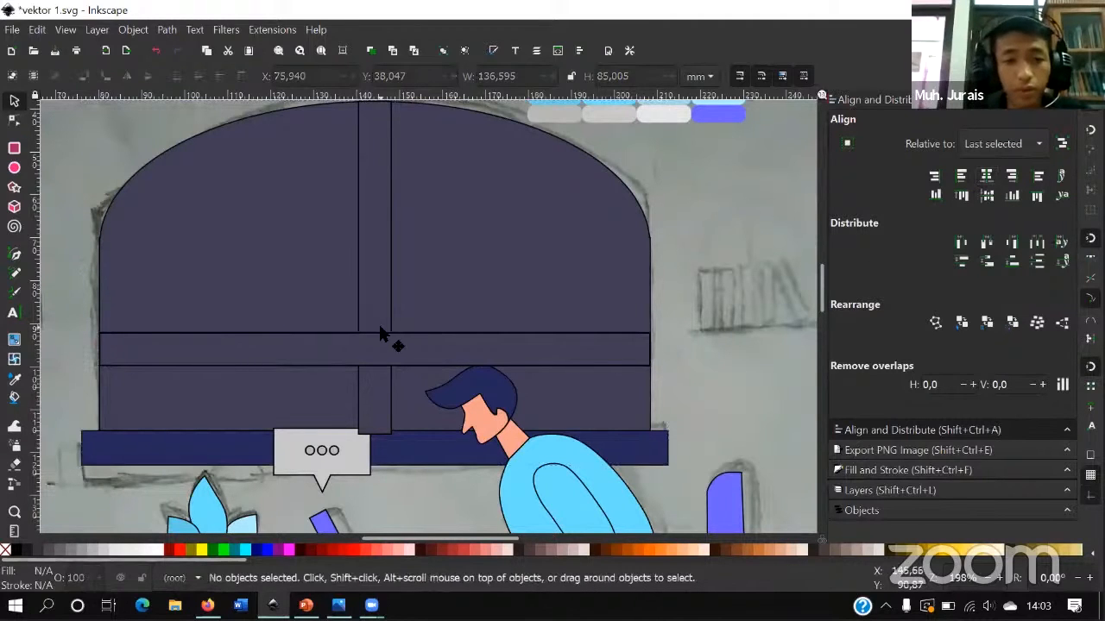
- Fill the horizontal crossbar with the light grey c9c9c9 sampled from the palette
{"action": "left_click", "coordinate": [380, 335]}
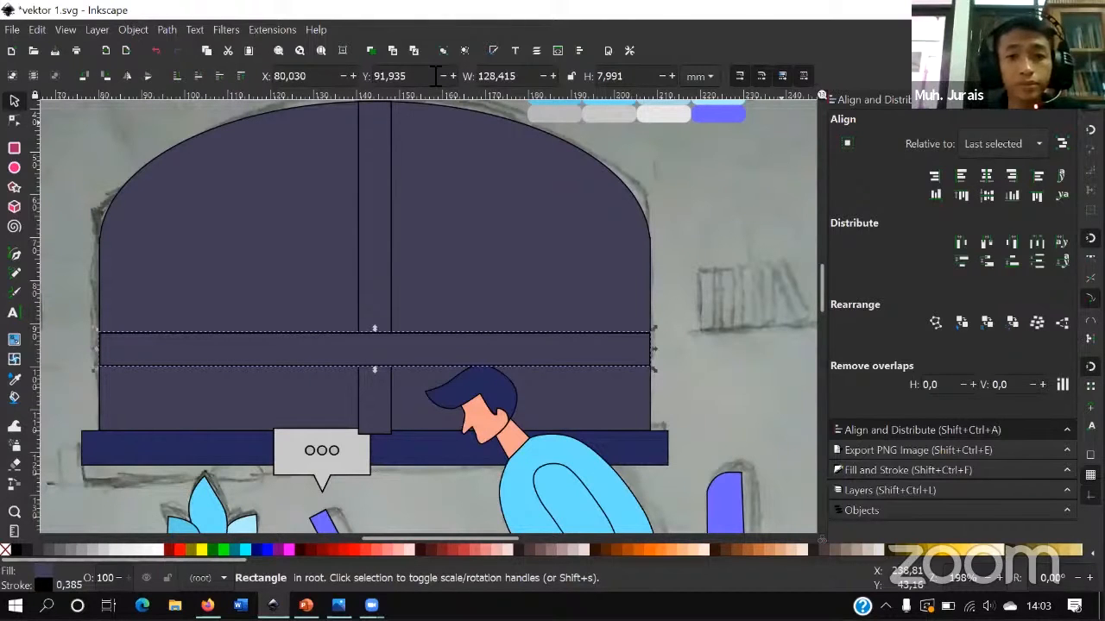
{"action": "key", "text": "ctrl+shift+f"}
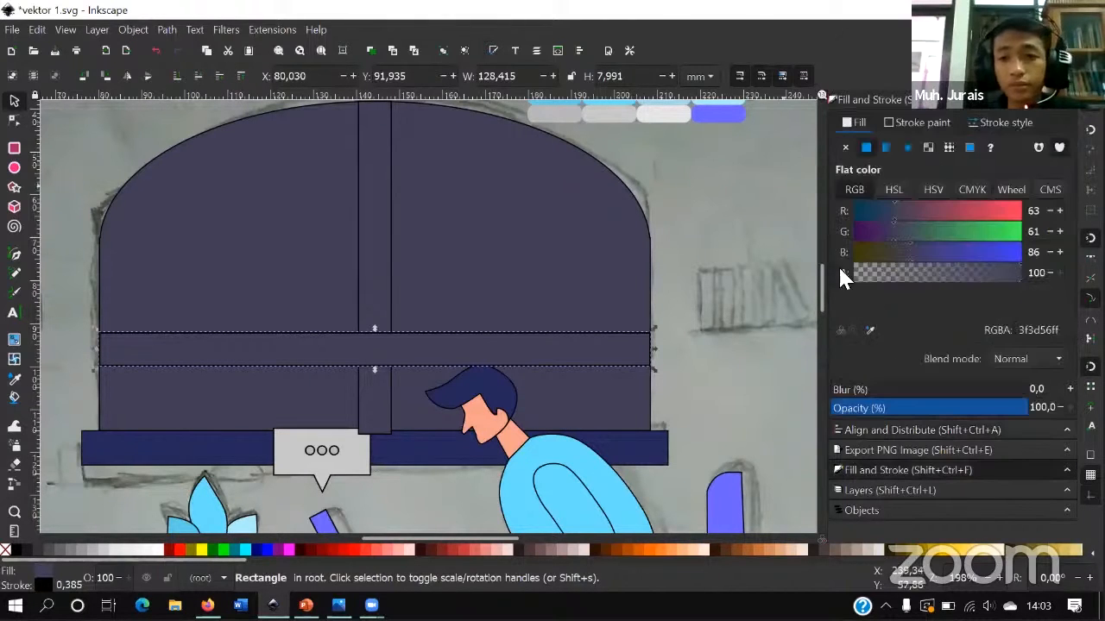
{"action": "left_click", "coordinate": [870, 328]}
{"action": "scroll", "coordinate": [704, 321], "scroll_direction": "up", "scroll_amount": 2}
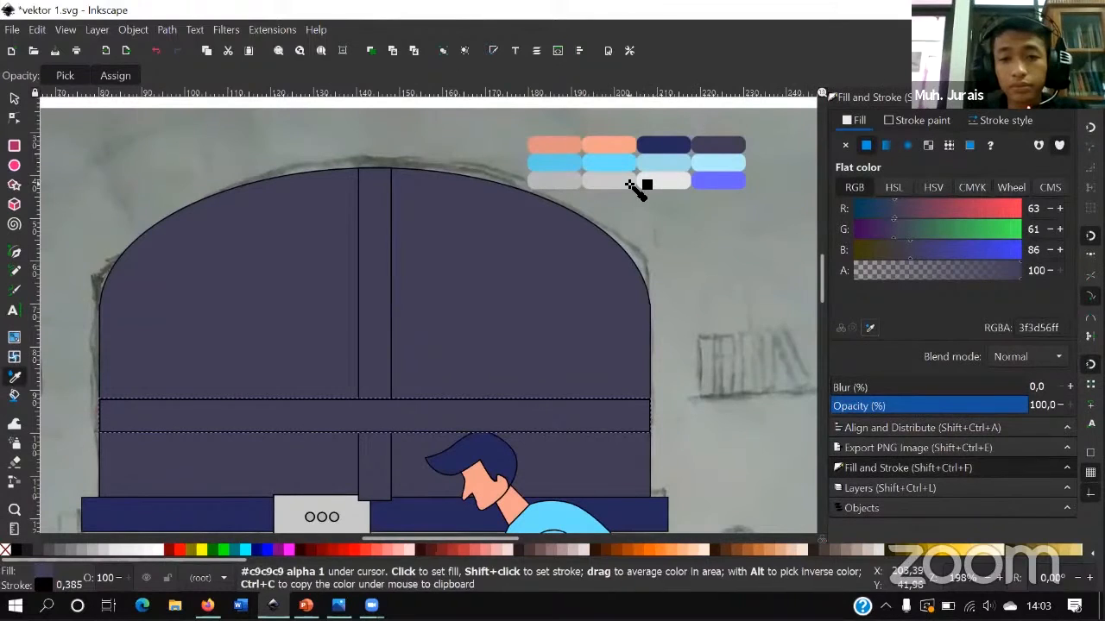
{"action": "left_click", "coordinate": [635, 192]}
- Fill the vertical window bar with the same light grey c9c9c9 from the palette and clear the selection
{"action": "key", "text": "s"}
{"action": "left_click", "coordinate": [380, 304]}
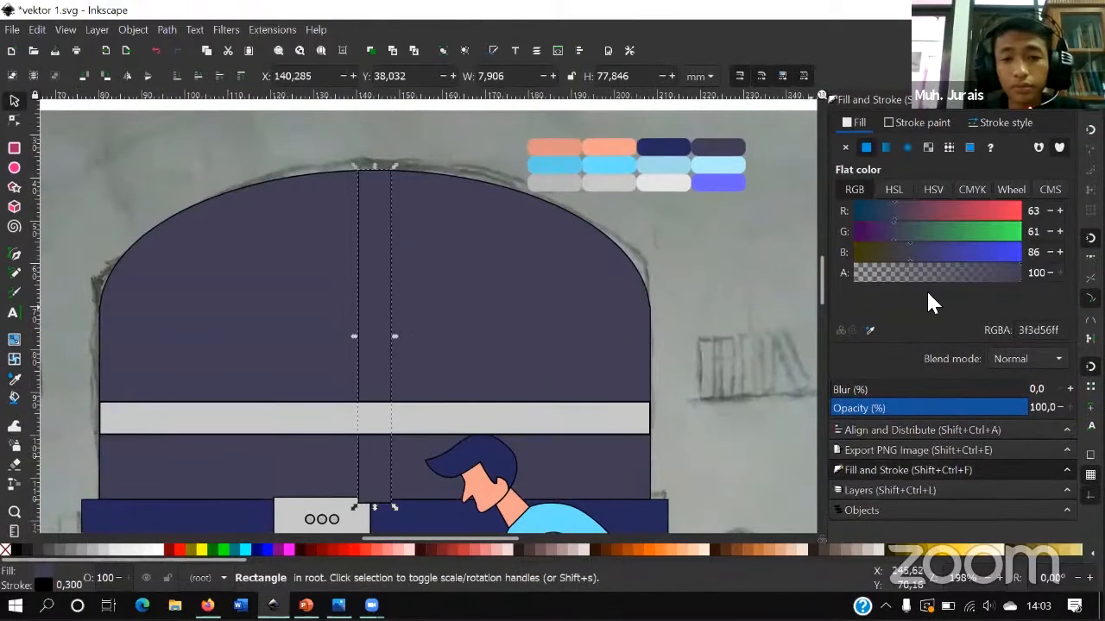
{"action": "left_click", "coordinate": [870, 329]}
{"action": "left_click", "coordinate": [653, 191]}
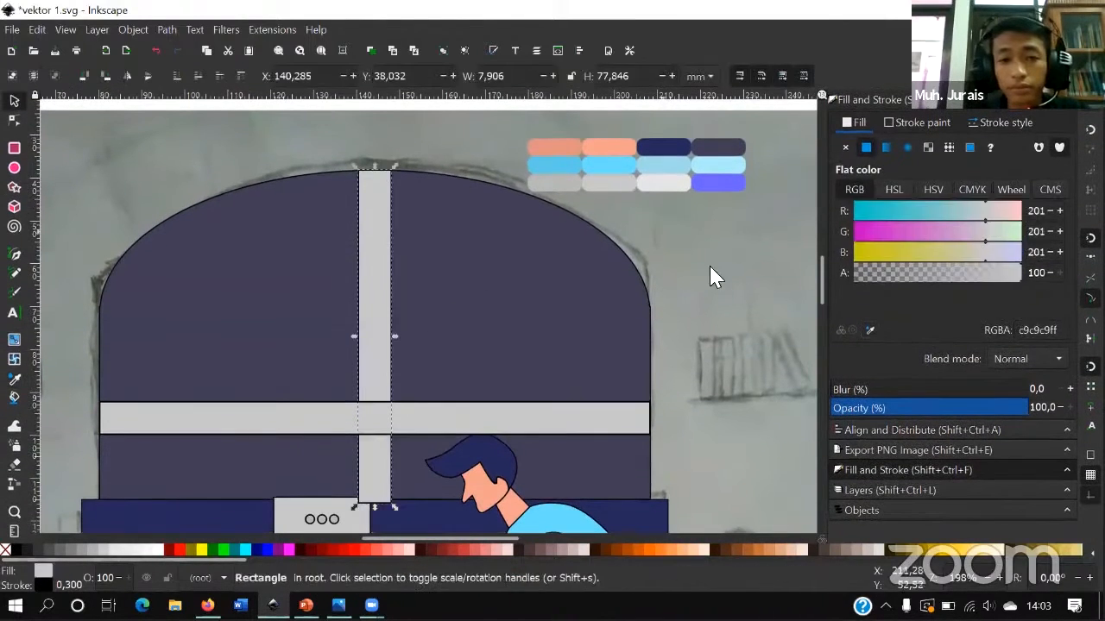
{"action": "left_click", "coordinate": [634, 264]}
- Unite the two window bars into one cross-shaped path and stack it just above the window group, behind the desk scene
{"action": "scroll", "coordinate": [635, 273], "scroll_direction": "down", "scroll_amount": 4}
{"action": "scroll", "coordinate": [518, 388], "scroll_direction": "up", "scroll_amount": 5}
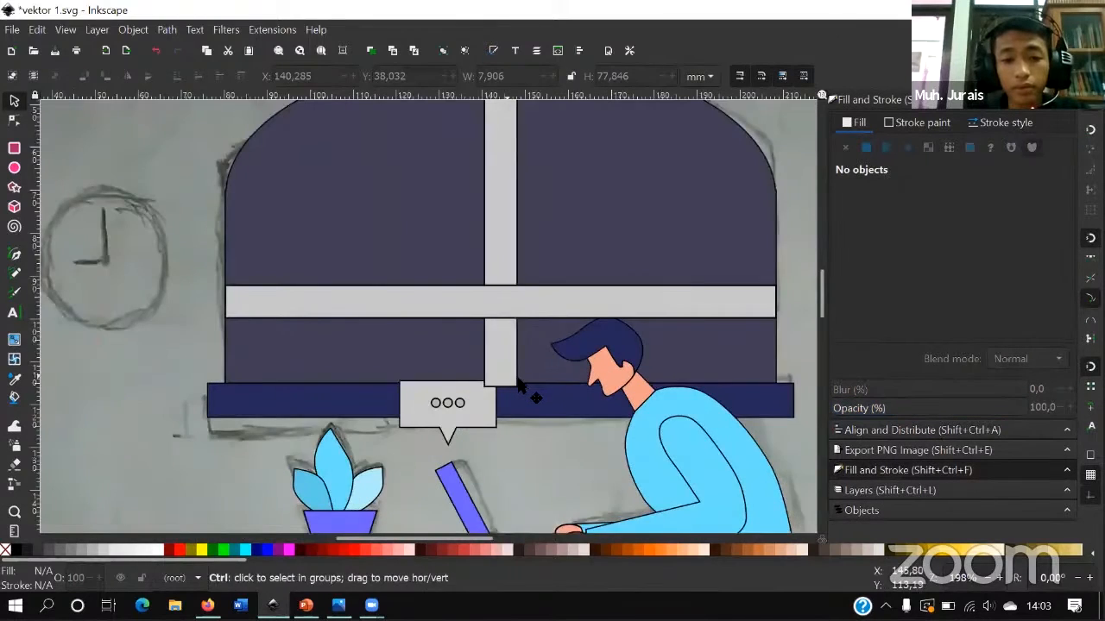
{"action": "left_click", "coordinate": [499, 295]}
{"action": "left_click", "coordinate": [510, 237], "text": "shift"}
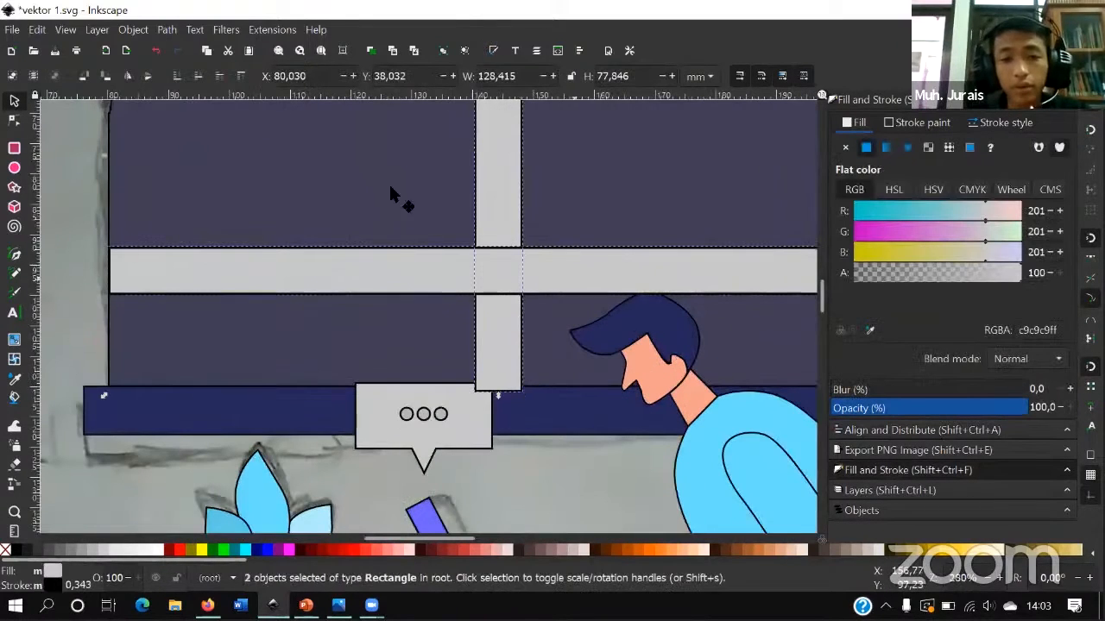
{"action": "left_click", "coordinate": [167, 29]}
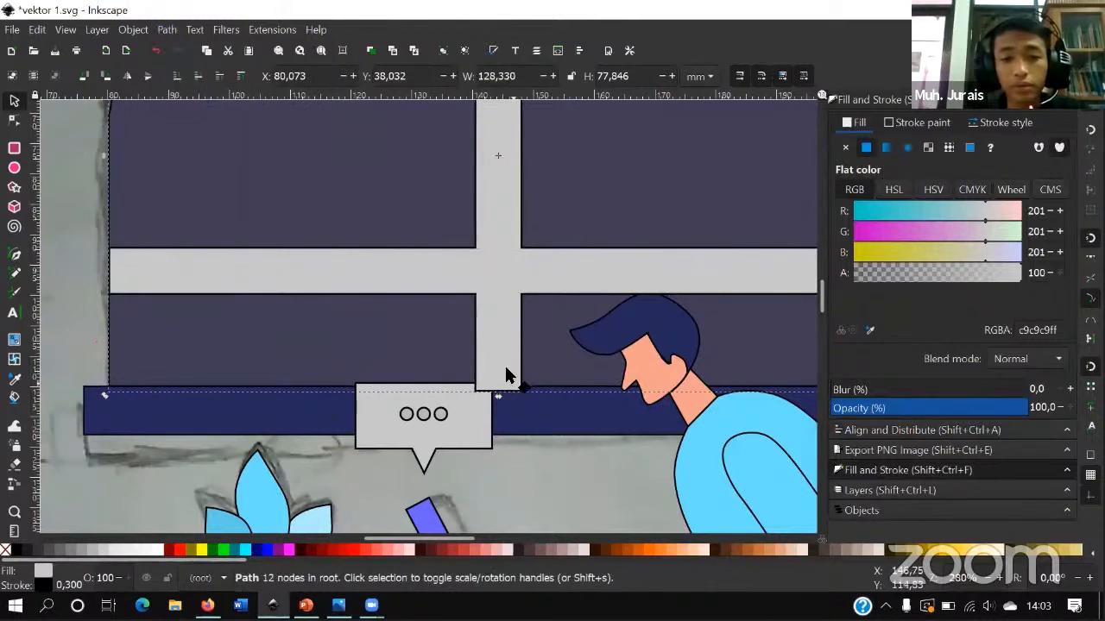
{"action": "left_click", "coordinate": [197, 74]}
{"action": "left_click", "coordinate": [219, 76]}
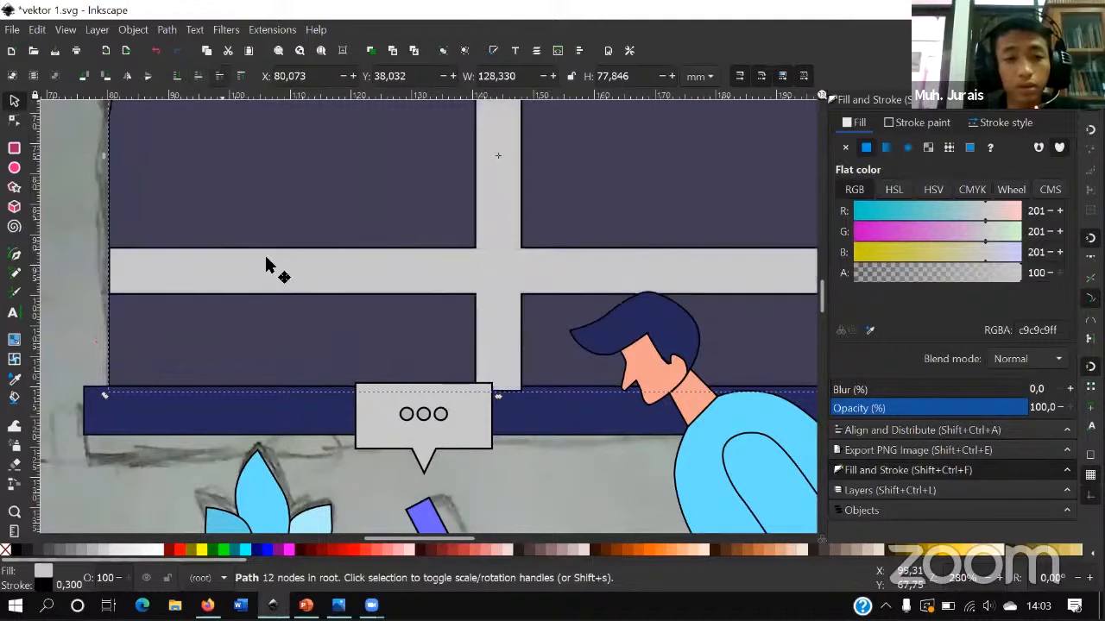
- Ungroup the window so that its sill and dark pane are separate objects, and clear the selection
{"action": "right_click", "coordinate": [254, 397]}
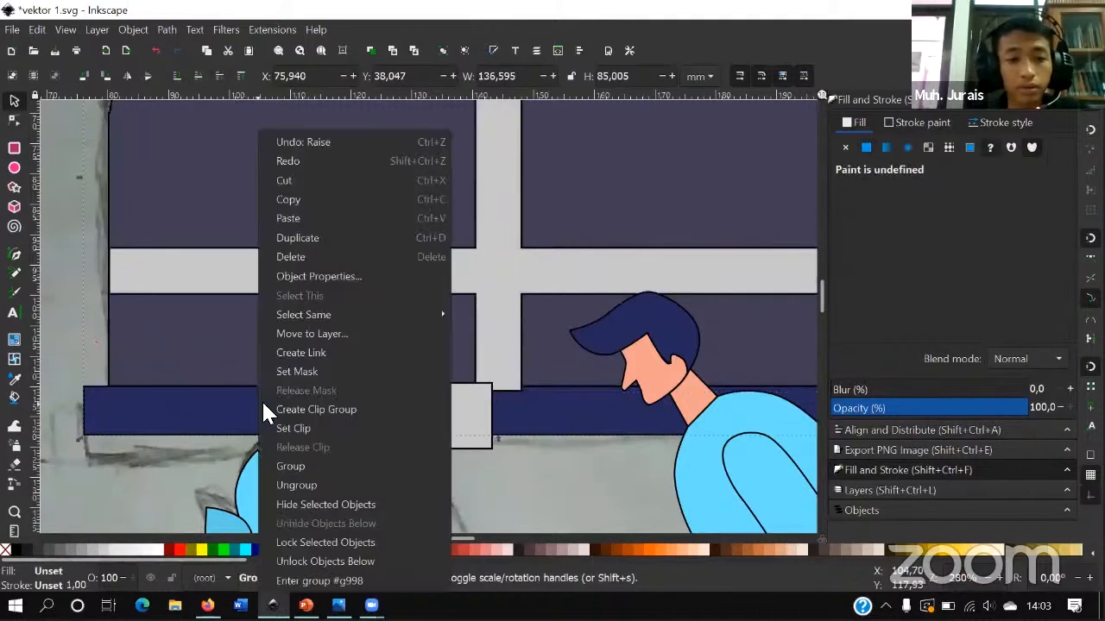
{"action": "left_click", "coordinate": [297, 485]}
{"action": "left_click", "coordinate": [71, 444]}
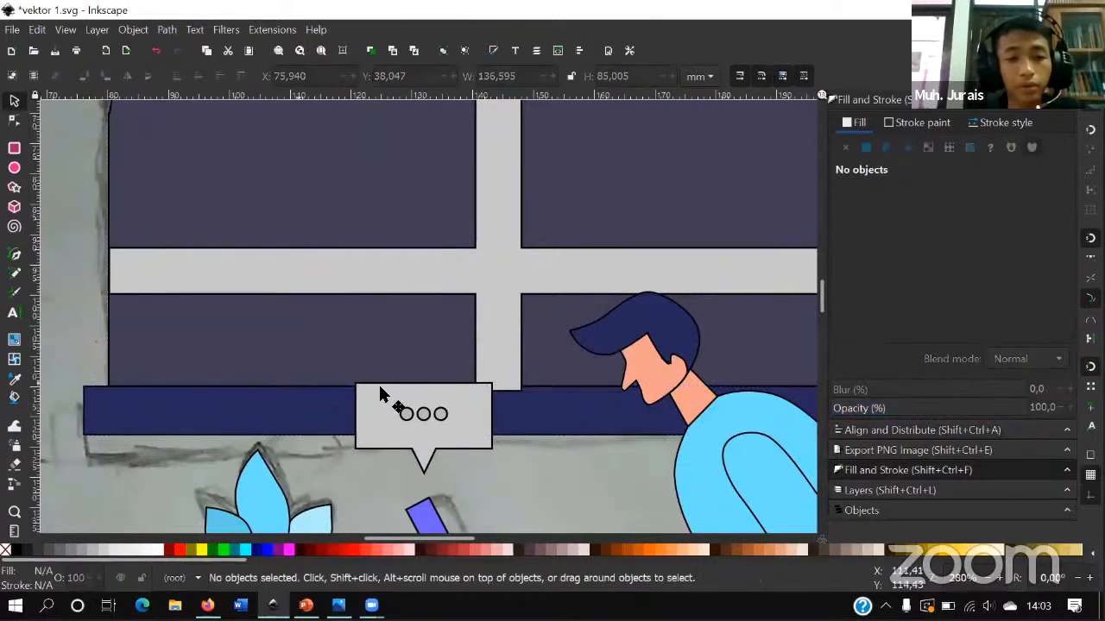
- Restack the light grey window cross so it sits in front of the dark pane but behind the navy sill, then deselect everything
{"action": "left_click", "coordinate": [493, 370]}
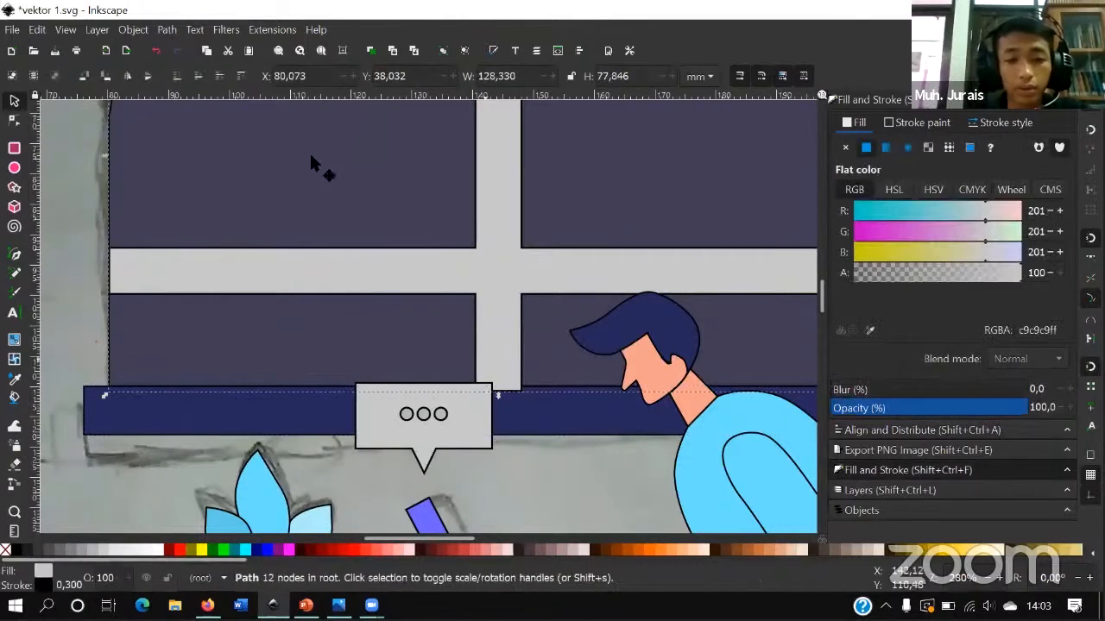
{"action": "left_click", "coordinate": [199, 75]}
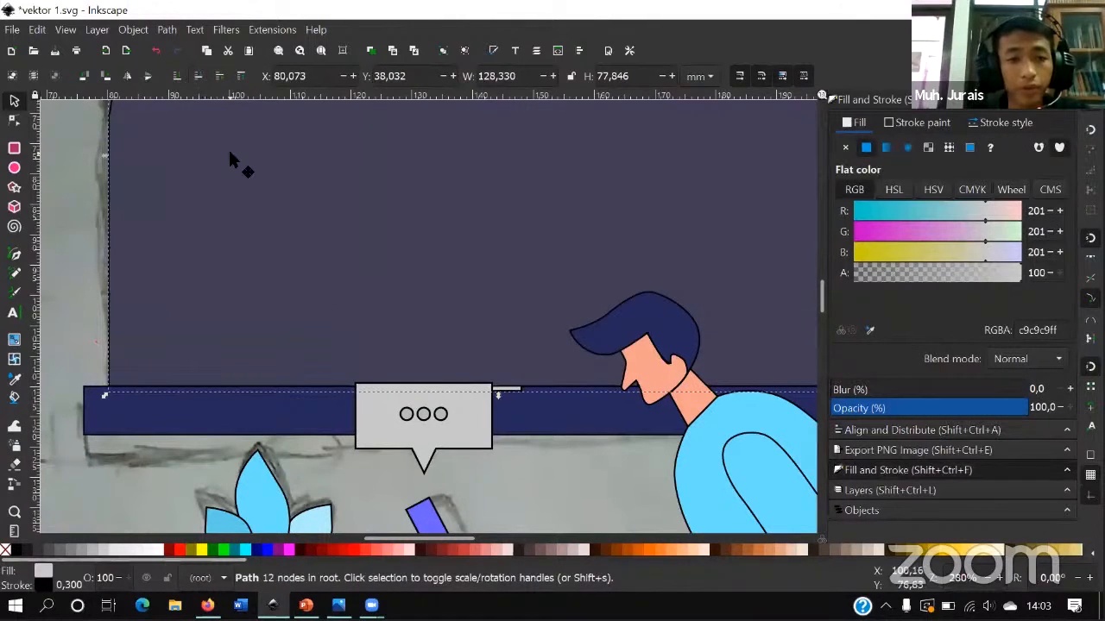
{"action": "left_click", "coordinate": [188, 108]}
{"action": "left_click", "coordinate": [197, 76]}
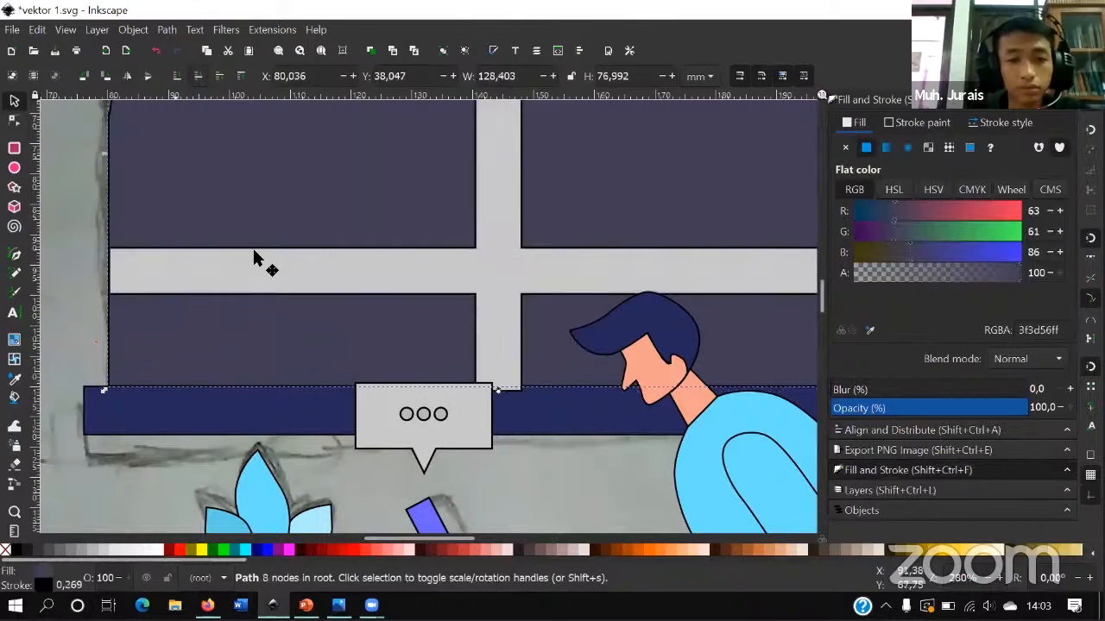
{"action": "left_click", "coordinate": [454, 259]}
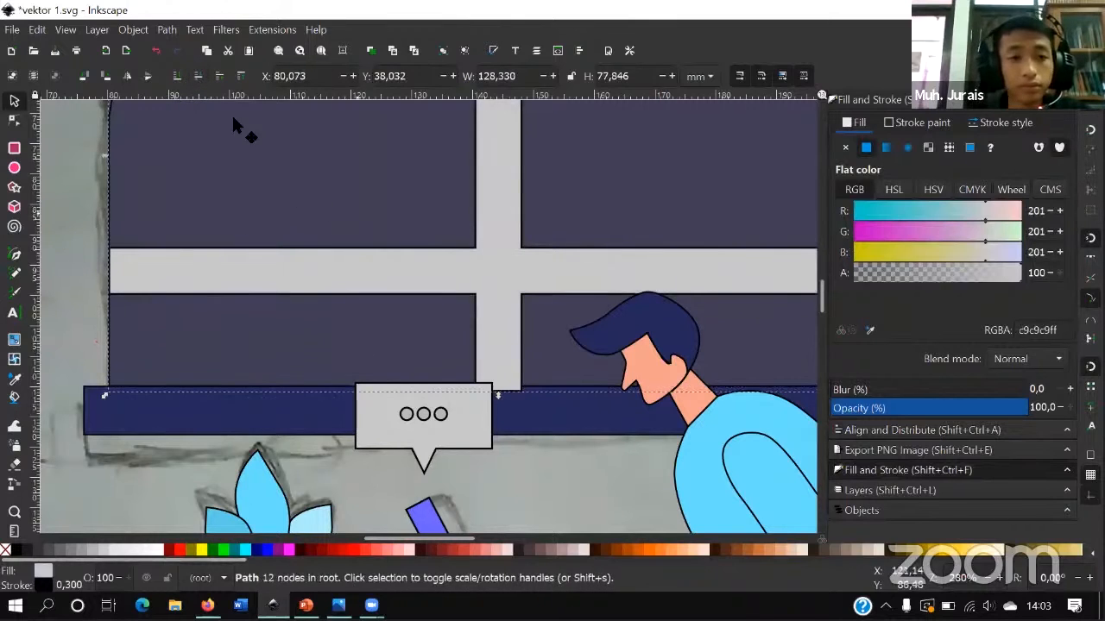
{"action": "left_click", "coordinate": [198, 75]}
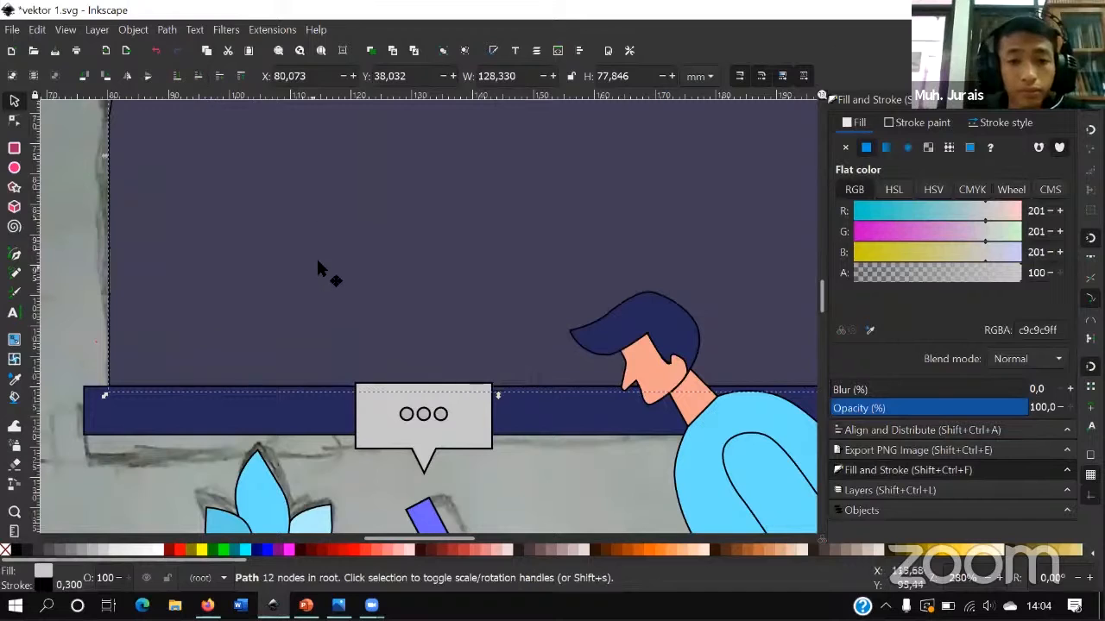
{"action": "left_click", "coordinate": [185, 128]}
{"action": "key", "text": "ctrl+z"}
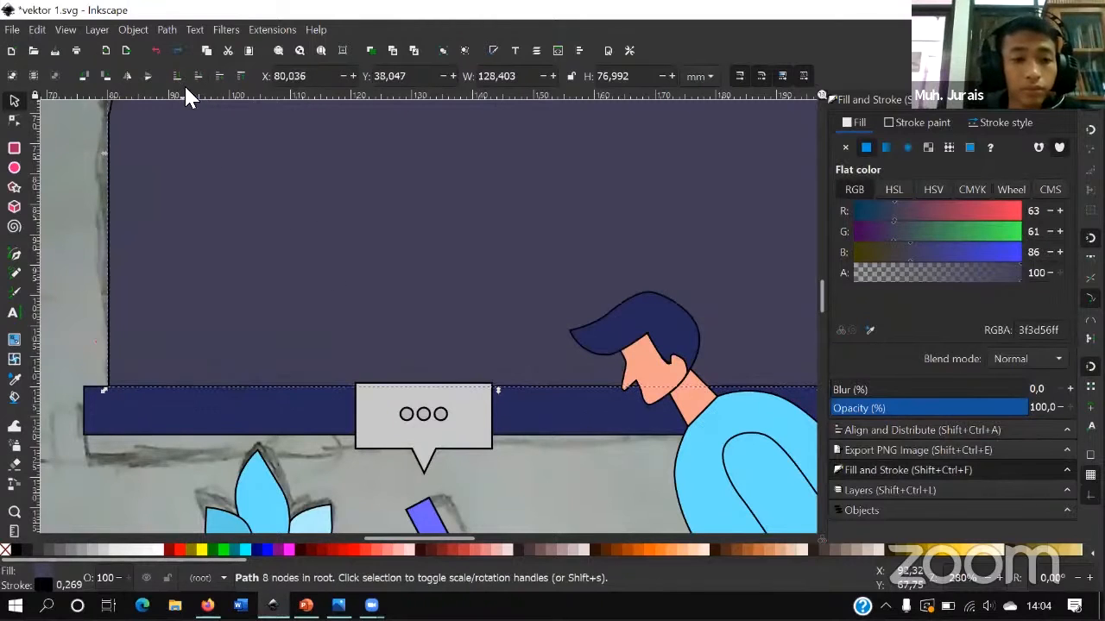
{"action": "left_click", "coordinate": [198, 75]}
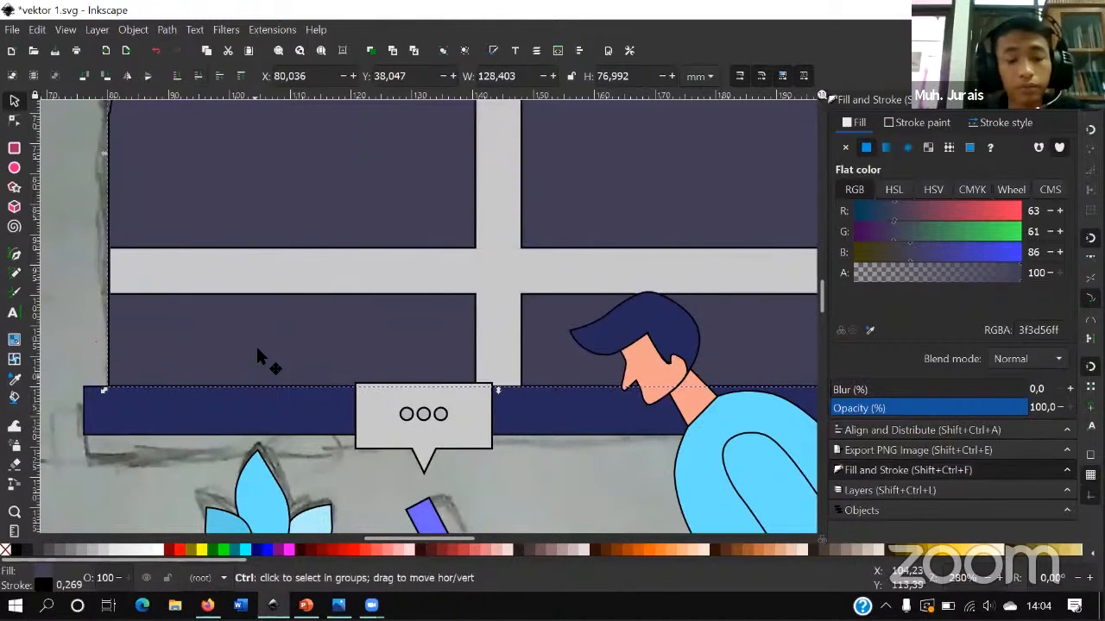
{"action": "scroll", "coordinate": [255, 345], "scroll_direction": "down", "scroll_amount": 2}
{"action": "left_click", "coordinate": [750, 416]}
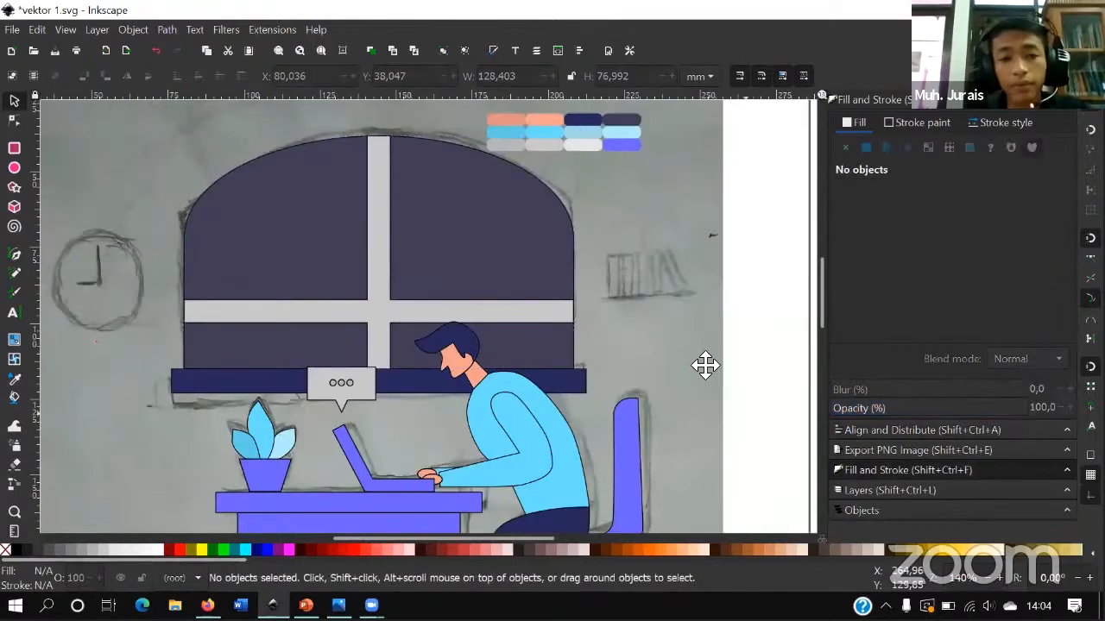
- Draw a shelf bar about 30.4 mm wide and 2.3 mm high over the bookshelf sketch, rounding its ends to a radius of about 1.15 mm
{"action": "scroll", "coordinate": [698, 345], "scroll_direction": "down", "scroll_amount": 2}
{"action": "left_click_drag", "start_coordinate": [717, 395], "coordinate": [532, 377]}
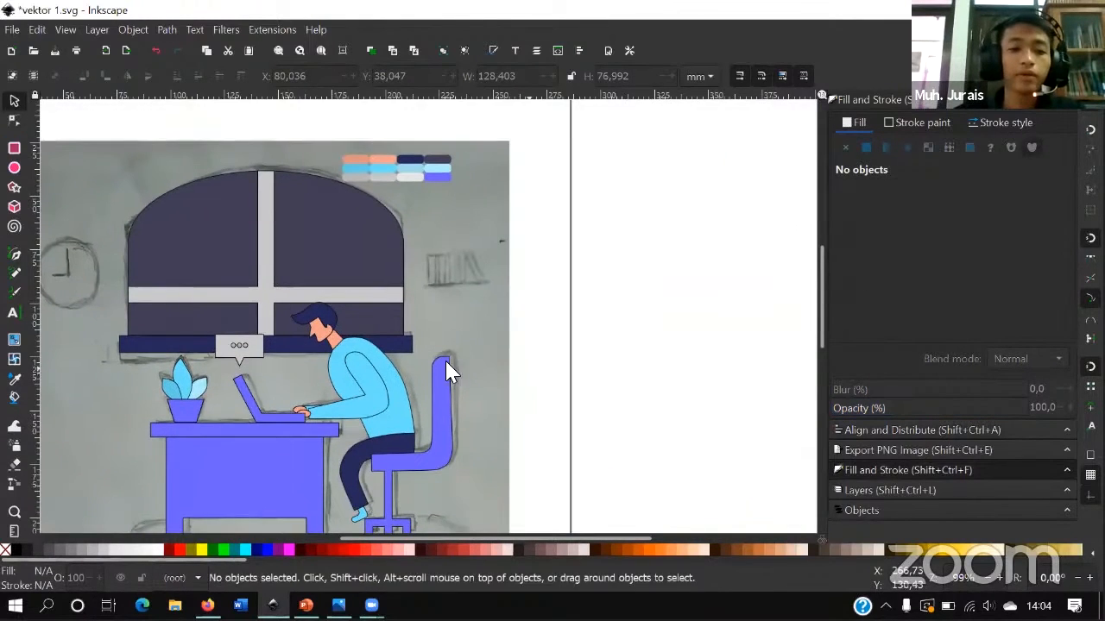
{"action": "scroll", "coordinate": [515, 291], "scroll_direction": "up", "scroll_amount": 2}
{"action": "scroll", "coordinate": [414, 328], "scroll_direction": "up", "scroll_amount": 2}
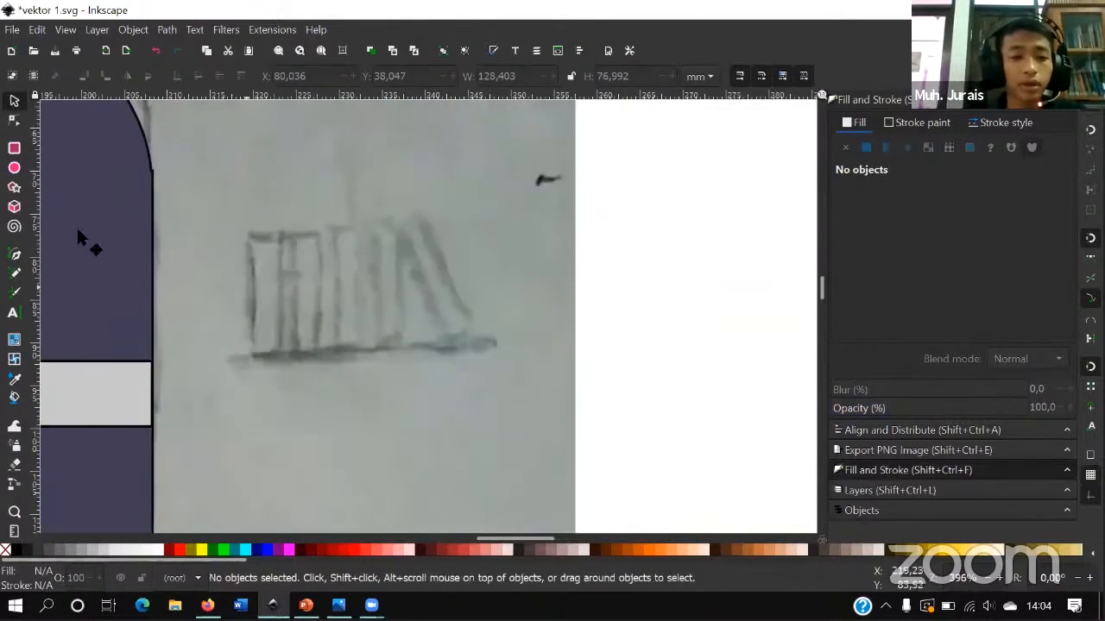
{"action": "left_click", "coordinate": [14, 150]}
{"action": "scroll", "coordinate": [217, 263], "scroll_direction": "up", "scroll_amount": 2}
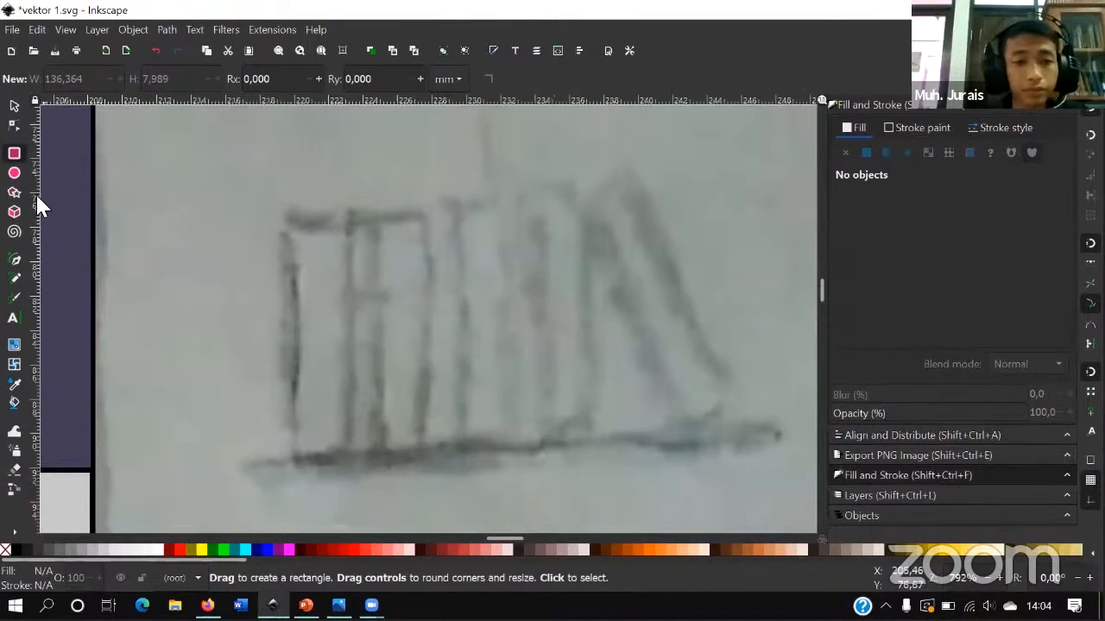
{"action": "left_click", "coordinate": [14, 127]}
{"action": "left_click", "coordinate": [14, 152]}
{"action": "scroll", "coordinate": [759, 415], "scroll_direction": "down", "scroll_amount": 1}
{"action": "left_click_drag", "start_coordinate": [779, 399], "coordinate": [255, 439]}
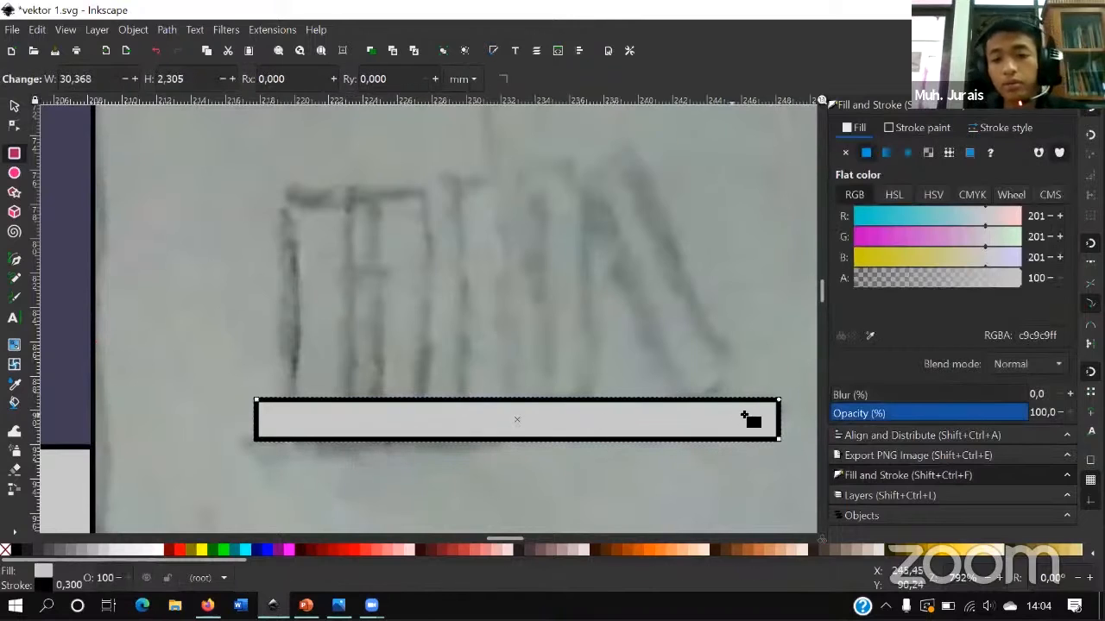
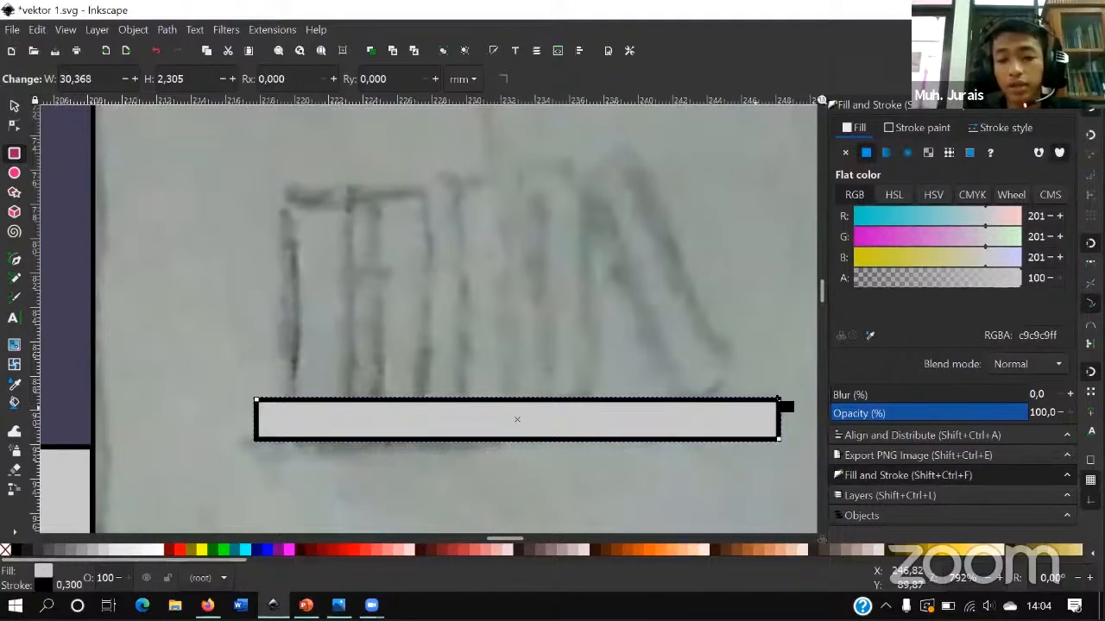
{"action": "key", "text": "ctrl"}
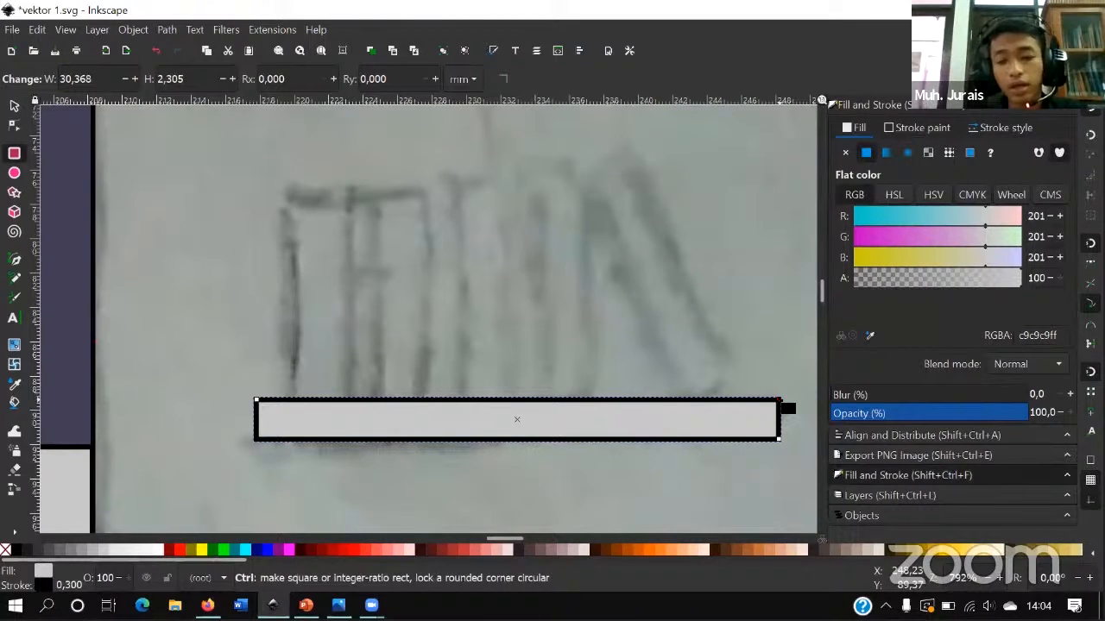
{"action": "left_click_drag", "start_coordinate": [785, 408], "coordinate": [789, 451]}
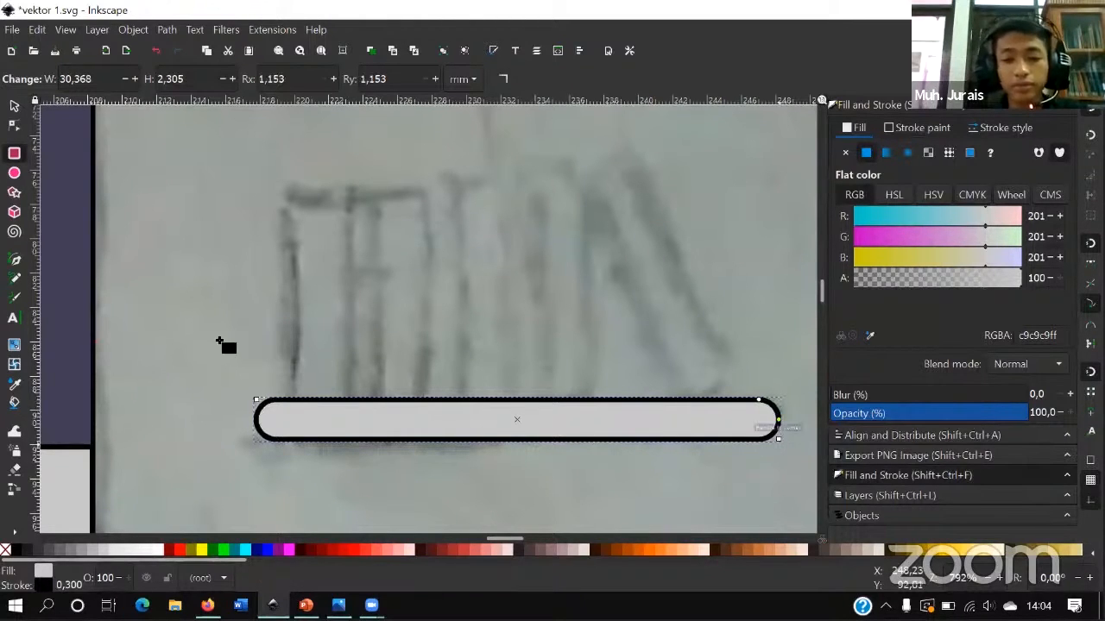
- Flatten the shelf bar to about 1.6 mm high along the sketched shelf line and readjust its rounded ends
{"action": "left_click", "coordinate": [15, 104]}
{"action": "left_click_drag", "start_coordinate": [483, 483], "coordinate": [431, 449]}
{"action": "left_click", "coordinate": [15, 120]}
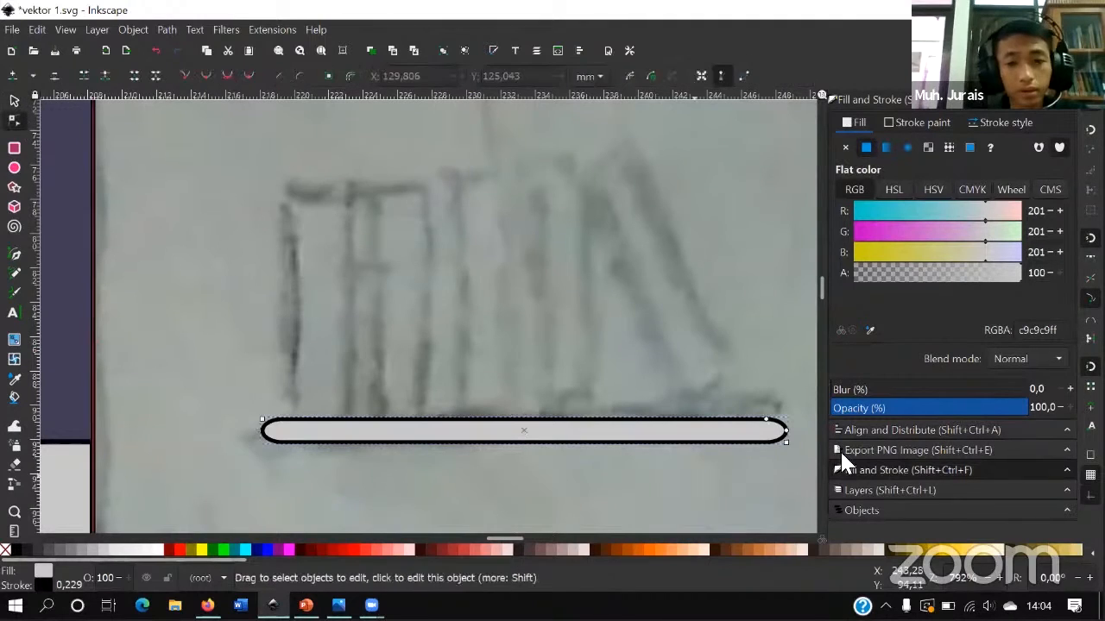
{"action": "mouse_move", "coordinate": [785, 432]}
{"action": "left_mouse_down"}
{"action": "mouse_move", "coordinate": [787, 422]}
{"action": "mouse_move", "coordinate": [789, 436]}
{"action": "left_mouse_up"}
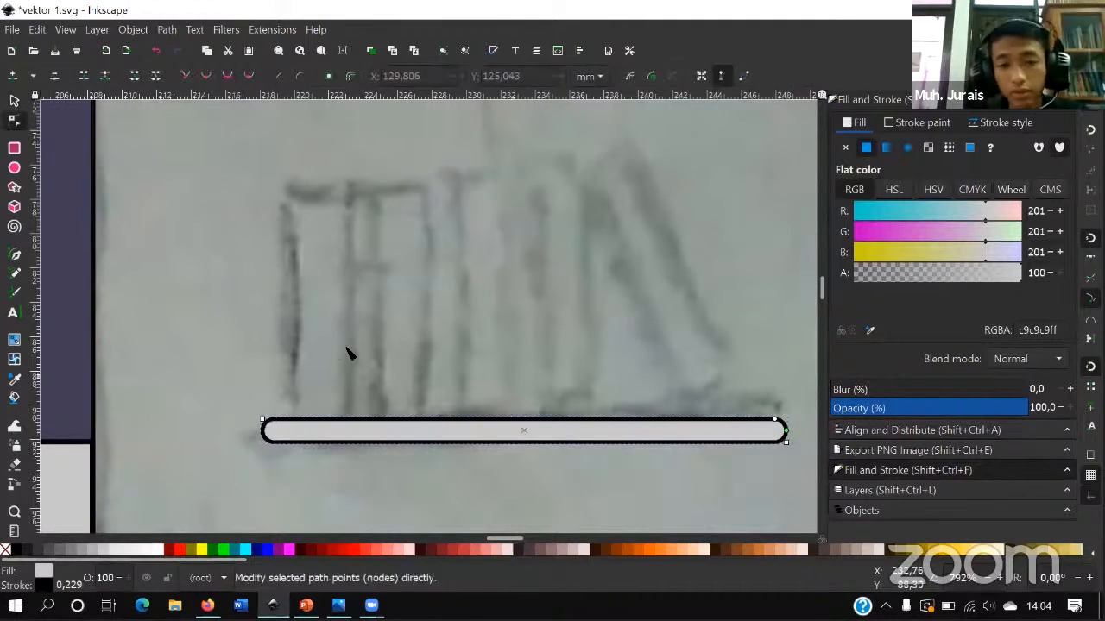
{"action": "left_click", "coordinate": [14, 101]}
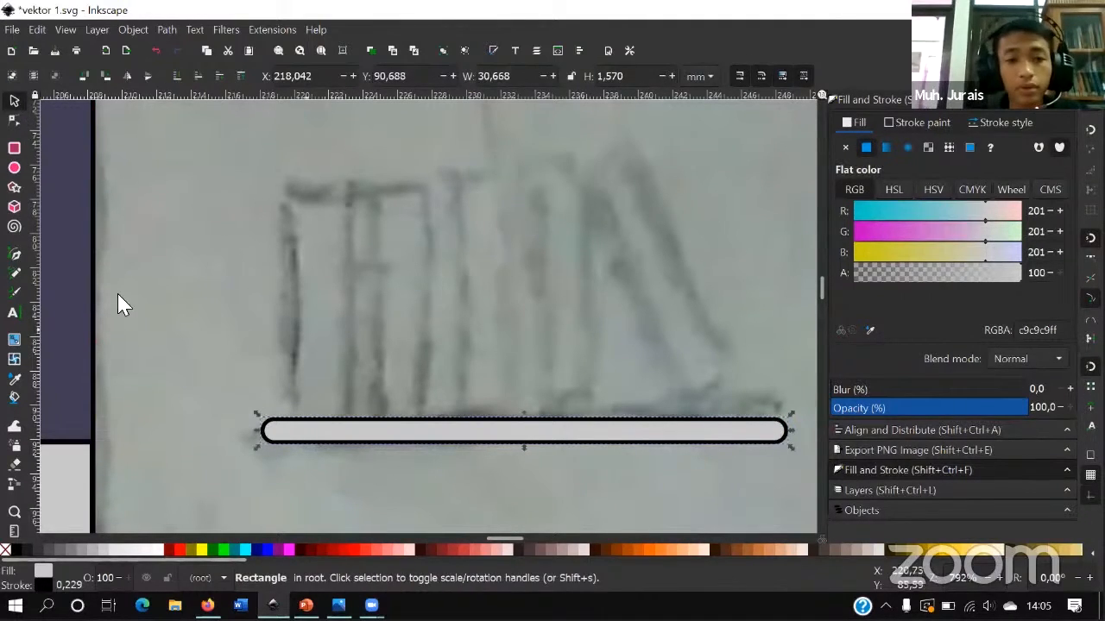
- Draw the first book as a square-cornered rectangle about 3.6 by 13.7 mm and stand it near the shelf's left end
{"action": "left_click", "coordinate": [14, 152]}
{"action": "left_click_drag", "start_coordinate": [282, 187], "coordinate": [345, 422]}
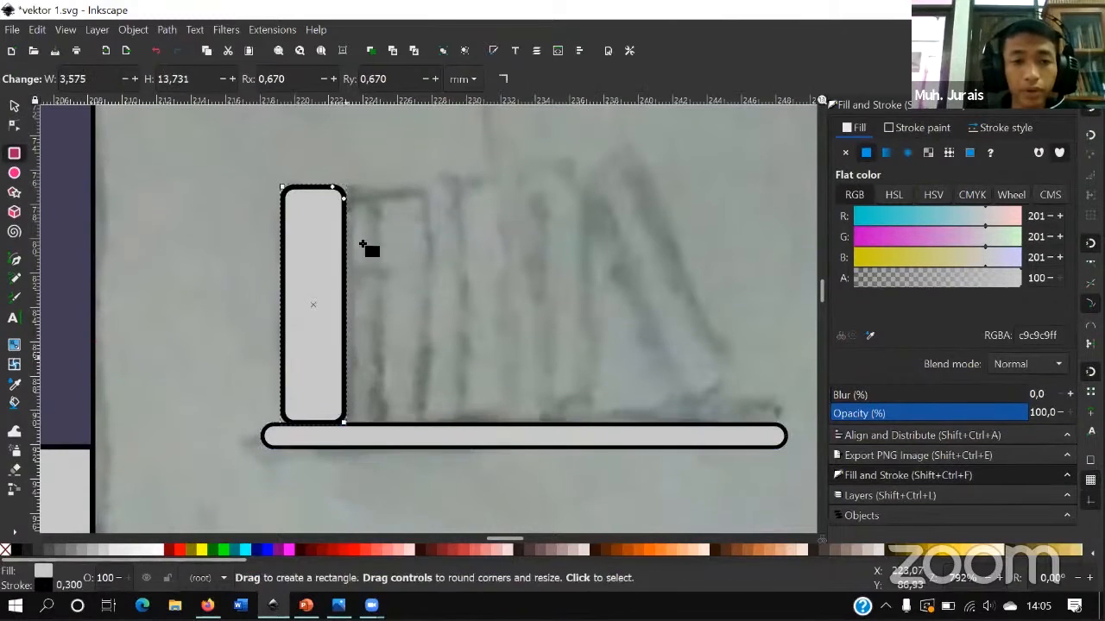
{"action": "left_click_drag", "start_coordinate": [353, 180], "coordinate": [355, 165]}
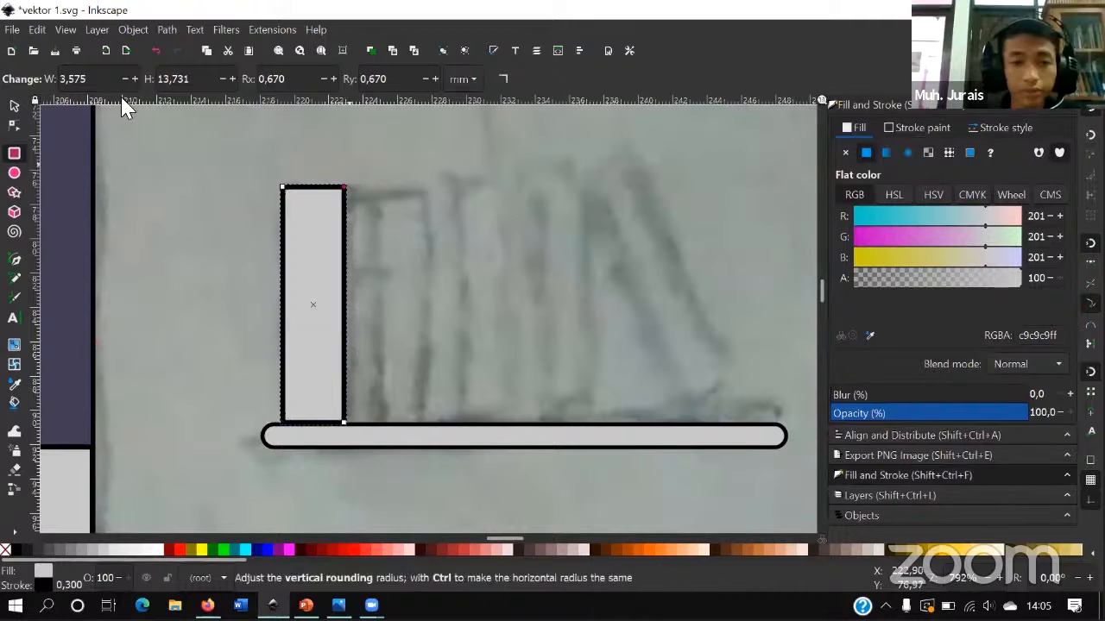
{"action": "left_click", "coordinate": [14, 101]}
{"action": "left_click_drag", "start_coordinate": [321, 296], "coordinate": [310, 287]}
- Duplicate the book three times and line up the copies side by side on the shelf with small gaps
{"action": "key", "text": "ctrl+d"}
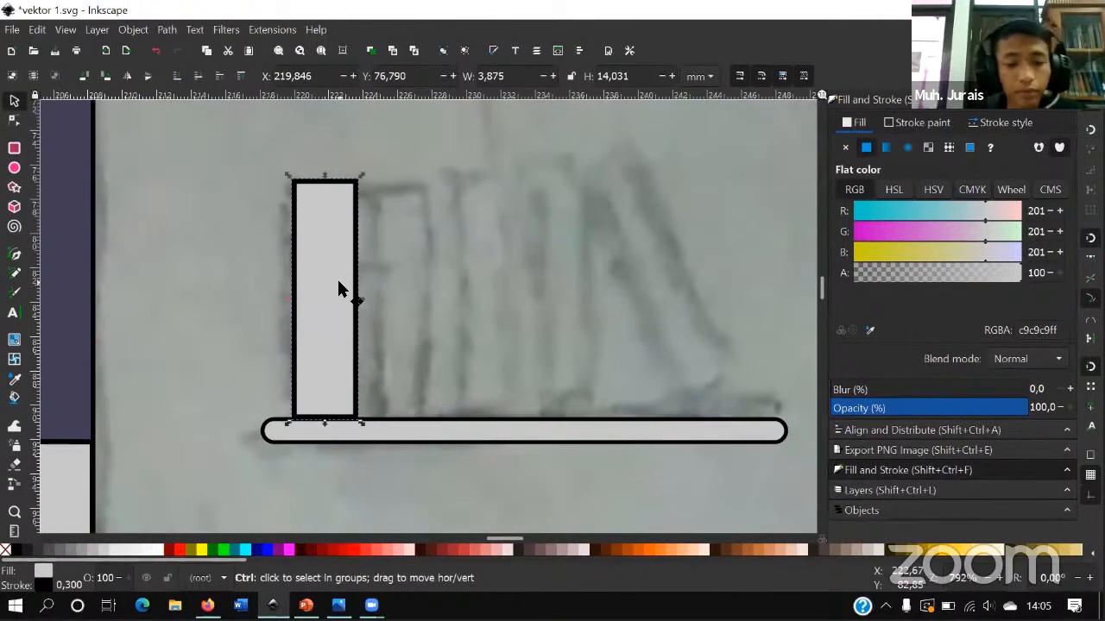
{"action": "left_click_drag", "start_coordinate": [331, 345], "coordinate": [423, 388]}
{"action": "key", "text": "ctrl+d"}
{"action": "left_click", "coordinate": [388, 383]}
{"action": "scroll", "coordinate": [390, 383], "scroll_direction": "up", "scroll_amount": 2}
{"action": "left_click", "coordinate": [537, 393]}
{"action": "left_click_drag", "start_coordinate": [537, 393], "coordinate": [624, 406]}
{"action": "scroll", "coordinate": [537, 394], "scroll_direction": "down", "scroll_amount": 2}
{"action": "key", "text": "ctrl+d"}
{"action": "scroll", "coordinate": [609, 402], "scroll_direction": "up", "scroll_amount": 3}
{"action": "left_click", "coordinate": [501, 402], "text": "ctrl"}
{"action": "key", "text": "r"}
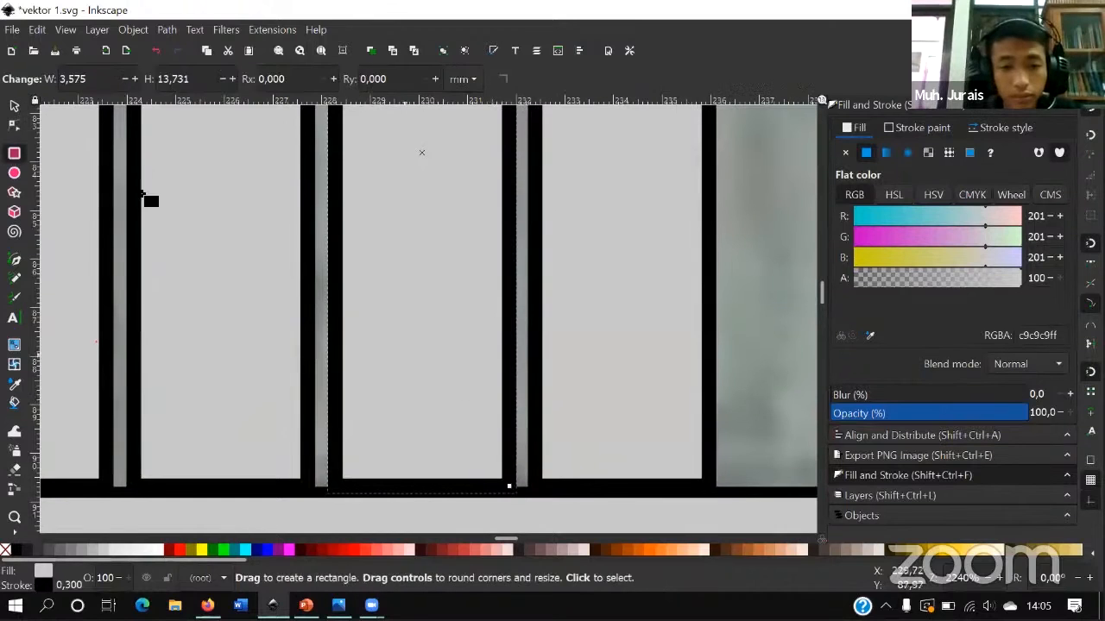
{"action": "left_click", "coordinate": [14, 106]}
{"action": "scroll", "coordinate": [383, 303], "scroll_direction": "down", "scroll_amount": 4}
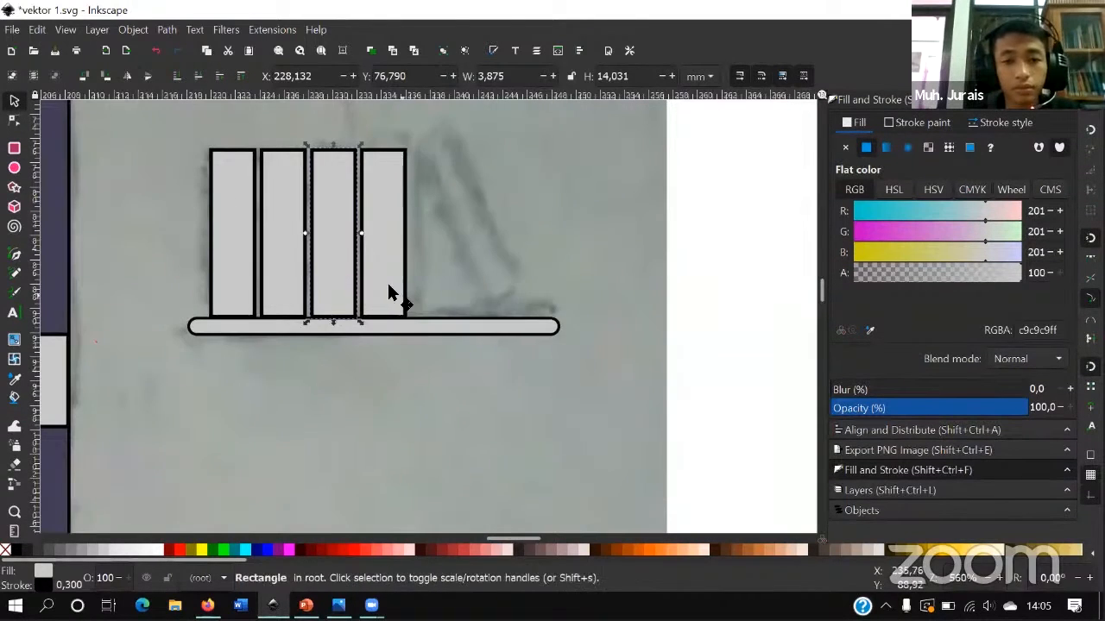
- Duplicate the rightmost book and tilt the copy so it leans against the upright books on the shelf
{"action": "left_click", "coordinate": [389, 309]}
{"action": "key", "text": "ctrl+d"}
{"action": "left_click_drag", "start_coordinate": [382, 324], "coordinate": [442, 334]}
{"action": "scroll", "coordinate": [423, 345], "scroll_direction": "up", "scroll_amount": 1}
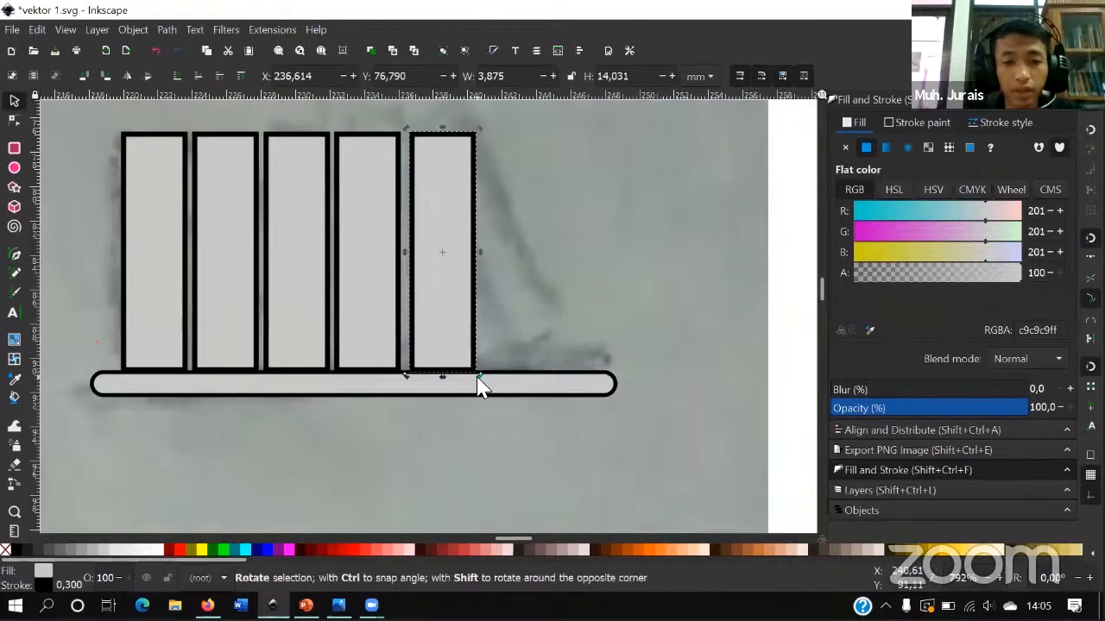
{"action": "left_click_drag", "start_coordinate": [481, 384], "coordinate": [534, 337]}
{"action": "key", "text": "Escape"}
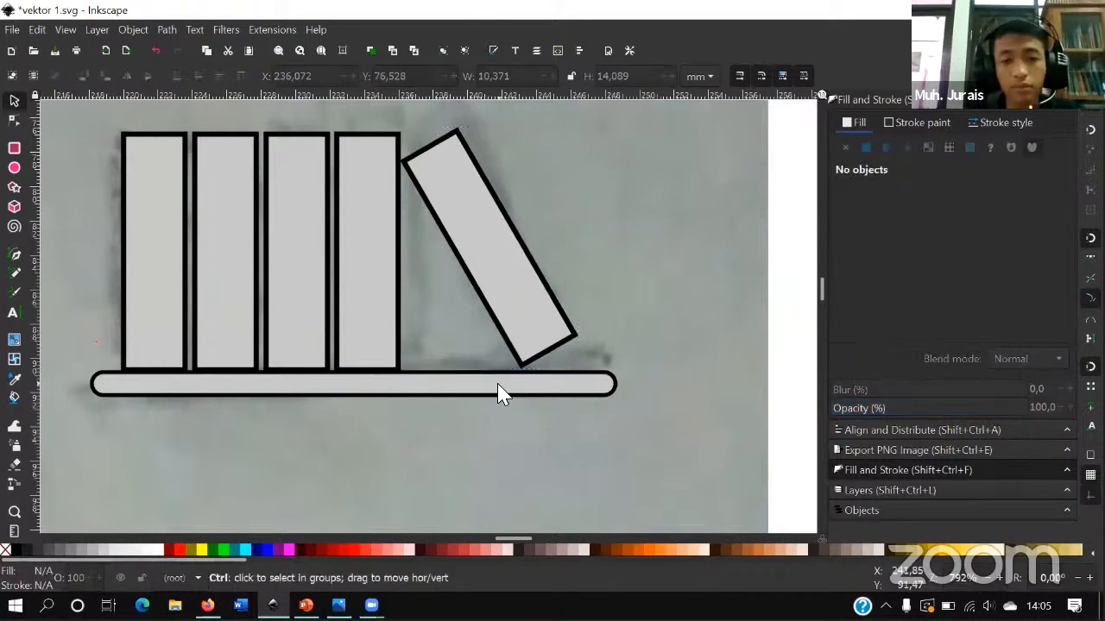
- Fill the second and fourth upright books with the dark navy sampled from the palette
{"action": "scroll", "coordinate": [496, 389], "scroll_direction": "down", "scroll_amount": 4, "text": "ctrl"}
{"action": "scroll", "coordinate": [466, 378], "scroll_direction": "down", "scroll_amount": 1, "text": "ctrl"}
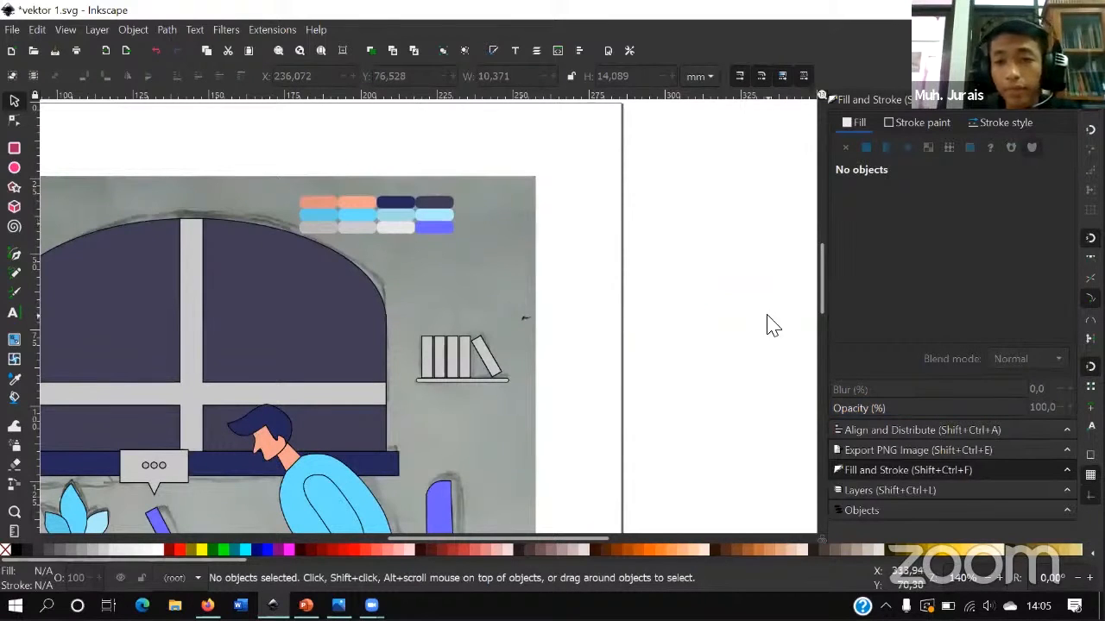
{"action": "left_click", "coordinate": [438, 359]}
{"action": "left_click", "coordinate": [464, 355], "text": "shift"}
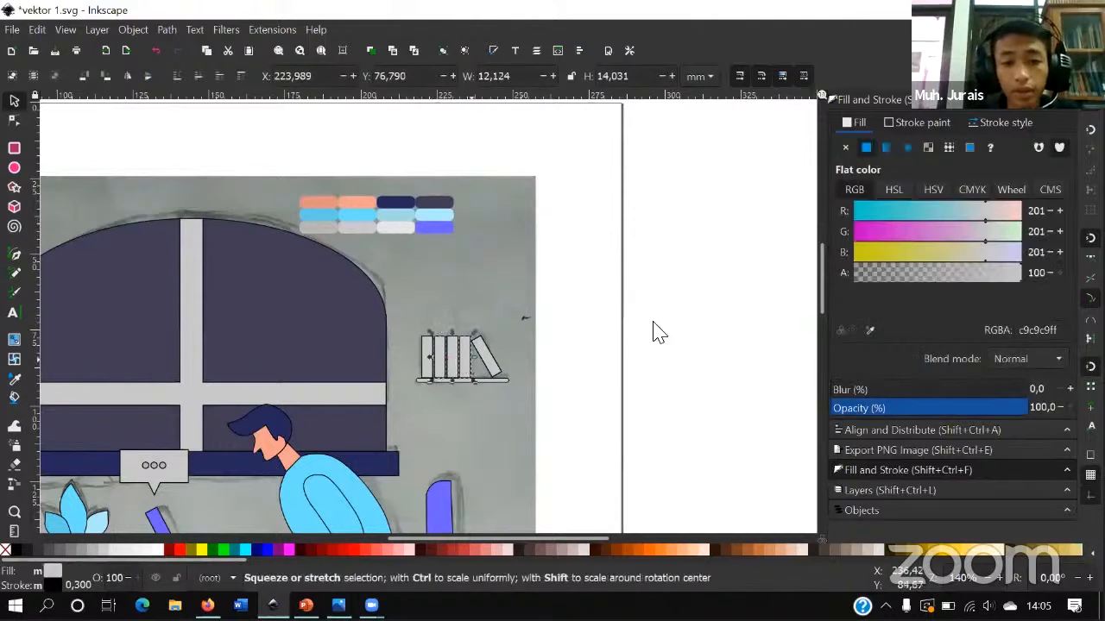
{"action": "left_click", "coordinate": [869, 330]}
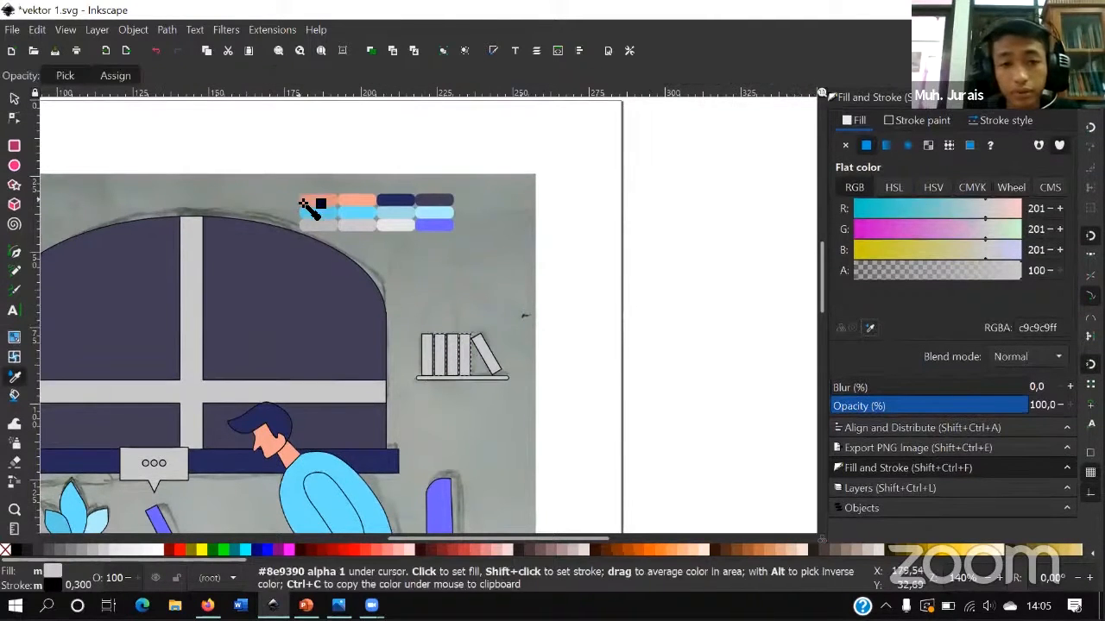
{"action": "left_click", "coordinate": [413, 208]}
- Fill the first upright book and the leaning book with the pale blue 9fdcea sampled from the palette
{"action": "left_click", "coordinate": [486, 354]}
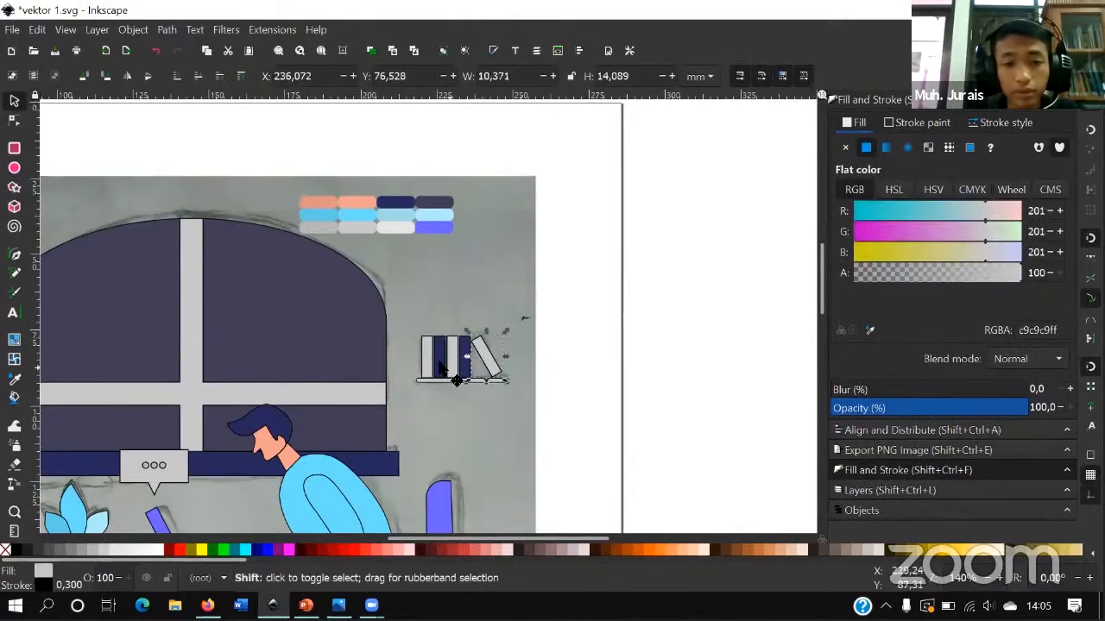
{"action": "left_click", "coordinate": [431, 365], "text": "shift"}
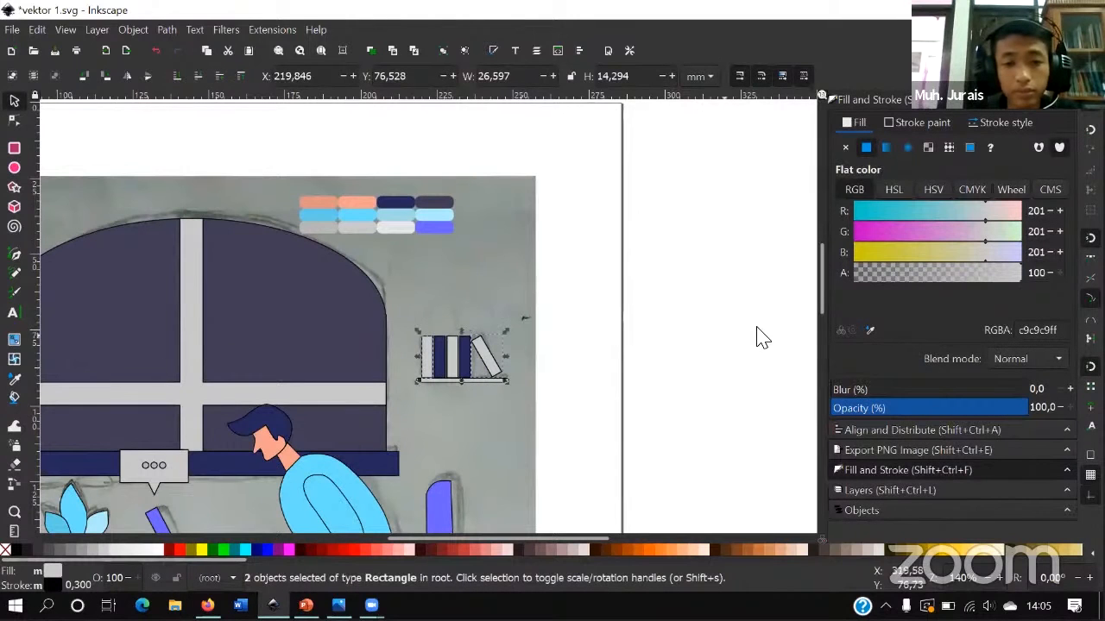
{"action": "left_click", "coordinate": [868, 328]}
{"action": "left_click", "coordinate": [398, 221]}
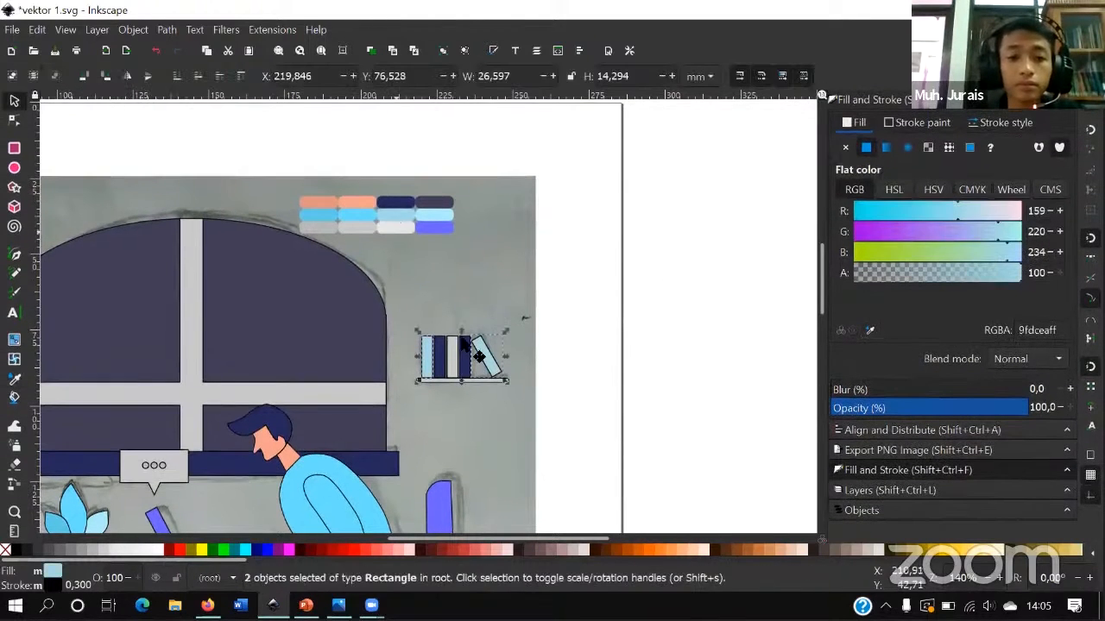
- Fill the third upright book on the shelf with the purple 6c63ff sampled from the palette
{"action": "left_click", "coordinate": [453, 356]}
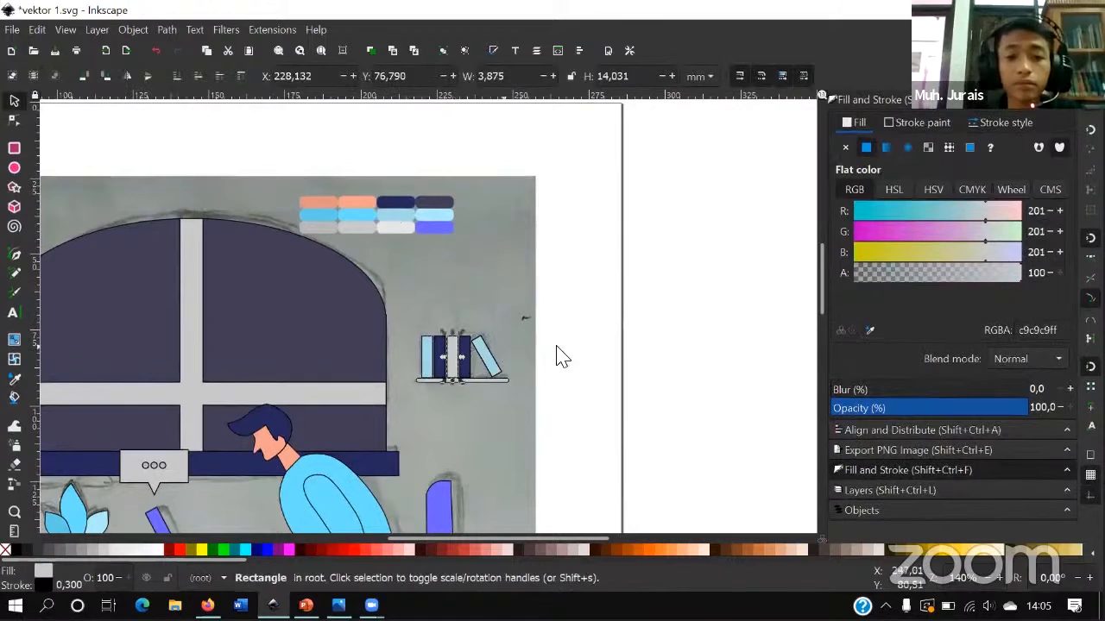
{"action": "left_click", "coordinate": [867, 328]}
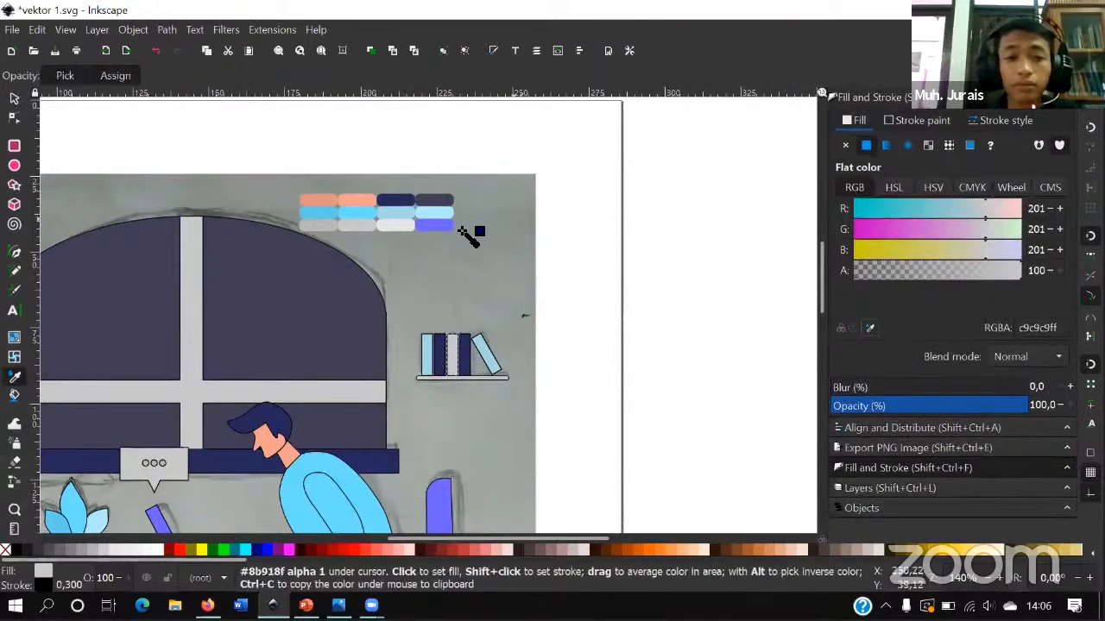
{"action": "left_click", "coordinate": [525, 390]}
{"action": "scroll", "coordinate": [494, 380], "scroll_direction": "up", "scroll_amount": 1}
{"action": "left_click", "coordinate": [493, 372]}
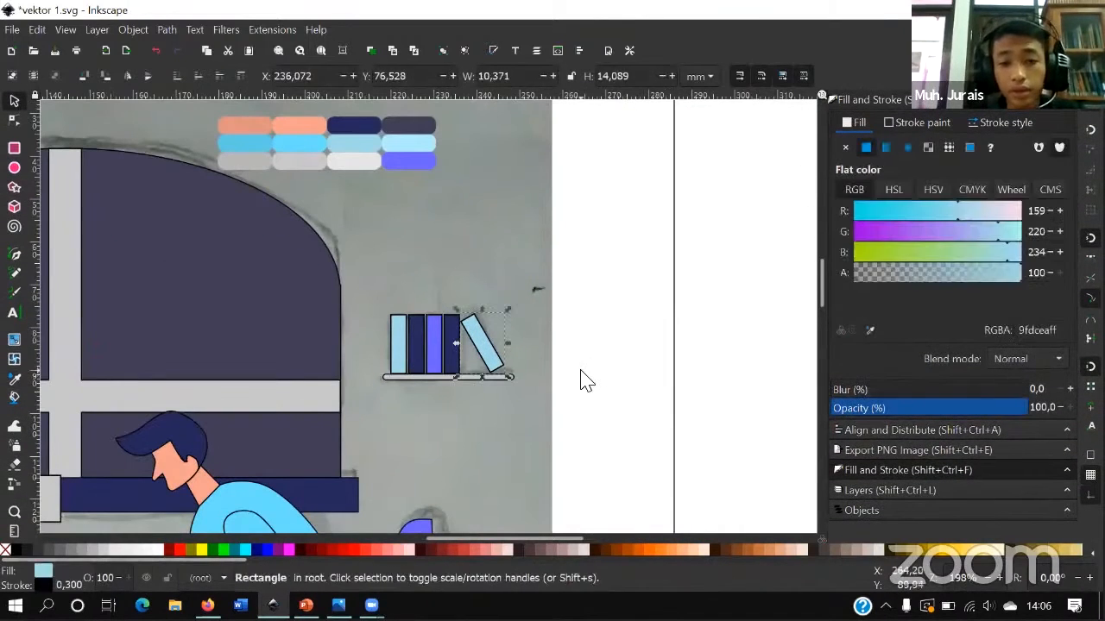
{"action": "left_click", "coordinate": [435, 371]}
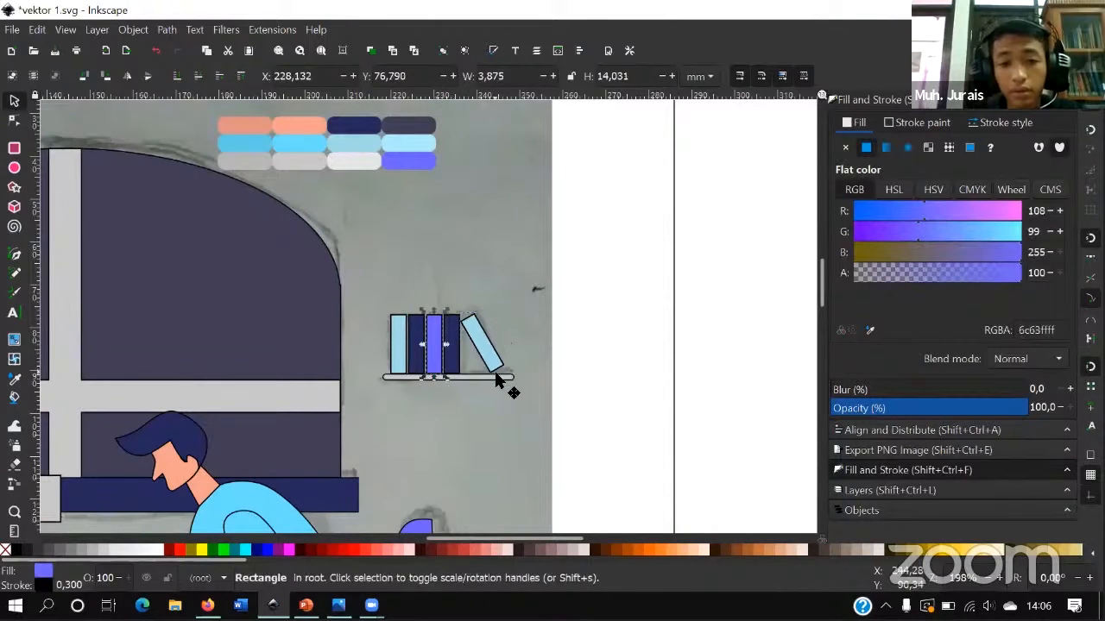
- Fill the shelf board under the books with the dark grey-purple 3f3d56 sampled from the palette
{"action": "left_click", "coordinate": [497, 378]}
{"action": "left_click", "coordinate": [869, 330]}
{"action": "scroll", "coordinate": [486, 230], "scroll_direction": "up", "scroll_amount": 2}
{"action": "left_click", "coordinate": [419, 170]}
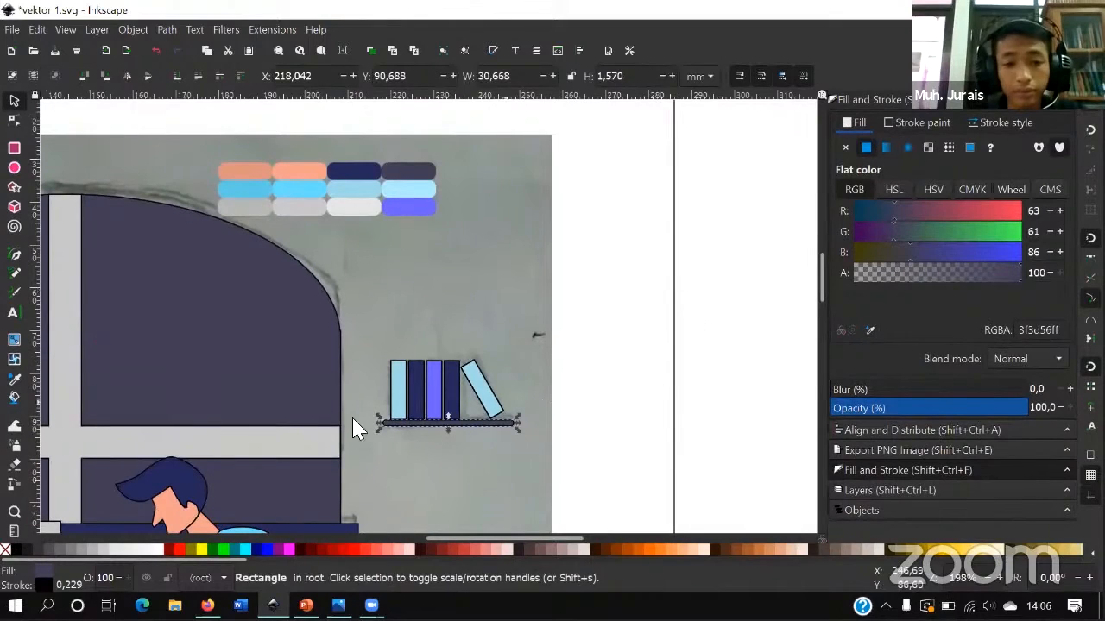
{"action": "left_click", "coordinate": [734, 303]}
- Draw a circle about 38.5 mm across over the sketched wall clock beside the window
{"action": "scroll", "coordinate": [681, 308], "scroll_direction": "down", "scroll_amount": 4, "text": "ctrl"}
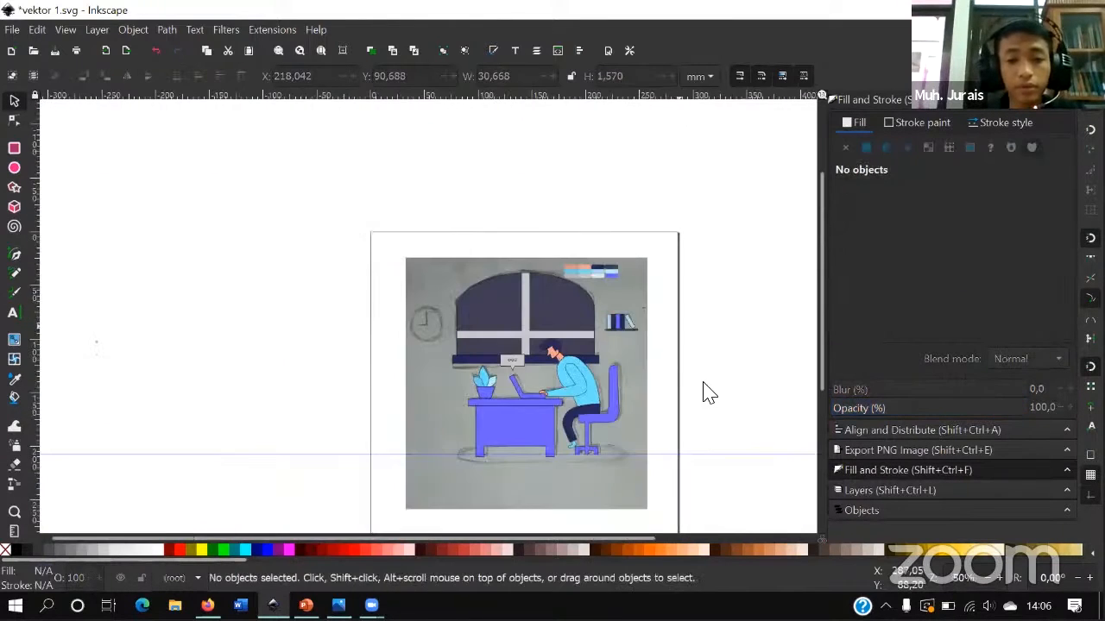
{"action": "left_click_drag", "start_coordinate": [708, 389], "coordinate": [638, 347]}
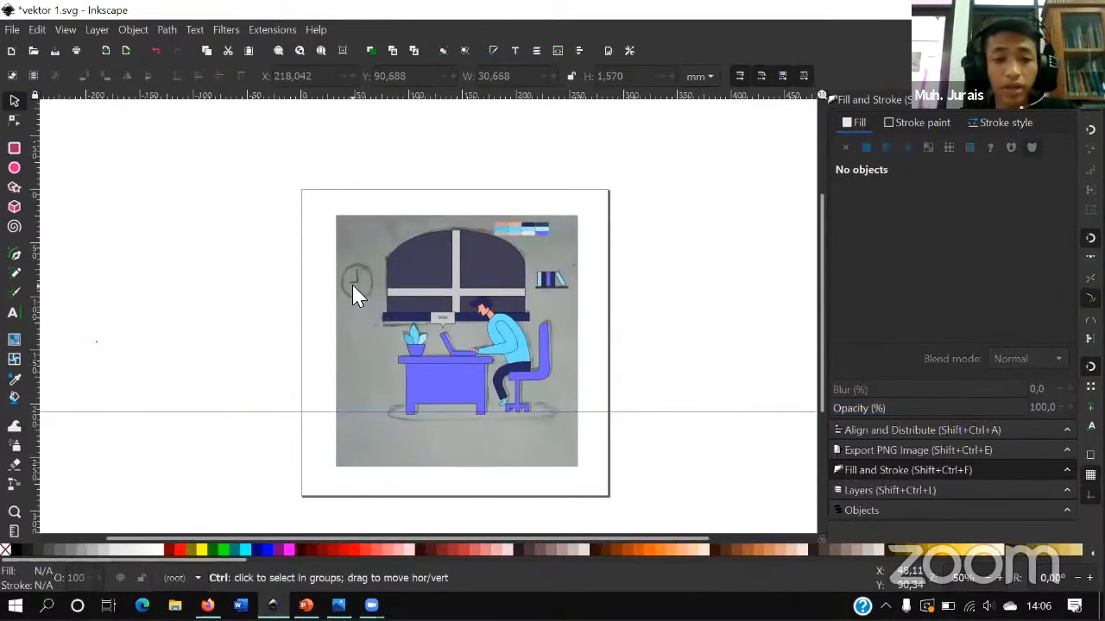
{"action": "scroll", "coordinate": [352, 285], "scroll_direction": "up", "scroll_amount": 4, "text": "ctrl"}
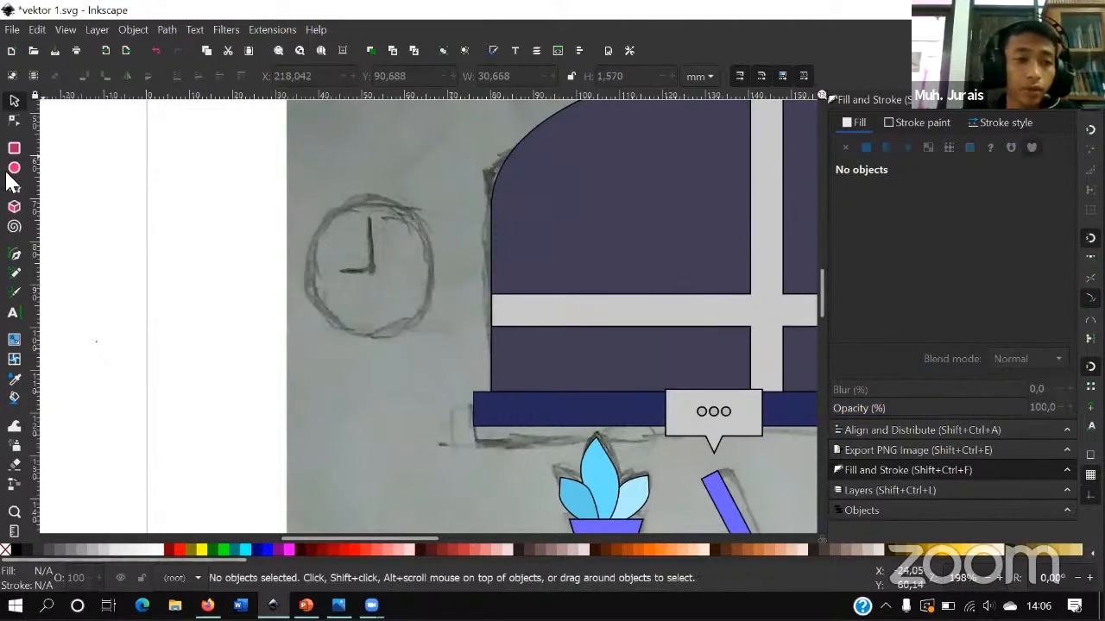
{"action": "left_click", "coordinate": [14, 168]}
{"action": "left_click_drag", "start_coordinate": [299, 188], "coordinate": [478, 385]}
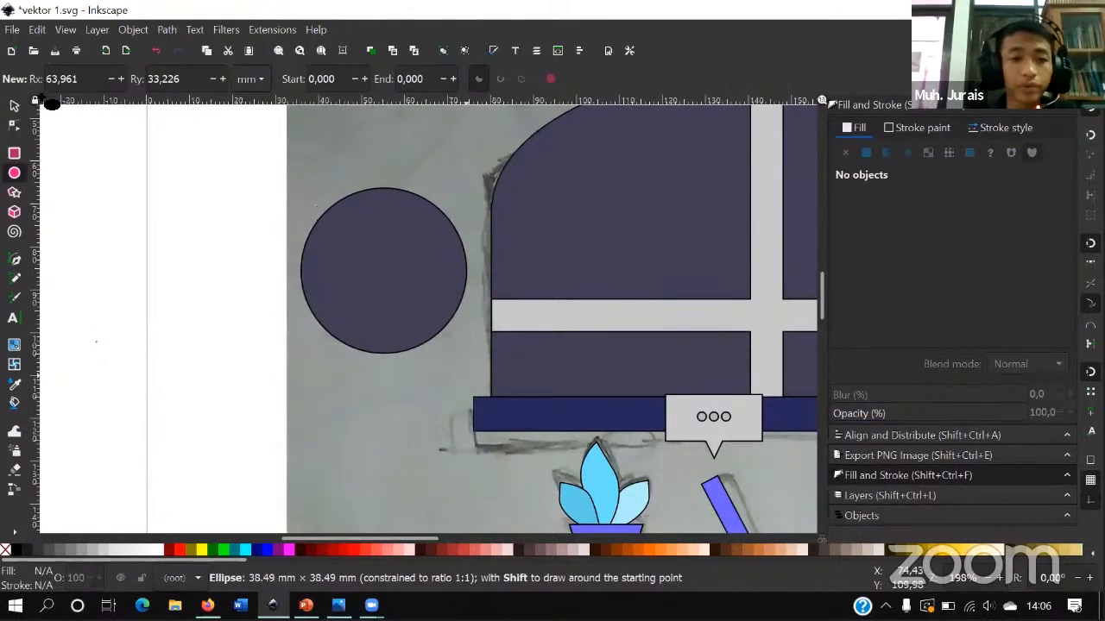
{"action": "left_click", "coordinate": [14, 105]}
{"action": "mouse_move", "coordinate": [342, 232]}
{"action": "left_mouse_down"}
{"action": "mouse_move", "coordinate": [346, 249]}
{"action": "mouse_move", "coordinate": [342, 231]}
{"action": "left_mouse_up"}
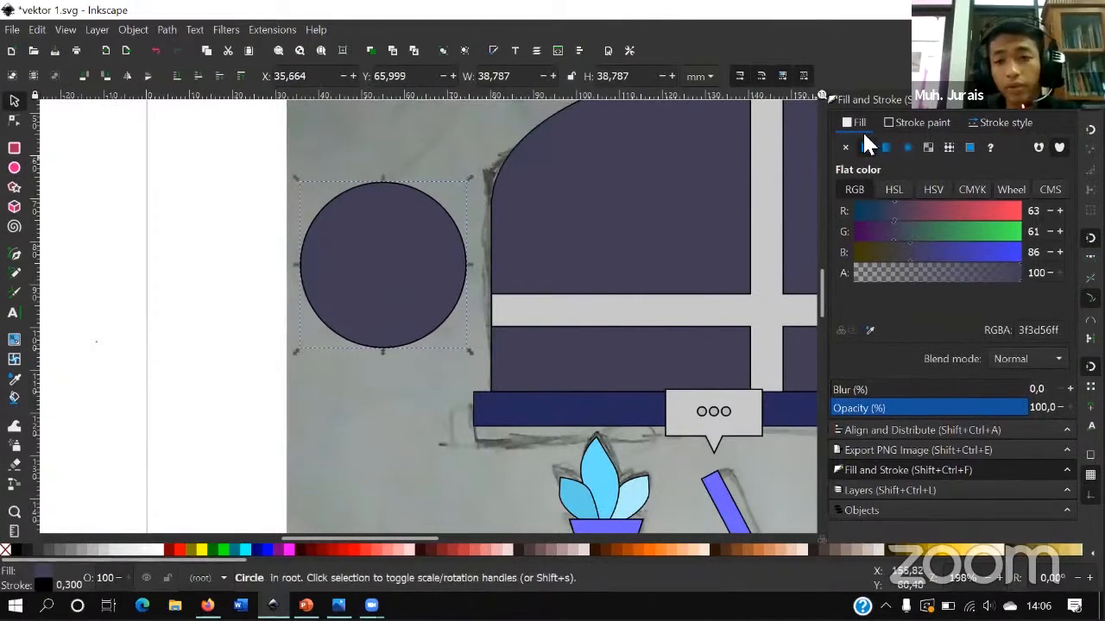
- Set the clock circle's stroke width to 3.8 mm to form a thick rim
{"action": "left_click", "coordinate": [987, 124]}
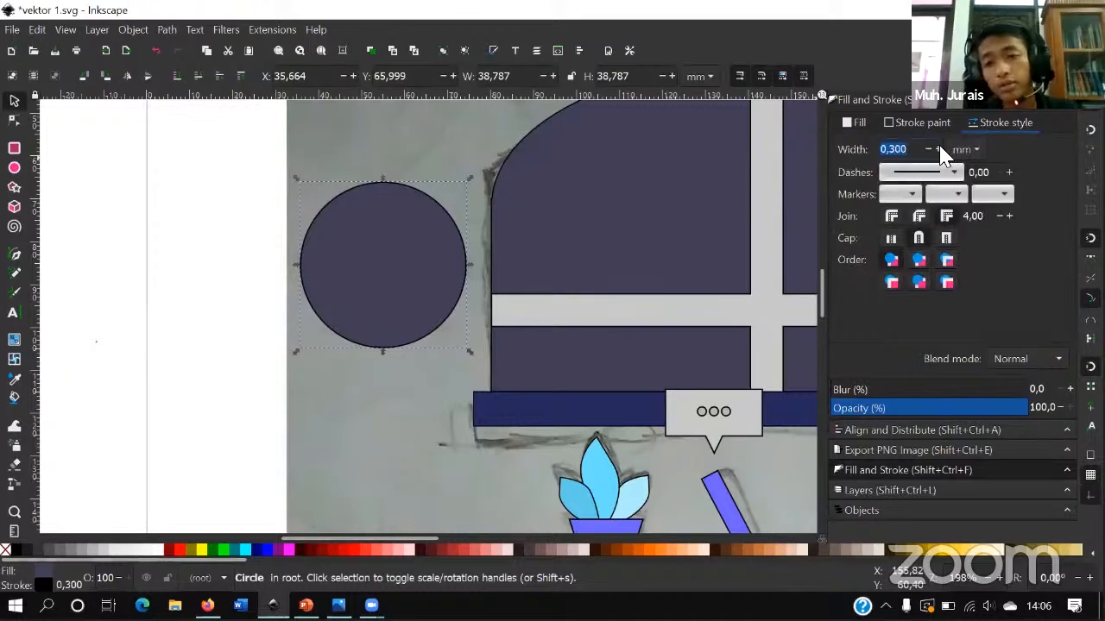
{"action": "scroll", "coordinate": [941, 152], "scroll_direction": "up", "scroll_amount": 8}
{"action": "scroll", "coordinate": [941, 153], "scroll_direction": "up", "scroll_amount": 20}
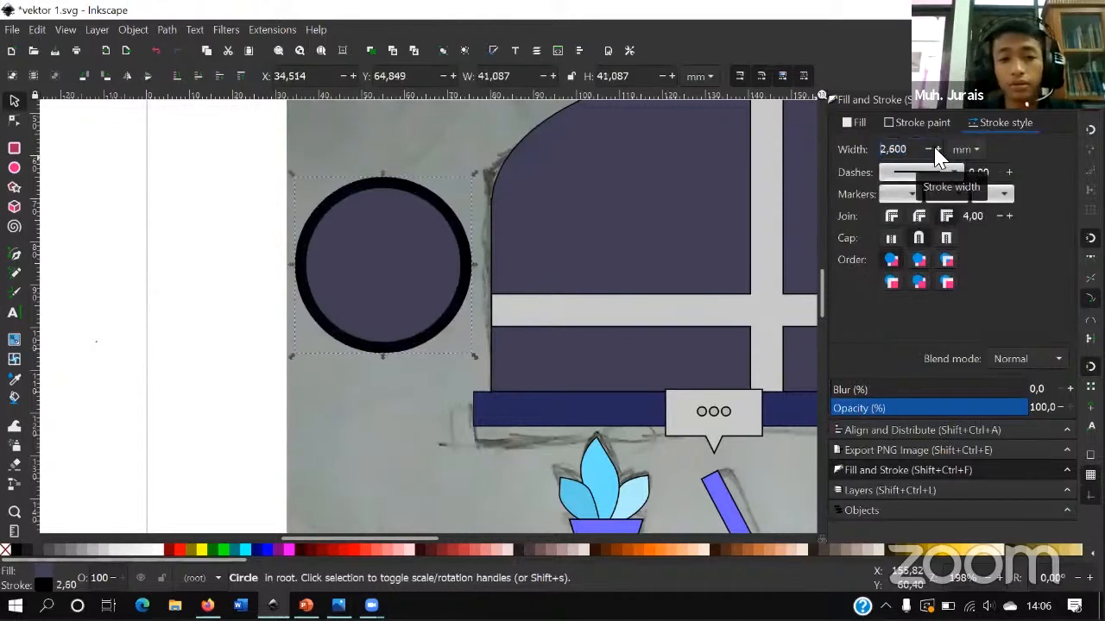
{"action": "left_click", "coordinate": [197, 250]}
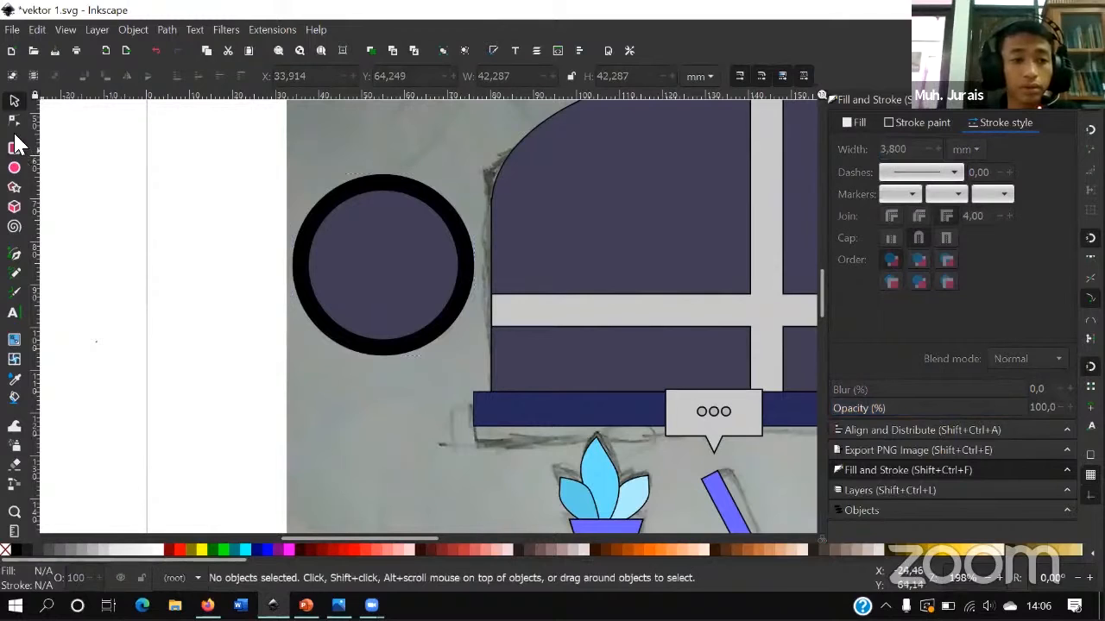
- Draw a small circle about 2.9 mm across near the clock's middle, remove its stroke and fill it black
{"action": "left_click", "coordinate": [15, 166]}
{"action": "scroll", "coordinate": [375, 255], "scroll_direction": "up", "scroll_amount": 1}
{"action": "left_click_drag", "start_coordinate": [374, 263], "coordinate": [403, 289]}
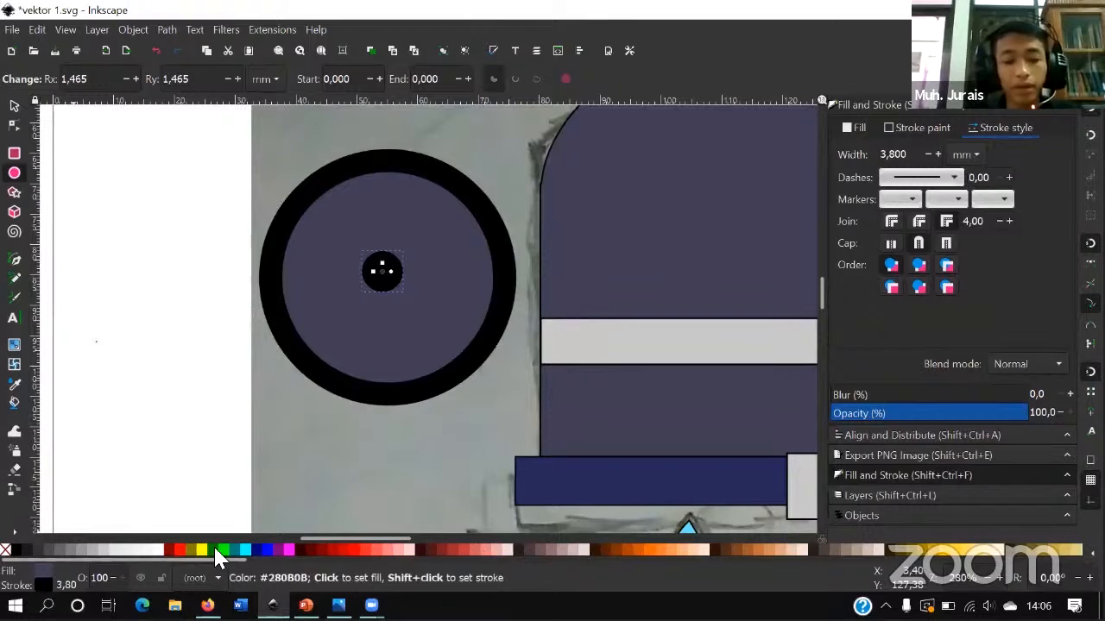
{"action": "left_click", "coordinate": [7, 552], "text": "shift"}
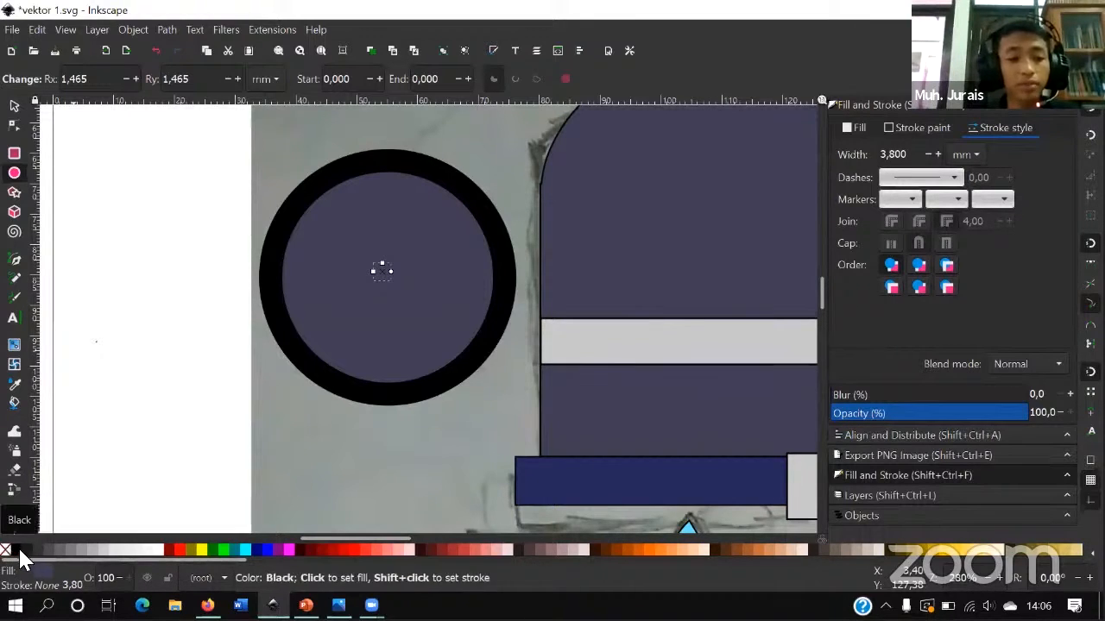
{"action": "left_click", "coordinate": [21, 553]}
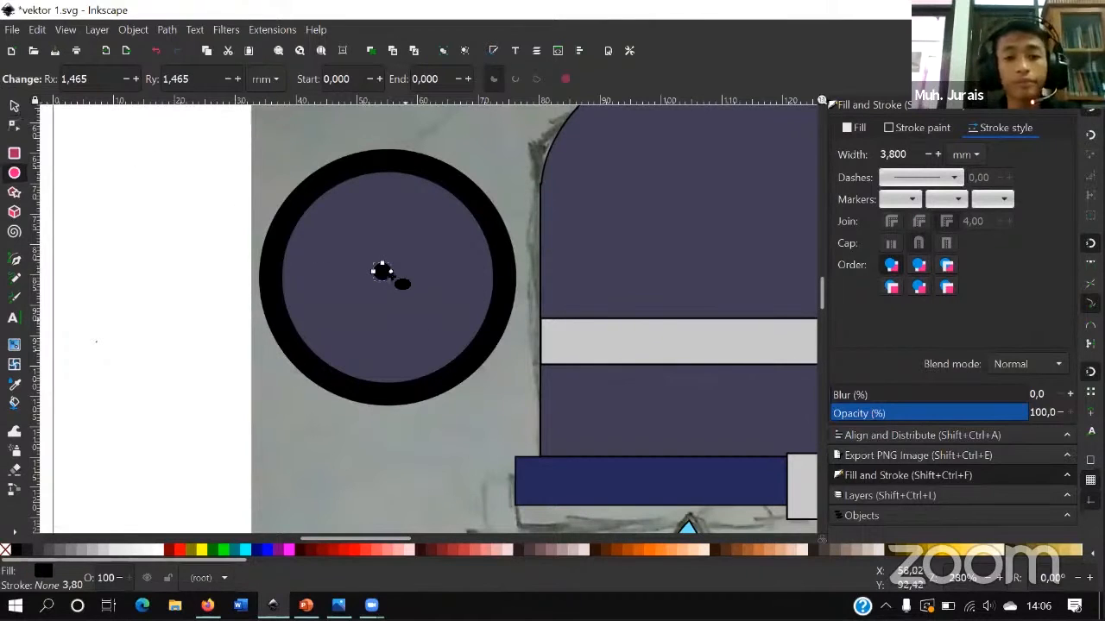
- Centre the black dot horizontally and vertically on the clock circle, aligning relative to the last selected object
{"action": "left_click", "coordinate": [14, 105]}
{"action": "scroll", "coordinate": [405, 258], "scroll_direction": "up", "scroll_amount": 1}
{"action": "scroll", "coordinate": [406, 264], "scroll_direction": "up", "scroll_amount": 1}
{"action": "left_click_drag", "start_coordinate": [341, 278], "coordinate": [378, 308]}
{"action": "left_click", "coordinate": [592, 306], "text": "shift"}
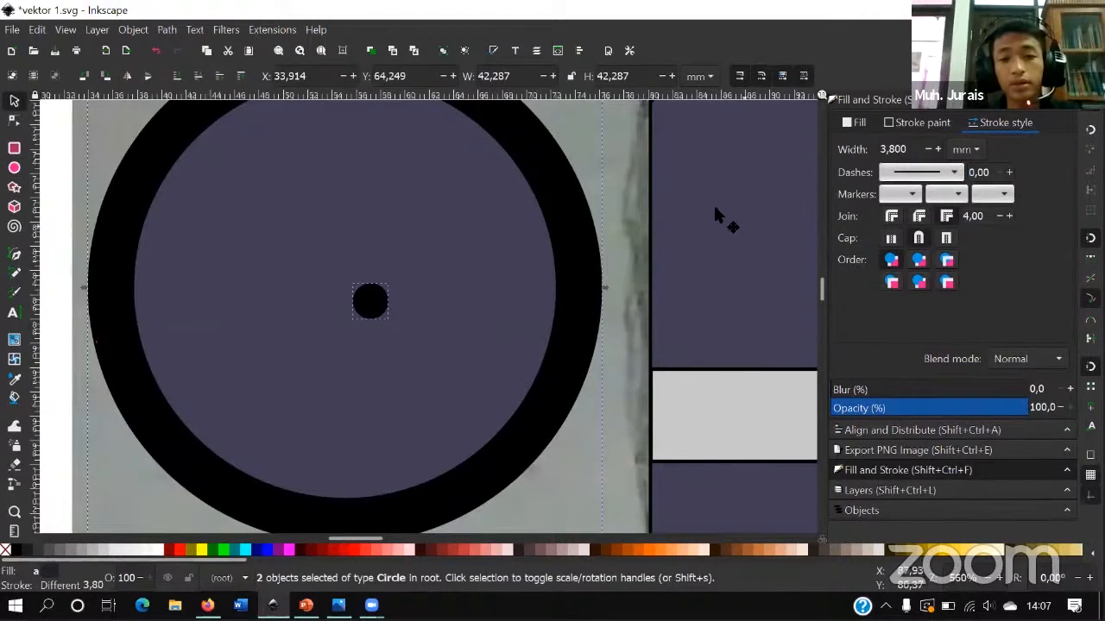
{"action": "left_click", "coordinate": [577, 50]}
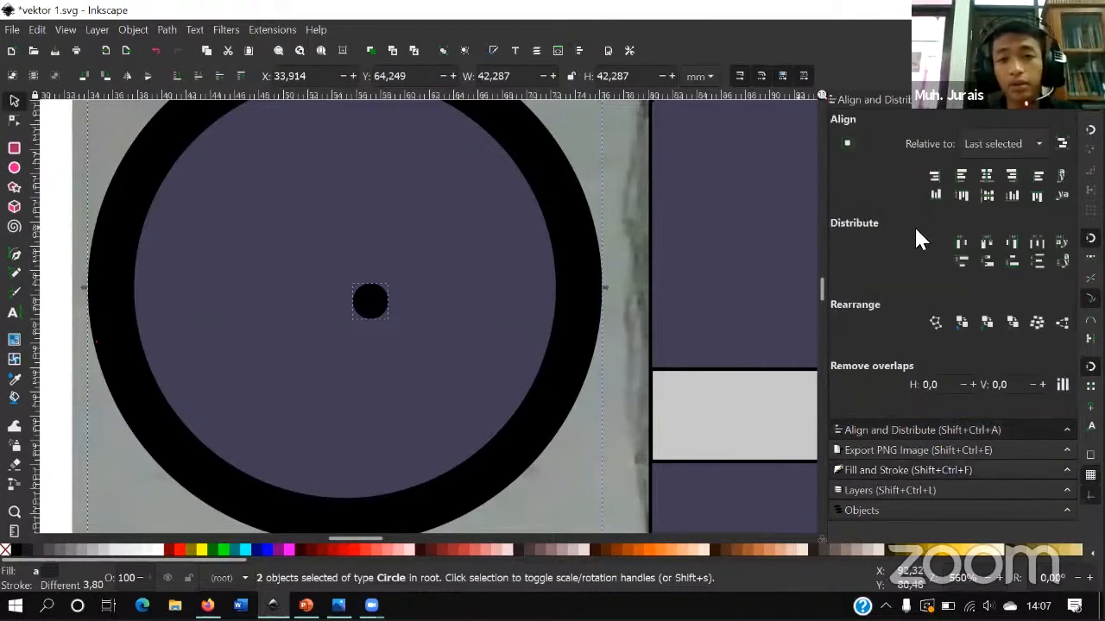
{"action": "left_click", "coordinate": [988, 145]}
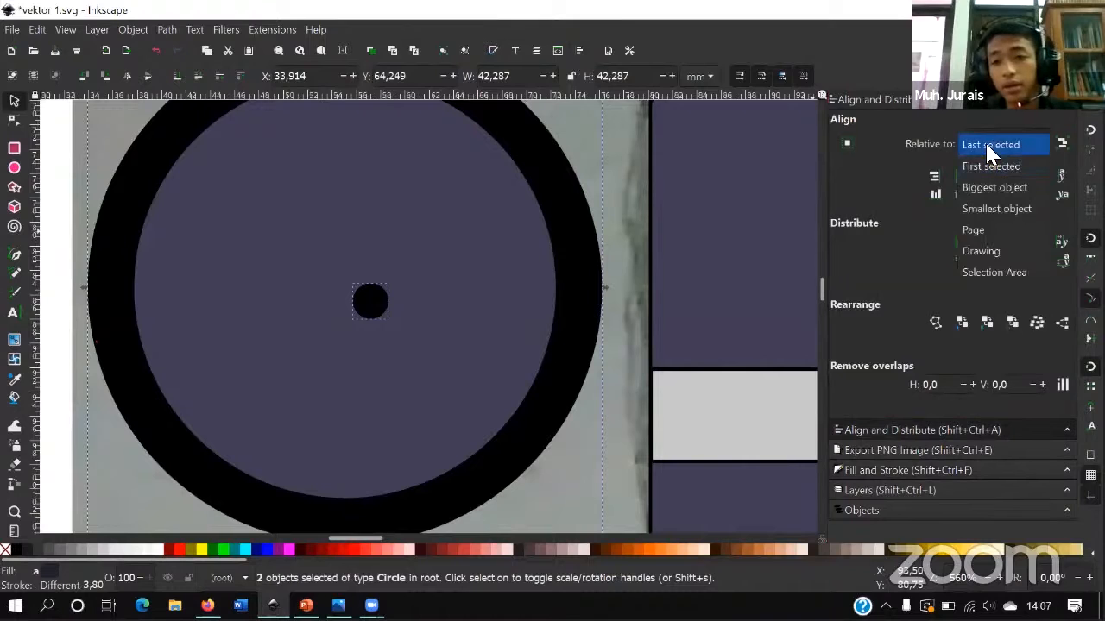
{"action": "left_click", "coordinate": [985, 145]}
{"action": "left_click", "coordinate": [987, 175]}
{"action": "left_click", "coordinate": [986, 195]}
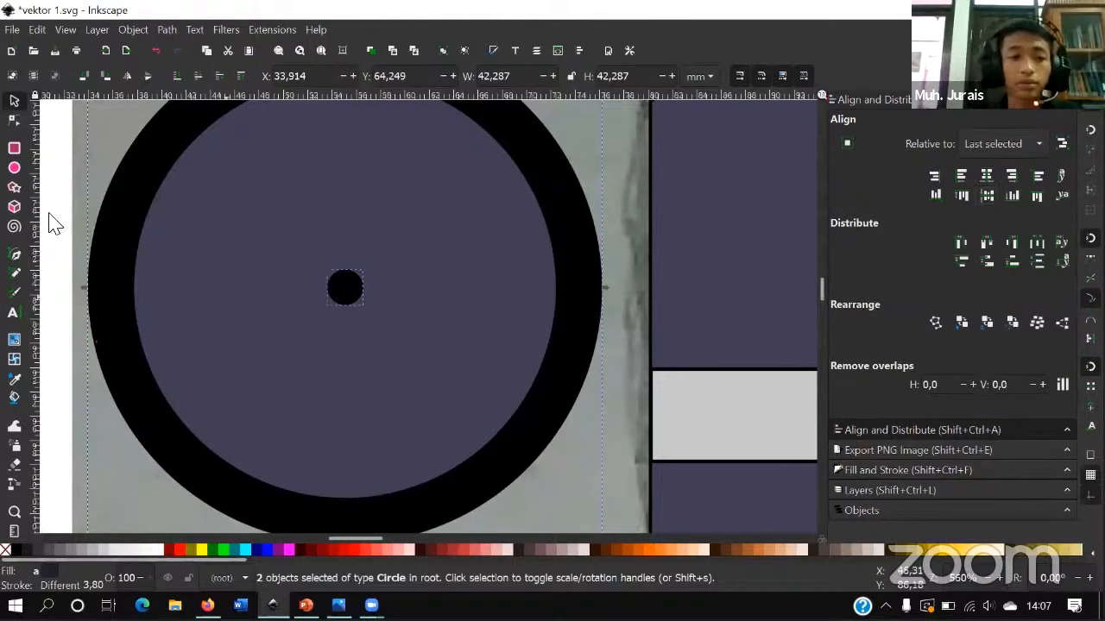
- Draw a narrow vertical rectangle about 1.8 by 11.7 mm above the clock's centre dot and fully round its ends
{"action": "left_click", "coordinate": [15, 152]}
{"action": "scroll", "coordinate": [311, 237], "scroll_direction": "up", "scroll_amount": 3}
{"action": "mouse_move", "coordinate": [321, 220]}
{"action": "left_mouse_down"}
{"action": "mouse_move", "coordinate": [347, 369]}
{"action": "mouse_move", "coordinate": [344, 361]}
{"action": "left_mouse_up"}
{"action": "scroll", "coordinate": [344, 225], "scroll_direction": "up", "scroll_amount": 2}
{"action": "left_click_drag", "start_coordinate": [348, 224], "coordinate": [349, 281]}
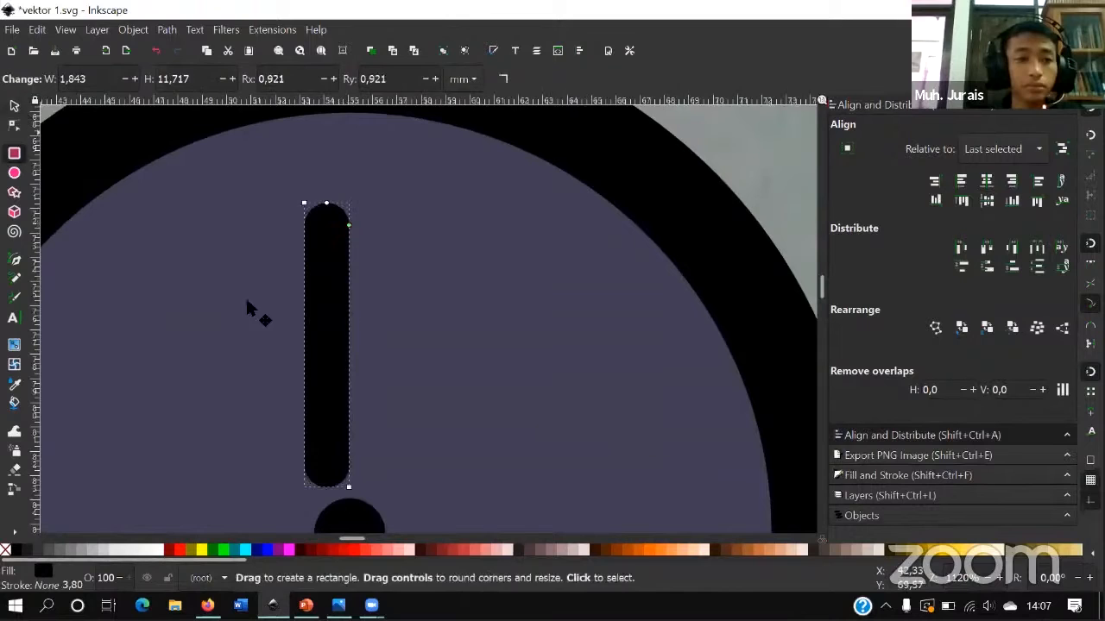
- Move the vertical clock hand down onto the centre dot and stretch it upward to about 15.4 mm long
{"action": "key", "text": "s"}
{"action": "left_click_drag", "start_coordinate": [342, 355], "coordinate": [371, 378]}
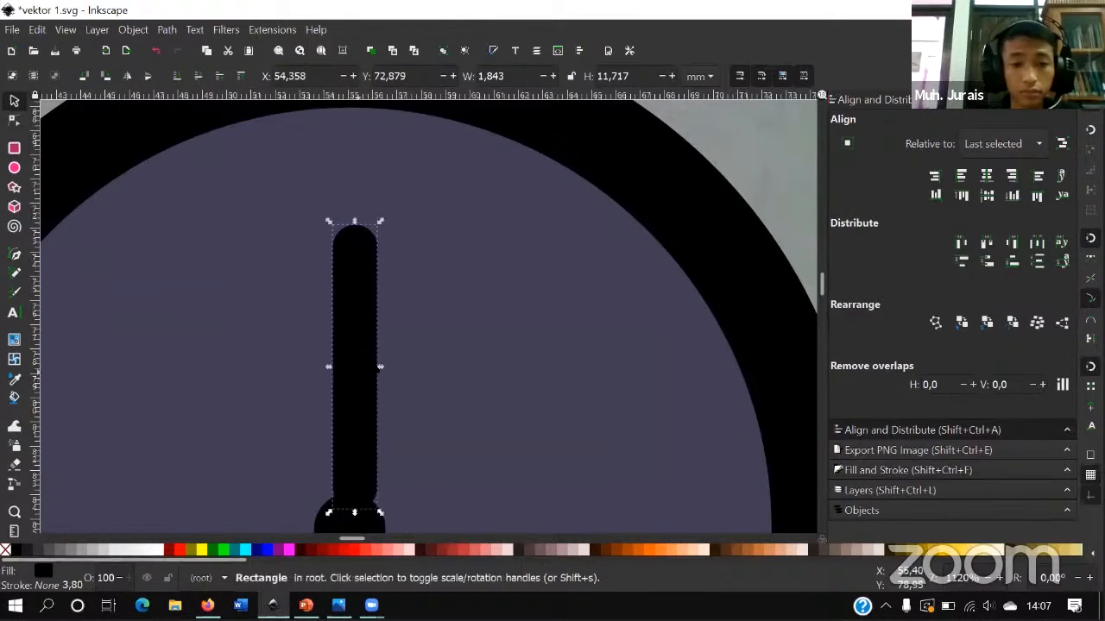
{"action": "left_click_drag", "start_coordinate": [356, 216], "coordinate": [369, 137]}
{"action": "left_click", "coordinate": [15, 120]}
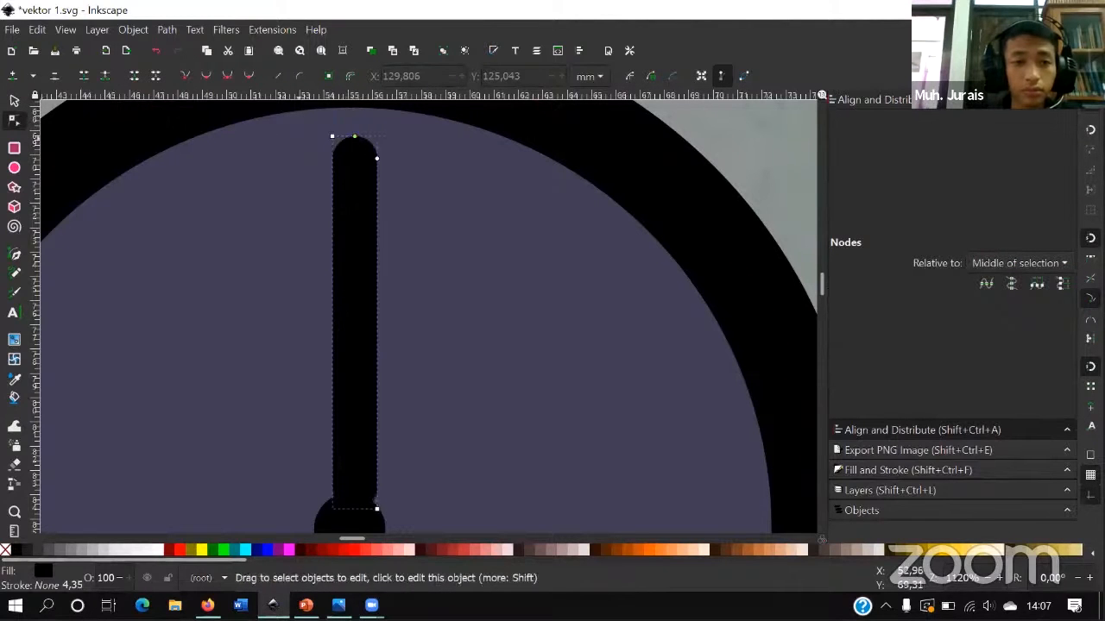
{"action": "left_click", "coordinate": [15, 101]}
{"action": "scroll", "coordinate": [183, 225], "scroll_direction": "down", "scroll_amount": 3, "text": "ctrl"}
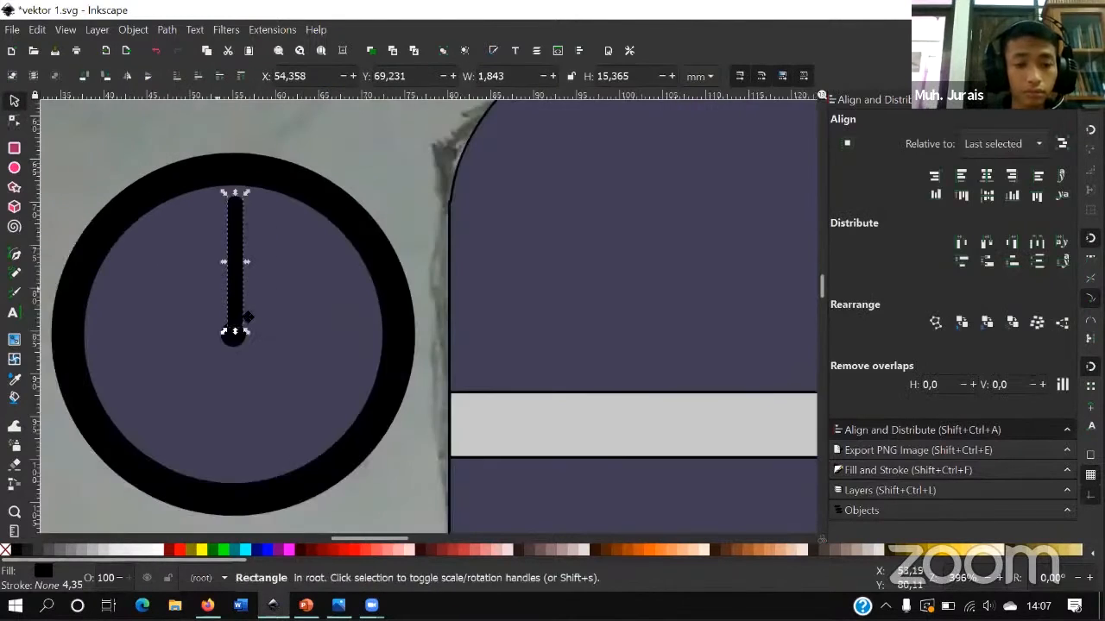
- Duplicate the vertical clock hand, rotate the copy 90° to horizontal and place its inner end on the centre dot
{"action": "key", "text": "ctrl+d"}
{"action": "left_click_drag", "start_coordinate": [252, 314], "coordinate": [232, 342]}
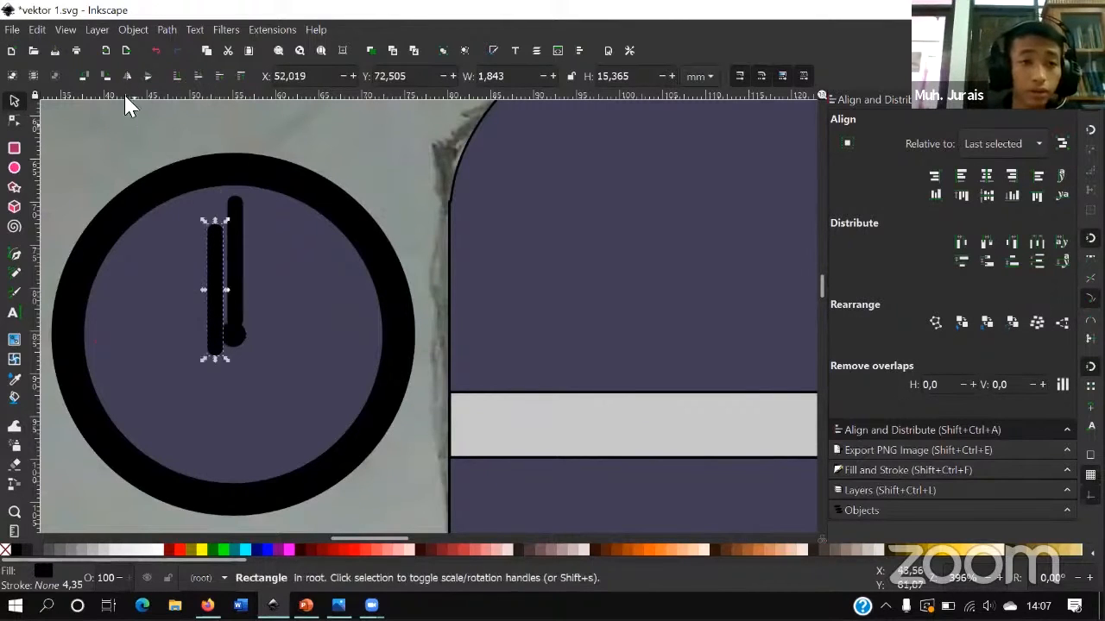
{"action": "left_click", "coordinate": [106, 70]}
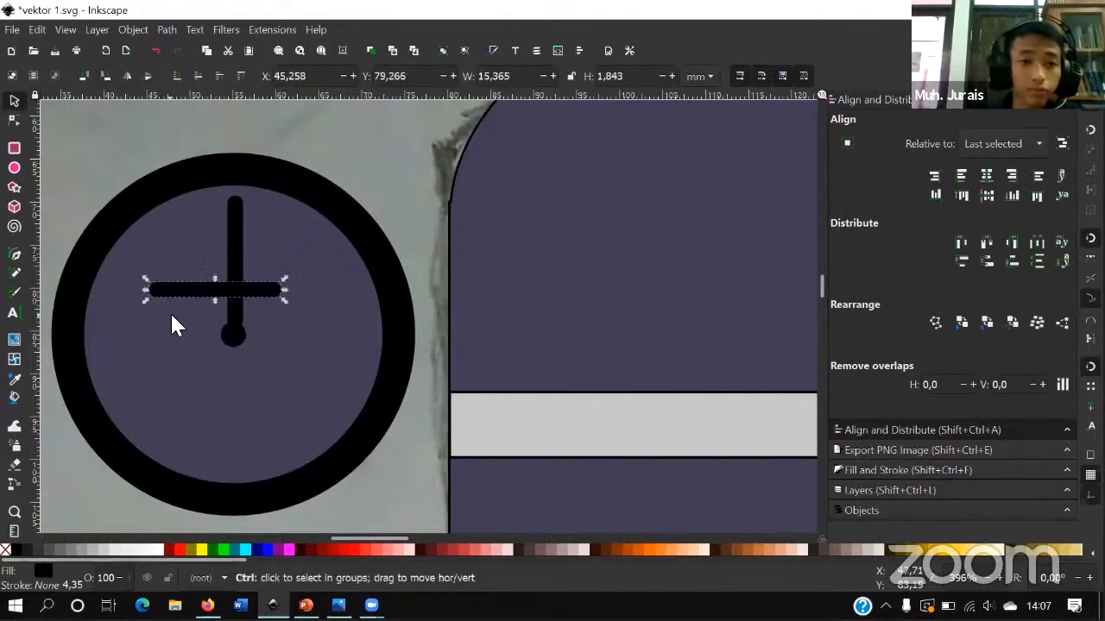
{"action": "scroll", "coordinate": [170, 312], "scroll_direction": "up", "scroll_amount": 2, "text": "ctrl"}
{"action": "left_click_drag", "start_coordinate": [275, 278], "coordinate": [198, 370]}
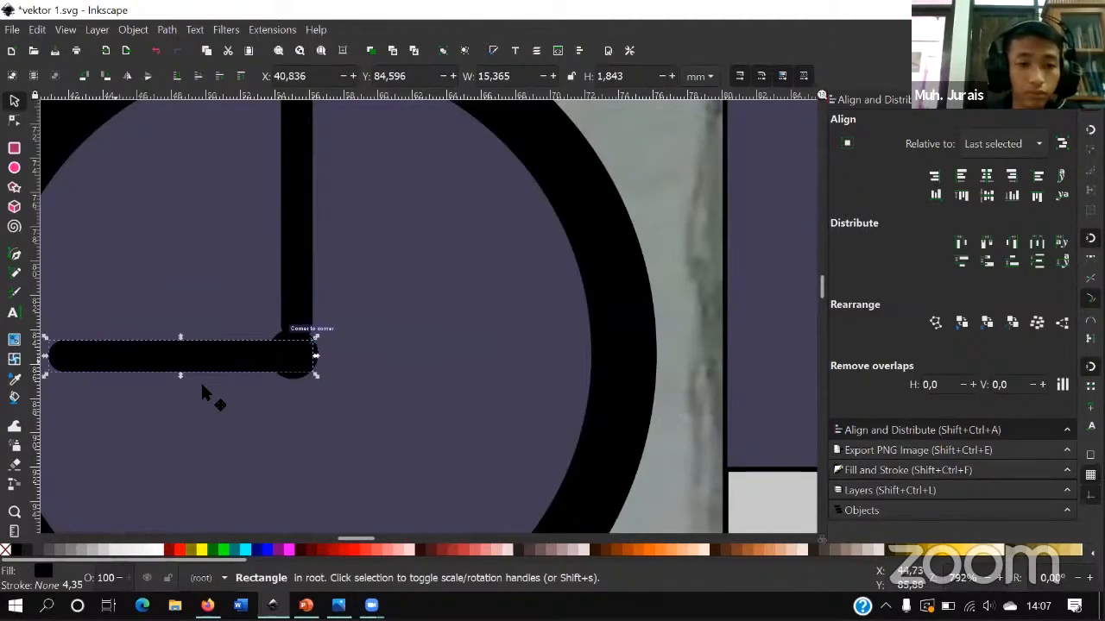
- Shorten the horizontal clock hand from its outer end, adjust its corner rounding and reposition it against the centre dot
{"action": "scroll", "coordinate": [191, 372], "scroll_direction": "left", "scroll_amount": 2}
{"action": "left_click_drag", "start_coordinate": [139, 353], "coordinate": [194, 355]}
{"action": "left_click", "coordinate": [14, 120]}
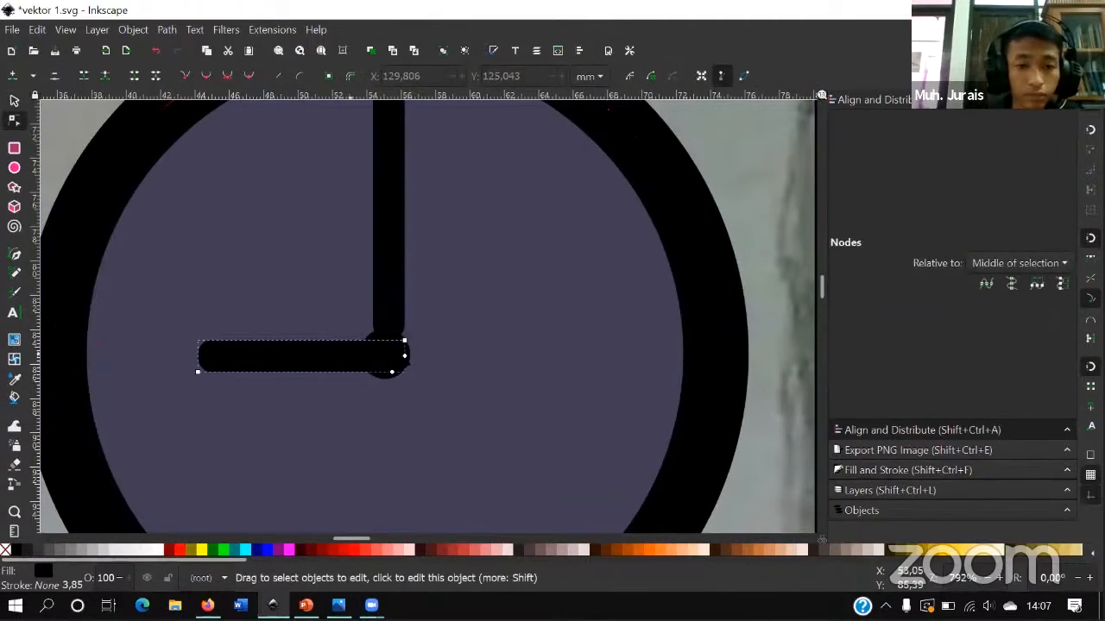
{"action": "left_click_drag", "start_coordinate": [403, 341], "coordinate": [387, 342]}
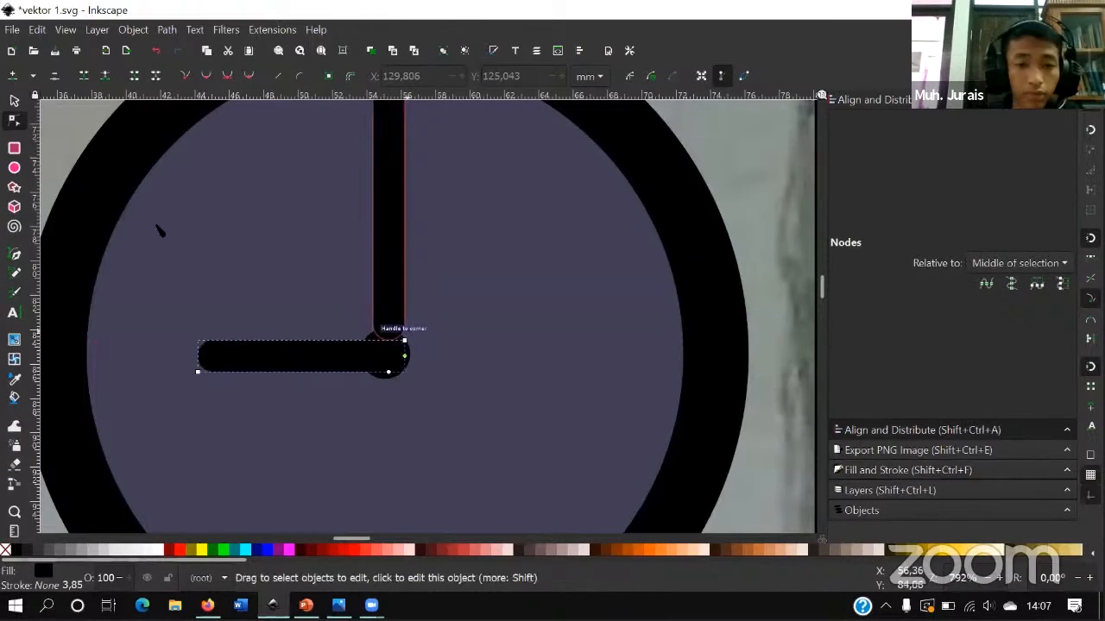
{"action": "left_click", "coordinate": [14, 101]}
{"action": "left_click_drag", "start_coordinate": [324, 373], "coordinate": [315, 339]}
- Move the vertical clock hand slightly down into the centre dot and centre it horizontally on the dot
{"action": "scroll", "coordinate": [373, 371], "scroll_direction": "up", "scroll_amount": 3}
{"action": "left_click", "coordinate": [429, 345]}
{"action": "left_click", "coordinate": [418, 208]}
{"action": "left_click_drag", "start_coordinate": [417, 209], "coordinate": [409, 225]}
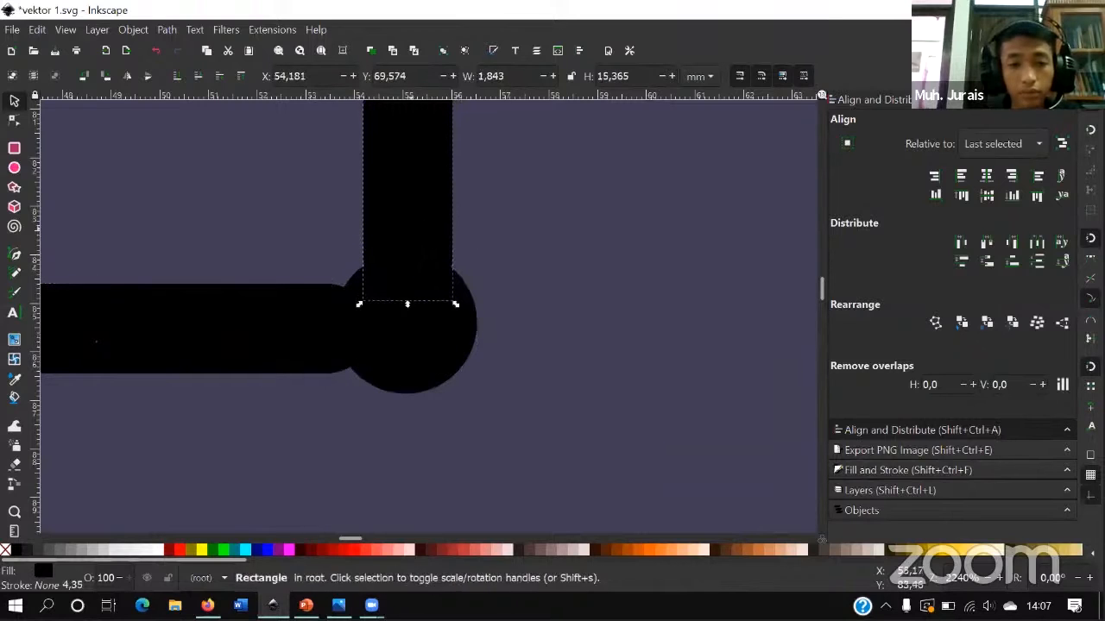
{"action": "left_click", "coordinate": [467, 353], "text": "shift"}
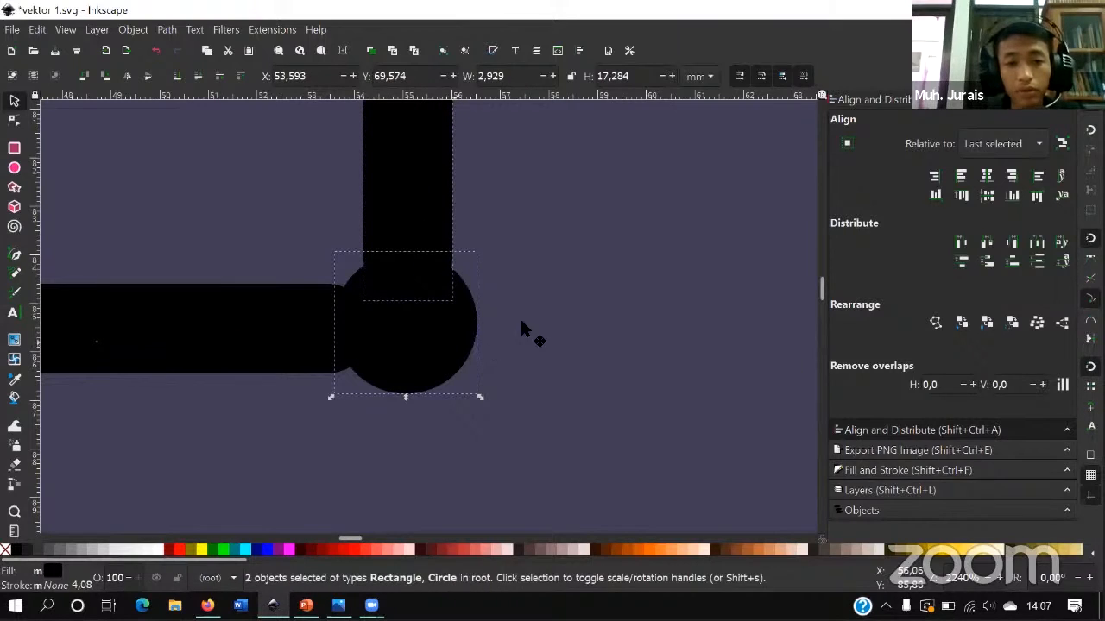
{"action": "left_click", "coordinate": [987, 177]}
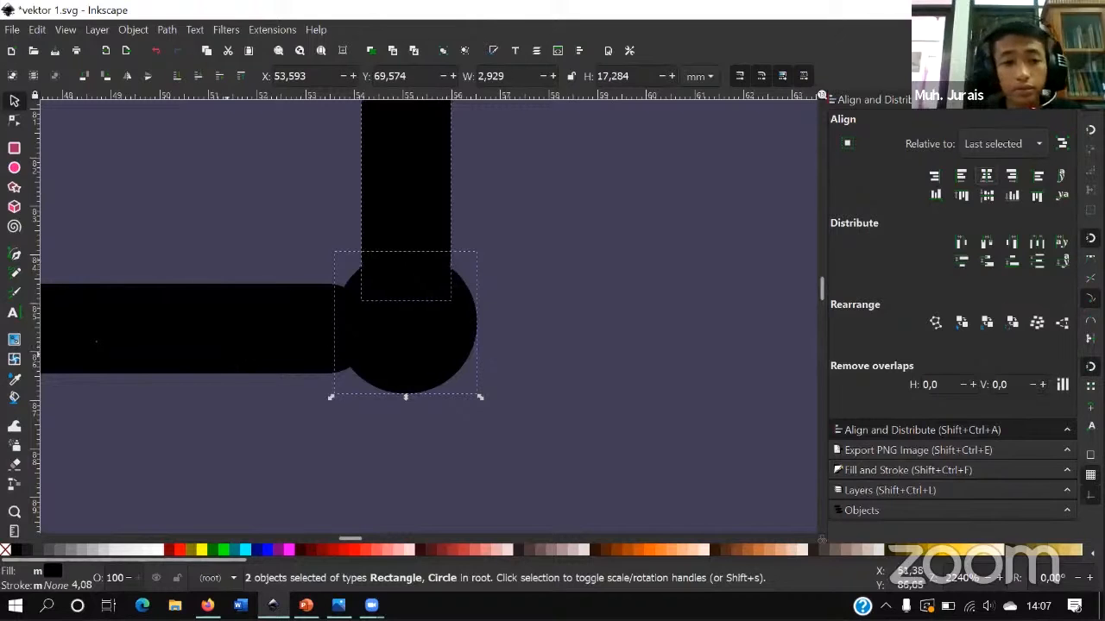
- Centre the horizontal clock hand vertically on the centre dot
{"action": "left_click", "coordinate": [310, 345]}
{"action": "left_click", "coordinate": [469, 357], "text": "shift"}
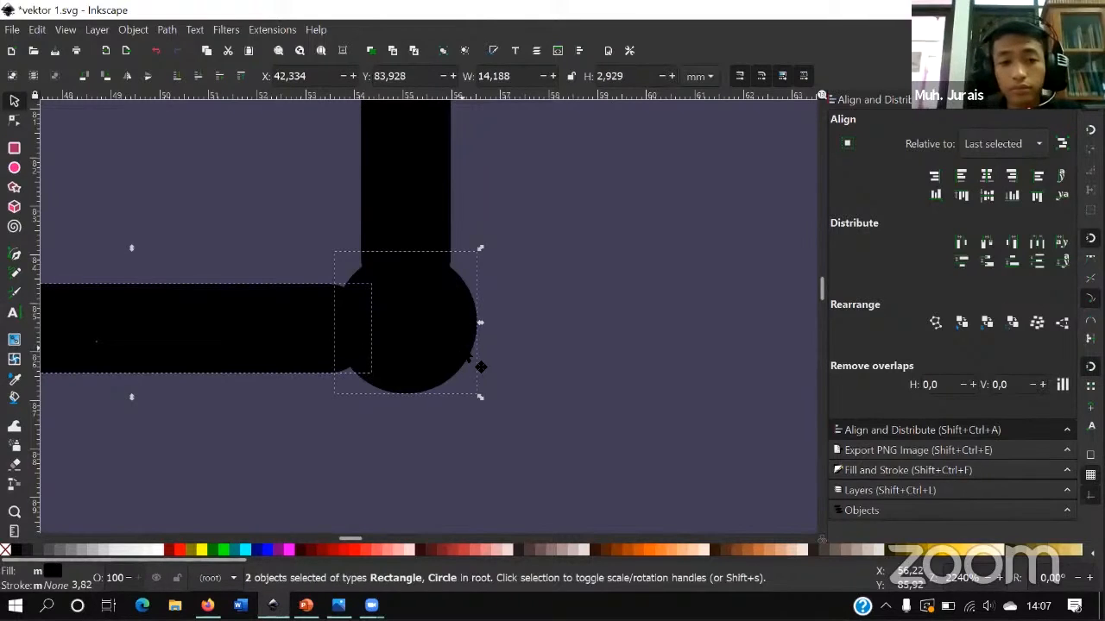
{"action": "left_click", "coordinate": [988, 197]}
{"action": "scroll", "coordinate": [376, 363], "scroll_direction": "down", "scroll_amount": 1}
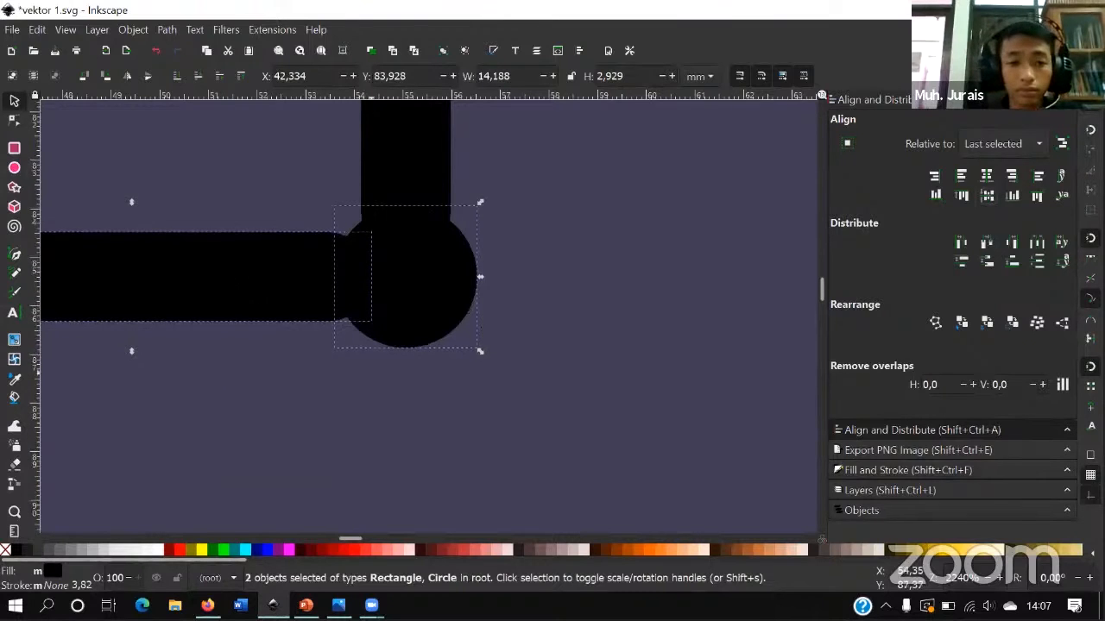
{"action": "left_click", "coordinate": [371, 371]}
- Nudge the horizontal hand right and the vertical hand down so their inner ends sit inside the centre dot
{"action": "left_click", "coordinate": [243, 276]}
{"action": "key", "text": "Right"}
{"action": "key", "text": "Right"}
{"action": "key", "text": "Tab"}
{"action": "key", "text": "Down"}
{"action": "key", "text": "Down"}
{"action": "key", "text": "Down"}
{"action": "key", "text": "Tab"}
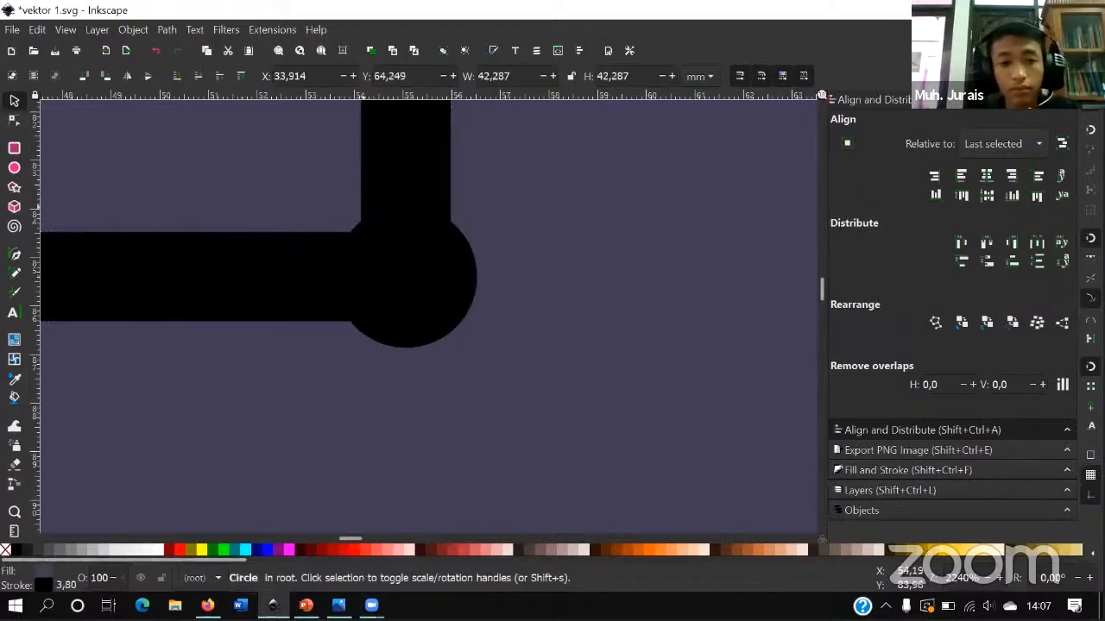
- Fill the wall clock's face with the light grey #c9c9c9 sampled from the palette swatches
{"action": "scroll", "coordinate": [444, 226], "scroll_direction": "down", "scroll_amount": 7}
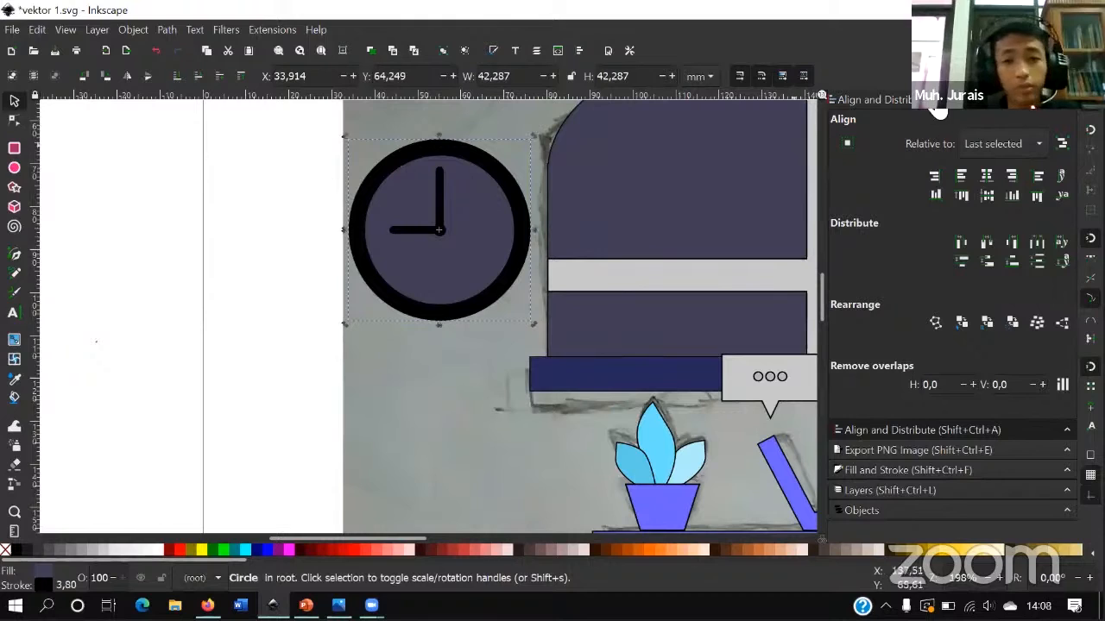
{"action": "left_click", "coordinate": [161, 159]}
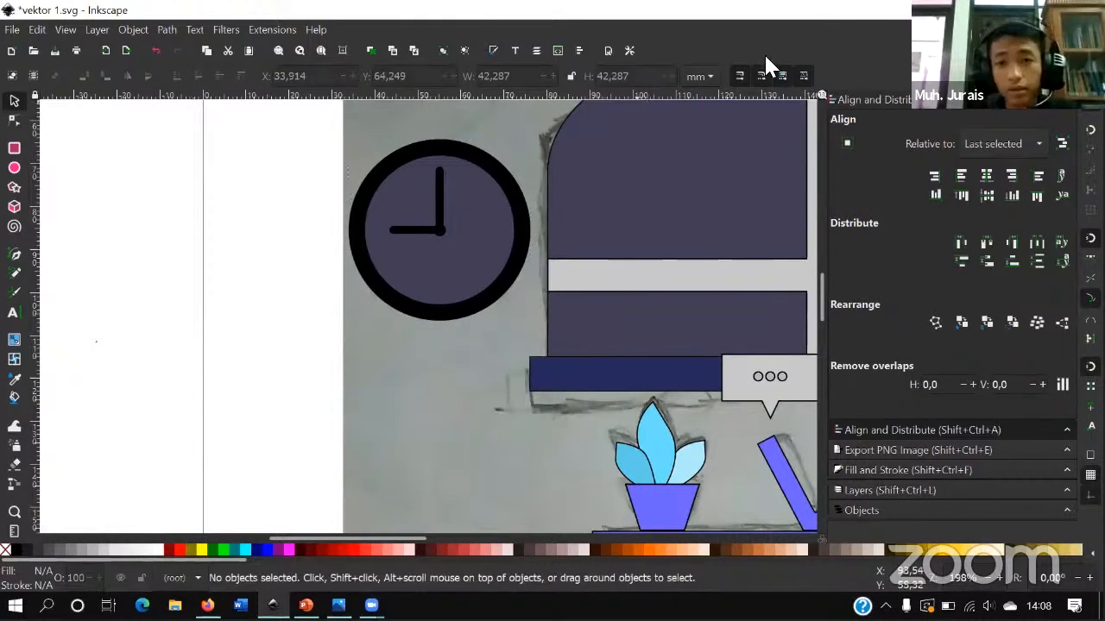
{"action": "left_click", "coordinate": [495, 51]}
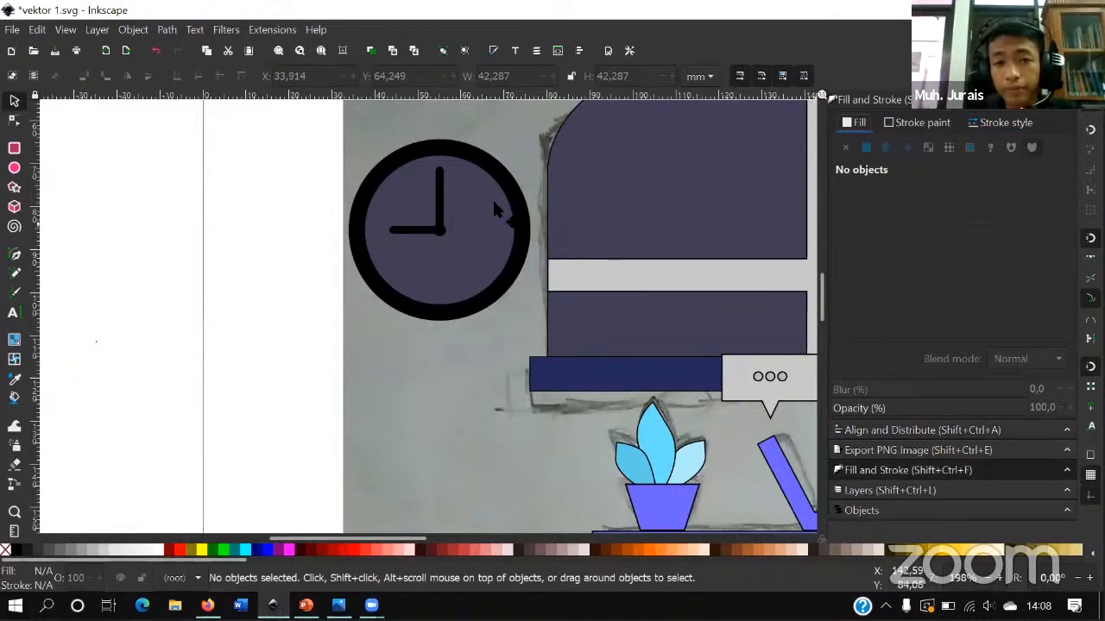
{"action": "left_click", "coordinate": [510, 215]}
{"action": "left_click", "coordinate": [870, 330]}
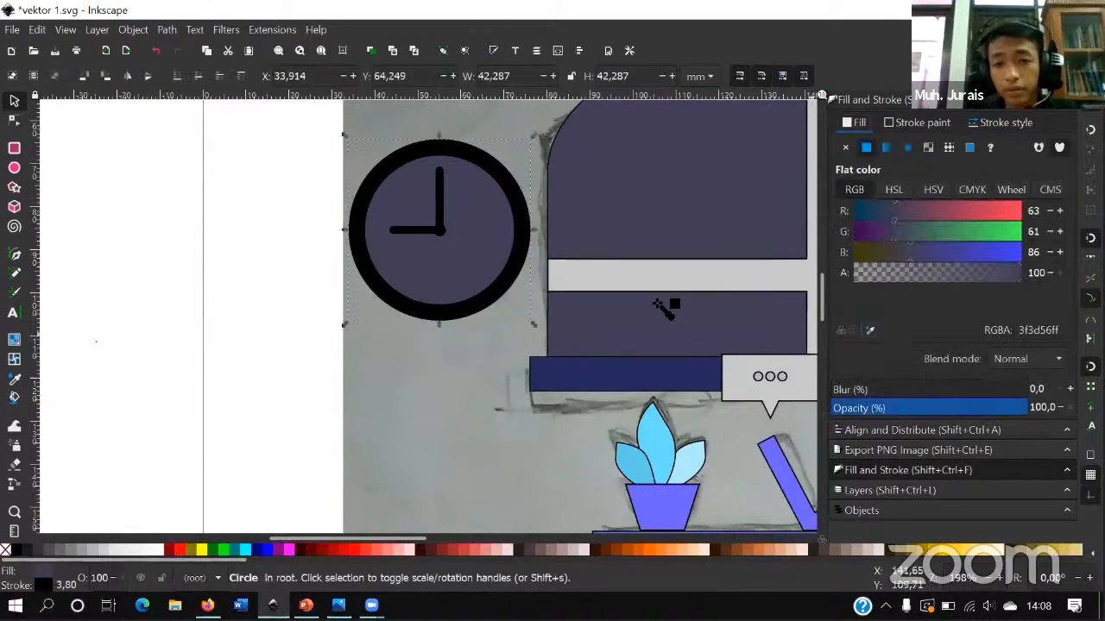
{"action": "scroll", "coordinate": [654, 302], "scroll_direction": "right", "scroll_amount": 10}
{"action": "scroll", "coordinate": [655, 290], "scroll_direction": "right", "scroll_amount": 5}
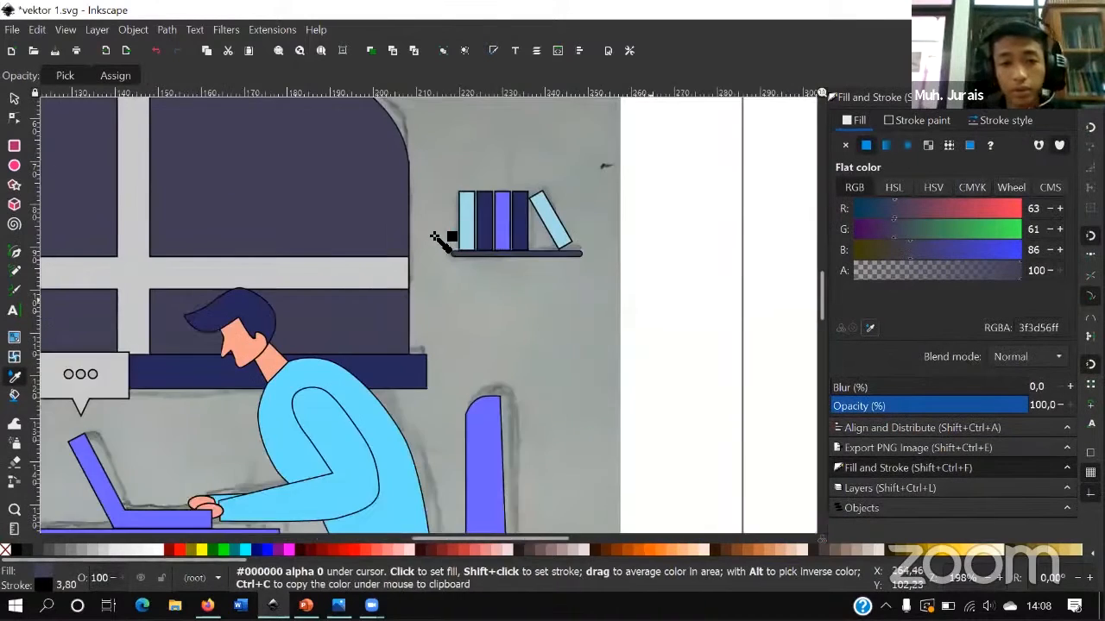
{"action": "scroll", "coordinate": [377, 221], "scroll_direction": "up", "scroll_amount": 4}
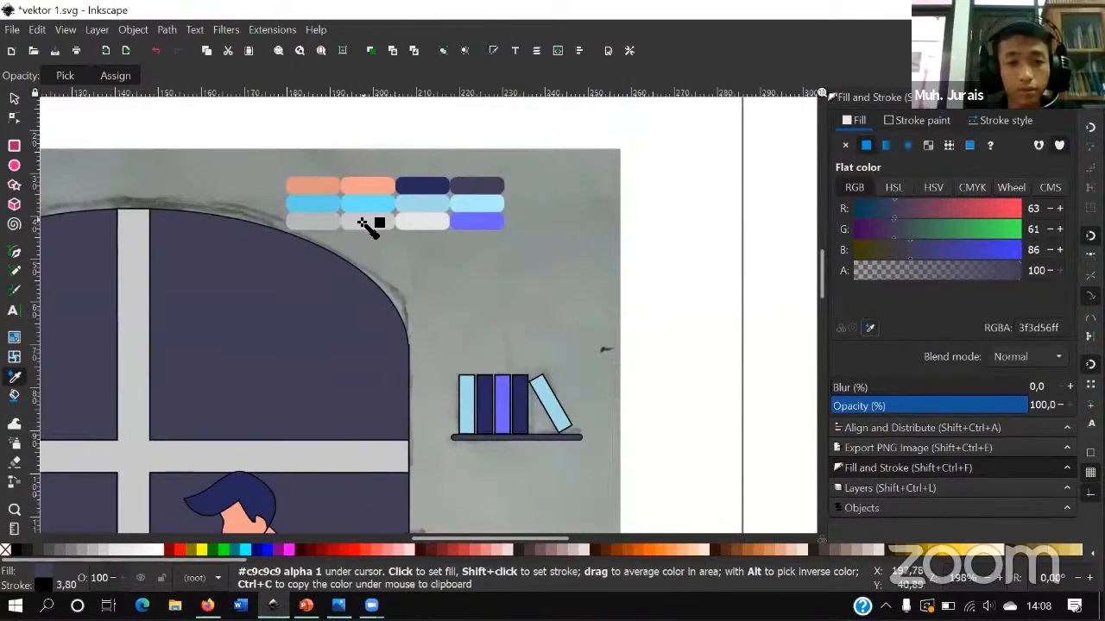
{"action": "left_click", "coordinate": [377, 222]}
{"action": "scroll", "coordinate": [222, 337], "scroll_direction": "down", "scroll_amount": 3}
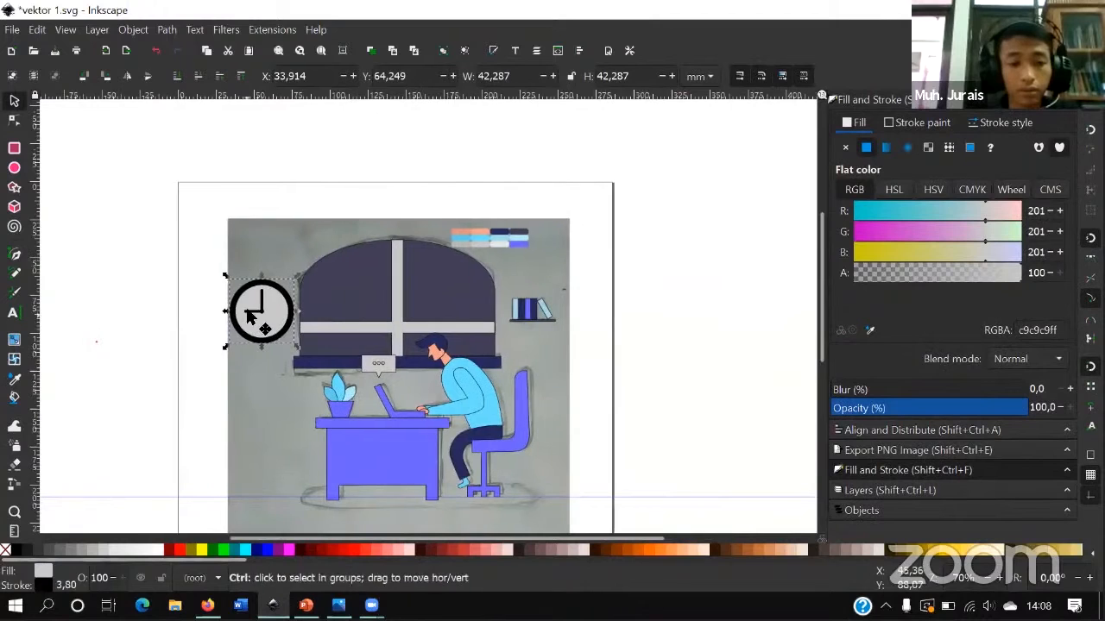
- Colour the clock rim's stroke with the grey #b9b9b9 sampled from the palette swatches
{"action": "scroll", "coordinate": [150, 314], "scroll_direction": "up", "scroll_amount": 2}
{"action": "left_click", "coordinate": [276, 303], "text": "ctrl"}
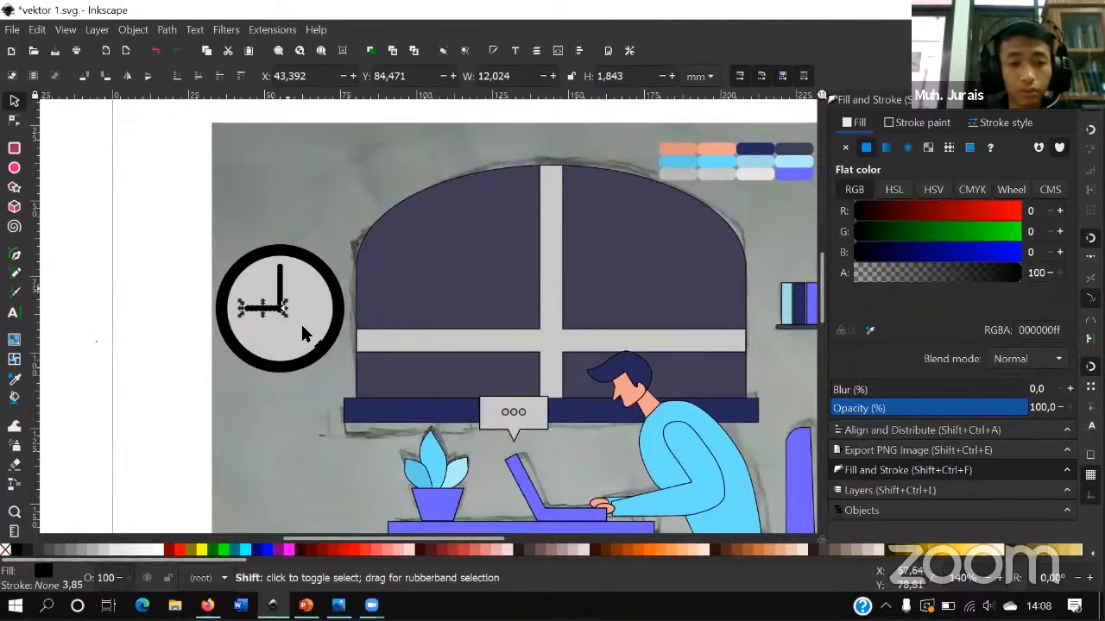
{"action": "left_click", "coordinate": [336, 324]}
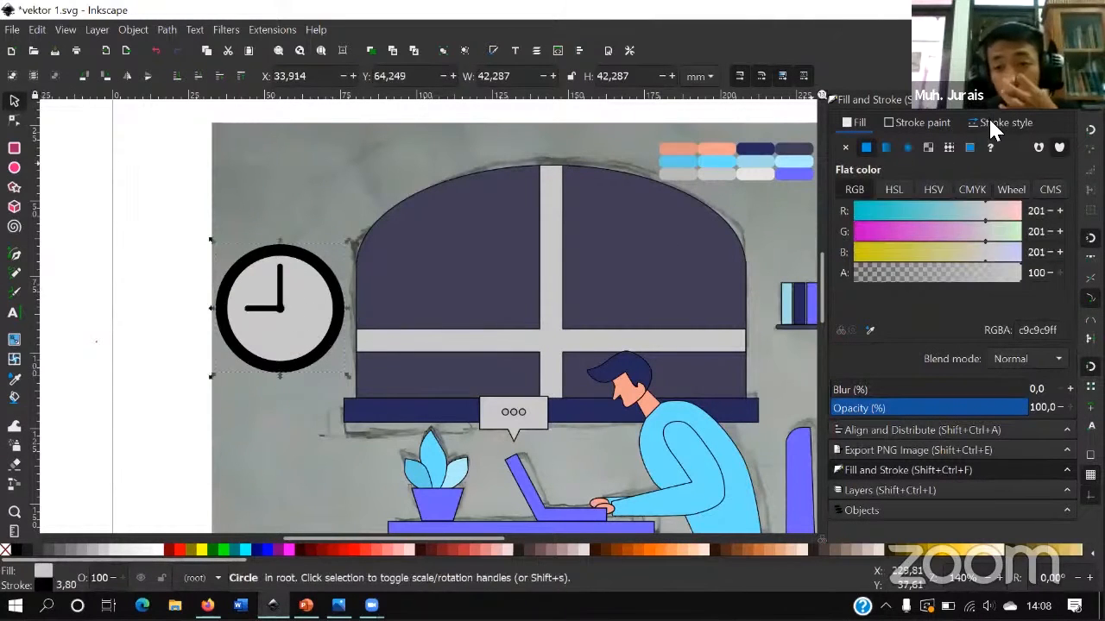
{"action": "left_click", "coordinate": [993, 122]}
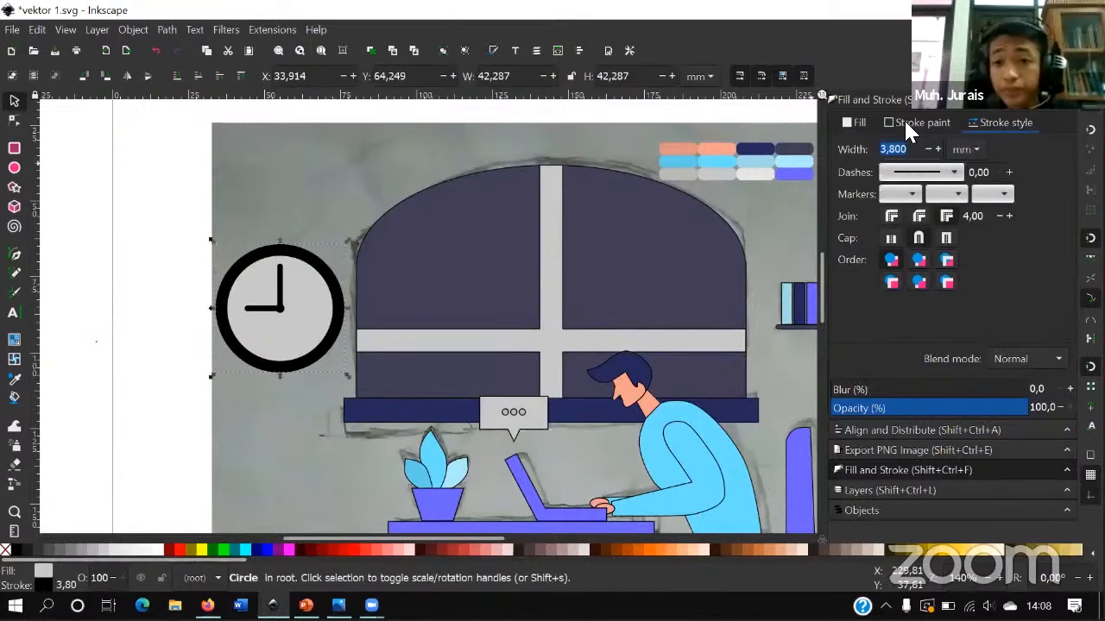
{"action": "left_click", "coordinate": [907, 121]}
{"action": "left_click", "coordinate": [870, 328]}
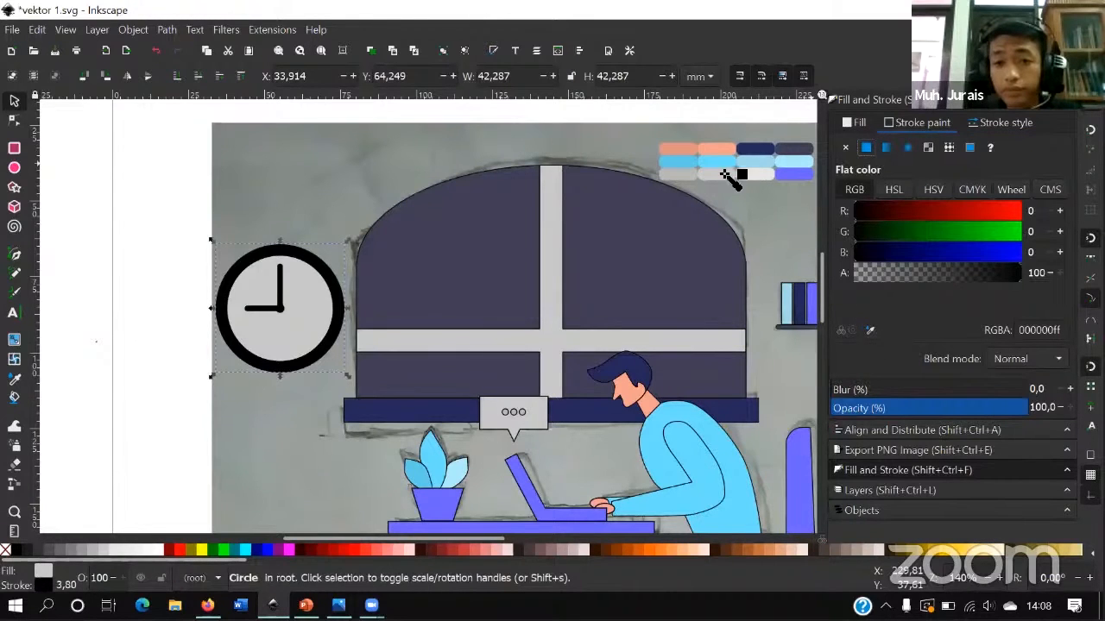
{"action": "left_click", "coordinate": [680, 182], "text": "shift"}
{"action": "key", "text": "s"}
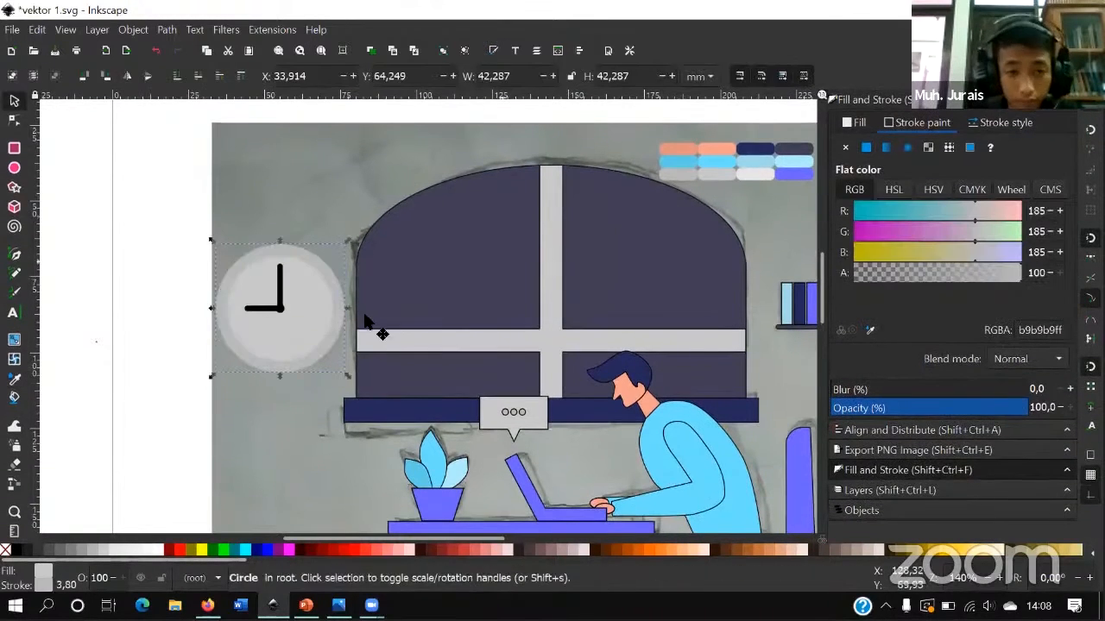
- Select both clock hands together with the centre dot
{"action": "scroll", "coordinate": [293, 336], "scroll_direction": "up", "scroll_amount": 1}
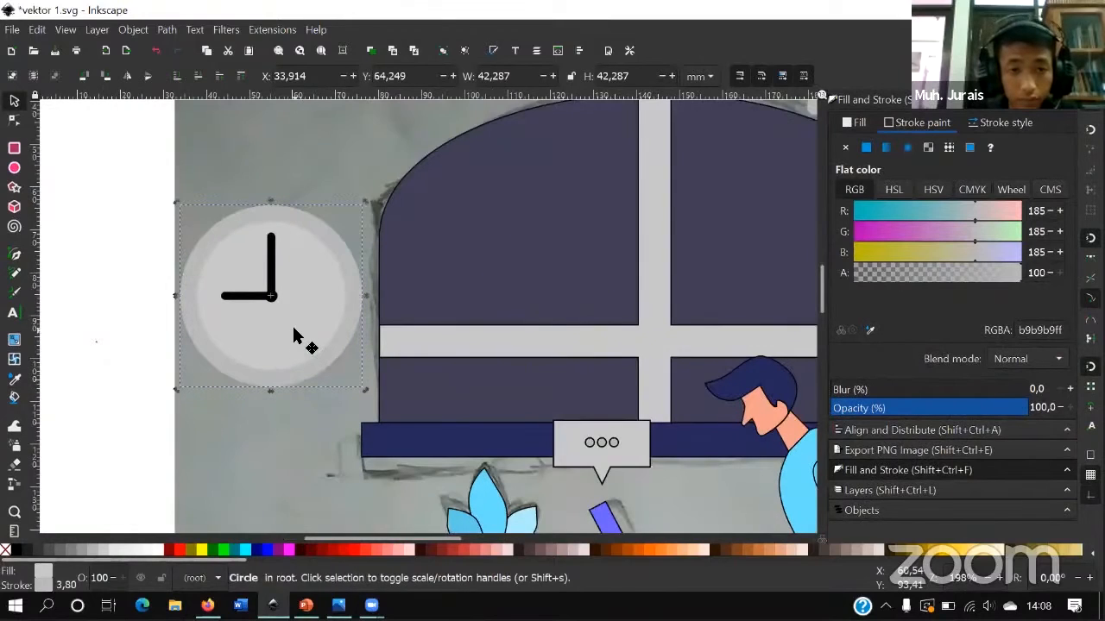
{"action": "left_click", "coordinate": [273, 263]}
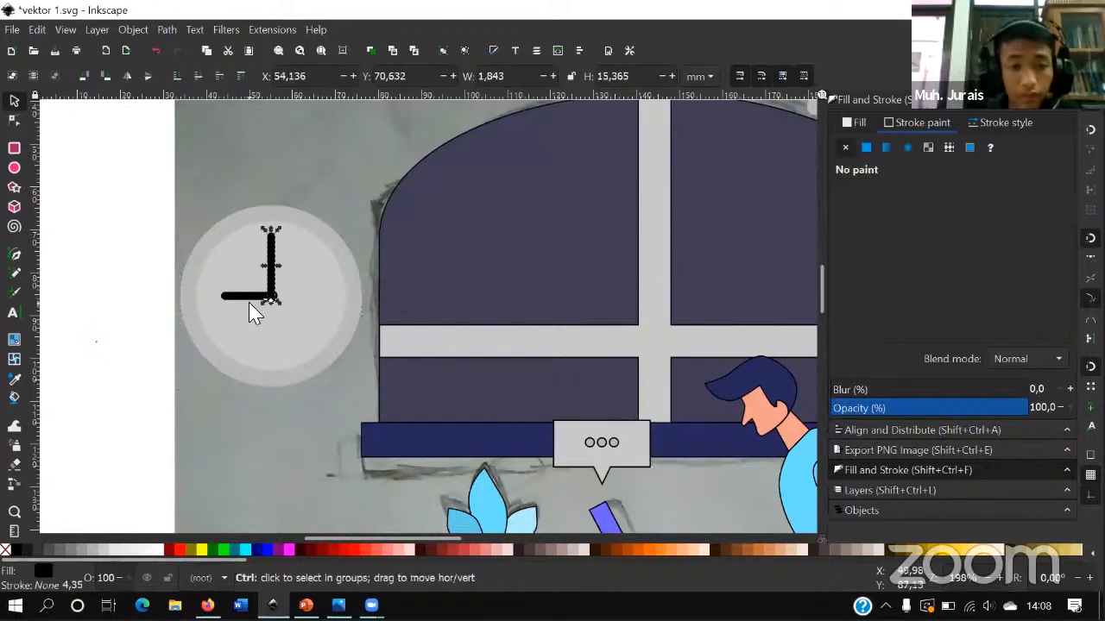
{"action": "scroll", "coordinate": [249, 302], "scroll_direction": "up", "scroll_amount": 1}
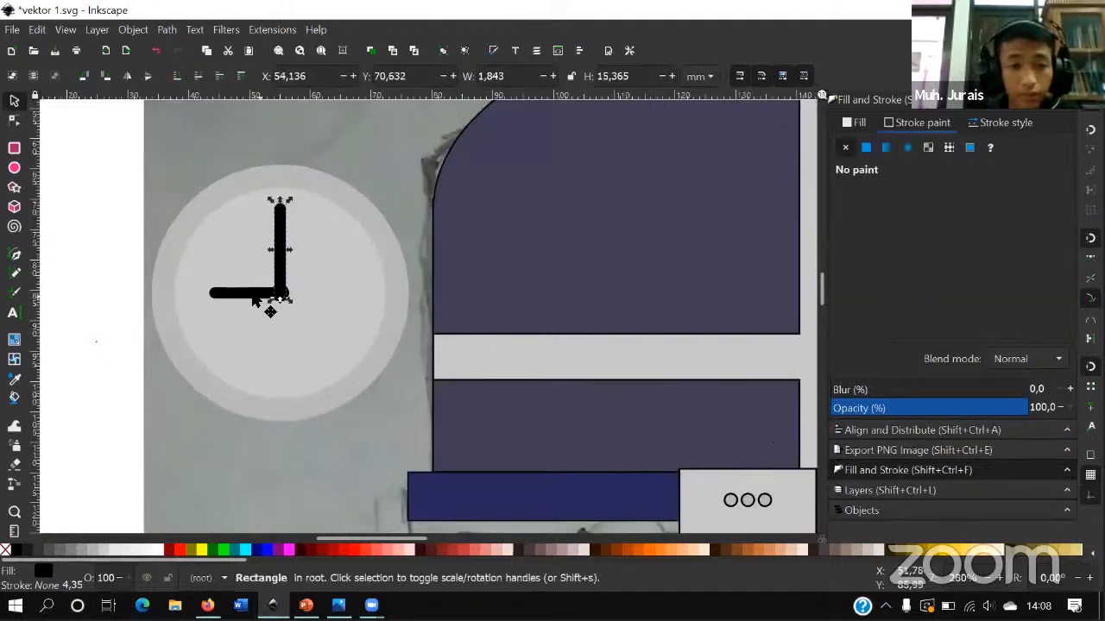
{"action": "left_click", "coordinate": [284, 296], "text": "shift"}
{"action": "scroll", "coordinate": [285, 297], "scroll_direction": "up", "scroll_amount": 1}
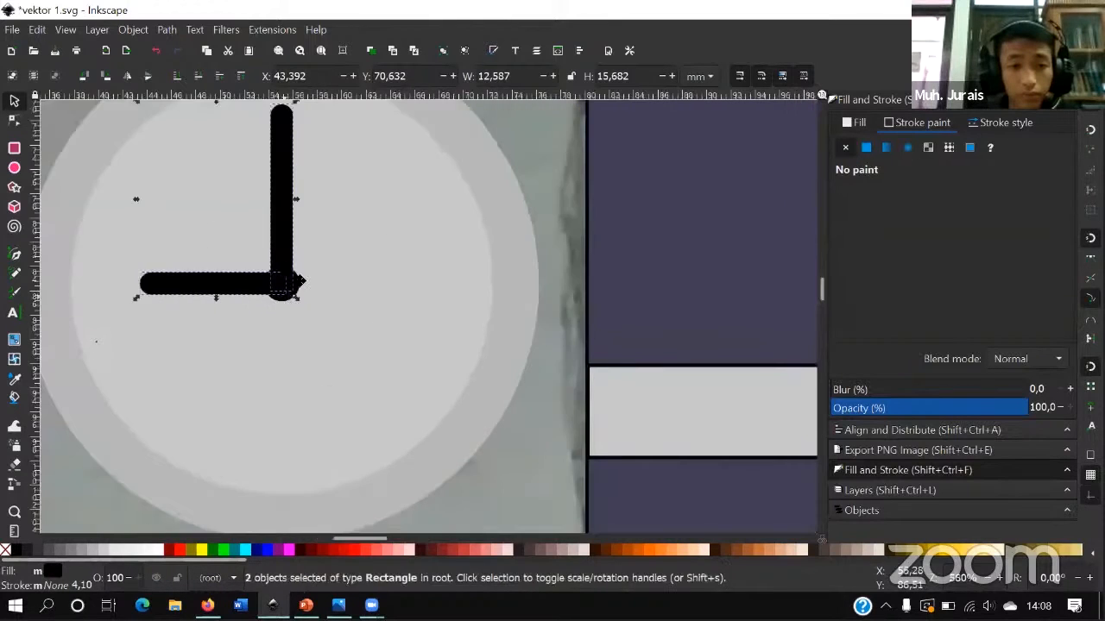
{"action": "left_click", "coordinate": [283, 292], "text": "shift"}
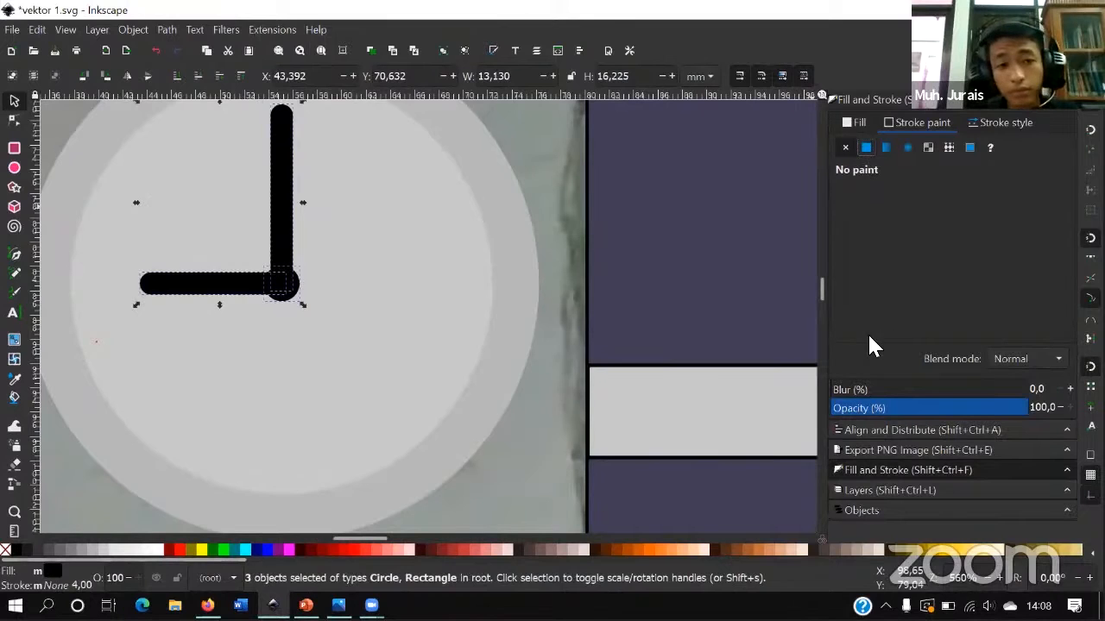
{"action": "key", "text": "d"}
{"action": "left_click", "coordinate": [508, 379], "text": "shift"}
{"action": "key", "text": "d"}
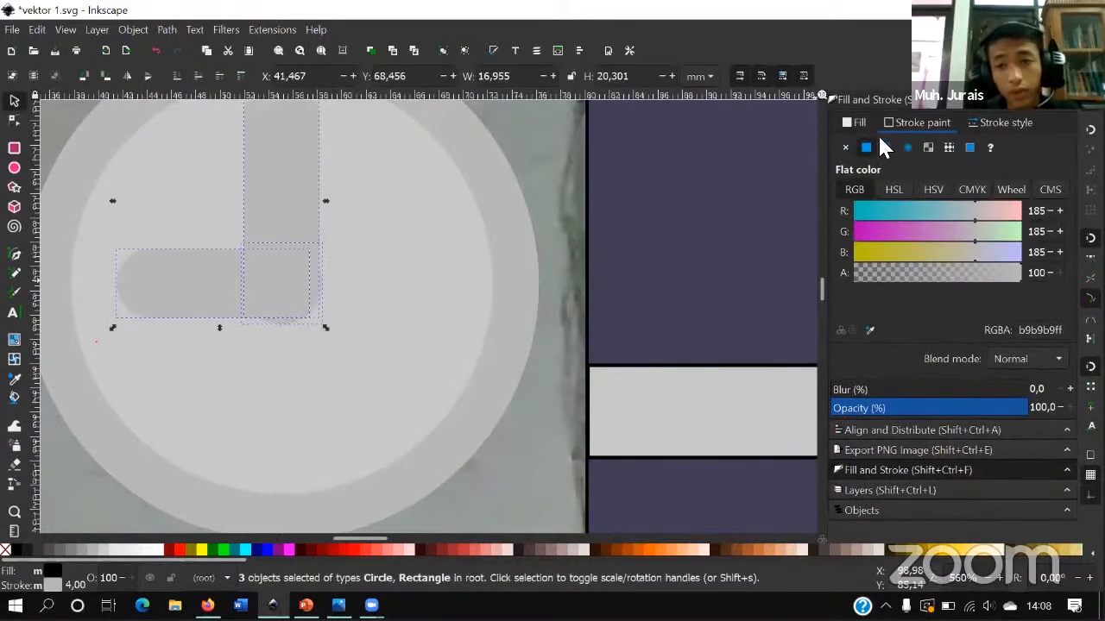
{"action": "left_click", "coordinate": [845, 146]}
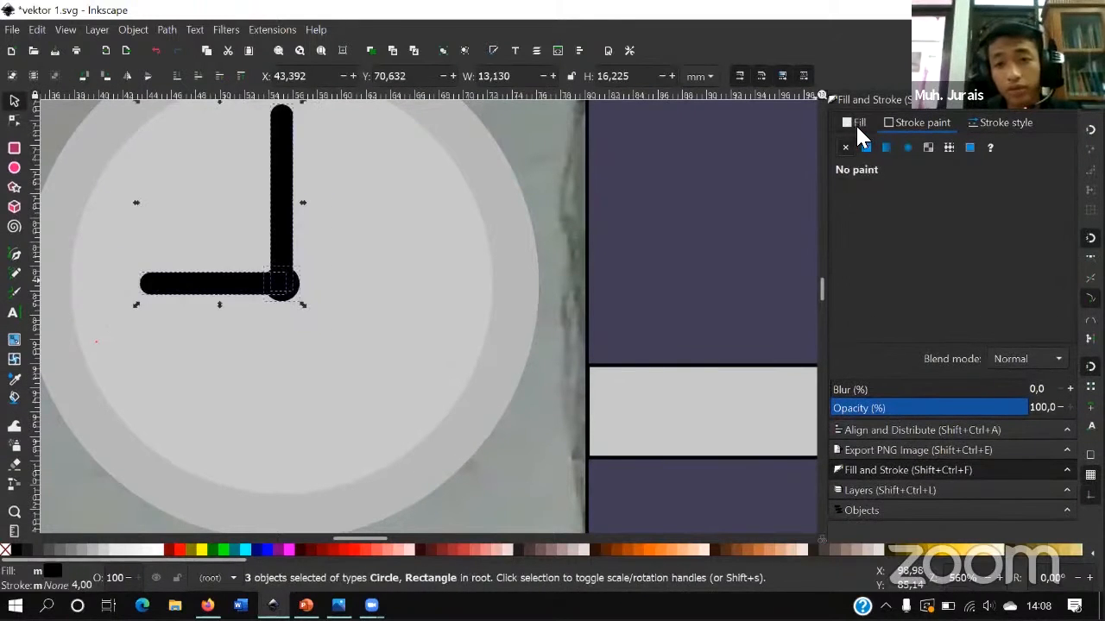
- Fill the clock hands and centre dot with the rim's grey #b9b9b9 and clear the selection
{"action": "left_click", "coordinate": [854, 122]}
{"action": "left_click", "coordinate": [527, 325]}
{"action": "key", "text": "d"}
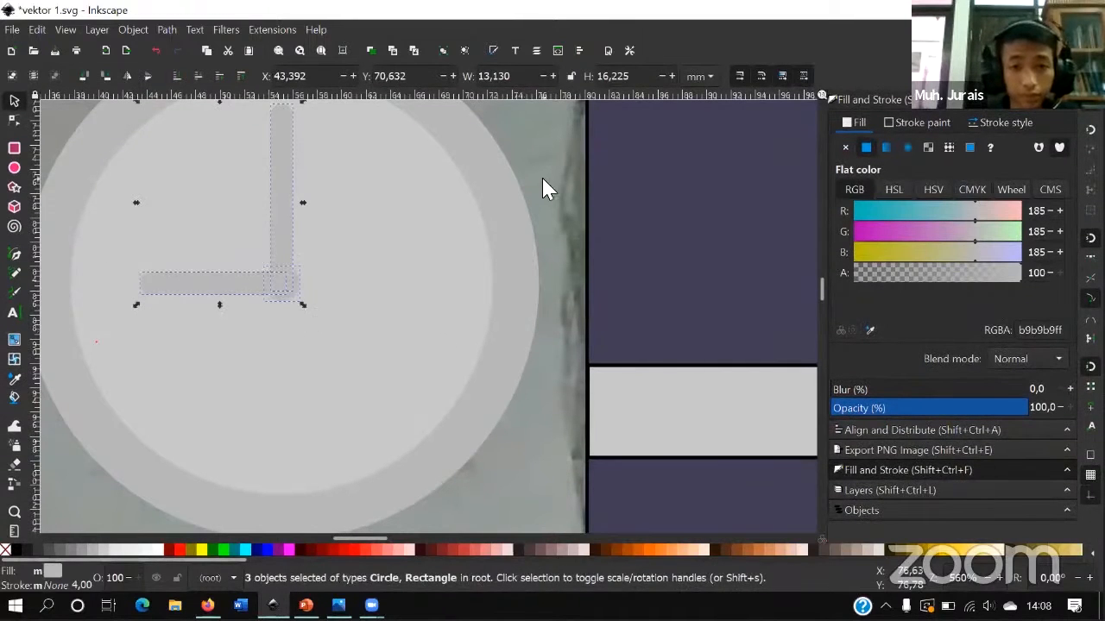
{"action": "key", "text": "Escape"}
- Look over the whole desk scene, from the wall clock and window to the bookshelf, desk and chair
{"action": "scroll", "coordinate": [405, 246], "scroll_direction": "down", "scroll_amount": 3, "text": "ctrl"}
{"action": "scroll", "coordinate": [343, 289], "scroll_direction": "down", "scroll_amount": 2, "text": "ctrl"}
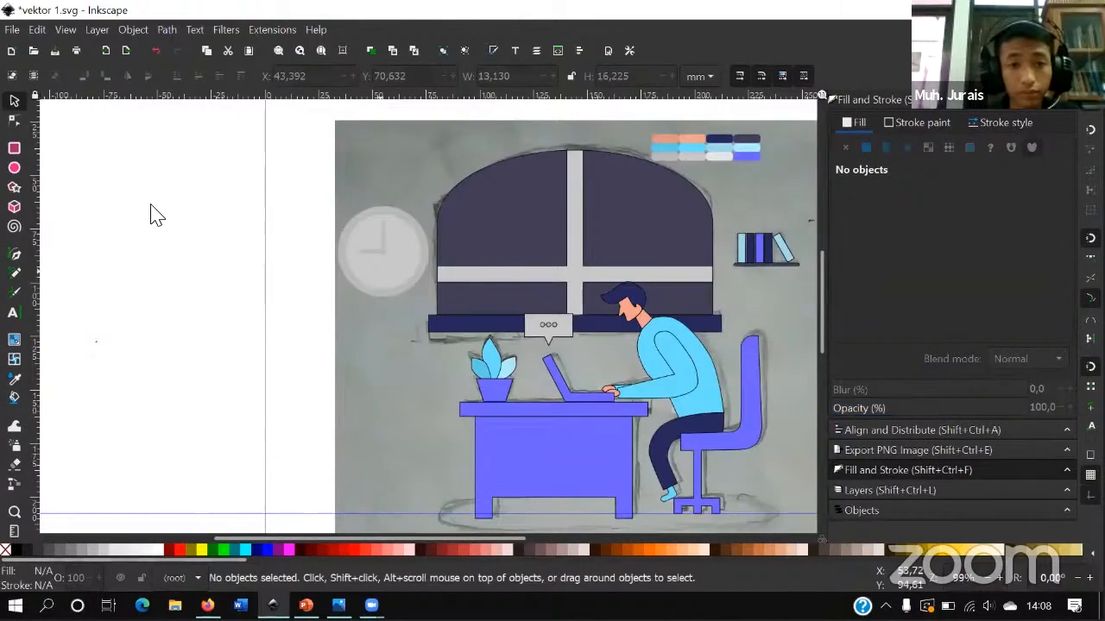
{"action": "key", "text": "space"}
{"action": "left_click_drag", "start_coordinate": [662, 340], "coordinate": [511, 295]}
{"action": "key", "text": "space"}
{"action": "left_click_drag", "start_coordinate": [669, 341], "coordinate": [643, 319]}
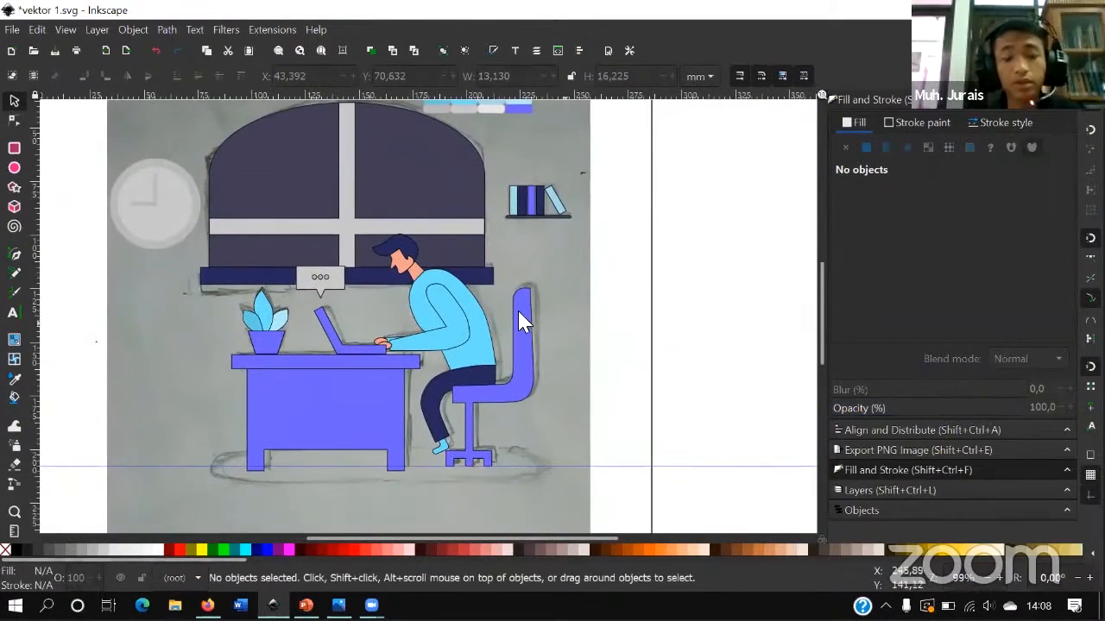
{"action": "scroll", "coordinate": [523, 313], "scroll_direction": "up", "scroll_amount": 2}
{"action": "key", "text": "space"}
{"action": "left_click_drag", "start_coordinate": [636, 236], "coordinate": [671, 214]}
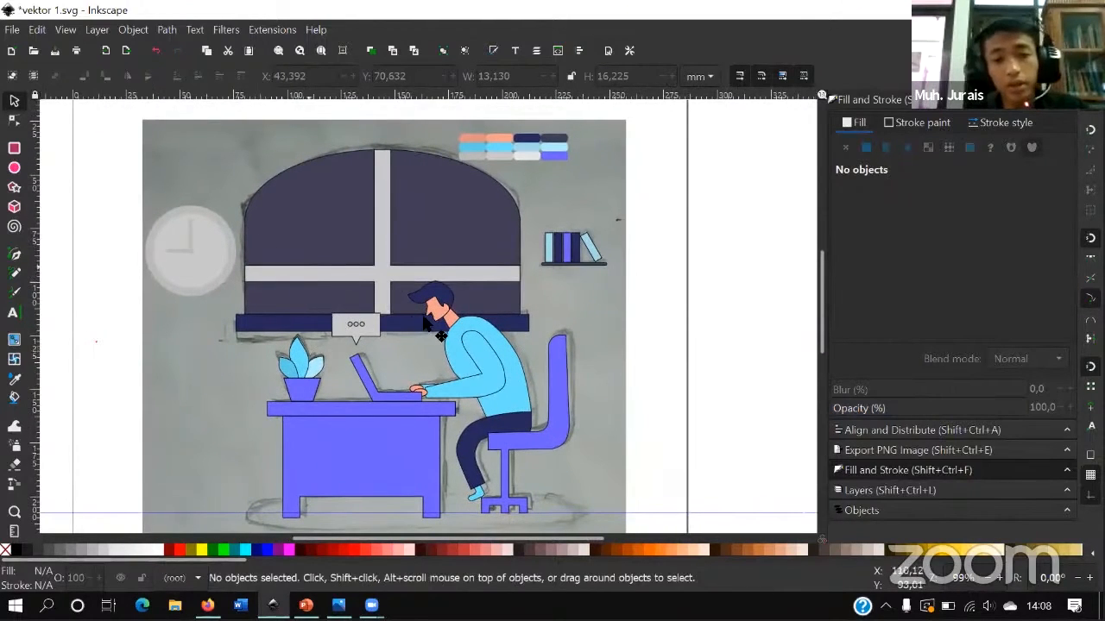
{"action": "key", "text": "space"}
{"action": "left_click_drag", "start_coordinate": [432, 320], "coordinate": [241, 258]}
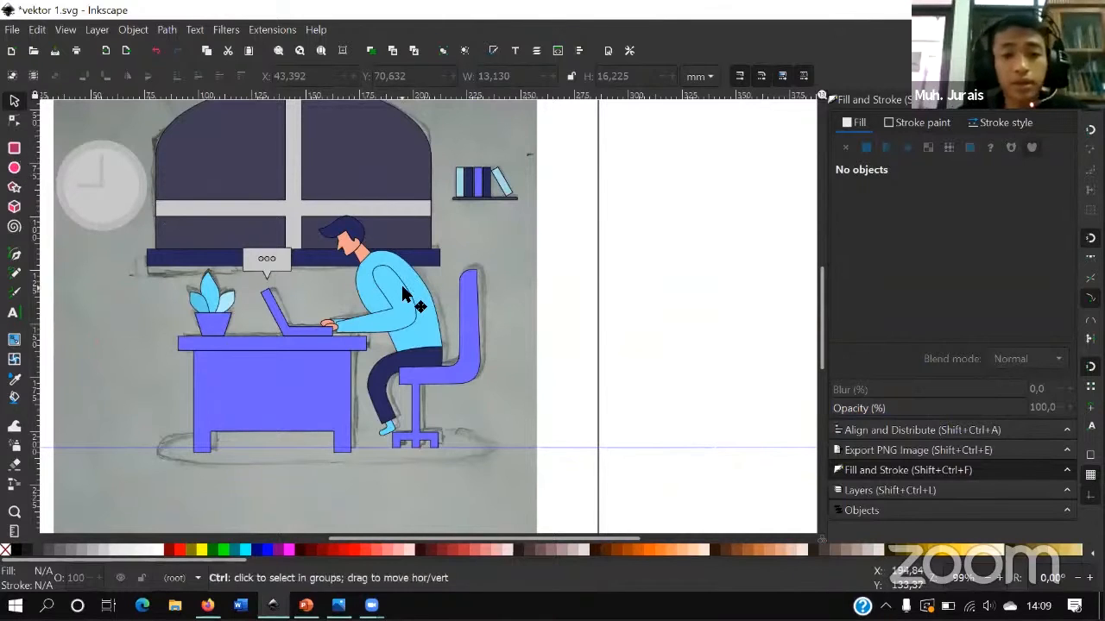
- Duplicate the seated man's light-blue torso shape and show the copy's nodes for editing
{"action": "scroll", "coordinate": [478, 320], "scroll_direction": "up", "scroll_amount": 3, "text": "ctrl"}
{"action": "left_click", "coordinate": [462, 328]}
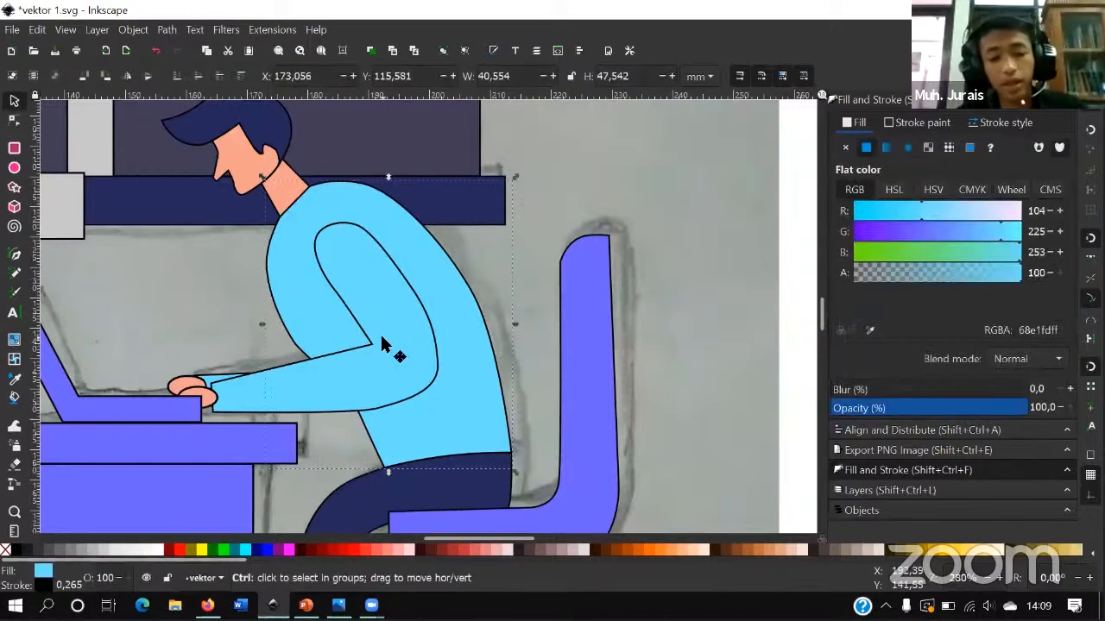
{"action": "key", "text": "ctrl+d"}
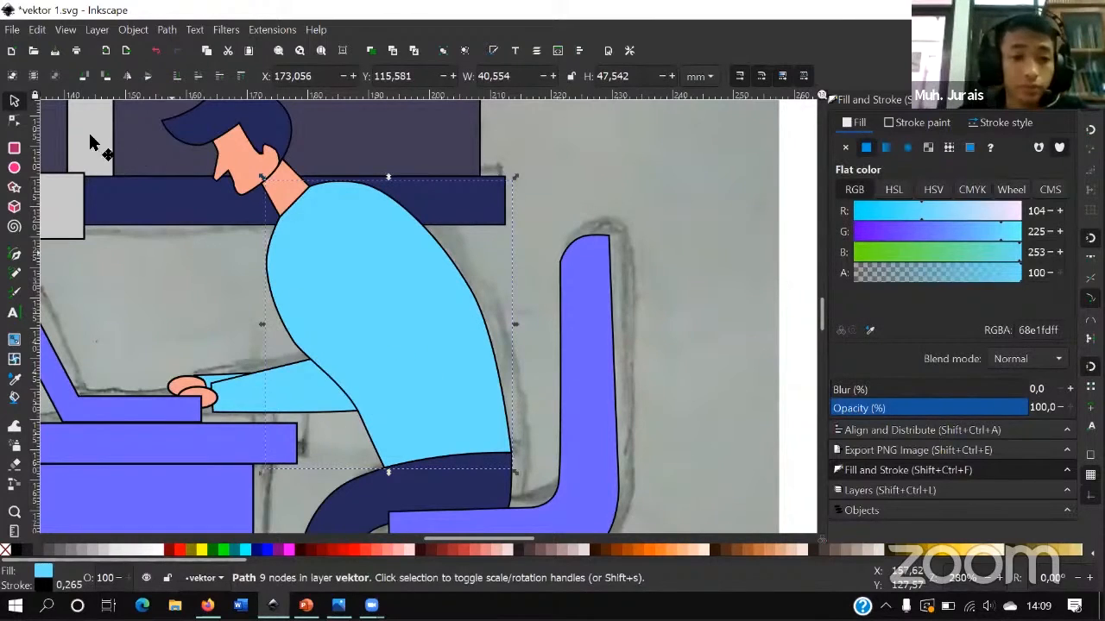
{"action": "key", "text": "n"}
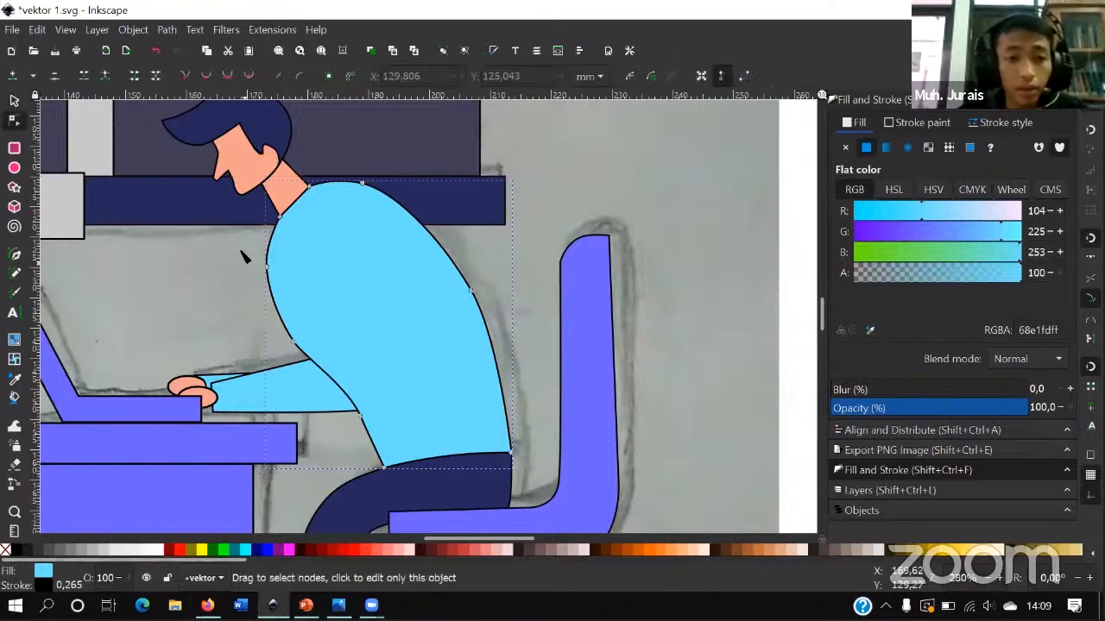
- Try to delete the two chest nodes on the front edge of the torso copy
{"action": "left_click_drag", "start_coordinate": [259, 278], "coordinate": [315, 359]}
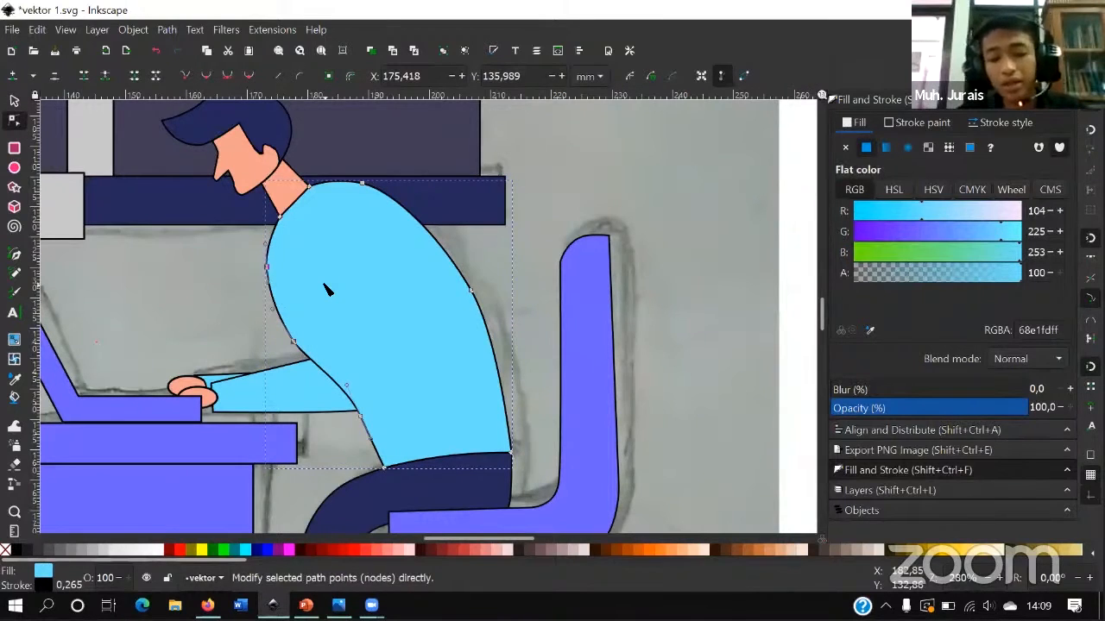
{"action": "key", "text": "Delete"}
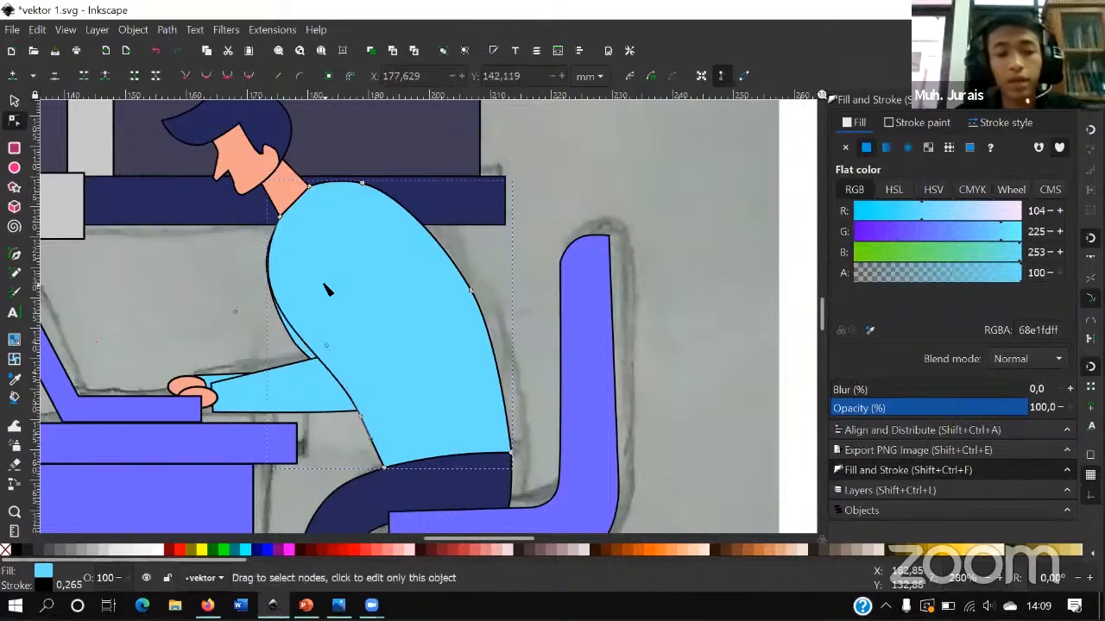
{"action": "key", "text": "ctrl+z"}
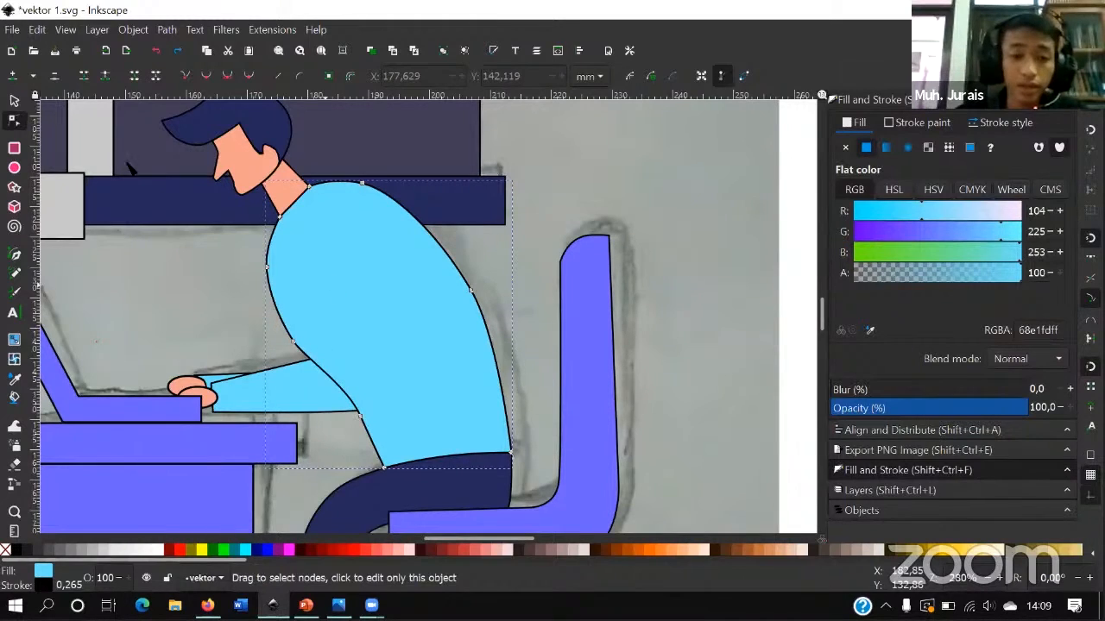
- Try to delete the five front nodes of the torso copy, from the neck down to the waist
{"action": "left_click", "coordinate": [274, 227]}
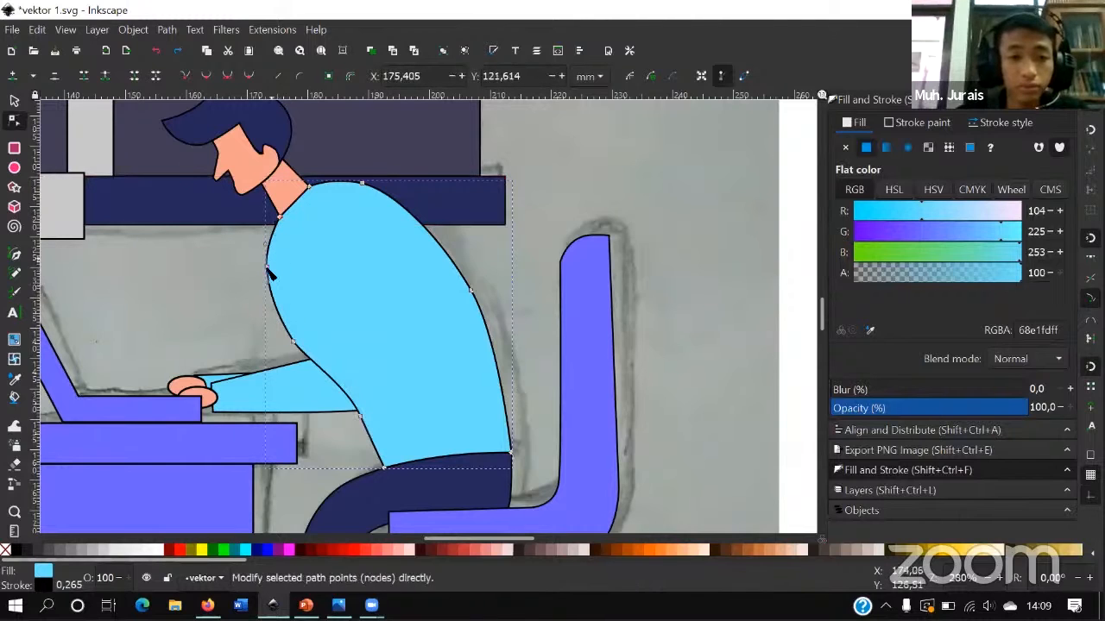
{"action": "left_click", "coordinate": [316, 363], "text": "shift"}
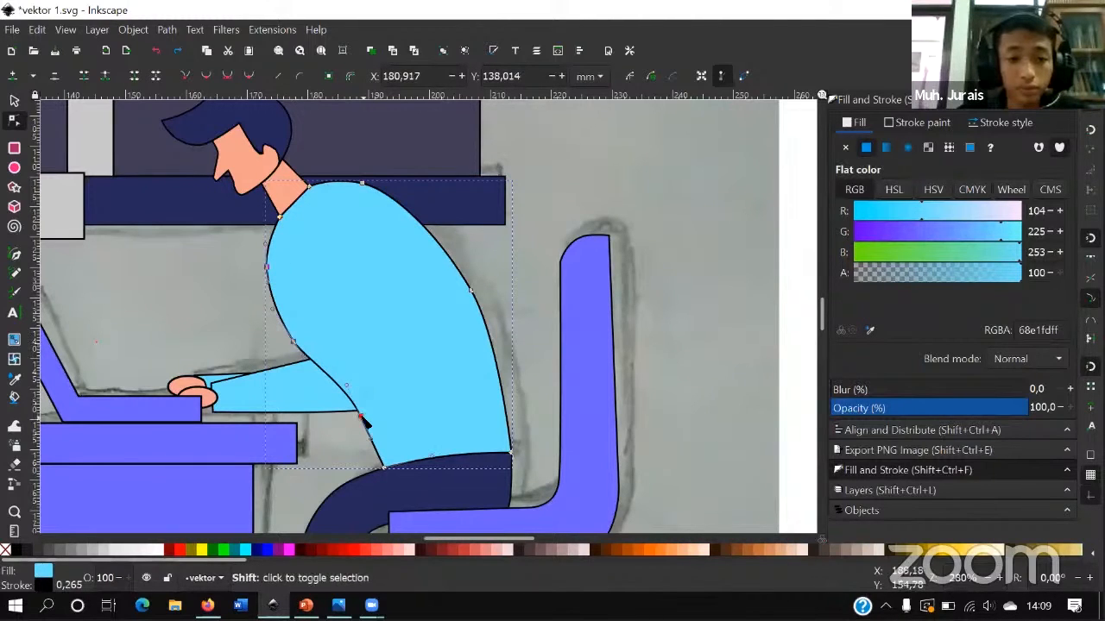
{"action": "left_click", "coordinate": [385, 467], "text": "shift"}
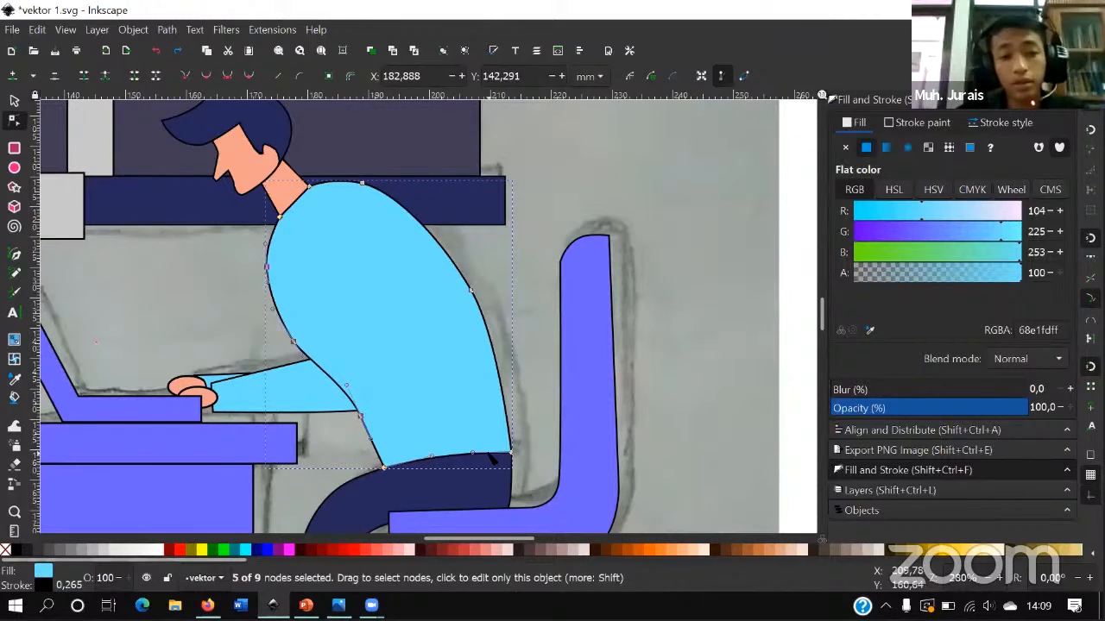
{"action": "key", "text": "Delete"}
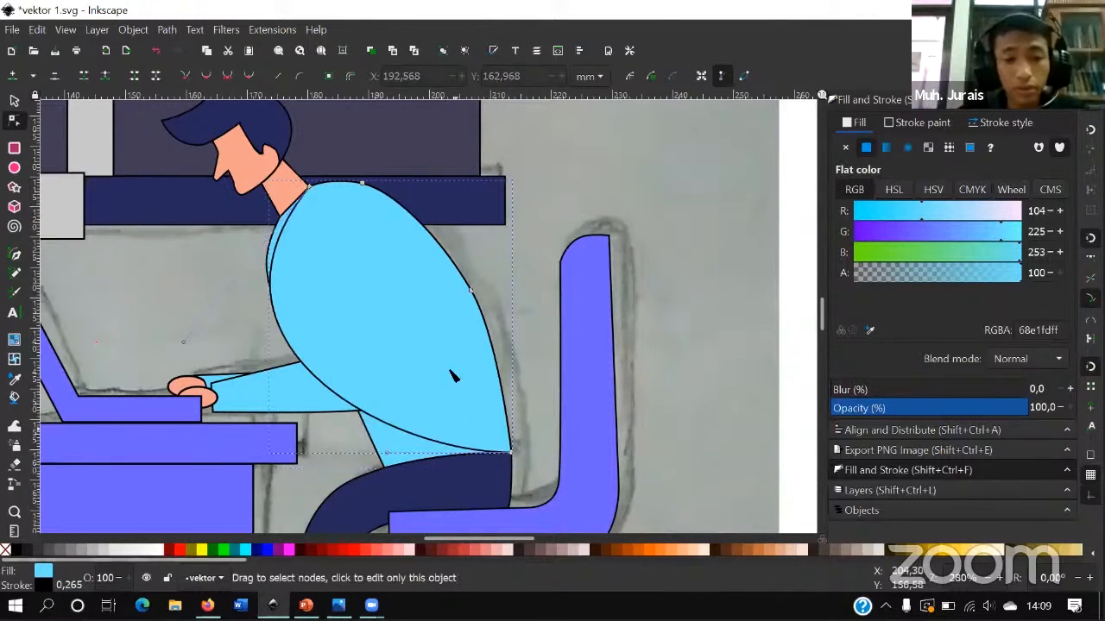
{"action": "key", "text": "ctrl+z"}
- Delete the torso copy's four front nodes from chest to waist and bend its inner edge inward from the neck
{"action": "left_click", "coordinate": [280, 306]}
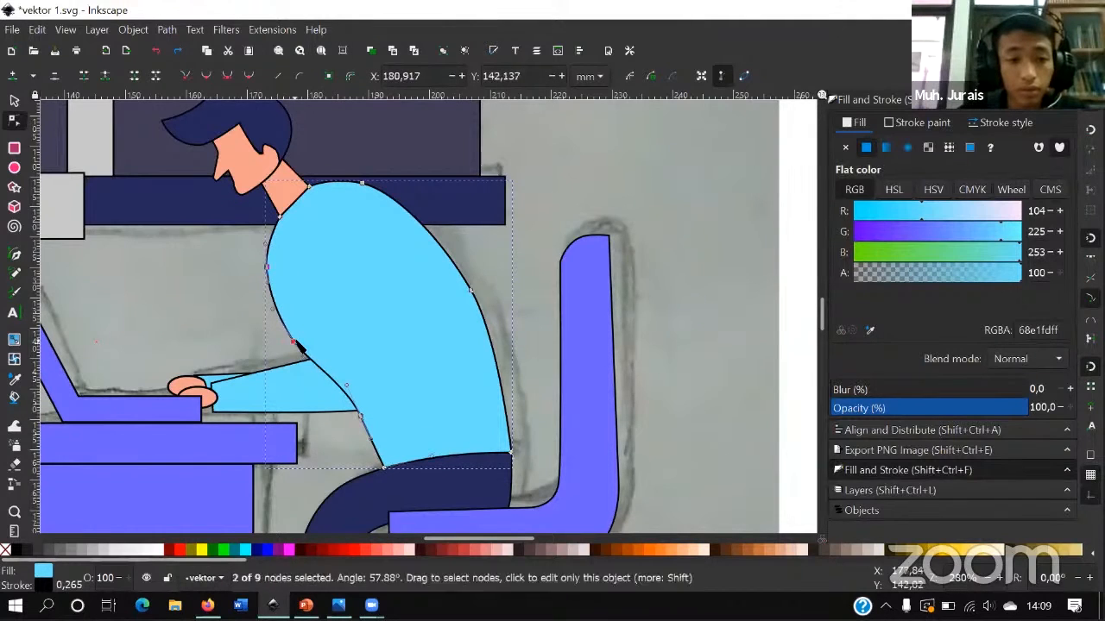
{"action": "left_click", "coordinate": [385, 470], "text": "shift"}
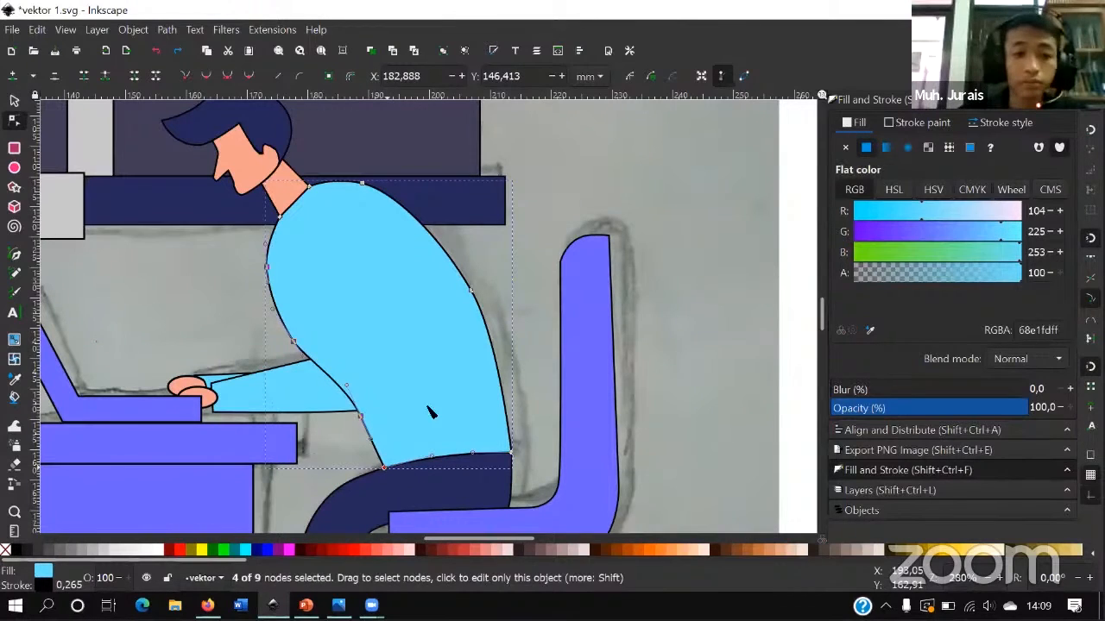
{"action": "key", "text": "Delete"}
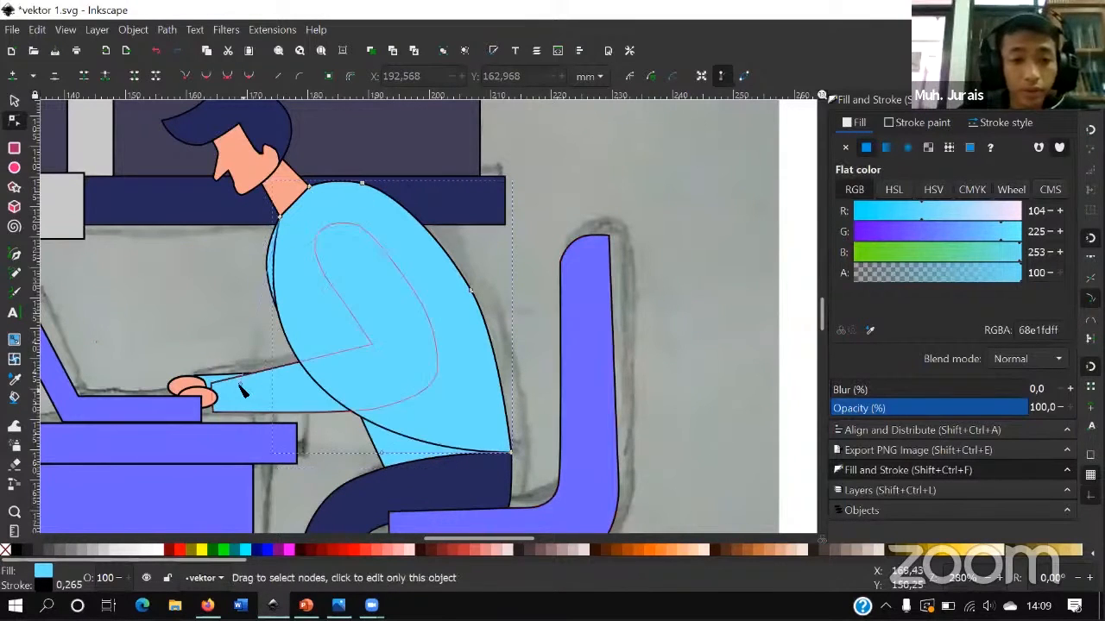
{"action": "left_click_drag", "start_coordinate": [243, 393], "coordinate": [463, 234]}
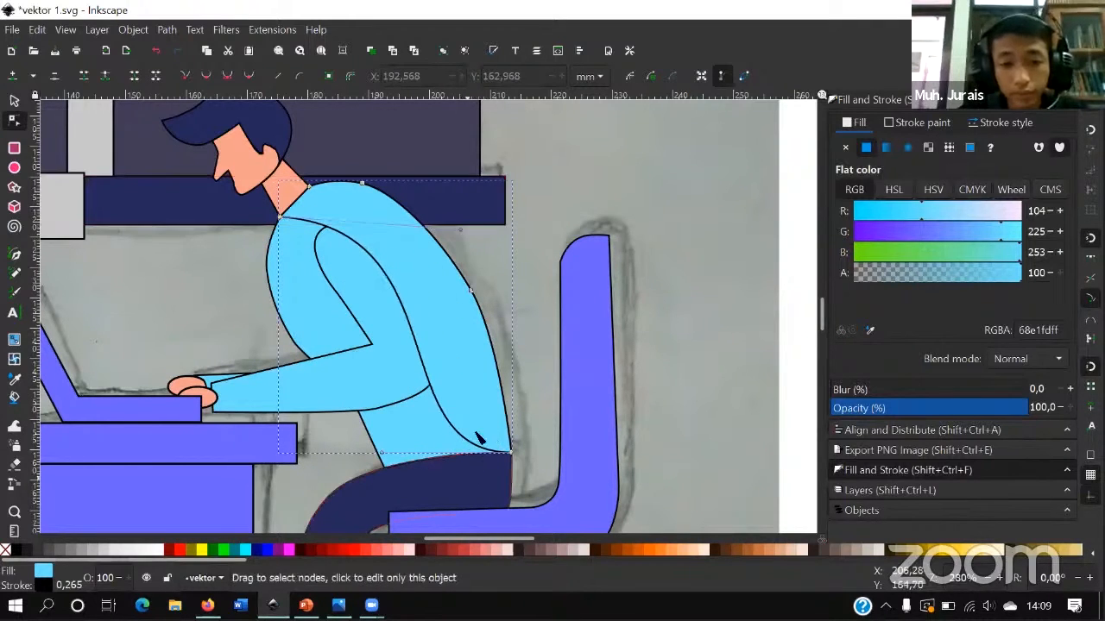
{"action": "scroll", "coordinate": [473, 441], "scroll_direction": "up", "scroll_amount": 3}
{"action": "scroll", "coordinate": [484, 382], "scroll_direction": "up", "scroll_amount": 1}
{"action": "left_click", "coordinate": [483, 374]}
{"action": "double_click", "coordinate": [471, 360]}
{"action": "left_click_drag", "start_coordinate": [470, 358], "coordinate": [464, 395]}
{"action": "key", "text": "ctrl+z"}
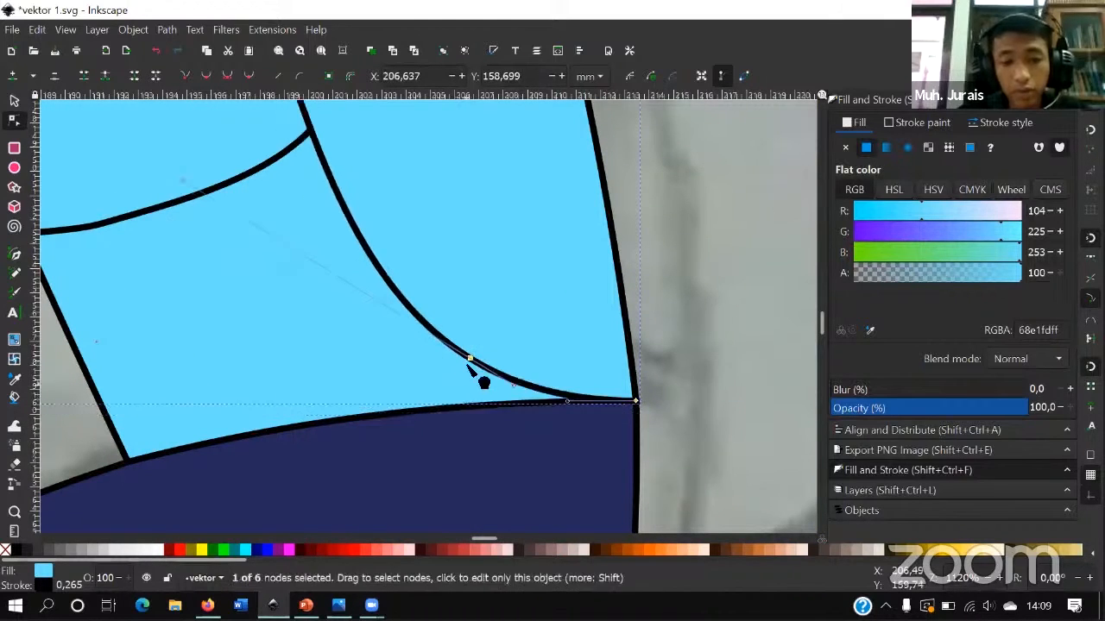
{"action": "key", "text": "ctrl+z"}
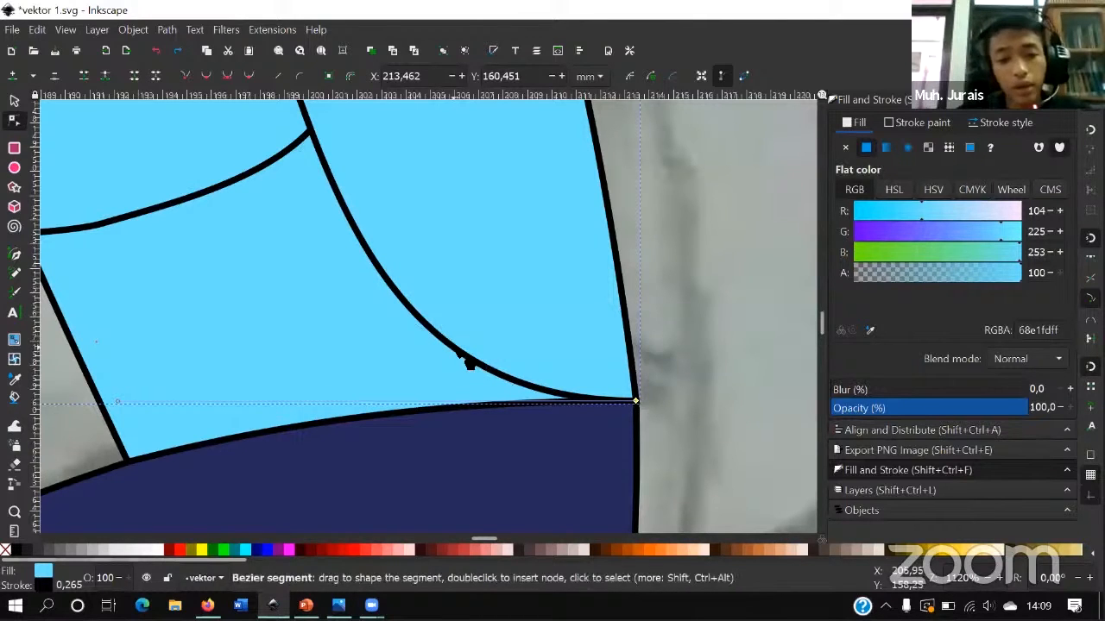
- Insert a node low on the torso copy's inner curve, move it onto the trouser waistline and flatten the segment behind it
{"action": "double_click", "coordinate": [453, 349]}
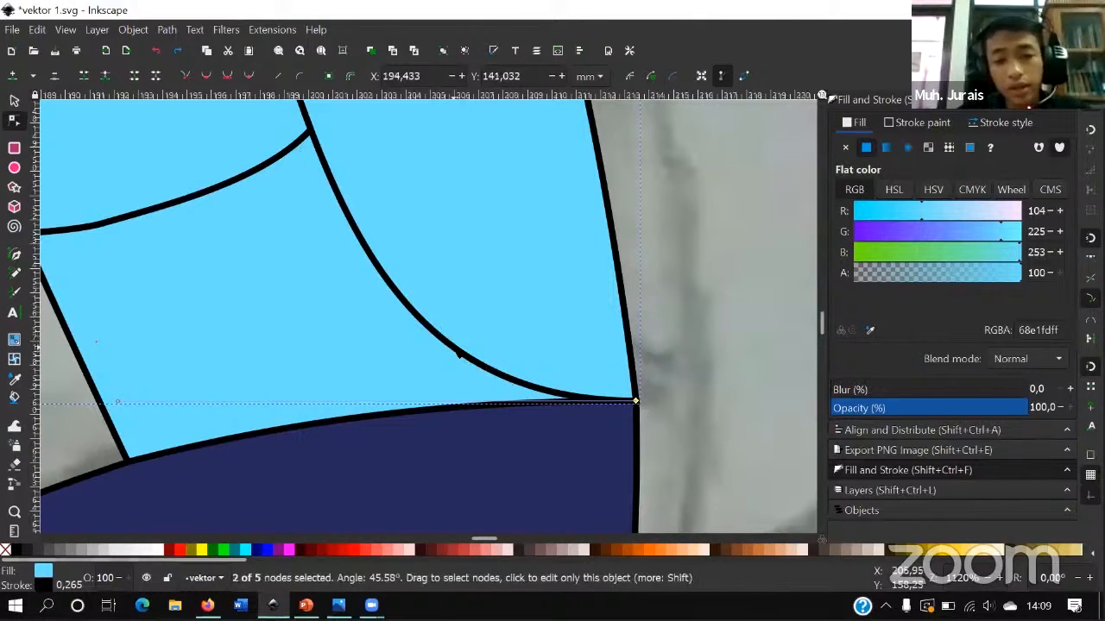
{"action": "left_click", "coordinate": [182, 71]}
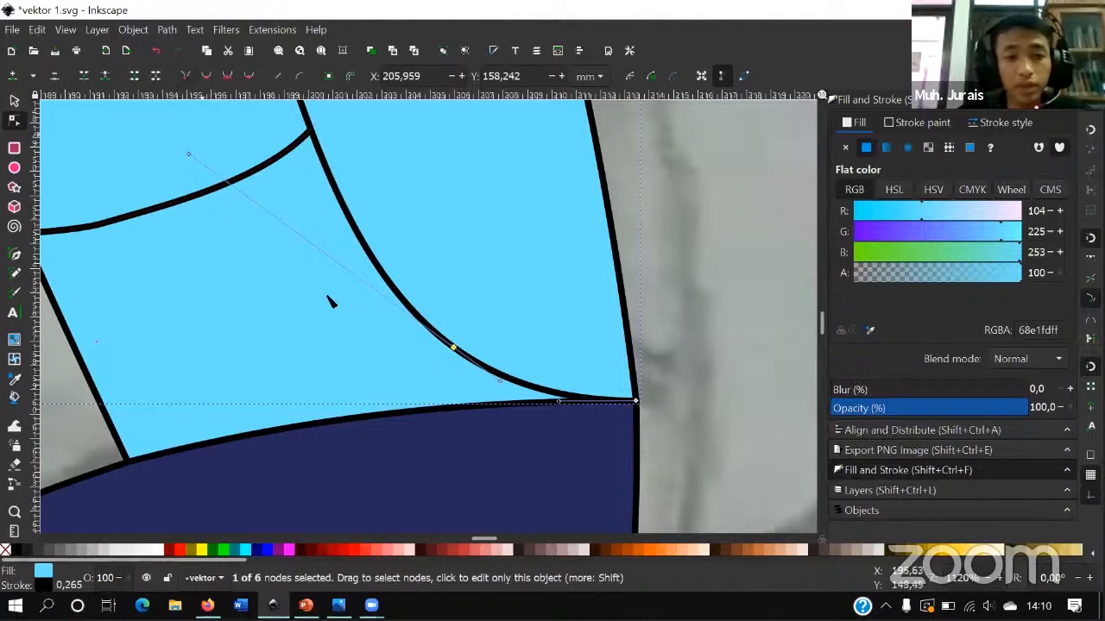
{"action": "left_click_drag", "start_coordinate": [453, 349], "coordinate": [437, 415]}
{"action": "left_click_drag", "start_coordinate": [489, 441], "coordinate": [503, 406]}
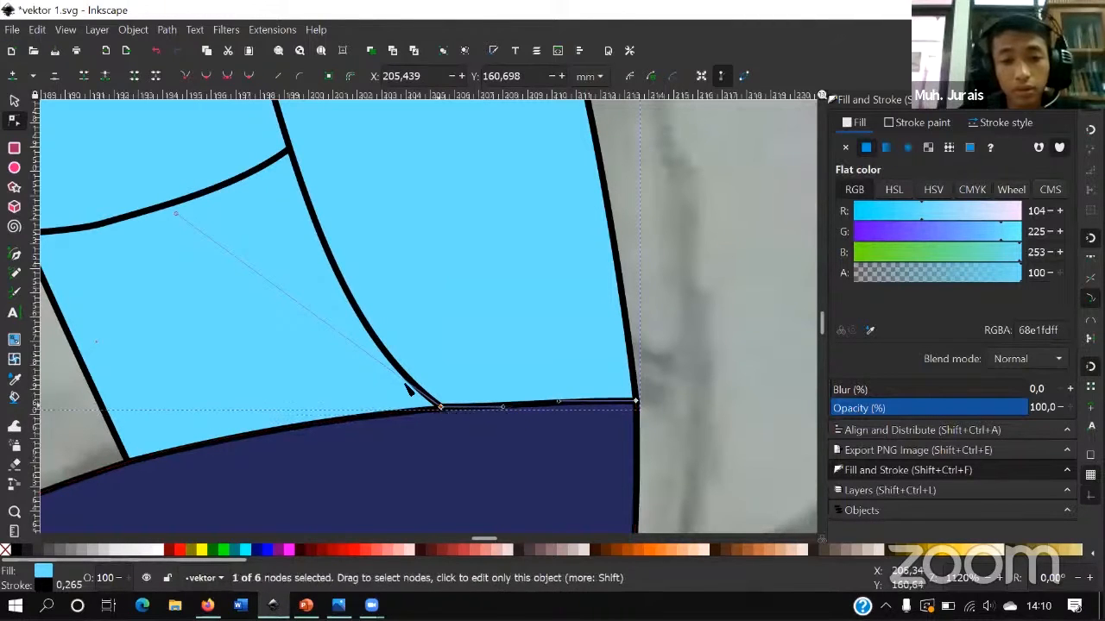
- Bend the torso copy's inner edge above the new waist node into a strip that follows the man's back
{"action": "scroll", "coordinate": [406, 390], "scroll_direction": "down", "scroll_amount": 3, "text": "ctrl"}
{"action": "left_click_drag", "start_coordinate": [326, 329], "coordinate": [417, 275]}
{"action": "scroll", "coordinate": [279, 249], "scroll_direction": "up", "scroll_amount": 4}
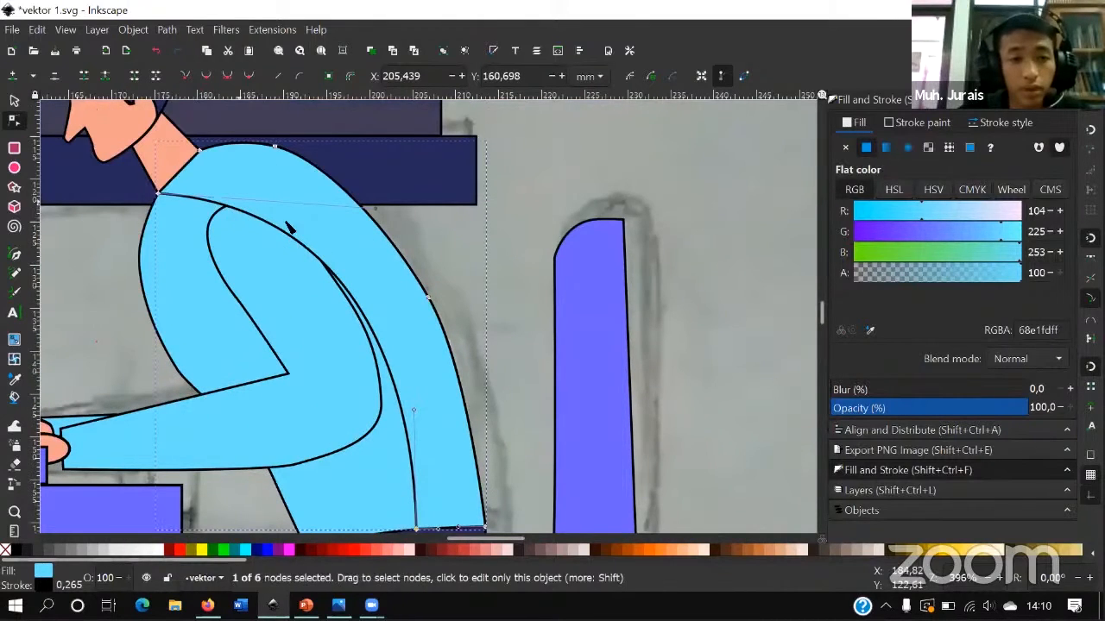
- Fill the back strip with the darker blue 60cfe9 sampled from the palette swatches above the window
{"action": "left_click", "coordinate": [860, 331]}
{"action": "scroll", "coordinate": [481, 316], "scroll_direction": "up", "scroll_amount": 12}
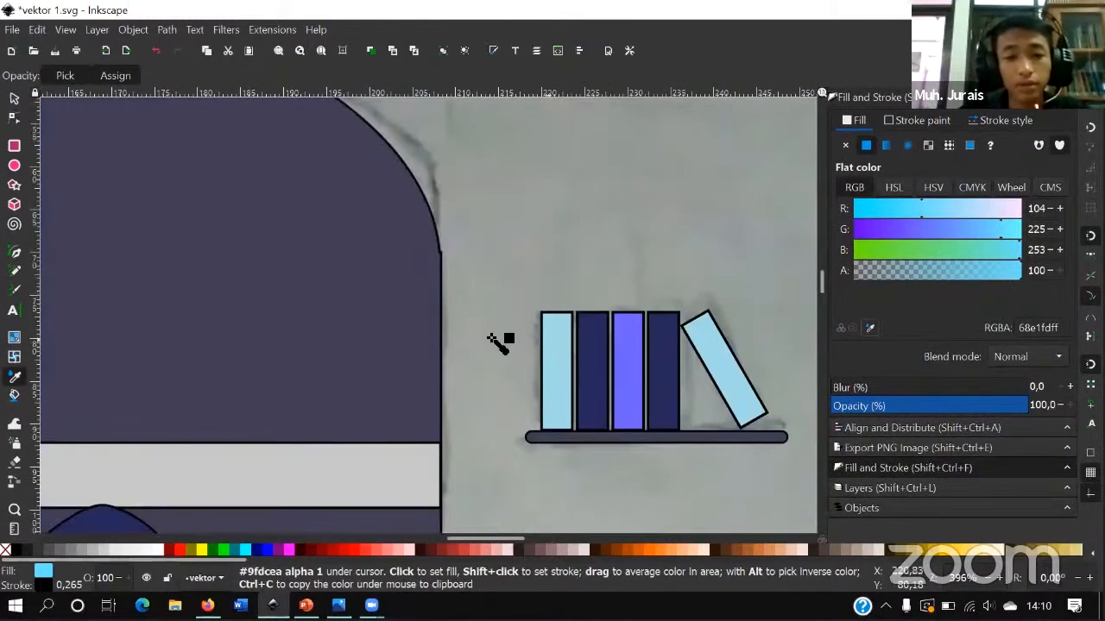
{"action": "scroll", "coordinate": [510, 285], "scroll_direction": "down", "scroll_amount": 4, "text": "ctrl"}
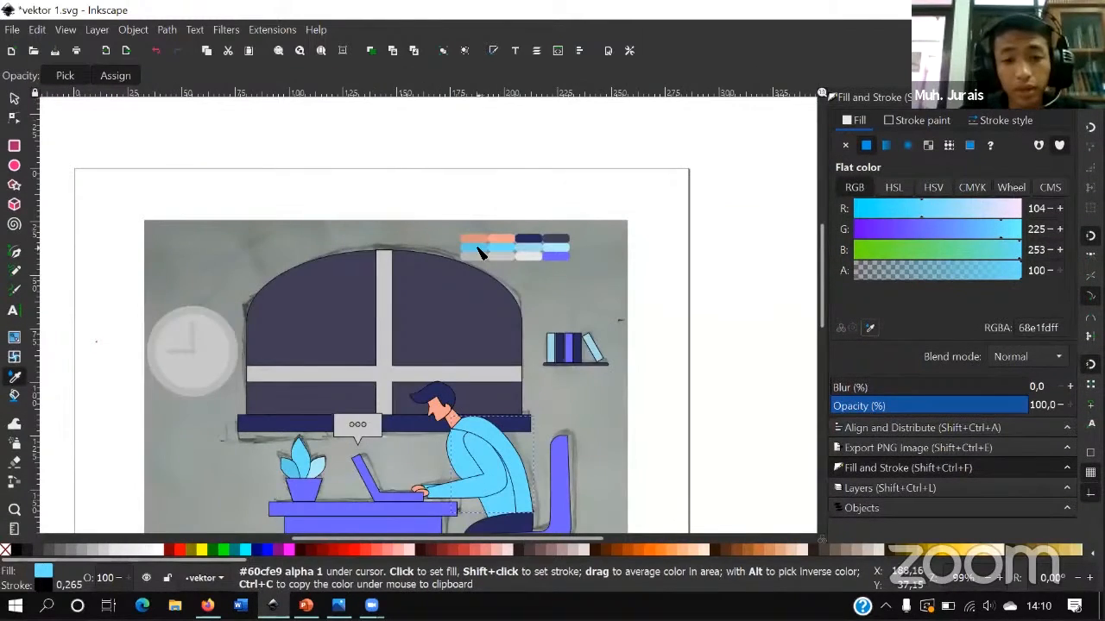
{"action": "left_click", "coordinate": [479, 248]}
{"action": "scroll", "coordinate": [508, 461], "scroll_direction": "up", "scroll_amount": 1}
{"action": "scroll", "coordinate": [509, 464], "scroll_direction": "up", "scroll_amount": 2, "text": "ctrl"}
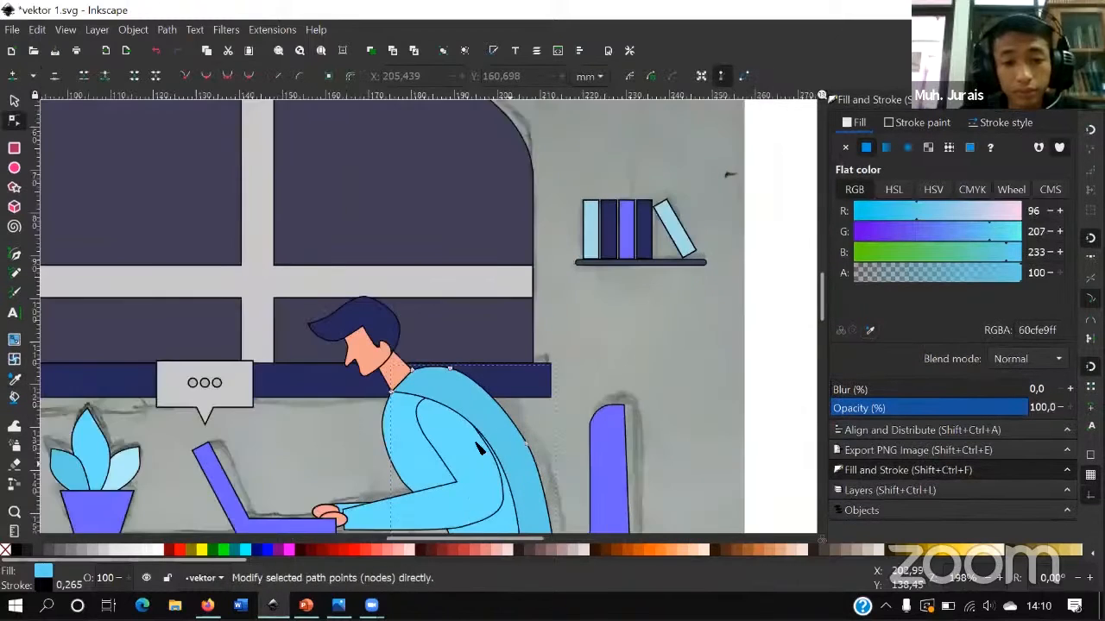
{"action": "scroll", "coordinate": [544, 475], "scroll_direction": "down", "scroll_amount": 1}
- Lower the darker back strip in the stacking order so it sits behind the man's arm
{"action": "left_click", "coordinate": [469, 394]}
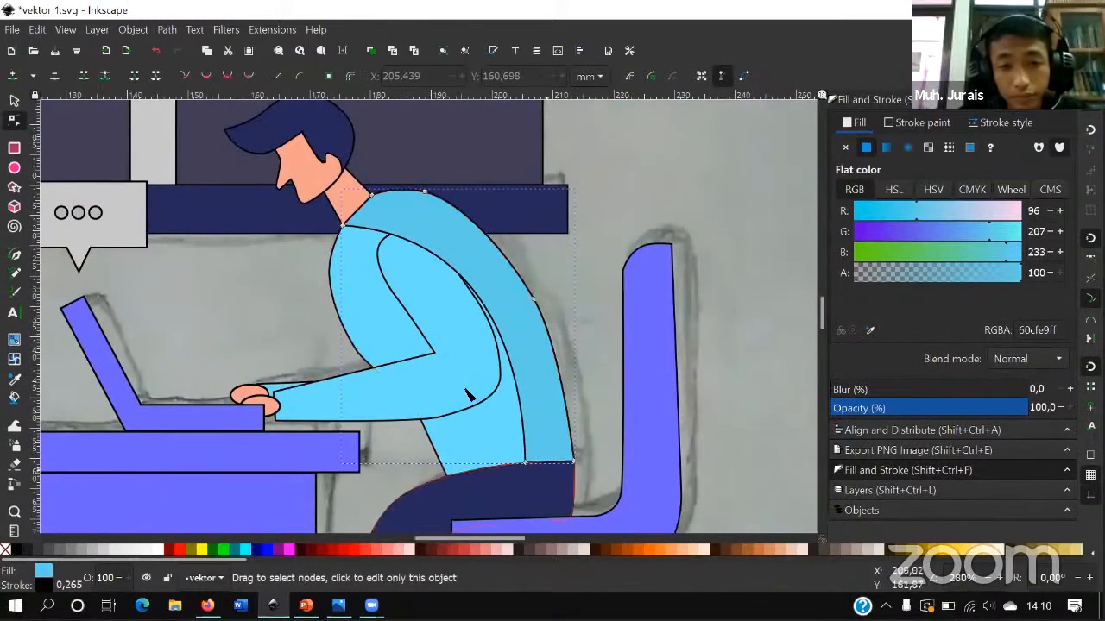
{"action": "left_click", "coordinate": [482, 262]}
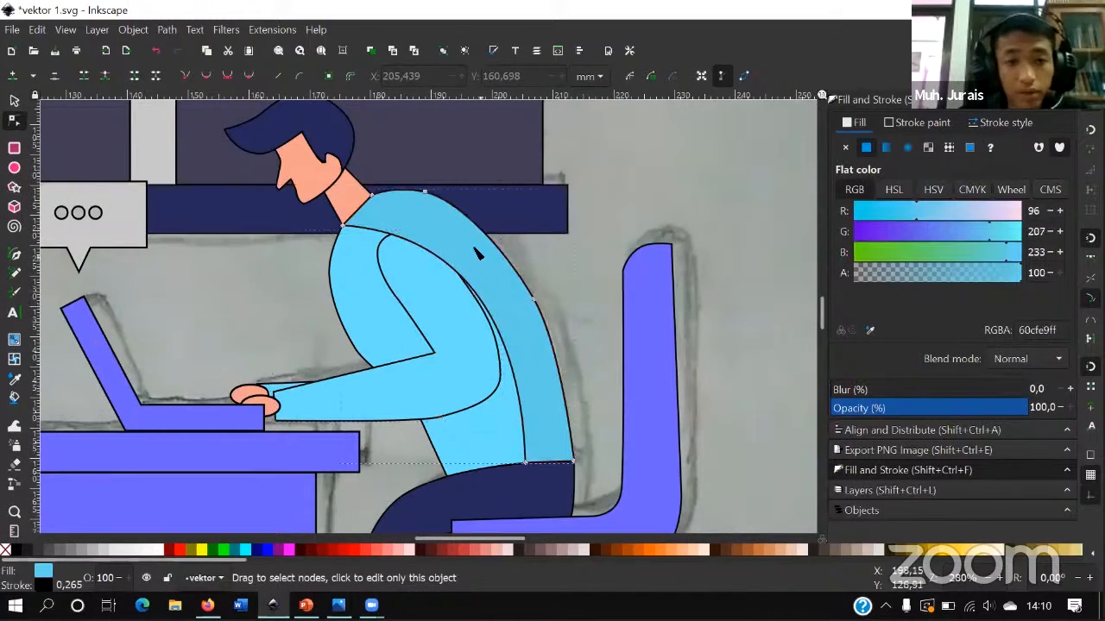
{"action": "left_click", "coordinate": [14, 102]}
{"action": "left_click", "coordinate": [200, 76]}
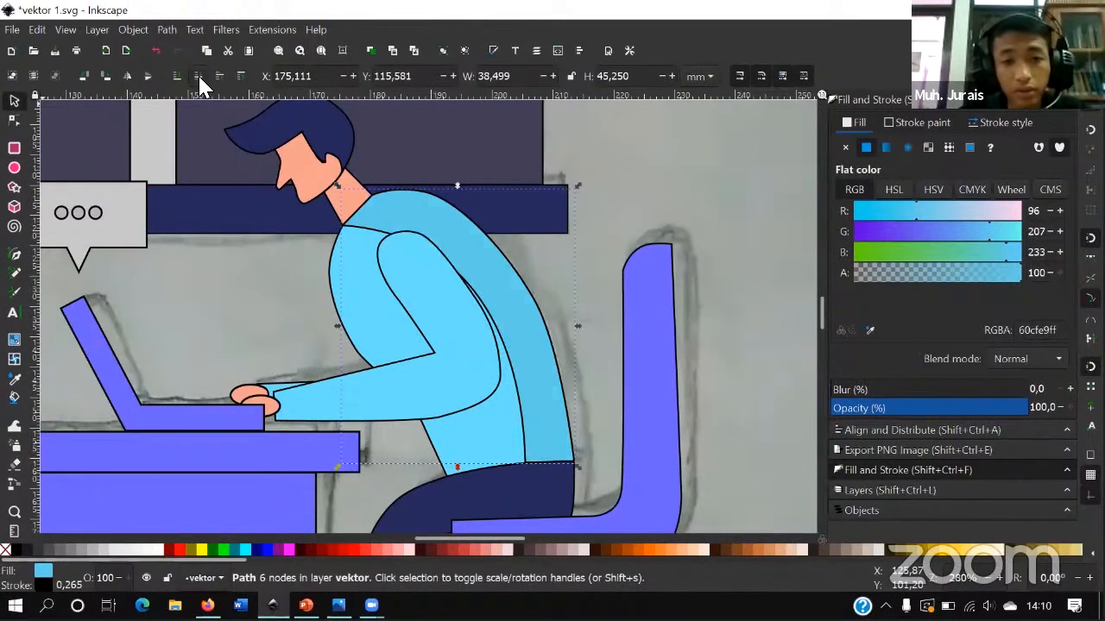
{"action": "left_click", "coordinate": [199, 76]}
{"action": "left_click", "coordinate": [218, 72]}
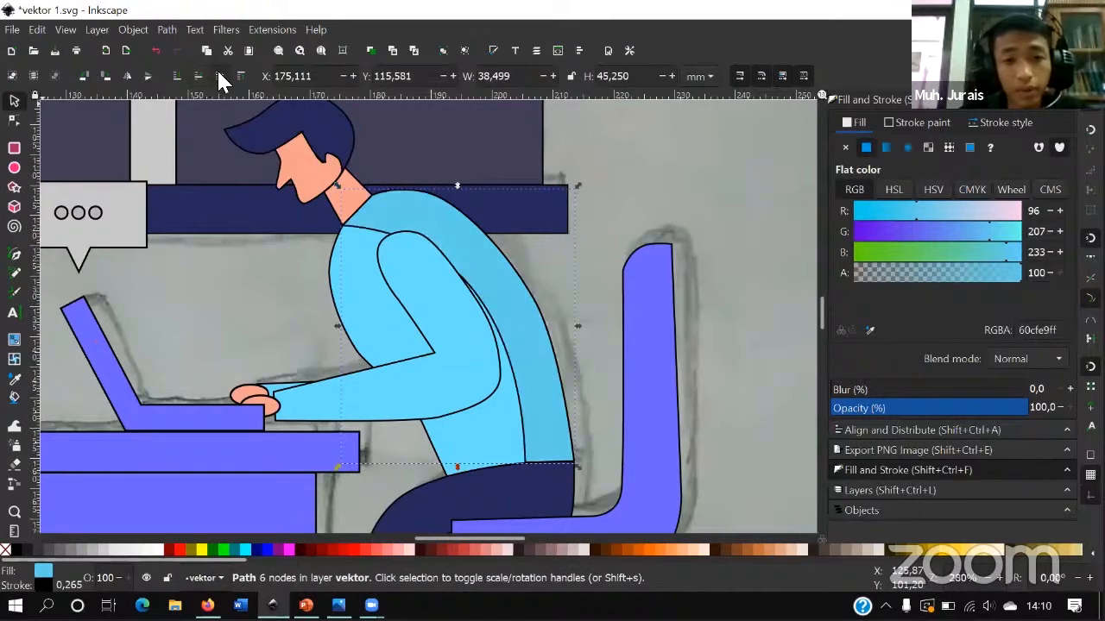
{"action": "left_click", "coordinate": [585, 235]}
- Duplicate the man's light-blue arm shape and try to delete two nodes on the inner upper edge of the copy
{"action": "left_click", "coordinate": [428, 334]}
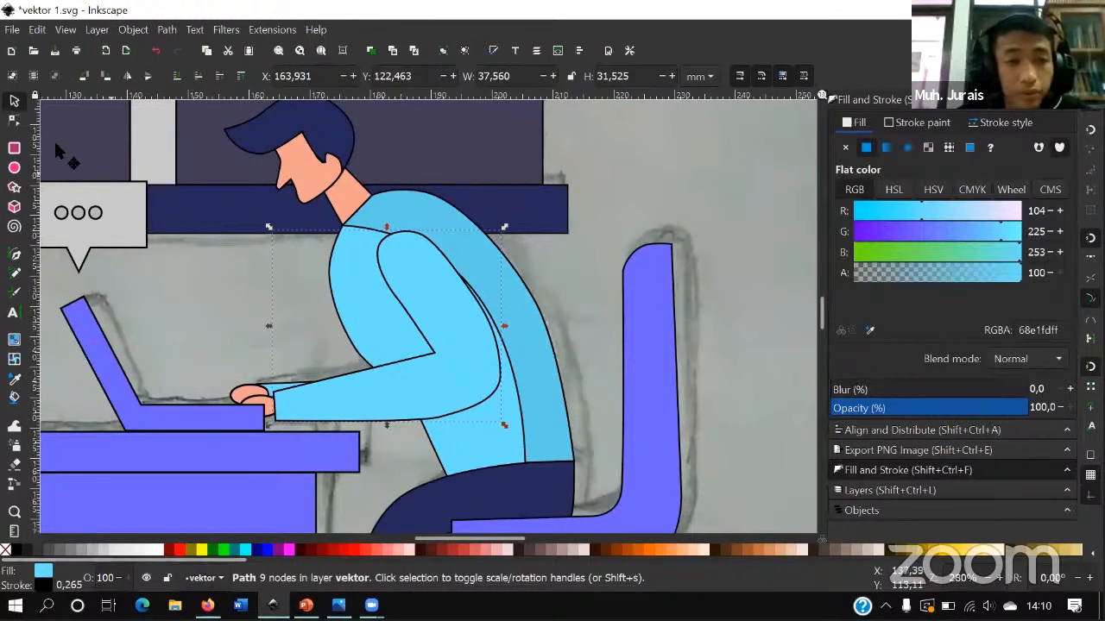
{"action": "left_click", "coordinate": [11, 124]}
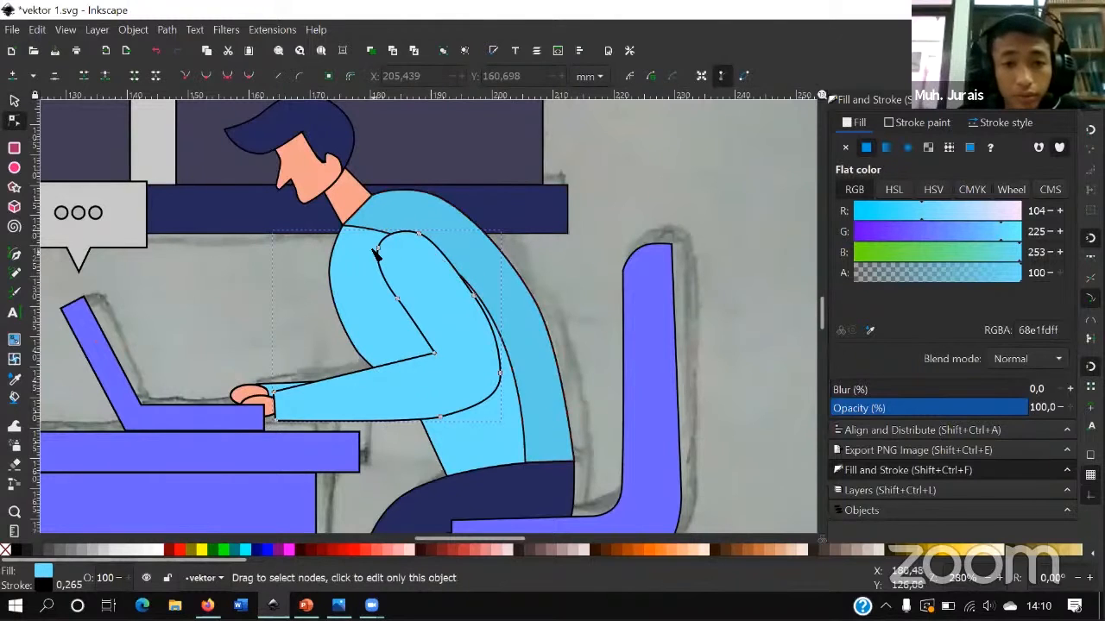
{"action": "left_click_drag", "start_coordinate": [372, 246], "coordinate": [416, 327]}
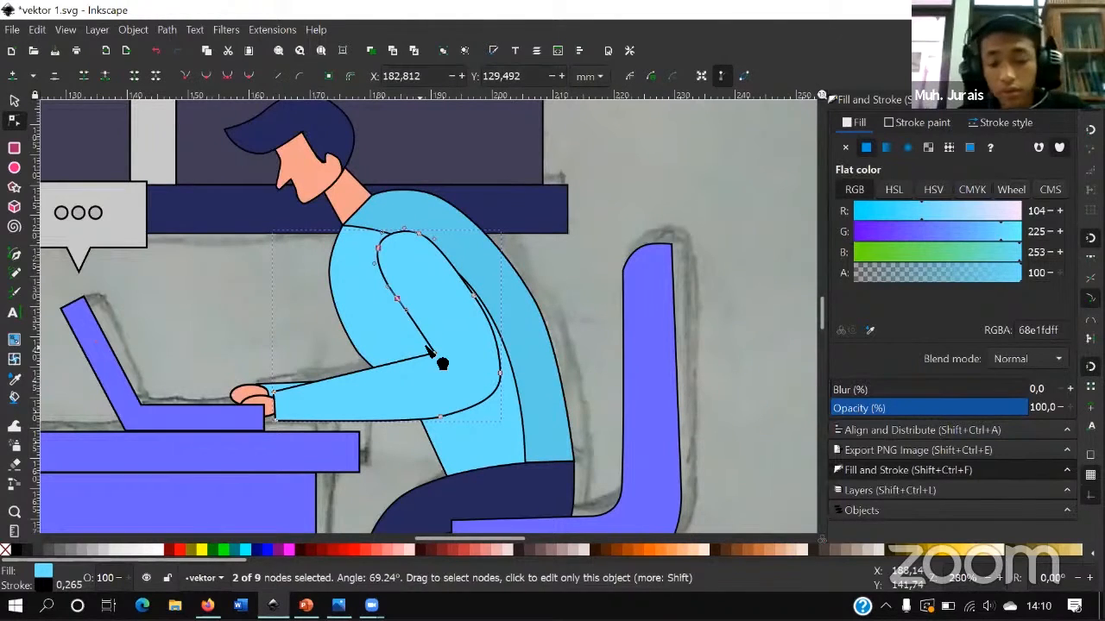
{"action": "key", "text": "Delete"}
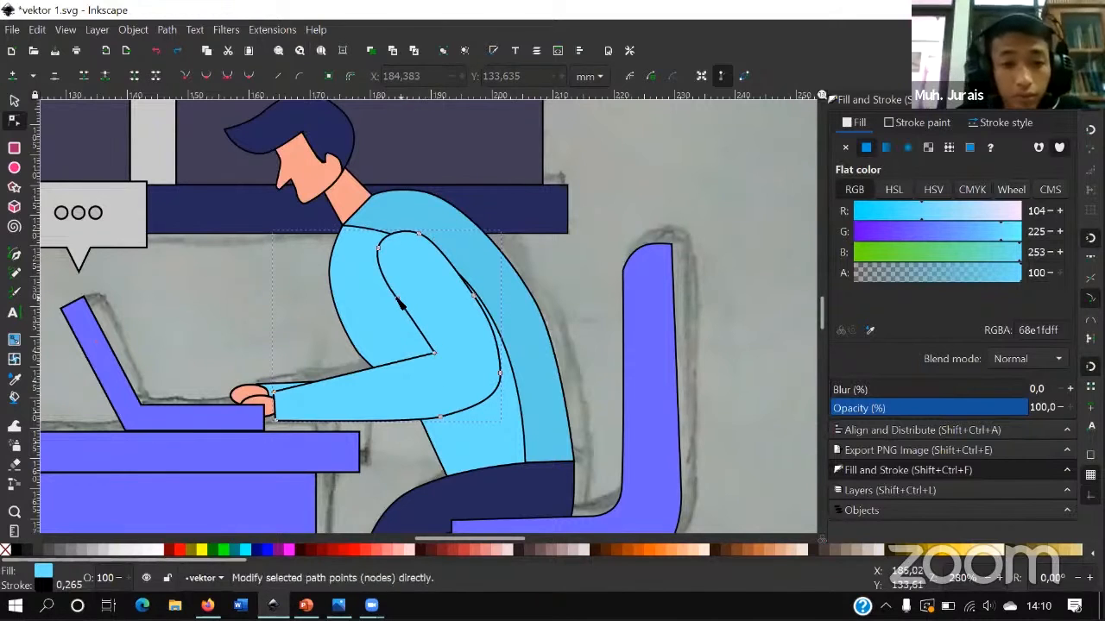
- Delete the arm copy's five nodes along the inner upper arm, inner elbow, cuff and forearm underside
{"action": "left_click", "coordinate": [434, 353], "text": "shift"}
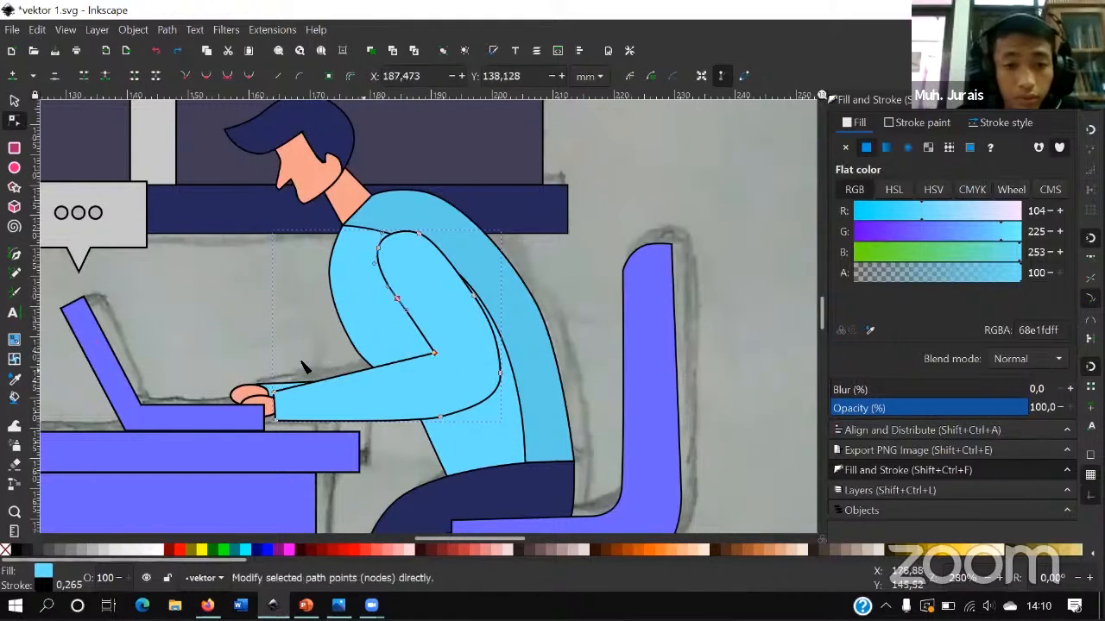
{"action": "left_click", "coordinate": [274, 393], "text": "shift"}
{"action": "left_click", "coordinate": [275, 420], "text": "shift"}
{"action": "left_click", "coordinate": [440, 417], "text": "shift"}
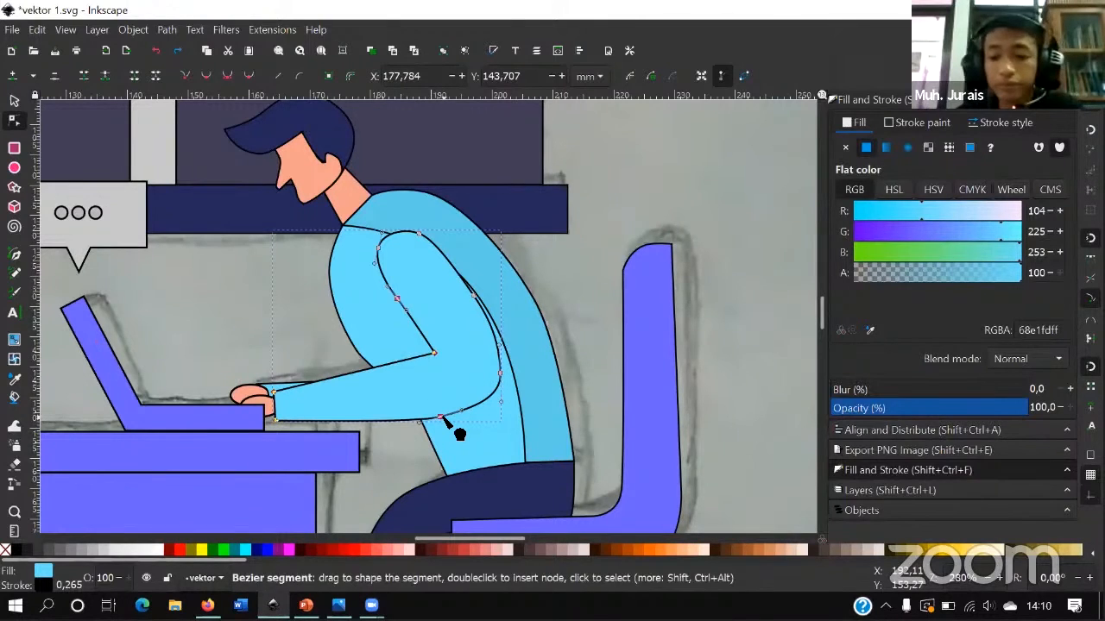
{"action": "key", "text": "Delete"}
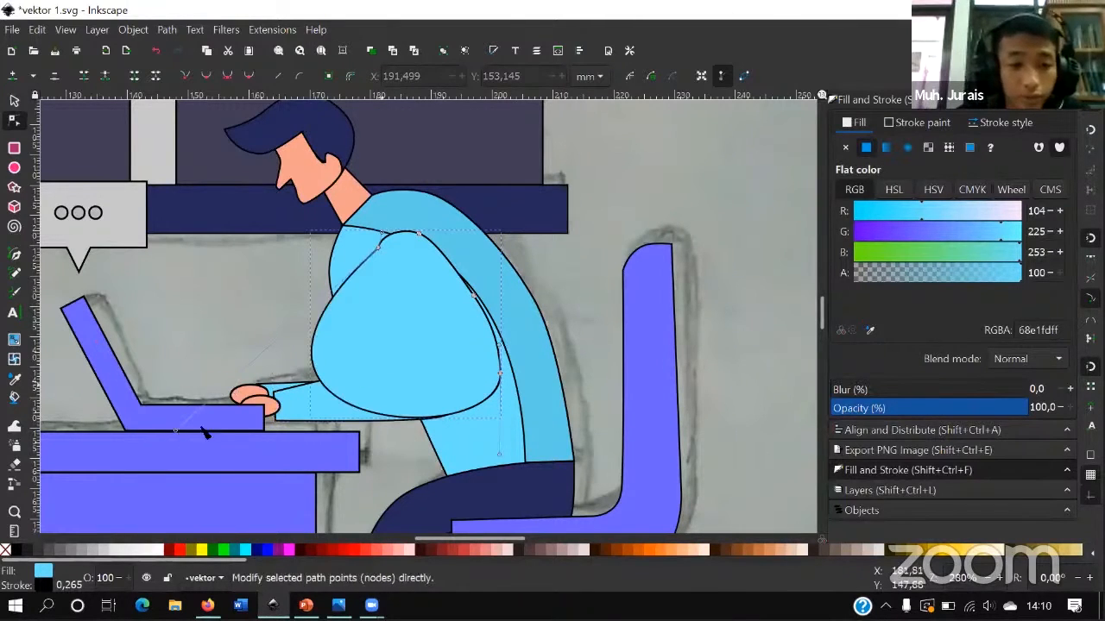
- Shape the arm copy's inner edge into a narrow shadow band between shoulder and elbow by adjusting the curve handles
{"action": "left_click_drag", "start_coordinate": [456, 289], "coordinate": [456, 289]}
{"action": "scroll", "coordinate": [508, 432], "scroll_direction": "up", "scroll_amount": 3}
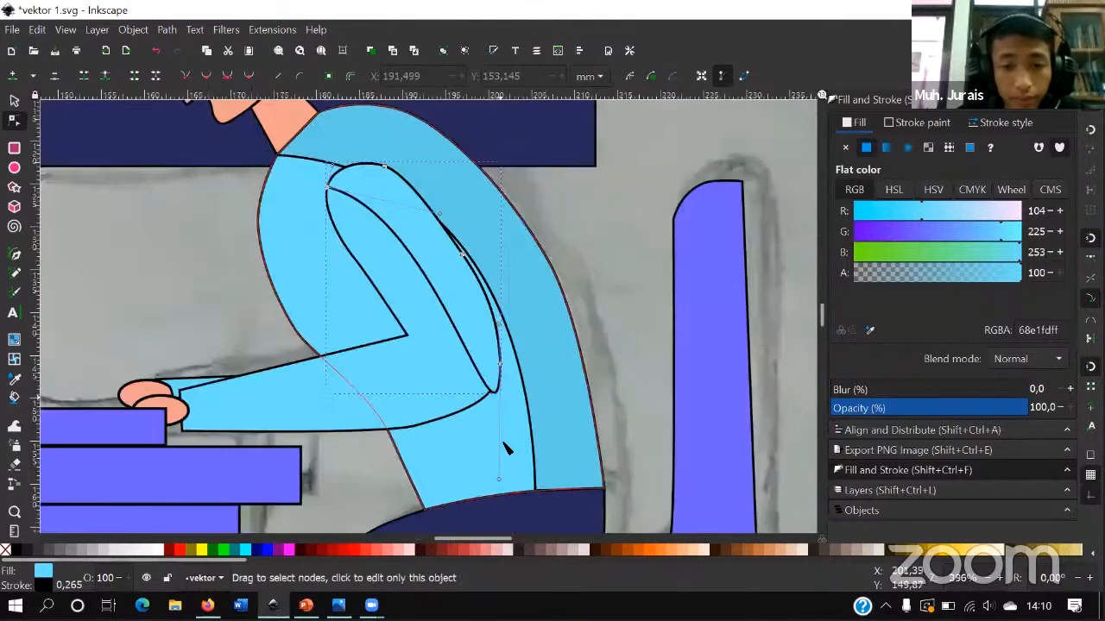
{"action": "left_click_drag", "start_coordinate": [506, 469], "coordinate": [506, 413]}
{"action": "left_click_drag", "start_coordinate": [506, 249], "coordinate": [504, 240]}
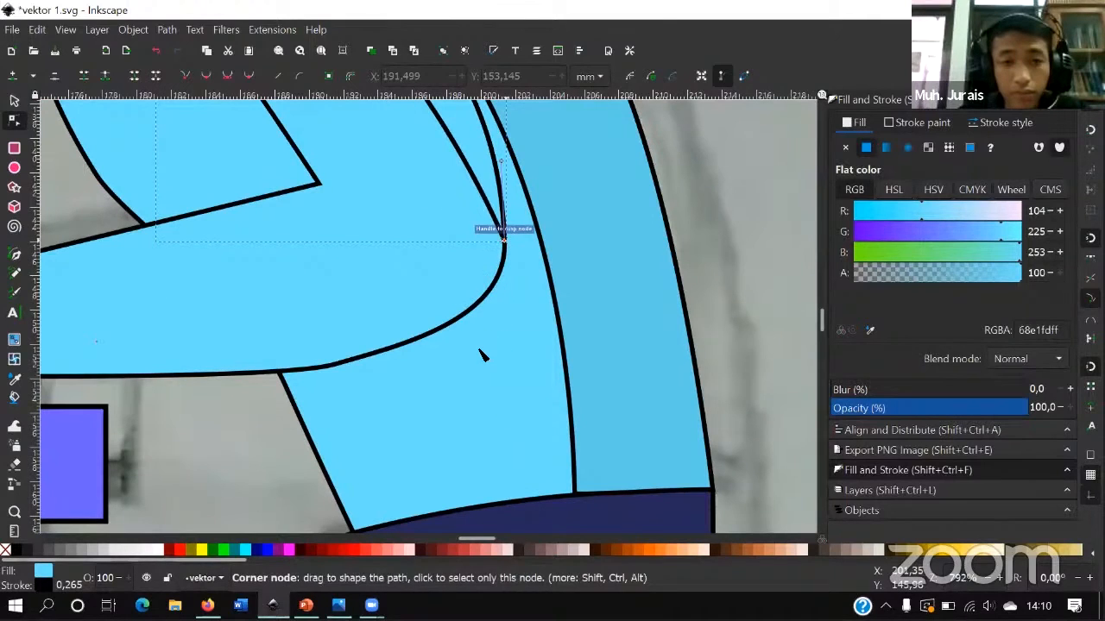
{"action": "scroll", "coordinate": [496, 371], "scroll_direction": "down", "scroll_amount": 4}
{"action": "scroll", "coordinate": [477, 307], "scroll_direction": "up", "scroll_amount": 2}
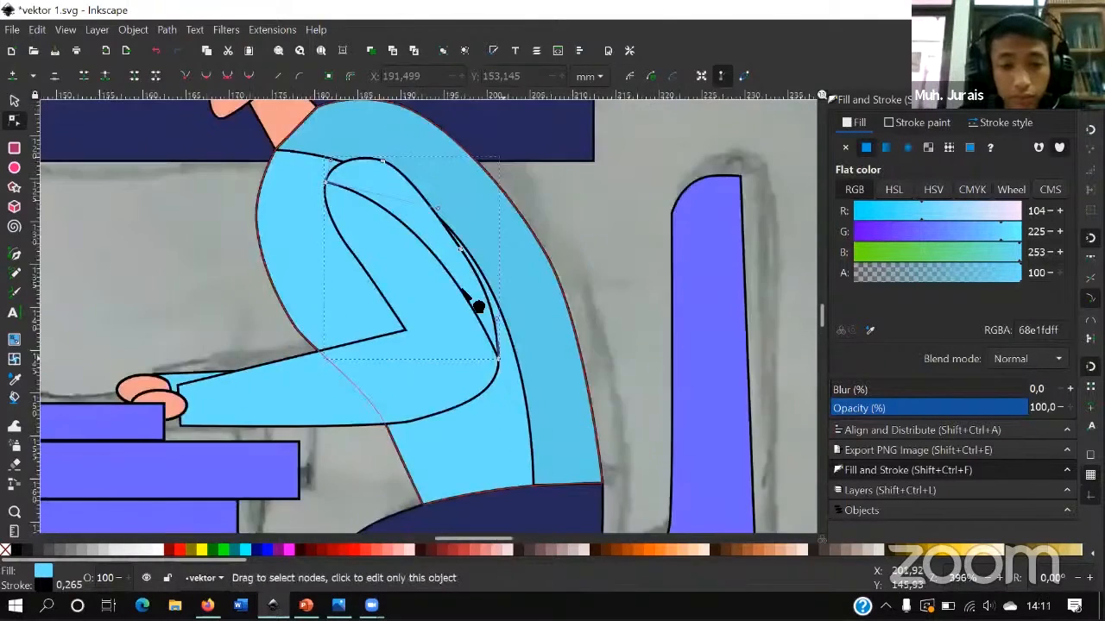
- Fill the arm's shadow band with the darker blue 60cfe9 sampled from the back strip and deselect it
{"action": "key", "text": "plus"}
{"action": "key", "text": "plus"}
{"action": "key", "text": "plus"}
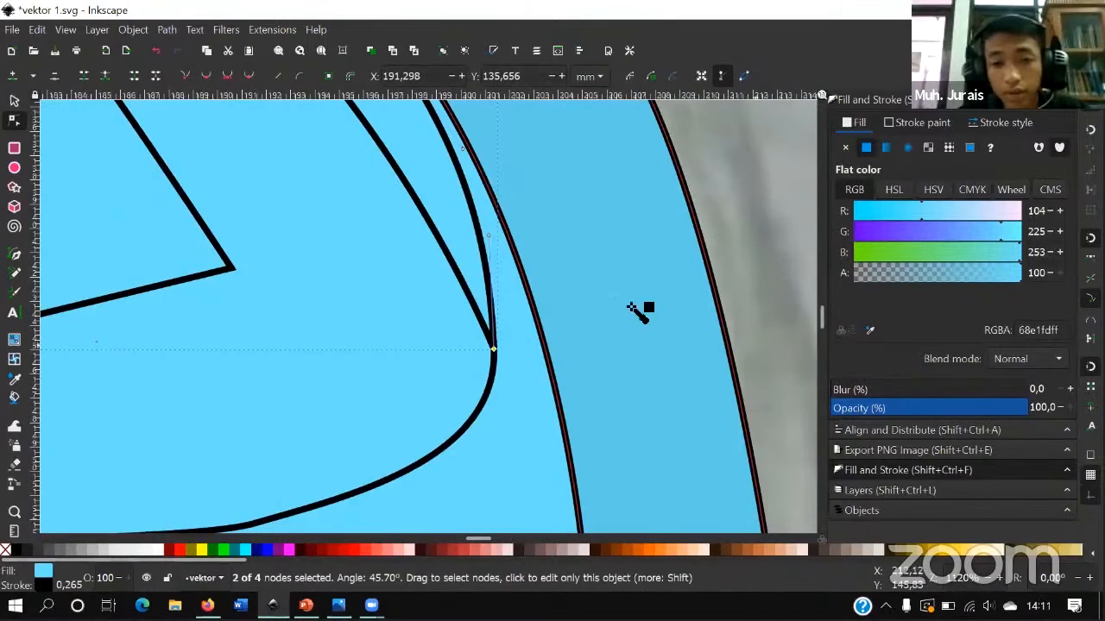
{"action": "scroll", "coordinate": [618, 321], "scroll_direction": "down", "scroll_amount": 3}
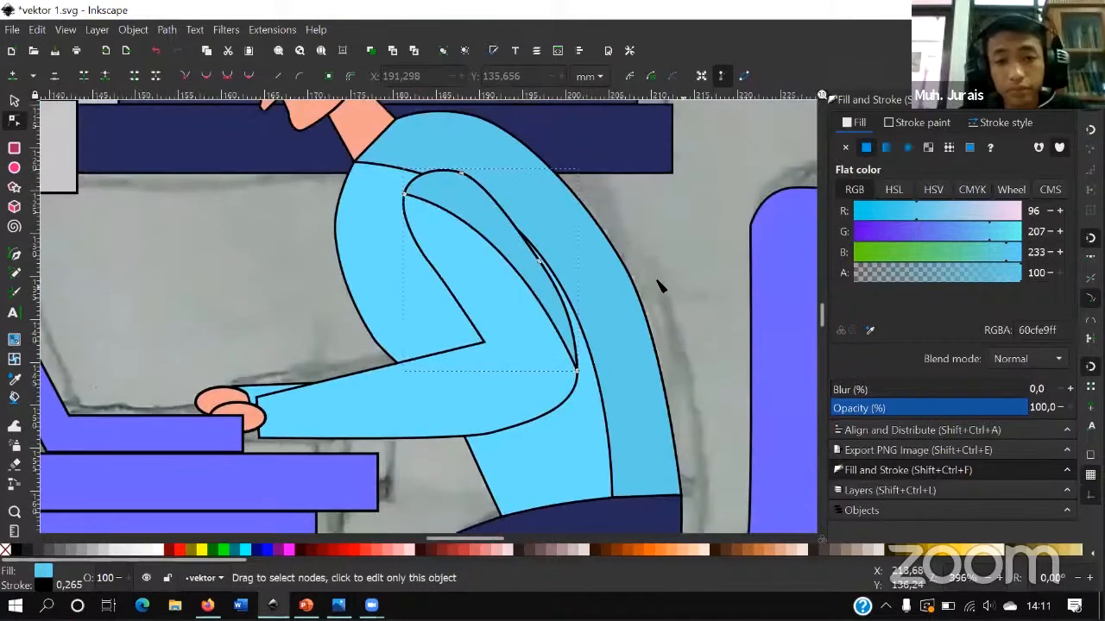
{"action": "key", "text": "Escape"}
{"action": "scroll", "coordinate": [459, 376], "scroll_direction": "down", "scroll_amount": 3}
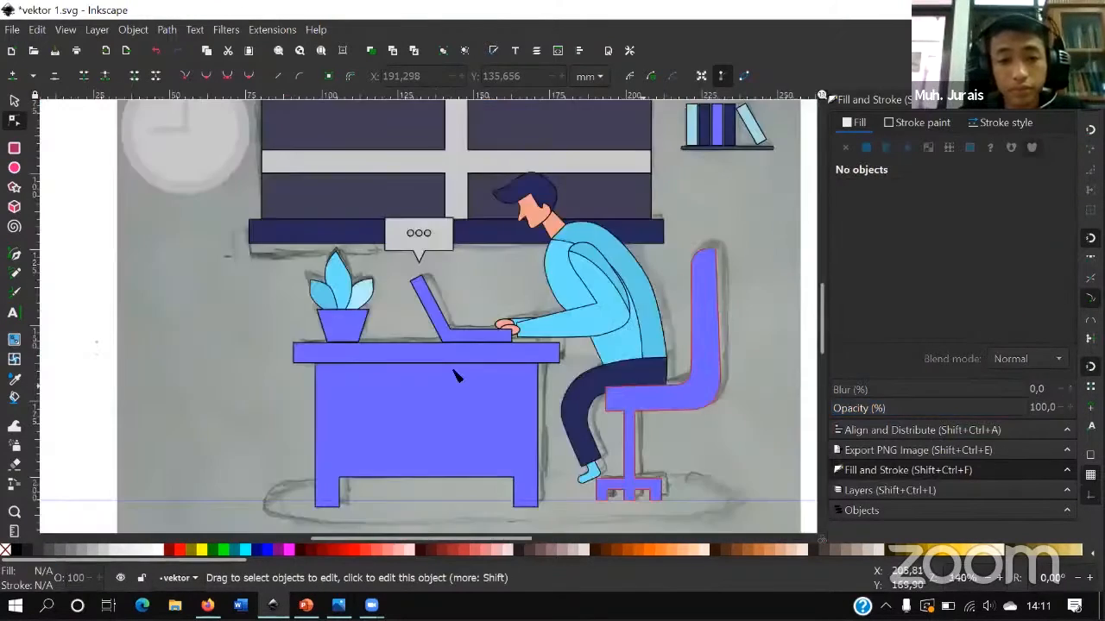
- Fill the desk's top slab with the grey b9b9b9 sampled from the palette swatches
{"action": "scroll", "coordinate": [447, 364], "scroll_direction": "up", "scroll_amount": 1}
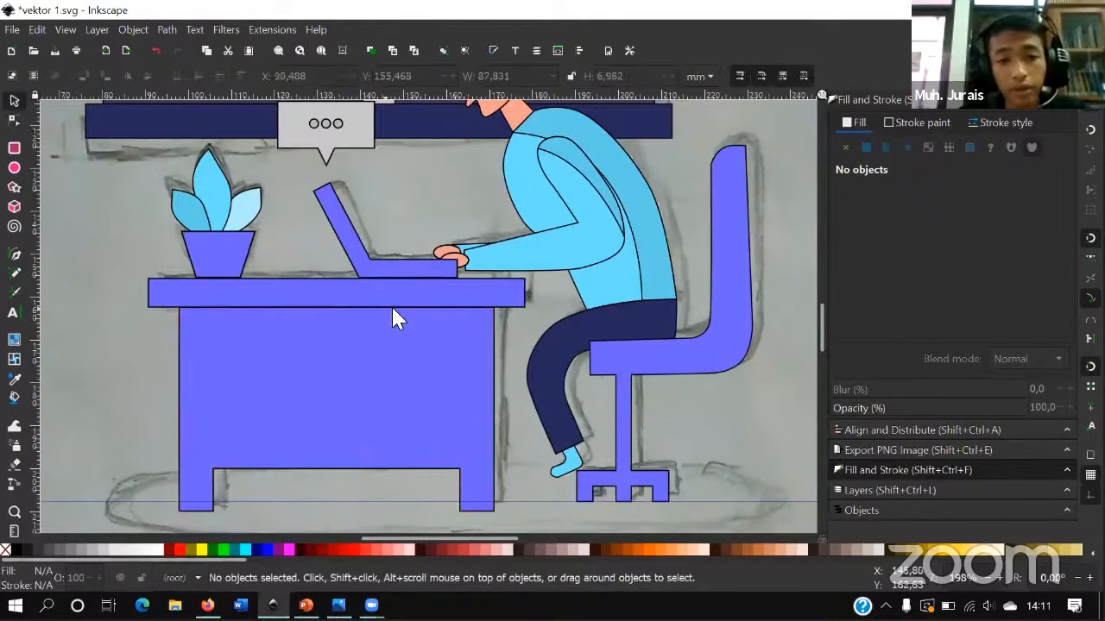
{"action": "left_click", "coordinate": [418, 309]}
{"action": "scroll", "coordinate": [414, 306], "scroll_direction": "down", "scroll_amount": 1}
{"action": "left_click", "coordinate": [426, 299]}
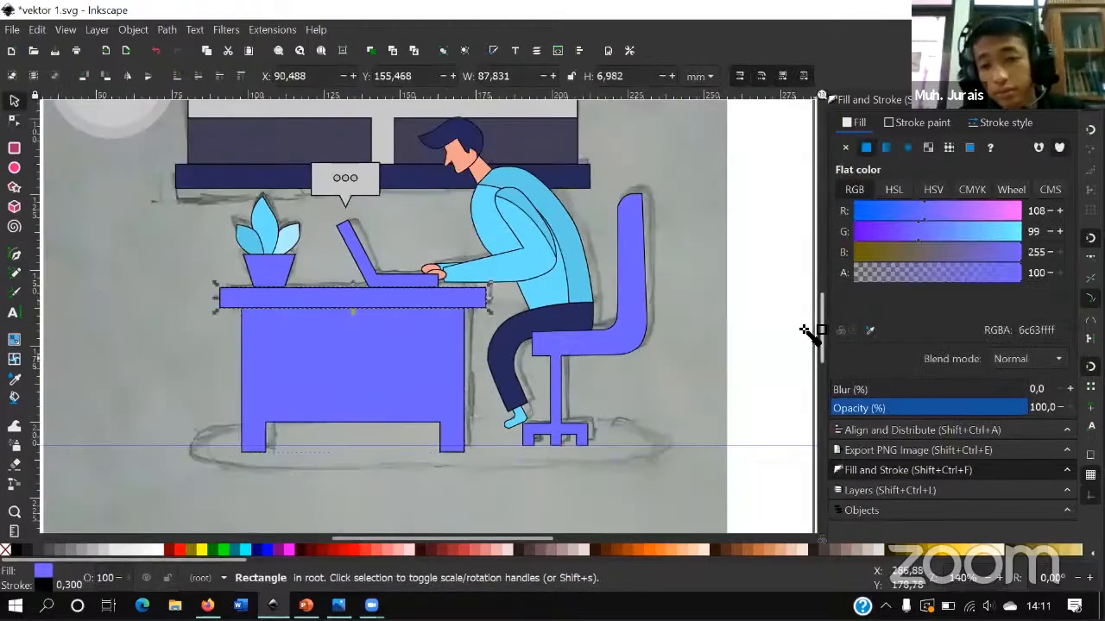
{"action": "left_click", "coordinate": [870, 331]}
{"action": "scroll", "coordinate": [552, 233], "scroll_direction": "up", "scroll_amount": 8}
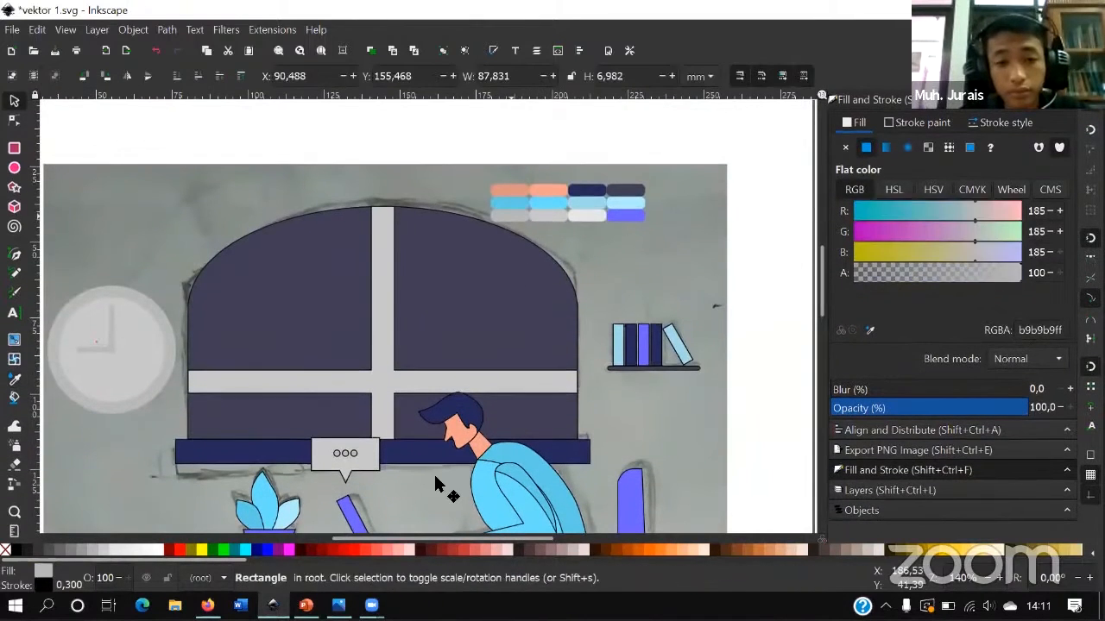
- Fill the desk body below the top slab with the lighter grey c9c9c9 sampled from the scene
{"action": "scroll", "coordinate": [438, 477], "scroll_direction": "down", "scroll_amount": 3}
{"action": "left_click", "coordinate": [438, 479]}
{"action": "left_click", "coordinate": [869, 330]}
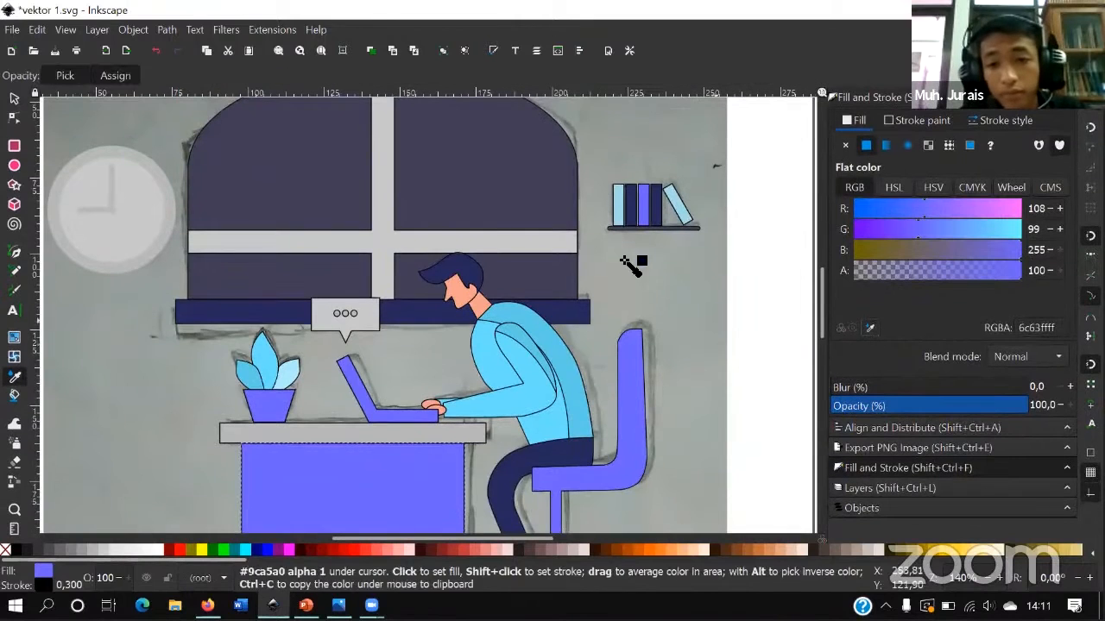
{"action": "scroll", "coordinate": [562, 148], "scroll_direction": "down", "scroll_amount": 1}
{"action": "left_click_drag", "start_coordinate": [528, 303], "coordinate": [374, 403]}
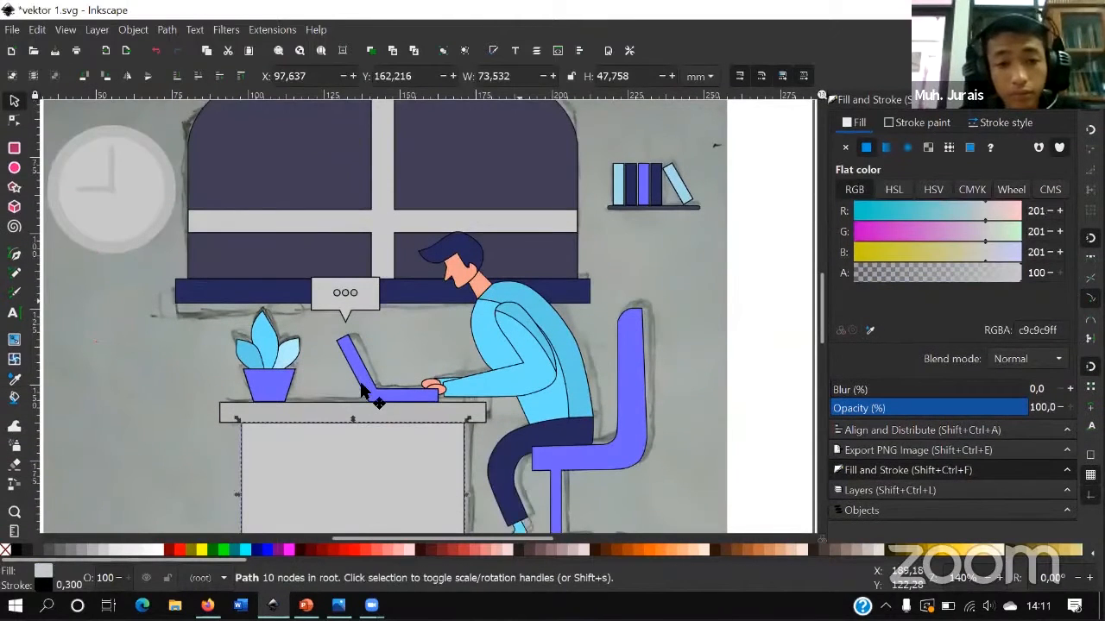
{"action": "scroll", "coordinate": [363, 391], "scroll_direction": "down", "scroll_amount": 1}
{"action": "key", "text": "Escape"}
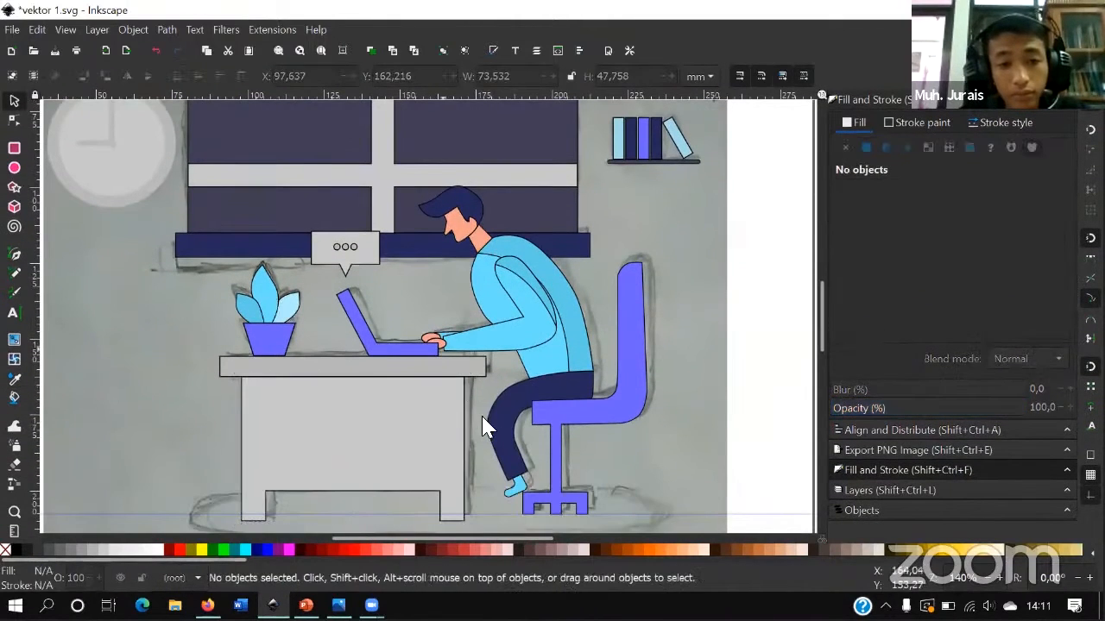
{"action": "scroll", "coordinate": [488, 417], "scroll_direction": "down", "scroll_amount": 1}
{"action": "scroll", "coordinate": [510, 393], "scroll_direction": "down", "scroll_amount": 1}
{"action": "scroll", "coordinate": [535, 350], "scroll_direction": "up", "scroll_amount": 2}
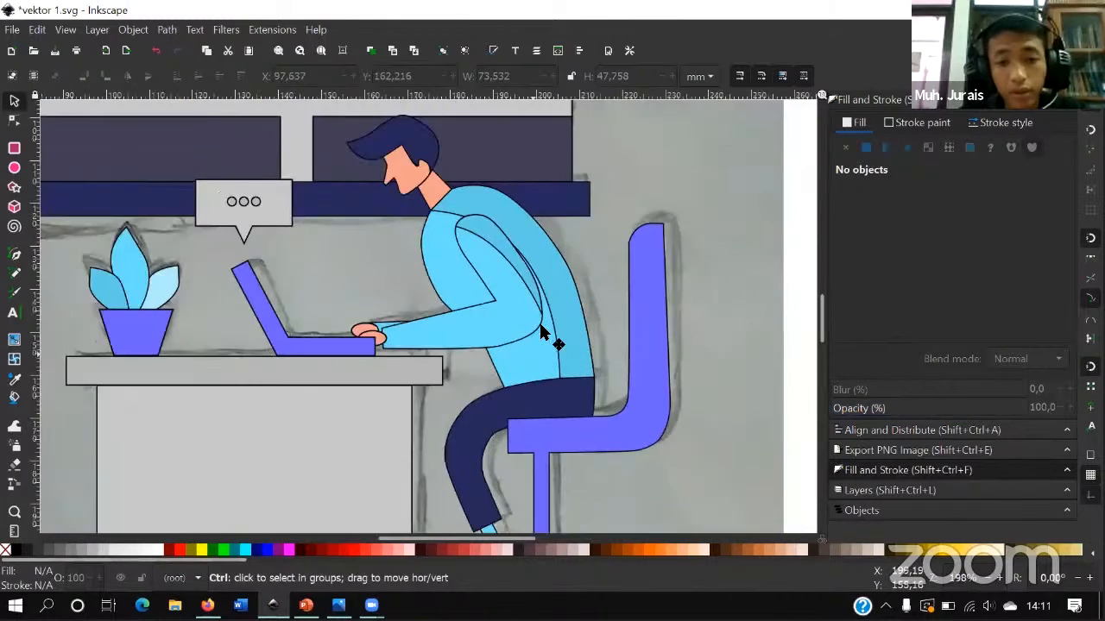
{"action": "scroll", "coordinate": [542, 332], "scroll_direction": "up", "scroll_amount": 2}
{"action": "scroll", "coordinate": [555, 345], "scroll_direction": "down", "scroll_amount": 1}
{"action": "left_click", "coordinate": [499, 320]}
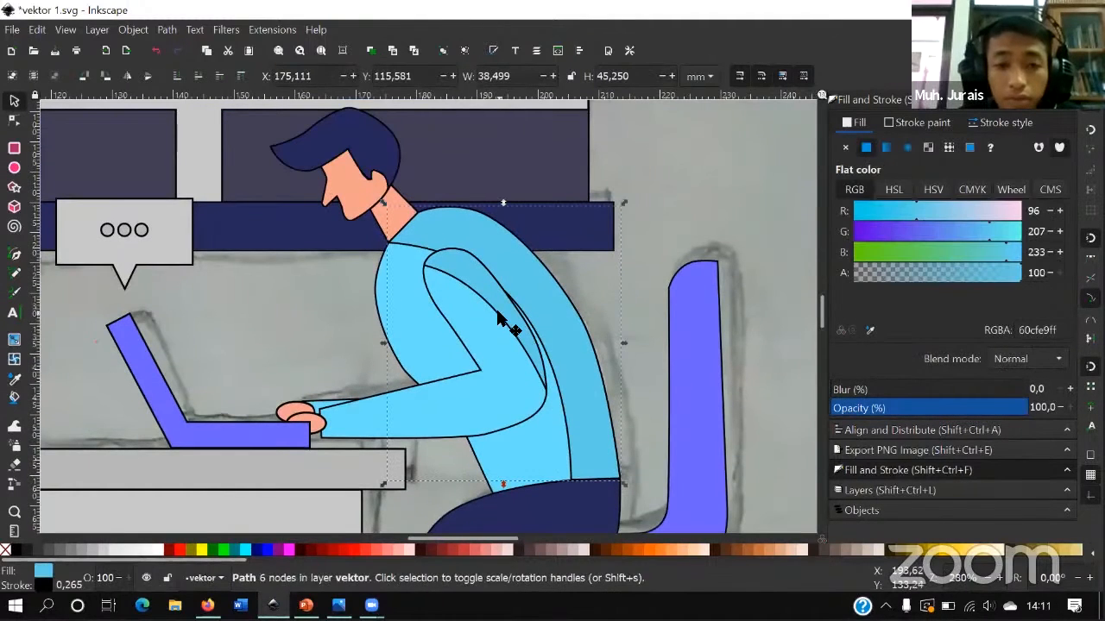
{"action": "scroll", "coordinate": [499, 319], "scroll_direction": "down", "scroll_amount": 2}
{"action": "scroll", "coordinate": [438, 304], "scroll_direction": "up", "scroll_amount": 1}
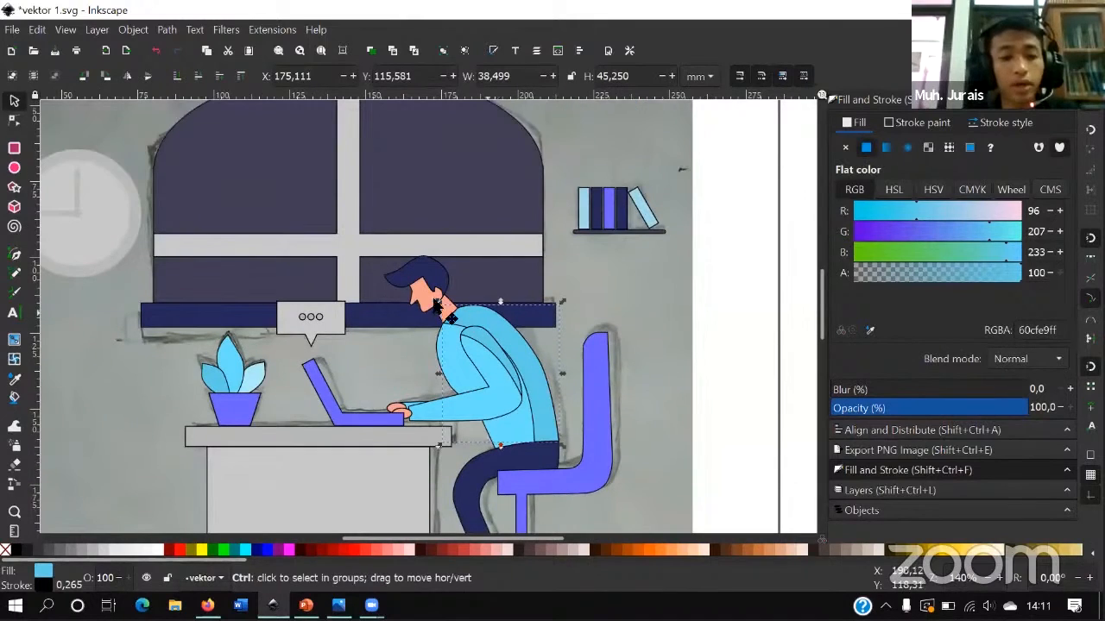
{"action": "key", "text": "ctrl+a"}
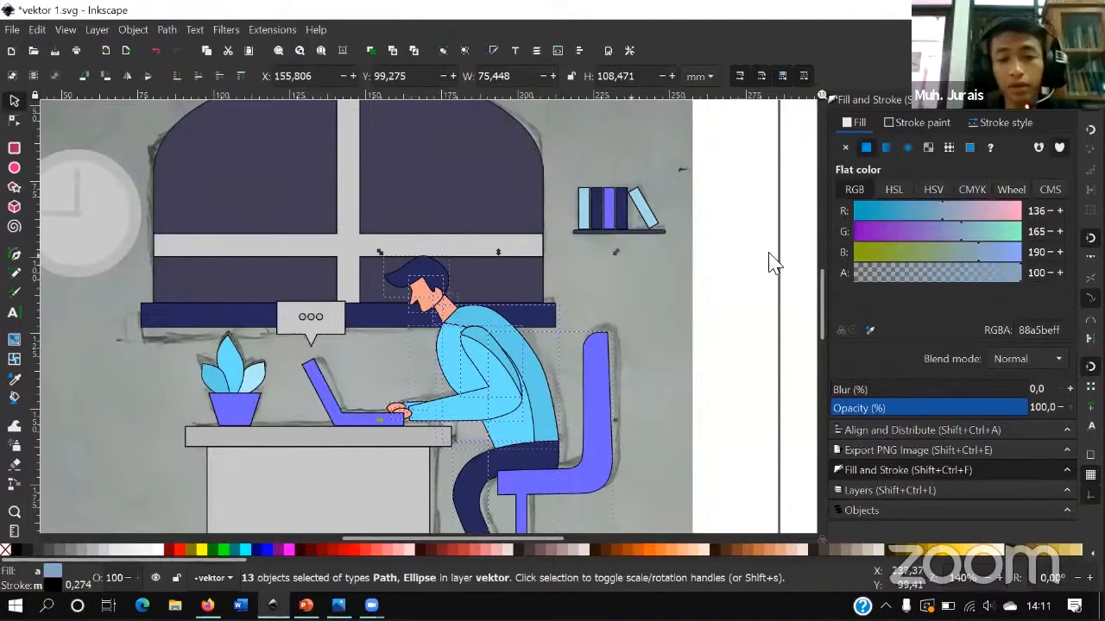
{"action": "left_click", "coordinate": [660, 222]}
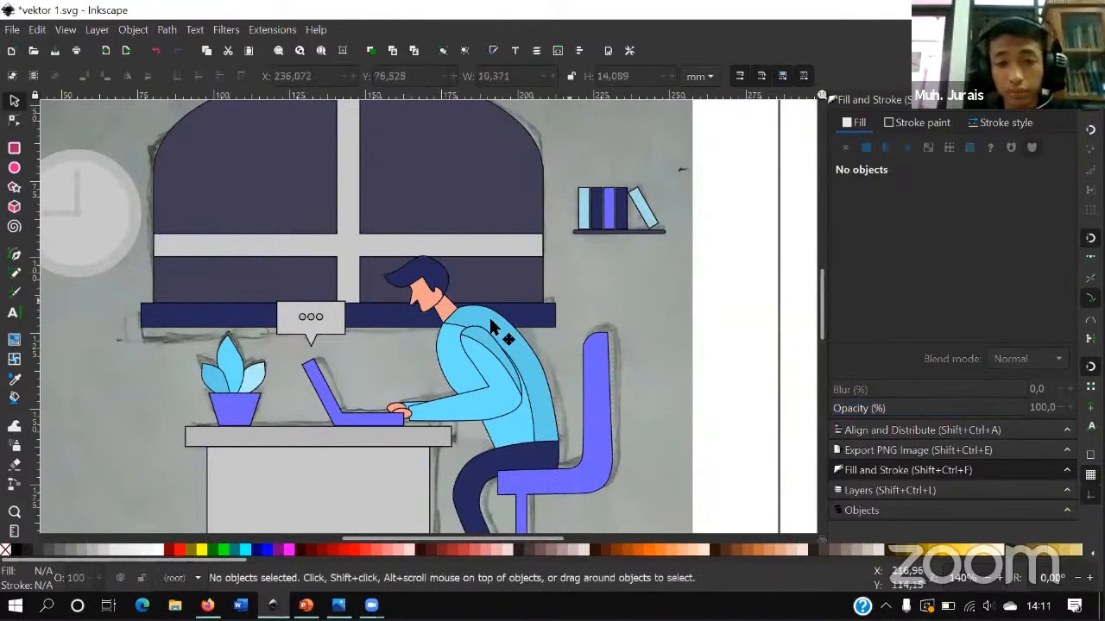
- Select the man's back shading, face, hair, torso, arm parts and trousers together
{"action": "left_click", "coordinate": [457, 325]}
{"action": "scroll", "coordinate": [458, 324], "scroll_direction": "up", "scroll_amount": 1}
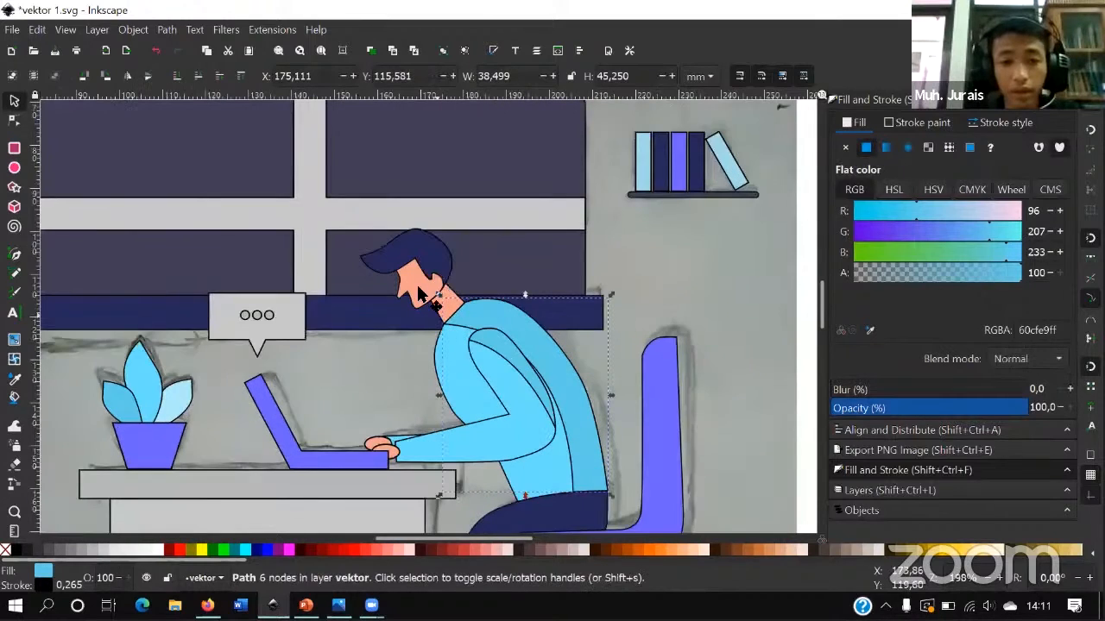
{"action": "left_click", "coordinate": [413, 307], "text": "shift"}
{"action": "left_click", "coordinate": [488, 339], "text": "shift"}
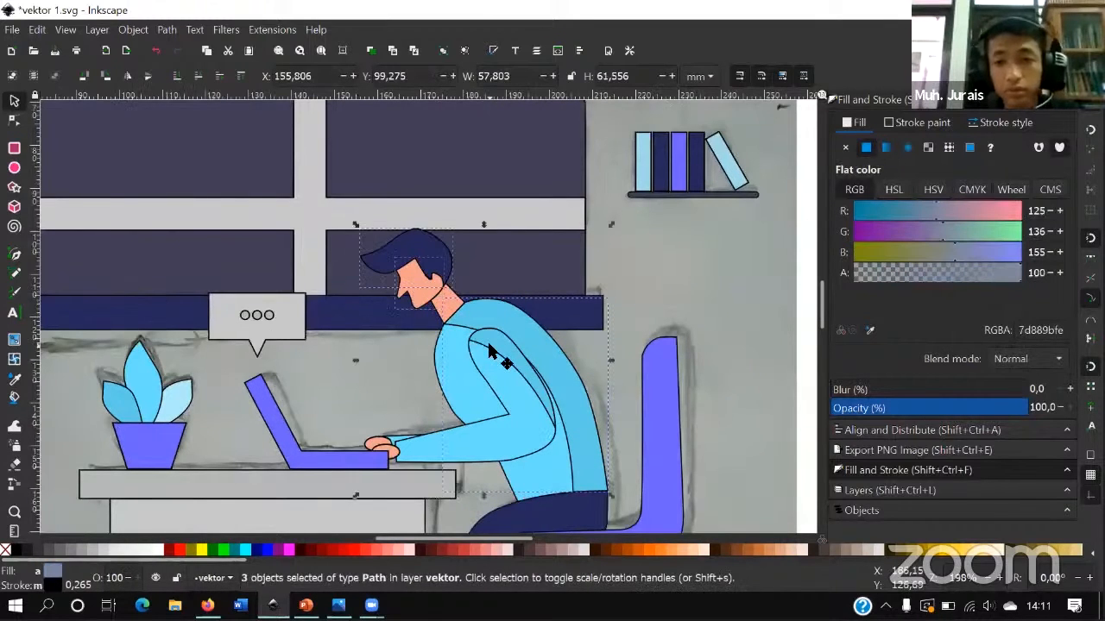
{"action": "left_click", "coordinate": [438, 368], "text": "shift"}
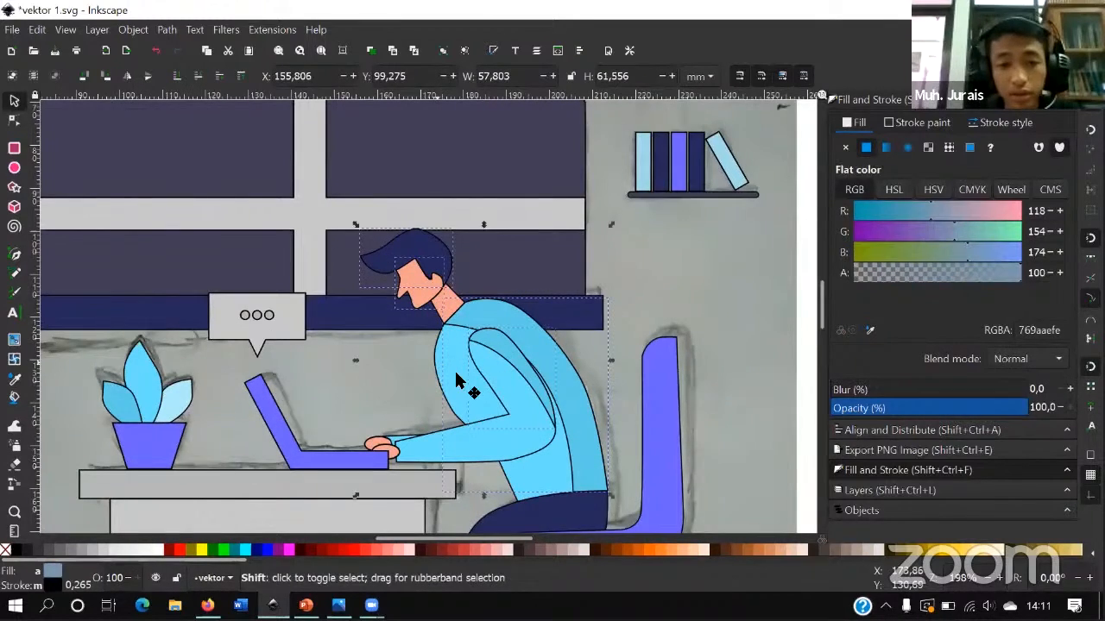
{"action": "left_click", "coordinate": [455, 380], "text": "shift"}
{"action": "scroll", "coordinate": [531, 393], "scroll_direction": "down", "scroll_amount": 3}
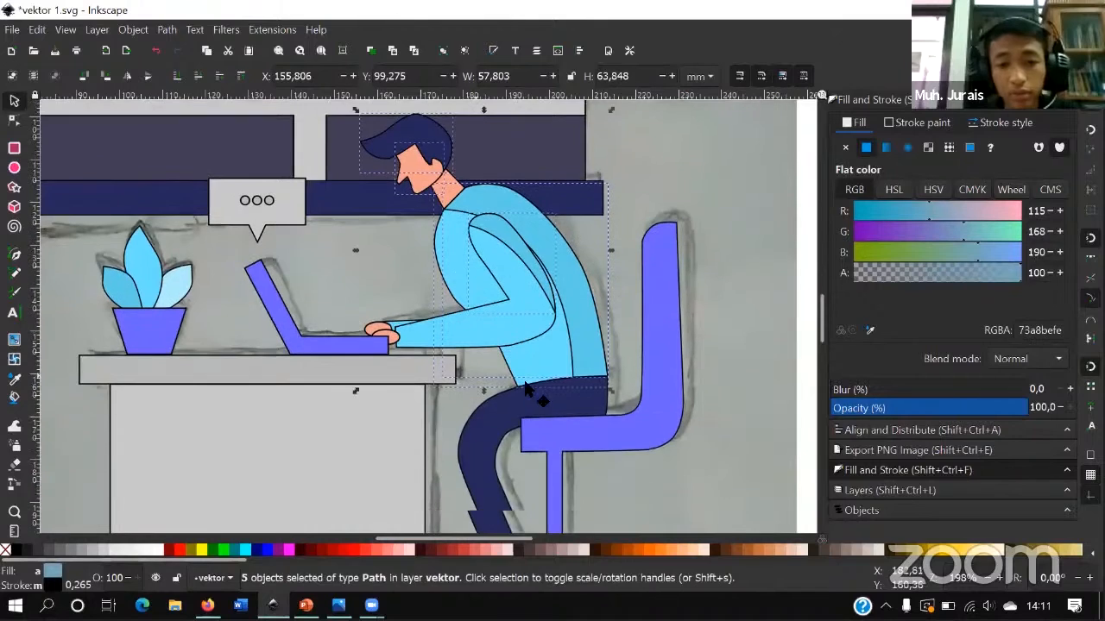
{"action": "left_click", "coordinate": [404, 339], "text": "shift"}
- Add both hands and the rear sleeve to the selection and remove the outline stroke from all selected parts
{"action": "scroll", "coordinate": [406, 335], "scroll_direction": "up", "scroll_amount": 2}
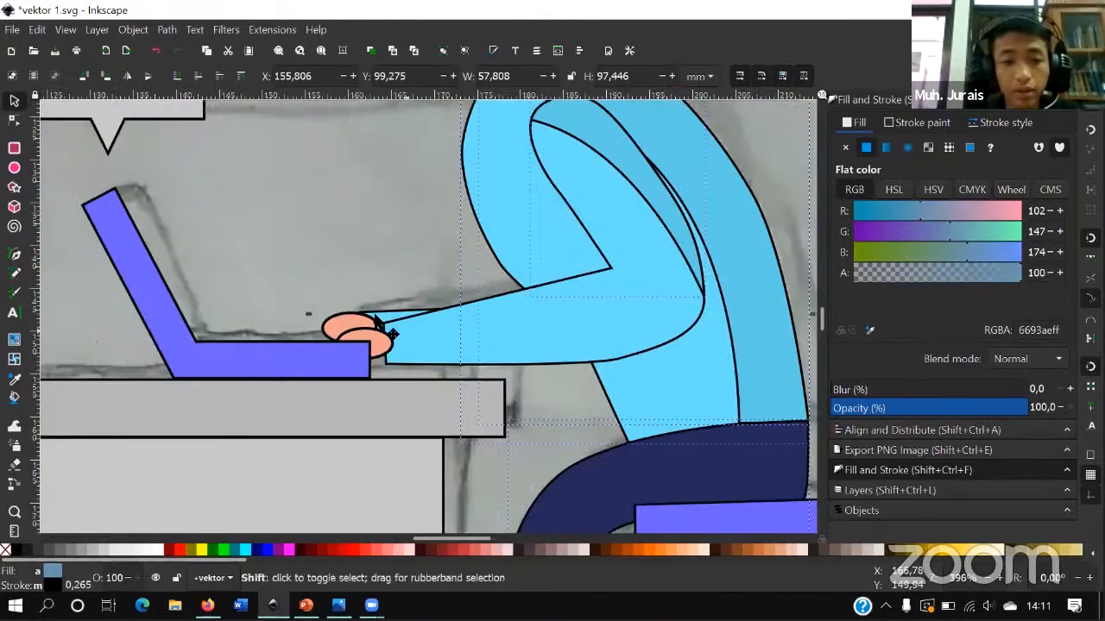
{"action": "left_click", "coordinate": [375, 317], "text": "shift"}
{"action": "left_click", "coordinate": [359, 338], "text": "shift"}
{"action": "left_click", "coordinate": [352, 334], "text": "shift"}
{"action": "left_click", "coordinate": [358, 316], "text": "shift"}
{"action": "key", "text": "ctrl"}
{"action": "scroll", "coordinate": [440, 311], "scroll_direction": "up", "scroll_amount": 3}
{"action": "left_click", "coordinate": [350, 363], "text": "shift"}
{"action": "left_click", "coordinate": [292, 397], "text": "shift"}
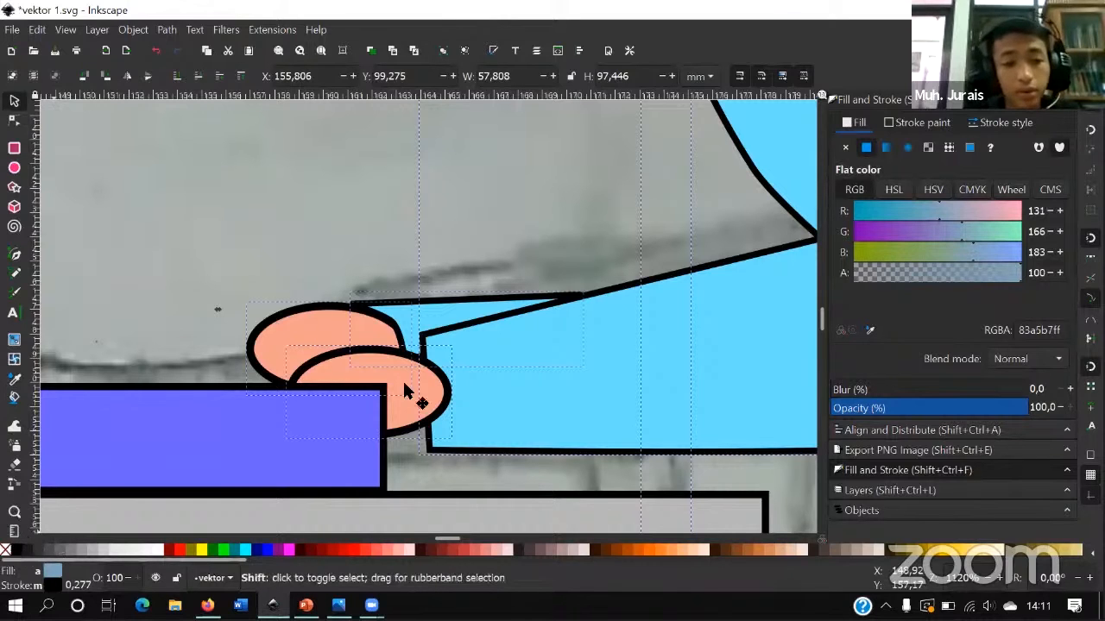
{"action": "scroll", "coordinate": [592, 323], "scroll_direction": "down", "scroll_amount": 5}
{"action": "scroll", "coordinate": [593, 341], "scroll_direction": "down", "scroll_amount": 1}
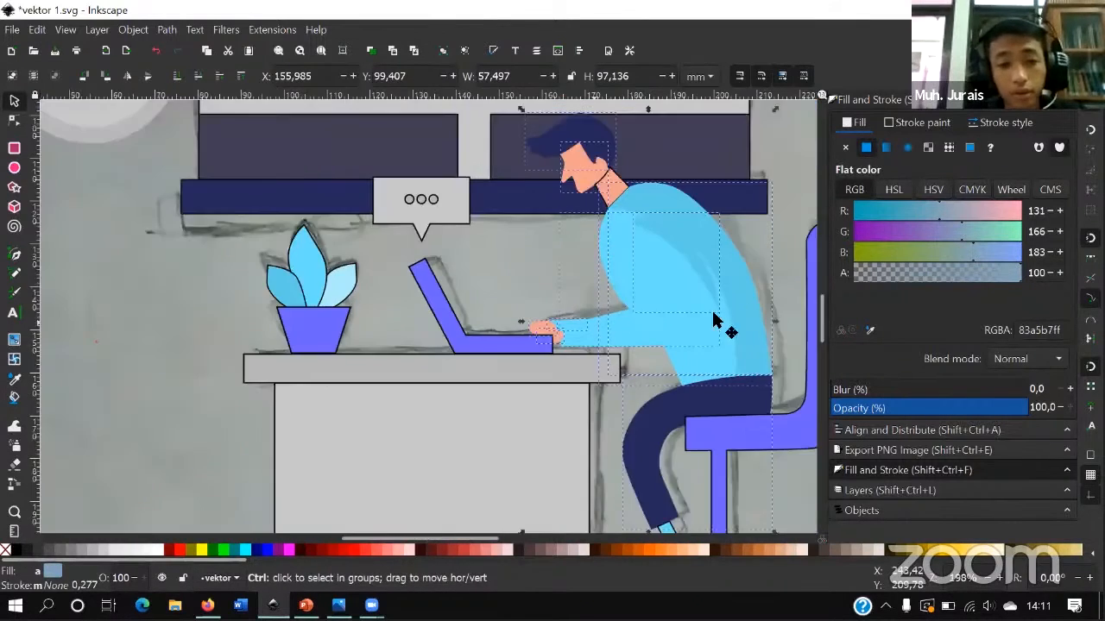
{"action": "scroll", "coordinate": [592, 296], "scroll_direction": "down", "scroll_amount": 1}
{"action": "key", "text": "Escape"}
- Examine the outline-free arm and its shadow band against the torso's blue
{"action": "left_click_drag", "start_coordinate": [653, 259], "coordinate": [580, 268]}
{"action": "scroll", "coordinate": [526, 345], "scroll_direction": "up", "scroll_amount": 4}
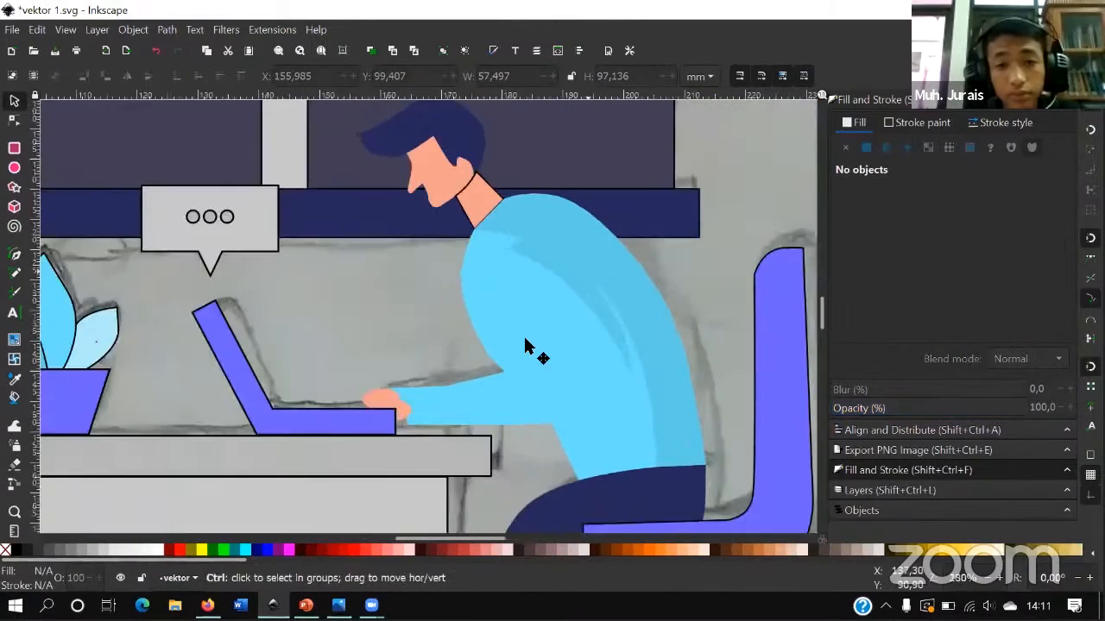
{"action": "left_click", "coordinate": [551, 282]}
{"action": "left_click", "coordinate": [549, 276]}
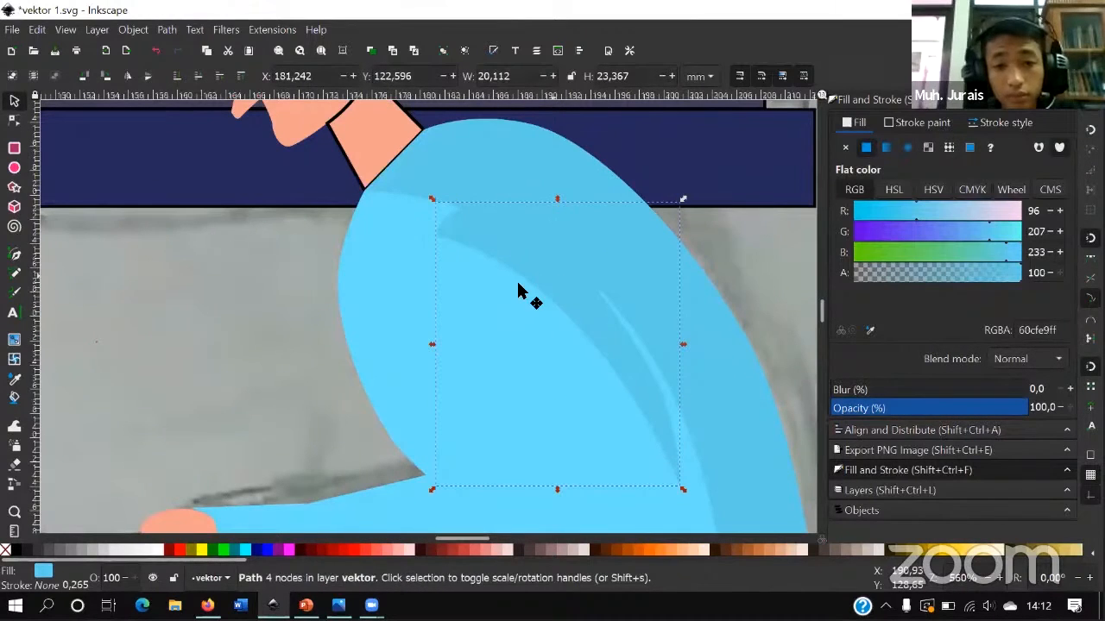
{"action": "left_click", "coordinate": [487, 306]}
{"action": "scroll", "coordinate": [415, 449], "scroll_direction": "down", "scroll_amount": 1}
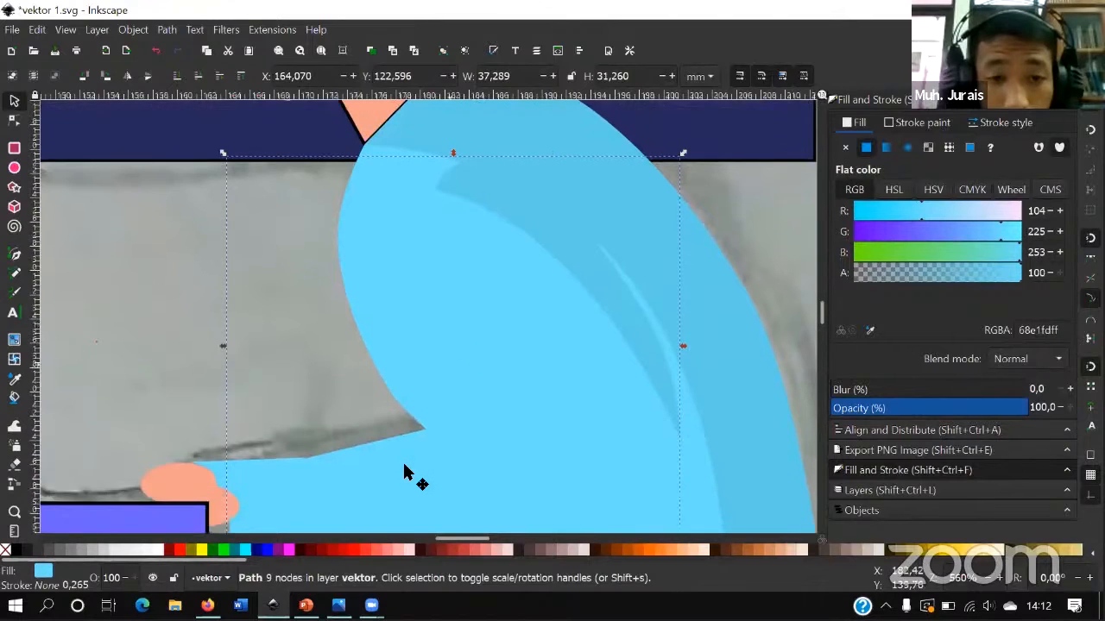
{"action": "scroll", "coordinate": [492, 397], "scroll_direction": "down", "scroll_amount": 3, "text": "ctrl"}
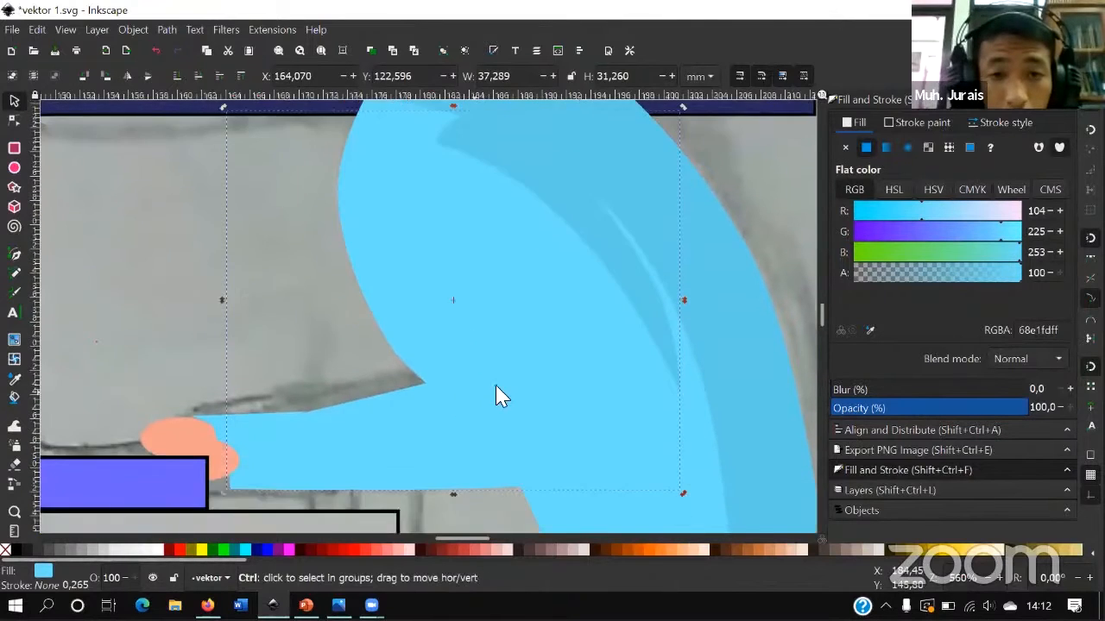
{"action": "key", "text": "Escape"}
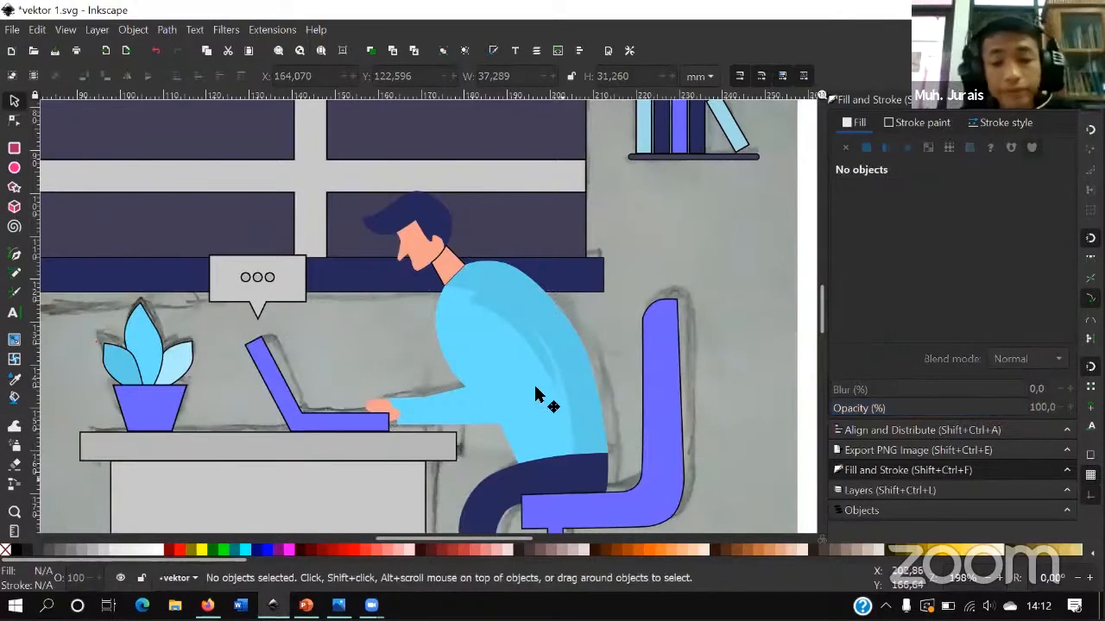
{"action": "scroll", "coordinate": [496, 384], "scroll_direction": "right", "scroll_amount": 2}
{"action": "scroll", "coordinate": [497, 384], "scroll_direction": "down", "scroll_amount": 1}
{"action": "left_click", "coordinate": [485, 402]}
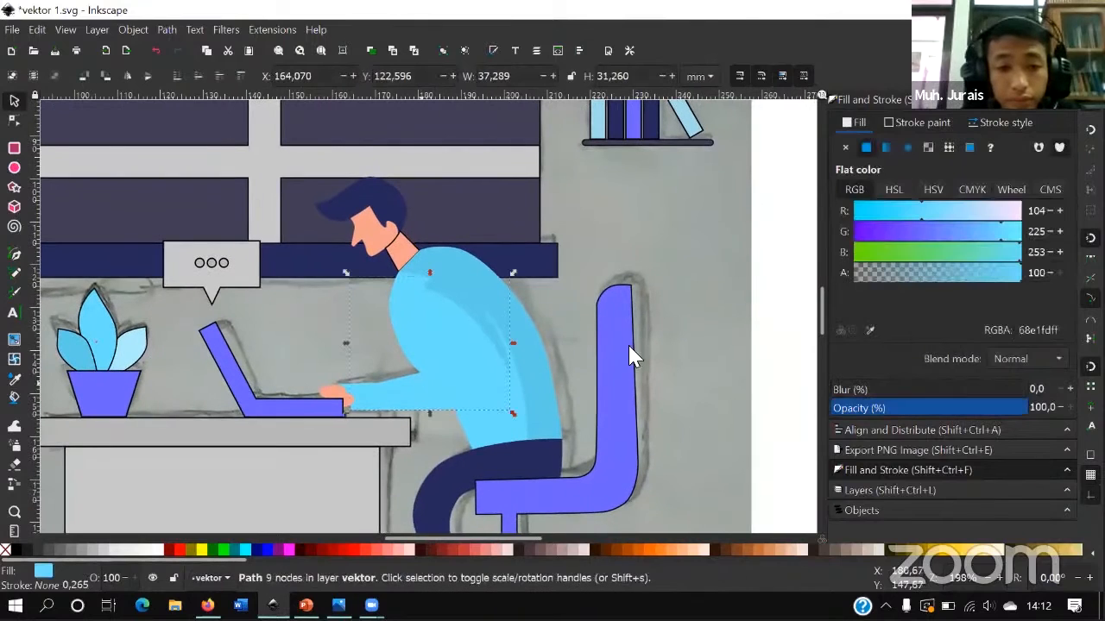
{"action": "left_click", "coordinate": [870, 330]}
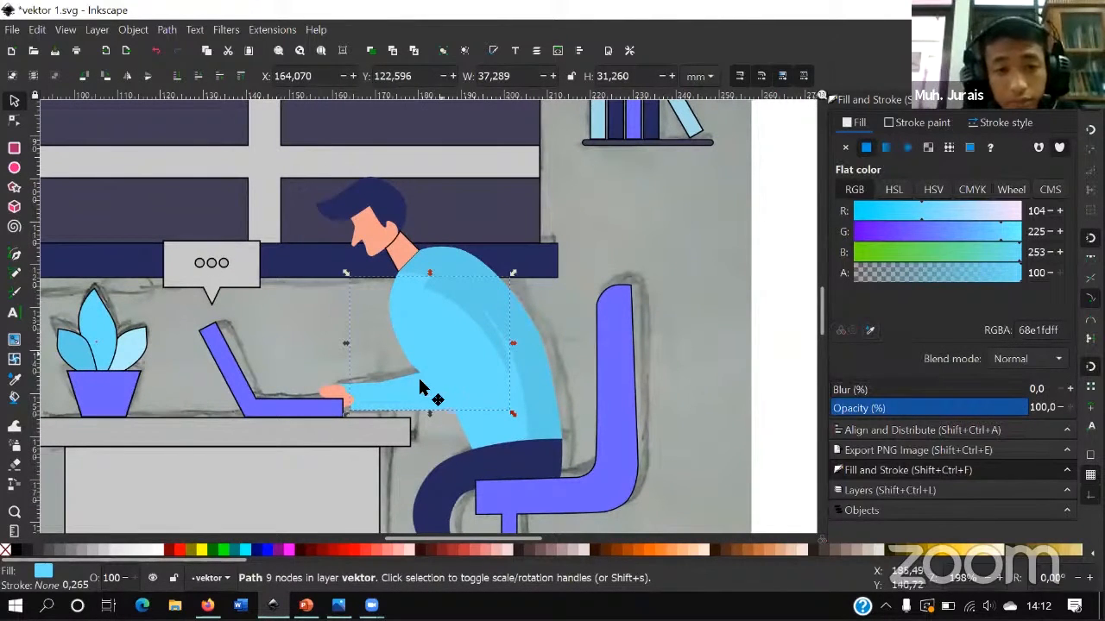
{"action": "left_click", "coordinate": [368, 391]}
{"action": "scroll", "coordinate": [399, 379], "scroll_direction": "up", "scroll_amount": 4}
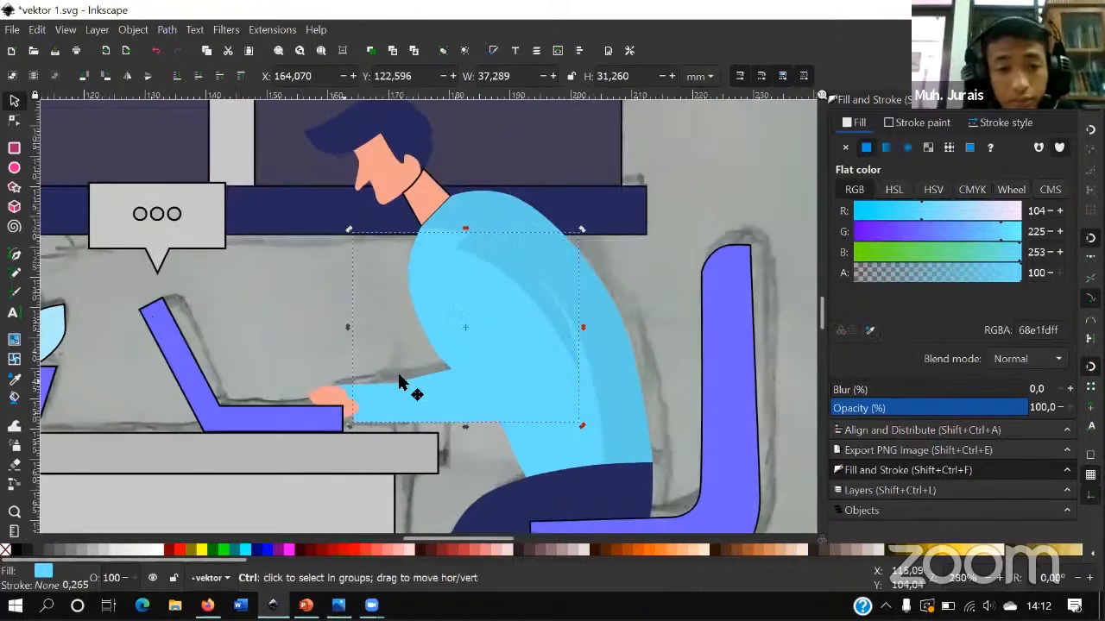
{"action": "scroll", "coordinate": [560, 296], "scroll_direction": "down", "scroll_amount": 6}
{"action": "key", "text": "Escape"}
- Fill the man's front arm with light blue adeffe sampled from the palette swatches, consulting the hasil sketsa reference image on the desktop
{"action": "scroll", "coordinate": [439, 320], "scroll_direction": "up", "scroll_amount": 2}
{"action": "scroll", "coordinate": [408, 278], "scroll_direction": "up", "scroll_amount": 3}
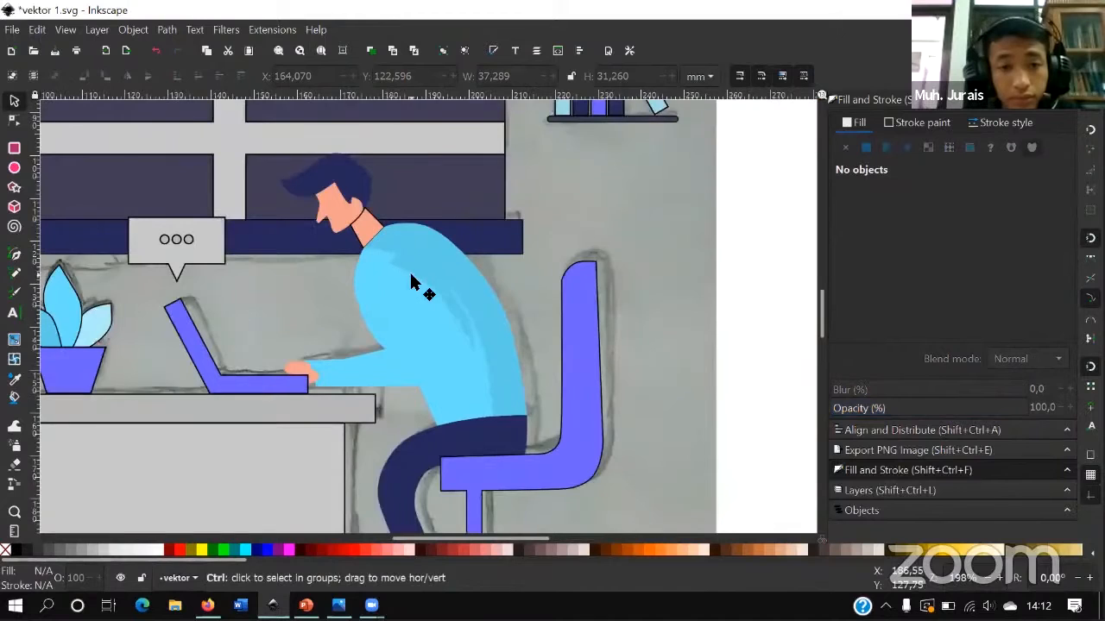
{"action": "scroll", "coordinate": [411, 281], "scroll_direction": "up", "scroll_amount": 1}
{"action": "left_click", "coordinate": [412, 281], "text": "ctrl"}
{"action": "left_click", "coordinate": [373, 431]}
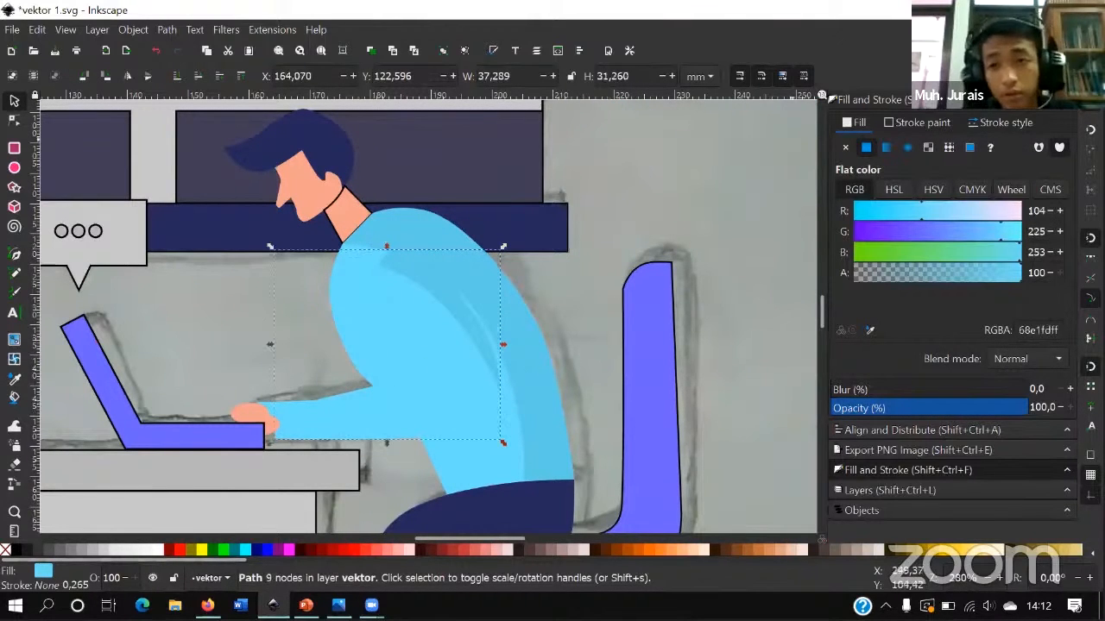
{"action": "key", "text": "super+d"}
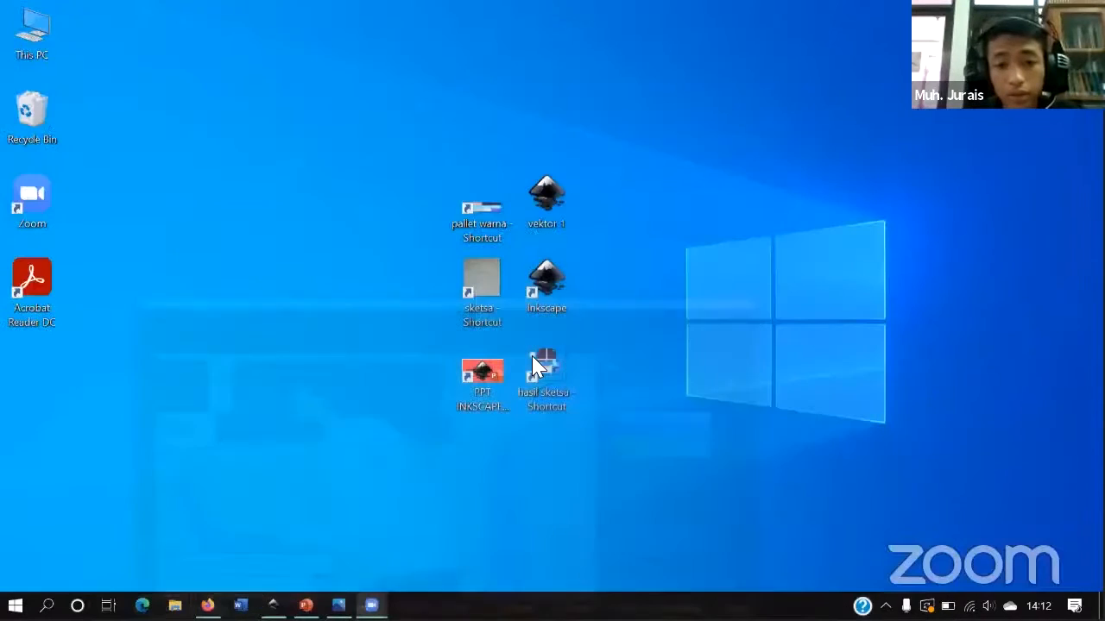
{"action": "key", "text": "Return"}
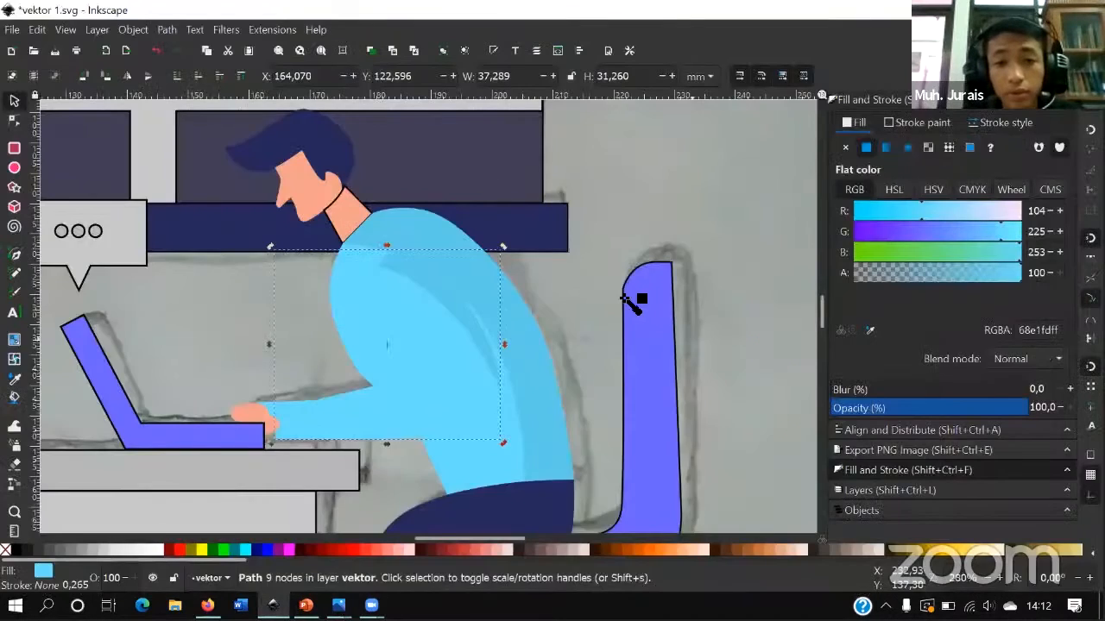
{"action": "scroll", "coordinate": [605, 294], "scroll_direction": "up", "scroll_amount": 5}
{"action": "left_click", "coordinate": [616, 308]}
{"action": "scroll", "coordinate": [518, 349], "scroll_direction": "down", "scroll_amount": 10}
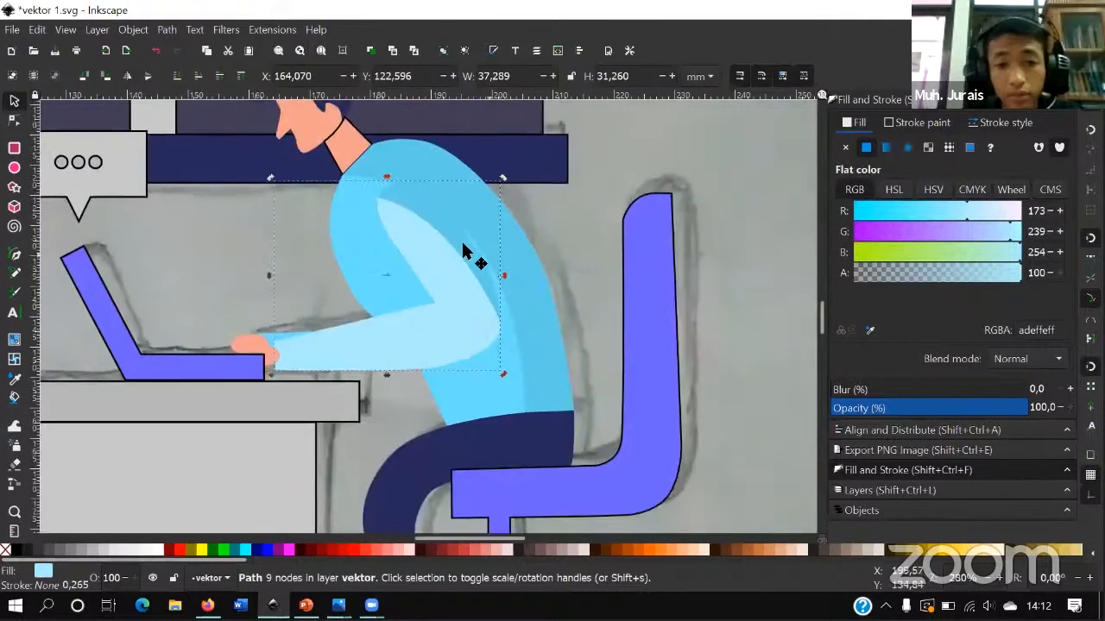
- Fill the arm's shadow band with the muted blue 9fdcea sampled from the palette swatches and deselect it
{"action": "left_click", "coordinate": [464, 250]}
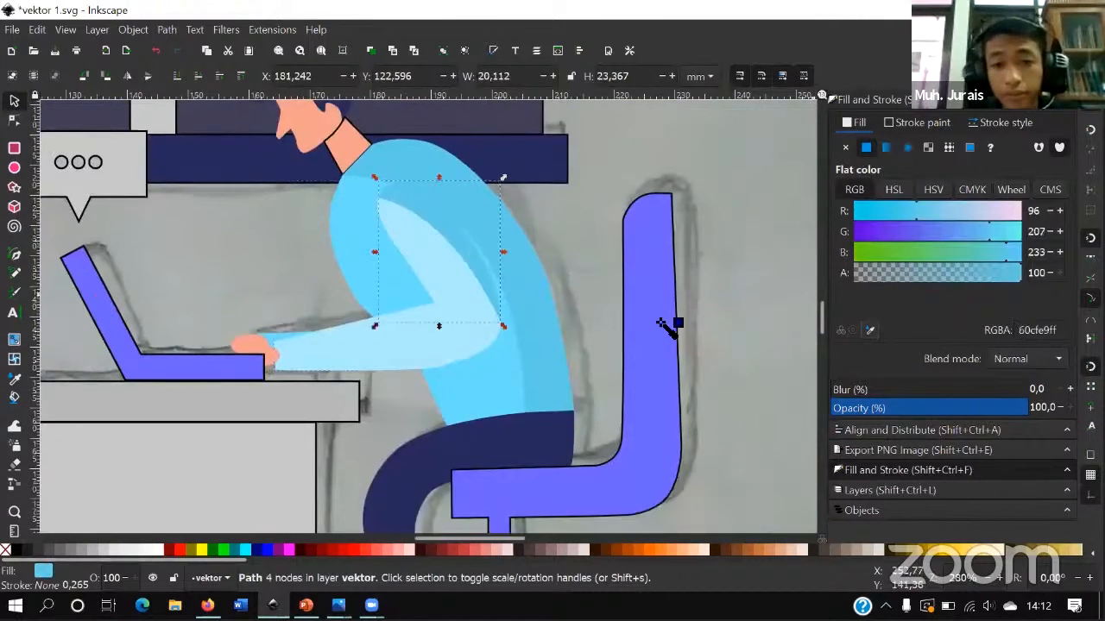
{"action": "scroll", "coordinate": [567, 246], "scroll_direction": "up", "scroll_amount": 15}
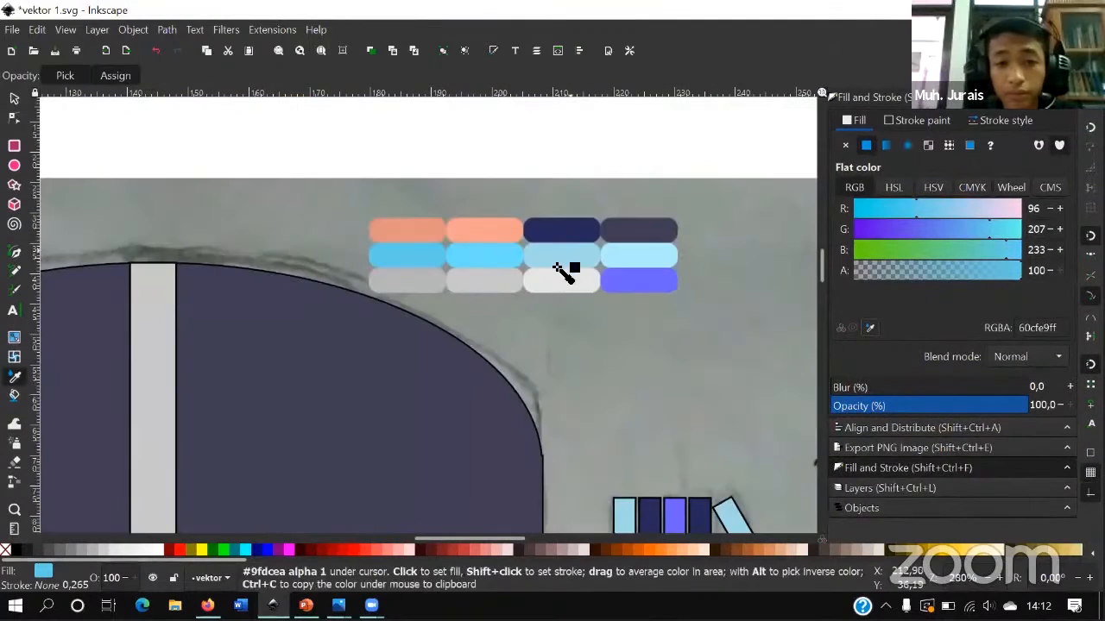
{"action": "left_click", "coordinate": [557, 265]}
{"action": "scroll", "coordinate": [553, 324], "scroll_direction": "down", "scroll_amount": 4}
{"action": "scroll", "coordinate": [564, 314], "scroll_direction": "down", "scroll_amount": 2}
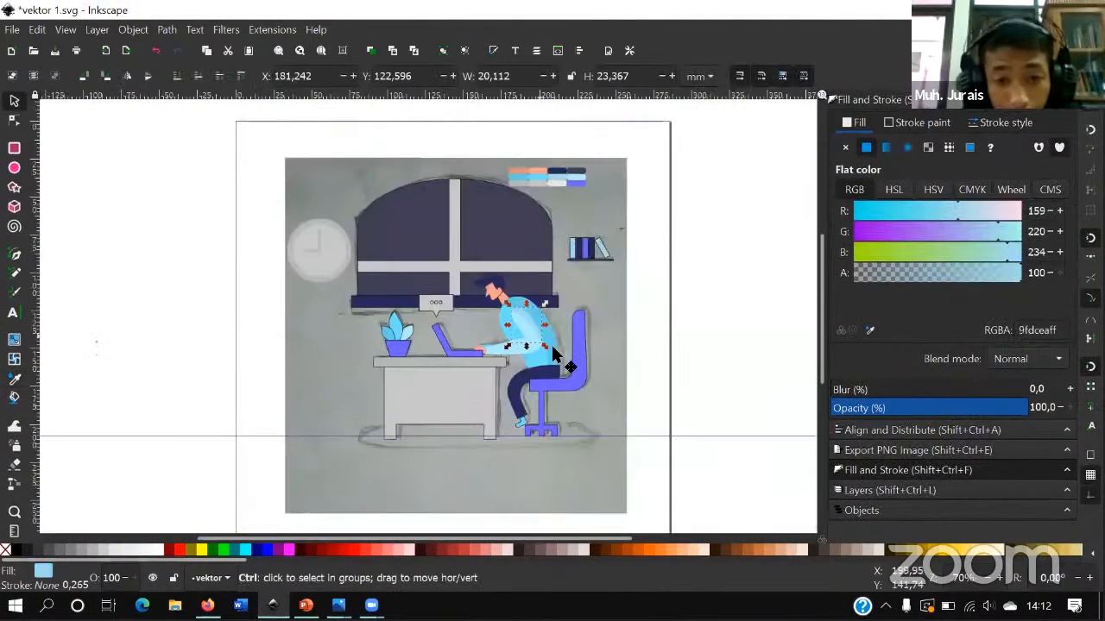
{"action": "scroll", "coordinate": [551, 342], "scroll_direction": "up", "scroll_amount": 3}
{"action": "key", "text": "Escape"}
{"action": "scroll", "coordinate": [427, 242], "scroll_direction": "up", "scroll_amount": 1}
{"action": "scroll", "coordinate": [172, 215], "scroll_direction": "down", "scroll_amount": 2}
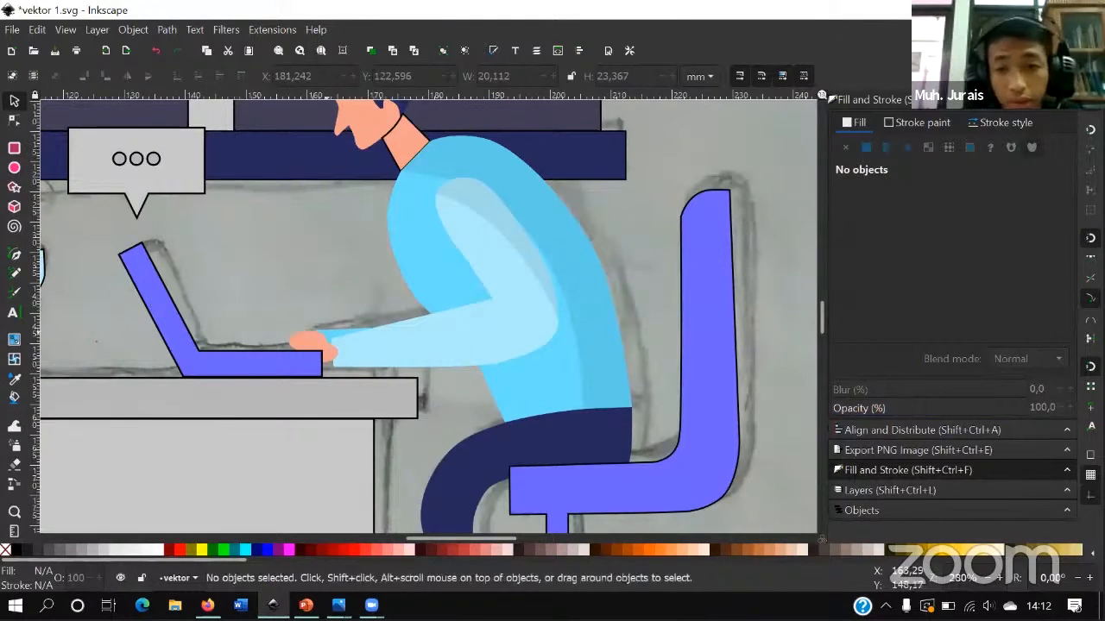
- Fill the small rear sleeve behind the wrist with the light blue adeffe sampled from the front arm and deselect it
{"action": "left_click", "coordinate": [341, 343]}
{"action": "left_click", "coordinate": [870, 331]}
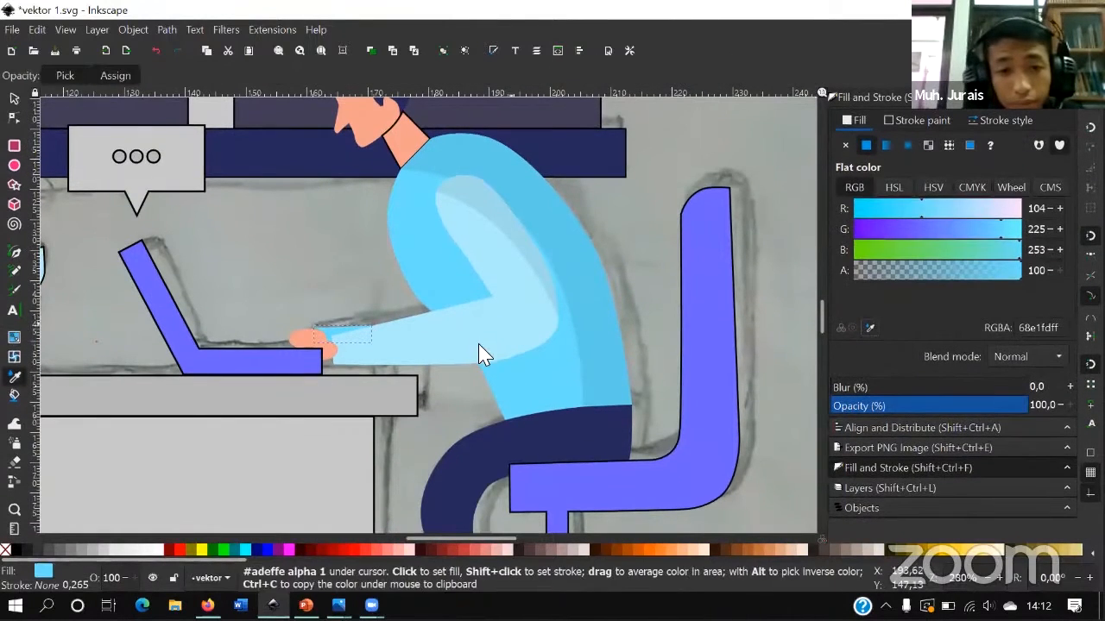
{"action": "left_click", "coordinate": [478, 352]}
{"action": "scroll", "coordinate": [458, 359], "scroll_direction": "down", "scroll_amount": 1}
{"action": "scroll", "coordinate": [342, 288], "scroll_direction": "down", "scroll_amount": 3}
{"action": "key", "text": "Escape"}
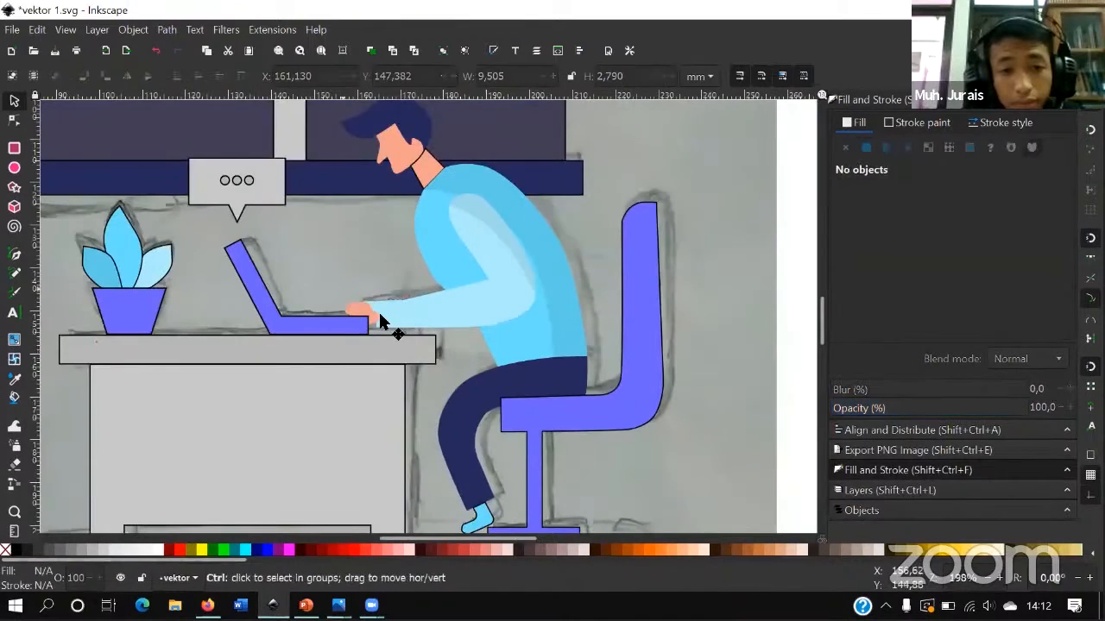
- Fill the man's rear hand with the darker skin tone e19581 sampled from the palette swatches
{"action": "scroll", "coordinate": [419, 383], "scroll_direction": "up", "scroll_amount": 5}
{"action": "left_click", "coordinate": [380, 359]}
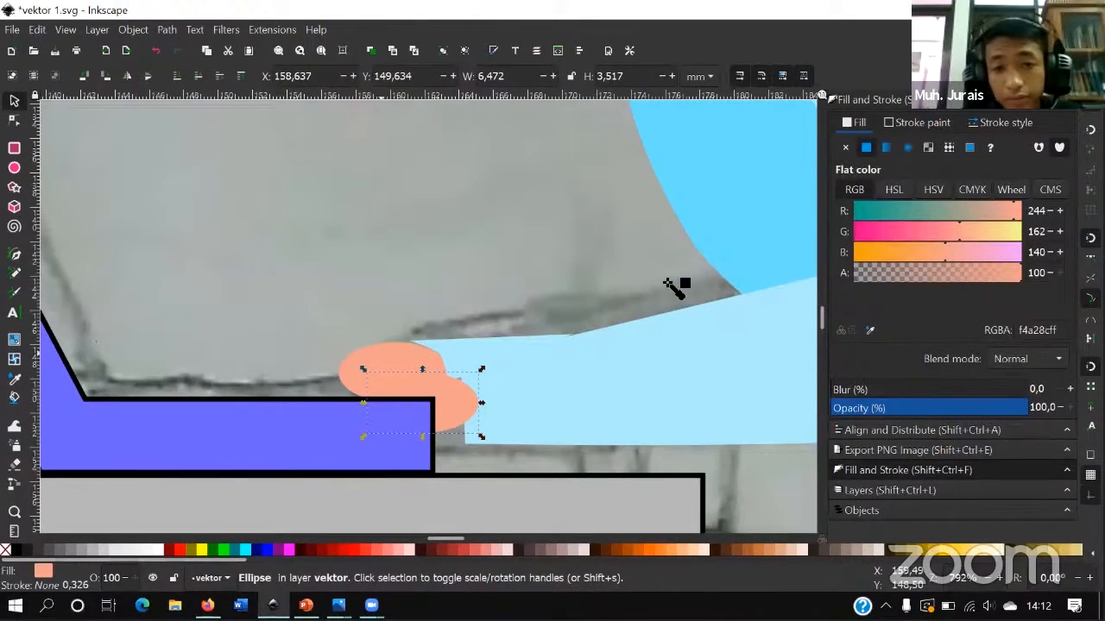
{"action": "key", "text": "d"}
{"action": "scroll", "coordinate": [736, 307], "scroll_direction": "down", "scroll_amount": 3}
{"action": "scroll", "coordinate": [732, 317], "scroll_direction": "up", "scroll_amount": 10}
{"action": "left_click", "coordinate": [768, 299]}
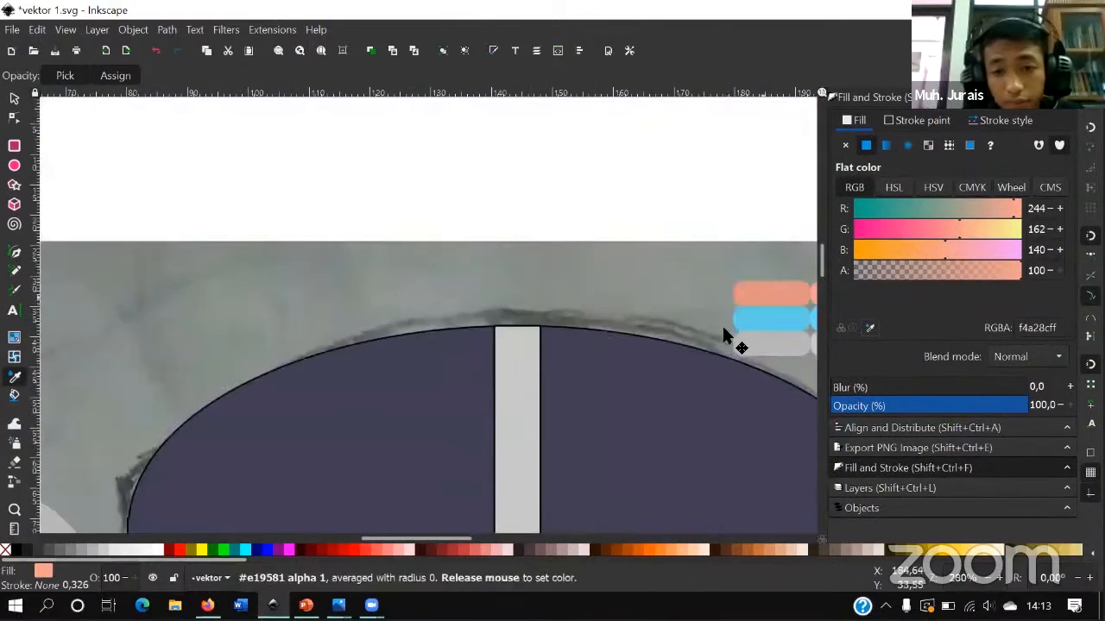
{"action": "scroll", "coordinate": [697, 339], "scroll_direction": "down", "scroll_amount": 5}
{"action": "scroll", "coordinate": [662, 233], "scroll_direction": "down", "scroll_amount": 20}
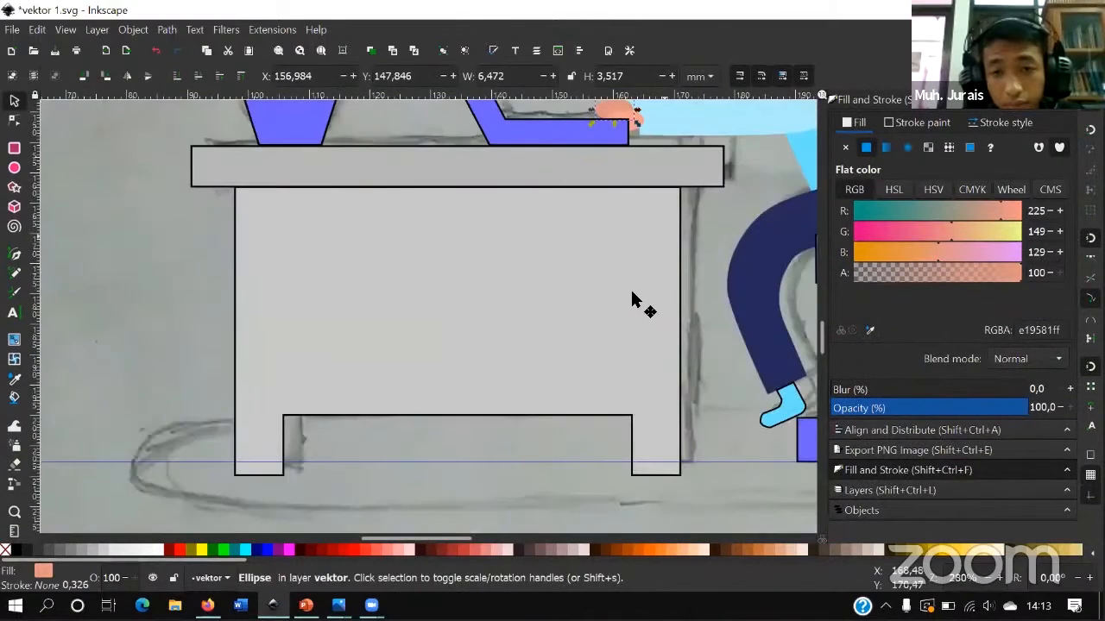
- Fill the small rear sleeve behind the wrist with the muted blue 9fdcea sampled from the arm's shadow band and deselect it
{"action": "scroll", "coordinate": [740, 303], "scroll_direction": "up", "scroll_amount": 4}
{"action": "scroll", "coordinate": [668, 242], "scroll_direction": "up", "scroll_amount": 2}
{"action": "left_click", "coordinate": [668, 299]}
{"action": "left_click", "coordinate": [871, 330]}
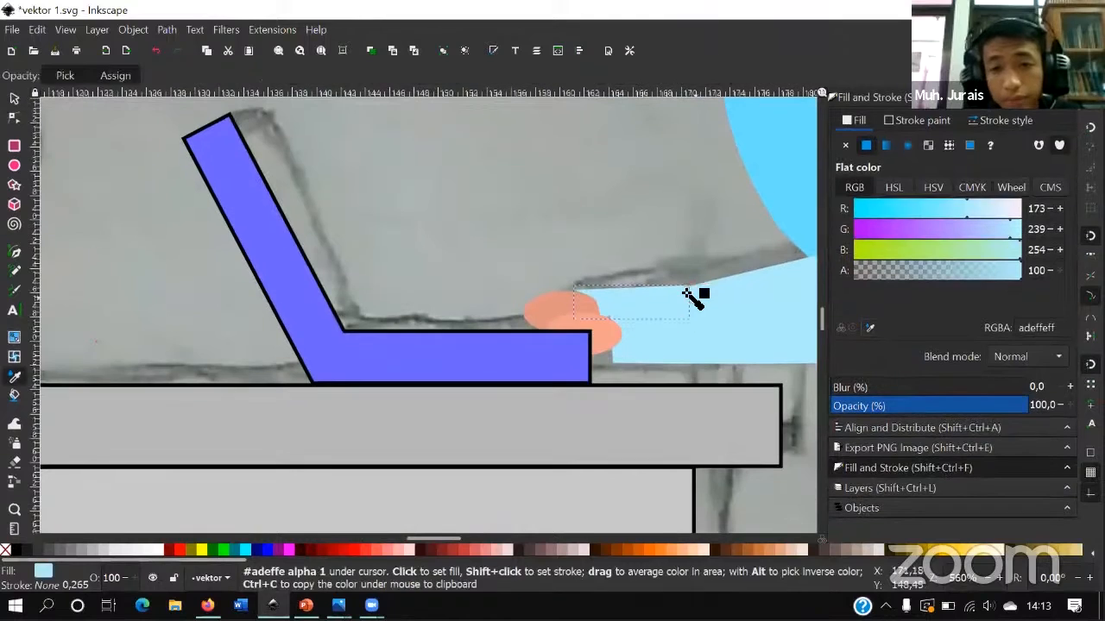
{"action": "scroll", "coordinate": [682, 276], "scroll_direction": "right", "scroll_amount": 4}
{"action": "scroll", "coordinate": [672, 199], "scroll_direction": "right", "scroll_amount": 6}
{"action": "left_click", "coordinate": [653, 220]}
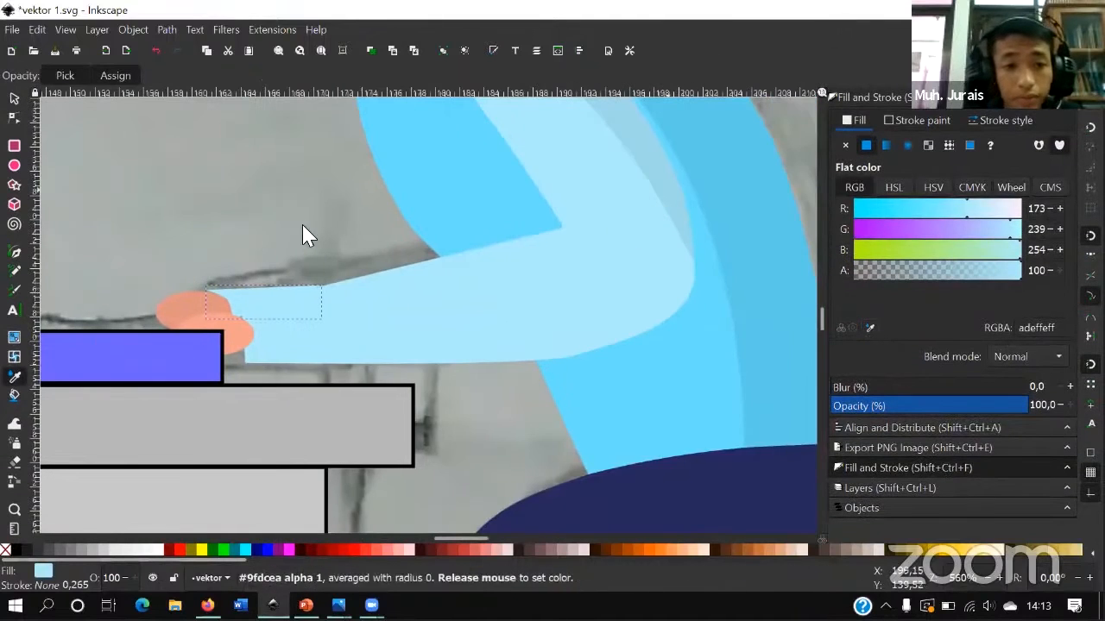
{"action": "key", "text": "s"}
{"action": "key", "text": "Escape"}
{"action": "scroll", "coordinate": [732, 247], "scroll_direction": "down", "scroll_amount": 1}
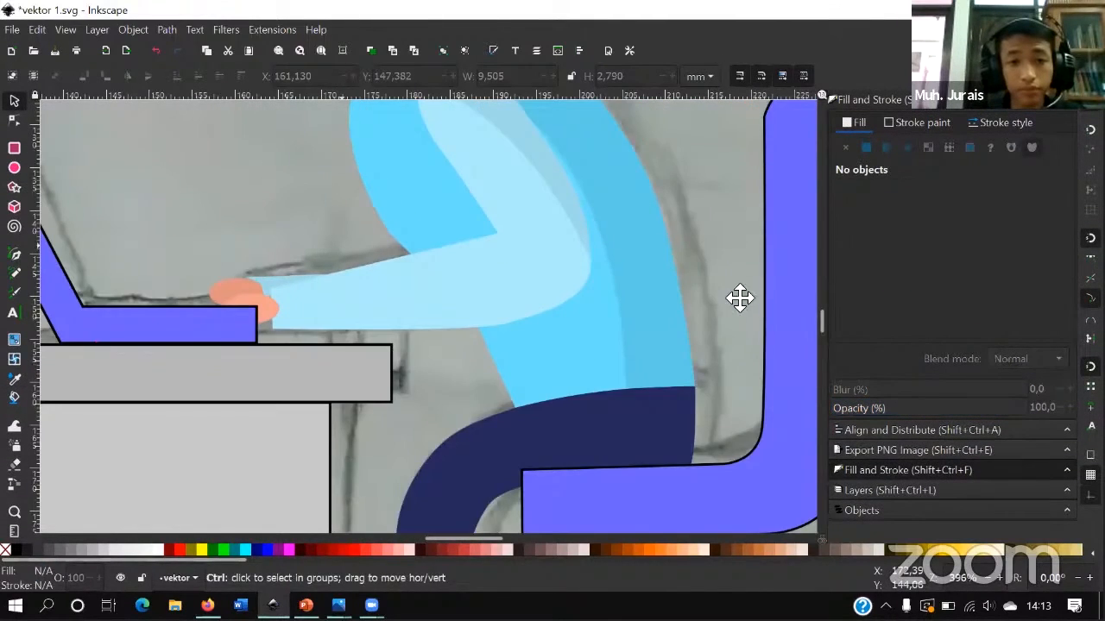
- Remove the black outline from the purple office chair and deselect it
{"action": "scroll", "coordinate": [734, 306], "scroll_direction": "down", "scroll_amount": 4}
{"action": "scroll", "coordinate": [649, 363], "scroll_direction": "up", "scroll_amount": 2}
{"action": "left_click", "coordinate": [556, 438]}
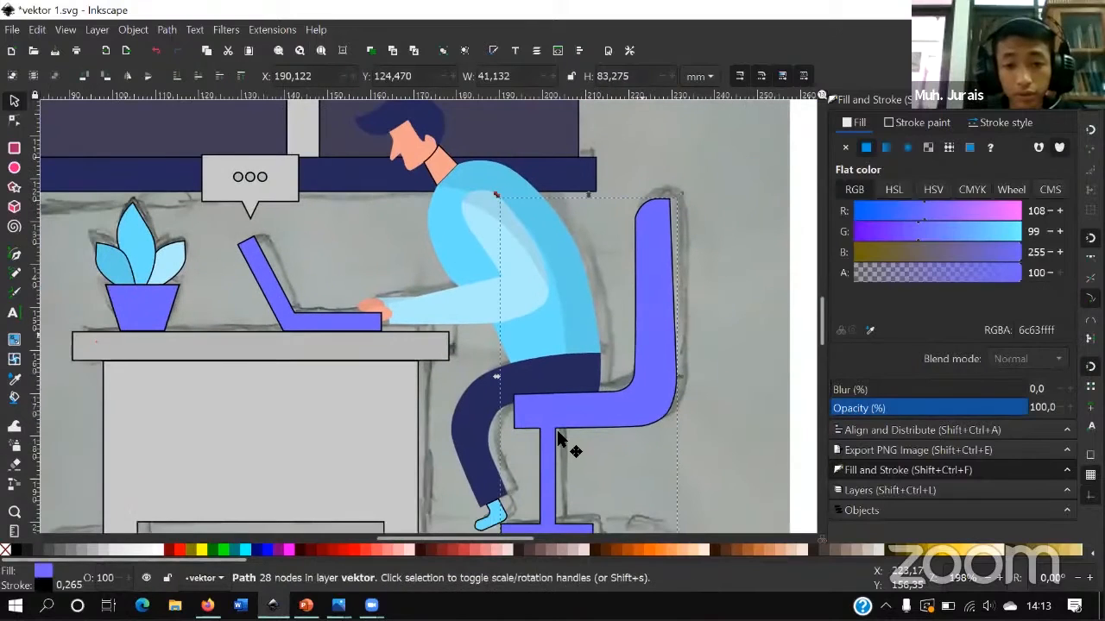
{"action": "scroll", "coordinate": [536, 478], "scroll_direction": "down", "scroll_amount": 1}
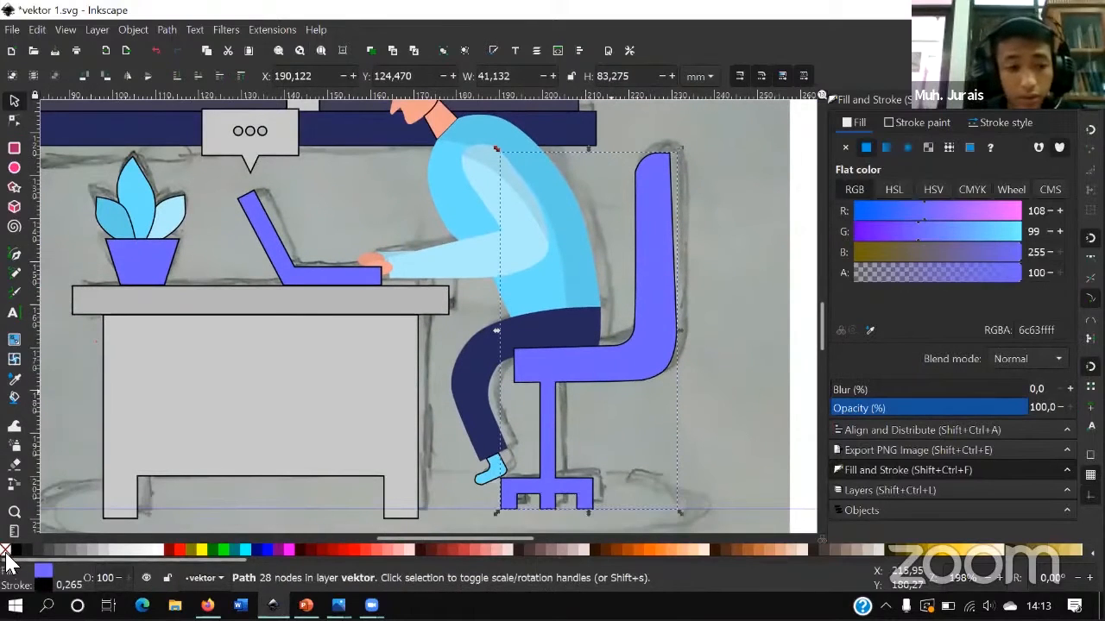
{"action": "key", "text": "ctrl+shift+v"}
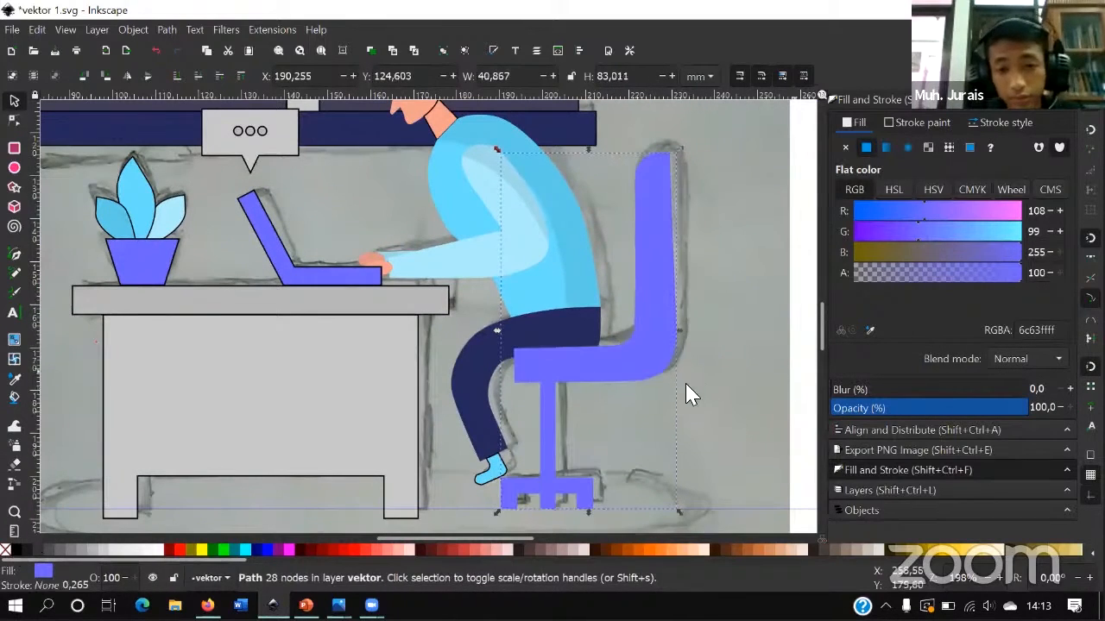
{"action": "left_click", "coordinate": [713, 366]}
{"action": "key", "text": "space"}
{"action": "scroll", "coordinate": [696, 360], "scroll_direction": "down", "scroll_amount": 1}
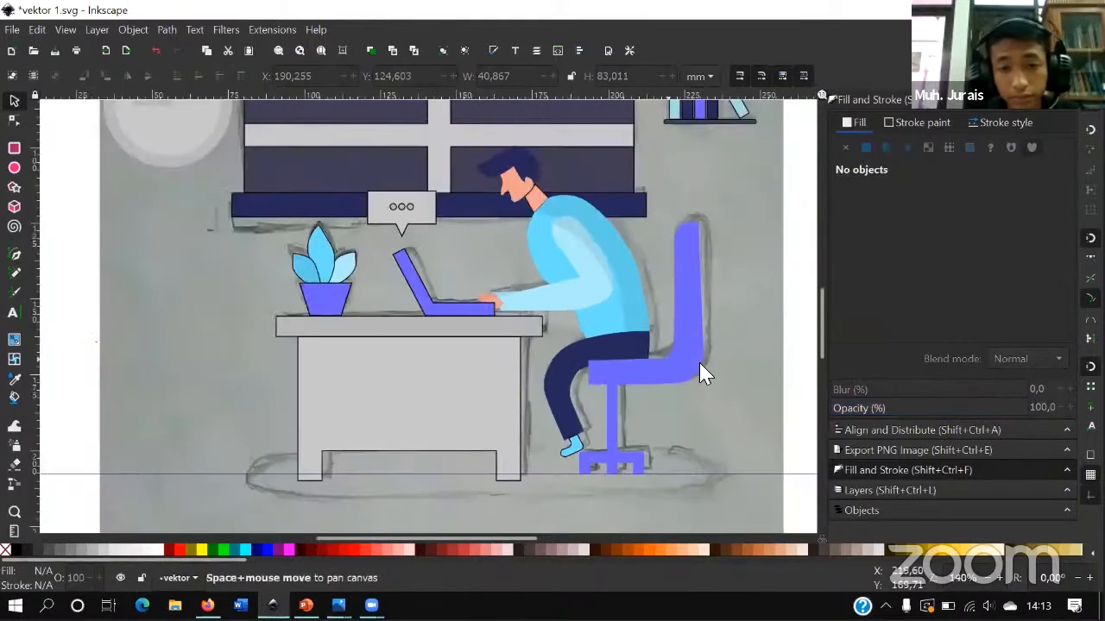
- Remove the black outline from the man's light blue foot and deselect it
{"action": "key", "text": "n"}
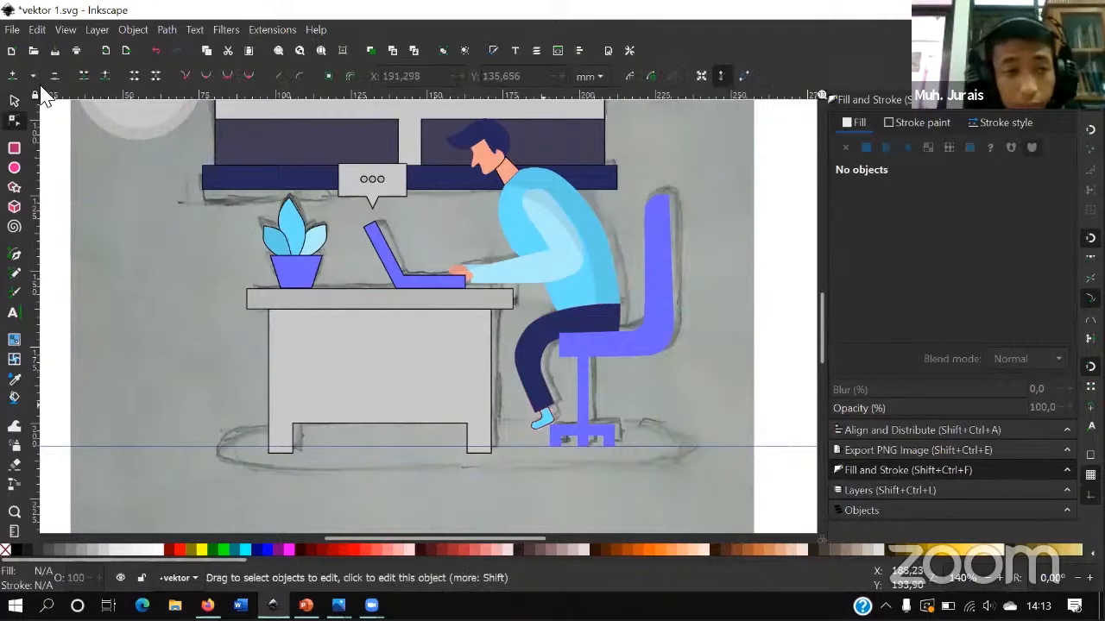
{"action": "scroll", "coordinate": [430, 386], "scroll_direction": "up", "scroll_amount": 2}
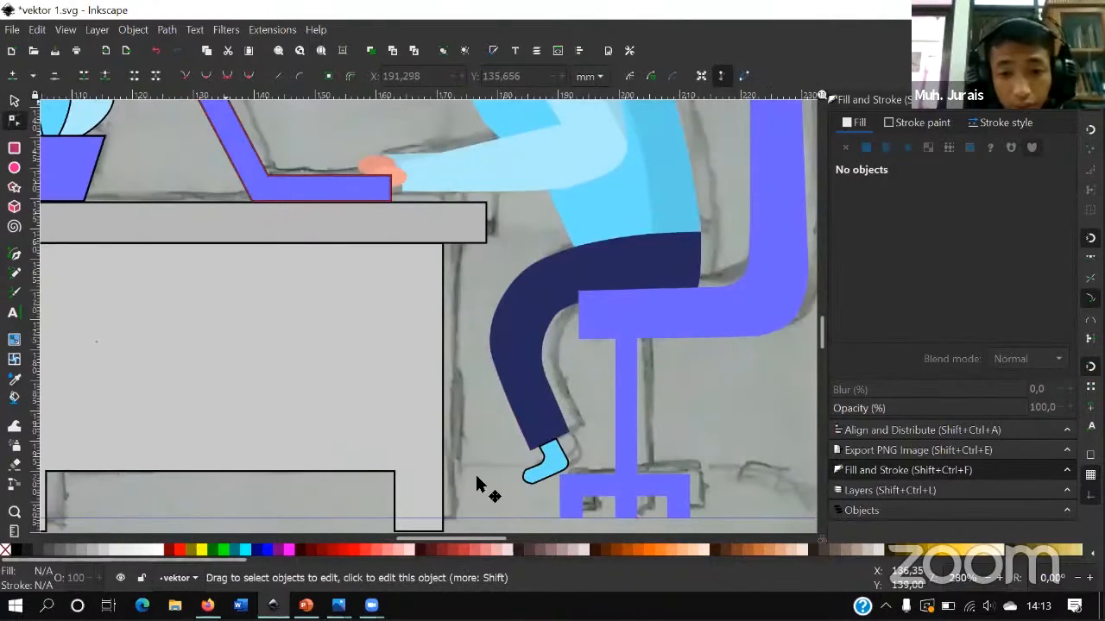
{"action": "key", "text": "s"}
{"action": "key", "text": "shift+Tab"}
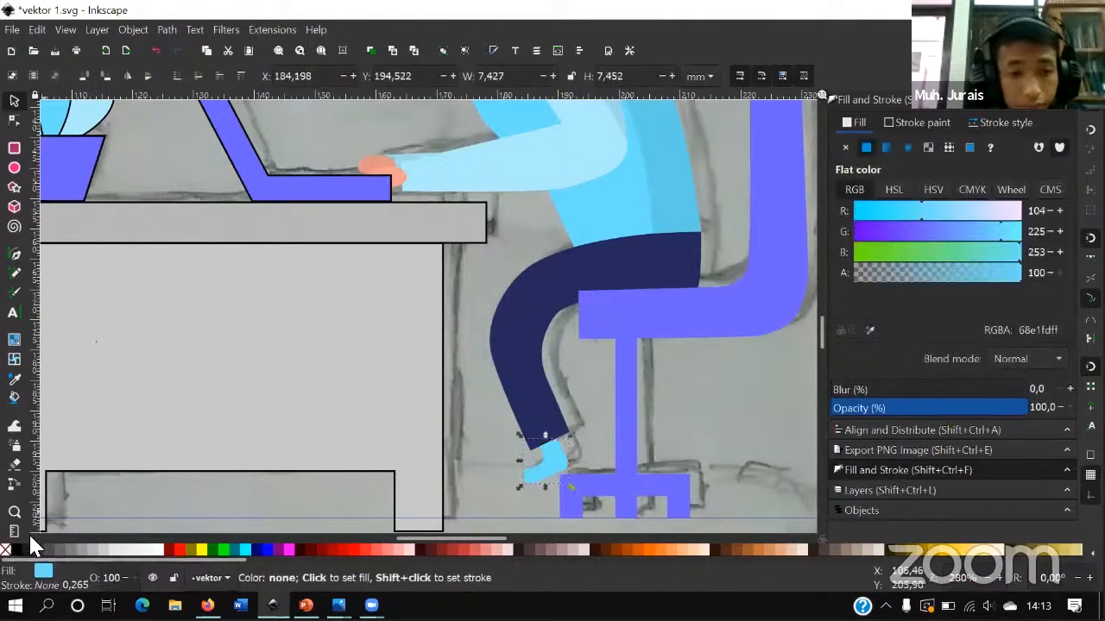
{"action": "key", "text": "Escape"}
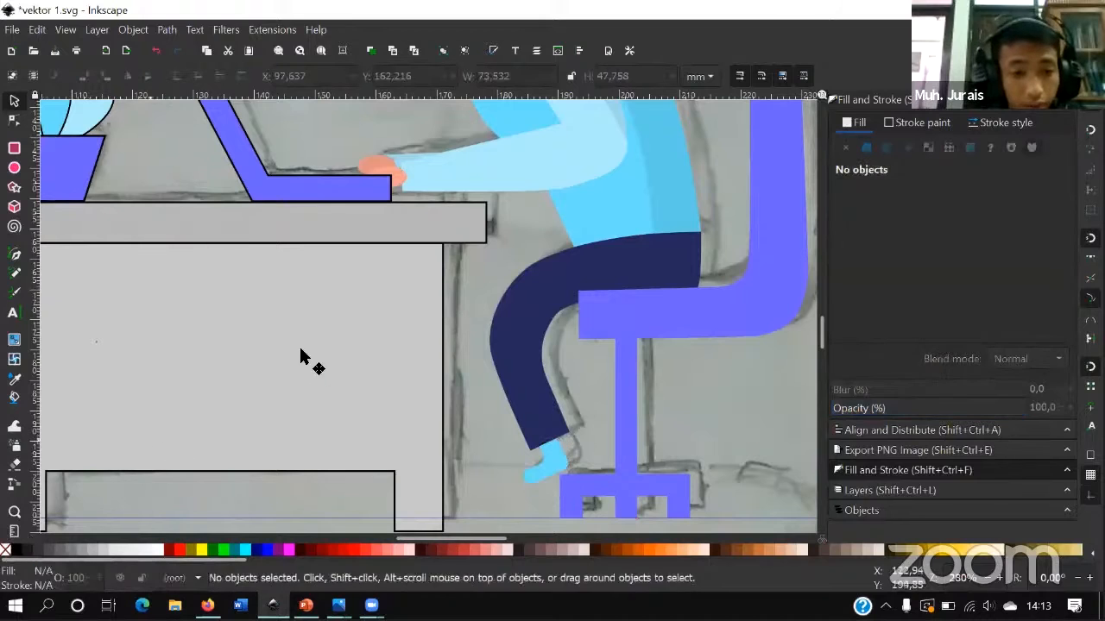
- Remove the outlines from the grey desk top and desk body together and deselect them
{"action": "scroll", "coordinate": [253, 317], "scroll_direction": "down", "scroll_amount": 1}
{"action": "scroll", "coordinate": [255, 304], "scroll_direction": "down", "scroll_amount": 1}
{"action": "left_click", "coordinate": [253, 306]}
{"action": "left_click", "coordinate": [214, 283], "text": "shift"}
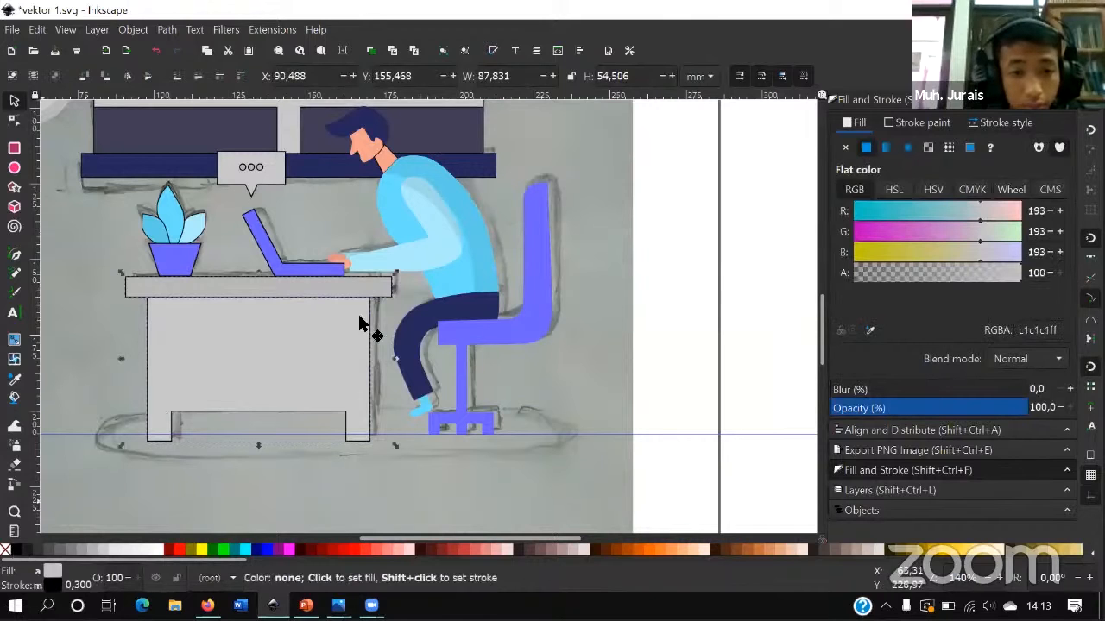
{"action": "key", "text": "Escape"}
{"action": "left_click_drag", "start_coordinate": [325, 337], "coordinate": [421, 355]}
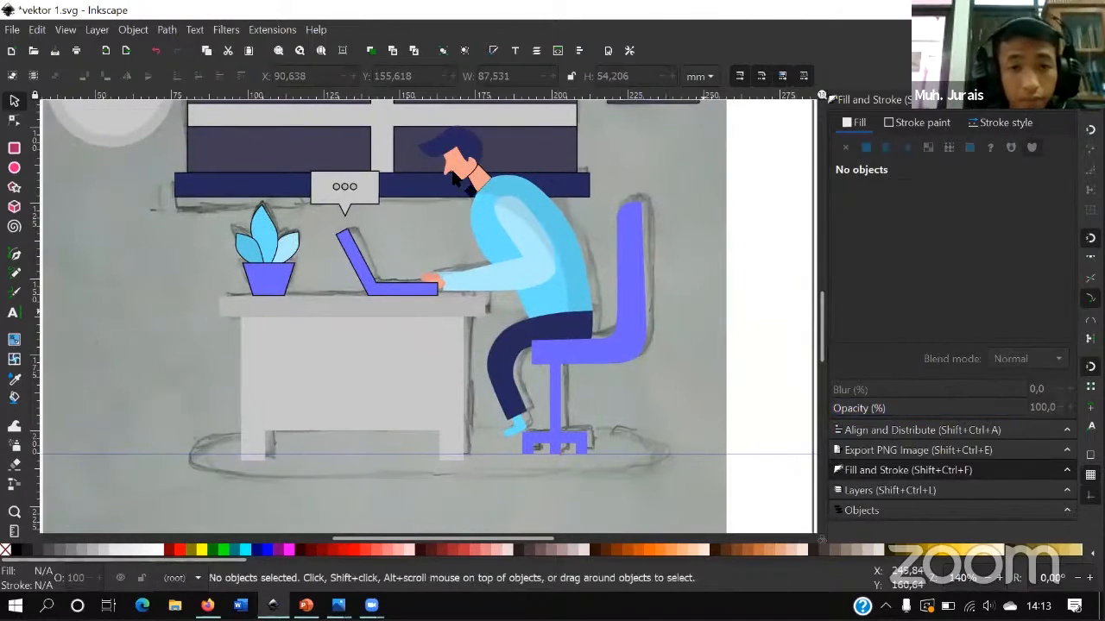
- Remove the outlines from the speech bubble, laptop, three plant leaves and flower pot, then clear the selection
{"action": "scroll", "coordinate": [452, 177], "scroll_direction": "up", "scroll_amount": 2}
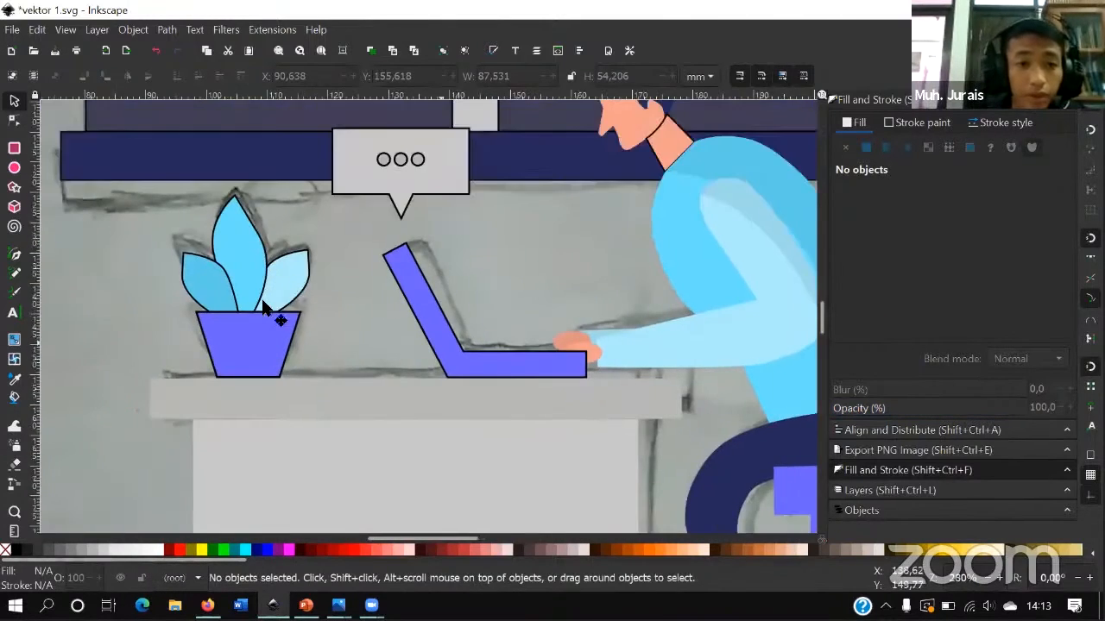
{"action": "left_click", "coordinate": [262, 301], "text": "shift"}
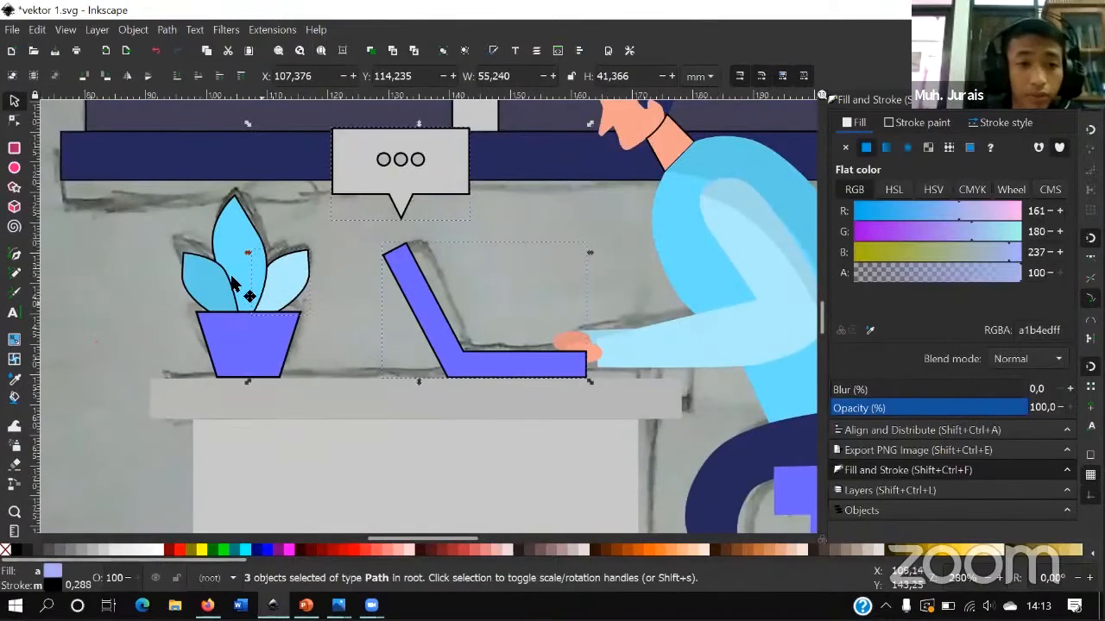
{"action": "left_click", "coordinate": [207, 286], "text": "shift"}
{"action": "left_click", "coordinate": [235, 369], "text": "shift"}
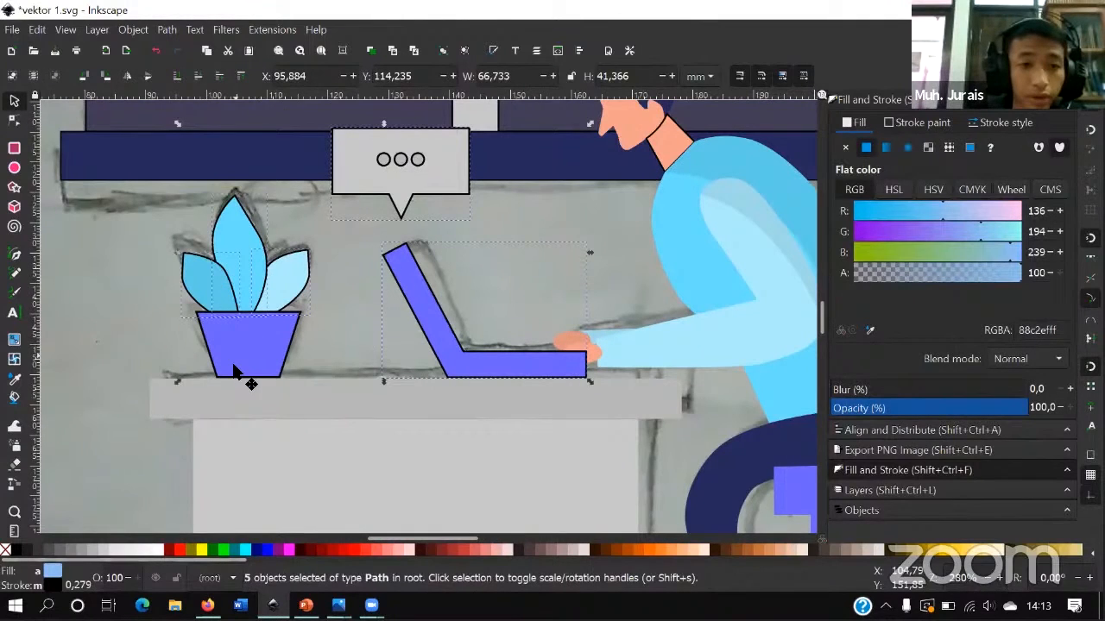
{"action": "left_click", "coordinate": [9, 553], "text": "shift"}
{"action": "key", "text": "Escape"}
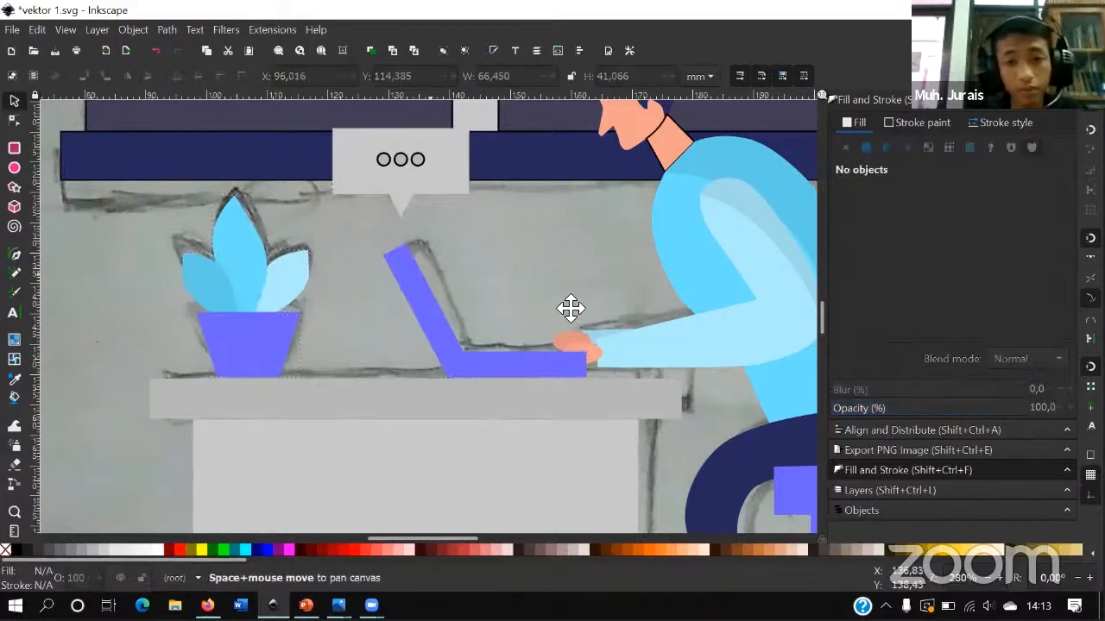
- Remove the black outline from the man's neck and deselect it
{"action": "scroll", "coordinate": [423, 284], "scroll_direction": "down", "scroll_amount": 2, "text": "ctrl"}
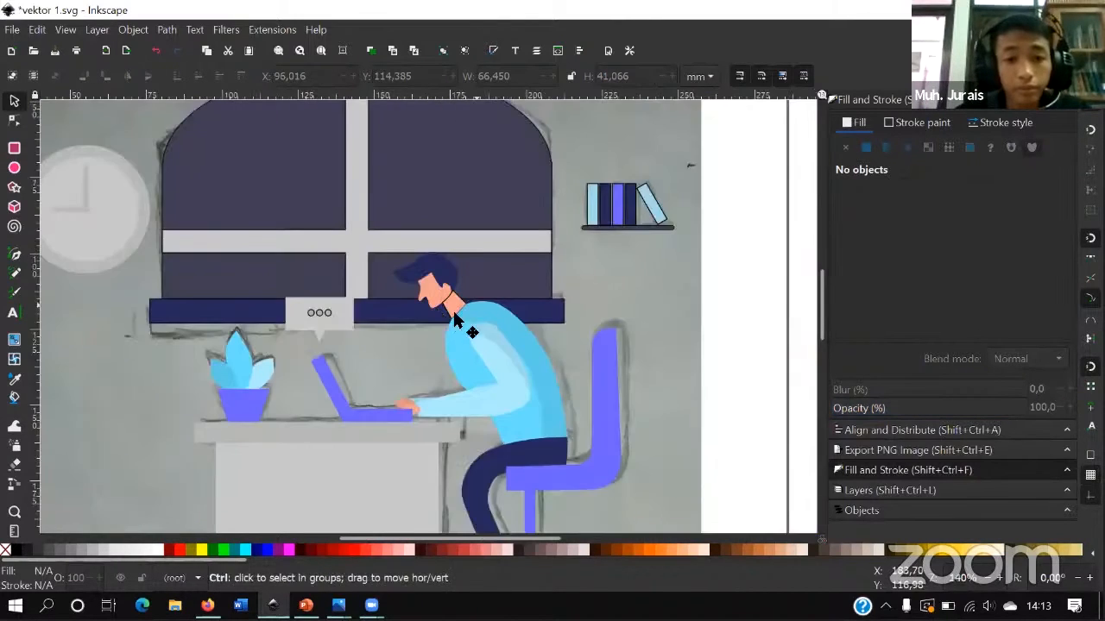
{"action": "scroll", "coordinate": [466, 329], "scroll_direction": "up", "scroll_amount": 4, "text": "ctrl"}
{"action": "left_click", "coordinate": [466, 329]}
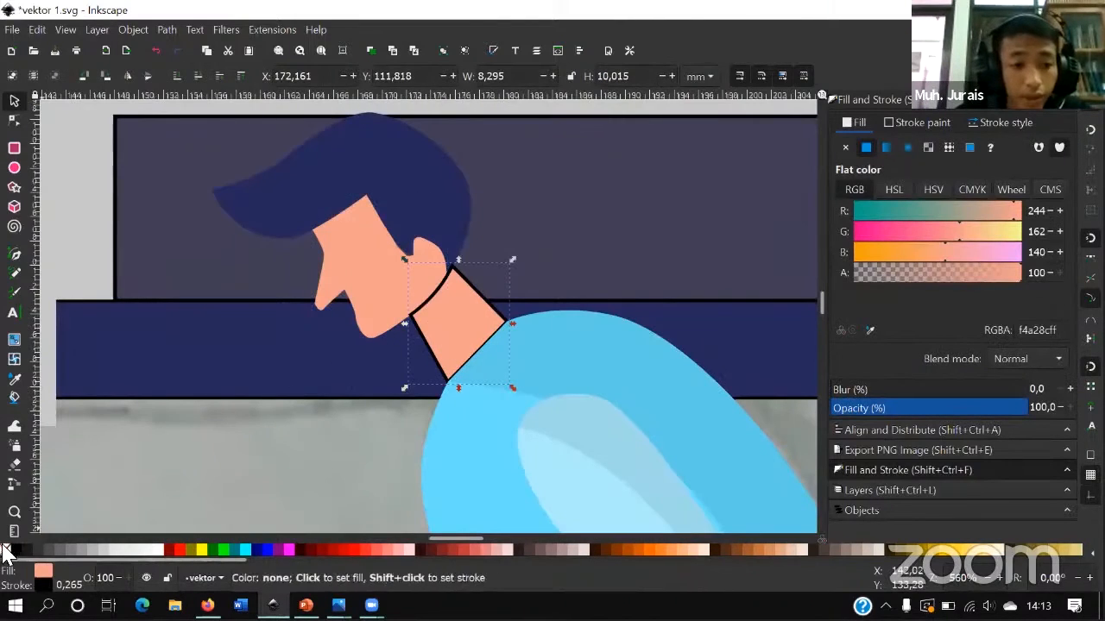
{"action": "left_click", "coordinate": [10, 551], "text": "shift"}
{"action": "key", "text": "Escape"}
- Reshape the curved edge where the neck meets the head by node editing to close the thin dark gap under the jaw
{"action": "key", "text": "space"}
{"action": "left_click_drag", "start_coordinate": [439, 281], "coordinate": [403, 333]}
{"action": "scroll", "coordinate": [404, 340], "scroll_direction": "up", "scroll_amount": 4, "text": "ctrl"}
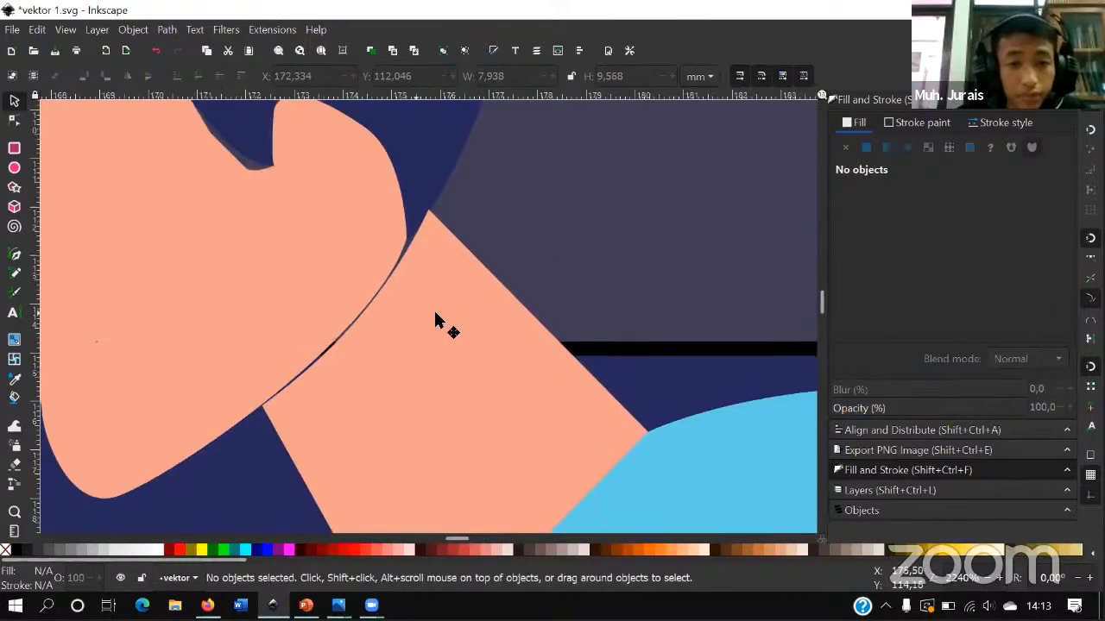
{"action": "left_click", "coordinate": [432, 319]}
{"action": "mouse_move", "coordinate": [439, 377]}
{"action": "left_mouse_down"}
{"action": "mouse_move", "coordinate": [480, 388]}
{"action": "mouse_move", "coordinate": [449, 380]}
{"action": "left_mouse_up"}
{"action": "key", "text": "ctrl+z"}
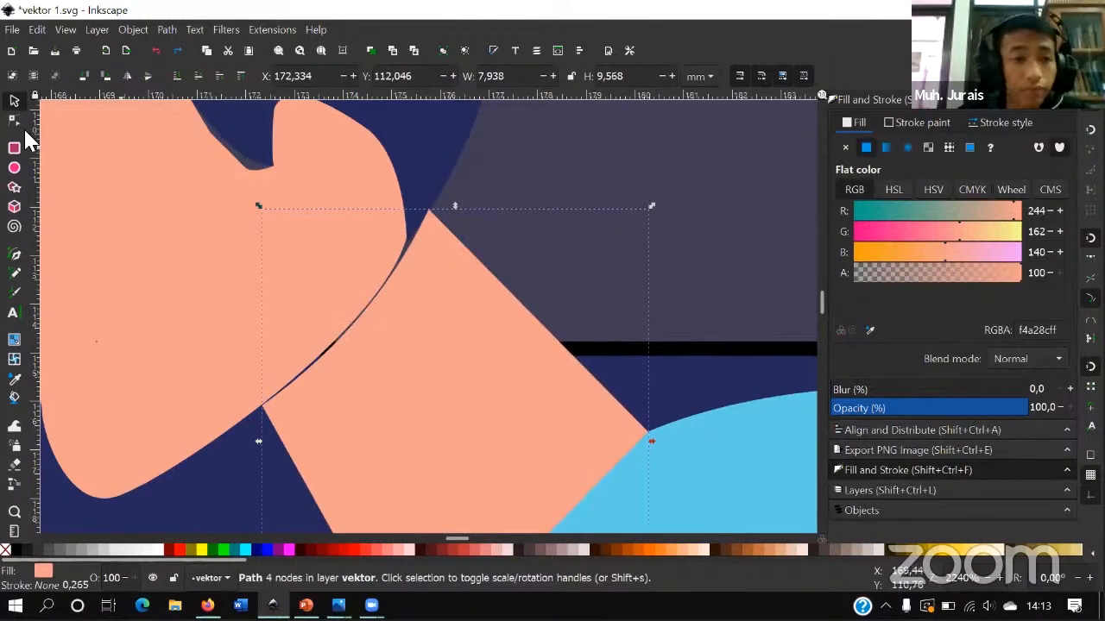
{"action": "key", "text": "n"}
{"action": "mouse_move", "coordinate": [409, 226]}
{"action": "left_mouse_down"}
{"action": "mouse_move", "coordinate": [429, 226]}
{"action": "mouse_move", "coordinate": [423, 214]}
{"action": "left_mouse_up"}
{"action": "key", "text": "Escape"}
{"action": "scroll", "coordinate": [595, 252], "scroll_direction": "down", "scroll_amount": 3}
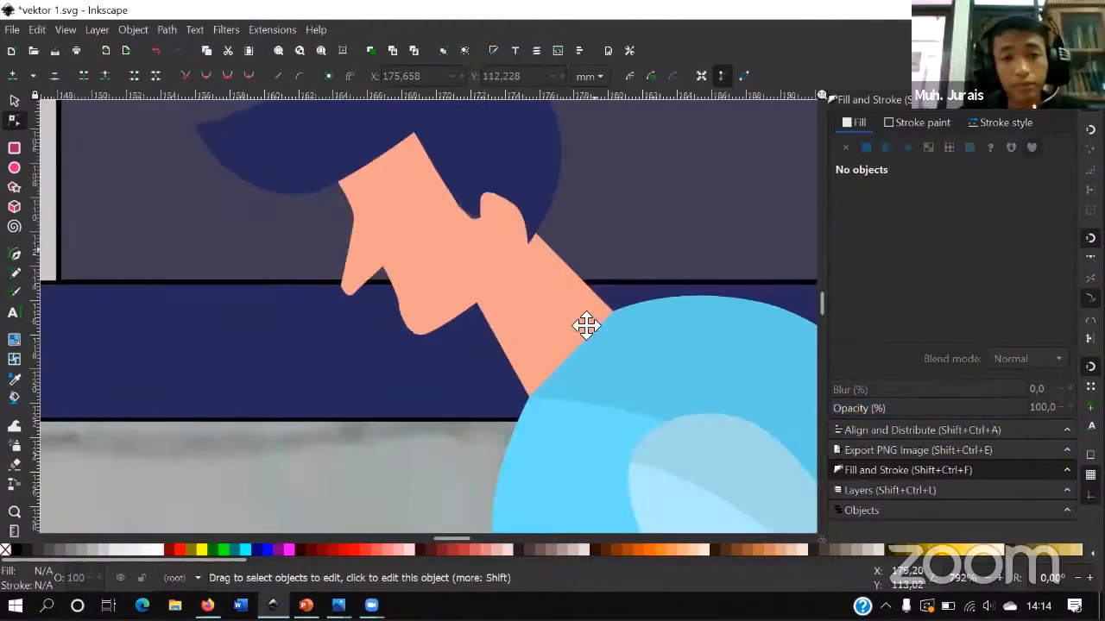
- Duplicate the neck shape and move the copy's two front nodes back along the collar to form a narrower shadow
{"action": "key", "text": "space"}
{"action": "left_click", "coordinate": [466, 321]}
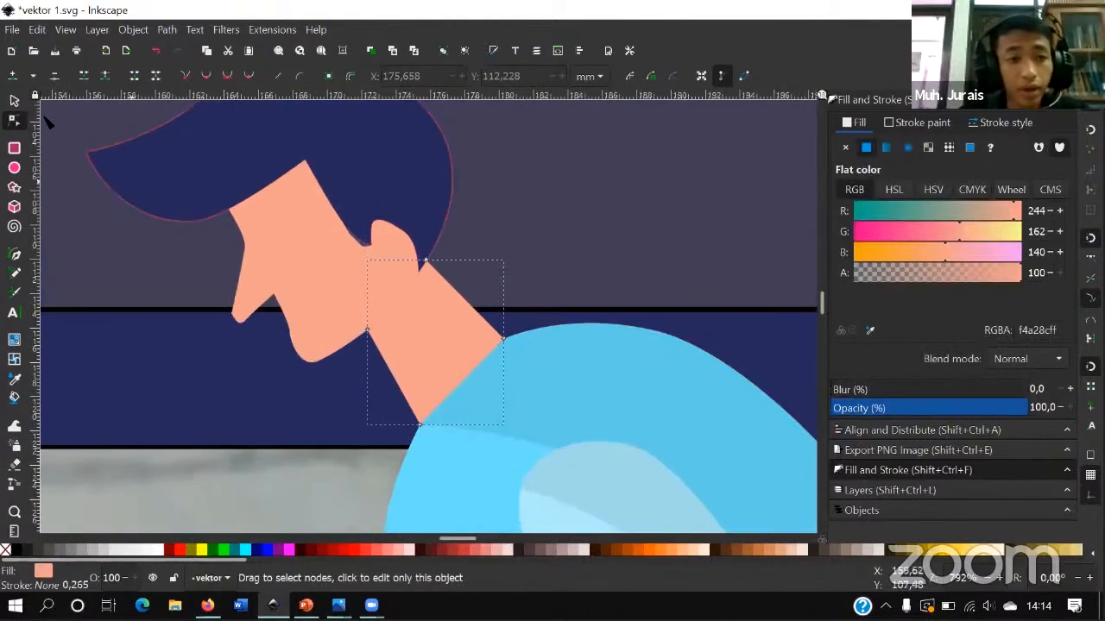
{"action": "left_click", "coordinate": [14, 102]}
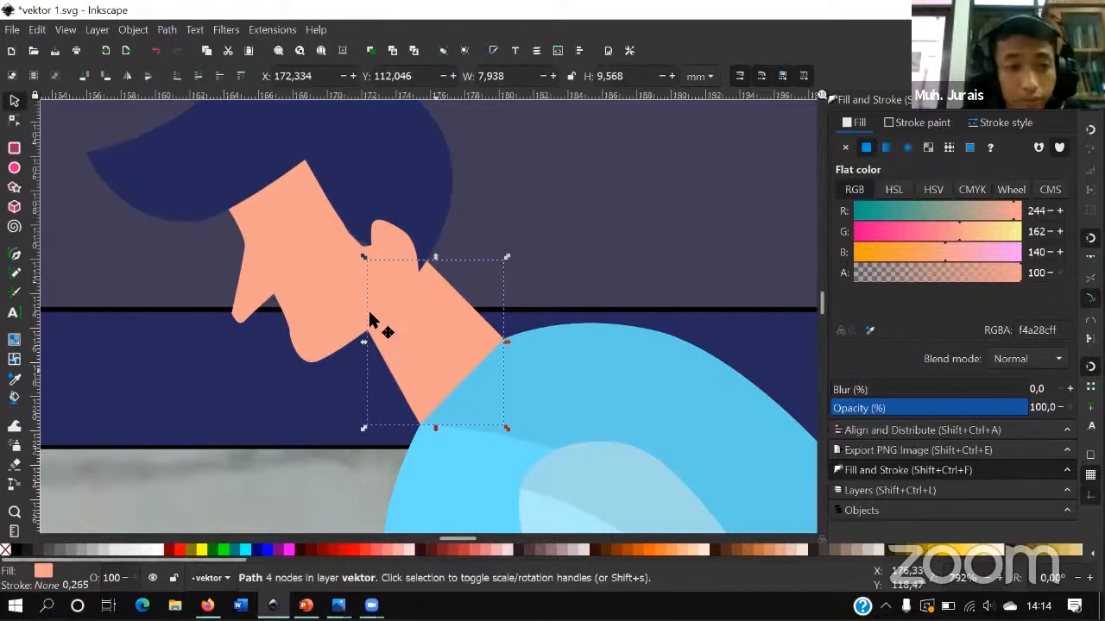
{"action": "left_click", "coordinate": [16, 115]}
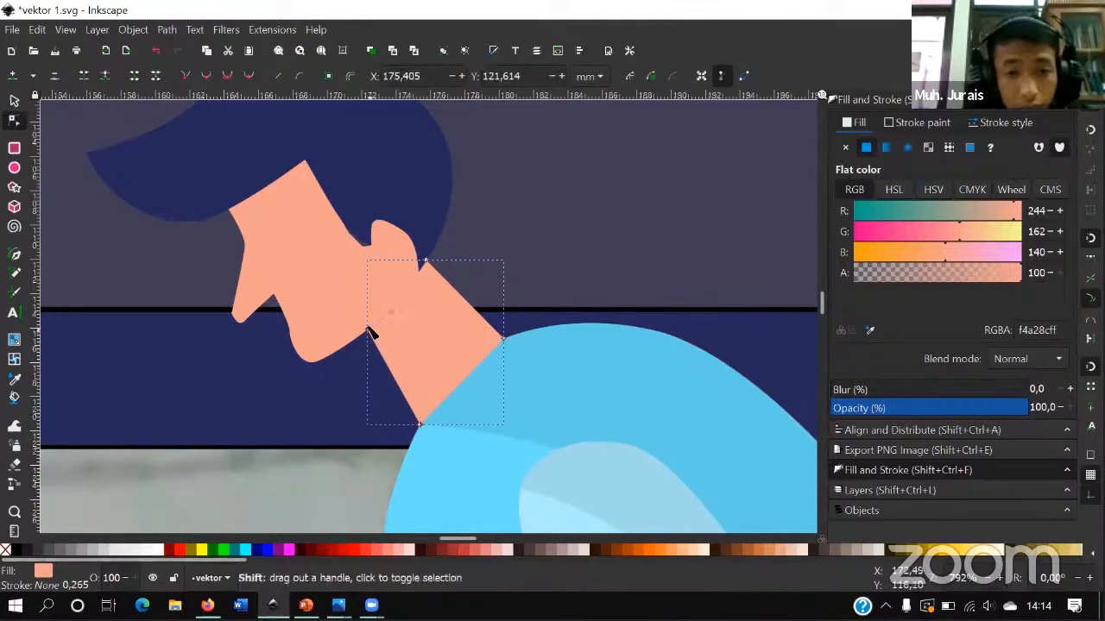
{"action": "left_click_drag", "start_coordinate": [440, 402], "coordinate": [458, 385]}
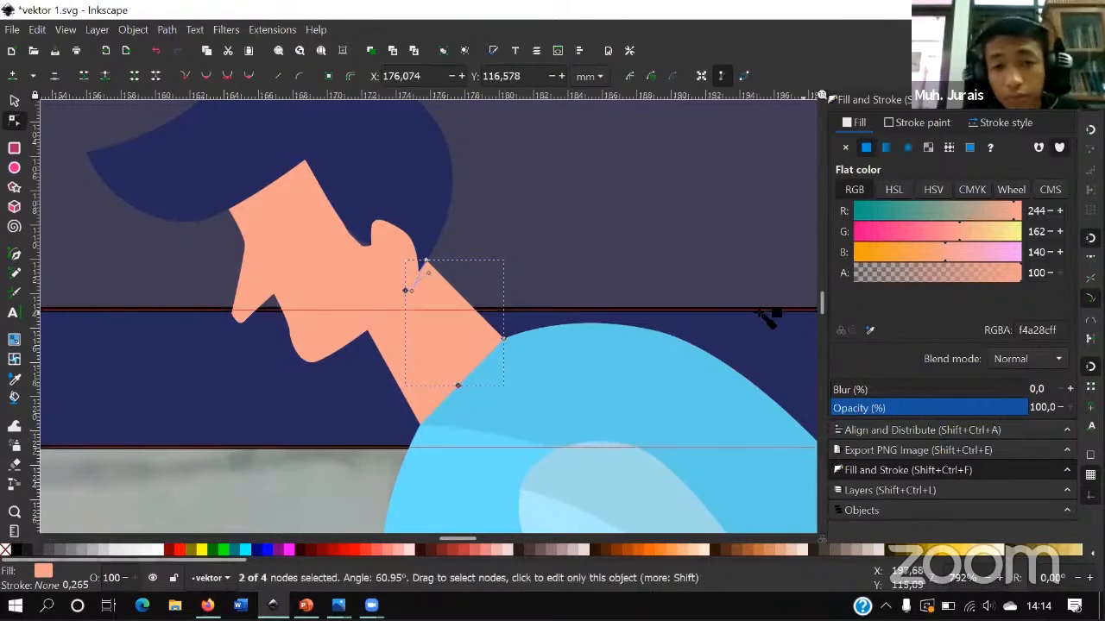
- Fill the narrower neck shadow shape with the darker skin tone e19581 sampled from the palette swatches
{"action": "key", "text": "d"}
{"action": "scroll", "coordinate": [759, 305], "scroll_direction": "down", "scroll_amount": 1}
{"action": "scroll", "coordinate": [759, 306], "scroll_direction": "up", "scroll_amount": 5}
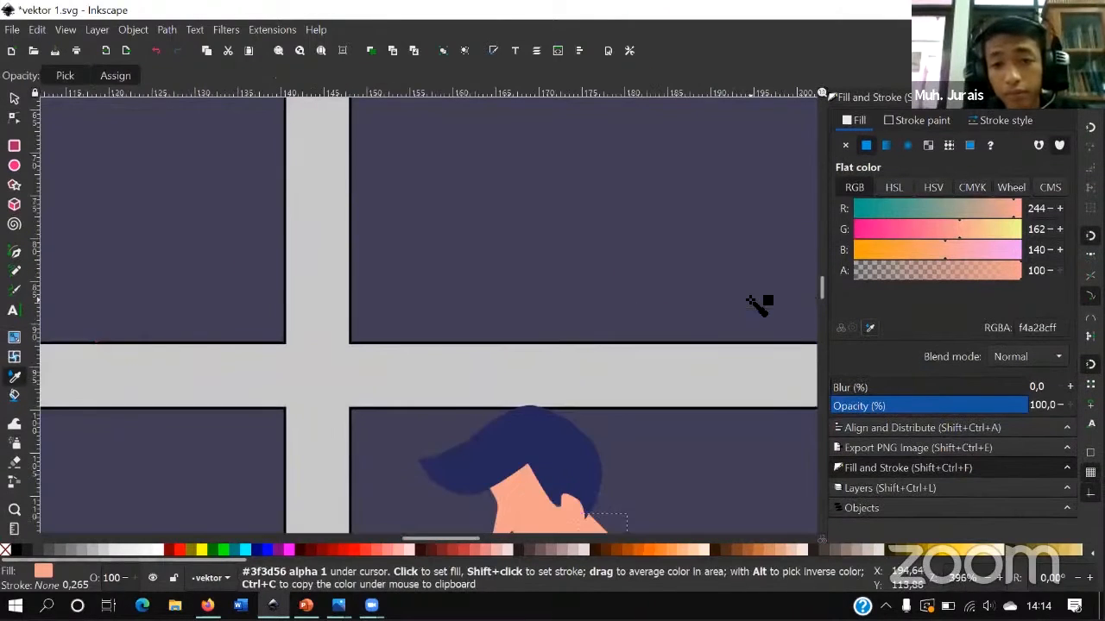
{"action": "scroll", "coordinate": [760, 306], "scroll_direction": "down", "scroll_amount": 2}
{"action": "scroll", "coordinate": [733, 141], "scroll_direction": "down", "scroll_amount": 1}
{"action": "left_click", "coordinate": [734, 137]}
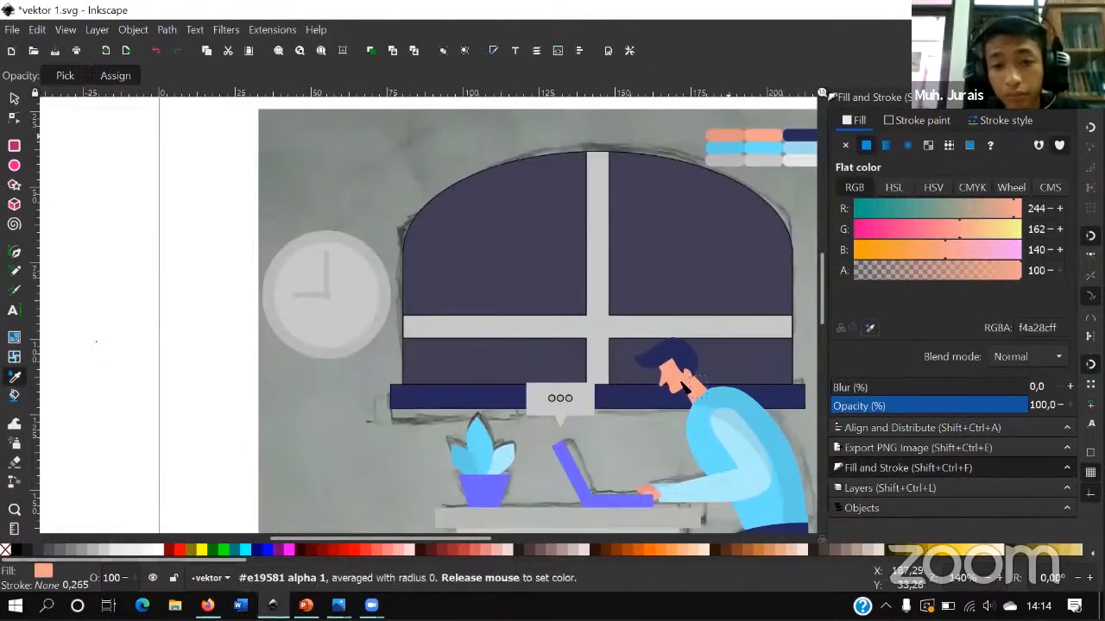
{"action": "left_click", "coordinate": [686, 389]}
{"action": "key", "text": "n"}
{"action": "scroll", "coordinate": [697, 393], "scroll_direction": "up", "scroll_amount": 3}
{"action": "scroll", "coordinate": [703, 391], "scroll_direction": "up", "scroll_amount": 3}
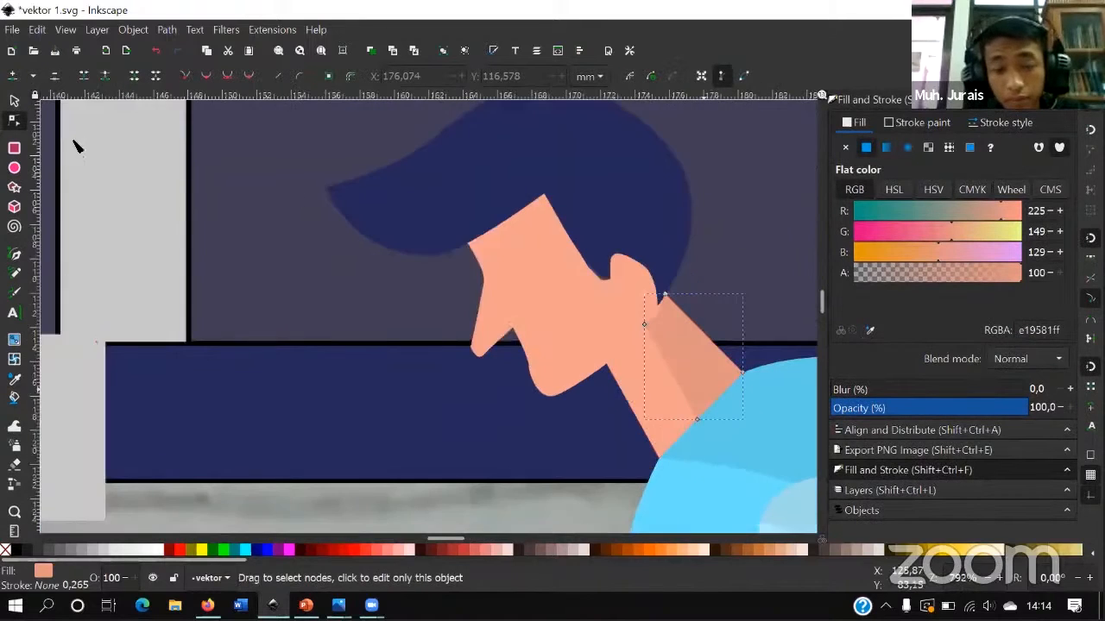
- Reshape the neck shadow's upper edge below the ear by adjusting its node handles to follow the jaw, and deselect it
{"action": "left_click", "coordinate": [14, 101]}
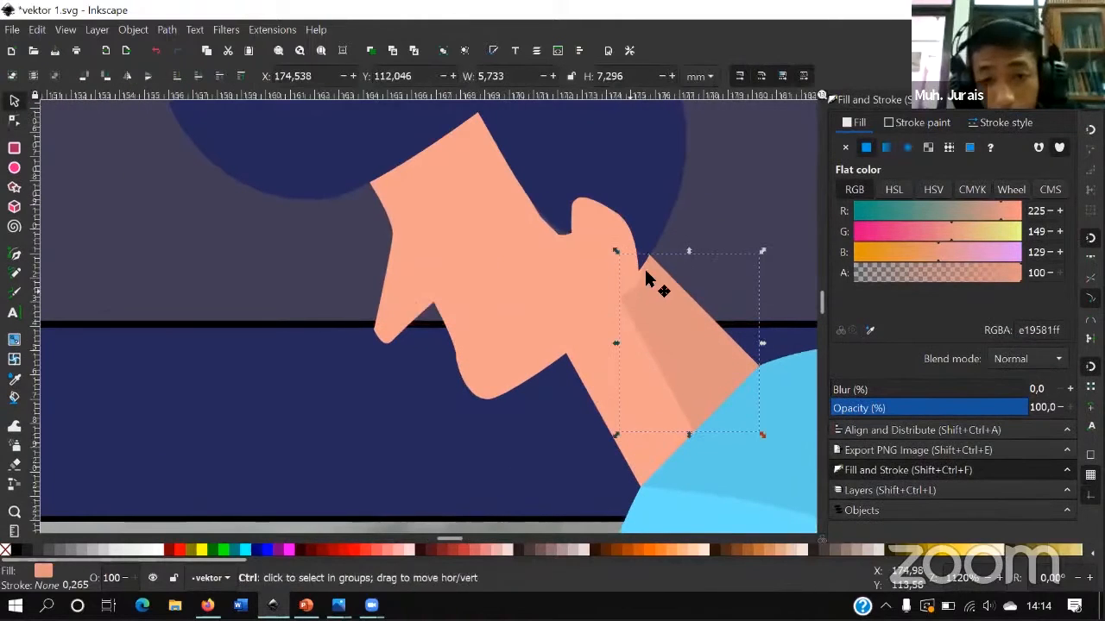
{"action": "scroll", "coordinate": [638, 285], "scroll_direction": "up", "scroll_amount": 4}
{"action": "left_click", "coordinate": [14, 121]}
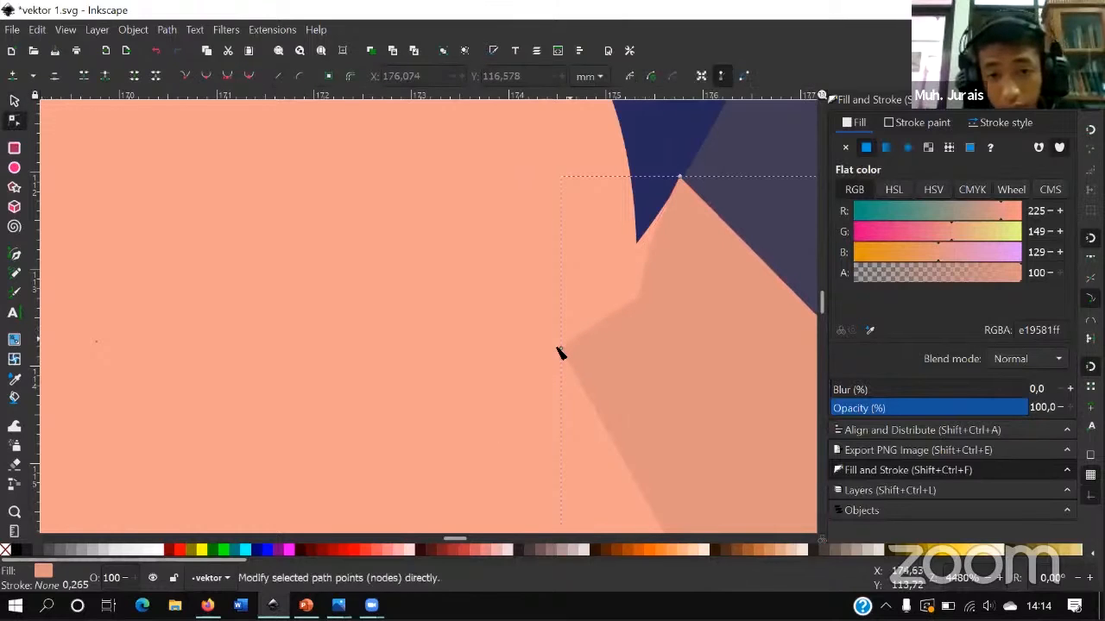
{"action": "left_click", "coordinate": [562, 347]}
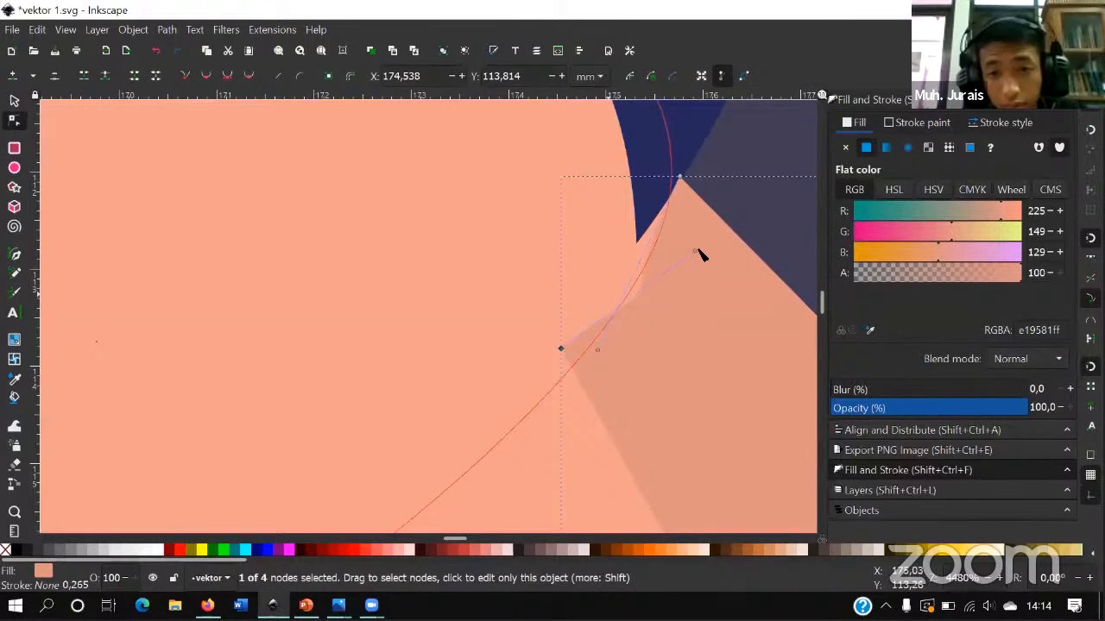
{"action": "left_click_drag", "start_coordinate": [693, 251], "coordinate": [620, 243]}
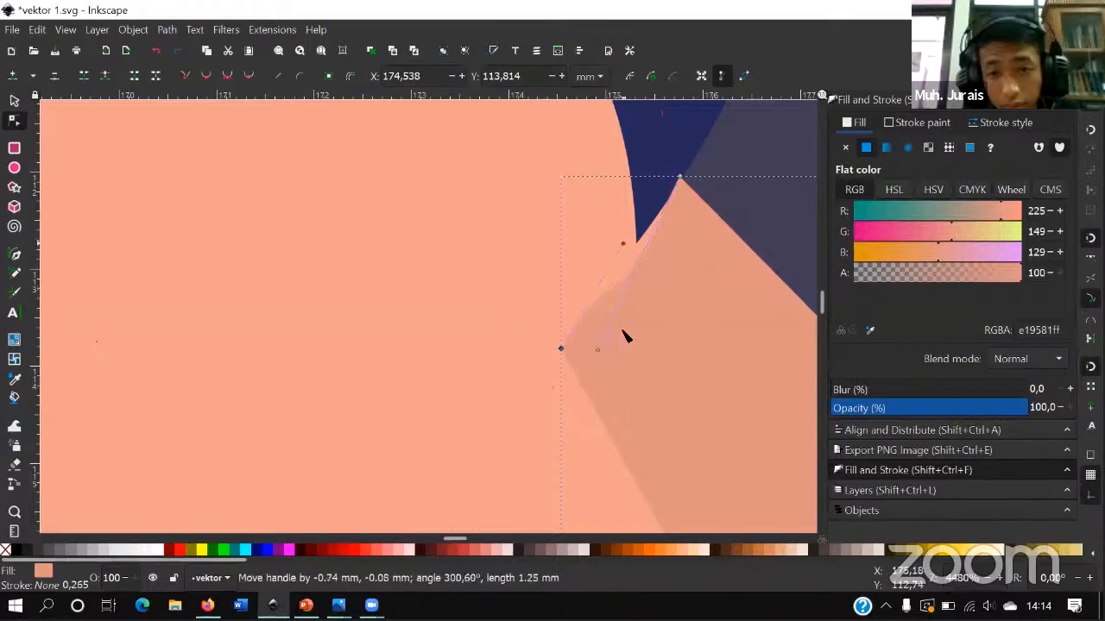
{"action": "left_click", "coordinate": [602, 354]}
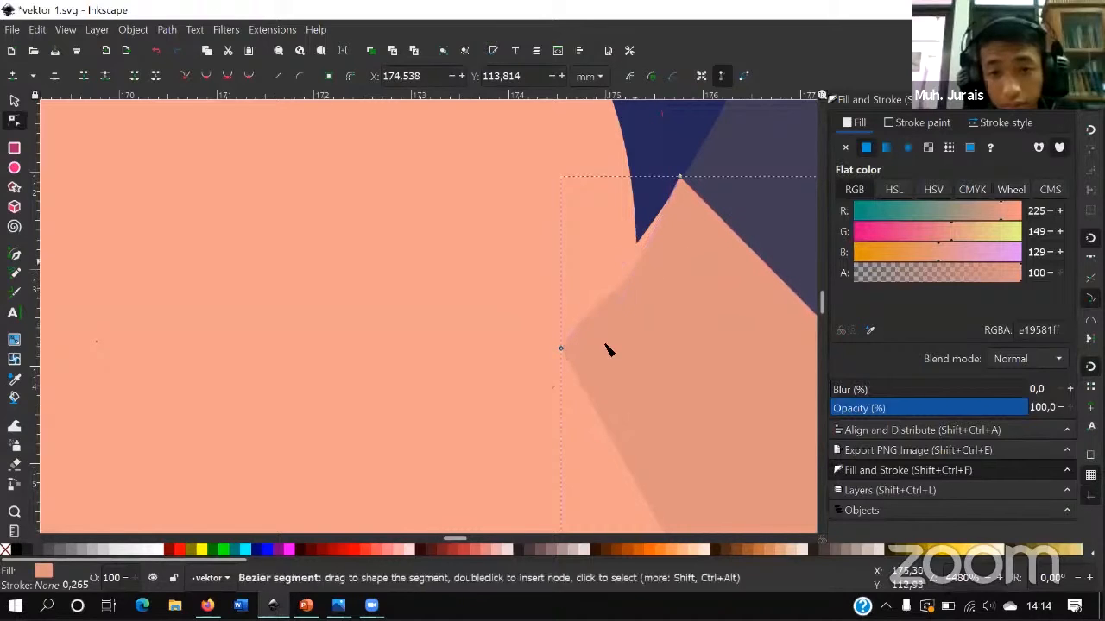
{"action": "left_click", "coordinate": [681, 178]}
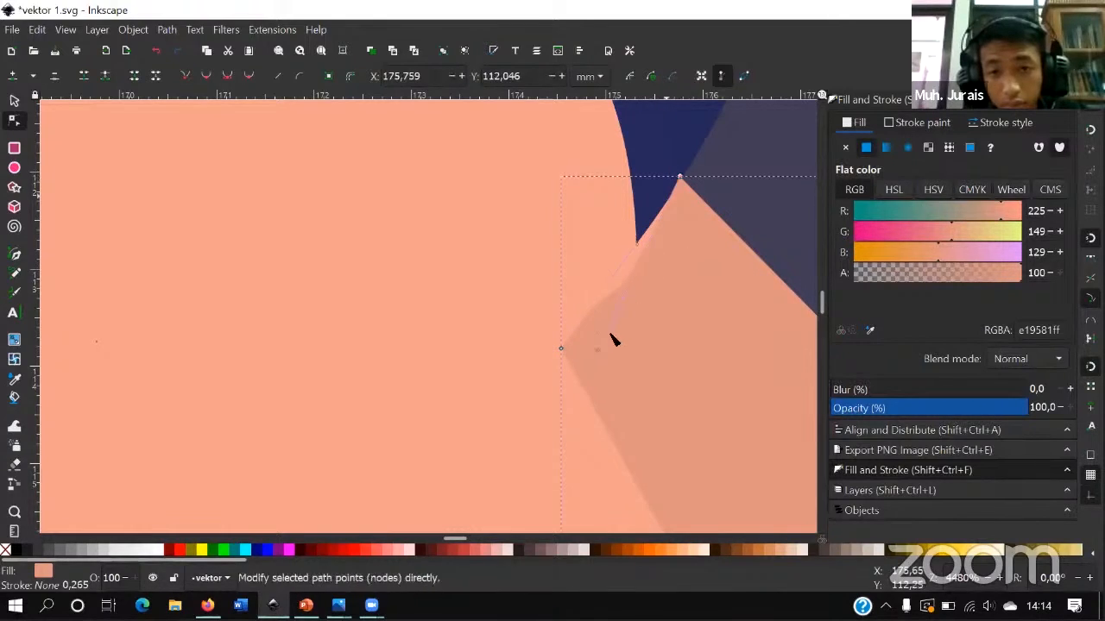
{"action": "left_click_drag", "start_coordinate": [619, 301], "coordinate": [638, 244]}
{"action": "scroll", "coordinate": [650, 368], "scroll_direction": "down", "scroll_amount": 2}
{"action": "scroll", "coordinate": [722, 406], "scroll_direction": "down", "scroll_amount": 1}
{"action": "key", "text": "Escape"}
- Remove the black outlines from the light gray window frame and the navy window sill, and deselect them
{"action": "scroll", "coordinate": [526, 436], "scroll_direction": "down", "scroll_amount": 6}
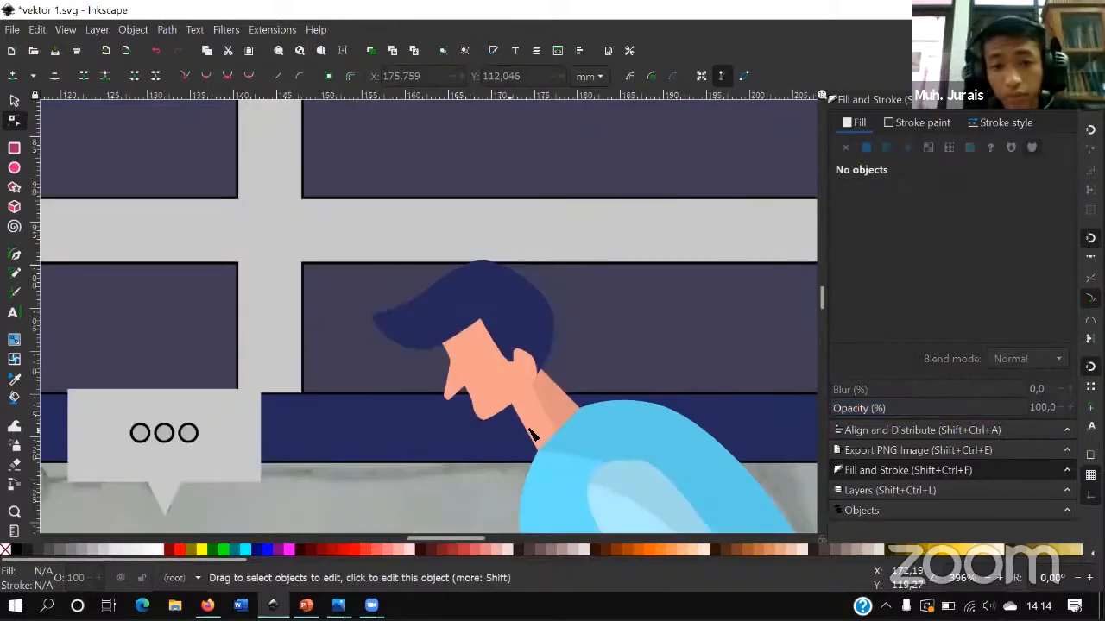
{"action": "scroll", "coordinate": [634, 391], "scroll_direction": "down", "scroll_amount": 2}
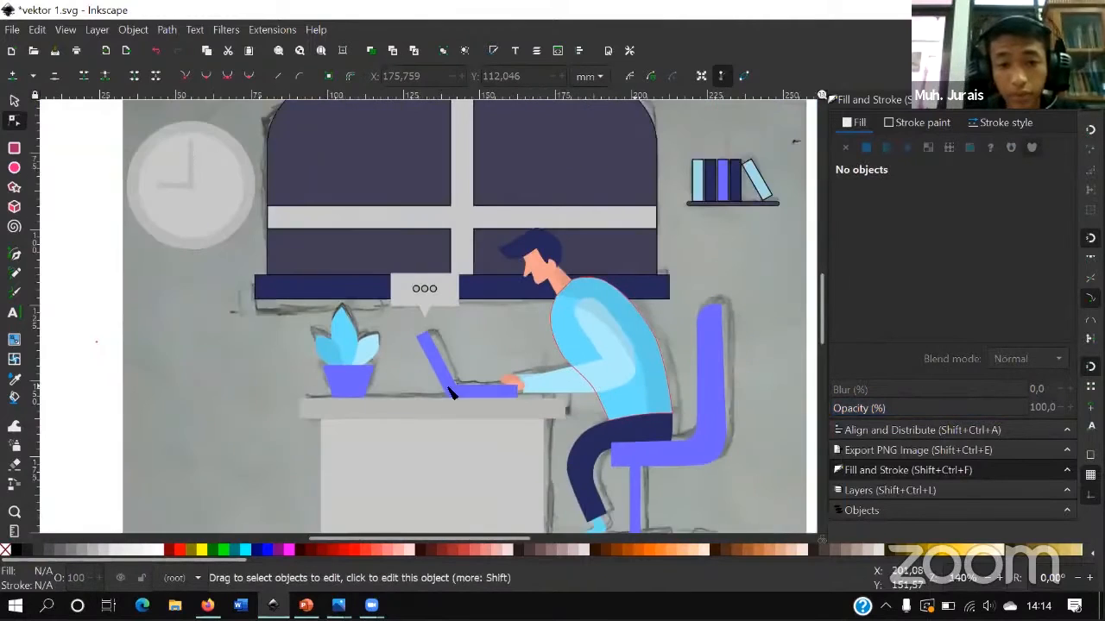
{"action": "scroll", "coordinate": [178, 316], "scroll_direction": "up", "scroll_amount": 1}
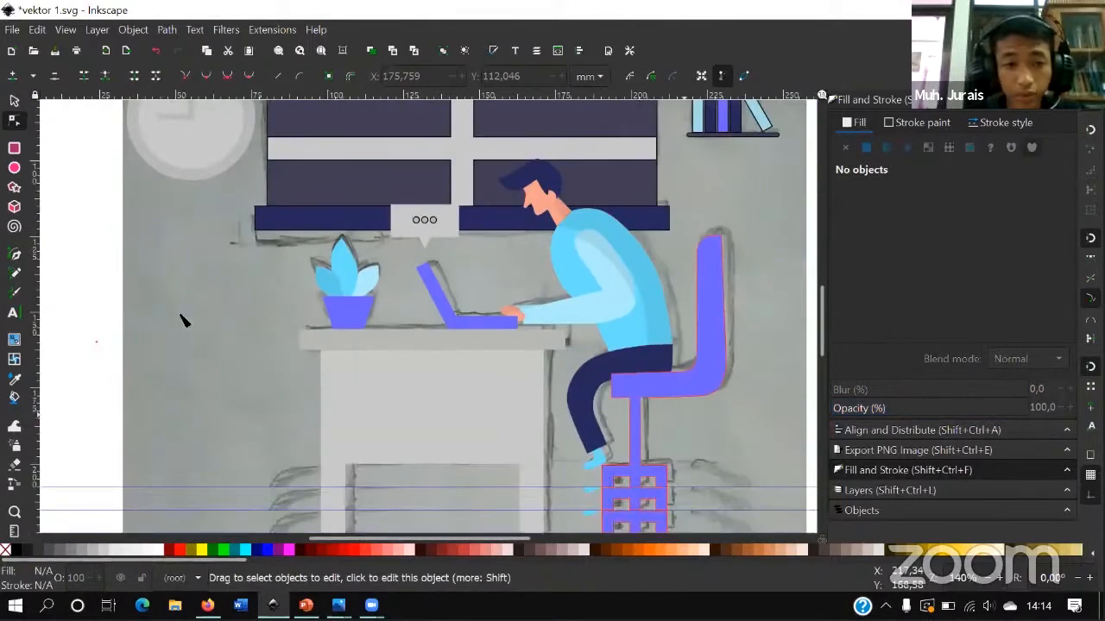
{"action": "left_click", "coordinate": [14, 101]}
{"action": "key", "text": "space"}
{"action": "scroll", "coordinate": [439, 240], "scroll_direction": "up", "scroll_amount": 2}
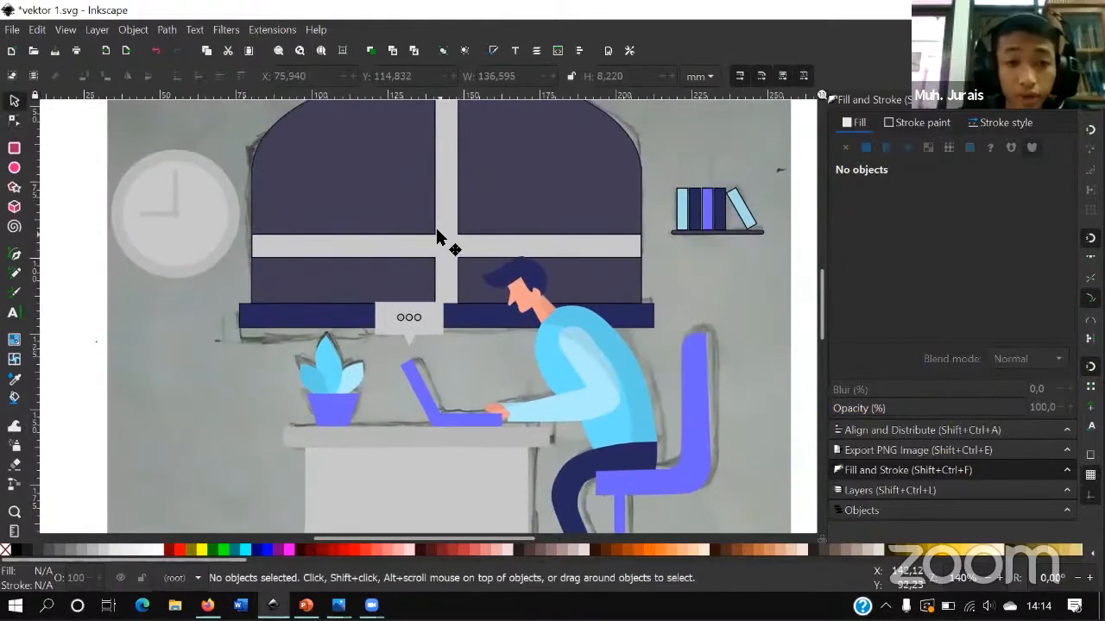
{"action": "left_click", "coordinate": [436, 240]}
{"action": "scroll", "coordinate": [419, 275], "scroll_direction": "up", "scroll_amount": 1}
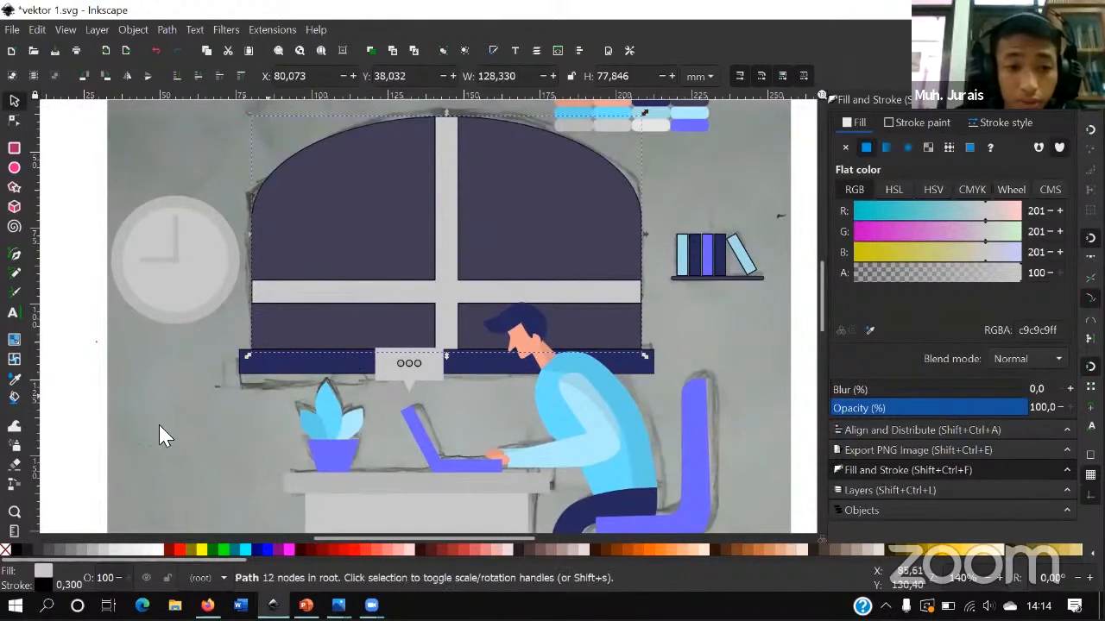
{"action": "left_click", "coordinate": [245, 381], "text": "shift"}
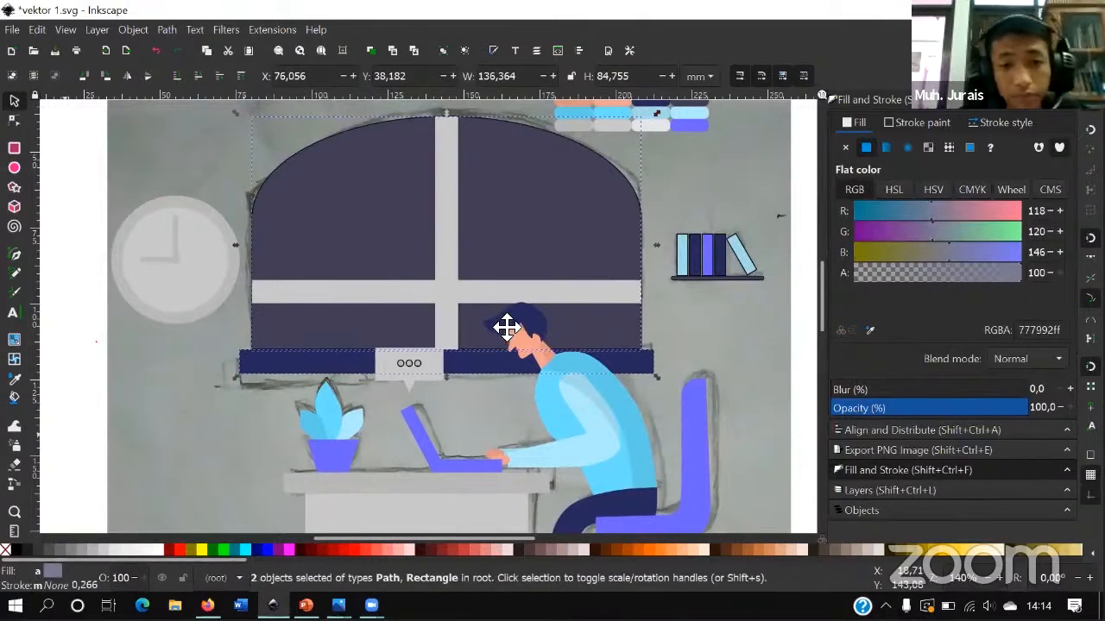
{"action": "key", "text": "Escape"}
- Remove the black outlines from the three dots inside the speech bubble and deselect them
{"action": "scroll", "coordinate": [506, 328], "scroll_direction": "down", "scroll_amount": 3}
{"action": "scroll", "coordinate": [403, 341], "scroll_direction": "up", "scroll_amount": 3}
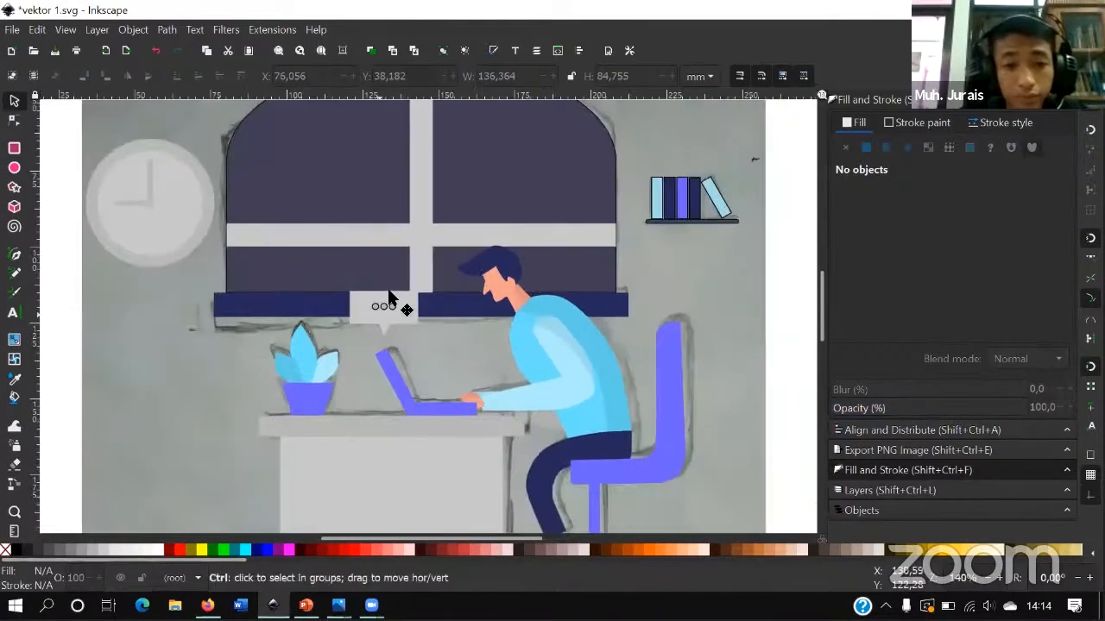
{"action": "scroll", "coordinate": [378, 313], "scroll_direction": "up", "scroll_amount": 2}
{"action": "left_click", "coordinate": [378, 304]}
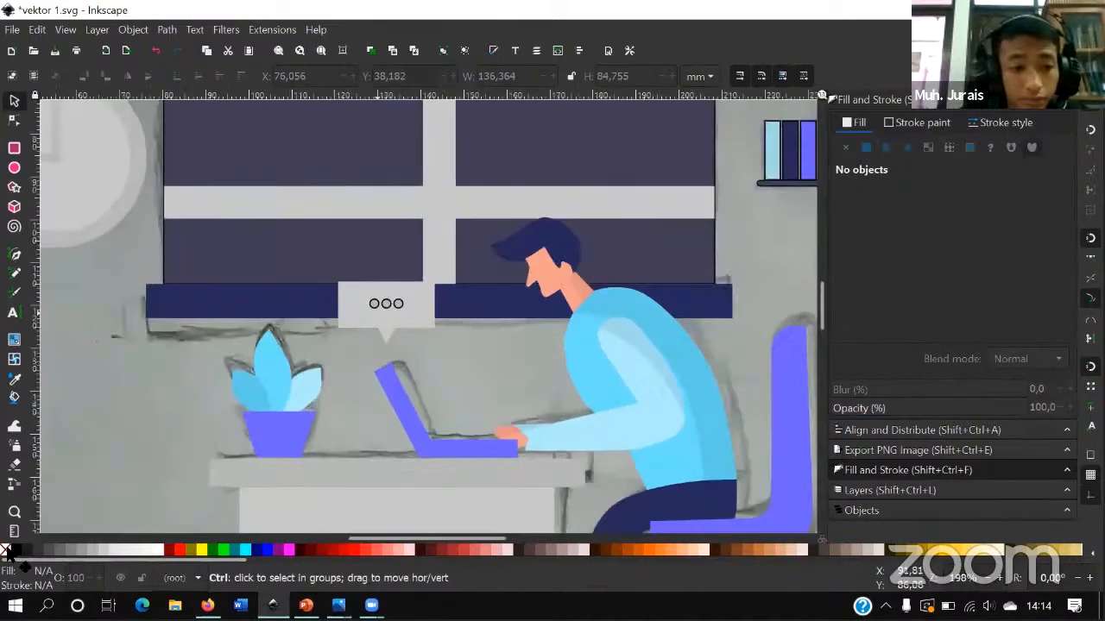
{"action": "left_click", "coordinate": [5, 550], "text": "shift"}
{"action": "left_click", "coordinate": [147, 447]}
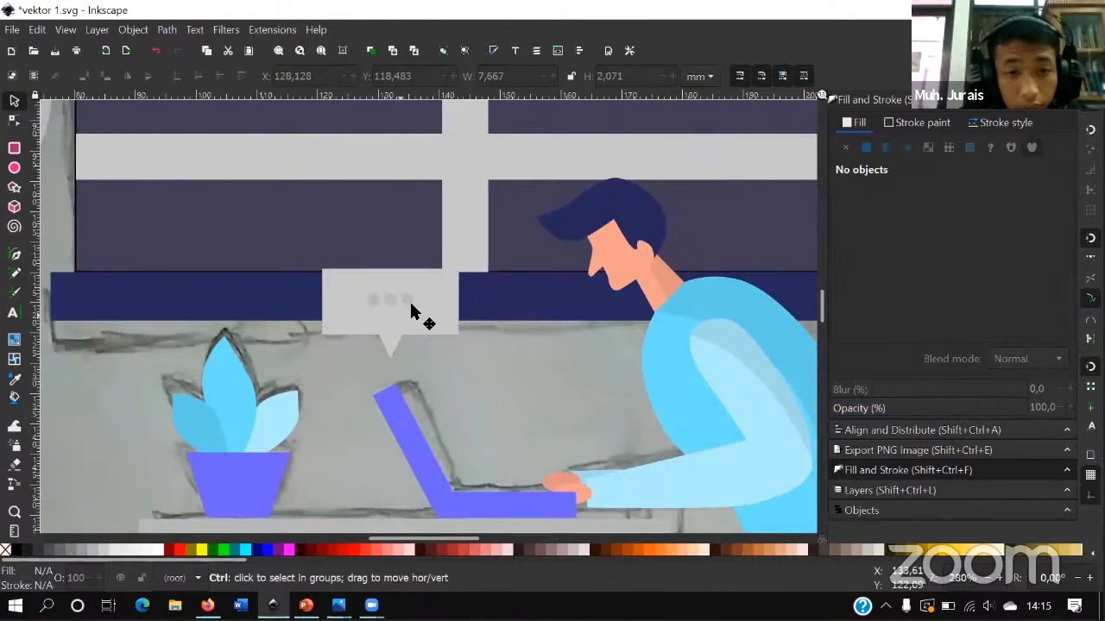
- Fill the speech bubble with the lighter gray e6e6e6 sampled from the palette swatches, and deselect it
{"action": "scroll", "coordinate": [406, 309], "scroll_direction": "up", "scroll_amount": 3}
{"action": "left_click", "coordinate": [446, 298]}
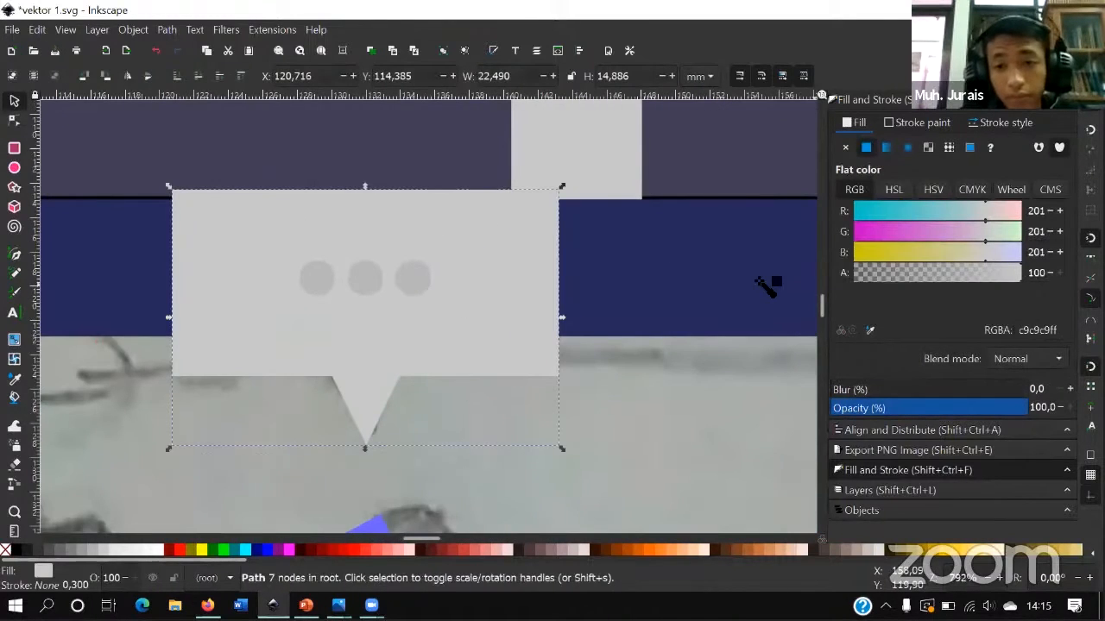
{"action": "key", "text": "d"}
{"action": "scroll", "coordinate": [732, 284], "scroll_direction": "down", "scroll_amount": 3}
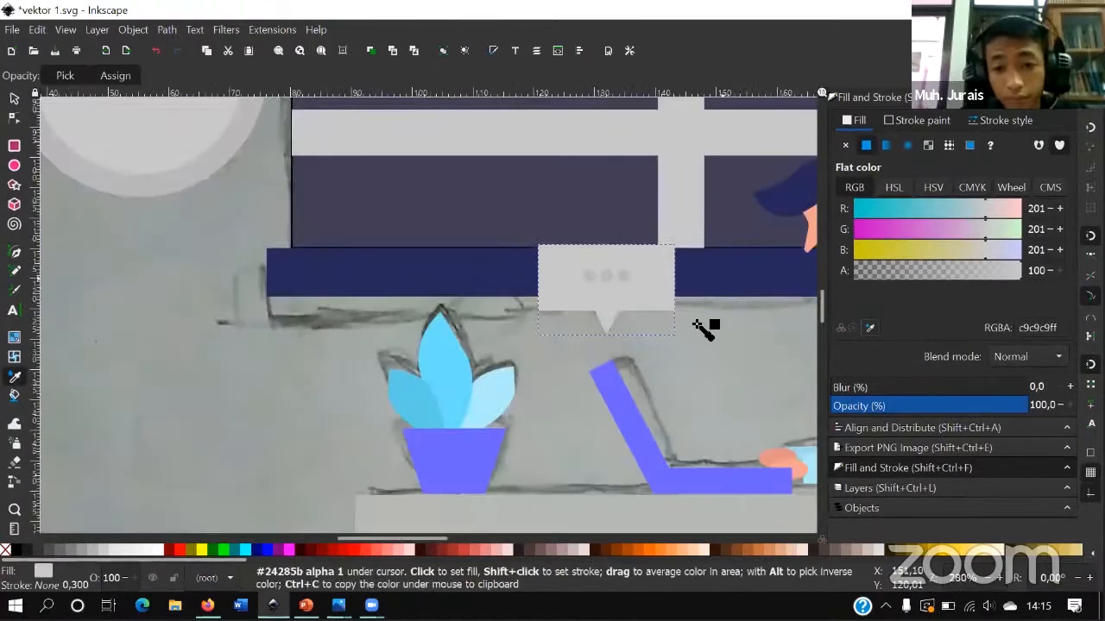
{"action": "scroll", "coordinate": [706, 309], "scroll_direction": "down", "scroll_amount": 1}
{"action": "scroll", "coordinate": [704, 328], "scroll_direction": "up", "scroll_amount": 5}
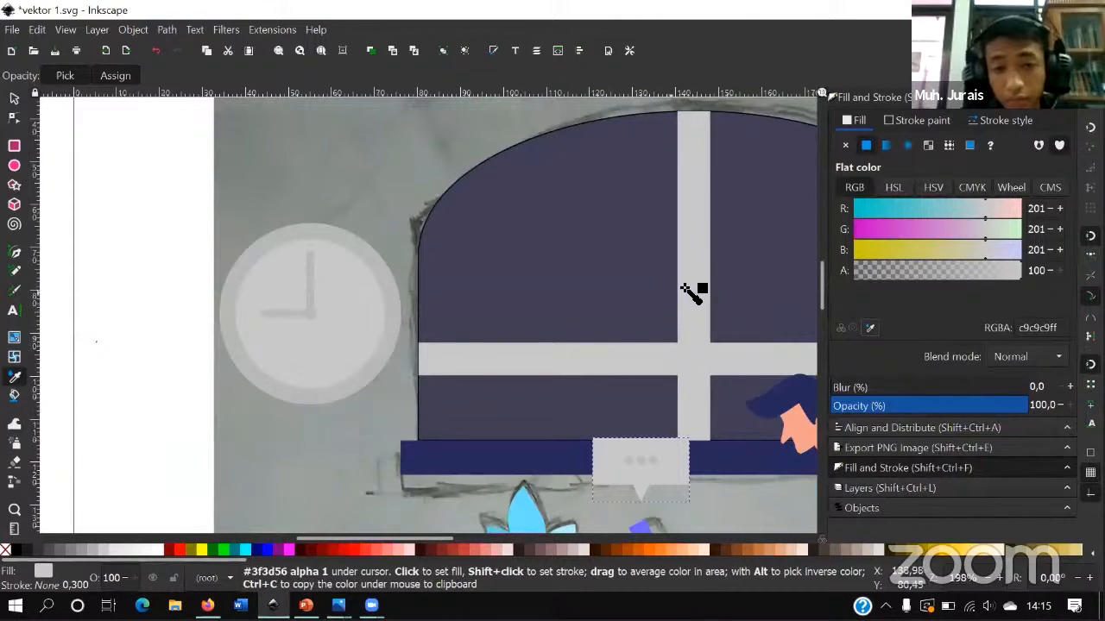
{"action": "scroll", "coordinate": [688, 293], "scroll_direction": "down", "scroll_amount": 3}
{"action": "left_click", "coordinate": [539, 399]}
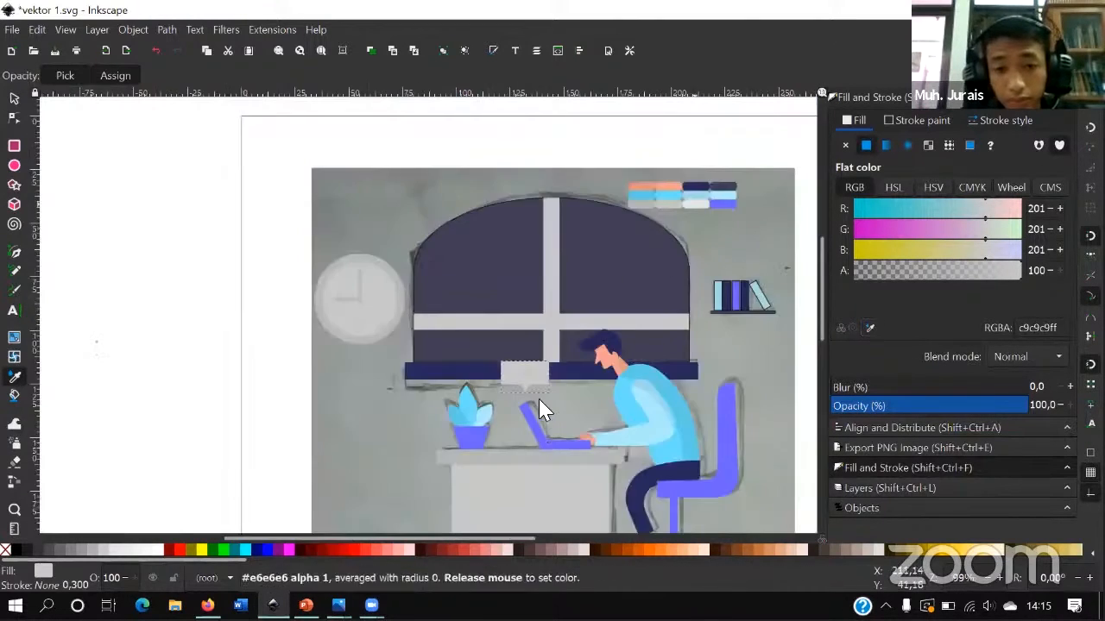
{"action": "key", "text": "s"}
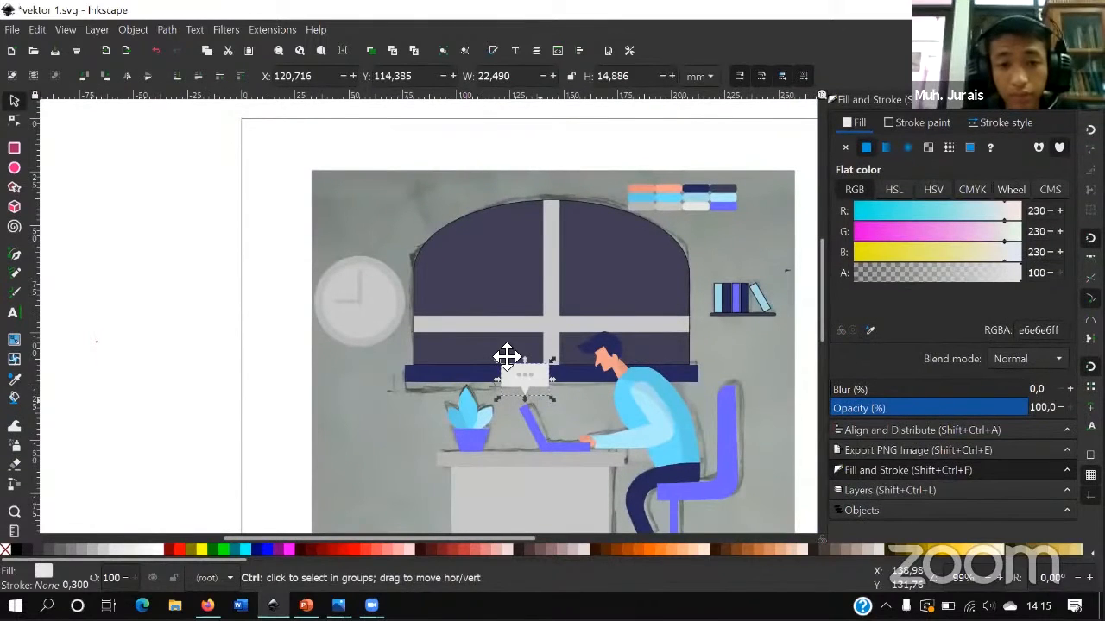
{"action": "key", "text": "Escape"}
{"action": "scroll", "coordinate": [474, 384], "scroll_direction": "up", "scroll_amount": 1}
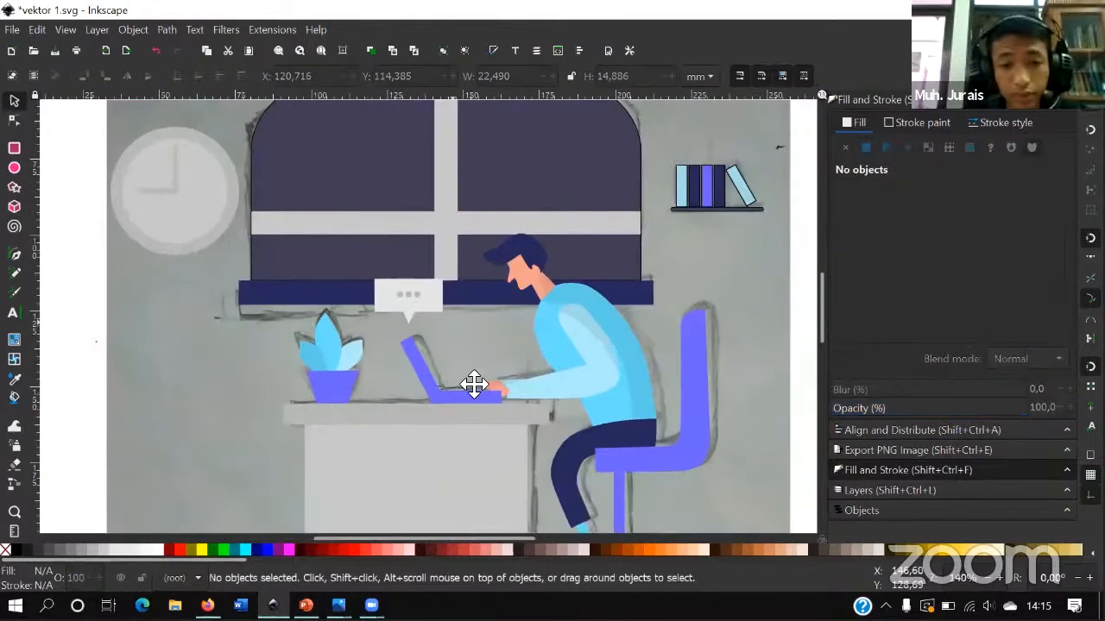
- Draw a rectangle about 3.6 by 0.95 mm across the top of the chair's post, directly under the seat
{"action": "scroll", "coordinate": [483, 338], "scroll_direction": "down", "scroll_amount": 1}
{"action": "scroll", "coordinate": [501, 365], "scroll_direction": "up", "scroll_amount": 4}
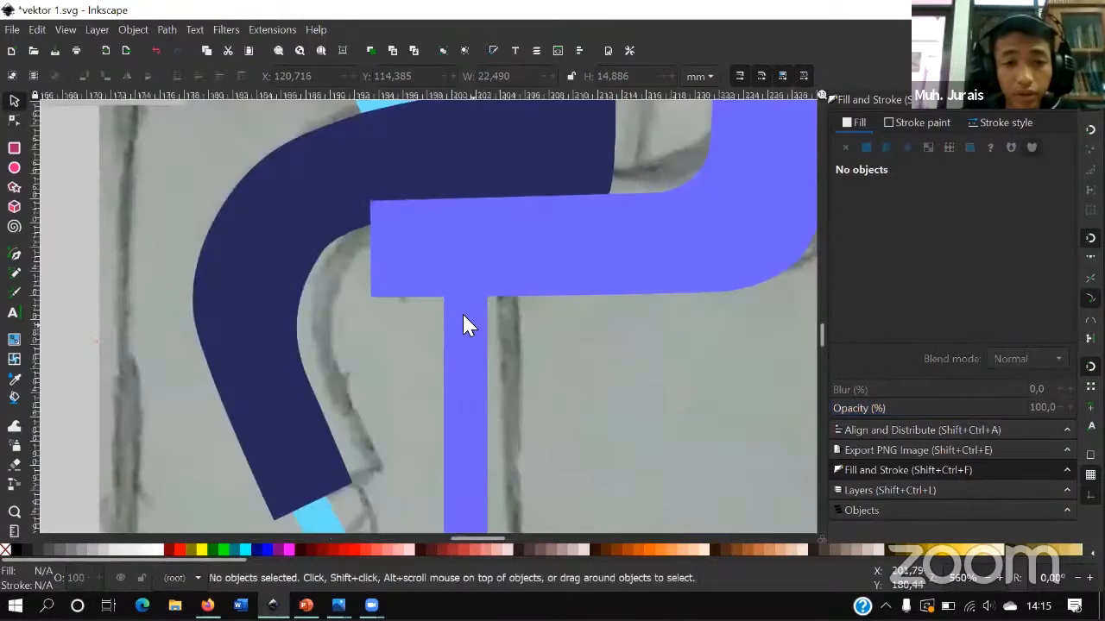
{"action": "left_click", "coordinate": [464, 316]}
{"action": "scroll", "coordinate": [463, 316], "scroll_direction": "up", "scroll_amount": 3}
{"action": "key", "text": "r"}
{"action": "scroll", "coordinate": [456, 263], "scroll_direction": "up", "scroll_amount": 2}
{"action": "left_click_drag", "start_coordinate": [351, 263], "coordinate": [564, 306]}
{"action": "left_click_drag", "start_coordinate": [710, 349], "coordinate": [711, 349]}
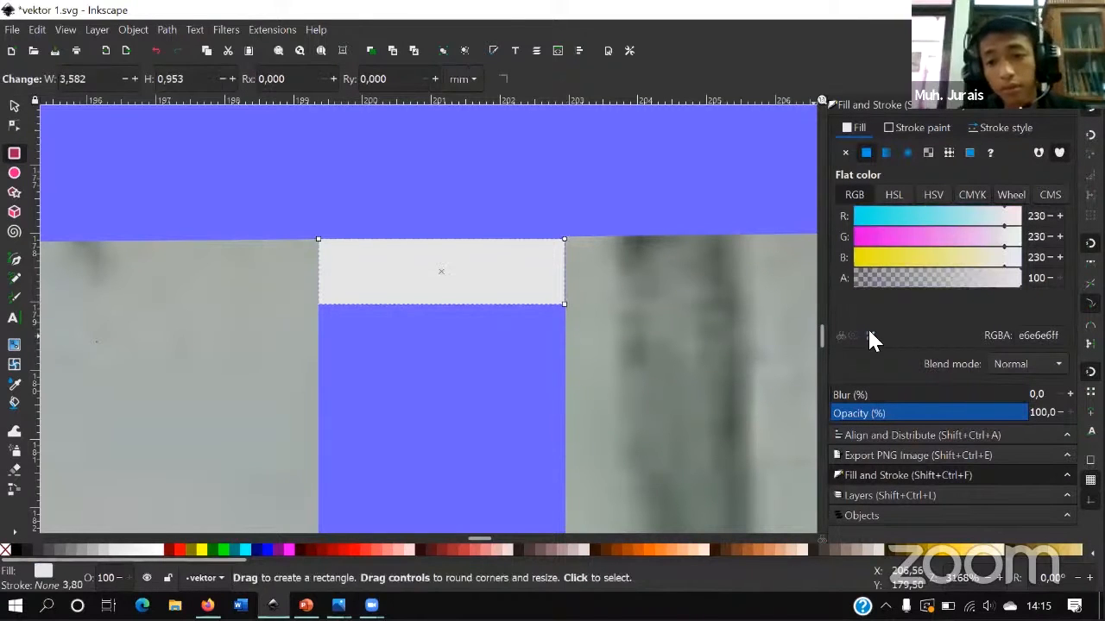
- Fill the small rectangle below the chair seat with the navy sampled from the trousers and set its alpha to 46
{"action": "key", "text": "d"}
{"action": "scroll", "coordinate": [649, 321], "scroll_direction": "down", "scroll_amount": 3}
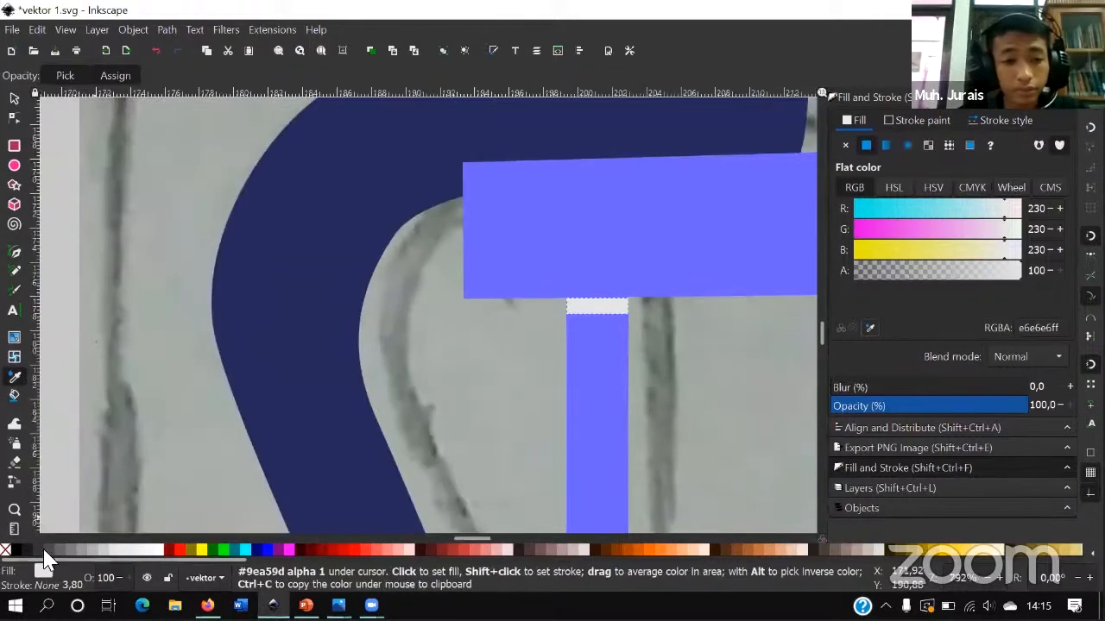
{"action": "left_click", "coordinate": [412, 209]}
{"action": "left_click_drag", "start_coordinate": [954, 279], "coordinate": [931, 278]}
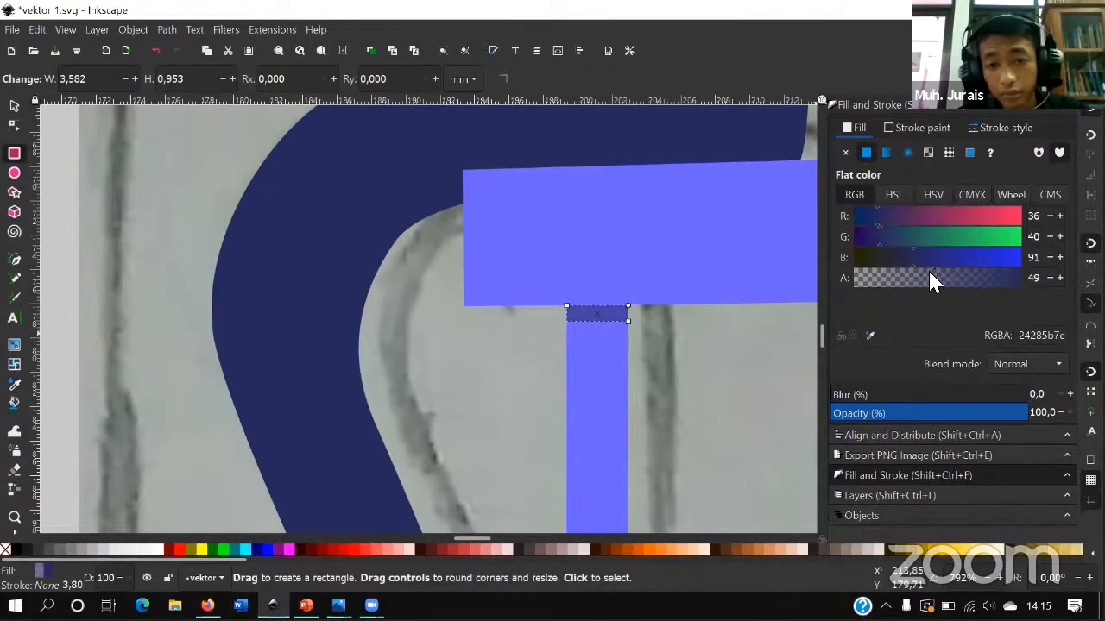
- Shorten the shadow rectangle at the top of the chair post to about 0.93 mm high and deselect it
{"action": "left_click", "coordinate": [14, 104]}
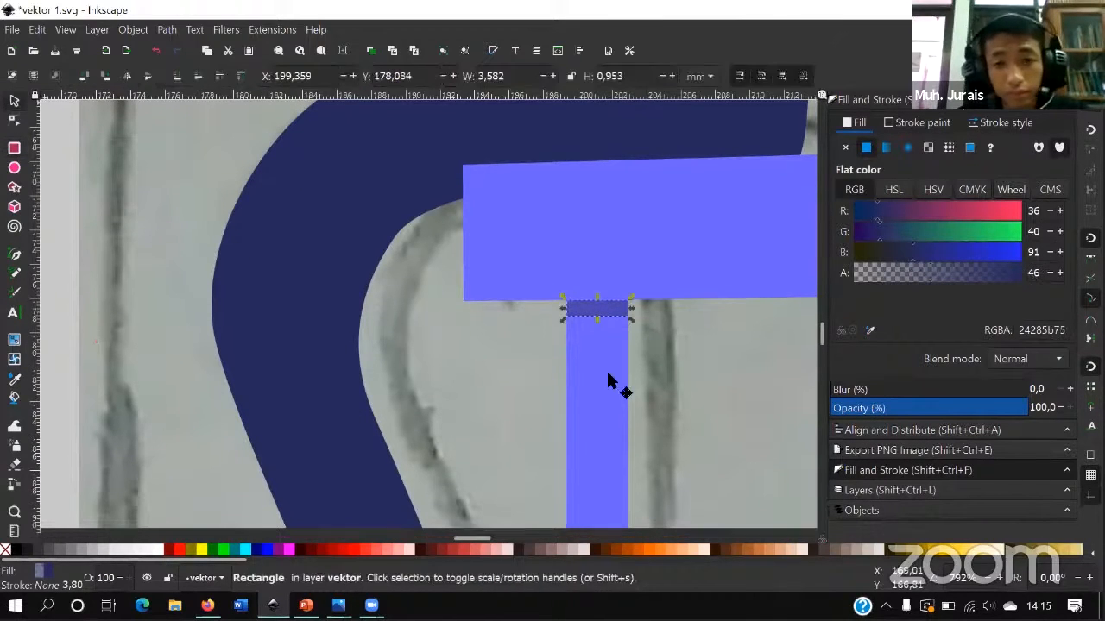
{"action": "scroll", "coordinate": [648, 338], "scroll_direction": "up", "scroll_amount": 4, "text": "ctrl"}
{"action": "left_click", "coordinate": [444, 282]}
{"action": "left_click", "coordinate": [441, 267]}
{"action": "left_click_drag", "start_coordinate": [447, 279], "coordinate": [449, 275]}
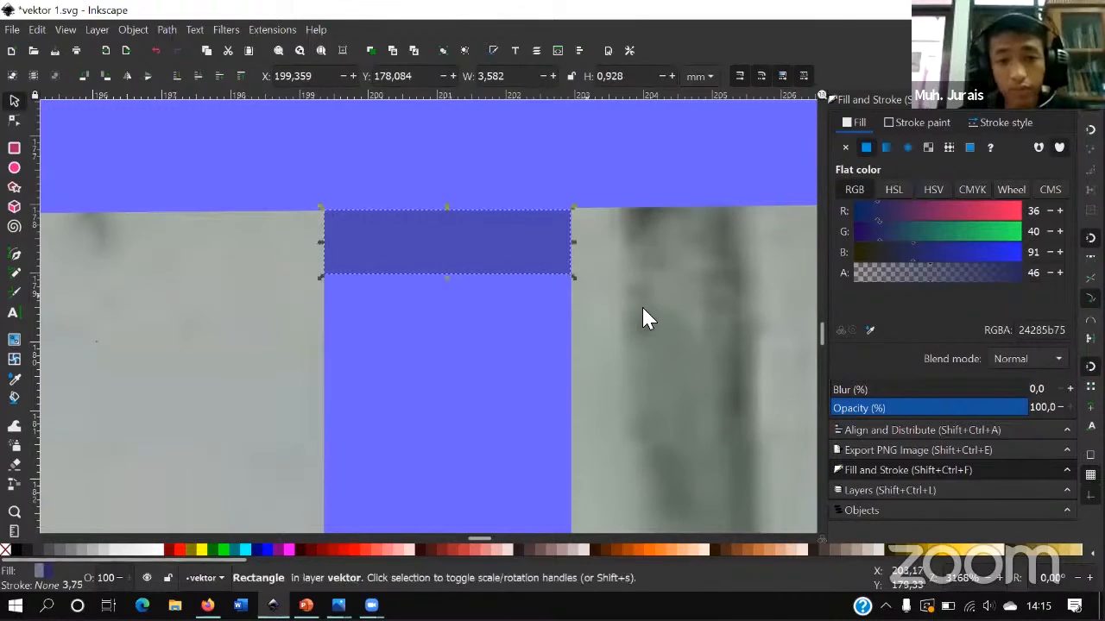
{"action": "scroll", "coordinate": [649, 308], "scroll_direction": "down", "scroll_amount": 3, "text": "ctrl"}
{"action": "left_click", "coordinate": [652, 310]}
- Draw a rectangle about 73 by 5.5 mm across the desk's front panel, directly beneath the tabletop
{"action": "scroll", "coordinate": [652, 310], "scroll_direction": "down", "scroll_amount": 3, "text": "ctrl"}
{"action": "scroll", "coordinate": [466, 297], "scroll_direction": "down", "scroll_amount": 3, "text": "ctrl"}
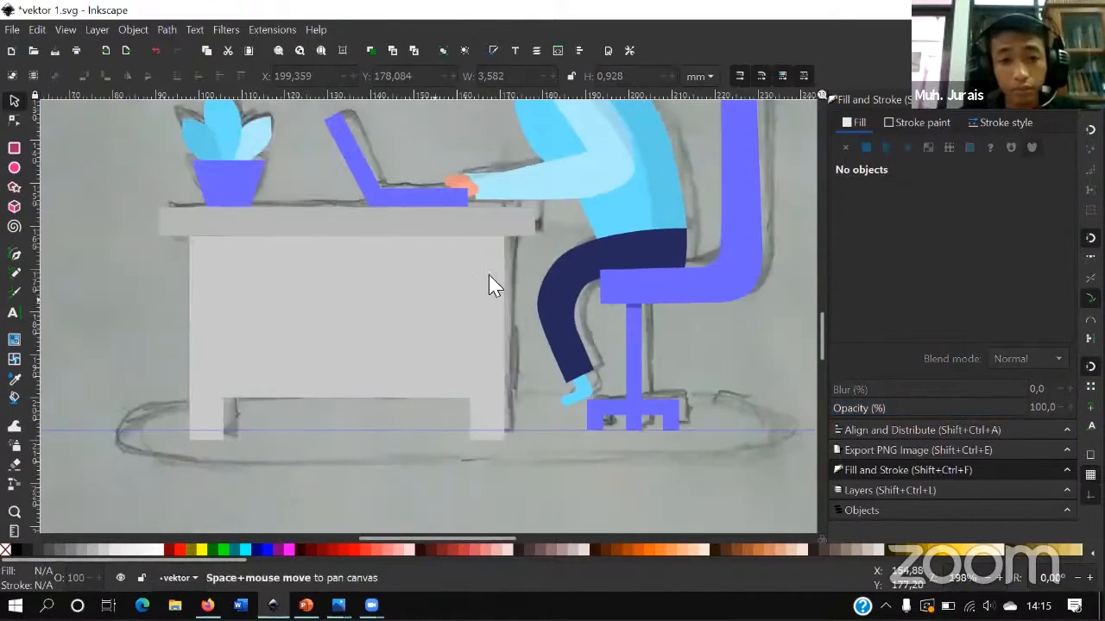
{"action": "scroll", "coordinate": [483, 280], "scroll_direction": "up", "scroll_amount": 1, "text": "ctrl"}
{"action": "scroll", "coordinate": [402, 306], "scroll_direction": "up", "scroll_amount": 1, "text": "ctrl"}
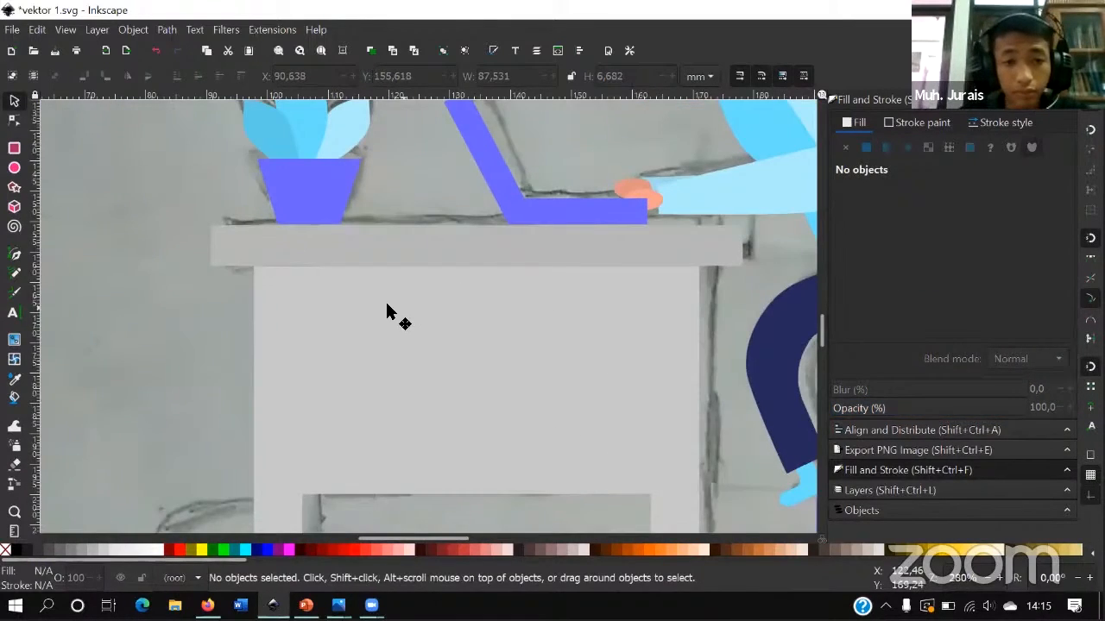
{"action": "left_click", "coordinate": [389, 308]}
{"action": "left_click", "coordinate": [15, 150]}
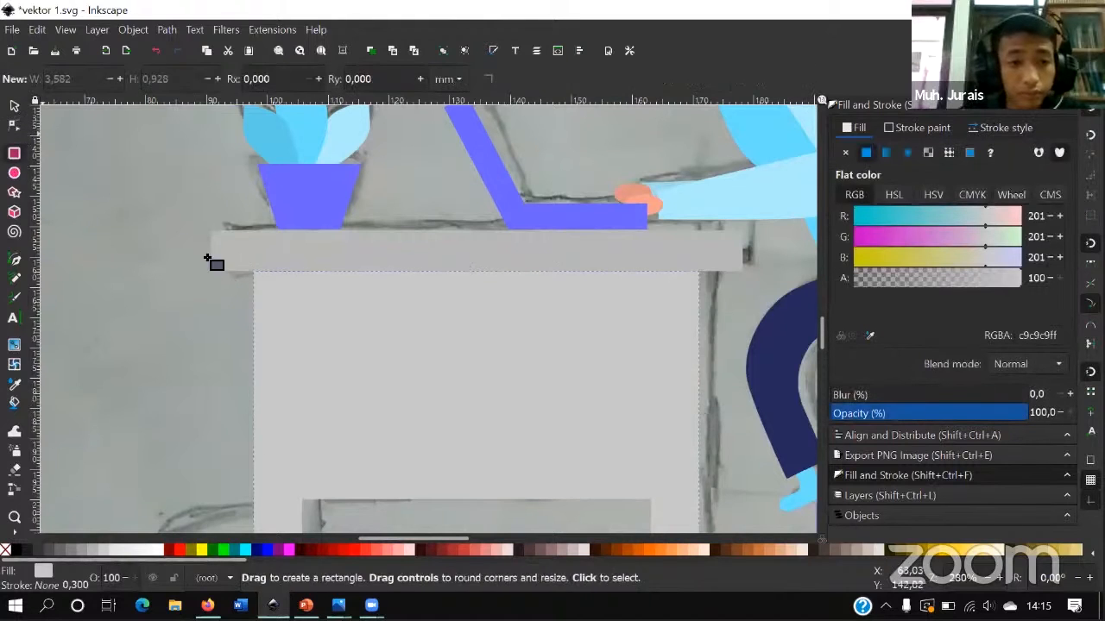
{"action": "mouse_move", "coordinate": [274, 286]}
{"action": "left_mouse_down"}
{"action": "mouse_move", "coordinate": [693, 336]}
{"action": "mouse_move", "coordinate": [699, 304]}
{"action": "left_mouse_up"}
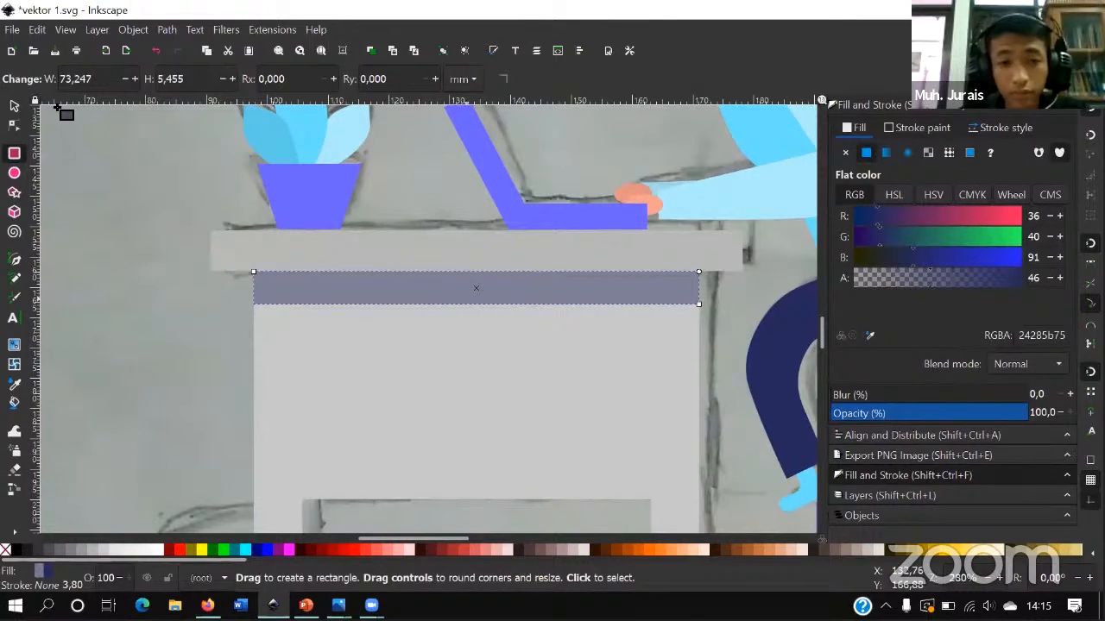
- Colour the desk's shadow strip dark grey (666666) and reduce its height to about 2.1 mm
{"action": "left_click", "coordinate": [64, 549]}
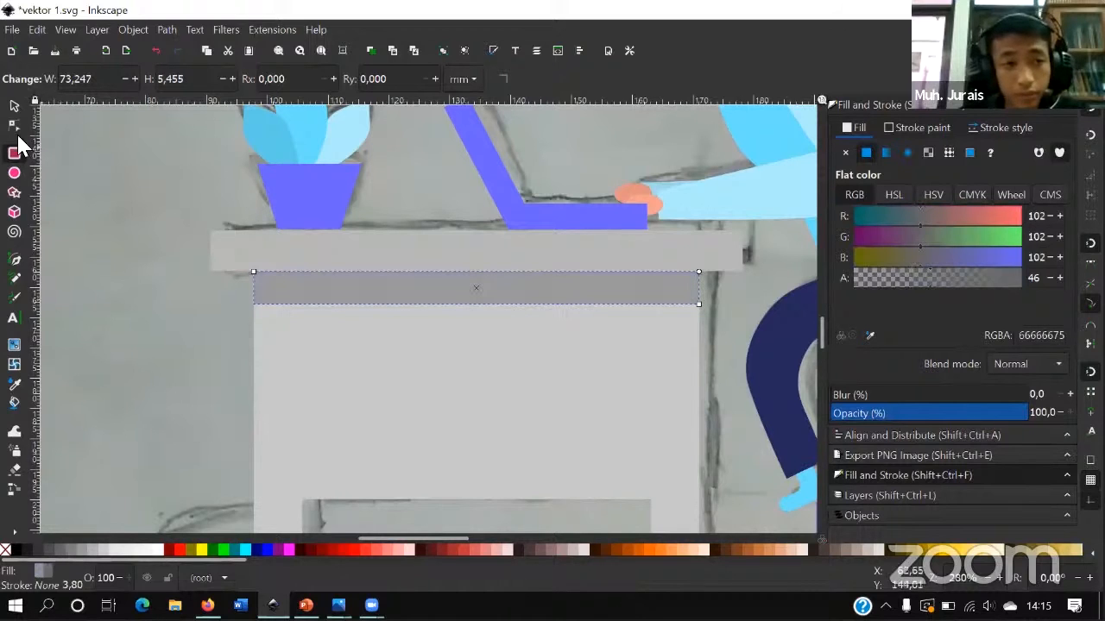
{"action": "left_click", "coordinate": [11, 108]}
{"action": "scroll", "coordinate": [383, 285], "scroll_direction": "up", "scroll_amount": 2}
{"action": "left_click_drag", "start_coordinate": [578, 315], "coordinate": [581, 277]}
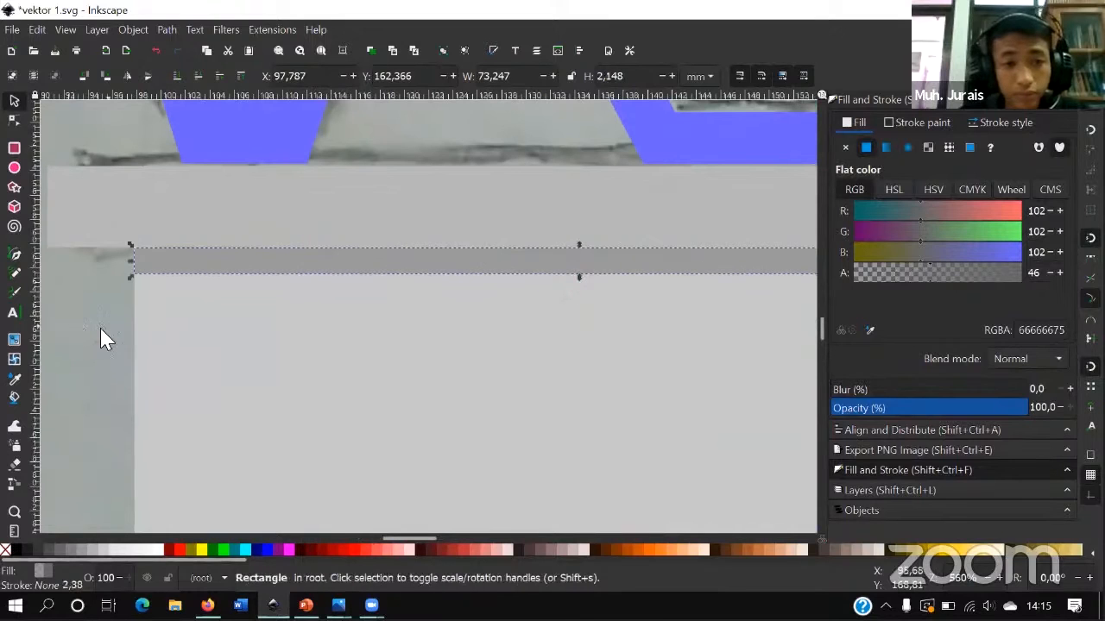
{"action": "key", "text": "Escape"}
- Draw a circle about 9.3 mm in diameter in the upper right pane of the window
{"action": "scroll", "coordinate": [173, 348], "scroll_direction": "down", "scroll_amount": 6}
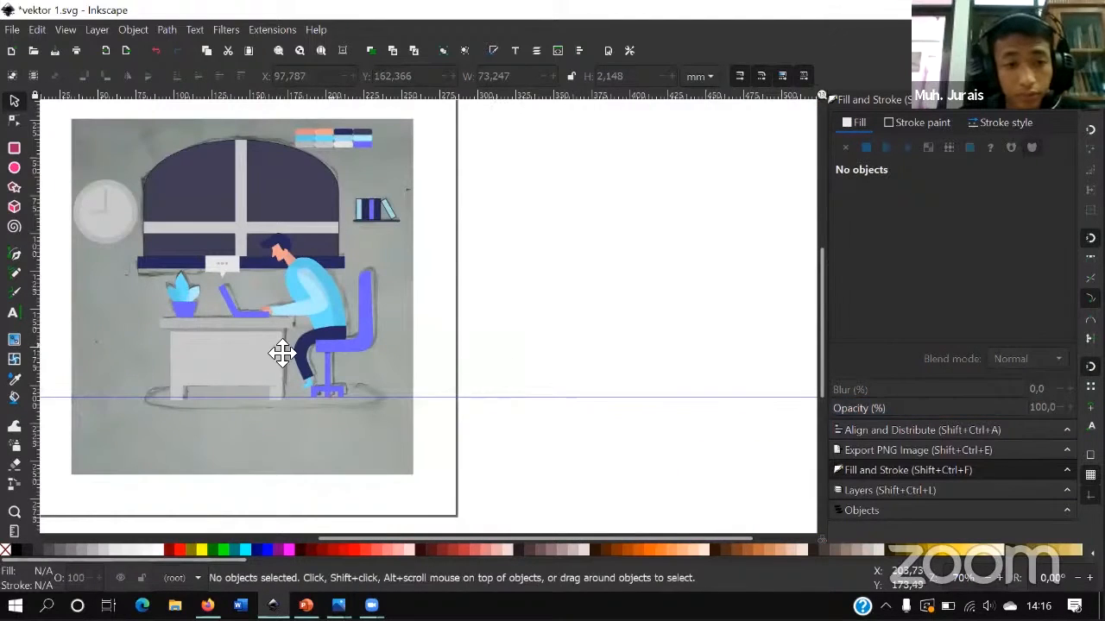
{"action": "scroll", "coordinate": [182, 226], "scroll_direction": "up", "scroll_amount": 1}
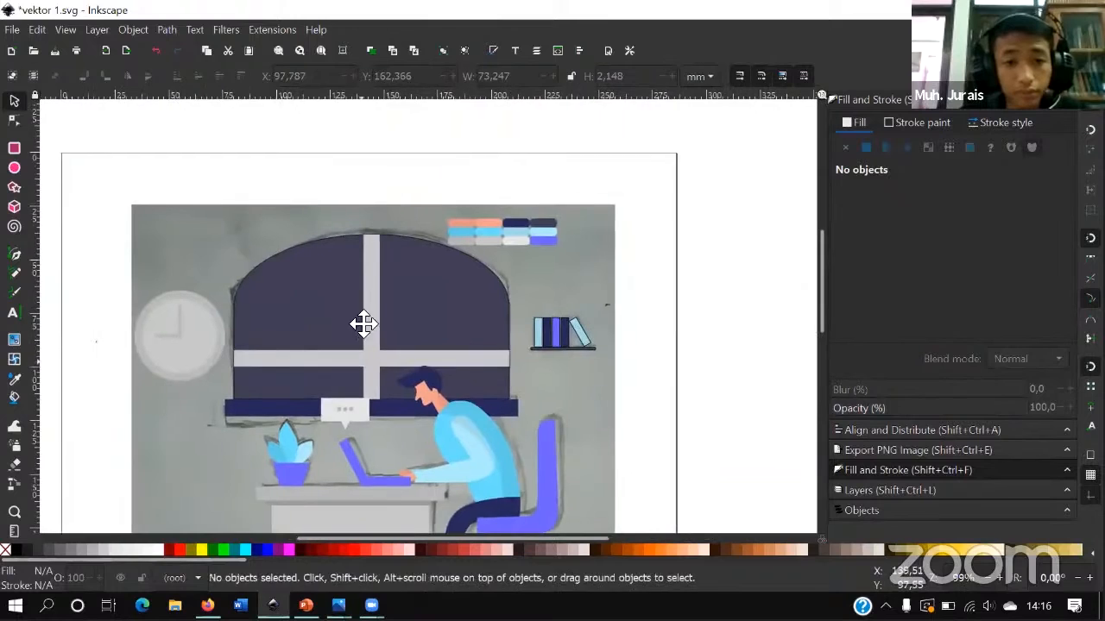
{"action": "scroll", "coordinate": [367, 315], "scroll_direction": "down", "scroll_amount": 1}
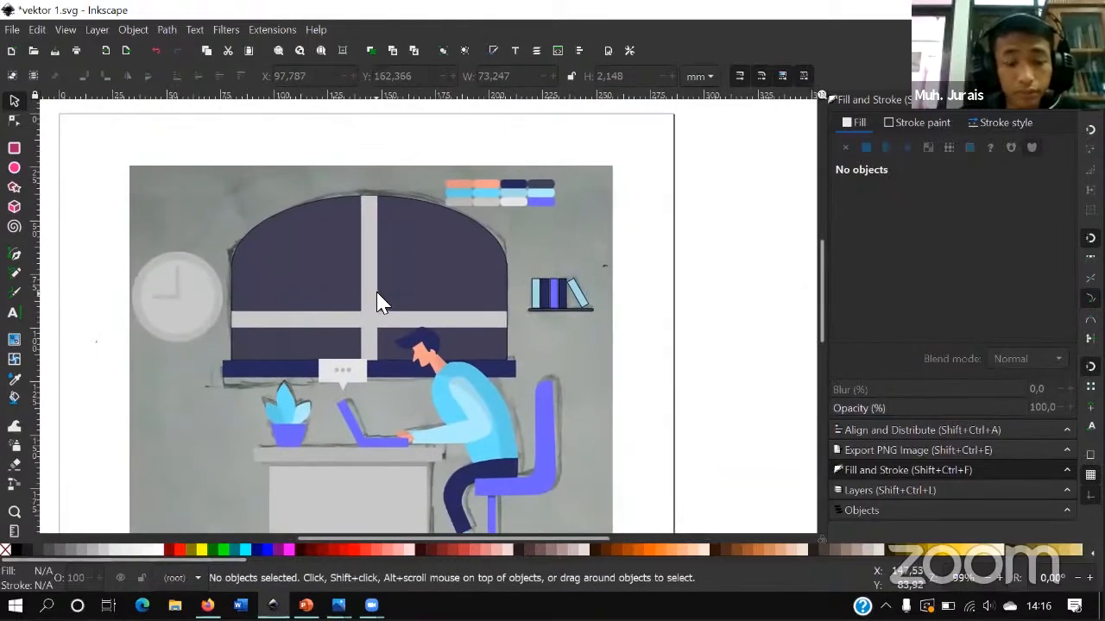
{"action": "left_click", "coordinate": [14, 171]}
{"action": "scroll", "coordinate": [444, 246], "scroll_direction": "up", "scroll_amount": 2, "text": "ctrl"}
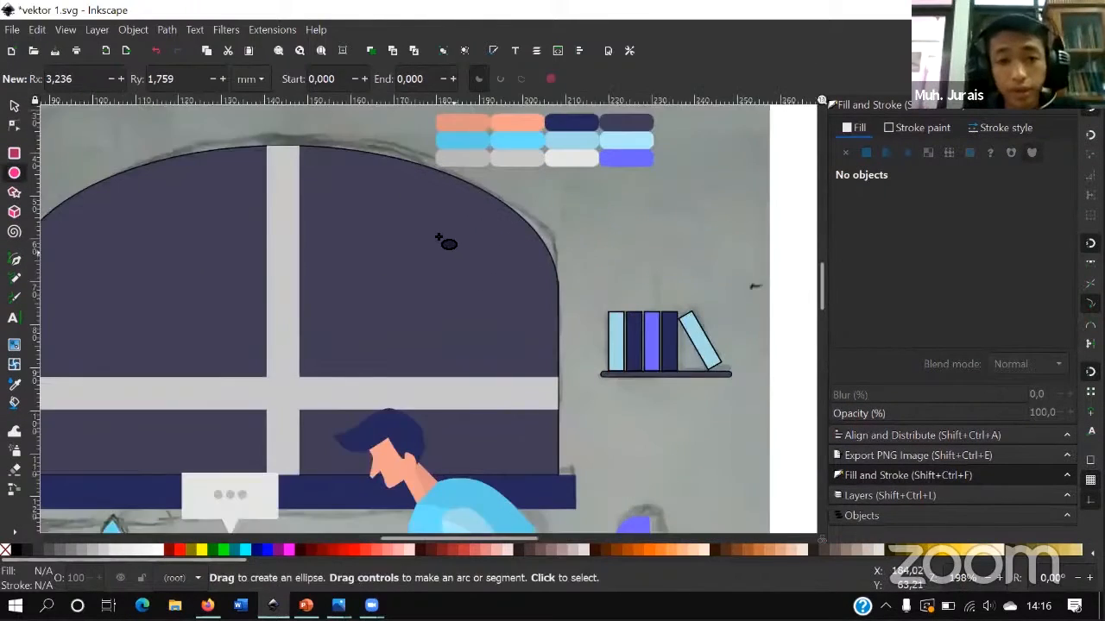
{"action": "scroll", "coordinate": [412, 304], "scroll_direction": "up", "scroll_amount": 1, "text": "ctrl"}
{"action": "left_click_drag", "start_coordinate": [403, 291], "coordinate": [486, 372]}
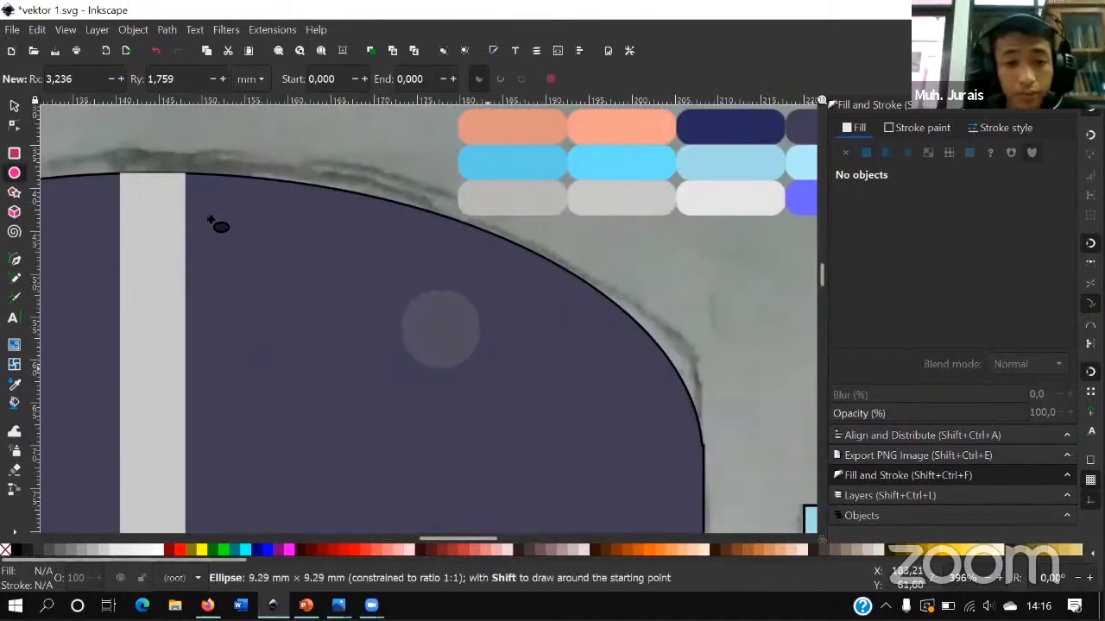
- Duplicate the circle, offset the copy down and to the left, subtract it with Difference and nudge the resulting crescent moon
{"action": "left_click", "coordinate": [15, 107]}
{"action": "key", "text": "ctrl+d"}
{"action": "mouse_move", "coordinate": [444, 337]}
{"action": "left_mouse_down"}
{"action": "mouse_move", "coordinate": [411, 373]}
{"action": "mouse_move", "coordinate": [441, 348]}
{"action": "left_mouse_up"}
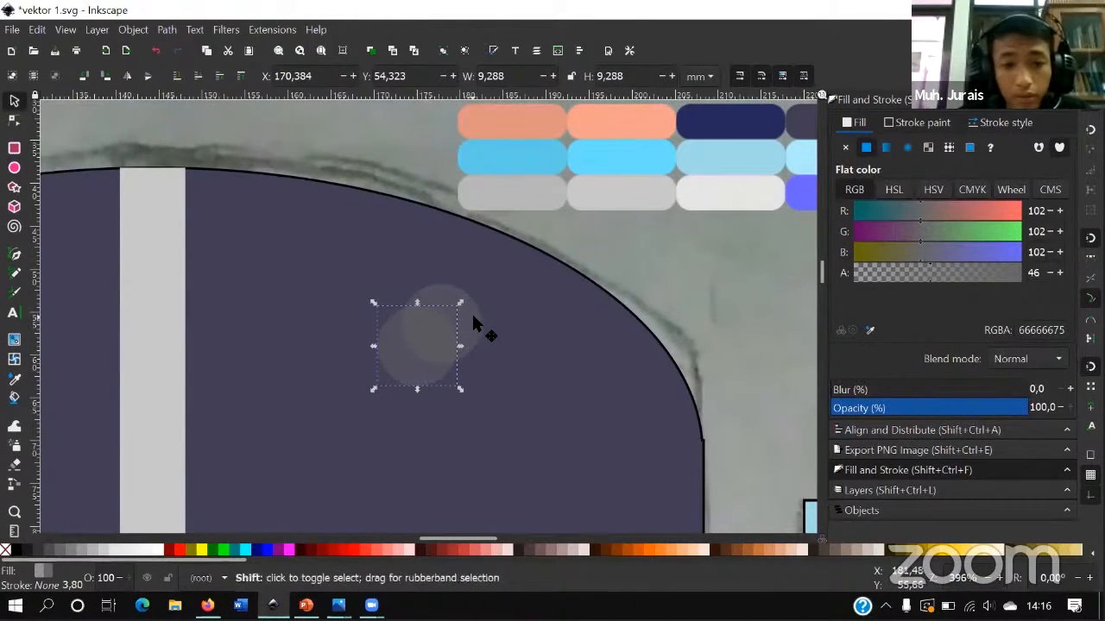
{"action": "left_click", "coordinate": [471, 317], "text": "shift"}
{"action": "left_click", "coordinate": [168, 31]}
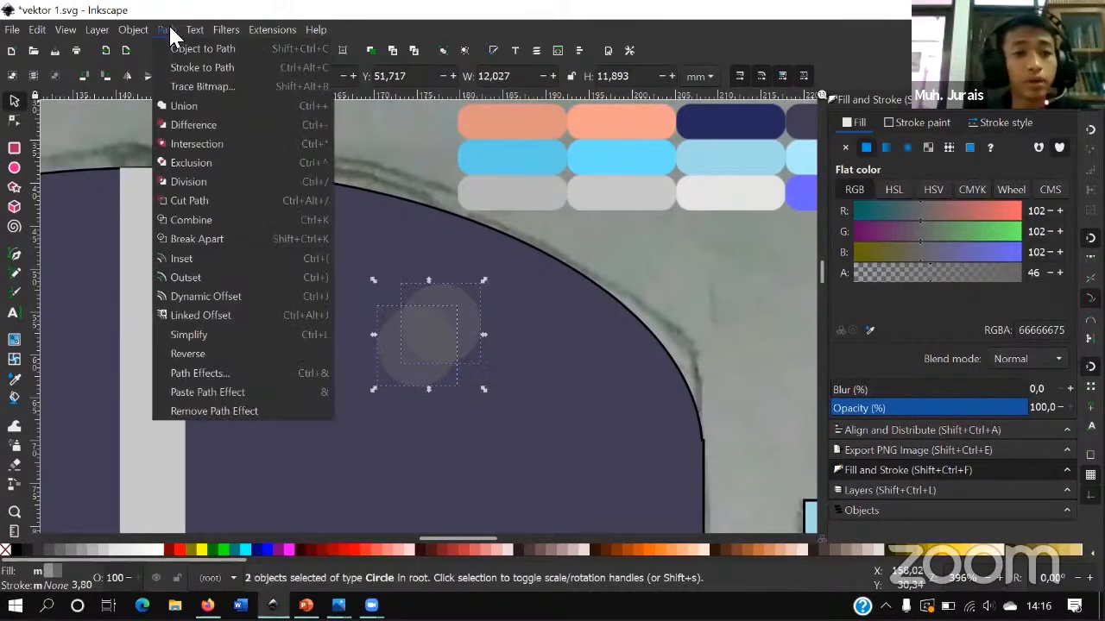
{"action": "left_click", "coordinate": [205, 129]}
{"action": "left_click_drag", "start_coordinate": [442, 322], "coordinate": [434, 313]}
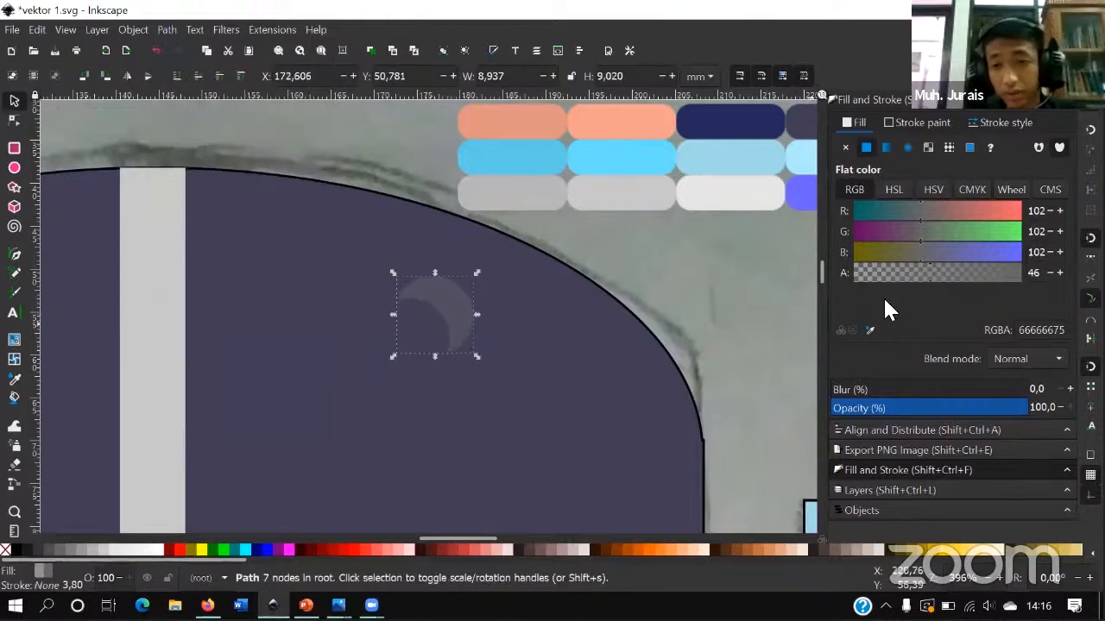
- Set the crescent moon's alpha to 100 and fill it with the light grey sampled from the window's vertical bar
{"action": "left_click", "coordinate": [1025, 274]}
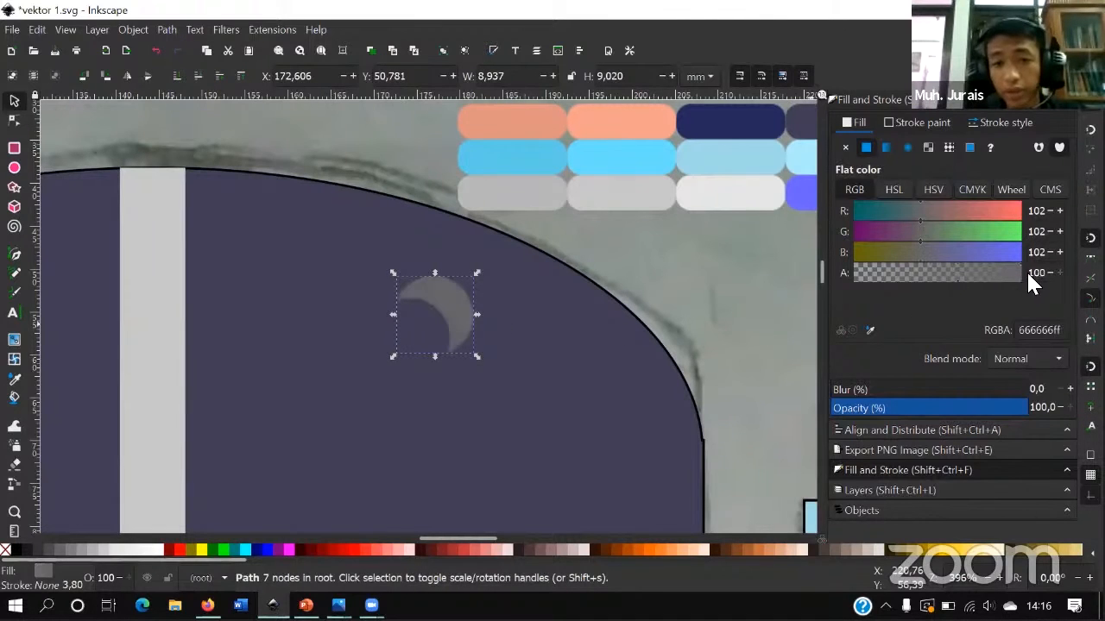
{"action": "left_click", "coordinate": [871, 330]}
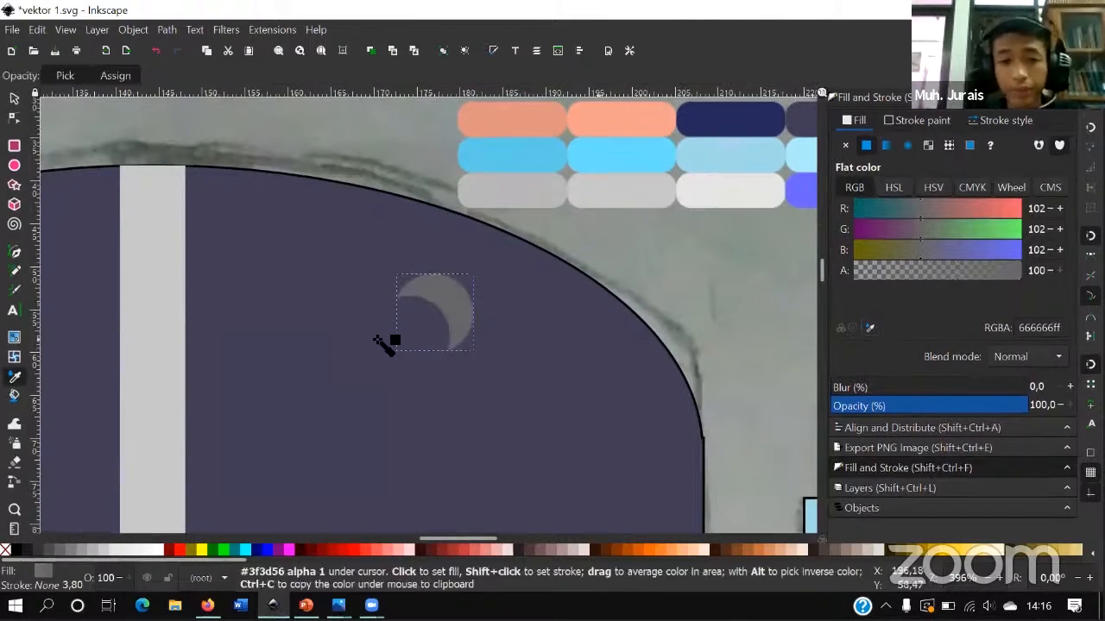
{"action": "left_click", "coordinate": [160, 354]}
{"action": "key", "text": "Escape"}
{"action": "scroll", "coordinate": [450, 301], "scroll_direction": "down", "scroll_amount": 4, "text": "ctrl"}
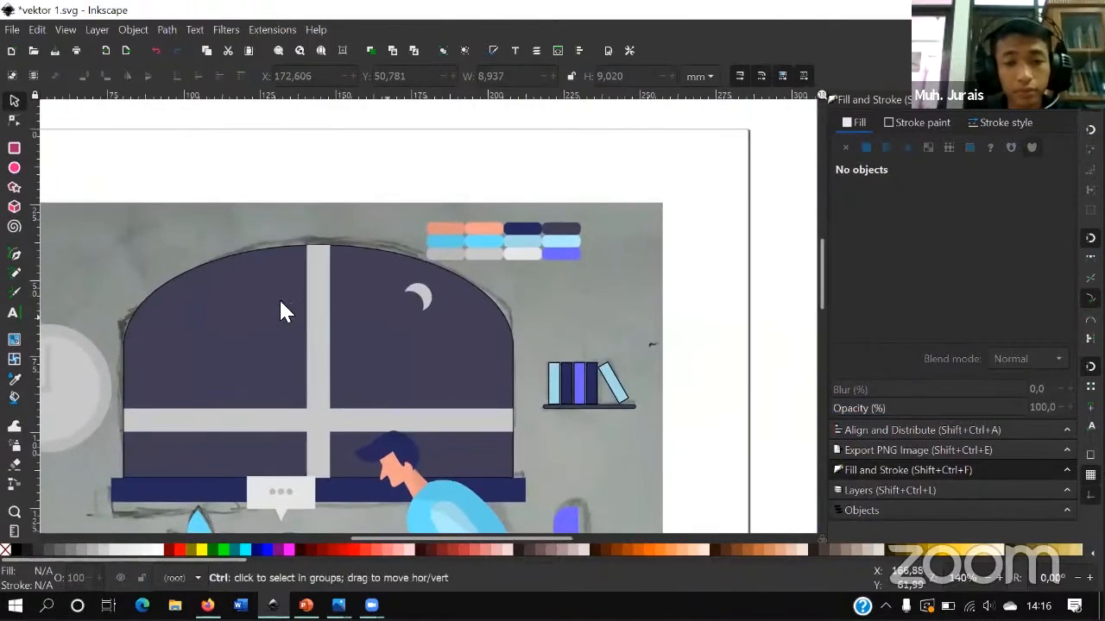
- Draw a straight diagonal line spanning about 20 by 11.6 mm in the upper left window pane with the Pen tool
{"action": "scroll", "coordinate": [272, 290], "scroll_direction": "up", "scroll_amount": 2, "text": "ctrl"}
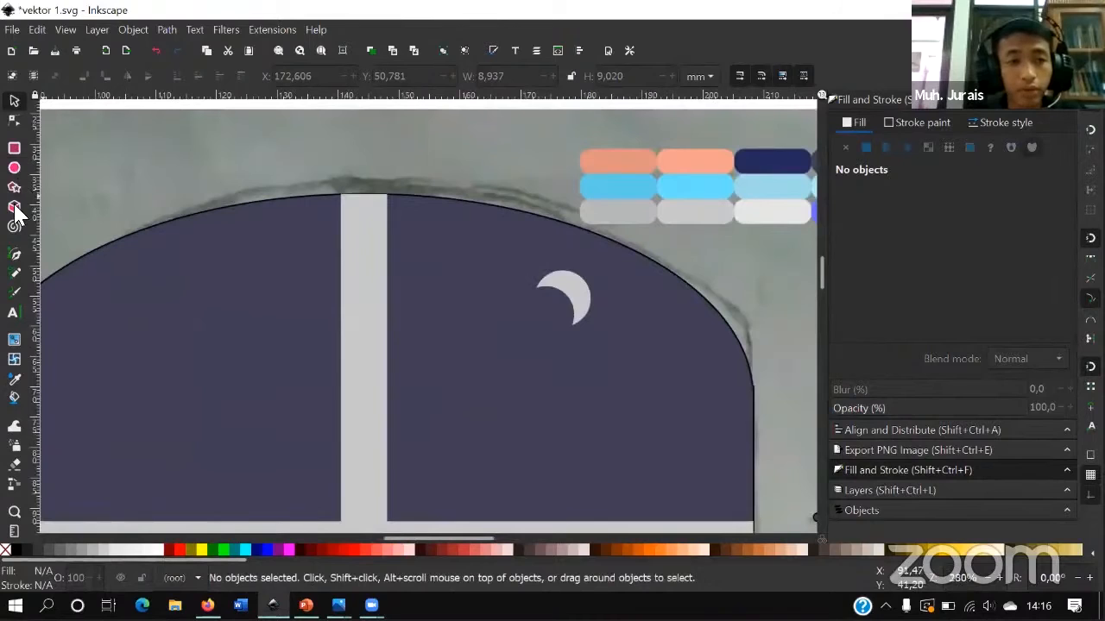
{"action": "left_click", "coordinate": [16, 255]}
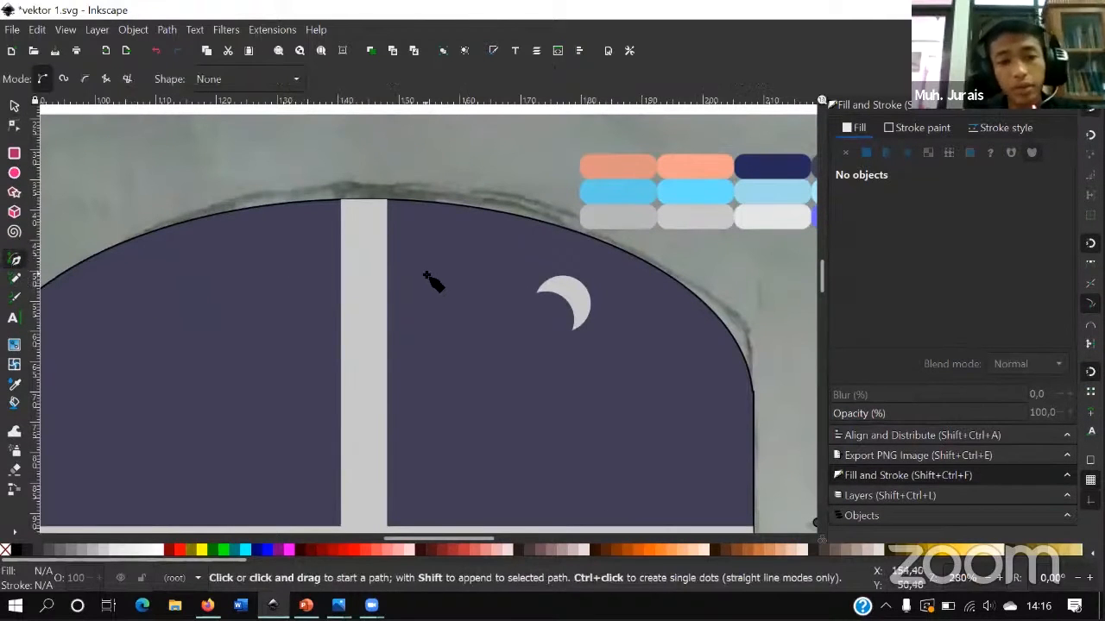
{"action": "left_click", "coordinate": [288, 282]}
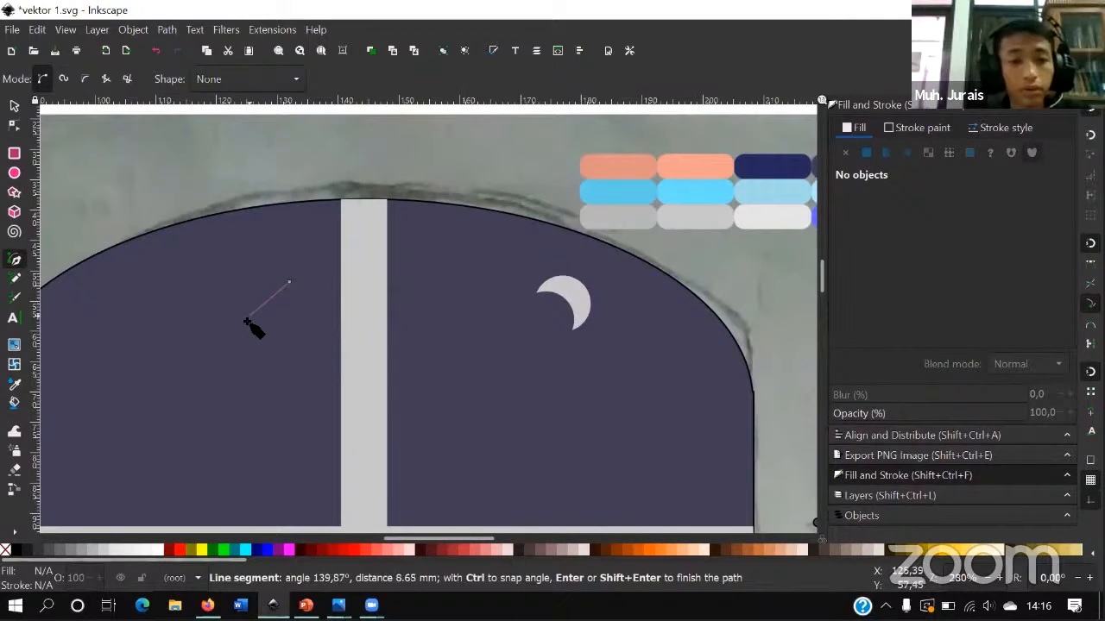
{"action": "left_click", "coordinate": [171, 349]}
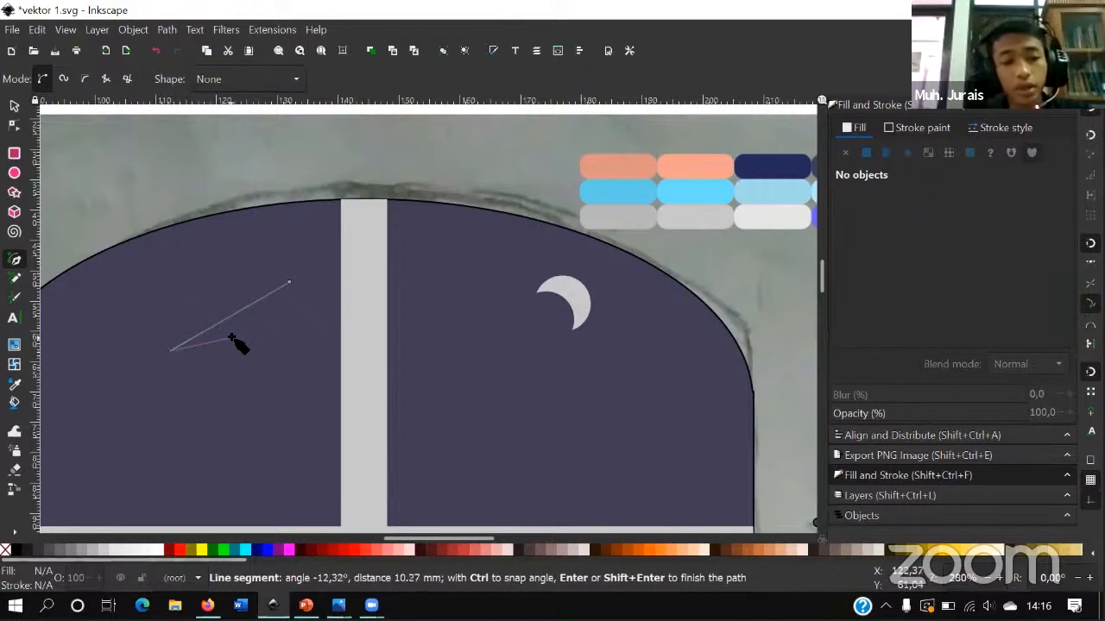
{"action": "key", "text": "Return"}
{"action": "key", "text": "s"}
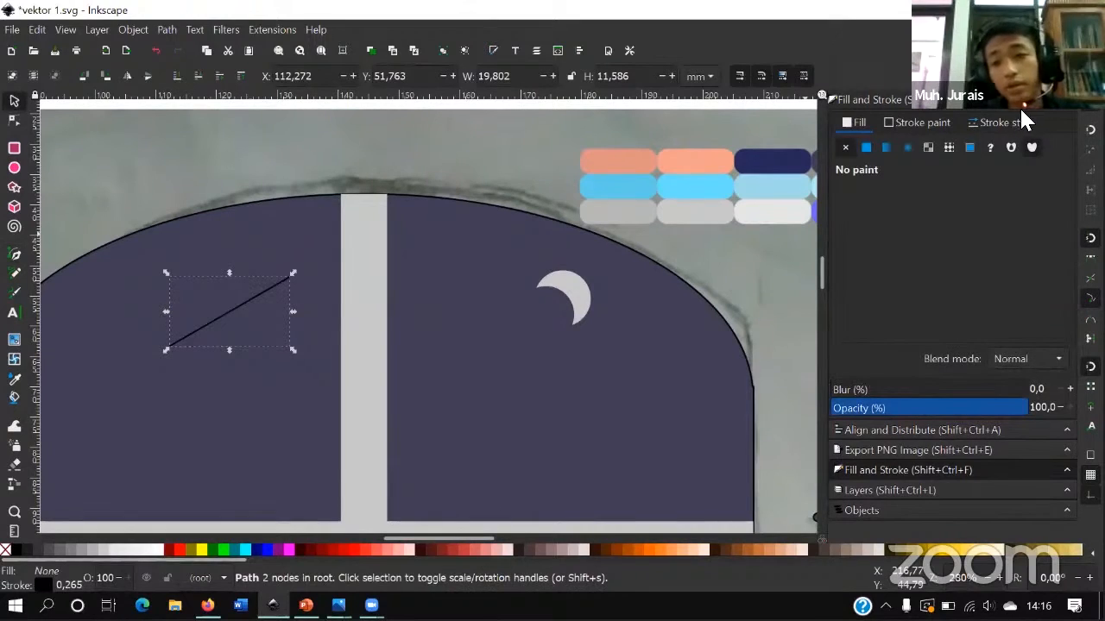
- Set the diagonal line's stroke width to 1.565 mm and give it round caps
{"action": "left_click", "coordinate": [997, 121]}
{"action": "left_click", "coordinate": [937, 149]}
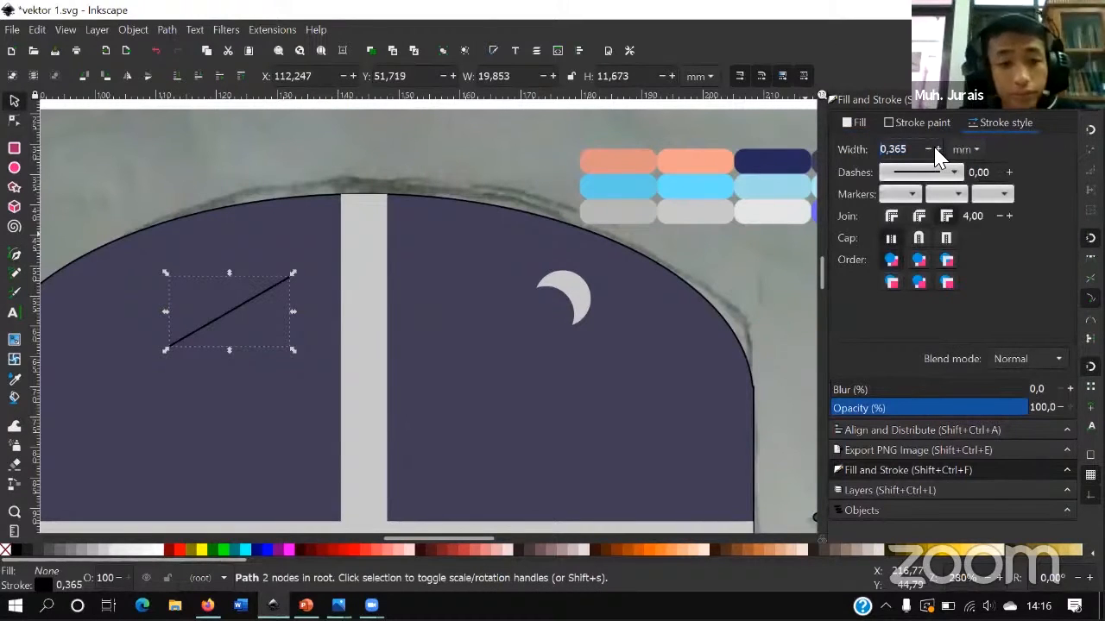
{"action": "left_click", "coordinate": [937, 150]}
{"action": "left_click", "coordinate": [938, 152]}
{"action": "left_click", "coordinate": [938, 152]}
{"action": "left_click", "coordinate": [938, 152]}
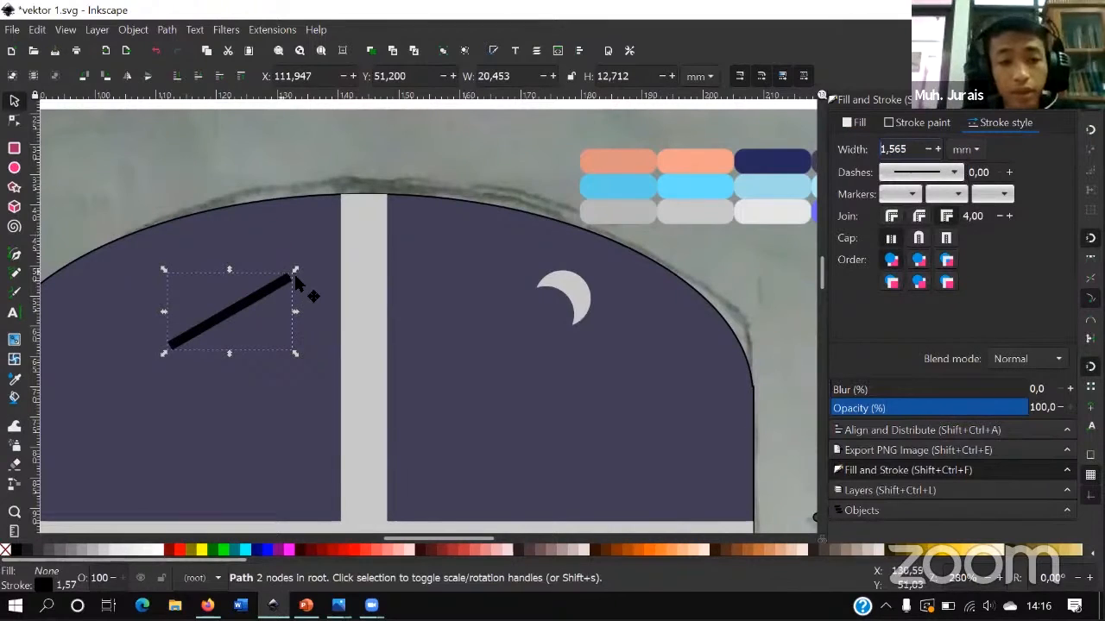
{"action": "scroll", "coordinate": [295, 284], "scroll_direction": "up", "scroll_amount": 4}
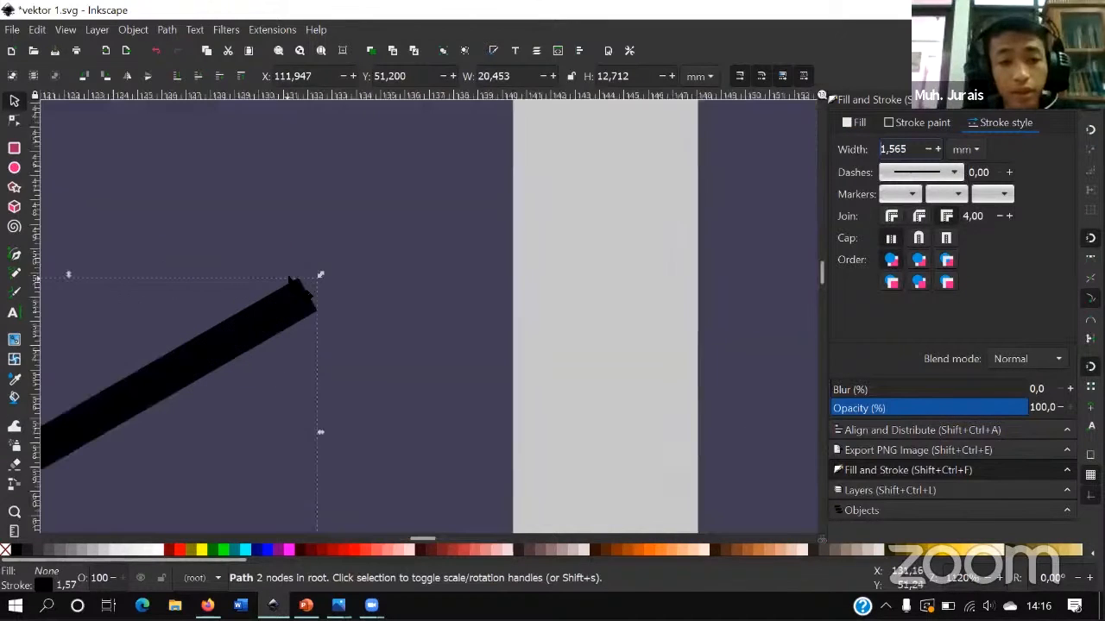
{"action": "left_click", "coordinate": [918, 240]}
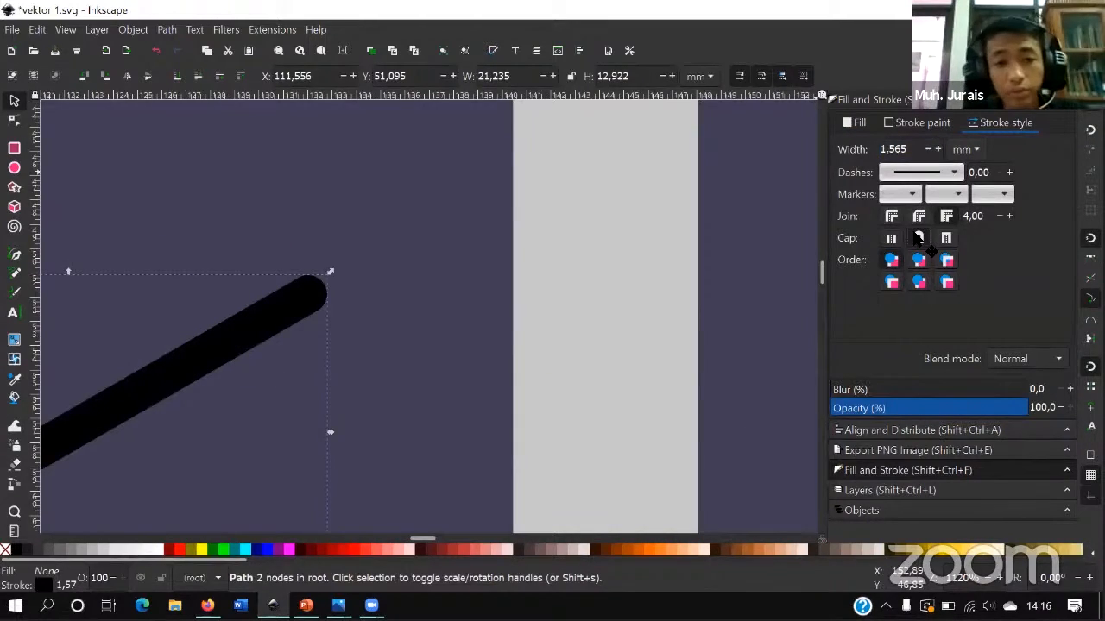
- Colour the diagonal line's stroke with the light grey c9c9c9 sampled from the drawing
{"action": "key", "text": "minus"}
{"action": "key", "text": "minus"}
{"action": "key", "text": "minus"}
{"action": "key", "text": "minus"}
{"action": "key", "text": "minus"}
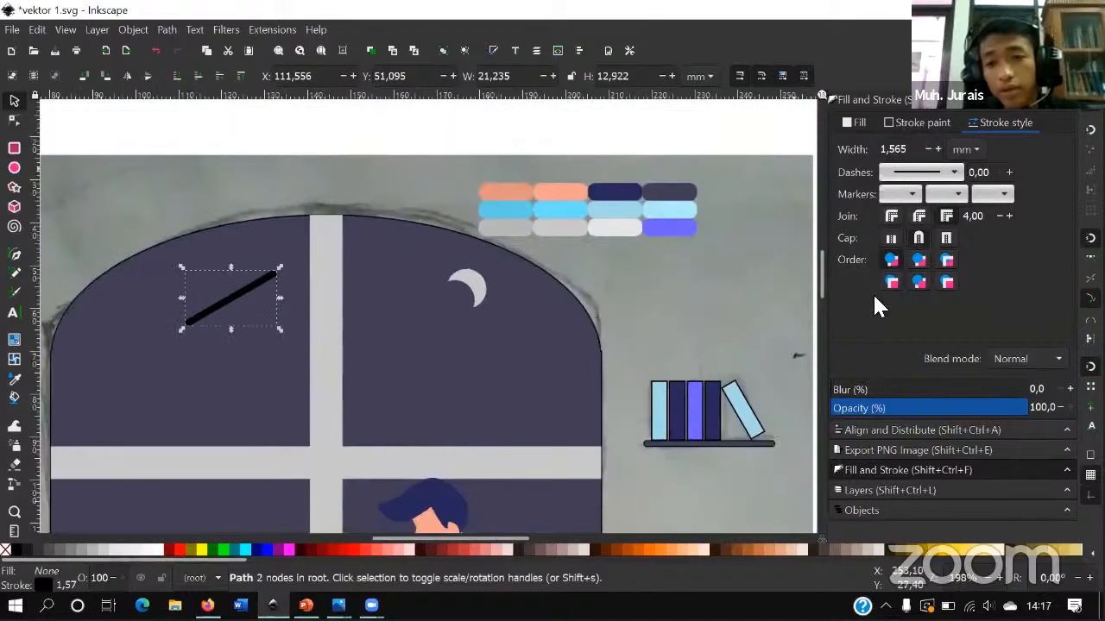
{"action": "left_click", "coordinate": [906, 121]}
{"action": "left_click", "coordinate": [869, 329]}
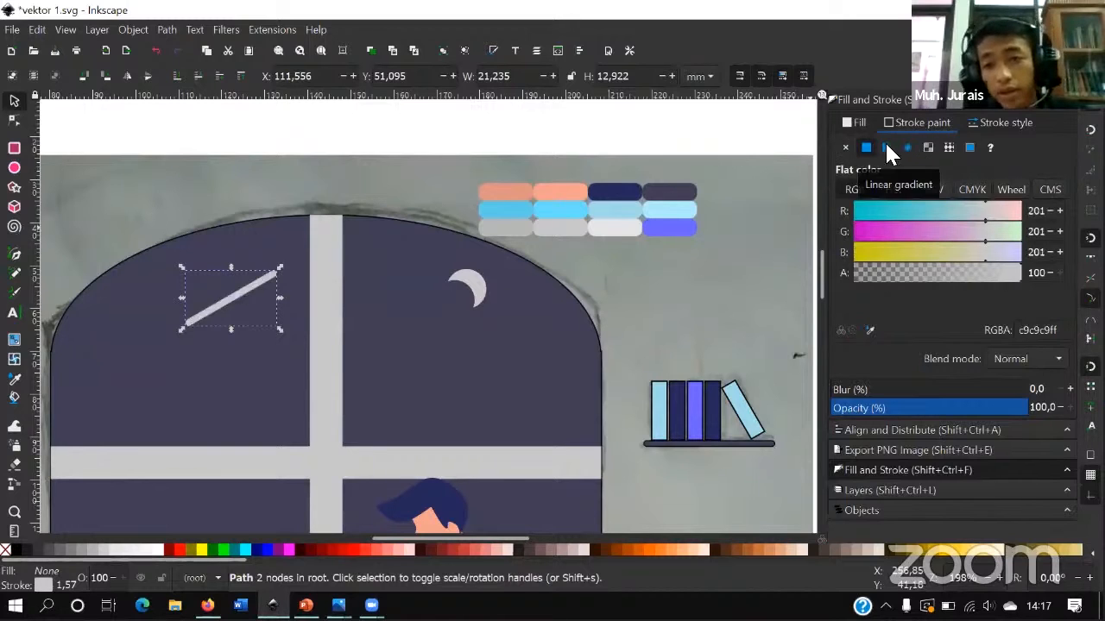
- Apply a linear gradient to the diagonal line's stroke so the light grey fades to transparent at its upper end
{"action": "left_click", "coordinate": [888, 150]}
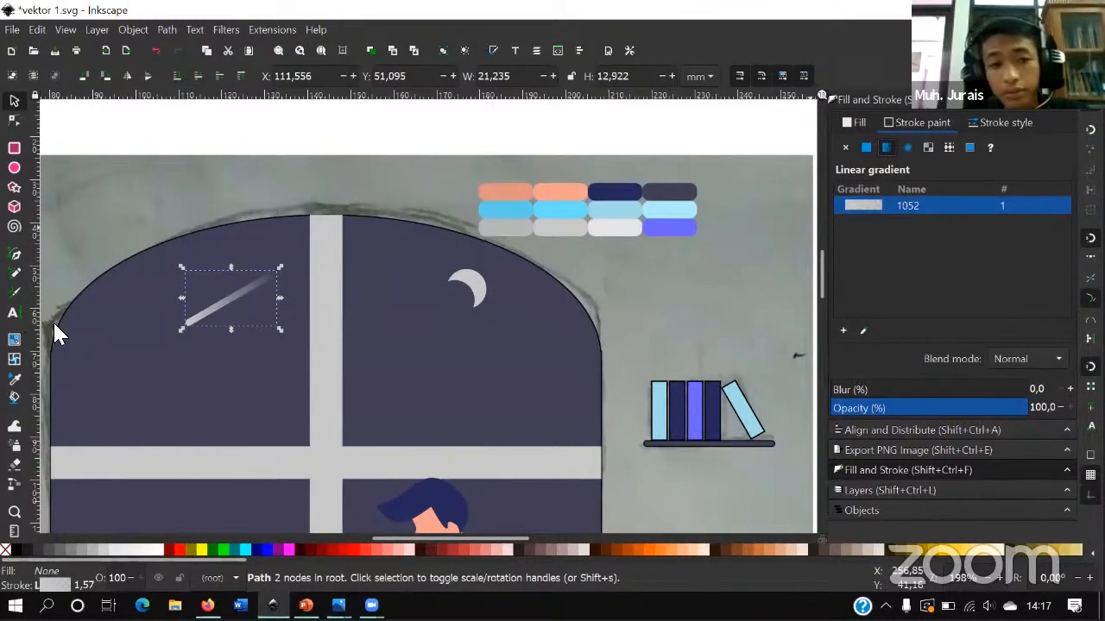
{"action": "left_click", "coordinate": [863, 331]}
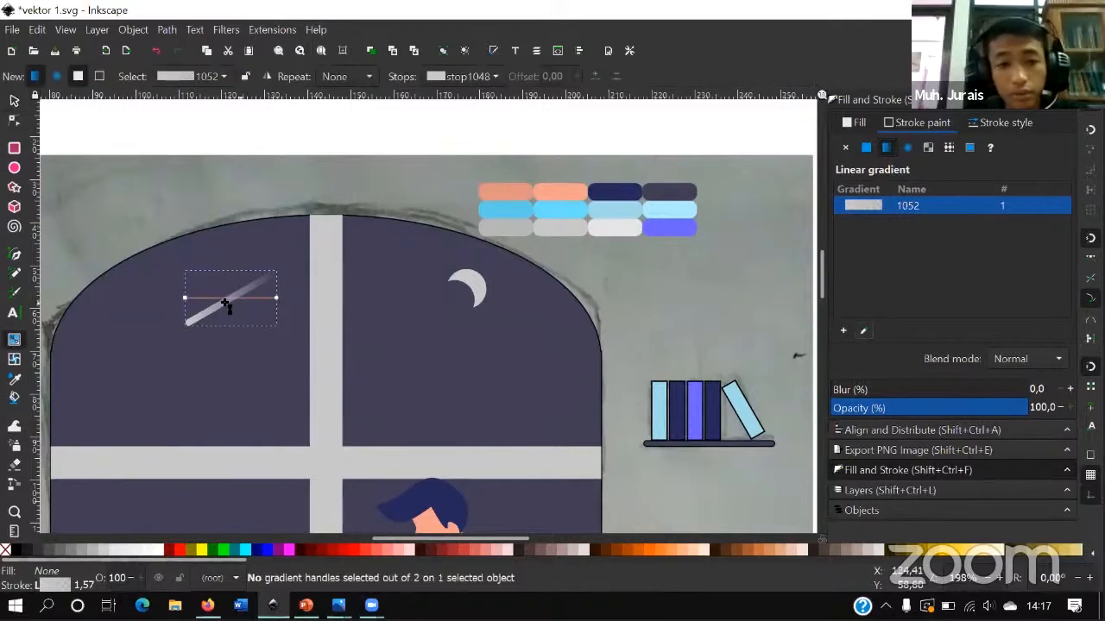
{"action": "scroll", "coordinate": [199, 306], "scroll_direction": "up", "scroll_amount": 3}
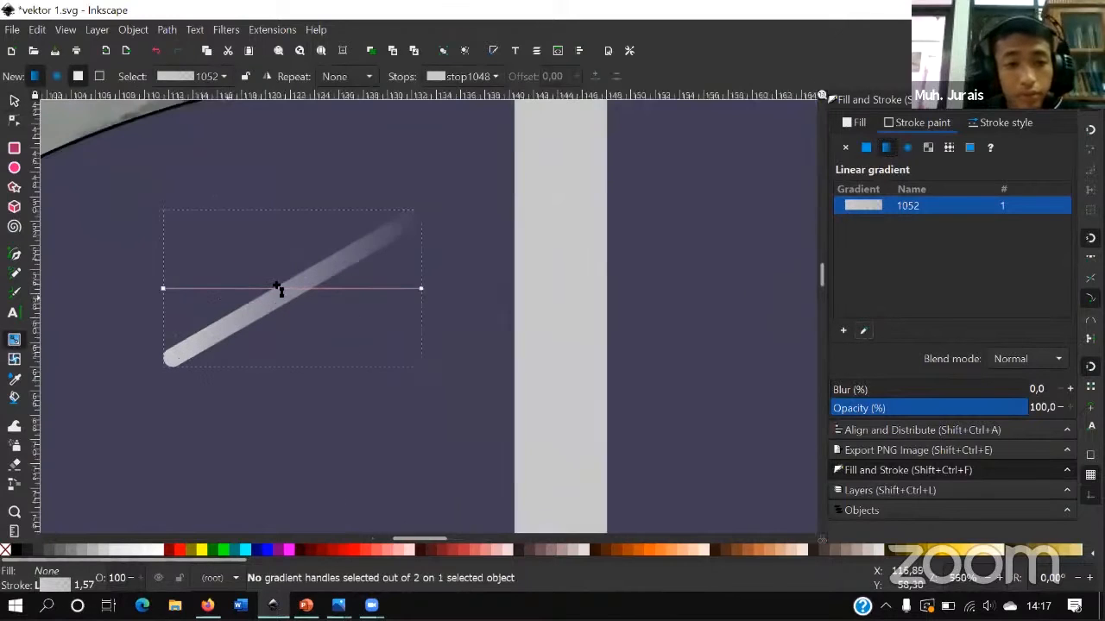
{"action": "left_click", "coordinate": [353, 242]}
{"action": "scroll", "coordinate": [353, 242], "scroll_direction": "down", "scroll_amount": 2}
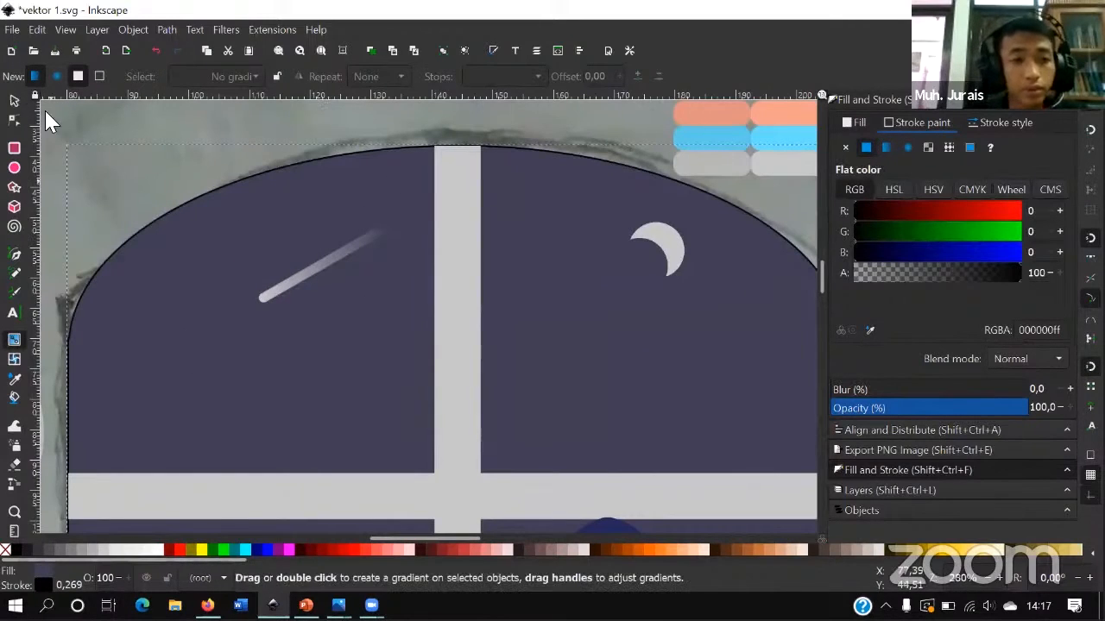
- Duplicate the faded streak twice and place both copies beneath the moon in the upper right window pane
{"action": "left_click", "coordinate": [14, 100]}
{"action": "left_click", "coordinate": [313, 276]}
{"action": "key", "text": "ctrl+d"}
{"action": "left_click_drag", "start_coordinate": [513, 316], "coordinate": [732, 352]}
{"action": "key", "text": "ctrl+d"}
{"action": "key", "text": "space"}
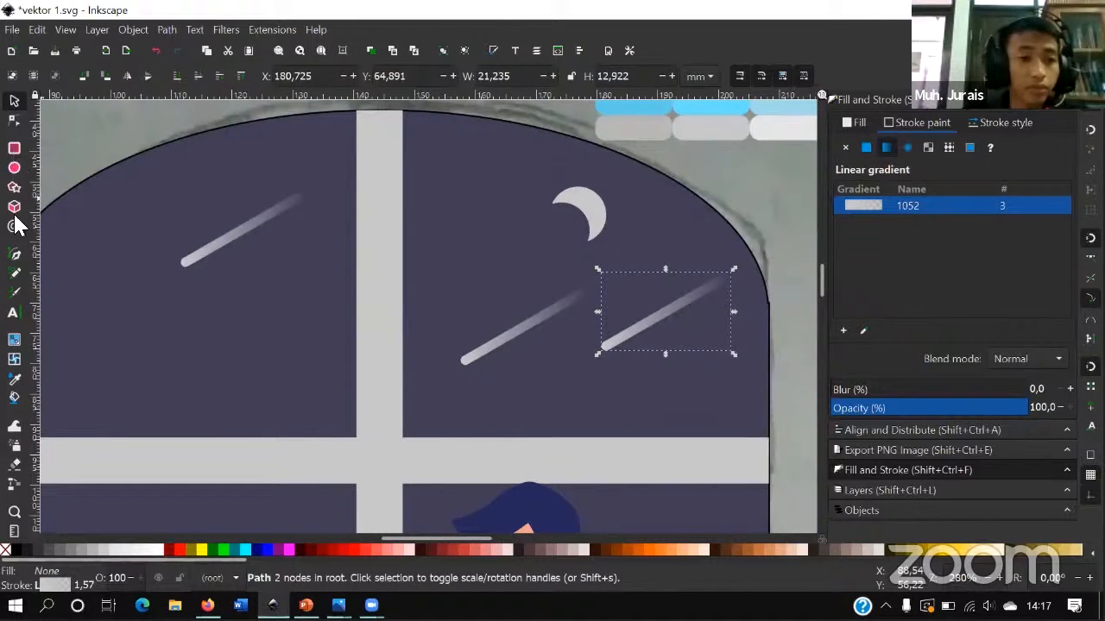
{"action": "key", "text": "b"}
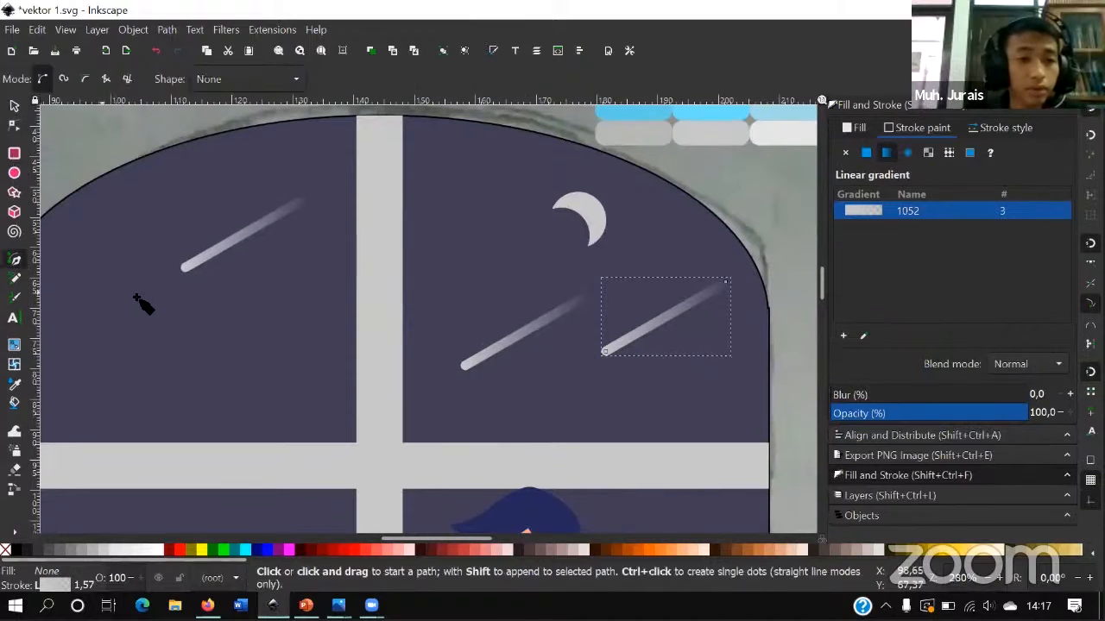
{"action": "left_click", "coordinate": [121, 295]}
{"action": "key", "text": "s"}
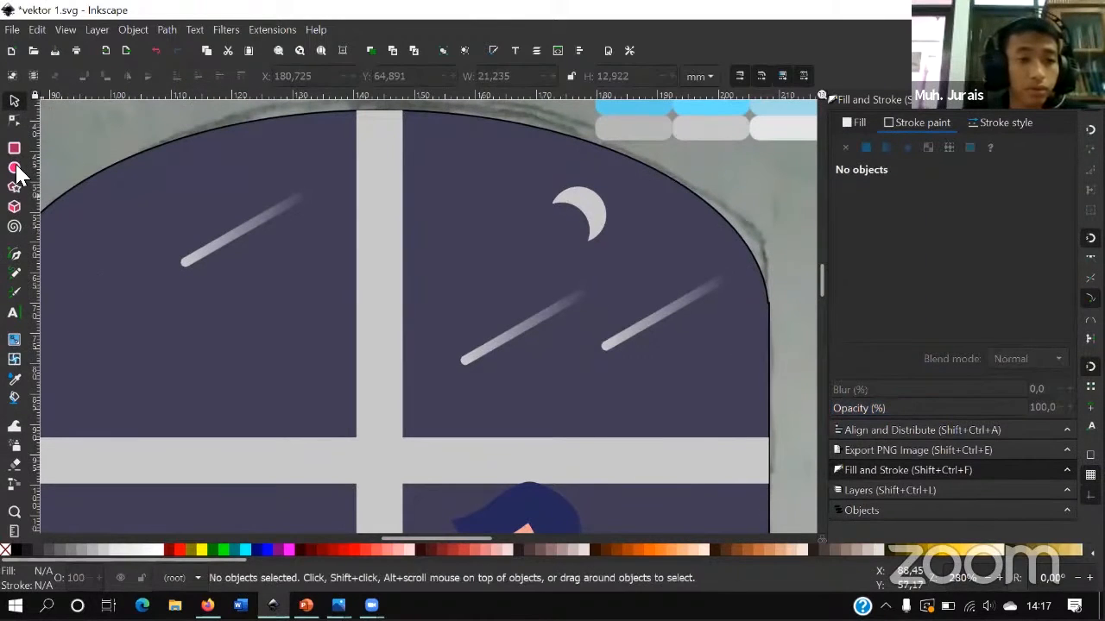
- Draw a light grey star circle about 1.9 mm across beside the streak in the upper left pane and remove its stroke
{"action": "key", "text": "e"}
{"action": "scroll", "coordinate": [108, 274], "scroll_direction": "up", "scroll_amount": 1}
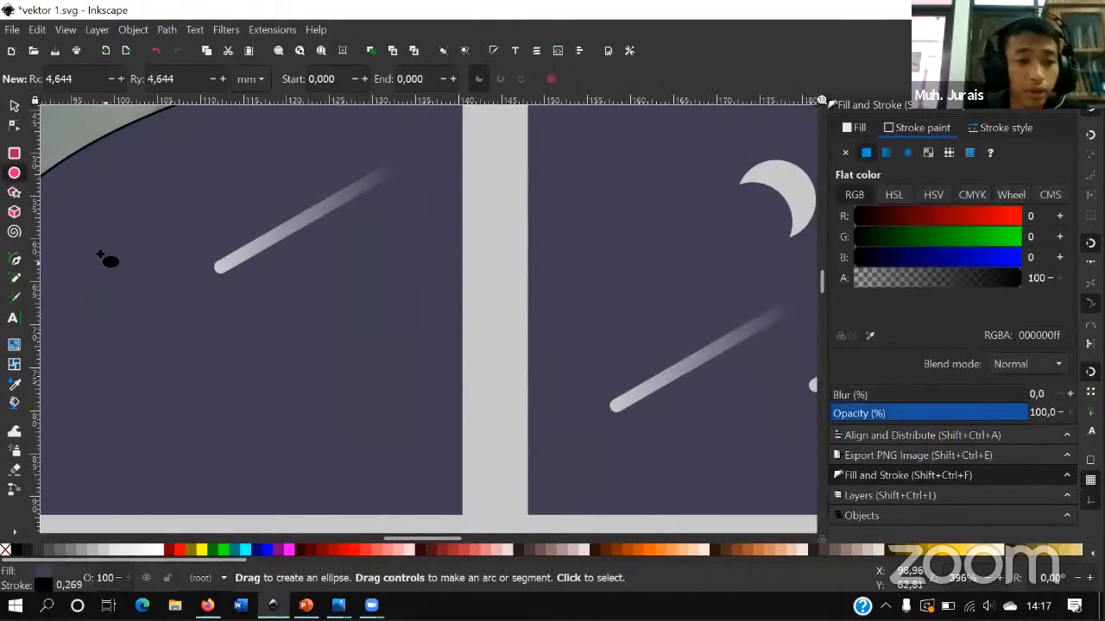
{"action": "mouse_move", "coordinate": [95, 250]}
{"action": "left_mouse_down"}
{"action": "mouse_move", "coordinate": [120, 267]}
{"action": "mouse_move", "coordinate": [110, 264]}
{"action": "left_mouse_up"}
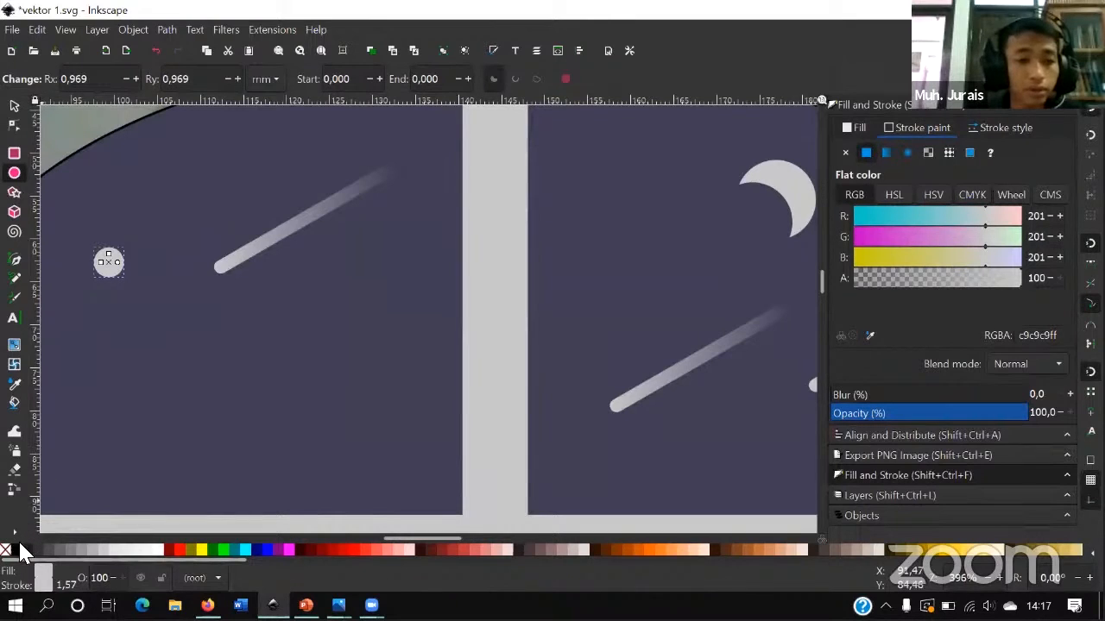
{"action": "left_click", "coordinate": [7, 552], "text": "shift"}
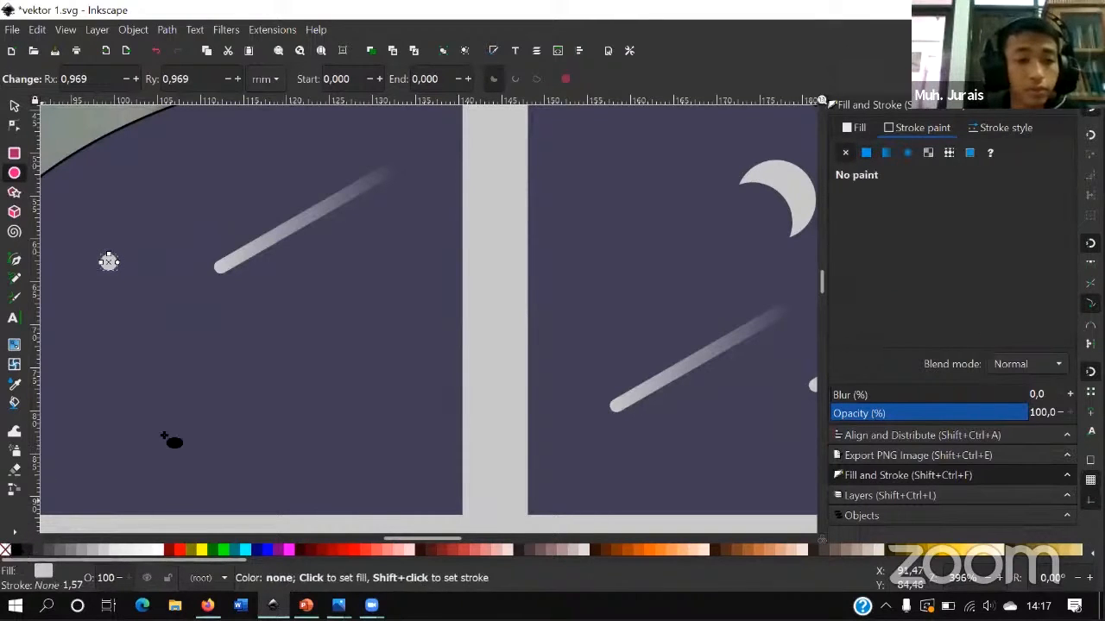
{"action": "left_click", "coordinate": [14, 106]}
{"action": "scroll", "coordinate": [118, 288], "scroll_direction": "up", "scroll_amount": 1}
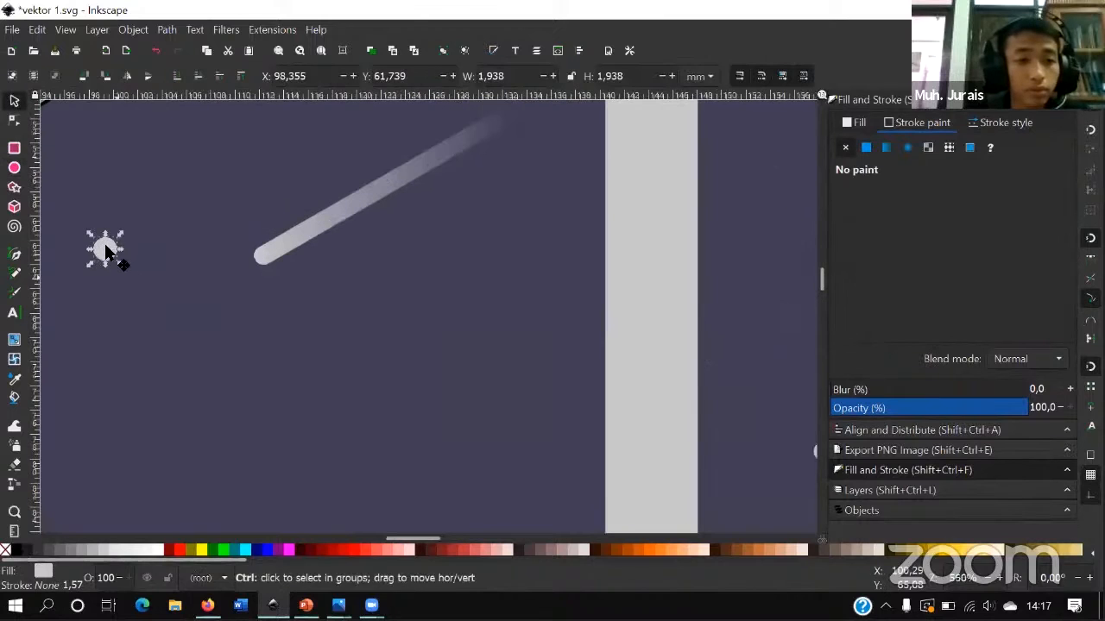
{"action": "mouse_move", "coordinate": [120, 240]}
{"action": "left_mouse_down"}
{"action": "mouse_move", "coordinate": [134, 238]}
{"action": "mouse_move", "coordinate": [126, 236]}
{"action": "left_mouse_up"}
{"action": "scroll", "coordinate": [126, 236], "scroll_direction": "down", "scroll_amount": 3}
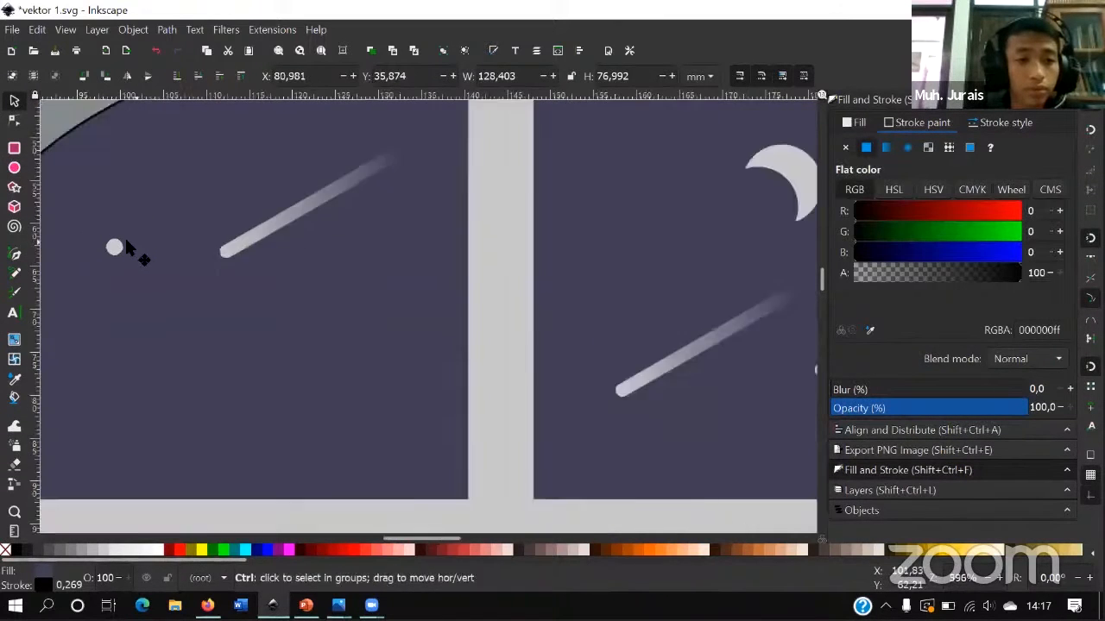
- Duplicate the star circle and place the copies around the streak in the upper left window pane
{"action": "left_click", "coordinate": [126, 235]}
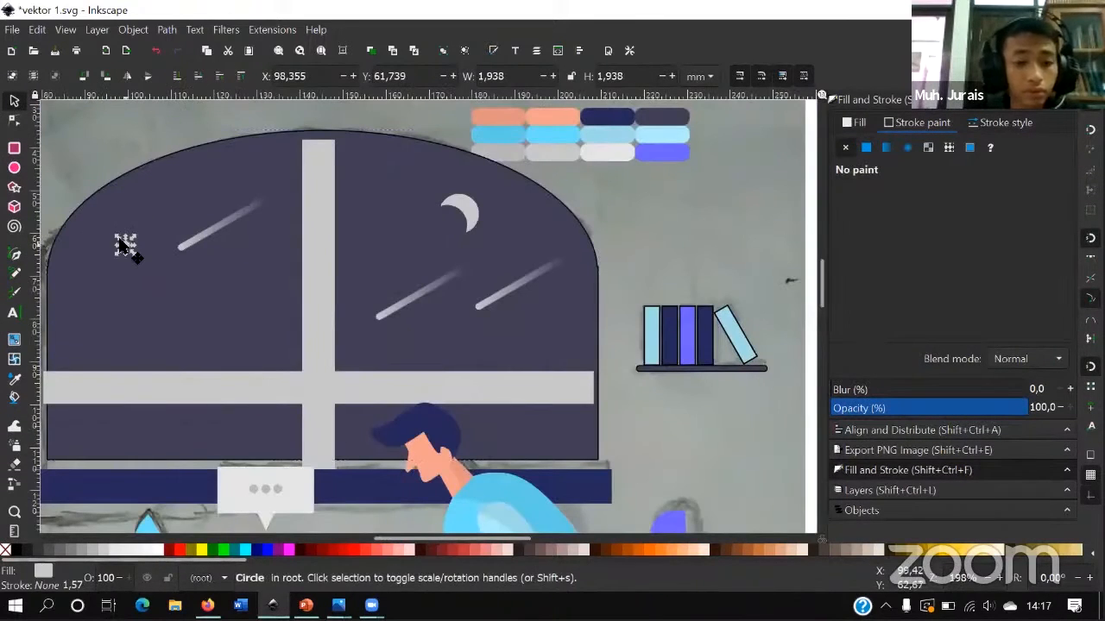
{"action": "left_click_drag", "start_coordinate": [124, 243], "coordinate": [174, 281]}
{"action": "key", "text": "ctrl+z"}
{"action": "key", "text": "ctrl+d"}
{"action": "scroll", "coordinate": [127, 234], "scroll_direction": "up", "scroll_amount": 1}
{"action": "left_click_drag", "start_coordinate": [123, 231], "coordinate": [285, 309]}
{"action": "key", "text": "ctrl+z"}
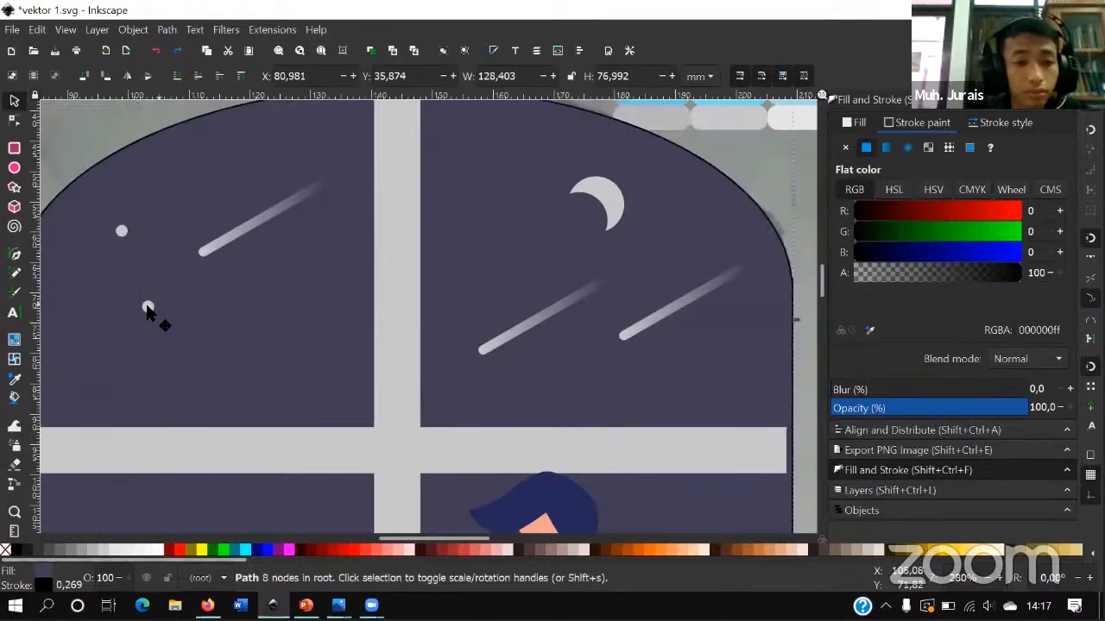
- Duplicate another star circle and place the copies near the moon and below the streaks in the upper right pane
{"action": "left_click", "coordinate": [149, 308]}
{"action": "key", "text": "ctrl+d"}
{"action": "left_click_drag", "start_coordinate": [148, 306], "coordinate": [510, 231]}
{"action": "key", "text": "ctrl+d"}
{"action": "scroll", "coordinate": [508, 240], "scroll_direction": "down", "scroll_amount": 2}
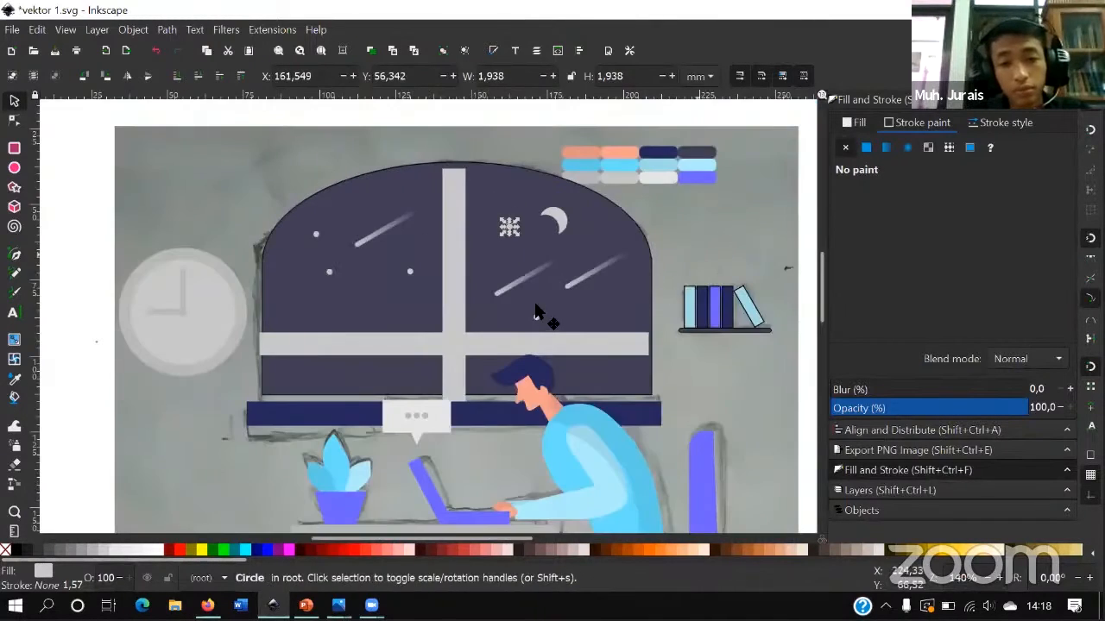
{"action": "key", "text": "Escape"}
{"action": "scroll", "coordinate": [371, 259], "scroll_direction": "up", "scroll_amount": 1}
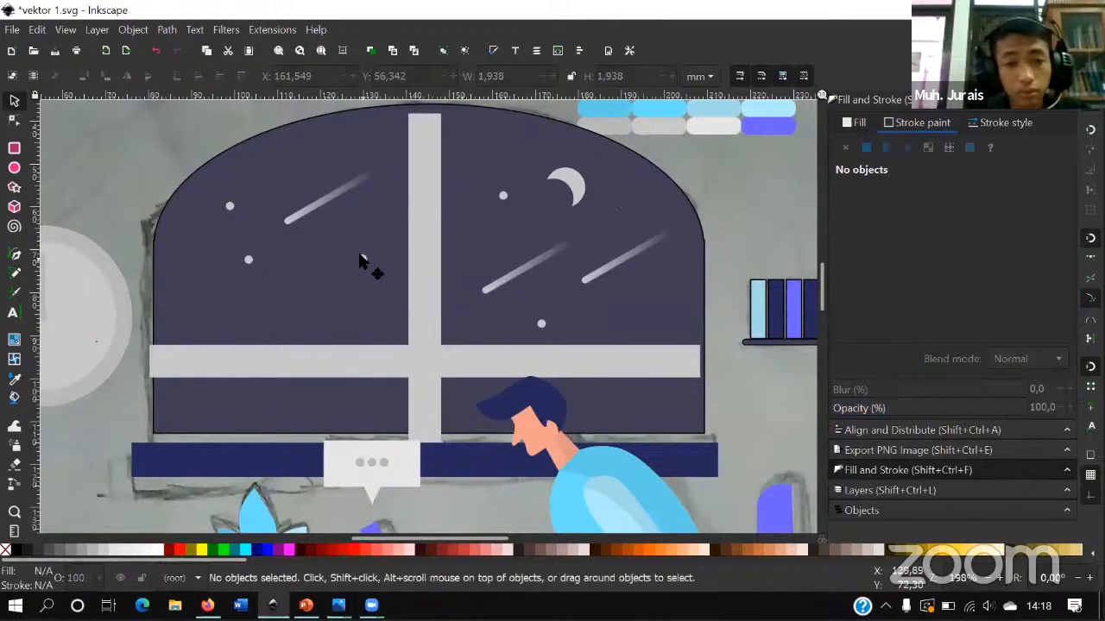
- Shrink one star to about 1.04 mm low in the upper left pane and another to about 1.34 mm between the right-hand streaks
{"action": "left_click", "coordinate": [361, 258]}
{"action": "scroll", "coordinate": [361, 259], "scroll_direction": "up", "scroll_amount": 3}
{"action": "left_click_drag", "start_coordinate": [369, 267], "coordinate": [264, 387]}
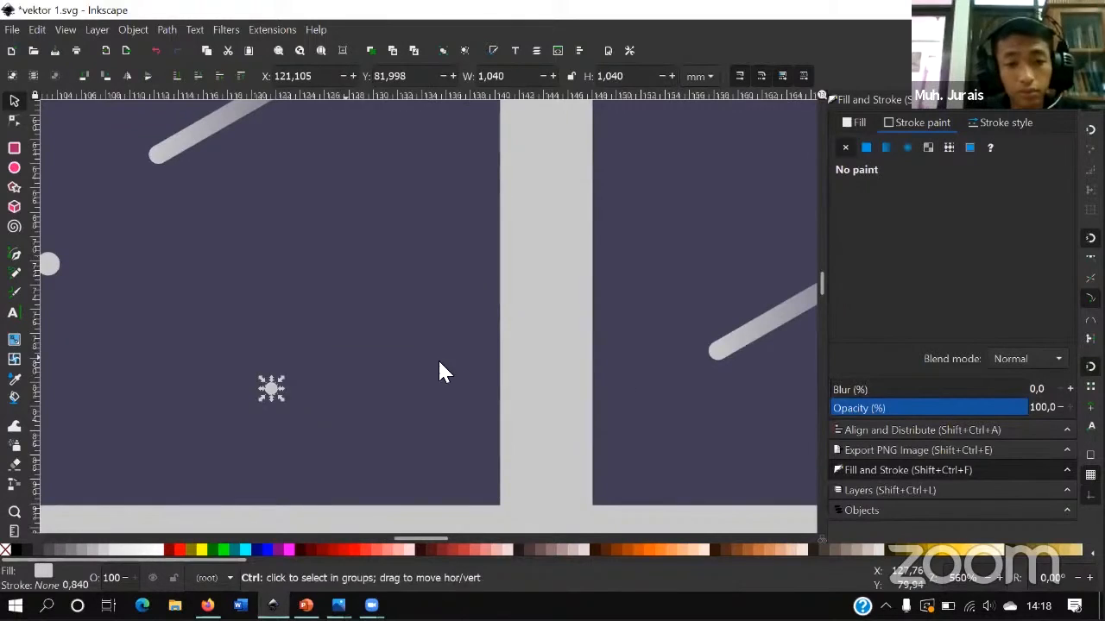
{"action": "scroll", "coordinate": [432, 356], "scroll_direction": "down", "scroll_amount": 4}
{"action": "scroll", "coordinate": [450, 377], "scroll_direction": "up", "scroll_amount": 2}
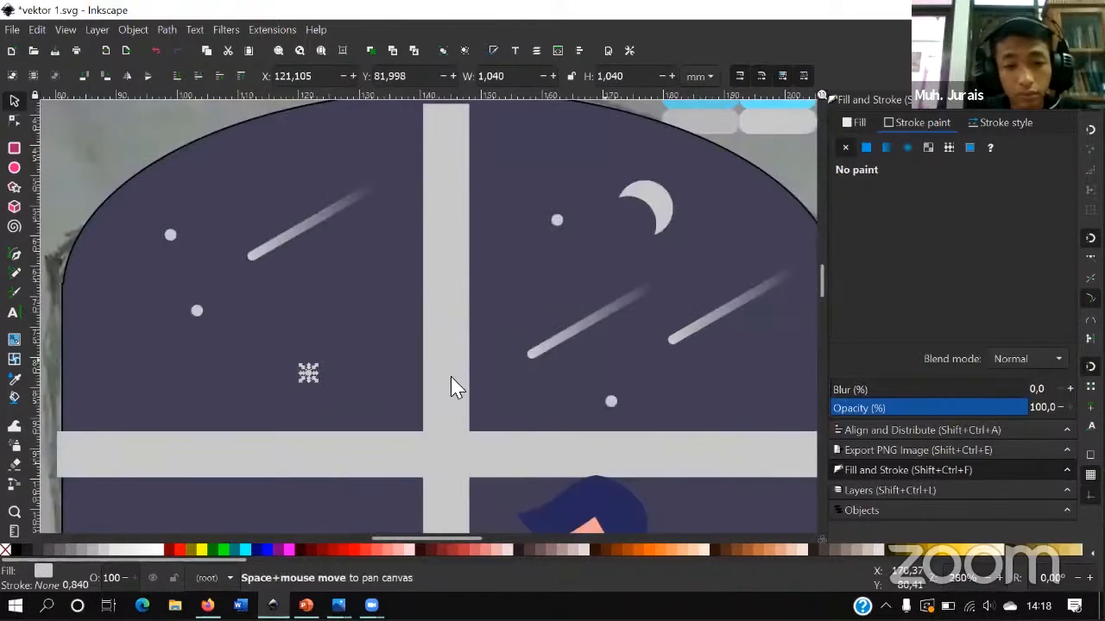
{"action": "left_click_drag", "start_coordinate": [450, 377], "coordinate": [501, 245]}
{"action": "scroll", "coordinate": [442, 392], "scroll_direction": "up", "scroll_amount": 2}
{"action": "scroll", "coordinate": [495, 280], "scroll_direction": "down", "scroll_amount": 3}
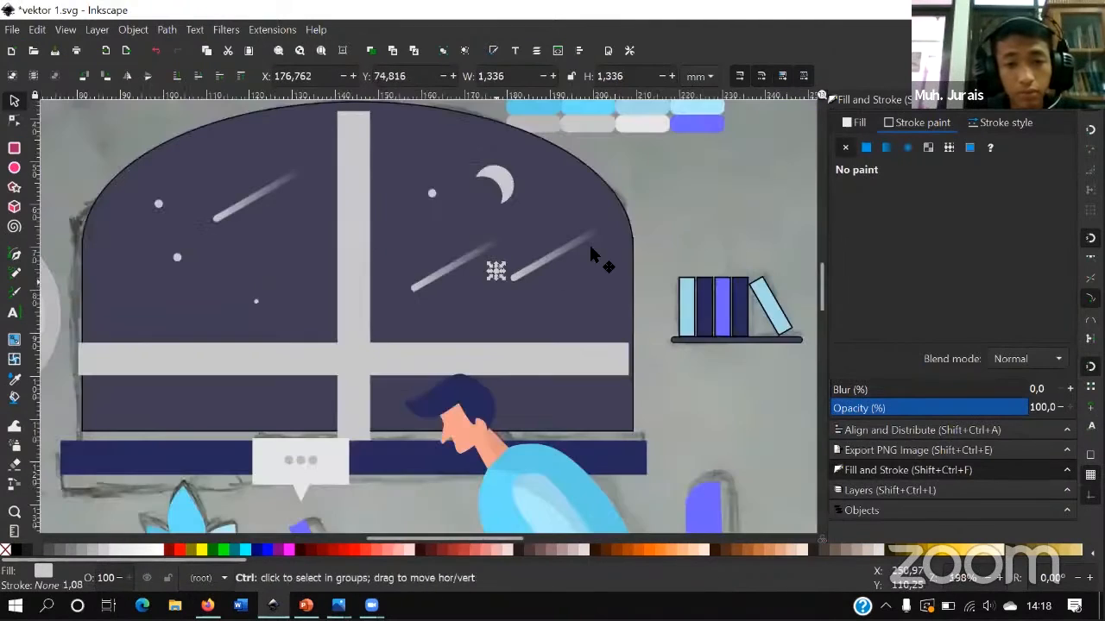
{"action": "scroll", "coordinate": [464, 257], "scroll_direction": "down", "scroll_amount": 1}
- Undo the copying and resizing of the star circles, going back towards the first star
{"action": "left_click", "coordinate": [434, 308]}
{"action": "left_click_drag", "start_coordinate": [440, 182], "coordinate": [442, 245]}
{"action": "left_click", "coordinate": [454, 231]}
{"action": "key", "text": "ctrl"}
{"action": "left_click_drag", "start_coordinate": [393, 350], "coordinate": [394, 350]}
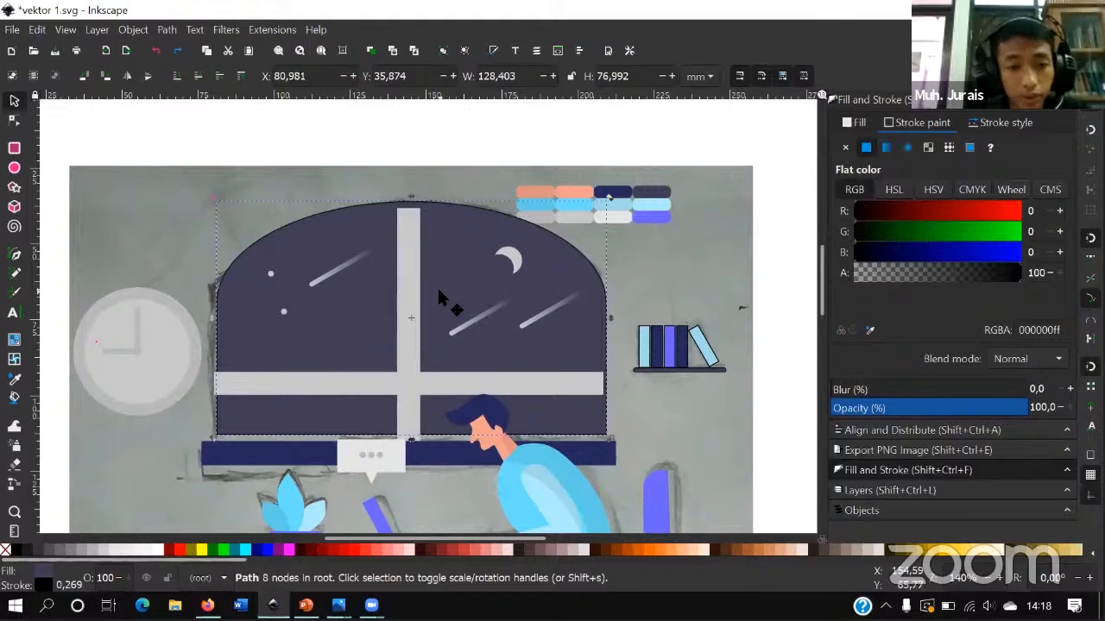
- Centre the light grey window bars horizontally and vertically on the dark arched window shape
{"action": "left_click", "coordinate": [413, 370]}
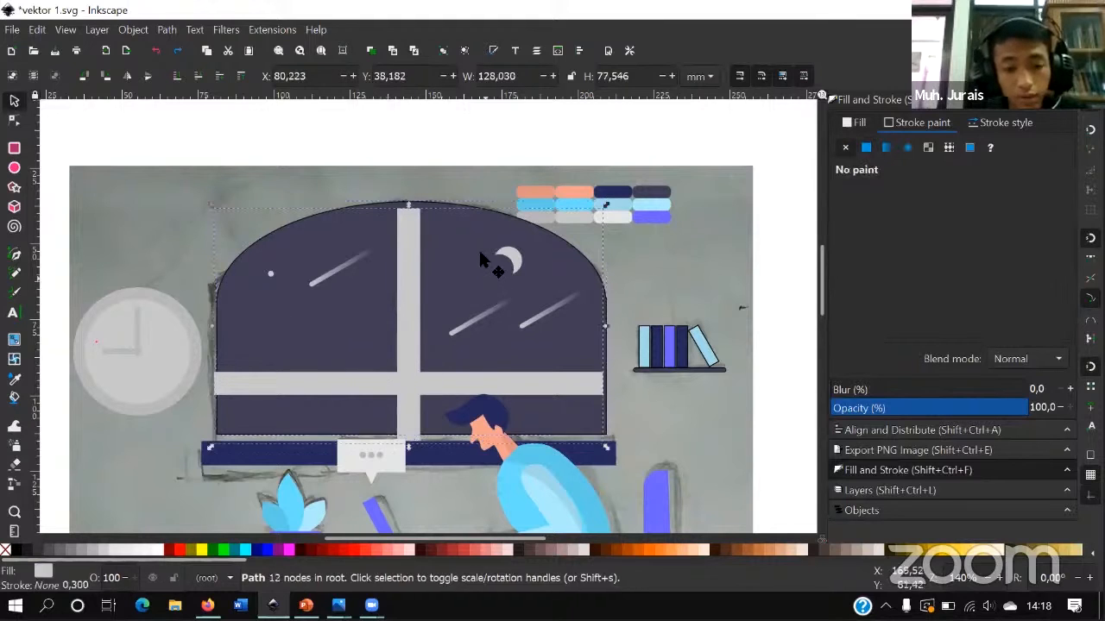
{"action": "key", "text": "ctrl"}
{"action": "scroll", "coordinate": [630, 423], "scroll_direction": "up", "scroll_amount": 1}
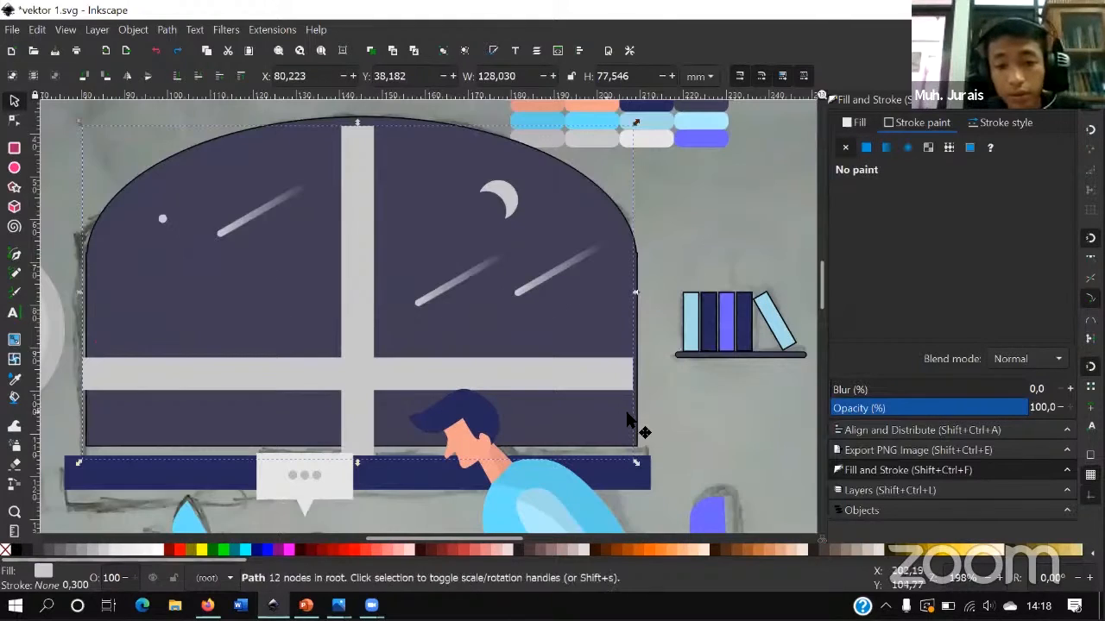
{"action": "left_click", "coordinate": [645, 427], "text": "shift"}
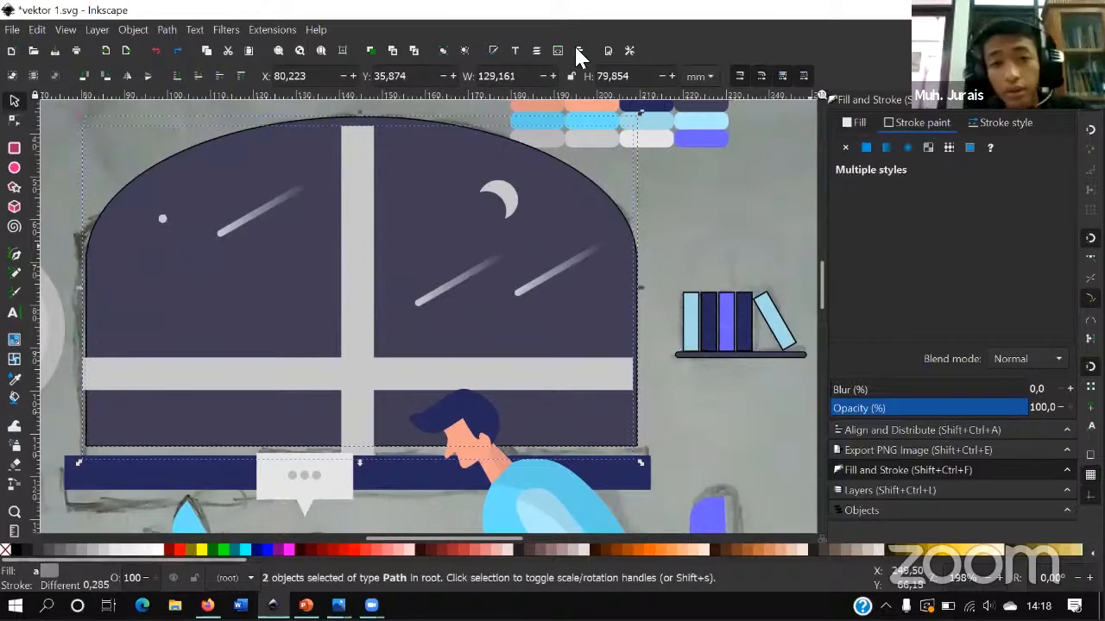
{"action": "key", "text": "ctrl+shift+a"}
{"action": "left_click", "coordinate": [985, 176]}
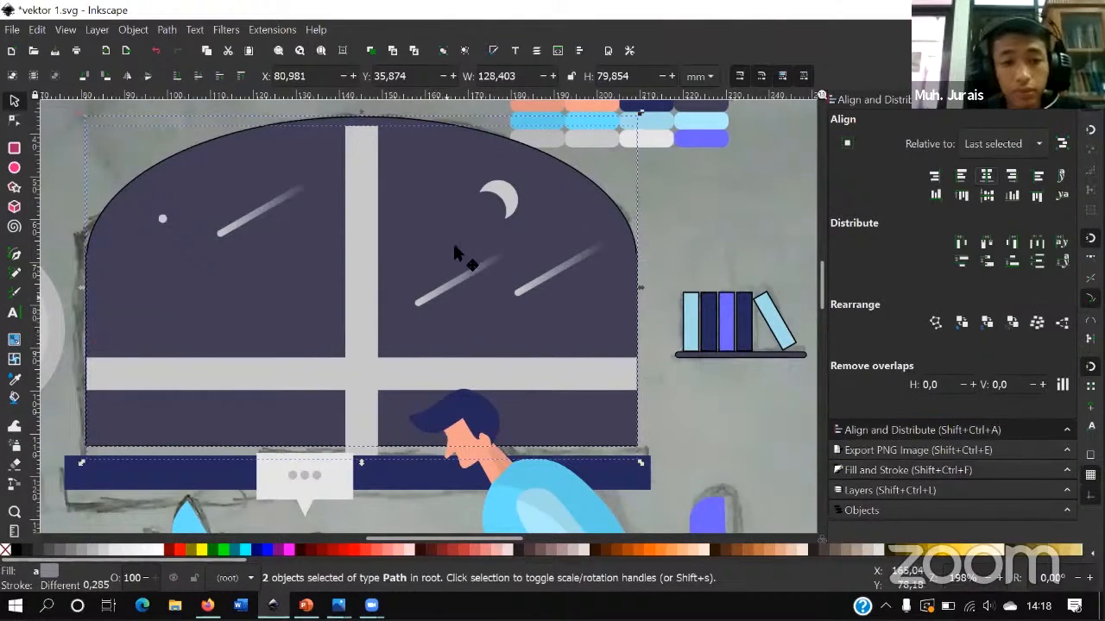
{"action": "left_click", "coordinate": [987, 196]}
{"action": "left_click", "coordinate": [644, 242]}
{"action": "left_click_drag", "start_coordinate": [565, 353], "coordinate": [572, 358]}
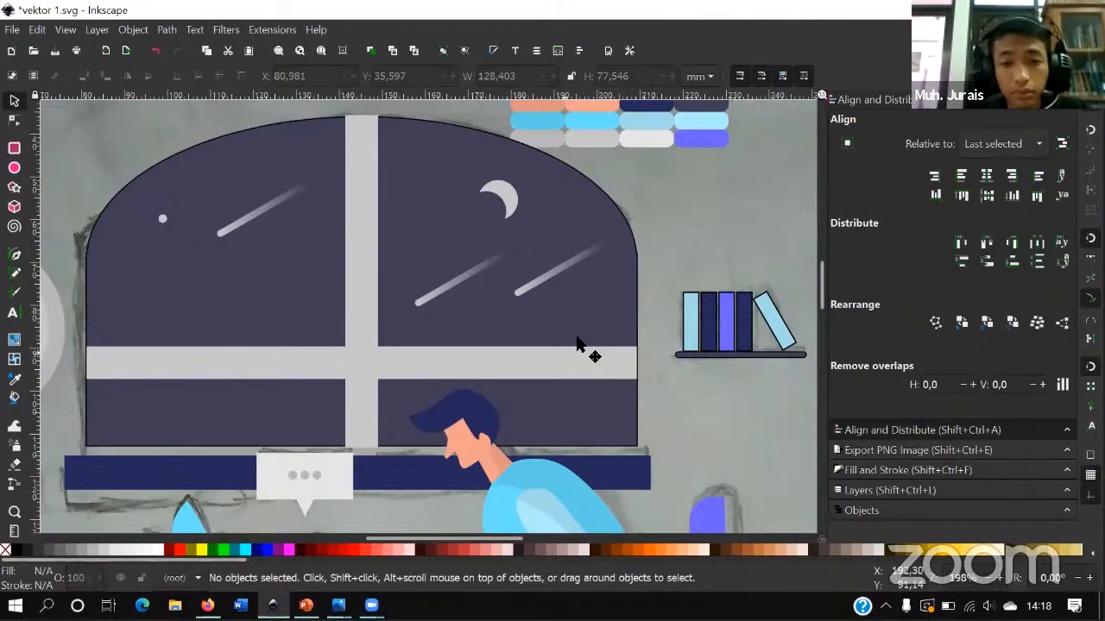
{"action": "key", "text": "ctrl+z"}
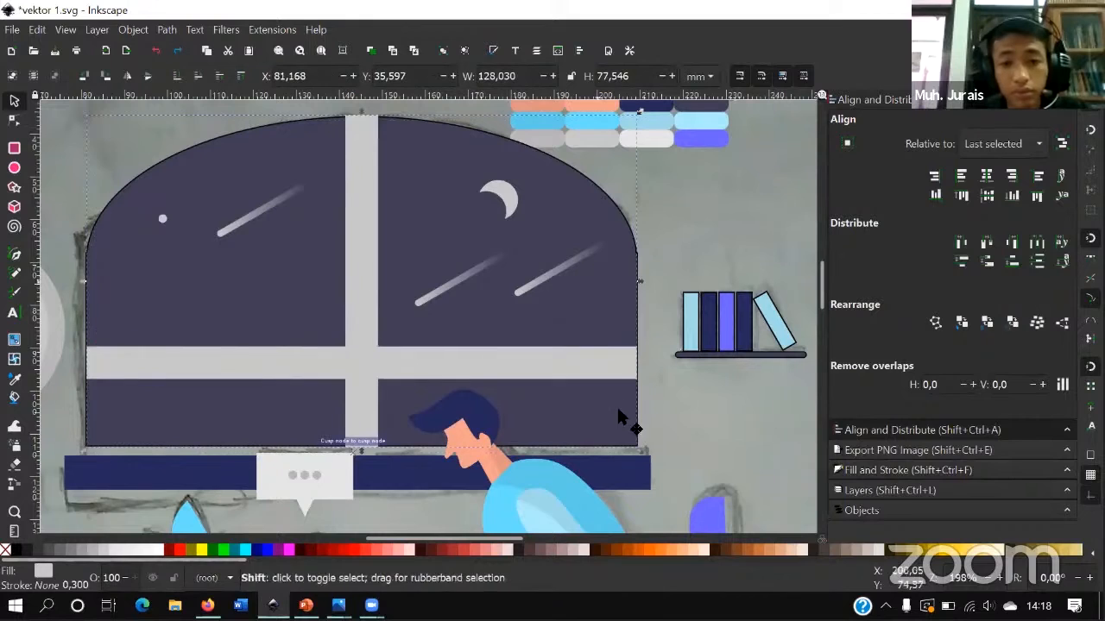
- Group the window bars with the dark arched shape and remove the group's stroke
{"action": "left_click", "coordinate": [622, 420], "text": "shift"}
{"action": "right_click", "coordinate": [582, 408]}
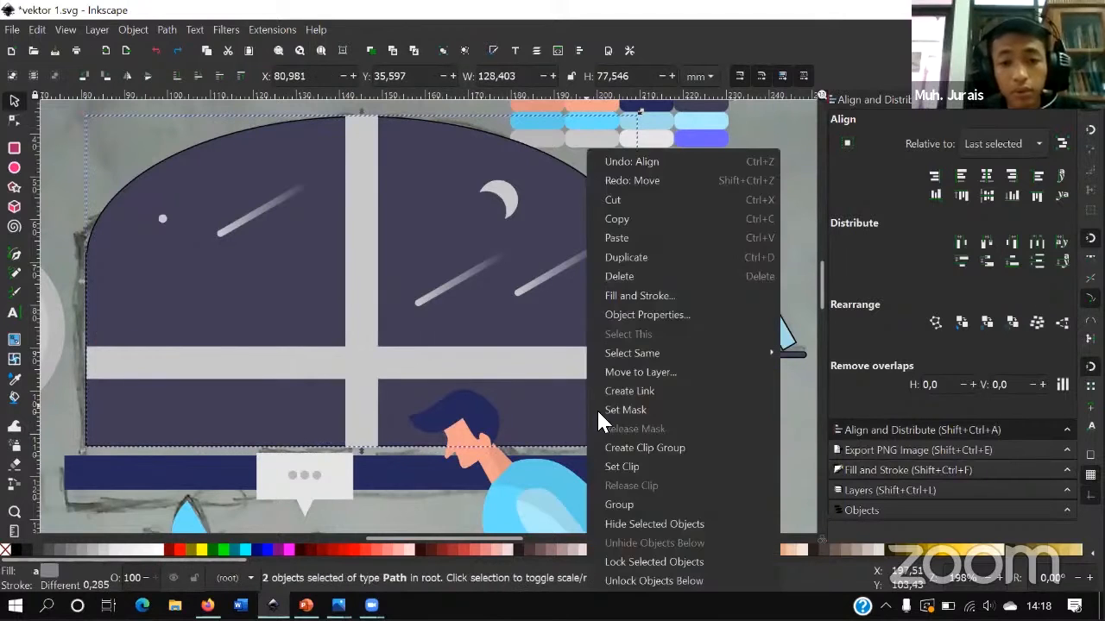
{"action": "left_click", "coordinate": [630, 505]}
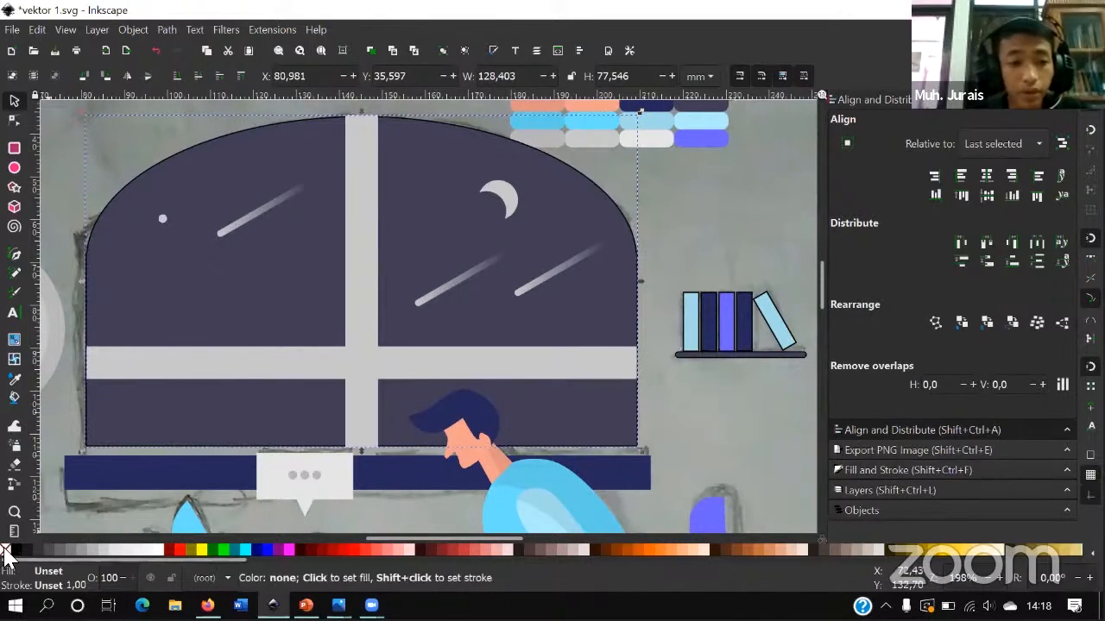
{"action": "left_click", "coordinate": [7, 550], "text": "shift"}
- Align the window group horizontally to the centre of the navy window sill
{"action": "left_click_drag", "start_coordinate": [220, 437], "coordinate": [195, 443]}
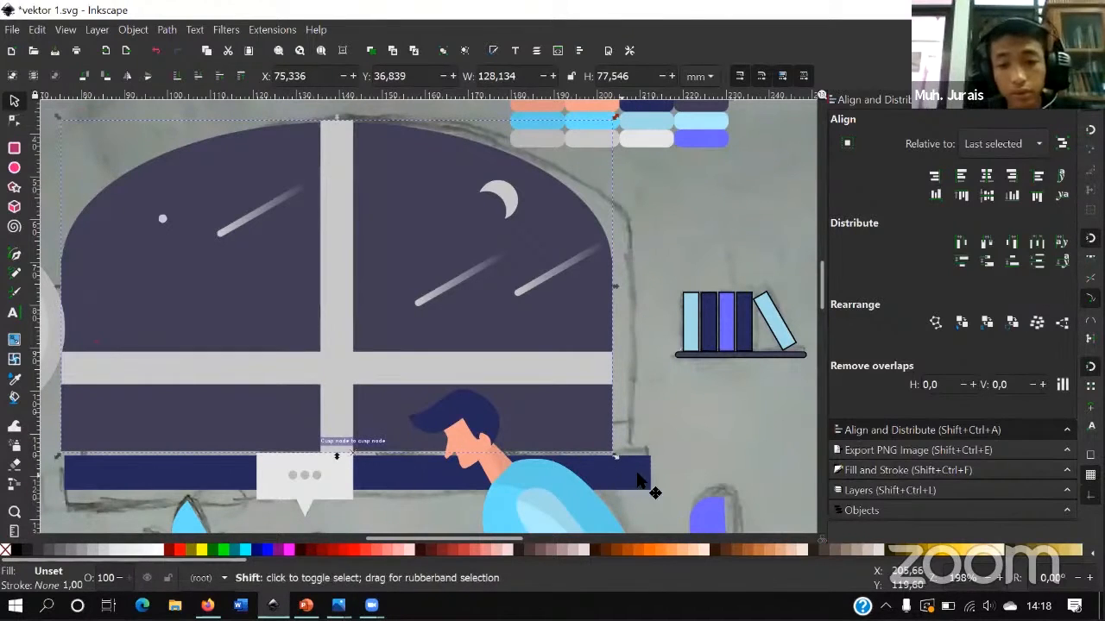
{"action": "left_click", "coordinate": [649, 485], "text": "shift"}
{"action": "left_click", "coordinate": [986, 175]}
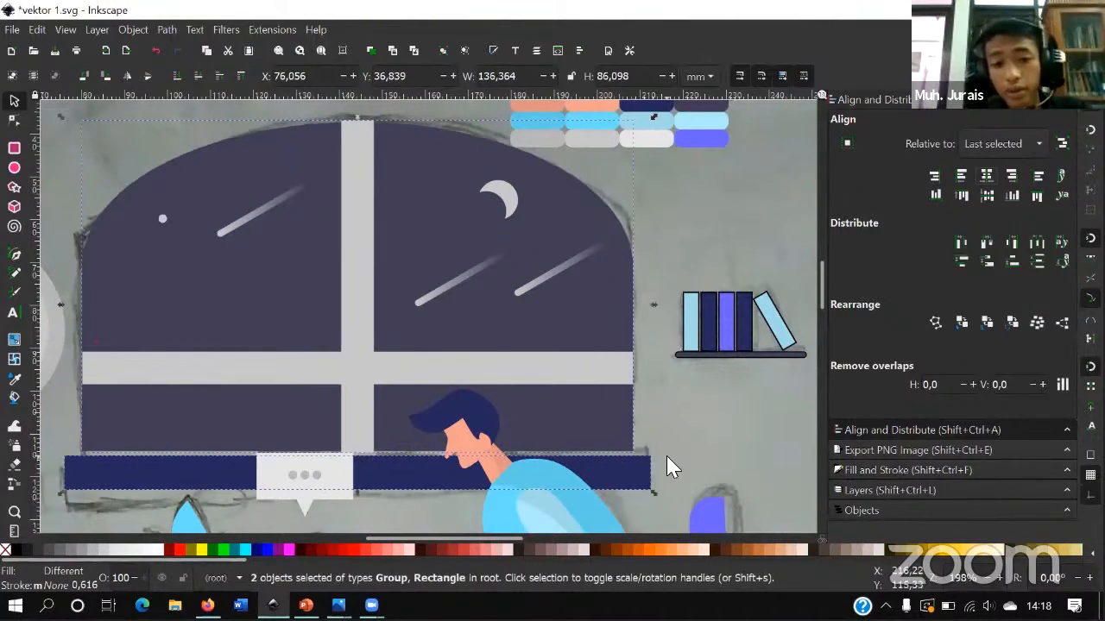
{"action": "key", "text": "Escape"}
- Move the window group down so its lower edge meets the navy sill, closing the gap between them
{"action": "scroll", "coordinate": [203, 452], "scroll_direction": "up", "scroll_amount": 2, "text": "ctrl"}
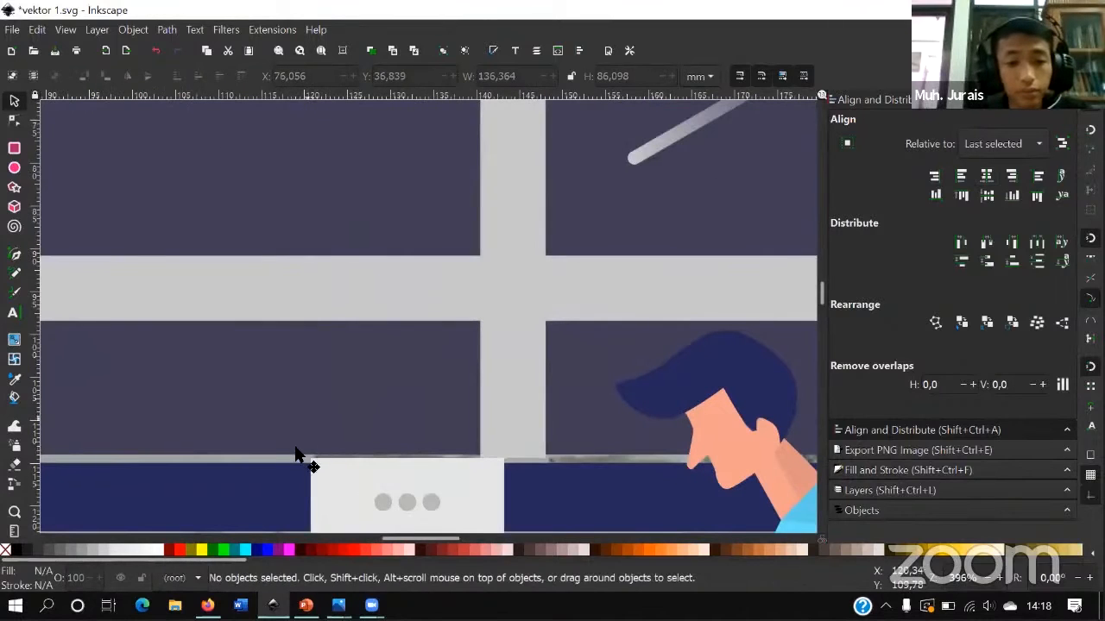
{"action": "left_click", "coordinate": [297, 447]}
{"action": "scroll", "coordinate": [290, 441], "scroll_direction": "left", "scroll_amount": 6}
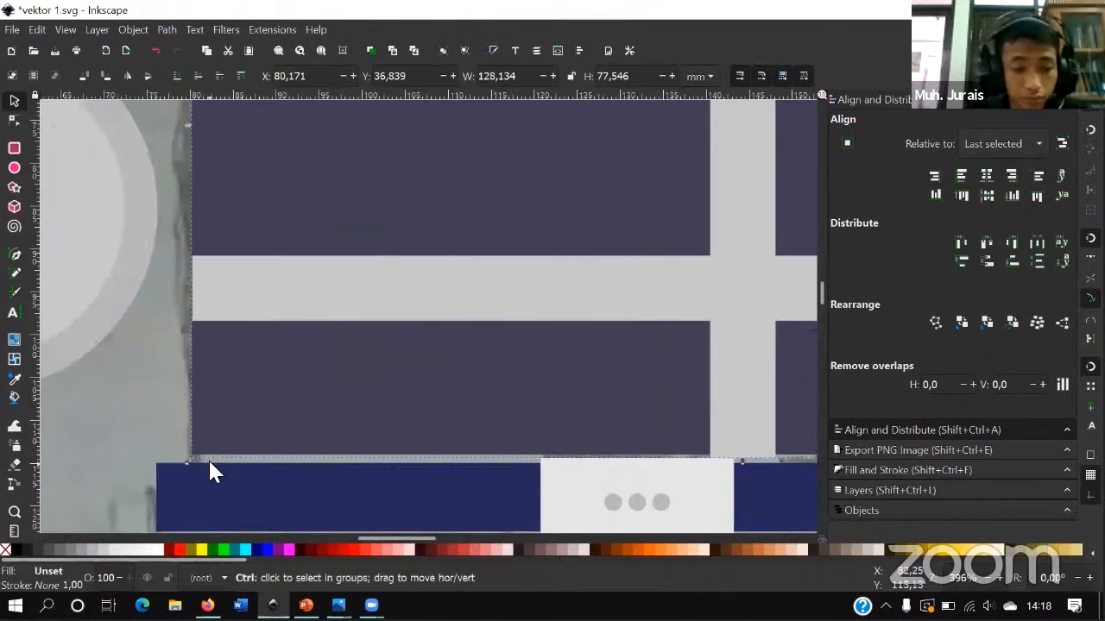
{"action": "scroll", "coordinate": [210, 463], "scroll_direction": "up", "scroll_amount": 4, "text": "ctrl"}
{"action": "left_click_drag", "start_coordinate": [303, 380], "coordinate": [303, 396]}
{"action": "scroll", "coordinate": [302, 394], "scroll_direction": "down", "scroll_amount": 5, "text": "ctrl"}
{"action": "key", "text": "Escape"}
- Duplicate the star circle in the upper left pane and place the copy just below it
{"action": "left_click_drag", "start_coordinate": [443, 362], "coordinate": [306, 419]}
{"action": "scroll", "coordinate": [303, 432], "scroll_direction": "down", "scroll_amount": 2, "text": "ctrl"}
{"action": "scroll", "coordinate": [234, 331], "scroll_direction": "up", "scroll_amount": 1, "text": "ctrl"}
{"action": "scroll", "coordinate": [230, 330], "scroll_direction": "up", "scroll_amount": 1, "text": "ctrl"}
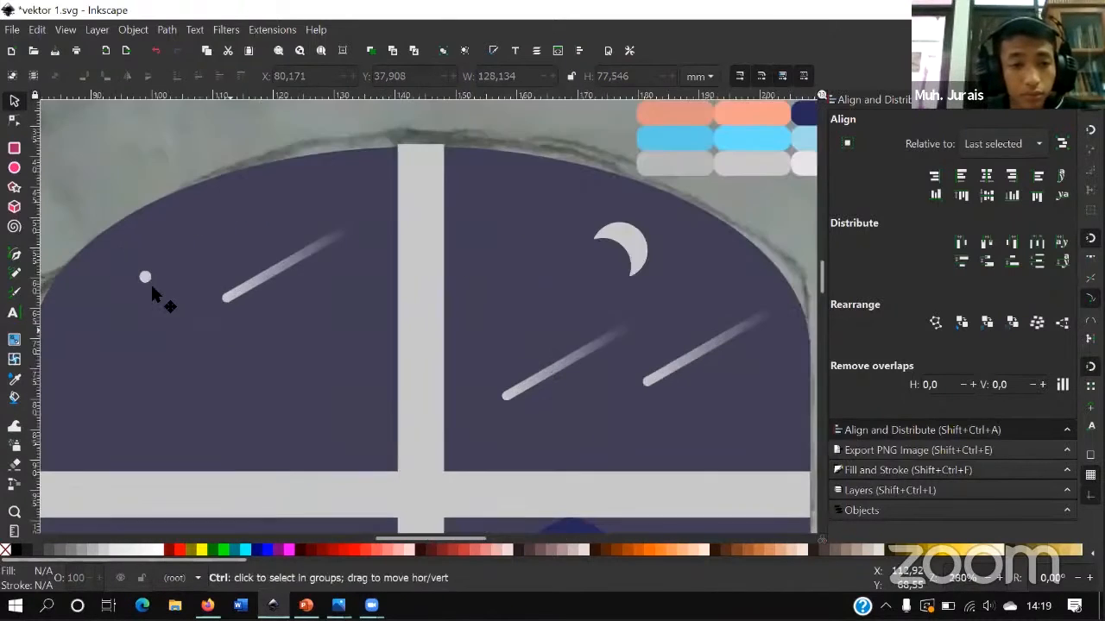
{"action": "left_click", "coordinate": [144, 277]}
{"action": "key", "text": "ctrl+d"}
{"action": "left_click_drag", "start_coordinate": [144, 277], "coordinate": [152, 313]}
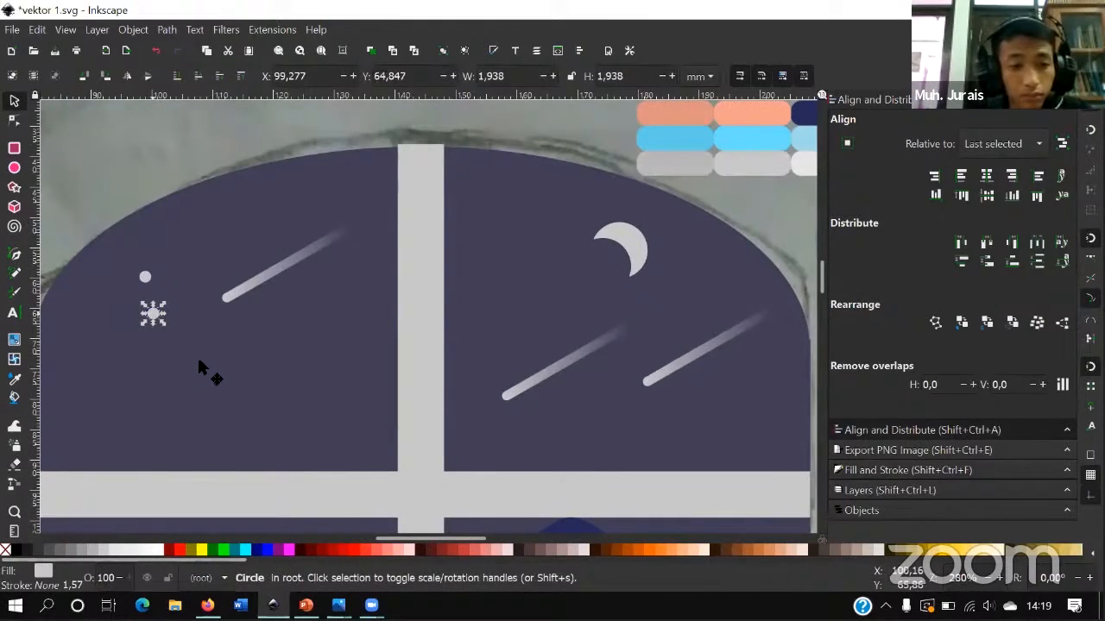
{"action": "left_click_drag", "start_coordinate": [152, 313], "coordinate": [153, 314]}
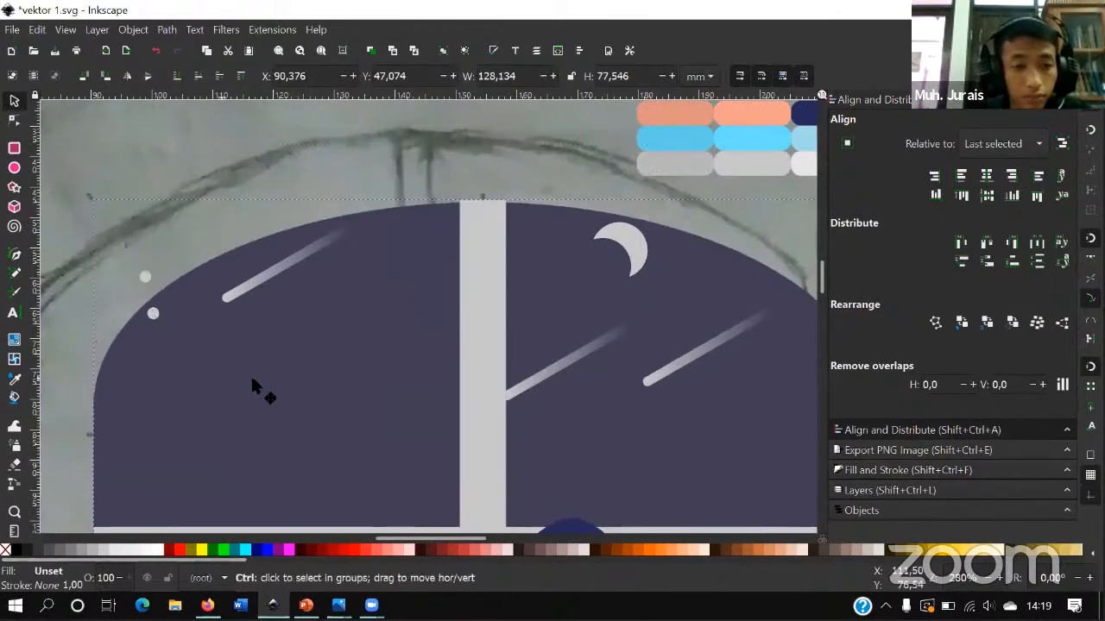
- Place a star copy lower in the left window pane and a smaller one, about 1.2 mm wide, between the moon and shooting stars
{"action": "left_click_drag", "start_coordinate": [253, 393], "coordinate": [607, 427]}
{"action": "key", "text": "ctrl+z"}
{"action": "left_click", "coordinate": [153, 314]}
{"action": "key", "text": "ctrl+d"}
{"action": "scroll", "coordinate": [527, 328], "scroll_direction": "up", "scroll_amount": 3}
{"action": "scroll", "coordinate": [607, 428], "scroll_direction": "down", "scroll_amount": 6}
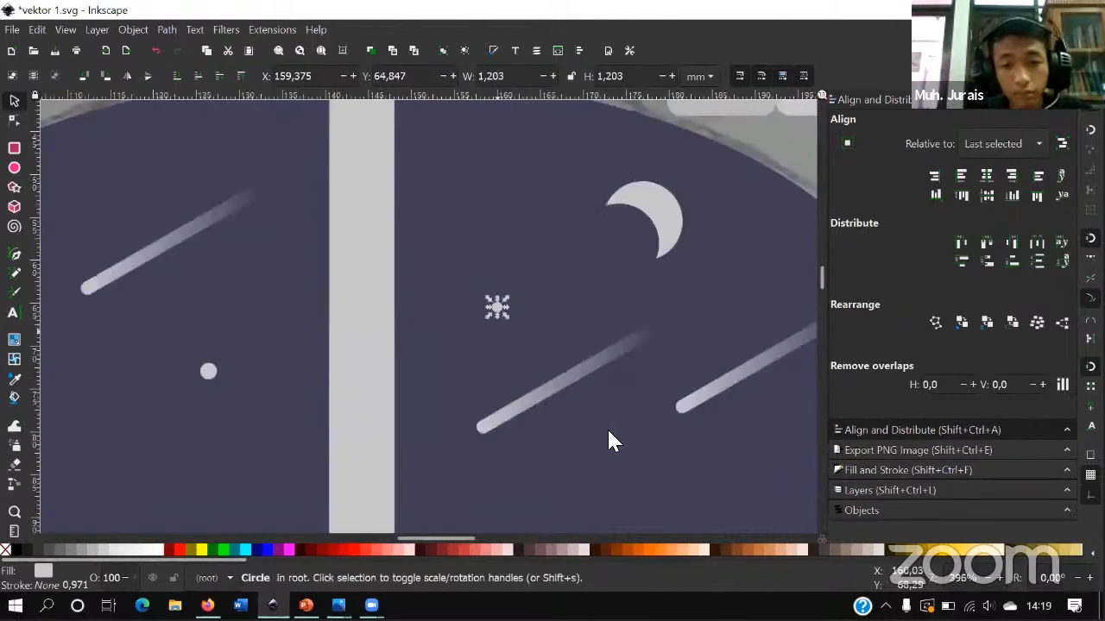
{"action": "key", "text": "Escape"}
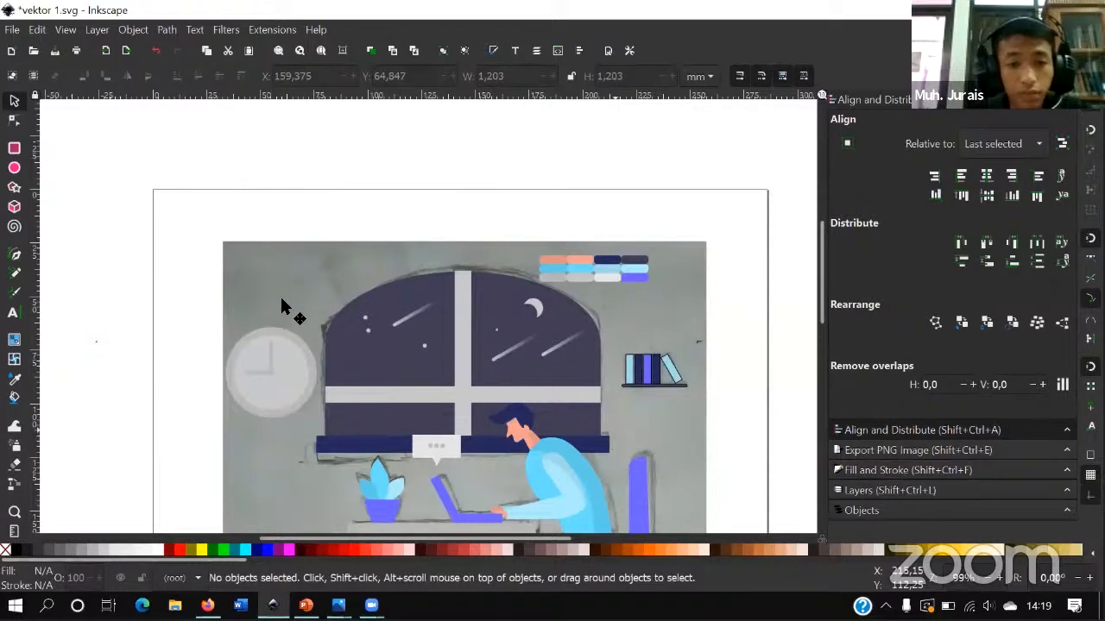
- Spread out the left pane's stars and add a star copy about 1.9 mm wide below the right pane's shooting stars
{"action": "scroll", "coordinate": [367, 360], "scroll_direction": "down", "scroll_amount": 1}
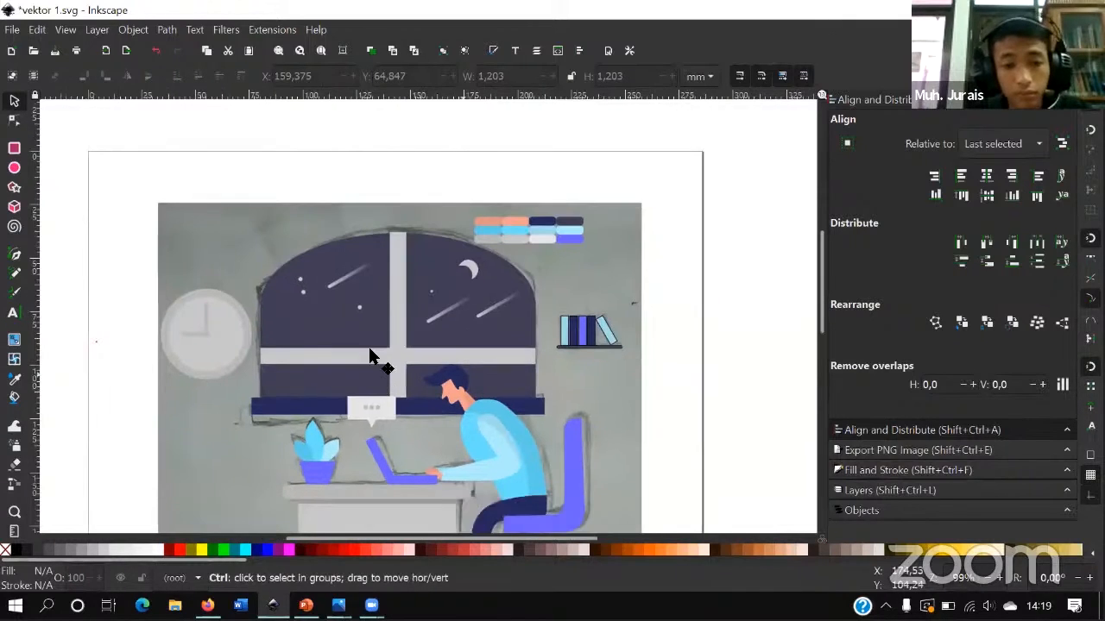
{"action": "scroll", "coordinate": [368, 349], "scroll_direction": "up", "scroll_amount": 2}
{"action": "key", "text": "ctrl+d"}
{"action": "left_click_drag", "start_coordinate": [369, 350], "coordinate": [622, 378]}
{"action": "scroll", "coordinate": [375, 416], "scroll_direction": "down", "scroll_amount": 2}
{"action": "key", "text": "Escape"}
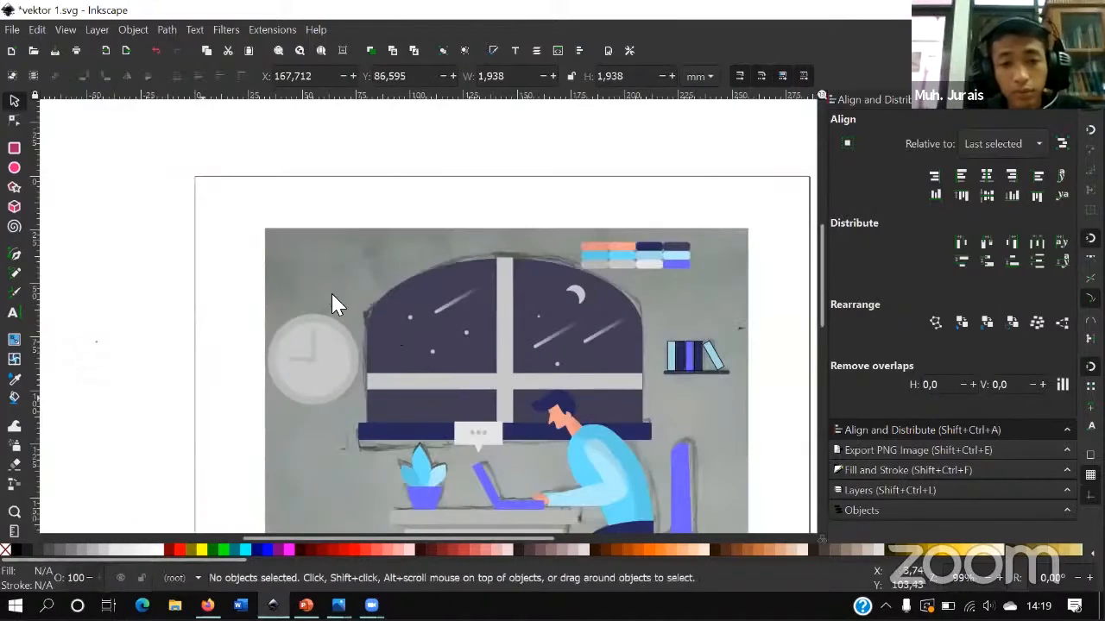
- Draw an ellipse about 158 mm wide and 21 mm high over the sketched floor outline beneath the desk and chair
{"action": "key", "text": "space"}
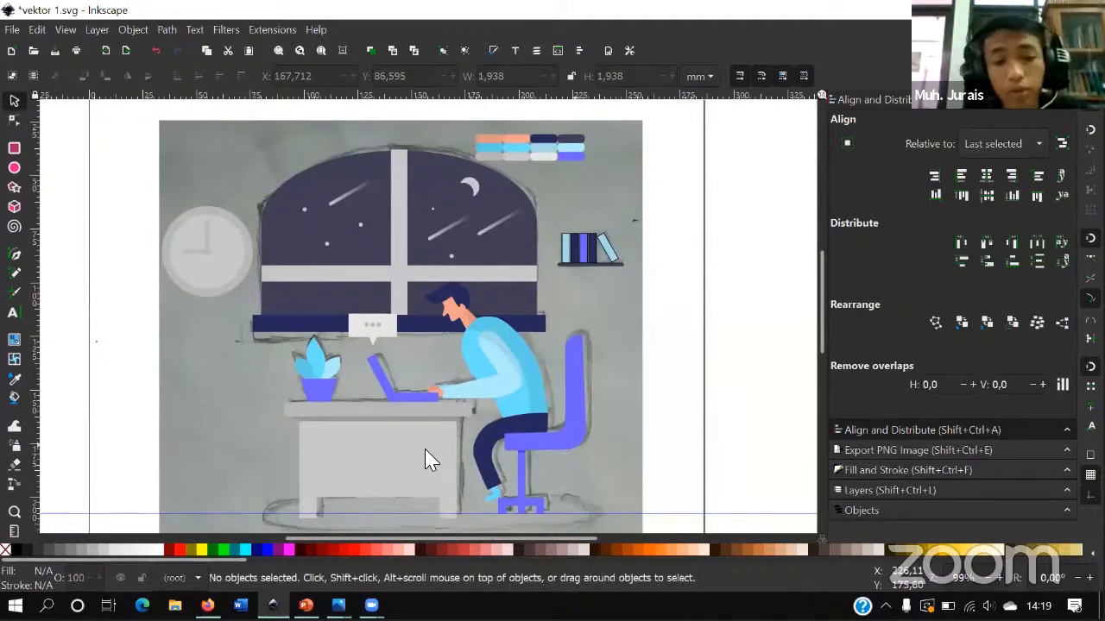
{"action": "key", "text": "space"}
{"action": "scroll", "coordinate": [429, 449], "scroll_direction": "up", "scroll_amount": 2}
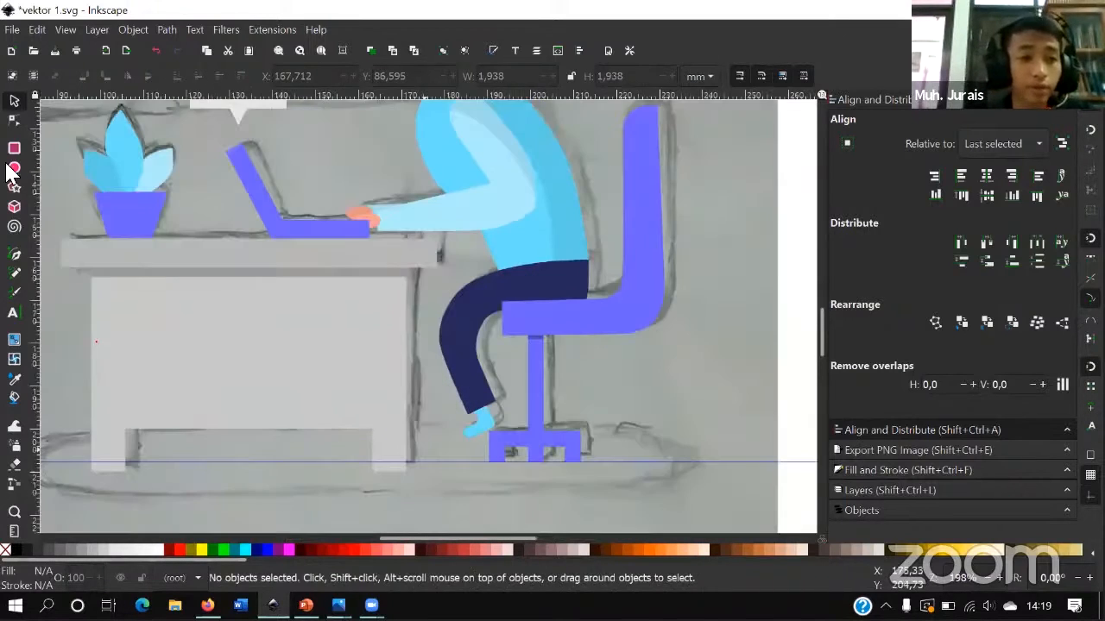
{"action": "left_click", "coordinate": [13, 169]}
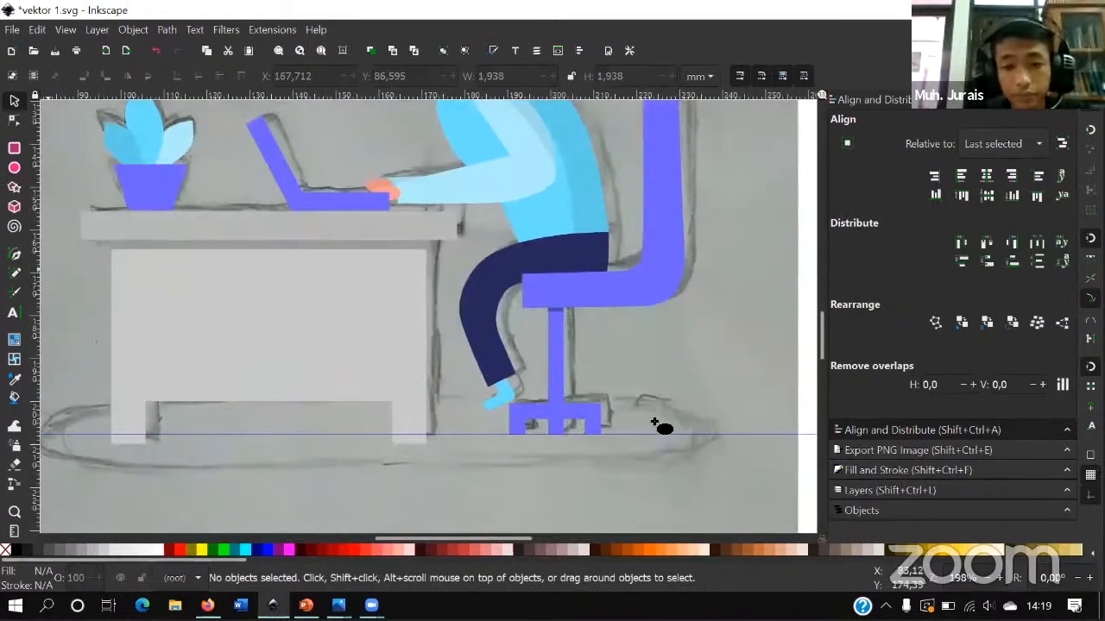
{"action": "left_click_drag", "start_coordinate": [707, 394], "coordinate": [31, 484]}
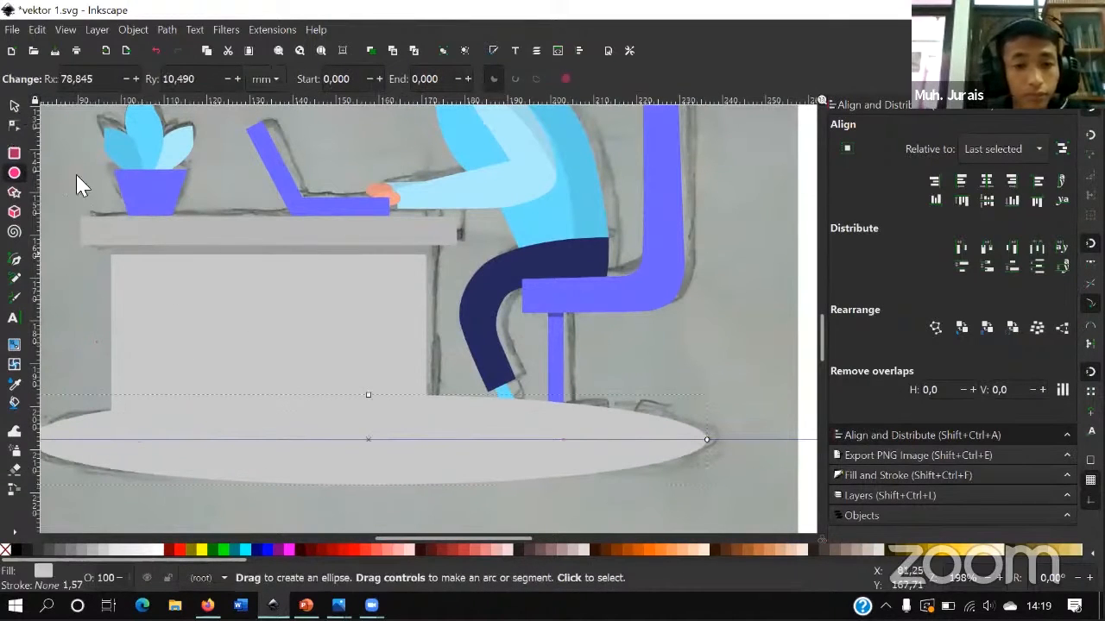
{"action": "left_click", "coordinate": [15, 107]}
{"action": "scroll", "coordinate": [353, 432], "scroll_direction": "down", "scroll_amount": 1}
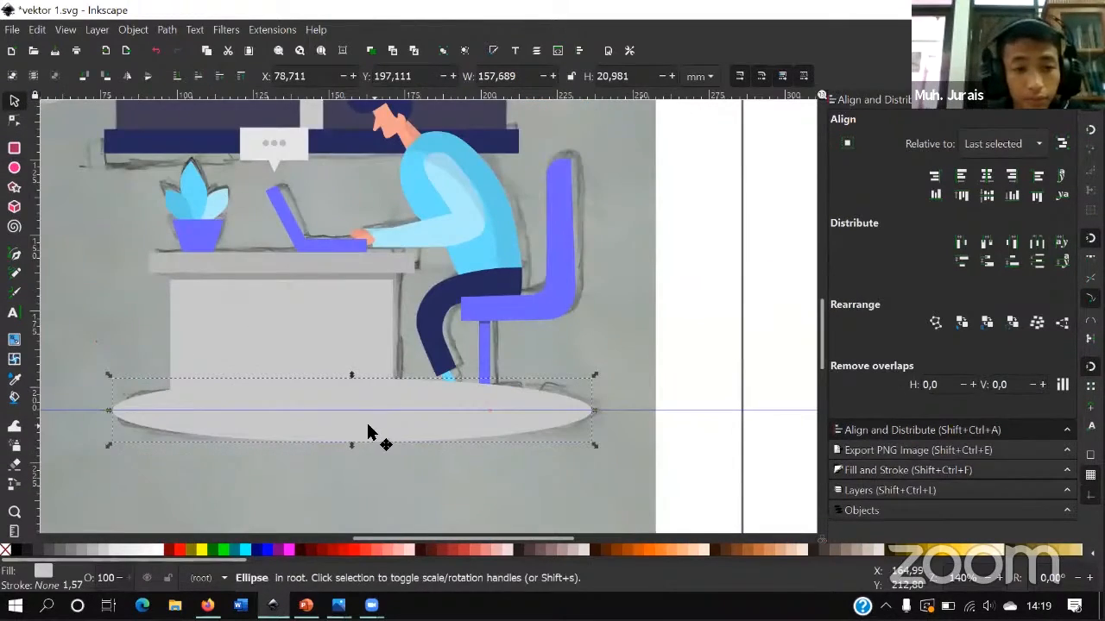
- Fill the floor ellipse with grey 808080 and position it behind the desk and chair over the sketched floor outline
{"action": "left_click_drag", "start_coordinate": [363, 436], "coordinate": [365, 431]}
{"action": "left_click", "coordinate": [67, 548]}
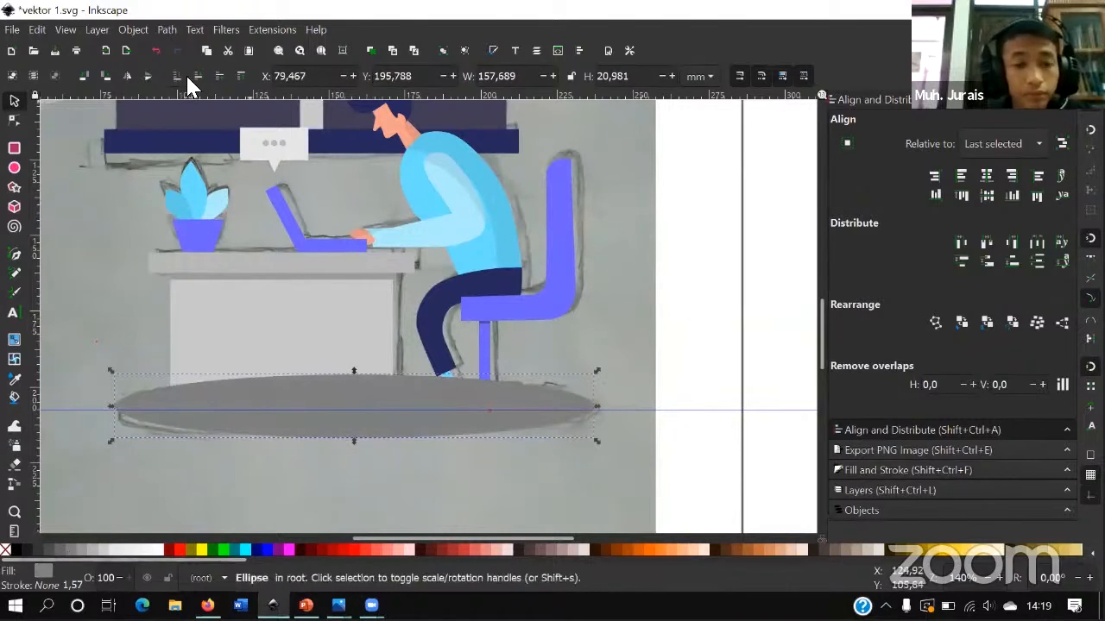
{"action": "left_click", "coordinate": [216, 73]}
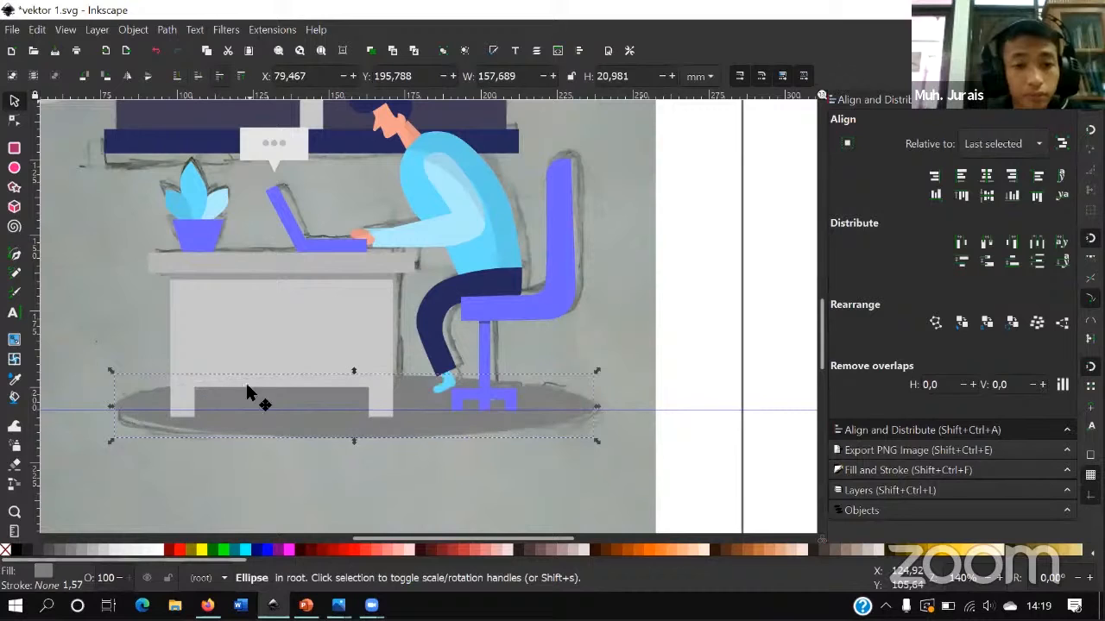
{"action": "scroll", "coordinate": [303, 445], "scroll_direction": "up", "scroll_amount": 1}
{"action": "left_click_drag", "start_coordinate": [311, 432], "coordinate": [310, 441]}
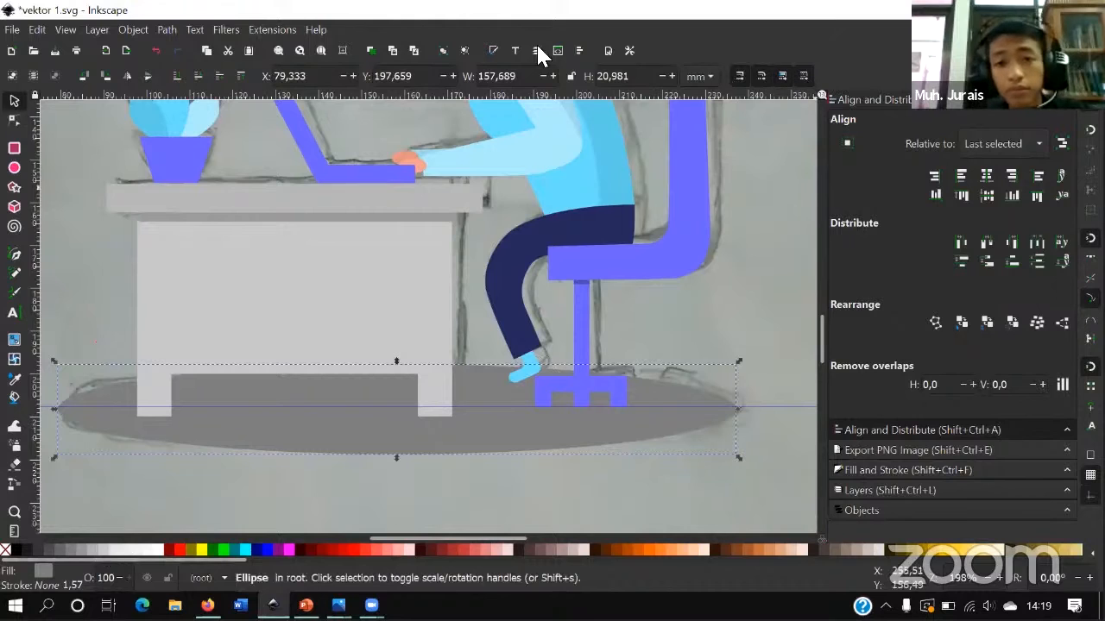
- Recolour the floor ellipse with grey 9b9b9b sampled from the shadow strip under the desktop
{"action": "left_click", "coordinate": [494, 51]}
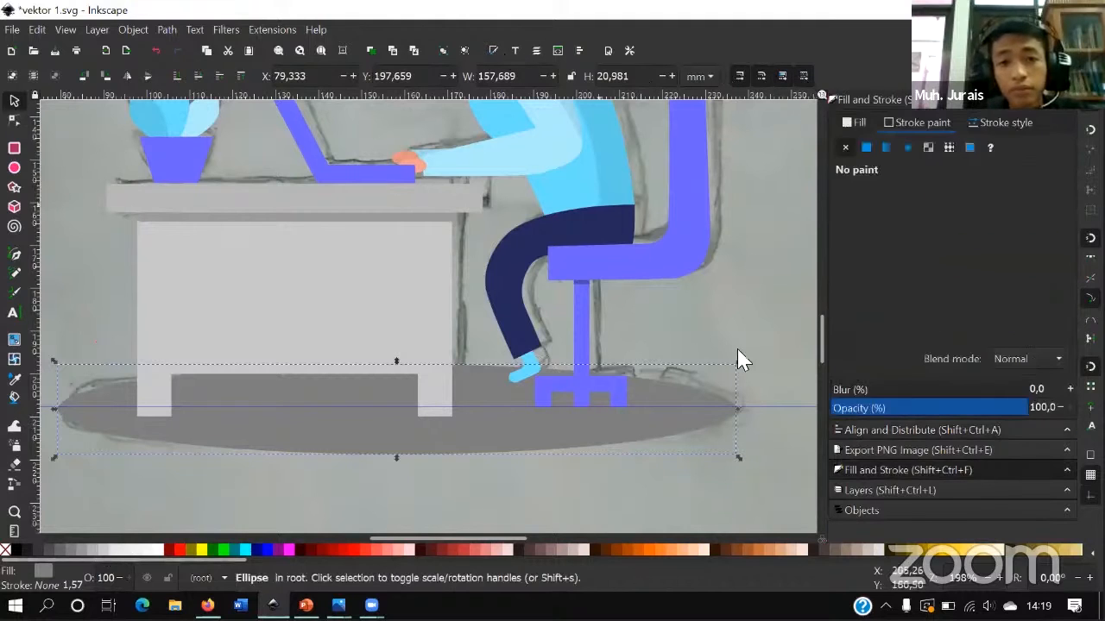
{"action": "left_click", "coordinate": [853, 122]}
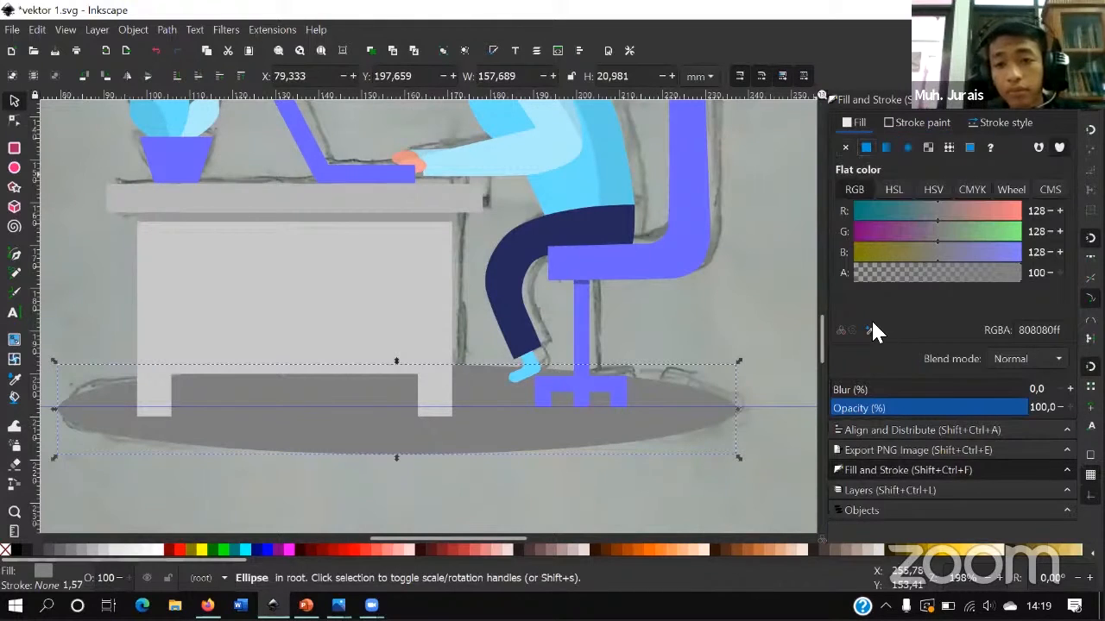
{"action": "key", "text": "d"}
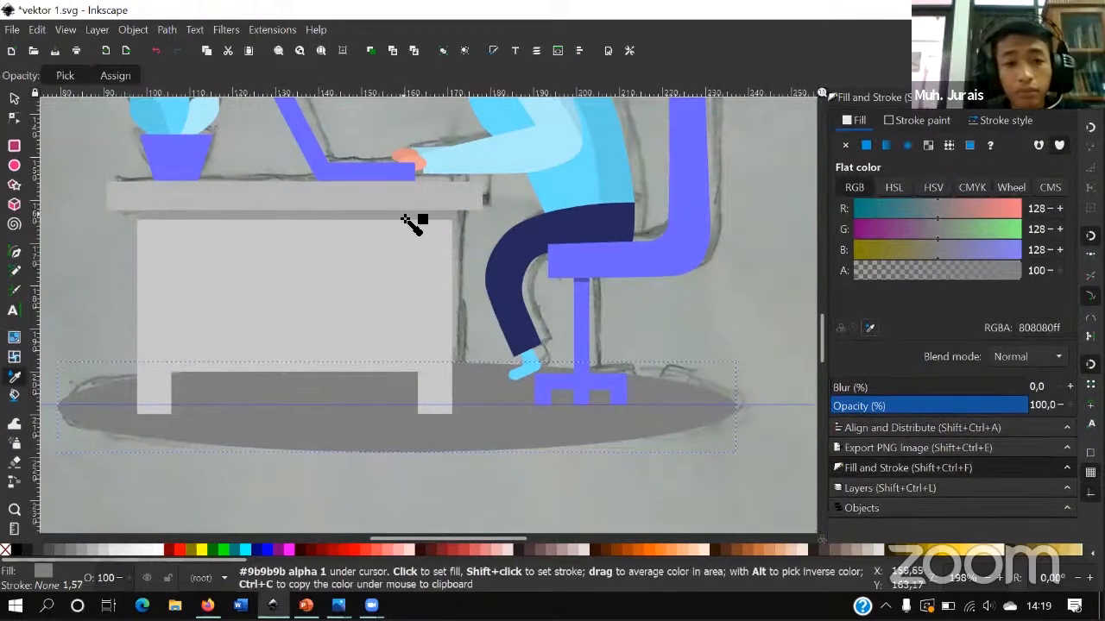
{"action": "left_click", "coordinate": [406, 222]}
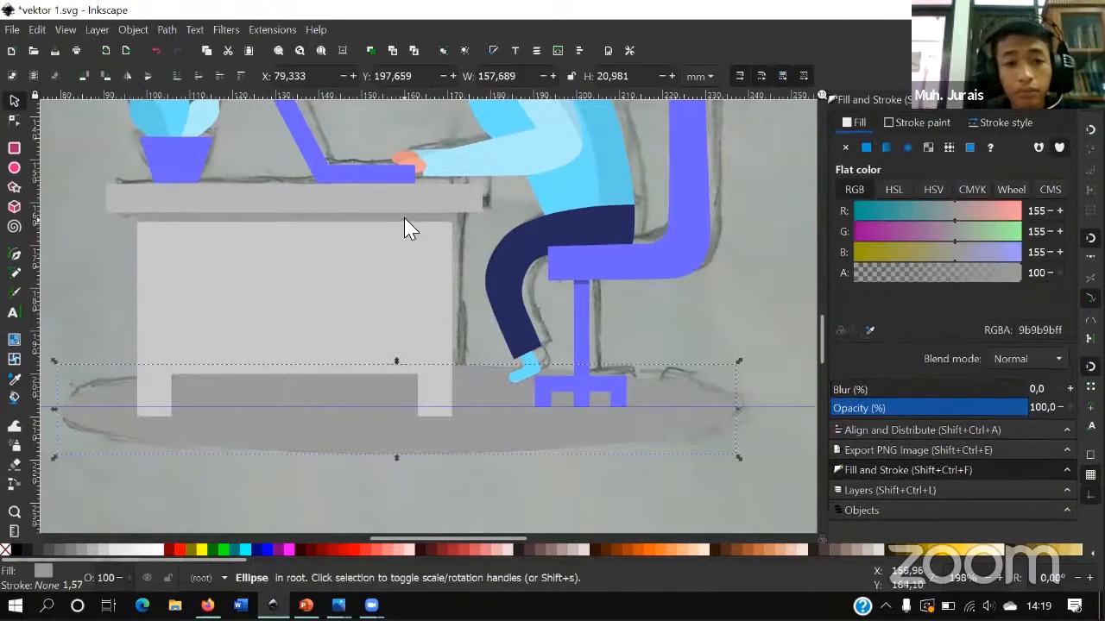
- Try the desk front's light grey b9b9b9 as the ellipse fill, and return to the desk shadow's grey 9b9b9b
{"action": "left_click", "coordinate": [869, 330]}
{"action": "left_click", "coordinate": [212, 295]}
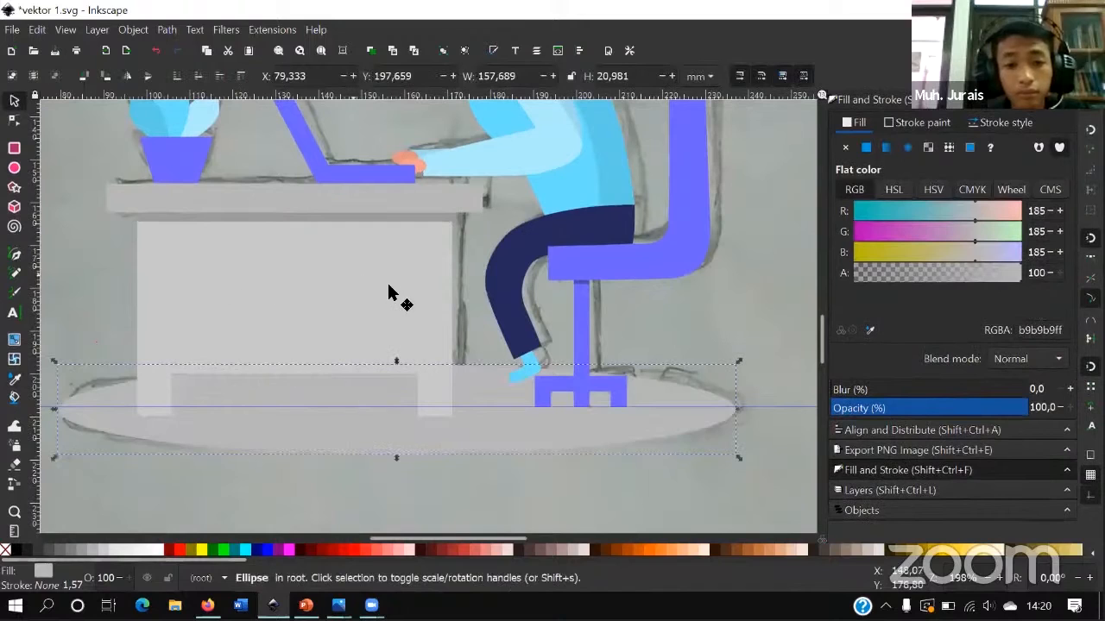
{"action": "left_click", "coordinate": [869, 330]}
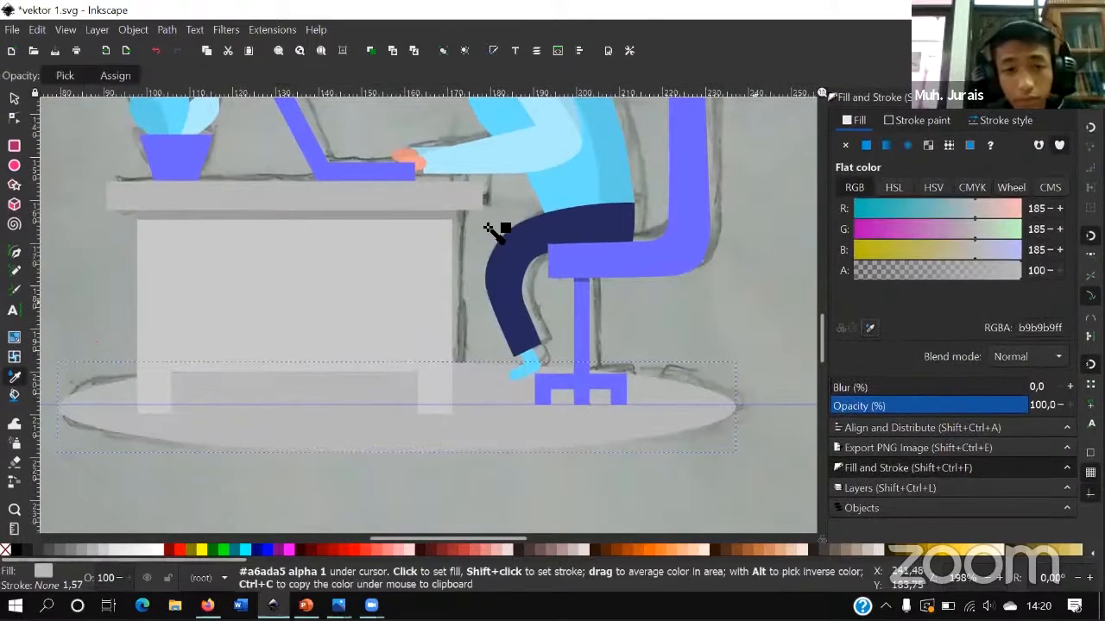
{"action": "left_click", "coordinate": [436, 224]}
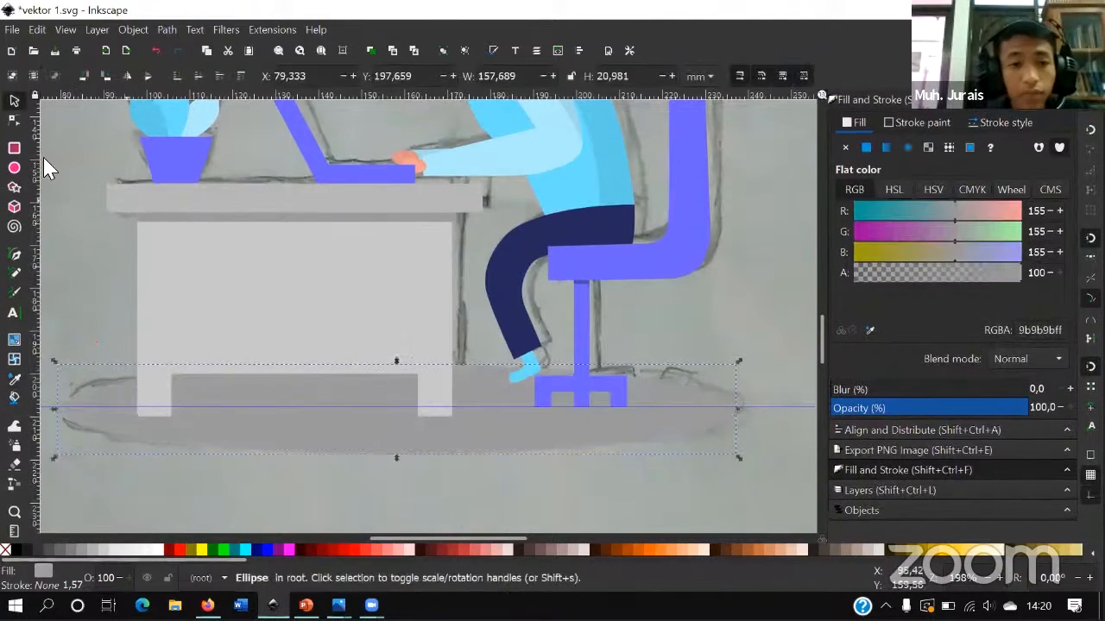
- Centre the floor ellipse under the desk and chair and narrow it from both sides to about 145 mm wide
{"action": "scroll", "coordinate": [230, 353], "scroll_direction": "down", "scroll_amount": 1}
{"action": "left_click_drag", "start_coordinate": [366, 422], "coordinate": [384, 424]}
{"action": "left_click_drag", "start_coordinate": [616, 394], "coordinate": [574, 395]}
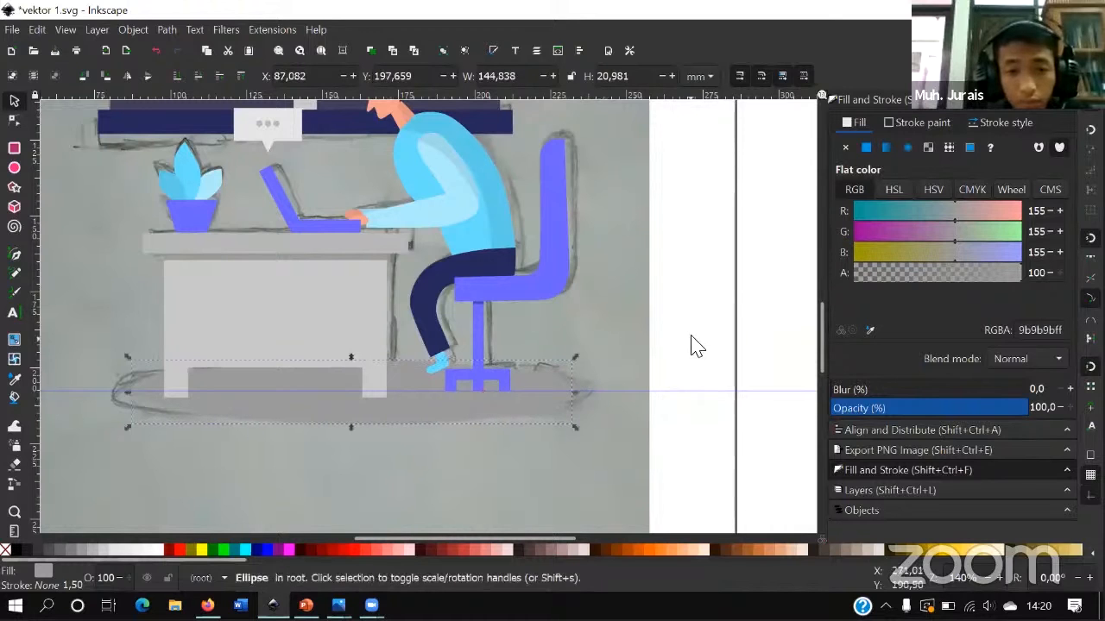
{"action": "key", "text": "Escape"}
{"action": "scroll", "coordinate": [599, 342], "scroll_direction": "down", "scroll_amount": 1, "text": "ctrl"}
{"action": "scroll", "coordinate": [570, 403], "scroll_direction": "down", "scroll_amount": 1, "text": "ctrl"}
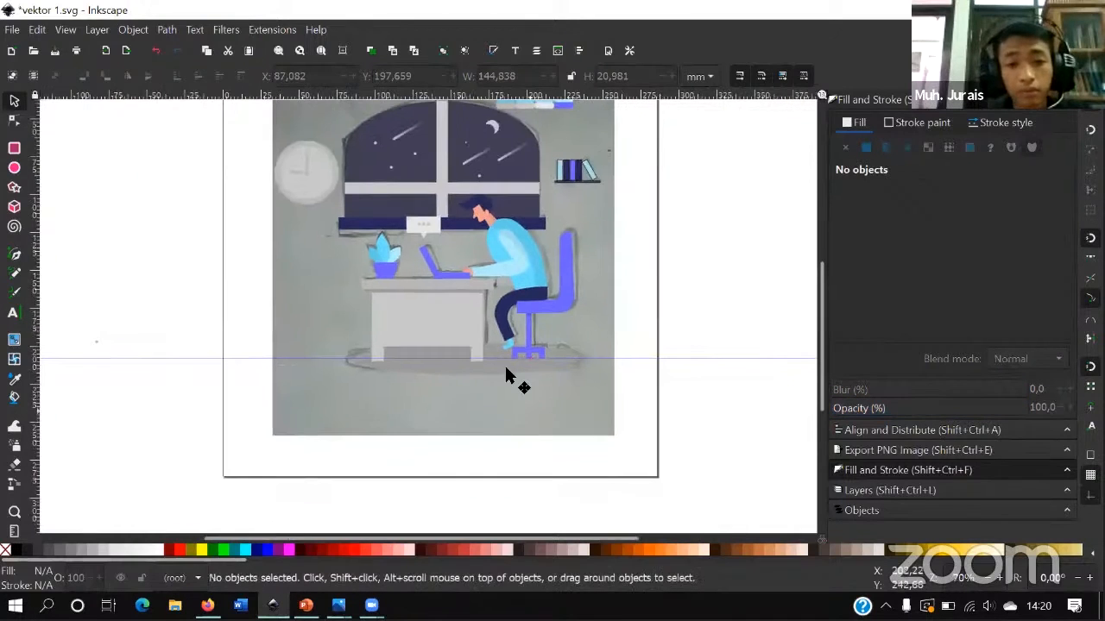
- Remove the black stroke from the wall shelf and all five books standing on it
{"action": "scroll", "coordinate": [577, 207], "scroll_direction": "up", "scroll_amount": 6, "text": "ctrl"}
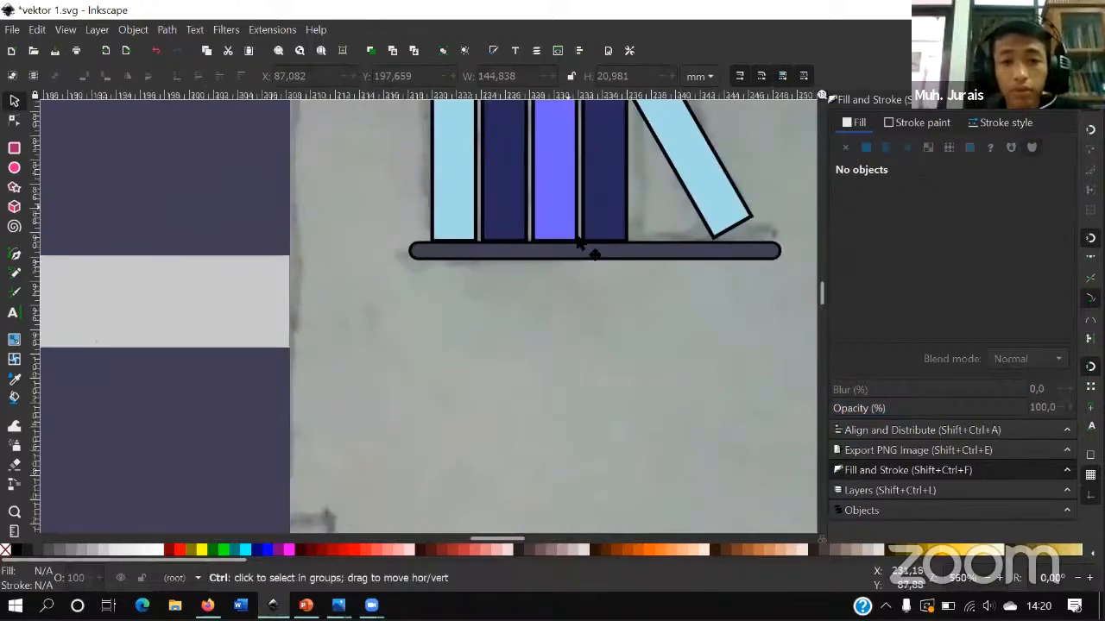
{"action": "left_click", "coordinate": [592, 249]}
{"action": "scroll", "coordinate": [675, 232], "scroll_direction": "up", "scroll_amount": 3}
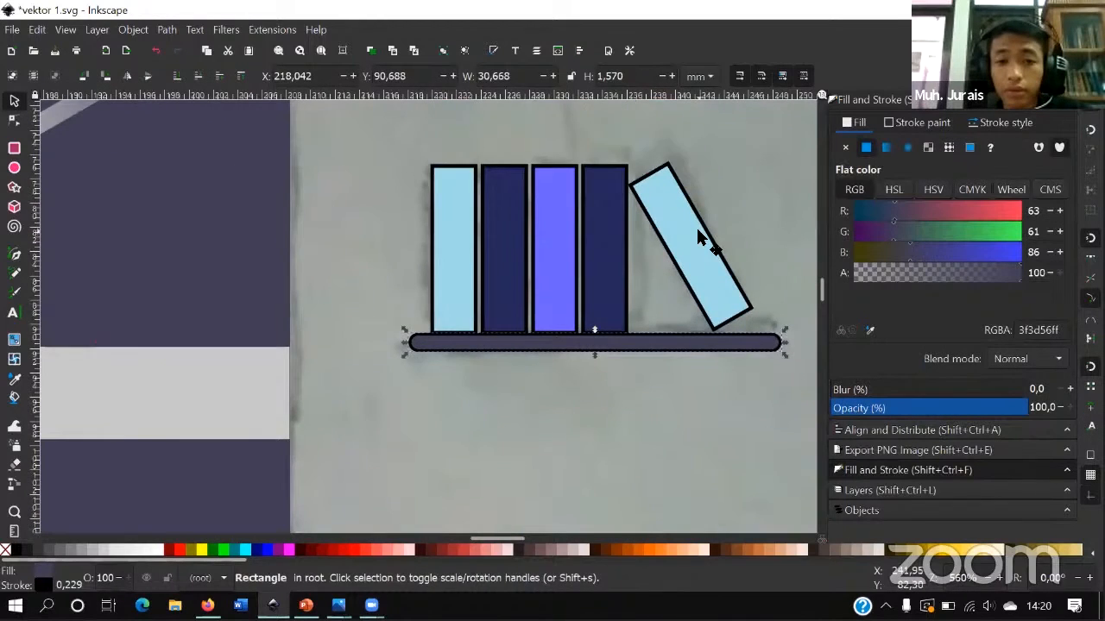
{"action": "scroll", "coordinate": [697, 230], "scroll_direction": "down", "scroll_amount": 2, "text": "ctrl"}
{"action": "left_click", "coordinate": [770, 338]}
{"action": "left_click_drag", "start_coordinate": [771, 338], "coordinate": [530, 172]}
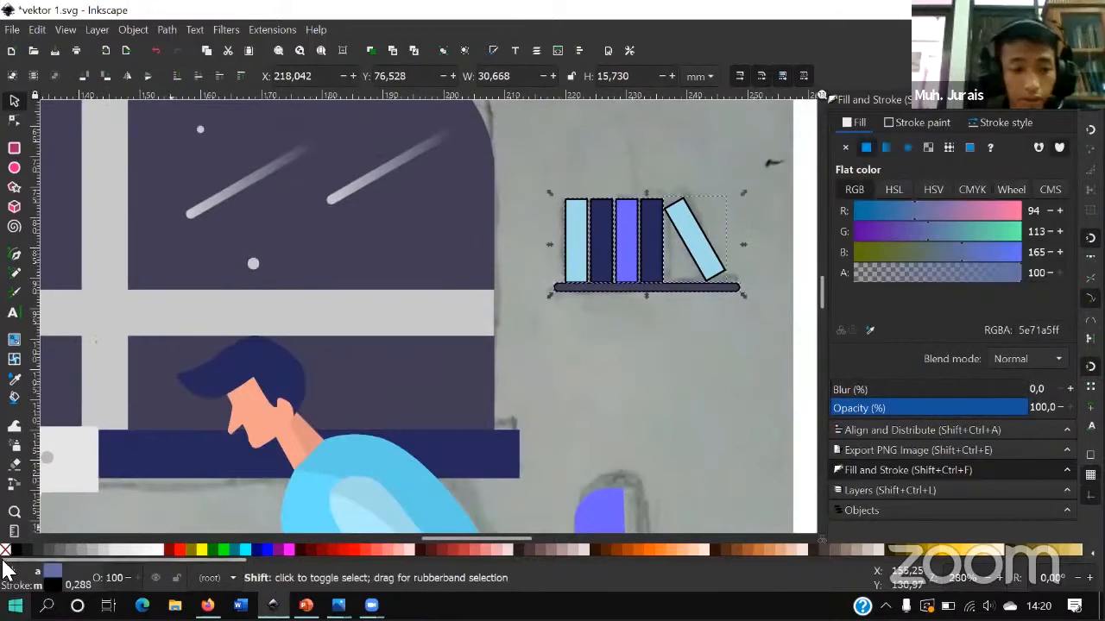
{"action": "left_click", "coordinate": [648, 373]}
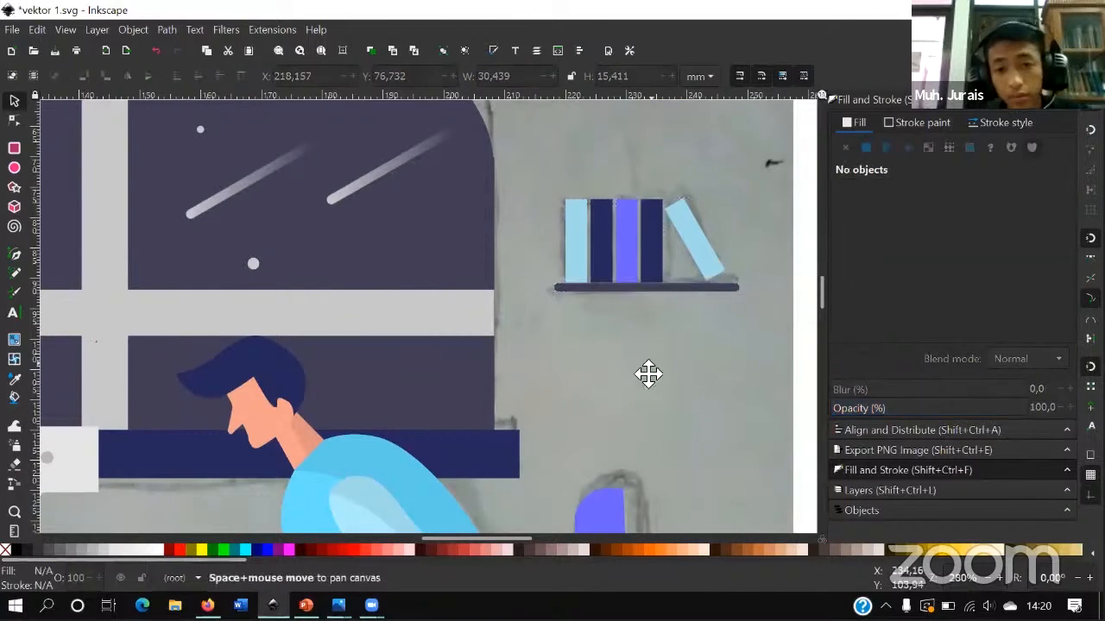
- Hide the gambar layer containing the reference sketch so only the vector artwork shows on the page
{"action": "scroll", "coordinate": [648, 380], "scroll_direction": "down", "scroll_amount": 2, "text": "ctrl"}
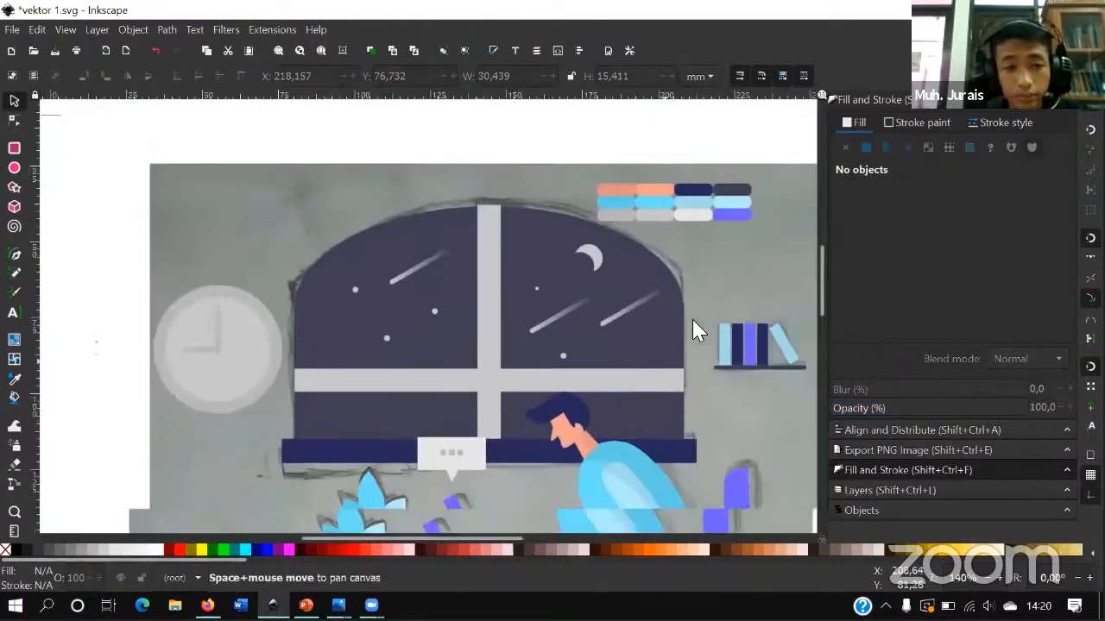
{"action": "scroll", "coordinate": [388, 371], "scroll_direction": "down", "scroll_amount": 4}
{"action": "scroll", "coordinate": [259, 293], "scroll_direction": "right", "scroll_amount": 3}
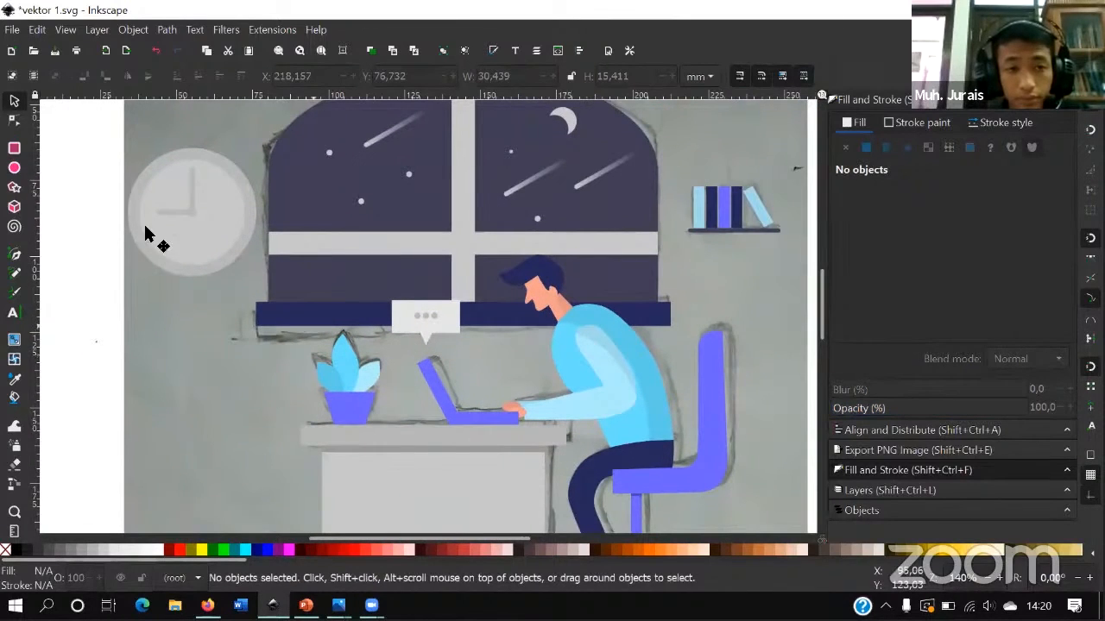
{"action": "scroll", "coordinate": [453, 362], "scroll_direction": "down", "scroll_amount": 2, "text": "ctrl"}
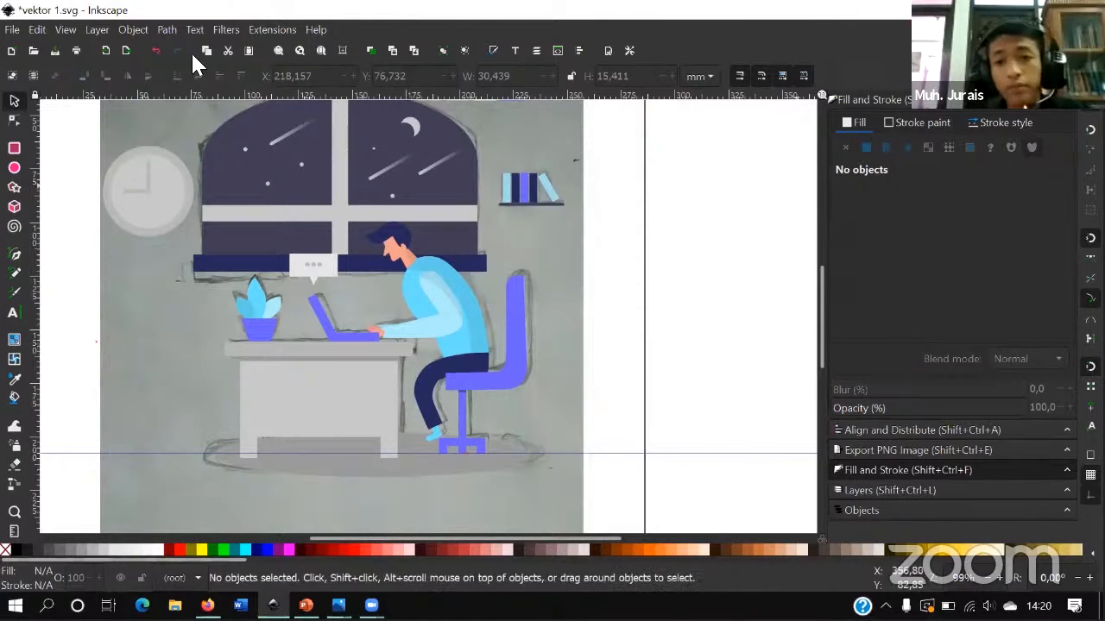
{"action": "left_click", "coordinate": [132, 29]}
{"action": "left_click", "coordinate": [148, 46]}
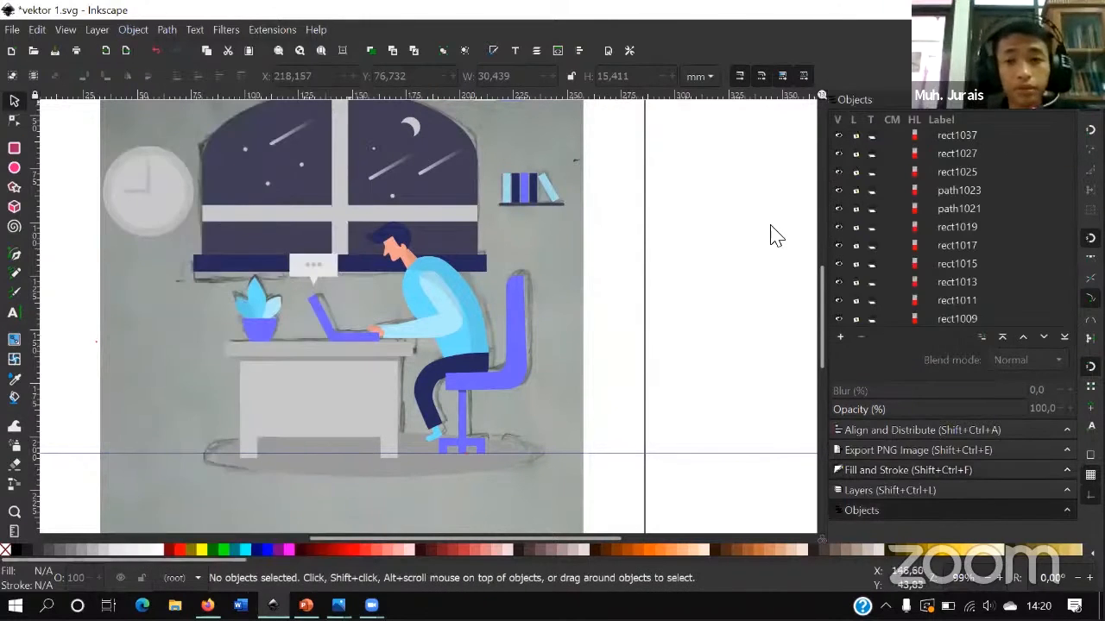
{"action": "scroll", "coordinate": [965, 290], "scroll_direction": "down", "scroll_amount": 10}
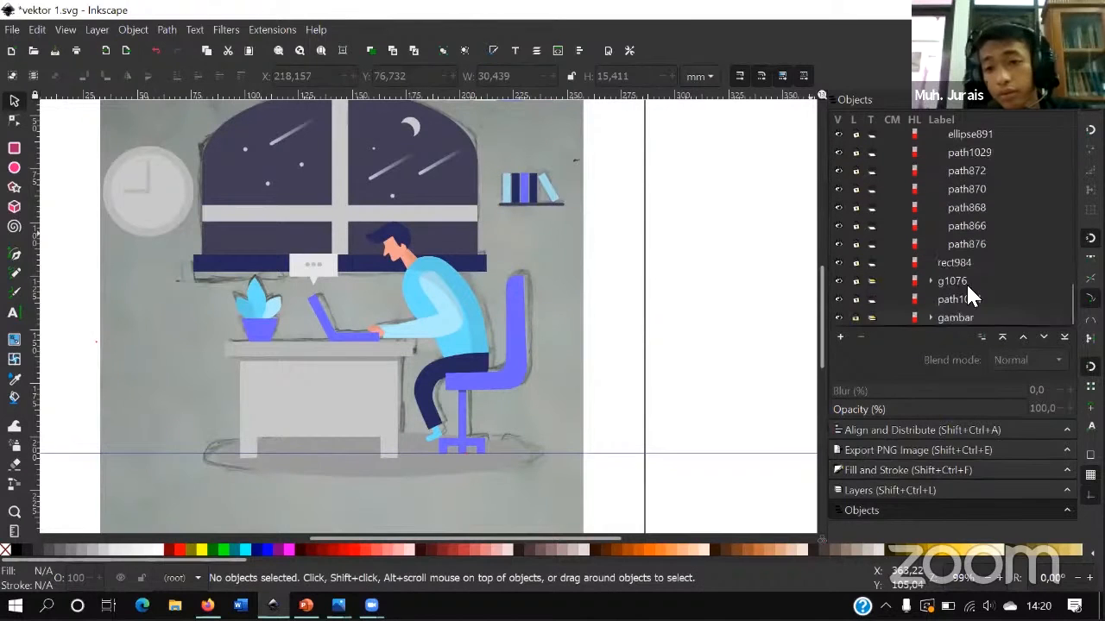
{"action": "left_click", "coordinate": [838, 318]}
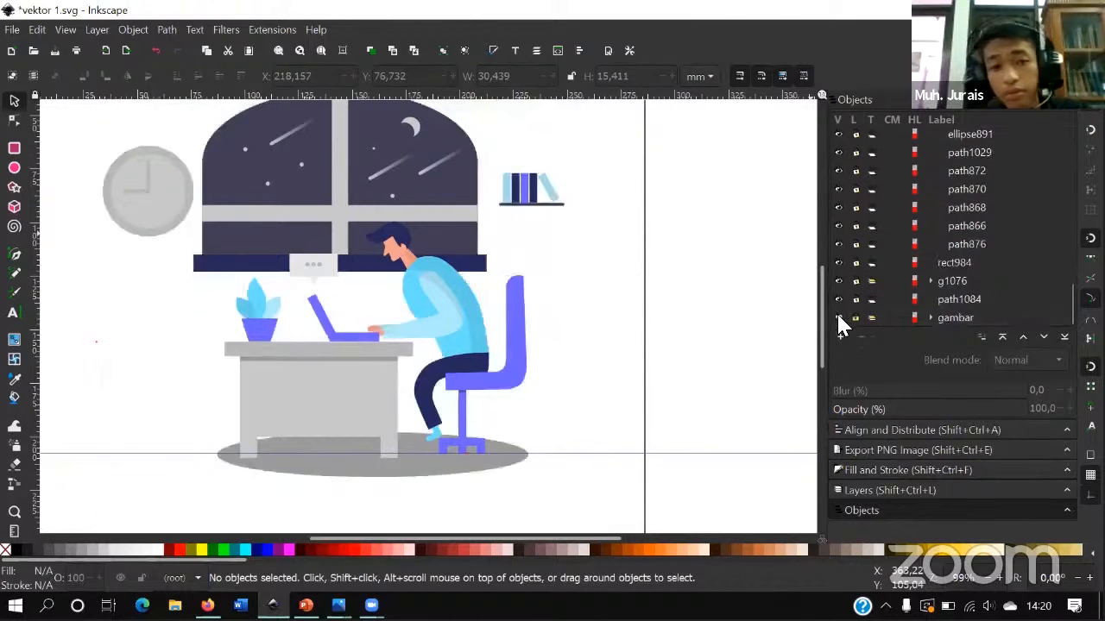
{"action": "scroll", "coordinate": [604, 340], "scroll_direction": "down", "scroll_amount": 2, "text": "ctrl"}
{"action": "left_click_drag", "start_coordinate": [626, 359], "coordinate": [599, 314]}
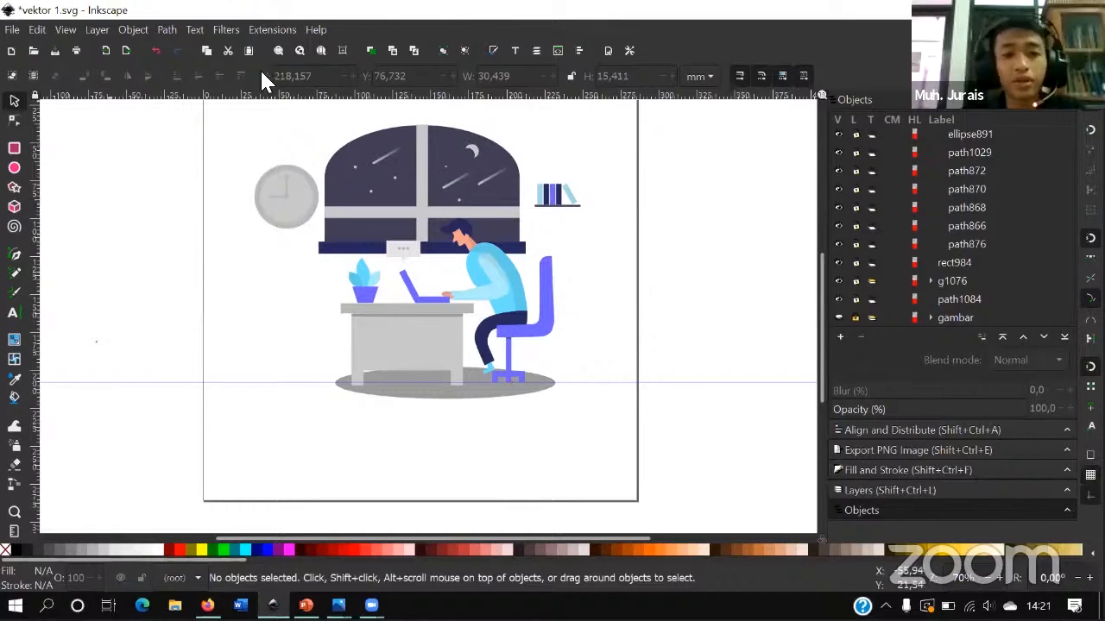
- Open the PNG export settings for the finished illustration
{"action": "left_click", "coordinate": [12, 30]}
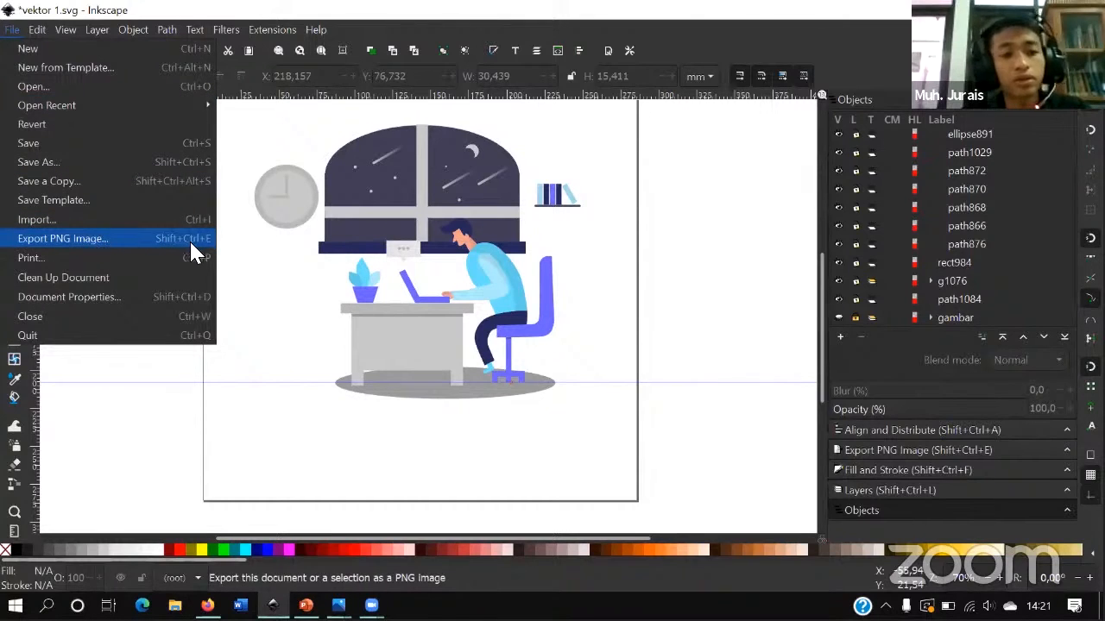
{"action": "left_click", "coordinate": [255, 172]}
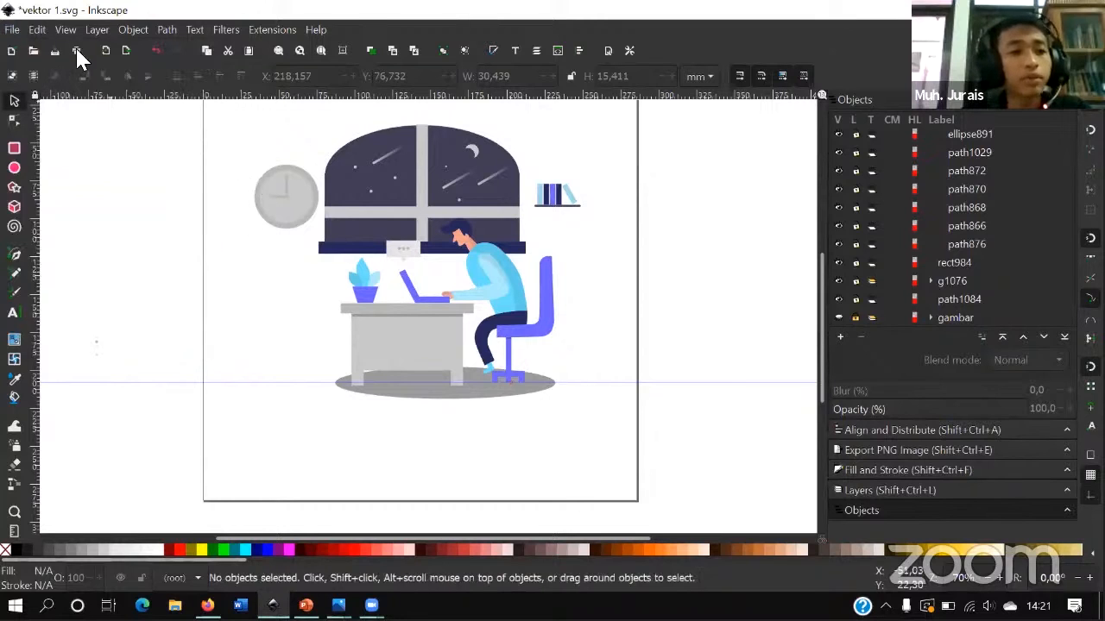
{"action": "left_click", "coordinate": [125, 50]}
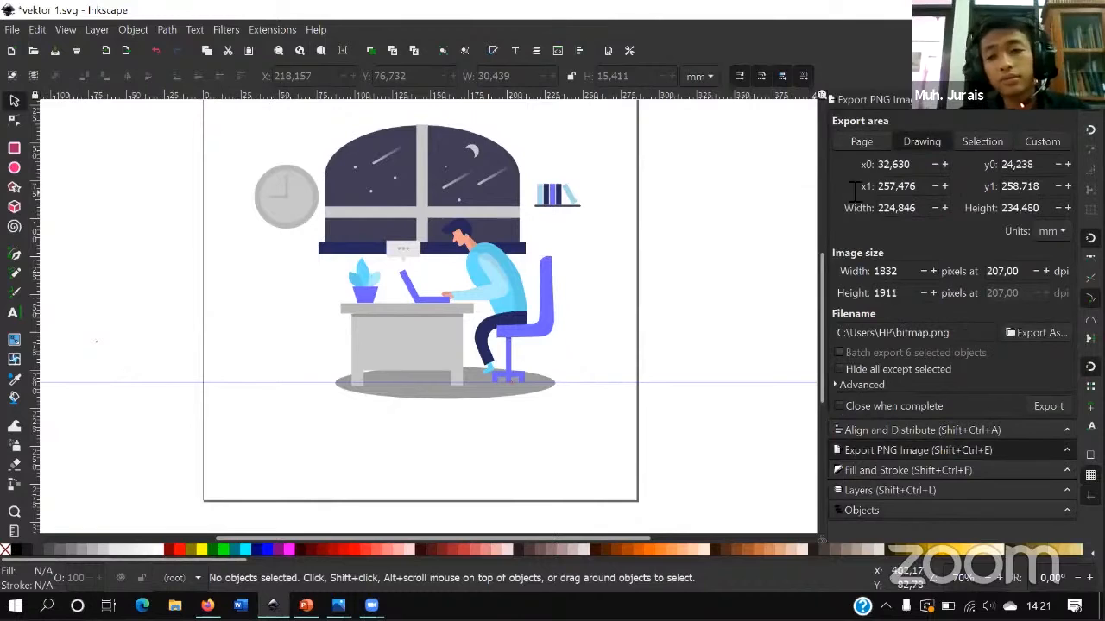
{"action": "scroll", "coordinate": [698, 204], "scroll_direction": "down", "scroll_amount": 2}
{"action": "scroll", "coordinate": [703, 204], "scroll_direction": "up", "scroll_amount": 1}
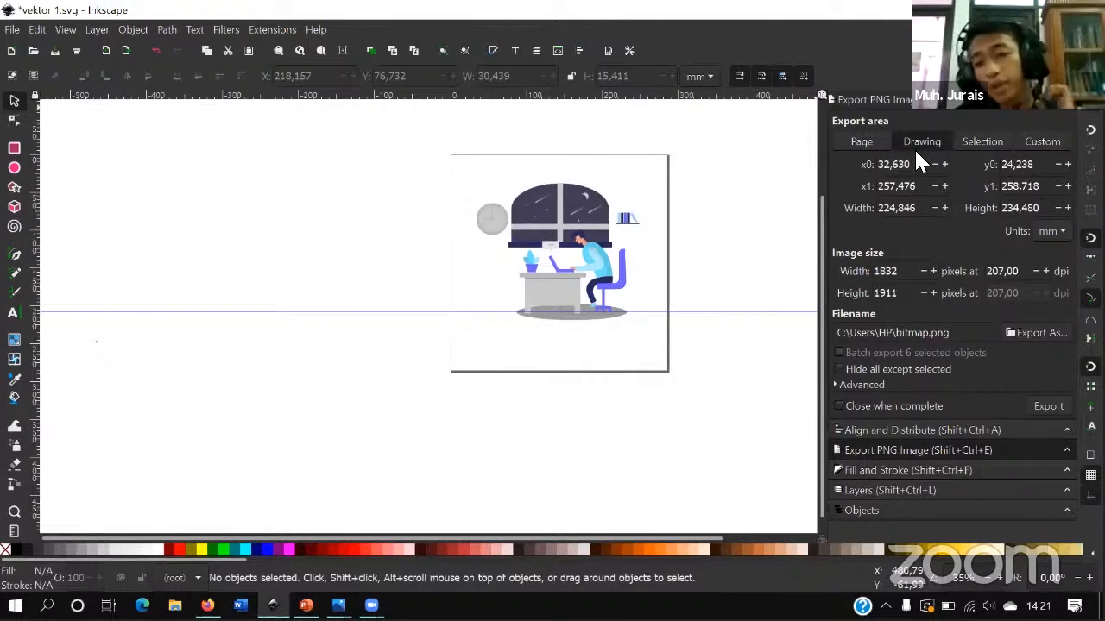
- Compare the page, drawing, selection and custom export areas, using the wall clock as the selected object
{"action": "left_click", "coordinate": [861, 142]}
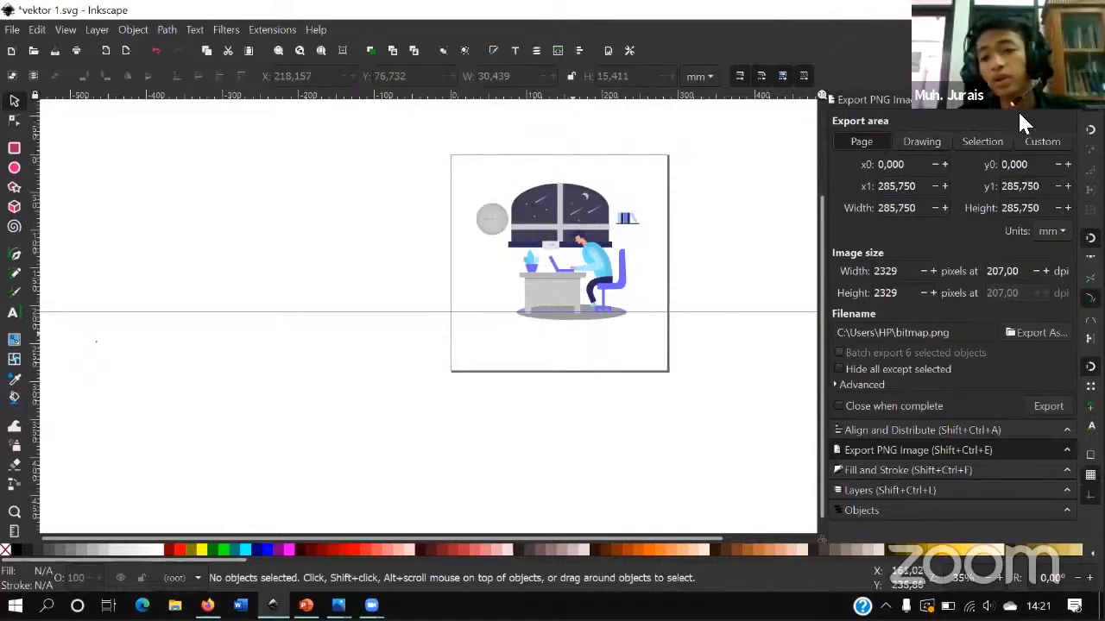
{"action": "left_click", "coordinate": [927, 140]}
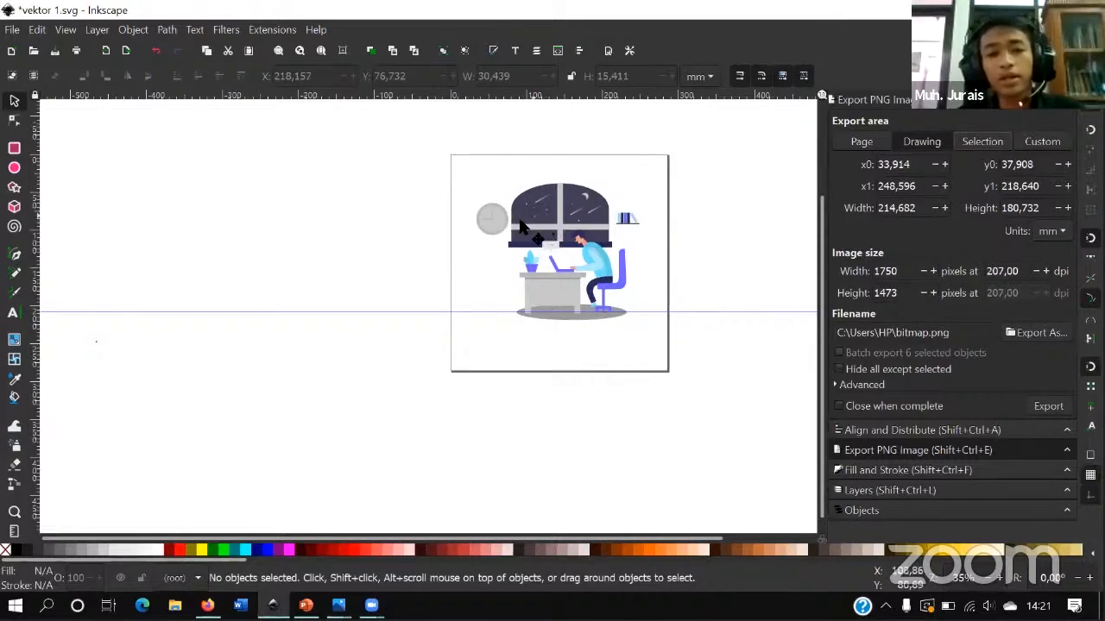
{"action": "scroll", "coordinate": [531, 223], "scroll_direction": "up", "scroll_amount": 1, "text": "ctrl"}
{"action": "left_click", "coordinate": [492, 234]}
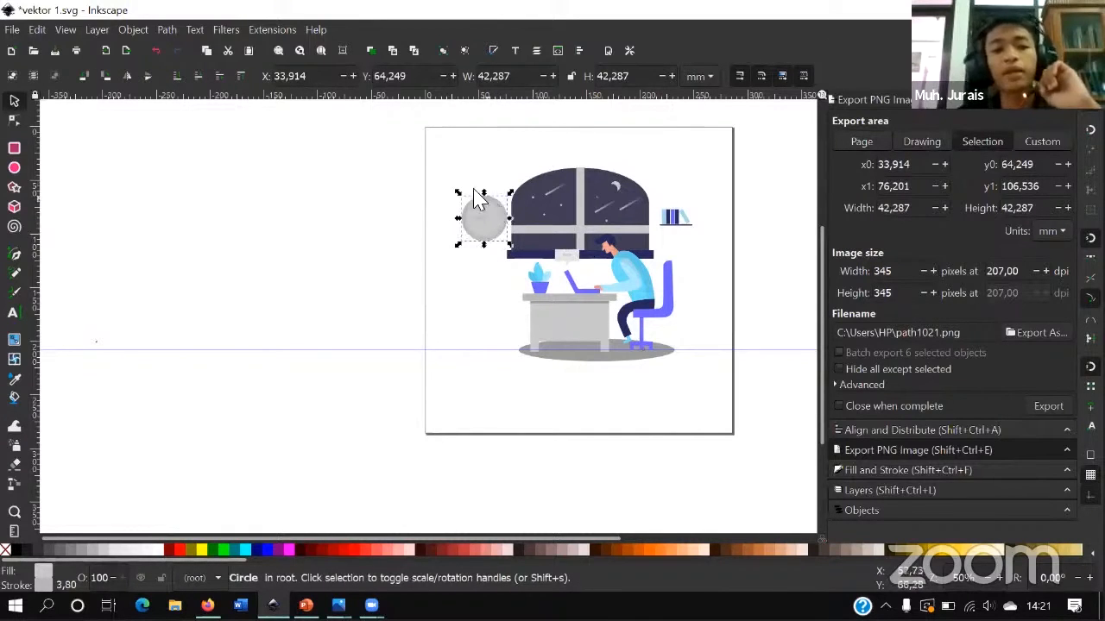
{"action": "left_click", "coordinate": [1040, 139]}
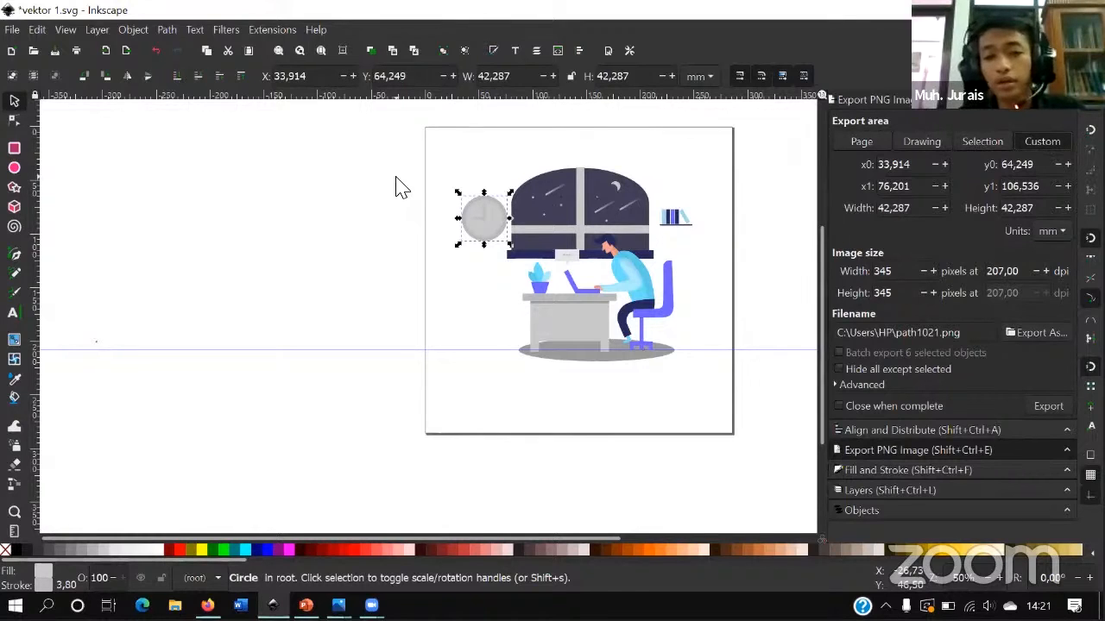
{"action": "scroll", "coordinate": [338, 204], "scroll_direction": "up", "scroll_amount": 1}
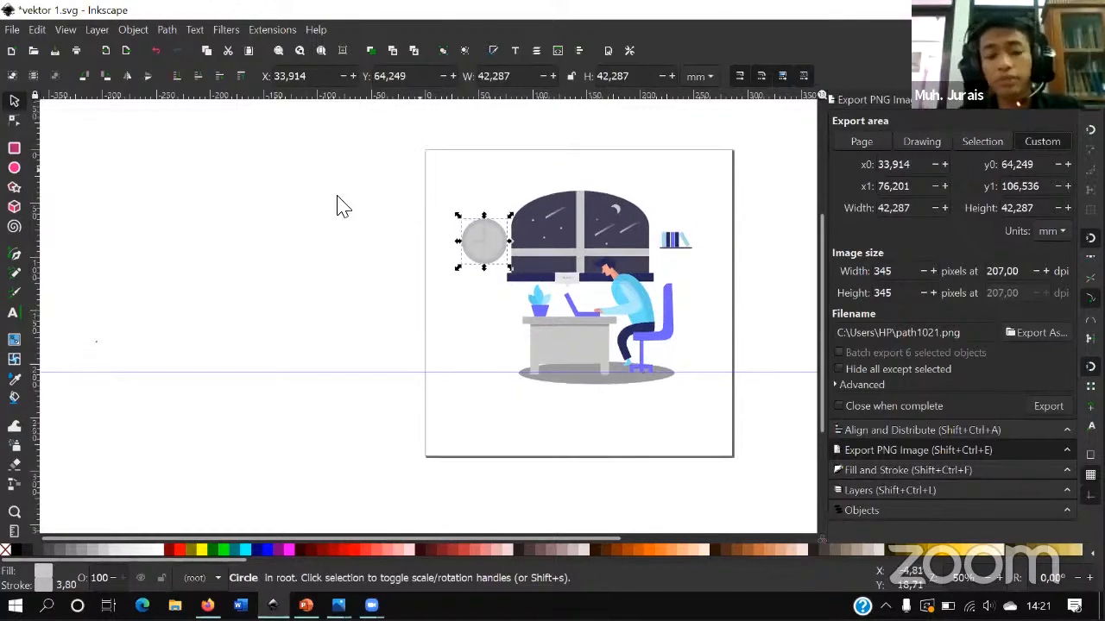
{"action": "left_click", "coordinate": [362, 205]}
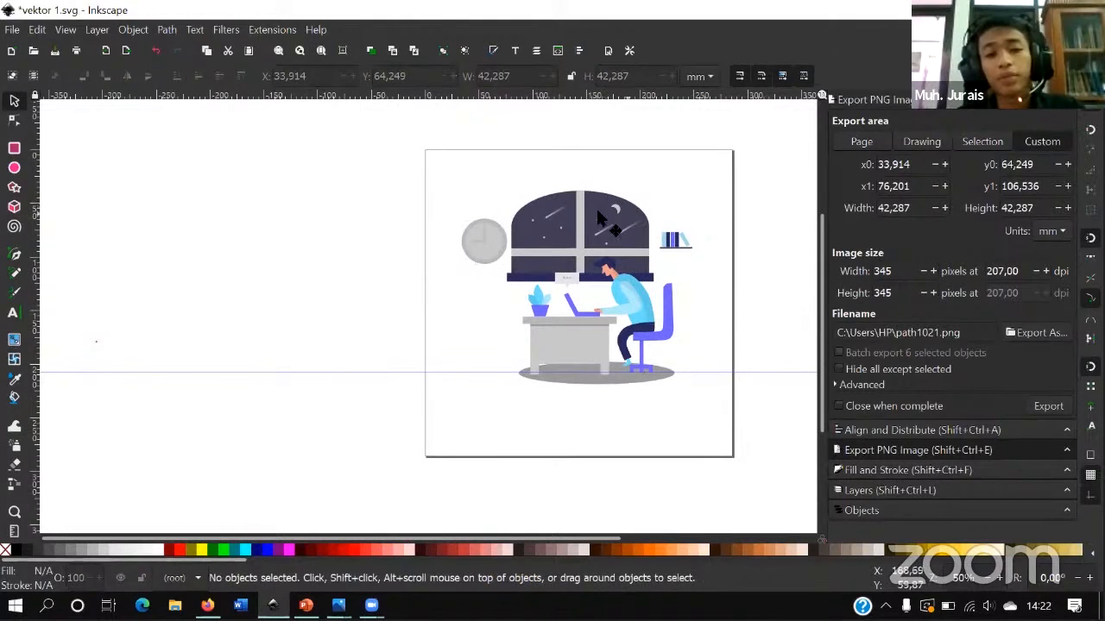
{"action": "key", "text": "space"}
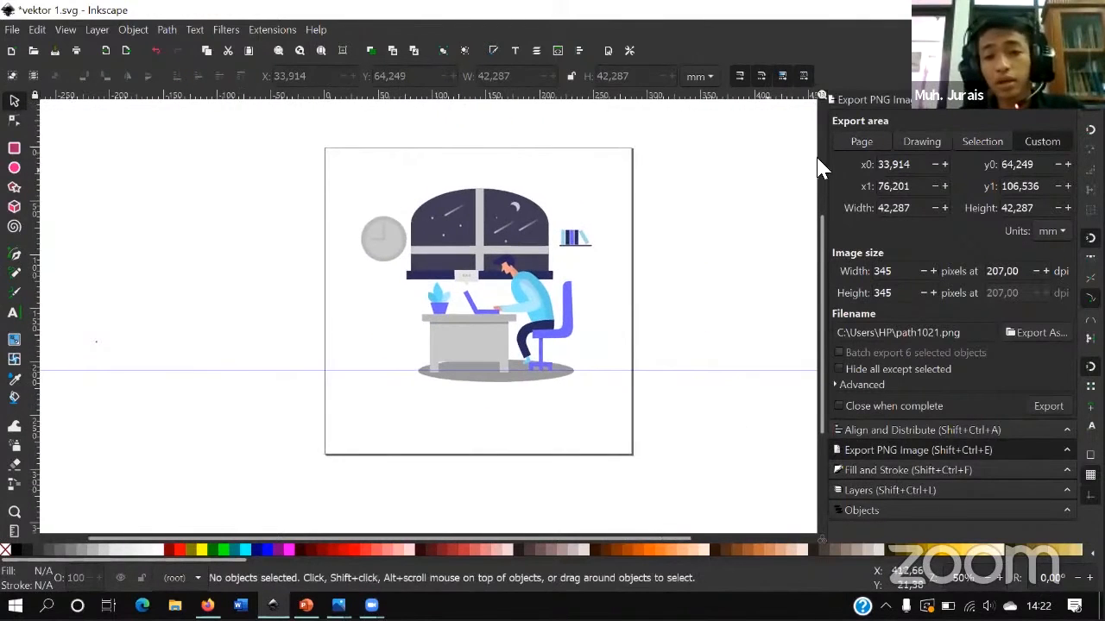
- Set the export area to the whole page and raise the image width to 2333 pixels
{"action": "left_click", "coordinate": [860, 144]}
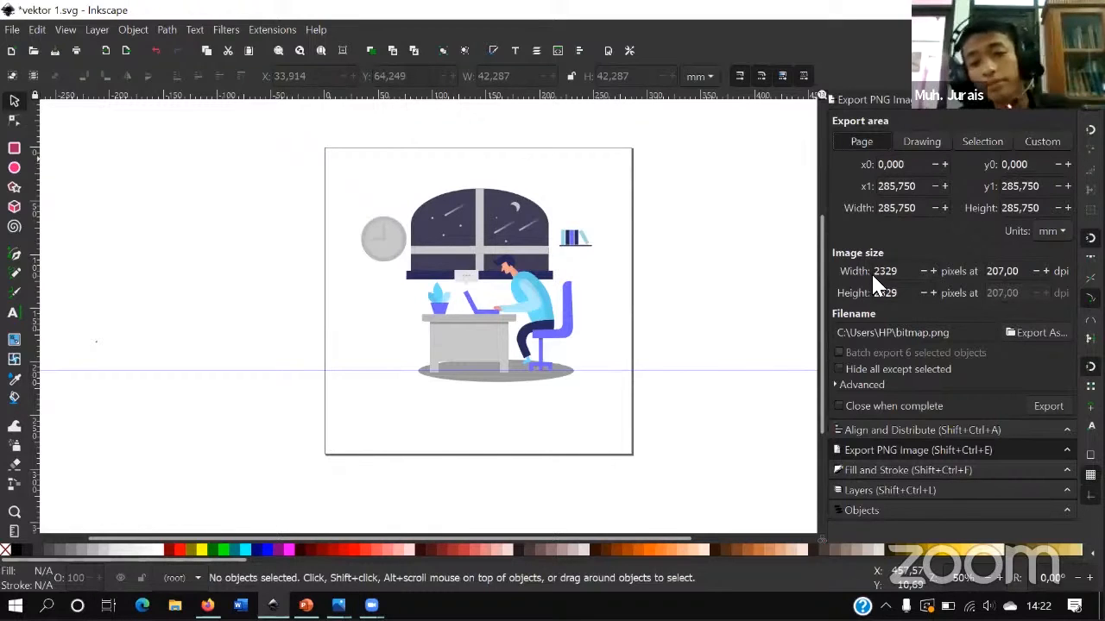
{"action": "left_click", "coordinate": [932, 272]}
{"action": "double_click", "coordinate": [932, 271]}
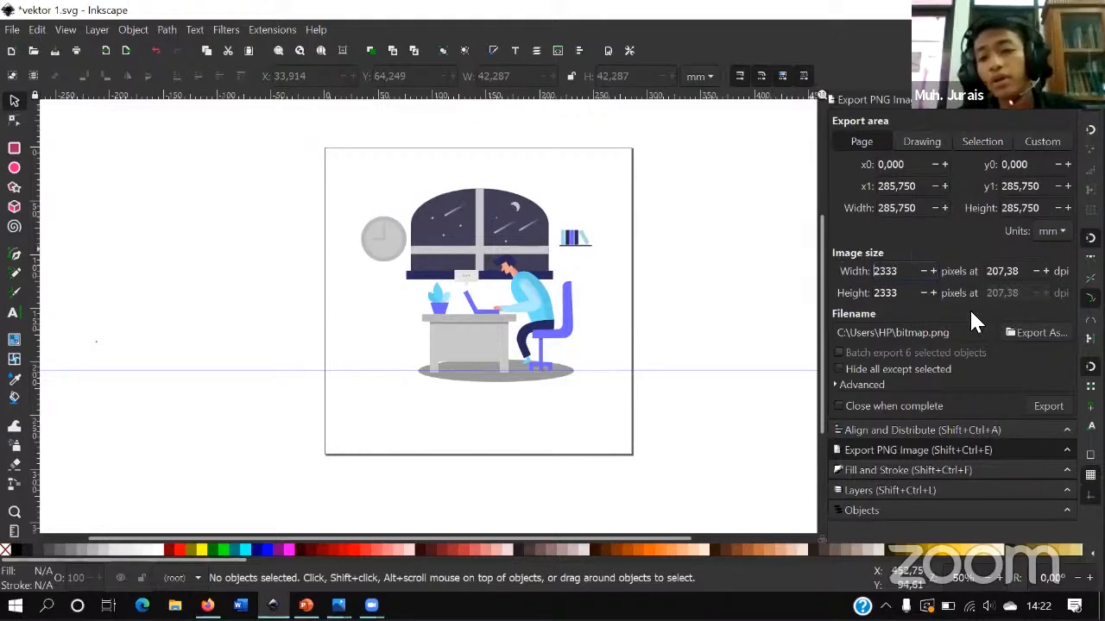
- Export the illustration to the Desktop as a PNG named vektor 1
{"action": "left_click", "coordinate": [1023, 334]}
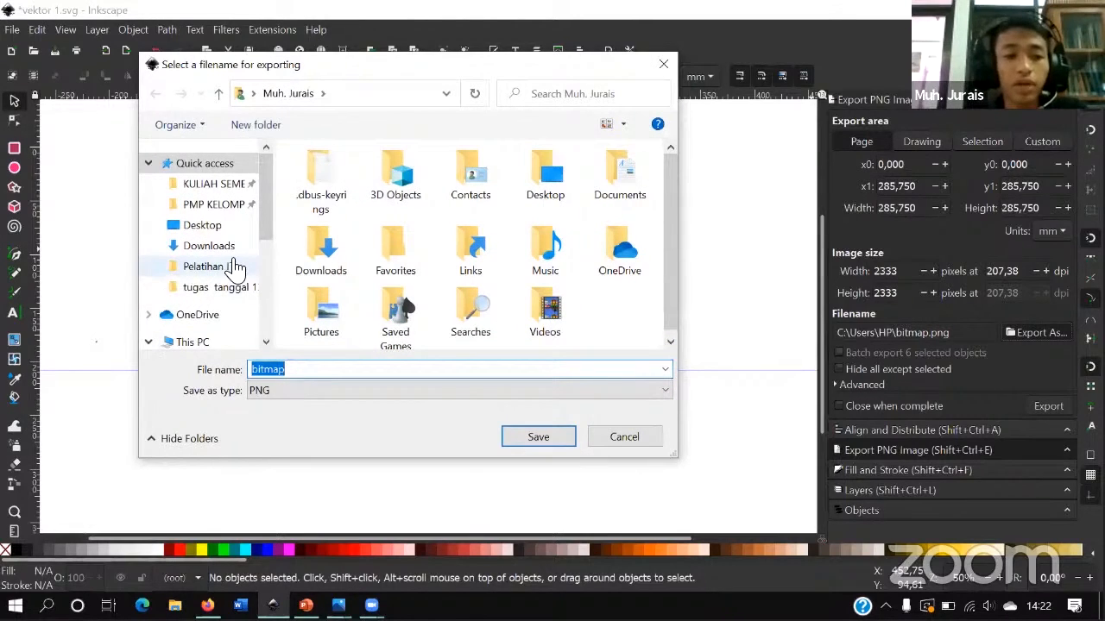
{"action": "scroll", "coordinate": [234, 267], "scroll_direction": "down", "scroll_amount": 1}
{"action": "scroll", "coordinate": [224, 271], "scroll_direction": "up", "scroll_amount": 2}
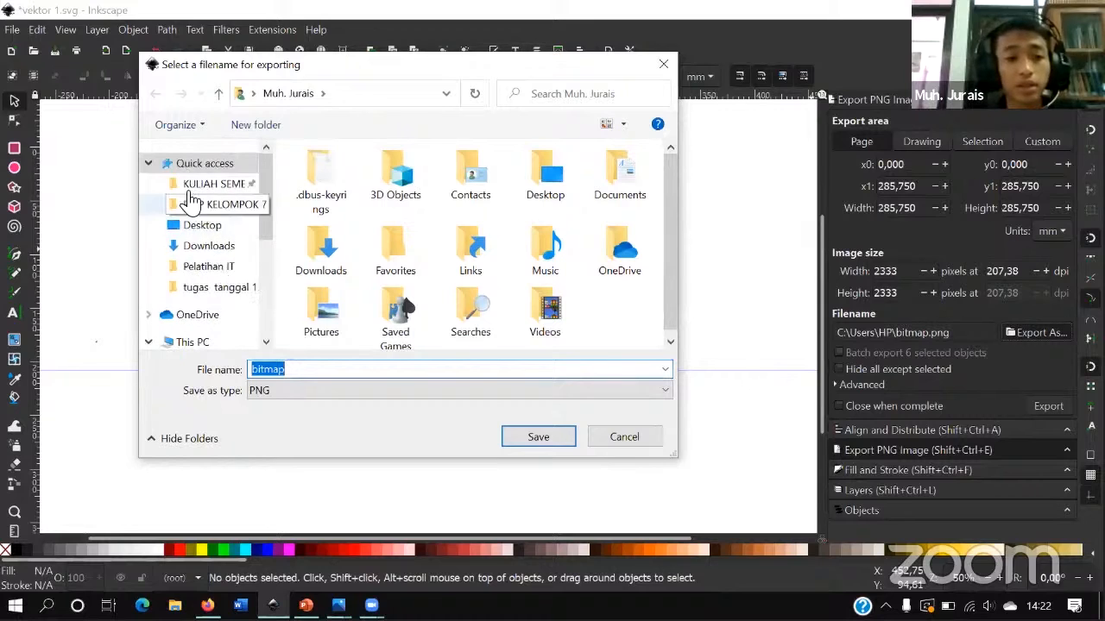
{"action": "left_click", "coordinate": [223, 228]}
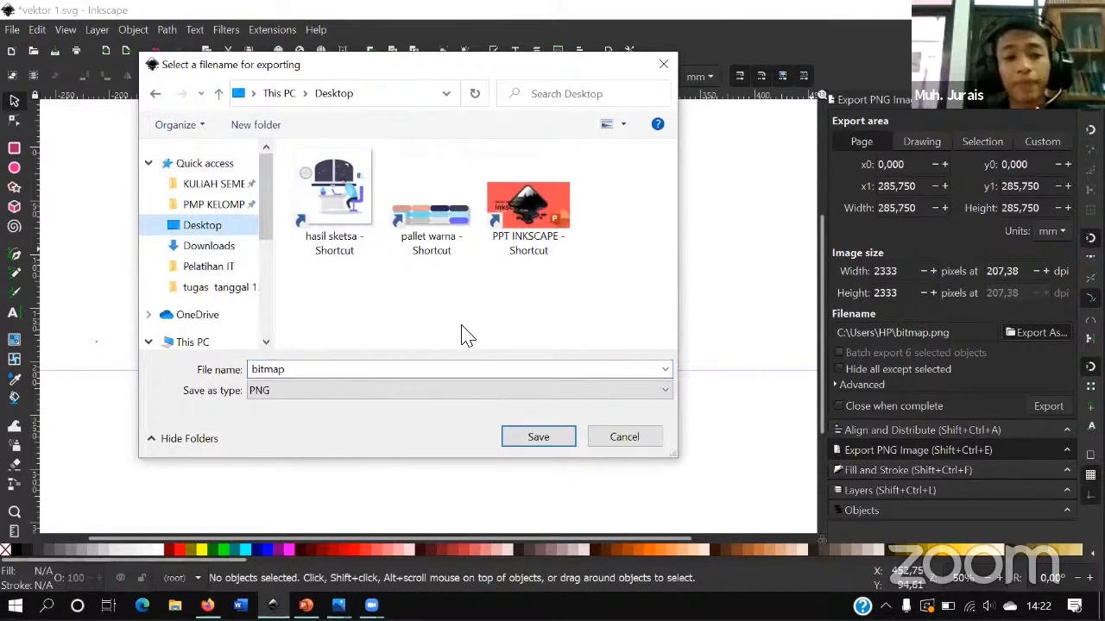
{"action": "key", "text": "BackSpace"}
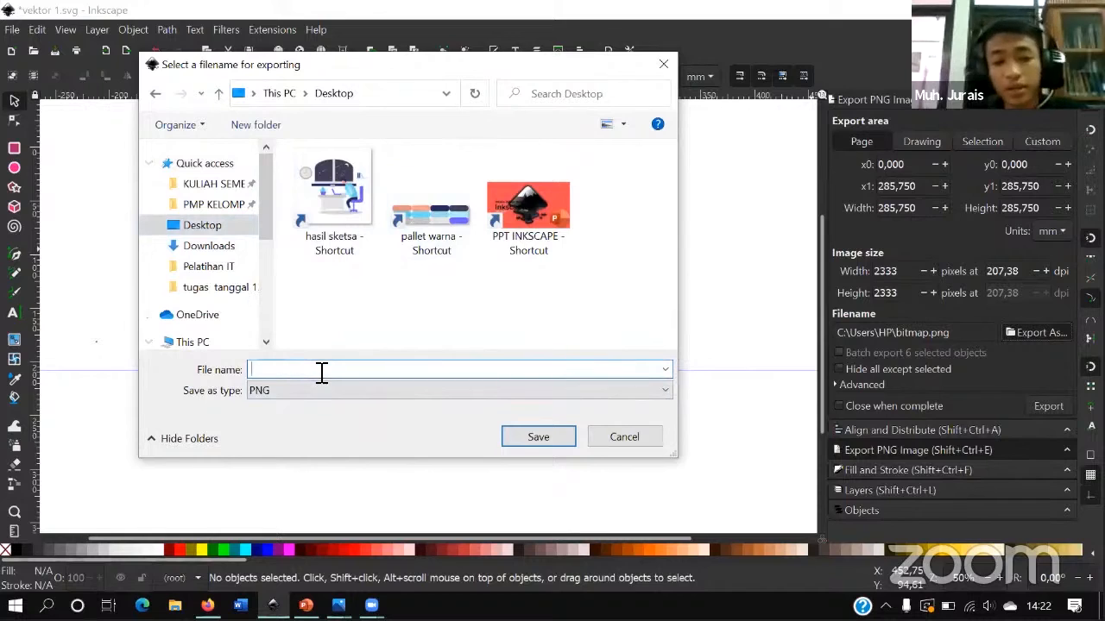
{"action": "type", "text": "ve"}
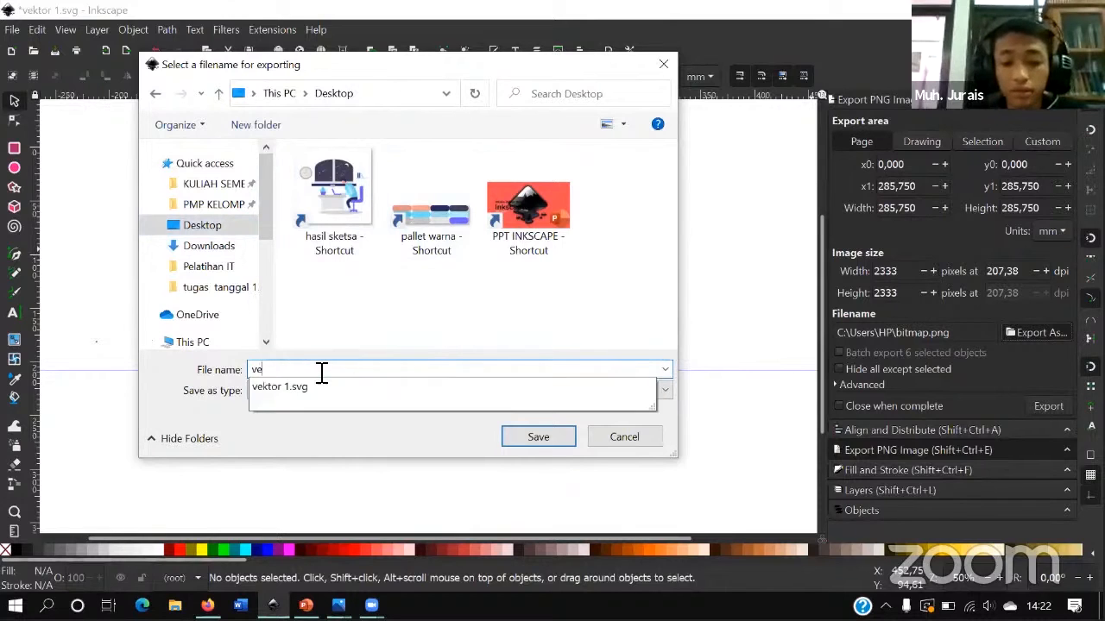
{"action": "type", "text": "ktor 1"}
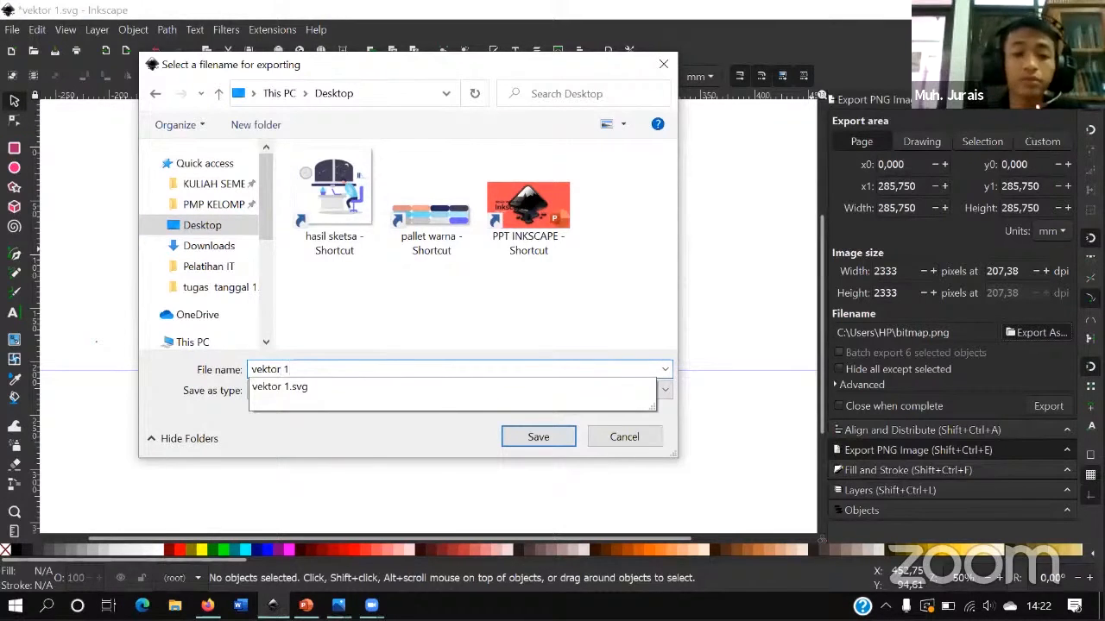
{"action": "left_click", "coordinate": [553, 438]}
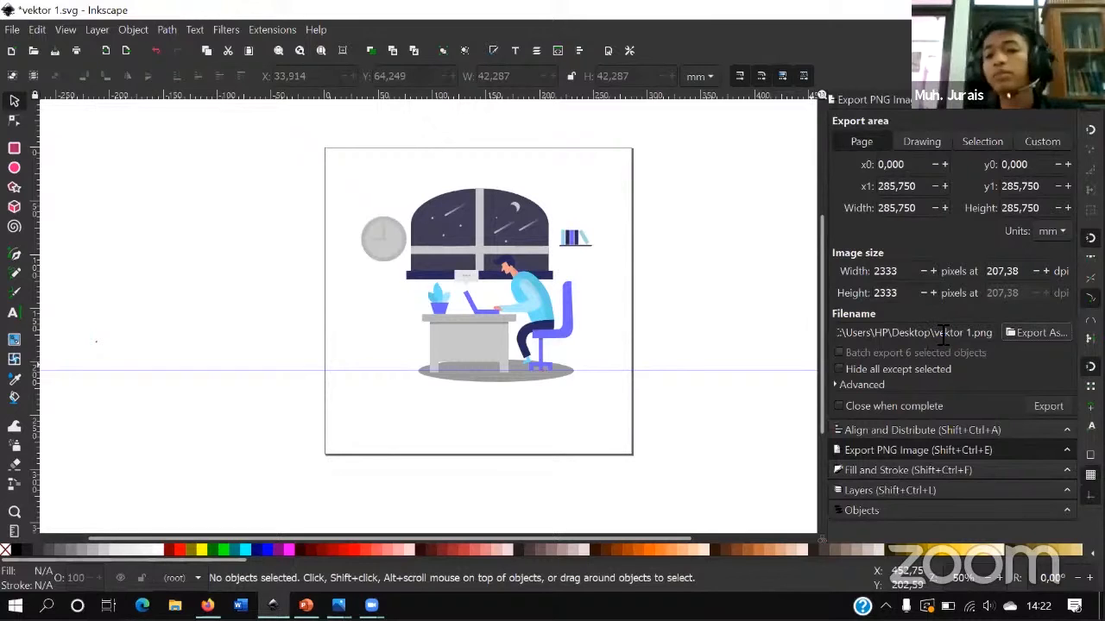
{"action": "left_click", "coordinate": [1047, 406]}
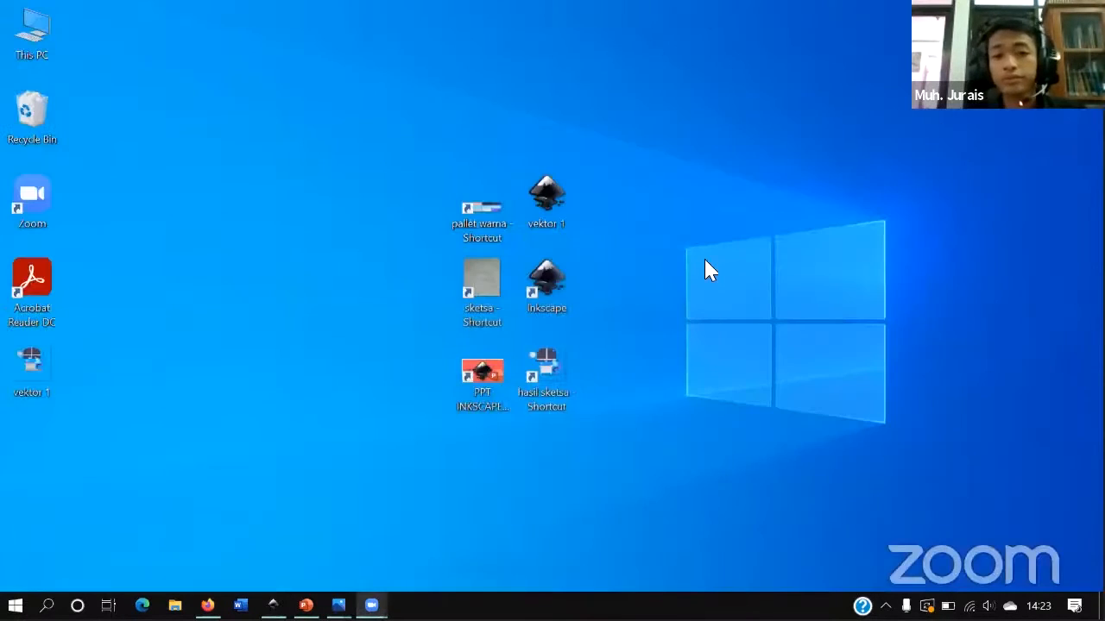
- Move the exported vektor 1 image to an empty area of the desktop and view it in Photos
{"action": "left_click_drag", "start_coordinate": [28, 371], "coordinate": [342, 287]}
{"action": "left_click", "coordinate": [353, 275]}
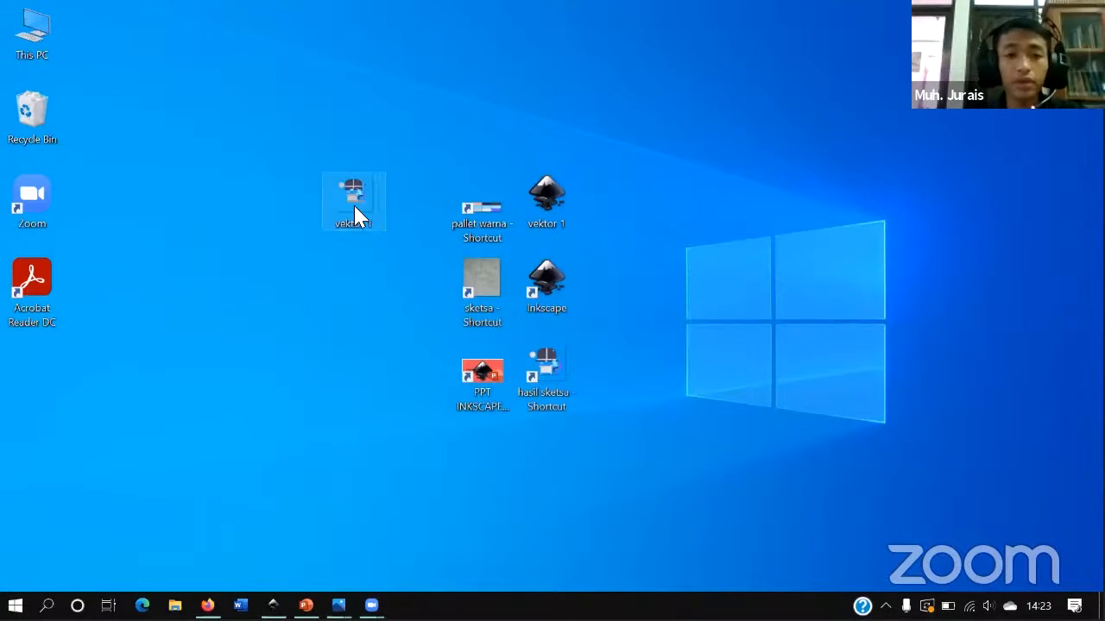
{"action": "left_click", "coordinate": [356, 203]}
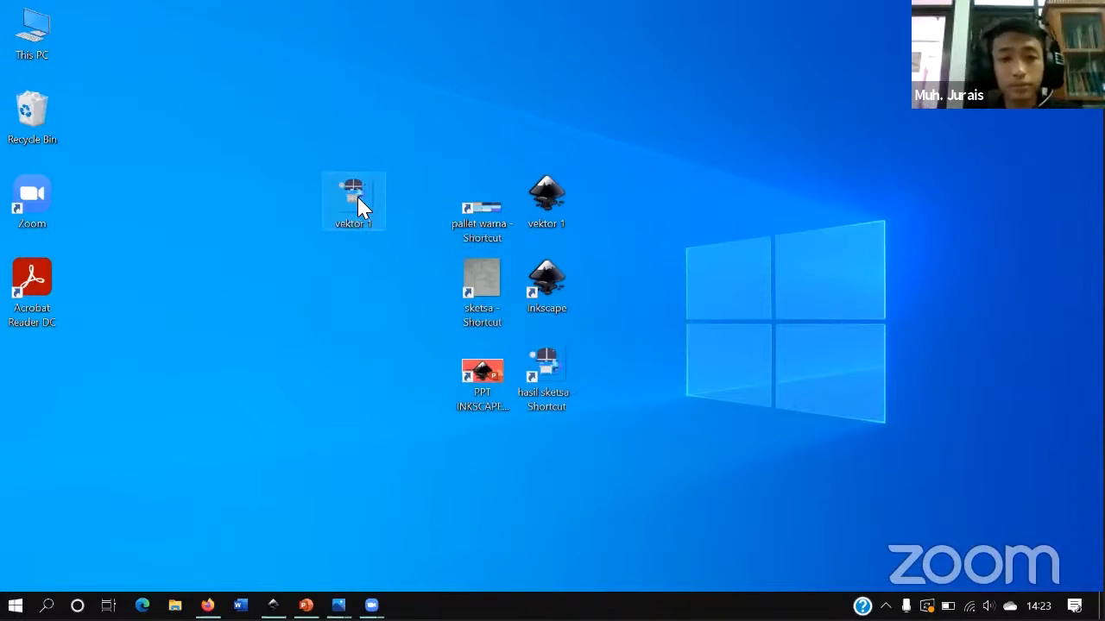
{"action": "double_click", "coordinate": [356, 196]}
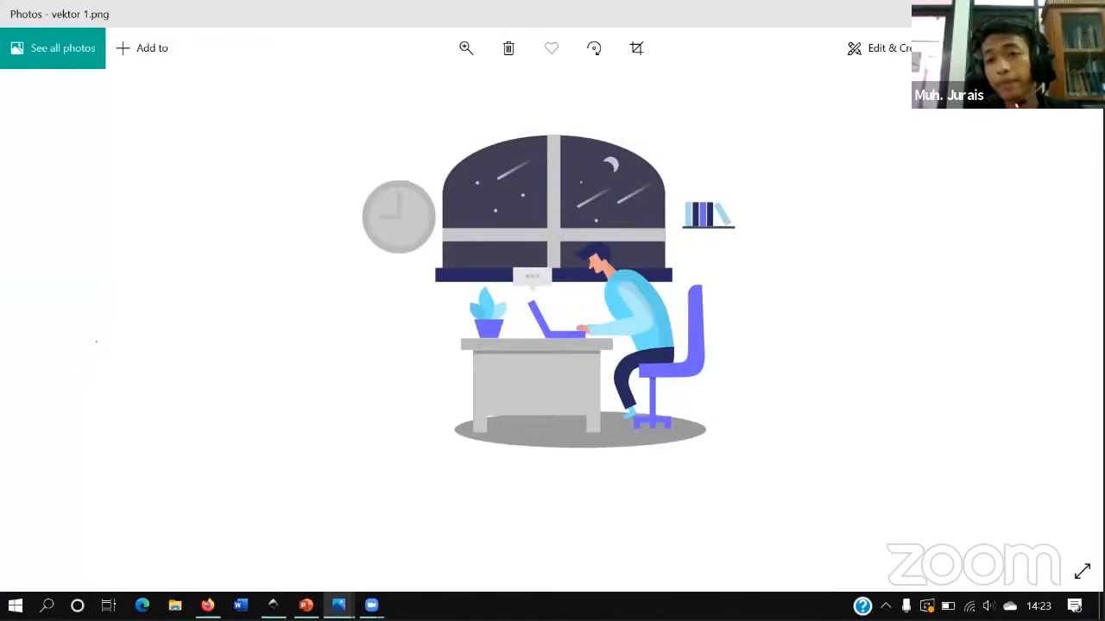
{"action": "left_click", "coordinate": [1022, 14]}
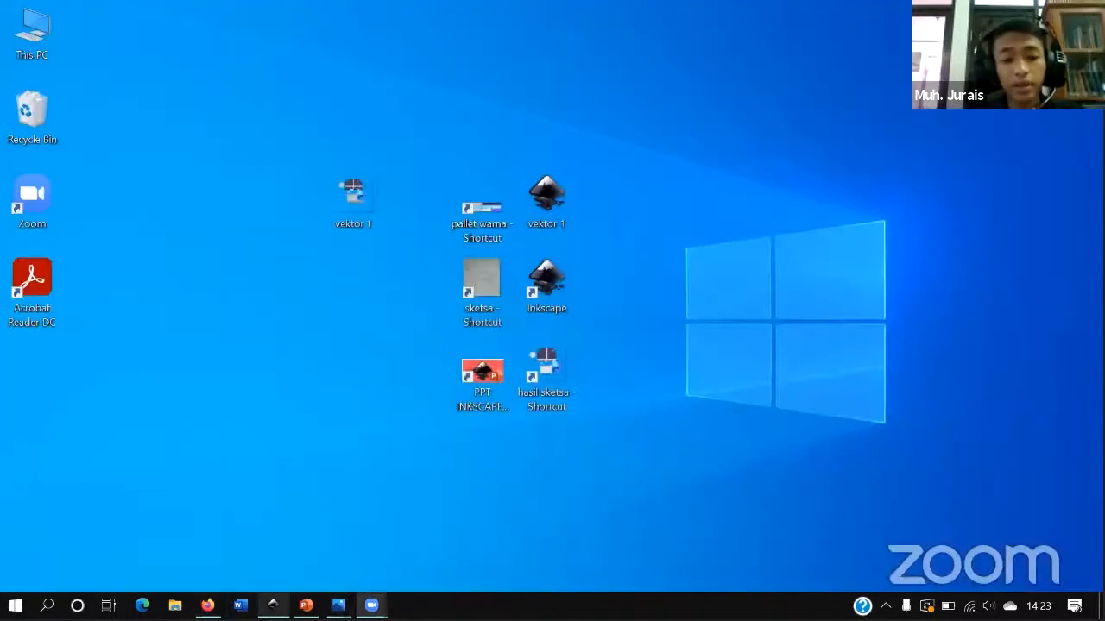
- Switch back to Inkscape, save the vektor 1.svg drawing and return to the desktop
{"action": "left_click", "coordinate": [272, 605]}
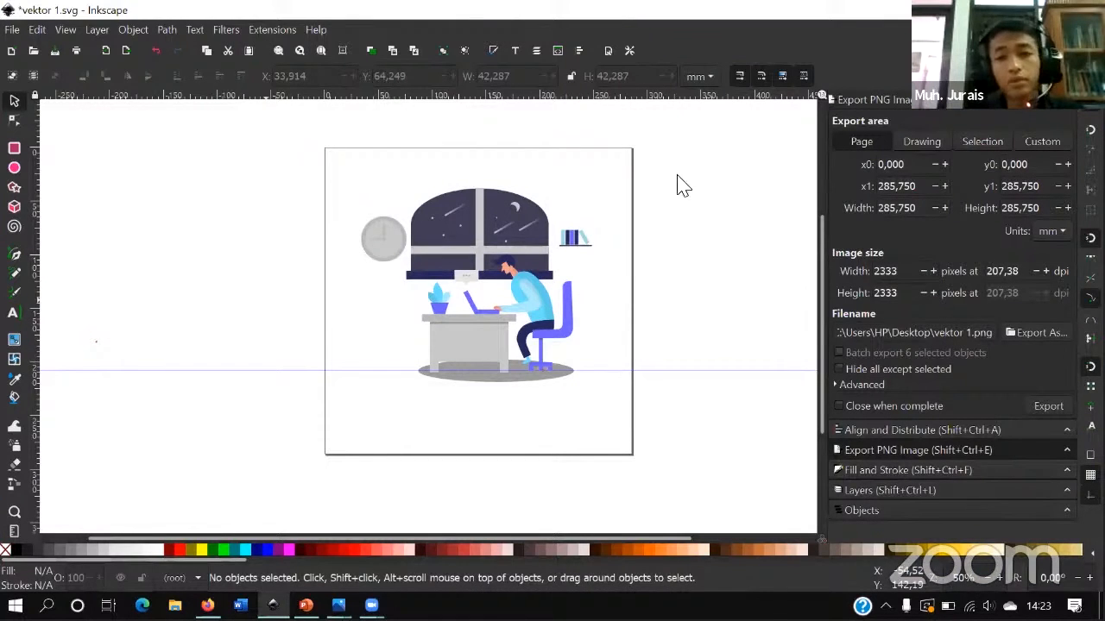
{"action": "key", "text": "ctrl+s"}
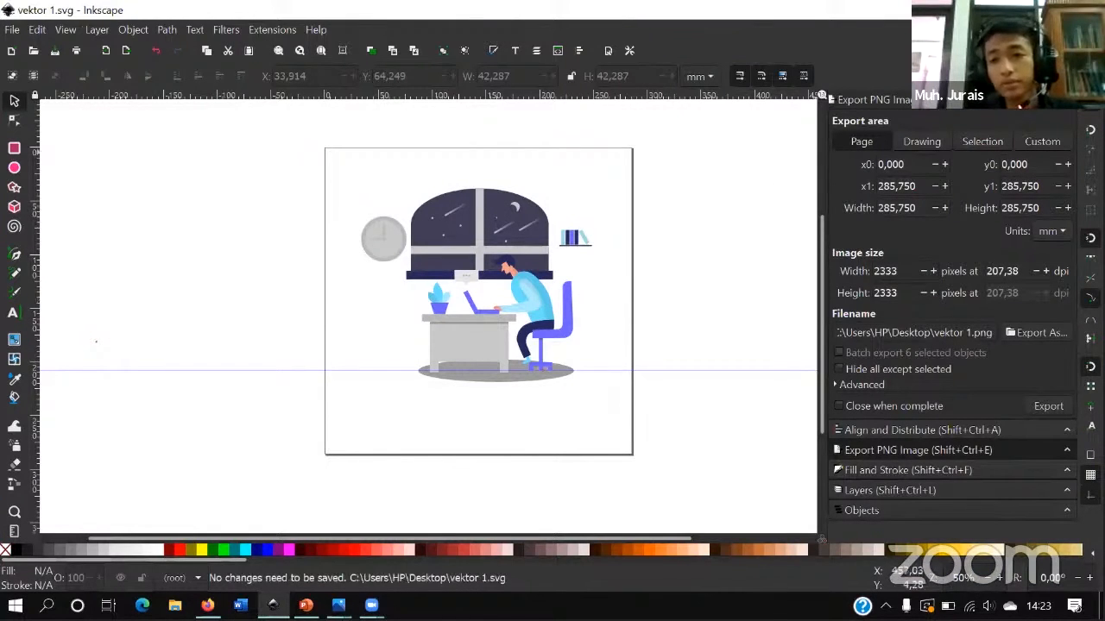
{"action": "key", "text": "super+d"}
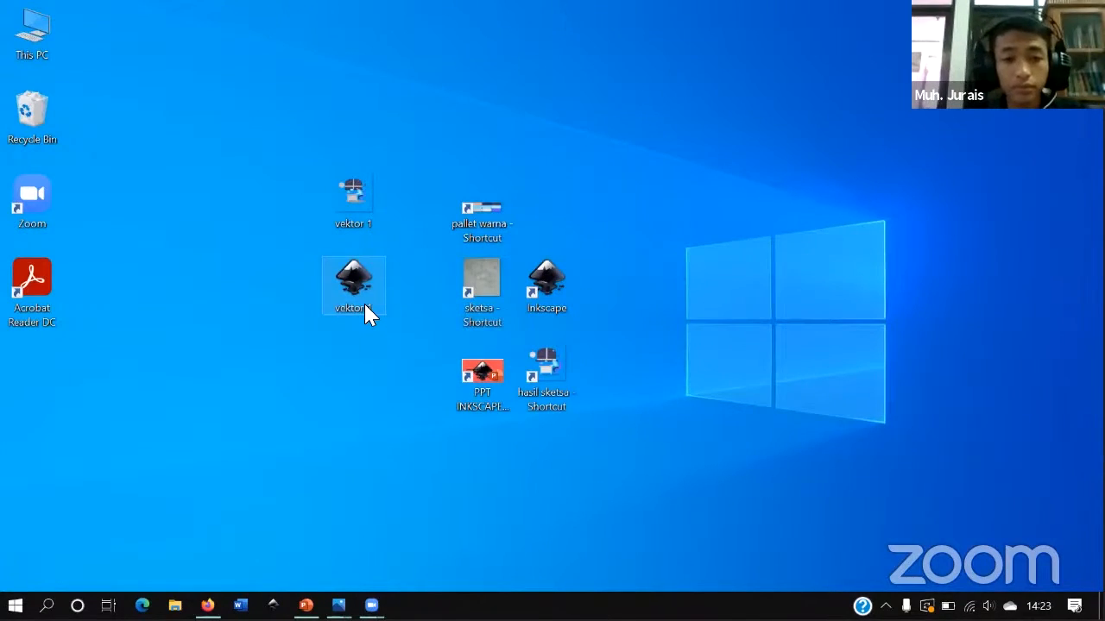
- Reopen the vektor 1 Inkscape drawing from the desktop to check it, and save and close it
{"action": "left_click", "coordinate": [366, 314]}
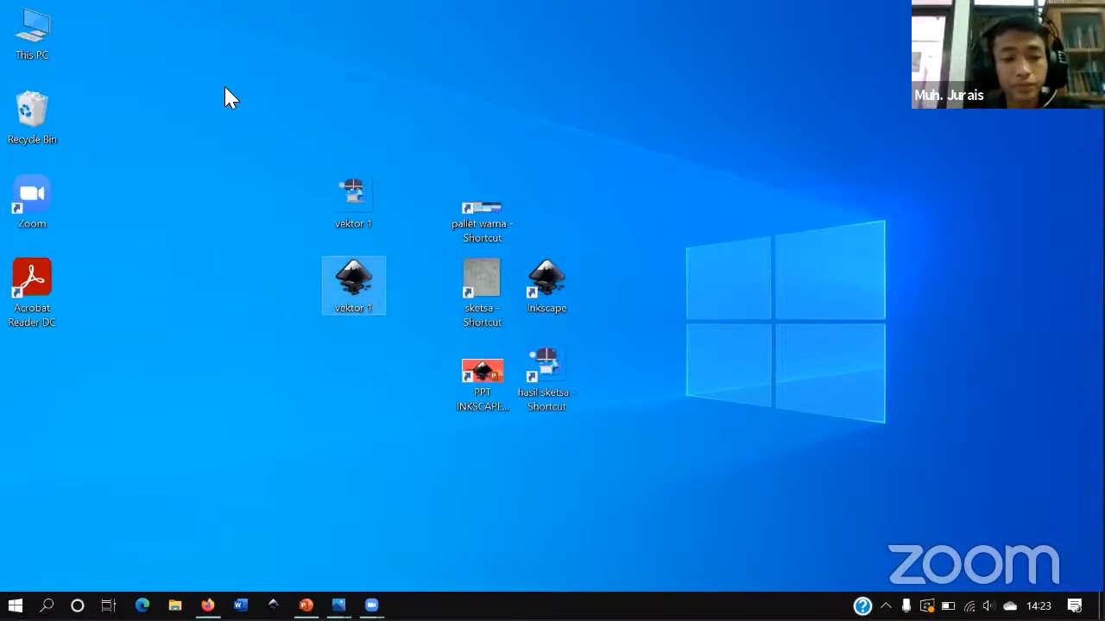
{"action": "double_click", "coordinate": [370, 296]}
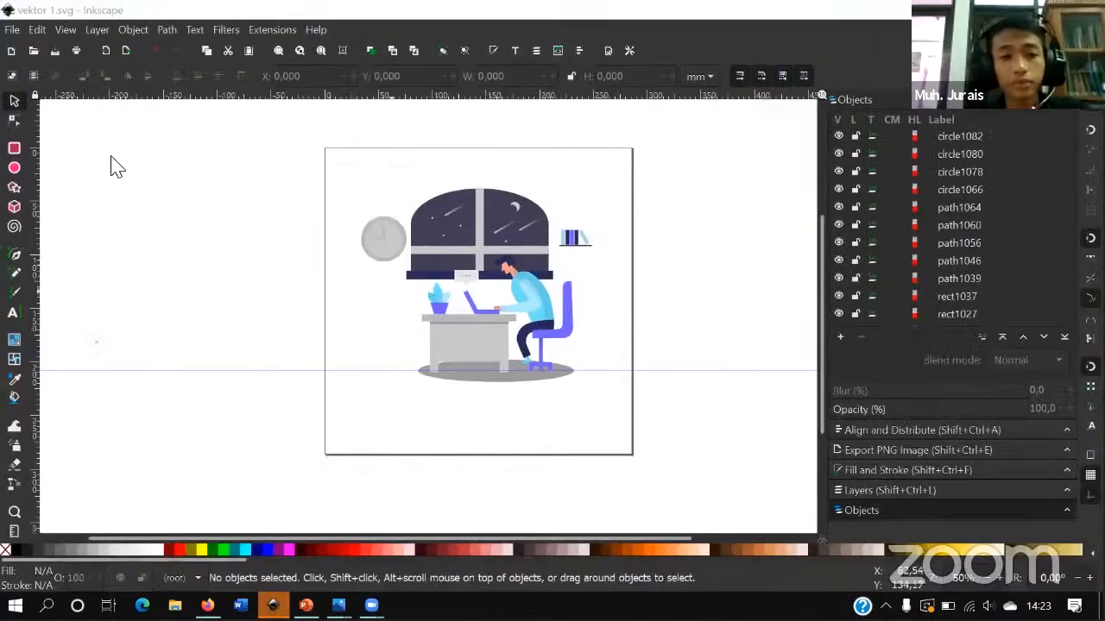
{"action": "scroll", "coordinate": [278, 238], "scroll_direction": "down", "scroll_amount": 1, "text": "ctrl"}
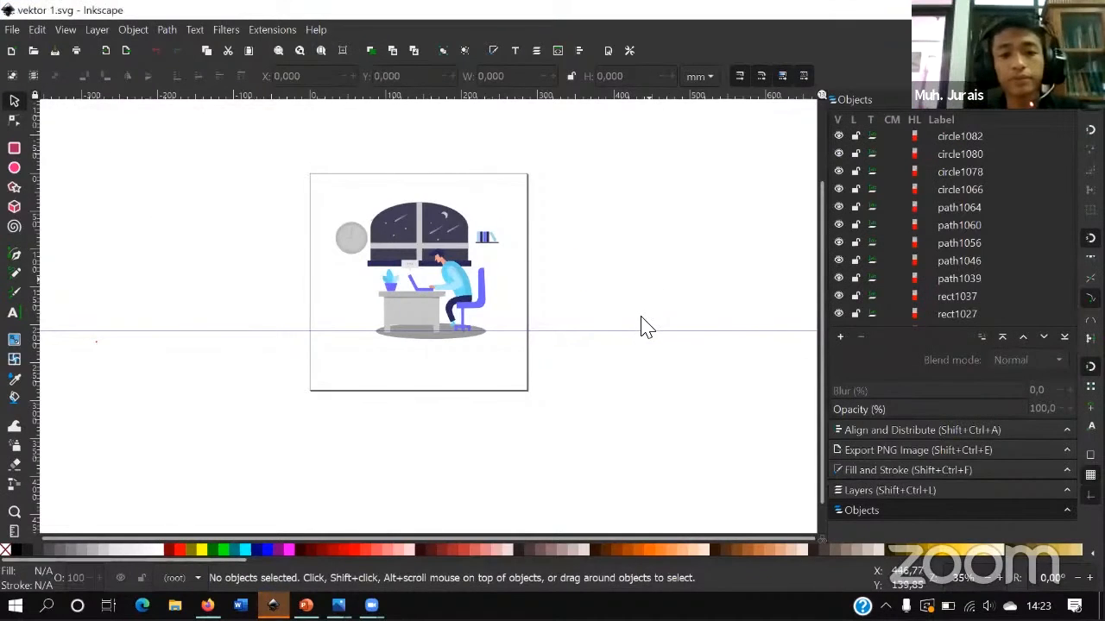
{"action": "left_click_drag", "start_coordinate": [609, 332], "coordinate": [601, 325]}
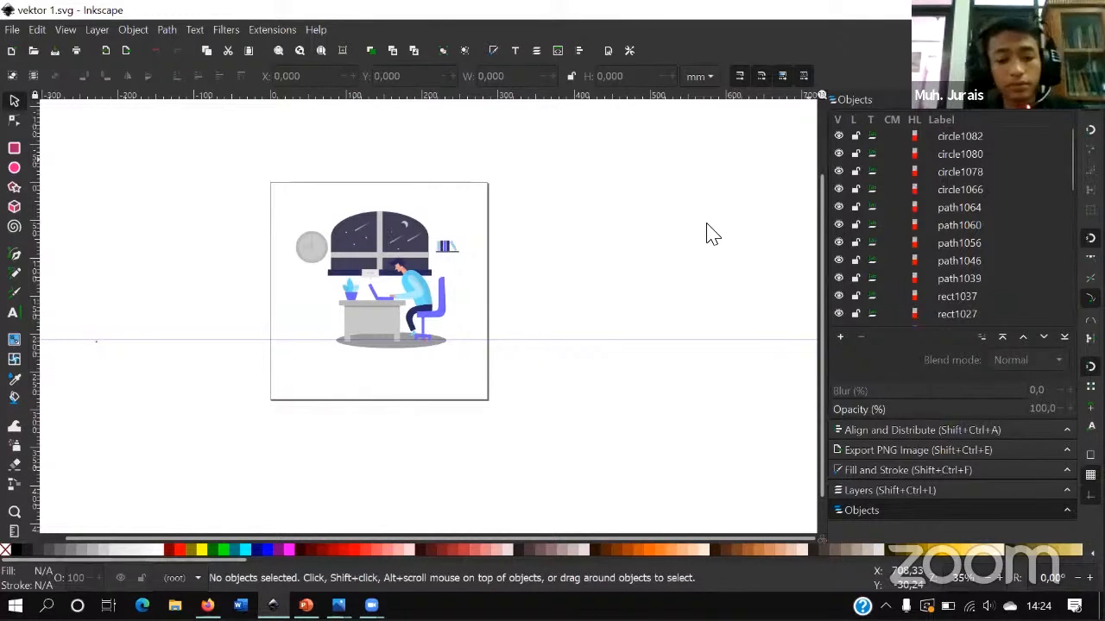
{"action": "key", "text": "ctrl+s"}
{"action": "left_click", "coordinate": [1085, 10]}
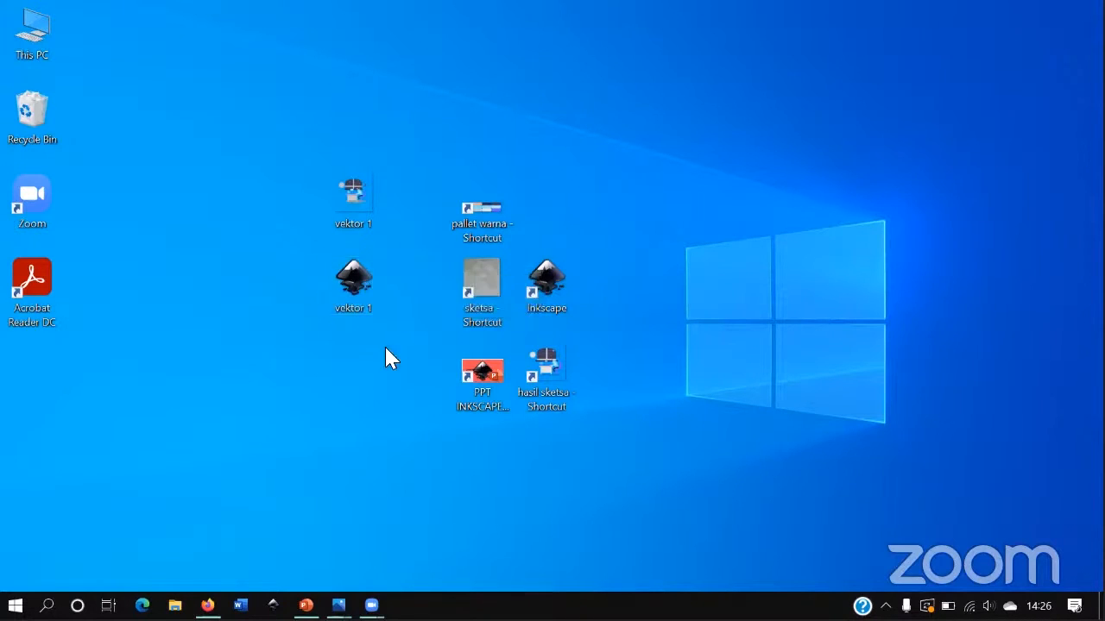
- Open the vektor 1 drawing from the desktop in Inkscape and activate the Bezier tool above the wall clock
{"action": "left_click", "coordinate": [345, 302]}
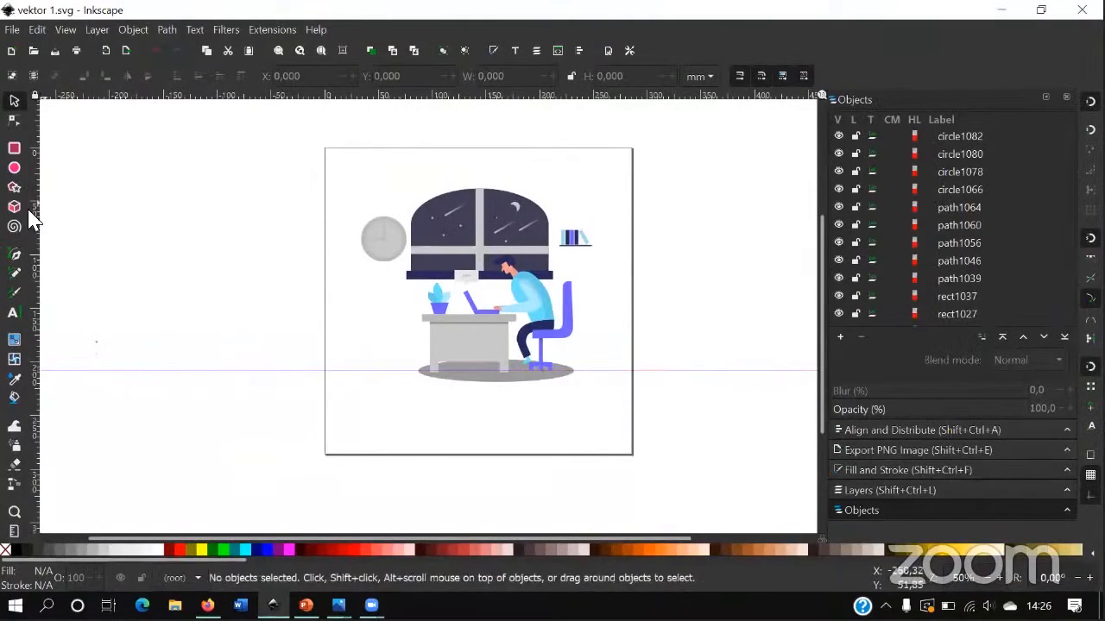
{"action": "left_click", "coordinate": [15, 255]}
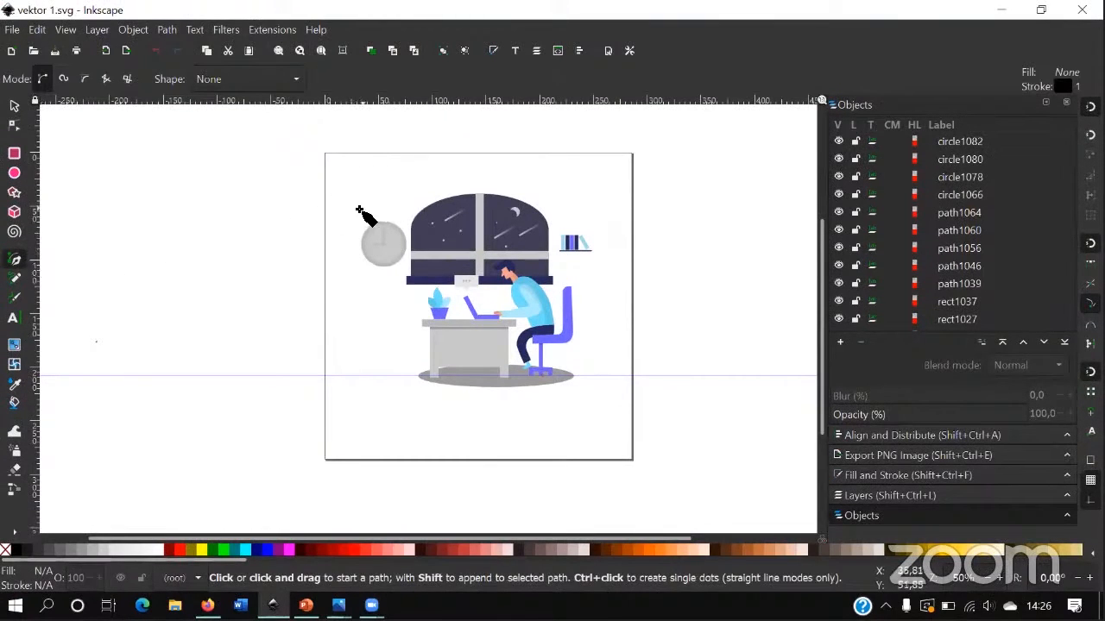
{"action": "scroll", "coordinate": [383, 210], "scroll_direction": "up", "scroll_amount": 3}
{"action": "left_click", "coordinate": [385, 211]}
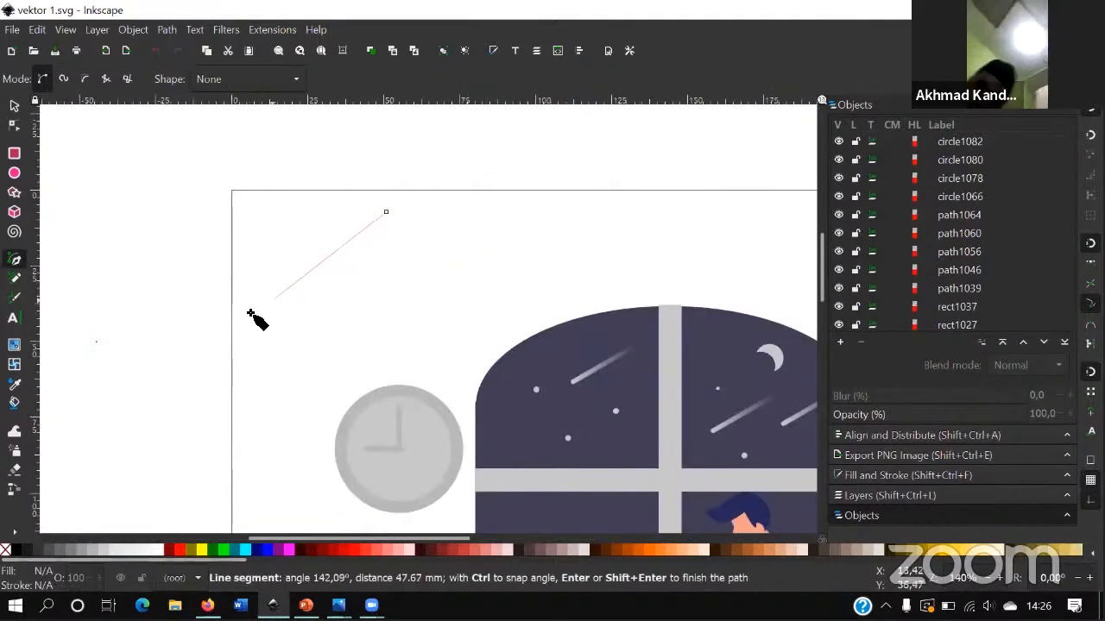
{"action": "left_click", "coordinate": [211, 335]}
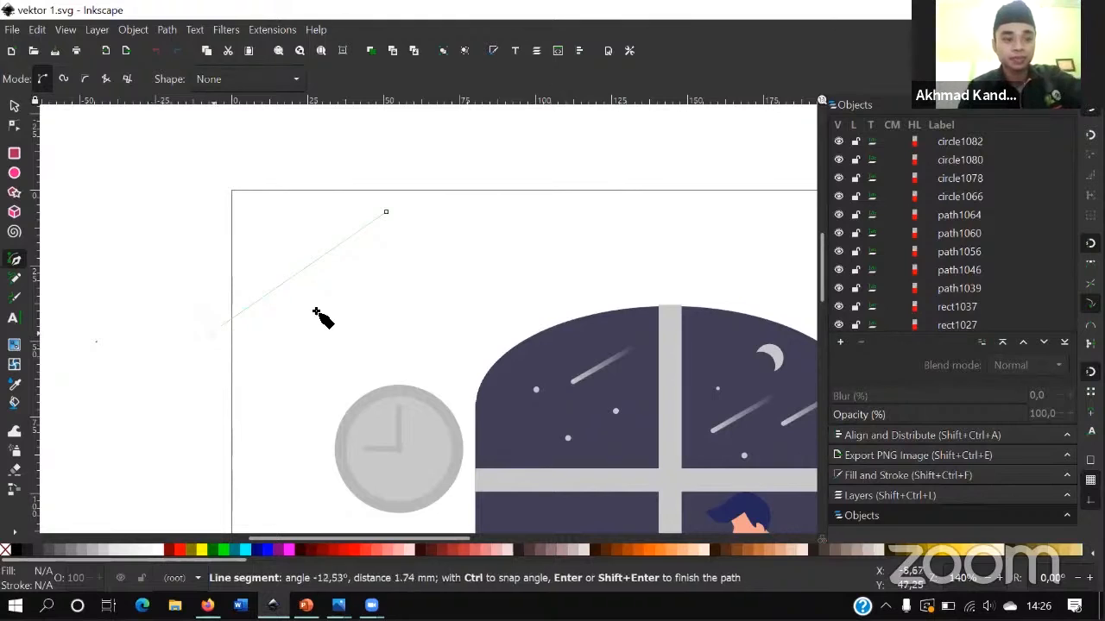
{"action": "key", "text": "BackSpace"}
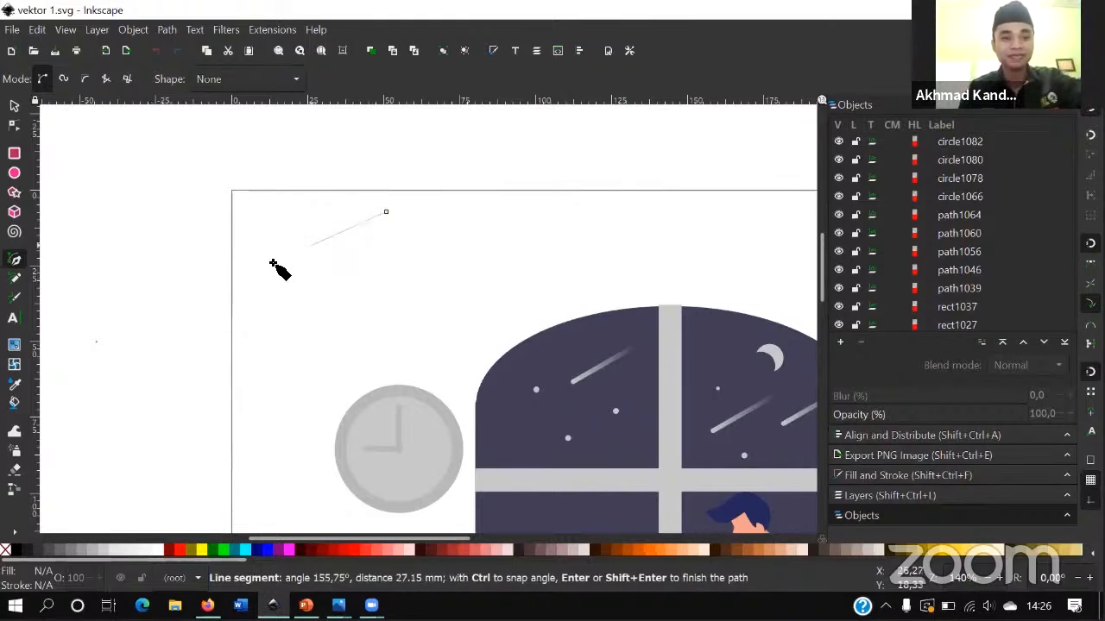
{"action": "left_click", "coordinate": [199, 309]}
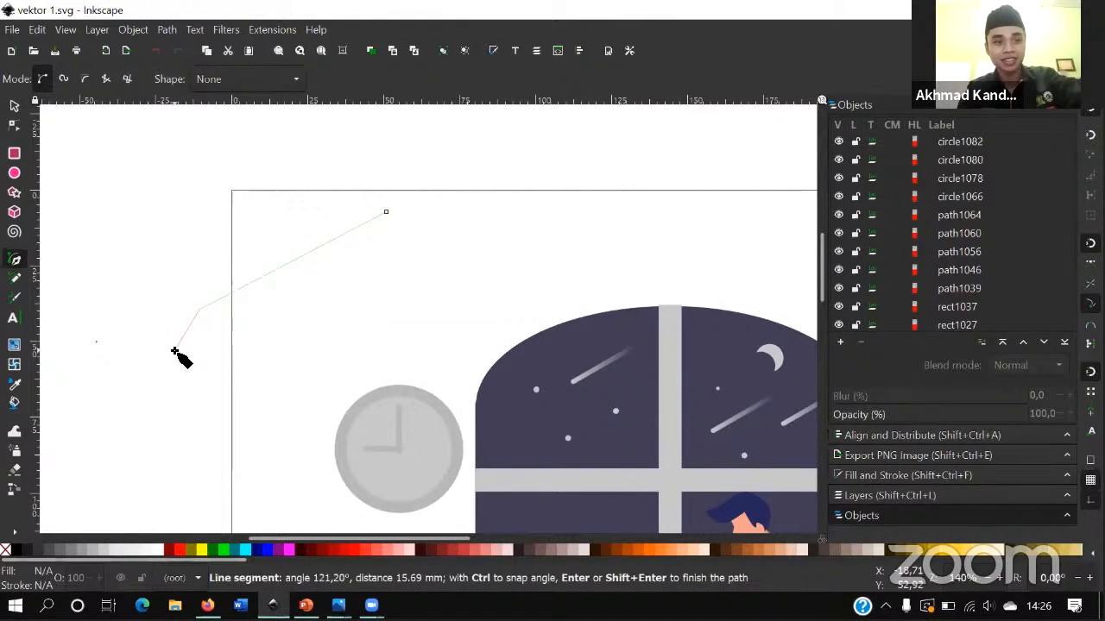
{"action": "key", "text": "space"}
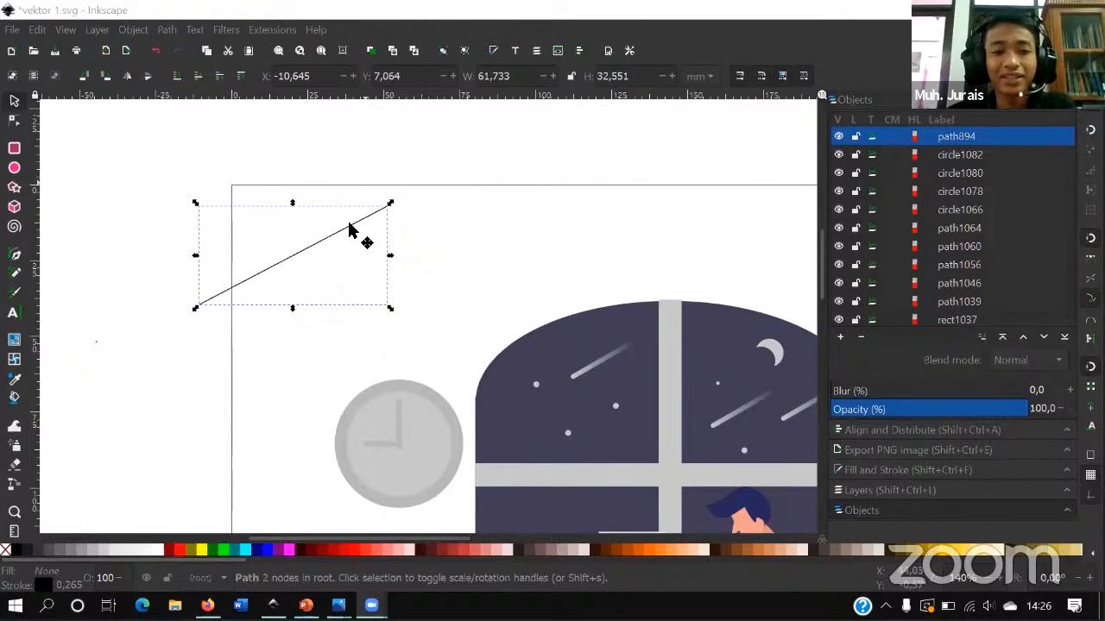
{"action": "key", "text": "Delete"}
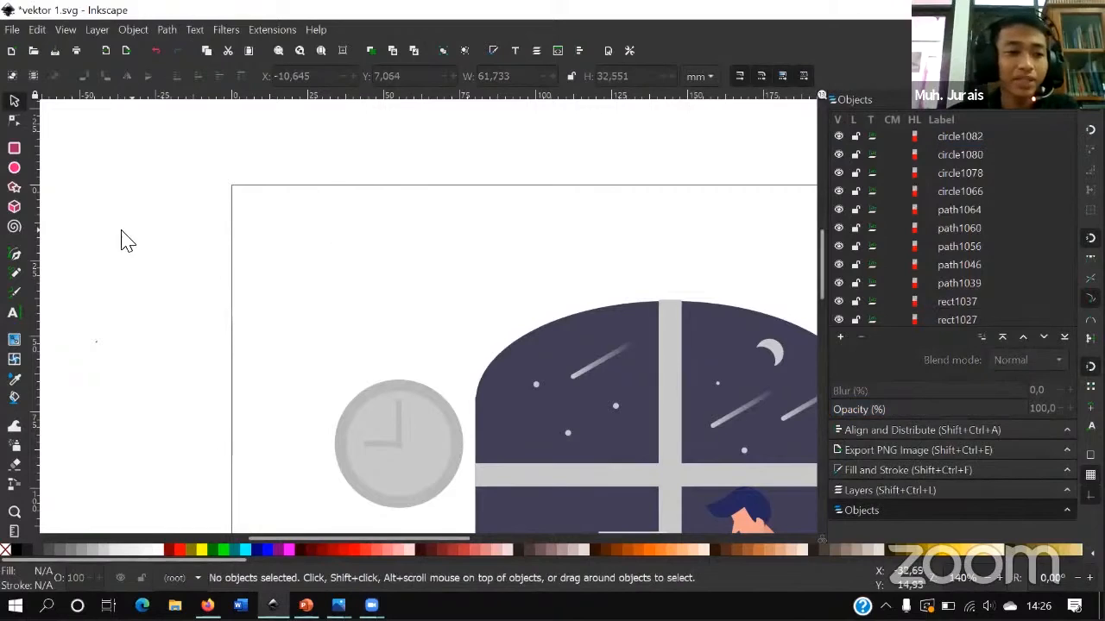
- Draw a straight diagonal Bezier line about 66 mm wide and 40 mm high across the page's upper-left corner, above the clock
{"action": "left_click", "coordinate": [15, 256]}
{"action": "left_click", "coordinate": [381, 187]}
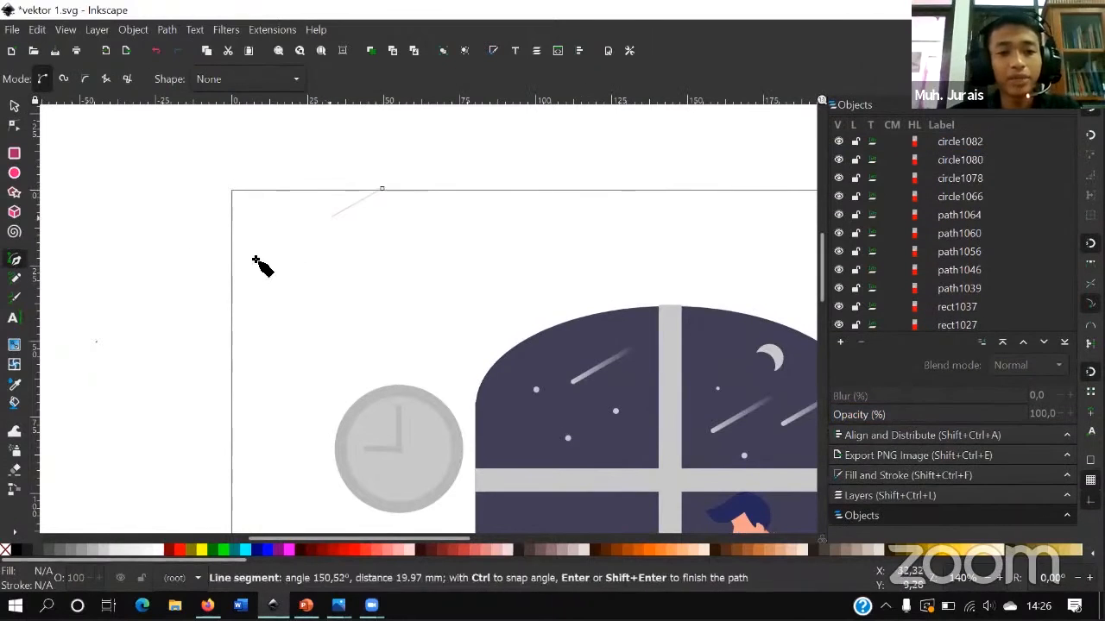
{"action": "left_click", "coordinate": [181, 309]}
{"action": "key", "text": "Return"}
{"action": "key", "text": "s"}
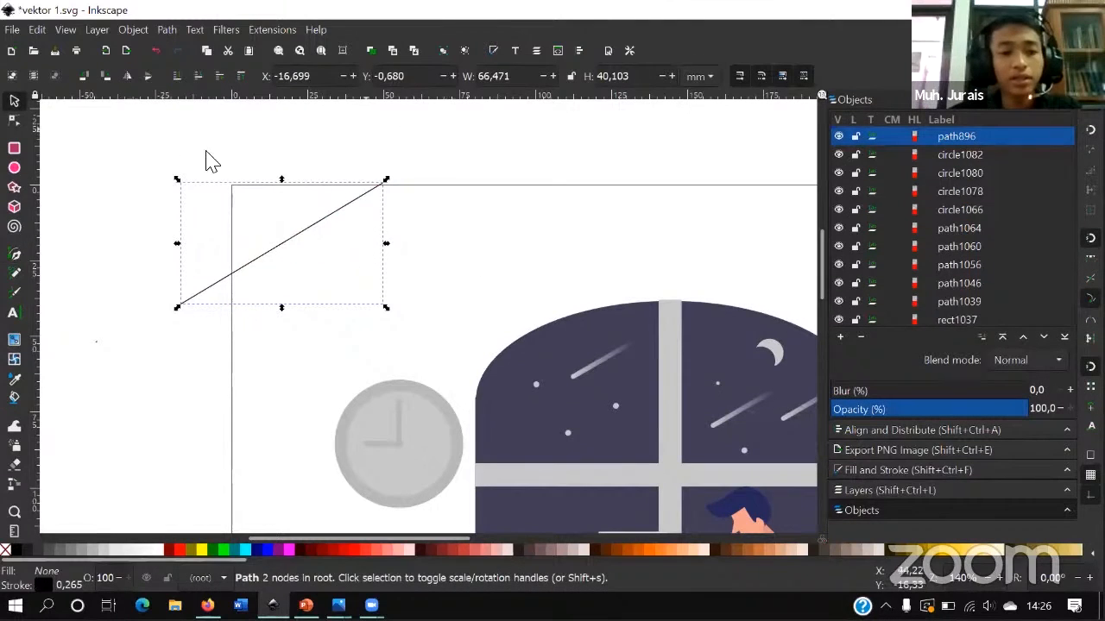
- Move the line's lower end node just inside the page's left edge and bend the segment into a downward-bulging curve
{"action": "left_click", "coordinate": [15, 121]}
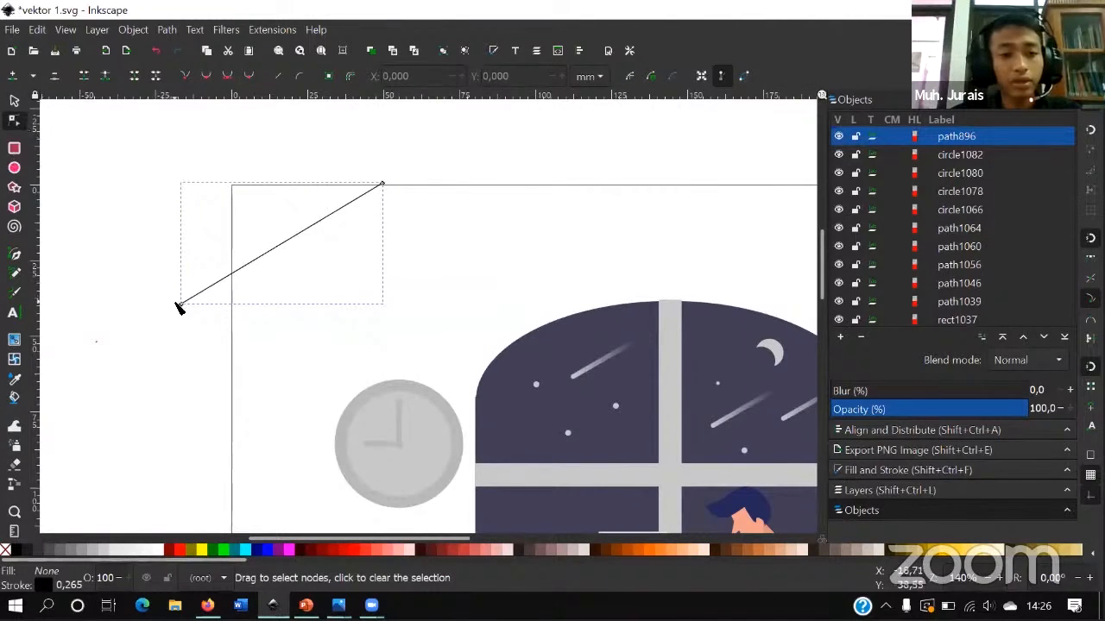
{"action": "left_click_drag", "start_coordinate": [183, 307], "coordinate": [239, 277]}
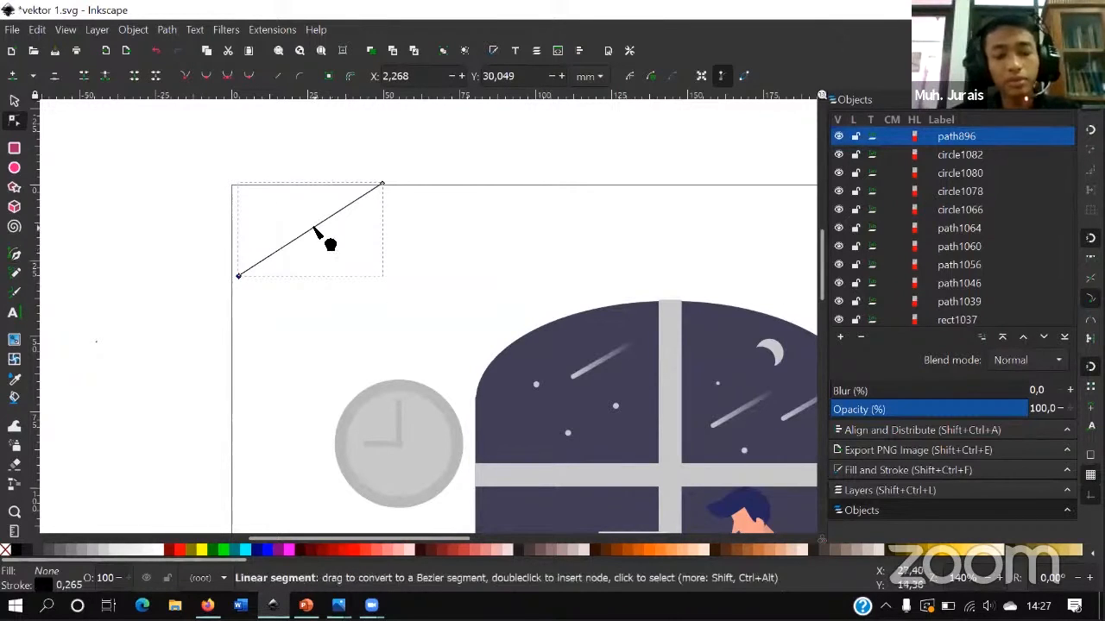
{"action": "left_click_drag", "start_coordinate": [313, 233], "coordinate": [341, 260]}
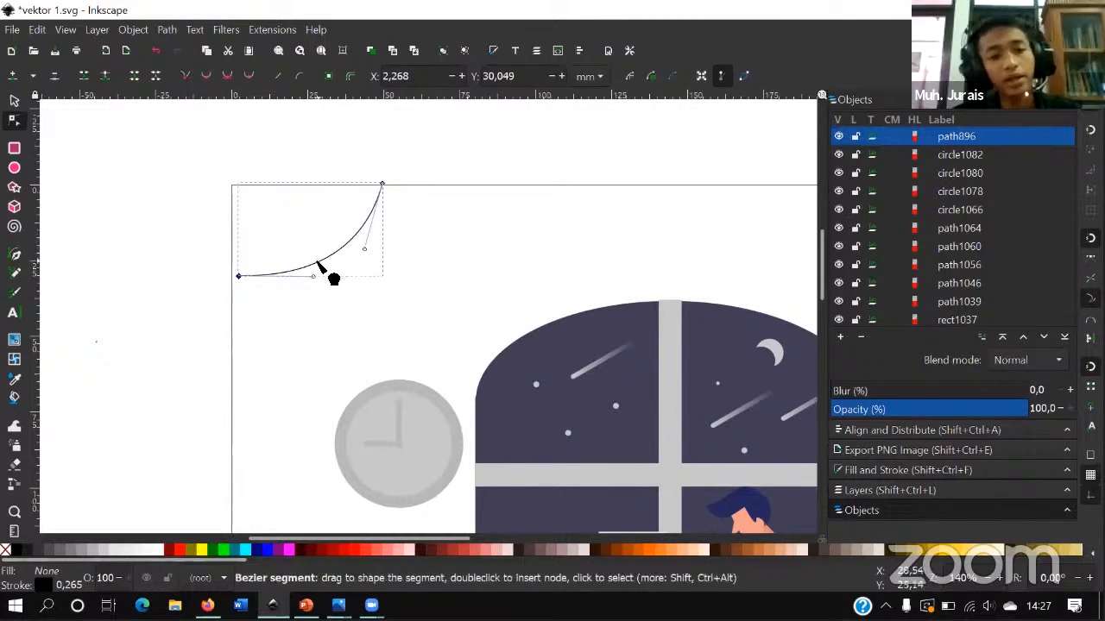
- Insert two nodes near the middle of the curve and delete the segment between them
{"action": "double_click", "coordinate": [317, 263]}
{"action": "double_click", "coordinate": [343, 246]}
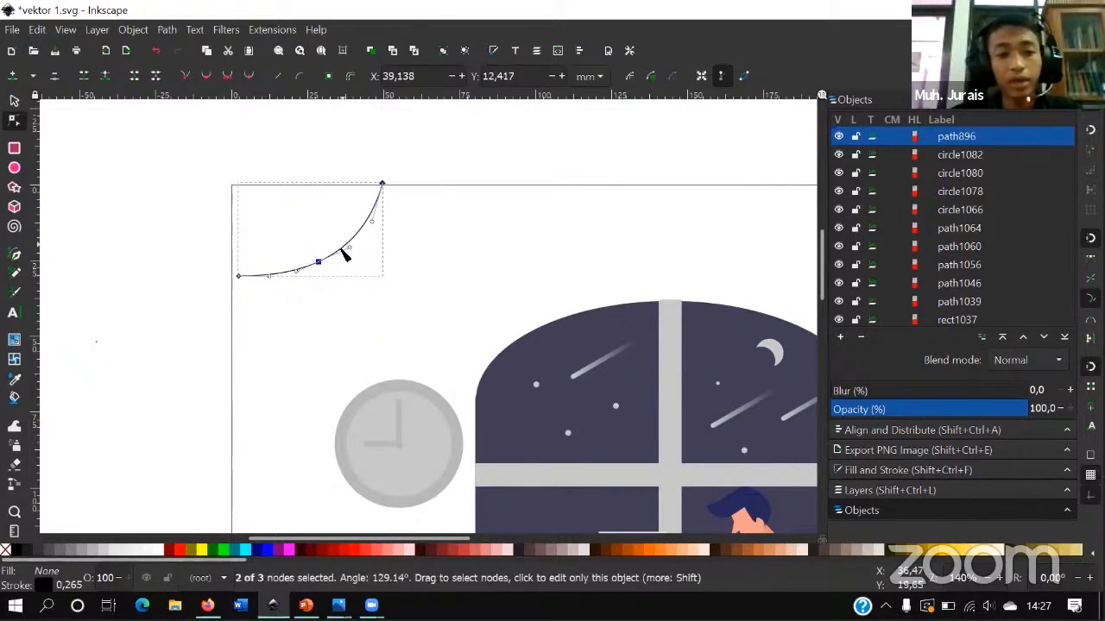
{"action": "scroll", "coordinate": [334, 259], "scroll_direction": "up", "scroll_amount": 3, "text": "ctrl"}
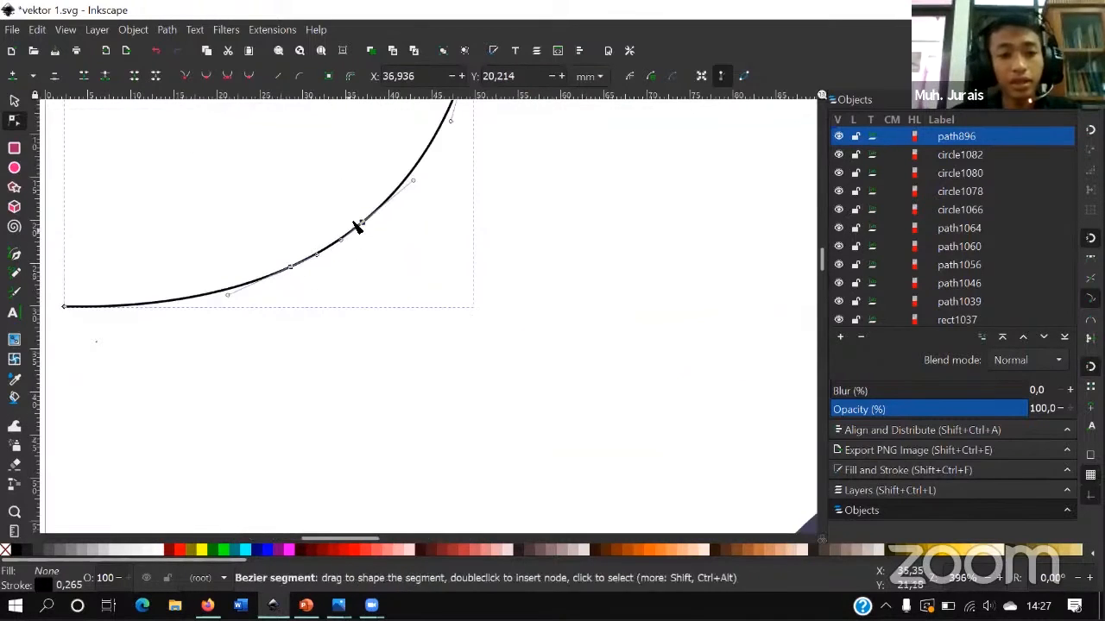
{"action": "left_click", "coordinate": [291, 268]}
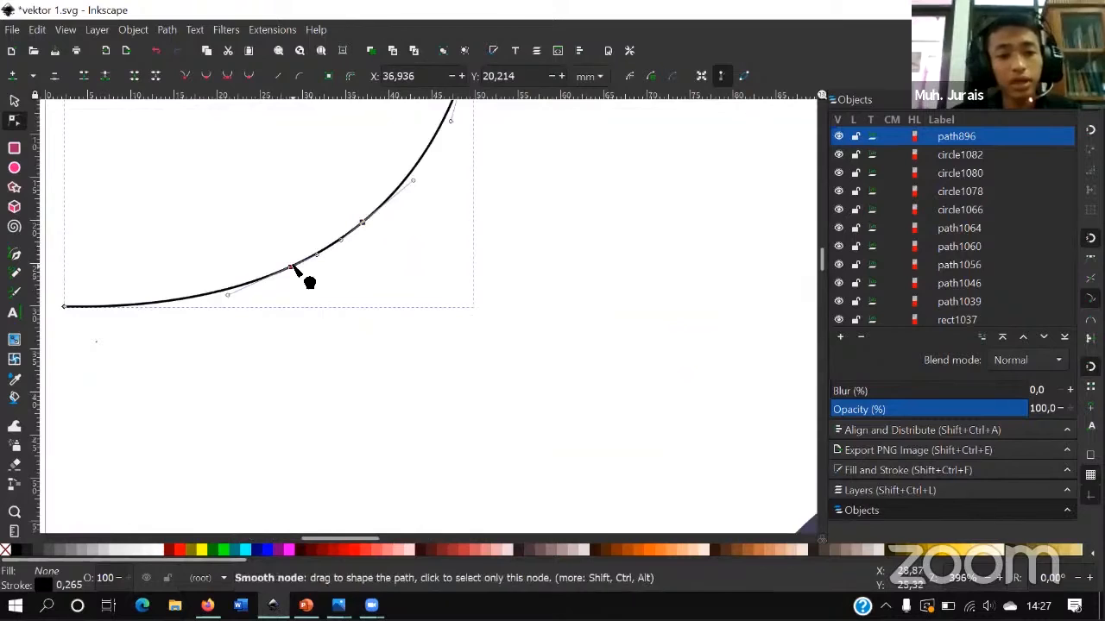
{"action": "left_click", "coordinate": [360, 225]}
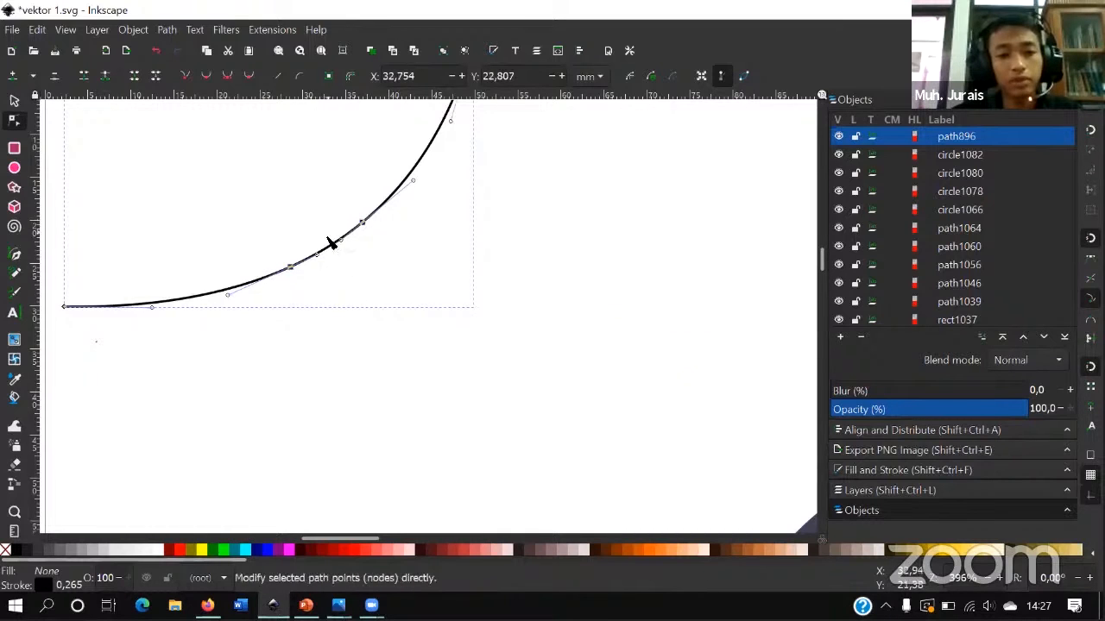
{"action": "left_click", "coordinate": [361, 226]}
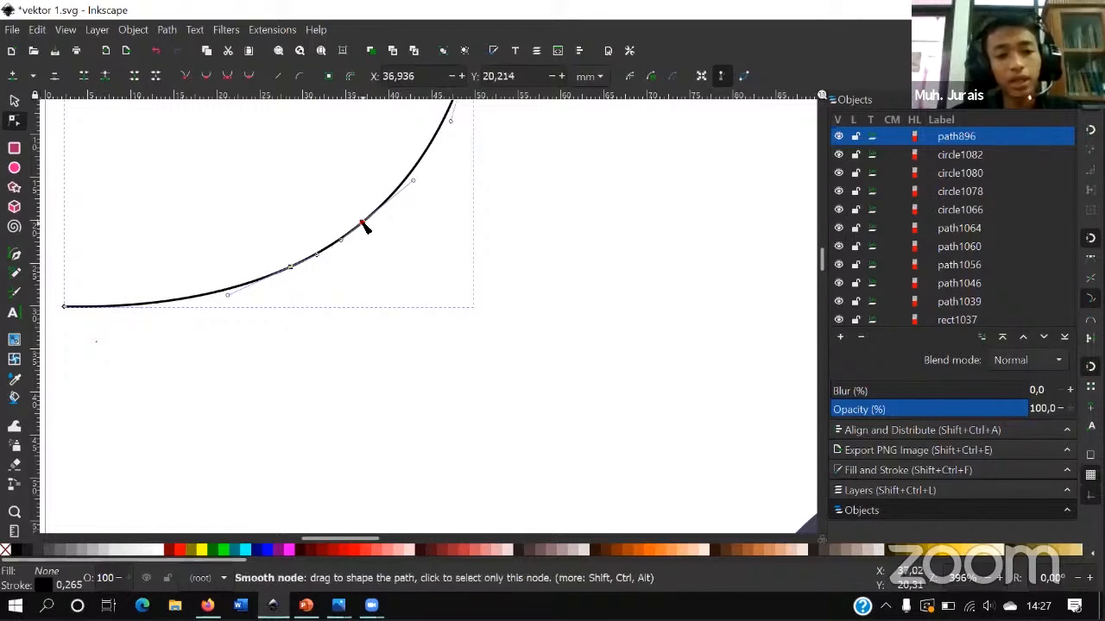
{"action": "left_click", "coordinate": [293, 272]}
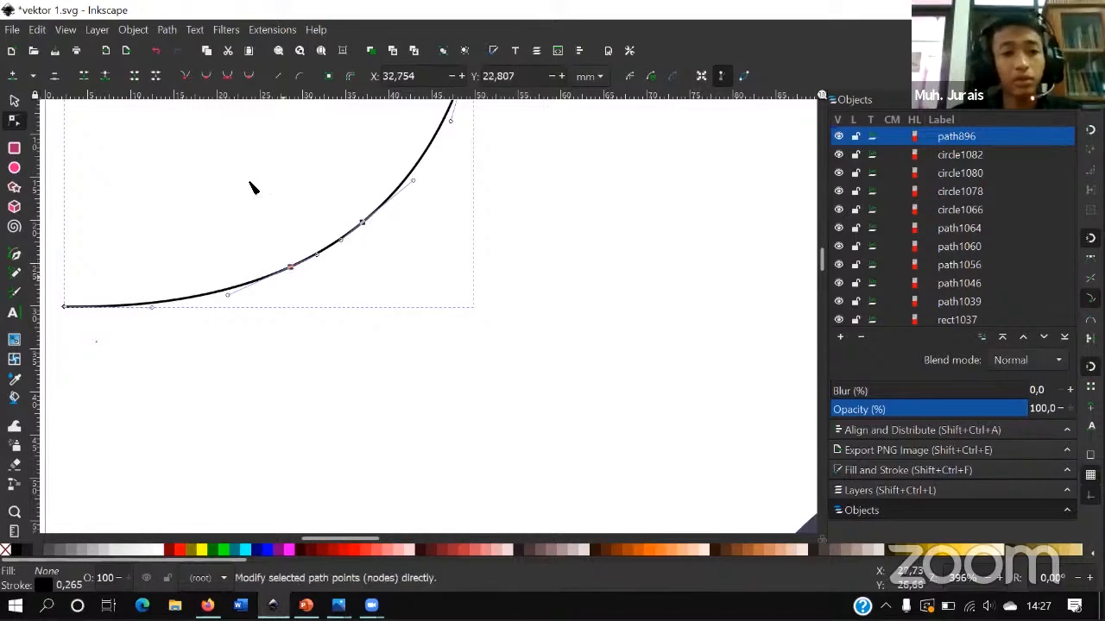
{"action": "left_click", "coordinate": [157, 77]}
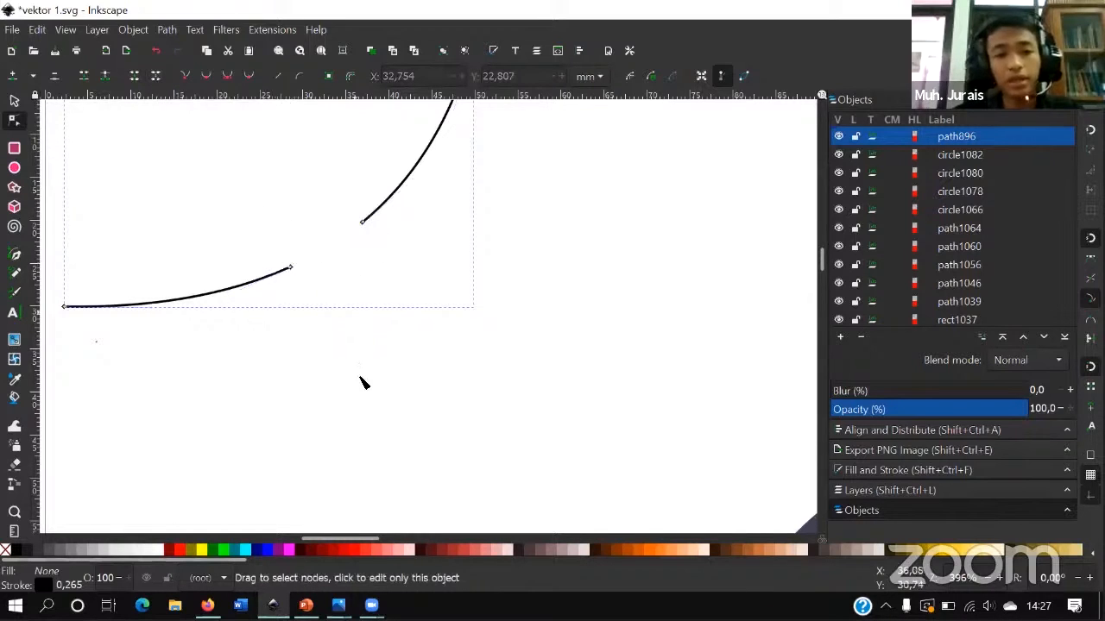
- Join the two open end nodes at the curve's gap with a new segment and finish node editing
{"action": "left_click", "coordinate": [301, 265]}
{"action": "scroll", "coordinate": [289, 264], "scroll_direction": "up", "scroll_amount": 2}
{"action": "scroll", "coordinate": [369, 298], "scroll_direction": "up", "scroll_amount": 1}
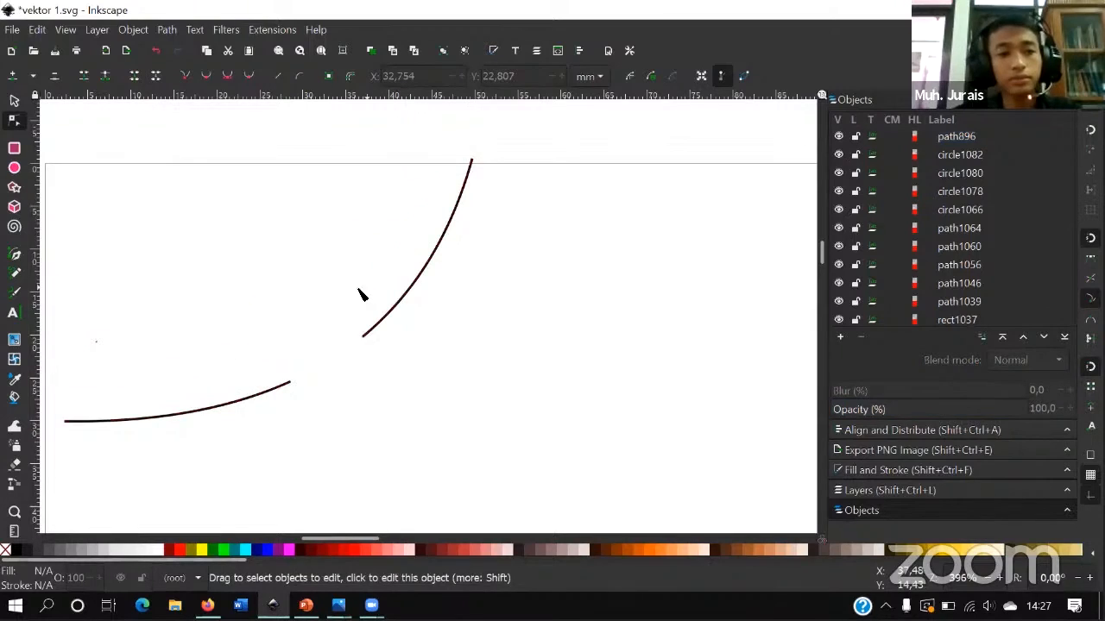
{"action": "left_click", "coordinate": [364, 335]}
{"action": "left_click", "coordinate": [362, 335]}
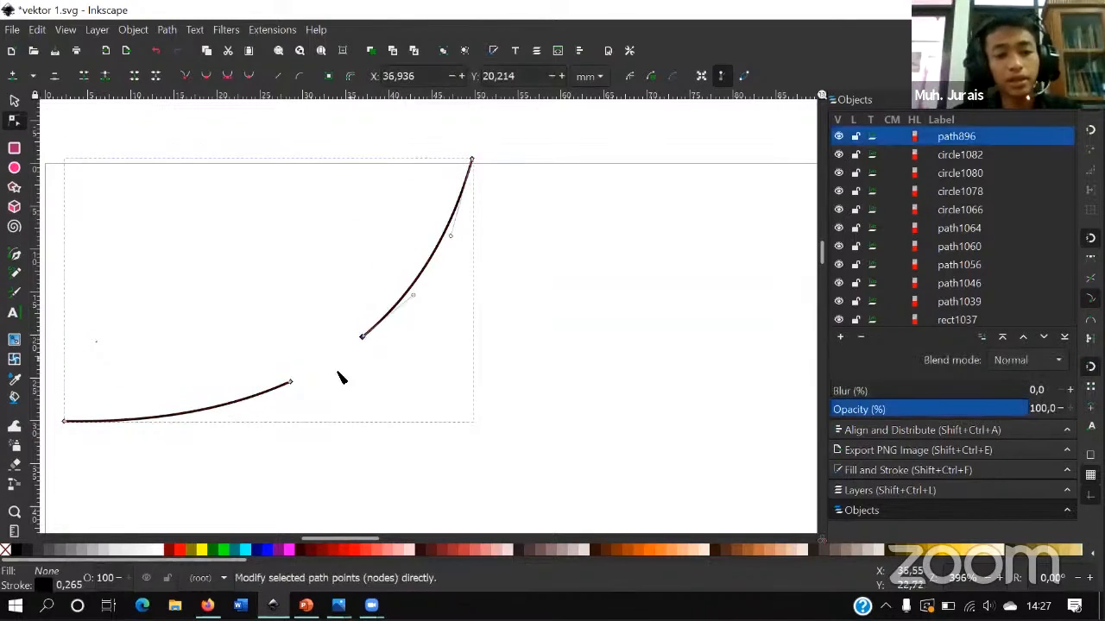
{"action": "left_click", "coordinate": [292, 384], "text": "shift"}
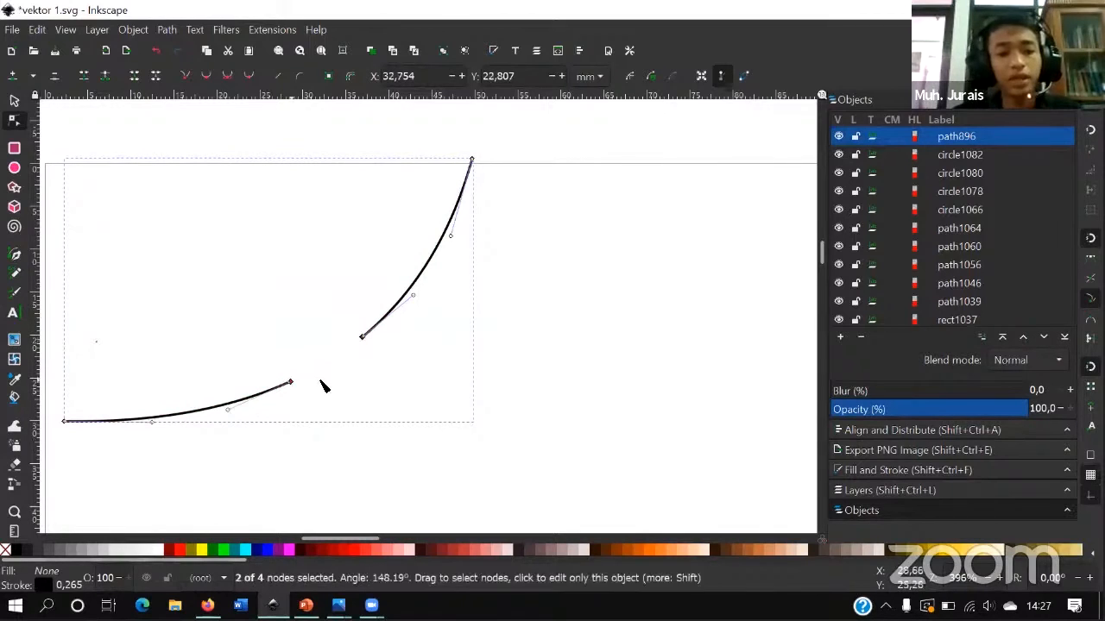
{"action": "left_click", "coordinate": [135, 78]}
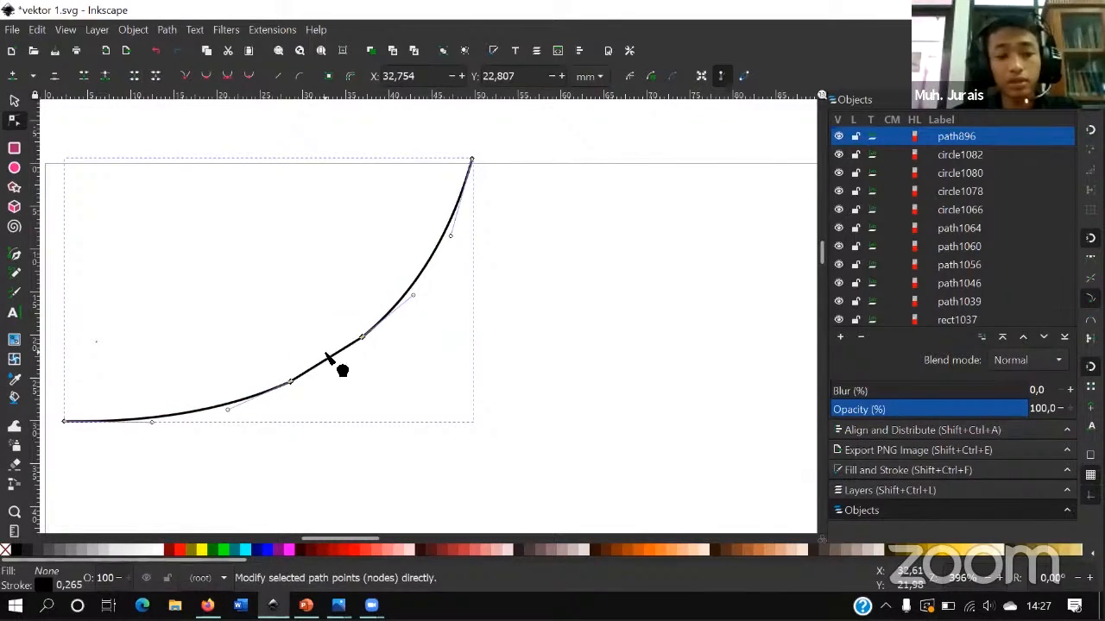
{"action": "left_click", "coordinate": [429, 328]}
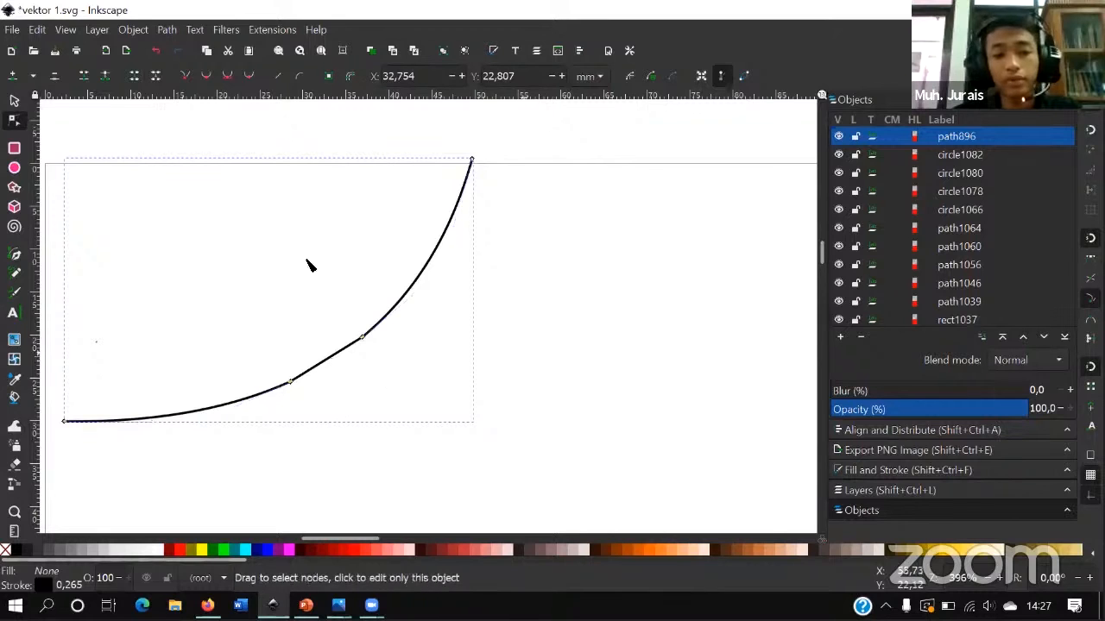
{"action": "key", "text": "s"}
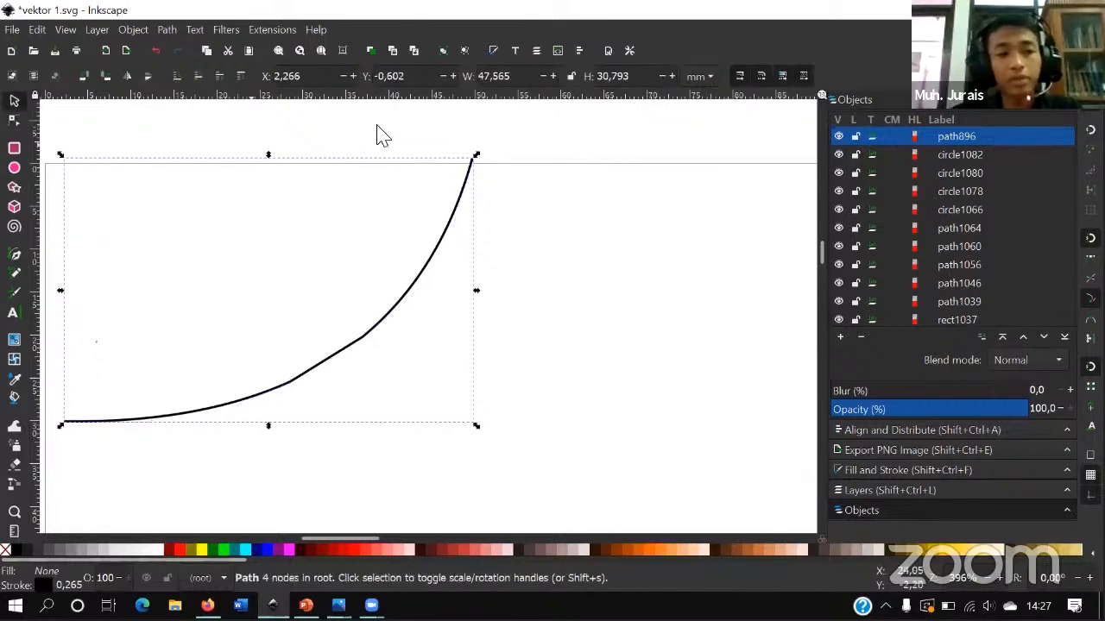
{"action": "left_click", "coordinate": [431, 135]}
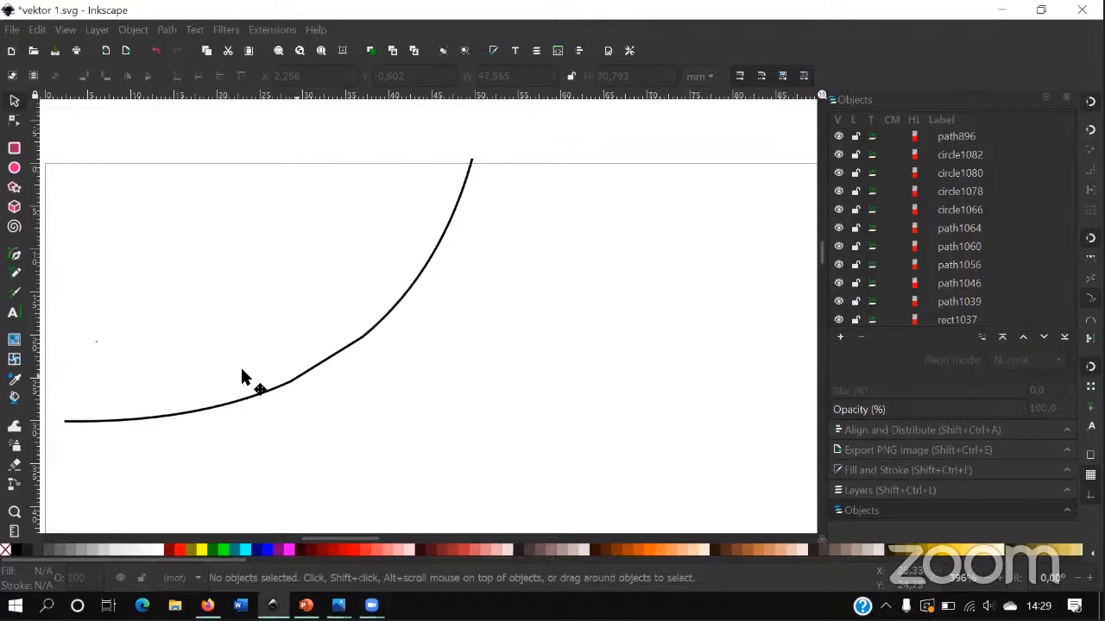
{"action": "left_click", "coordinate": [242, 378]}
{"action": "left_click", "coordinate": [523, 211]}
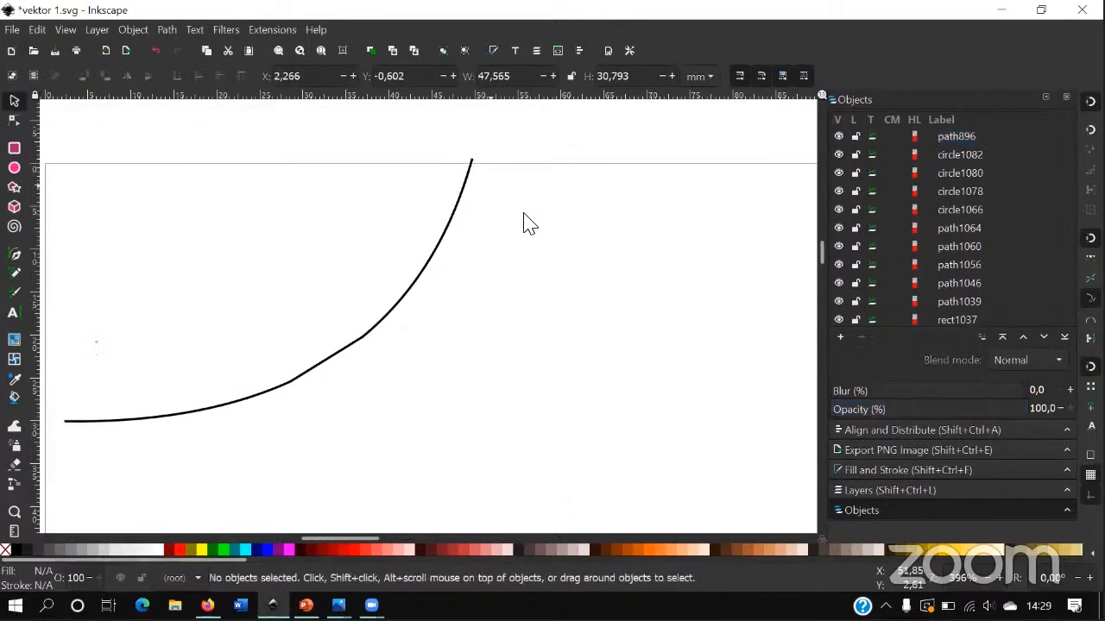
{"action": "scroll", "coordinate": [524, 214], "scroll_direction": "down", "scroll_amount": 2}
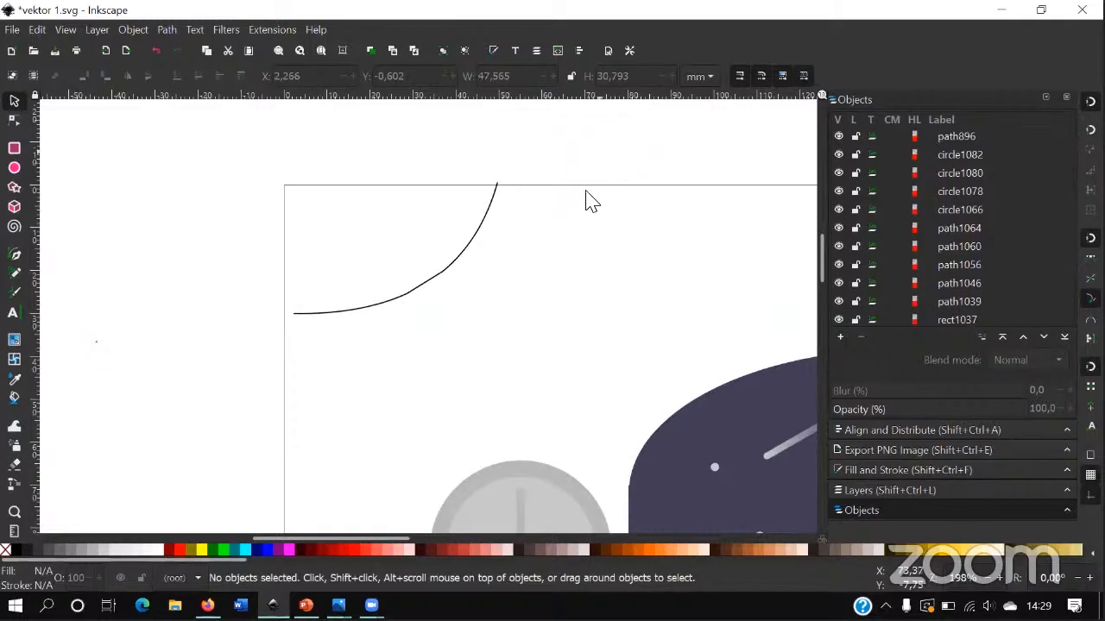
{"action": "scroll", "coordinate": [570, 404], "scroll_direction": "down", "scroll_amount": 3}
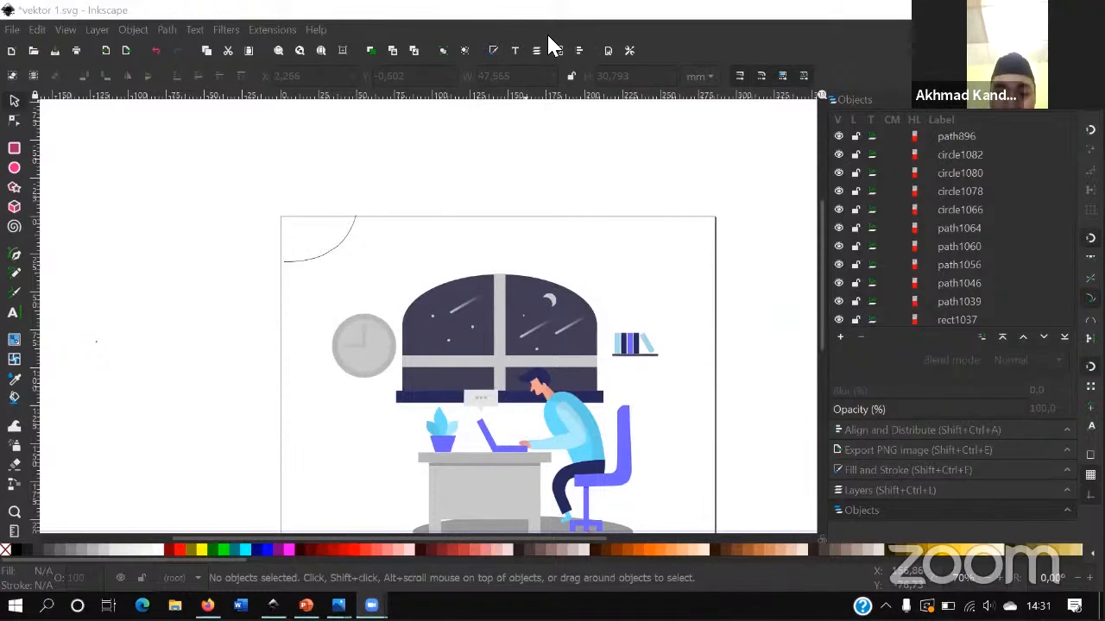
{"action": "left_click", "coordinate": [284, 242]}
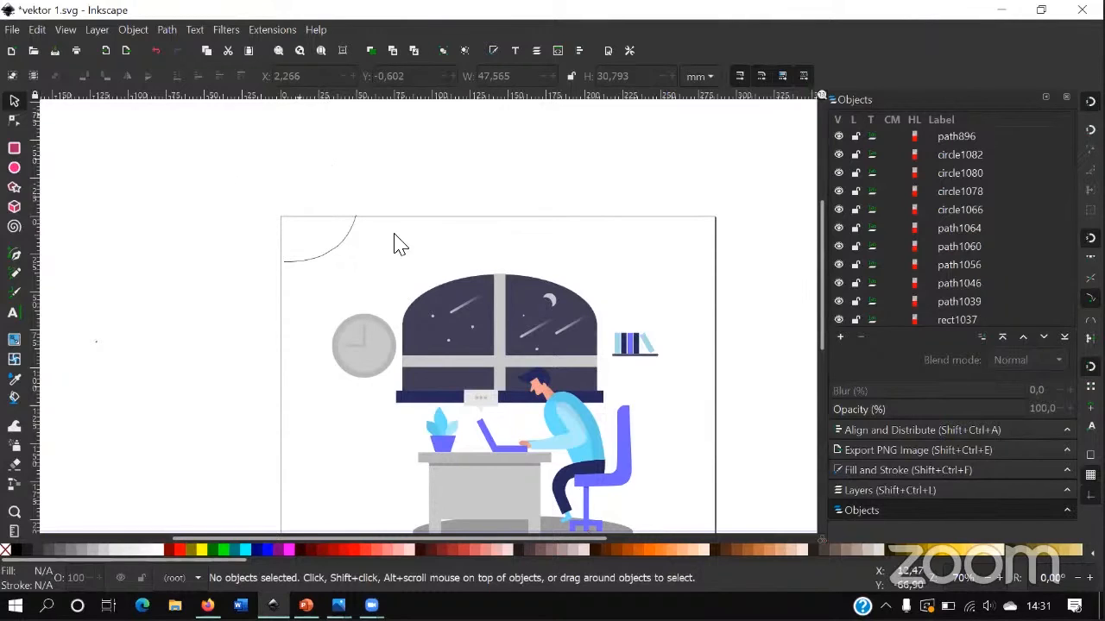
{"action": "scroll", "coordinate": [370, 239], "scroll_direction": "down", "scroll_amount": 3}
{"action": "left_click_drag", "start_coordinate": [513, 281], "coordinate": [475, 243]}
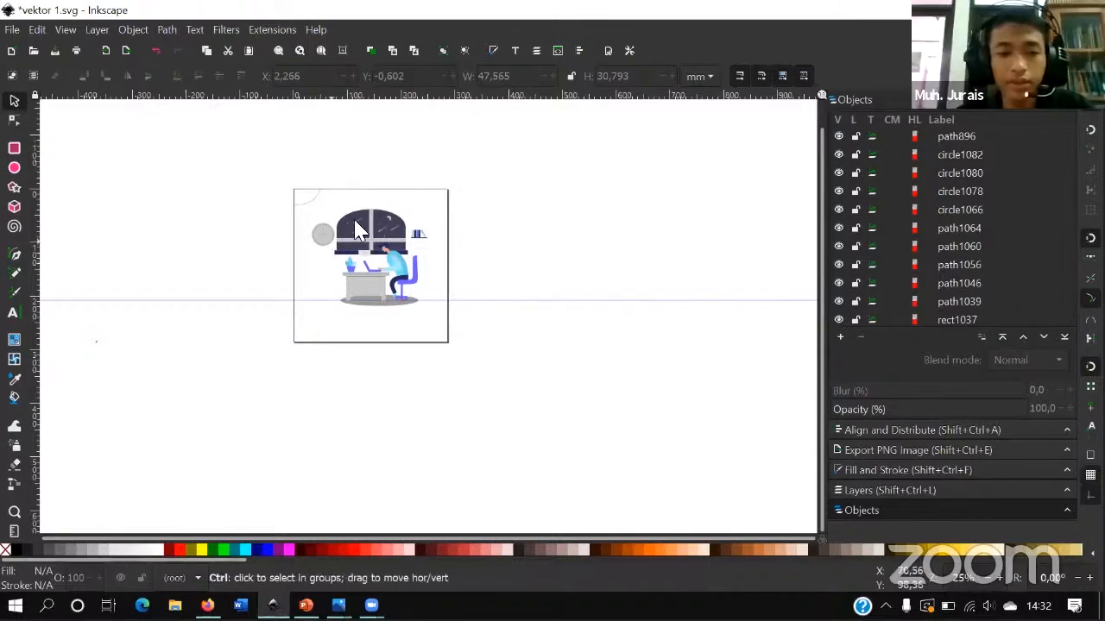
{"action": "scroll", "coordinate": [389, 234], "scroll_direction": "up", "scroll_amount": 3}
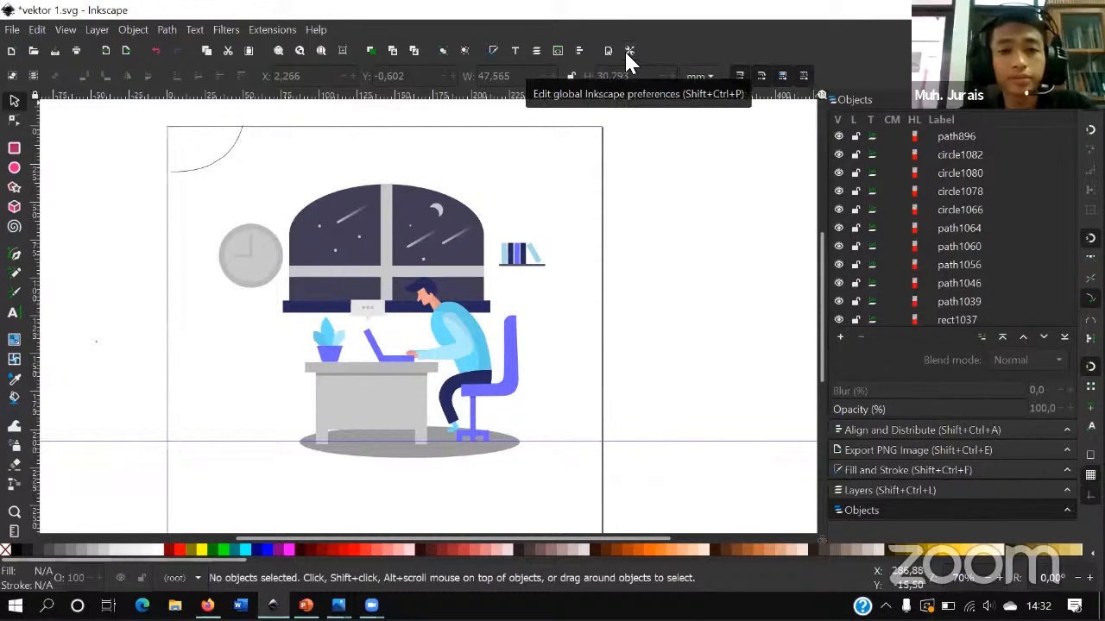
{"action": "left_click", "coordinate": [13, 29]}
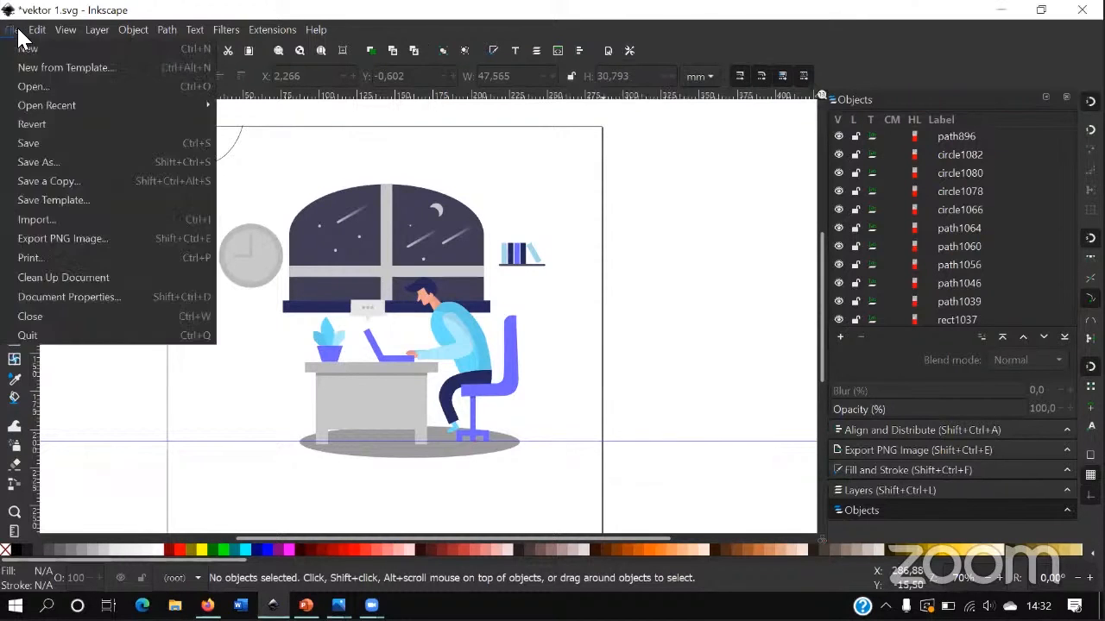
{"action": "mouse_move", "coordinate": [40, 30]}
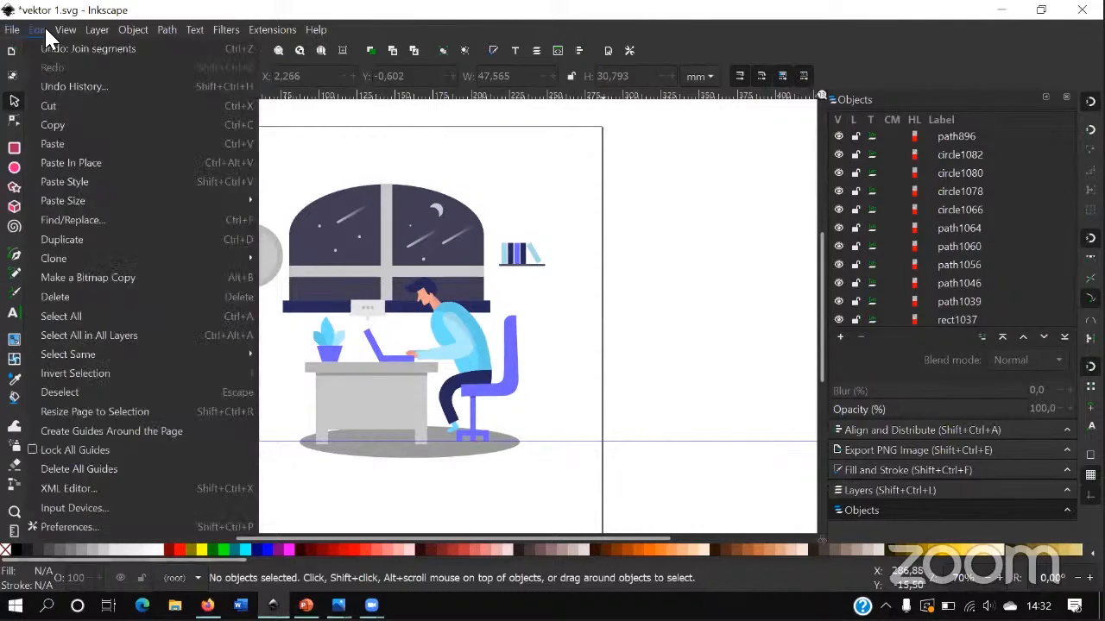
- Open the program preferences and expand the Behavior and Input/Output categories
{"action": "left_click", "coordinate": [628, 51]}
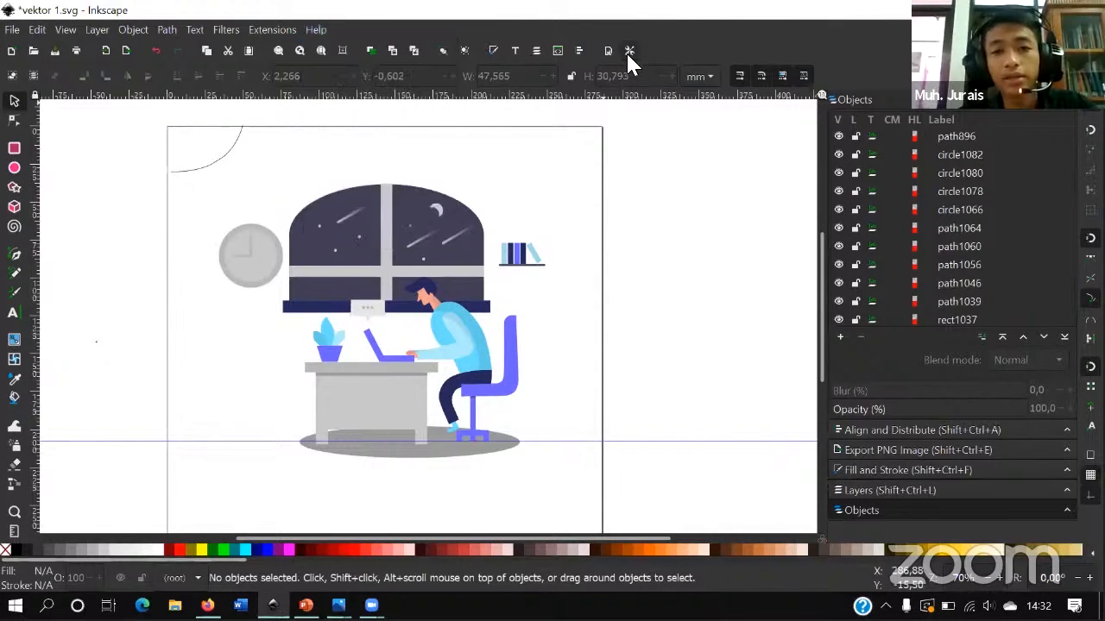
{"action": "left_click", "coordinate": [629, 50]}
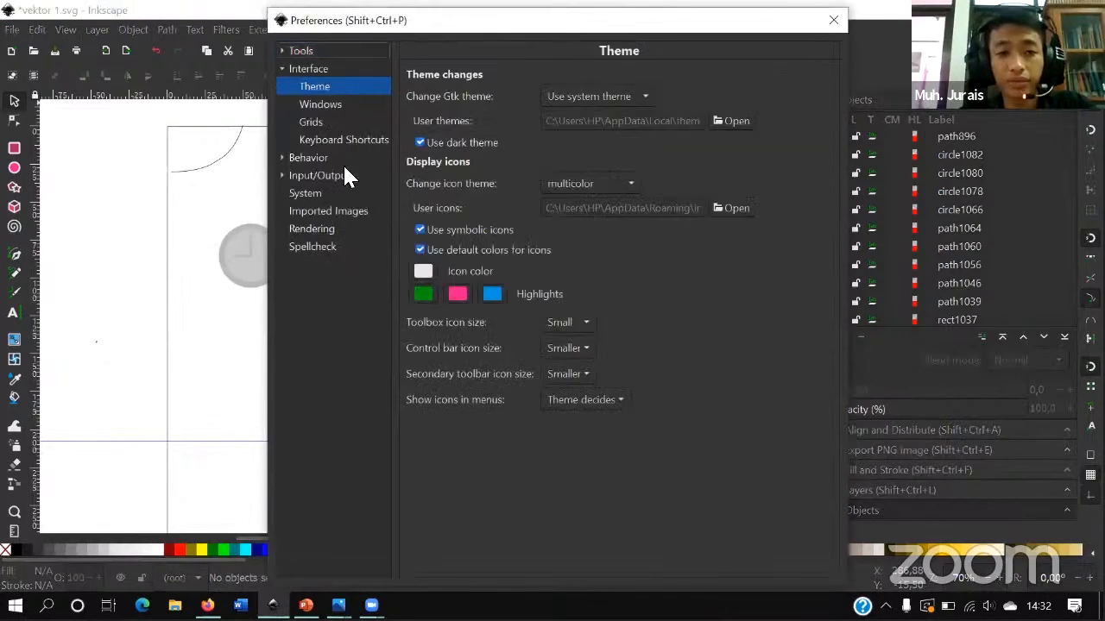
{"action": "left_click", "coordinate": [284, 155]}
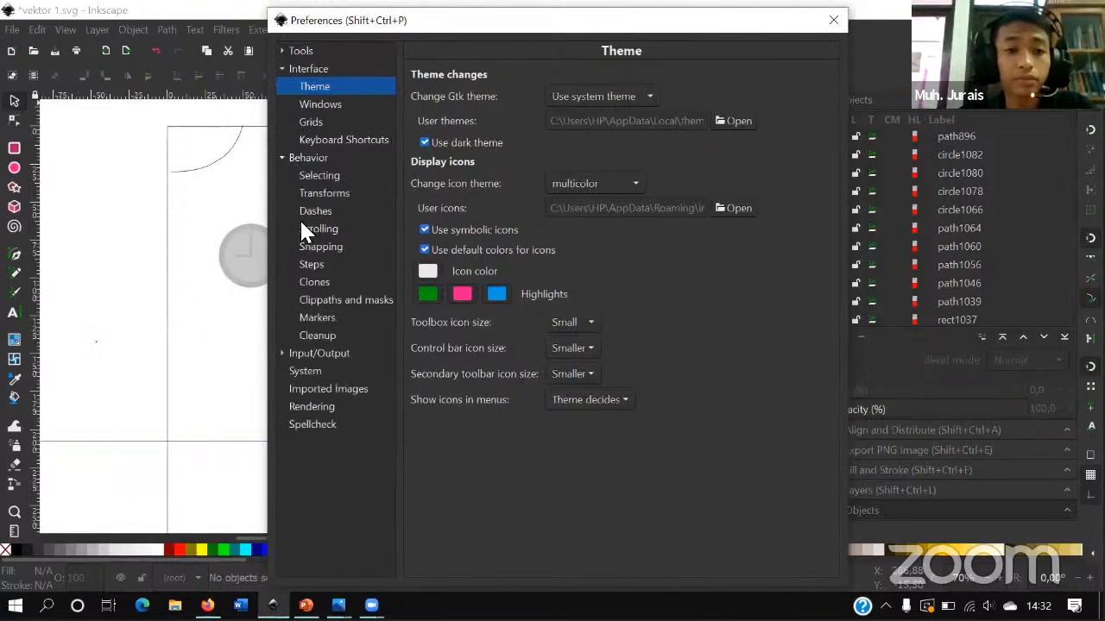
{"action": "left_click", "coordinate": [301, 354]}
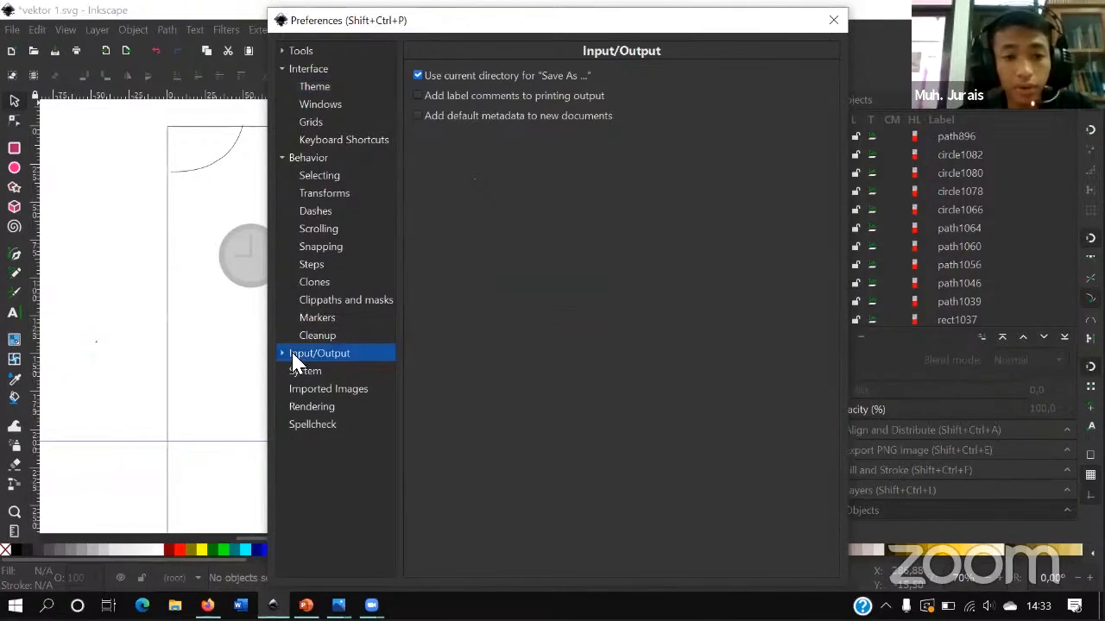
{"action": "left_click", "coordinate": [283, 352]}
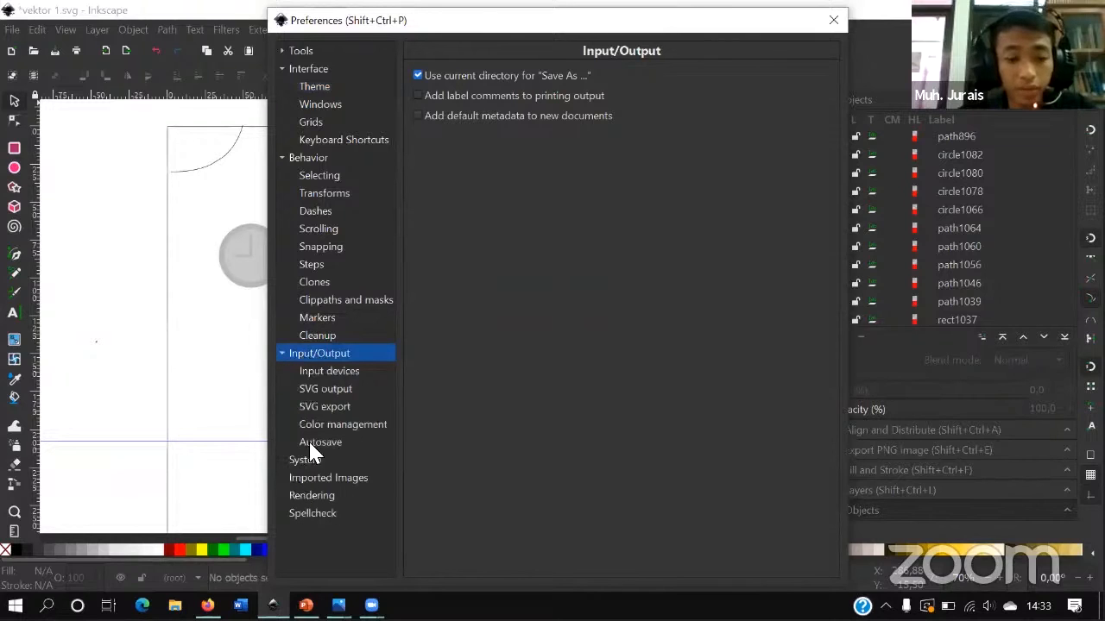
- Look through the Behavior preference pages from Clippaths and masks to Steps, and return to the interface Theme page
{"action": "left_click", "coordinate": [328, 300]}
{"action": "key", "text": "Up"}
{"action": "key", "text": "Up"}
{"action": "key", "text": "Up"}
{"action": "key", "text": "Up"}
{"action": "key", "text": "Up"}
{"action": "key", "text": "Up"}
{"action": "key", "text": "Up"}
{"action": "key", "text": "Up"}
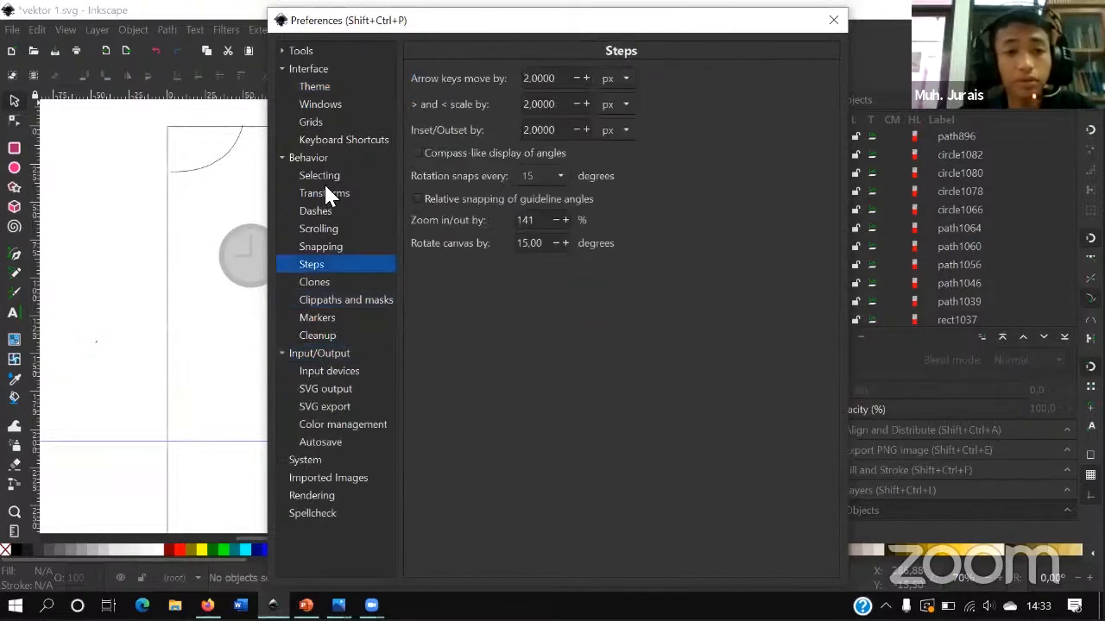
{"action": "left_click", "coordinate": [312, 86]}
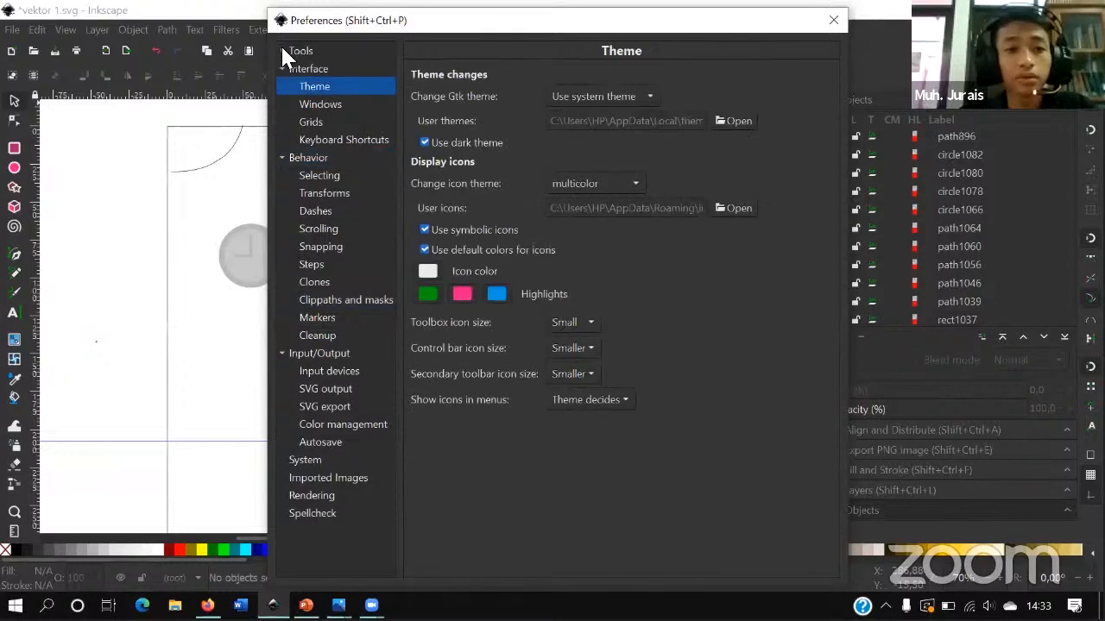
- Expand the Tools and Shapes preference categories, and review the Cleanup and Markers pages under Behavior
{"action": "left_click", "coordinate": [282, 50]}
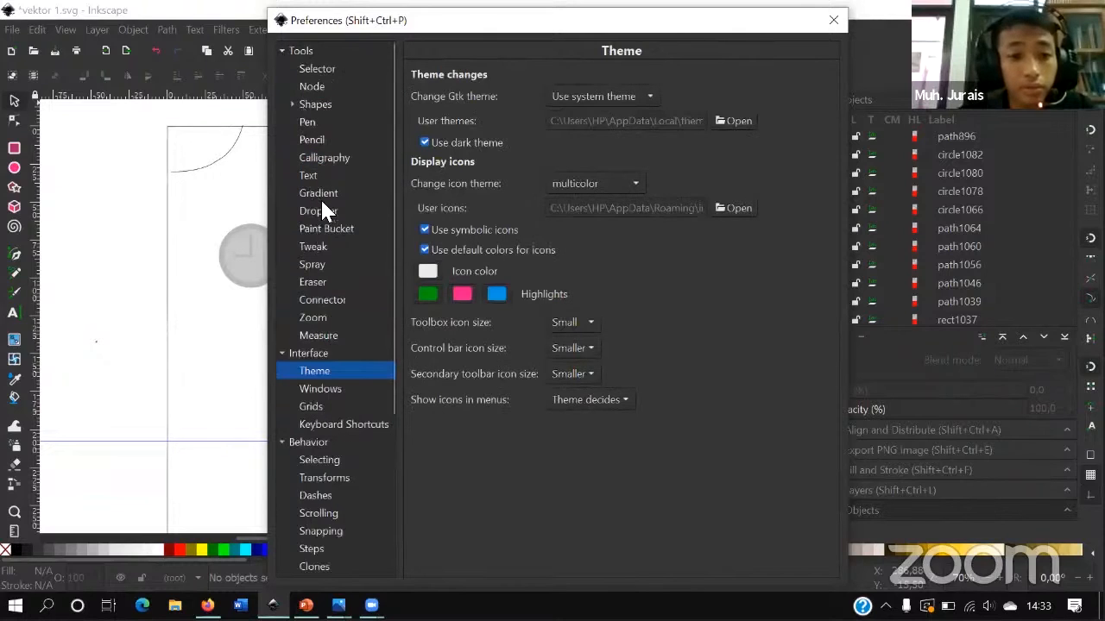
{"action": "left_click", "coordinate": [296, 101]}
{"action": "left_click", "coordinate": [293, 103]}
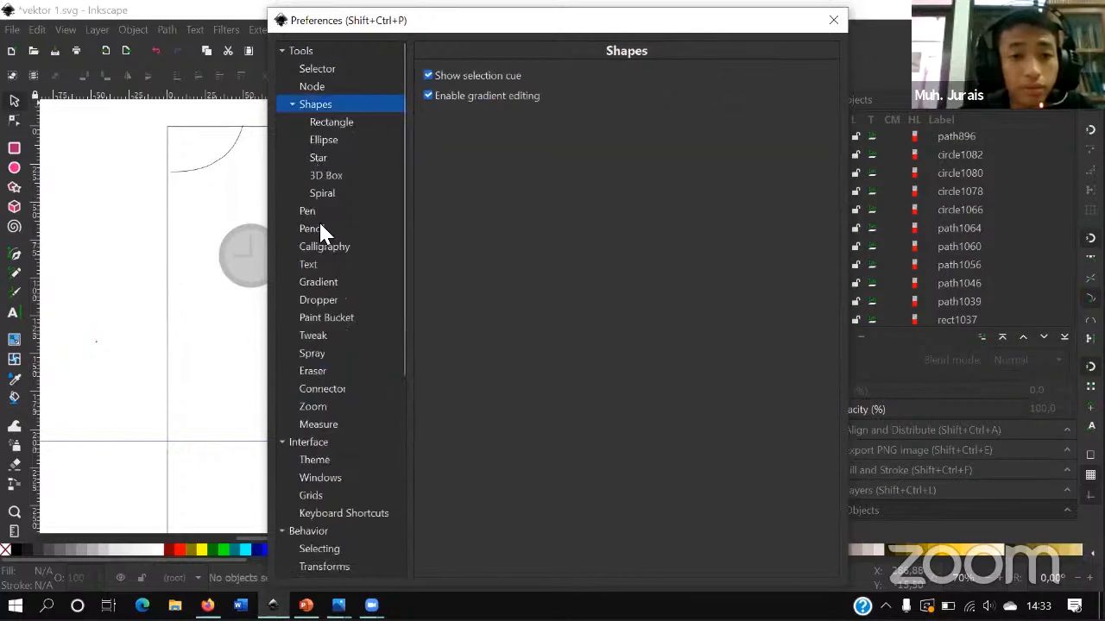
{"action": "scroll", "coordinate": [323, 427], "scroll_direction": "down", "scroll_amount": 3}
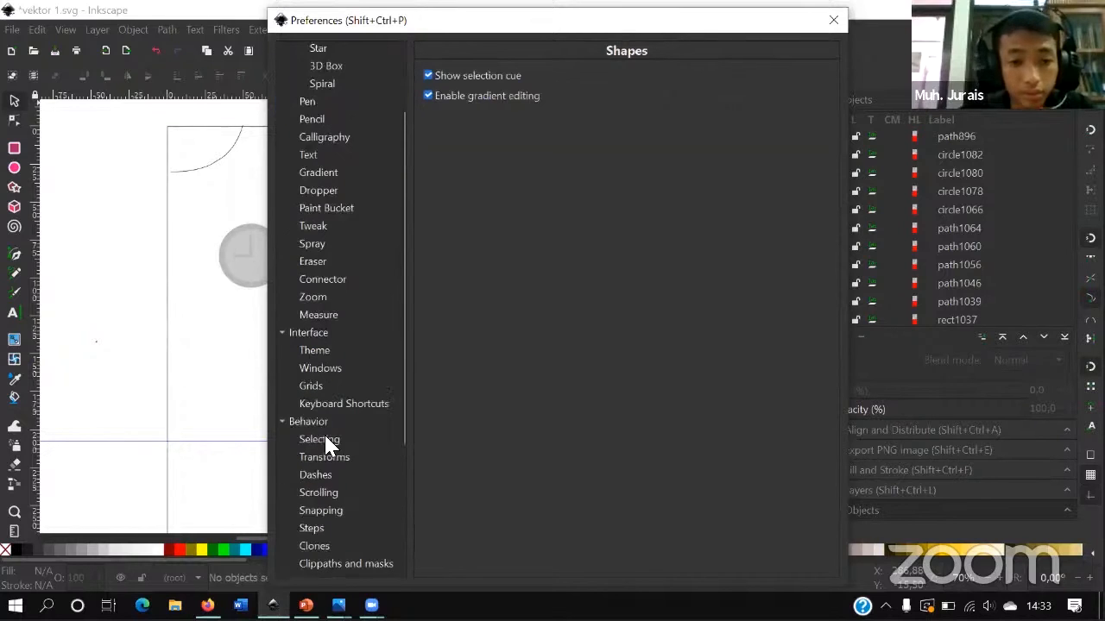
{"action": "scroll", "coordinate": [336, 423], "scroll_direction": "down", "scroll_amount": 5}
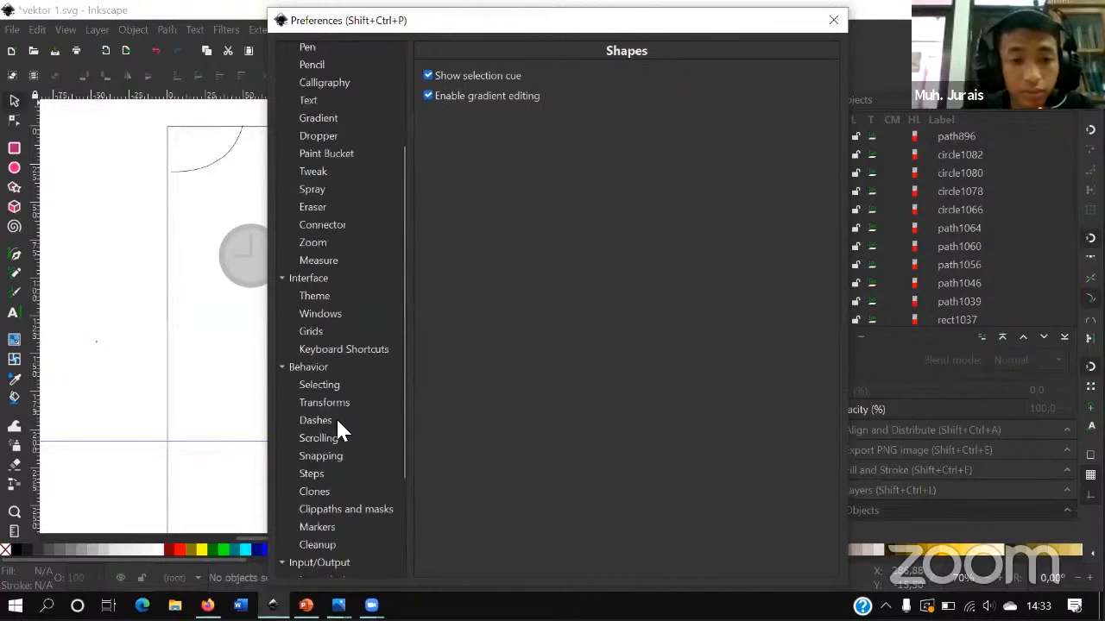
{"action": "scroll", "coordinate": [336, 428], "scroll_direction": "down", "scroll_amount": 1}
{"action": "left_click", "coordinate": [326, 391]}
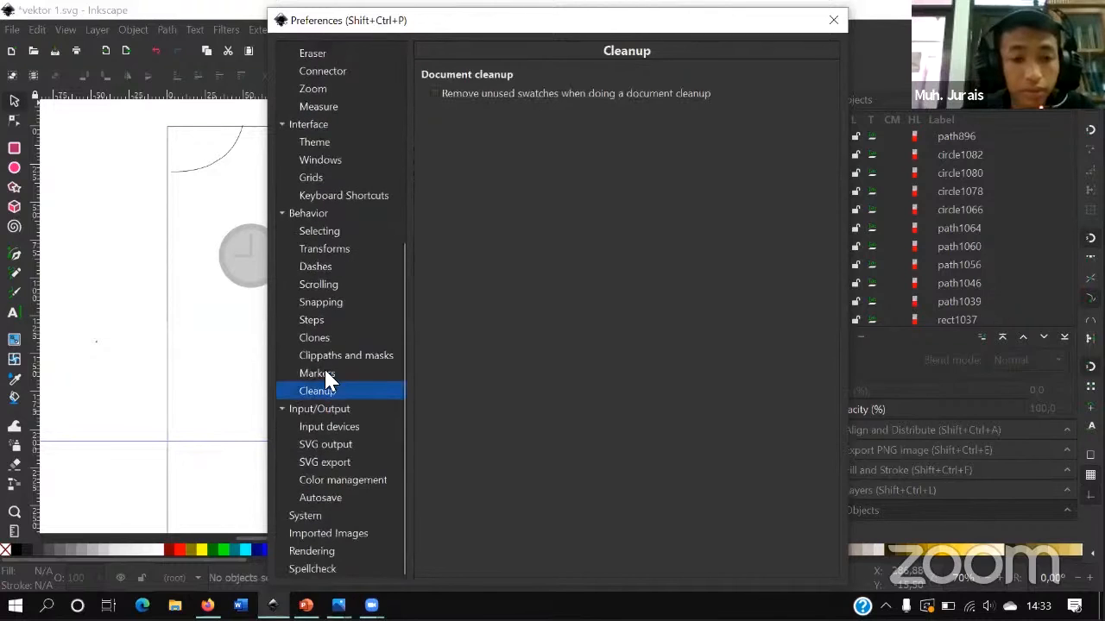
{"action": "left_click", "coordinate": [326, 373]}
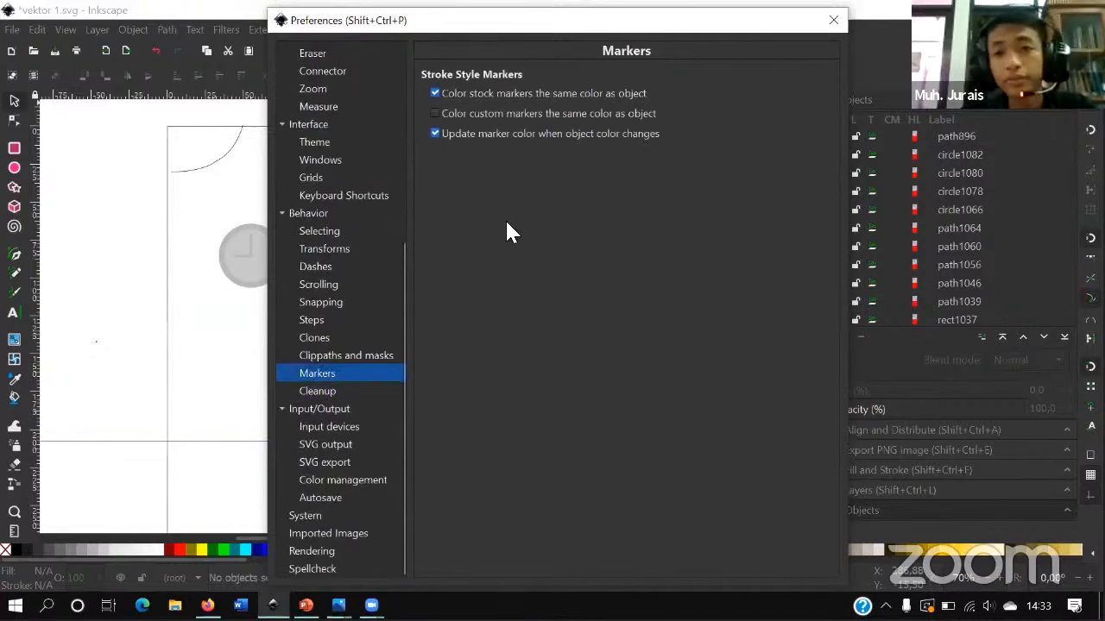
- Close and reopen the preferences, and review the Windows, Grids and Keyboard Shortcuts interface pages
{"action": "left_click", "coordinate": [35, 36]}
{"action": "left_click", "coordinate": [26, 30]}
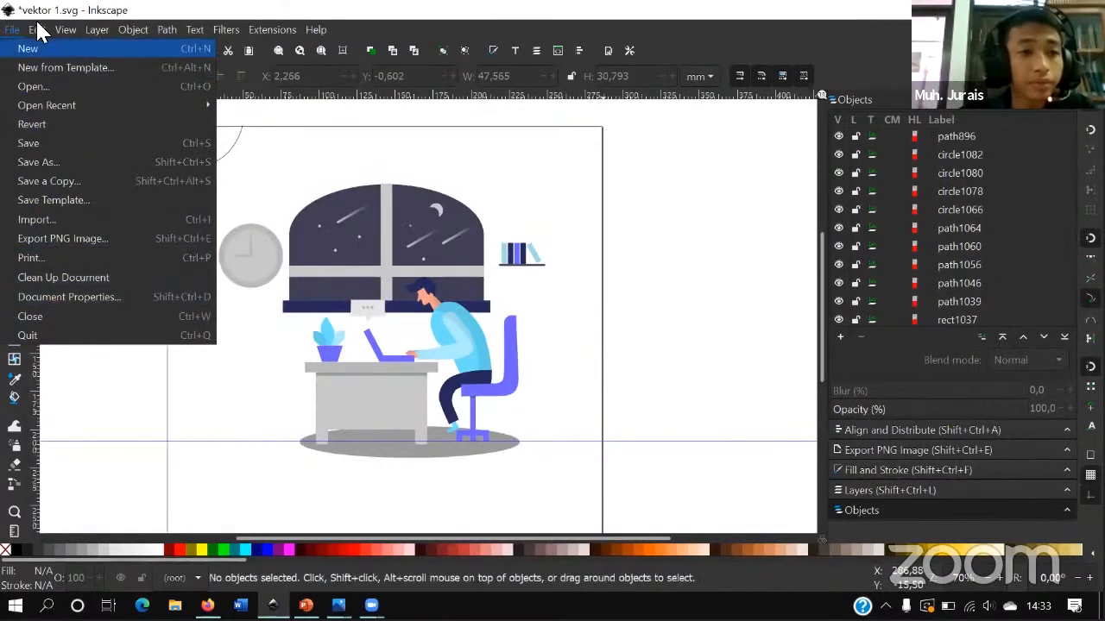
{"action": "mouse_move", "coordinate": [36, 29]}
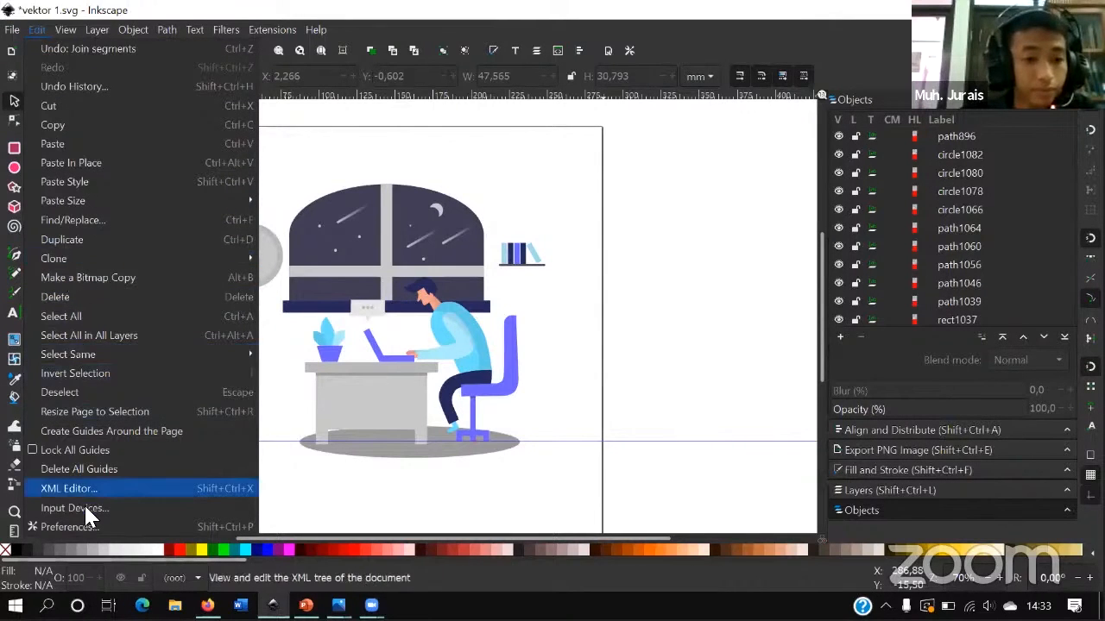
{"action": "left_click", "coordinate": [86, 528]}
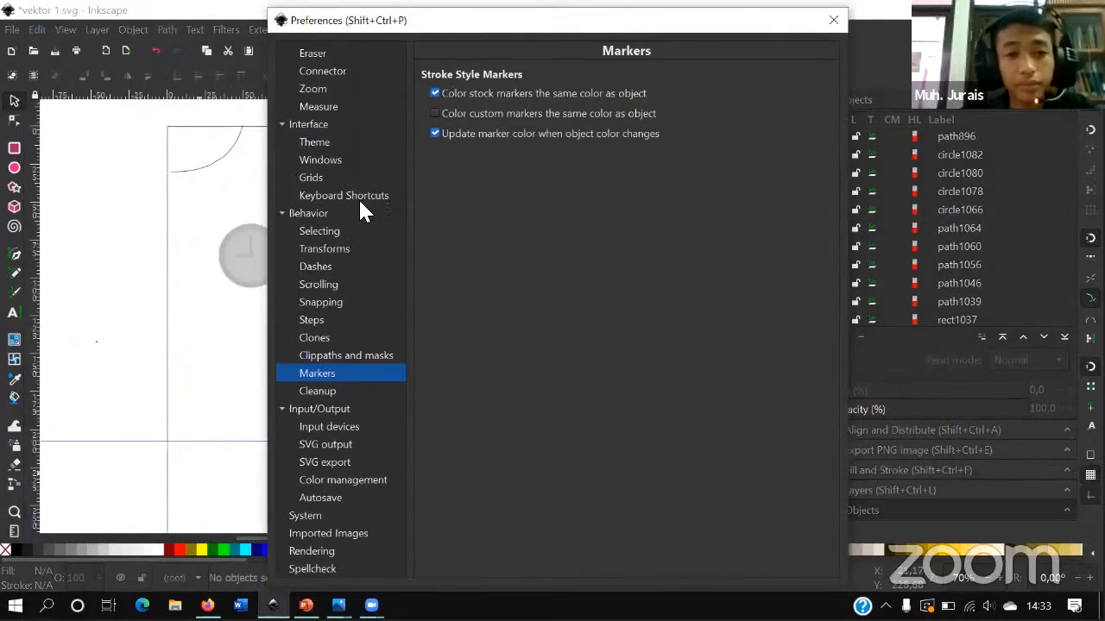
{"action": "scroll", "coordinate": [339, 223], "scroll_direction": "up", "scroll_amount": 2}
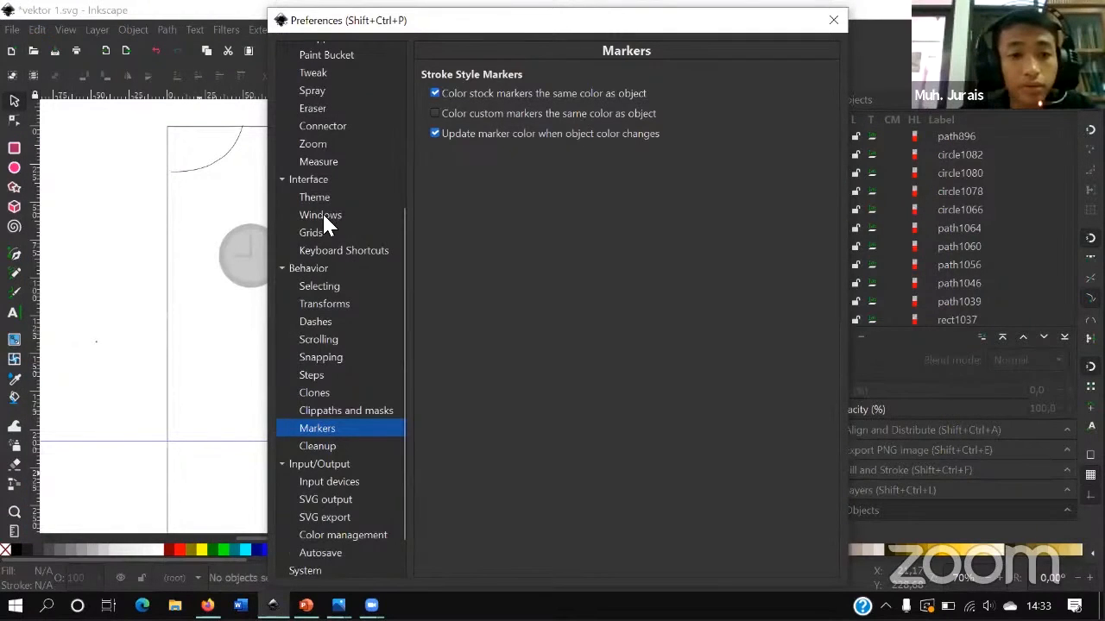
{"action": "left_click", "coordinate": [322, 214]}
{"action": "left_click", "coordinate": [322, 235]}
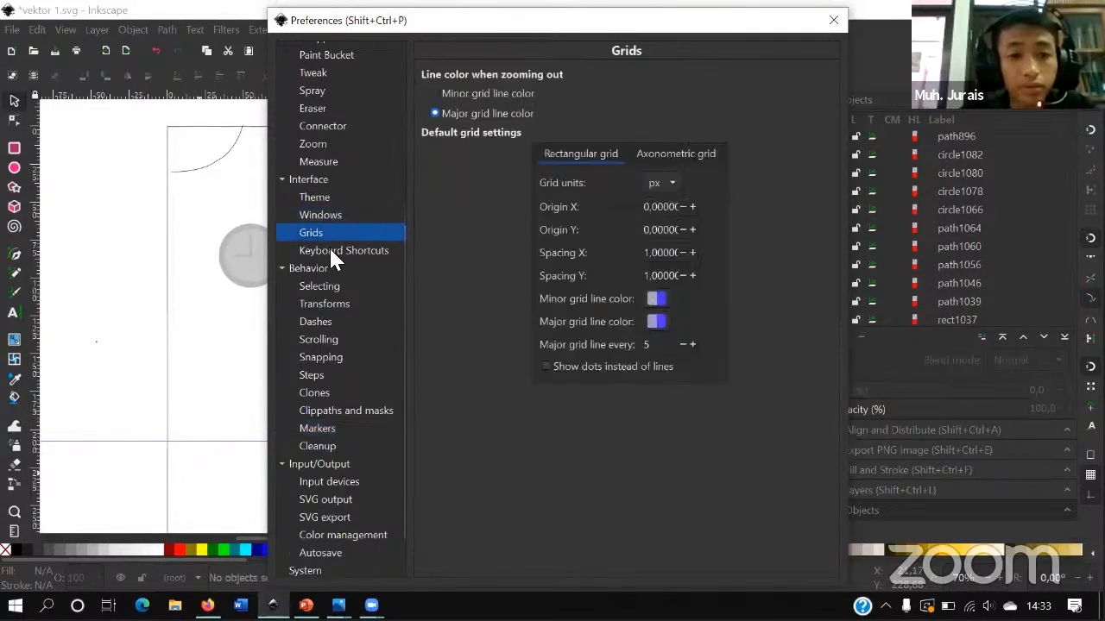
{"action": "left_click", "coordinate": [329, 248]}
- Review the preference pages for the Measure, Zoom, Connector, Eraser, Spray and Tweak tools
{"action": "left_click", "coordinate": [317, 161]}
{"action": "left_click", "coordinate": [315, 143]}
{"action": "left_click", "coordinate": [316, 126]}
{"action": "left_click", "coordinate": [317, 108]}
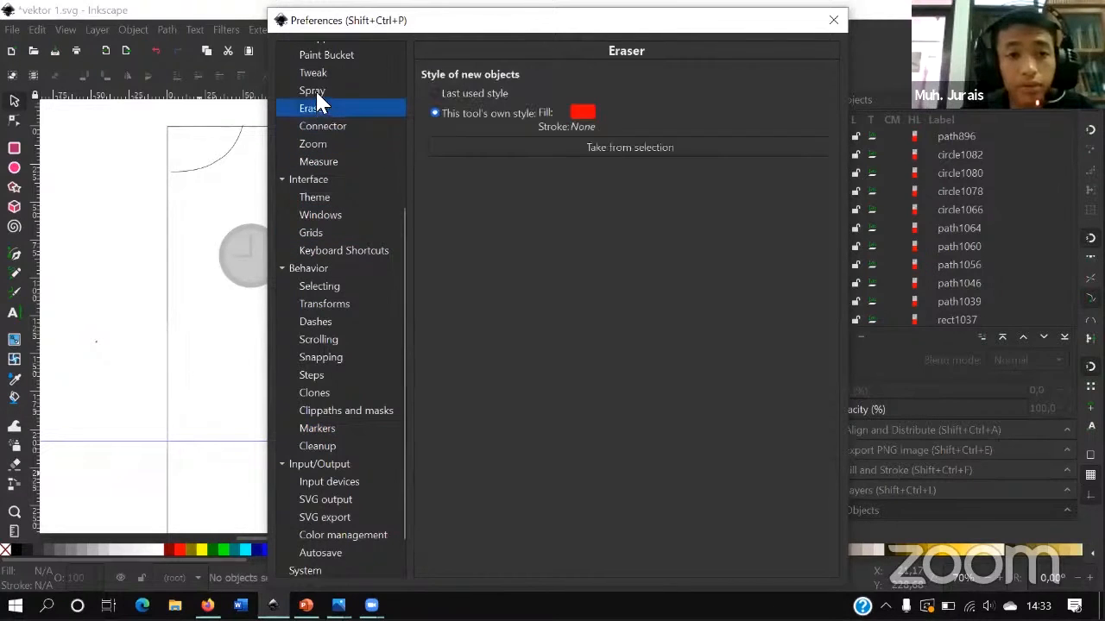
{"action": "left_click", "coordinate": [315, 89]}
{"action": "left_click", "coordinate": [328, 72]}
{"action": "scroll", "coordinate": [341, 95], "scroll_direction": "up", "scroll_amount": 3}
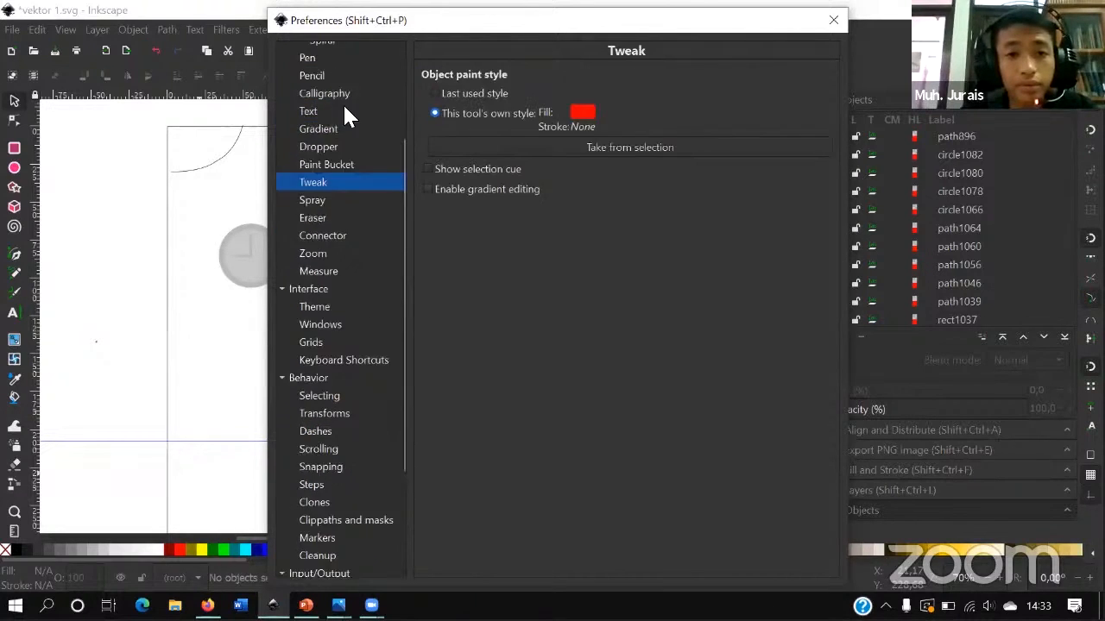
- Review the preference pages for the Dropper, Gradient, Text, Calligraphy, Pencil and Pen tools
{"action": "left_click", "coordinate": [322, 147]}
{"action": "scroll", "coordinate": [332, 154], "scroll_direction": "up", "scroll_amount": 3}
{"action": "left_click", "coordinate": [325, 239]}
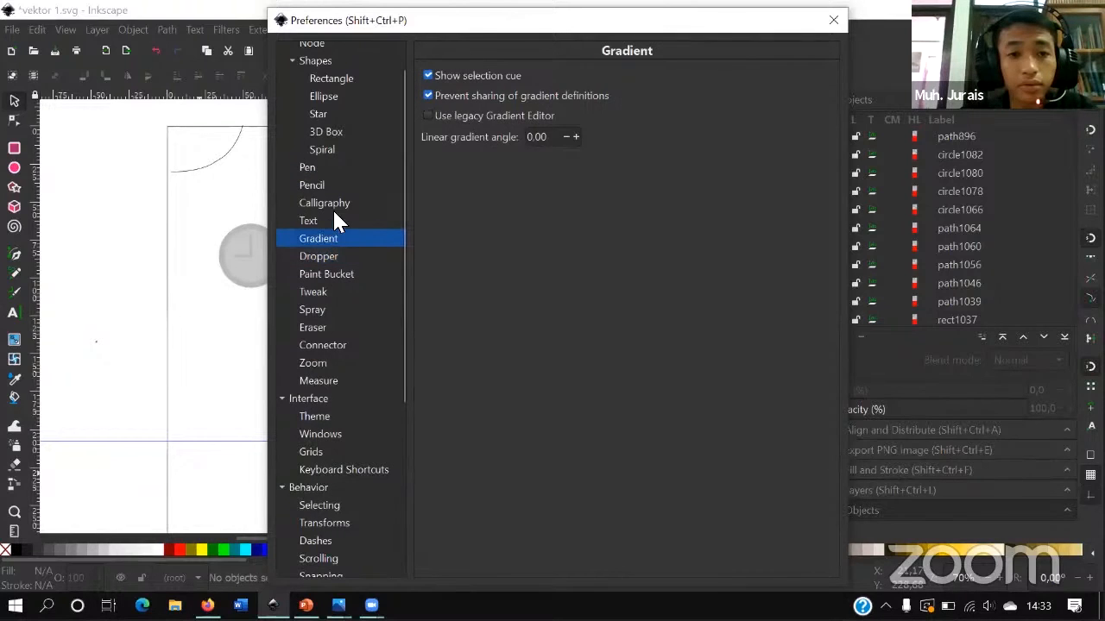
{"action": "left_click", "coordinate": [319, 220]}
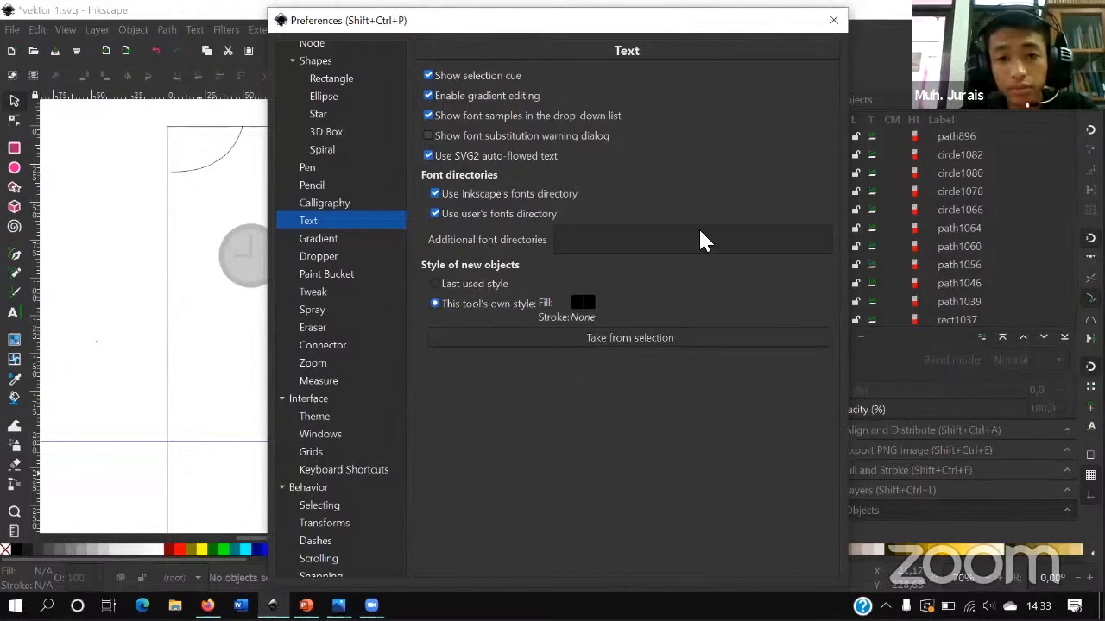
{"action": "left_click", "coordinate": [335, 203]}
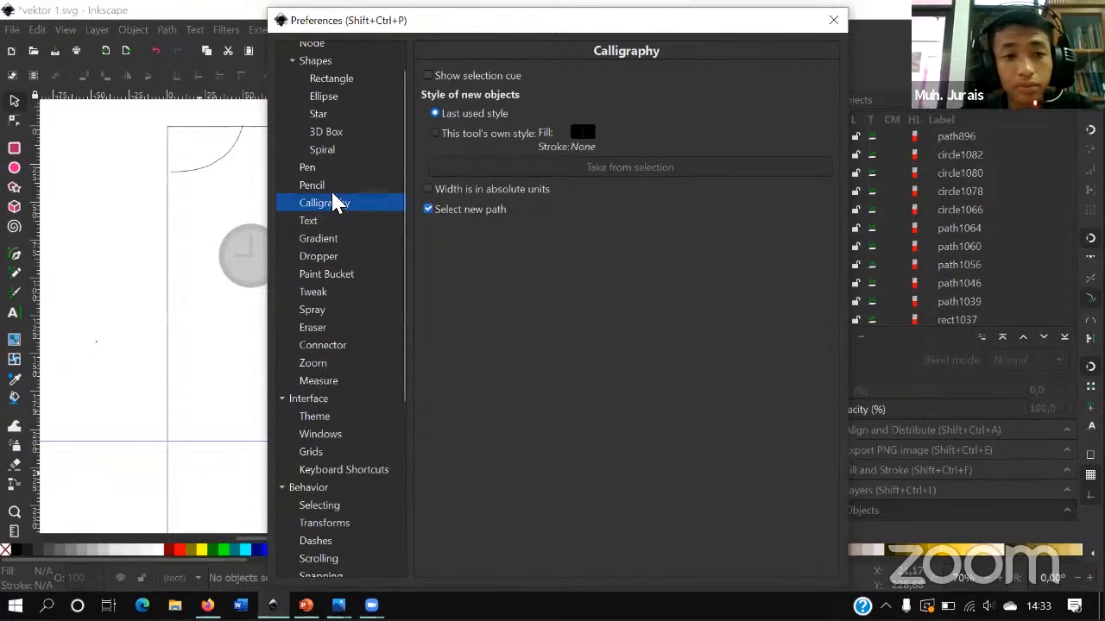
{"action": "left_click", "coordinate": [344, 185]}
{"action": "scroll", "coordinate": [345, 186], "scroll_direction": "up", "scroll_amount": 1}
{"action": "left_click", "coordinate": [340, 214]}
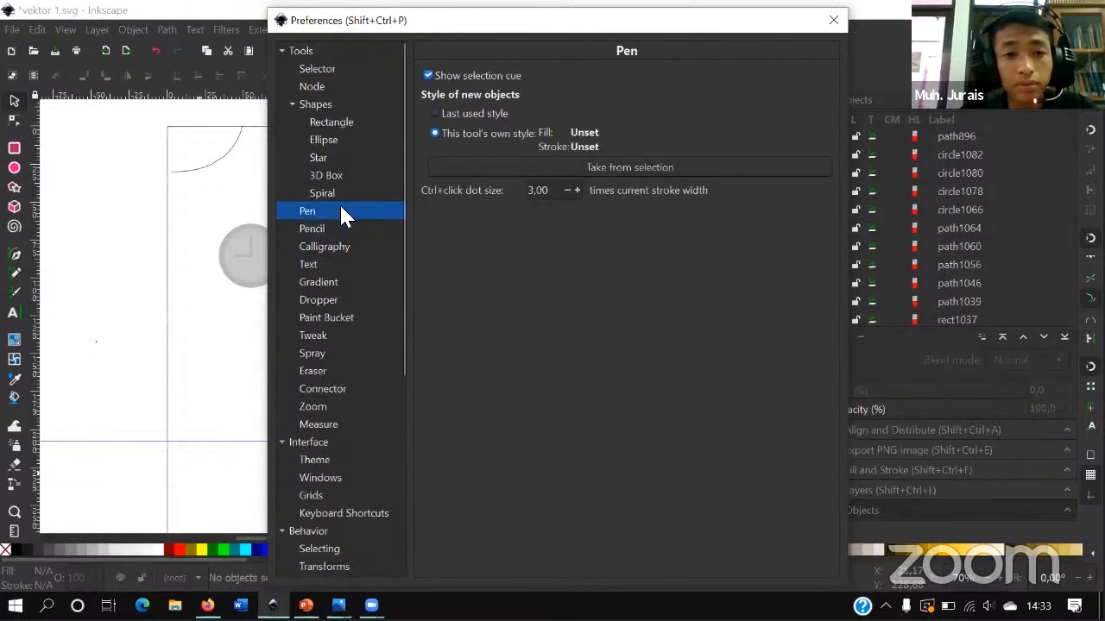
- Review the Spiral, 3D Box, Star and general Shapes preferences, as well as the Node and Selector tool pages
{"action": "left_click", "coordinate": [342, 191]}
{"action": "left_click", "coordinate": [340, 175]}
{"action": "left_click", "coordinate": [338, 157]}
{"action": "left_click", "coordinate": [328, 105]}
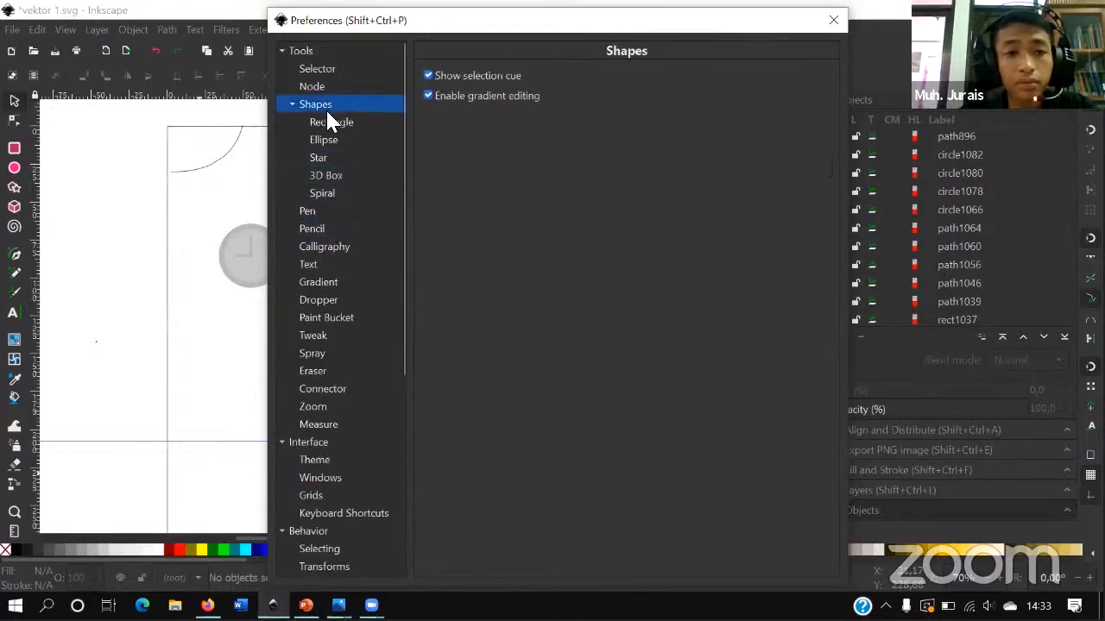
{"action": "left_click", "coordinate": [339, 88]}
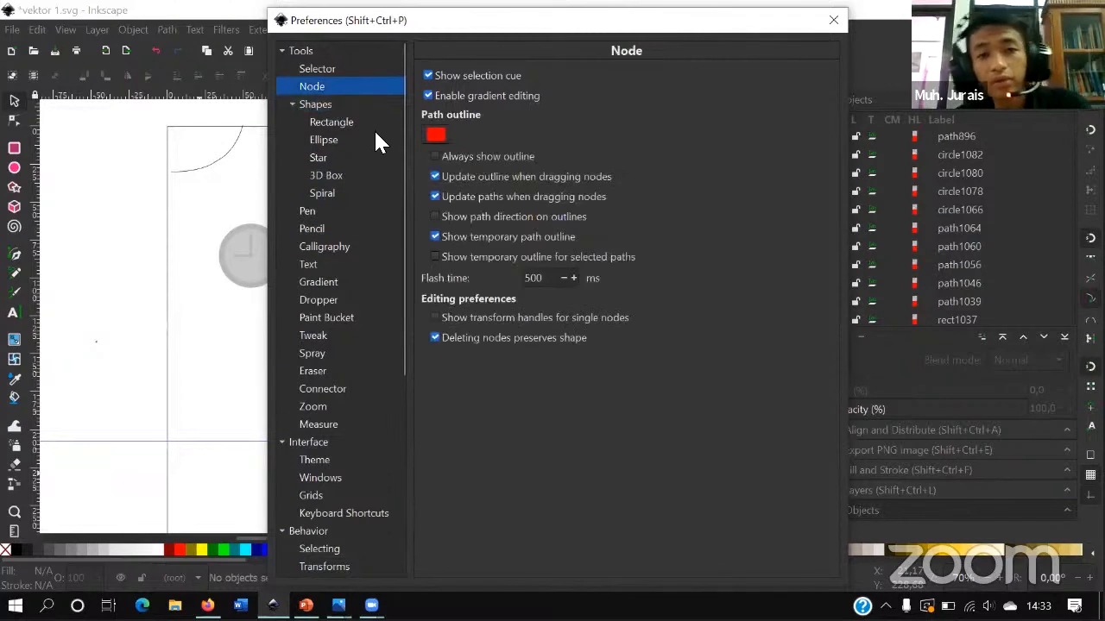
{"action": "left_click", "coordinate": [355, 72]}
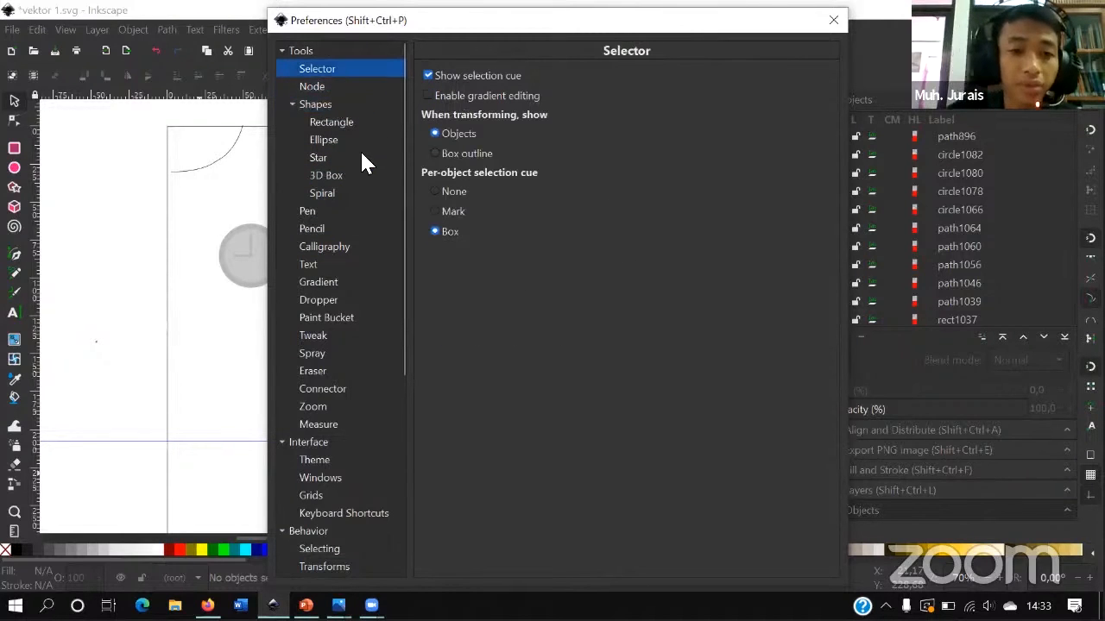
- Review the Behavior preferences, including the Selecting, Transforms, Dashes and Scrolling pages
{"action": "scroll", "coordinate": [325, 276], "scroll_direction": "down", "scroll_amount": 5}
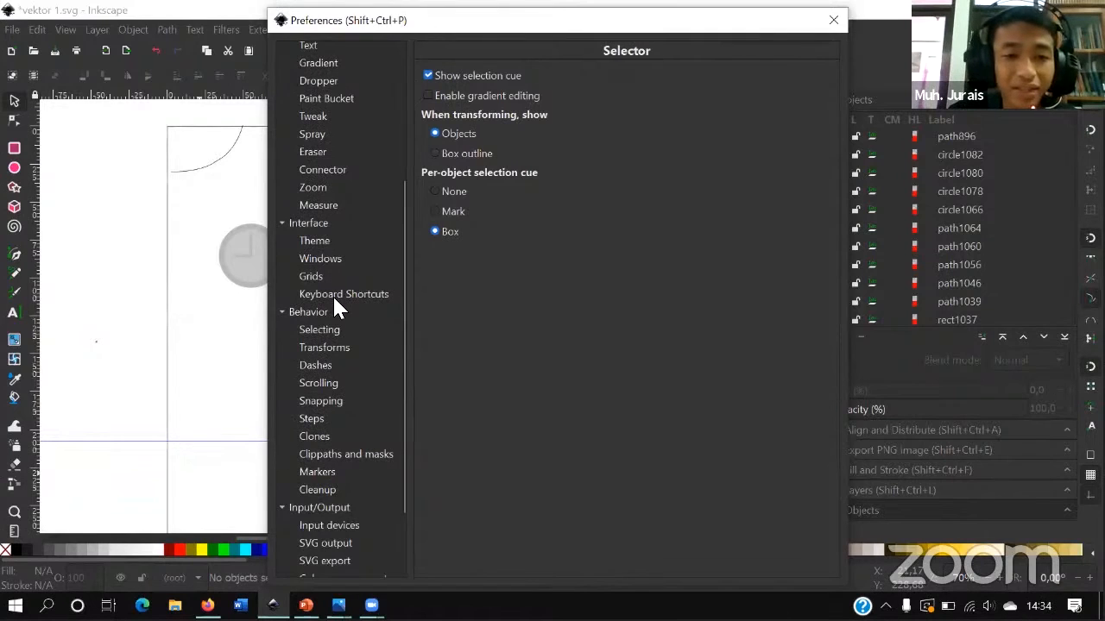
{"action": "left_click", "coordinate": [323, 311]}
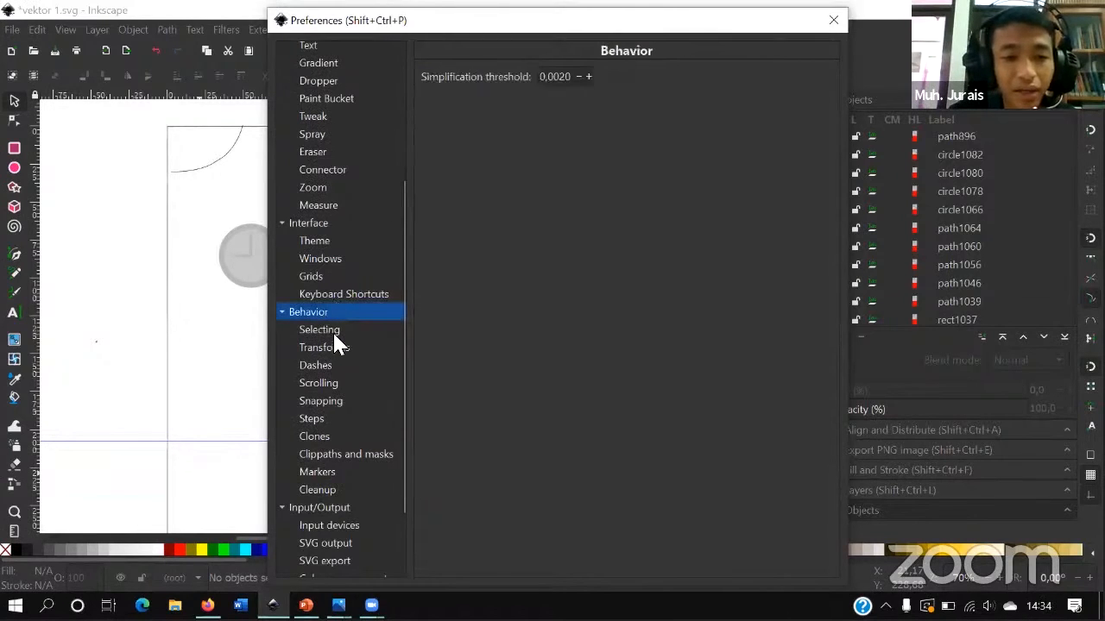
{"action": "left_click", "coordinate": [333, 332]}
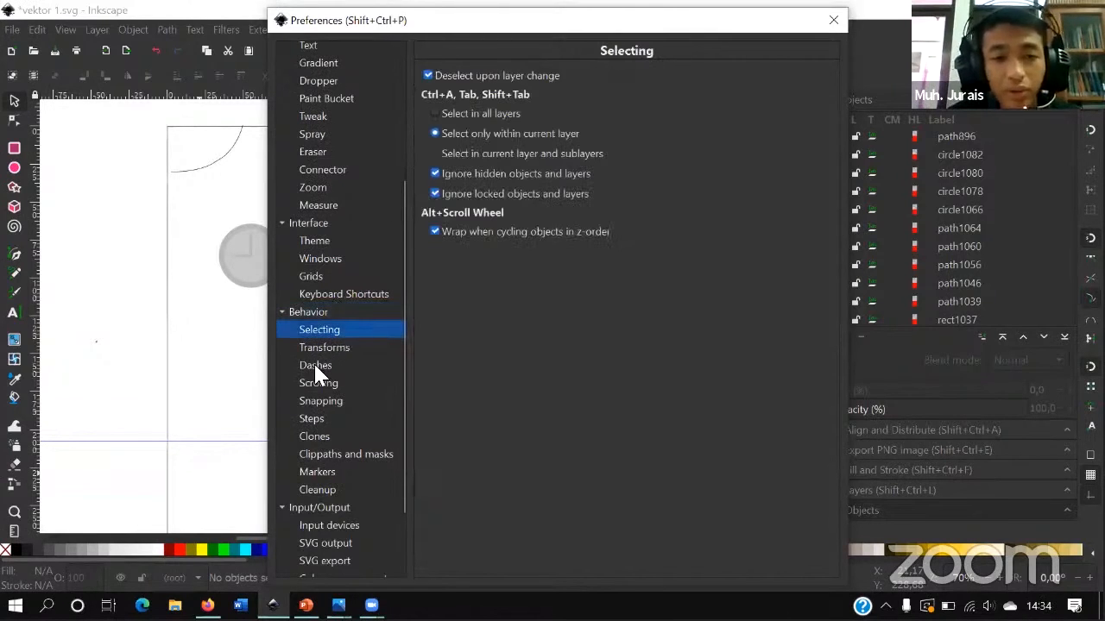
{"action": "left_click", "coordinate": [324, 347]}
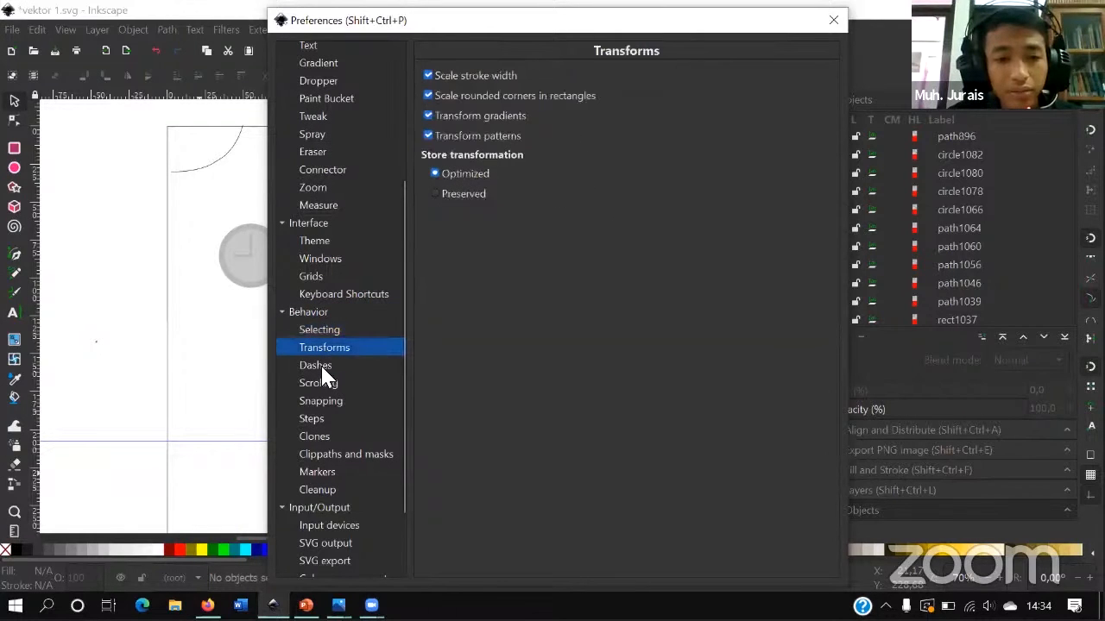
{"action": "left_click", "coordinate": [320, 365]}
{"action": "left_click", "coordinate": [323, 382]}
{"action": "scroll", "coordinate": [324, 424], "scroll_direction": "down", "scroll_amount": 3}
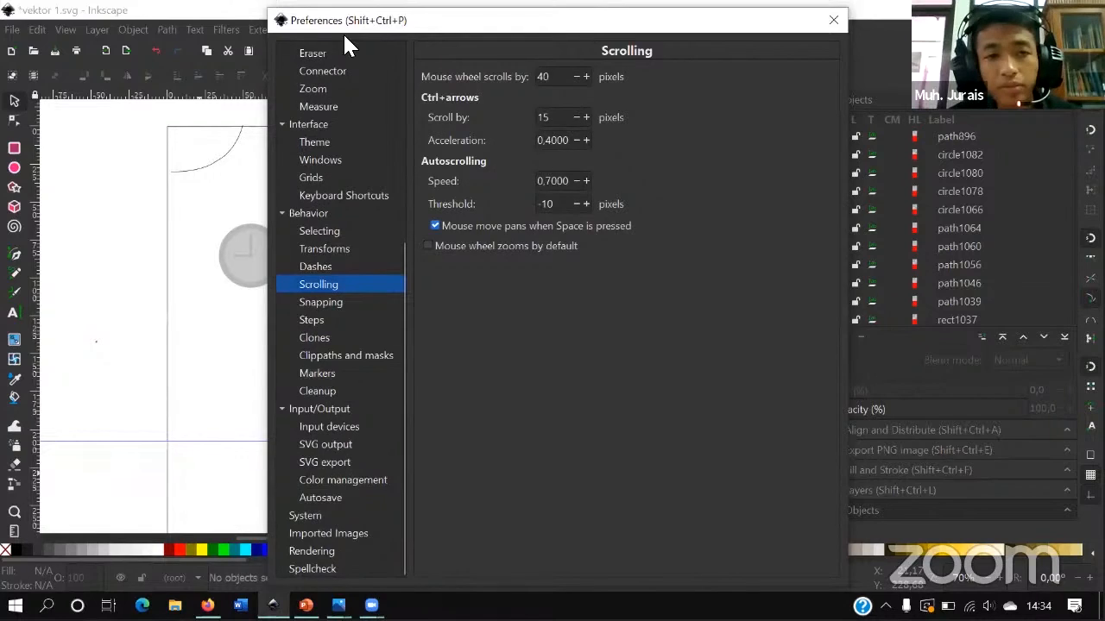
- Move the Preferences window lower over the canvas and bring the Tools categories of its list back into view
{"action": "left_click_drag", "start_coordinate": [345, 33], "coordinate": [294, 106]}
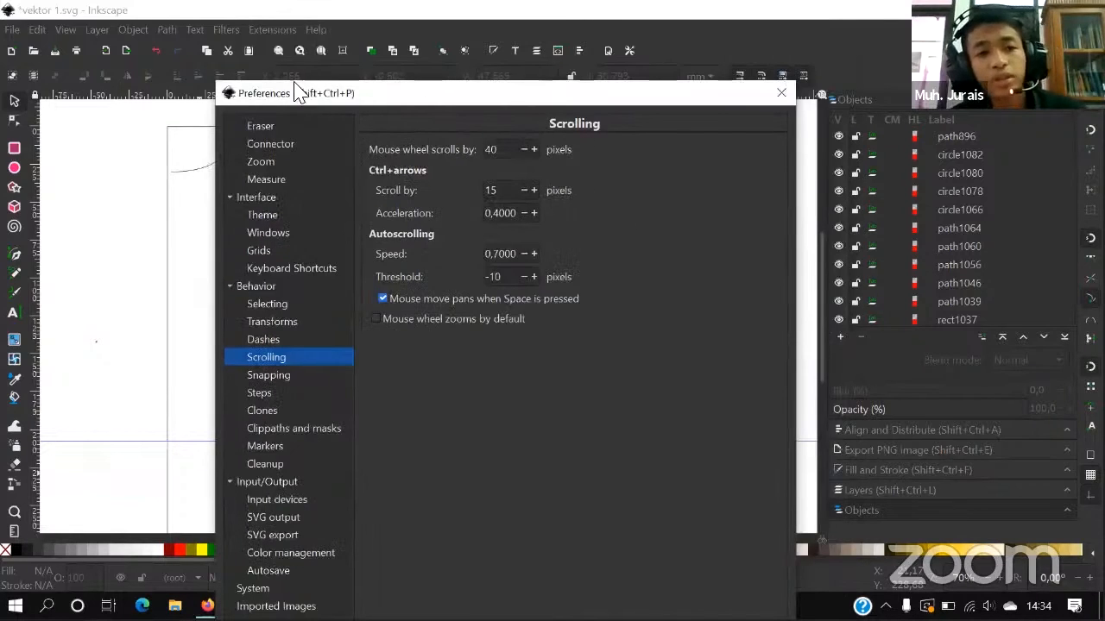
{"action": "scroll", "coordinate": [300, 177], "scroll_direction": "up", "scroll_amount": 3}
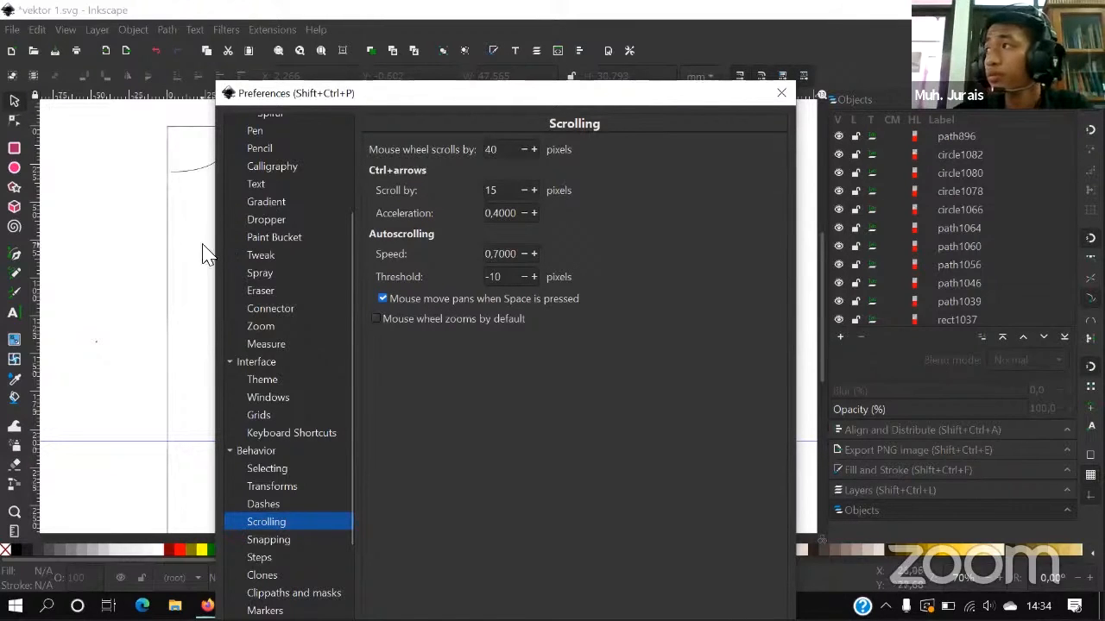
{"action": "scroll", "coordinate": [242, 234], "scroll_direction": "up", "scroll_amount": 3}
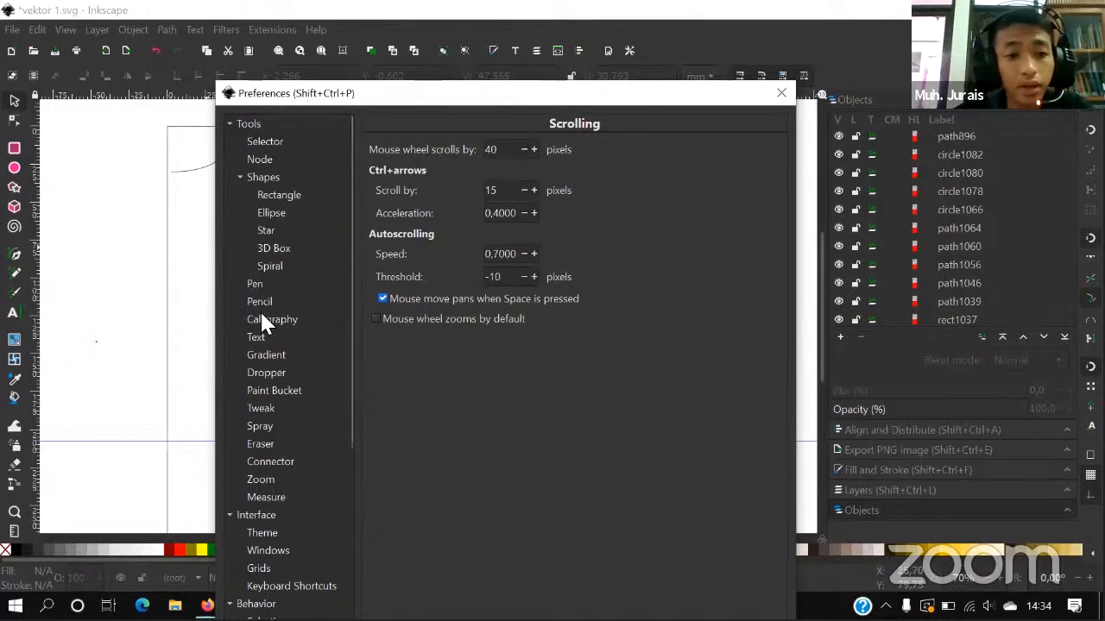
- Review the general Interface preferences along with the Theme, Windows and Grids pages
{"action": "left_click", "coordinate": [257, 515]}
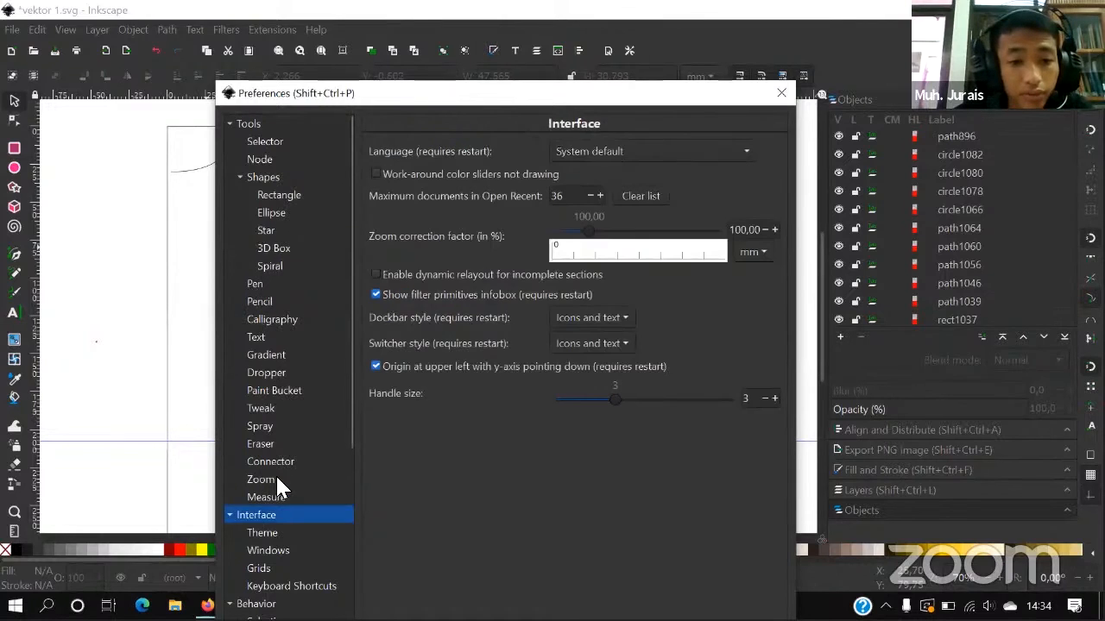
{"action": "scroll", "coordinate": [325, 434], "scroll_direction": "down", "scroll_amount": 2}
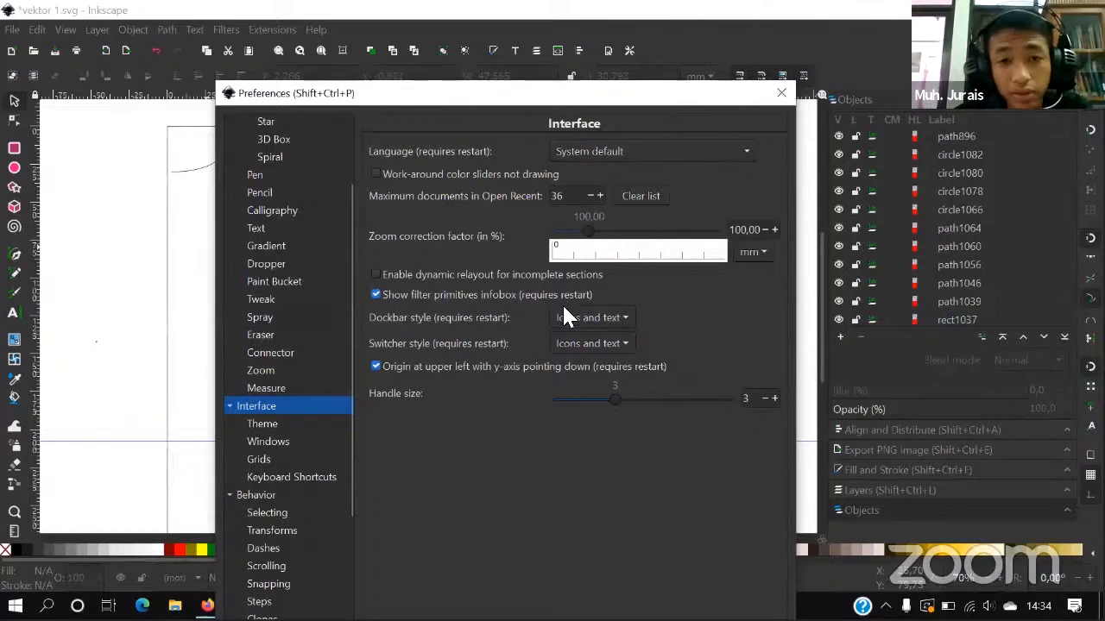
{"action": "left_click", "coordinate": [286, 424]}
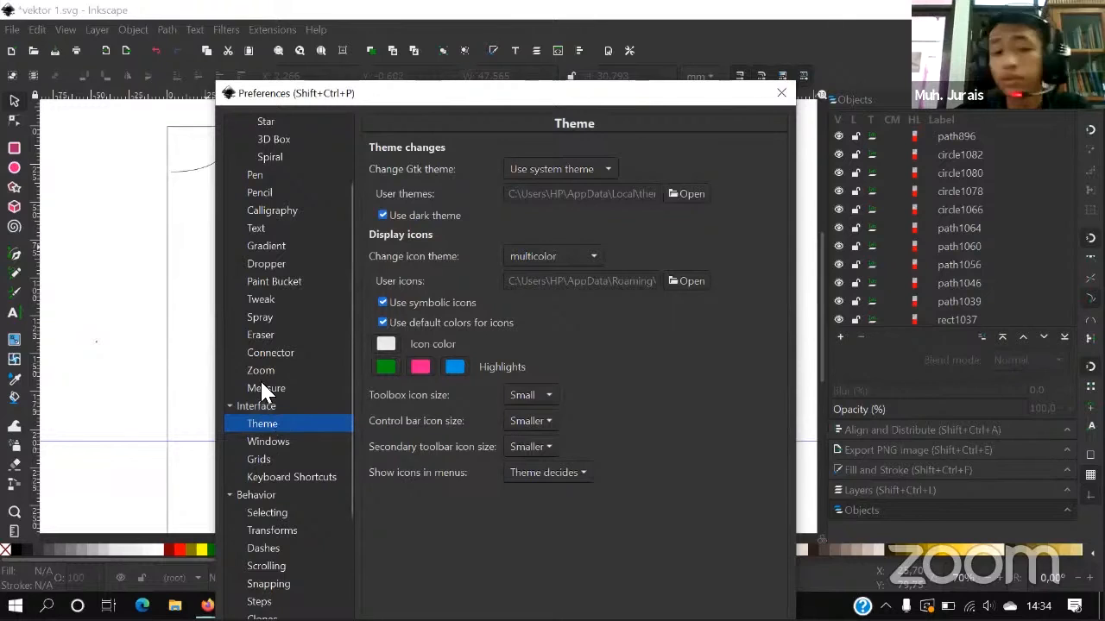
{"action": "left_click", "coordinate": [268, 441]}
{"action": "left_click", "coordinate": [270, 454]}
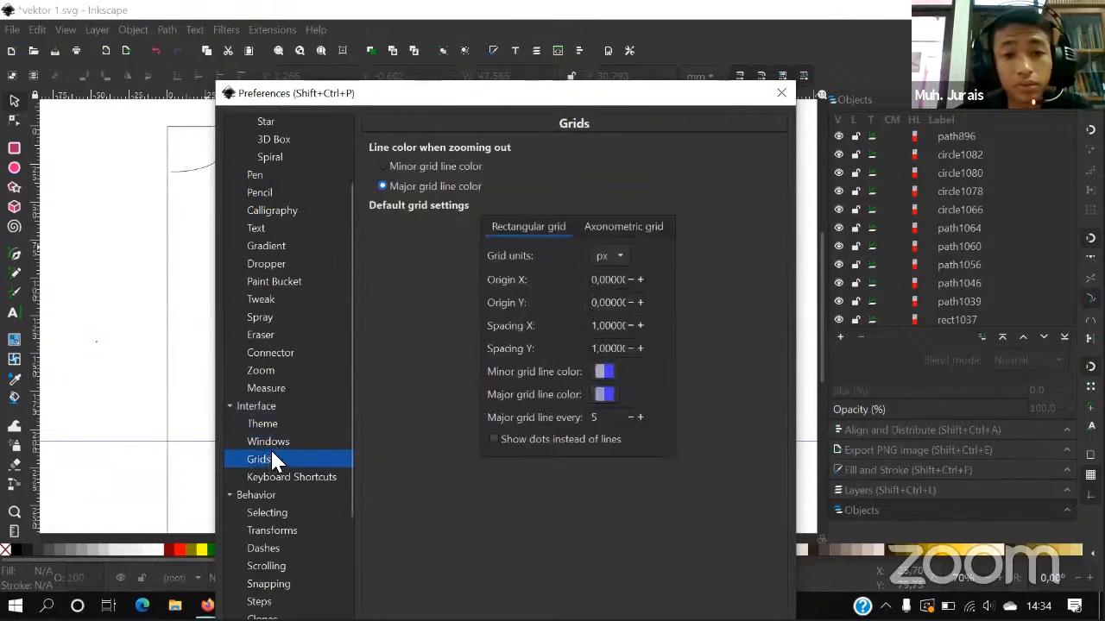
- Look over the Keyboard Shortcuts page and its shortcut file choice, and return to the general Interface page
{"action": "left_click", "coordinate": [277, 479]}
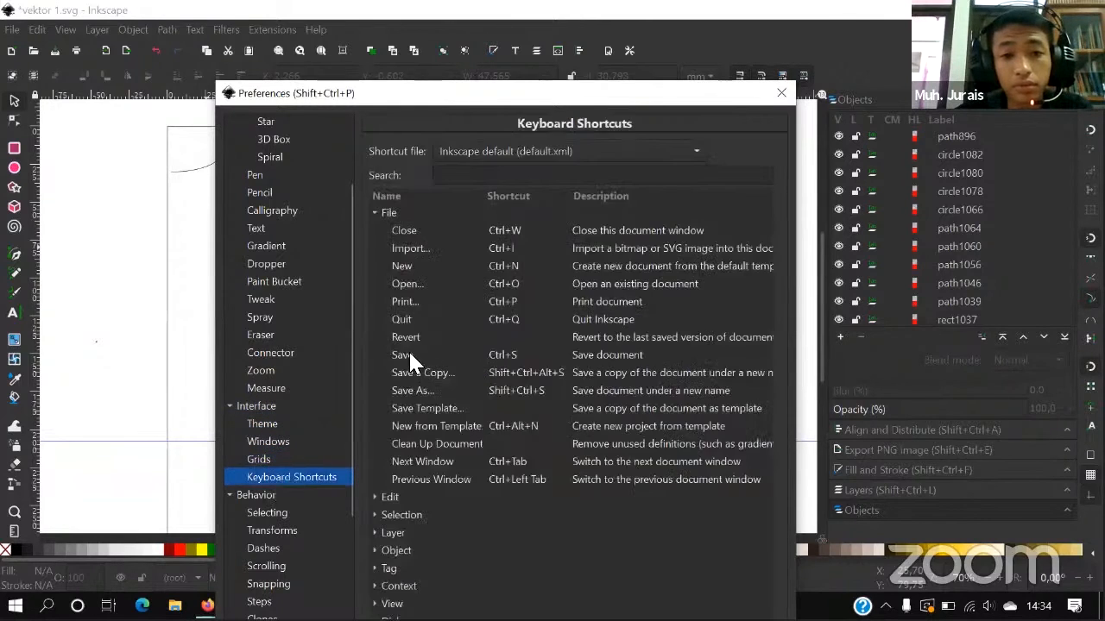
{"action": "scroll", "coordinate": [501, 293], "scroll_direction": "down", "scroll_amount": 1}
{"action": "scroll", "coordinate": [507, 298], "scroll_direction": "up", "scroll_amount": 1}
{"action": "left_click", "coordinate": [492, 154]}
{"action": "left_click", "coordinate": [493, 153]}
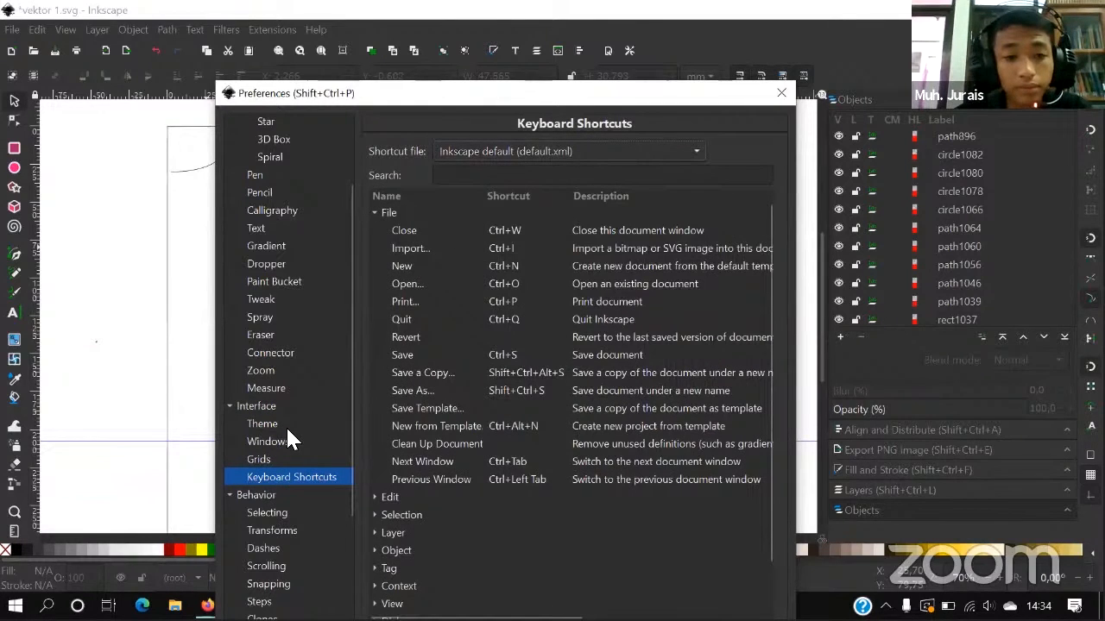
{"action": "left_click", "coordinate": [277, 388]}
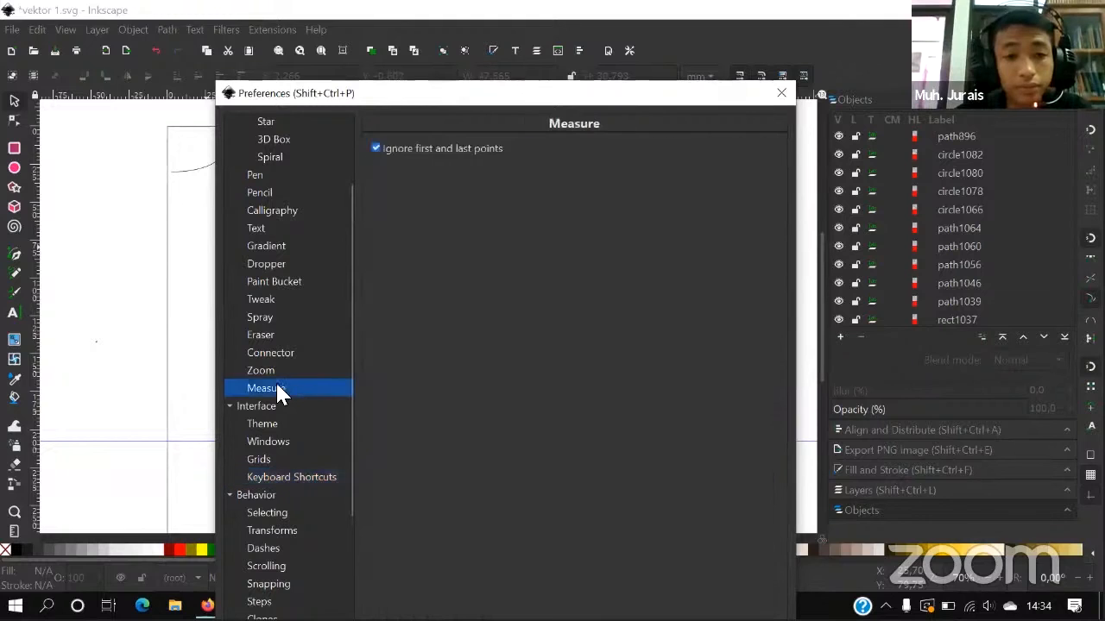
{"action": "left_click", "coordinate": [279, 406]}
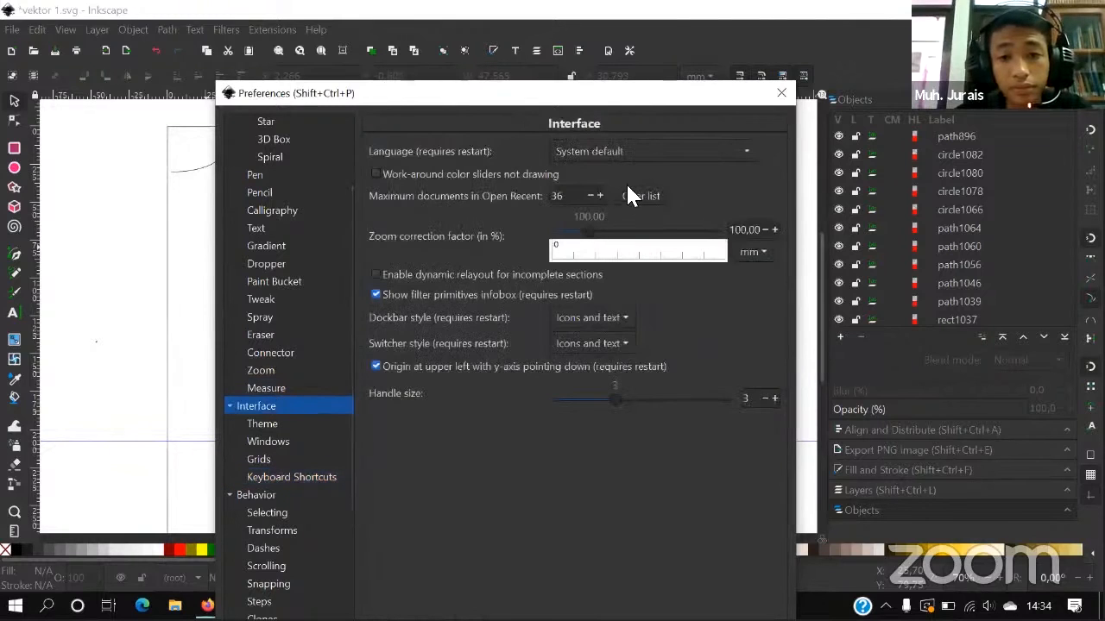
- Set the interface language to English/Great Britain (en_GB)
{"action": "left_click", "coordinate": [641, 151]}
{"action": "scroll", "coordinate": [579, 338], "scroll_direction": "down", "scroll_amount": 1}
{"action": "scroll", "coordinate": [578, 359], "scroll_direction": "down", "scroll_amount": 2}
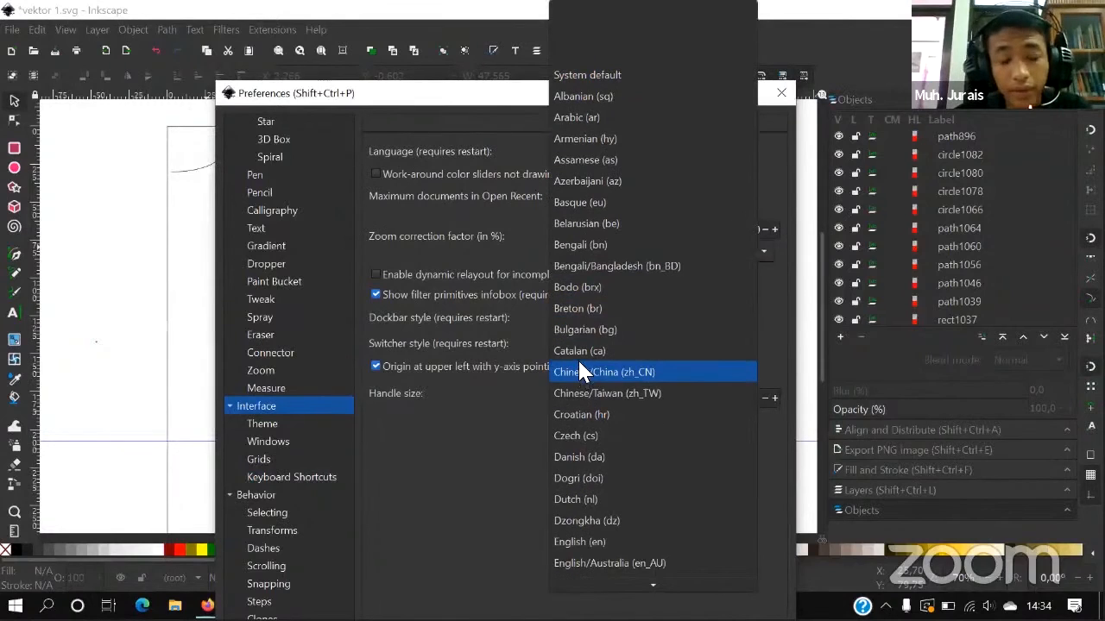
{"action": "scroll", "coordinate": [591, 380], "scroll_direction": "down", "scroll_amount": 7}
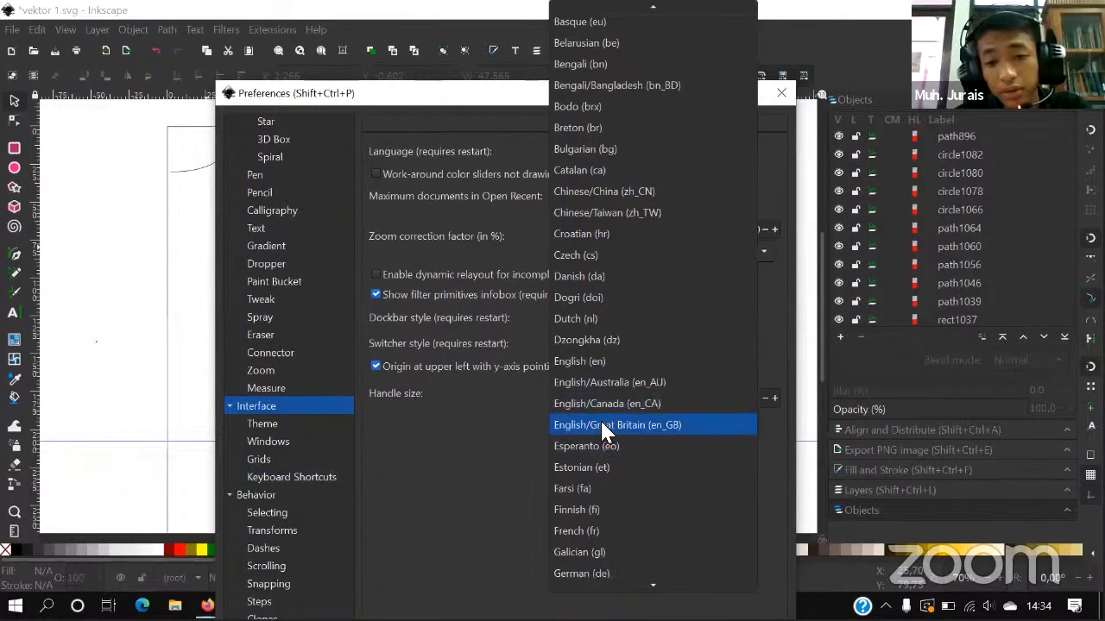
{"action": "left_click", "coordinate": [601, 427]}
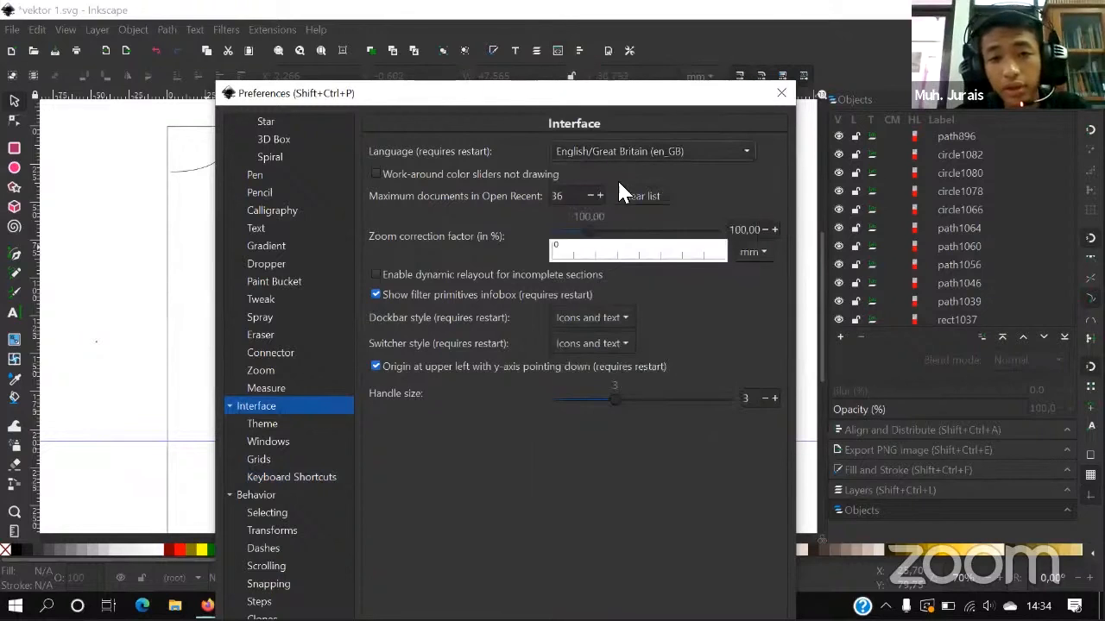
- Set the interface language to Indonesian (id) and close the Preferences window
{"action": "left_click", "coordinate": [632, 150]}
{"action": "scroll", "coordinate": [627, 159], "scroll_direction": "up", "scroll_amount": 4}
{"action": "scroll", "coordinate": [628, 160], "scroll_direction": "up", "scroll_amount": 3}
{"action": "scroll", "coordinate": [637, 225], "scroll_direction": "down", "scroll_amount": 7}
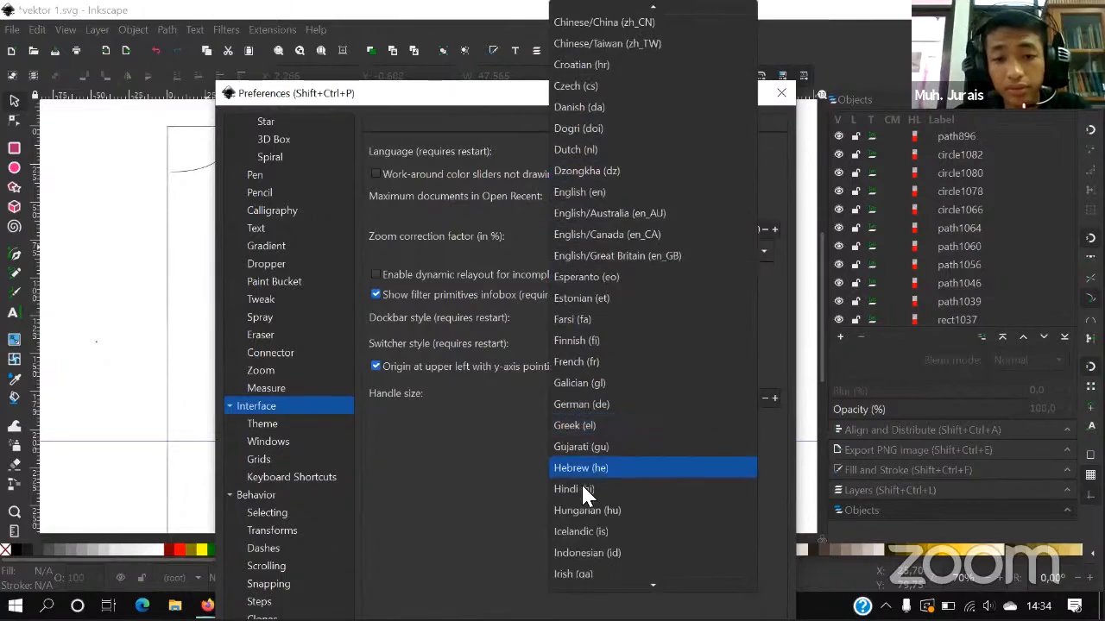
{"action": "left_click", "coordinate": [583, 470]}
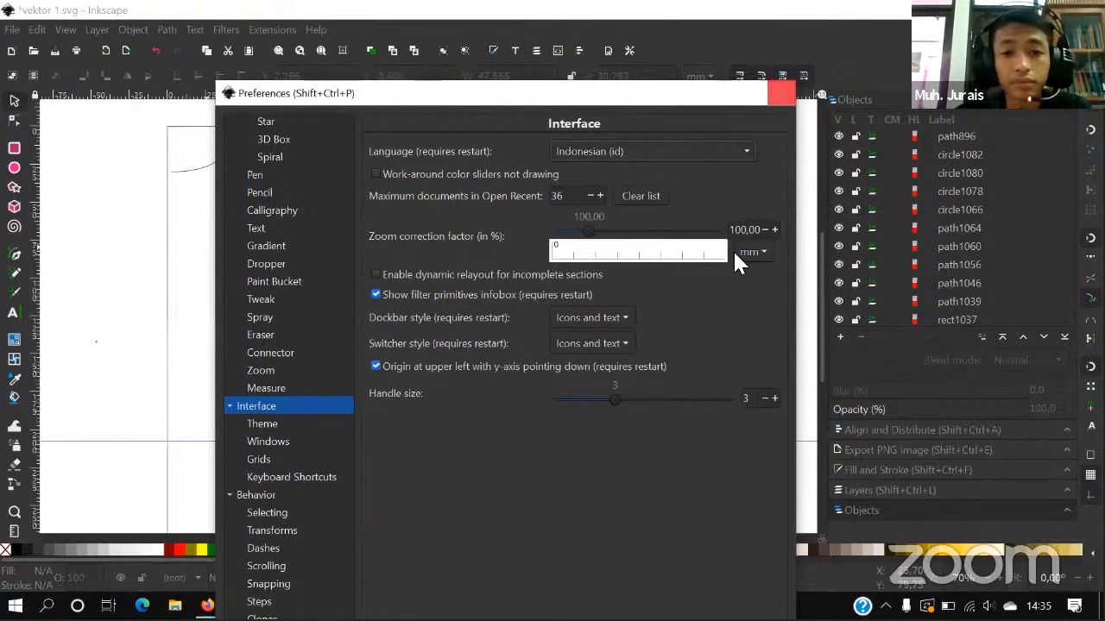
{"action": "left_click", "coordinate": [782, 93]}
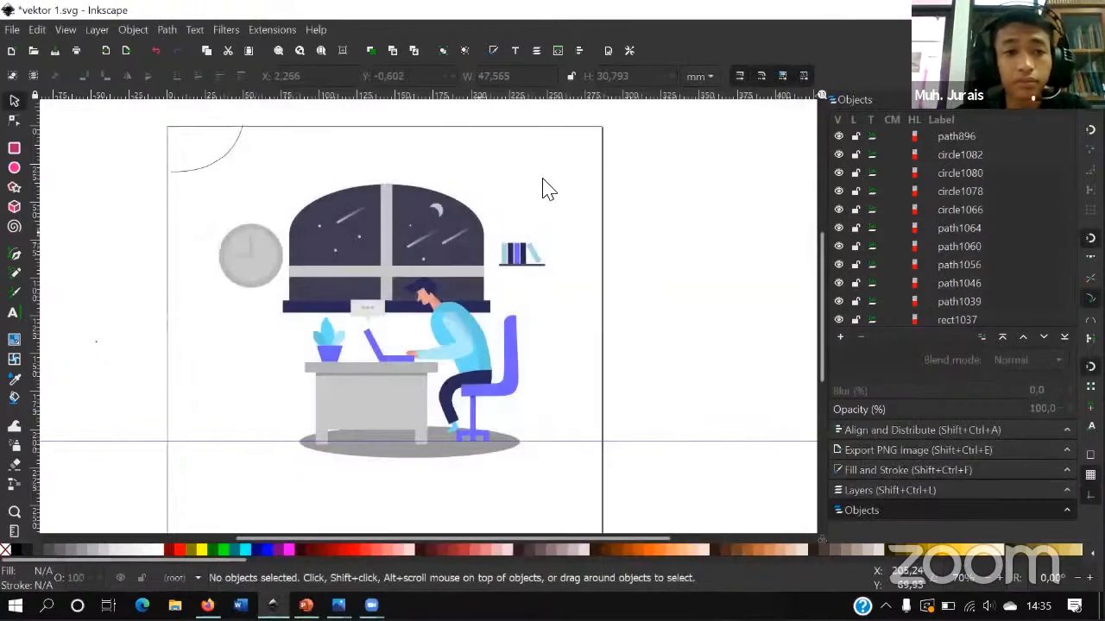
- Save the vektor 1 drawing, quit Inkscape and reopen vektor 1 from the desktop so the new language loads
{"action": "key", "text": "ctrl+s"}
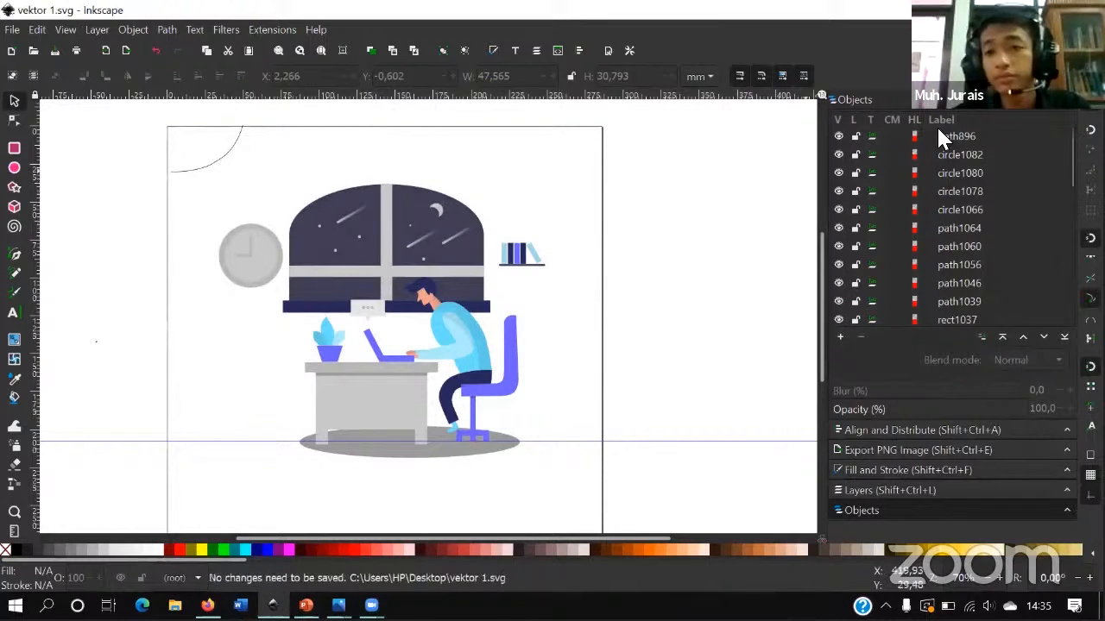
{"action": "left_click", "coordinate": [1085, 11]}
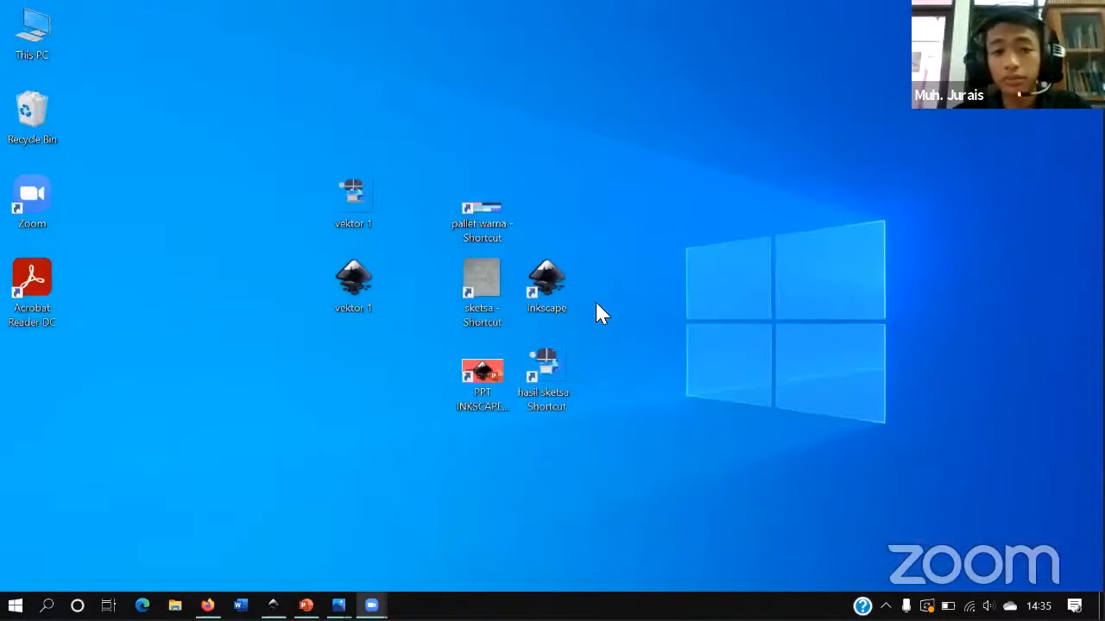
{"action": "left_click", "coordinate": [367, 294]}
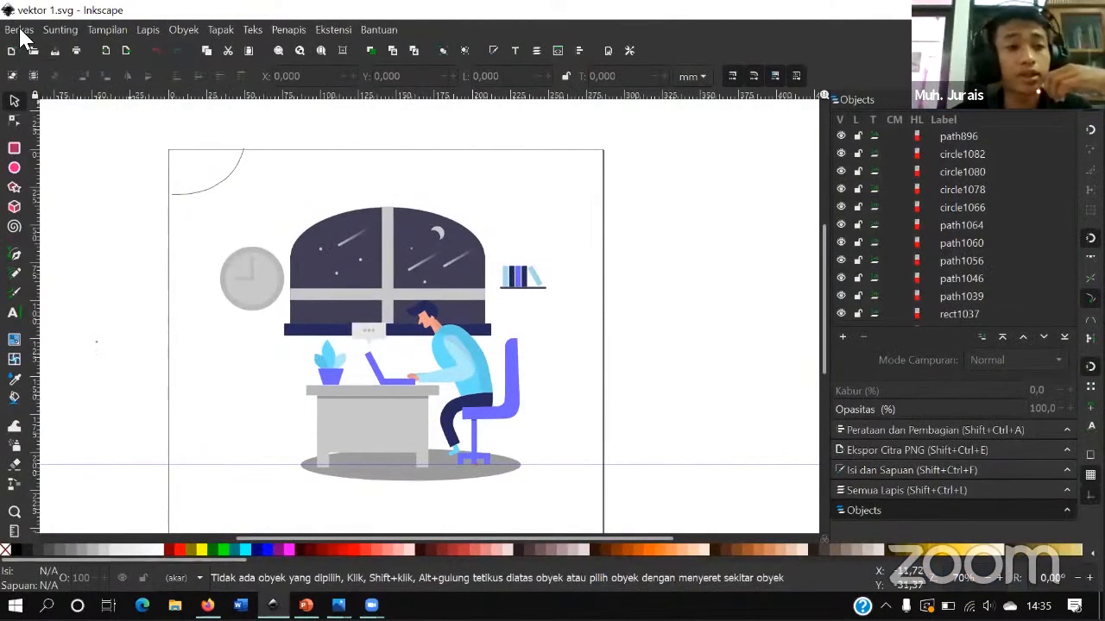
- Open the Preferensi window on the Antarmuka (Interface) page and expand the Perilaku (Behavior) category
{"action": "left_click", "coordinate": [630, 52]}
{"action": "left_click", "coordinate": [313, 68]}
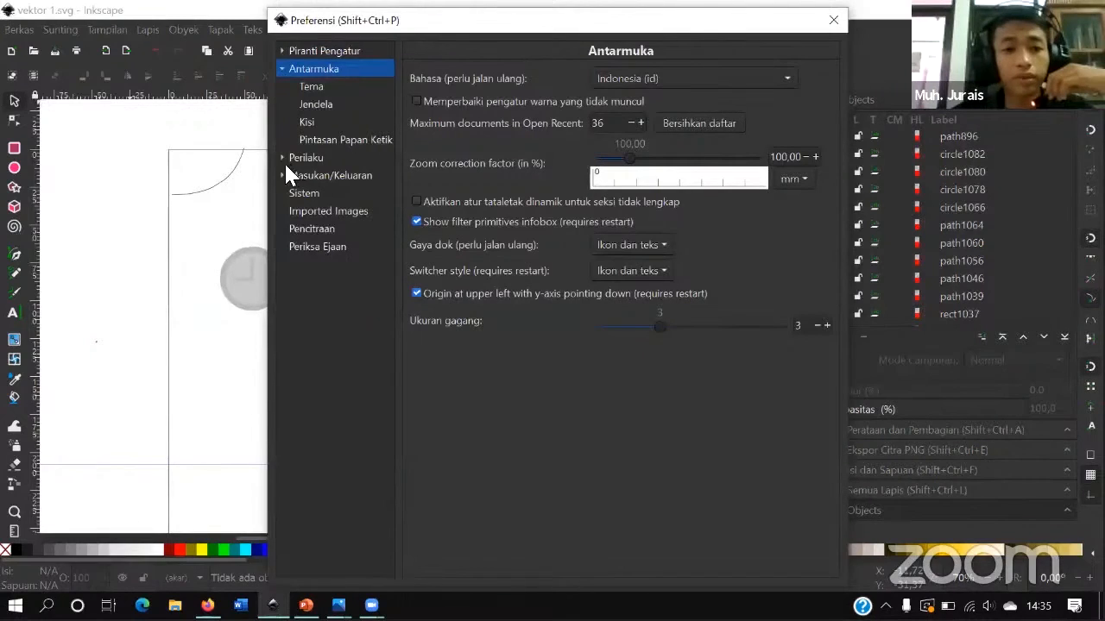
{"action": "left_click", "coordinate": [283, 157]}
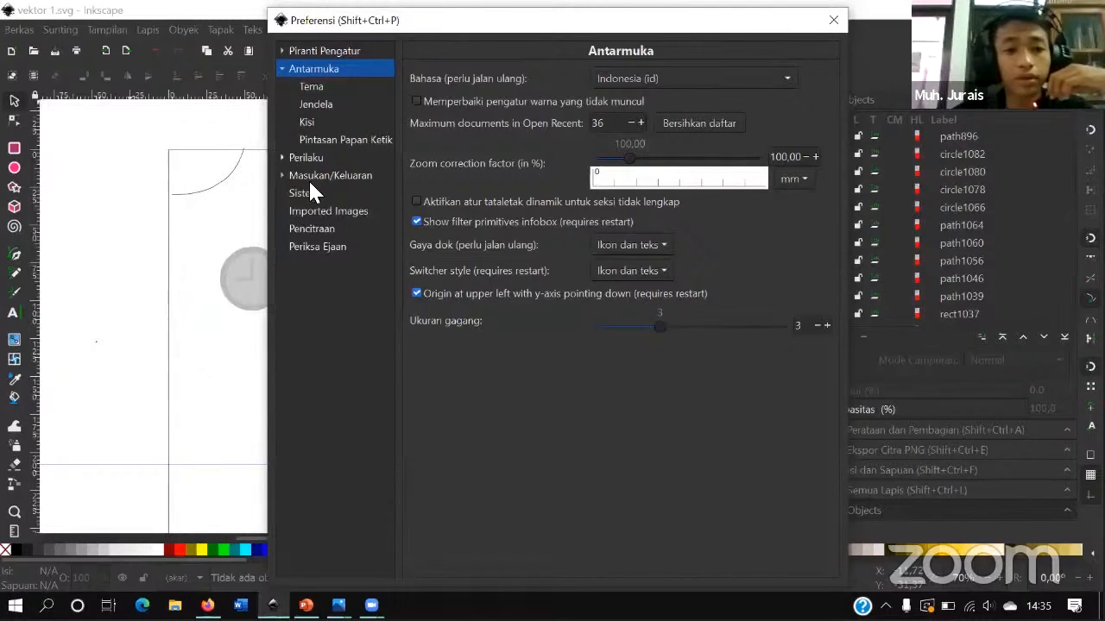
{"action": "left_click", "coordinate": [312, 87]}
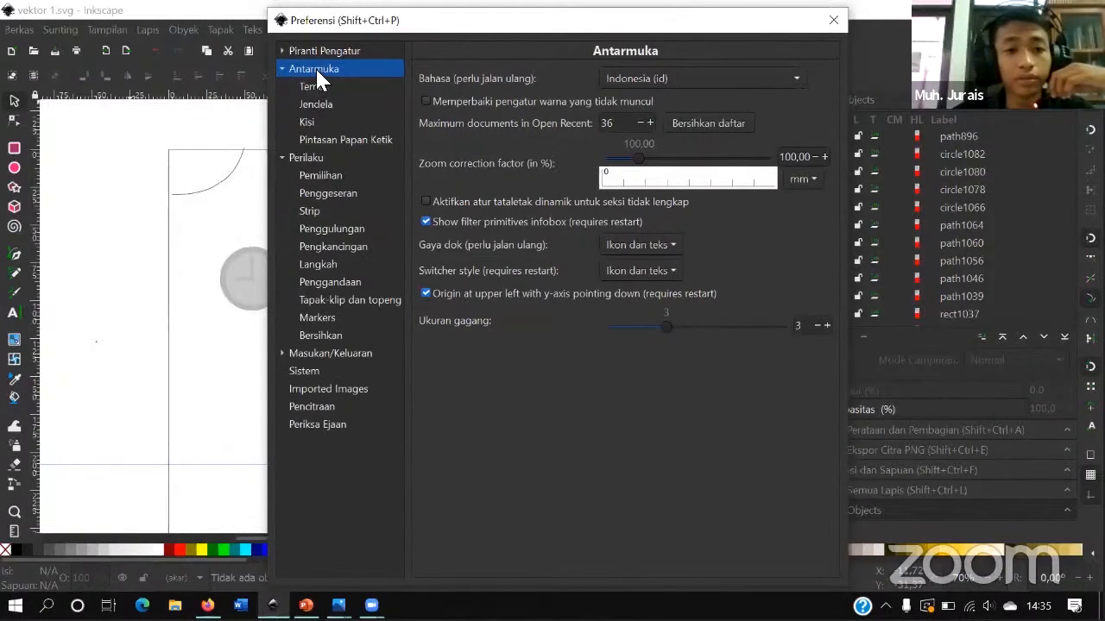
{"action": "left_click", "coordinate": [316, 67]}
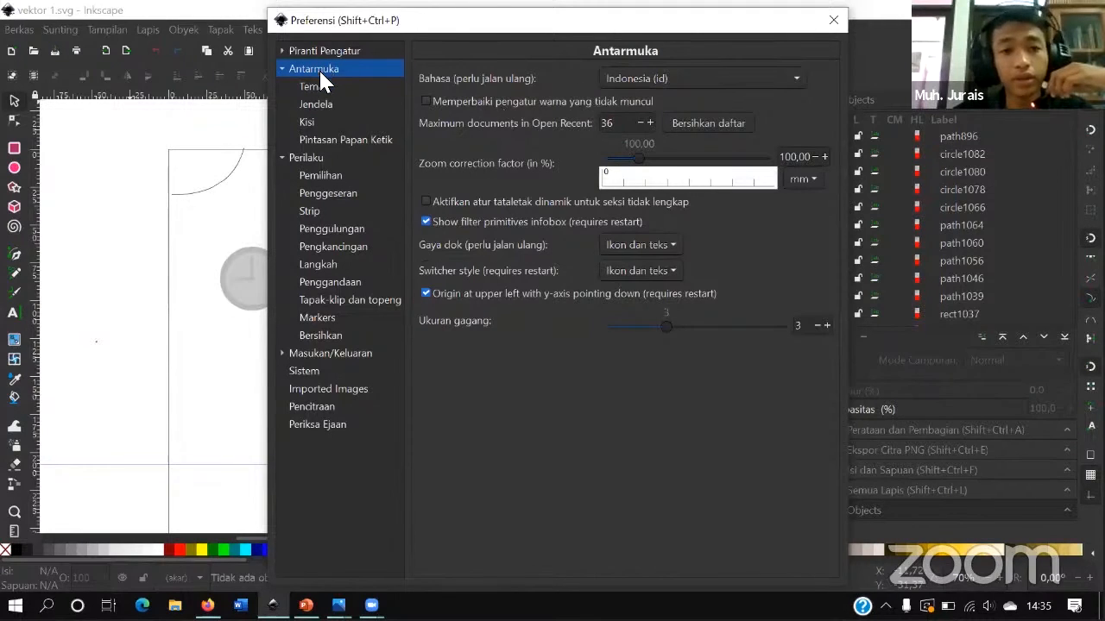
- Look through the available interface languages in the Bahasa list, keep Indonesia (id) and close the Preferensi window
{"action": "left_click", "coordinate": [622, 78]}
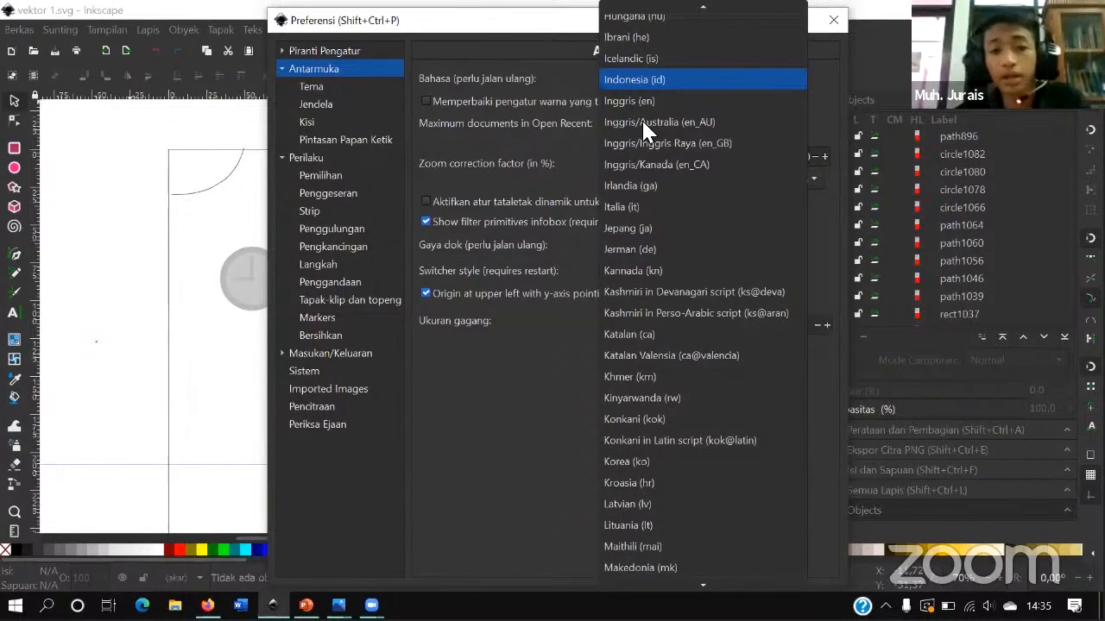
{"action": "left_click", "coordinate": [748, 82]}
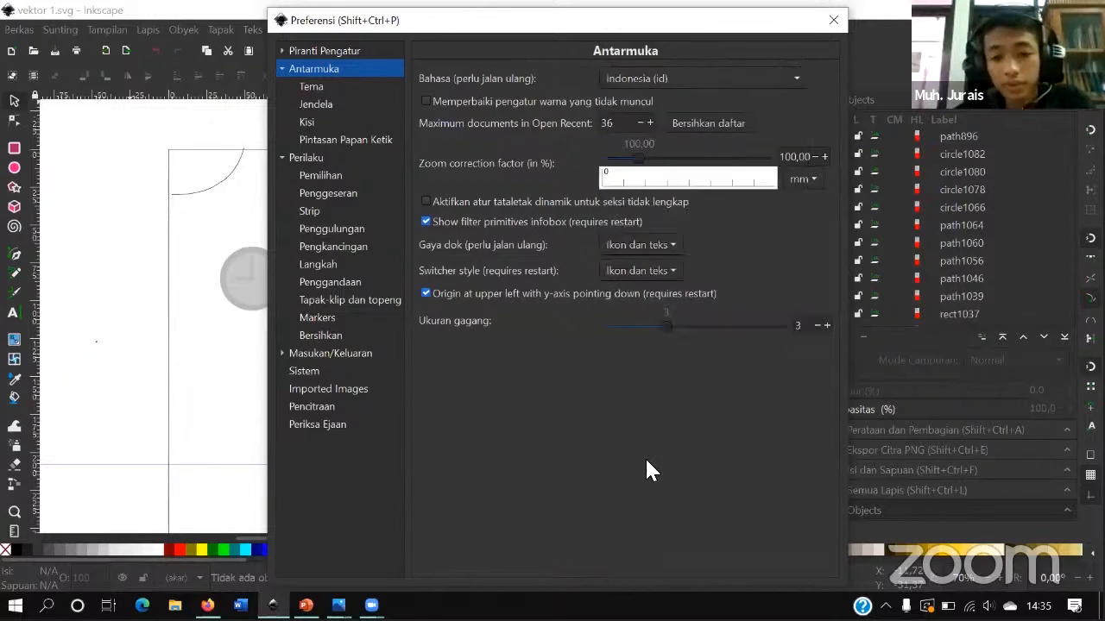
{"action": "left_click", "coordinate": [660, 79]}
{"action": "scroll", "coordinate": [661, 337], "scroll_direction": "down", "scroll_amount": 8}
{"action": "scroll", "coordinate": [660, 302], "scroll_direction": "up", "scroll_amount": 5}
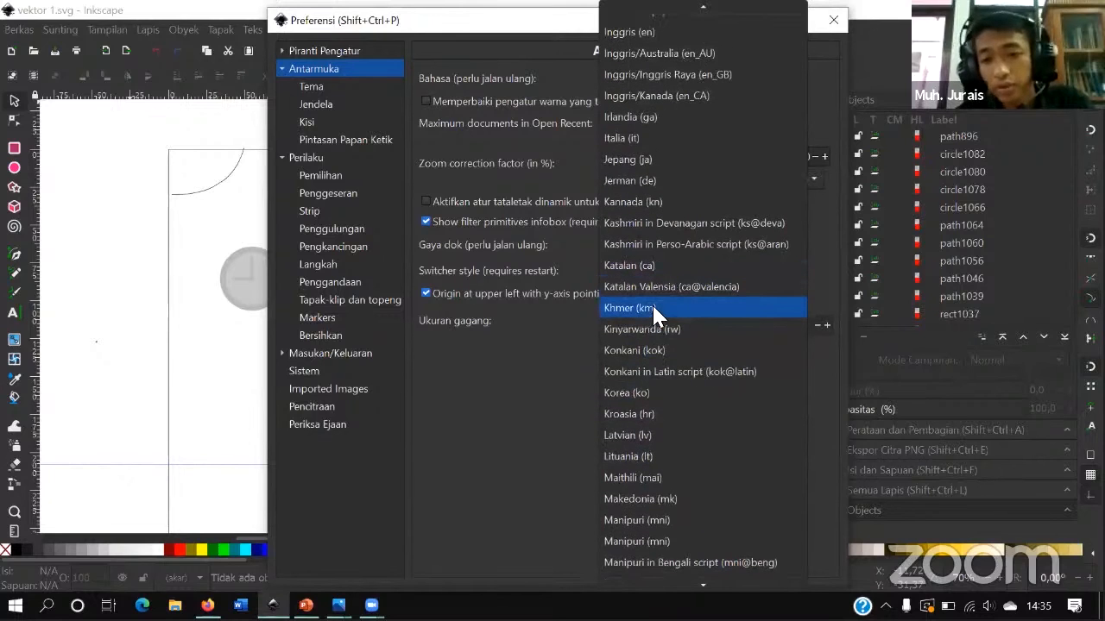
{"action": "scroll", "coordinate": [651, 303], "scroll_direction": "down", "scroll_amount": 3}
{"action": "scroll", "coordinate": [653, 406], "scroll_direction": "down", "scroll_amount": 4}
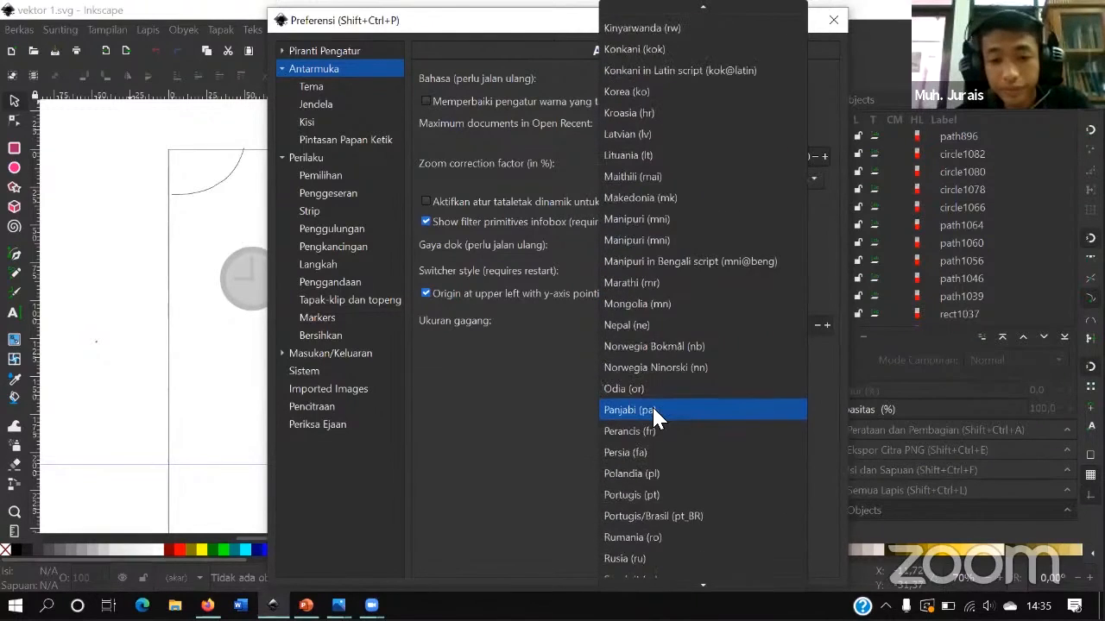
{"action": "scroll", "coordinate": [653, 409], "scroll_direction": "up", "scroll_amount": 4}
{"action": "scroll", "coordinate": [653, 415], "scroll_direction": "up", "scroll_amount": 6}
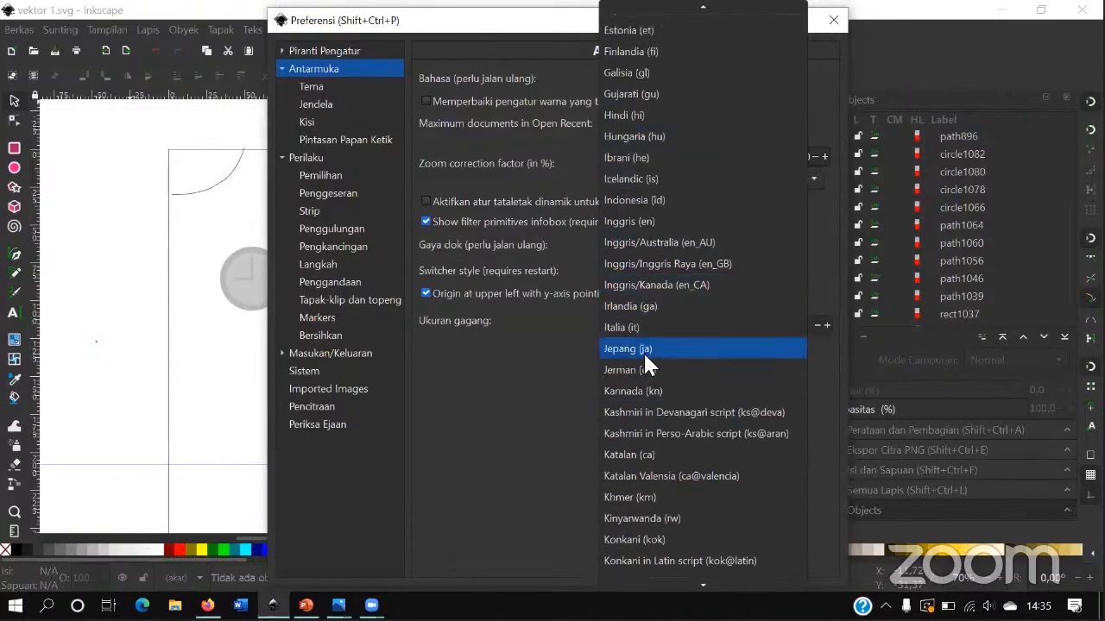
{"action": "scroll", "coordinate": [656, 248], "scroll_direction": "up", "scroll_amount": 2}
{"action": "left_click", "coordinate": [840, 56]}
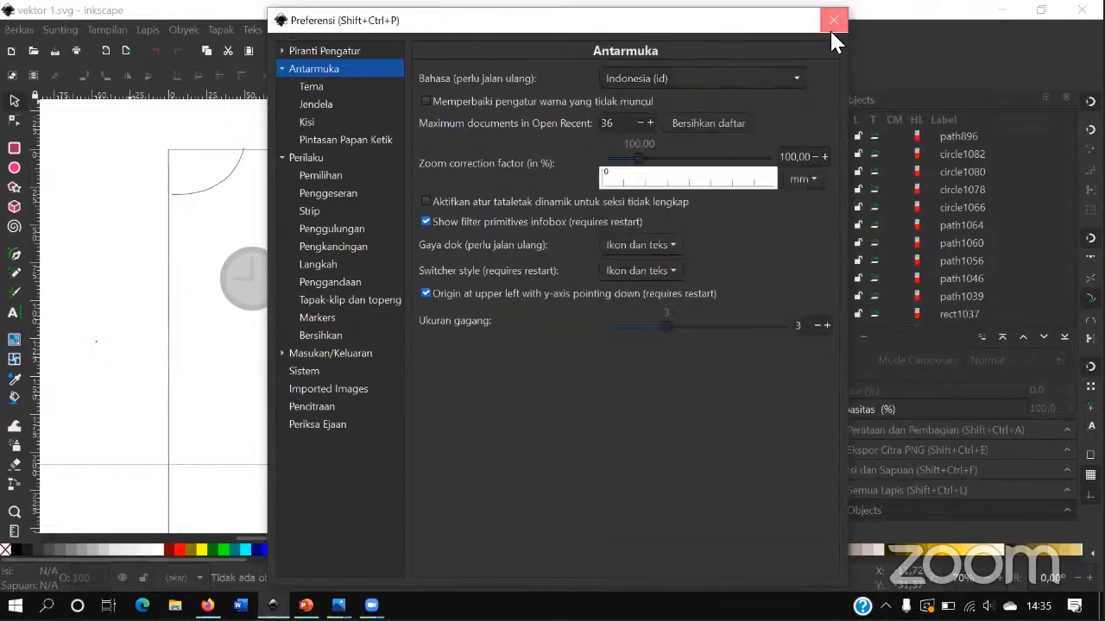
{"action": "left_click", "coordinate": [833, 20]}
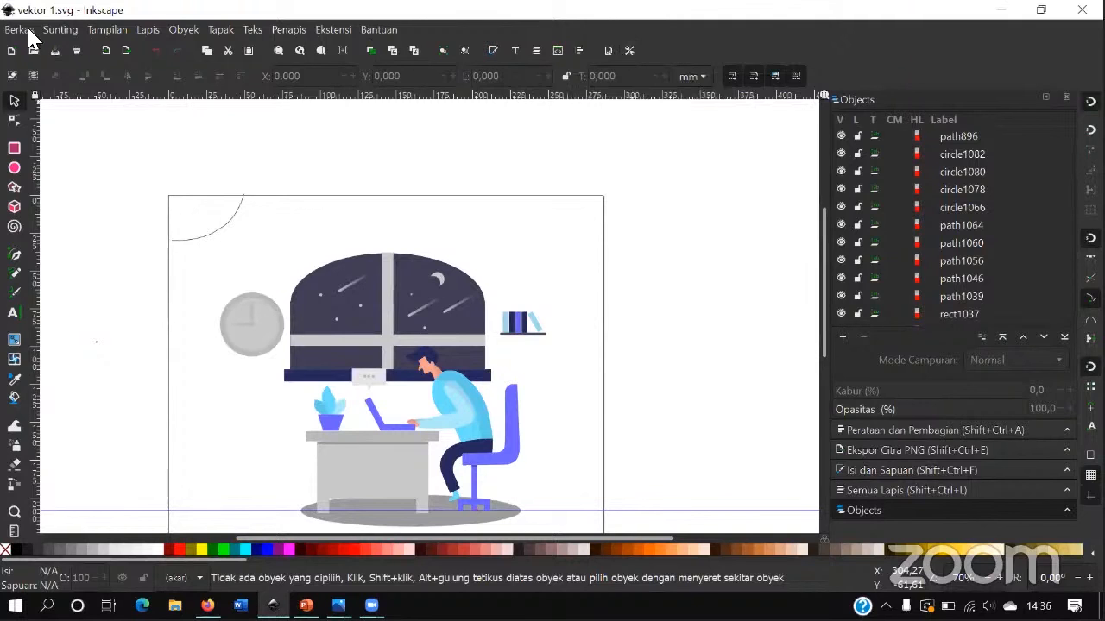
- Look over the Sunting (Edit) and Bantuan (Help) commands, and view and dismiss the Tentang Inkscape (About) window
{"action": "left_click", "coordinate": [54, 31]}
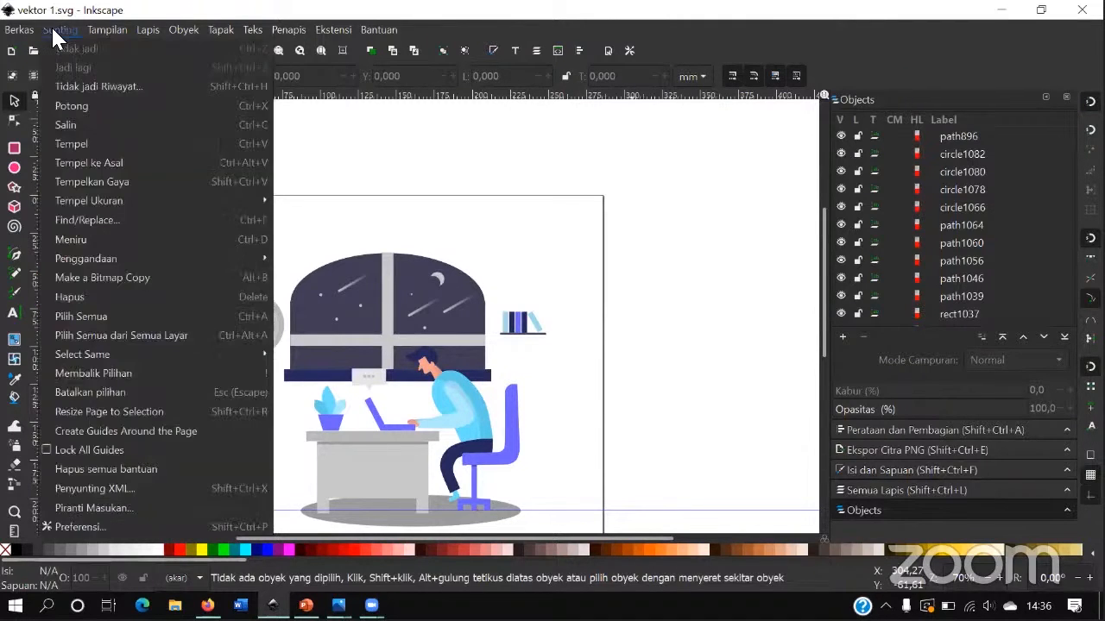
{"action": "left_click", "coordinate": [491, 177]}
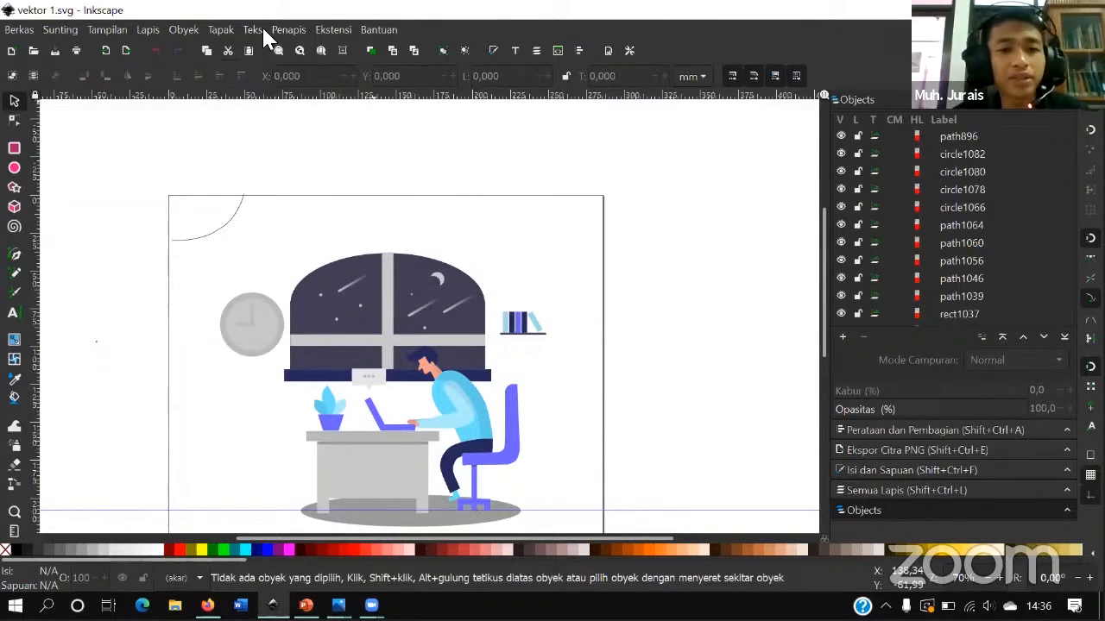
{"action": "left_click", "coordinate": [371, 28]}
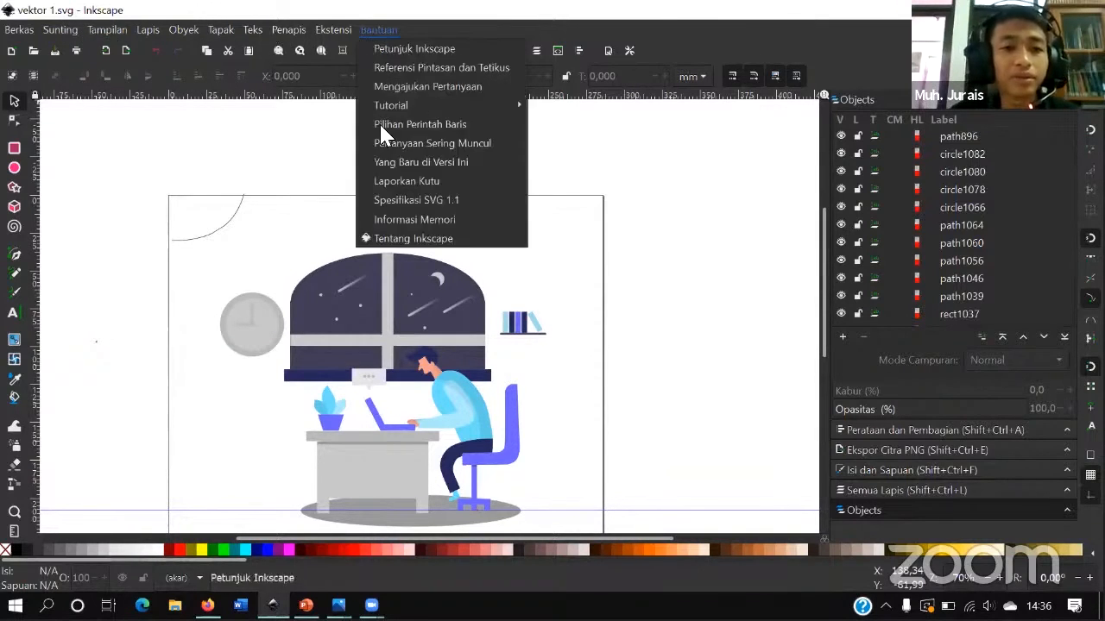
{"action": "left_click", "coordinate": [434, 244]}
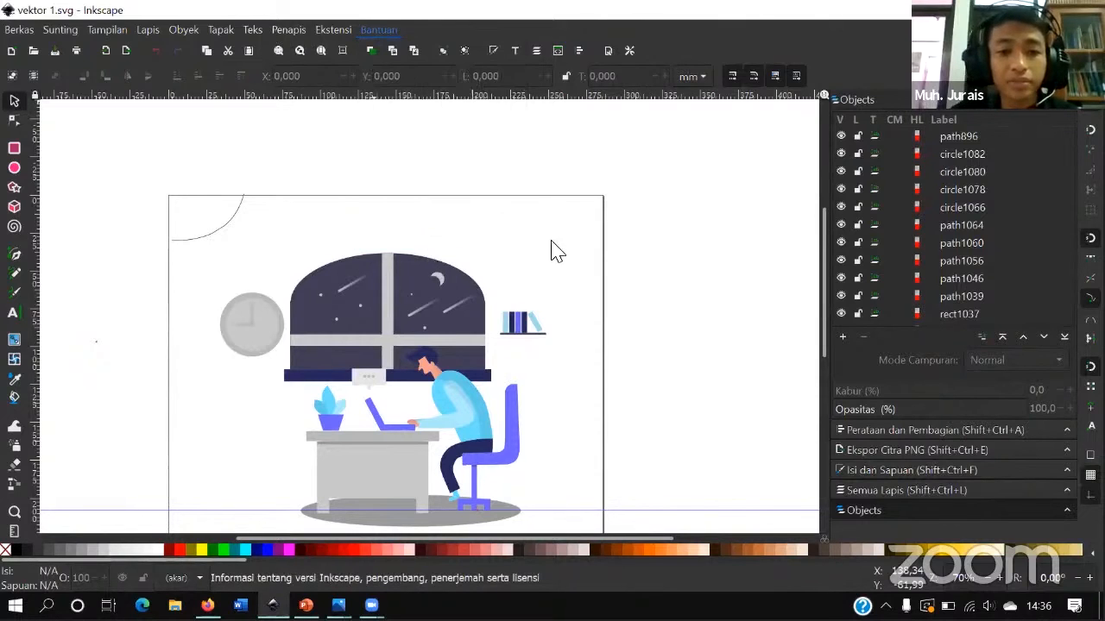
{"action": "left_click_drag", "start_coordinate": [220, 61], "coordinate": [577, 155]}
{"action": "left_click", "coordinate": [613, 104]}
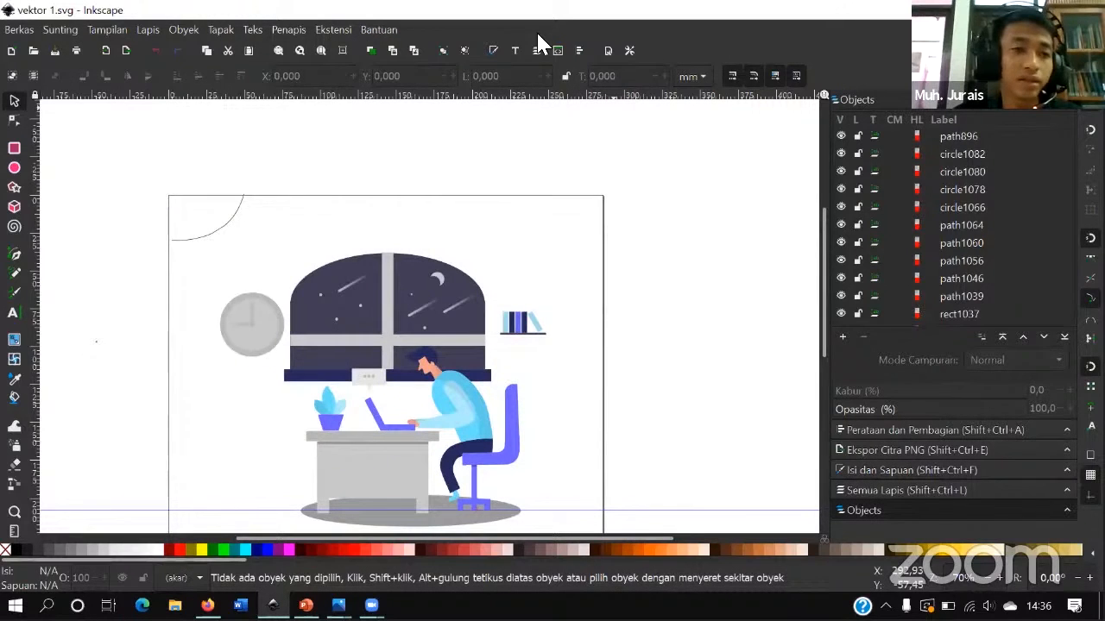
- Reopen the Preferensi window to show the Antarmuka language setting again
{"action": "left_click", "coordinate": [61, 29]}
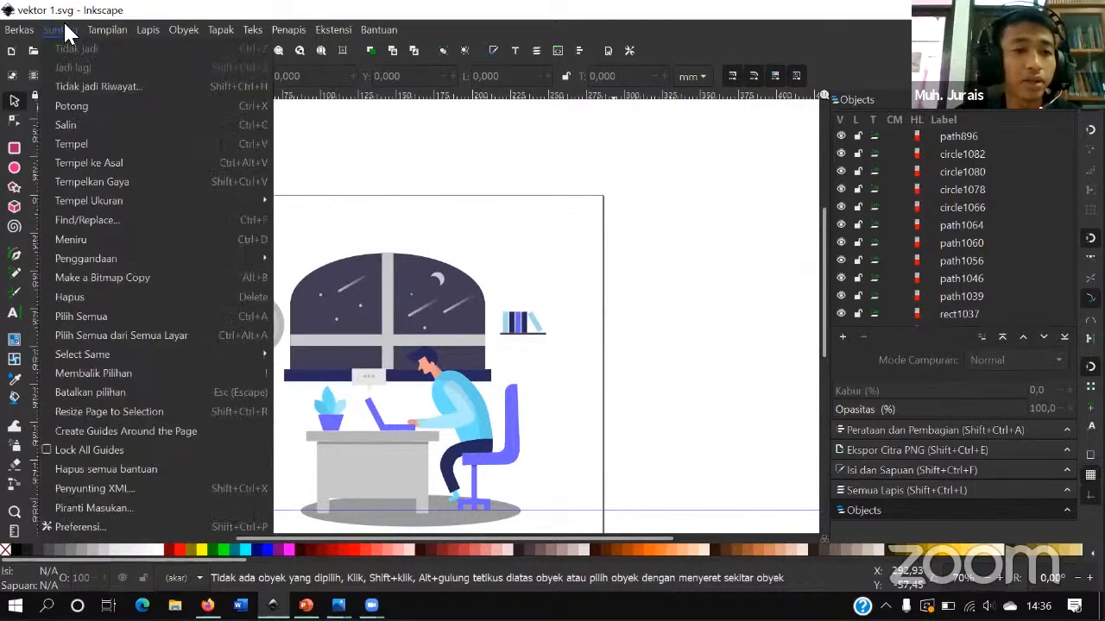
{"action": "left_click", "coordinate": [130, 527]}
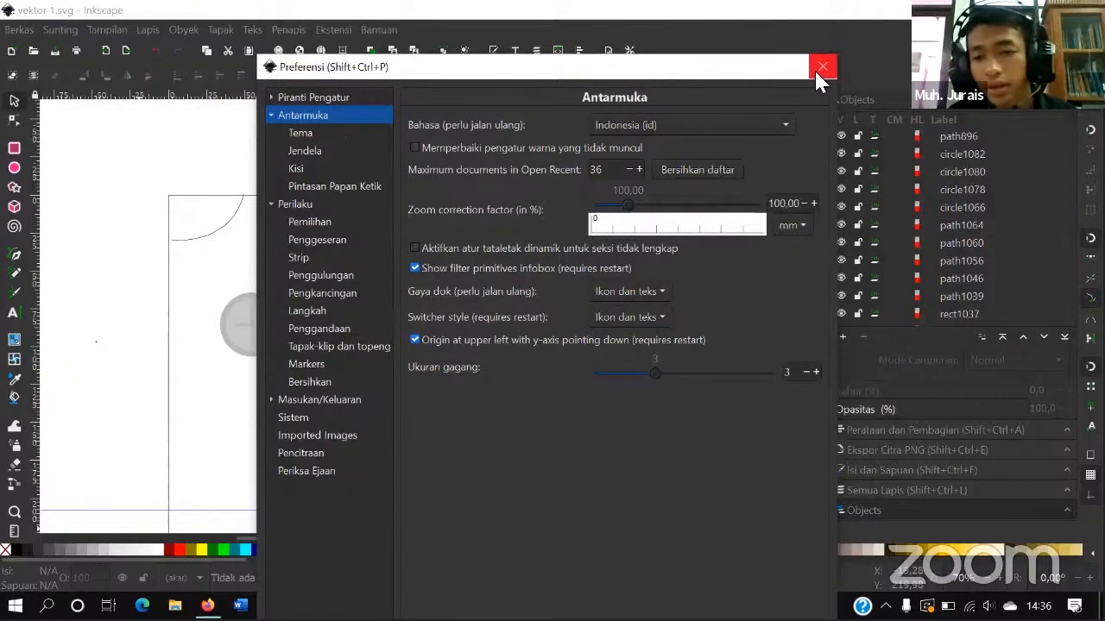
- Close the Preferensi window and show the Node, Bezier pen and Selection tools in turn
{"action": "left_click", "coordinate": [821, 68]}
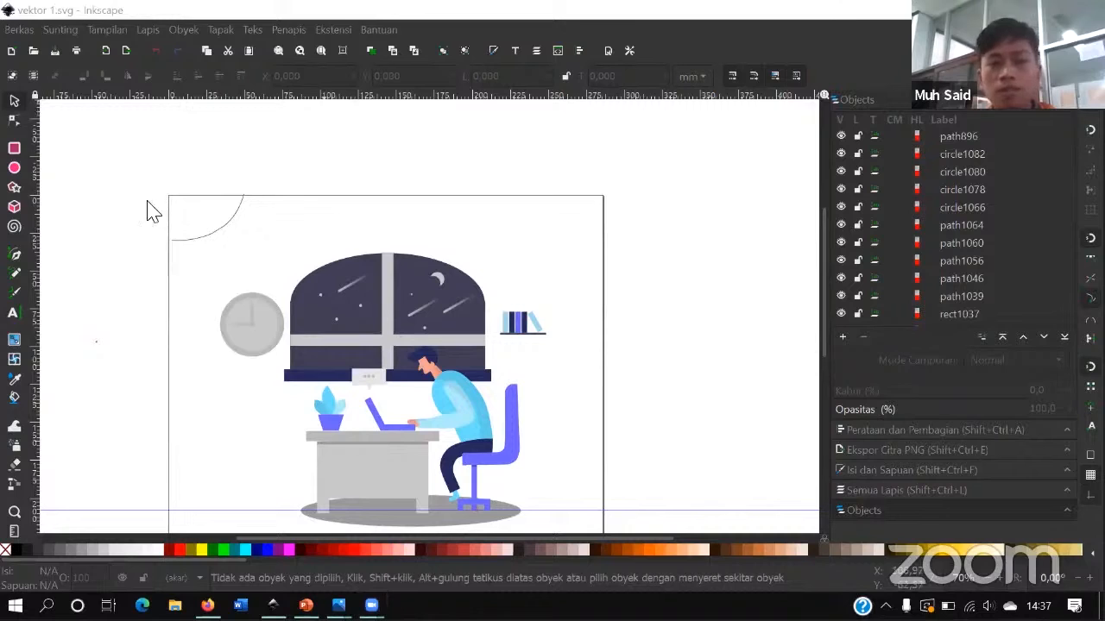
{"action": "left_click", "coordinate": [14, 120]}
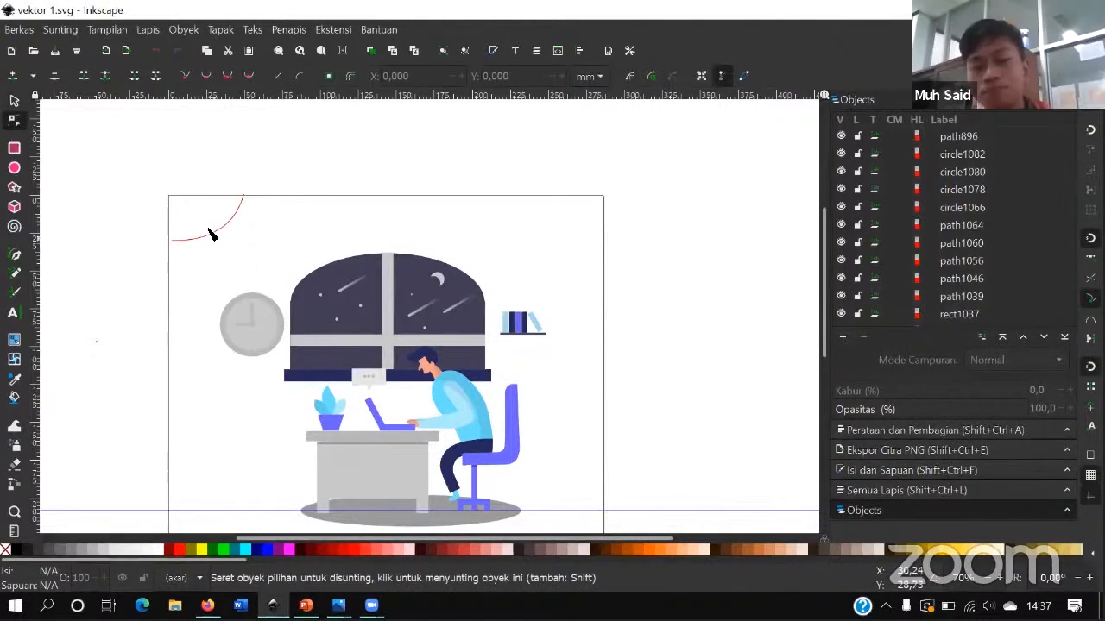
{"action": "left_click", "coordinate": [15, 254]}
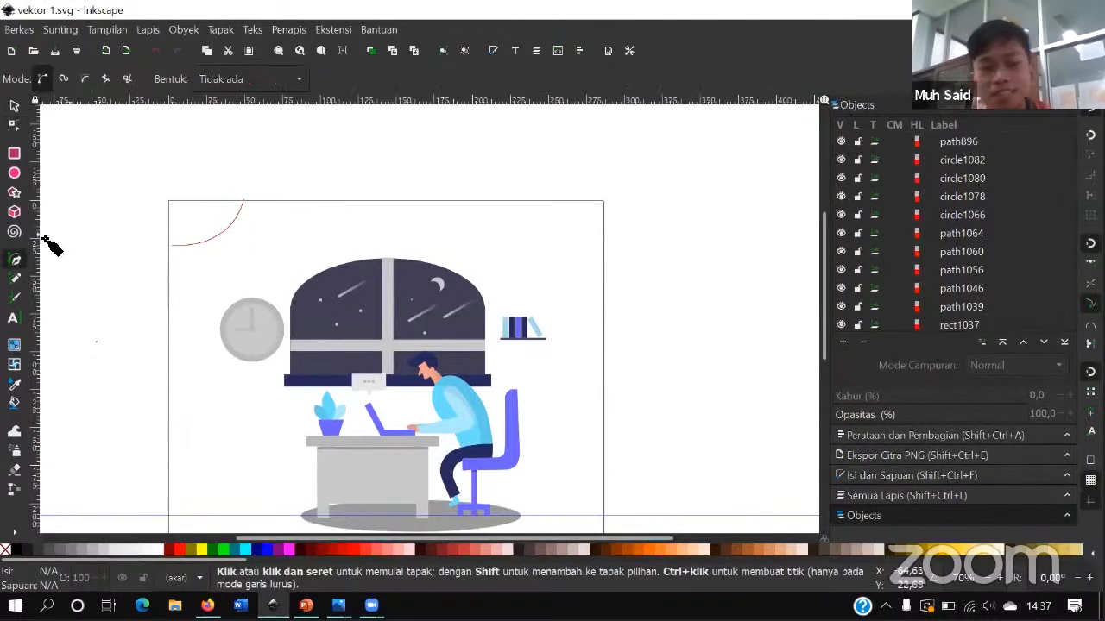
{"action": "left_click", "coordinate": [14, 106]}
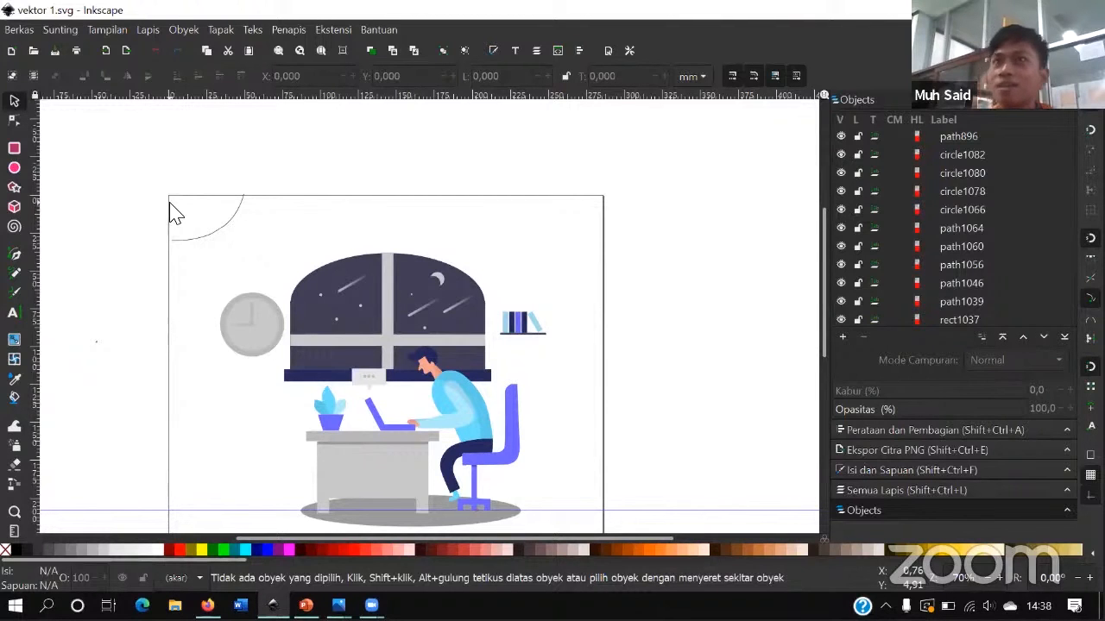
{"action": "left_click", "coordinate": [16, 254]}
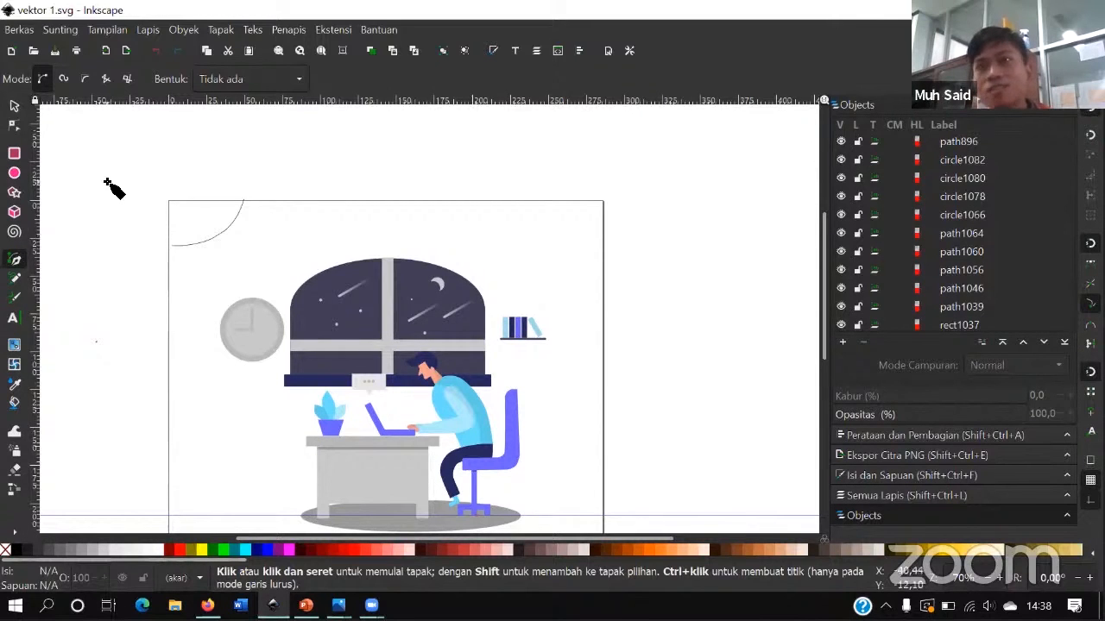
{"action": "left_click", "coordinate": [14, 105]}
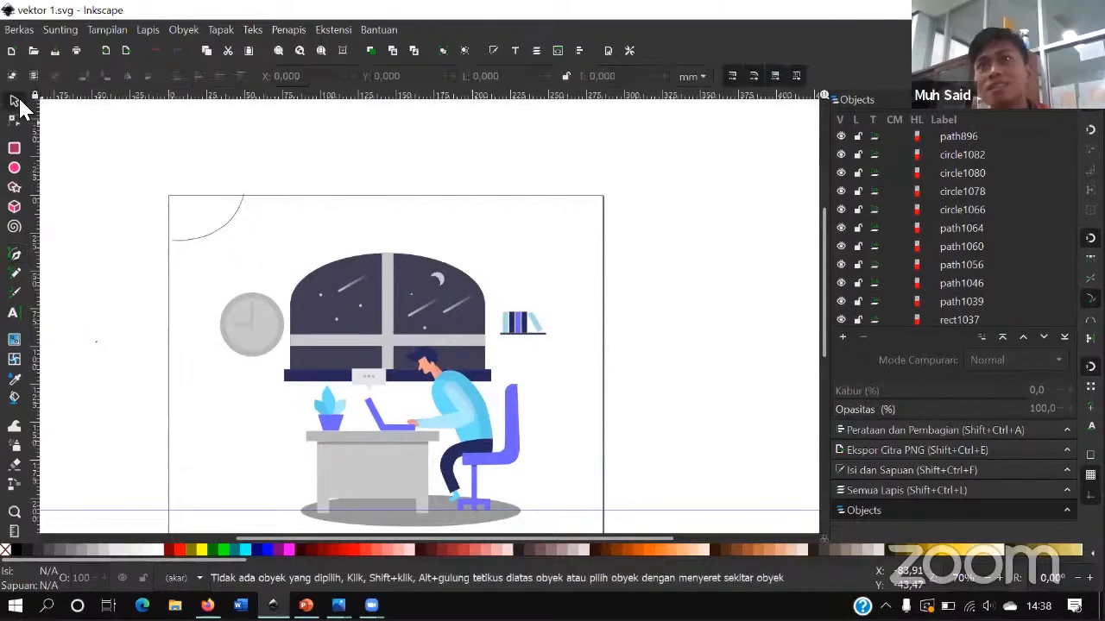
- Move the thin arc at the page's upper-left corner right to about X 28.7, Y -2.1 mm
{"action": "left_click", "coordinate": [188, 238]}
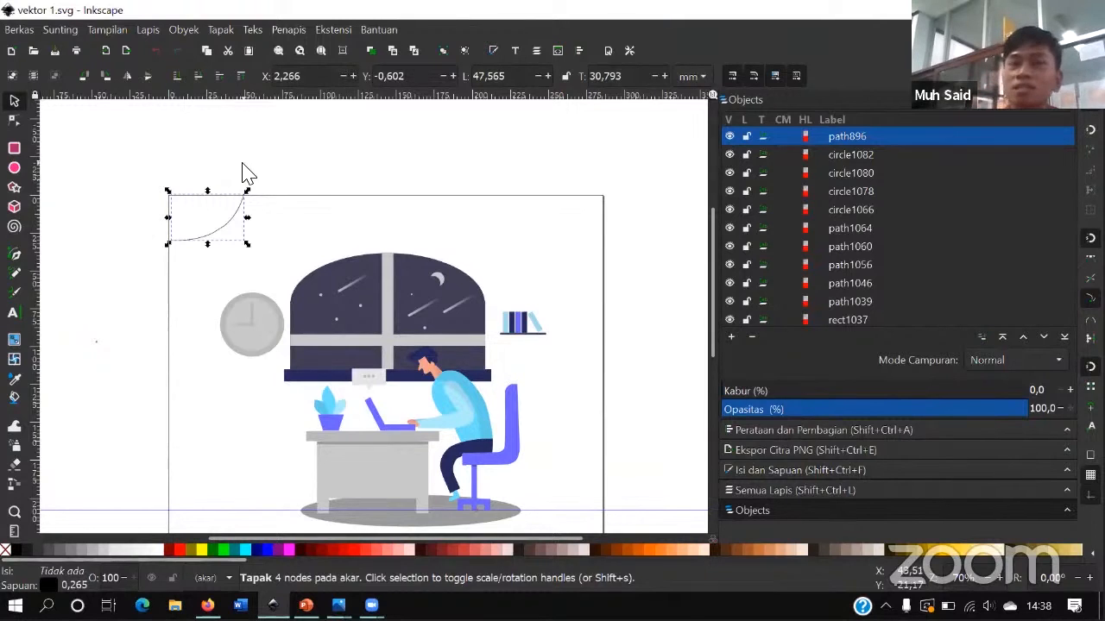
{"action": "left_click", "coordinate": [246, 216]}
{"action": "left_click", "coordinate": [247, 218]}
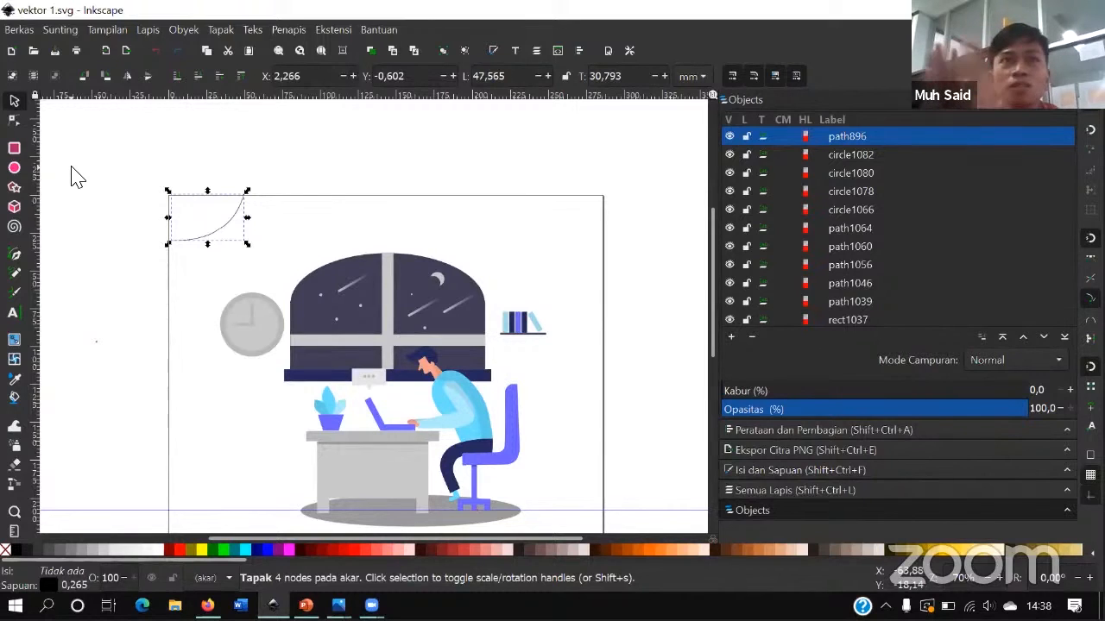
{"action": "left_click_drag", "start_coordinate": [226, 219], "coordinate": [233, 216]}
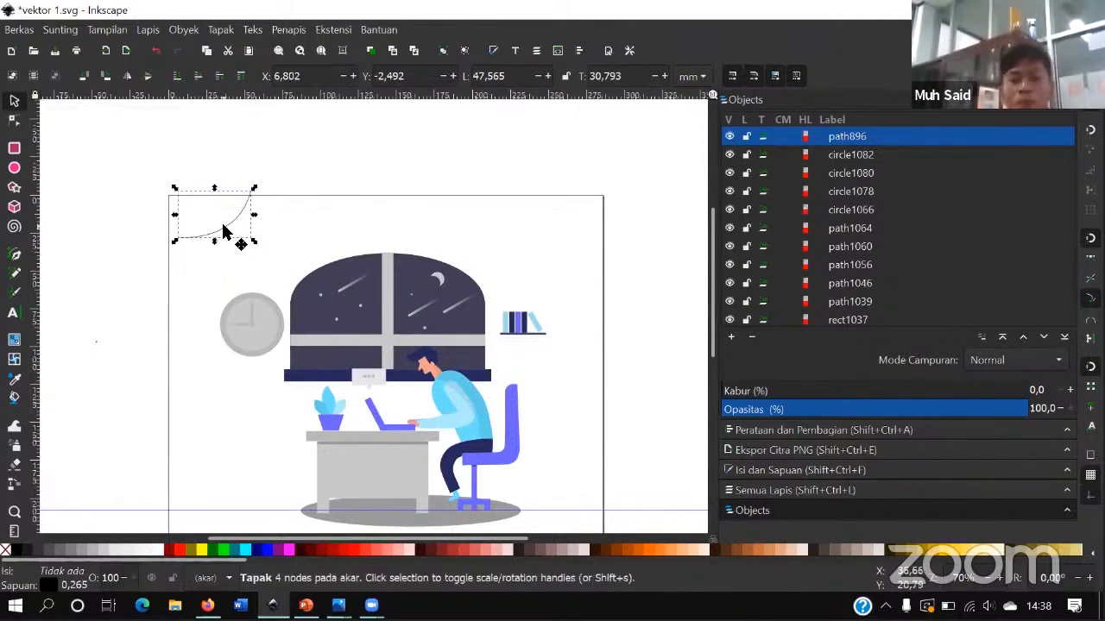
{"action": "scroll", "coordinate": [227, 230], "scroll_direction": "up", "scroll_amount": 2}
{"action": "left_click_drag", "start_coordinate": [240, 259], "coordinate": [328, 279]}
{"action": "key", "text": "ctrl+d"}
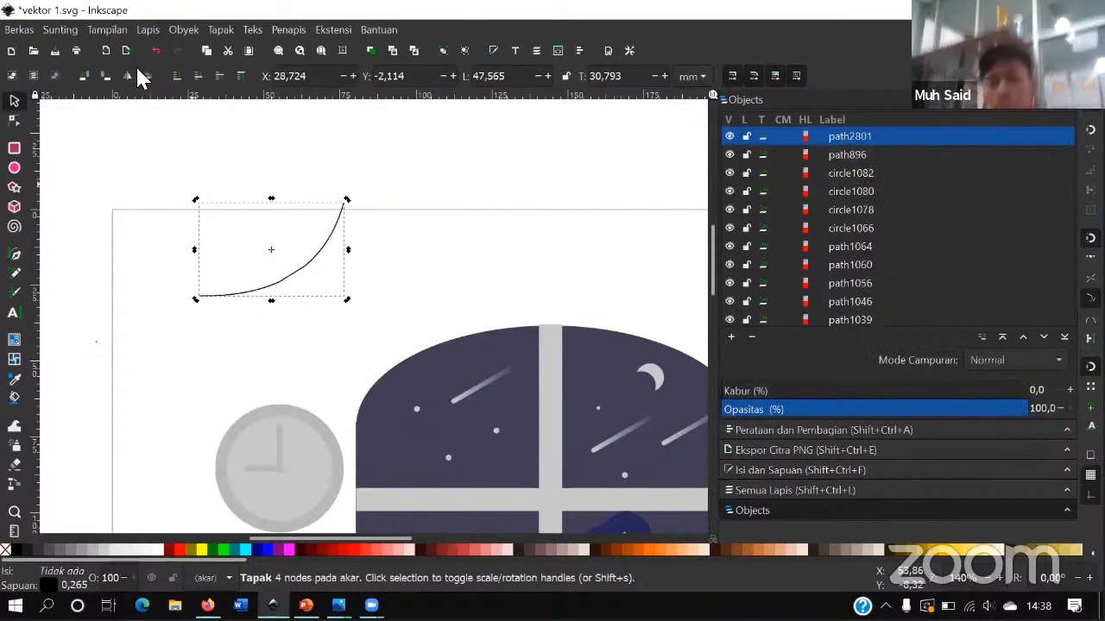
{"action": "left_click_drag", "start_coordinate": [343, 304], "coordinate": [331, 282]}
{"action": "left_click_drag", "start_coordinate": [31, 35], "coordinate": [242, 369]}
{"action": "scroll", "coordinate": [247, 290], "scroll_direction": "down", "scroll_amount": 5}
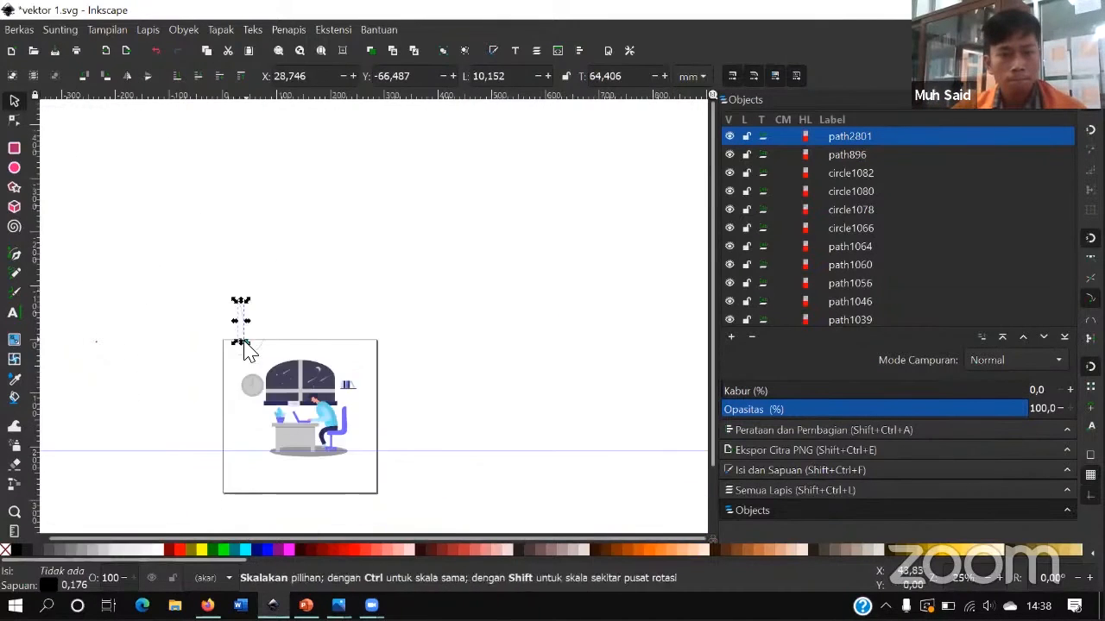
{"action": "scroll", "coordinate": [245, 350], "scroll_direction": "up", "scroll_amount": 4}
{"action": "left_click_drag", "start_coordinate": [244, 316], "coordinate": [249, 351]}
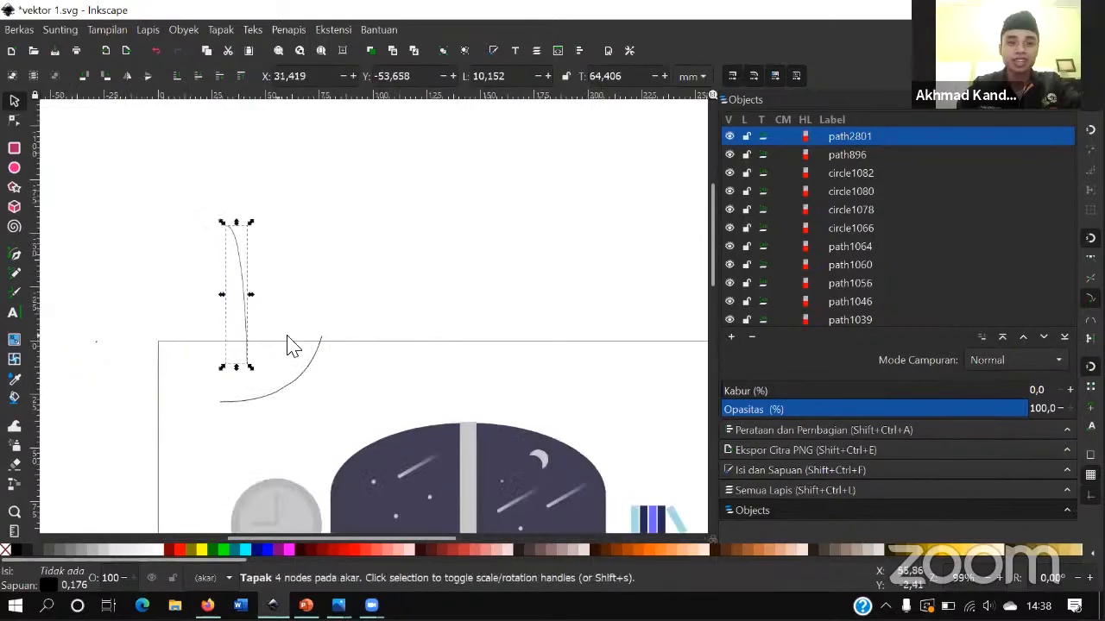
{"action": "key", "text": "Delete"}
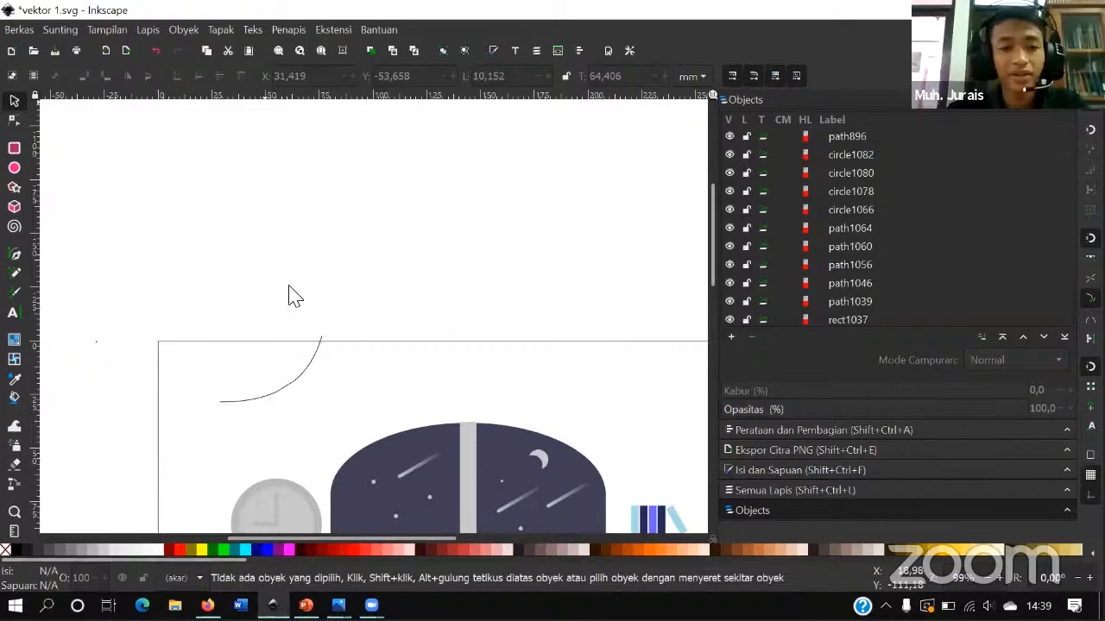
- Duplicate the arc, flip the copy horizontally and vertically, and position it so both arcs form a leaf outline
{"action": "scroll", "coordinate": [293, 291], "scroll_direction": "down", "scroll_amount": 3}
{"action": "left_click", "coordinate": [315, 301]}
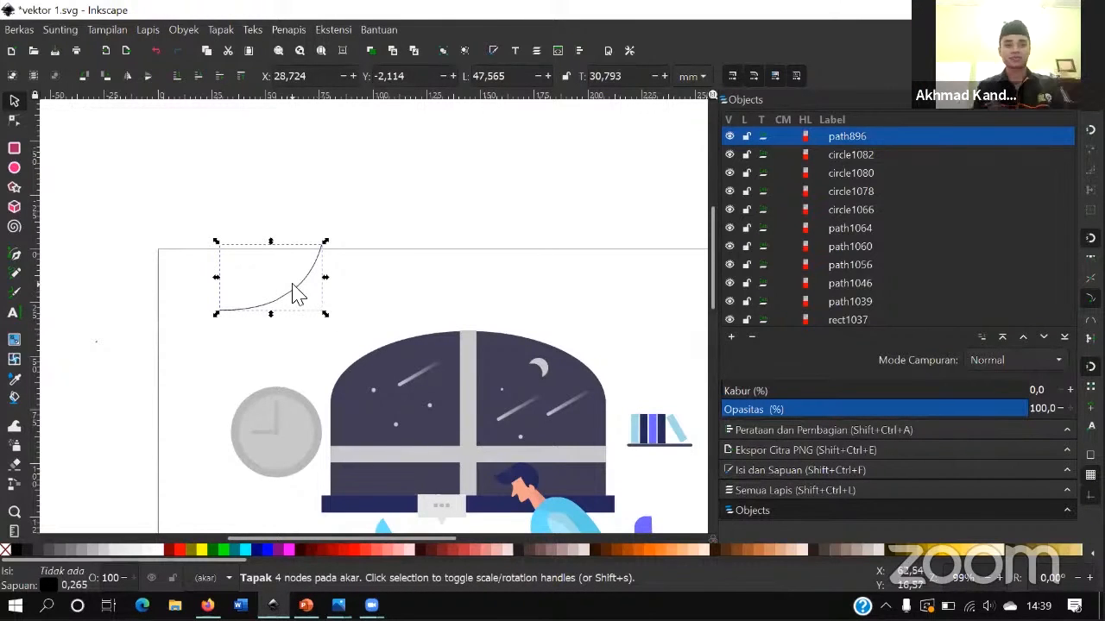
{"action": "key", "text": "ctrl+d"}
{"action": "left_click_drag", "start_coordinate": [292, 292], "coordinate": [269, 286]}
{"action": "left_click", "coordinate": [129, 77]}
{"action": "left_click", "coordinate": [148, 76]}
{"action": "scroll", "coordinate": [257, 267], "scroll_direction": "up", "scroll_amount": 2}
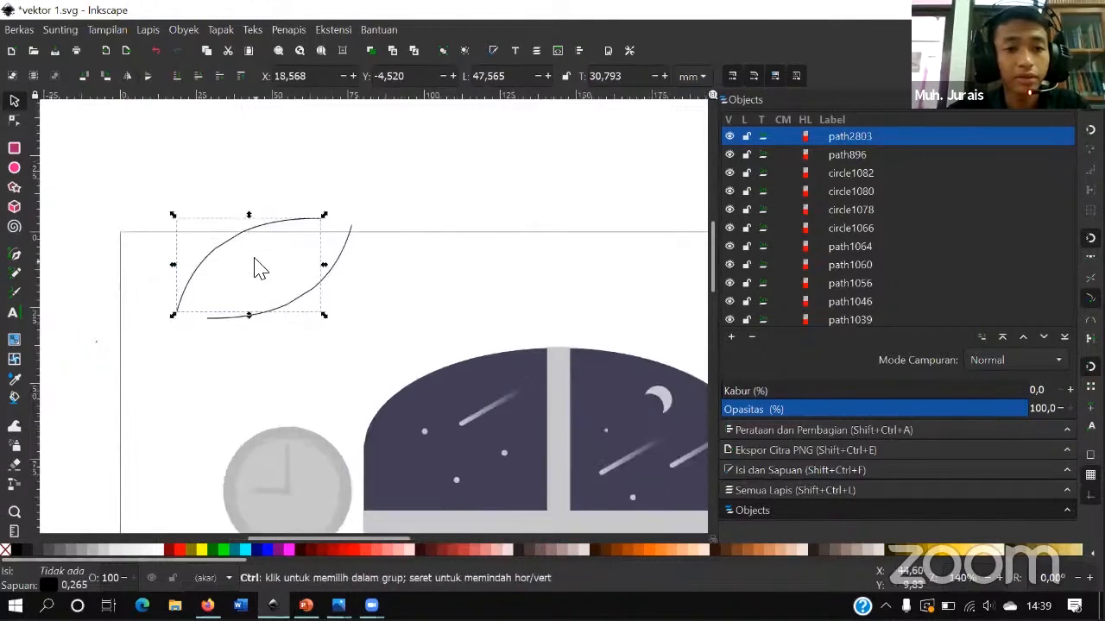
{"action": "left_click_drag", "start_coordinate": [227, 227], "coordinate": [264, 239]}
{"action": "left_click", "coordinate": [331, 285]}
{"action": "left_click", "coordinate": [362, 301]}
{"action": "left_click", "coordinate": [209, 173]}
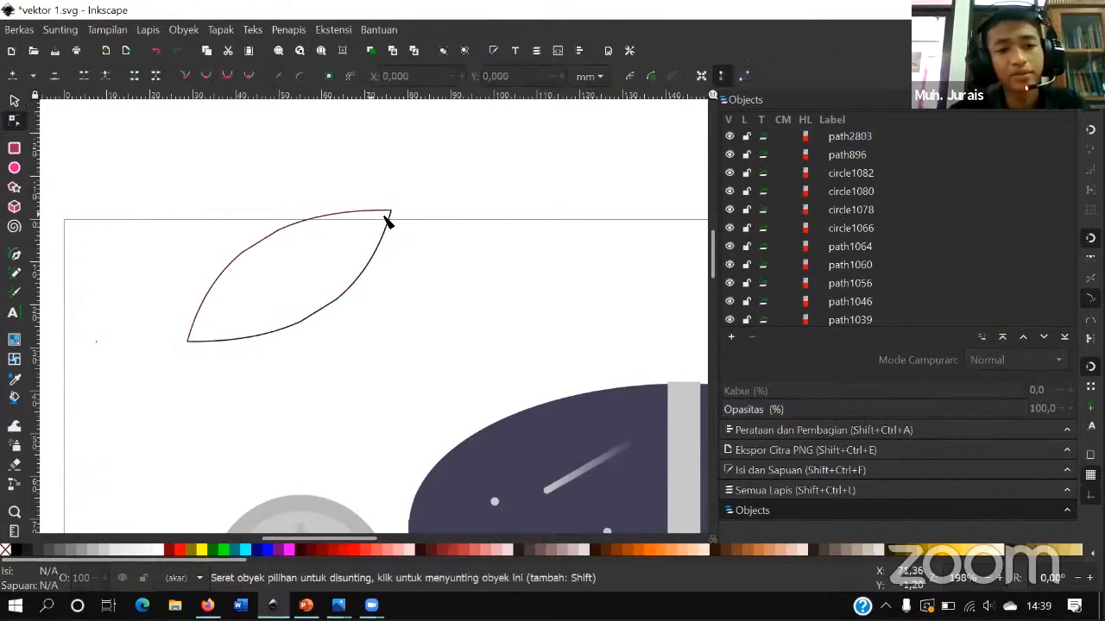
- Shift the upper arc slightly up and left to X 27.563, Y -3.557 mm, opening a gap at the leaf's tips
{"action": "left_click", "coordinate": [385, 221]}
{"action": "scroll", "coordinate": [406, 215], "scroll_direction": "up", "scroll_amount": 2}
{"action": "scroll", "coordinate": [377, 210], "scroll_direction": "up", "scroll_amount": 2}
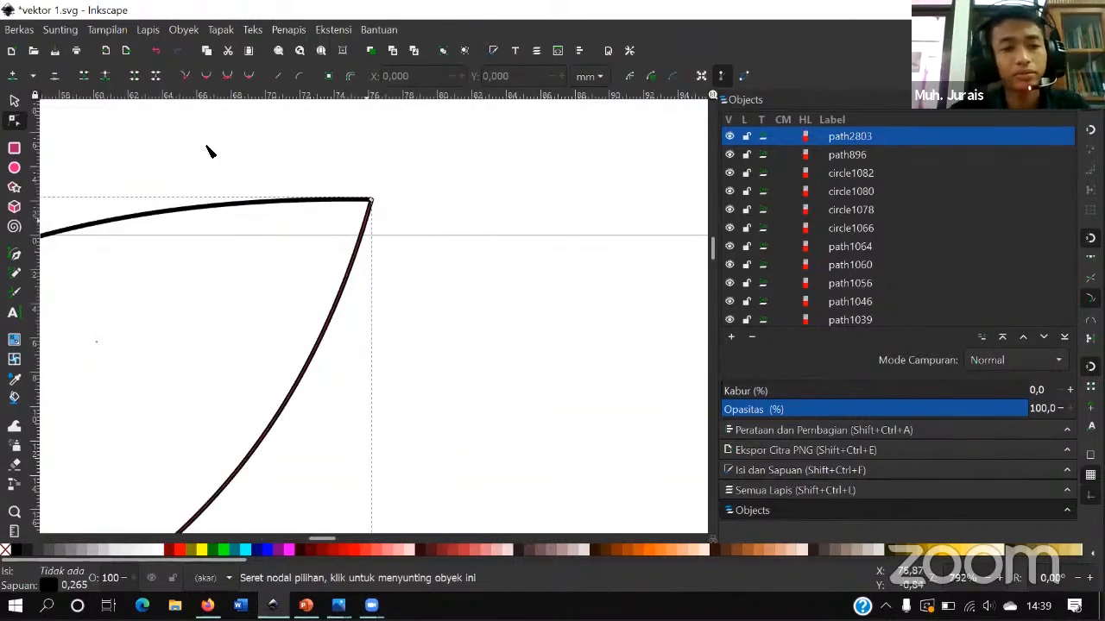
{"action": "left_click", "coordinate": [15, 104]}
{"action": "left_click_drag", "start_coordinate": [239, 205], "coordinate": [219, 183]}
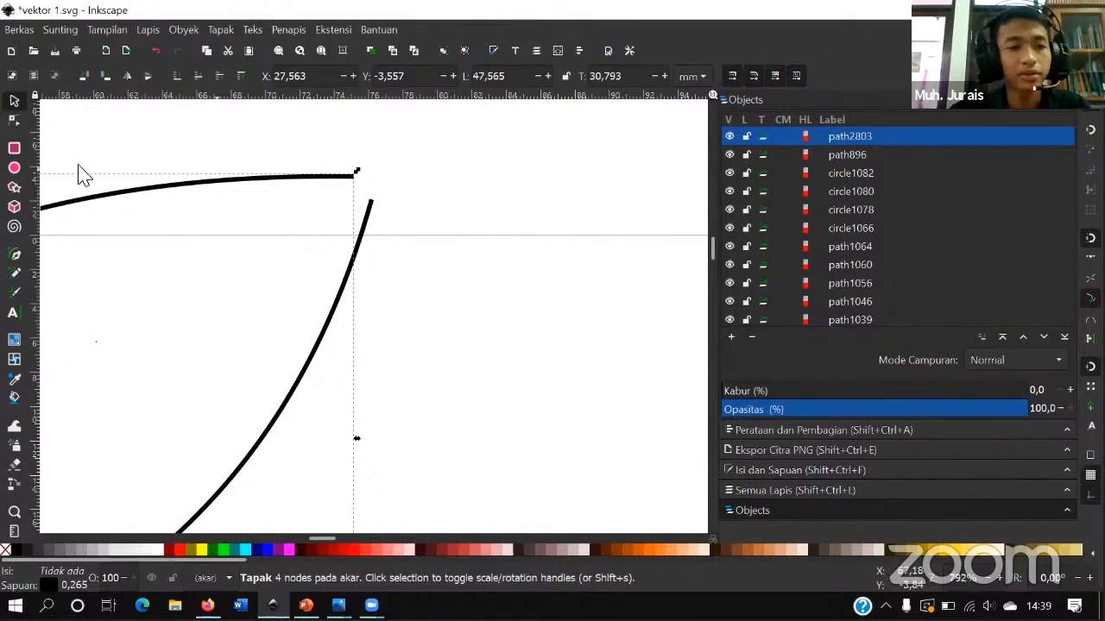
- Select the end nodes of both arcs at the leaf's upper-right tip and join them with a new segment
{"action": "left_click", "coordinate": [15, 121]}
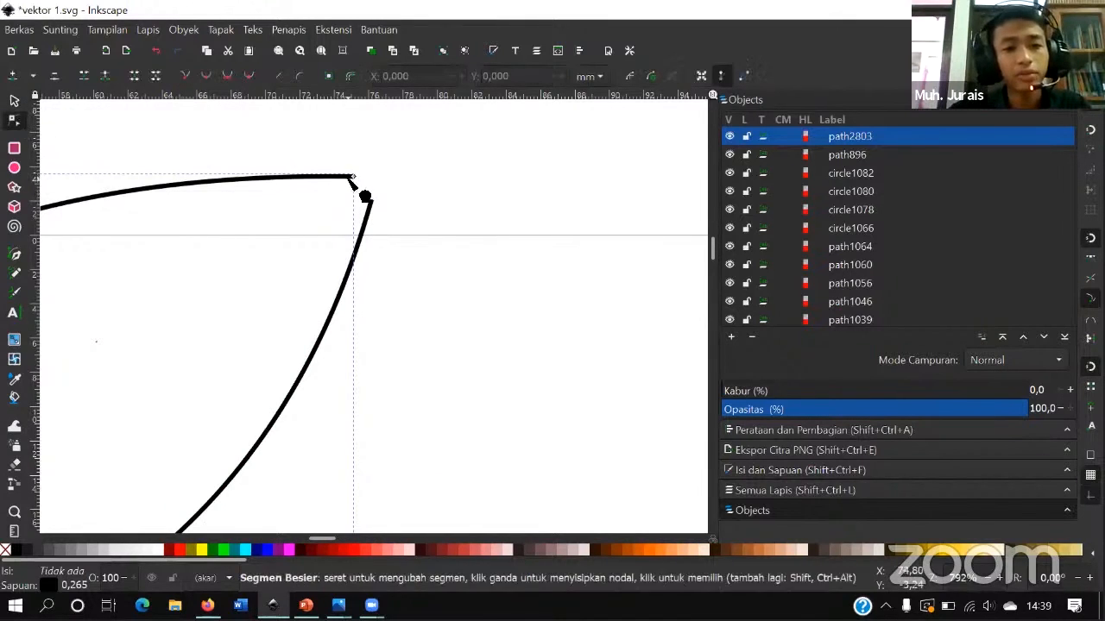
{"action": "left_click", "coordinate": [354, 176]}
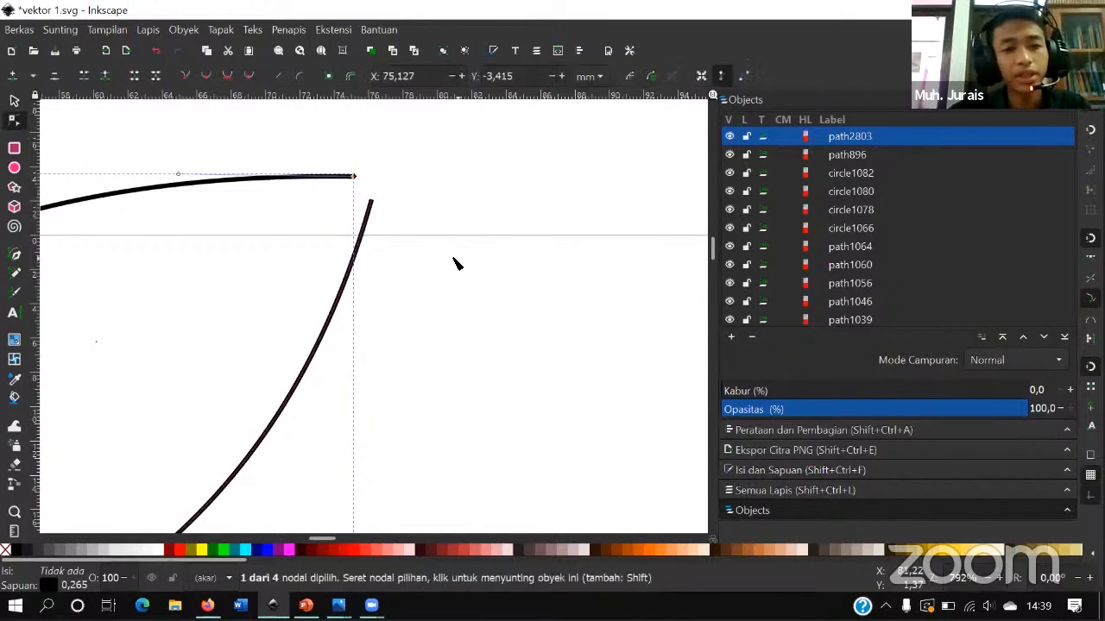
{"action": "left_click", "coordinate": [370, 207], "text": "shift"}
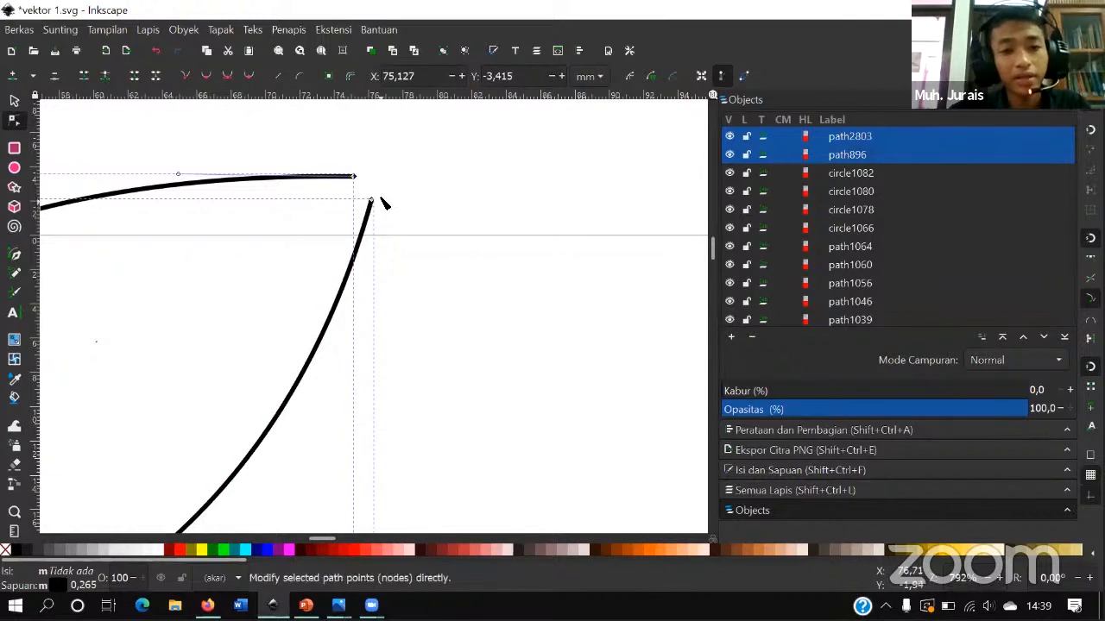
{"action": "scroll", "coordinate": [371, 202], "scroll_direction": "up", "scroll_amount": 5}
{"action": "scroll", "coordinate": [367, 250], "scroll_direction": "up", "scroll_amount": 1}
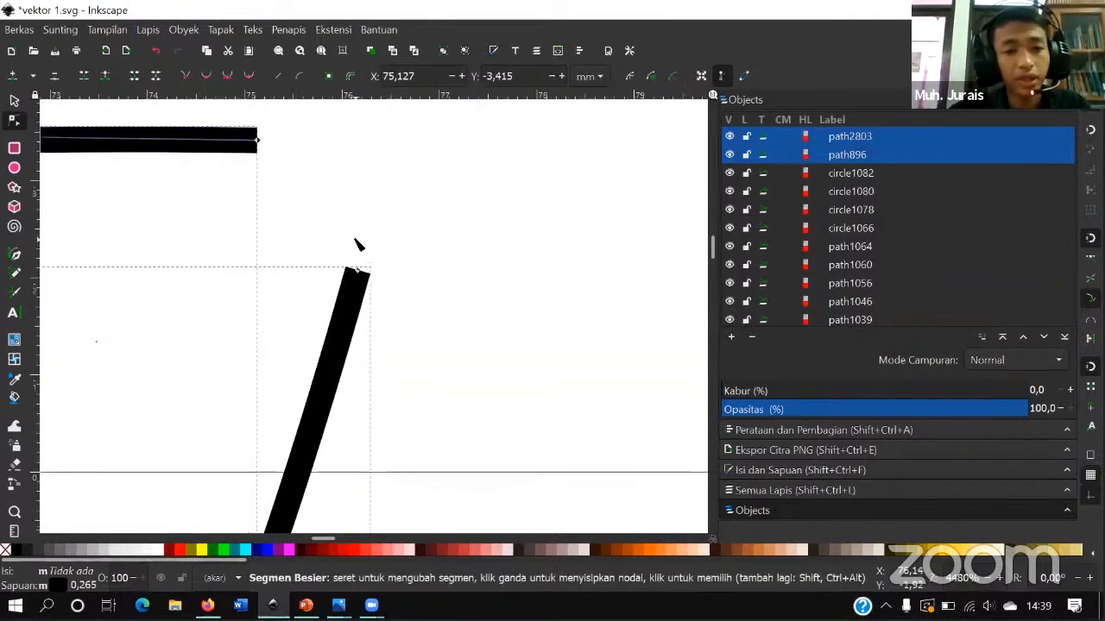
{"action": "left_click", "coordinate": [135, 76]}
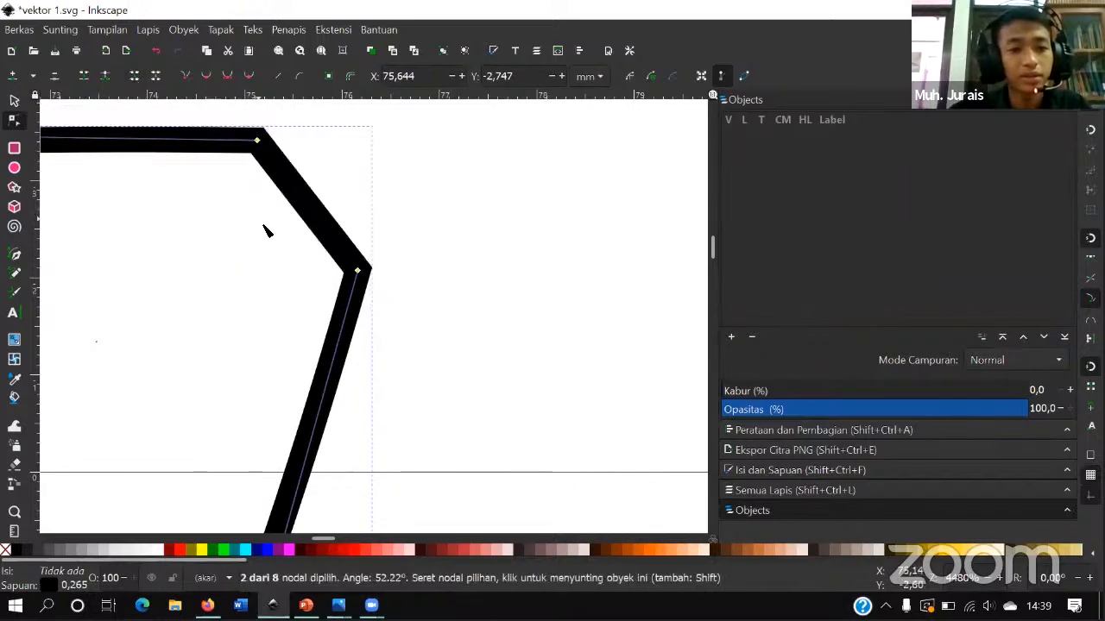
- Close the leaf outline by joining the two end nodes at its lower-left tip with a new segment
{"action": "scroll", "coordinate": [250, 336], "scroll_direction": "down", "scroll_amount": 6}
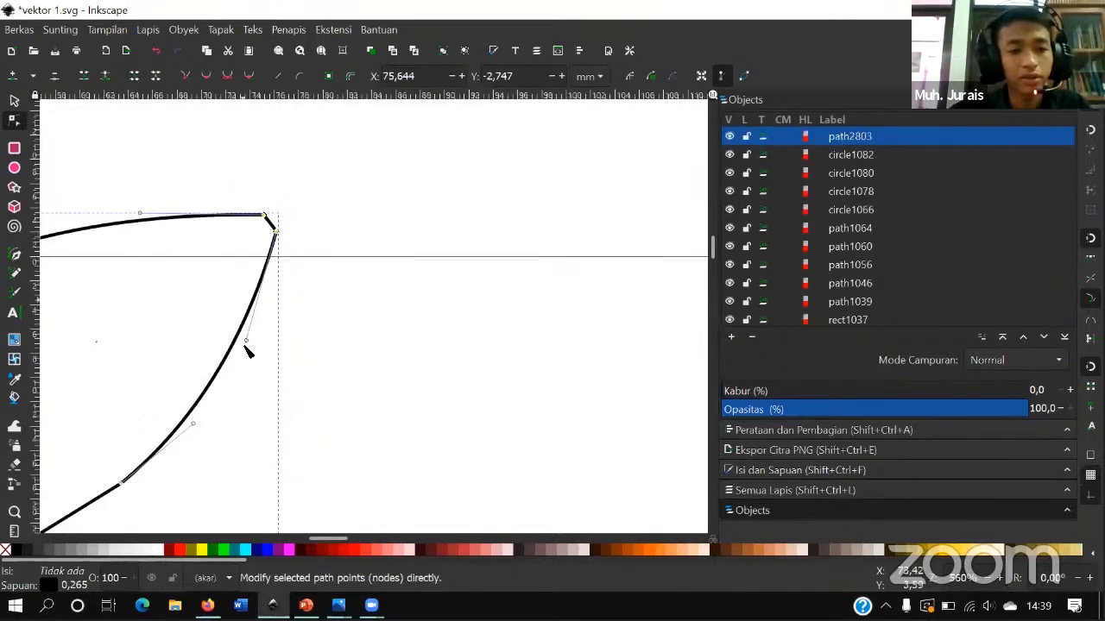
{"action": "scroll", "coordinate": [341, 380], "scroll_direction": "up", "scroll_amount": 4}
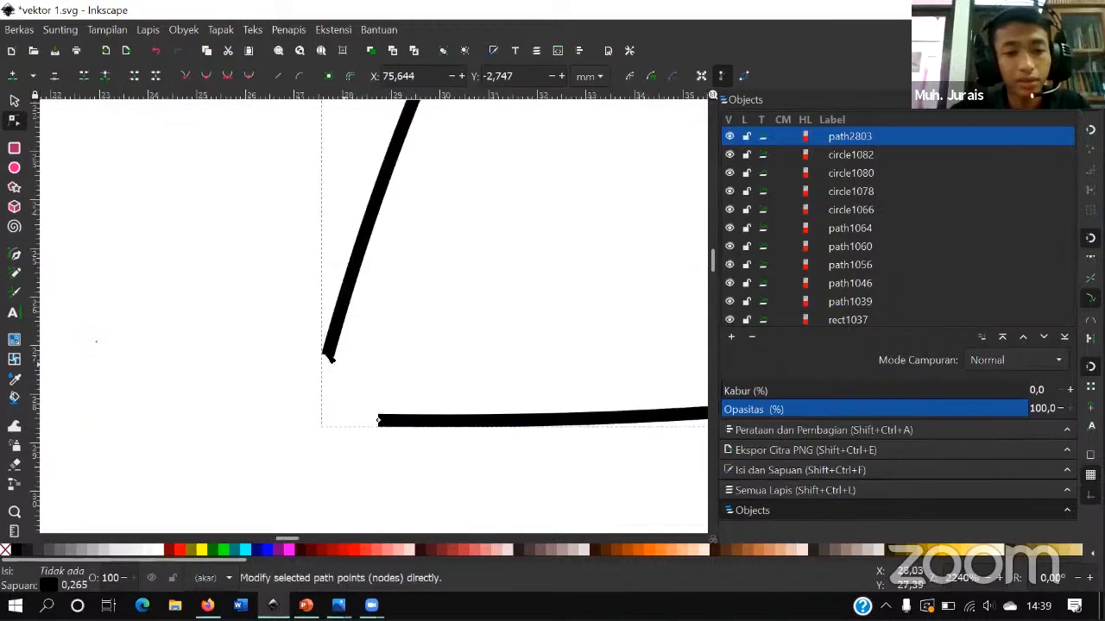
{"action": "left_click", "coordinate": [381, 422]}
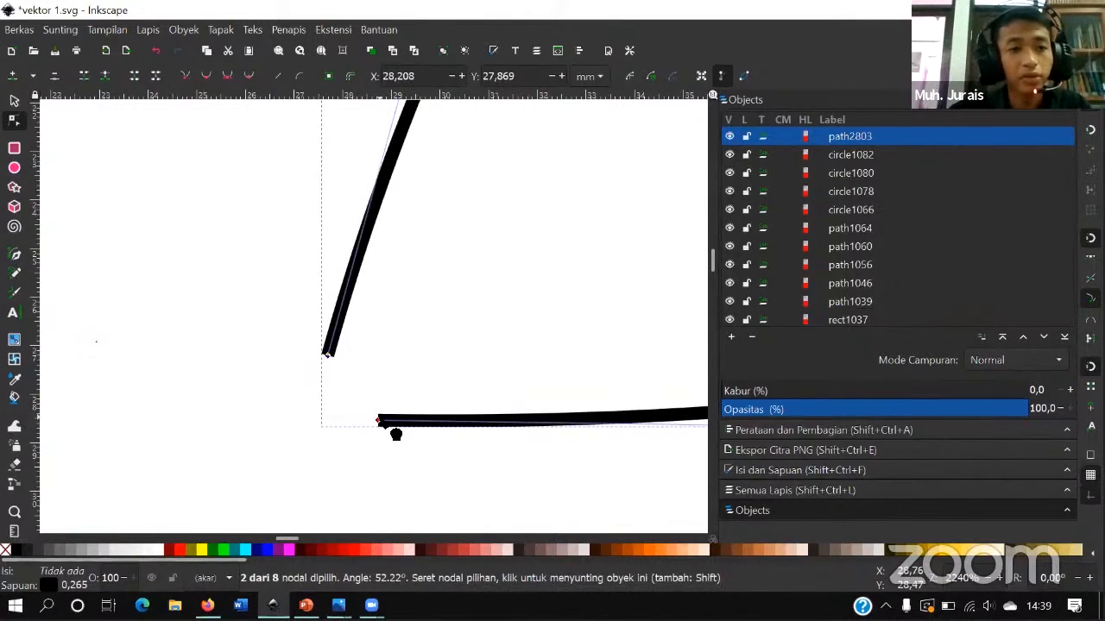
{"action": "left_click", "coordinate": [125, 76]}
- Fill the closed leaf shape with Biru (#0000FF), clear the selection and select the leaf again
{"action": "left_click", "coordinate": [13, 101]}
{"action": "scroll", "coordinate": [331, 224], "scroll_direction": "down", "scroll_amount": 3}
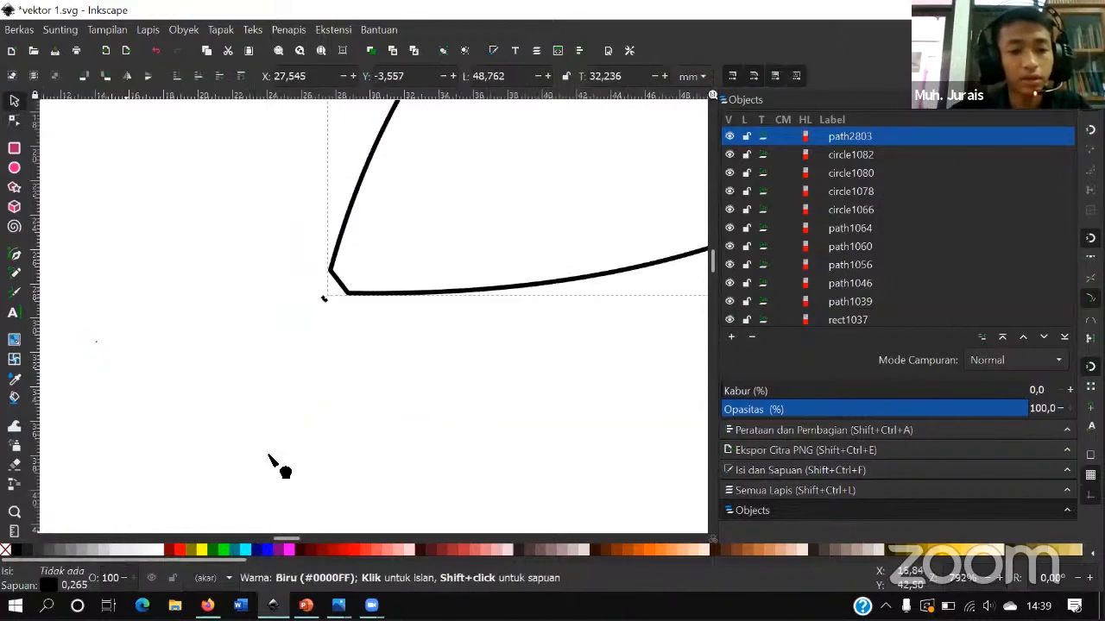
{"action": "left_click", "coordinate": [266, 549]}
{"action": "scroll", "coordinate": [241, 346], "scroll_direction": "down", "scroll_amount": 3}
{"action": "left_click", "coordinate": [515, 348]}
{"action": "left_click_drag", "start_coordinate": [515, 348], "coordinate": [336, 419]}
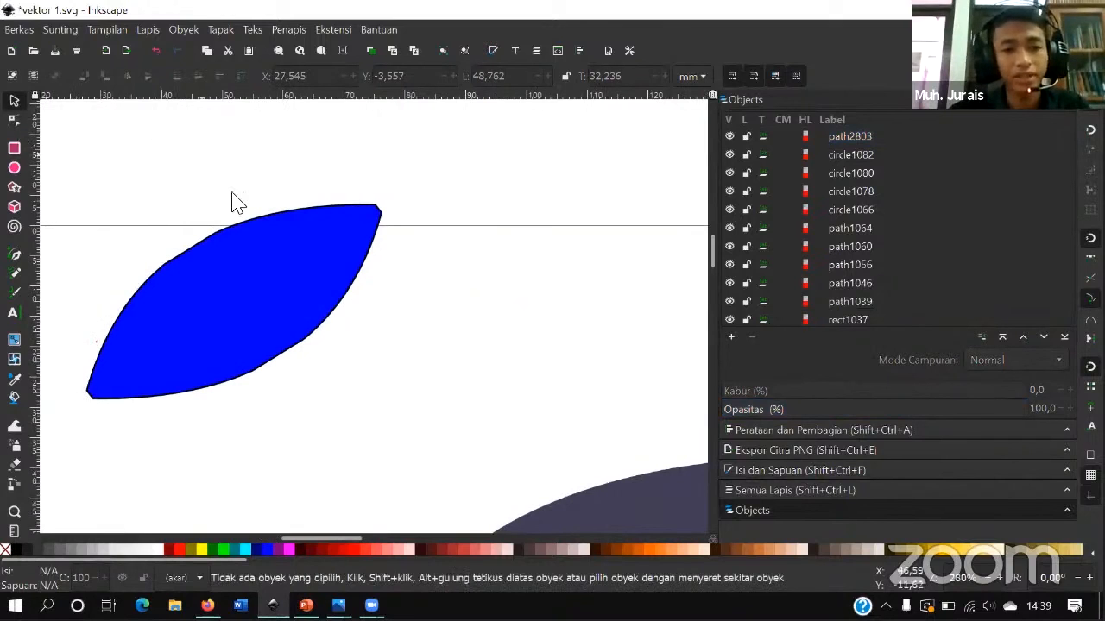
{"action": "scroll", "coordinate": [472, 241], "scroll_direction": "down", "scroll_amount": 2}
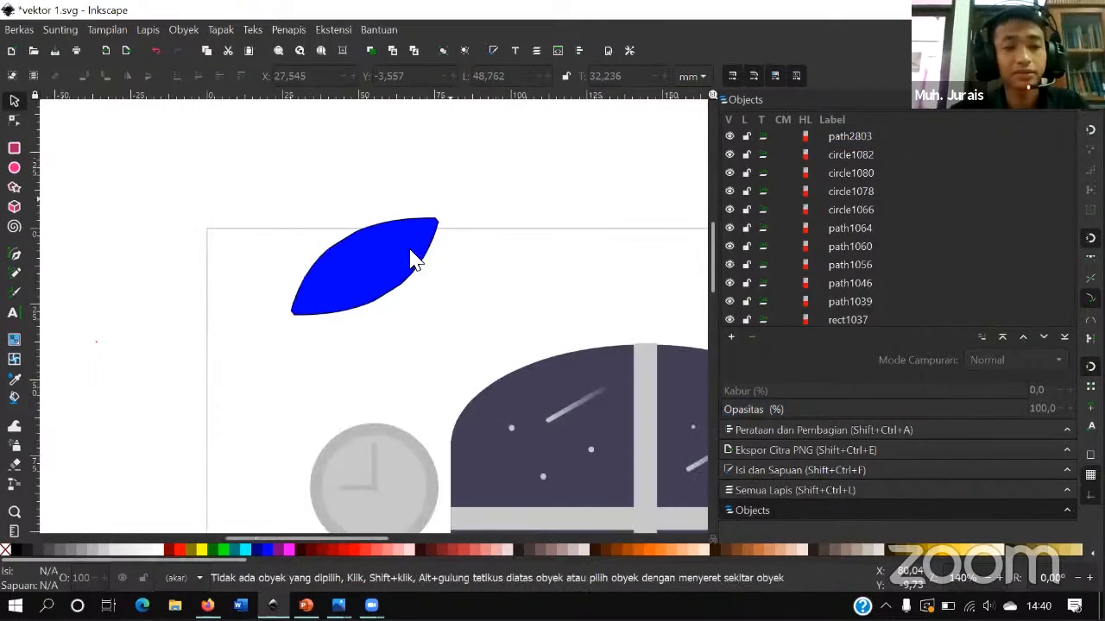
{"action": "left_click_drag", "start_coordinate": [222, 178], "coordinate": [151, 166]}
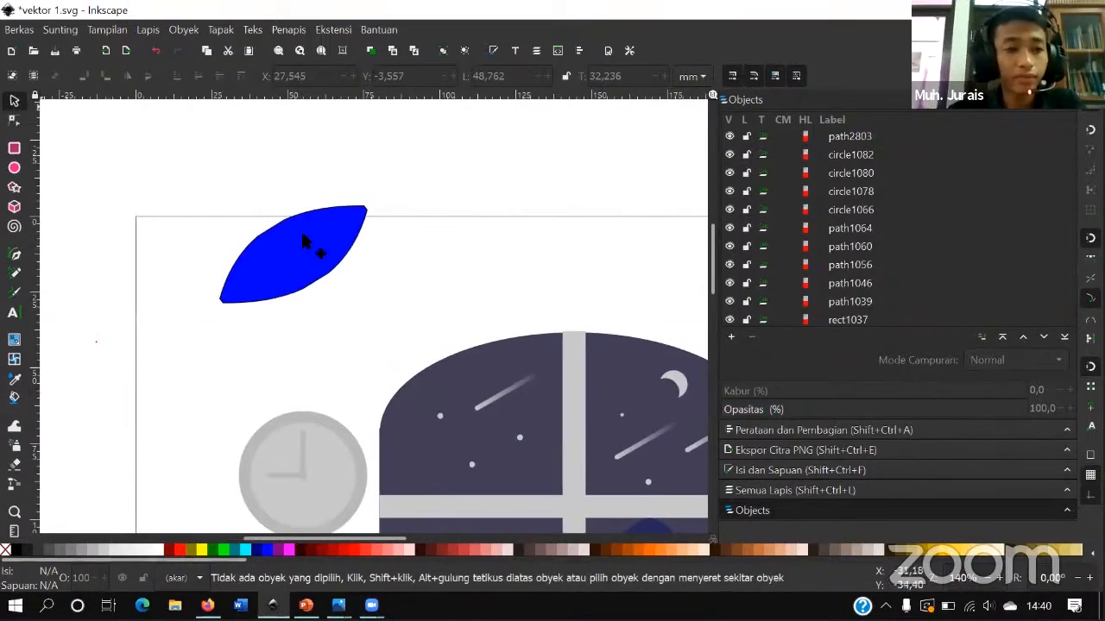
{"action": "left_click", "coordinate": [341, 246]}
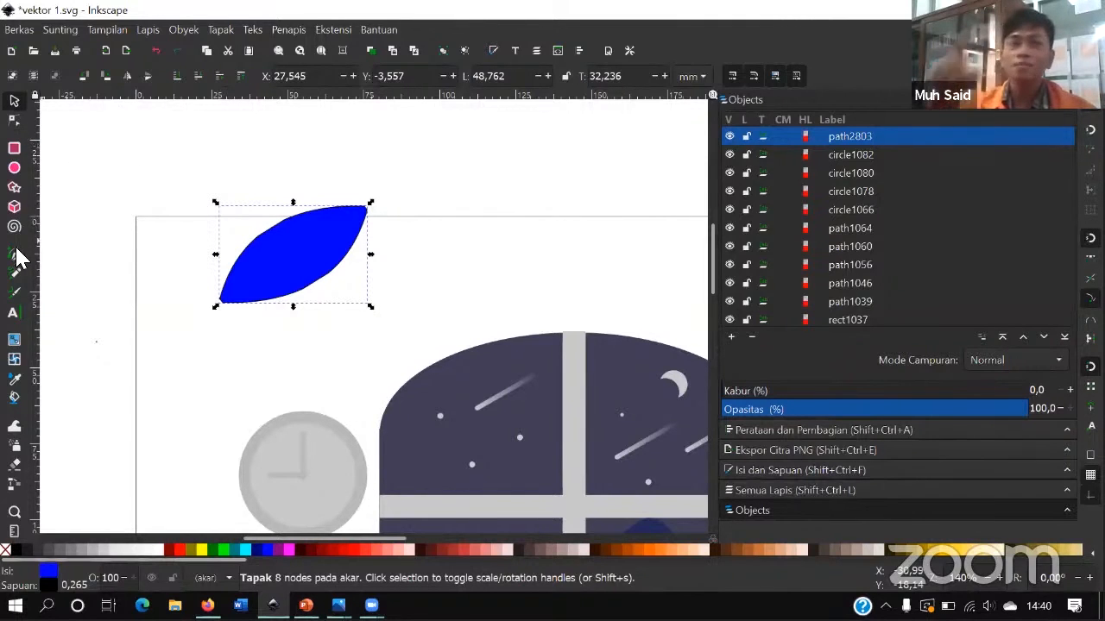
- Draw an open curved path about 29 by 41 mm with the Bezier pen above and left of the blue leaf
{"action": "key", "text": "b"}
{"action": "left_click", "coordinate": [225, 152]}
{"action": "left_click_drag", "start_coordinate": [184, 262], "coordinate": [139, 278]}
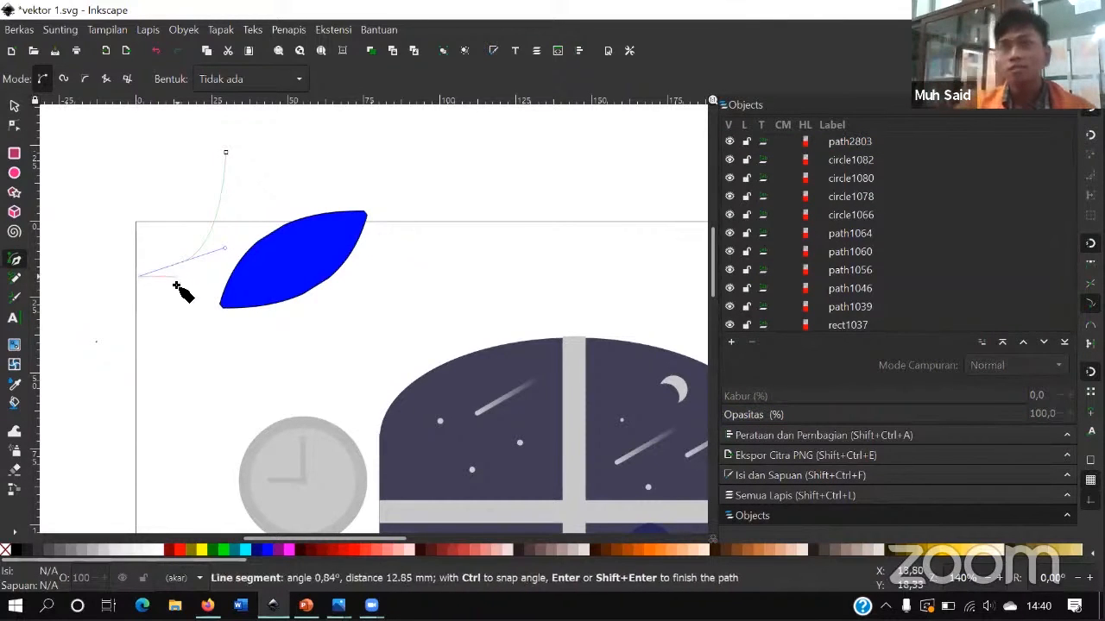
{"action": "key", "text": "s"}
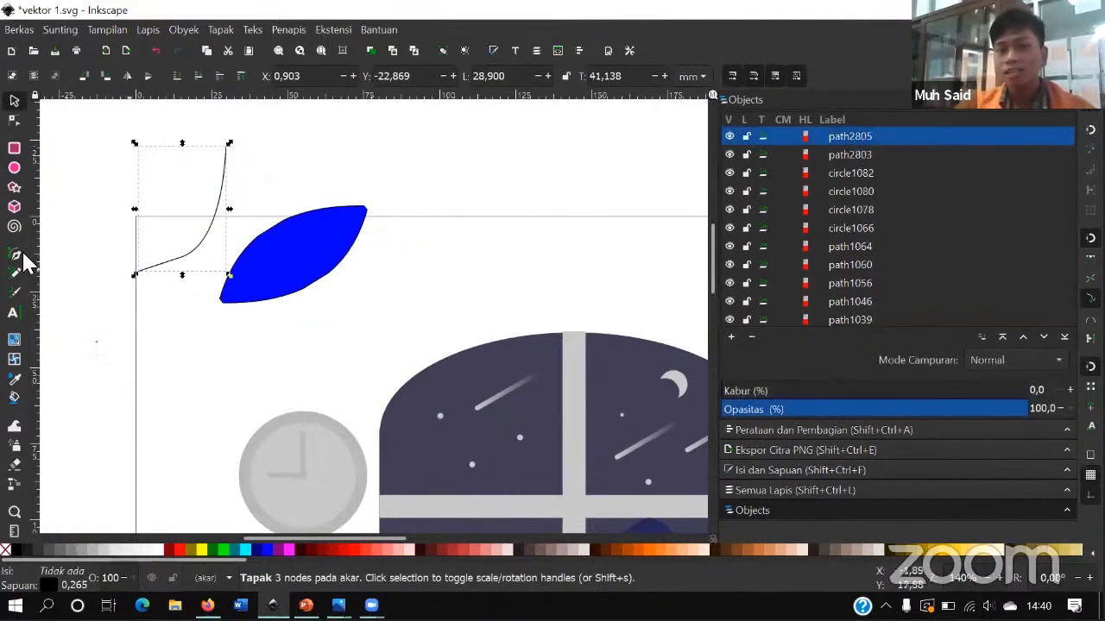
- Draw an open curved path about 26 by 24 mm with the Bezier pen below the blue leaf, beside the clock
{"action": "key", "text": "b"}
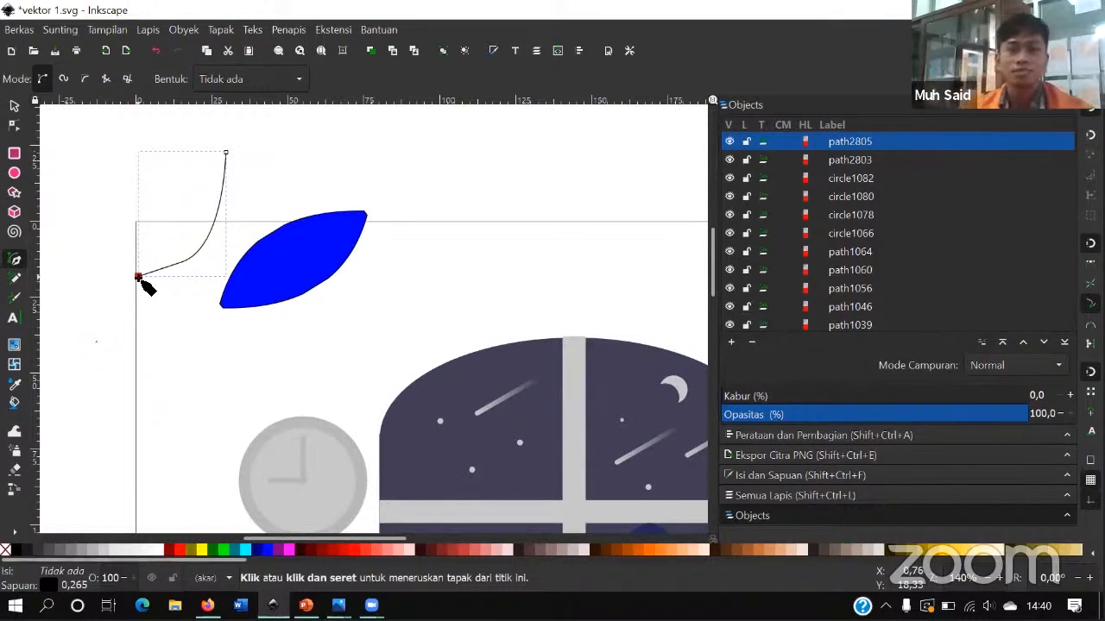
{"action": "scroll", "coordinate": [190, 298], "scroll_direction": "down", "scroll_amount": 2}
{"action": "left_click", "coordinate": [206, 279]}
{"action": "left_click_drag", "start_coordinate": [131, 354], "coordinate": [71, 365]}
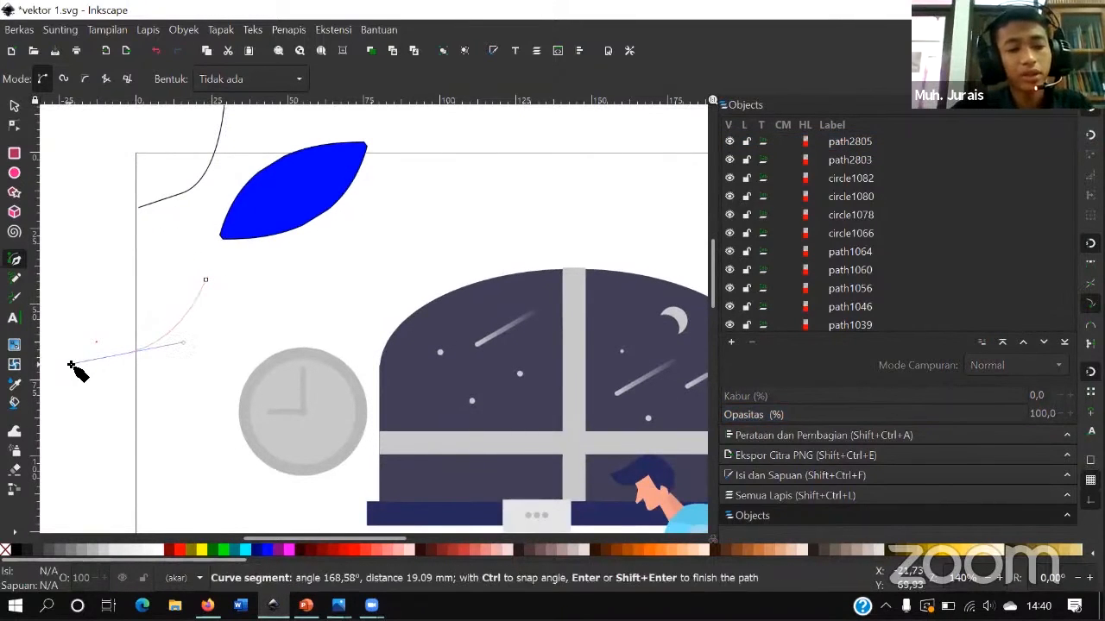
{"action": "key", "text": "space"}
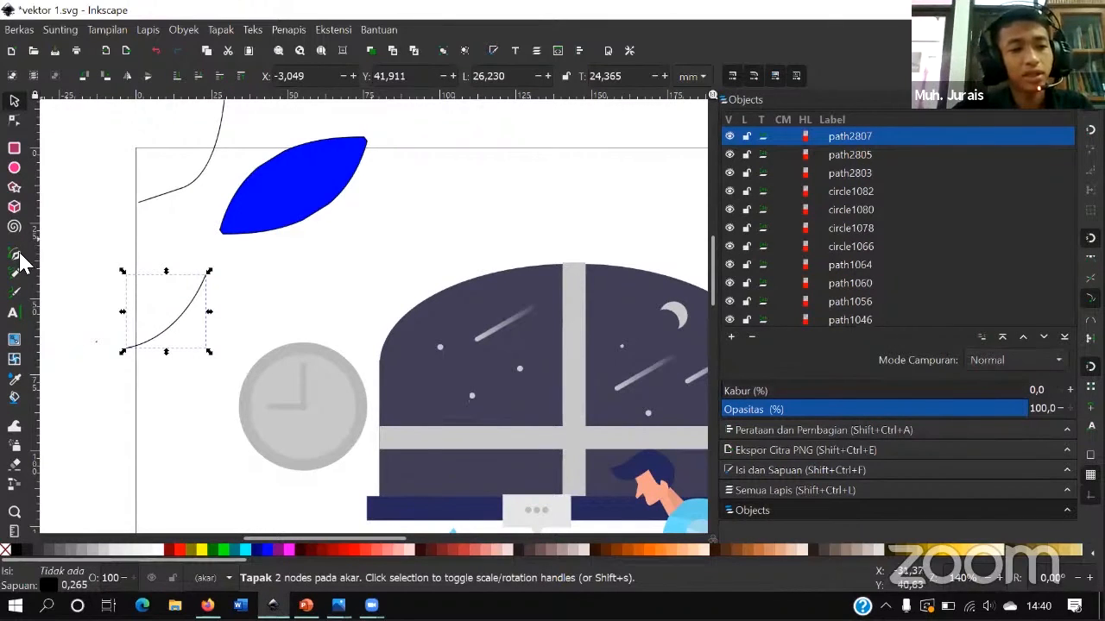
- Continue the new curve from its lower-left end with a bulging upper arc, closing it at the upper-right end into a leaf
{"action": "left_click", "coordinate": [16, 257]}
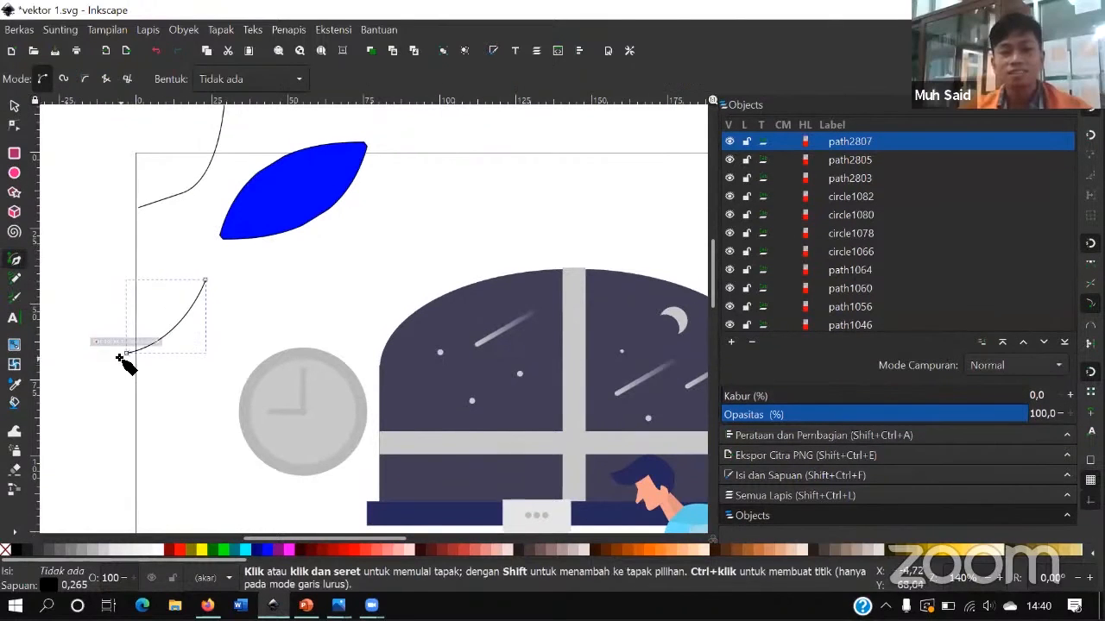
{"action": "scroll", "coordinate": [141, 345], "scroll_direction": "up", "scroll_amount": 3}
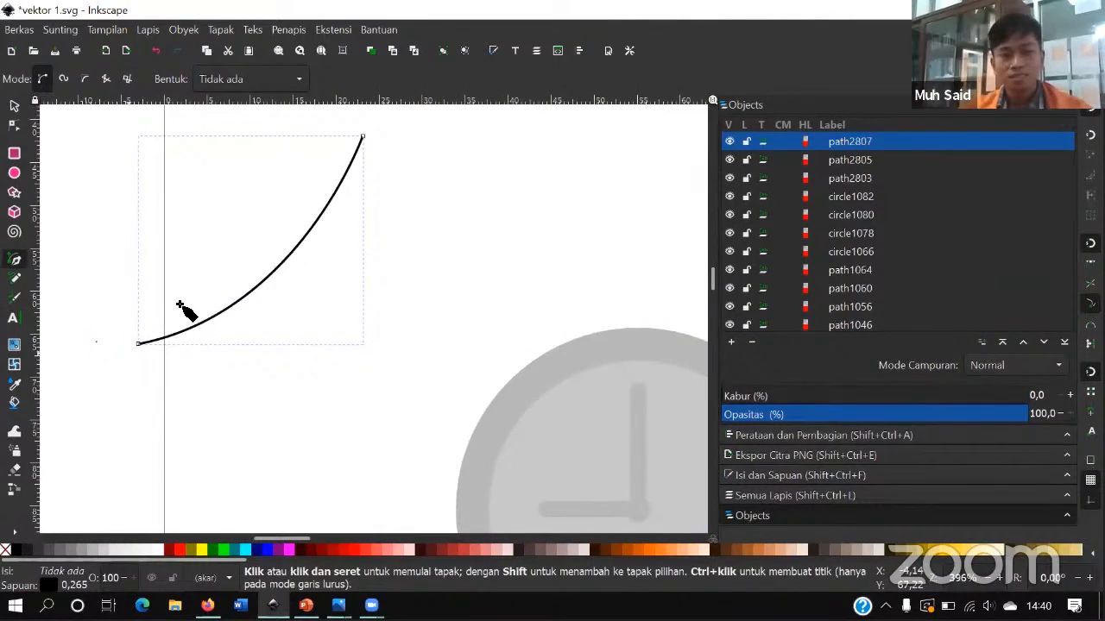
{"action": "scroll", "coordinate": [204, 291], "scroll_direction": "up", "scroll_amount": 6}
{"action": "left_click", "coordinate": [207, 291]}
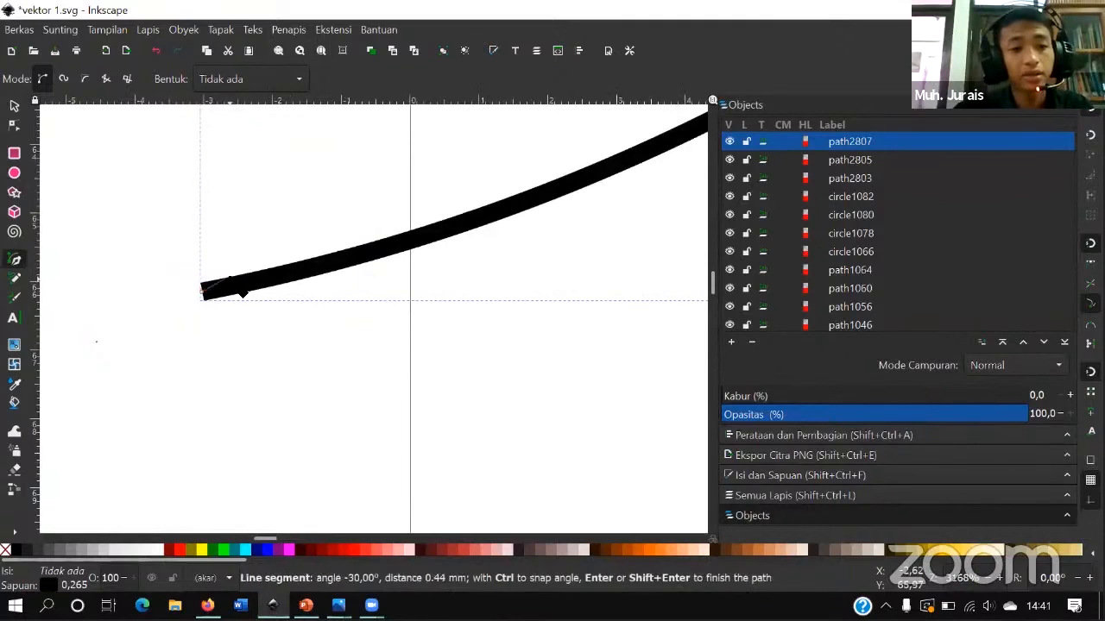
{"action": "scroll", "coordinate": [227, 288], "scroll_direction": "down", "scroll_amount": 4}
{"action": "scroll", "coordinate": [265, 302], "scroll_direction": "down", "scroll_amount": 3}
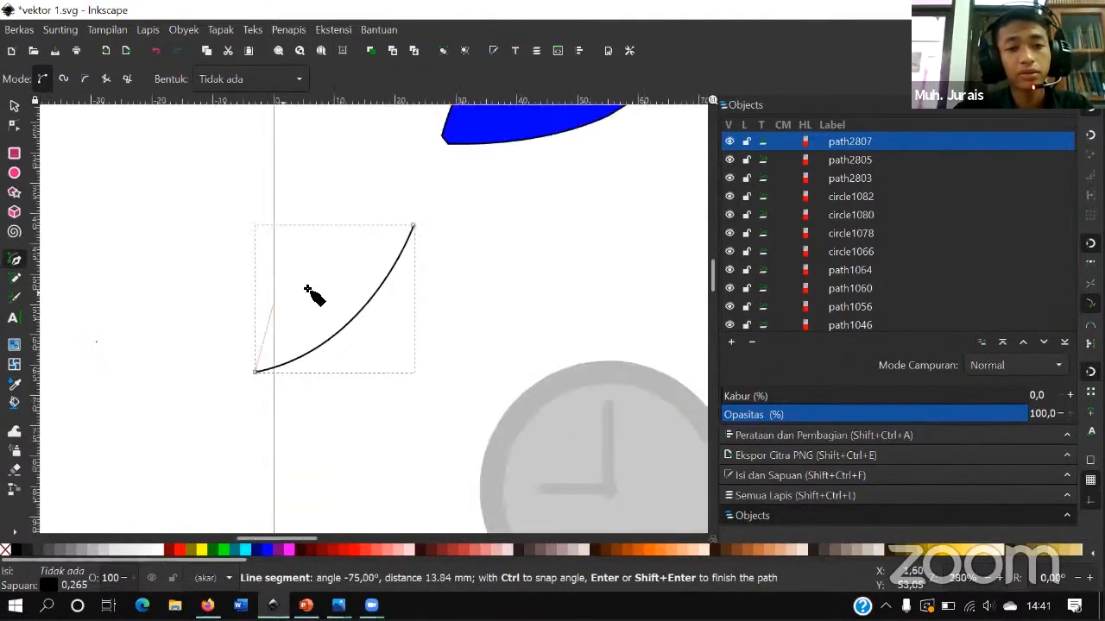
{"action": "left_click_drag", "start_coordinate": [309, 238], "coordinate": [380, 216]}
{"action": "left_click", "coordinate": [412, 226]}
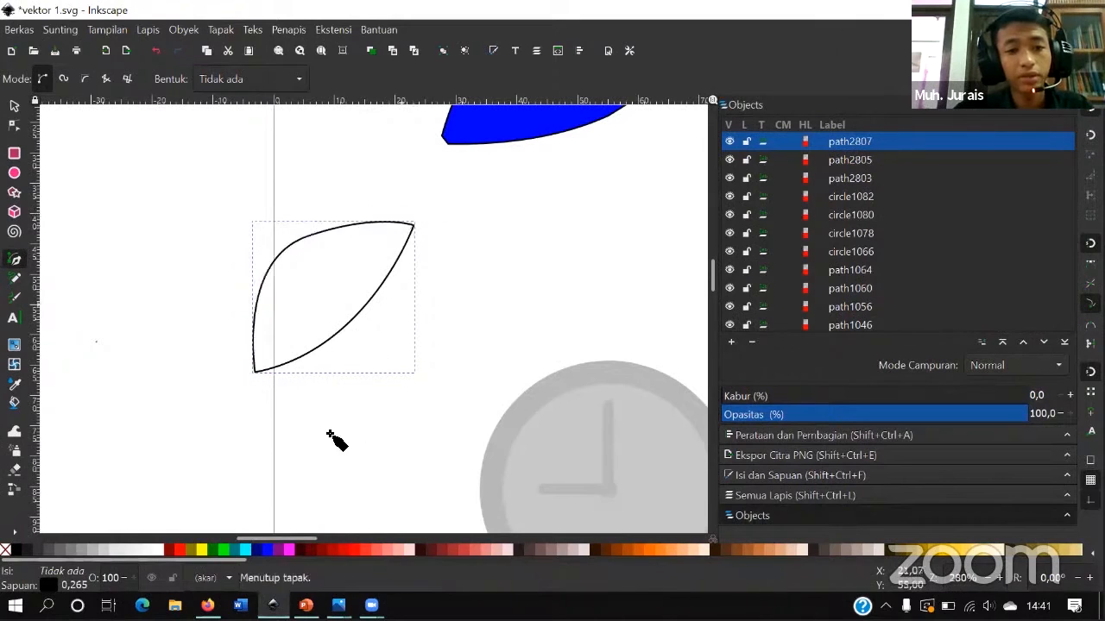
- Fill the newly closed leaf with dark navy blue and clear the selection
{"action": "left_click", "coordinate": [256, 549]}
{"action": "scroll", "coordinate": [255, 190], "scroll_direction": "down", "scroll_amount": 1}
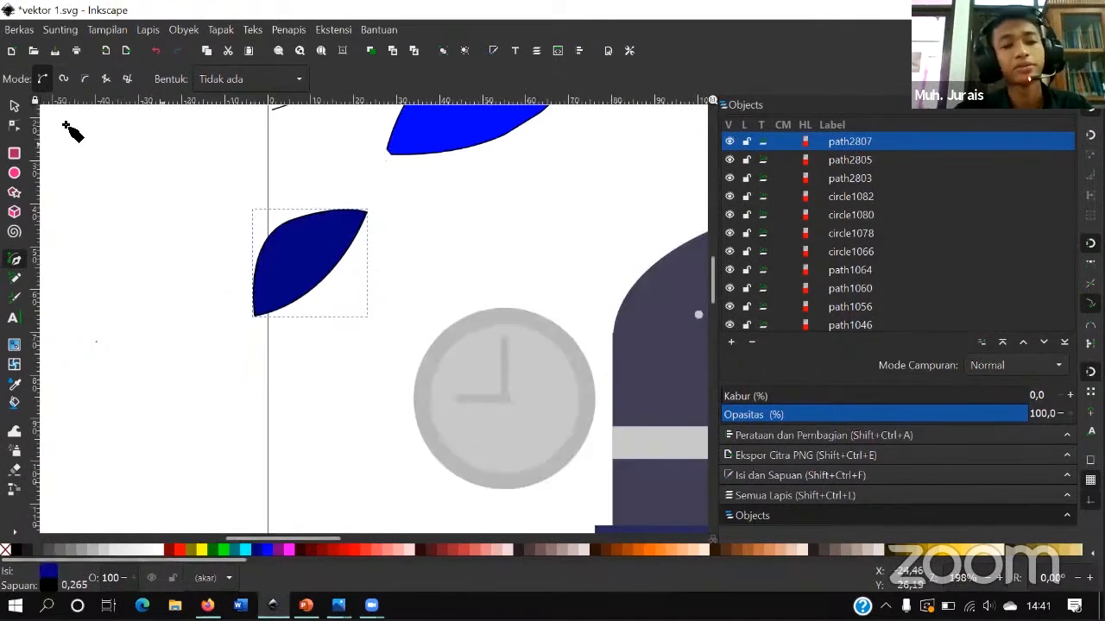
{"action": "left_click", "coordinate": [14, 108]}
{"action": "left_click", "coordinate": [161, 192]}
{"action": "key", "text": "space"}
{"action": "left_click_drag", "start_coordinate": [402, 233], "coordinate": [86, 291]}
{"action": "key", "text": "space"}
- Draw an open hooked curve about 15 by 17 mm with the Bezier pen above the navy leaf
{"action": "left_click", "coordinate": [14, 255]}
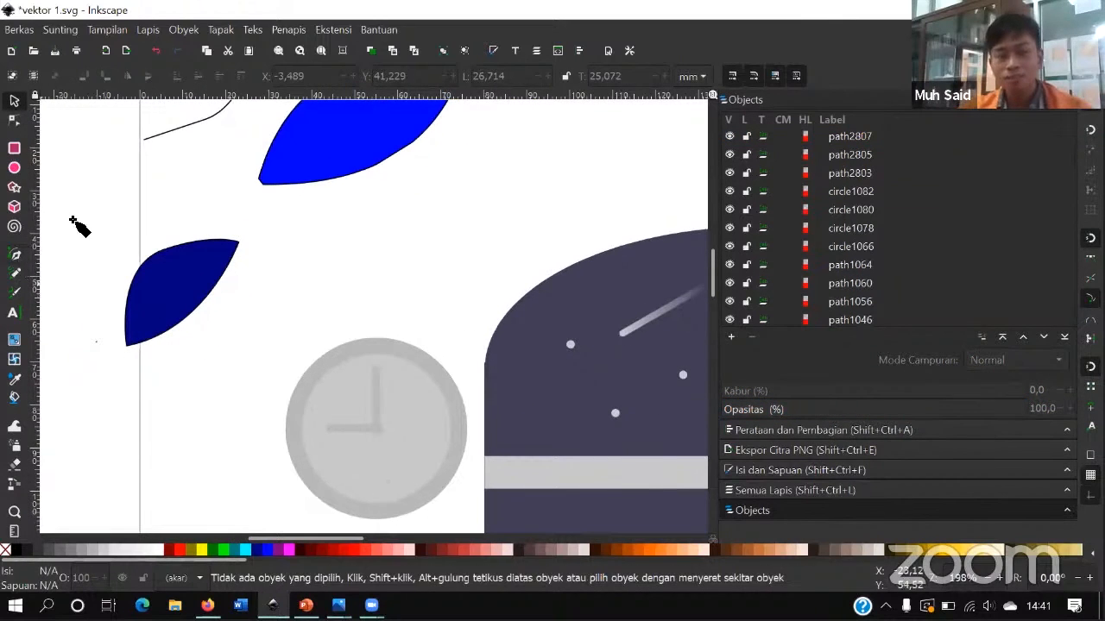
{"action": "scroll", "coordinate": [104, 207], "scroll_direction": "up", "scroll_amount": 1}
{"action": "left_click", "coordinate": [104, 204]}
{"action": "left_click_drag", "start_coordinate": [164, 222], "coordinate": [177, 263]}
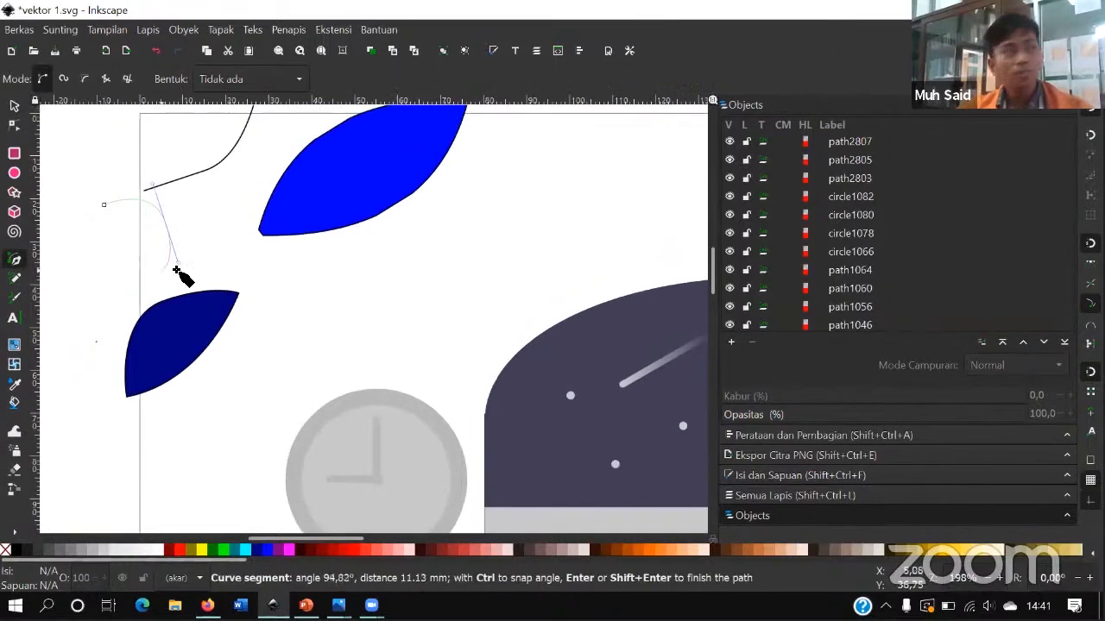
{"action": "key", "text": "s"}
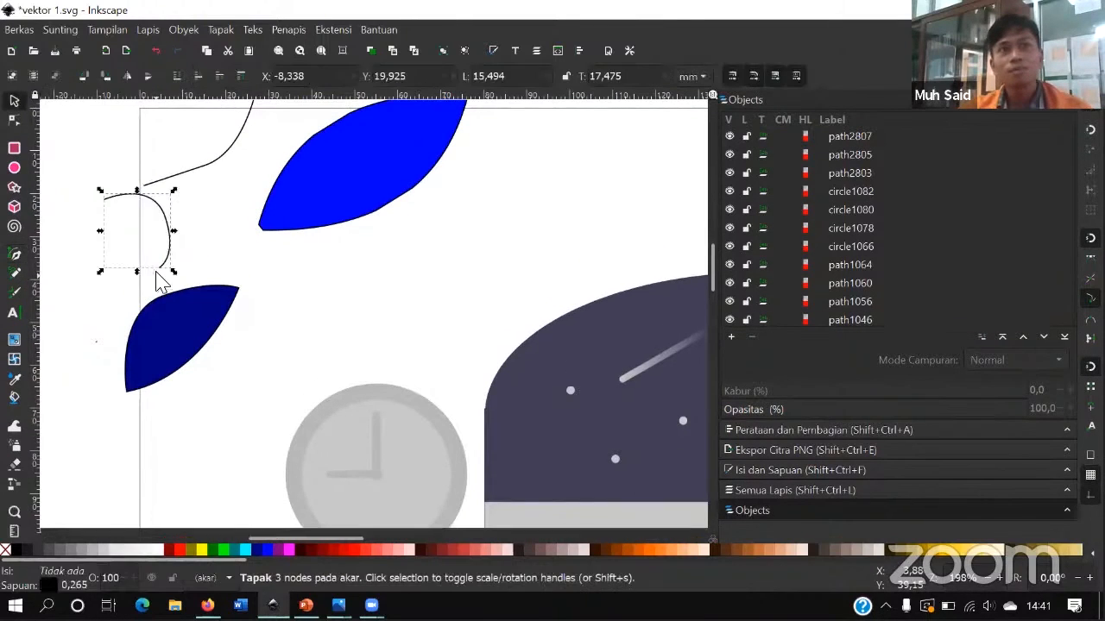
- Point out the hooked curve's lower end node with the Bezier pen, then delete the curve
{"action": "left_click", "coordinate": [15, 255]}
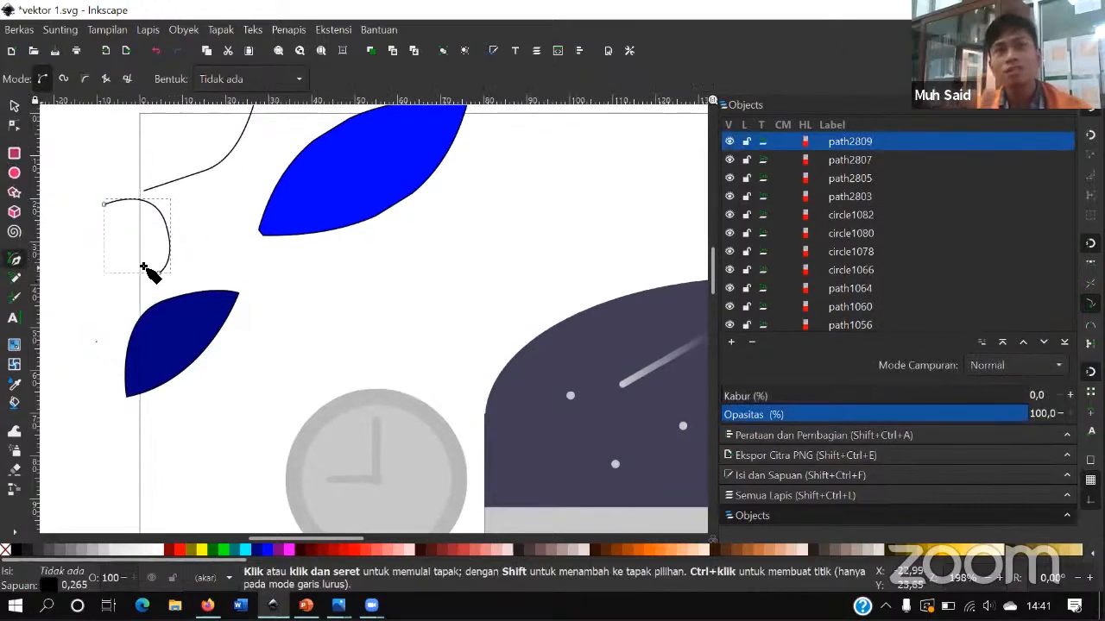
{"action": "scroll", "coordinate": [145, 259], "scroll_direction": "up", "scroll_amount": 2, "text": "ctrl"}
{"action": "scroll", "coordinate": [144, 268], "scroll_direction": "up", "scroll_amount": 3, "text": "ctrl"}
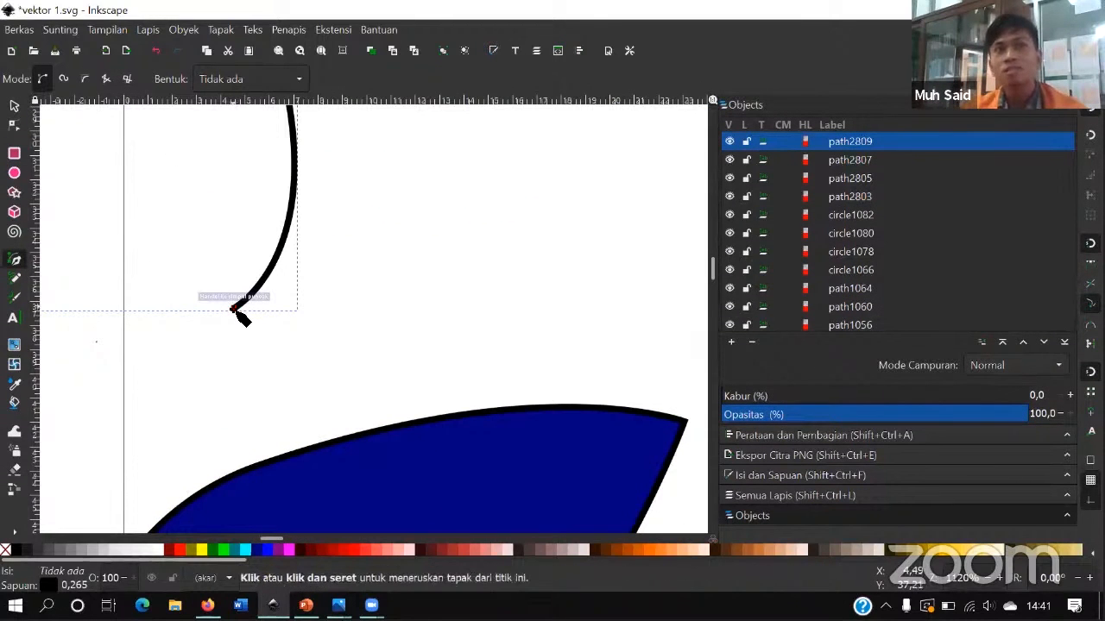
{"action": "left_click", "coordinate": [16, 106]}
{"action": "scroll", "coordinate": [266, 242], "scroll_direction": "down", "scroll_amount": 3, "text": "ctrl"}
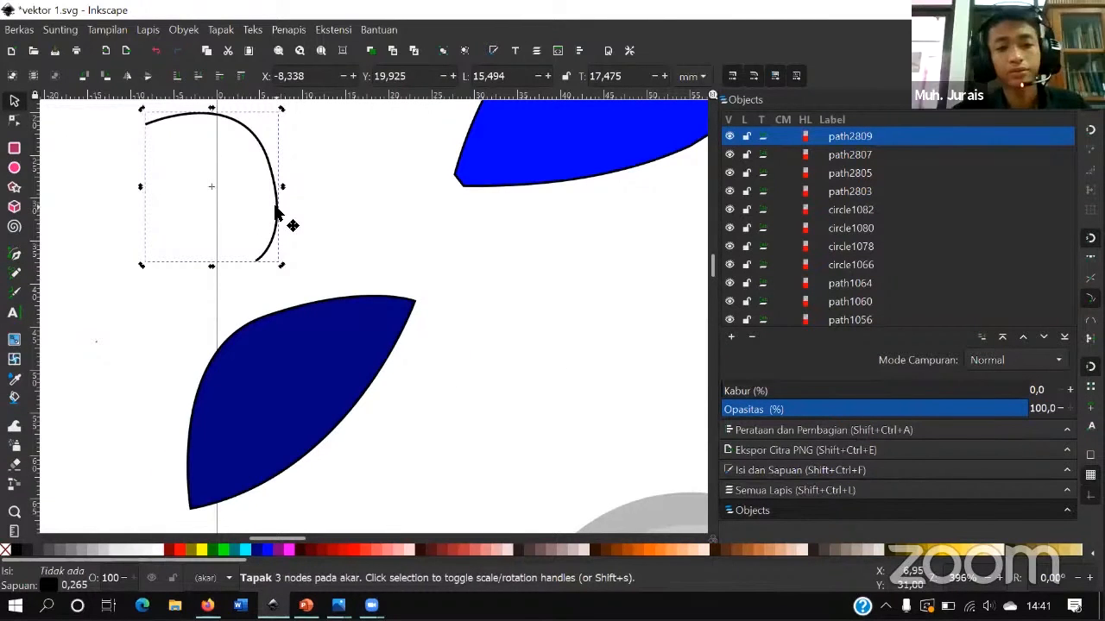
{"action": "key", "text": "Delete"}
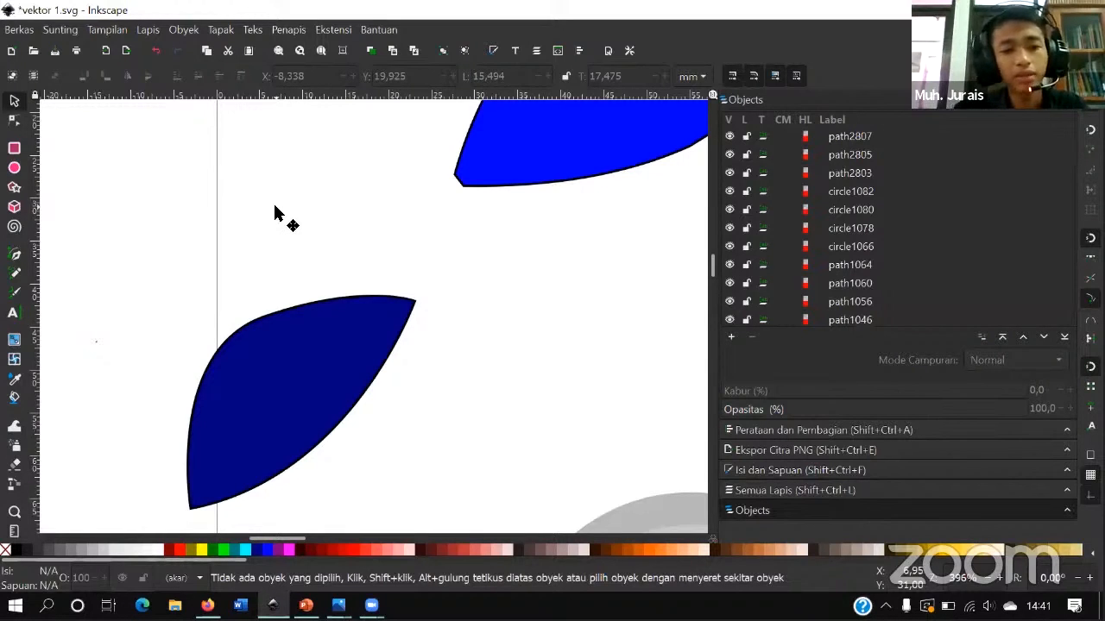
- Draw an open curved path about 15 by 15 mm, bulging to the right, with the Bezier pen above the navy leaf
{"action": "left_click", "coordinate": [14, 254]}
{"action": "left_click", "coordinate": [257, 151]}
{"action": "left_click_drag", "start_coordinate": [328, 226], "coordinate": [249, 270]}
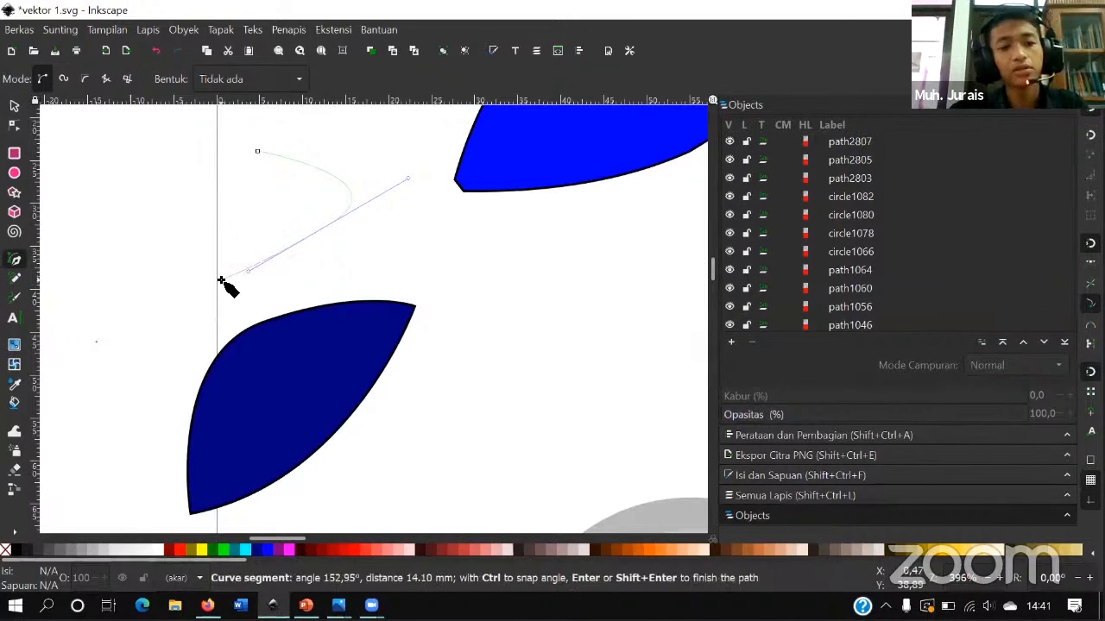
{"action": "left_click", "coordinate": [222, 278]}
{"action": "key", "text": "space"}
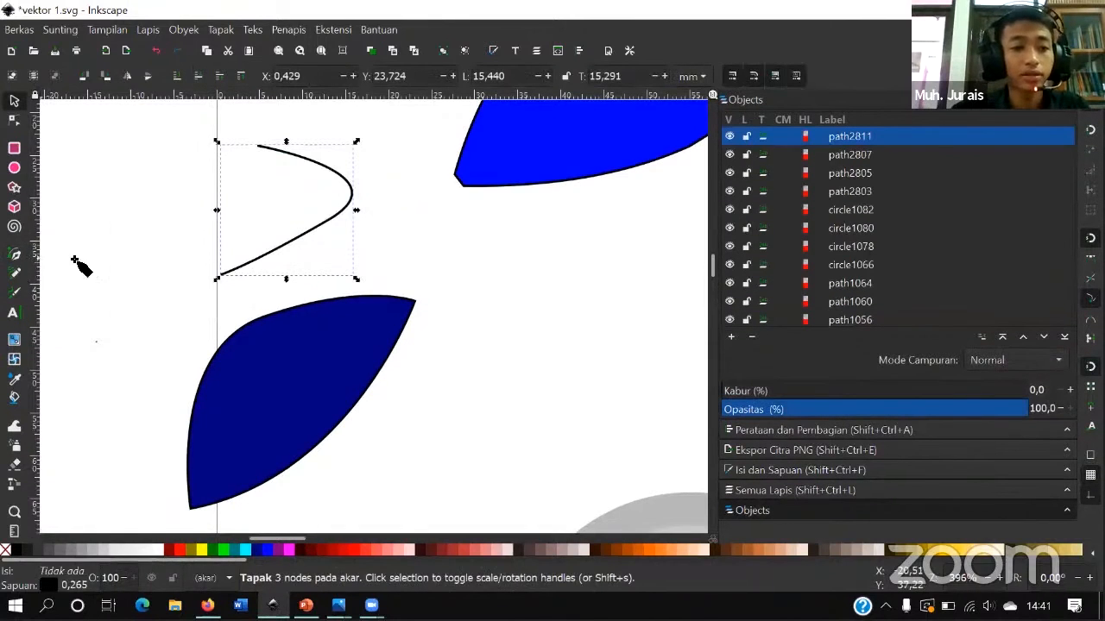
- Continue the bulging curve from its lower end back to its upper end, closing it into a rounded shape about 17 by 15 mm
{"action": "left_click", "coordinate": [18, 254]}
{"action": "left_click", "coordinate": [222, 278]}
{"action": "left_click_drag", "start_coordinate": [255, 152], "coordinate": [246, 239]}
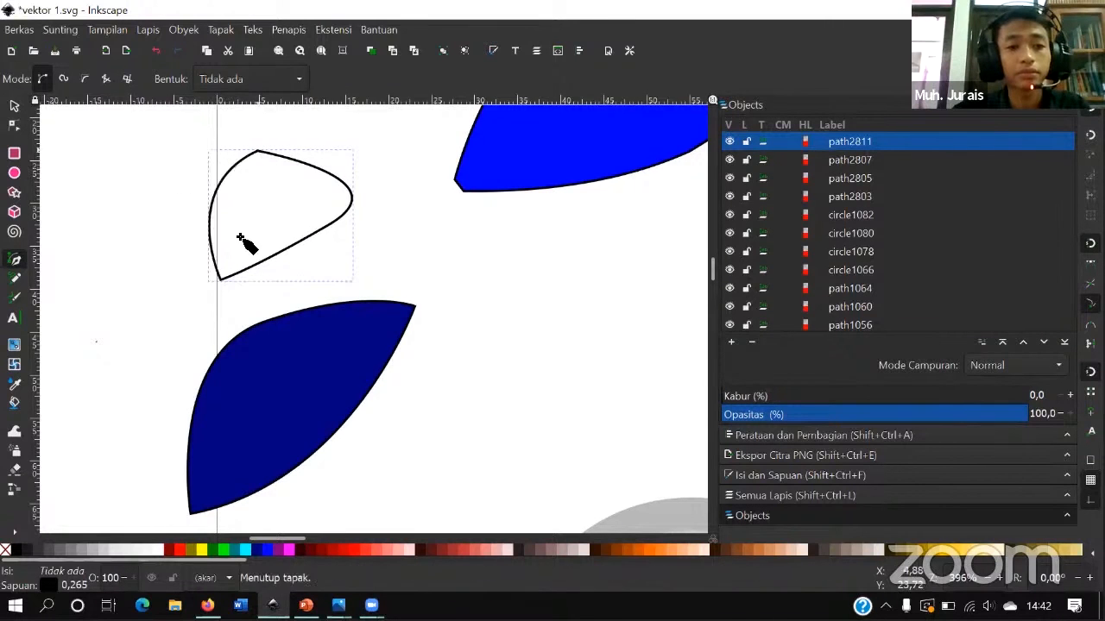
{"action": "left_click", "coordinate": [16, 106]}
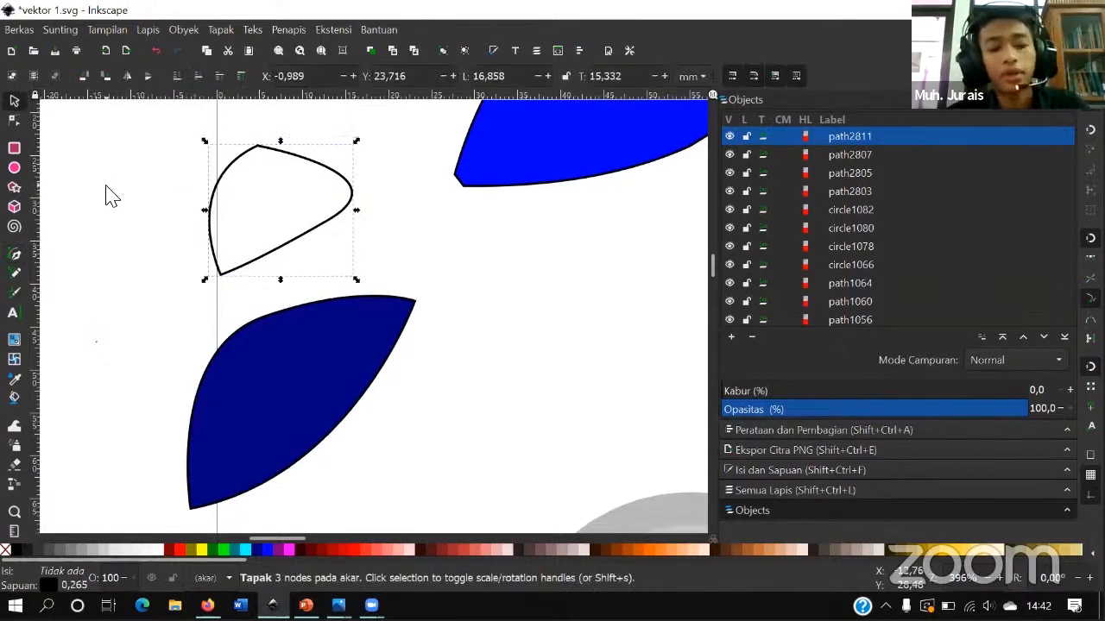
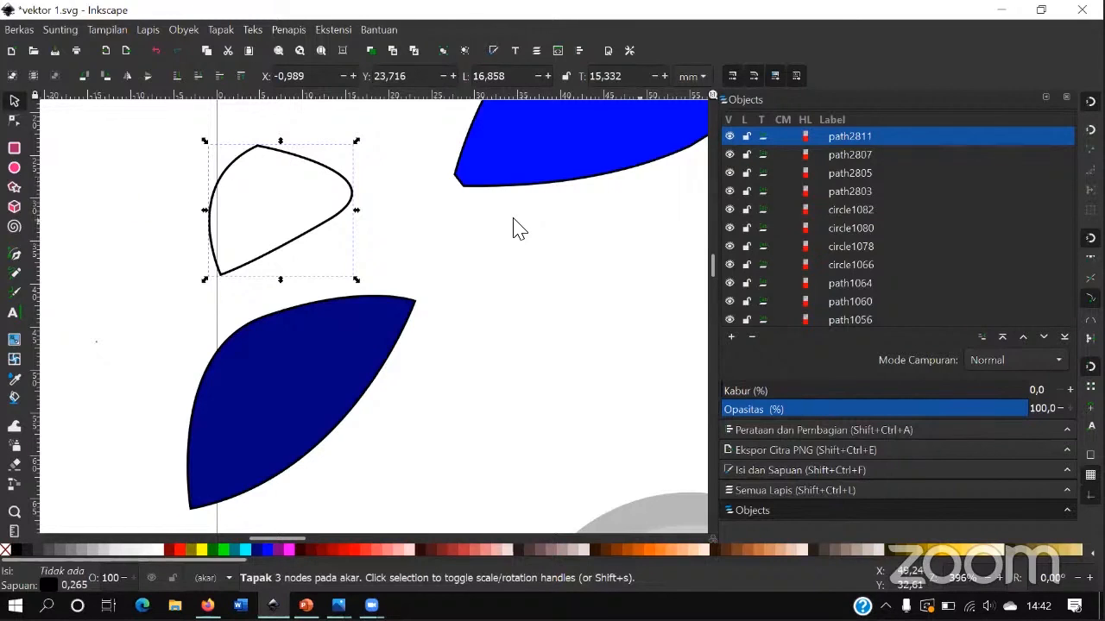
- Examine how the shooting star, laptop and speech bubble in the illustration are built by selecting each one
{"action": "scroll", "coordinate": [455, 313], "scroll_direction": "down", "scroll_amount": 6, "text": "ctrl"}
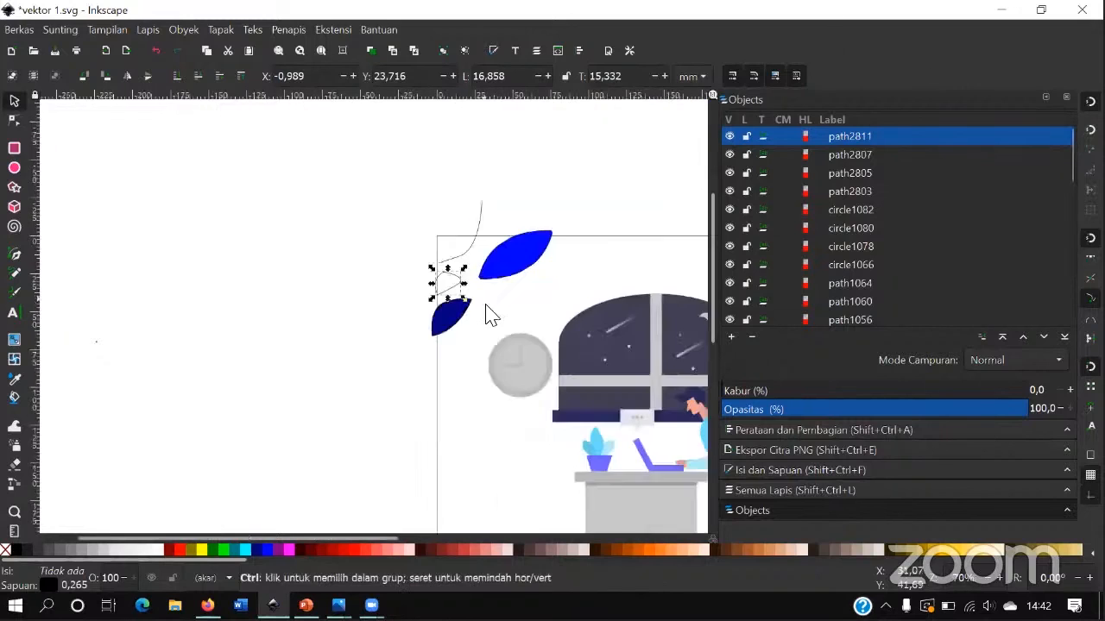
{"action": "scroll", "coordinate": [602, 349], "scroll_direction": "up", "scroll_amount": 6, "text": "ctrl"}
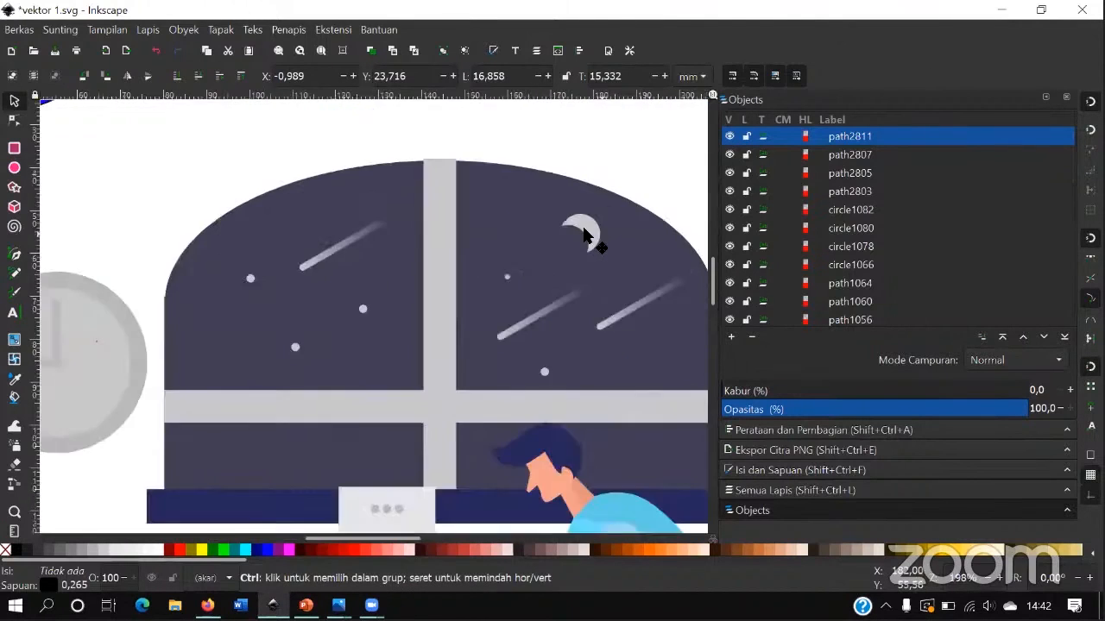
{"action": "left_click", "coordinate": [580, 264]}
{"action": "left_click", "coordinate": [471, 397]}
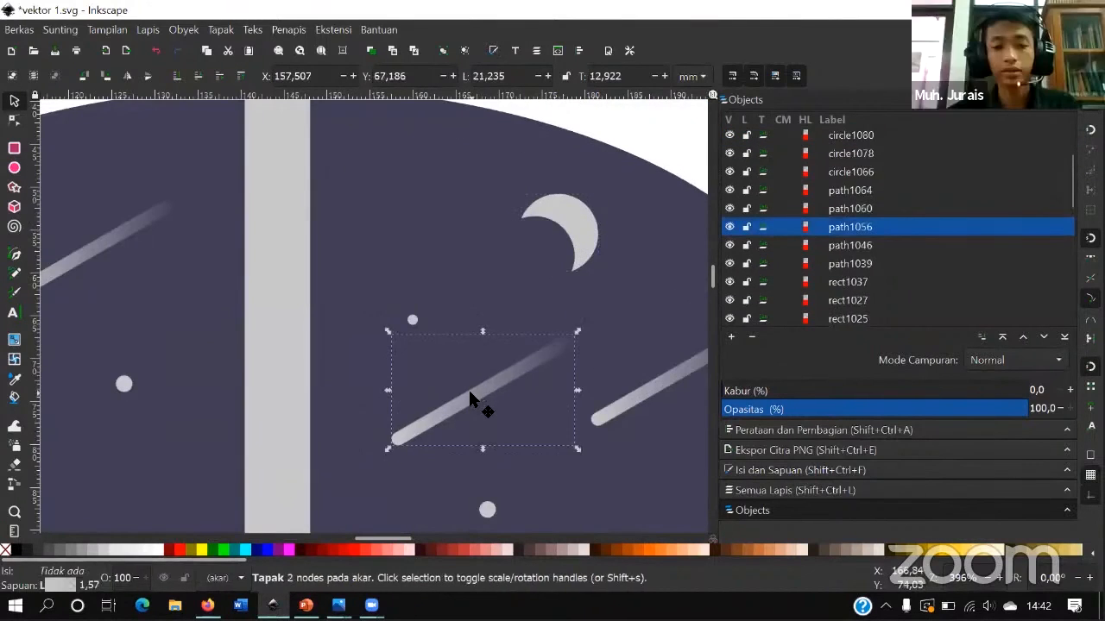
{"action": "scroll", "coordinate": [469, 398], "scroll_direction": "down", "scroll_amount": 2, "text": "ctrl"}
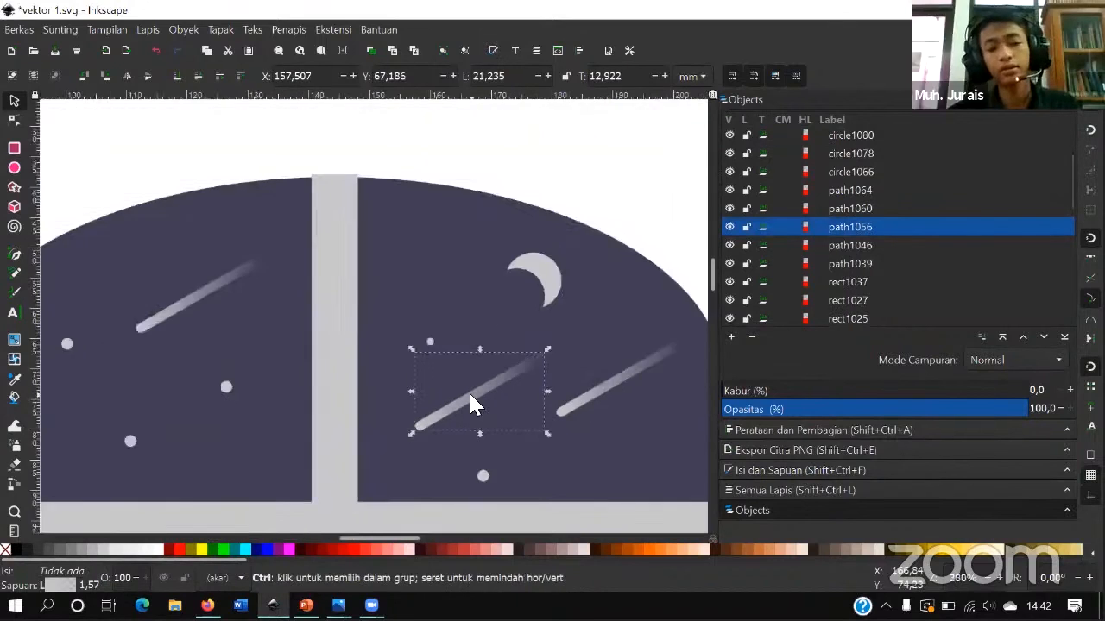
{"action": "scroll", "coordinate": [468, 399], "scroll_direction": "down", "scroll_amount": 7}
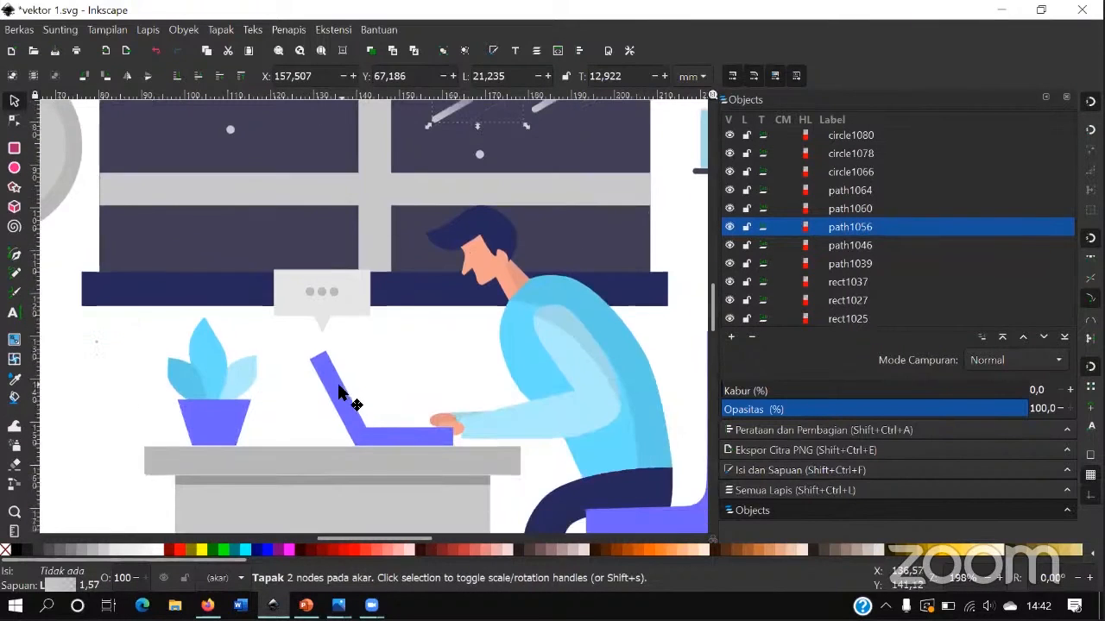
{"action": "left_click", "coordinate": [381, 438]}
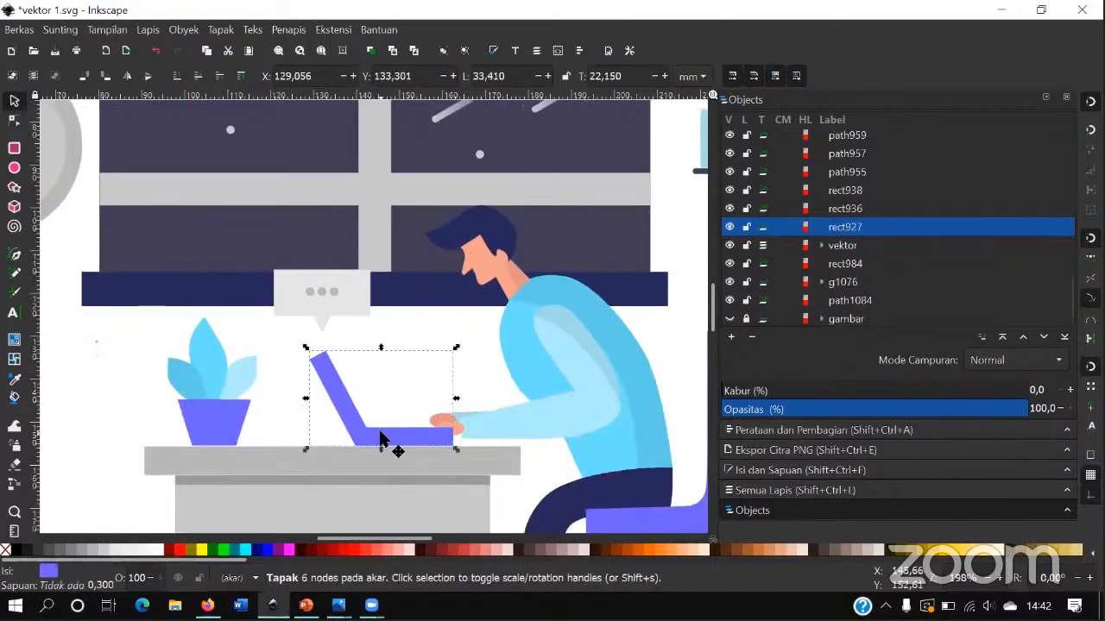
{"action": "left_click", "coordinate": [341, 314]}
{"action": "scroll", "coordinate": [345, 320], "scroll_direction": "up", "scroll_amount": 3}
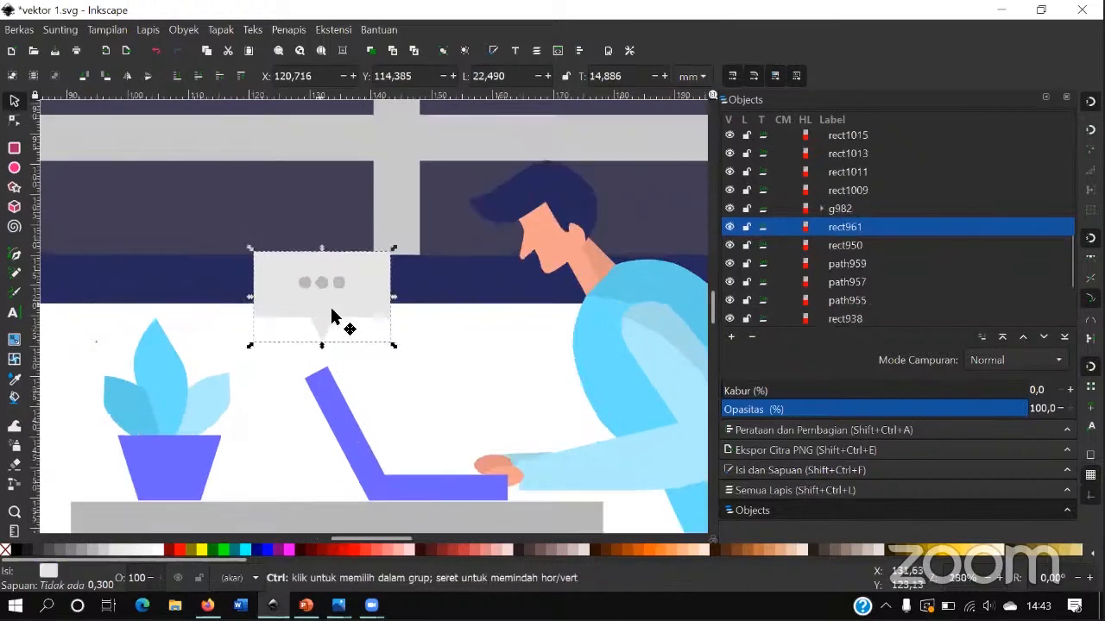
{"action": "scroll", "coordinate": [354, 333], "scroll_direction": "down", "scroll_amount": 3}
- Draw a navy rectangle with slightly rounded corners, about 40 by 16 mm, outside the page's right edge
{"action": "key", "text": "space"}
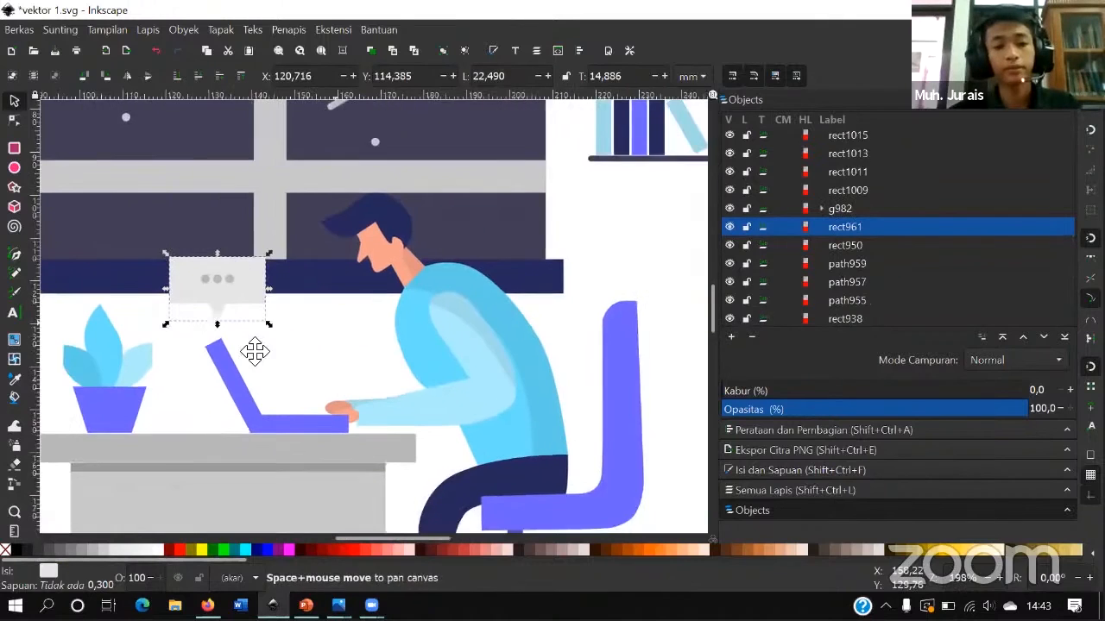
{"action": "left_click", "coordinate": [13, 151]}
{"action": "scroll", "coordinate": [414, 212], "scroll_direction": "up", "scroll_amount": 1}
{"action": "left_click_drag", "start_coordinate": [415, 210], "coordinate": [458, 234]}
{"action": "left_click_drag", "start_coordinate": [549, 278], "coordinate": [585, 278]}
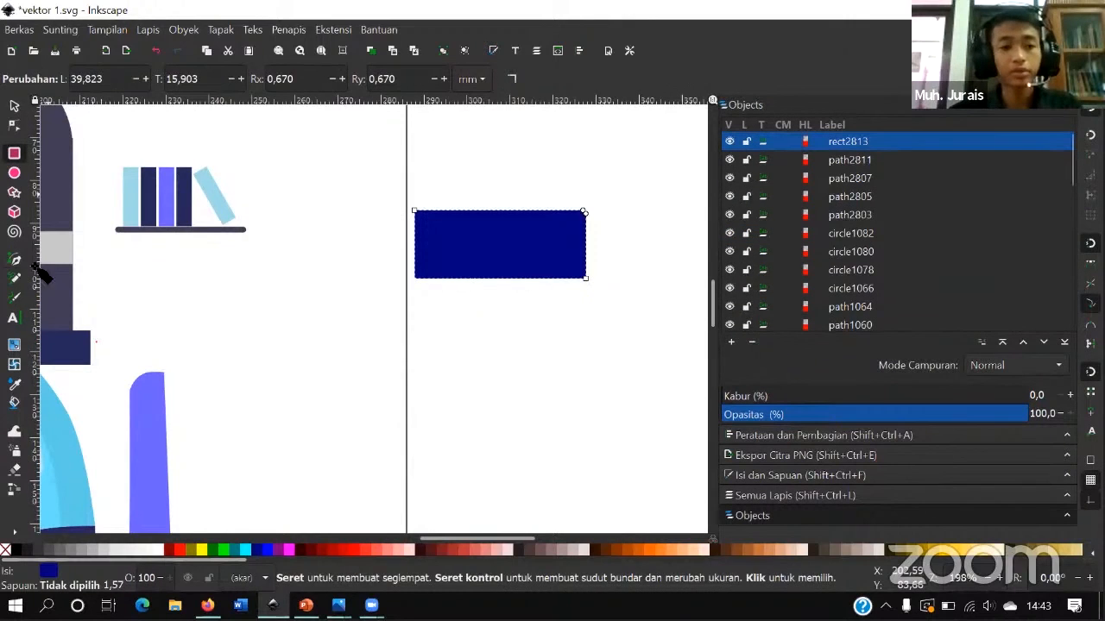
- Draw a closed downward-pointing triangle overlapping the rectangle's lower edge and shift it left to near the rectangle's middle
{"action": "left_click", "coordinate": [14, 258]}
{"action": "scroll", "coordinate": [608, 288], "scroll_direction": "up", "scroll_amount": 2}
{"action": "left_click", "coordinate": [364, 258]}
{"action": "left_click", "coordinate": [441, 258]}
{"action": "left_click", "coordinate": [404, 321]}
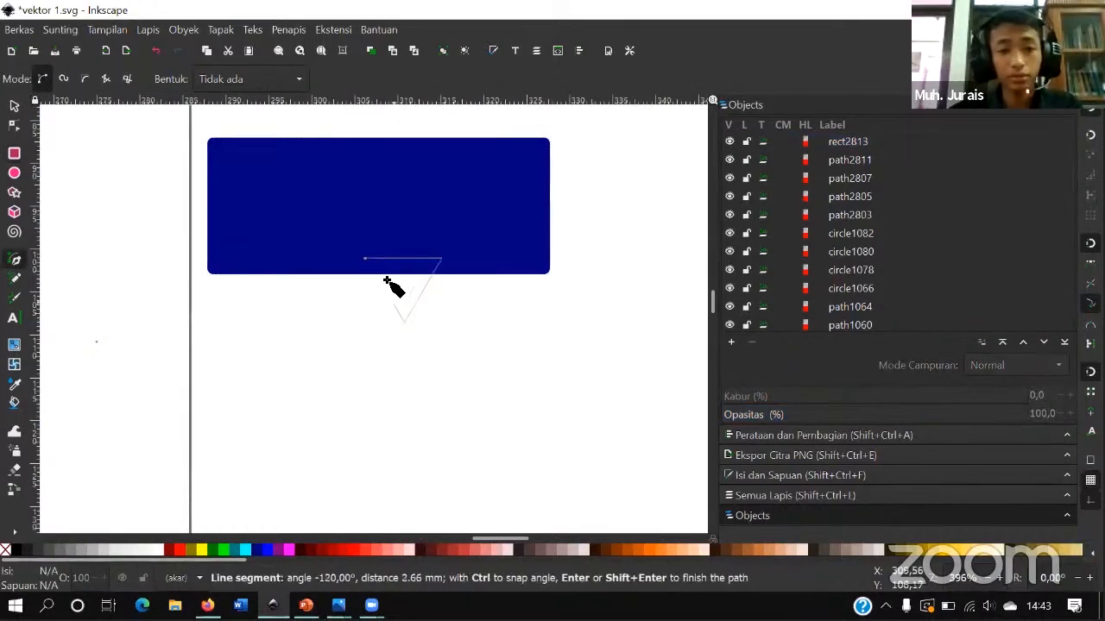
{"action": "left_click", "coordinate": [364, 258]}
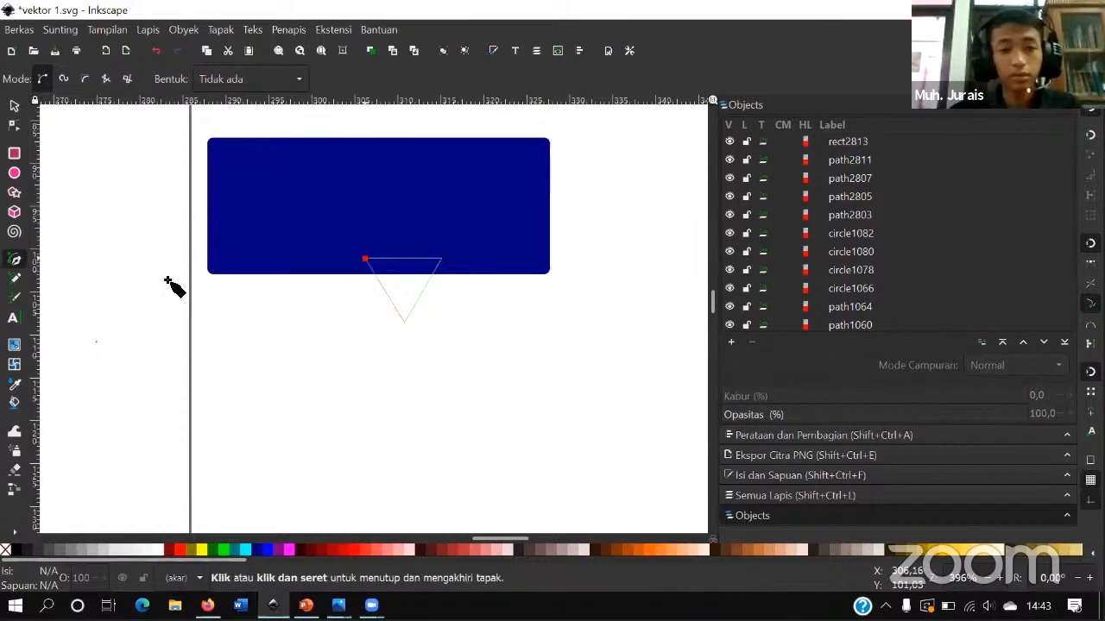
{"action": "left_click", "coordinate": [14, 105]}
{"action": "left_click_drag", "start_coordinate": [432, 304], "coordinate": [412, 311]}
- Combine the navy rounded rectangle and the overlapping triangle into one speech-bubble shape with a Union
{"action": "left_click", "coordinate": [446, 216]}
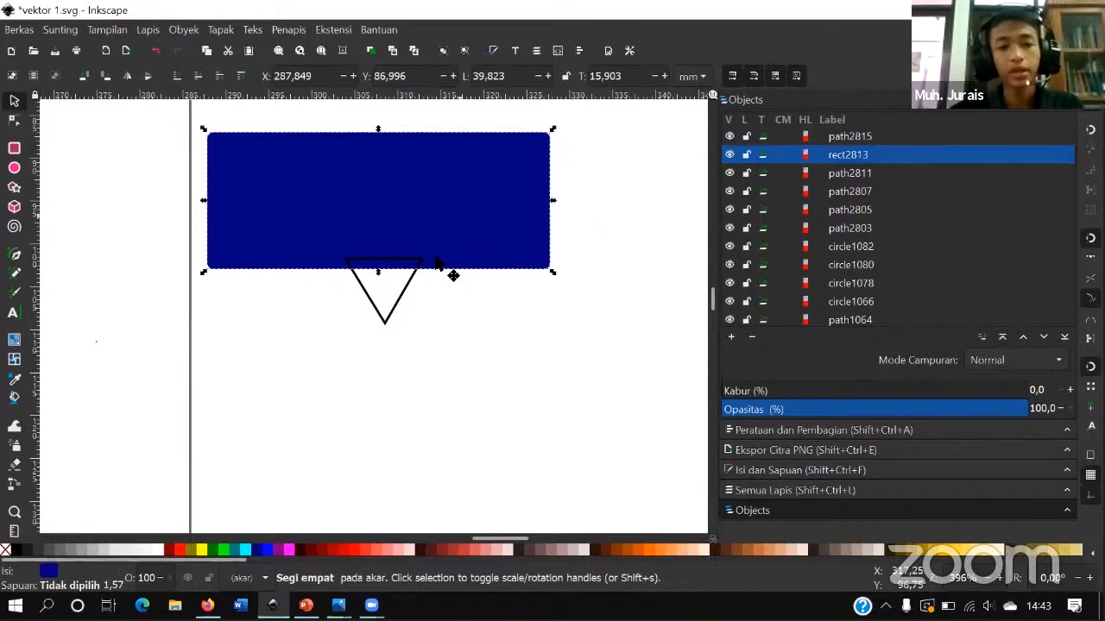
{"action": "left_click", "coordinate": [404, 293], "text": "shift"}
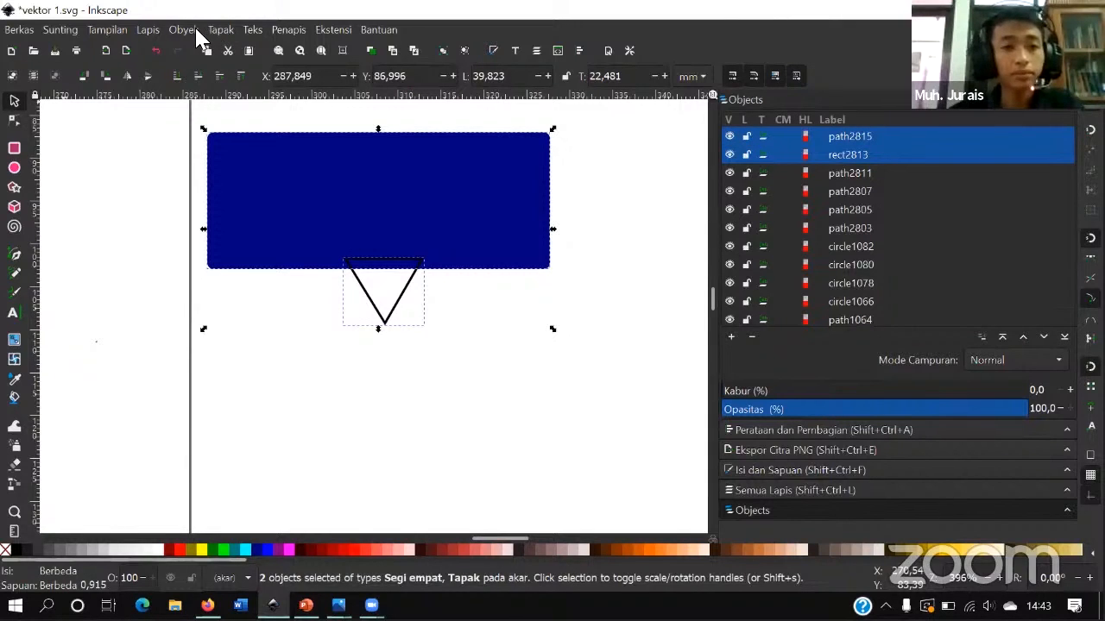
{"action": "left_click", "coordinate": [220, 31]}
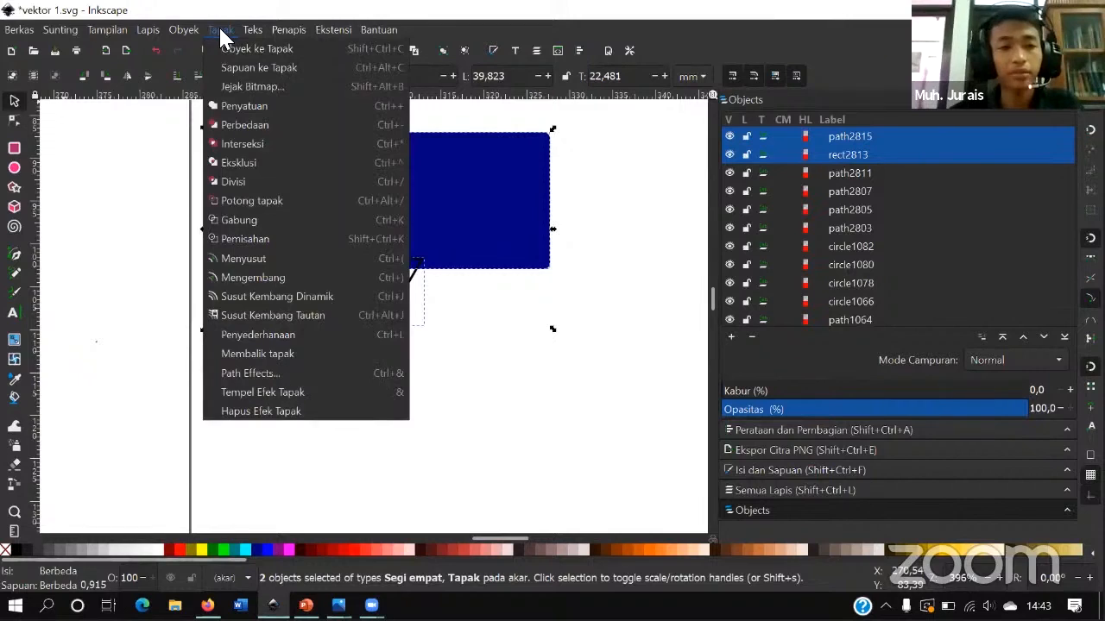
{"action": "left_click", "coordinate": [236, 108]}
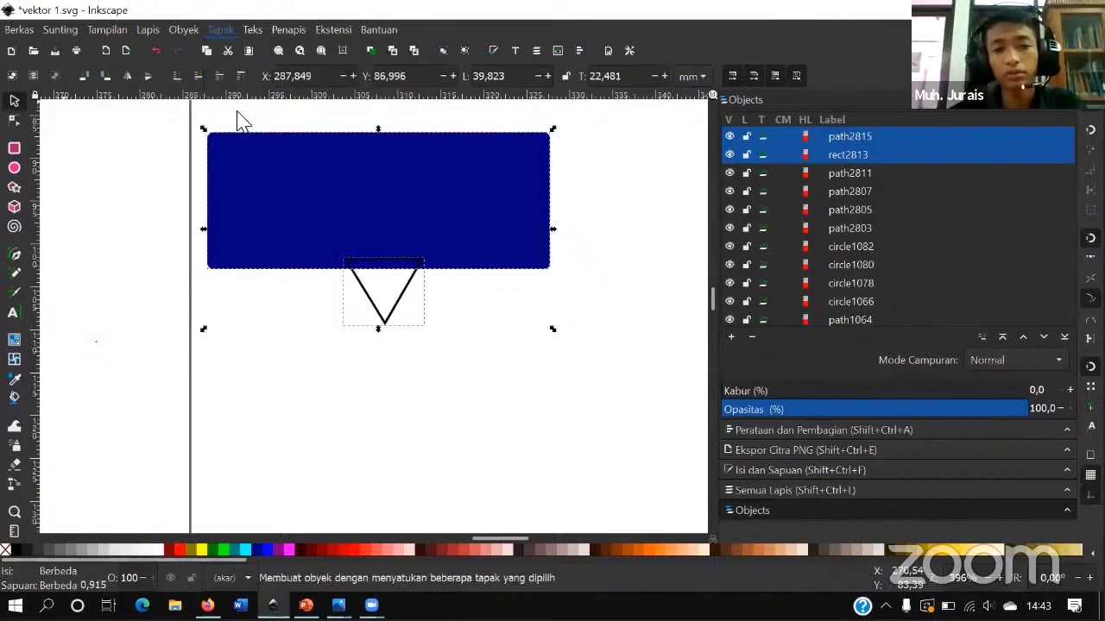
{"action": "scroll", "coordinate": [421, 264], "scroll_direction": "down", "scroll_amount": 1}
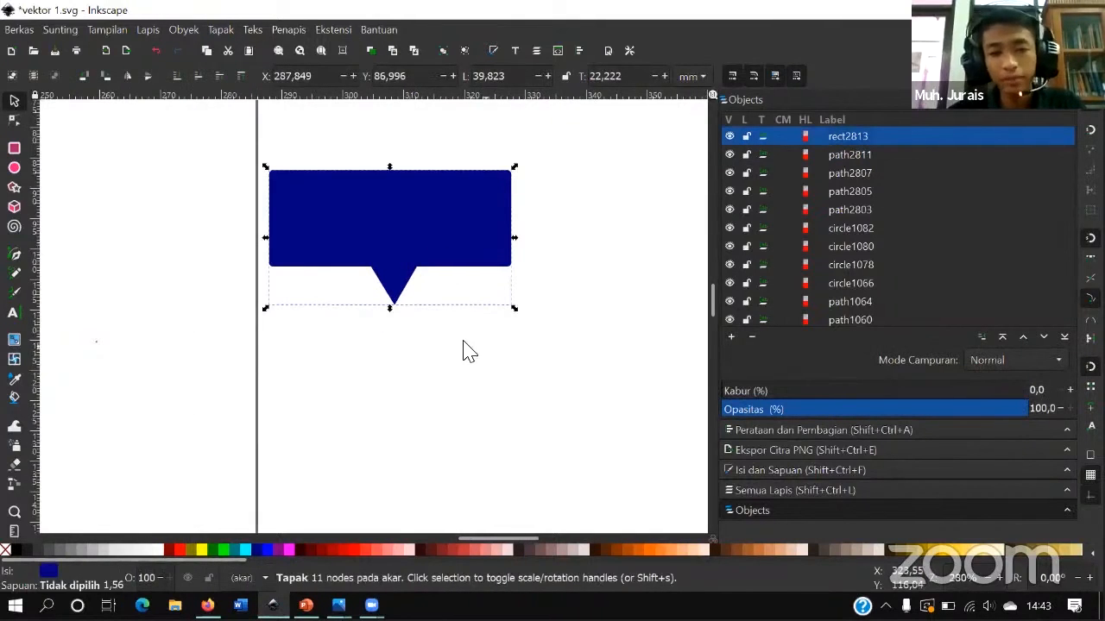
{"action": "left_click", "coordinate": [442, 335]}
{"action": "left_click", "coordinate": [425, 267]}
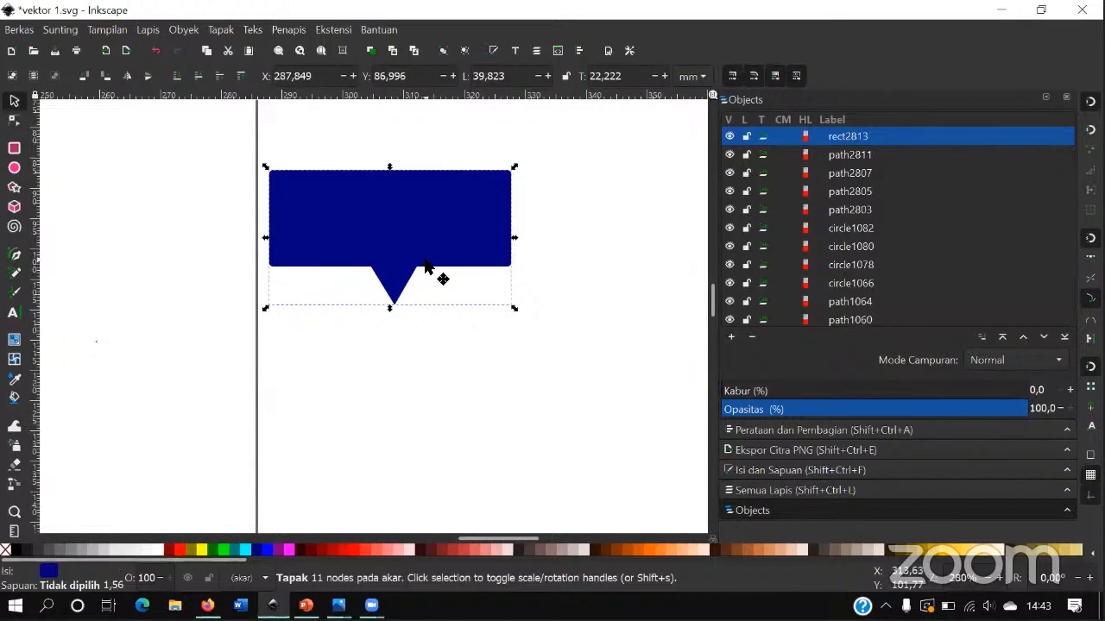
{"action": "scroll", "coordinate": [215, 258], "scroll_direction": "down", "scroll_amount": 4}
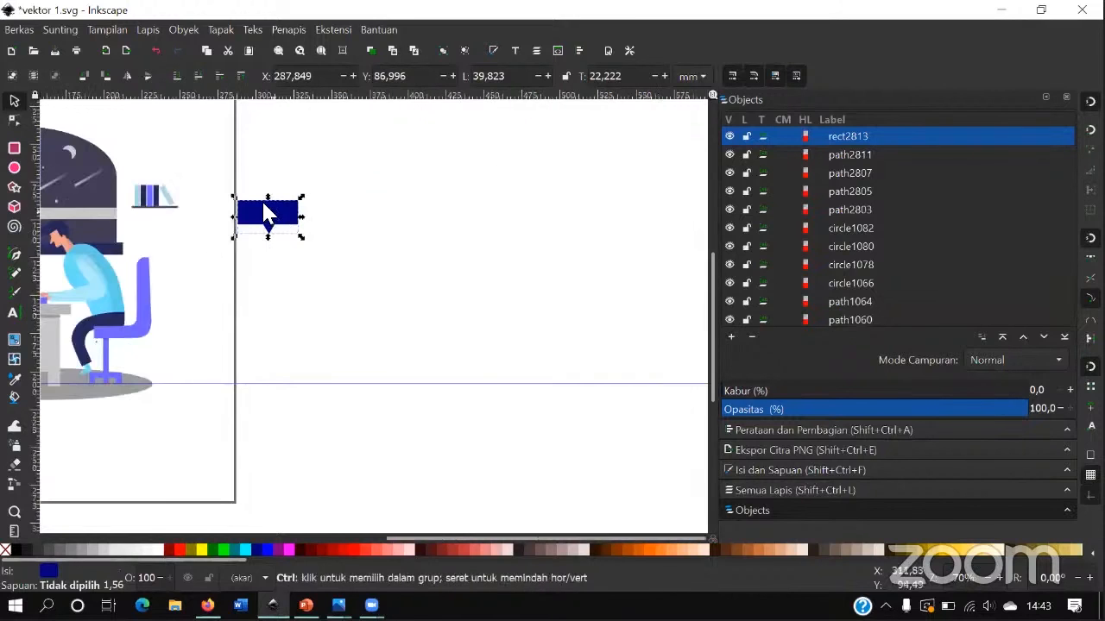
{"action": "scroll", "coordinate": [268, 215], "scroll_direction": "up", "scroll_amount": 5}
{"action": "left_click", "coordinate": [13, 167]}
{"action": "scroll", "coordinate": [164, 259], "scroll_direction": "up", "scroll_amount": 2}
{"action": "scroll", "coordinate": [172, 285], "scroll_direction": "down", "scroll_amount": 2}
{"action": "left_click_drag", "start_coordinate": [155, 216], "coordinate": [199, 259]}
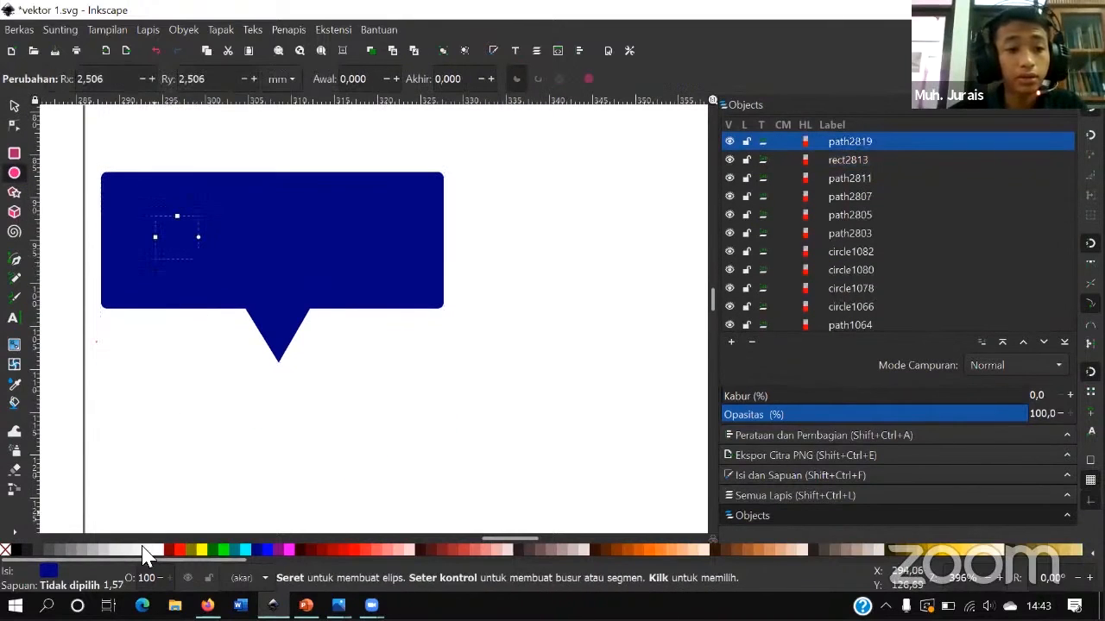
{"action": "left_click", "coordinate": [36, 549]}
{"action": "key", "text": "s"}
{"action": "scroll", "coordinate": [159, 199], "scroll_direction": "up", "scroll_amount": 2}
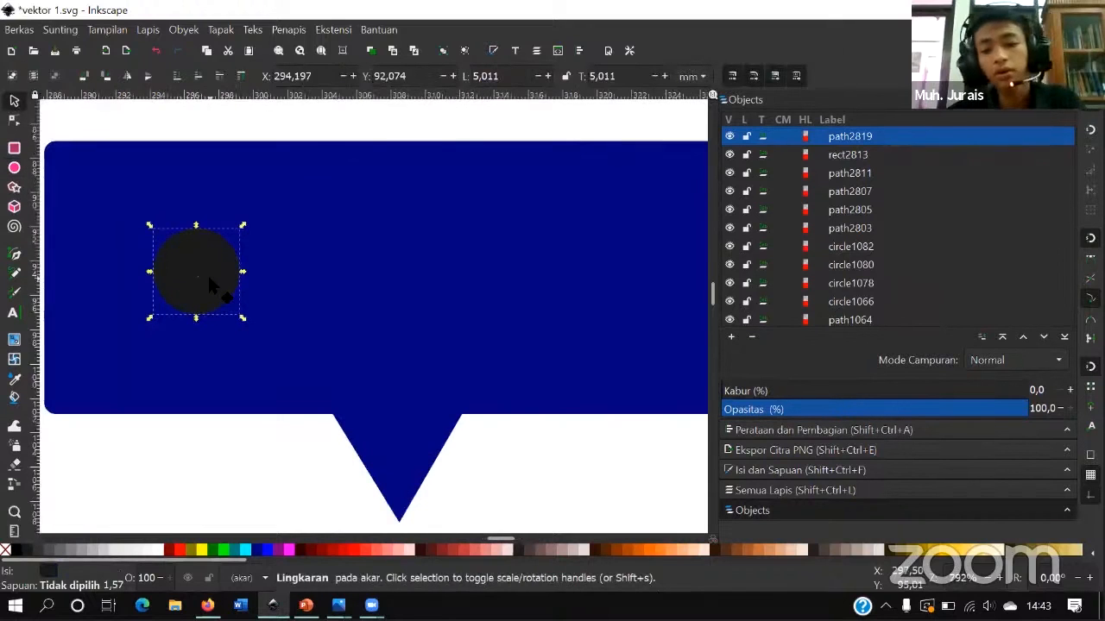
{"action": "key", "text": "Delete"}
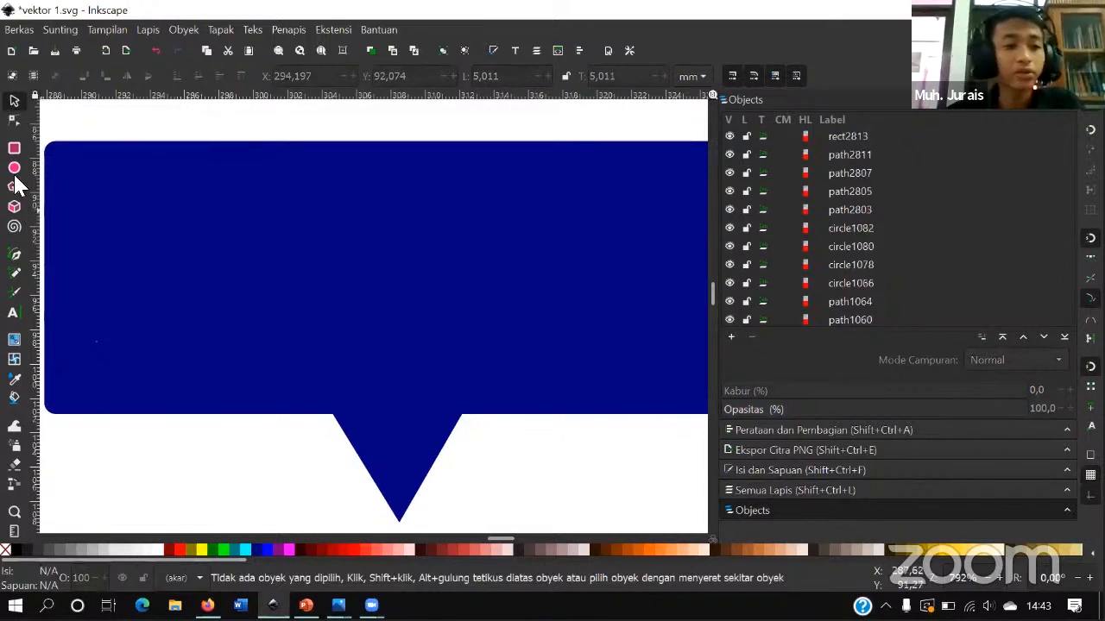
- Draw a dark grey circle about 3 mm across inside the speech bubble and duplicate it twice to form a horizontal row of three dots
{"action": "key", "text": "e"}
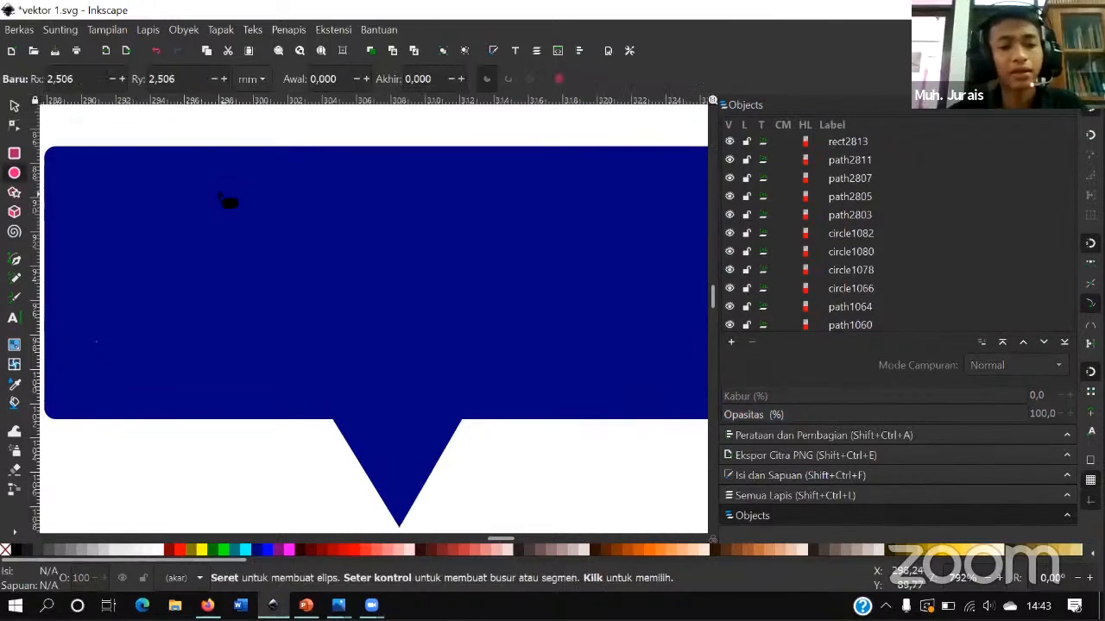
{"action": "left_click", "coordinate": [157, 167]}
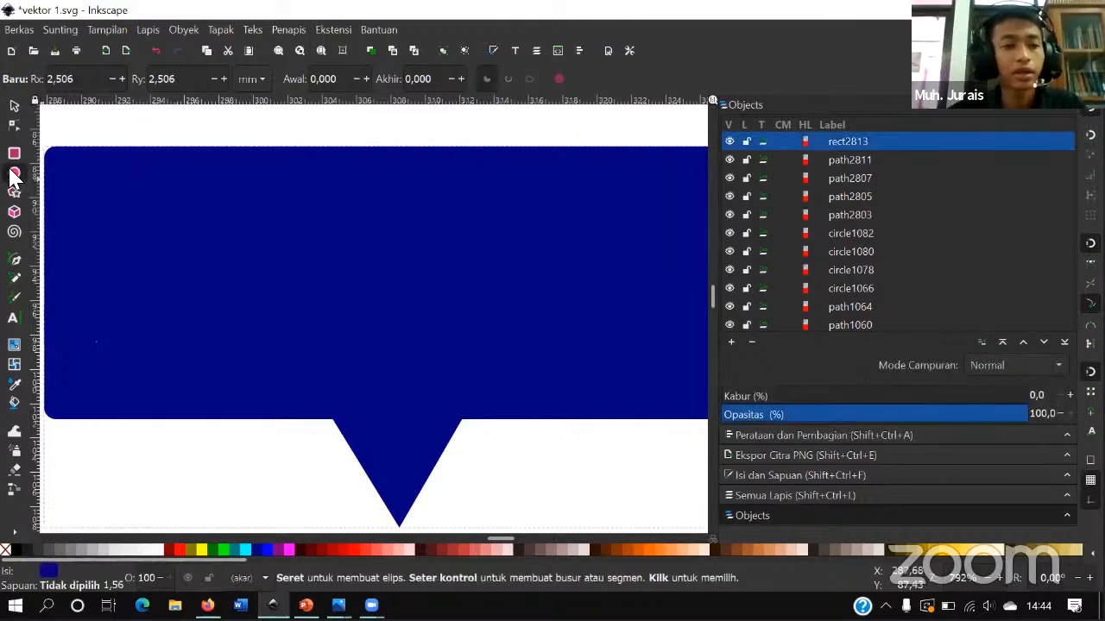
{"action": "key", "text": "ctrl"}
{"action": "left_click_drag", "start_coordinate": [153, 171], "coordinate": [341, 250]}
{"action": "key", "text": "s"}
{"action": "key", "text": "ctrl+d"}
{"action": "key", "text": "ctrl+d"}
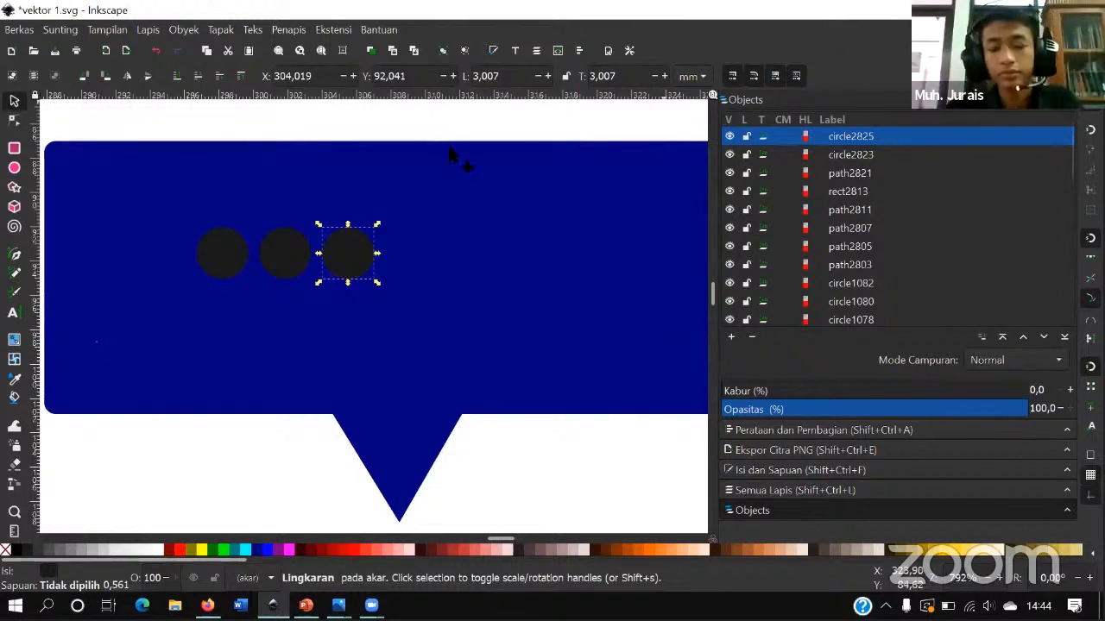
{"action": "key", "text": "Escape"}
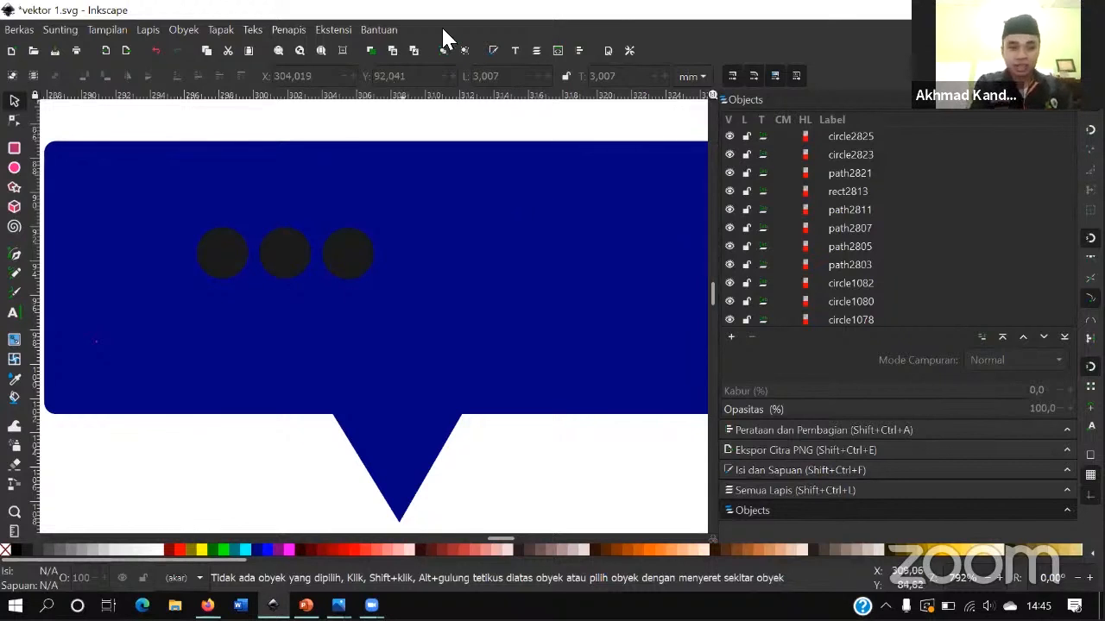
- Enlarge the leftmost dot in the speech bubble proportionally to about 3.4 mm across
{"action": "left_click", "coordinate": [250, 143]}
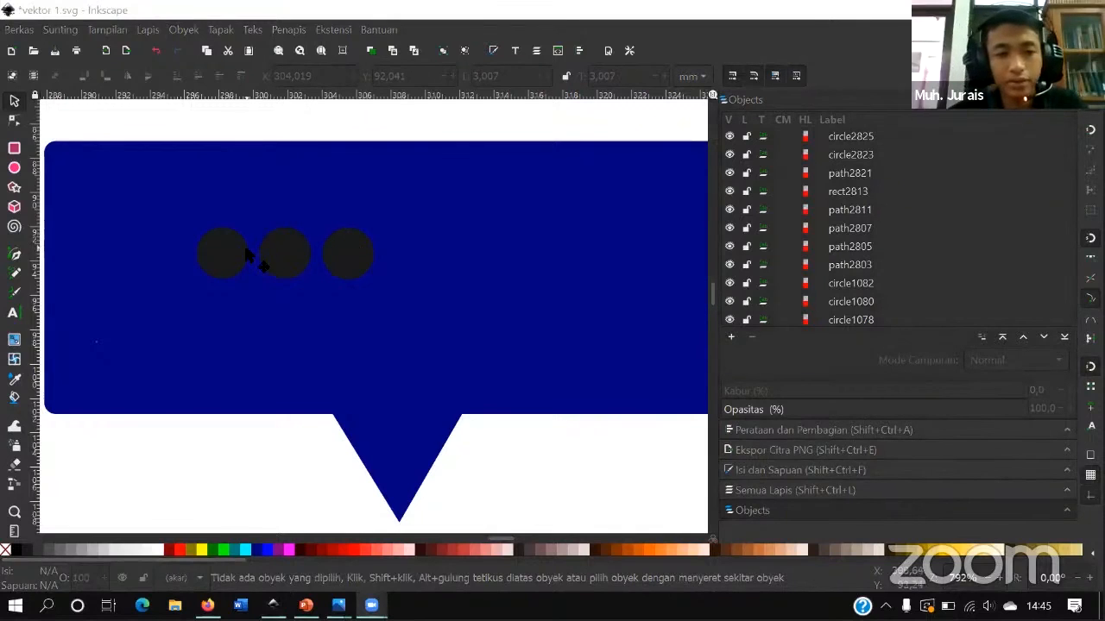
{"action": "left_click", "coordinate": [247, 278]}
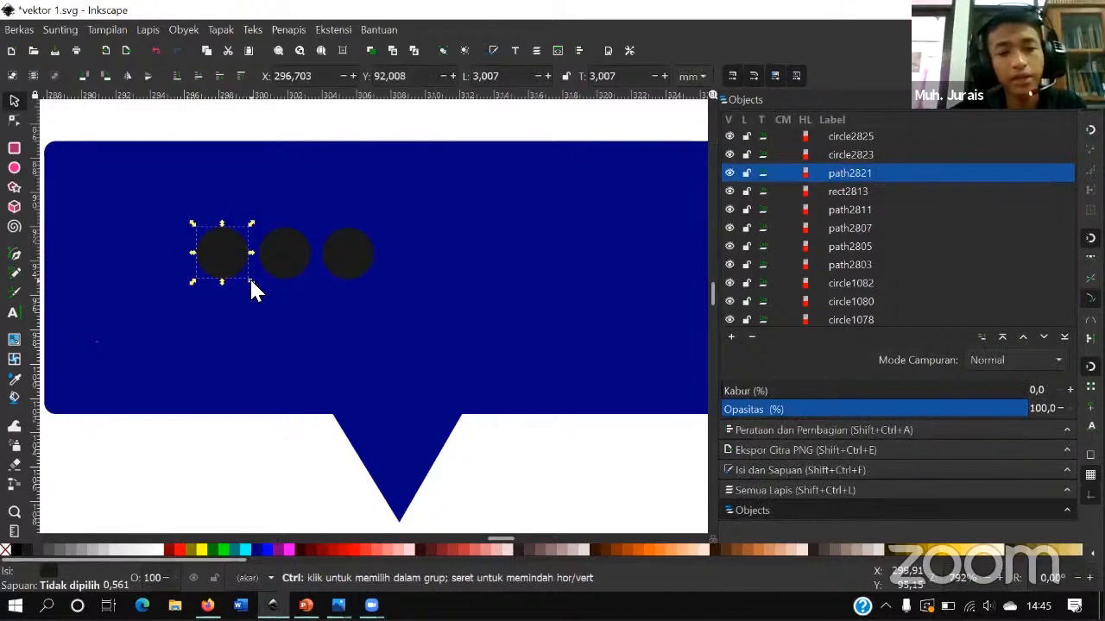
{"action": "left_click_drag", "start_coordinate": [250, 277], "coordinate": [261, 307]}
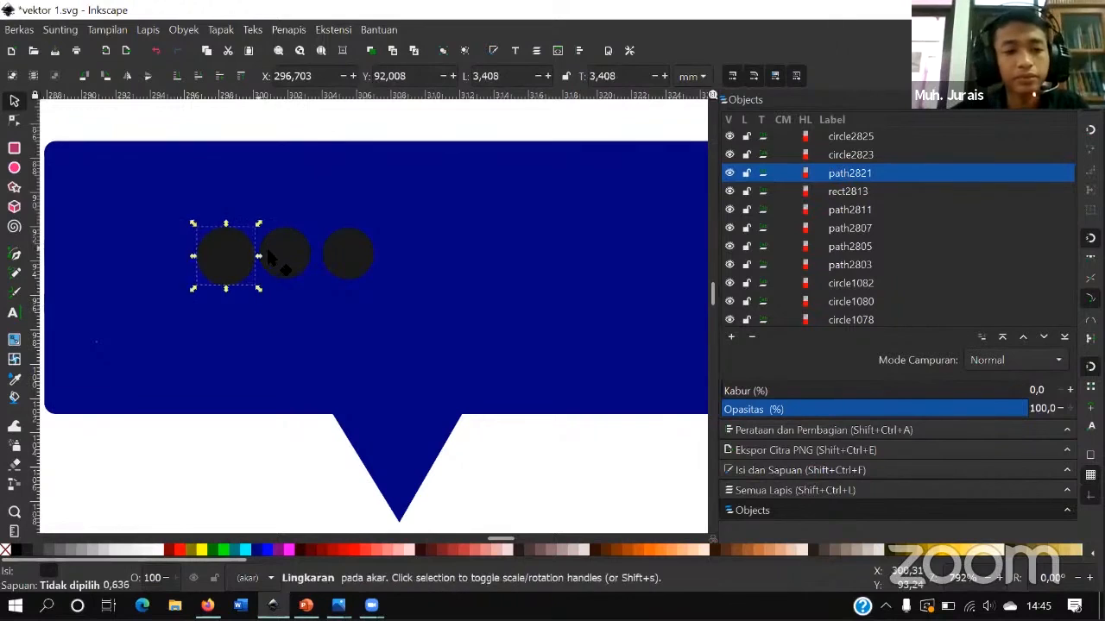
{"action": "left_click", "coordinate": [269, 248]}
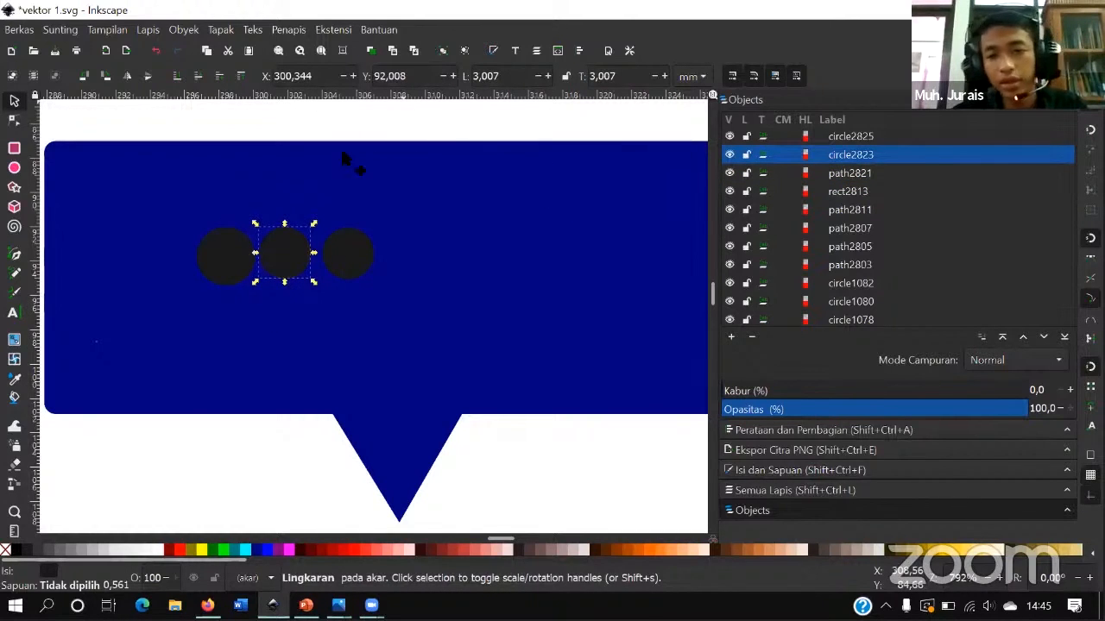
{"action": "left_click", "coordinate": [550, 187]}
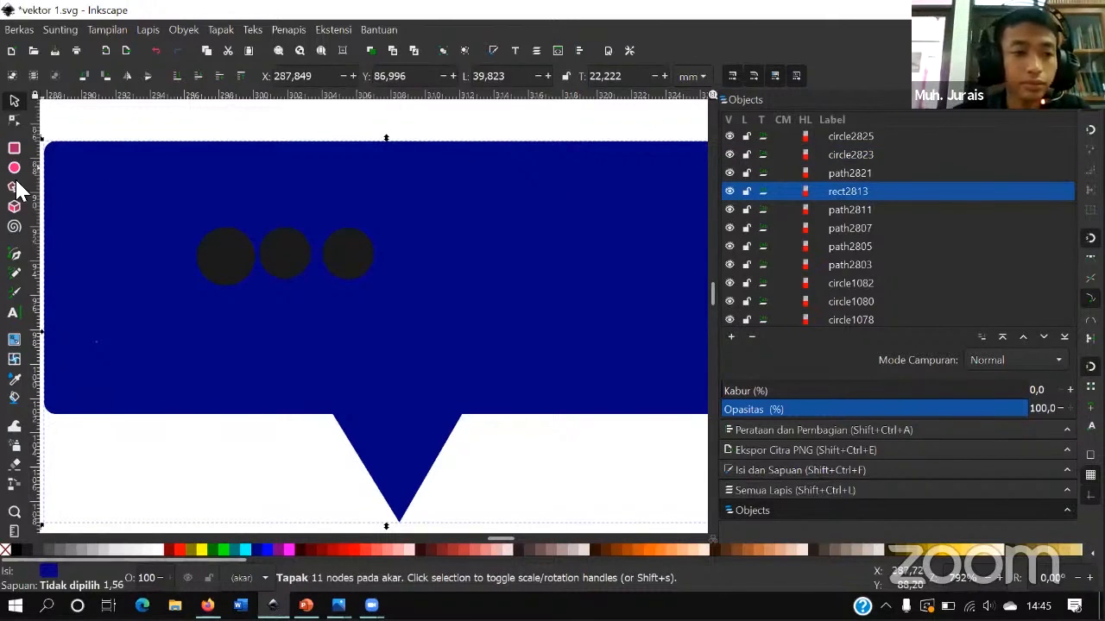
{"action": "left_click", "coordinate": [14, 118]}
{"action": "left_click", "coordinate": [15, 102]}
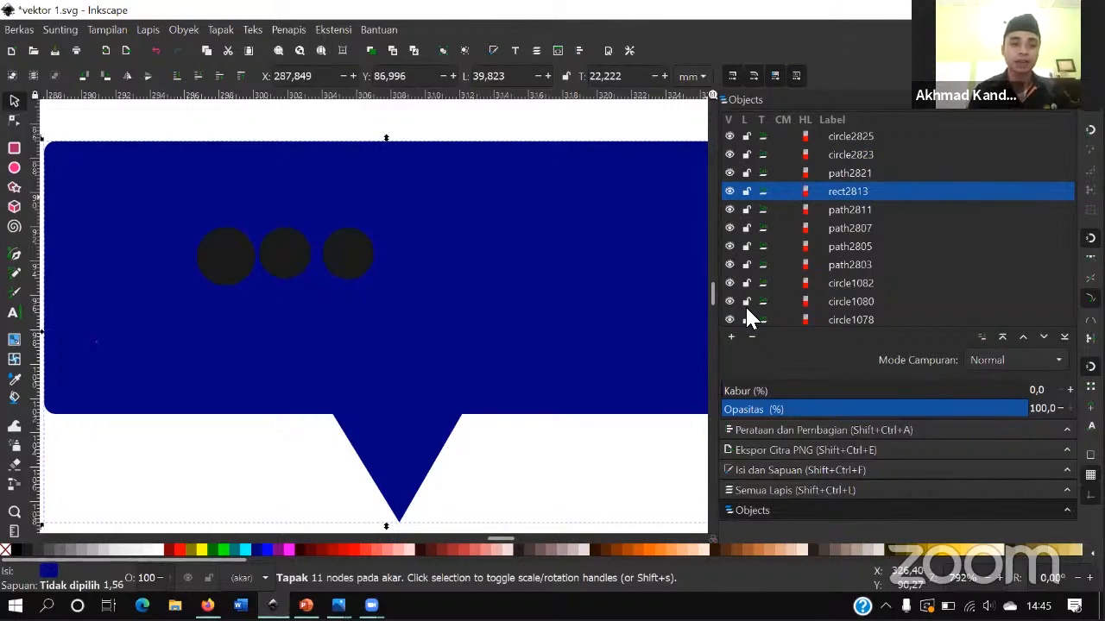
- Examine the whole illustration together with the new speech bubble beside the page
{"action": "scroll", "coordinate": [561, 248], "scroll_direction": "down", "scroll_amount": 4, "text": "ctrl"}
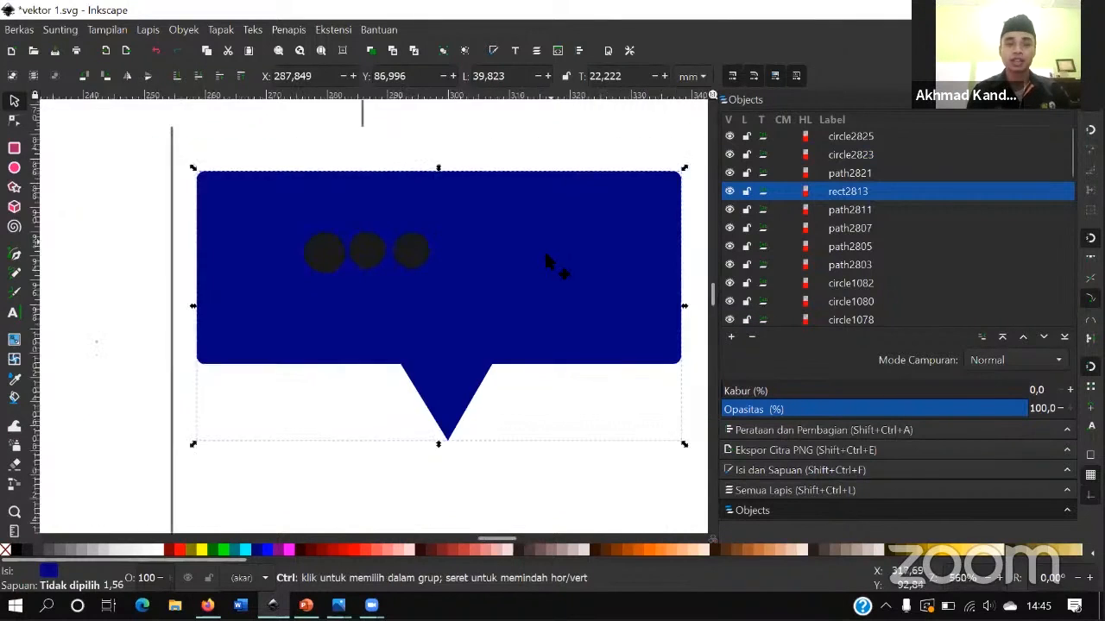
{"action": "scroll", "coordinate": [546, 373], "scroll_direction": "down", "scroll_amount": 1, "text": "ctrl"}
{"action": "left_click", "coordinate": [404, 387]}
{"action": "left_click_drag", "start_coordinate": [404, 388], "coordinate": [582, 288]}
{"action": "scroll", "coordinate": [496, 330], "scroll_direction": "down", "scroll_amount": 4, "text": "ctrl"}
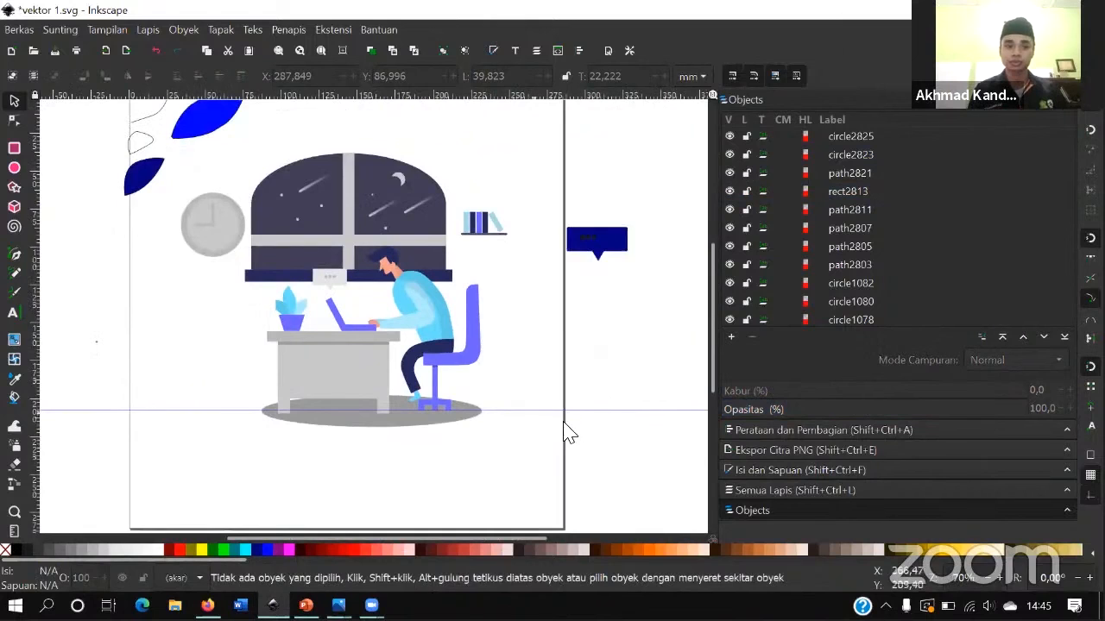
{"action": "scroll", "coordinate": [353, 265], "scroll_direction": "up", "scroll_amount": 2, "text": "ctrl"}
{"action": "scroll", "coordinate": [468, 296], "scroll_direction": "up", "scroll_amount": 3, "text": "ctrl"}
{"action": "scroll", "coordinate": [475, 288], "scroll_direction": "left", "scroll_amount": 1, "text": "shift"}
{"action": "scroll", "coordinate": [466, 284], "scroll_direction": "down", "scroll_amount": 2}
{"action": "scroll", "coordinate": [484, 287], "scroll_direction": "down", "scroll_amount": 2, "text": "ctrl"}
{"action": "left_click_drag", "start_coordinate": [484, 280], "coordinate": [484, 364]}
{"action": "scroll", "coordinate": [482, 392], "scroll_direction": "down", "scroll_amount": 1, "text": "ctrl"}
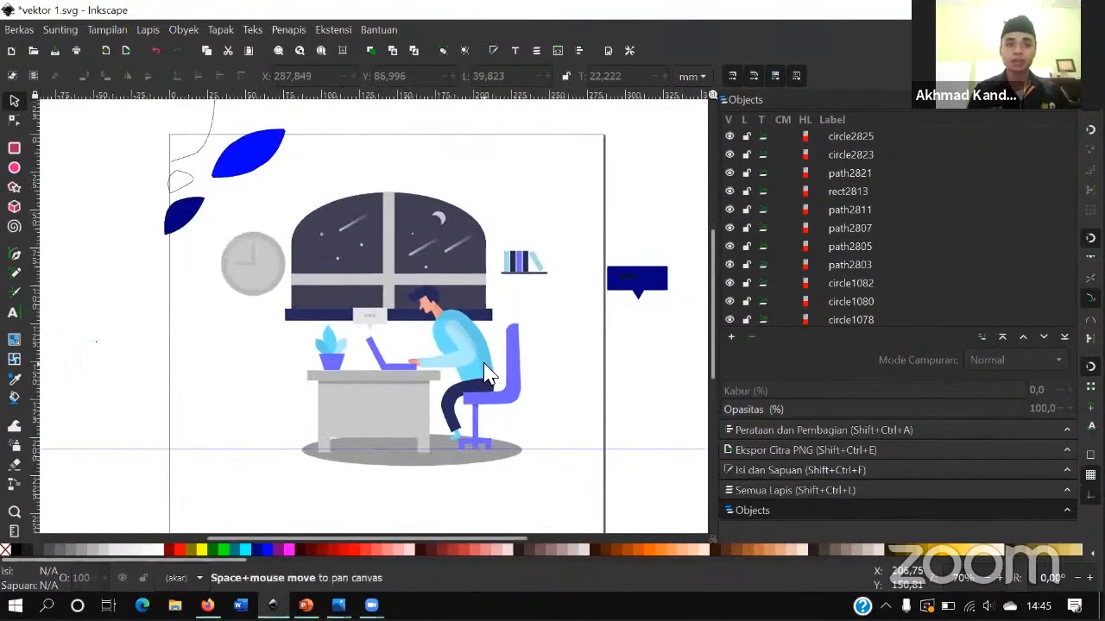